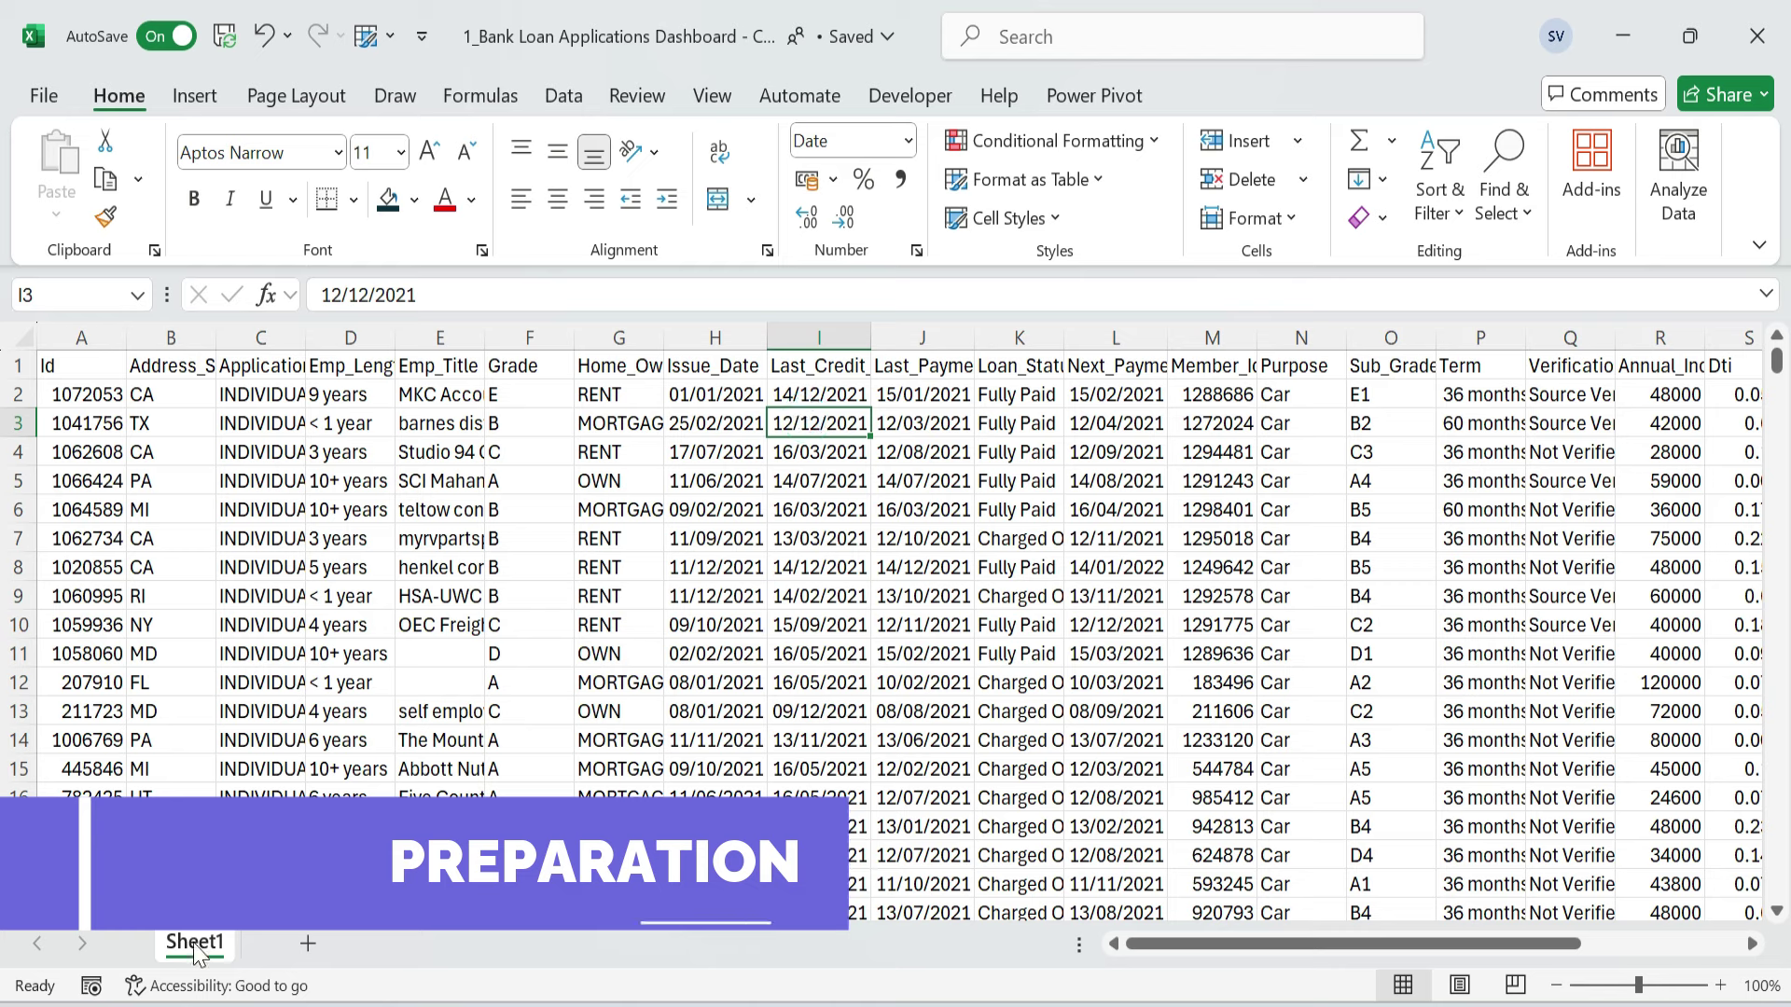
- Rename Sheet1 as Data and set its sheet tab colour to the standard orange
type("Data")
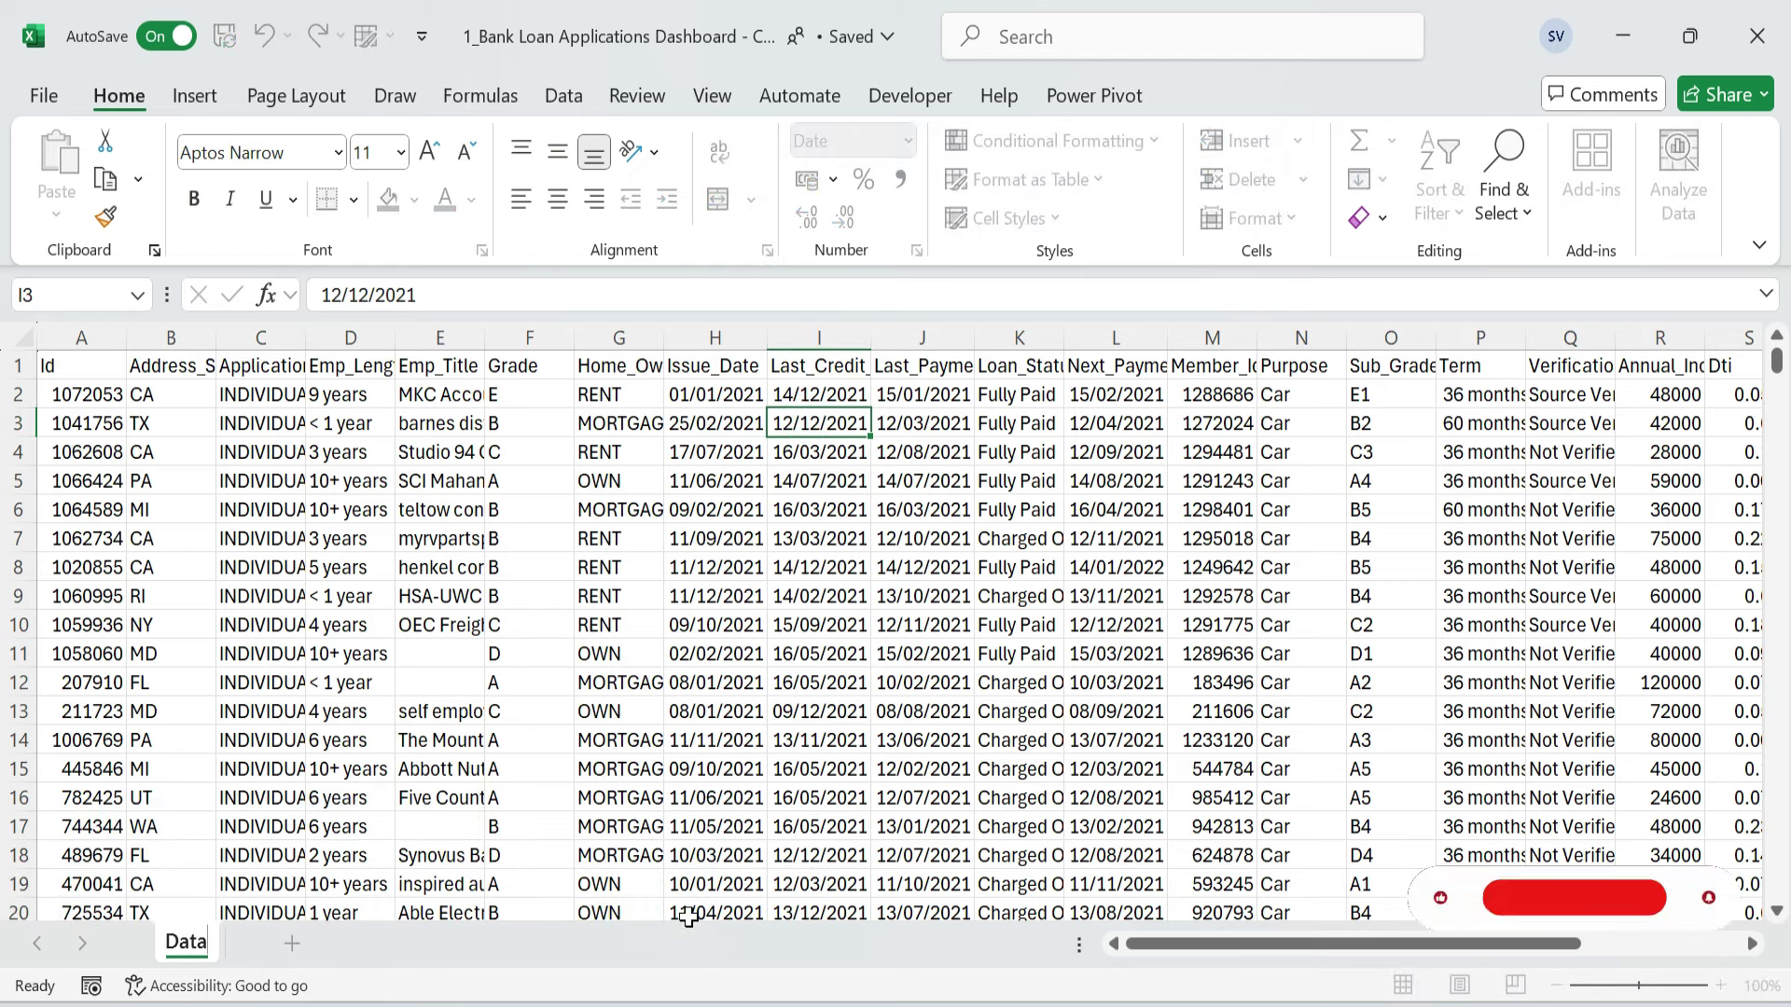
key("Return")
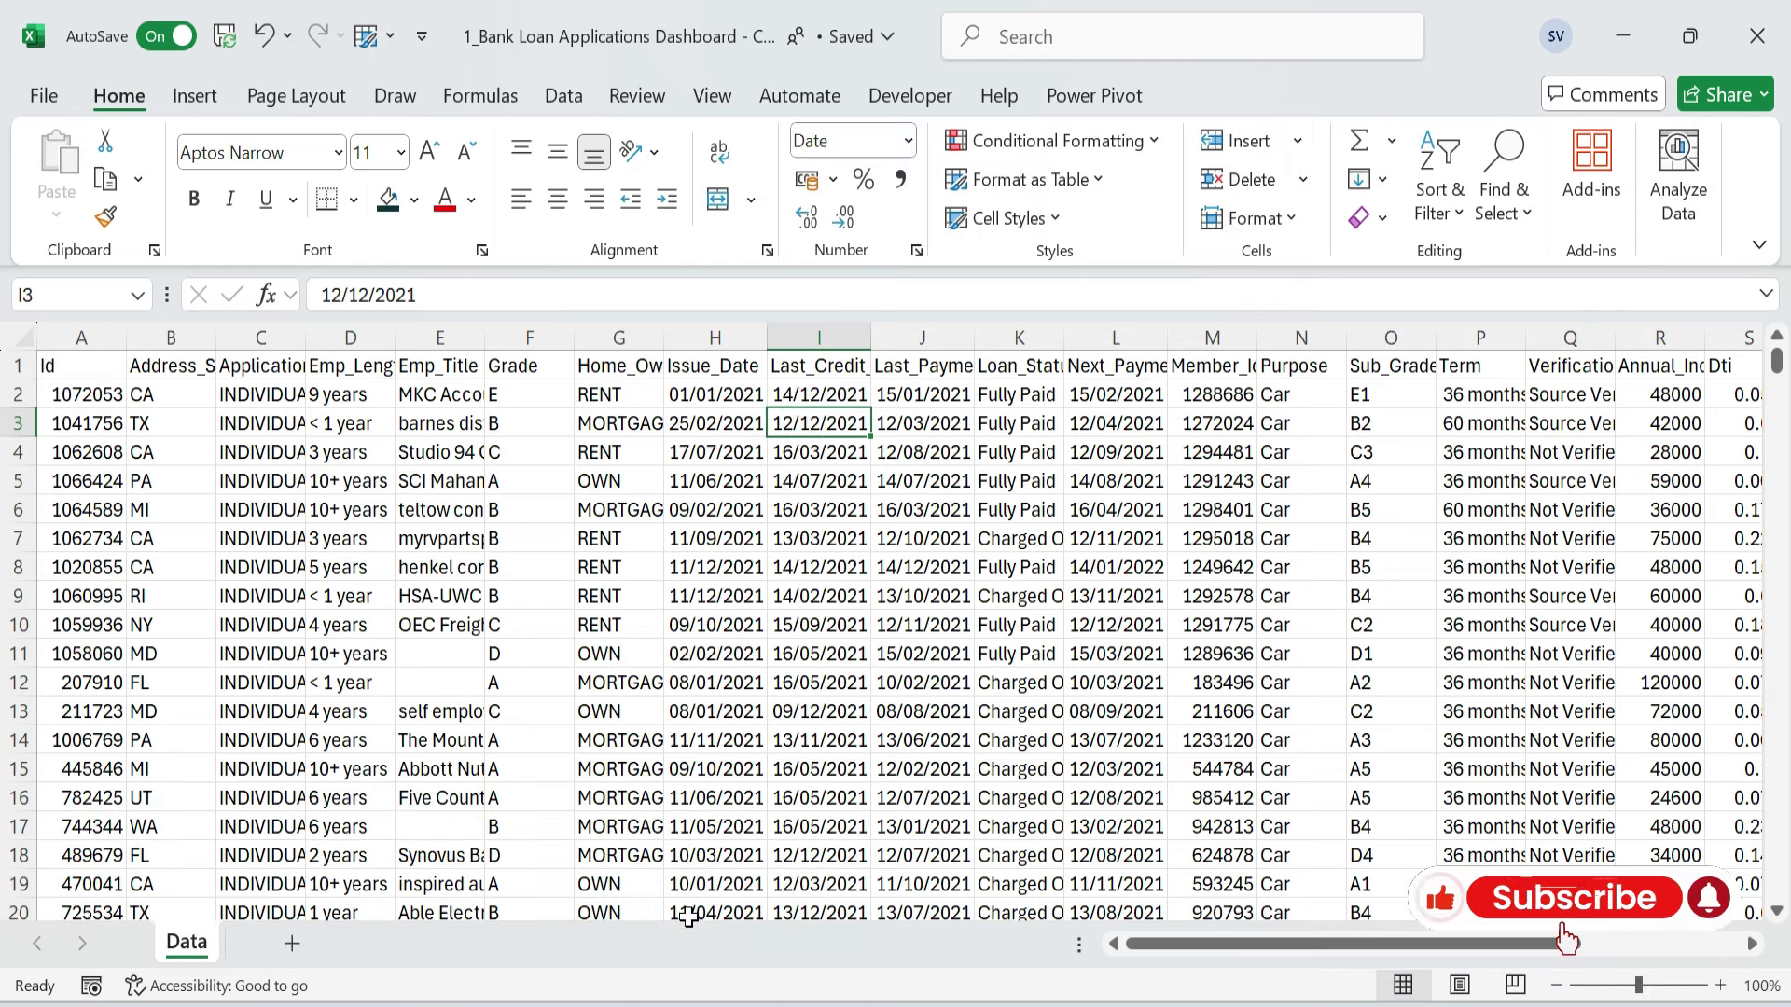
right_click(177, 944)
mouse_move(373, 698)
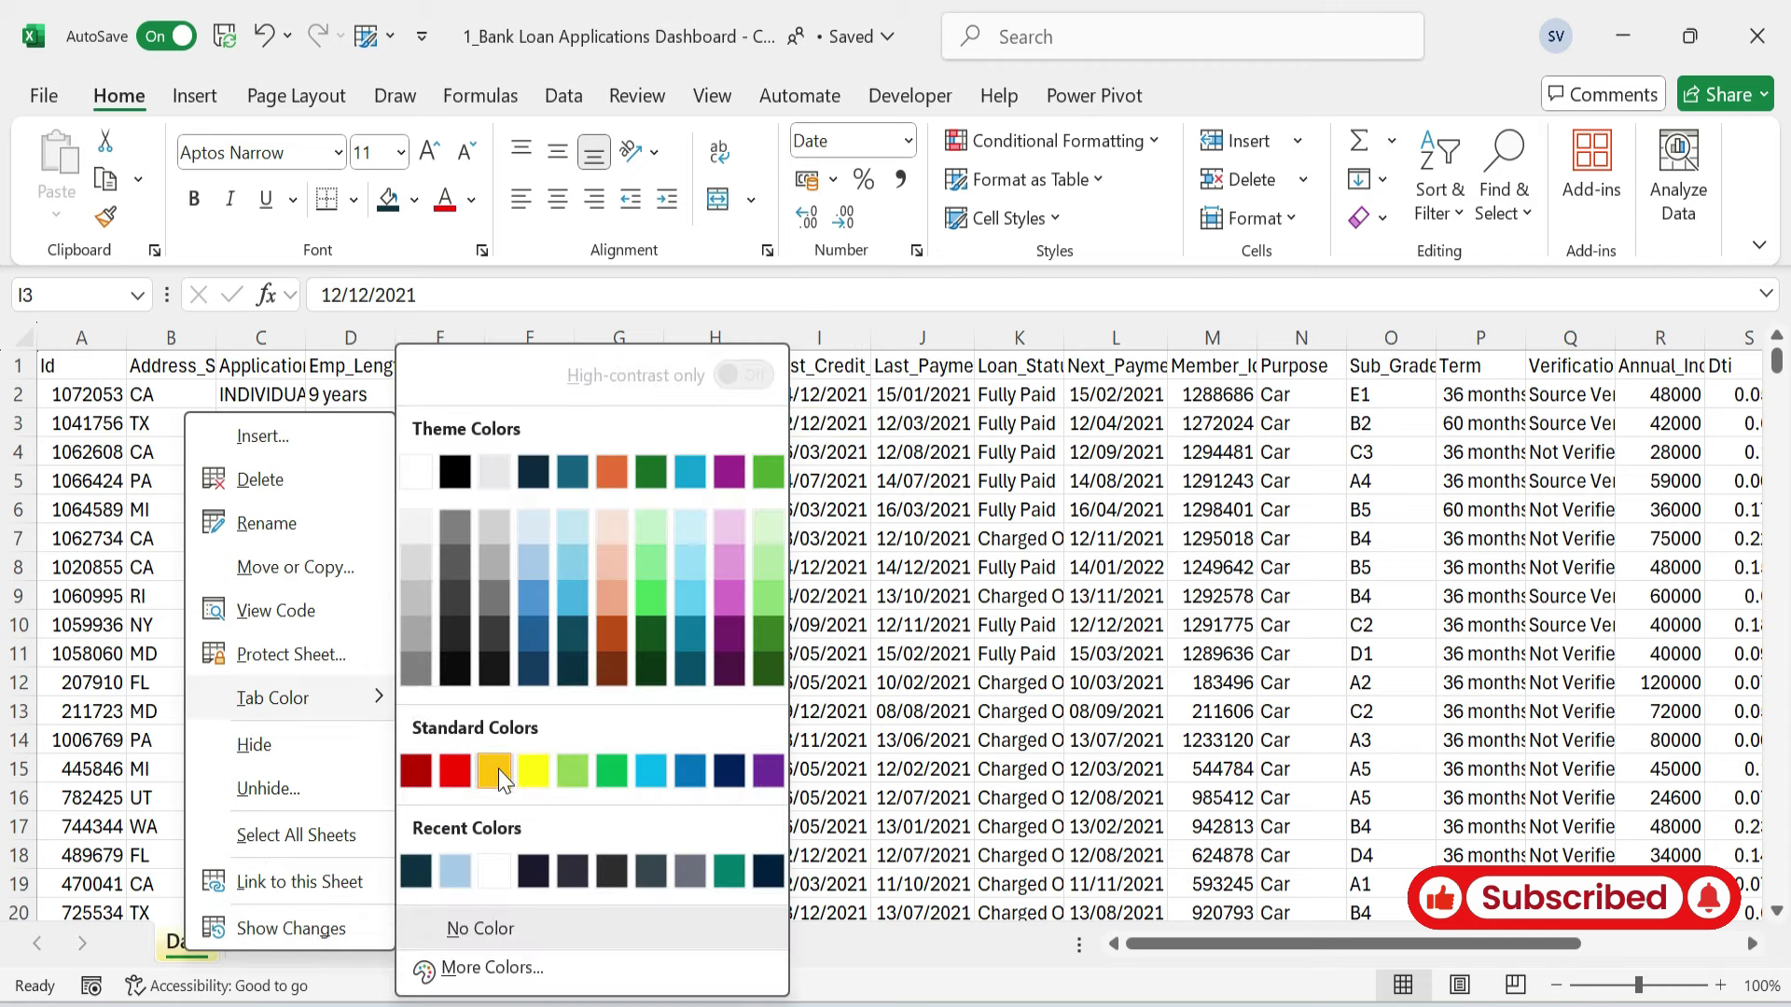
left_click(499, 769)
left_click(357, 682)
left_click(270, 516)
key("ctrl+Home")
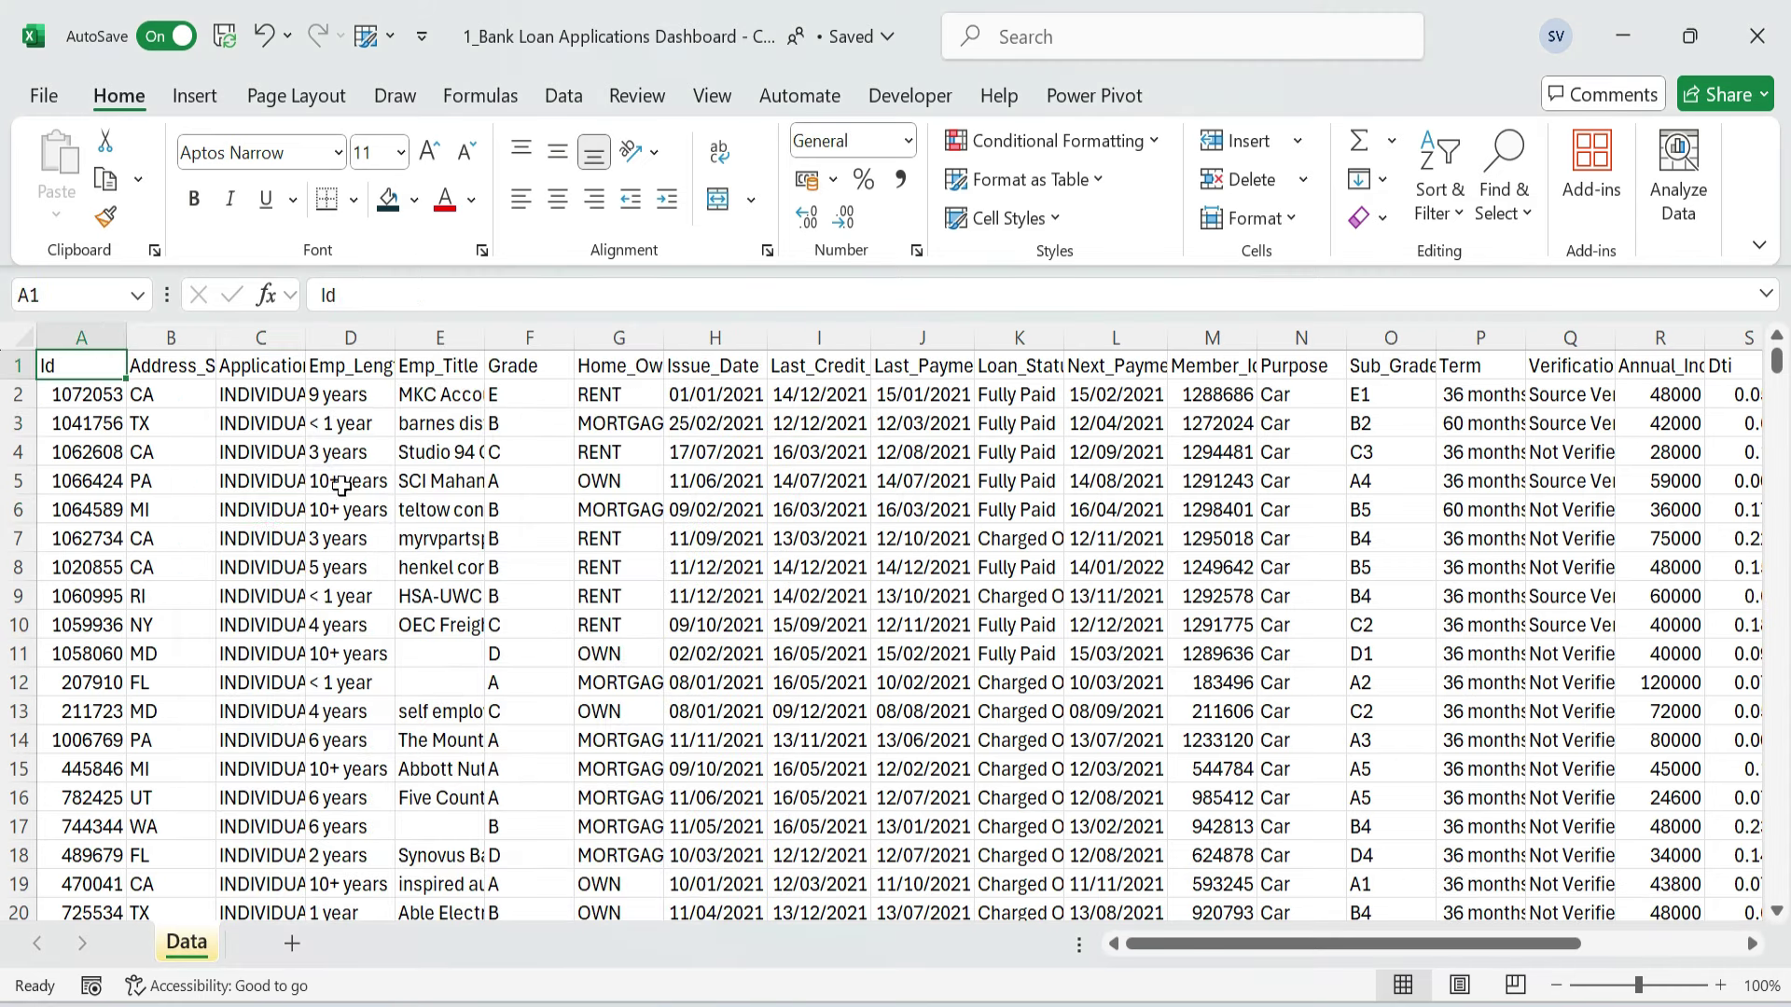
- Format the loan data range, including its header row, as a table with the medium teal banded style
left_click(437, 392)
left_click(347, 481)
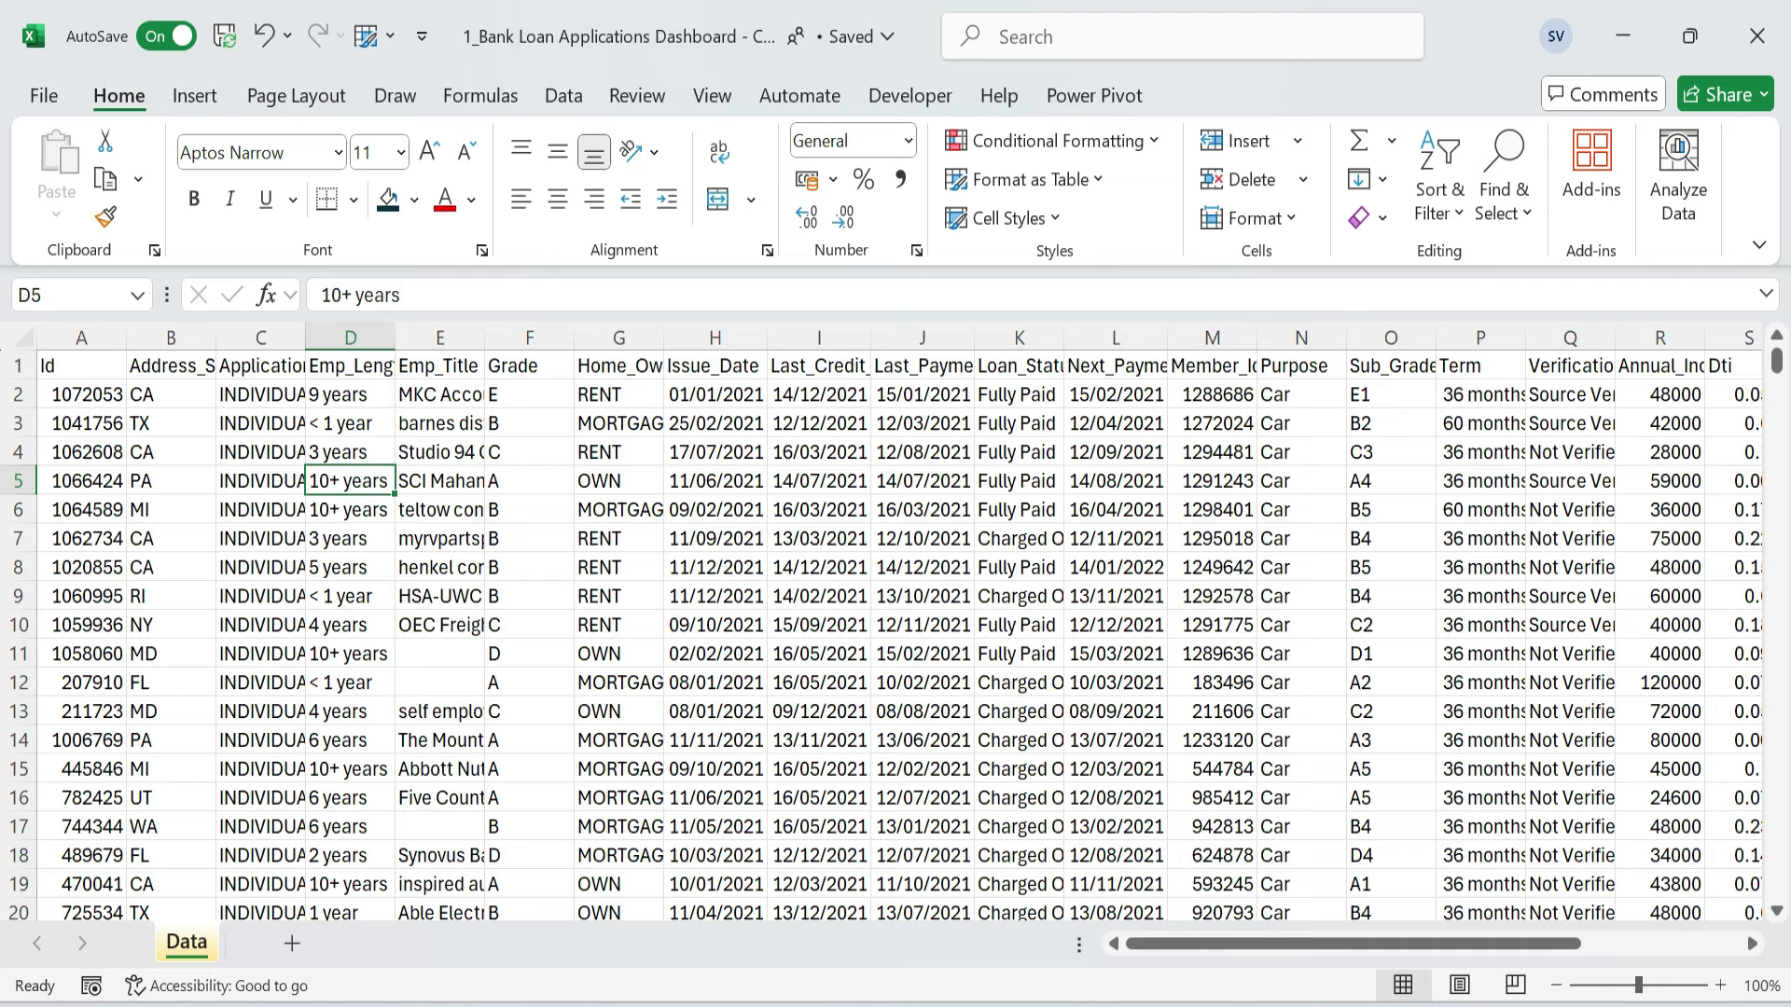
left_click(714, 452)
left_click(1100, 180)
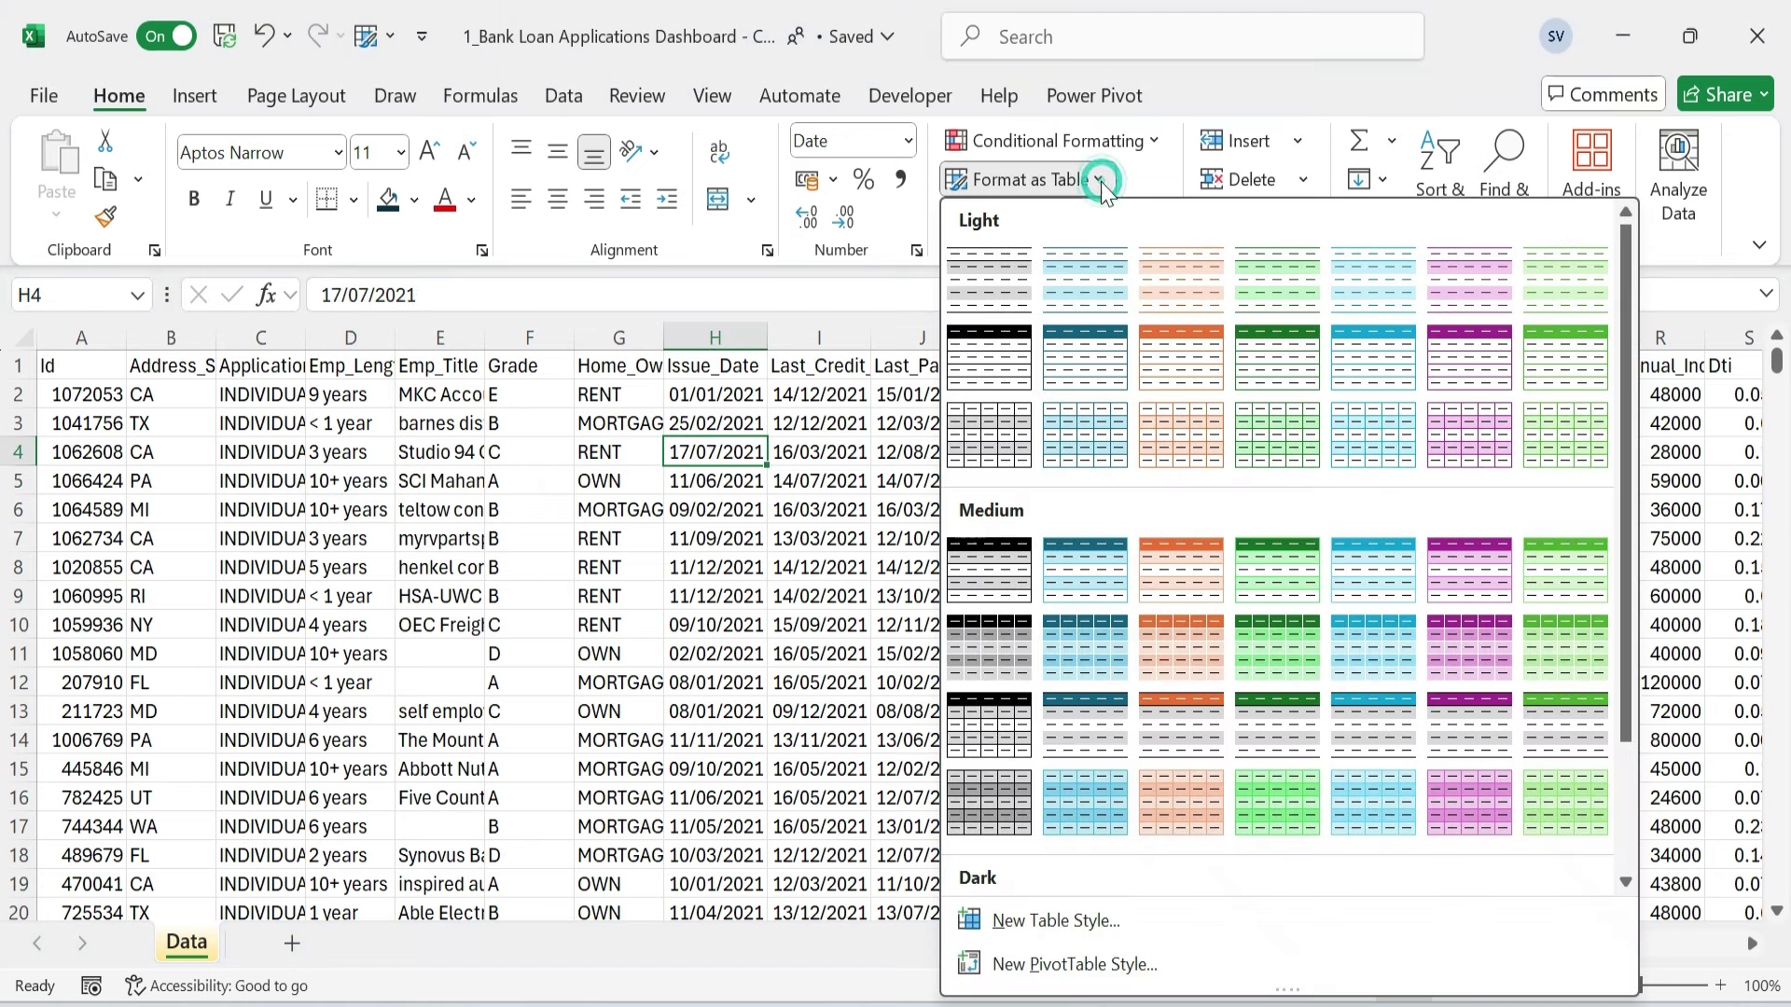
left_click(1078, 645)
left_click(757, 648)
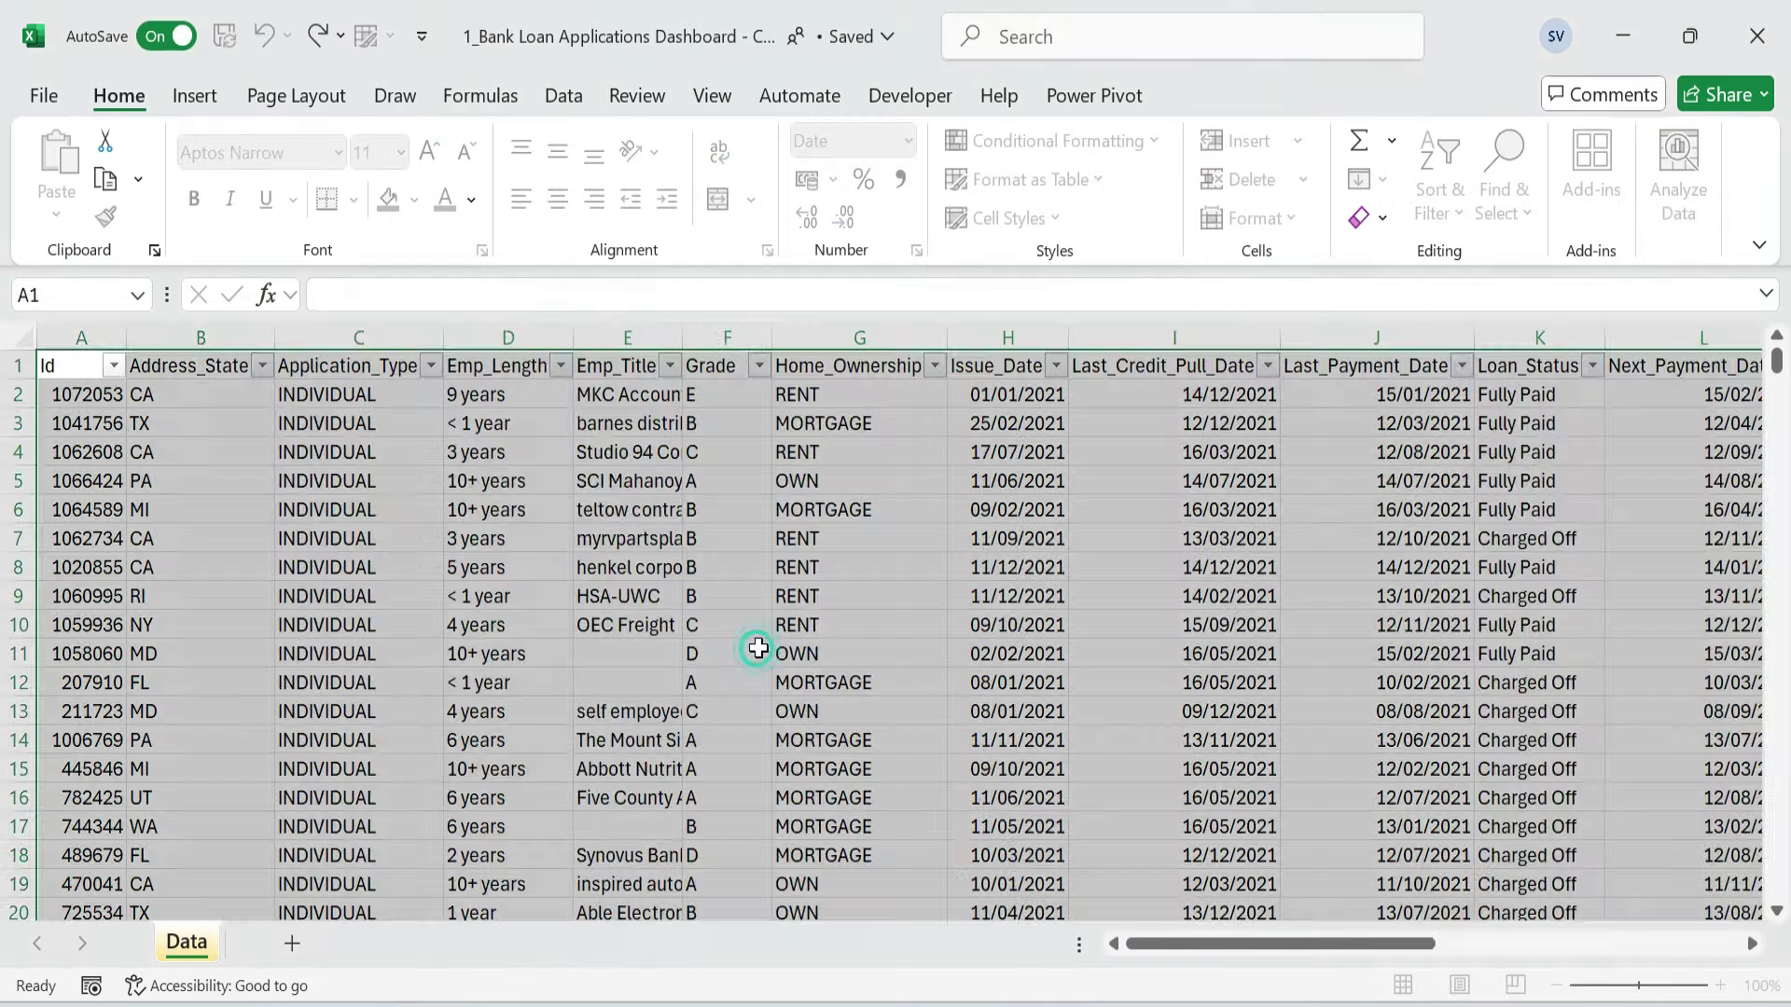
left_click(858, 423)
left_click(519, 481)
left_click(86, 394)
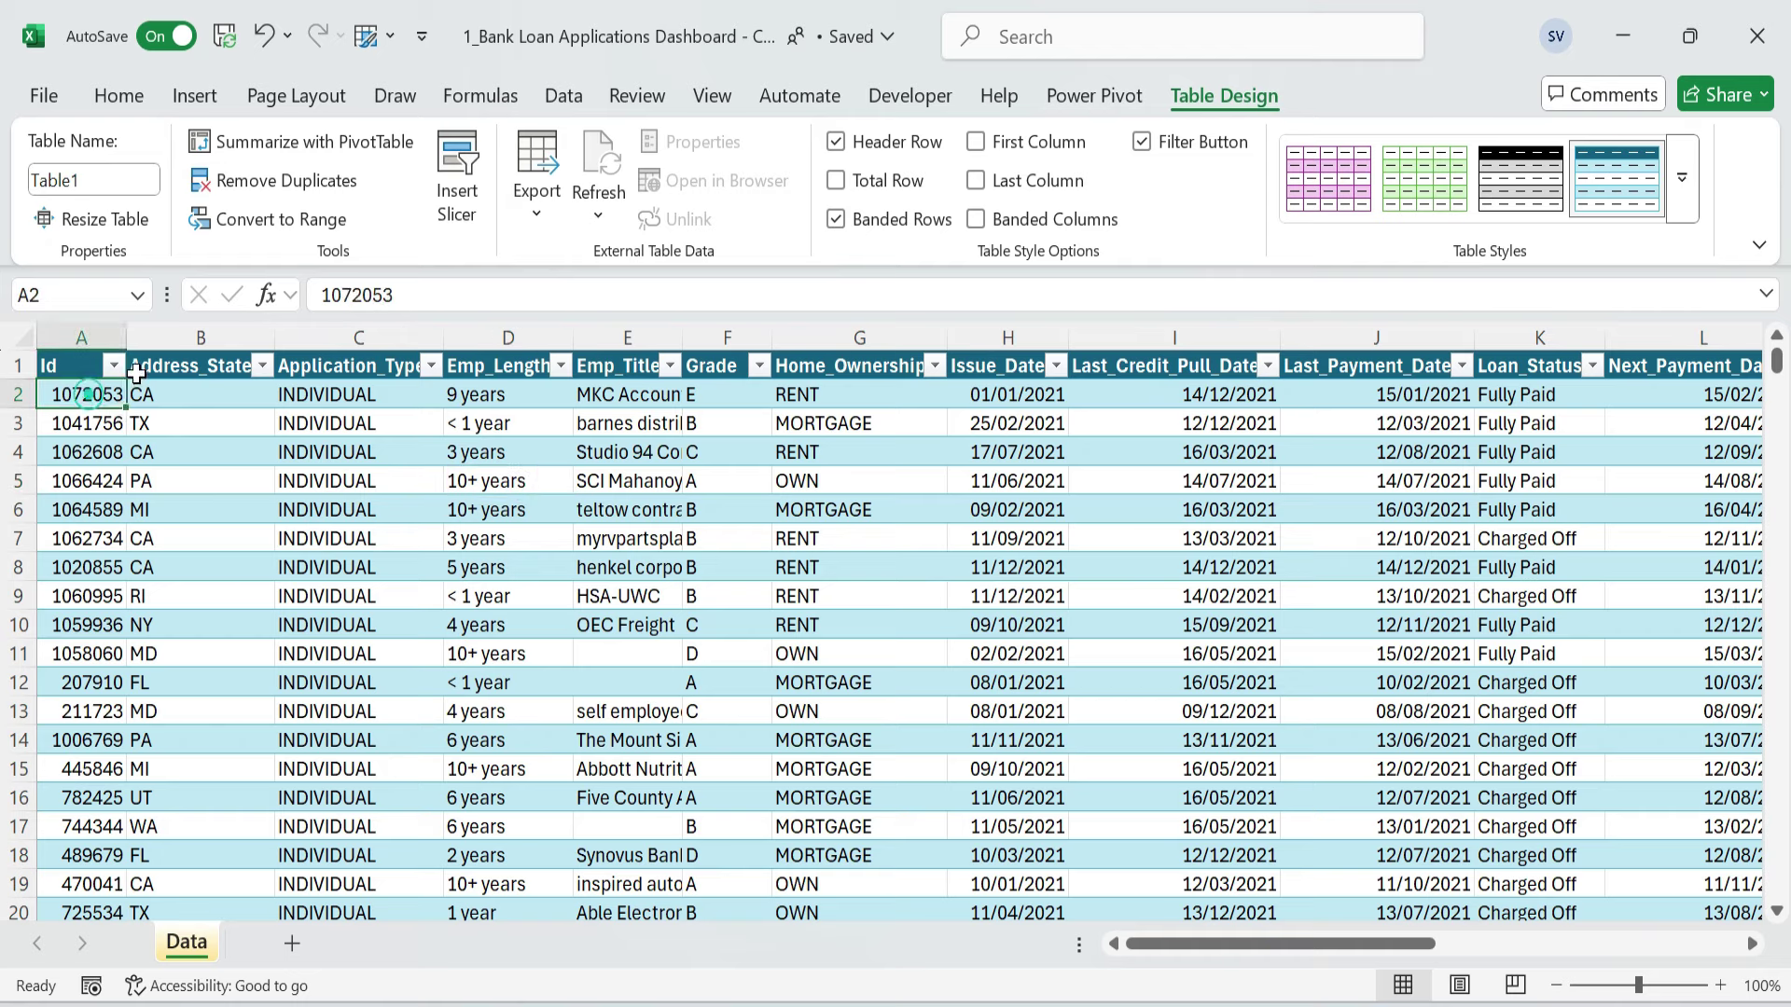
- Freeze the top row of the Data sheet so the table headers stay visible
left_click(713, 100)
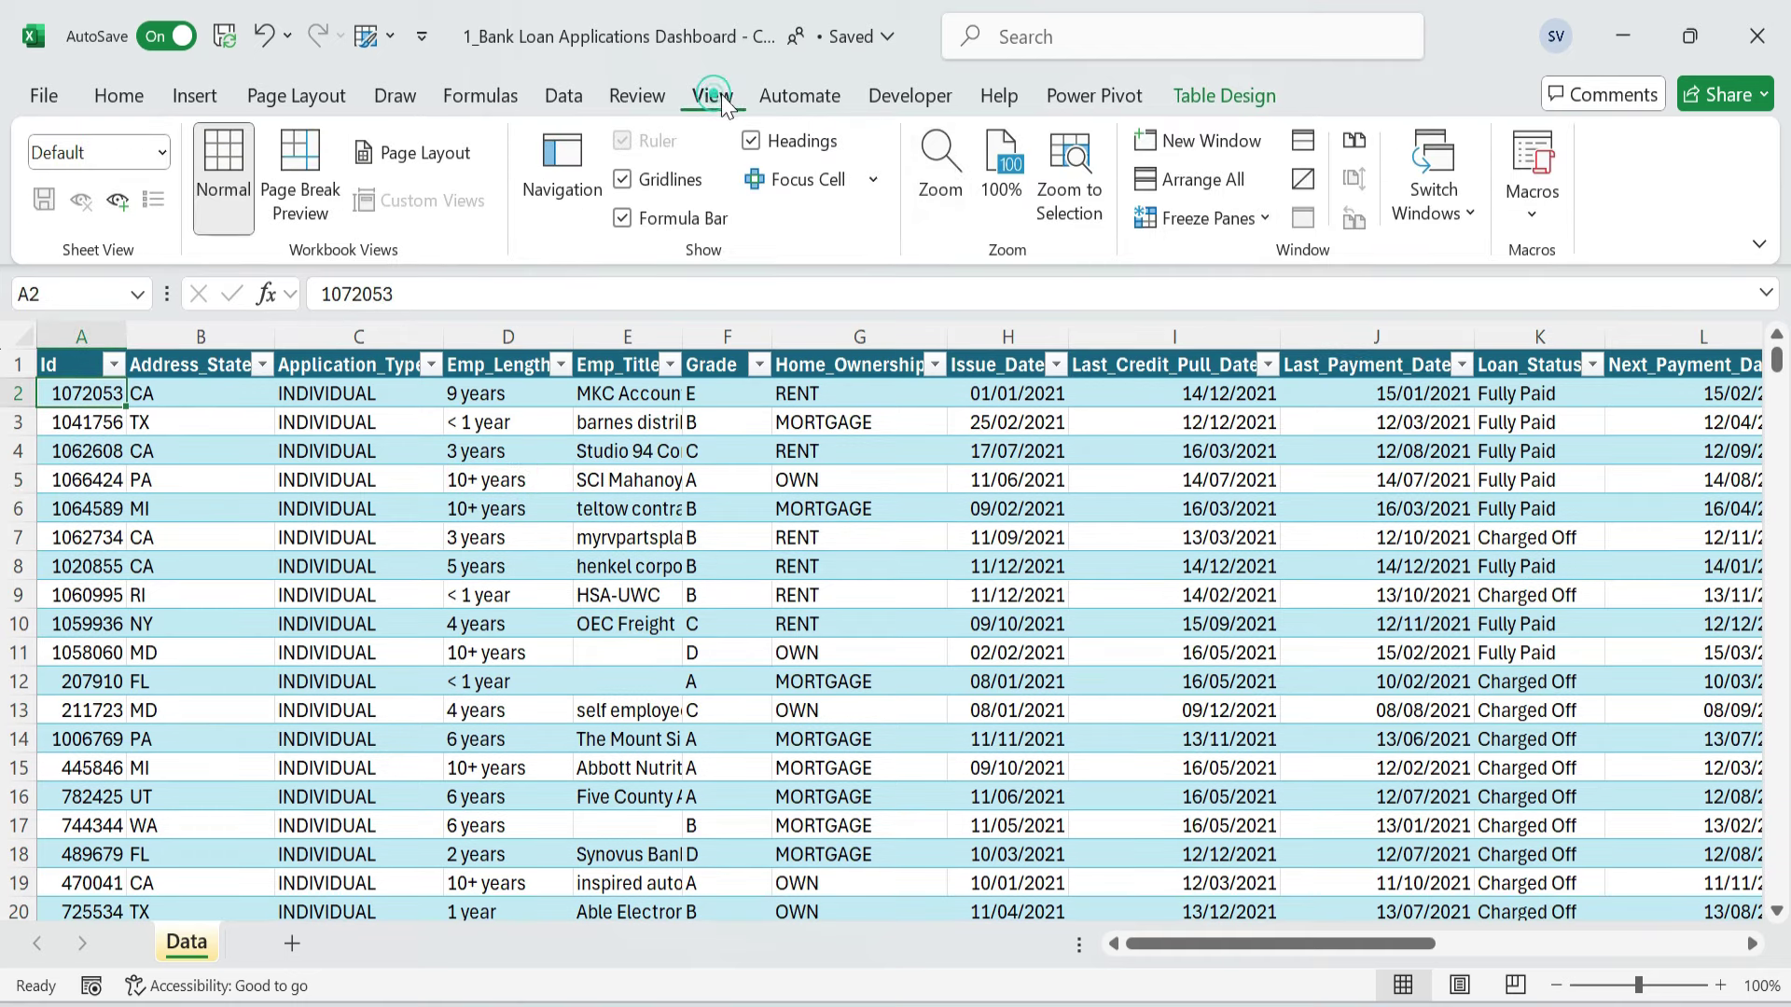
left_click(1206, 219)
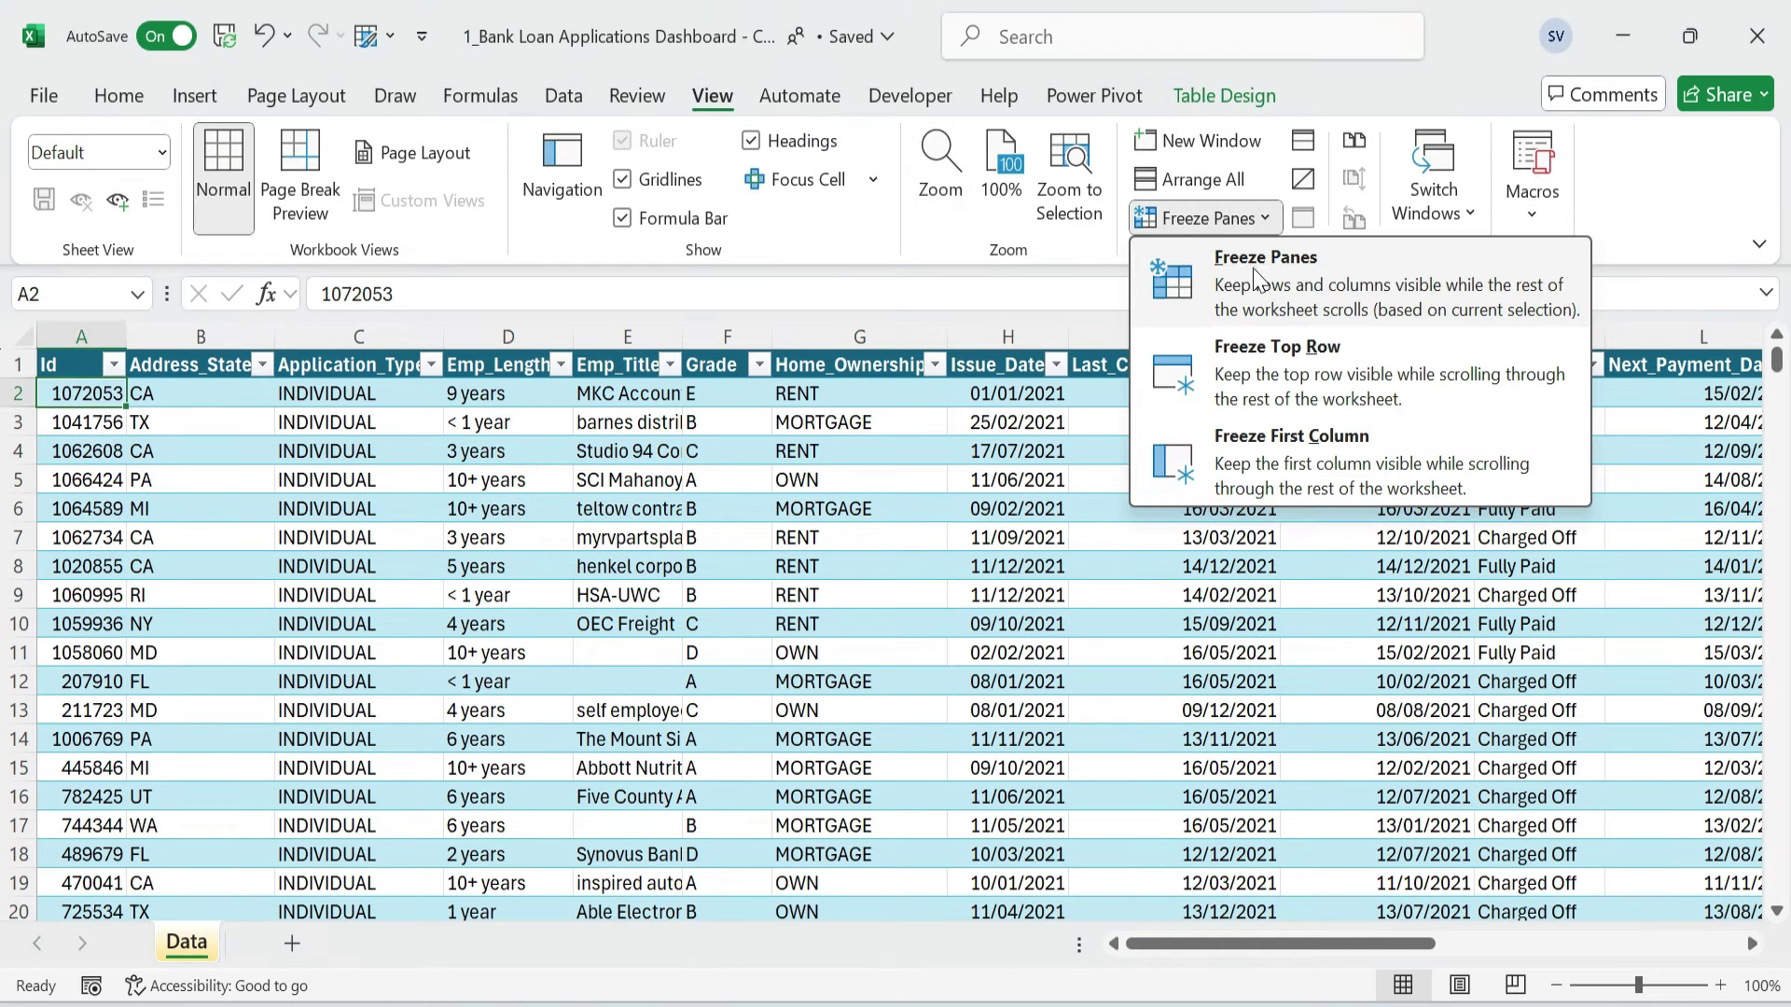
left_click(1286, 367)
scroll(56, 485, "down", 3)
scroll(90, 474, "up", 3)
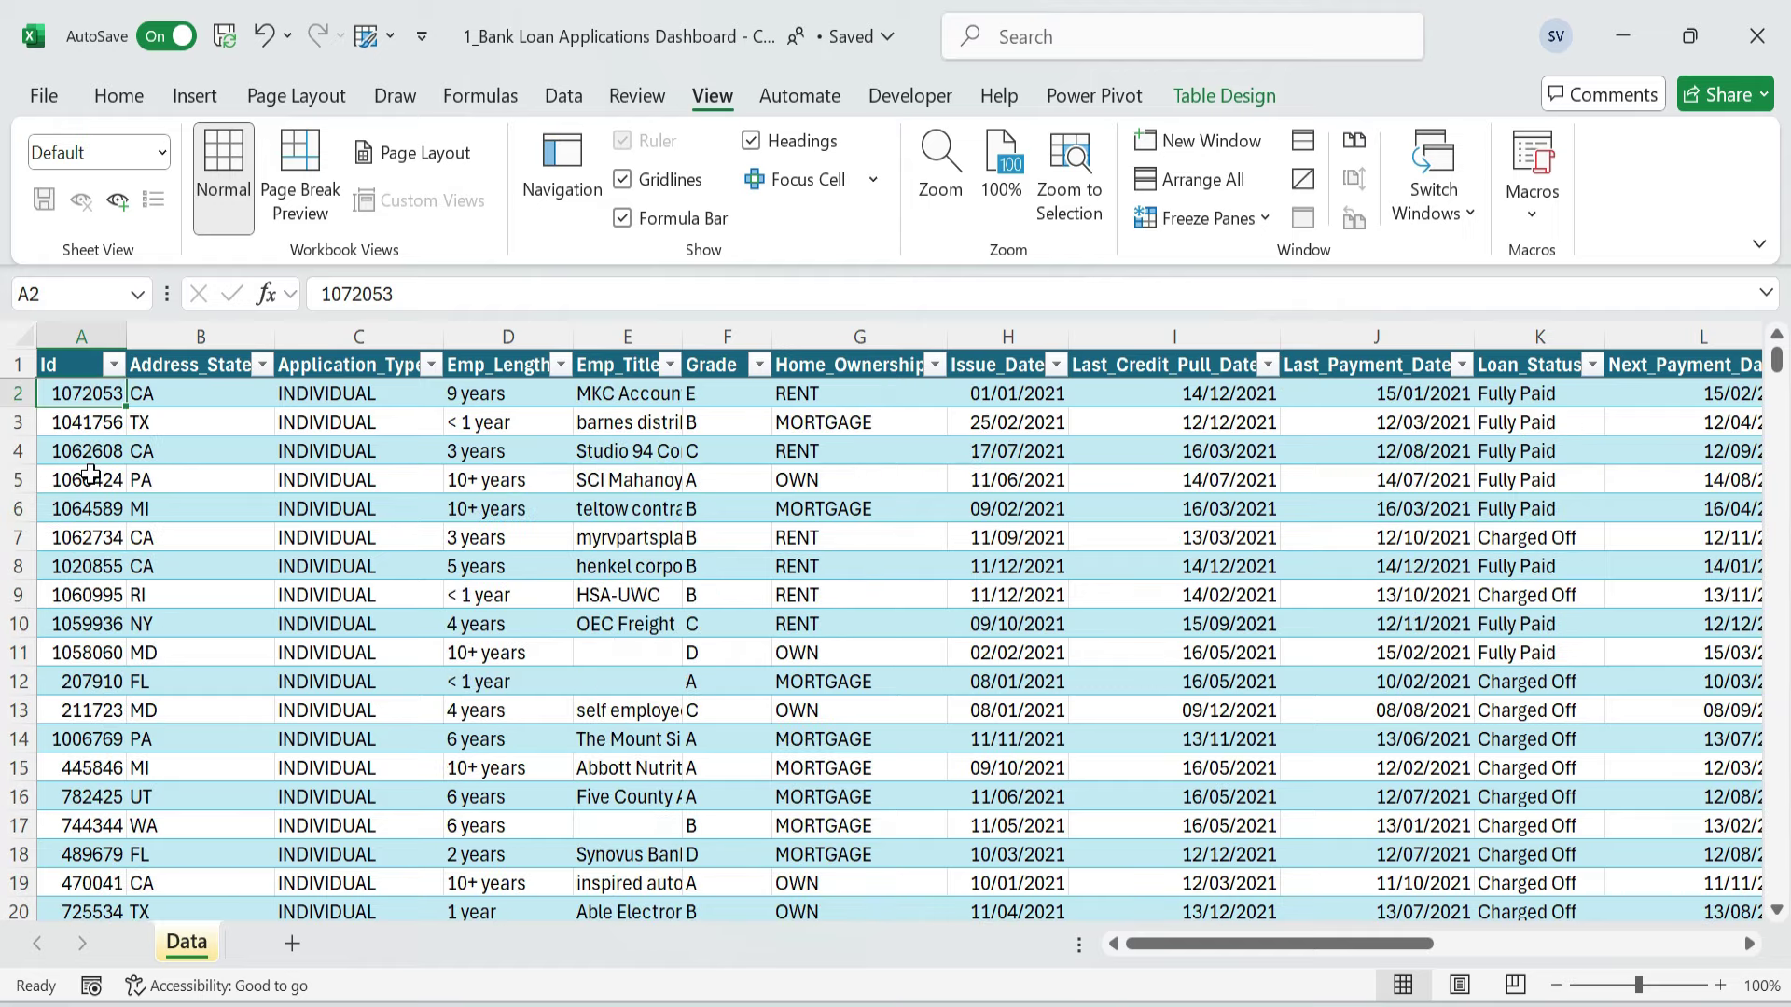
- Set the Data sheet's zoom to 80% and turn off its gridlines
left_click(1557, 986)
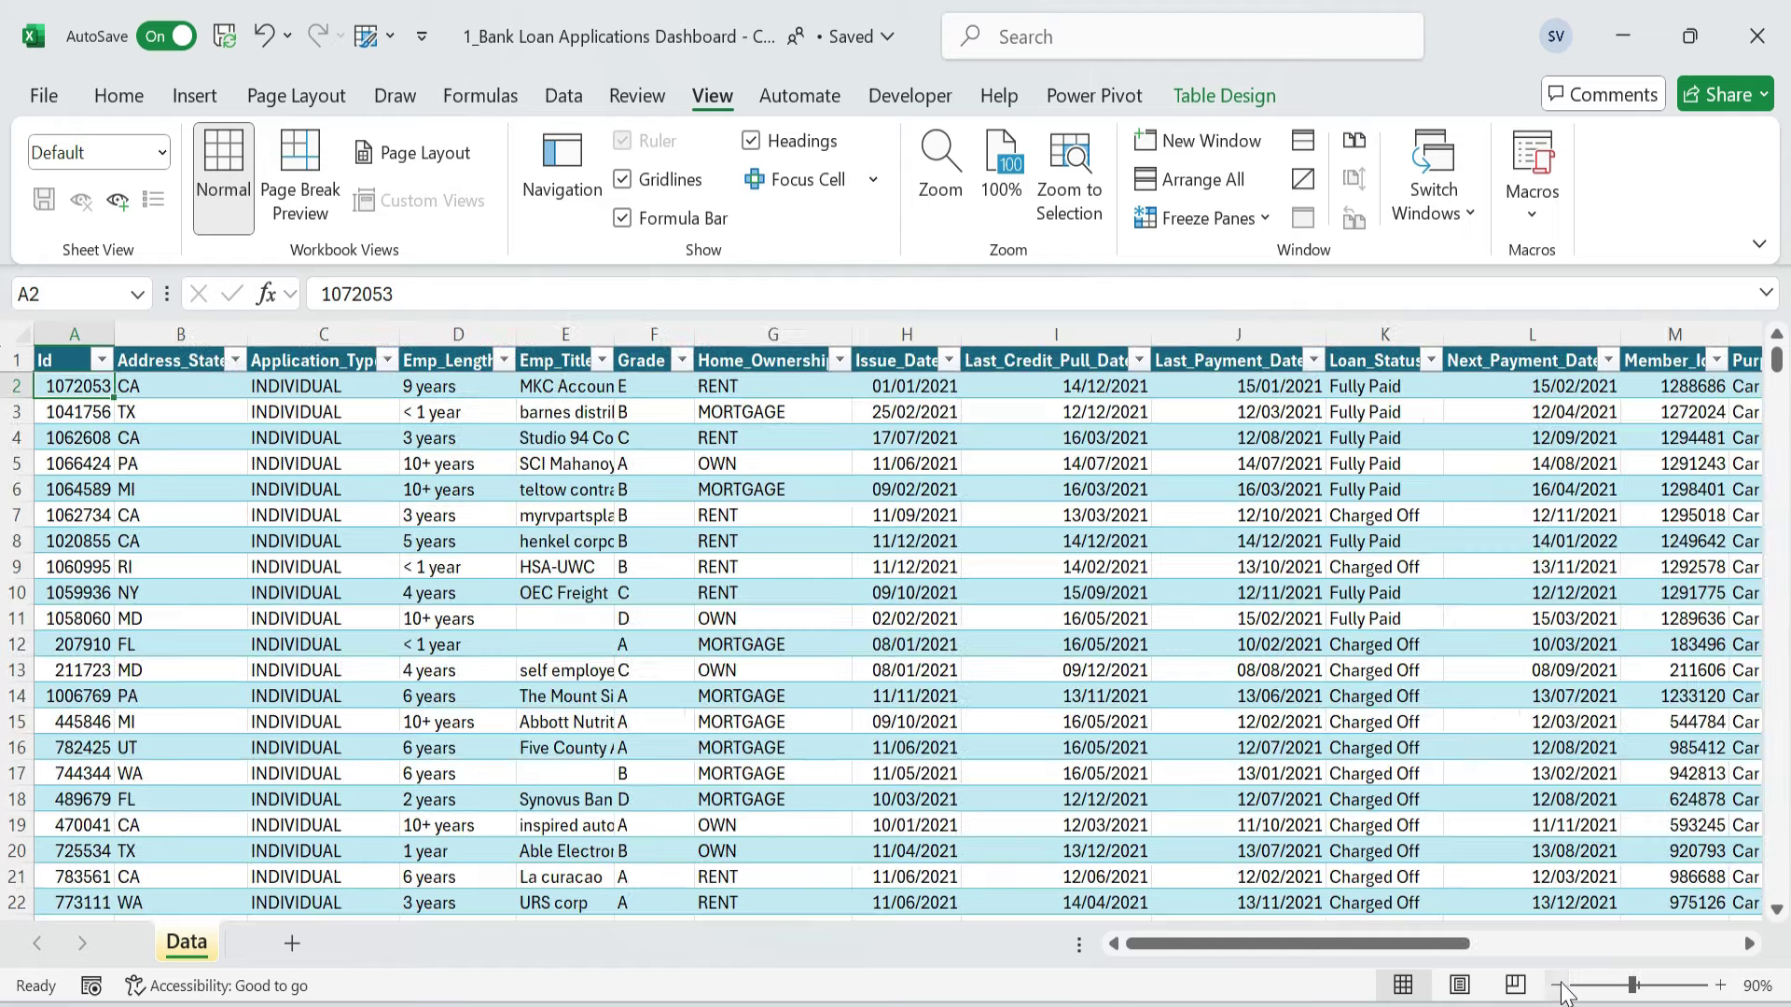
left_click(1557, 986)
key("ctrl+Down")
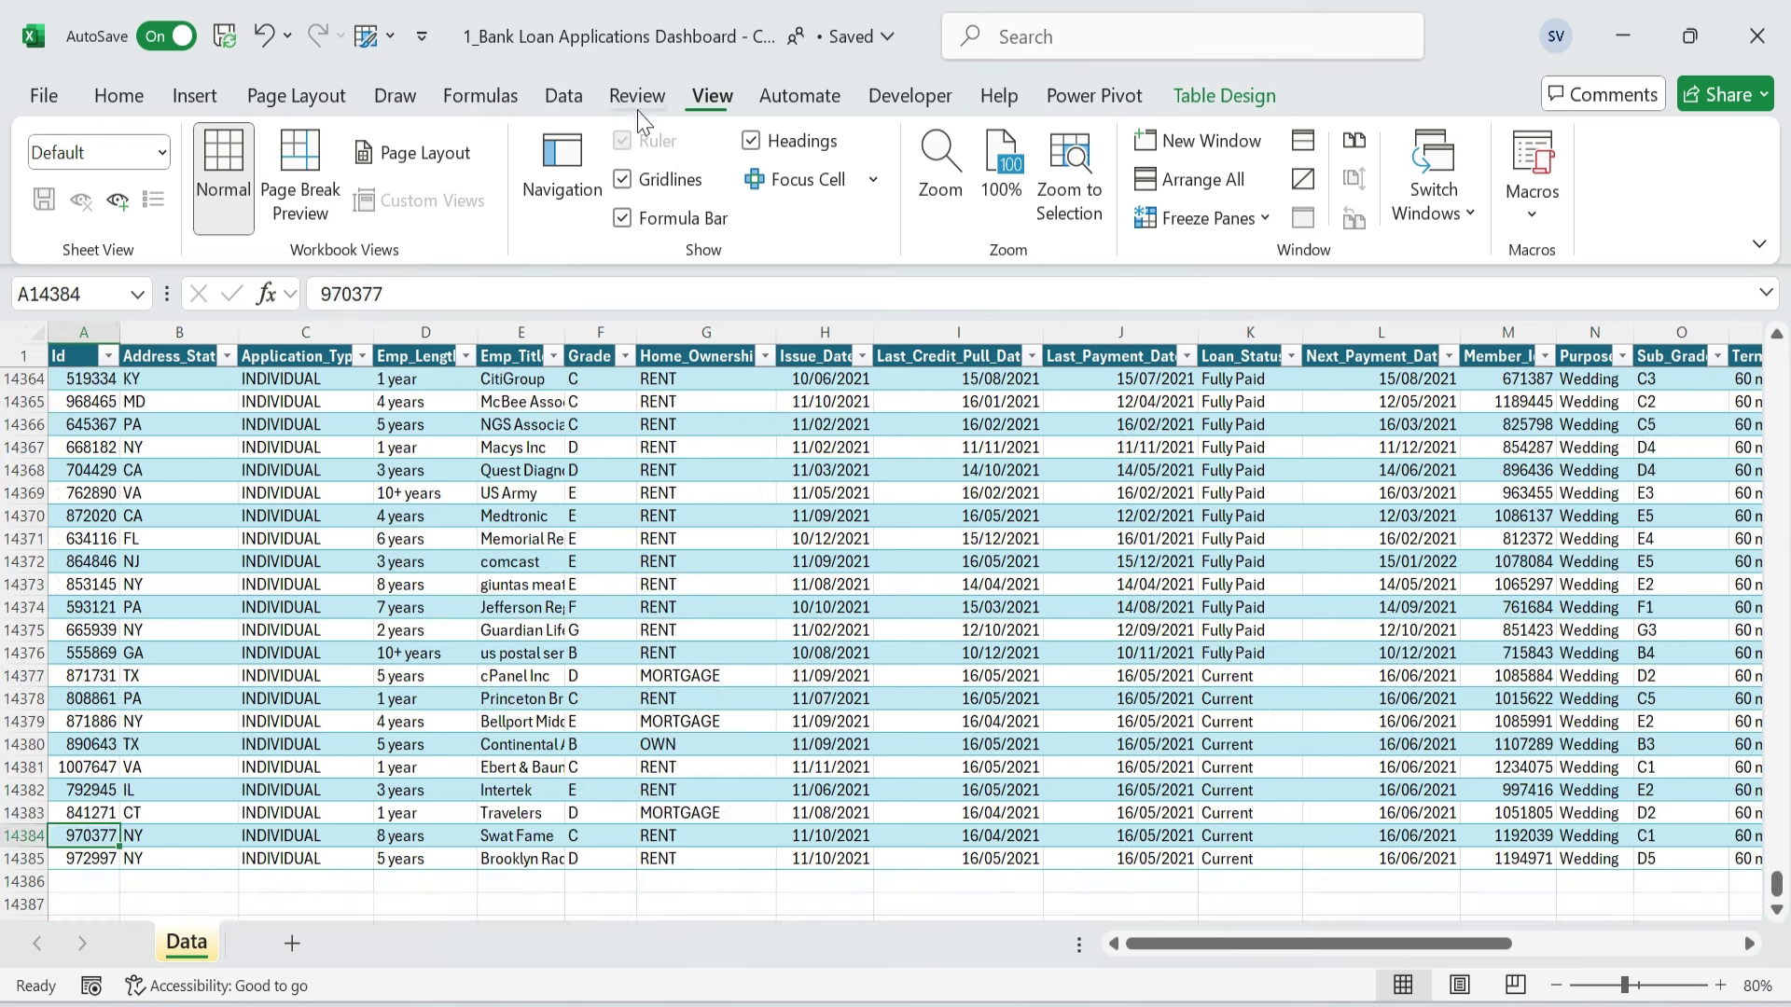
left_click(683, 185)
left_click(931, 469)
- Examine the column headings along the table's header row, out to Total_Payment and back to Last_Payment_Date
key("ctrl+Home")
key("Right")
key("ctrl+Right")
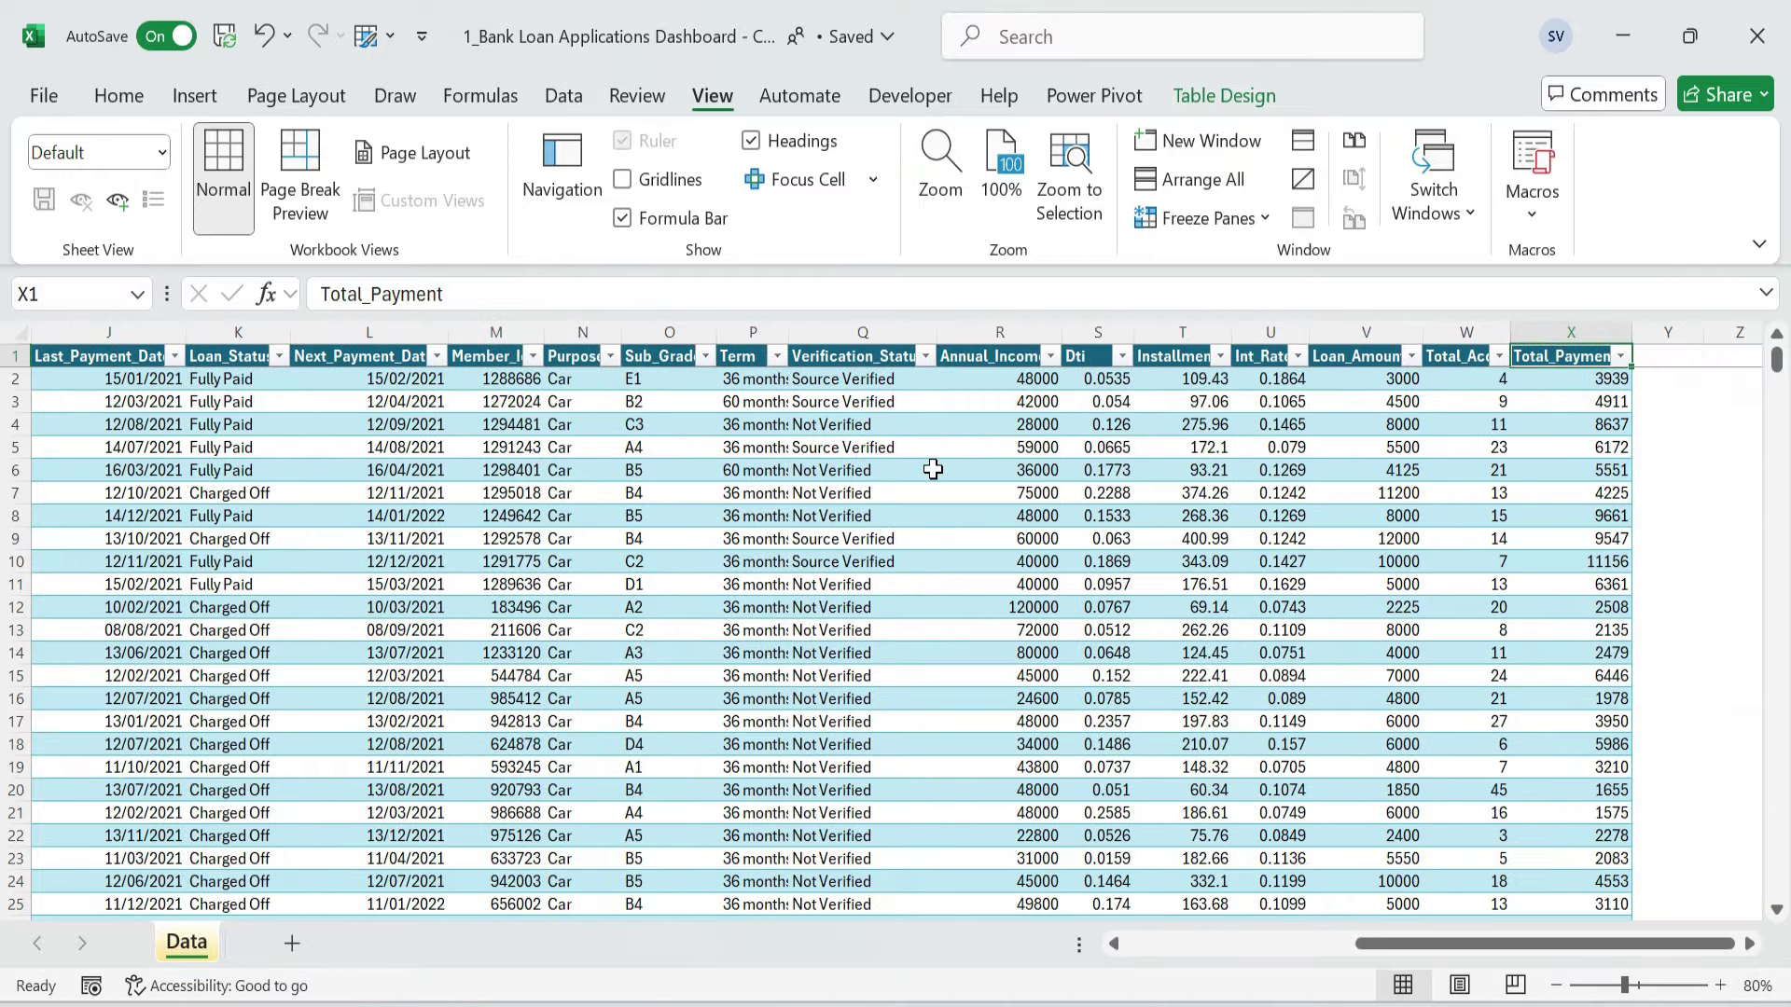
key("Left")
key("Left")
key("Left")
key("Left")
key("Left")
key("Left")
key("Left")
key("Left")
key("Left")
key("Left")
key("Left")
key("Left")
key("Left")
key("Left")
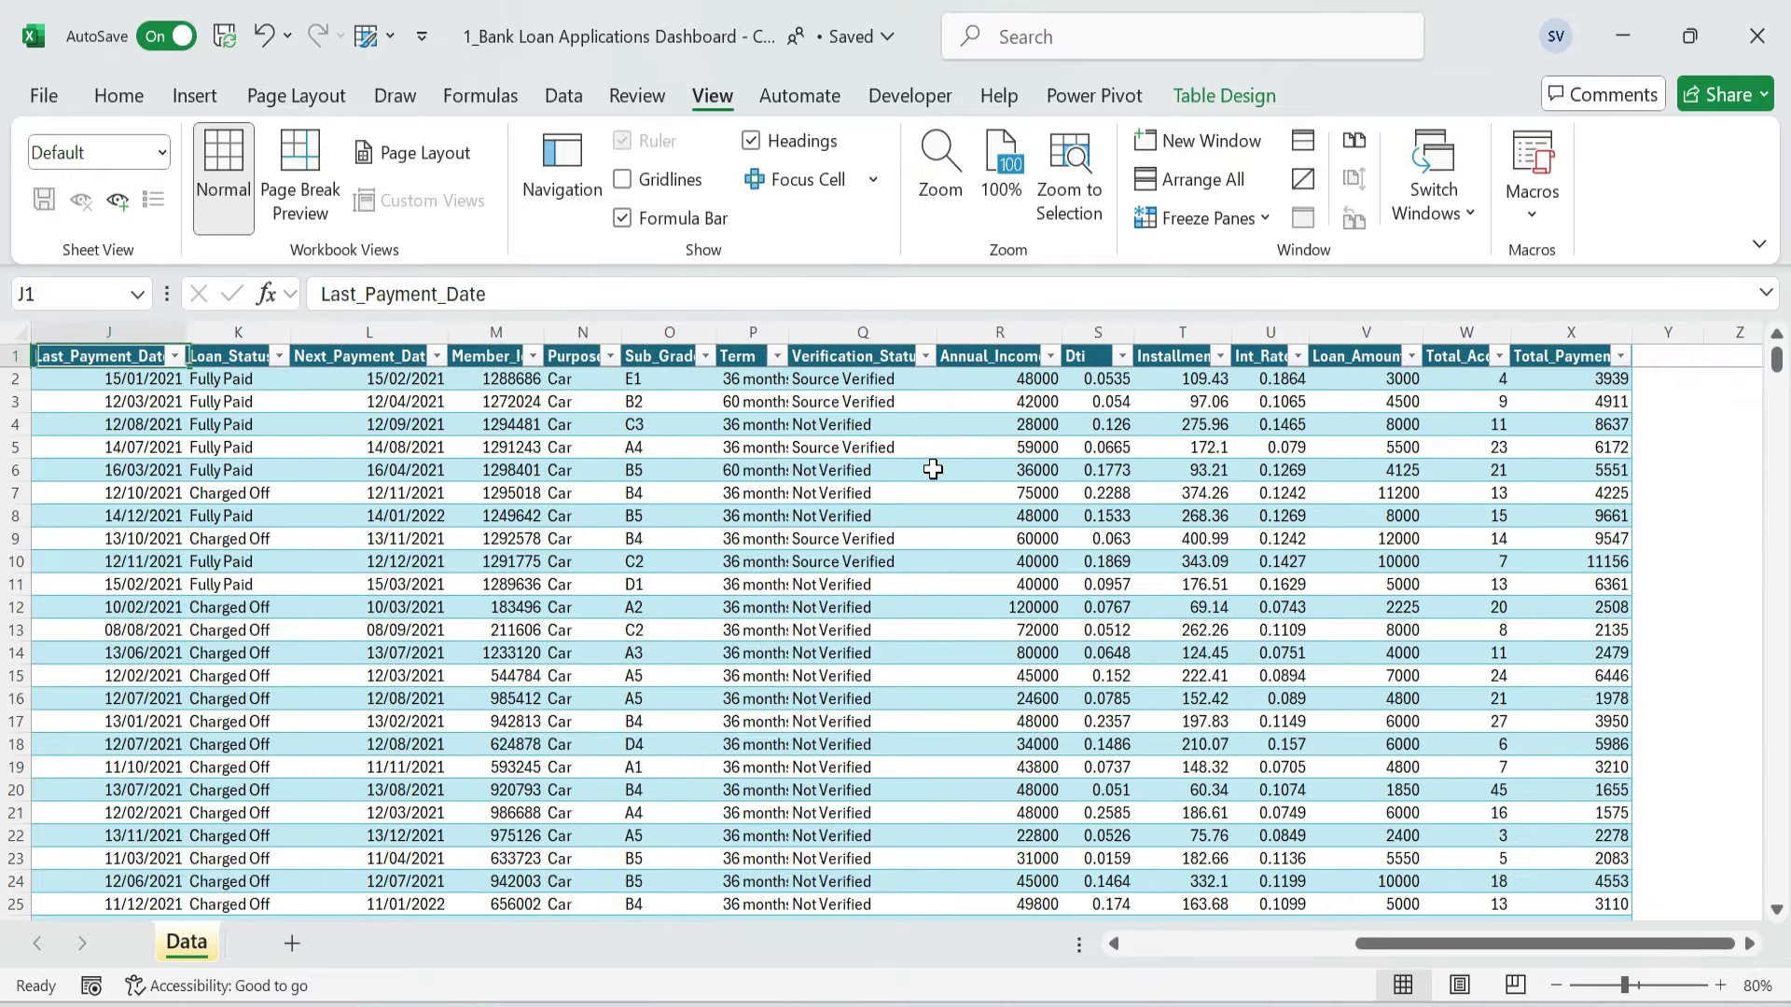
- Examine the filter list of the Loan_Status column for the distinct loan statuses
key("Right")
key("alt+Down")
key("Down")
key("Down")
key("Down")
key("Down")
key("Down")
key("Down")
key("Down")
key("Down")
key("Down")
key("Down")
key("Down")
key("Down")
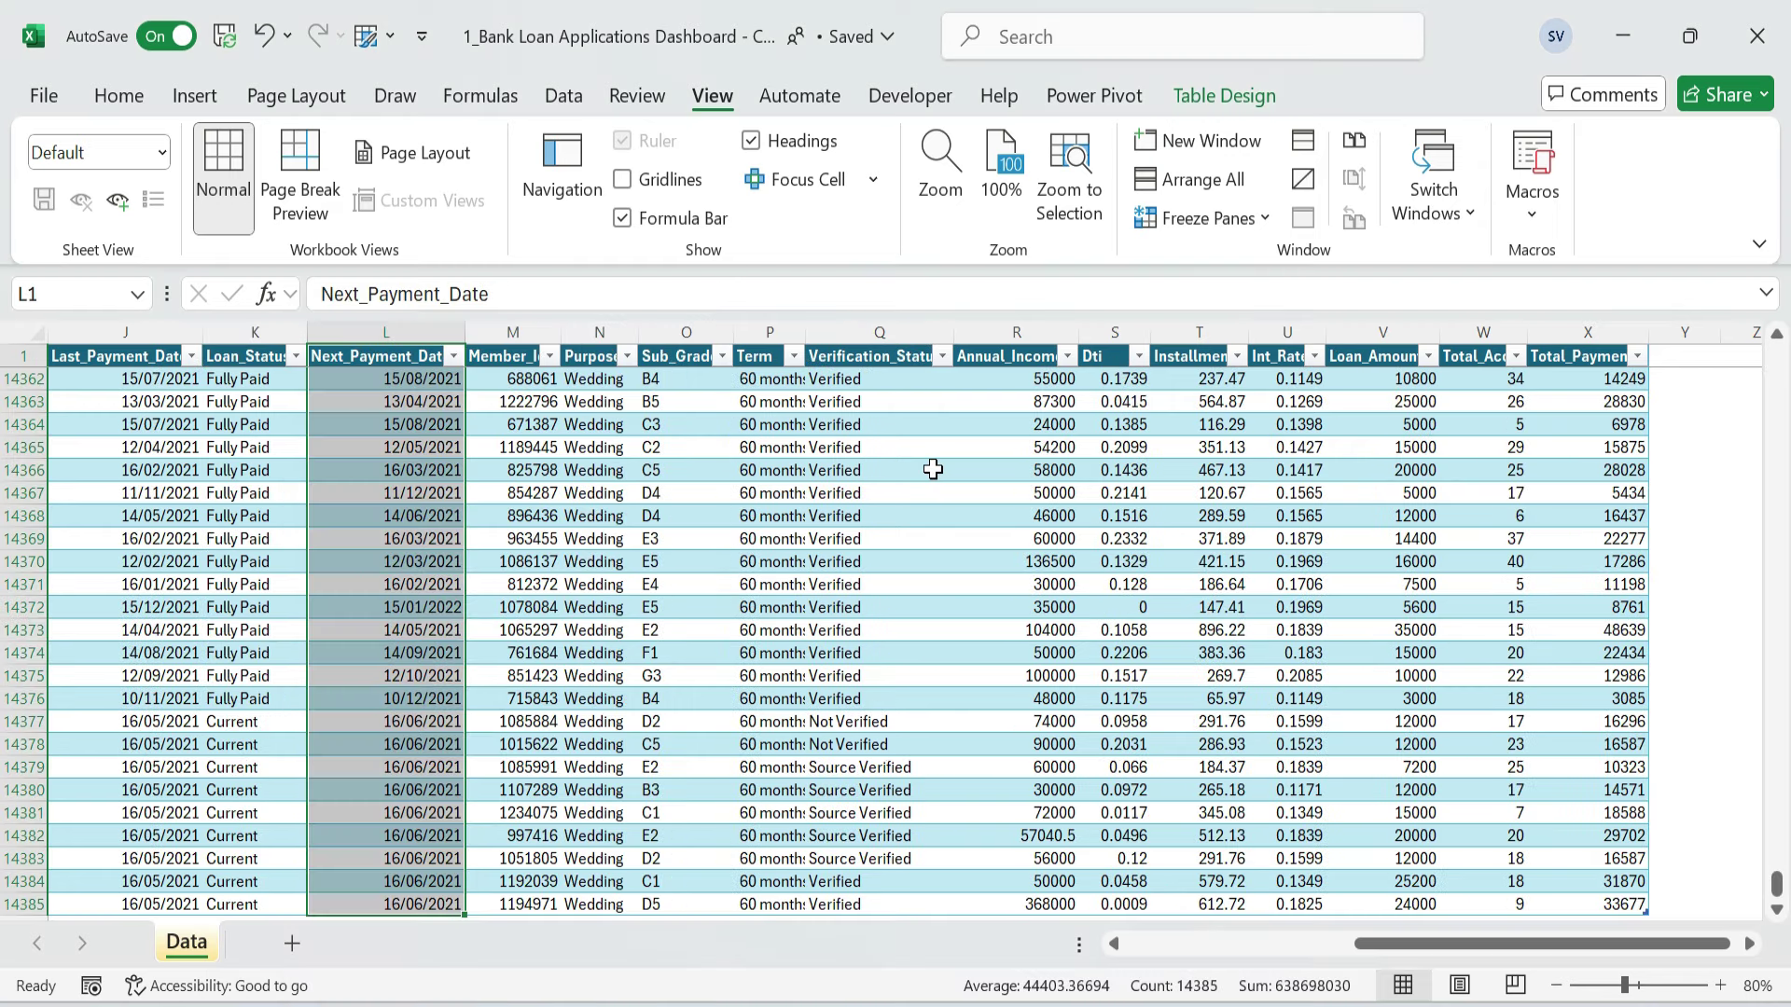
- Insert a table column before Next_Payment_Date and name its header Good vs Bad Loan
key("ctrl+shift+plus")
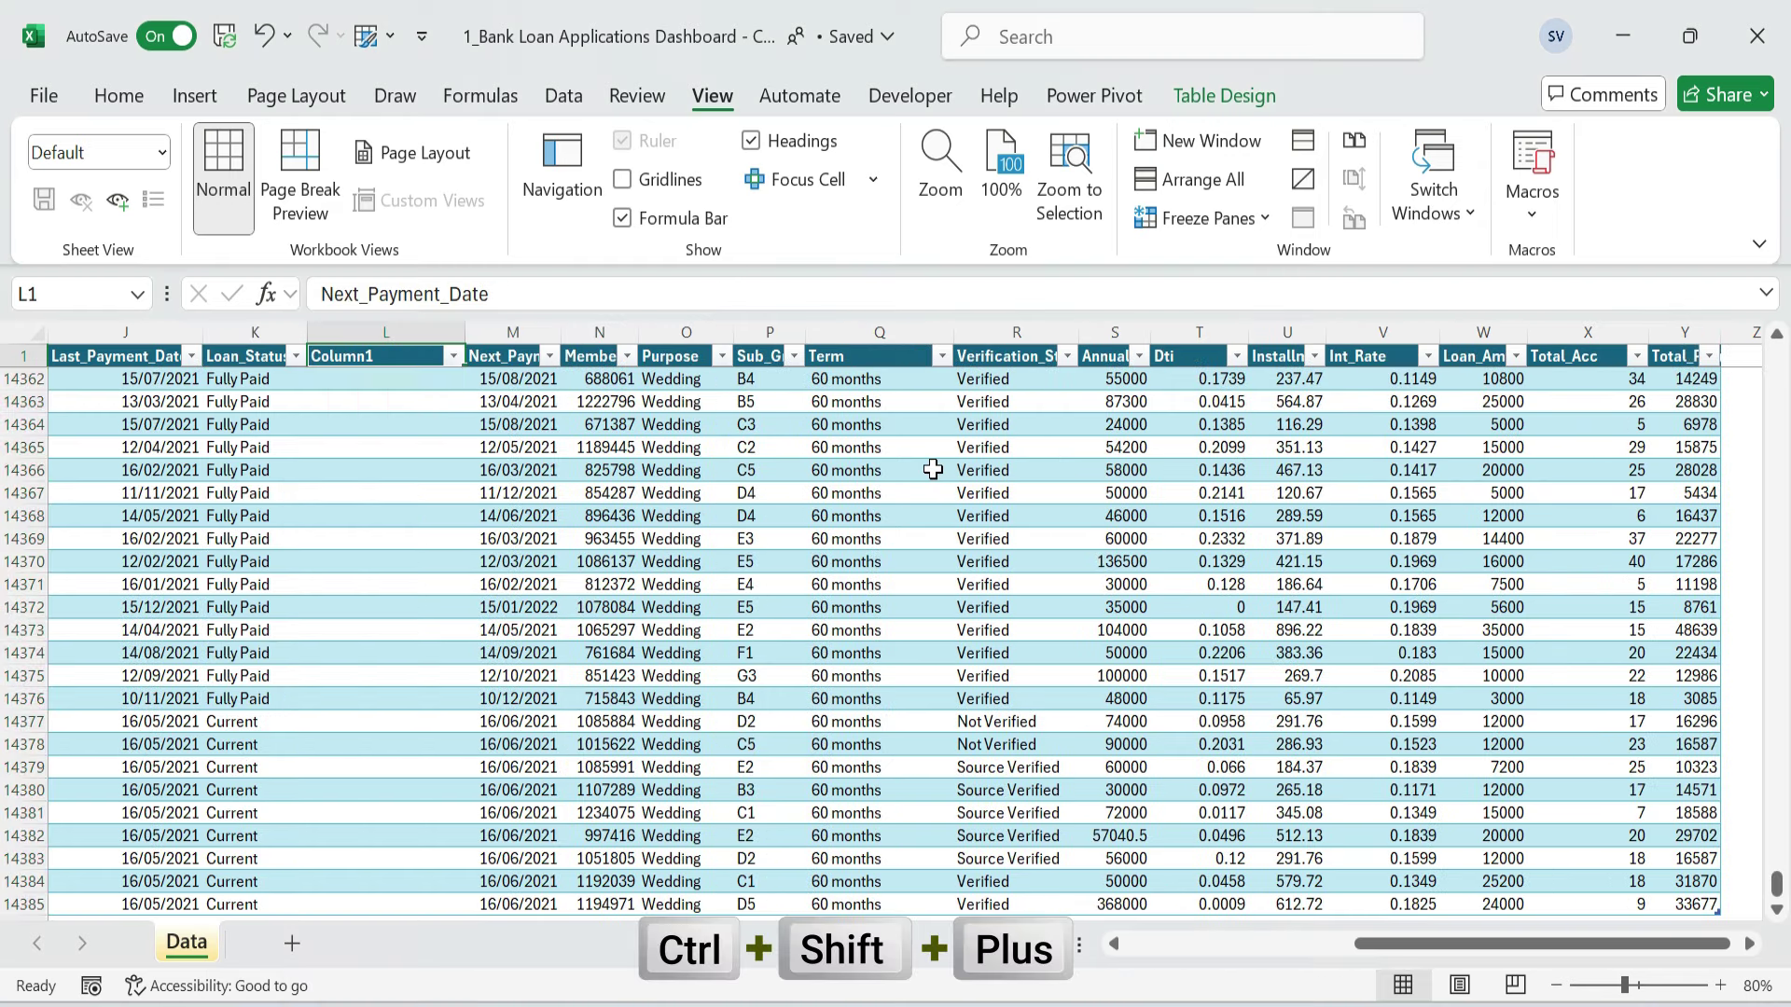
key("F2")
type("Good vs Bad Loa")
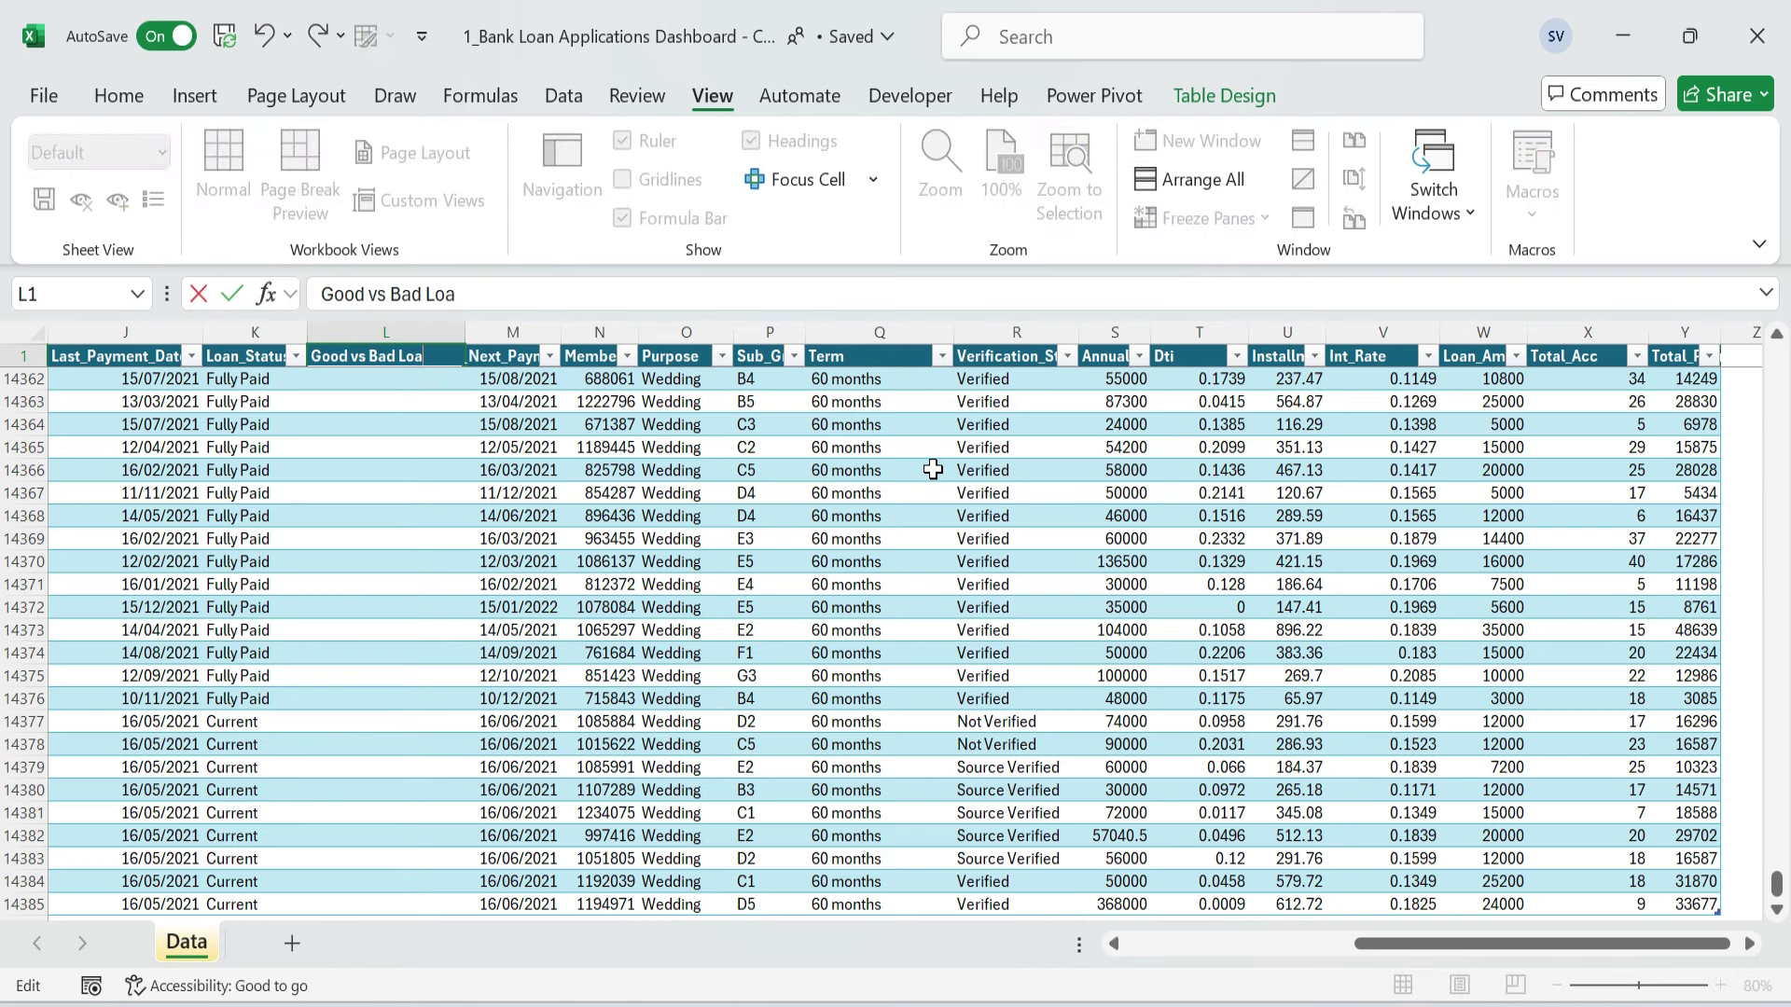
type("n")
key("Return")
- Fill Good vs Bad Loan using =IF(OR([@[Loan_Status]]="Fully Paid",[@[Loan_Status]]="Current"),"Good Loan",IF([@[Loan_Status]]="Charged Off","Bad Loan",""))
type("=")
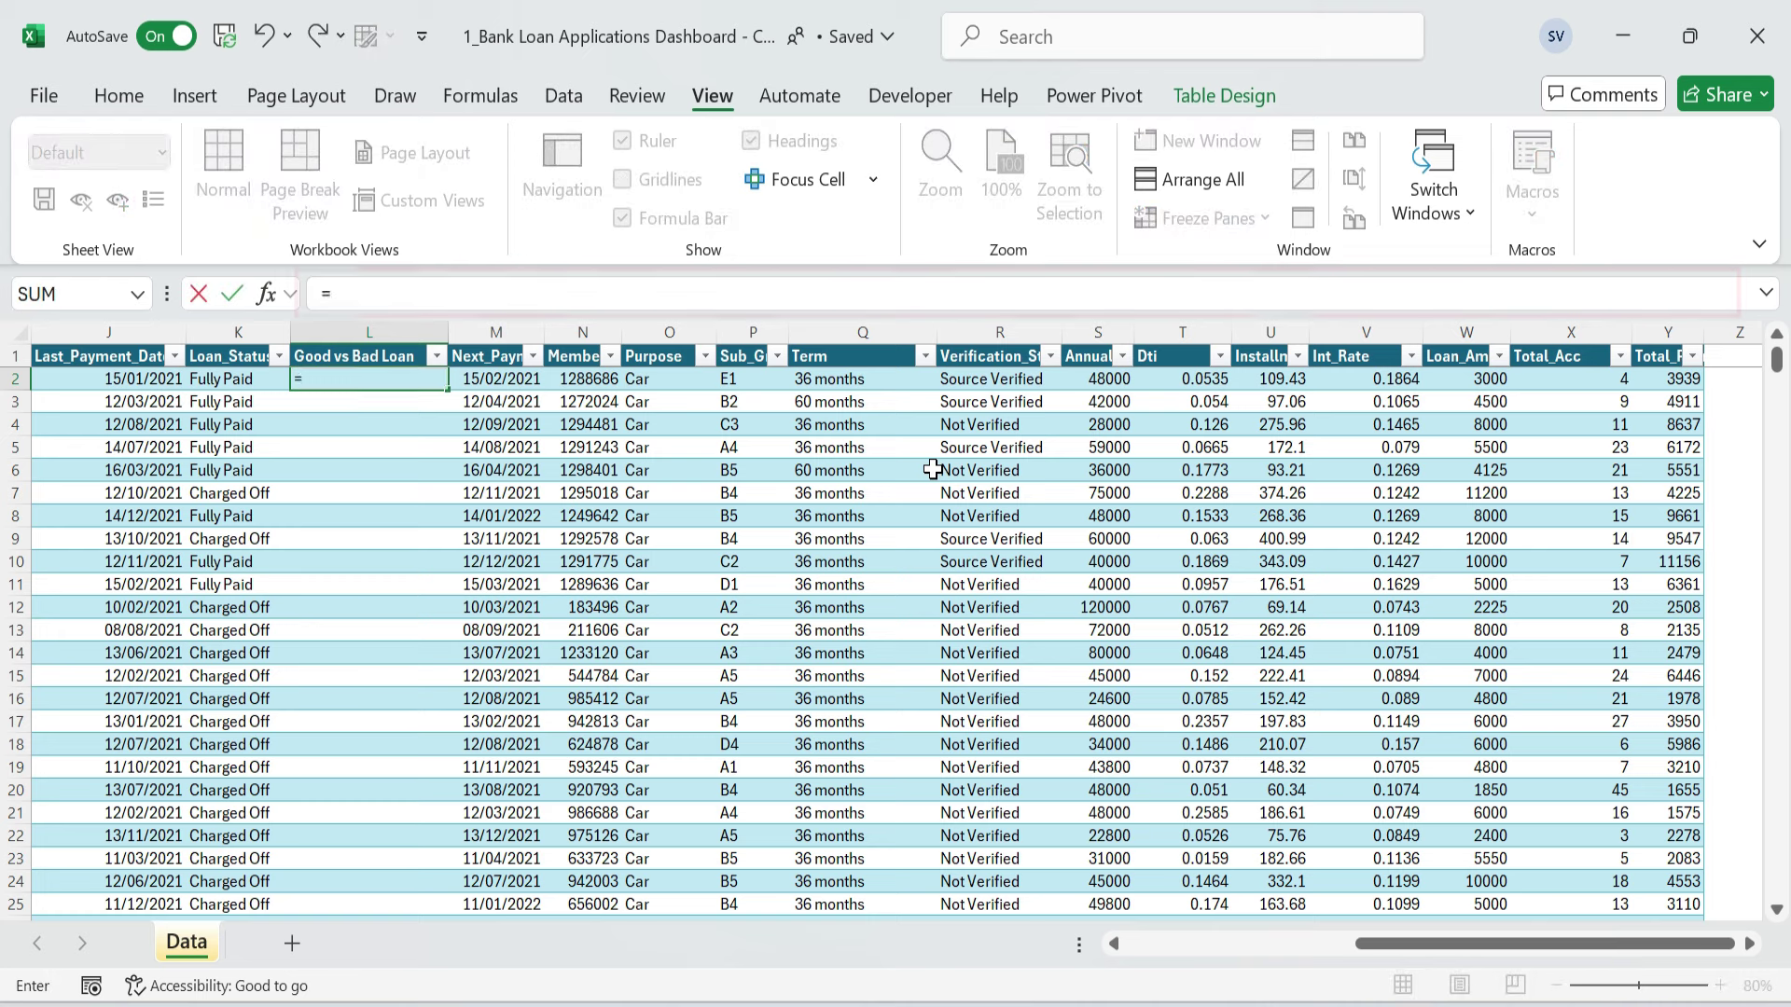
type("if(or(")
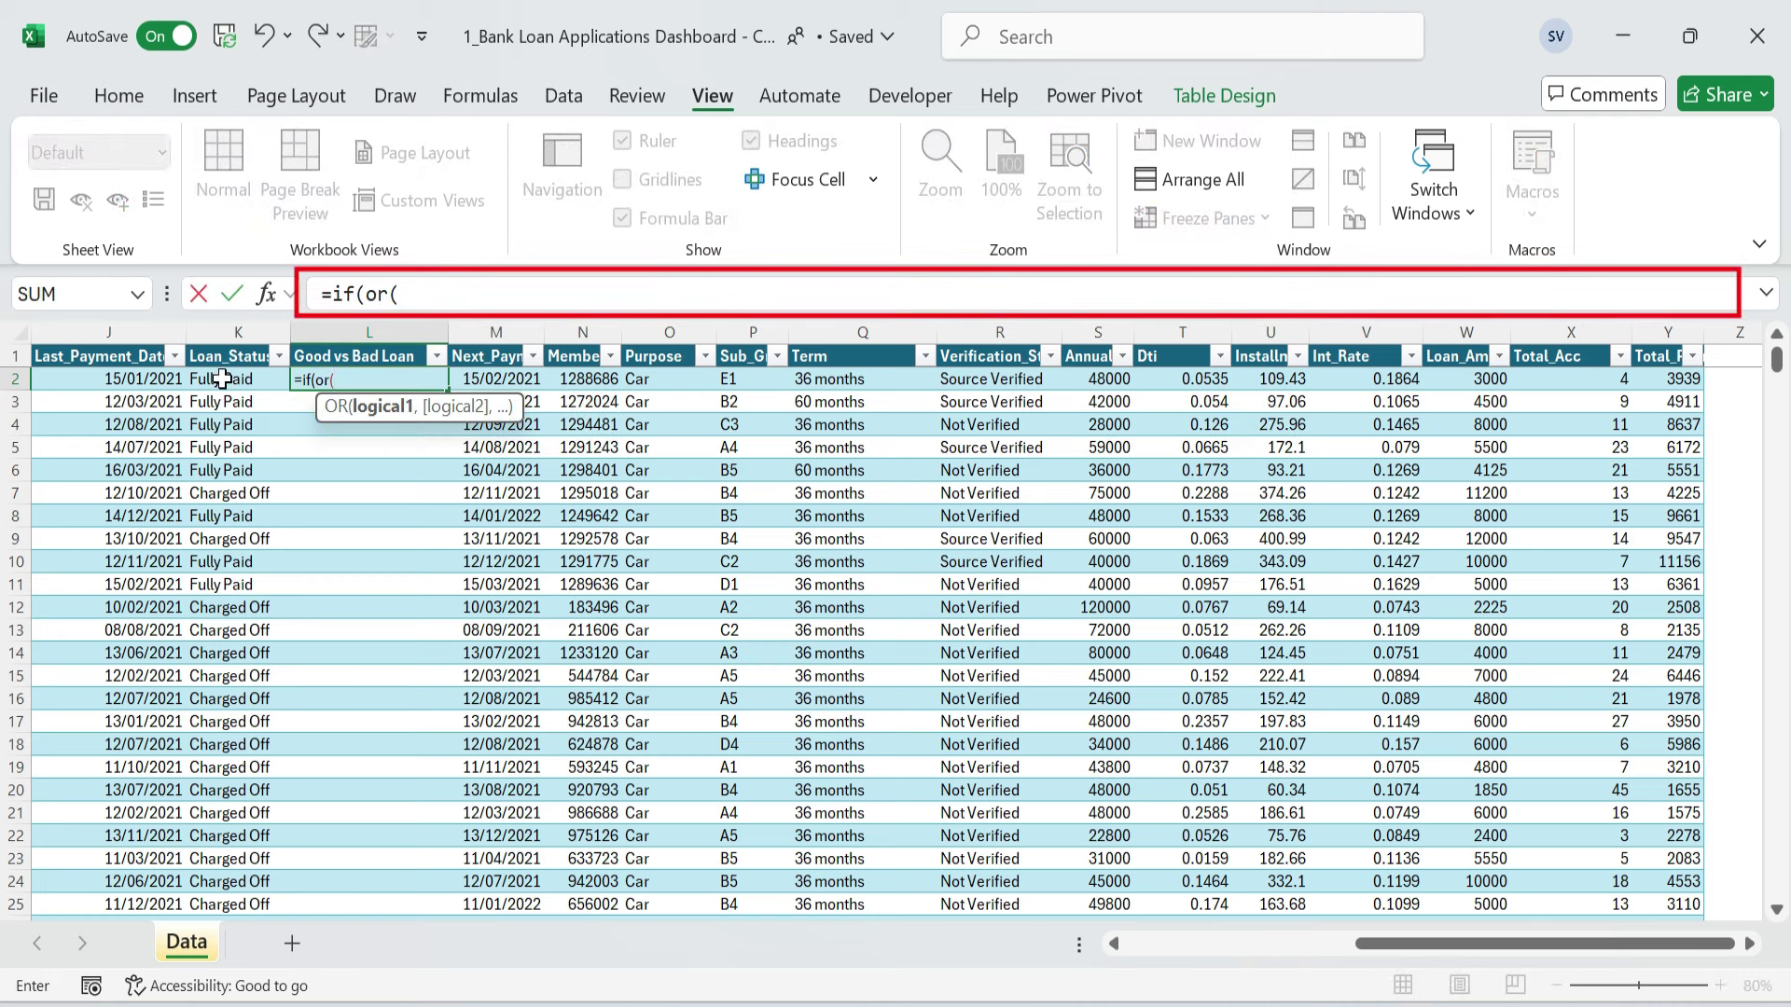
left_click(220, 377)
type("=\"")
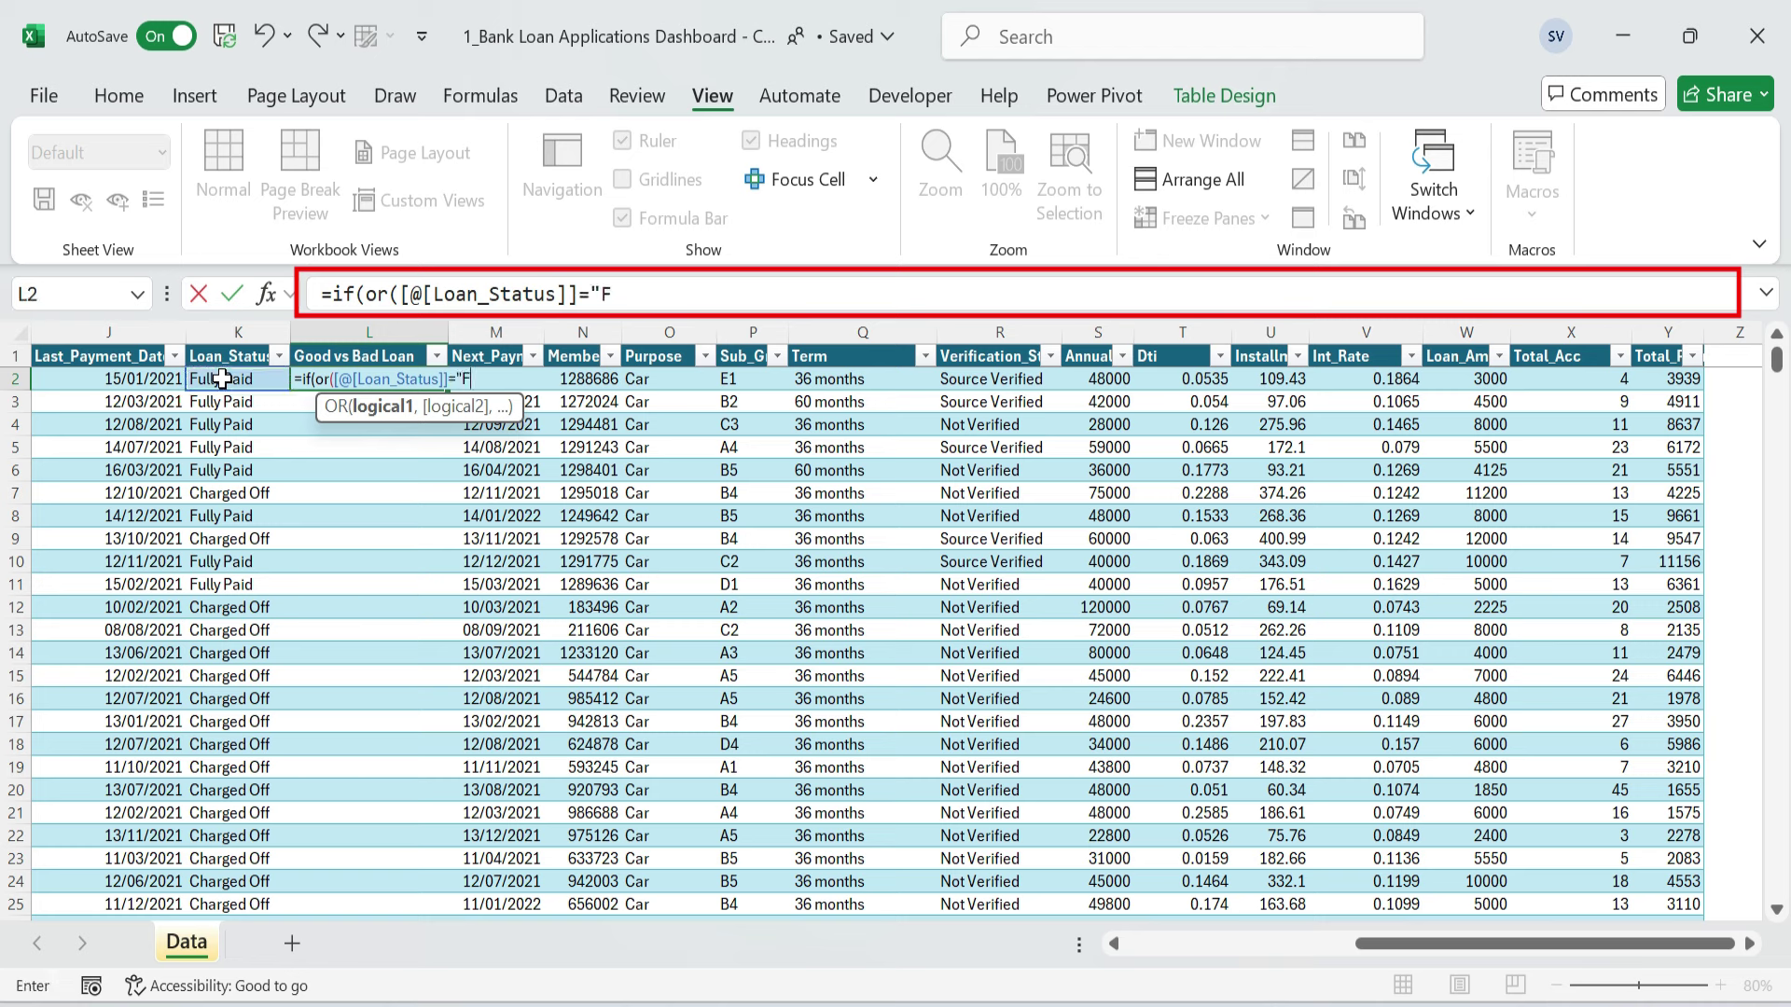
type("Fully Paid\"")
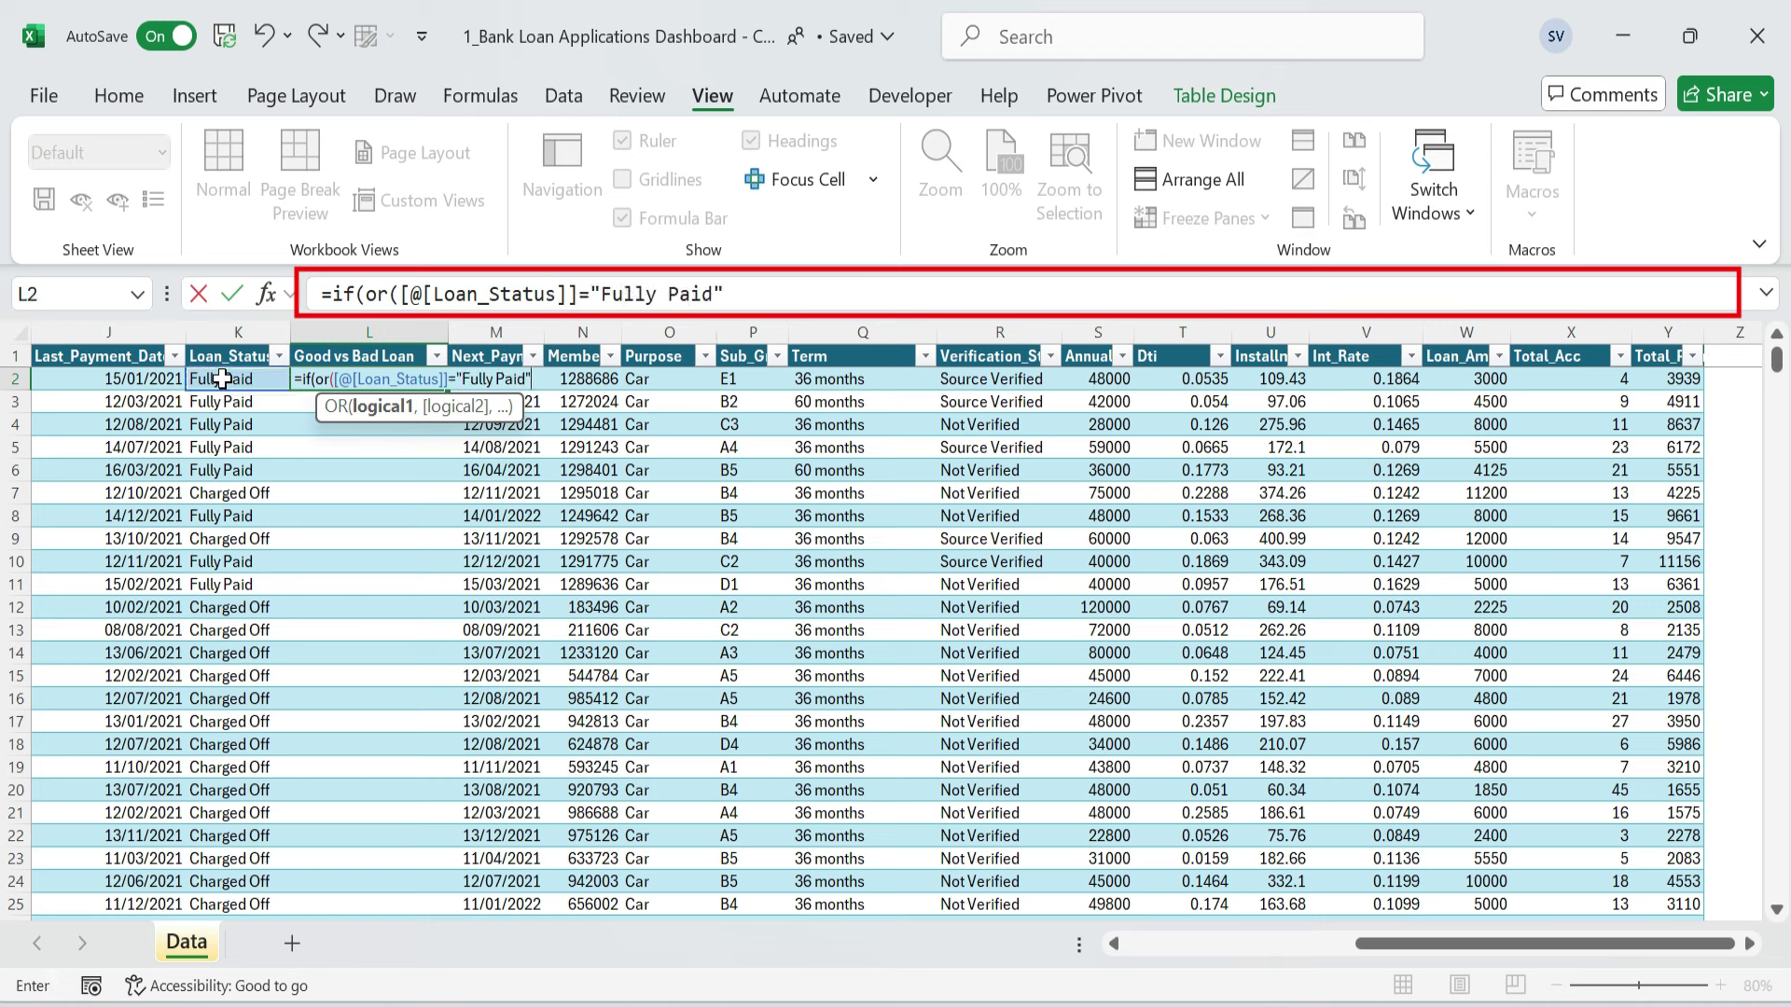
type(",")
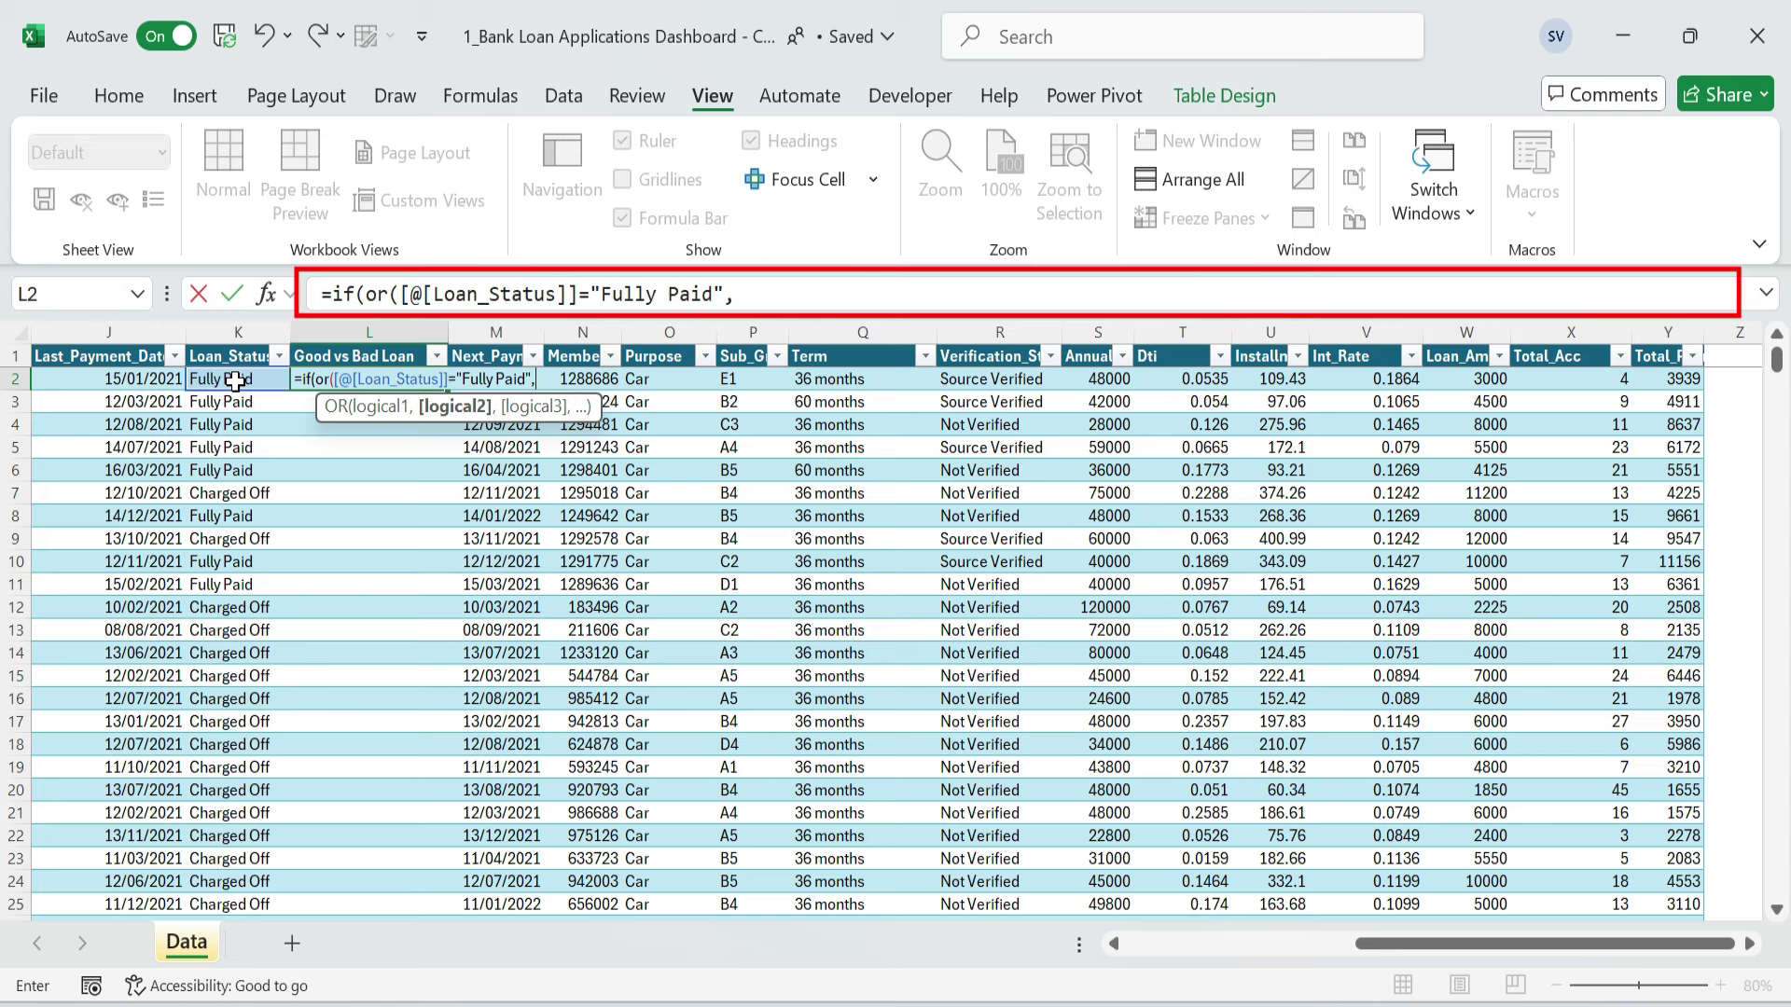
left_click(235, 380)
type("=\"Curren")
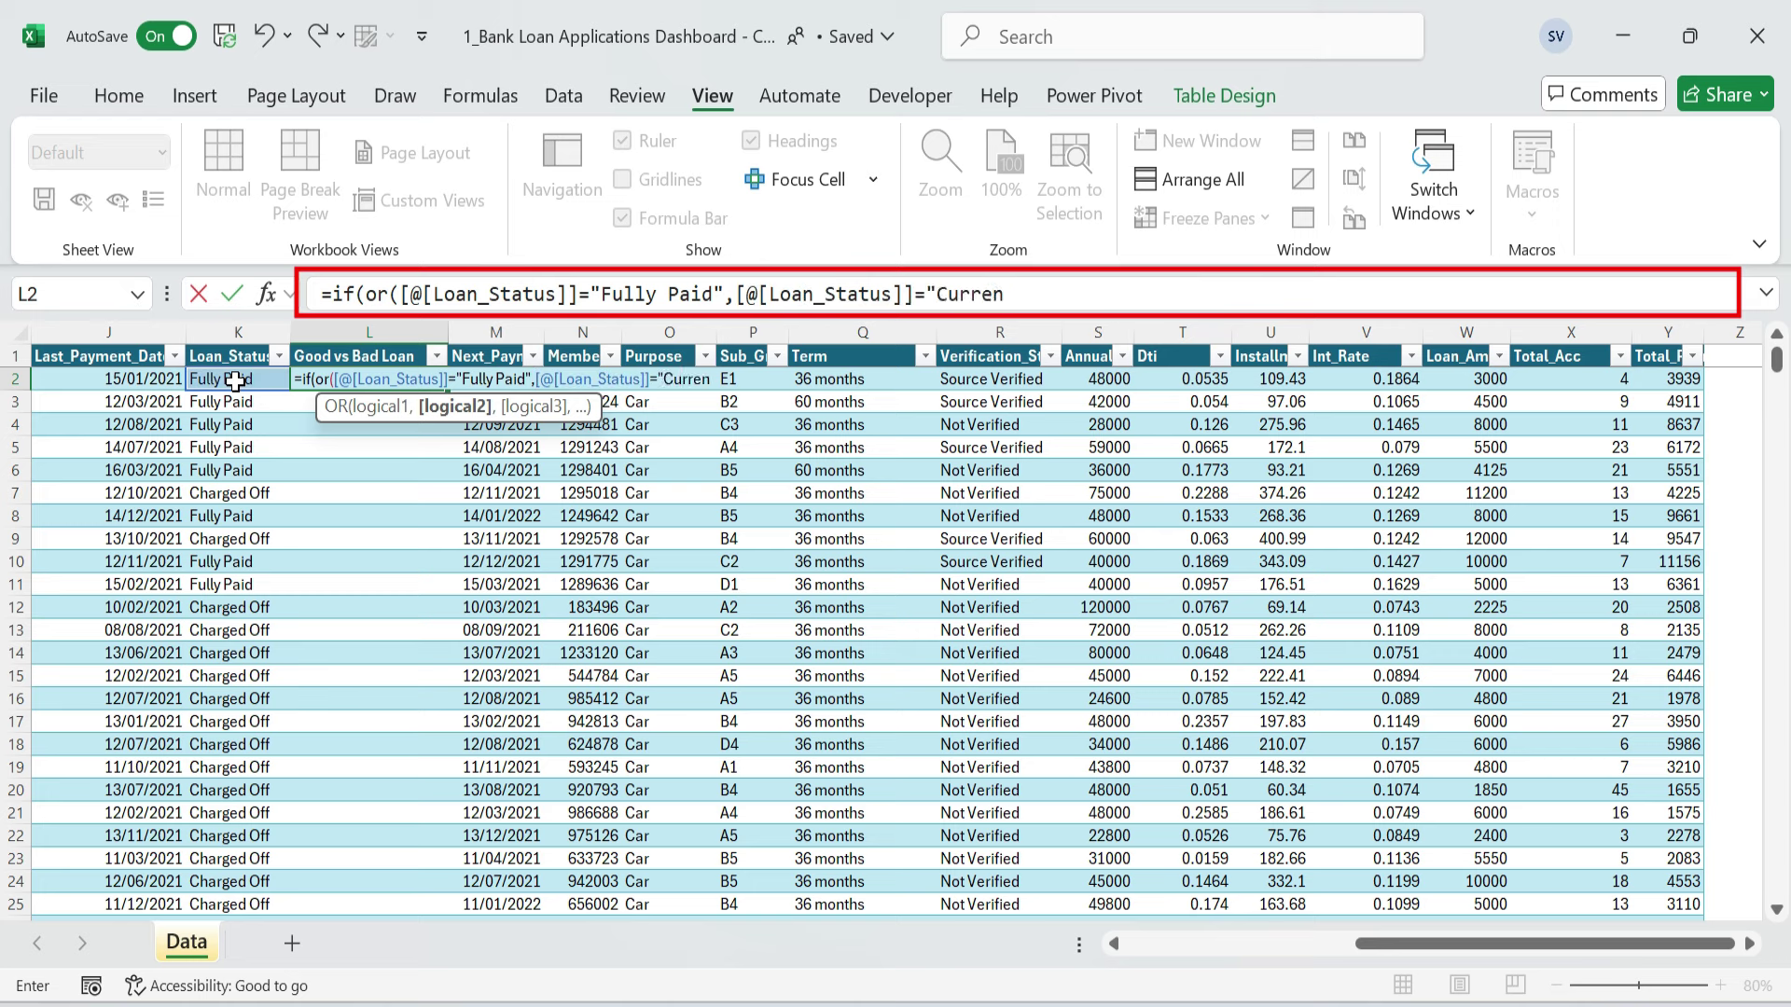
type("t\"),\"Good L")
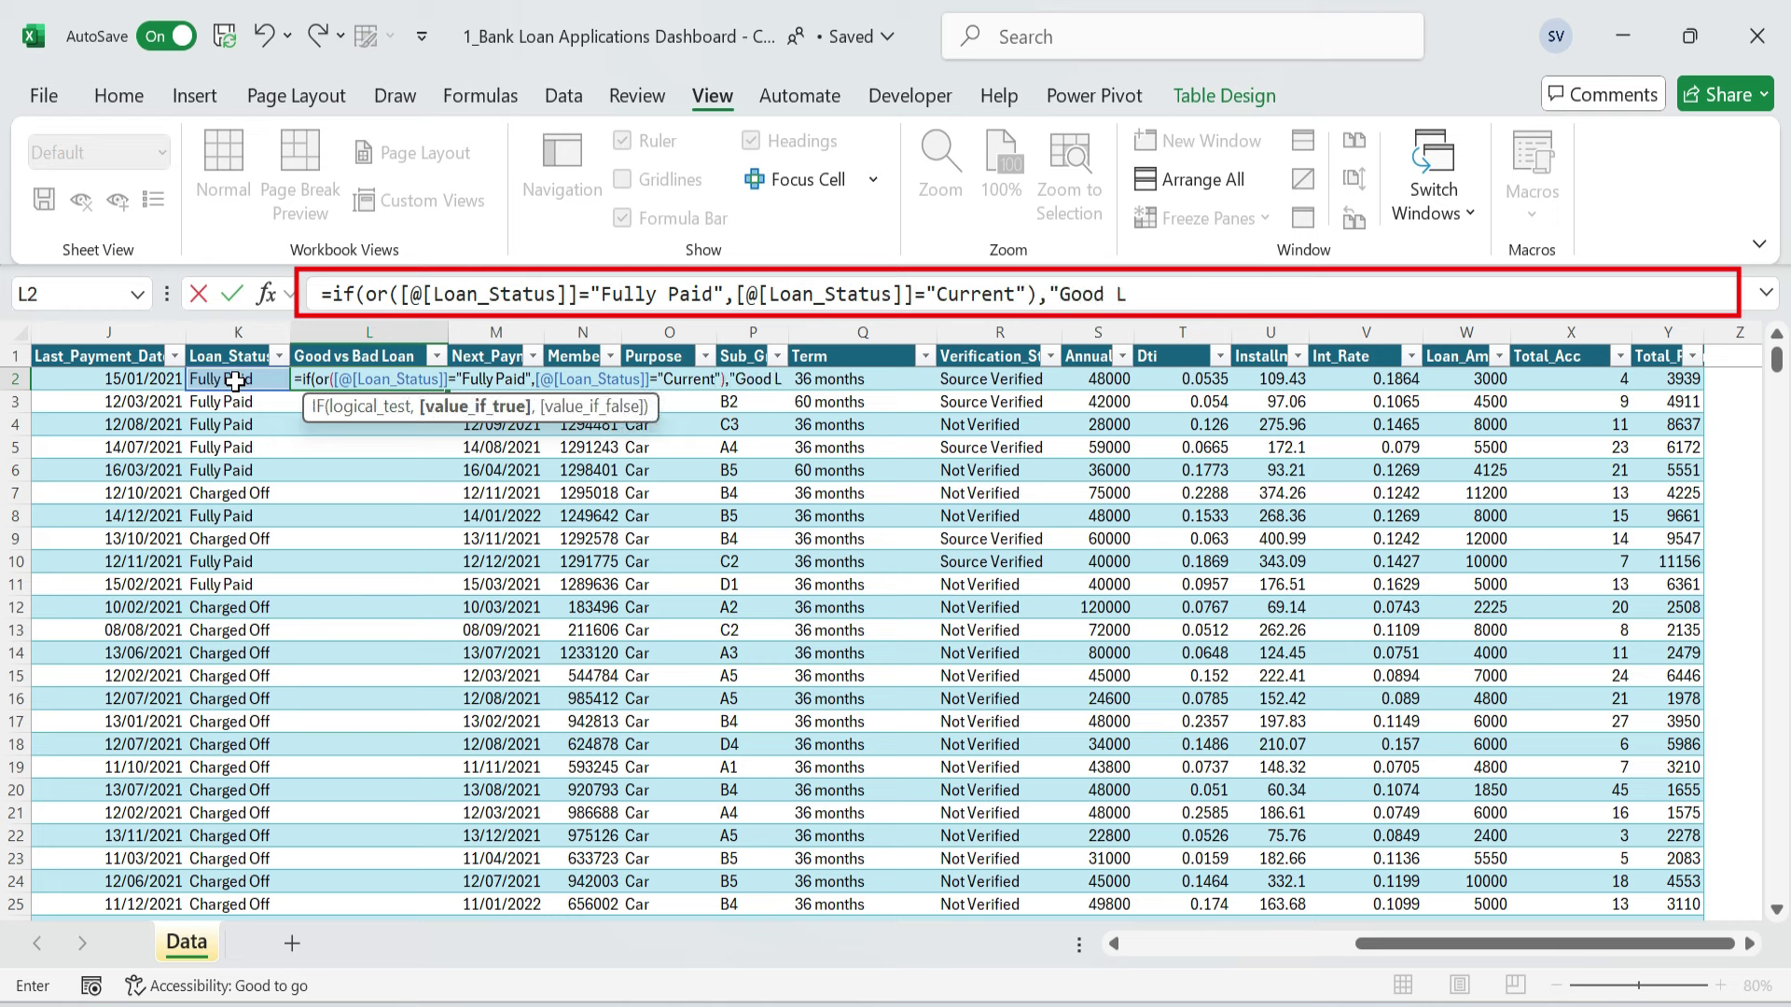
type("oan\",if(")
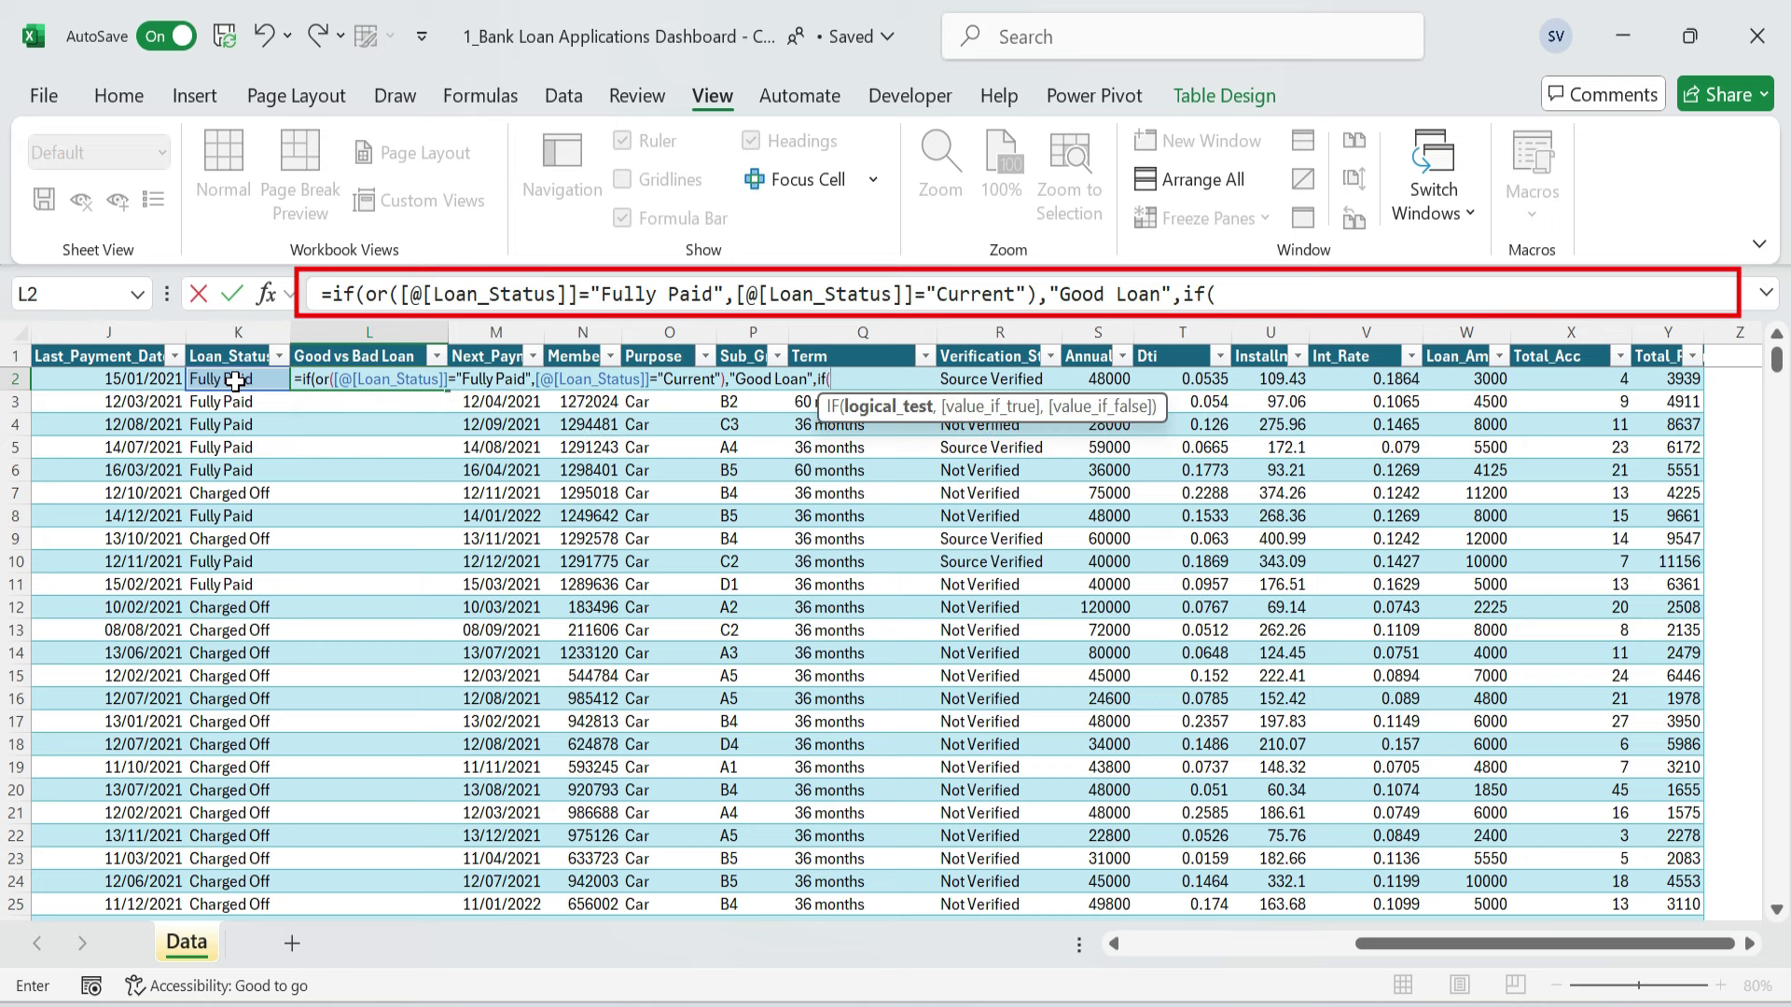
left_click(236, 378)
type("=\"Charged Off")
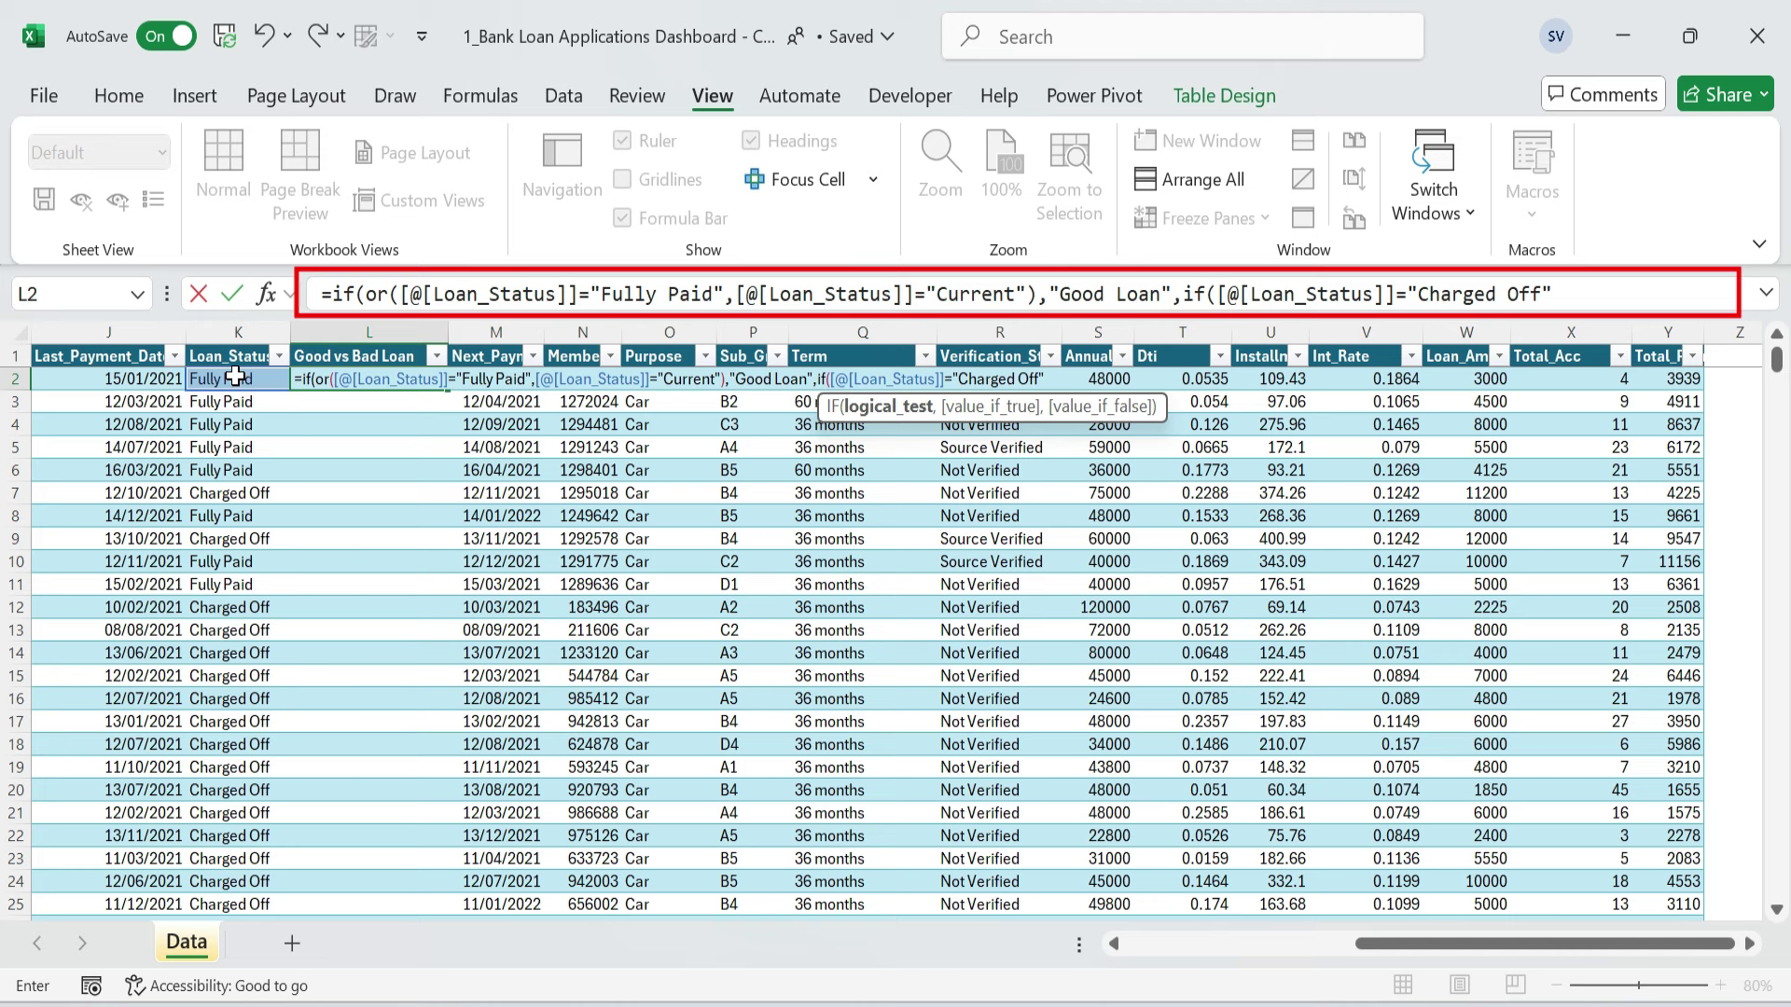
type(",\"Bad")
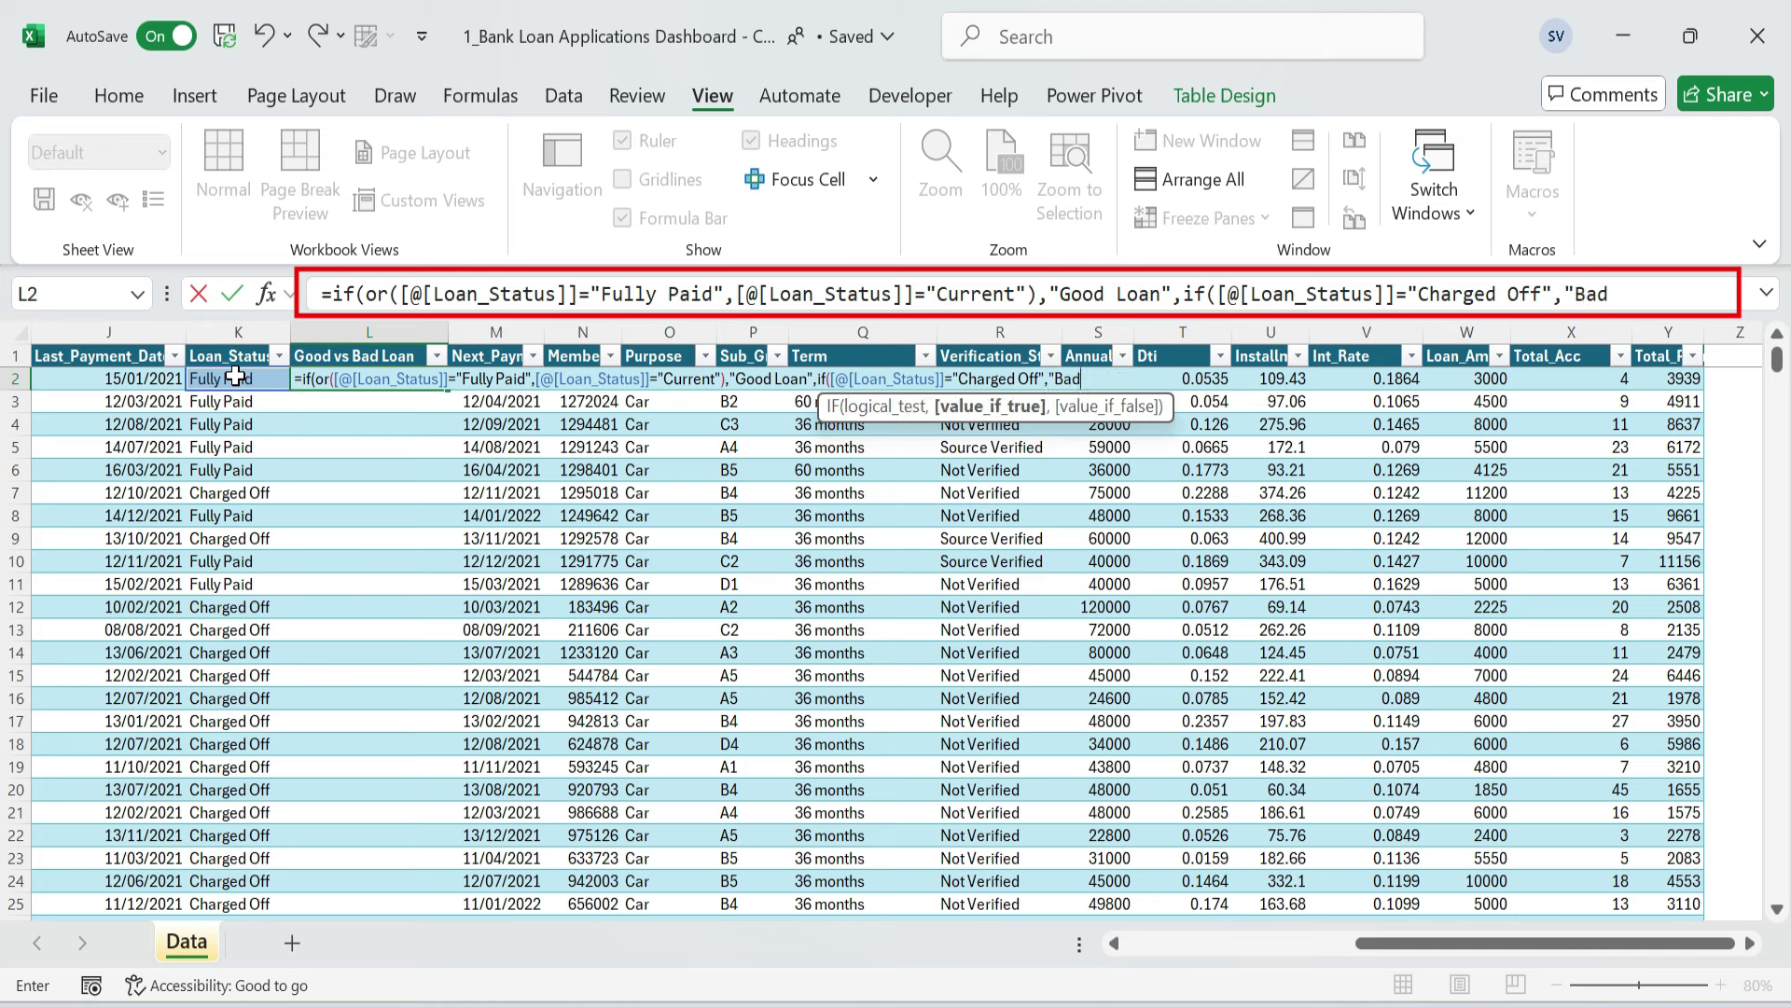
type(" Loan\",\"\"))")
key("Return")
- Check the distinct values in the filter list of the Good vs Bad Loan column
key("Up")
key("Up")
key("alt+Down")
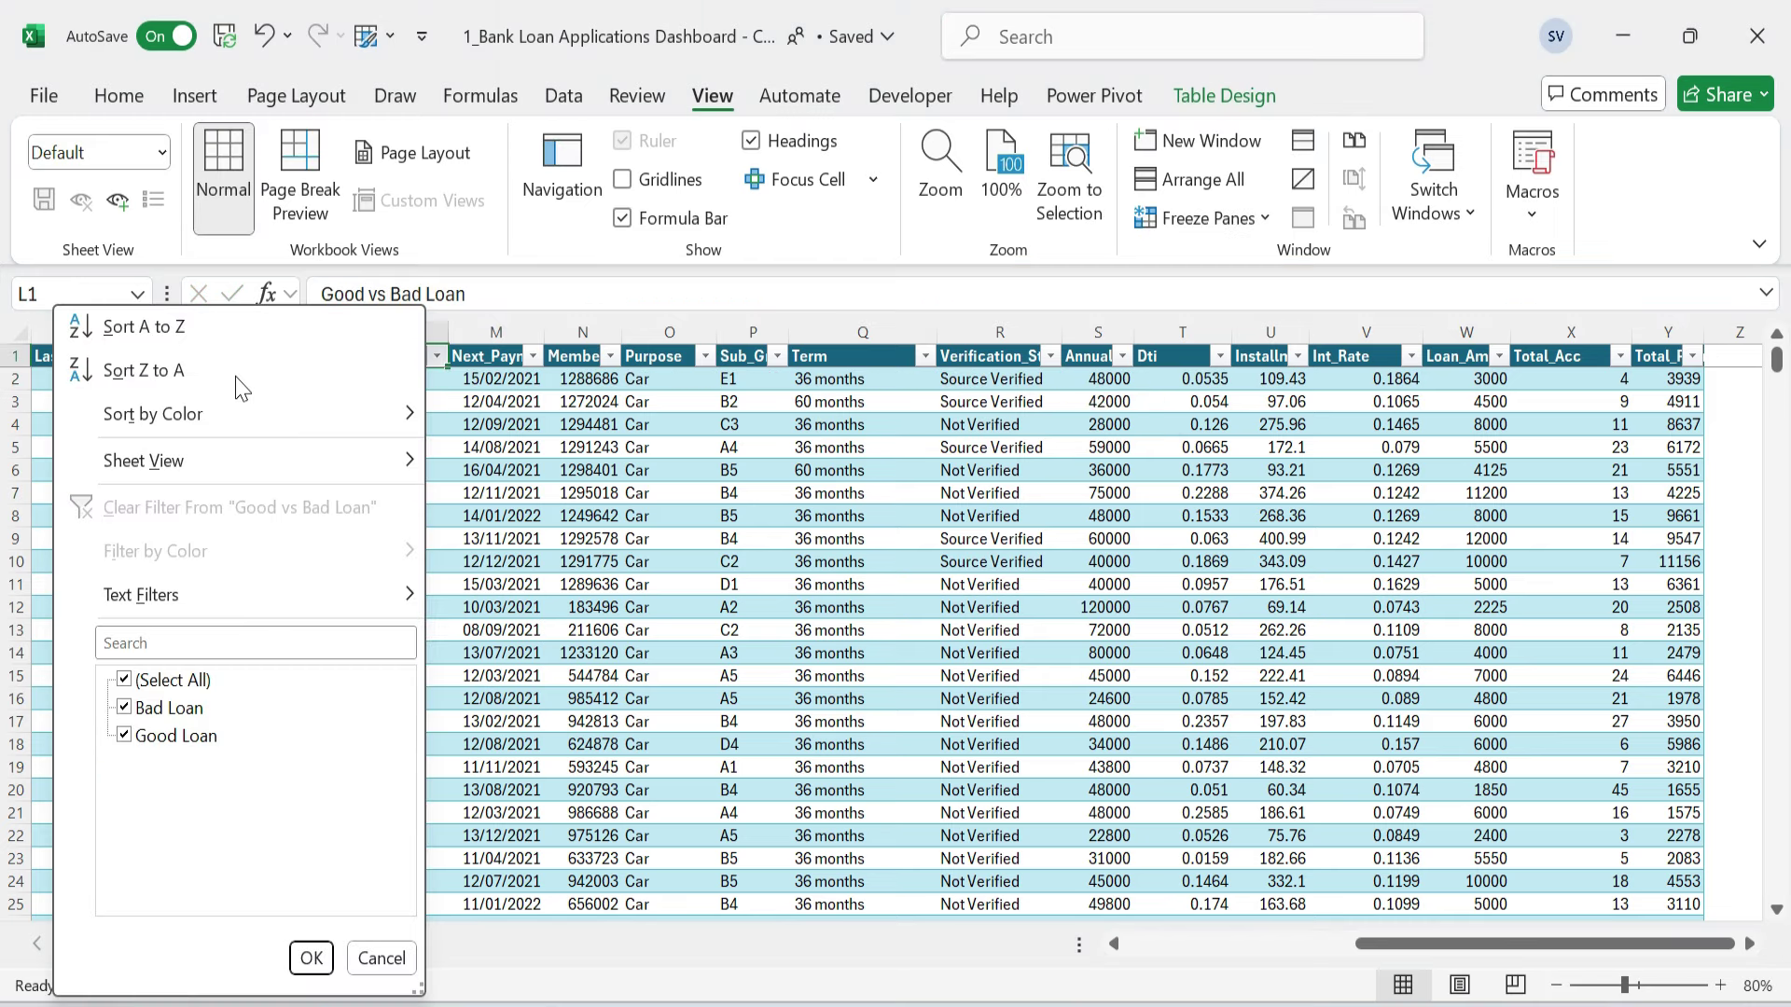
left_click(566, 495)
- Narrow the Good vs Bad Loan column in the Data table
left_click(380, 331)
left_click(402, 472)
left_click(402, 384)
left_click_drag(448, 332, 409, 332)
left_click(358, 473)
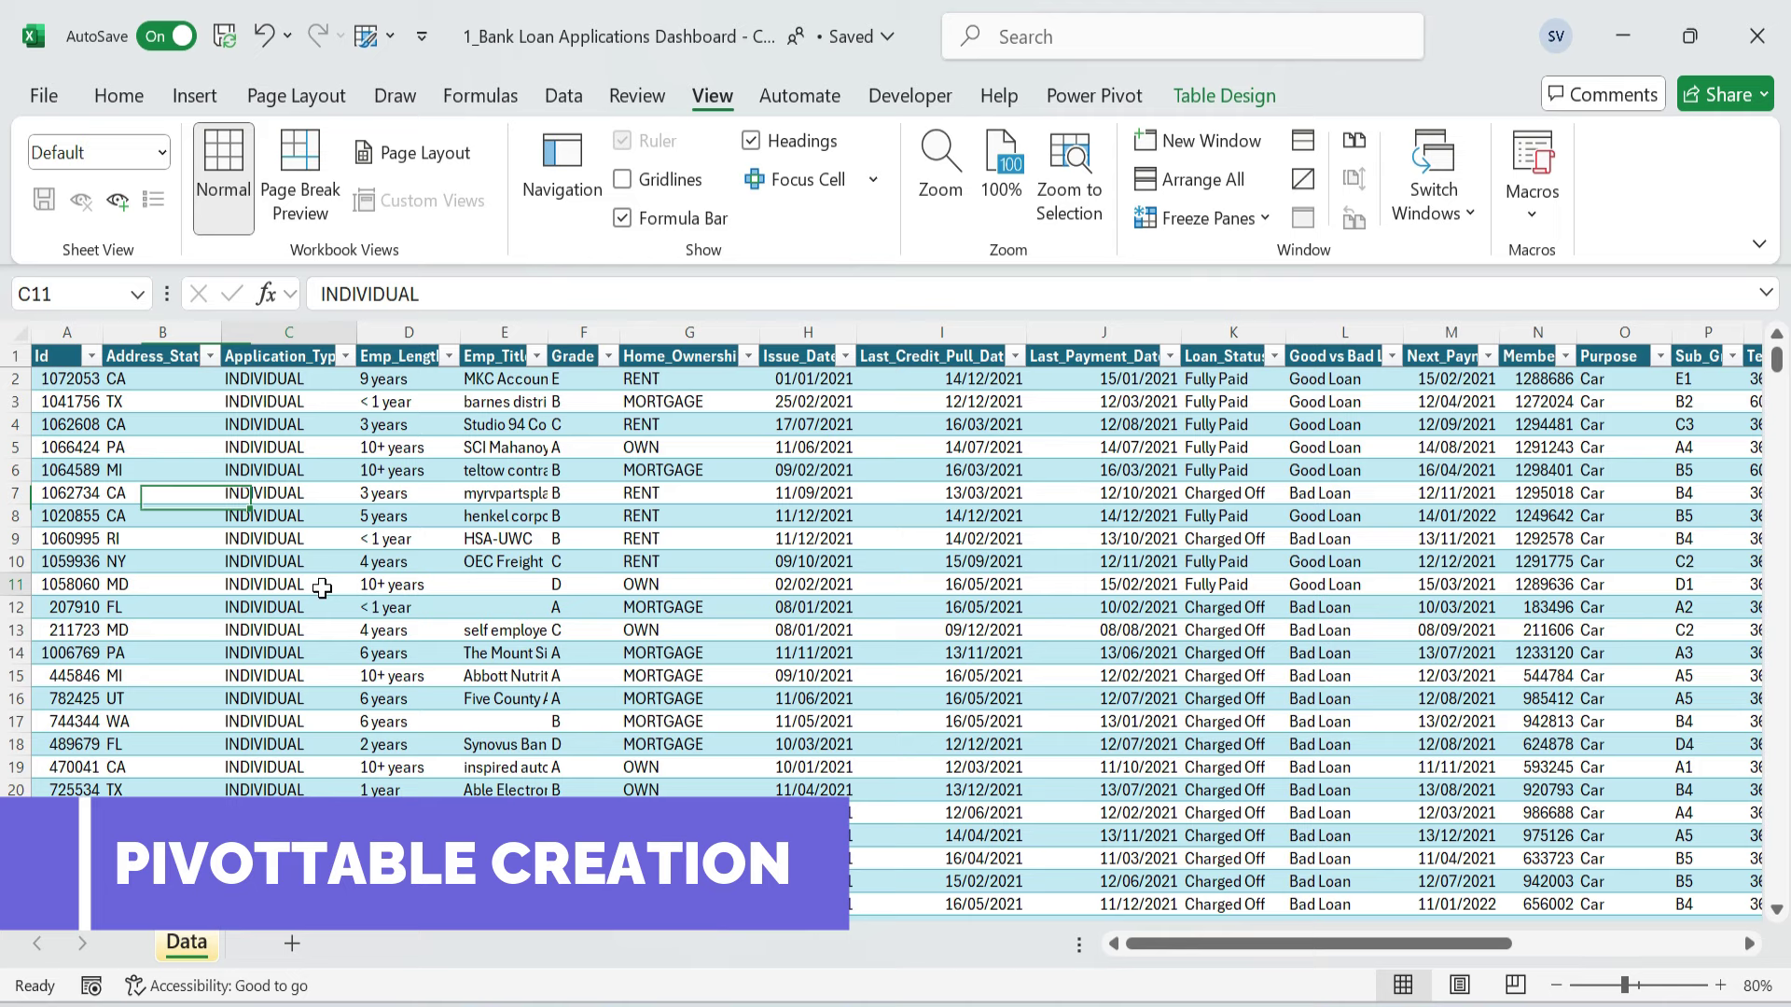
- Create a PivotTable from Table1 on a new worksheet
left_click(276, 444)
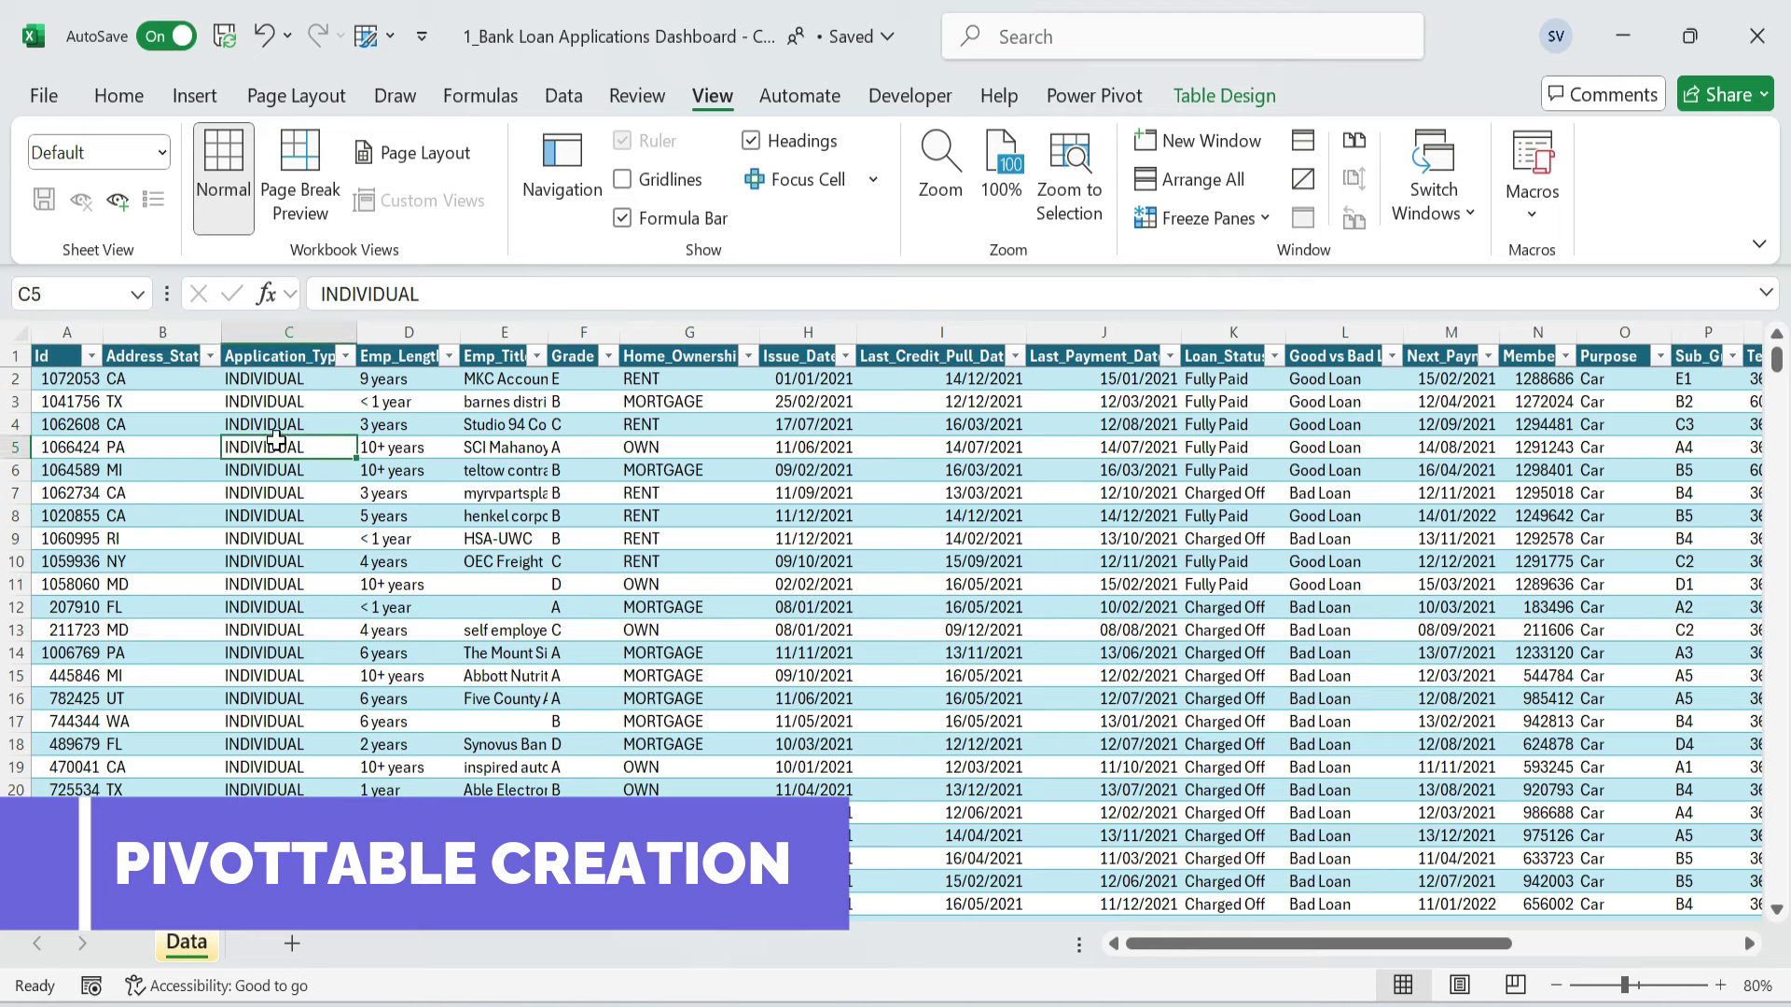
left_click(193, 97)
left_click(65, 216)
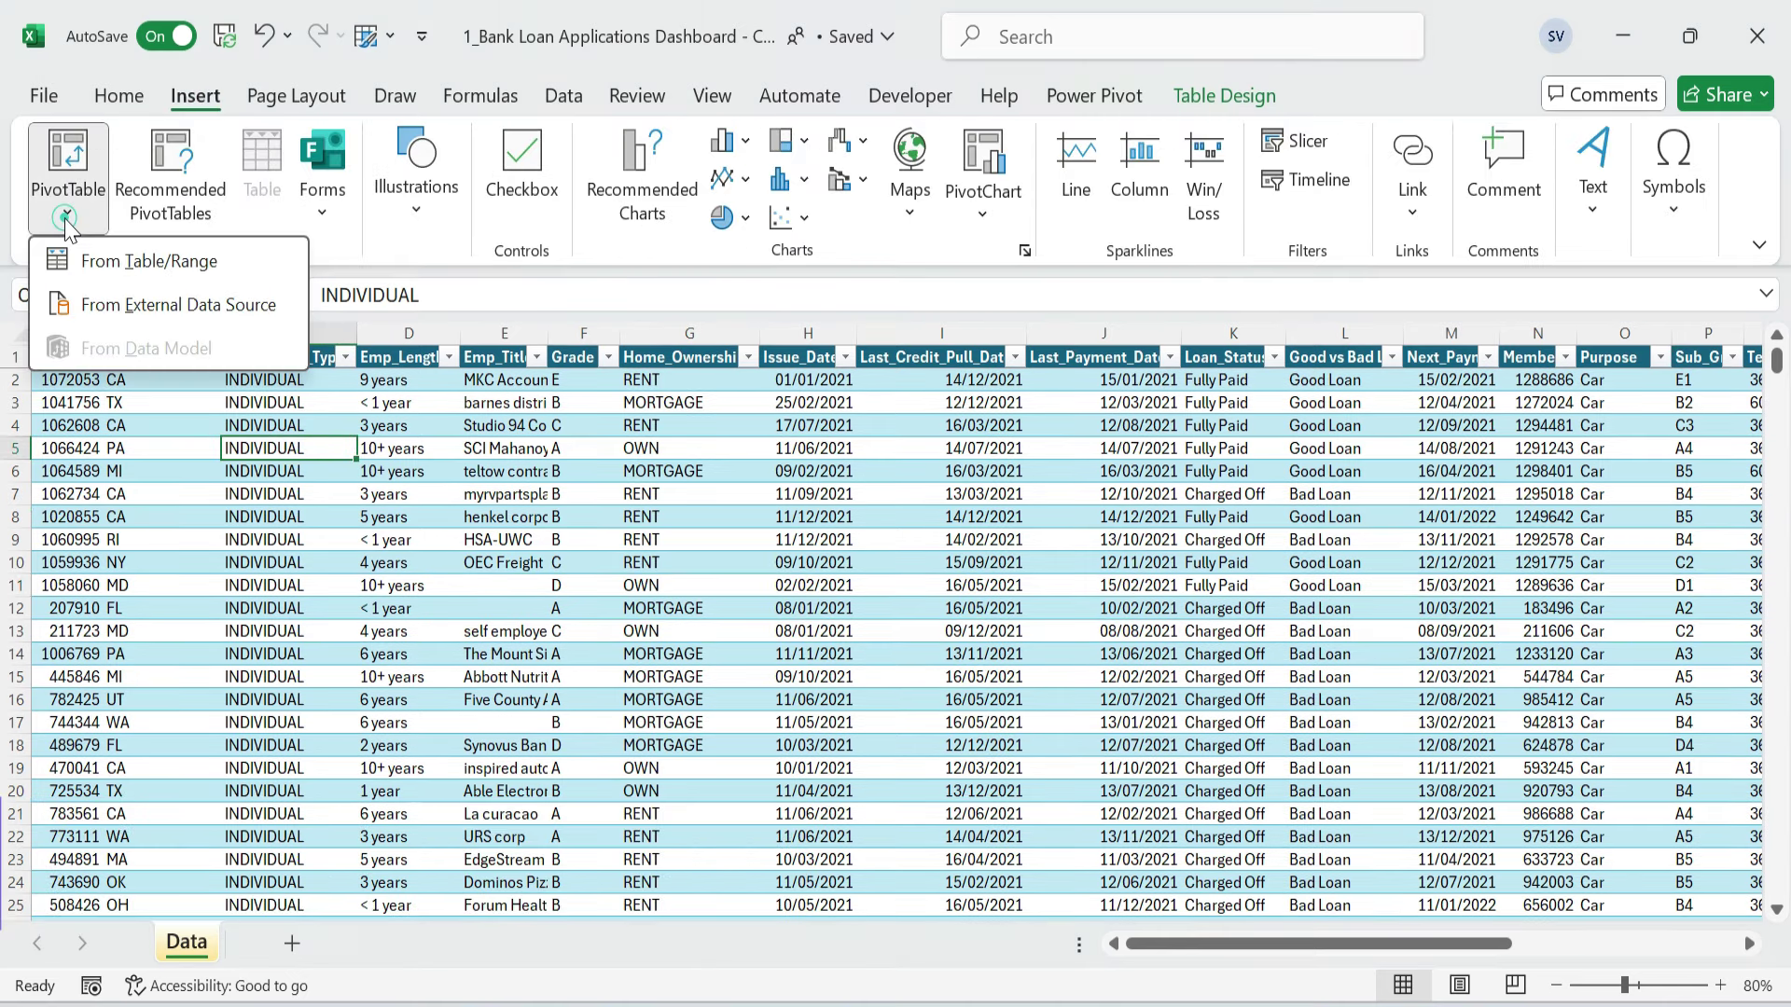
left_click(170, 265)
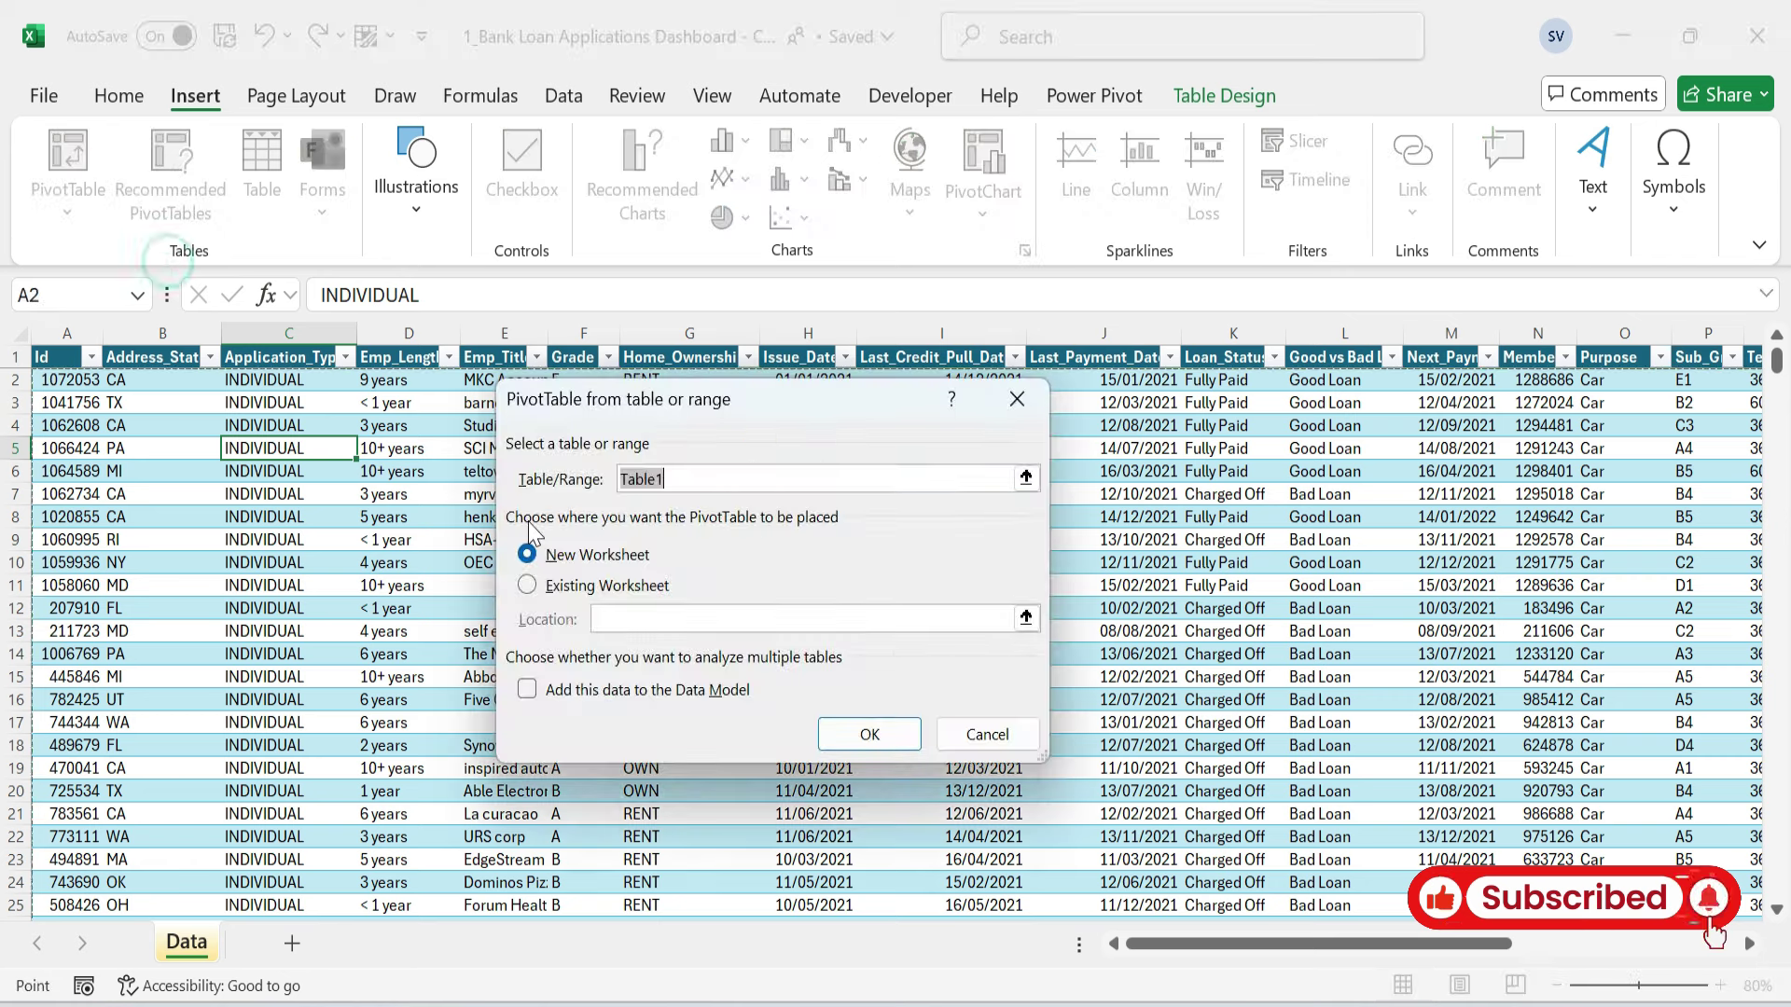
left_click(871, 735)
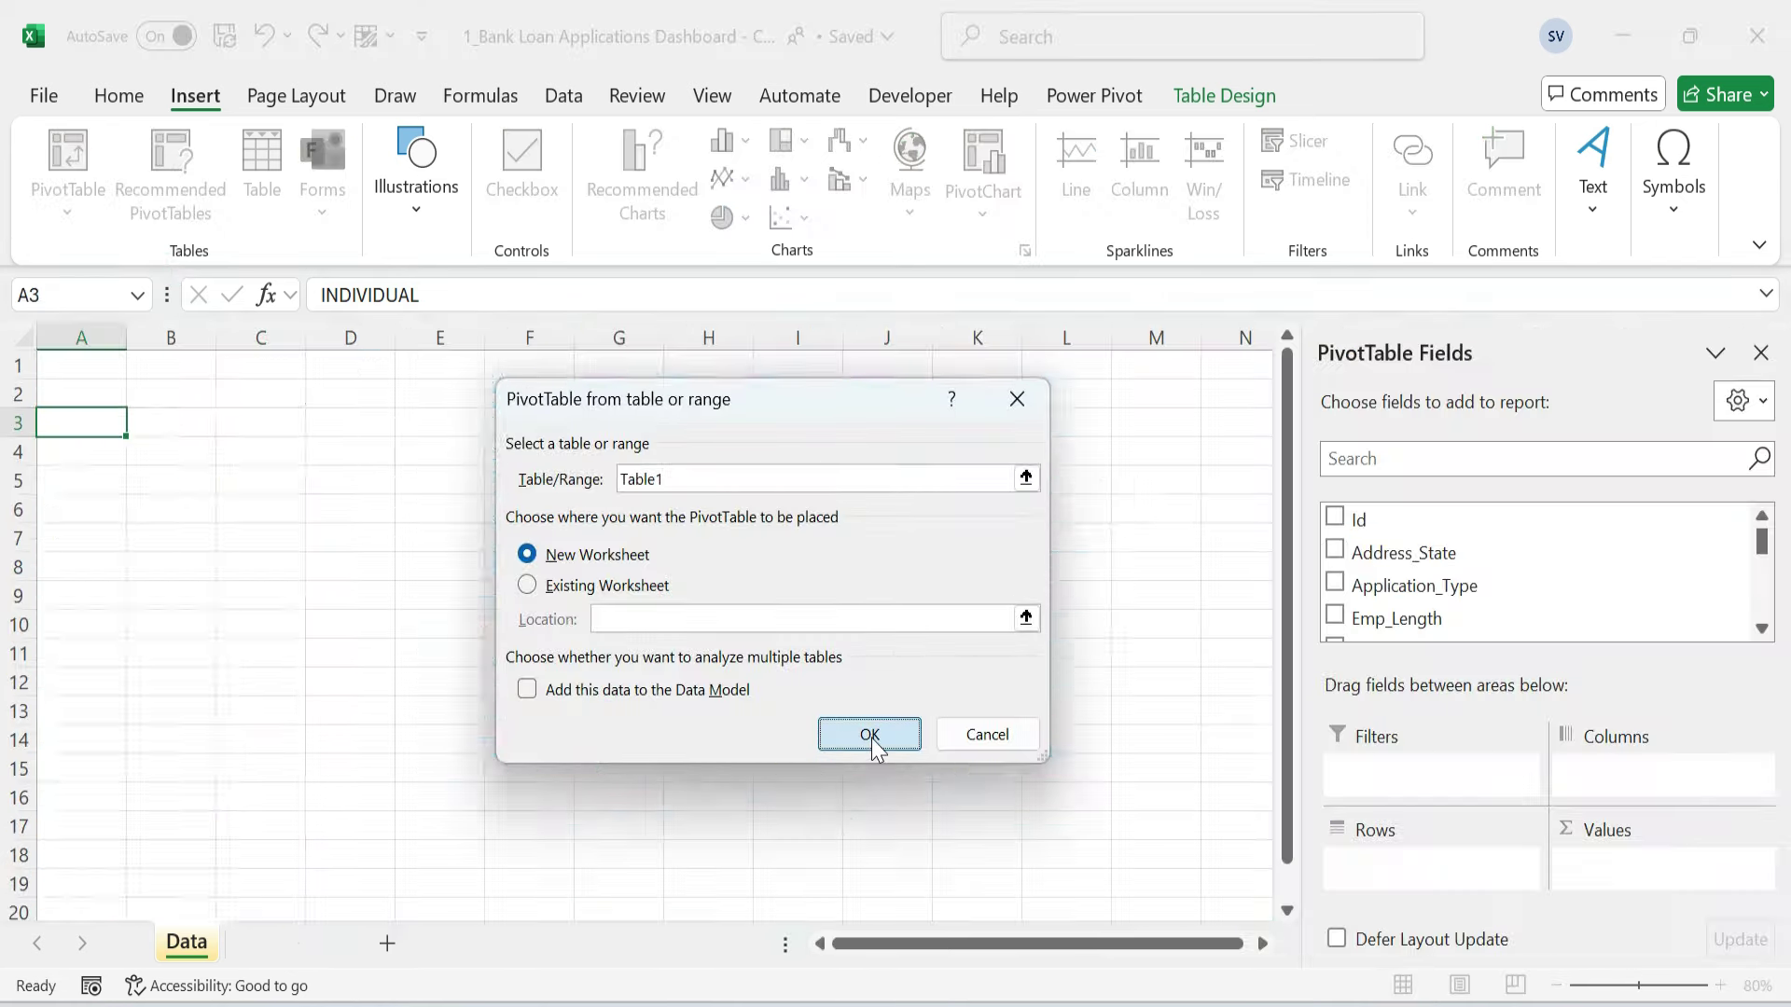
- Rename the new PivotTable worksheet as Pivot
double_click(194, 948)
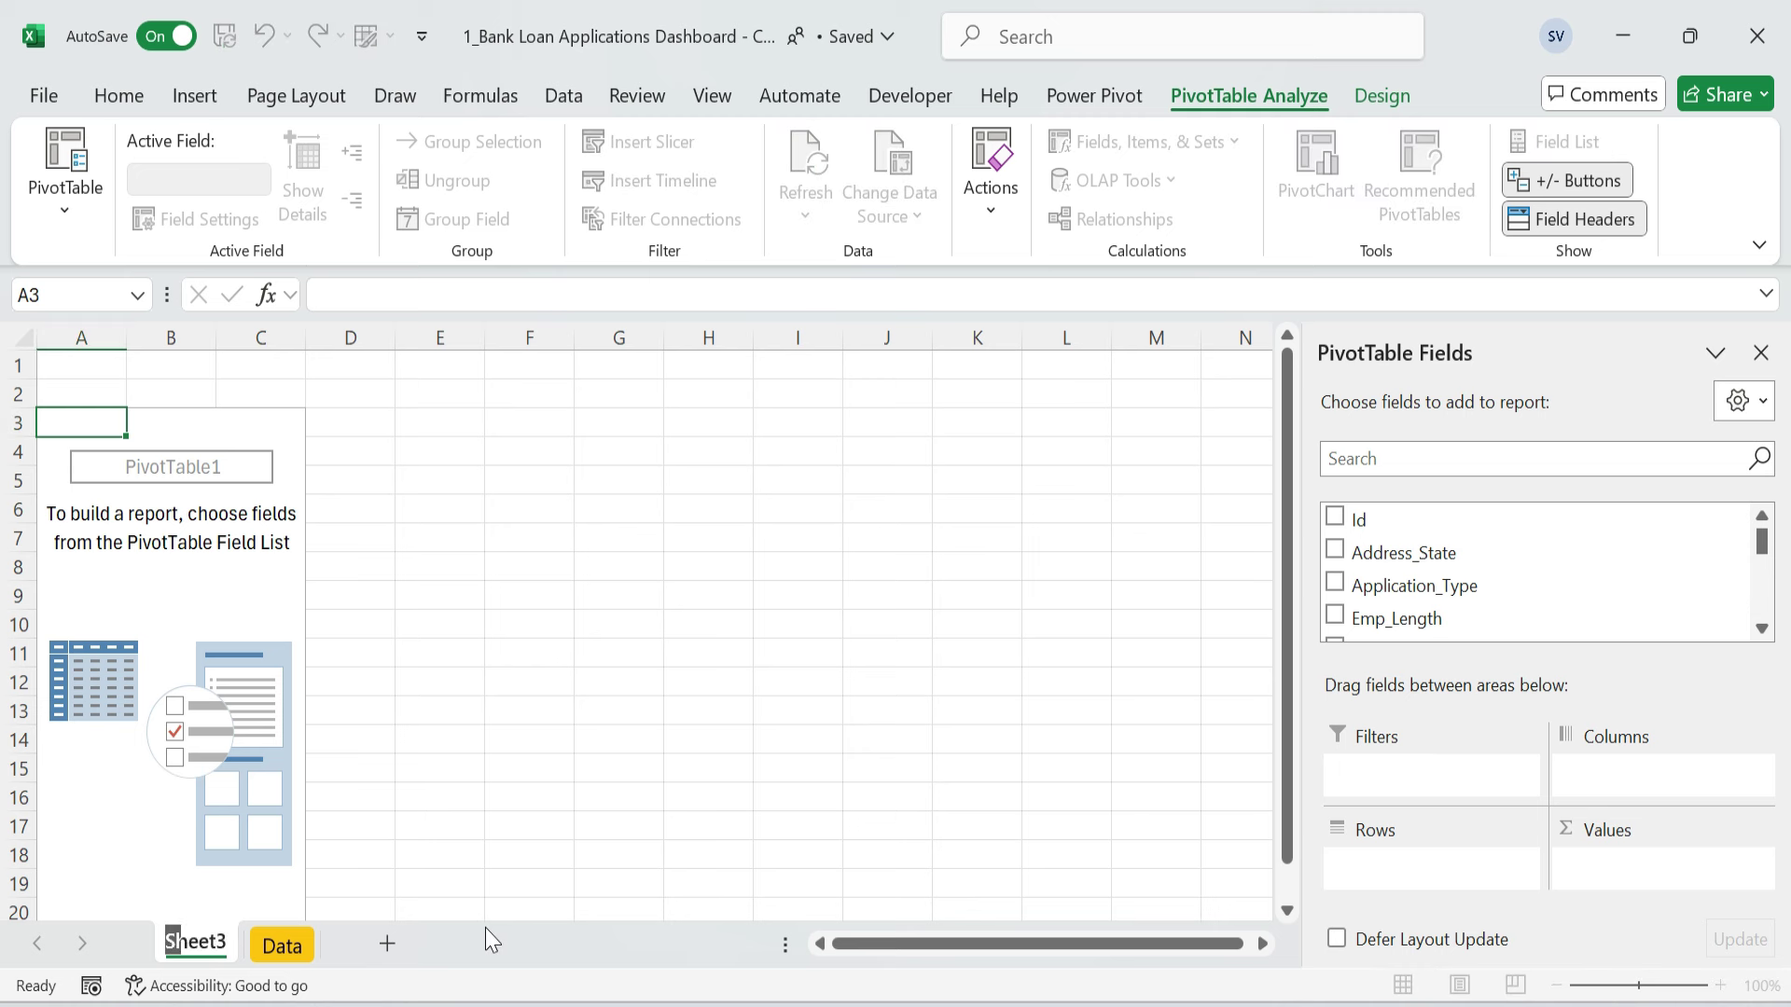
type("Pivot")
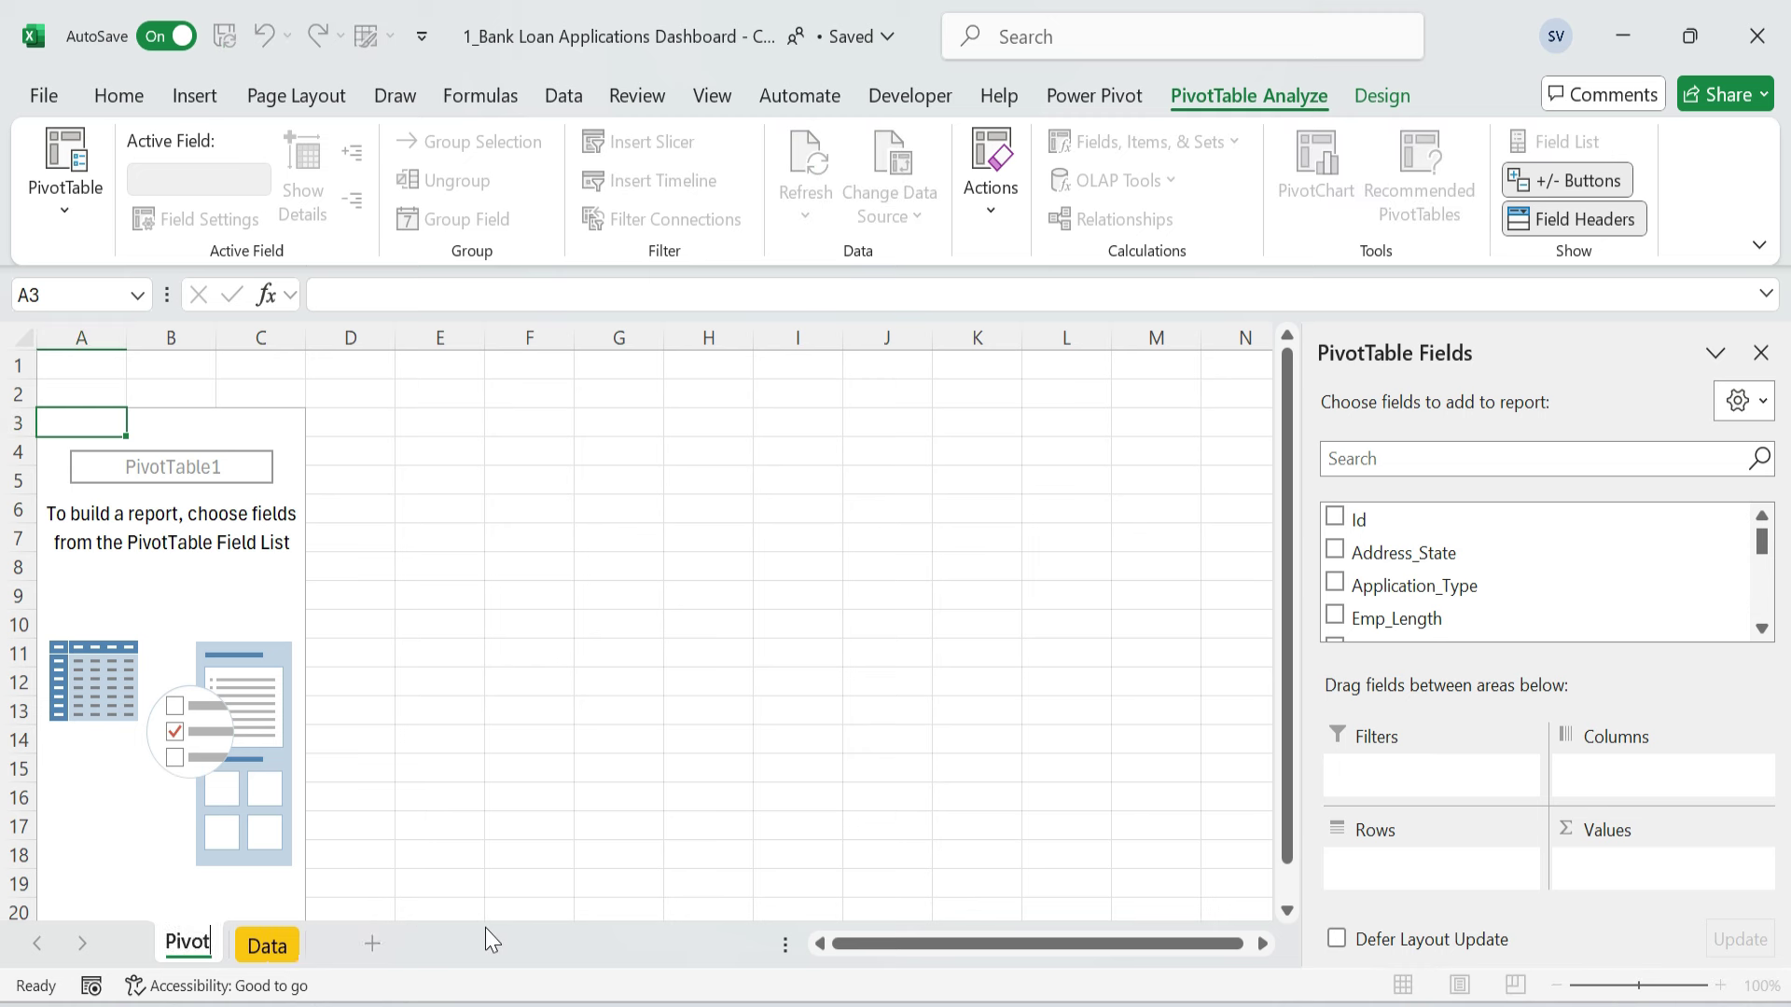
key("Return")
- Hide the gridlines on the Pivot sheet and zoom it out to 80%
left_click(609, 425)
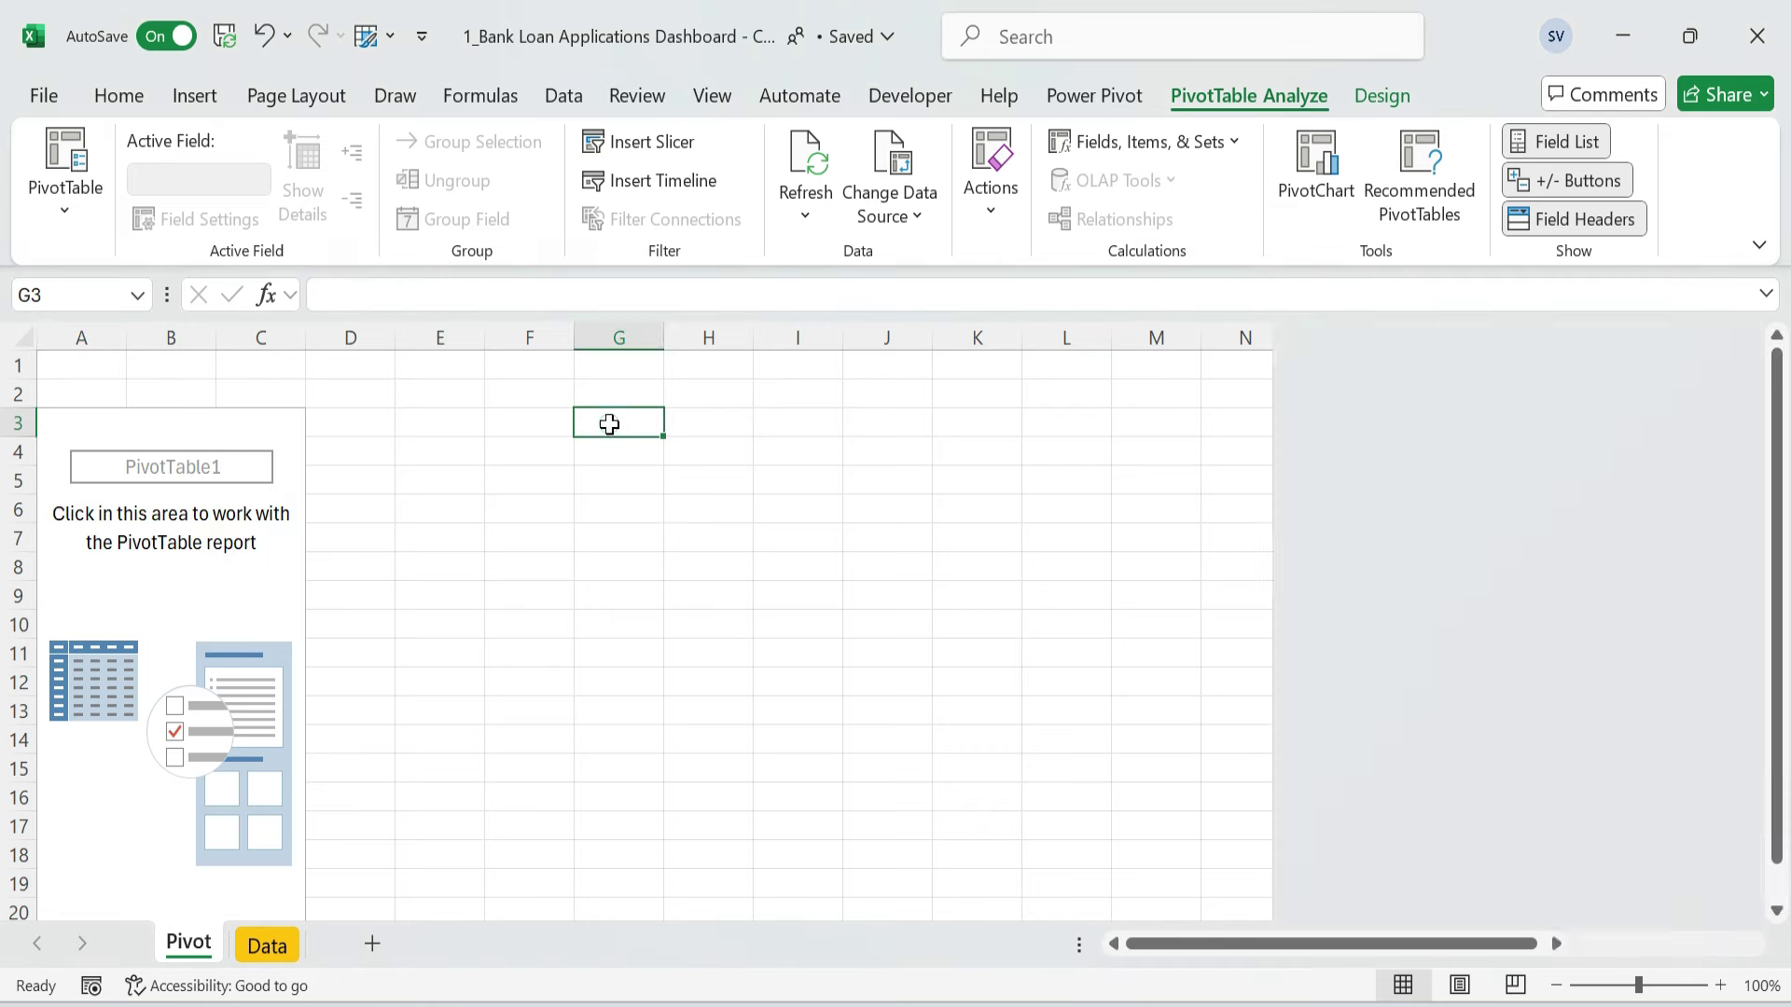
left_click(711, 97)
left_click(666, 182)
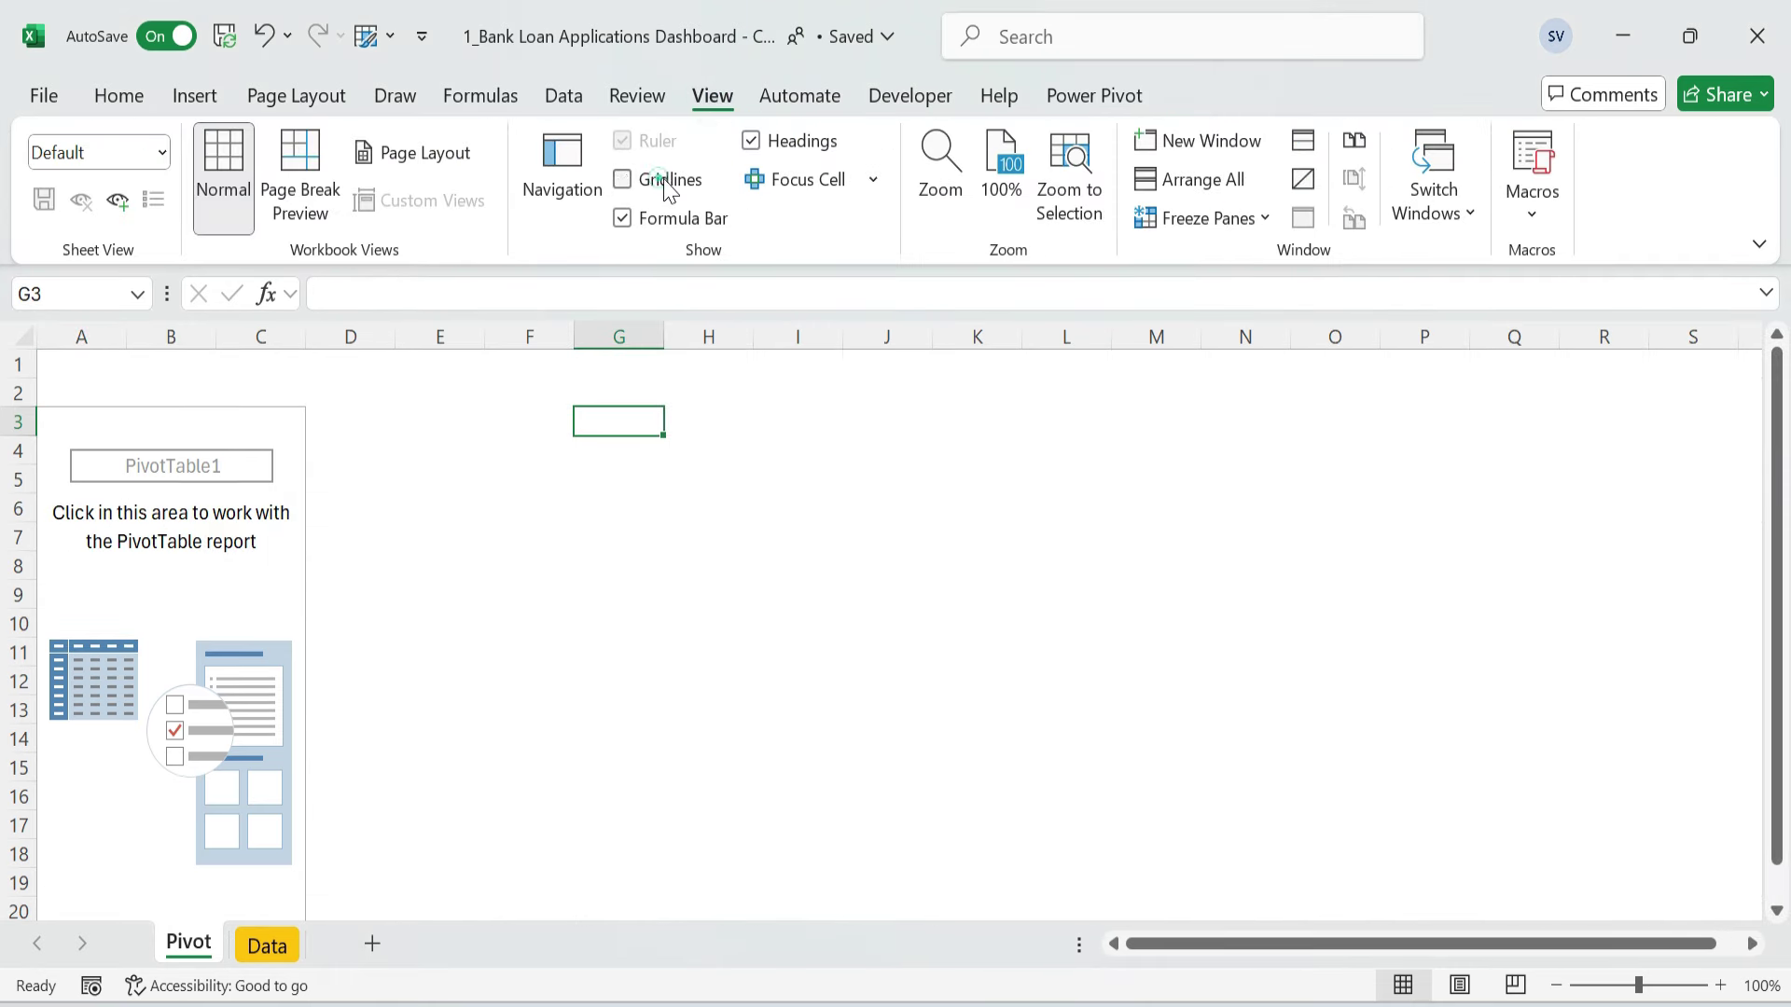
left_click(1556, 986)
left_click(1556, 986)
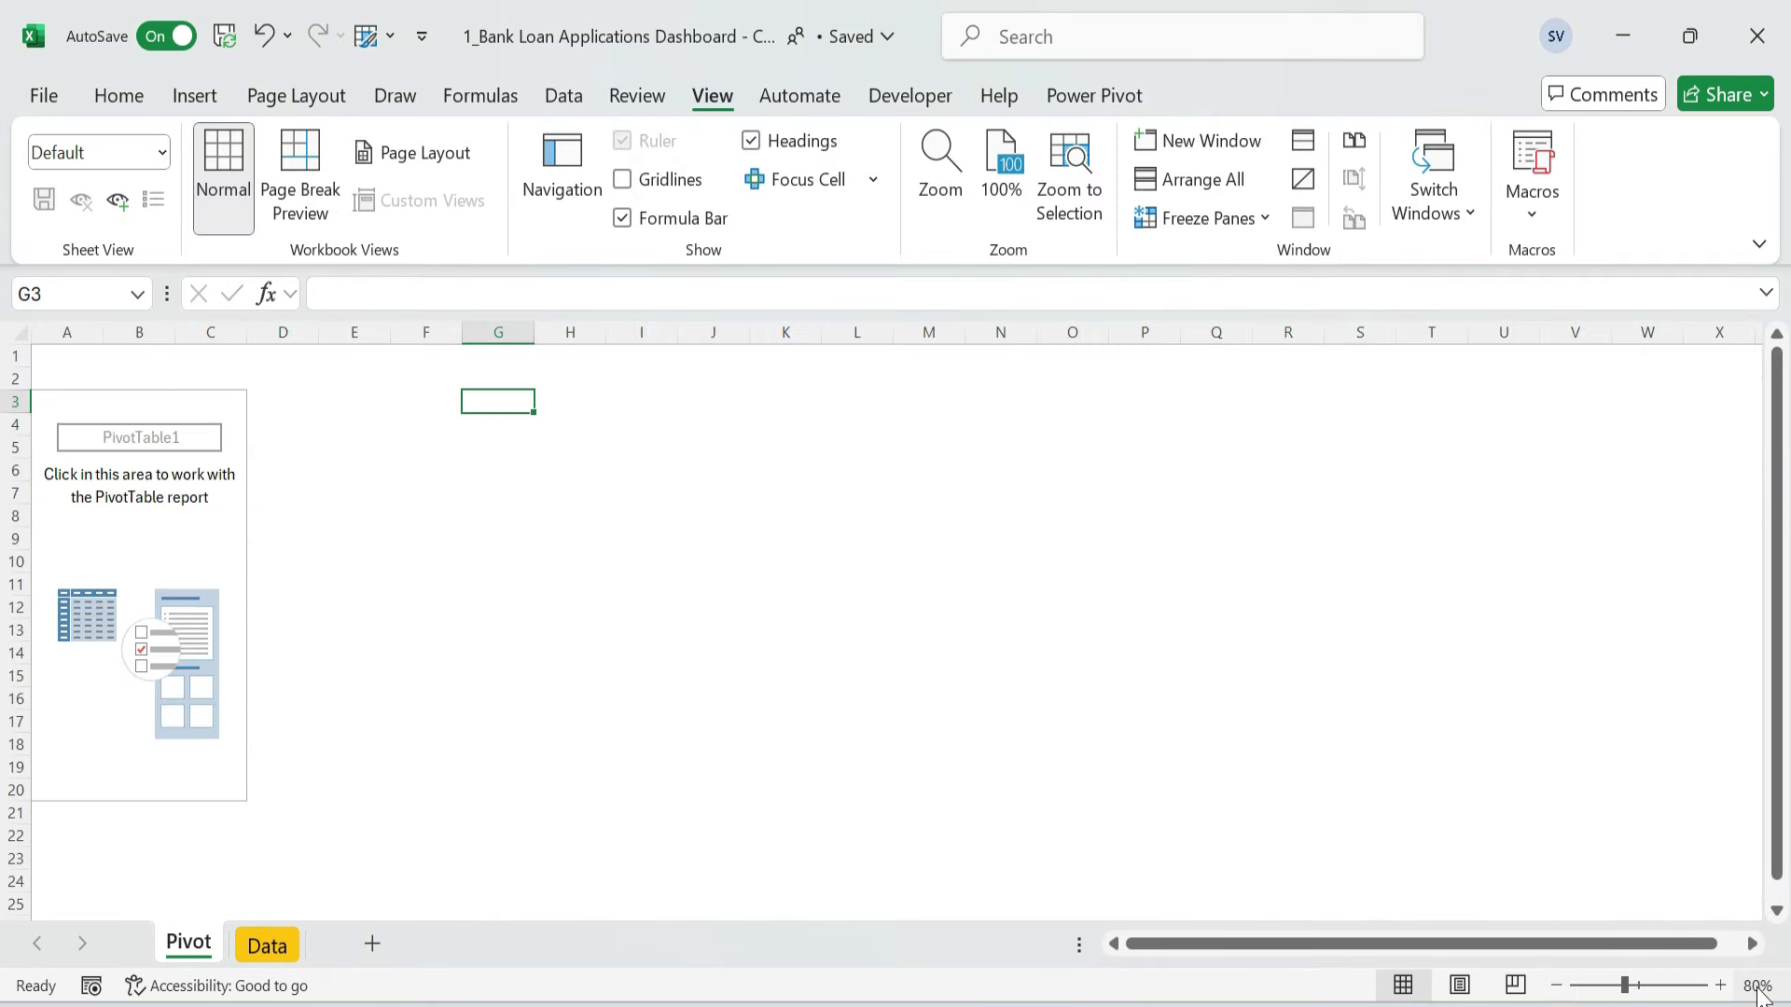
left_click(730, 624)
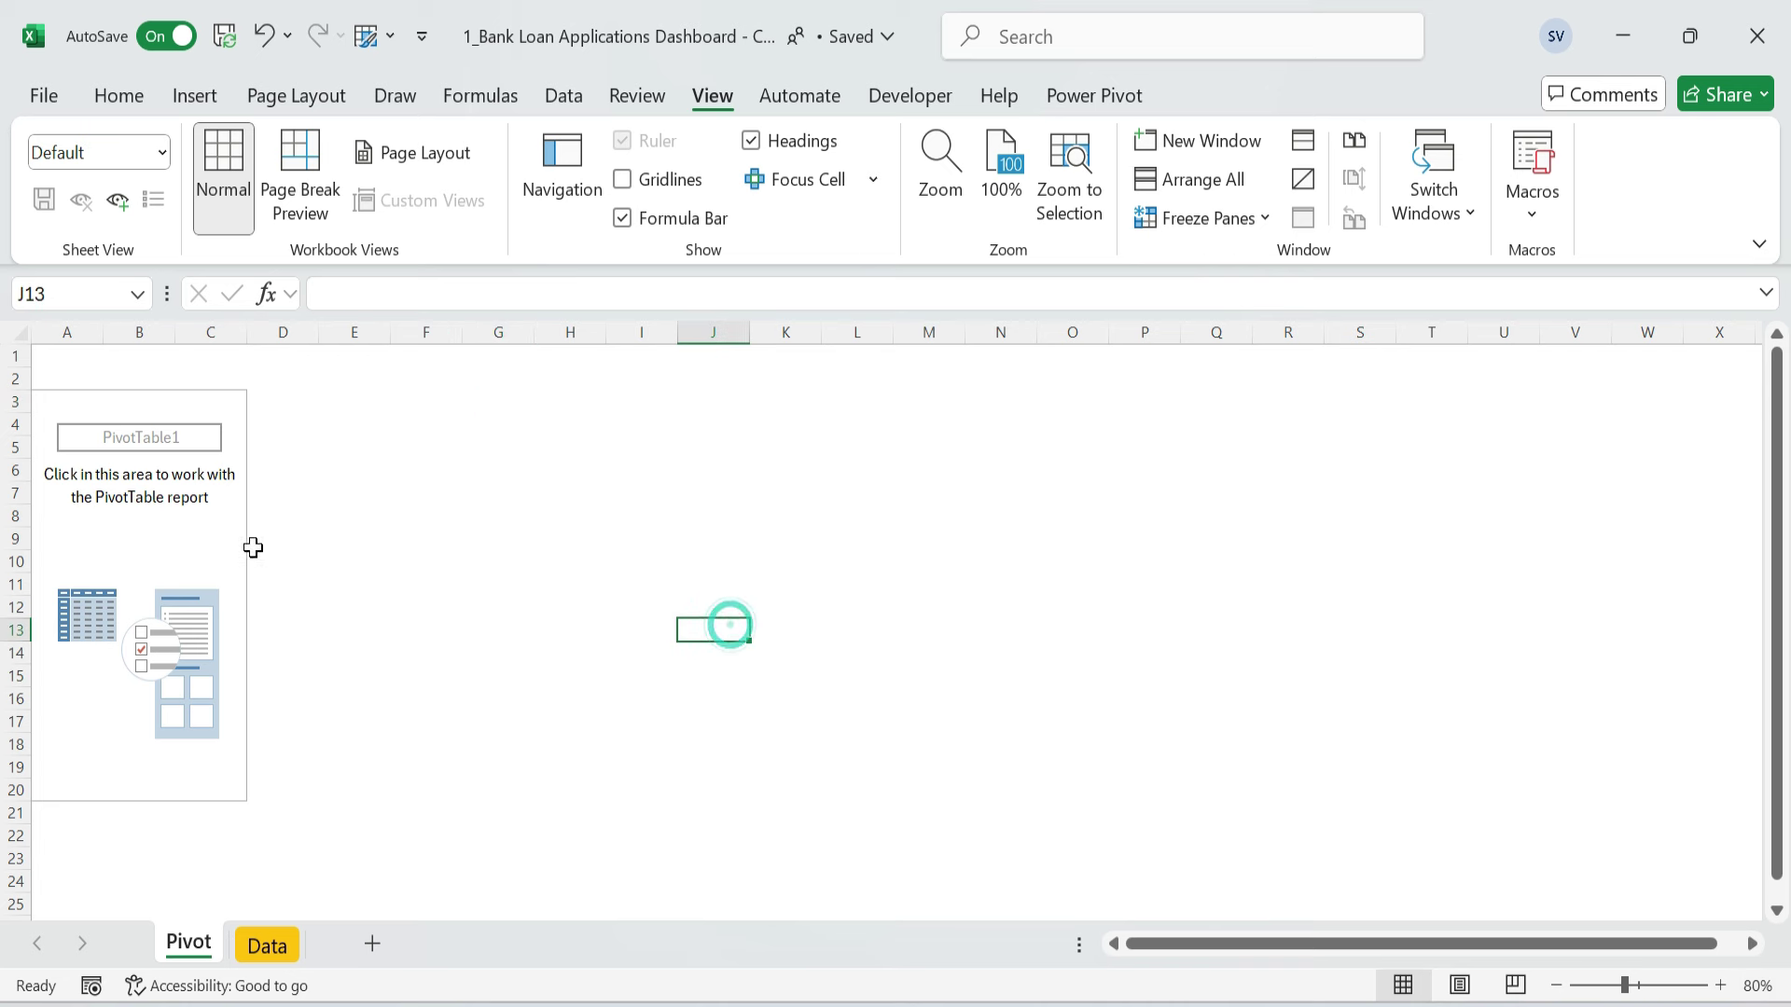
- Add the Id, Loan_Amount and Total_Payment fields to the PivotTable as values
left_click(229, 534)
left_click(1335, 517)
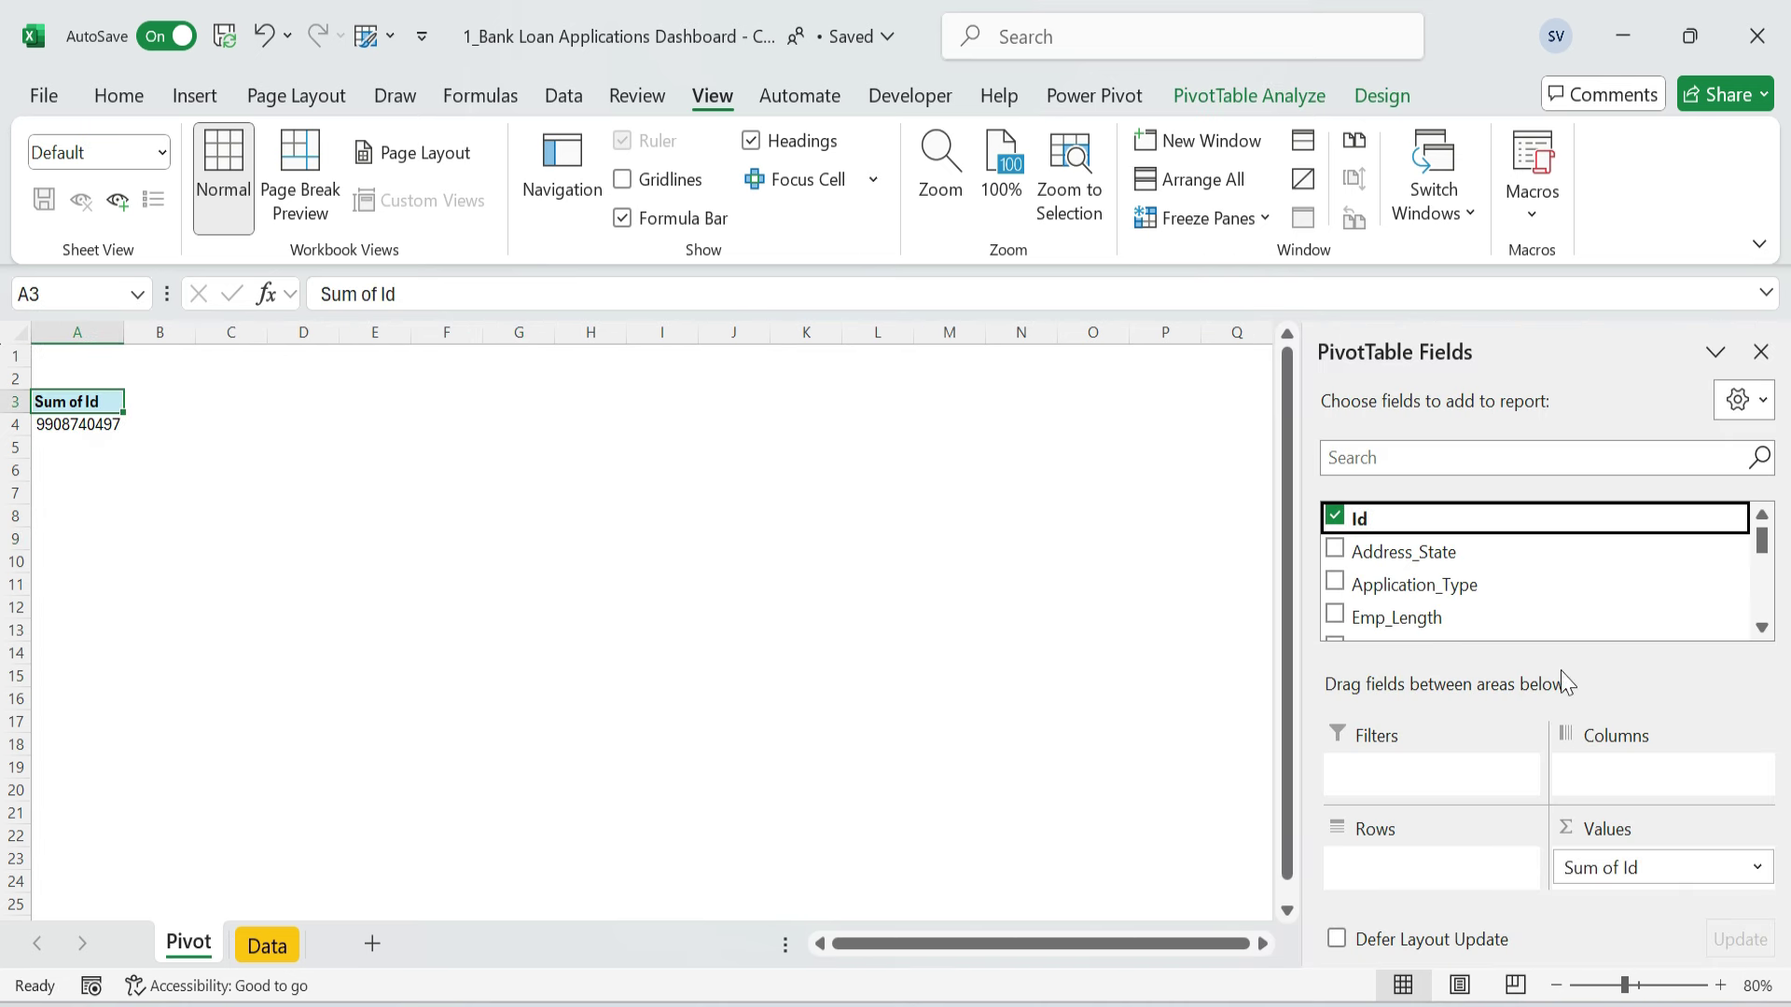
left_click(1530, 457)
type("lo")
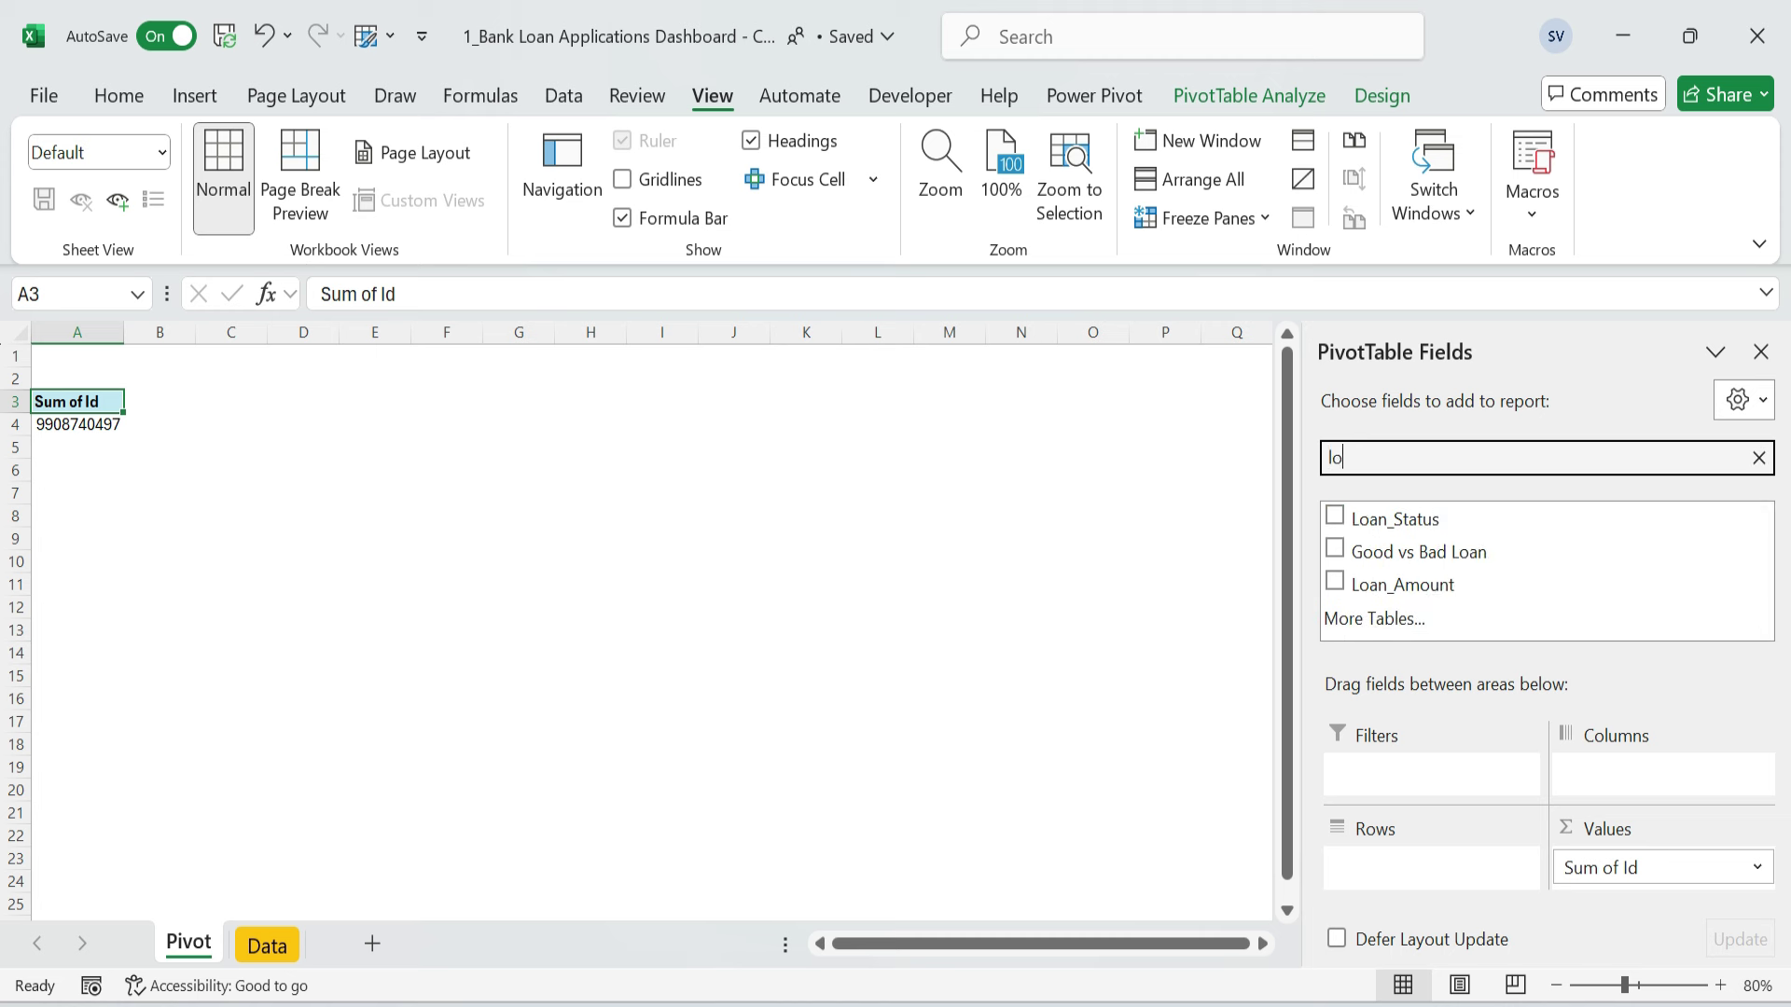
type("an")
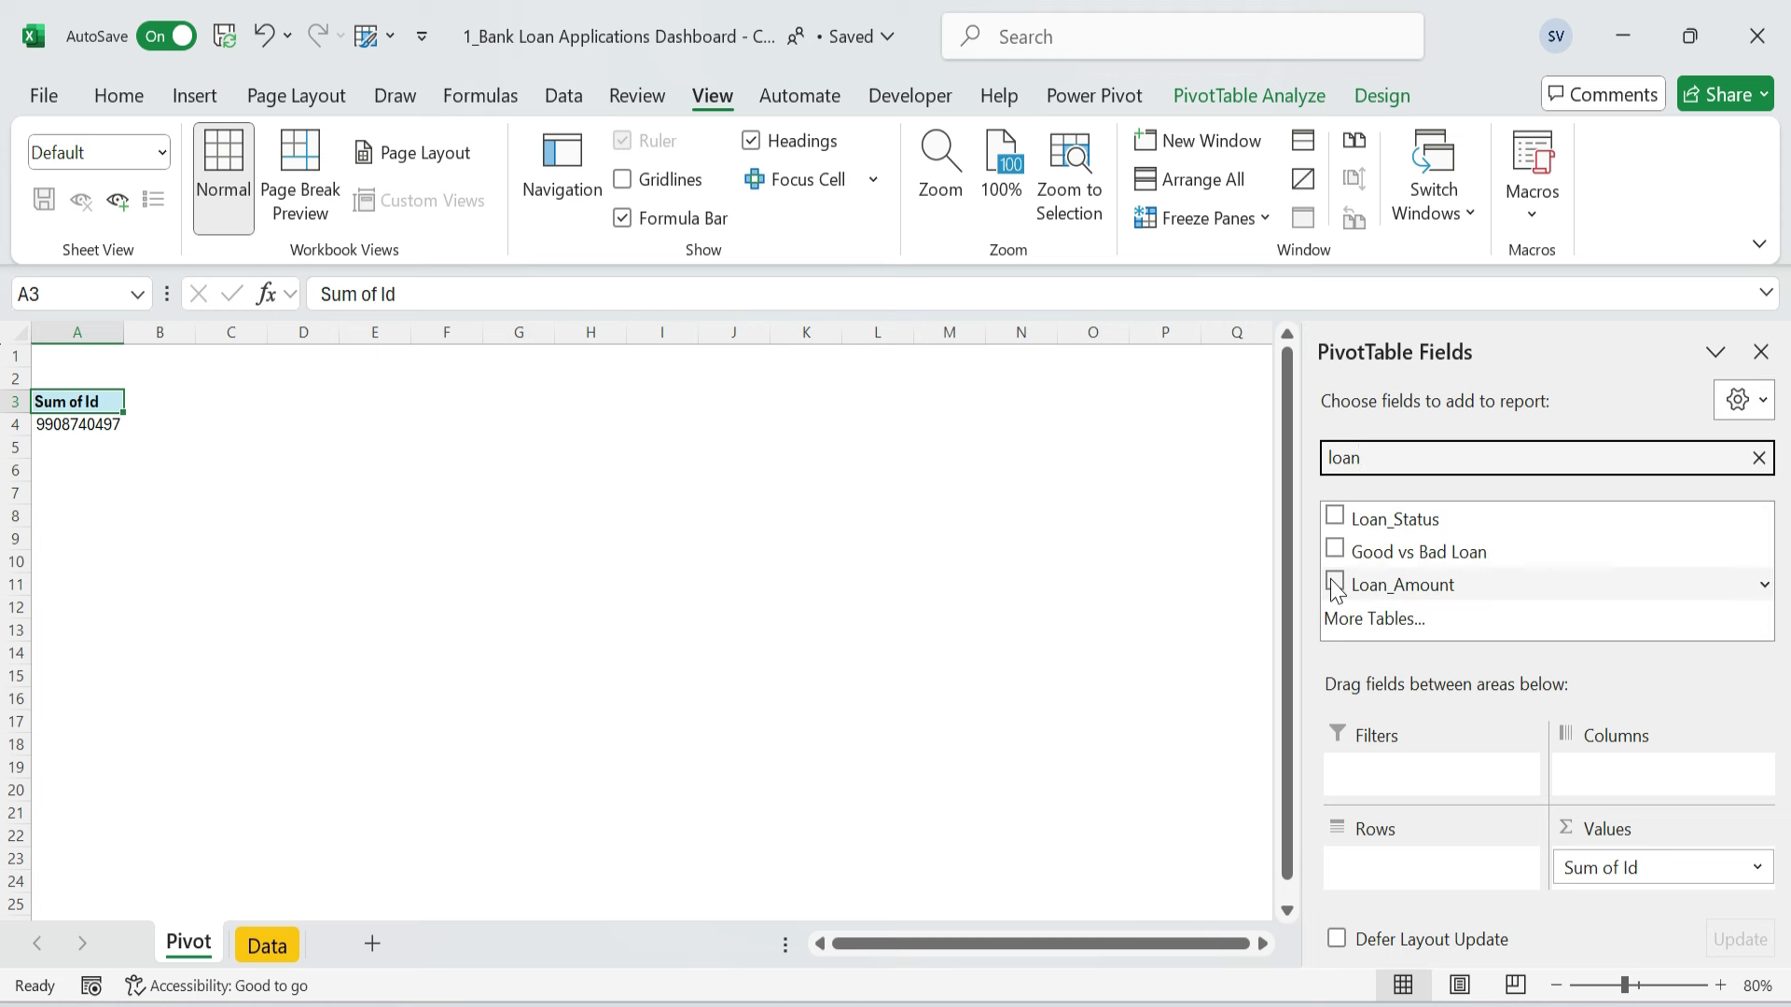
left_click(1334, 585)
double_click(1343, 457)
type("tot")
left_click(1335, 549)
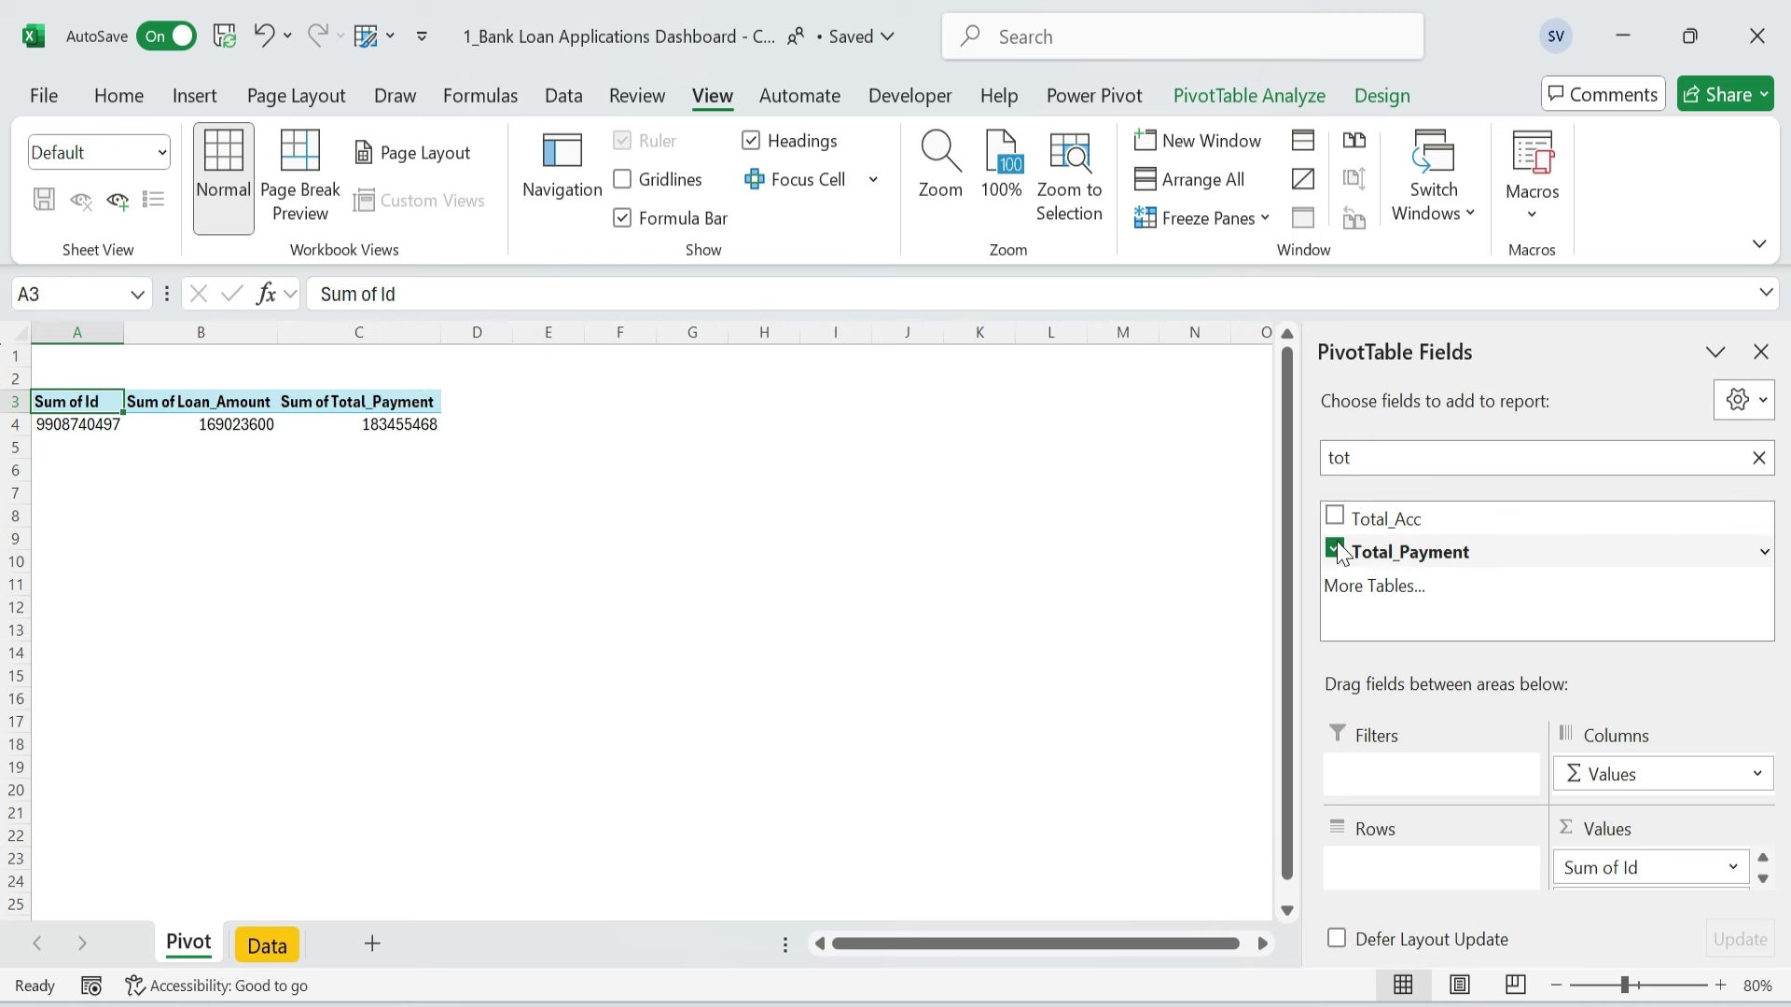
- Add the Int_Rate and Dti fields to the PivotTable as values
double_click(1343, 458)
type("int")
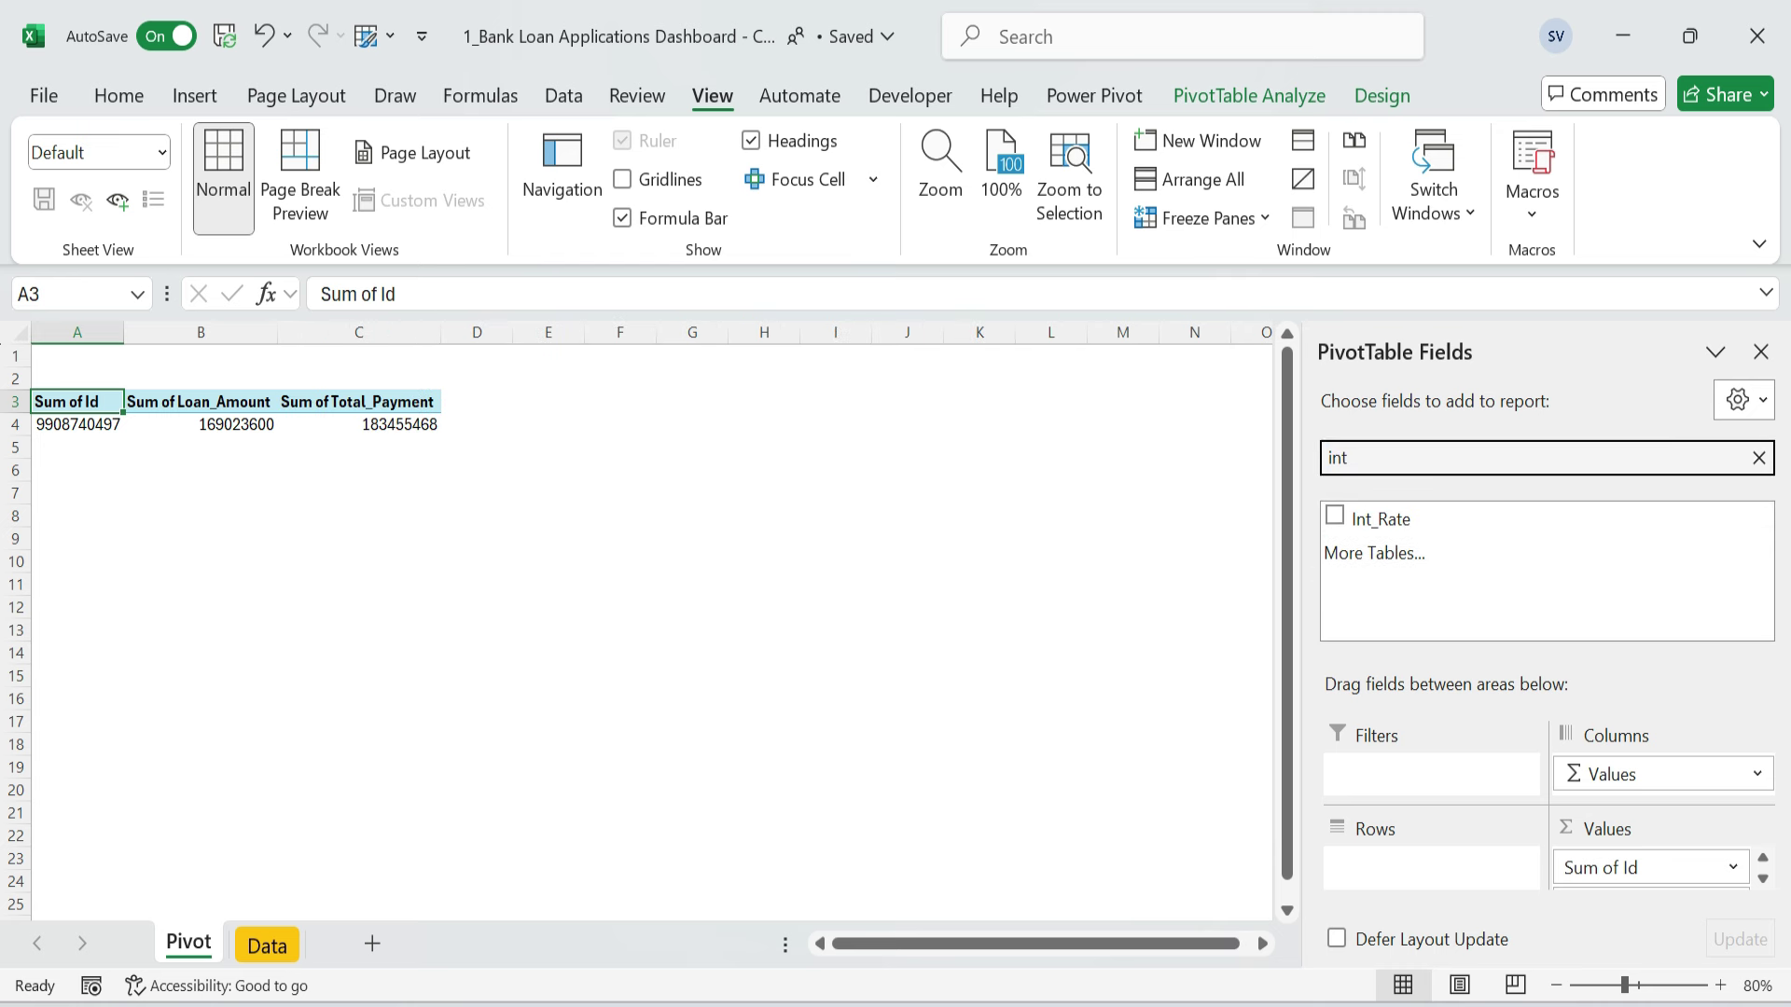
left_click(1335, 518)
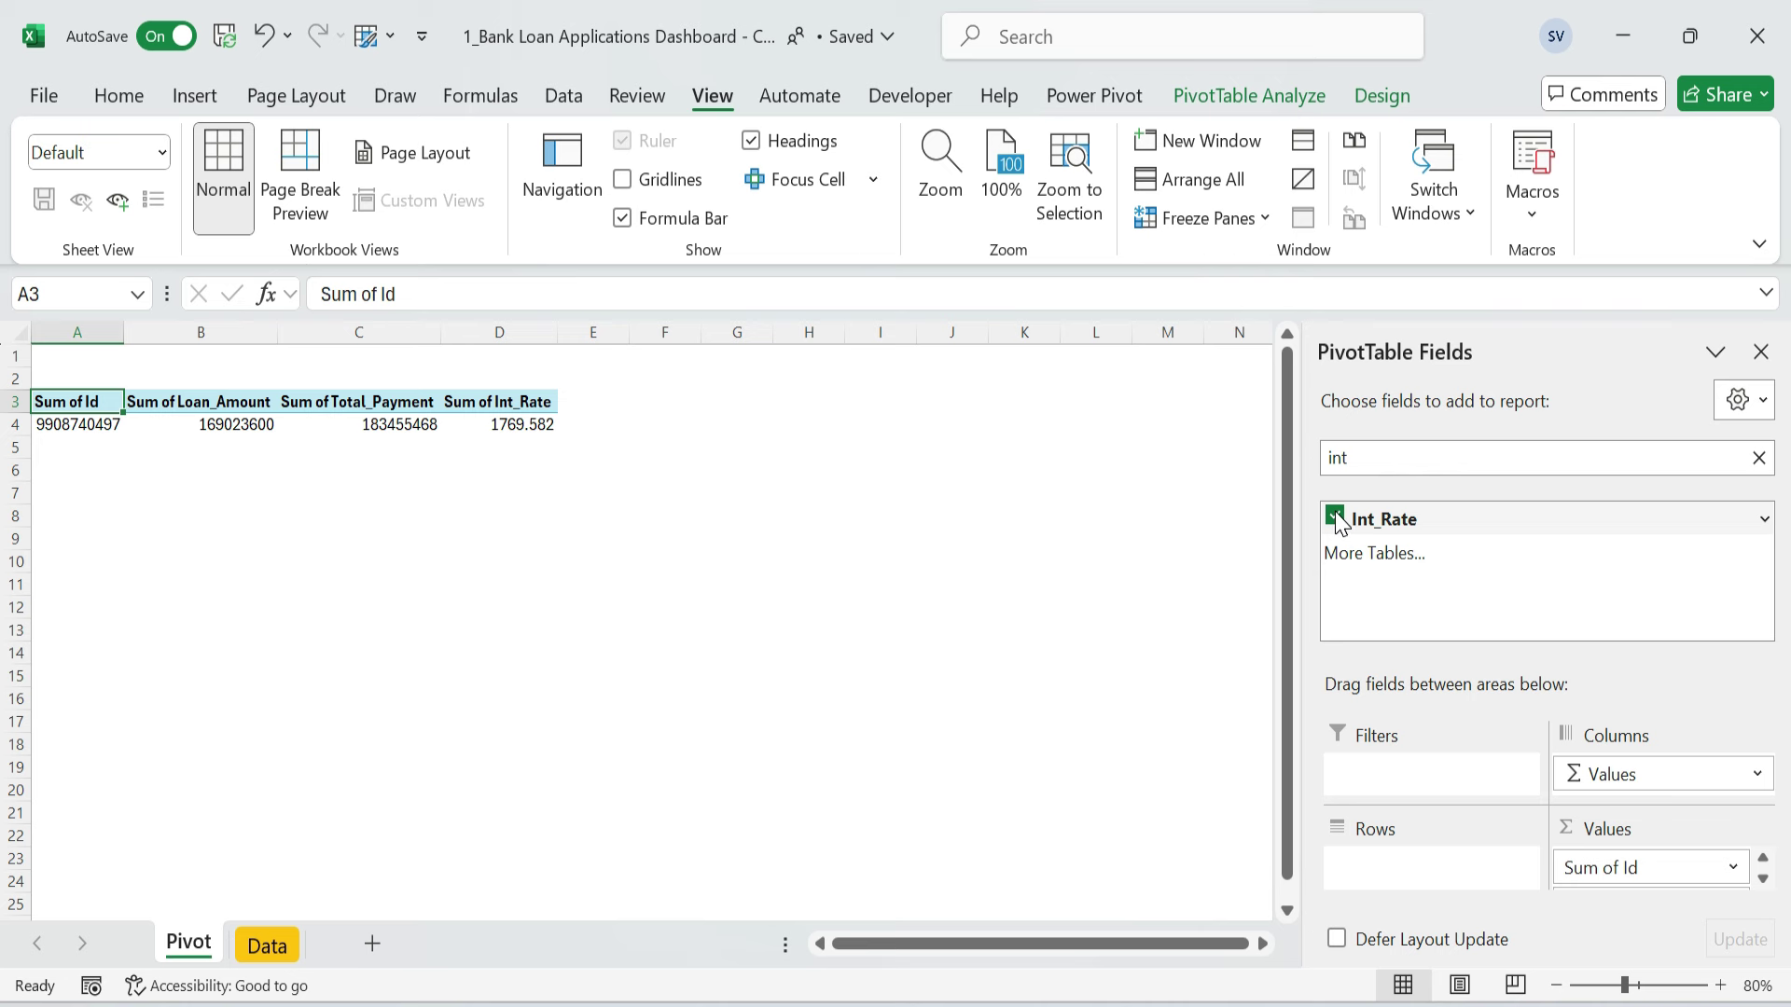
double_click(1343, 457)
type("dti")
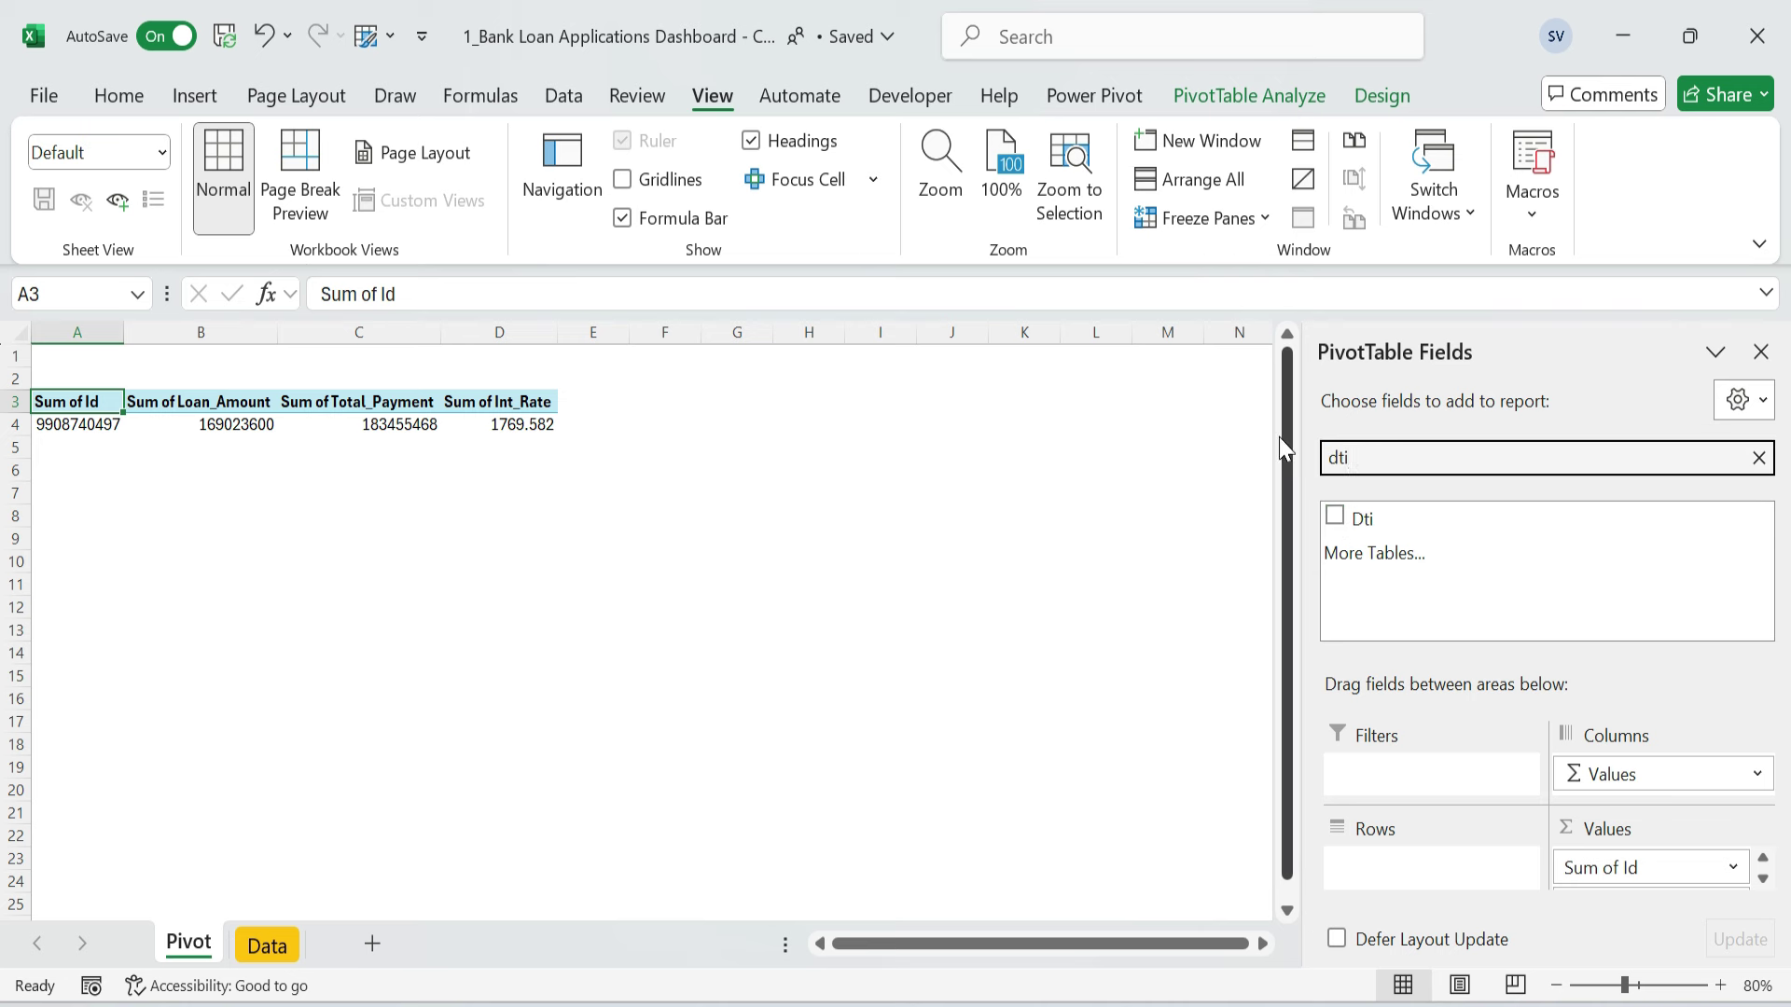
left_click(1335, 515)
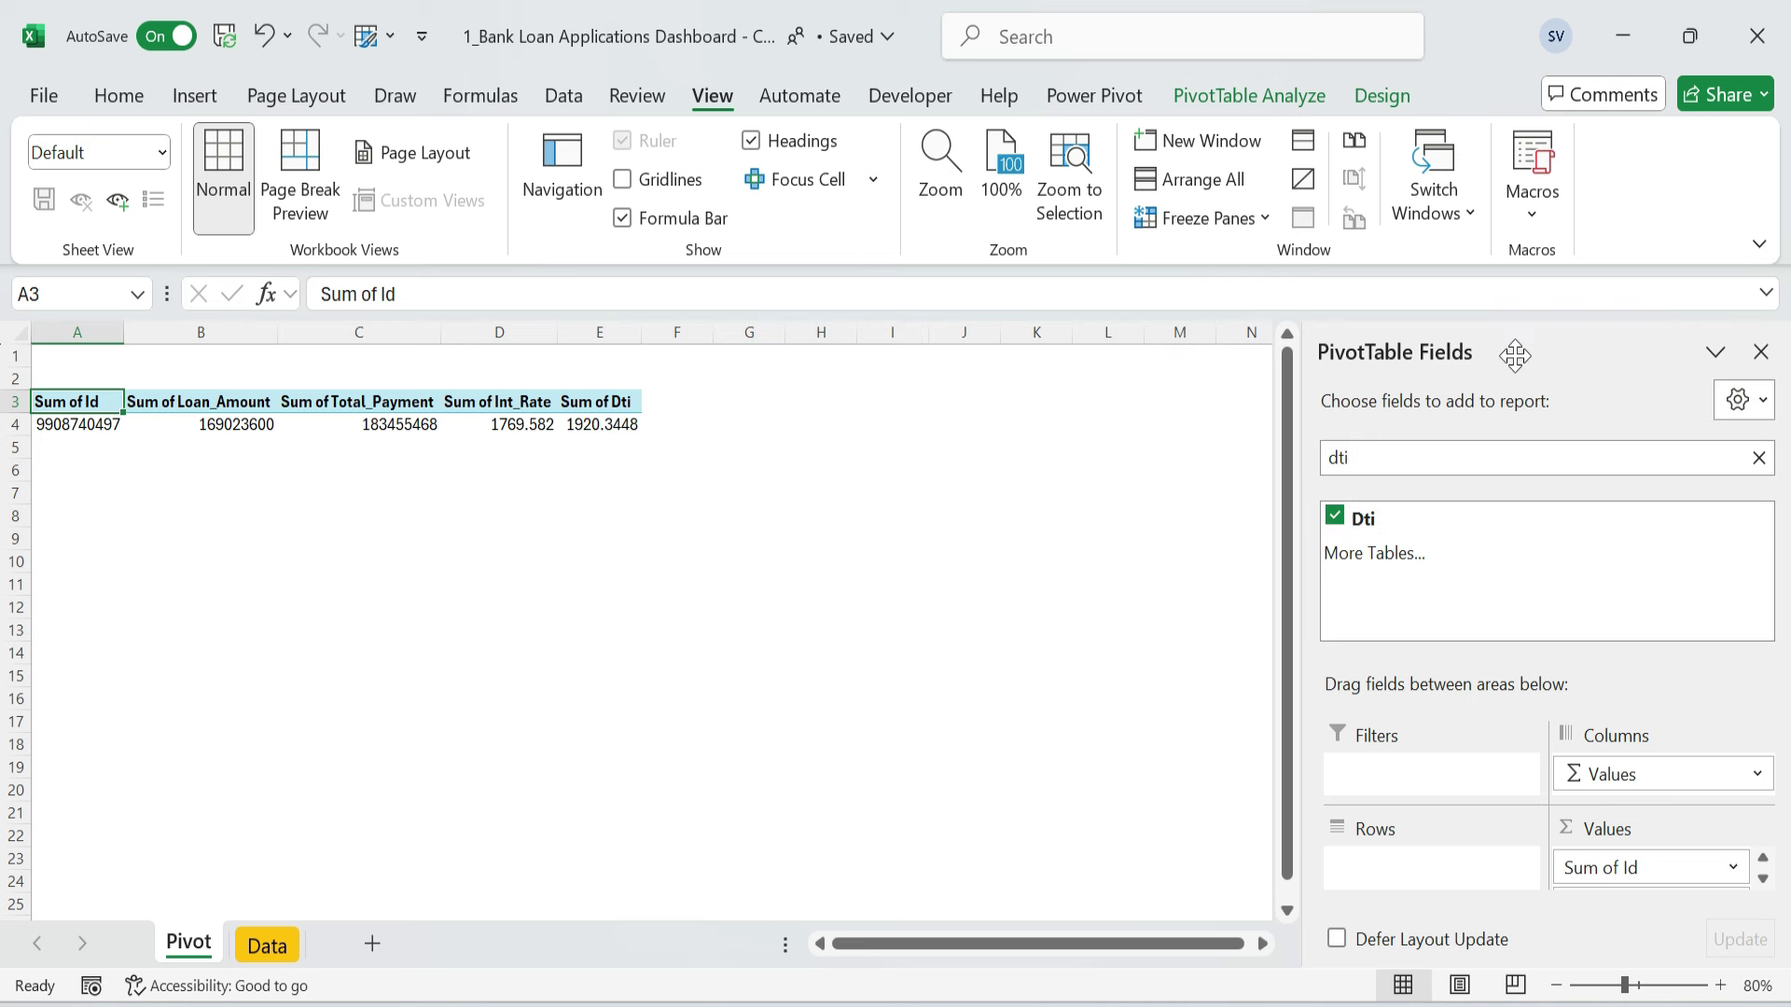
- Detach and enlarge the PivotTable field list, and summarize the Id value field by Count
left_click_drag(1514, 356, 987, 29)
left_click_drag(1134, 384, 1595, 983)
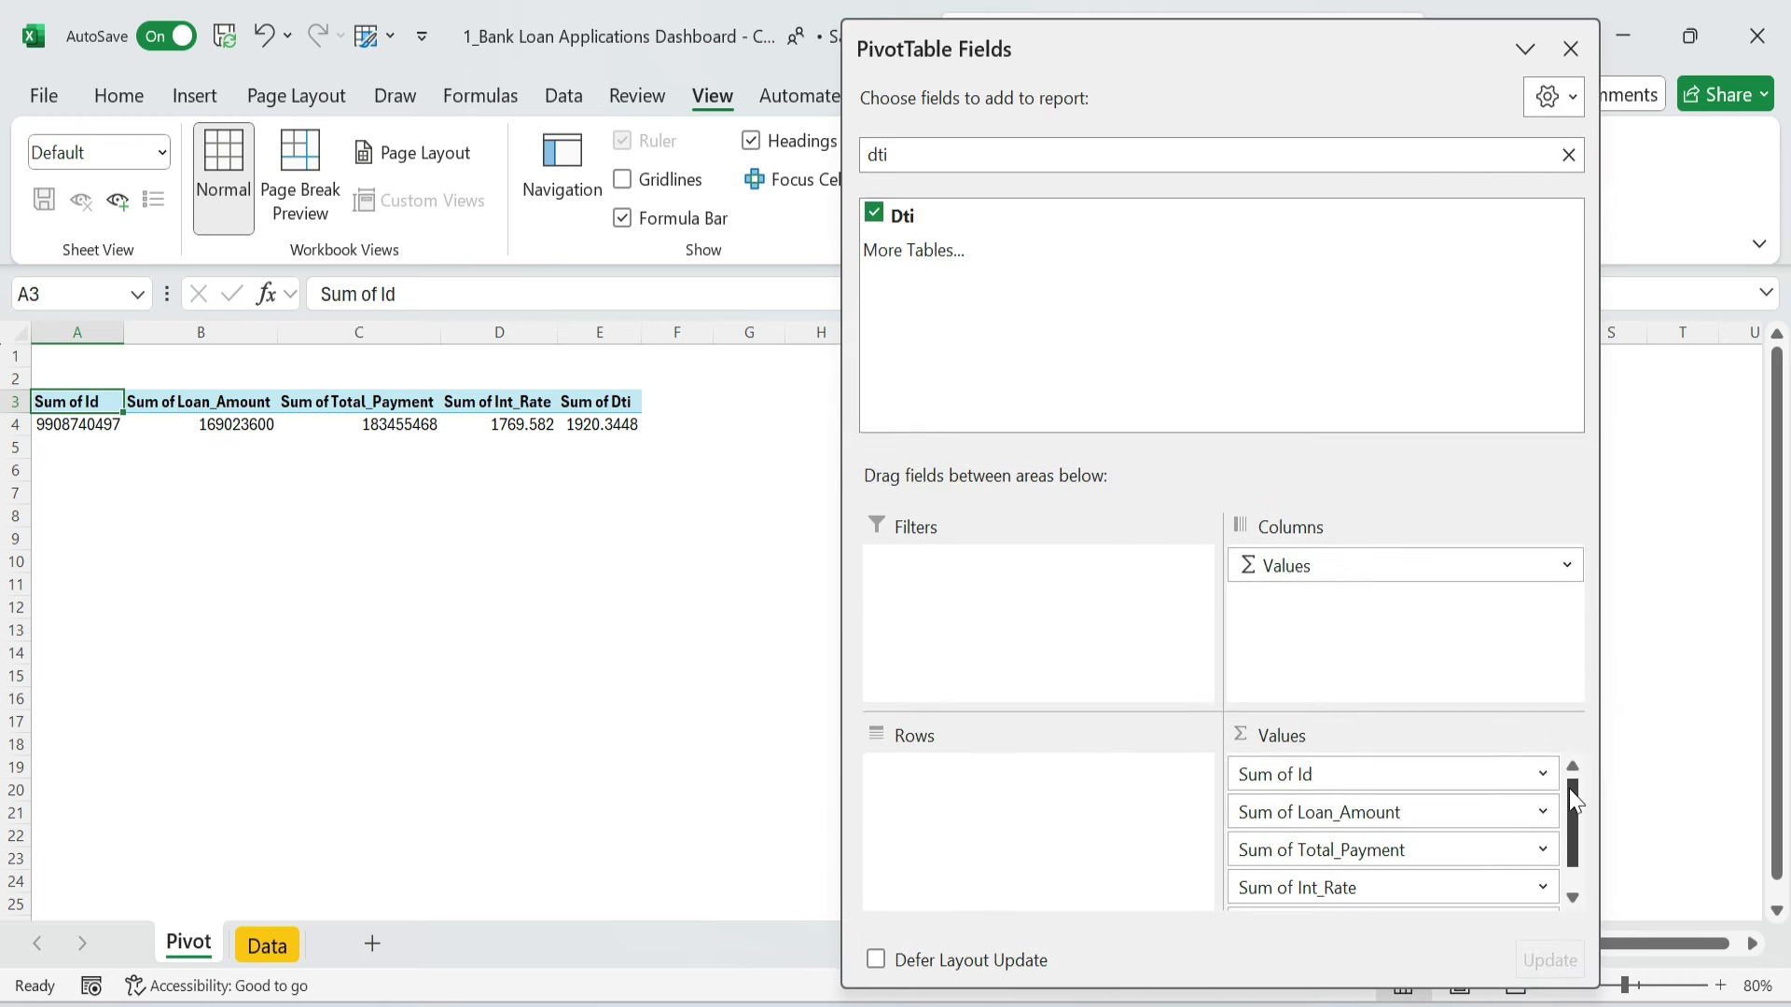
left_click(1540, 771)
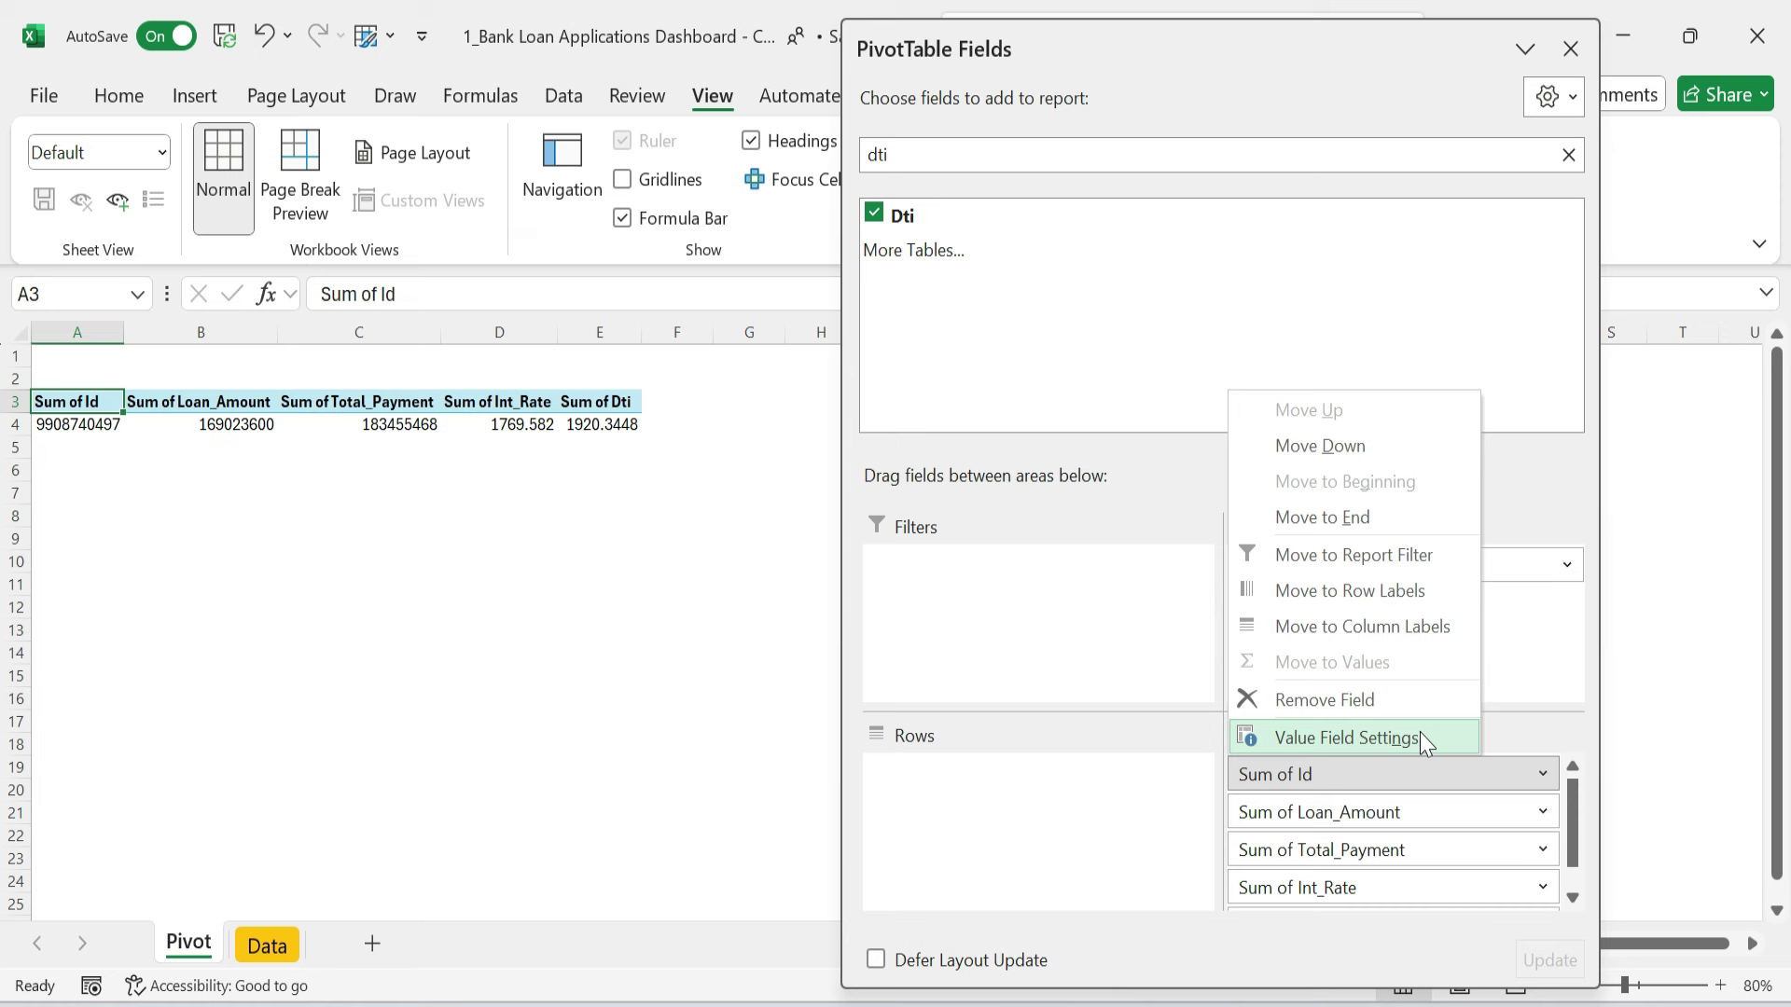
left_click(1422, 737)
left_click(577, 568)
left_click(849, 743)
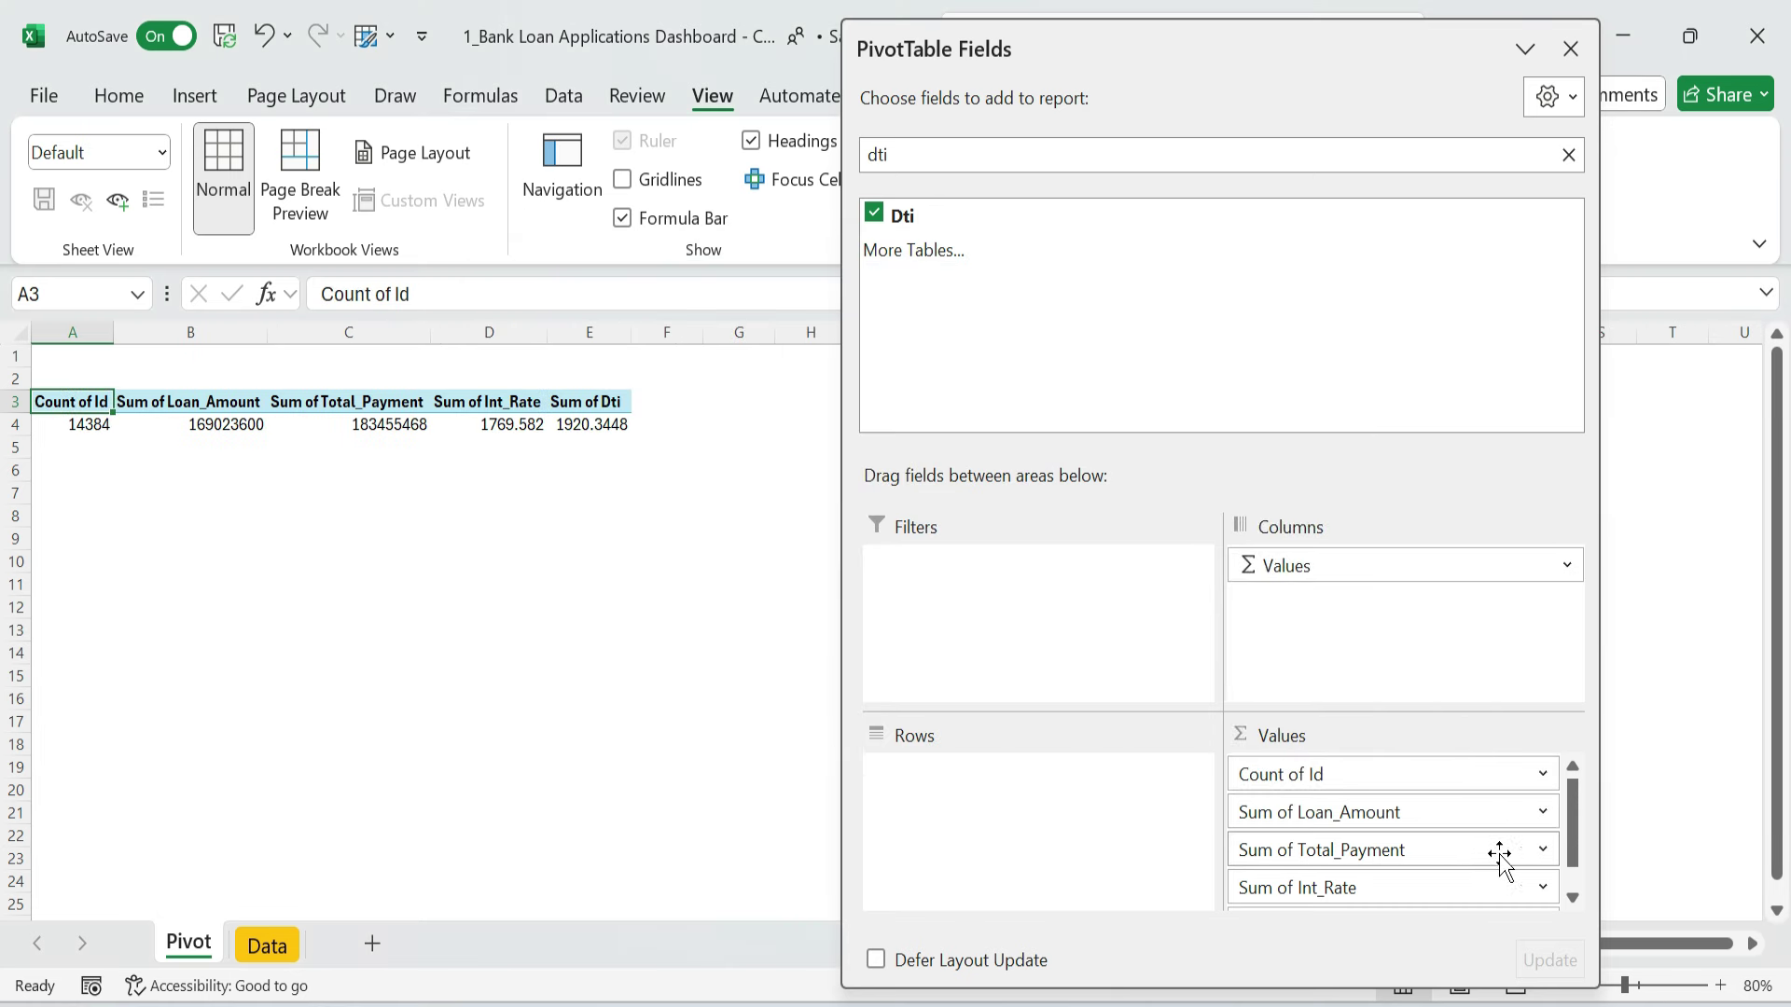
- Summarize both the Int_Rate and Dti value fields by Average
left_click(1528, 886)
left_click(1343, 849)
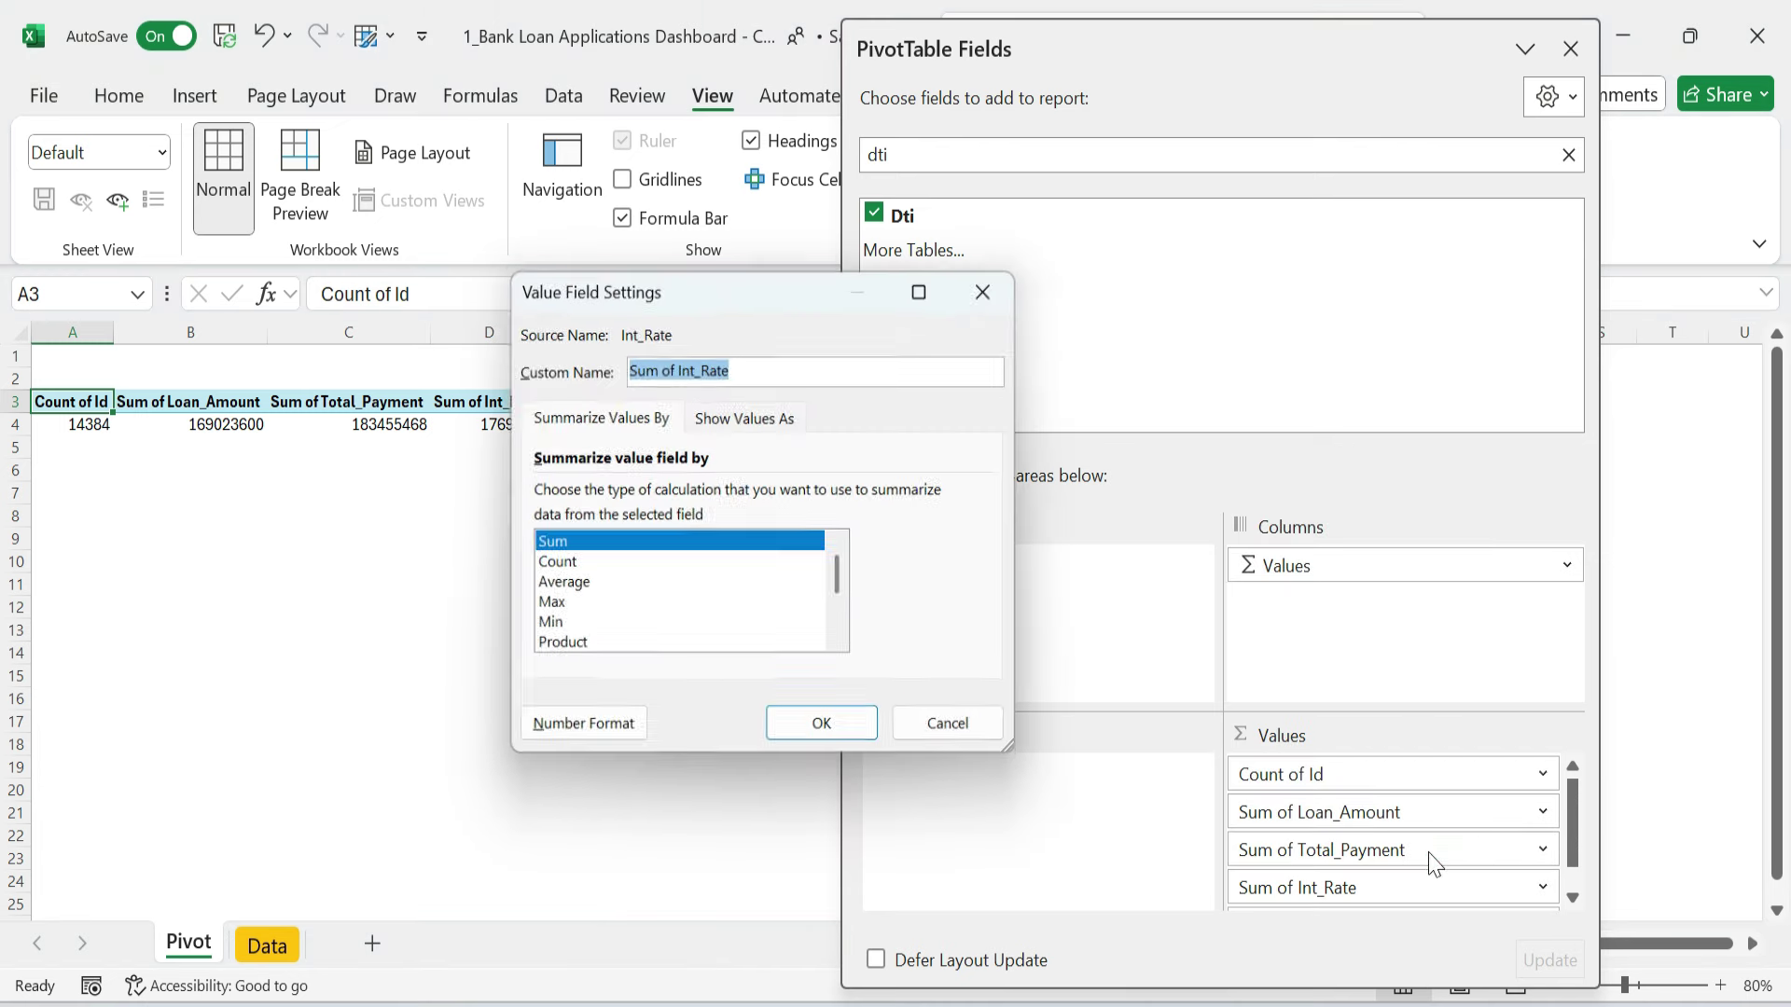
left_click(585, 586)
left_click(823, 731)
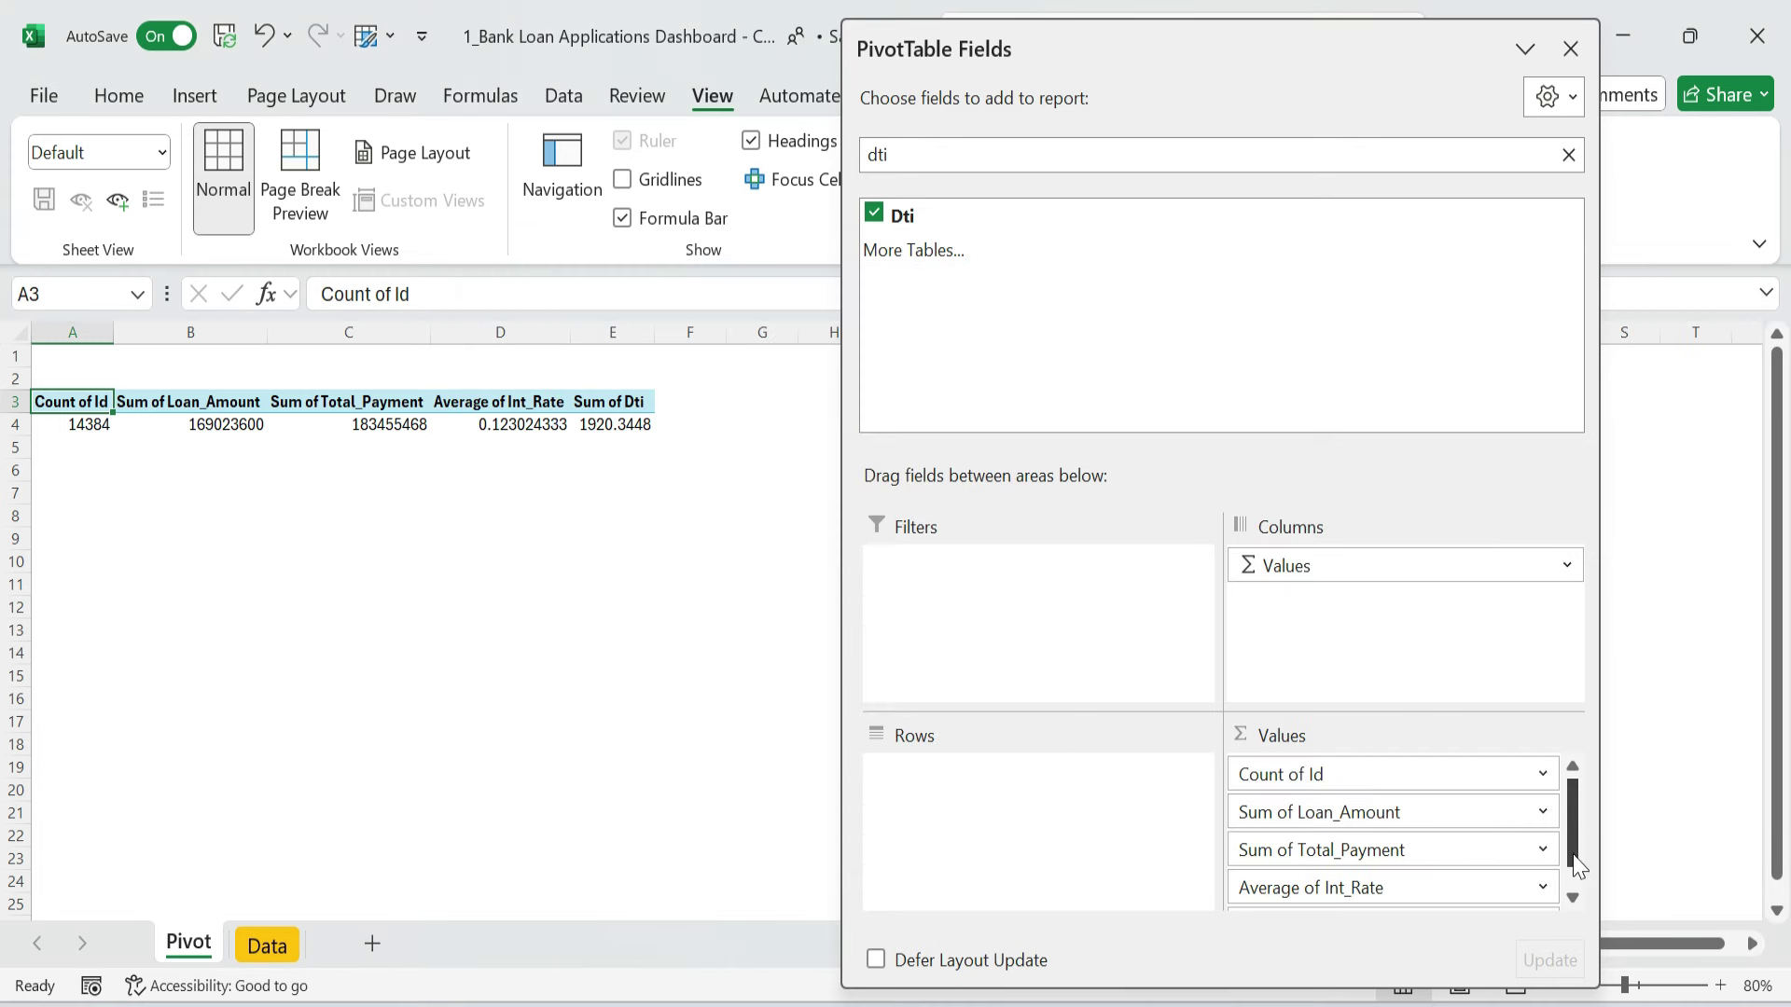
scroll(1462, 895, "down", 1)
left_click(1518, 896)
left_click(1390, 852)
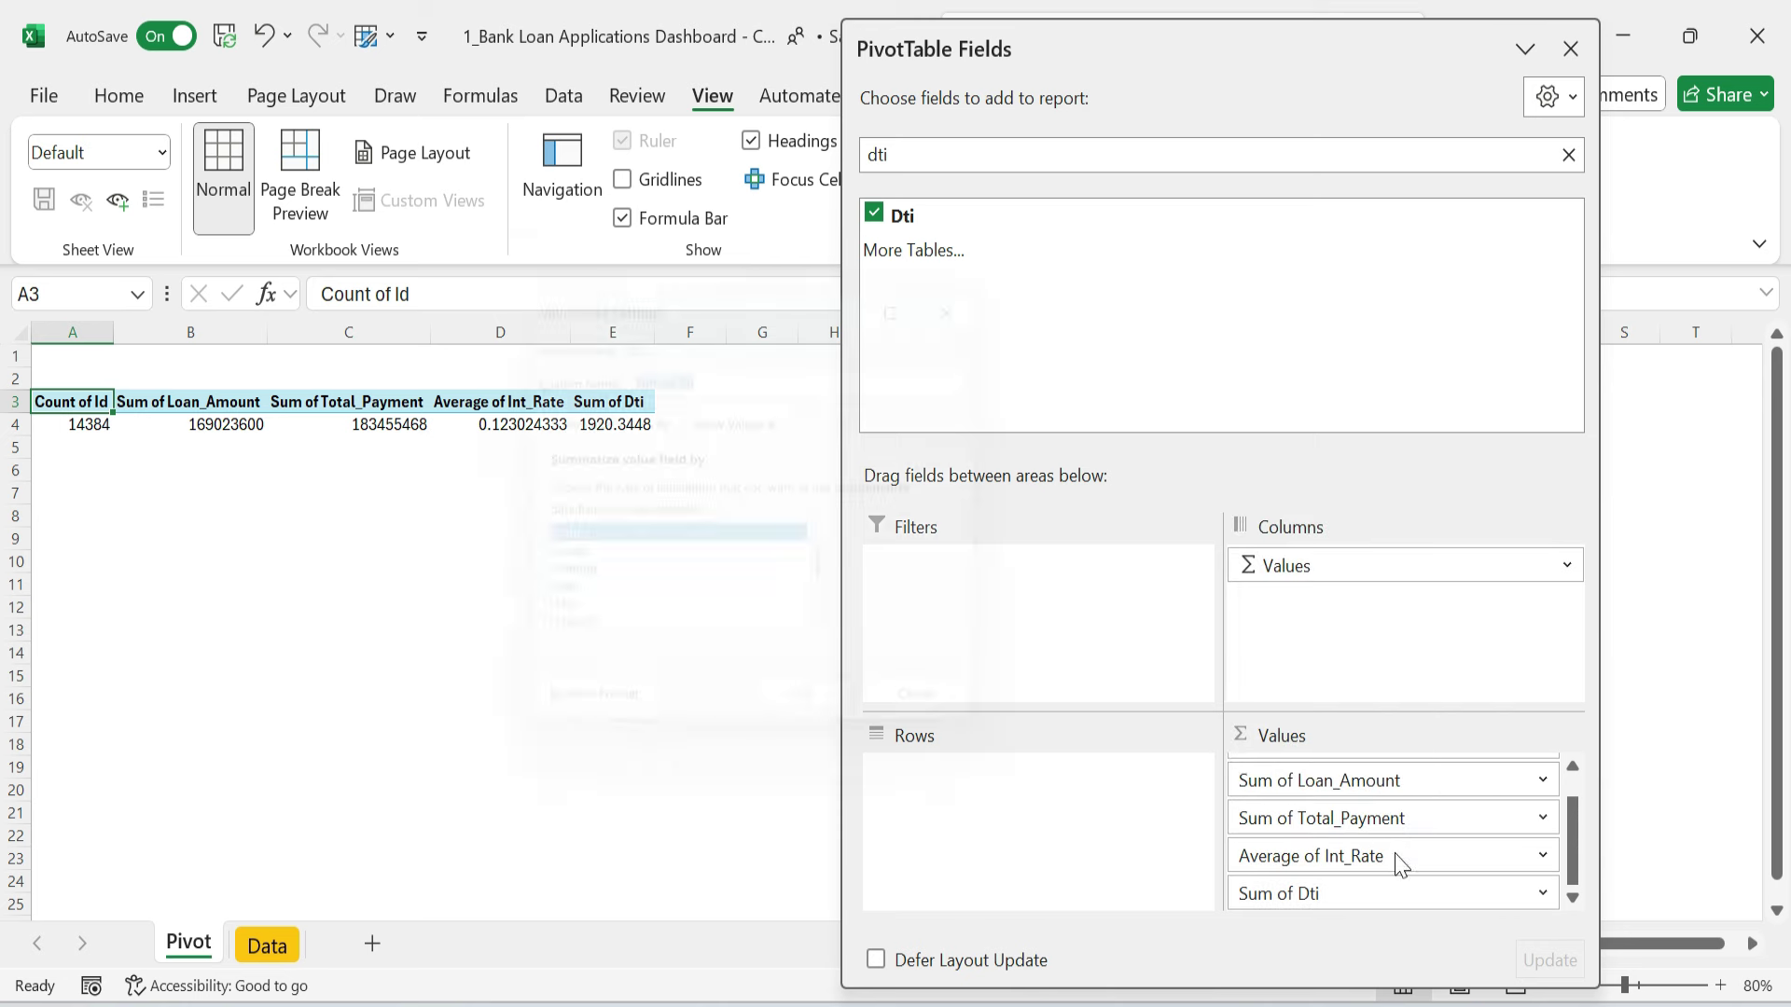
left_click(585, 586)
left_click(827, 731)
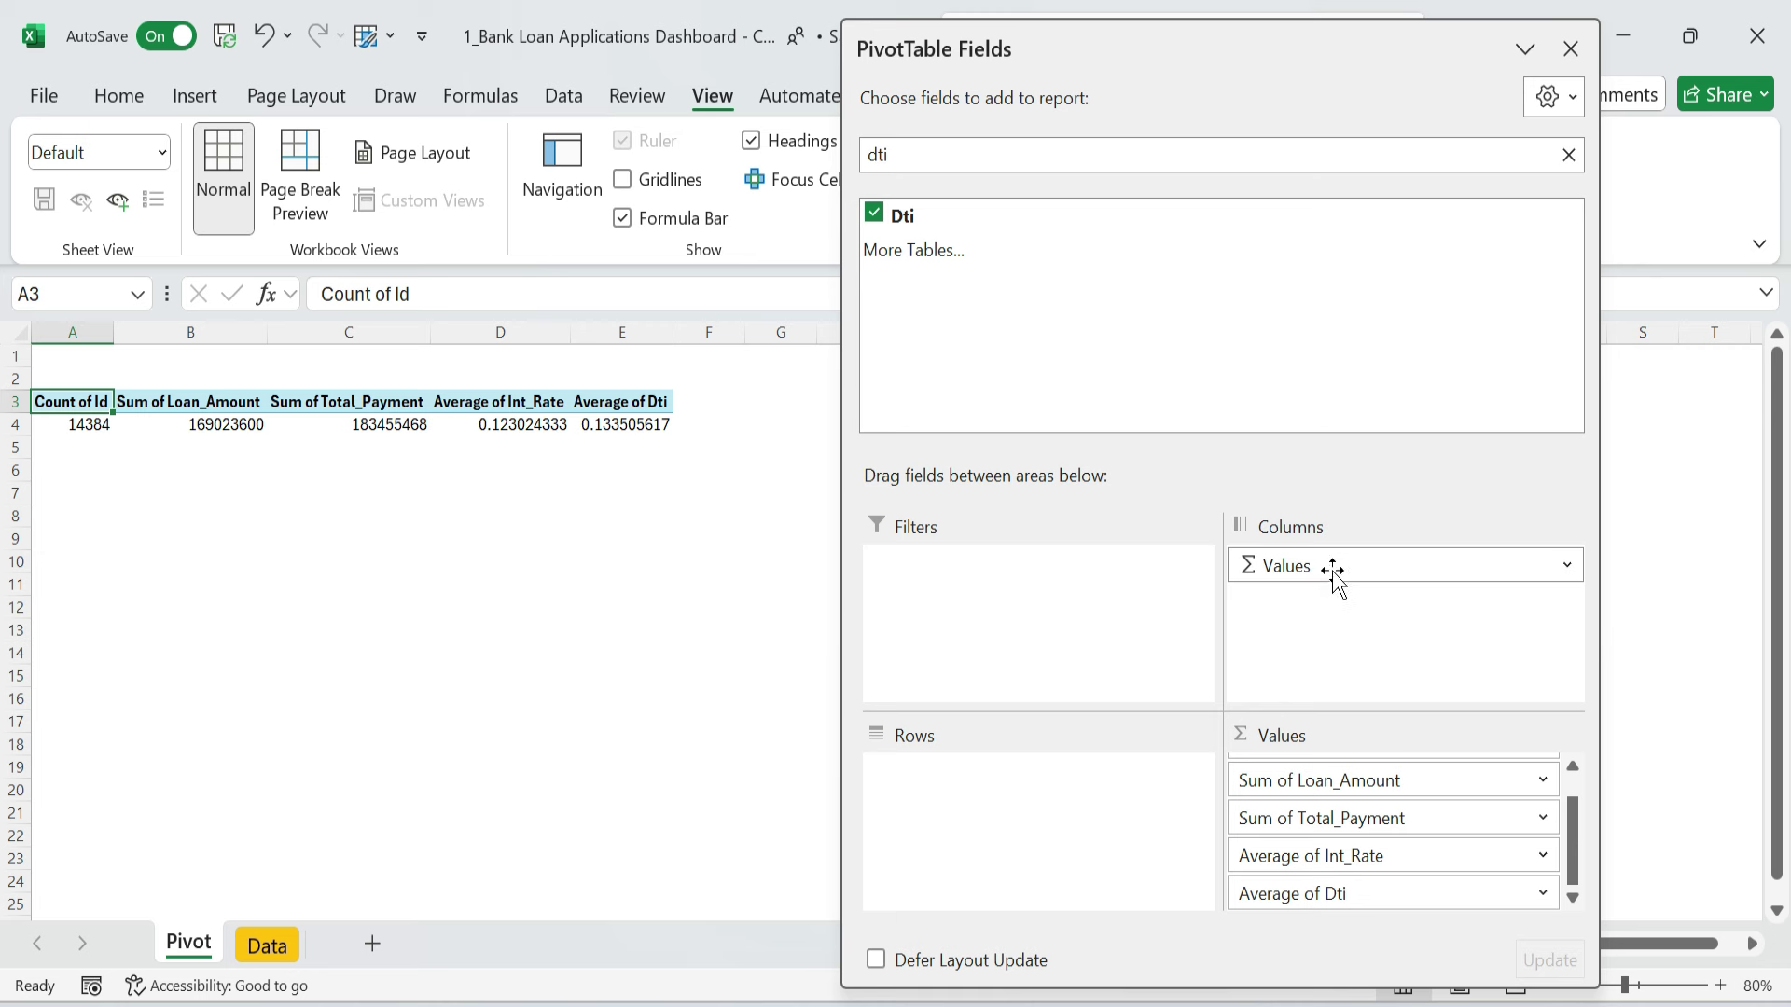
- Move the Values item from columns to rows in the PivotTable and close the field list
left_click_drag(1332, 571, 960, 794)
left_click(1571, 49)
left_click(808, 522)
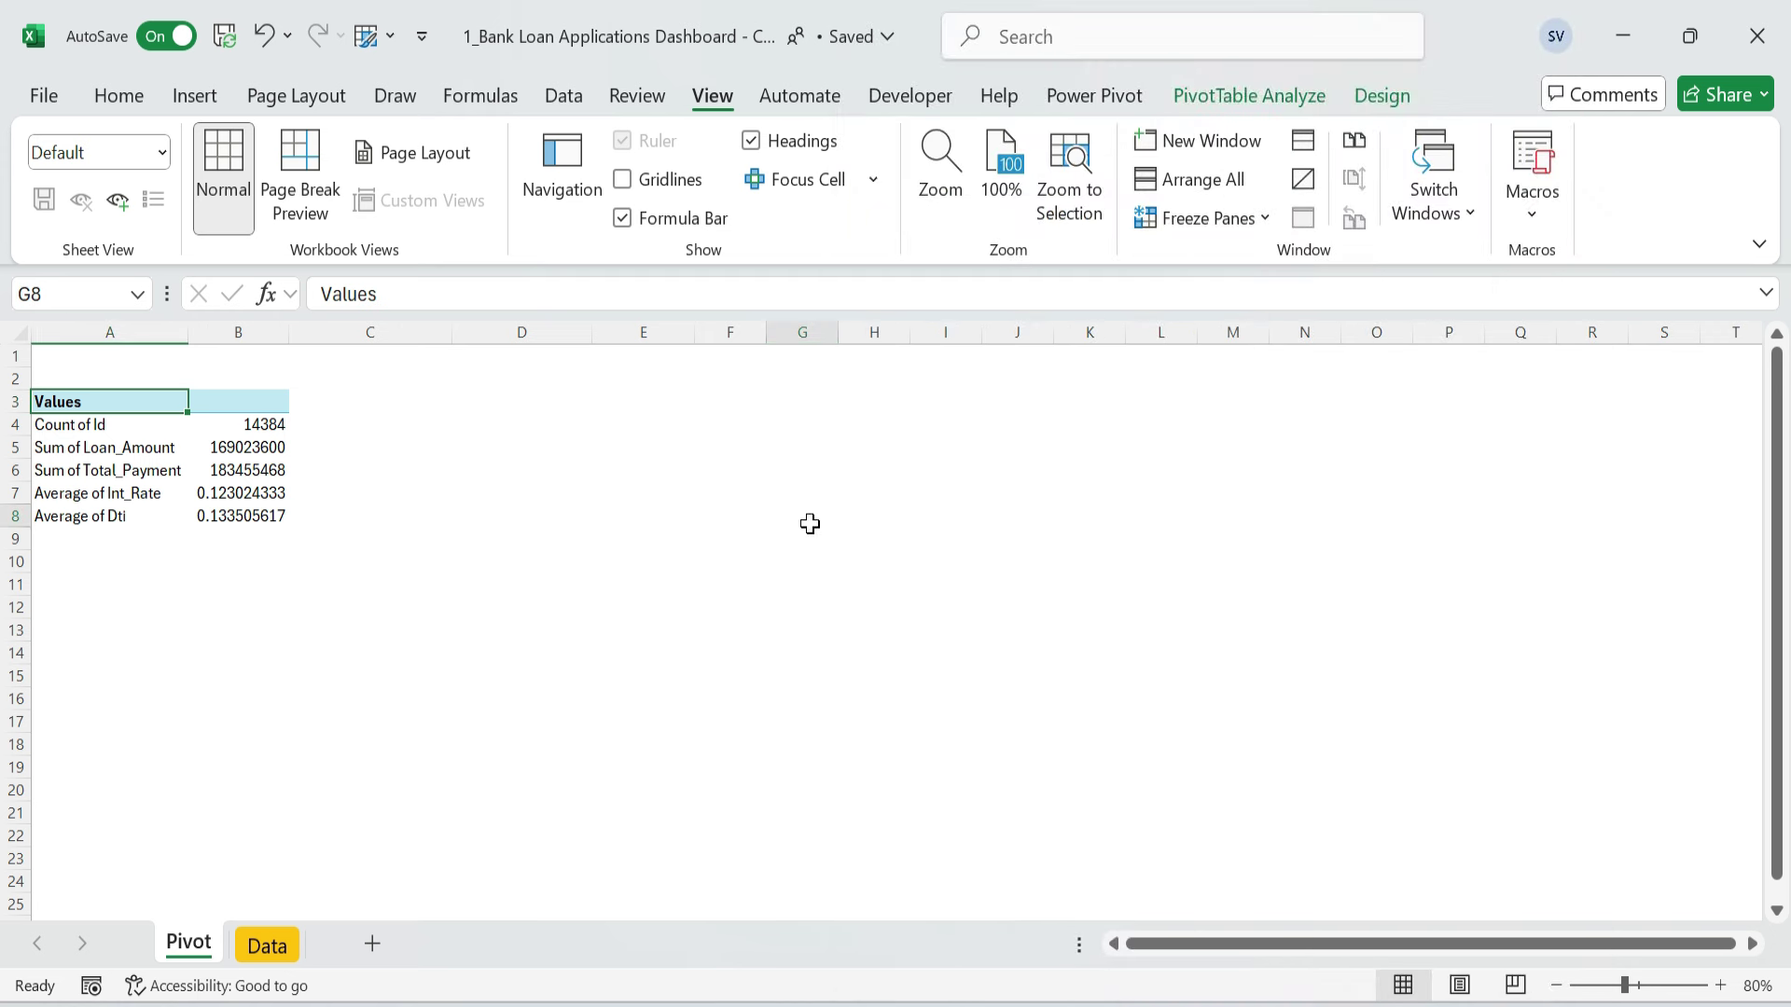
left_click(430, 484)
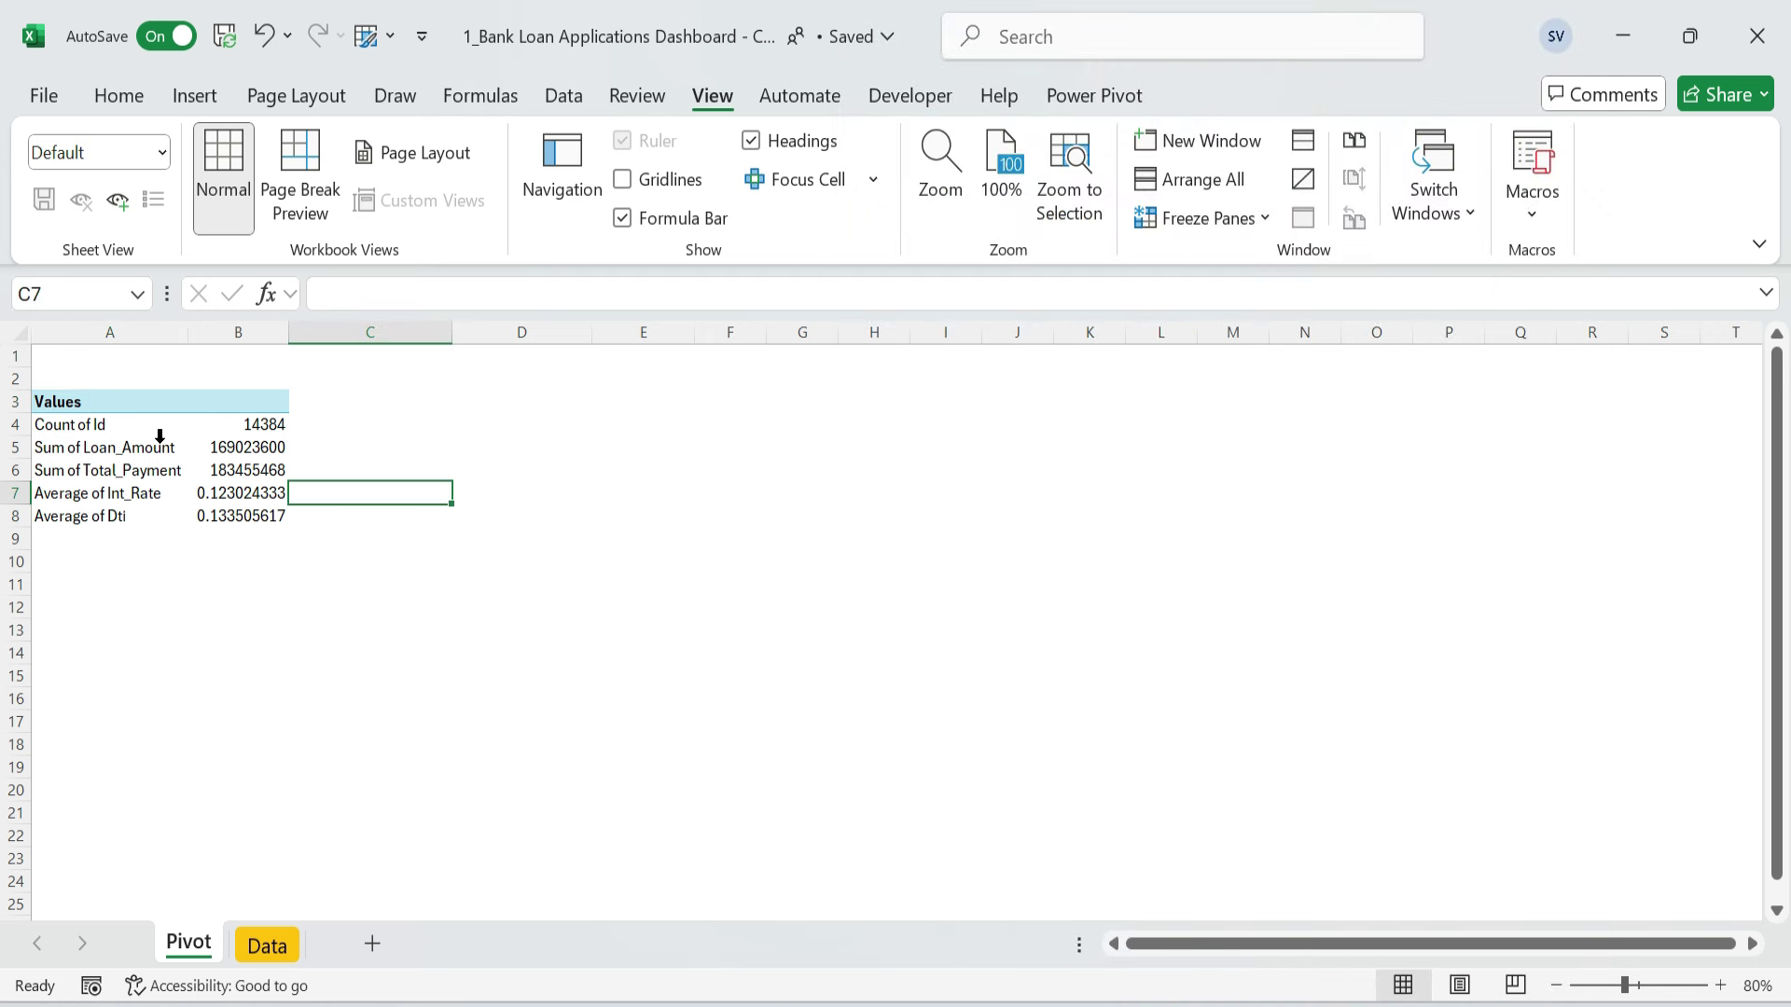
- Enter the title Total Metrics in A2 above the PivotTable and format it red and bold
left_click(90, 374)
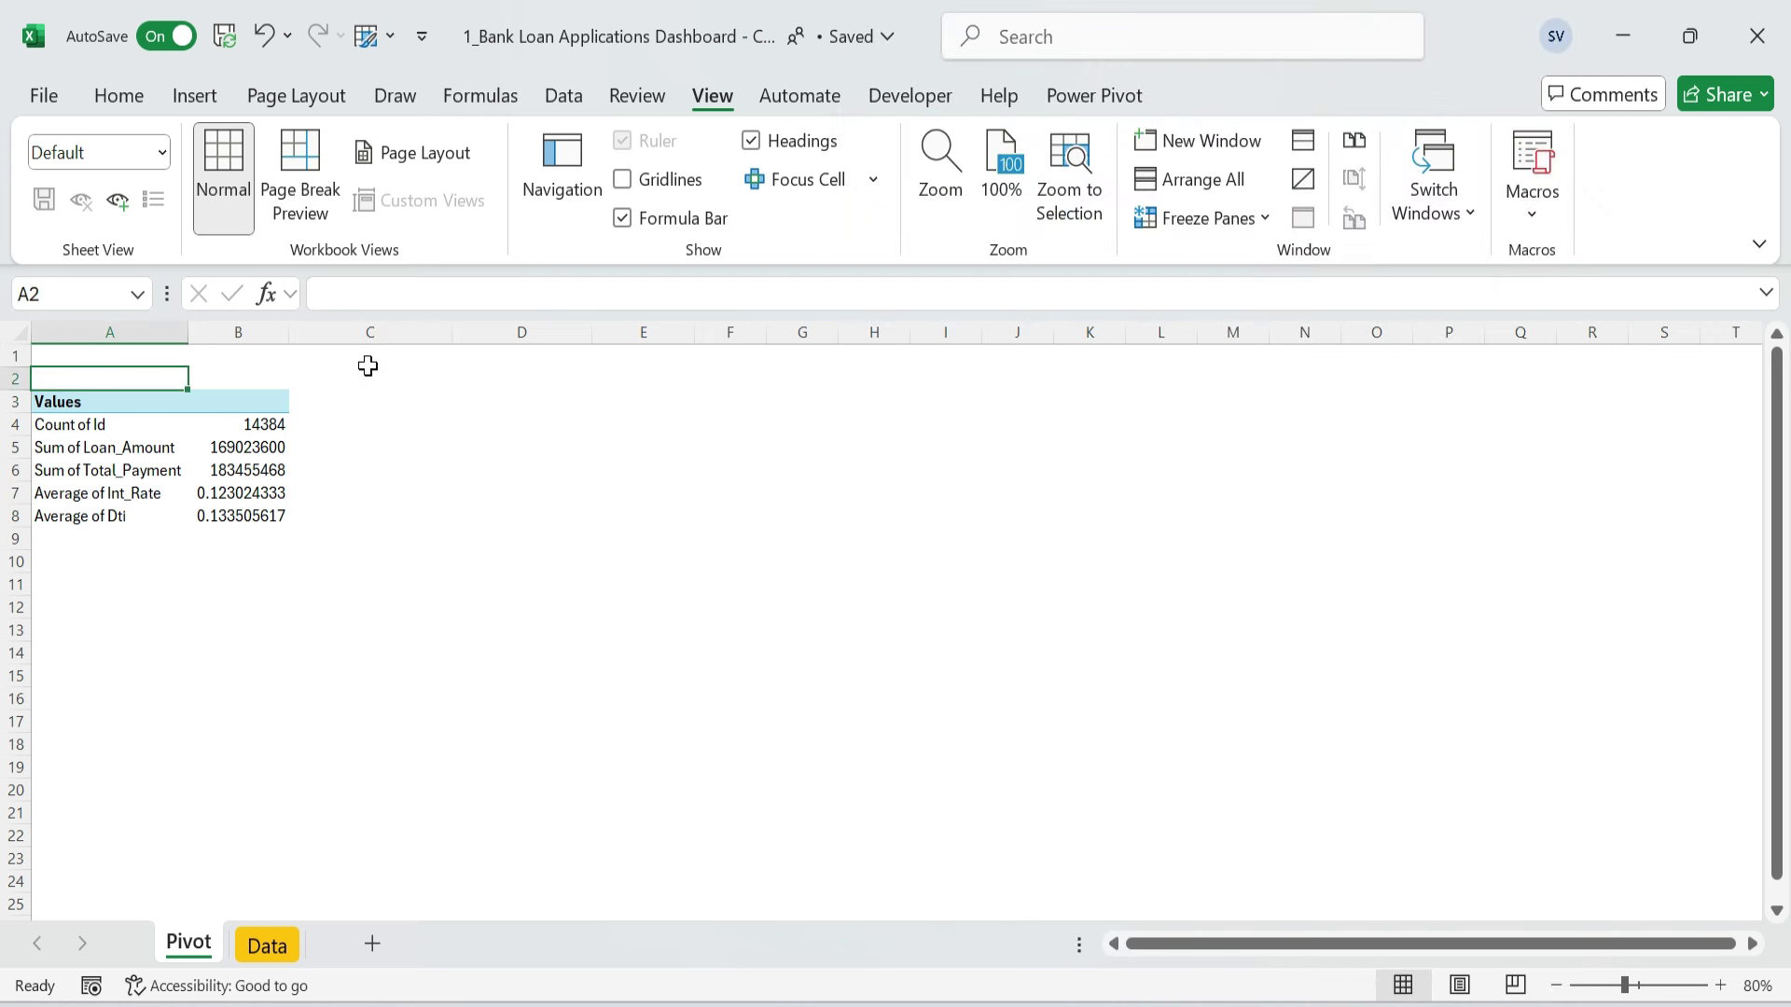
type("Total Metrics")
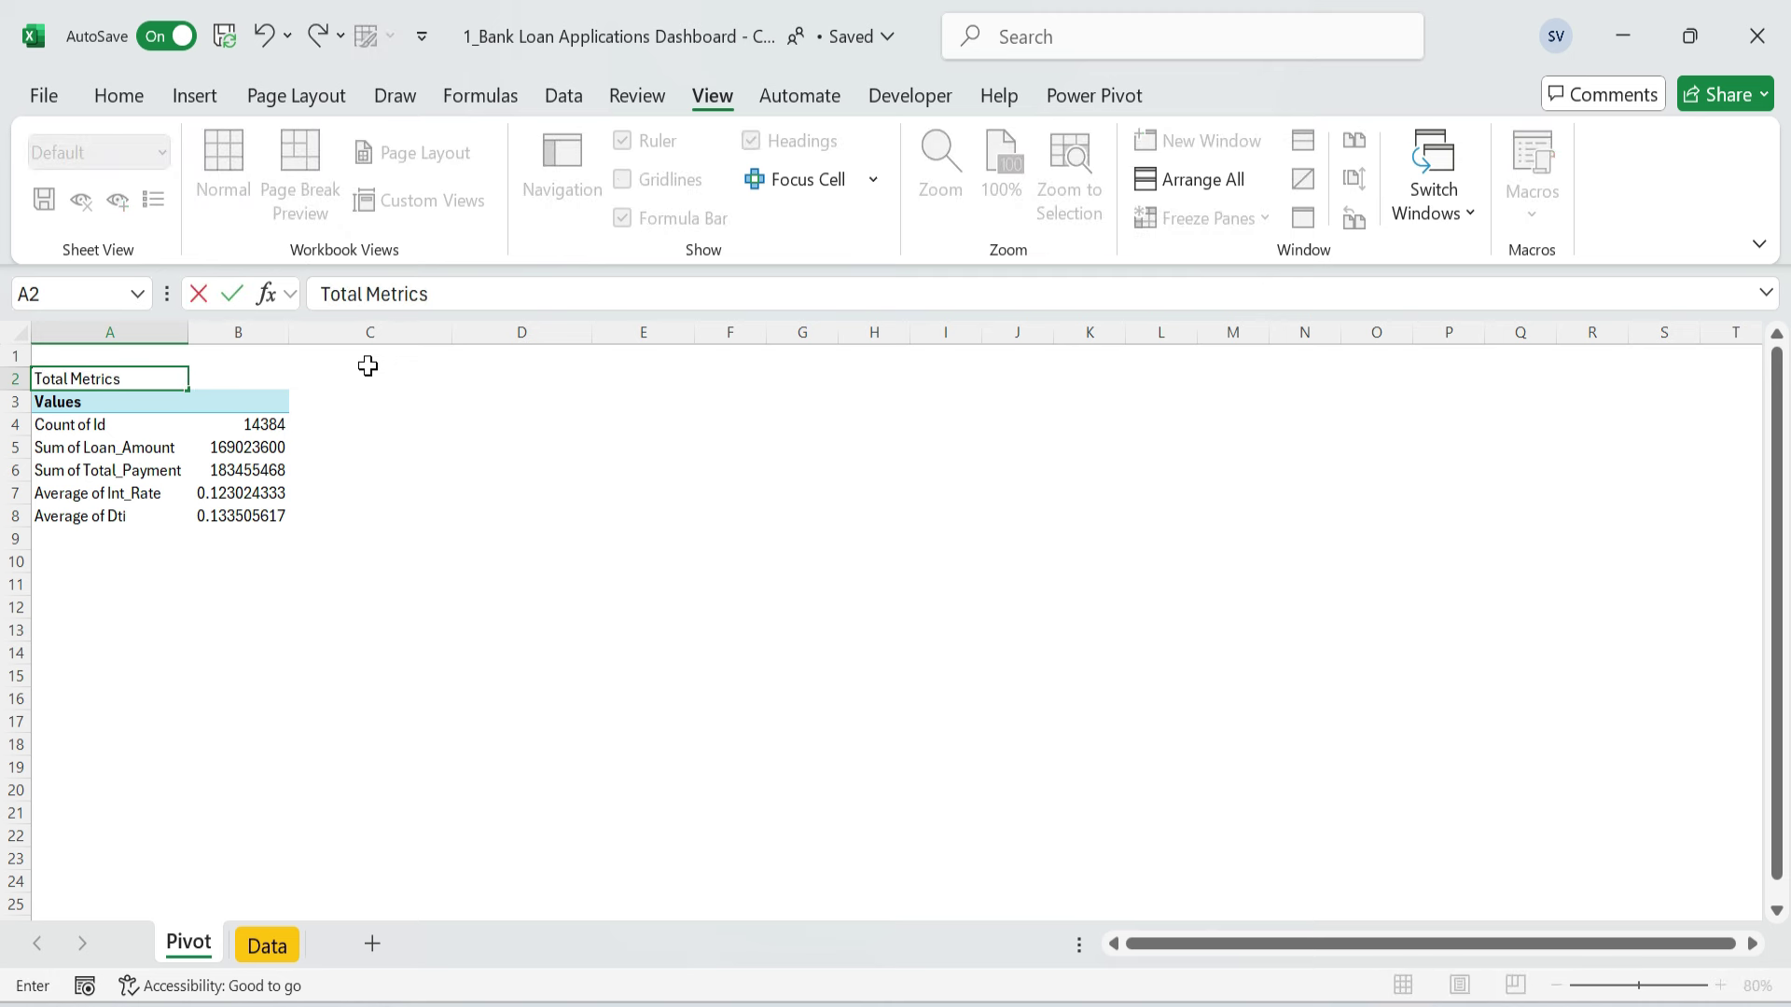
key("ctrl+Return")
left_click(118, 96)
left_click(446, 200)
key("ctrl+b")
- Set the font of the whole Pivot sheet to Calibri and widen column A slightly
left_click(21, 336)
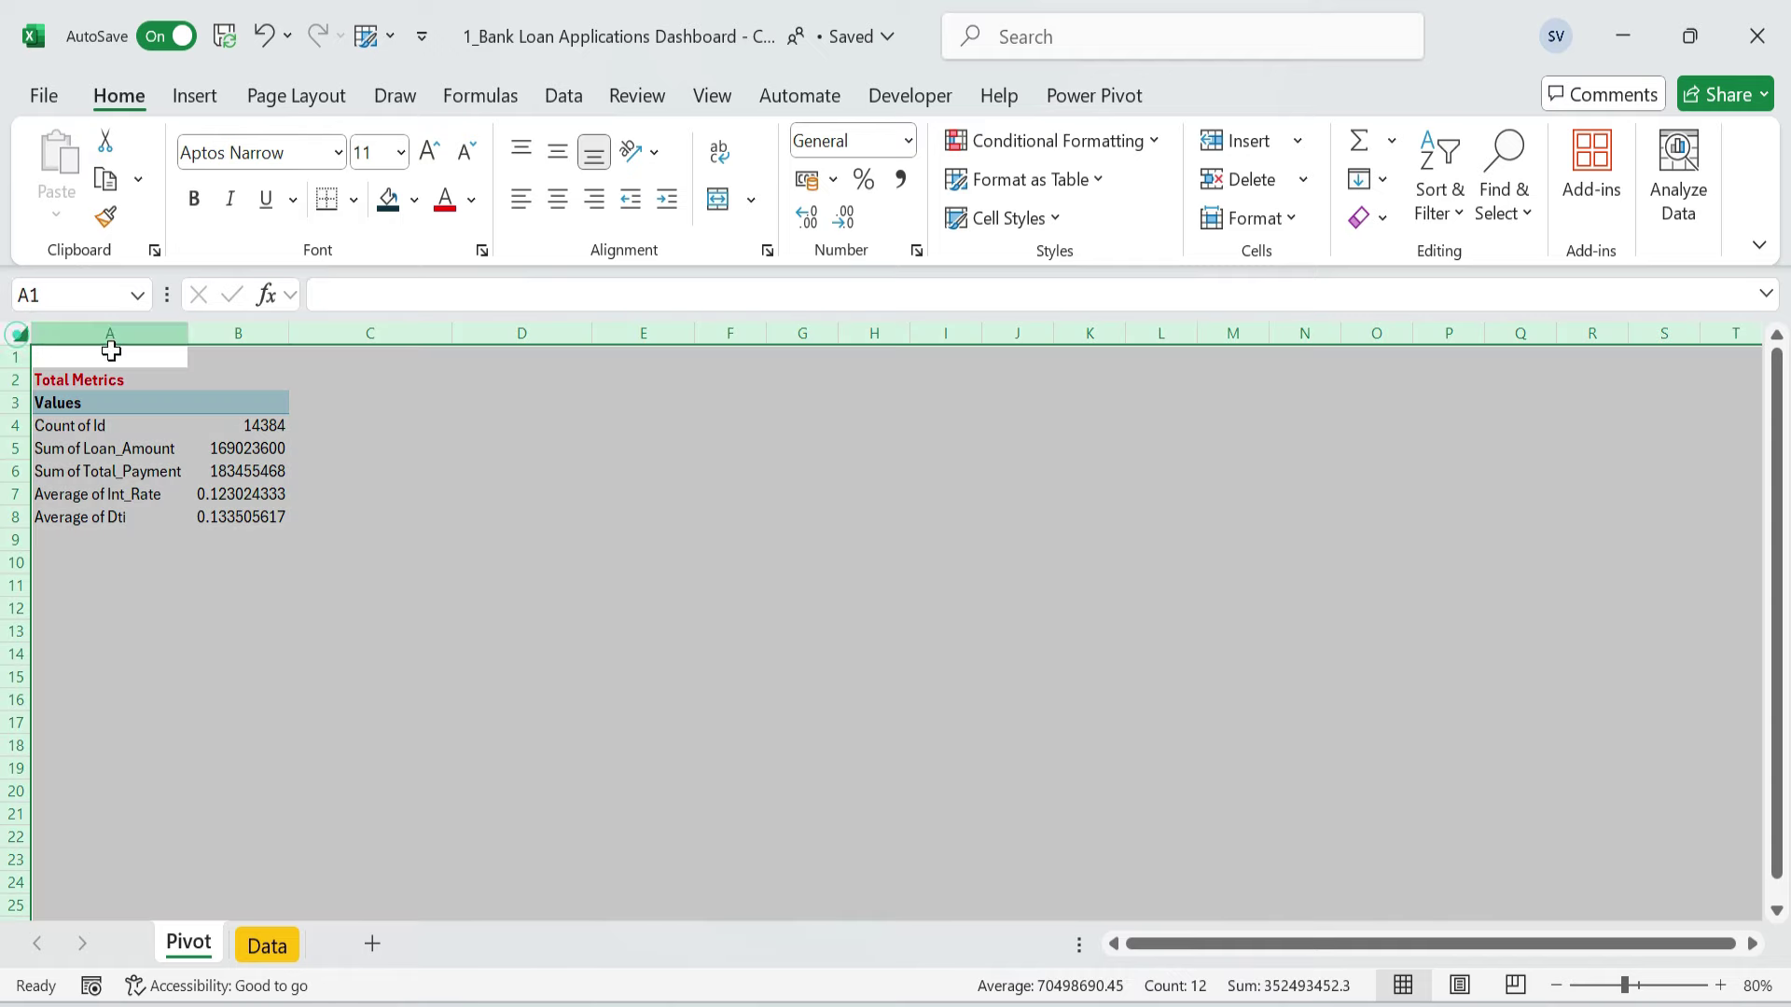
left_click(339, 152)
type("Calk")
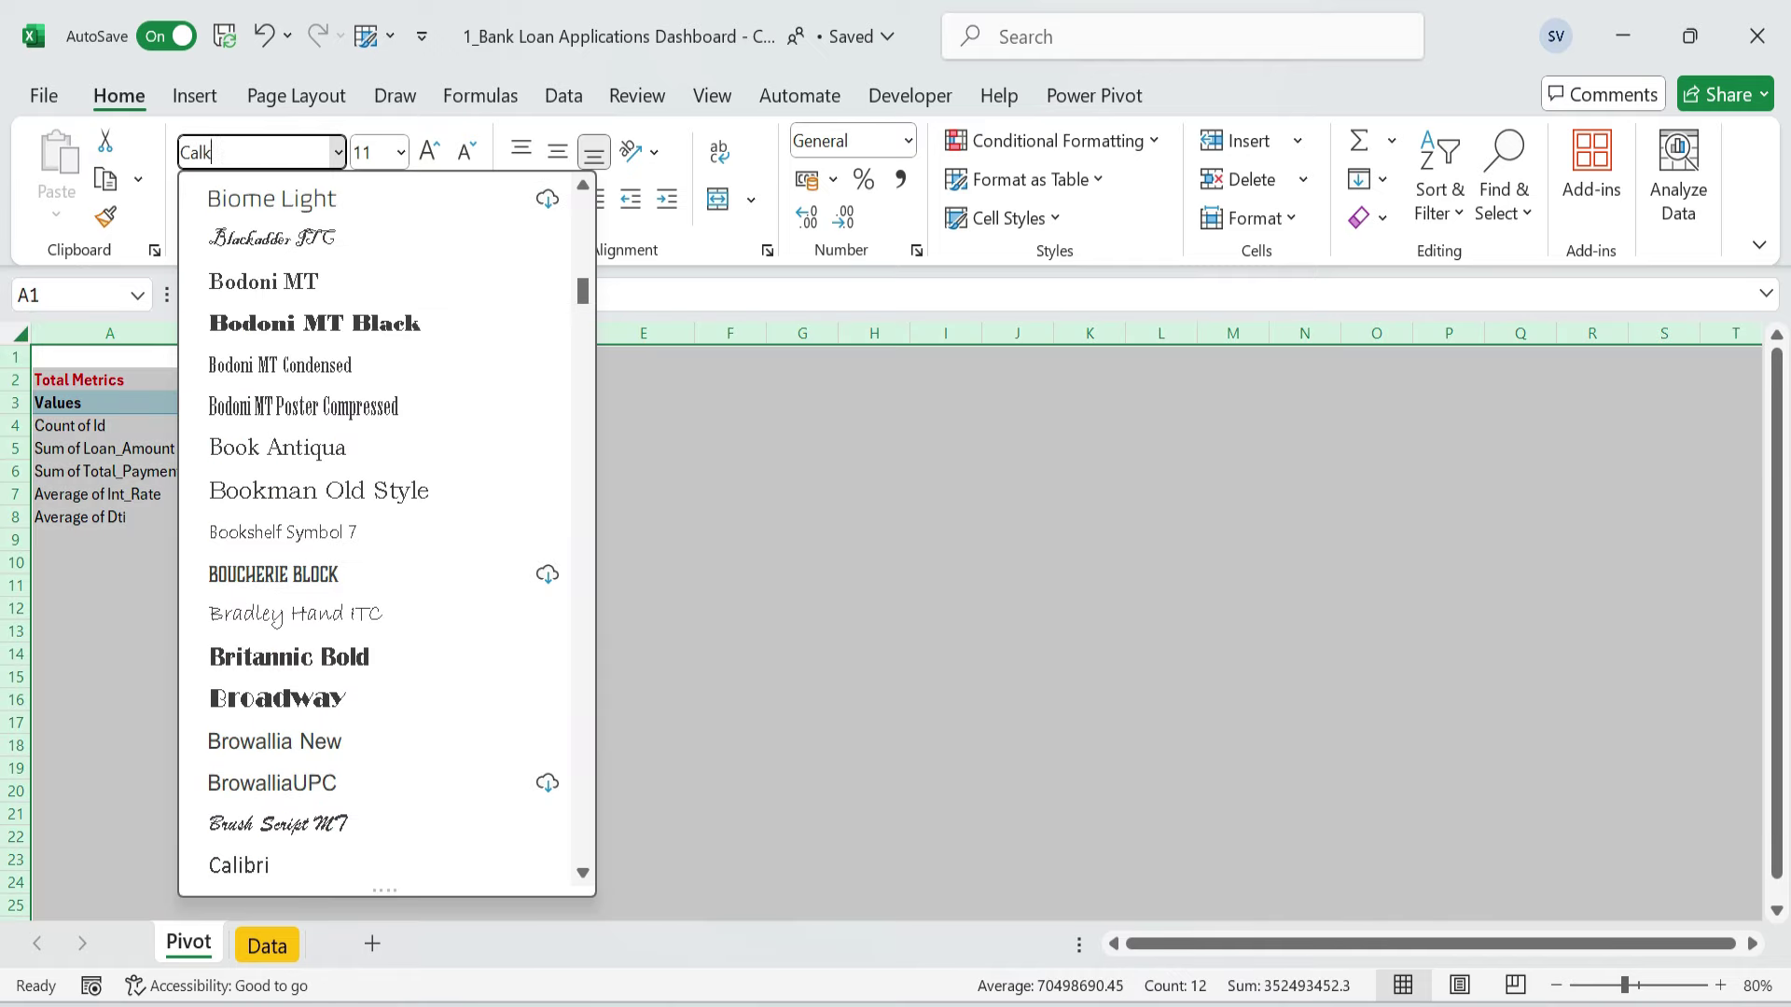
type("l")
key("Return")
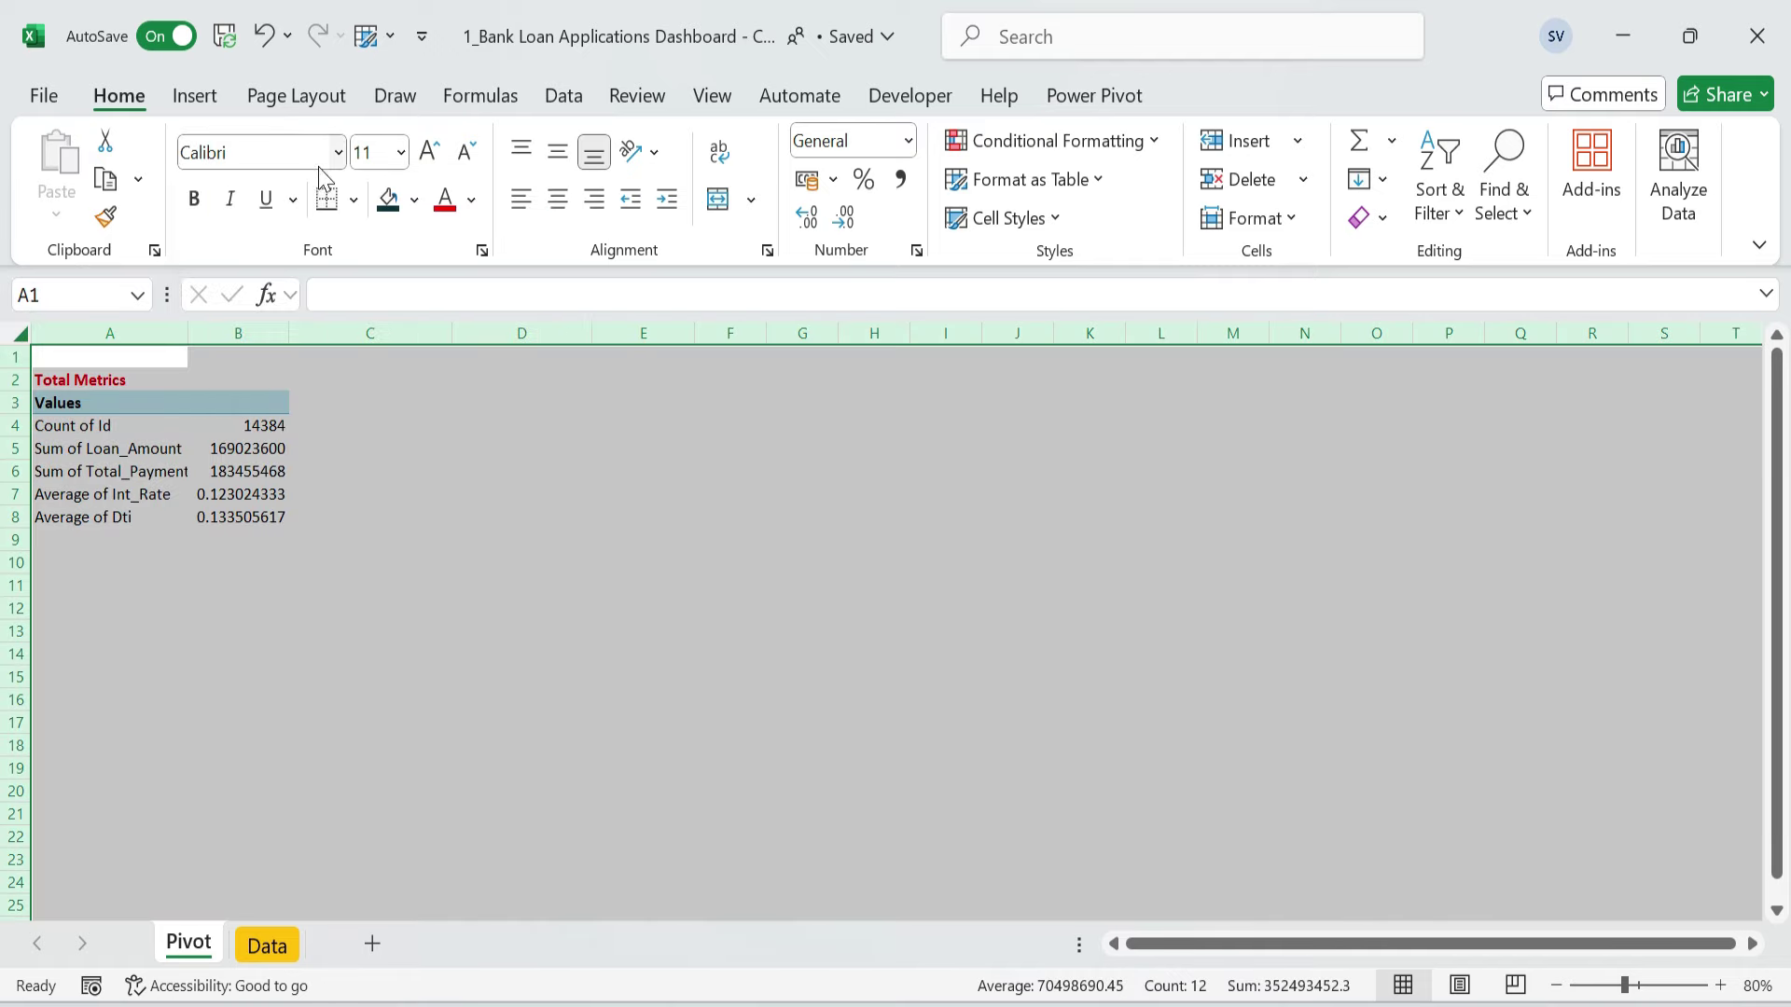
left_click(140, 471)
left_click_drag(187, 333, 196, 333)
left_click(108, 425)
key("Down")
key("Down")
key("Down")
key("Up")
key("Up")
key("Up")
key("Up")
key("Right")
key("Down")
key("Left")
- Copy the Total Metrics block A2:B8 and paste it as values starting at A12
key("Up")
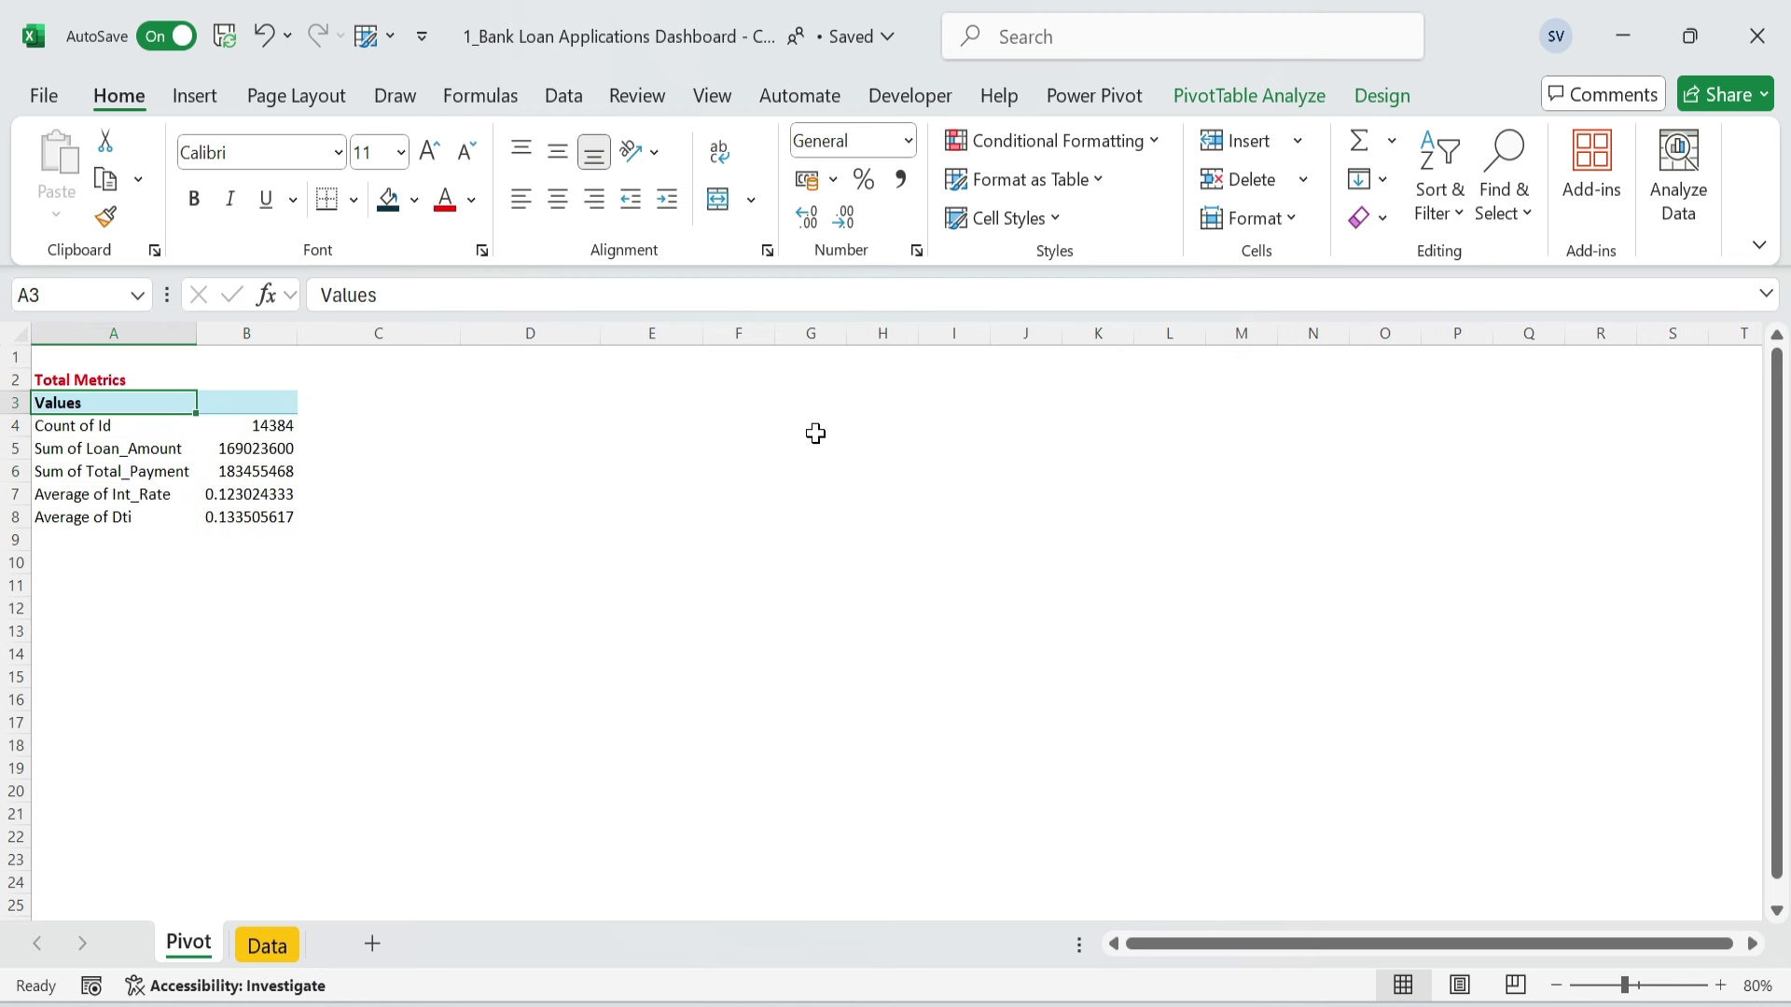
key("Up")
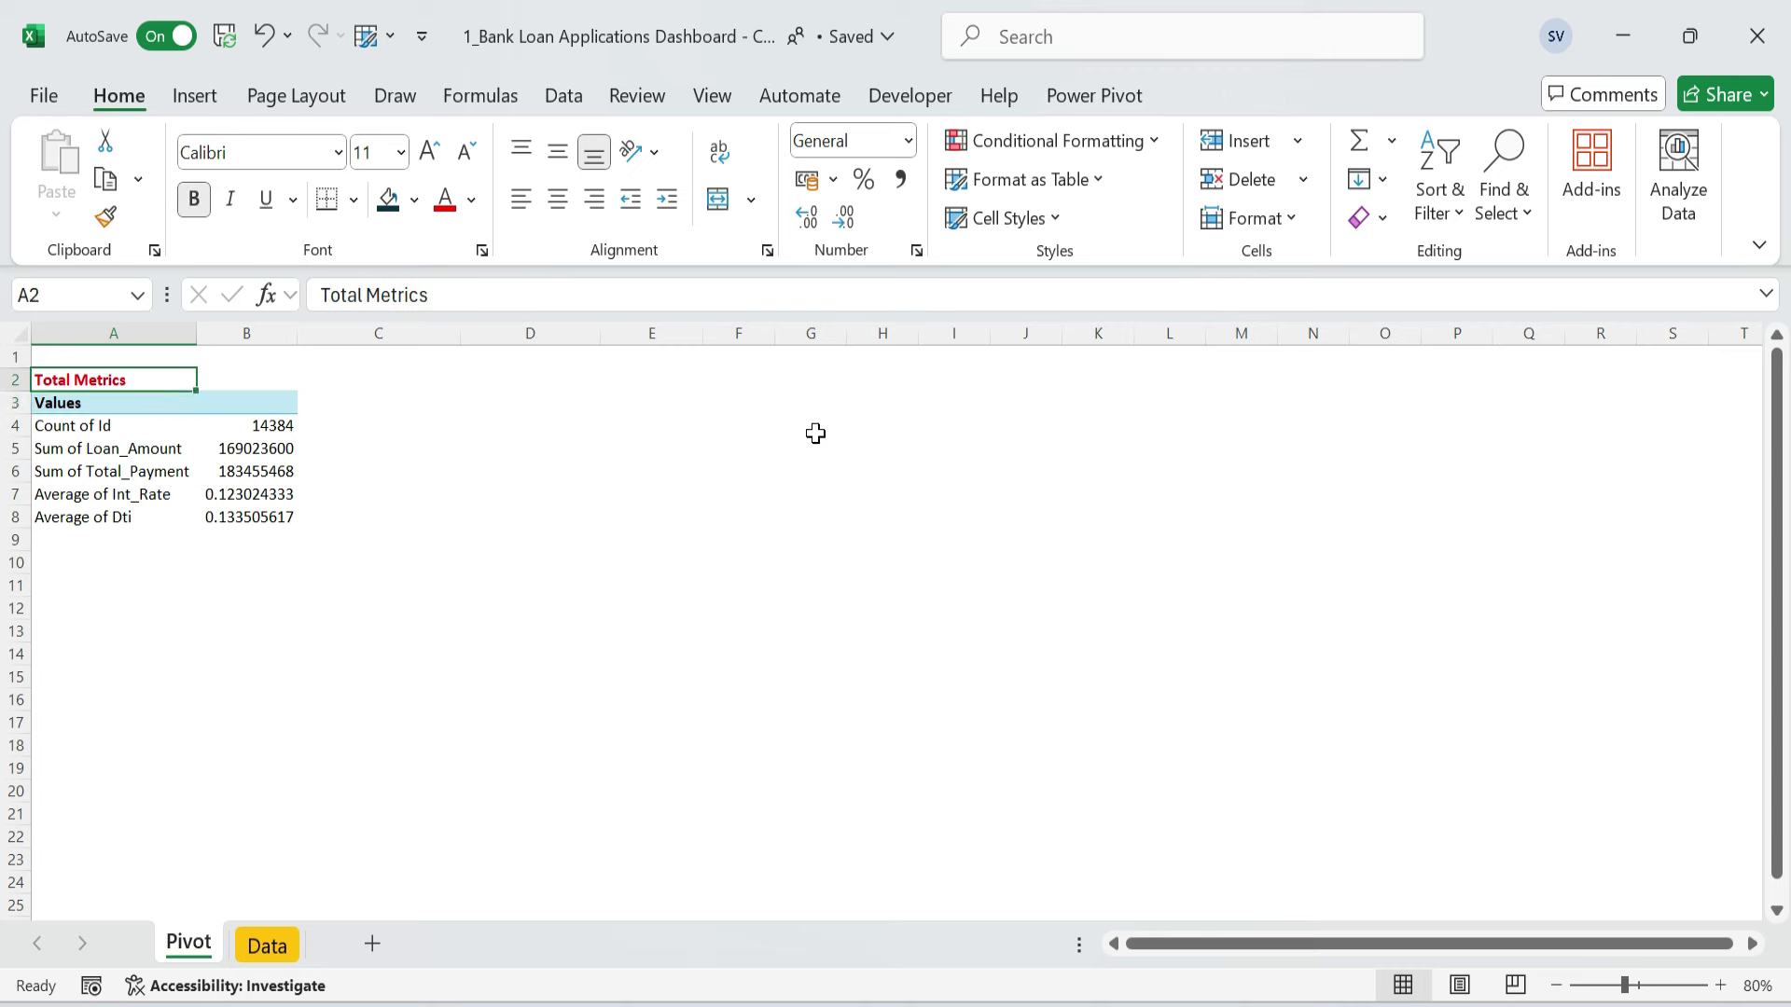
key("shift+Down")
key("shift+Down")
key("shift+Down")
key("shift+Down")
key("shift+Down")
key("shift+Down")
key("shift+Right")
key("ctrl+c")
key("Down")
key("Down")
key("Down")
key("Down")
key("Down")
key("Down")
key("Down")
key("Down")
key("Down")
key("Down")
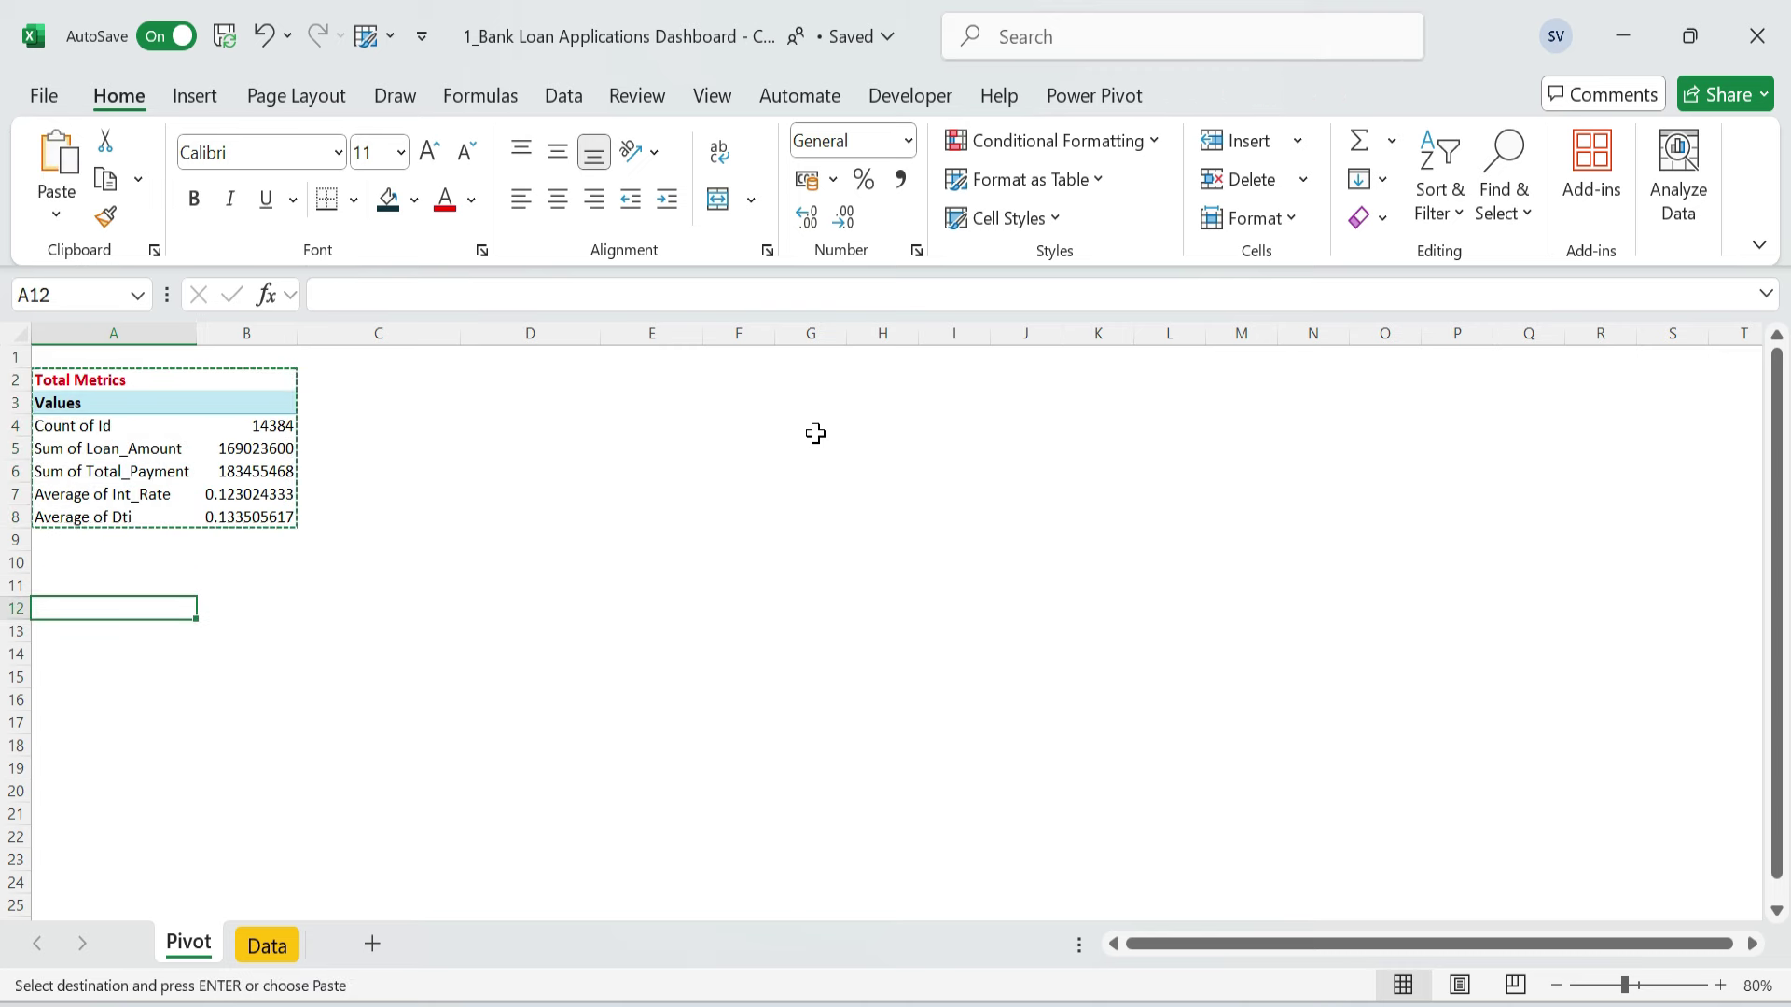
key("ctrl+alt+v")
key("v")
key("Return")
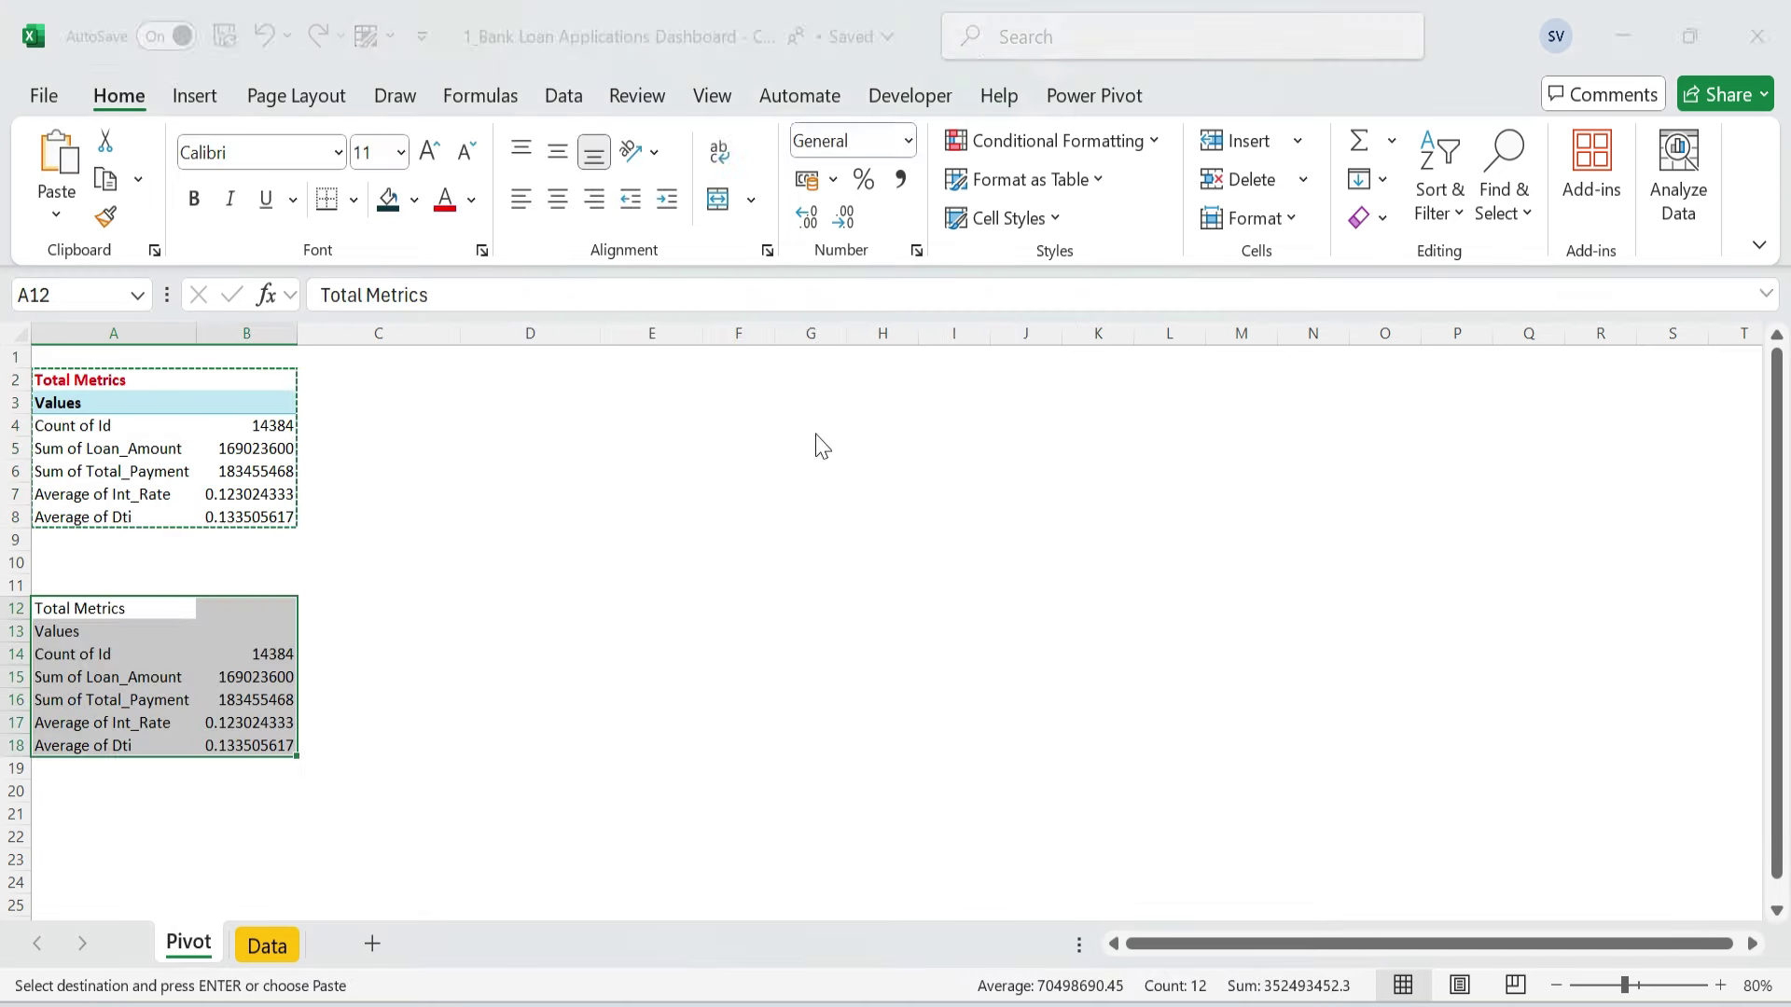
- Replace the pasted table's header row with Metrics in A13 and Value in B13
key("Down")
key("Delete")
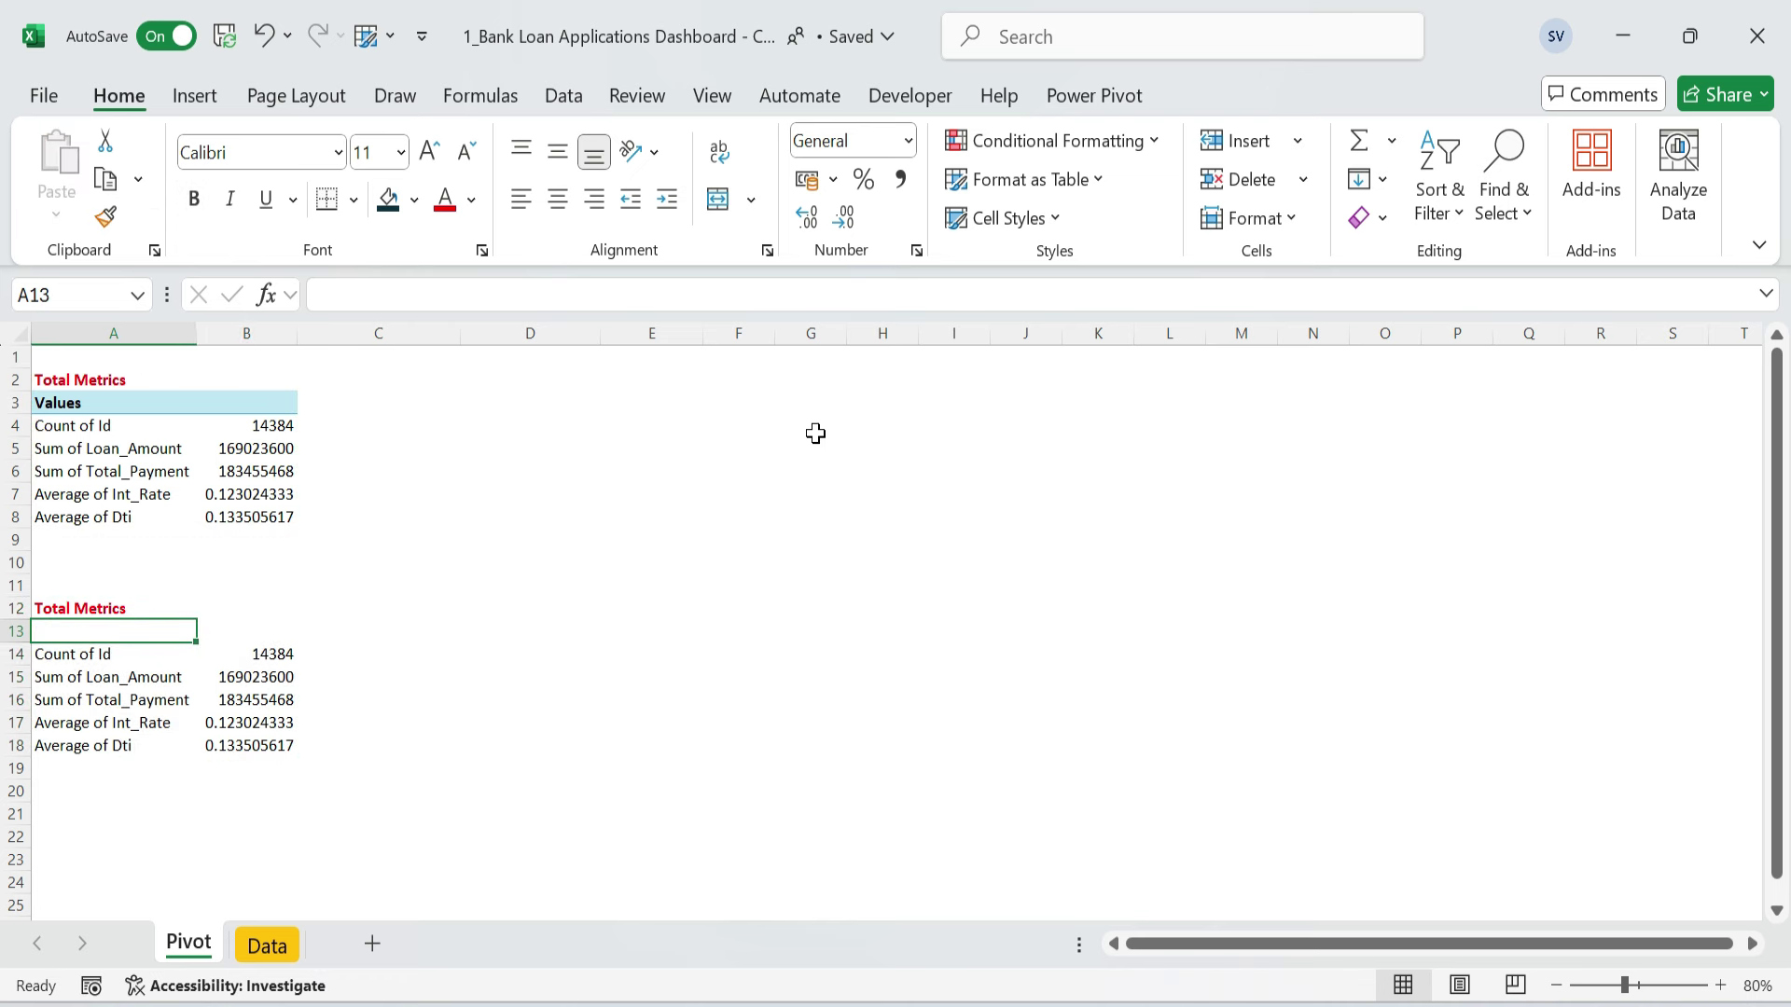
type("Metrics")
key("Tab")
type("Val")
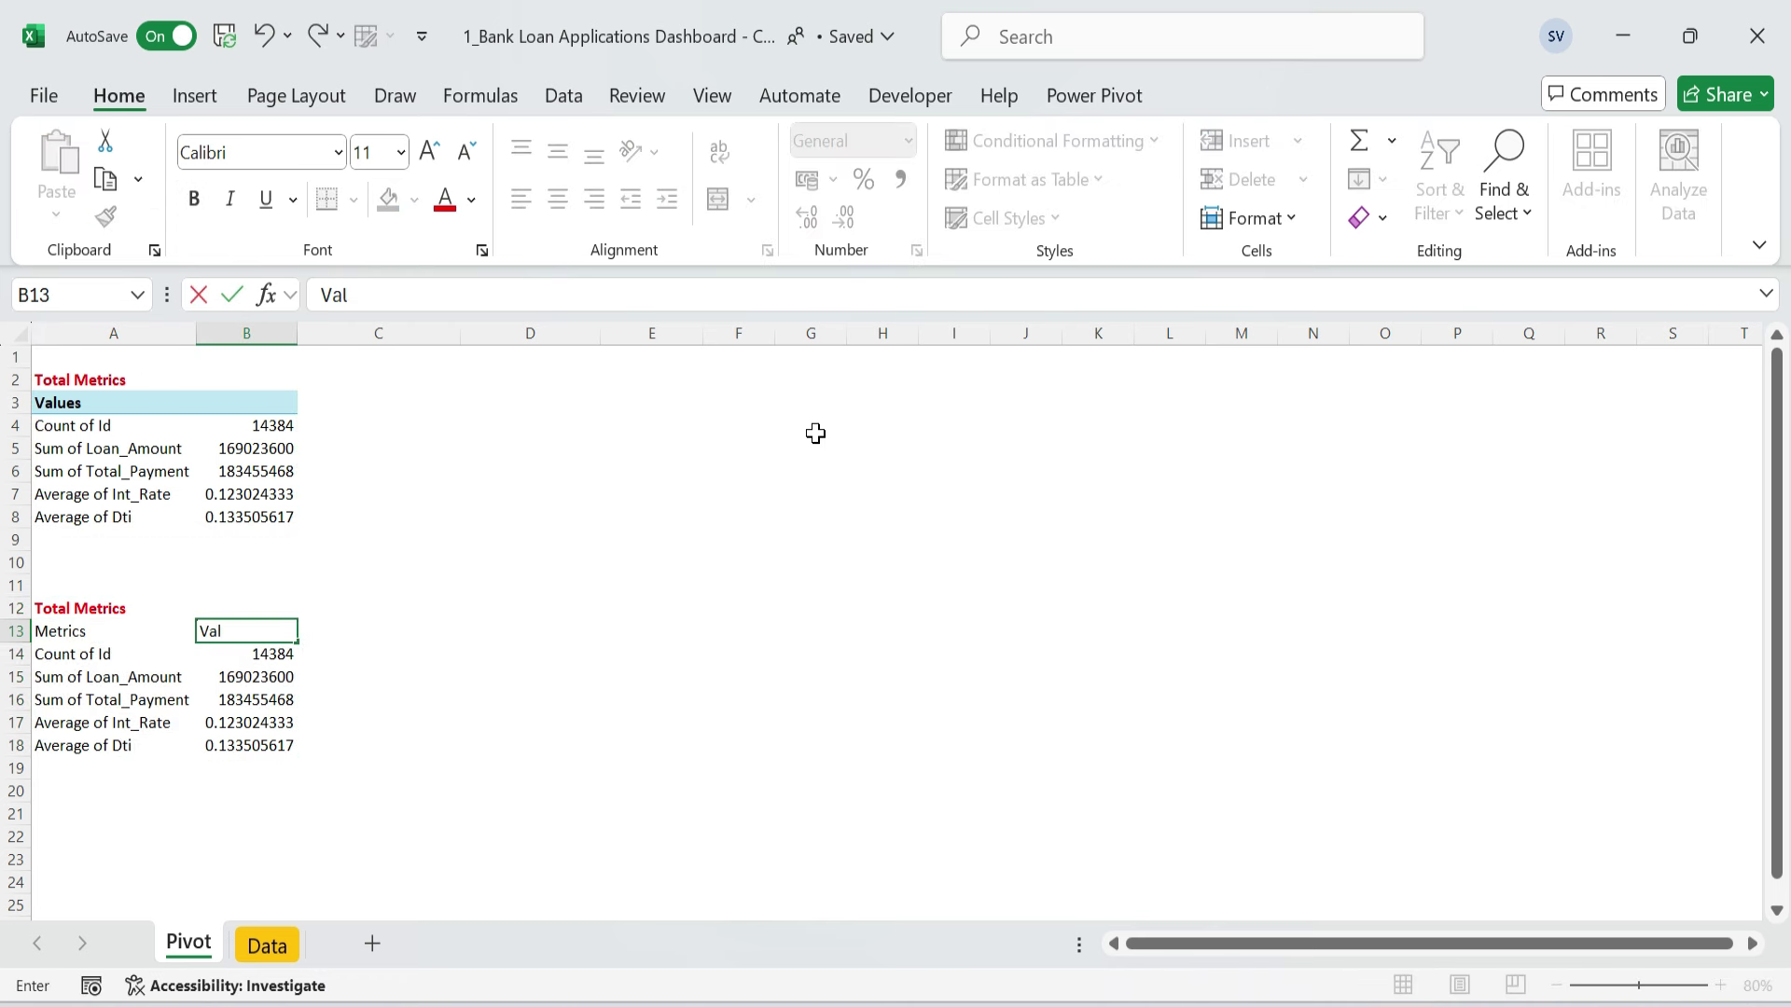
key("Down")
- Give the header cells A13:B13 of the Metrics table a light grey fill and bold text
key("Up")
key("Left")
key("shift+Right")
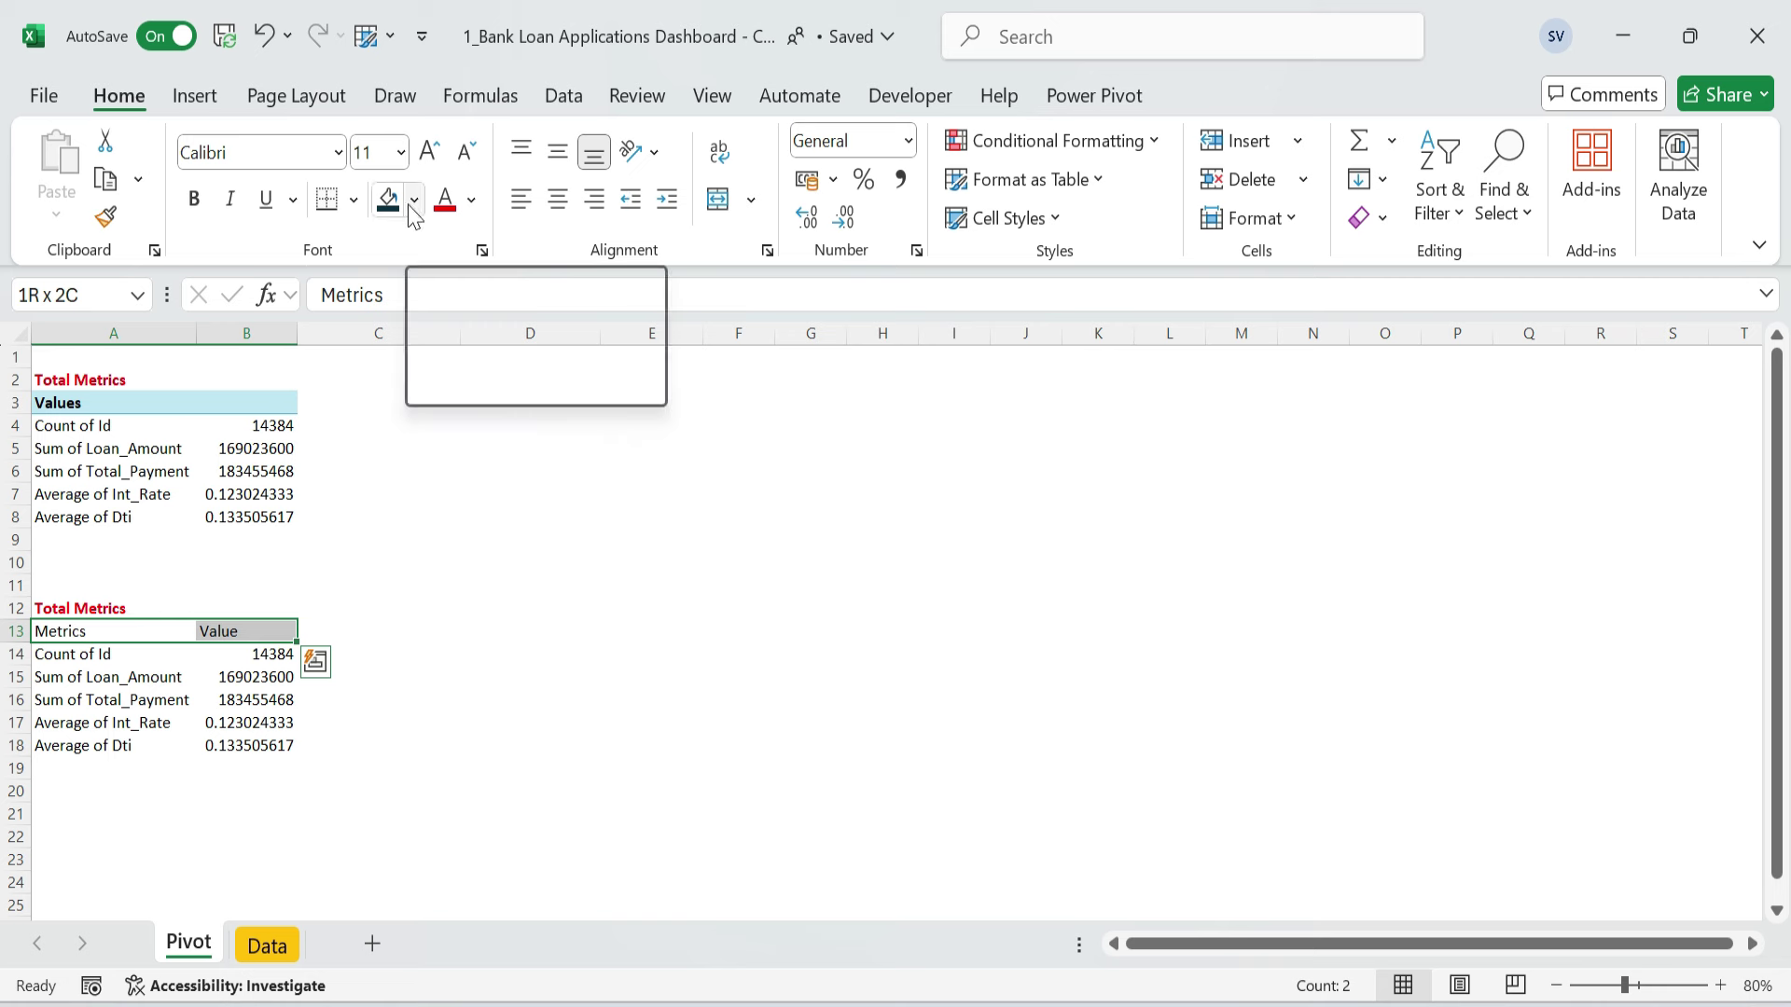
left_click_drag(80, 403, 252, 401)
key("ctrl+c")
key("Down")
key("Down")
key("Down")
key("Down")
key("Down")
key("Down")
key("Down")
key("Down")
key("Down")
key("Down")
key("shift+Right")
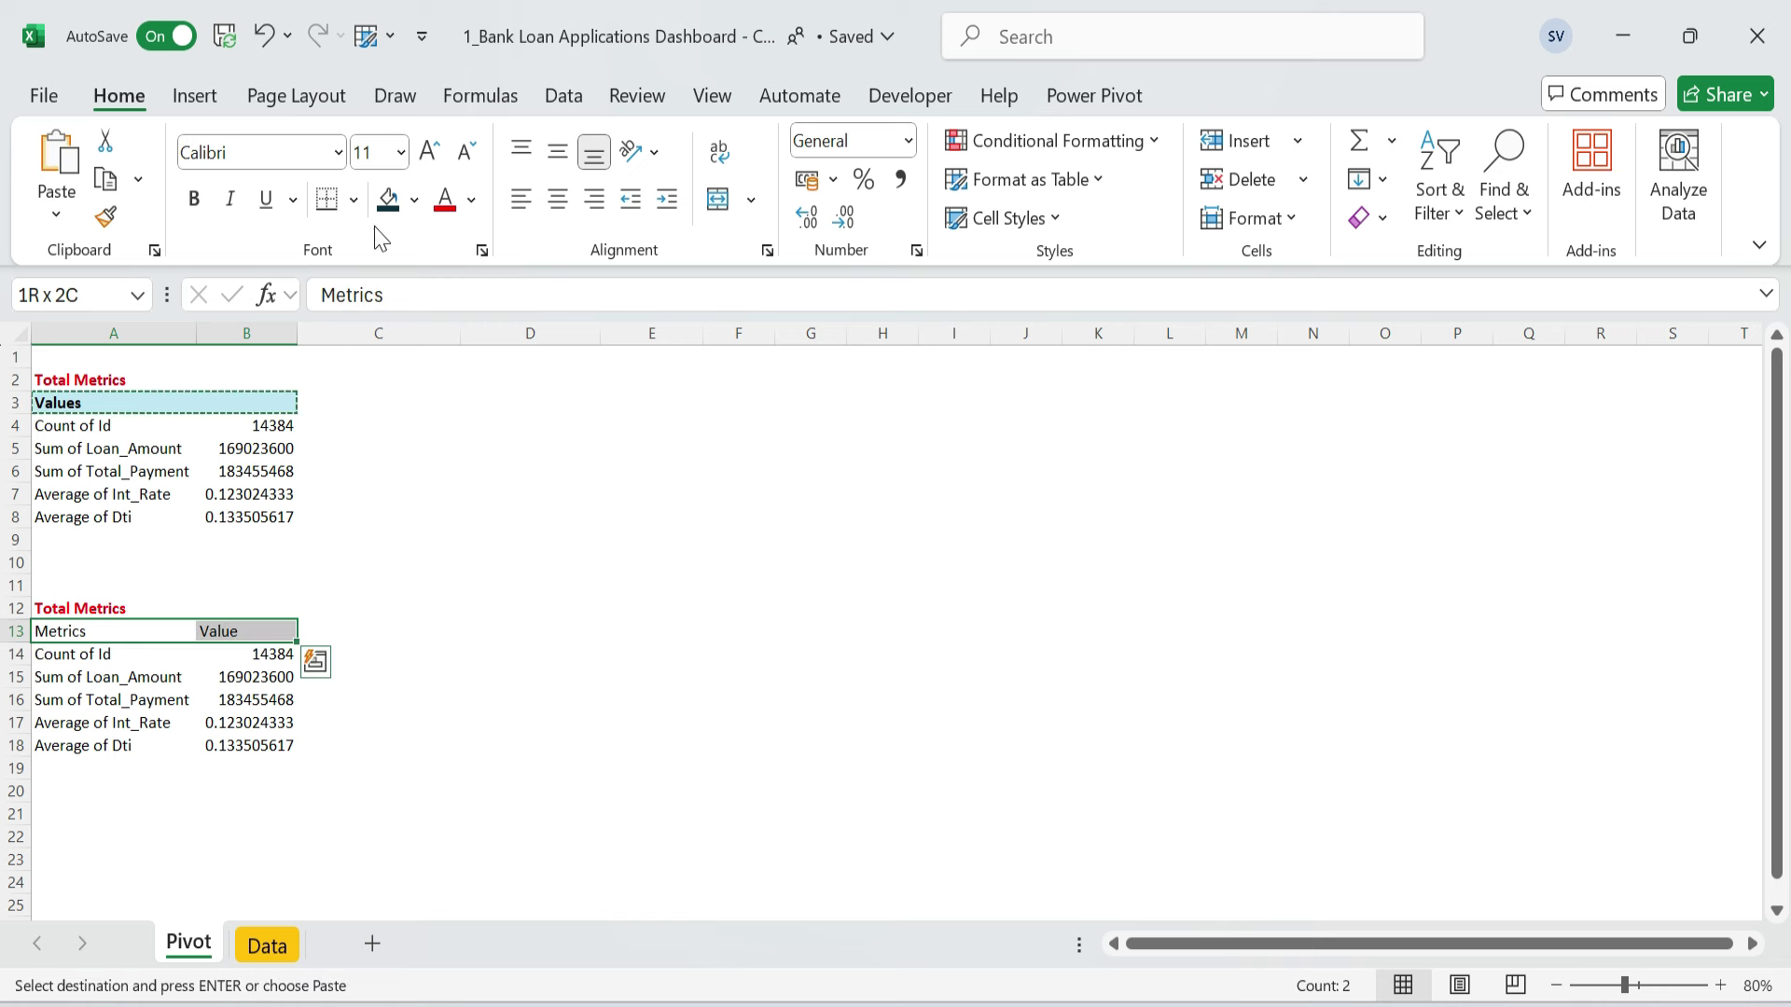
left_click(414, 199)
left_click(394, 434)
key("ctrl+b")
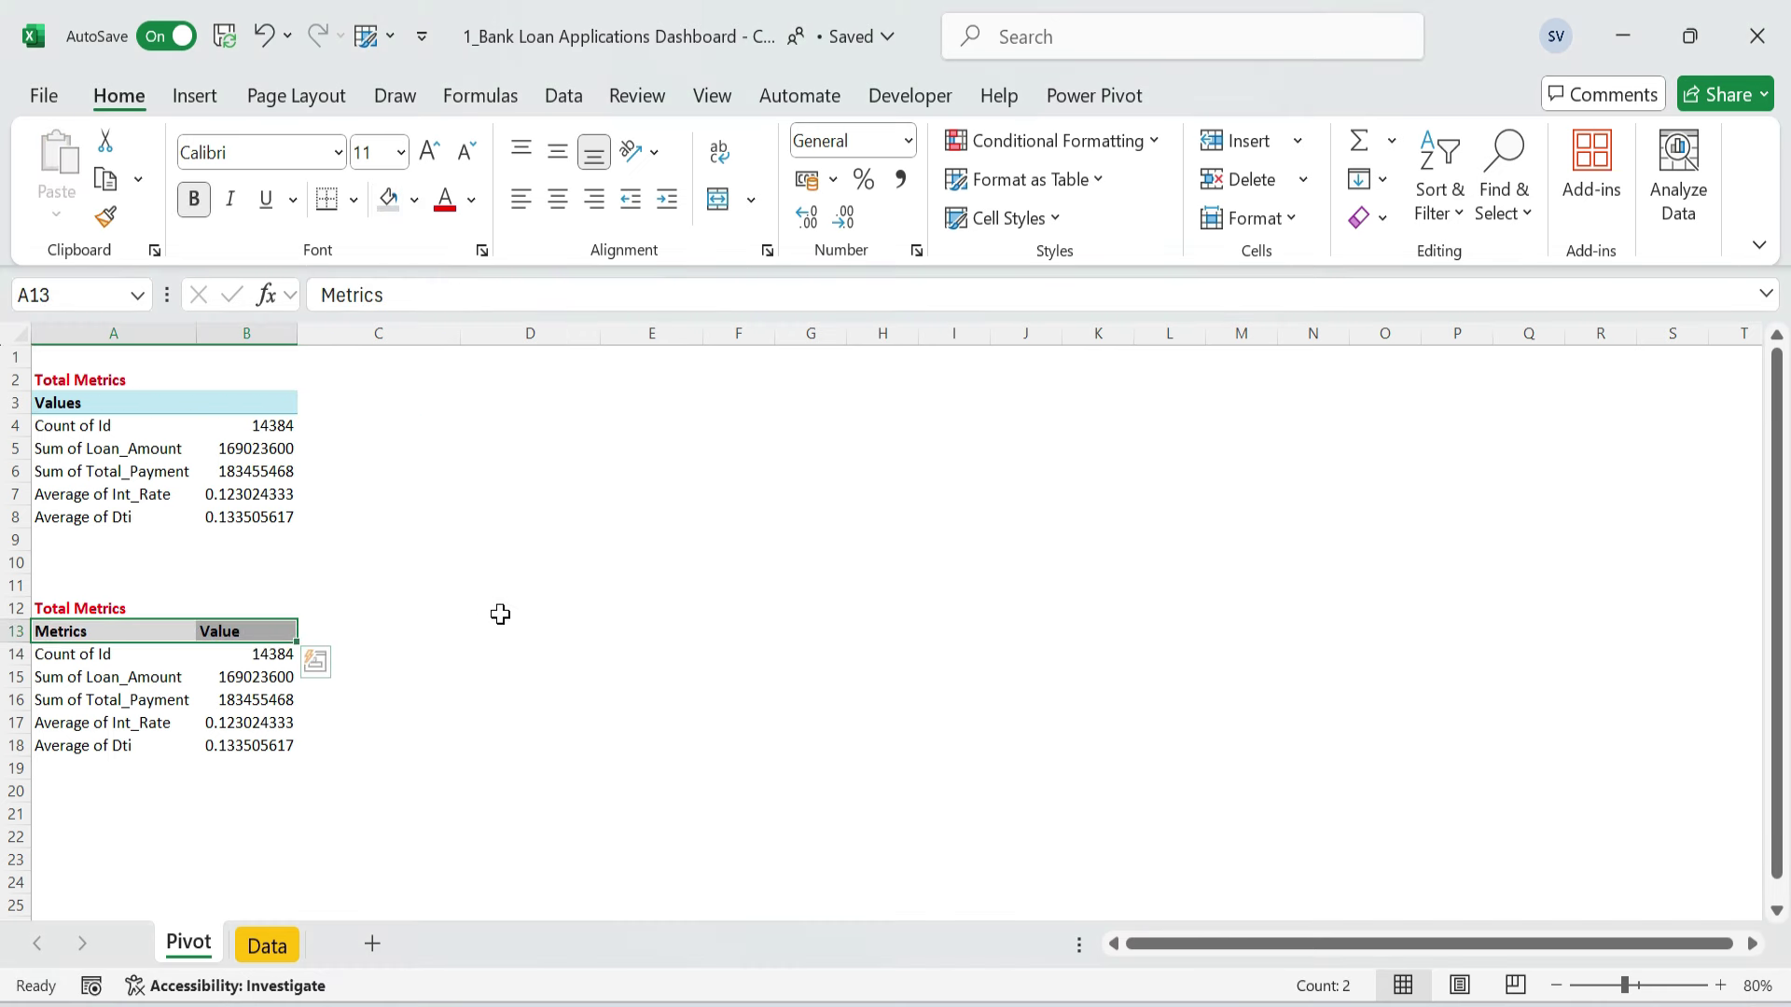
- Clear the duplicate Total Metrics title in A12 above the Metrics table
key("Up")
key("Delete")
key("Down")
key("shift+Right")
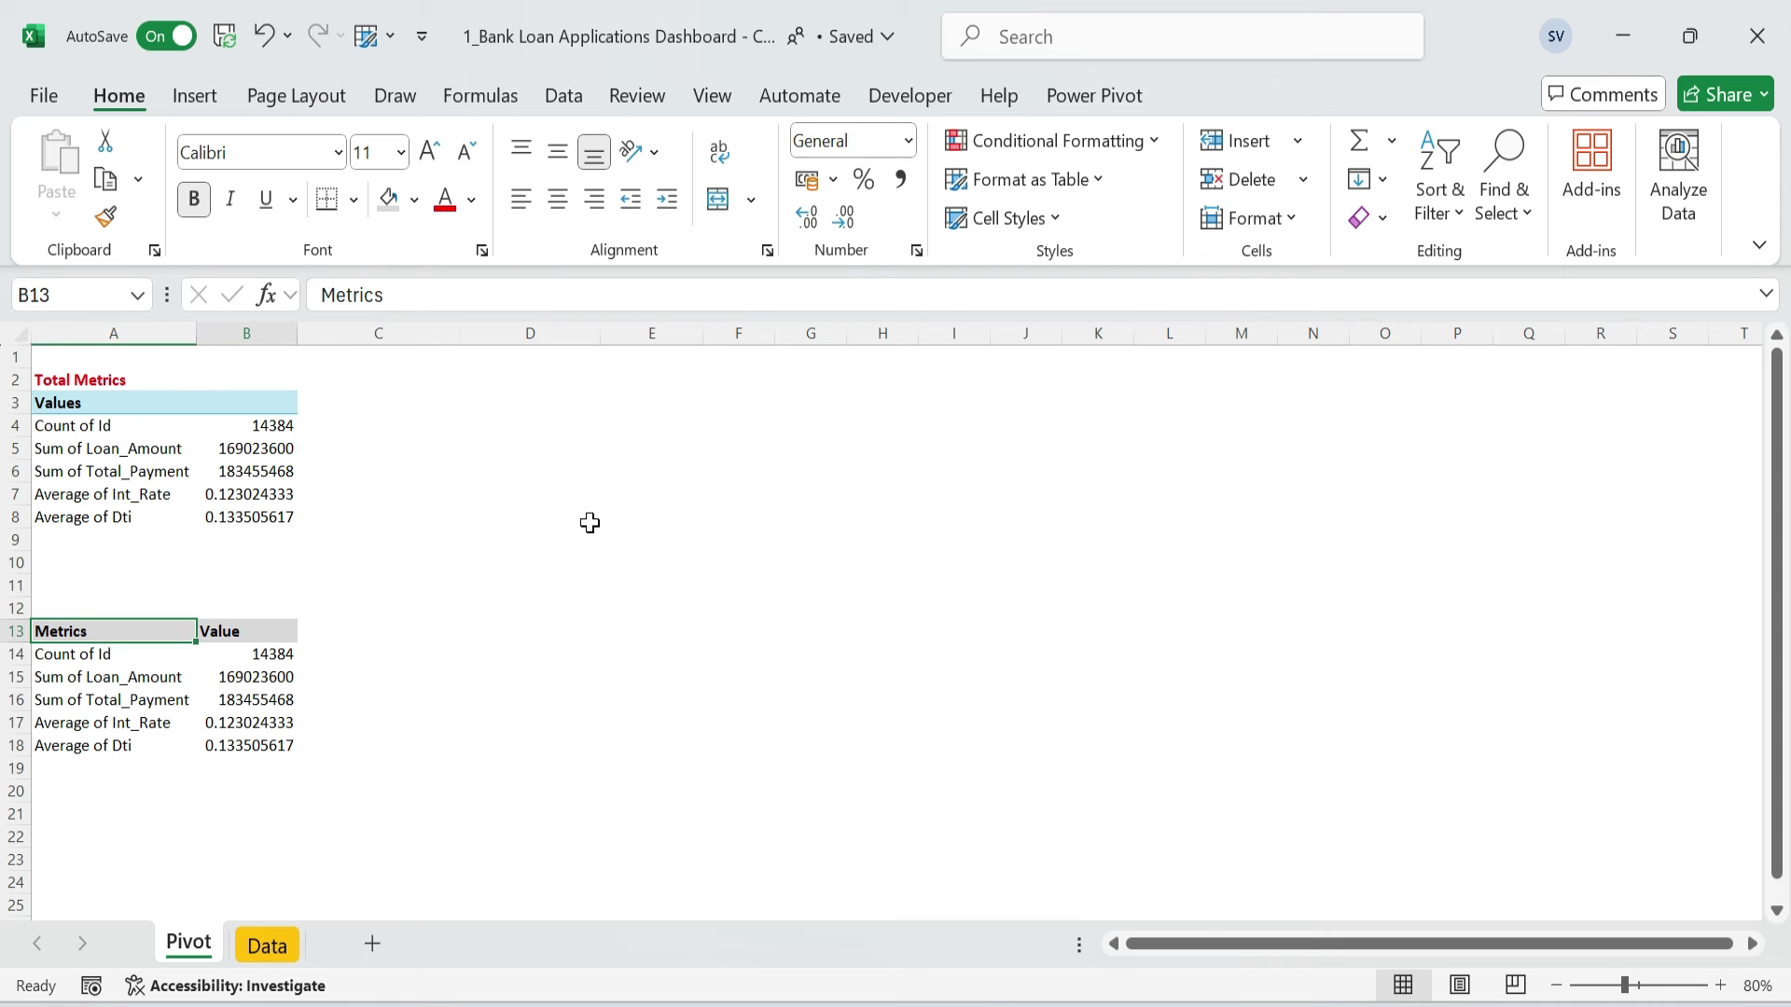
- Apply the custom number format 0.0,"k" to the Count of Id value in B14
key("Down")
key("Right")
key("ctrl+1")
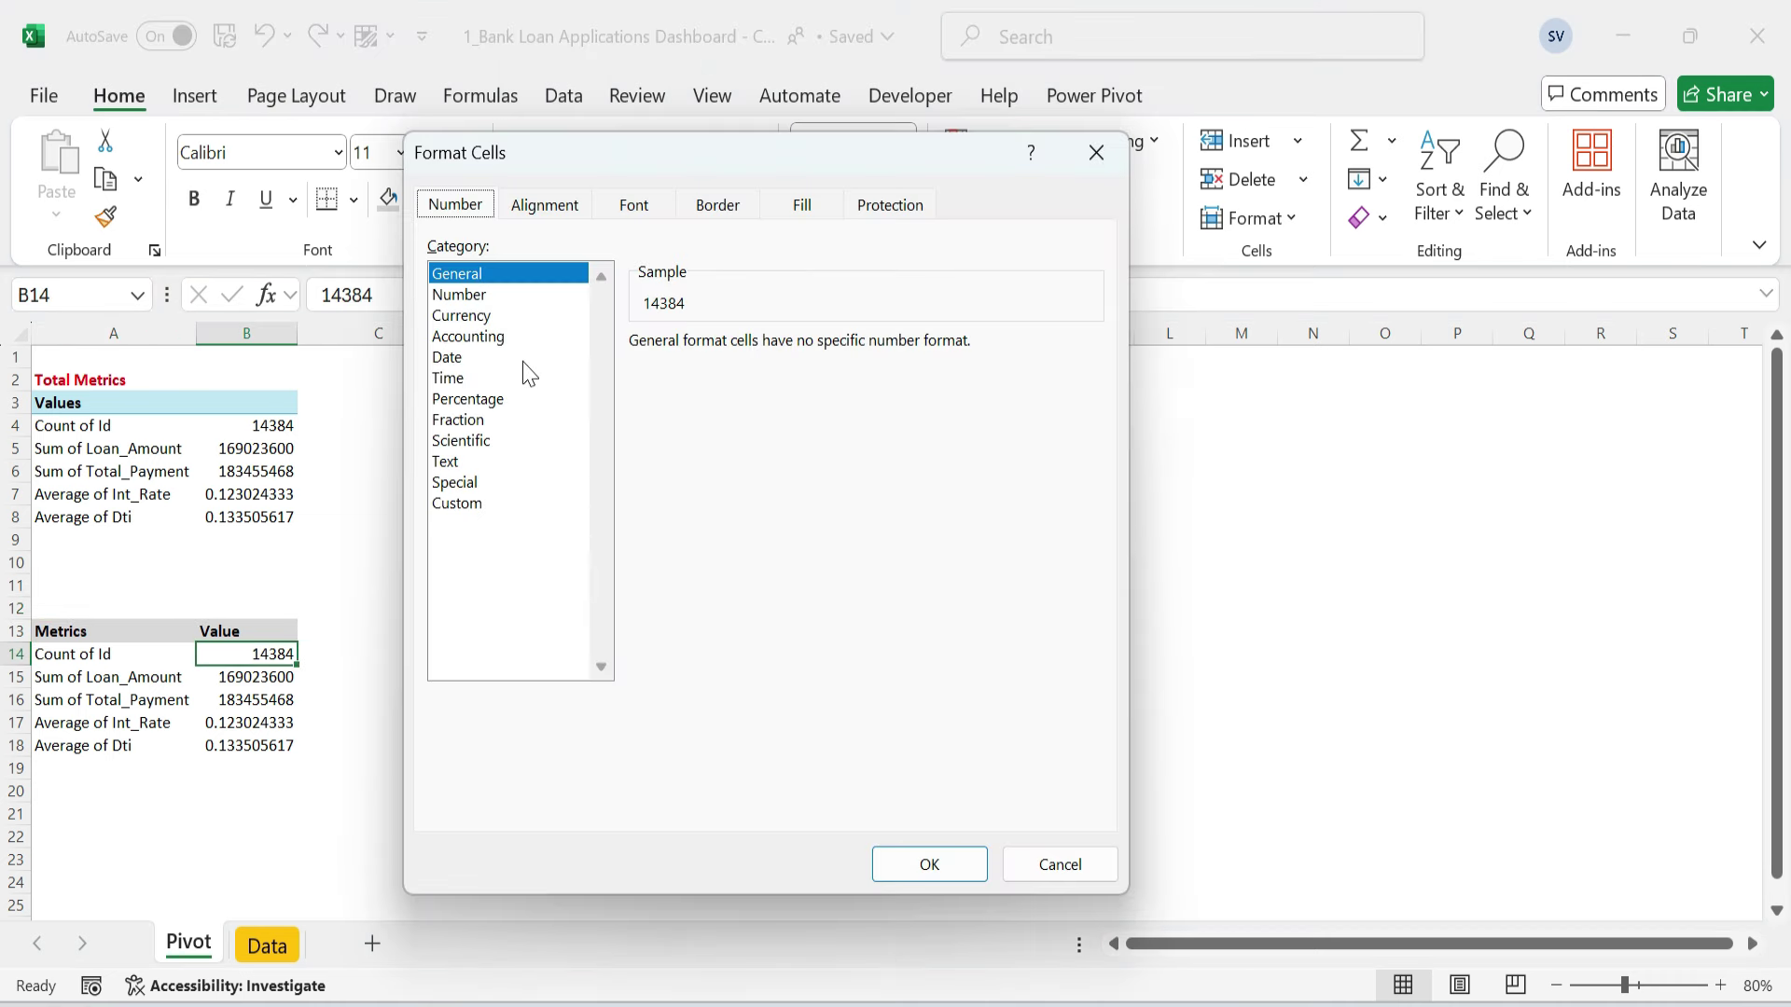
left_click(471, 503)
type("00")
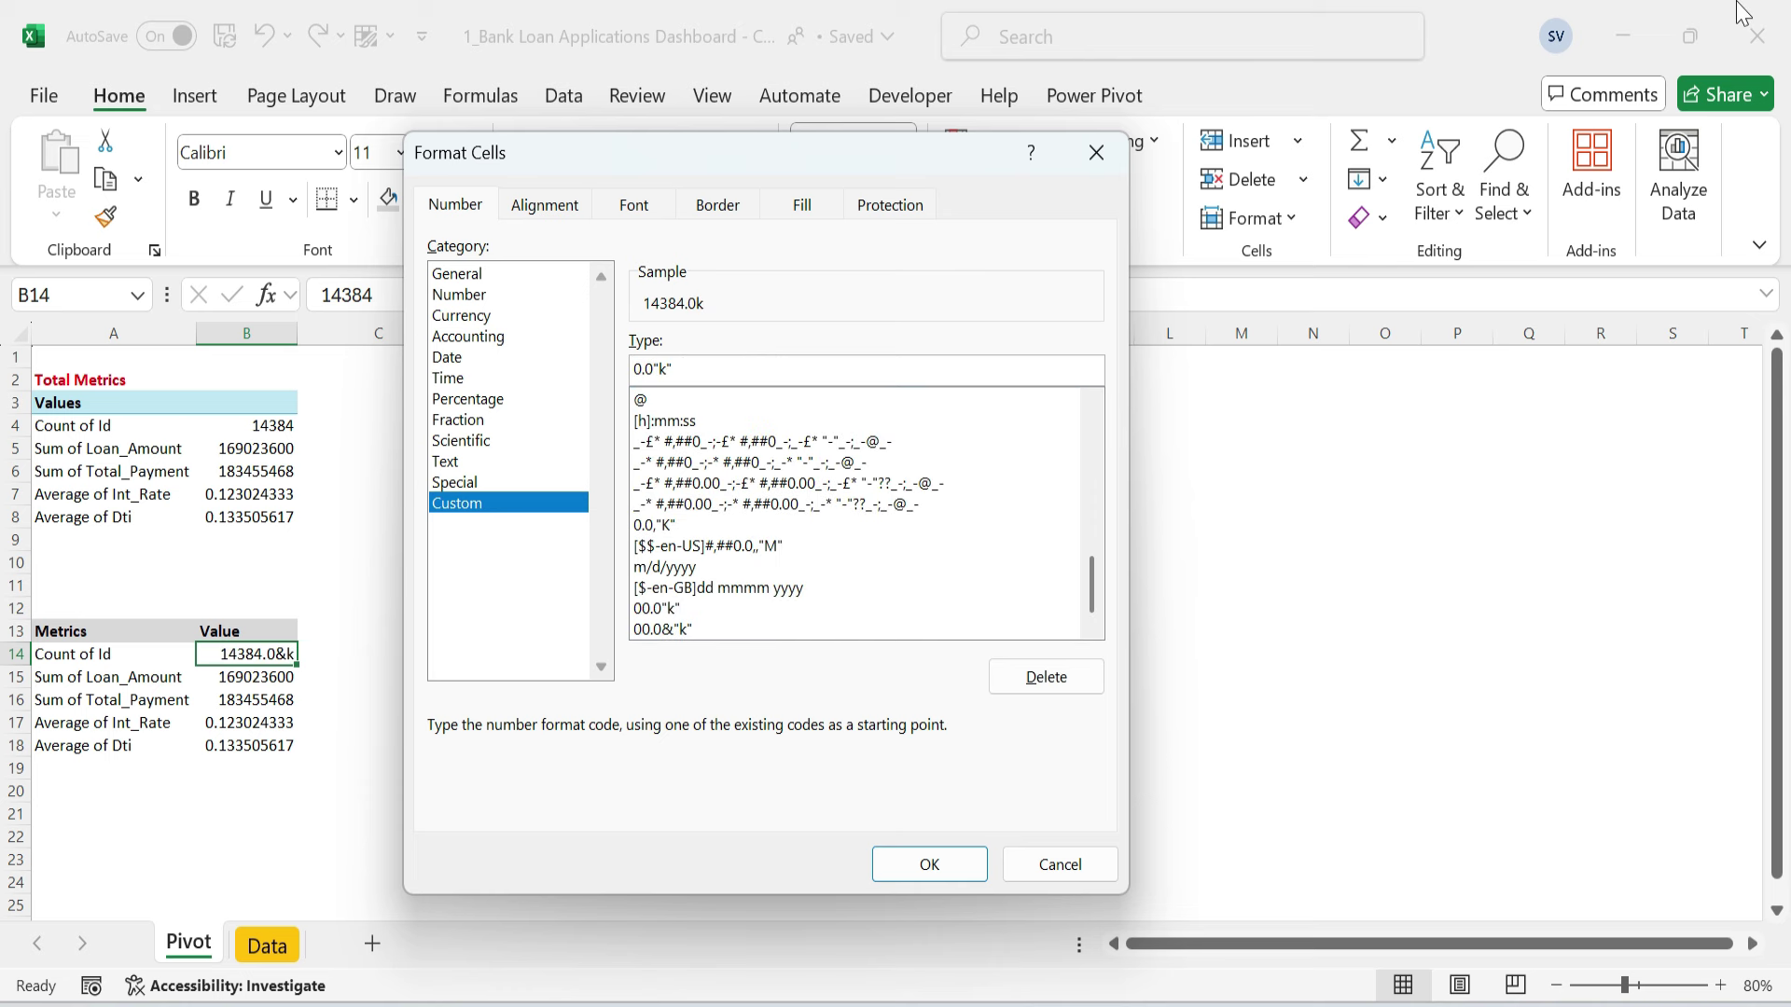
key("Return")
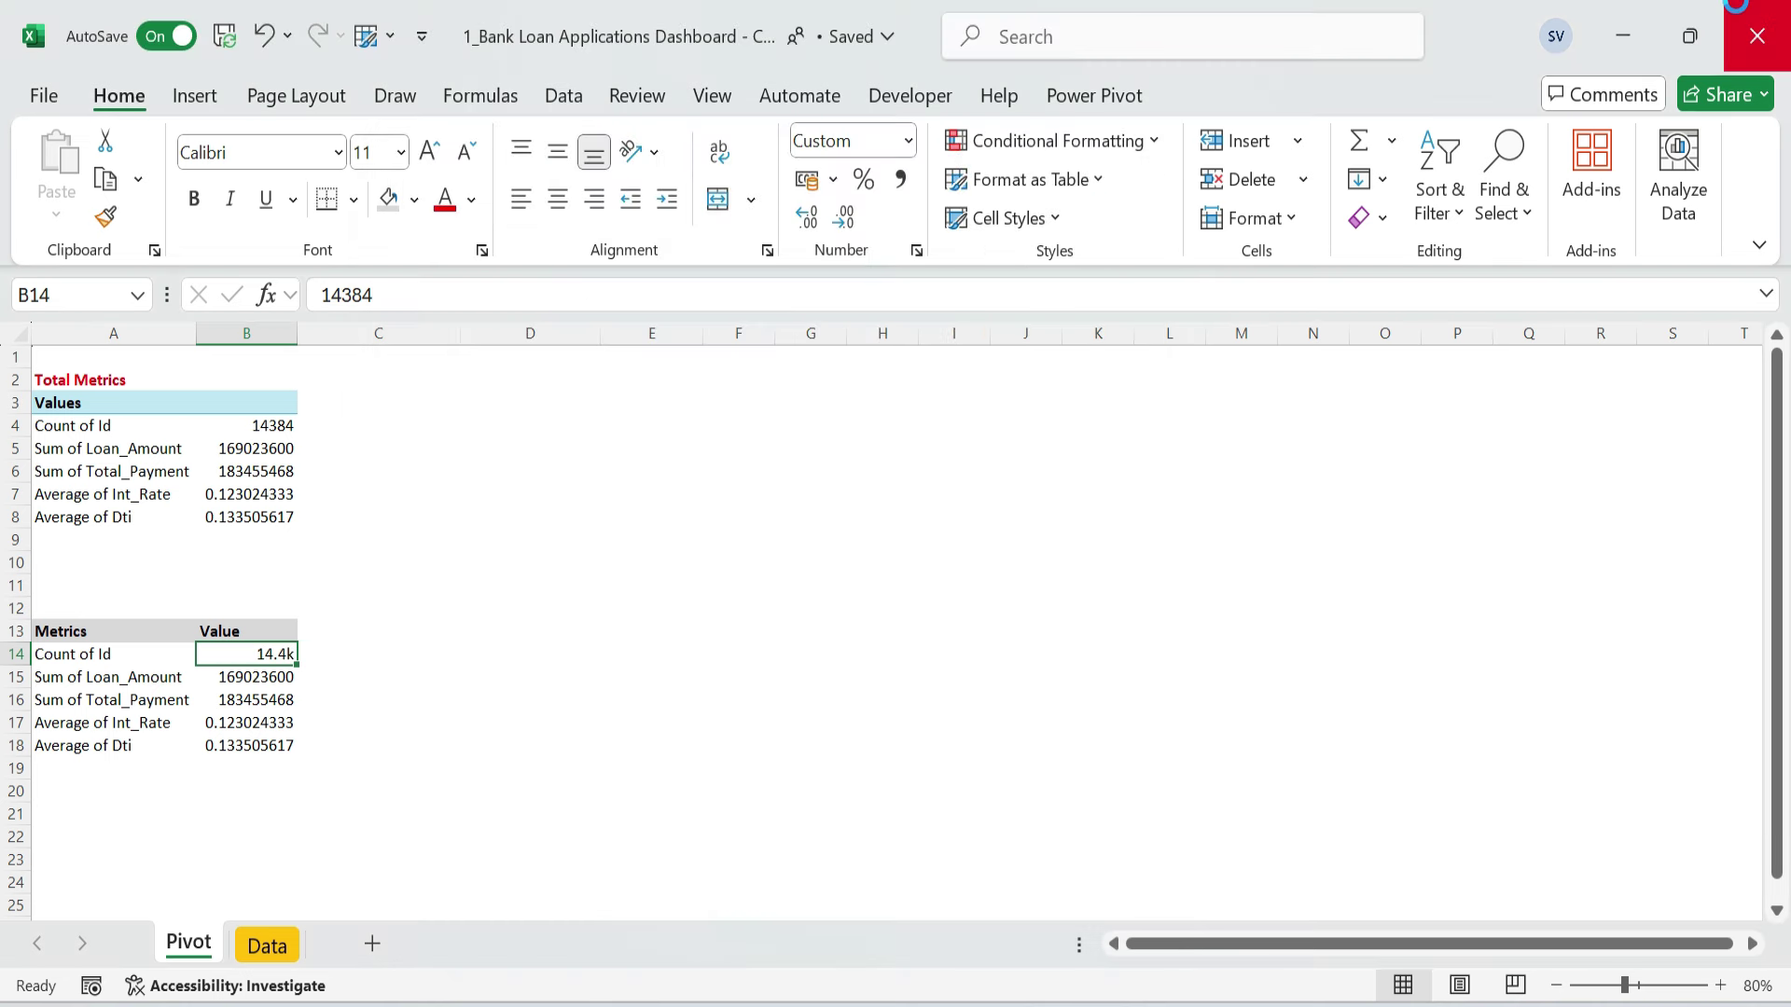
- Apply the US dollar accounting format to the loan amount and total payment values in B15:B16
key("Down")
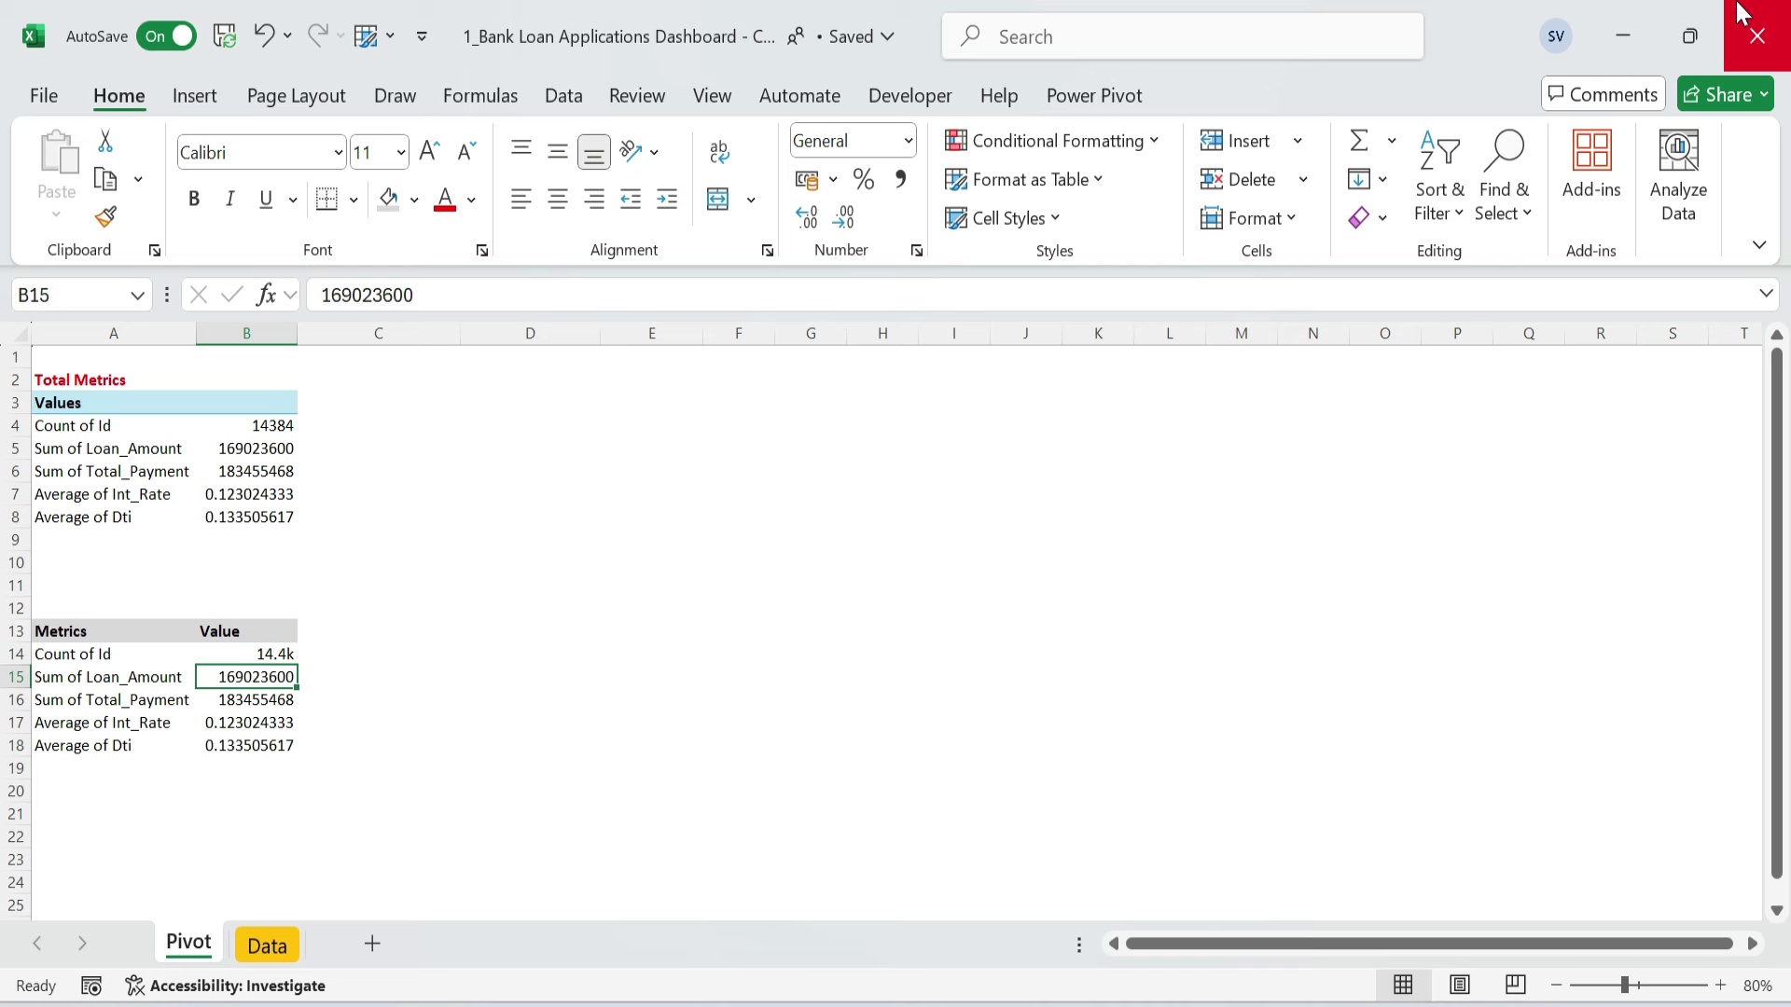
key("shift+Down")
left_click(833, 179)
left_click(895, 308)
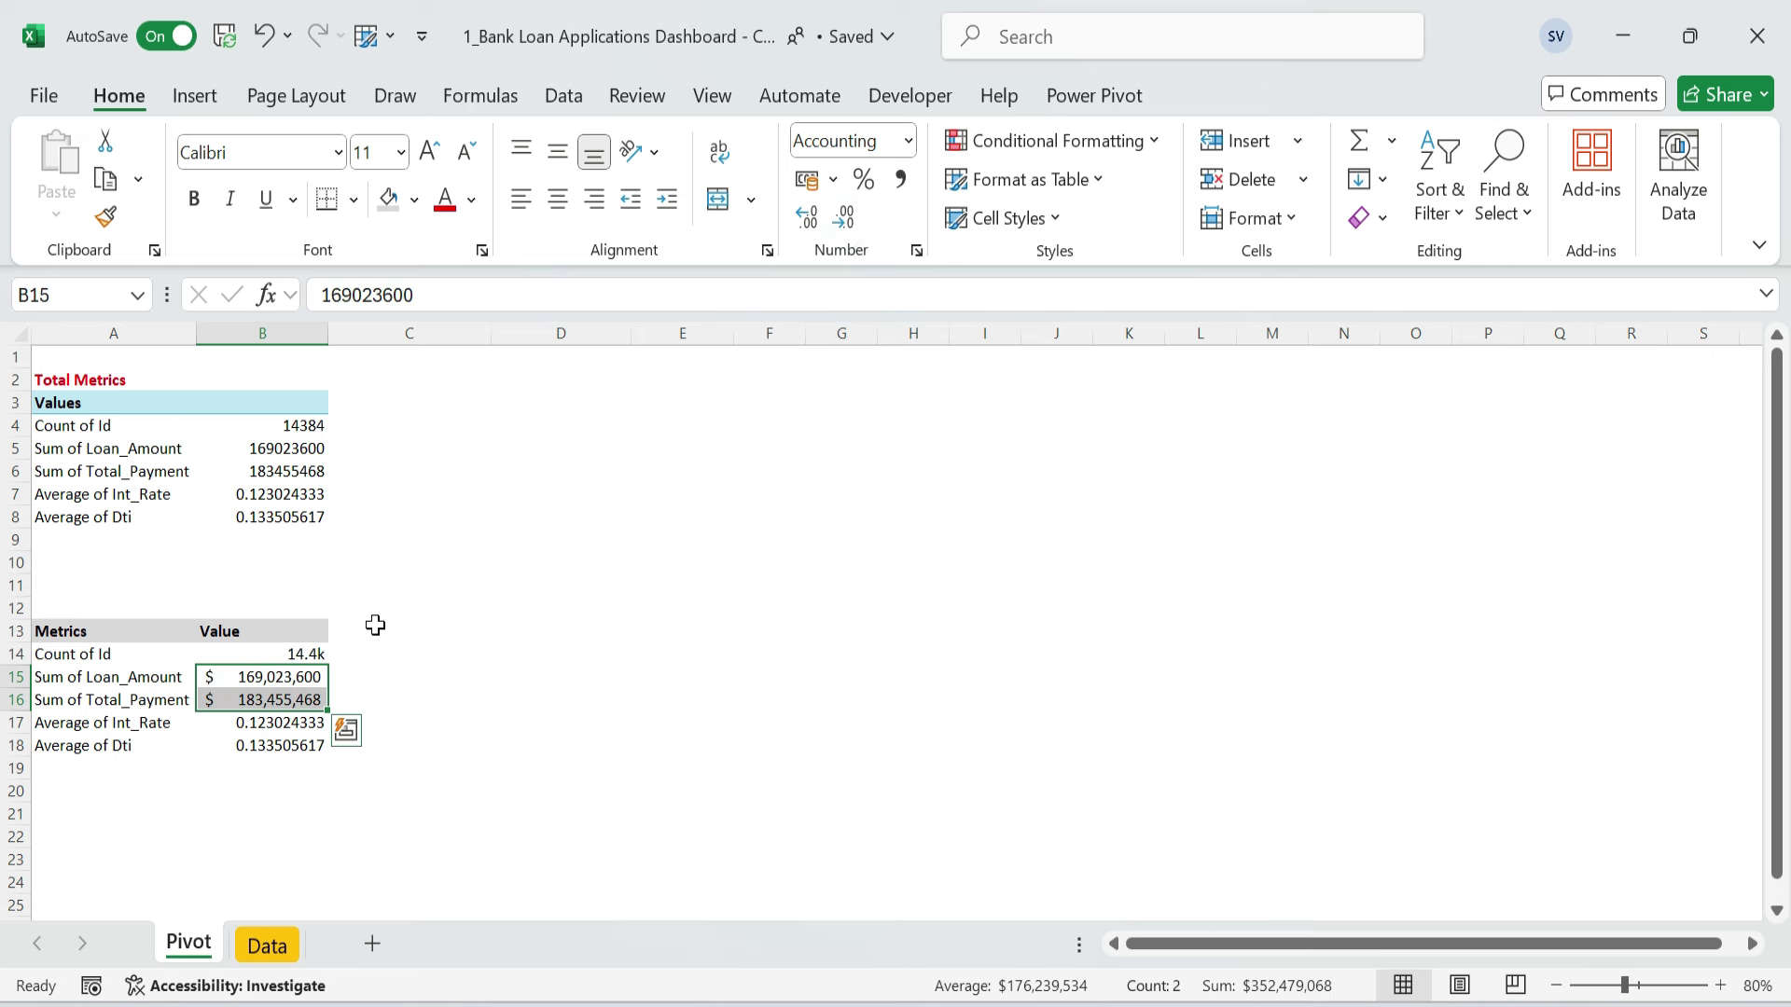
- Set a custom number format of [$$-en-US]#,##0.0,,"M" for B15:B16 to show the amounts in millions
key("ctrl+1")
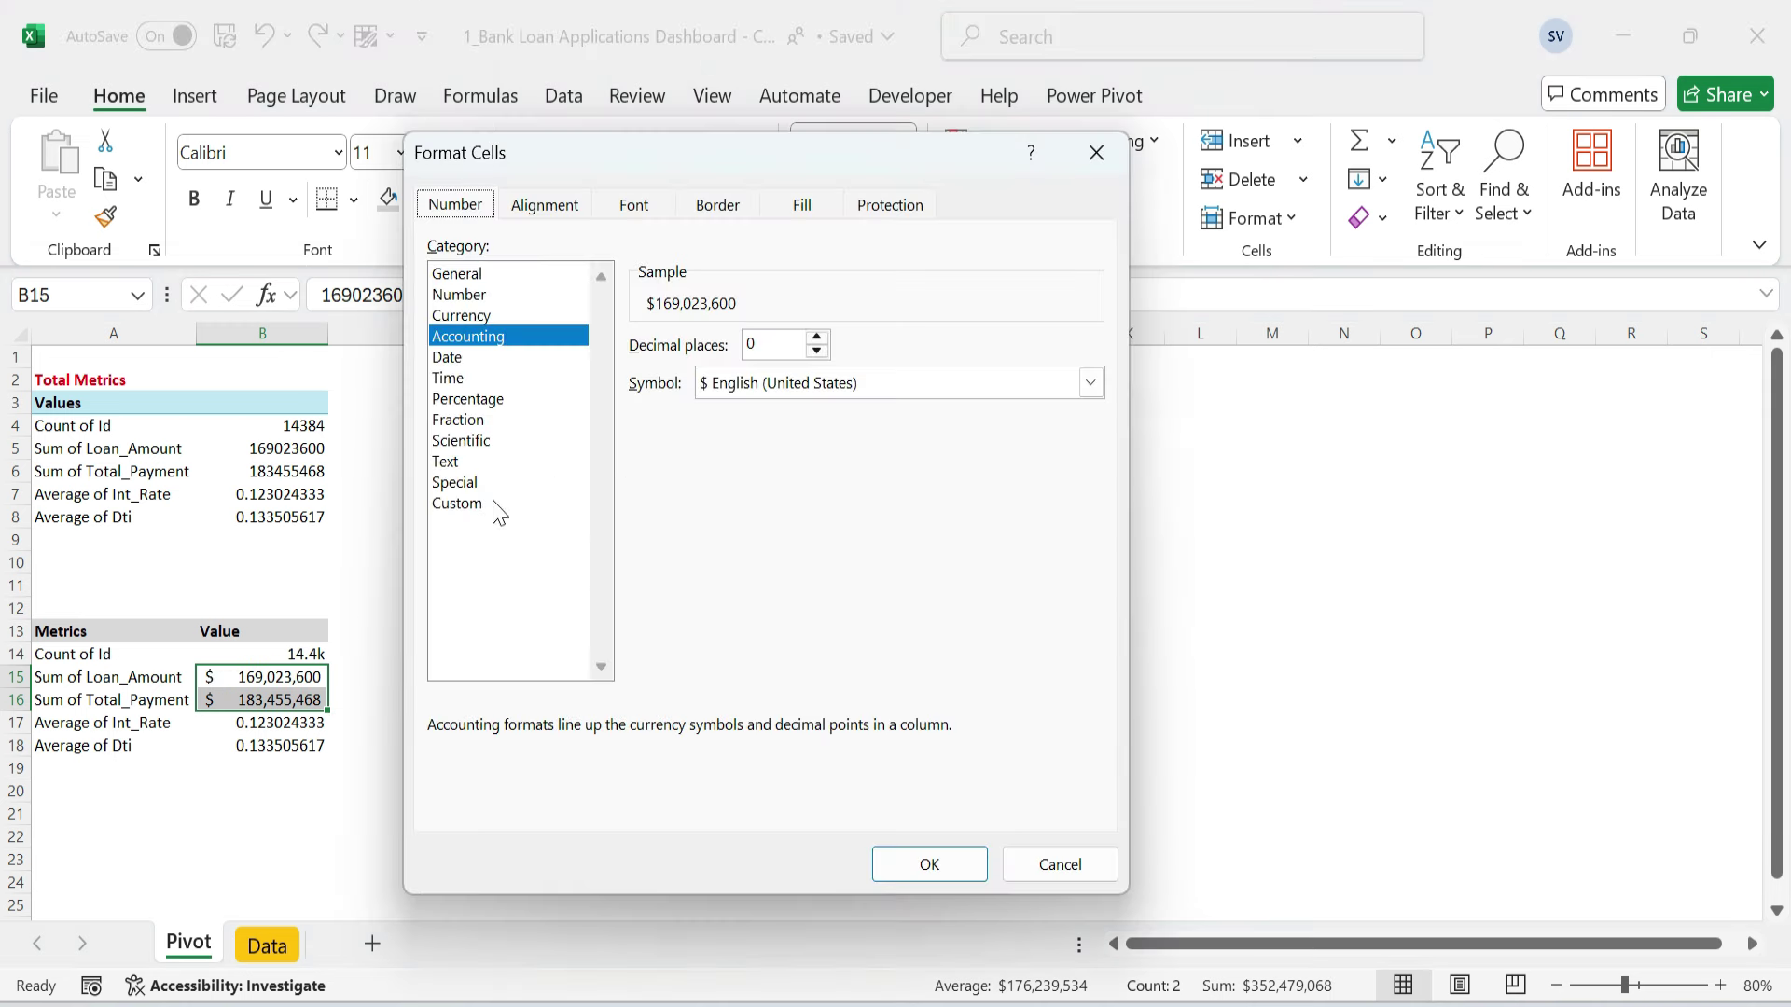
left_click(500, 503)
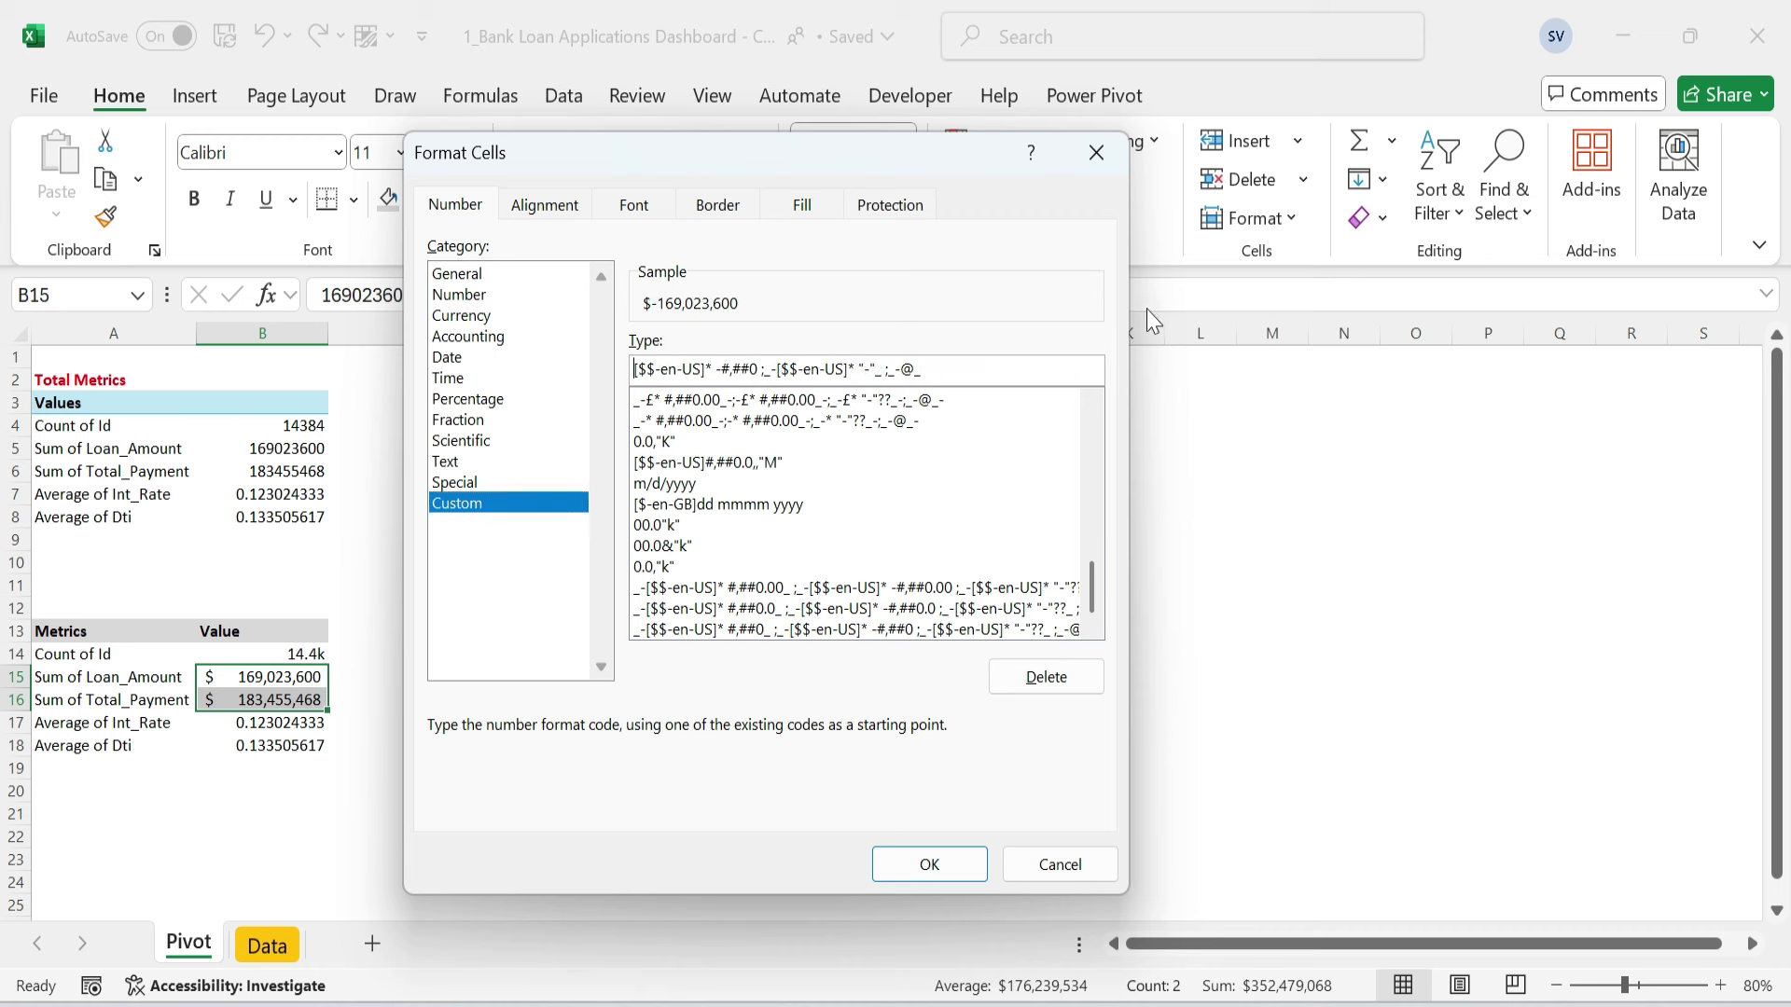
key("Delete")
key("Delete")
key("Delete")
key("shift+End")
key("Delete")
type(".0,")
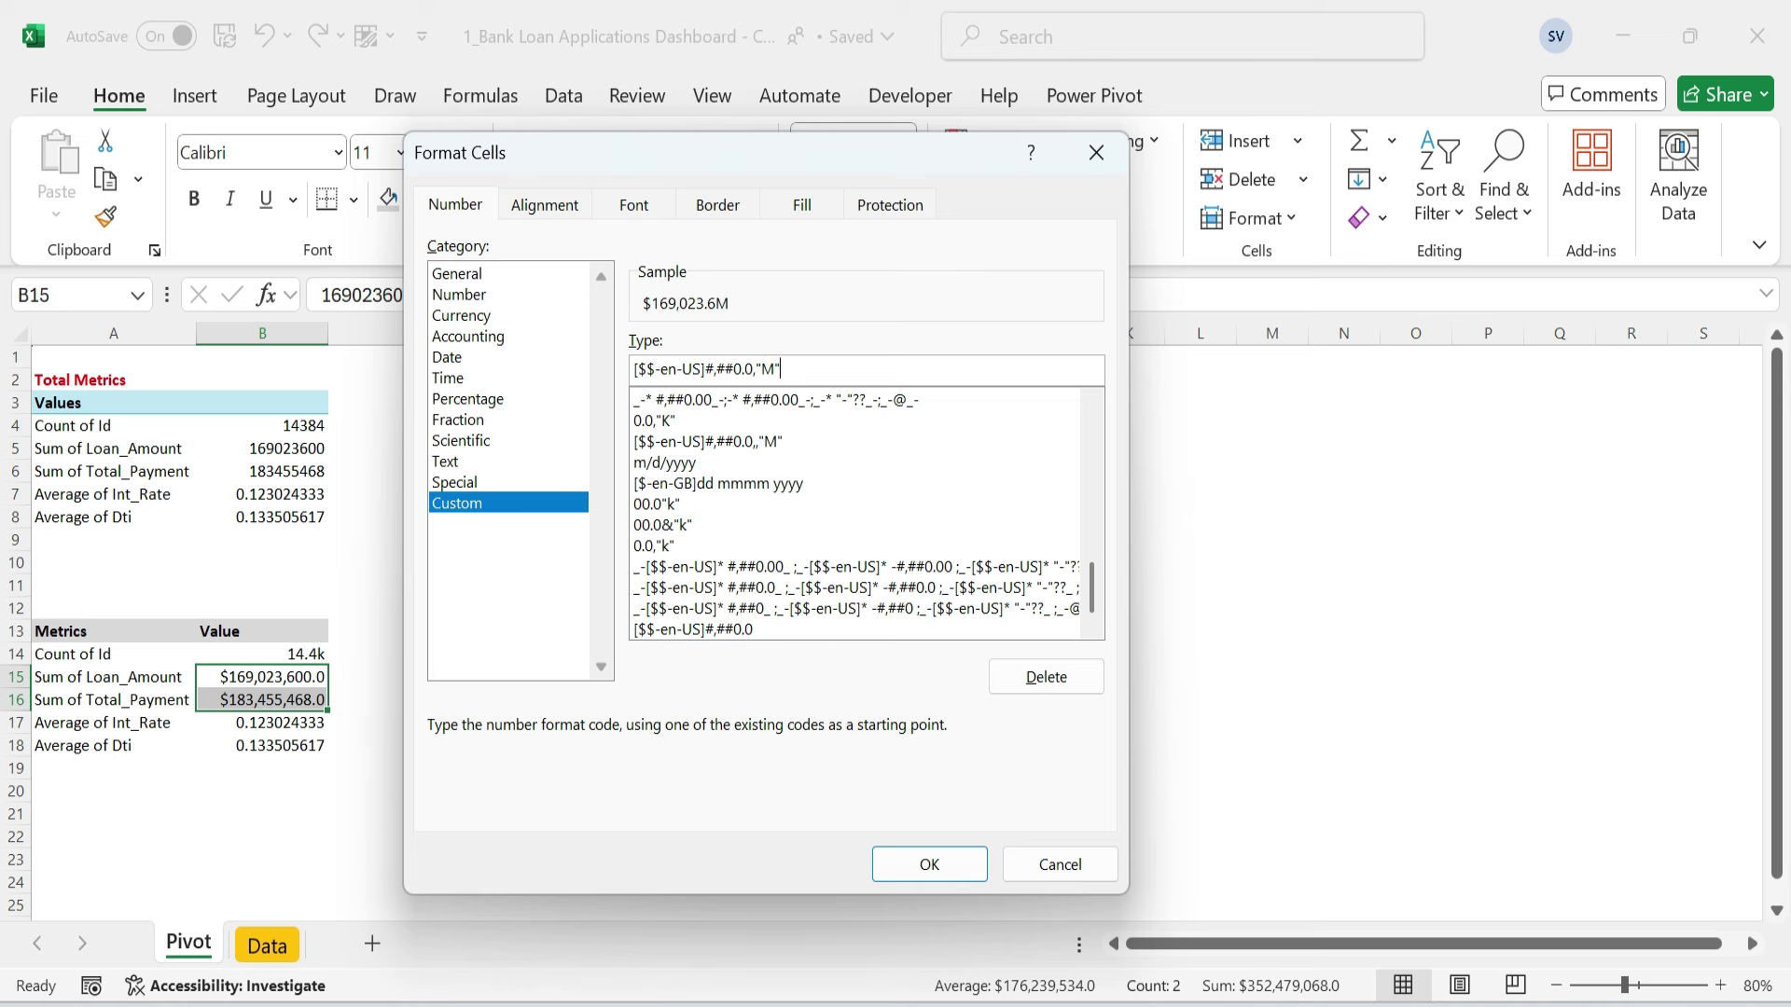
type(",")
key("Return")
left_click(591, 631)
left_click(300, 680)
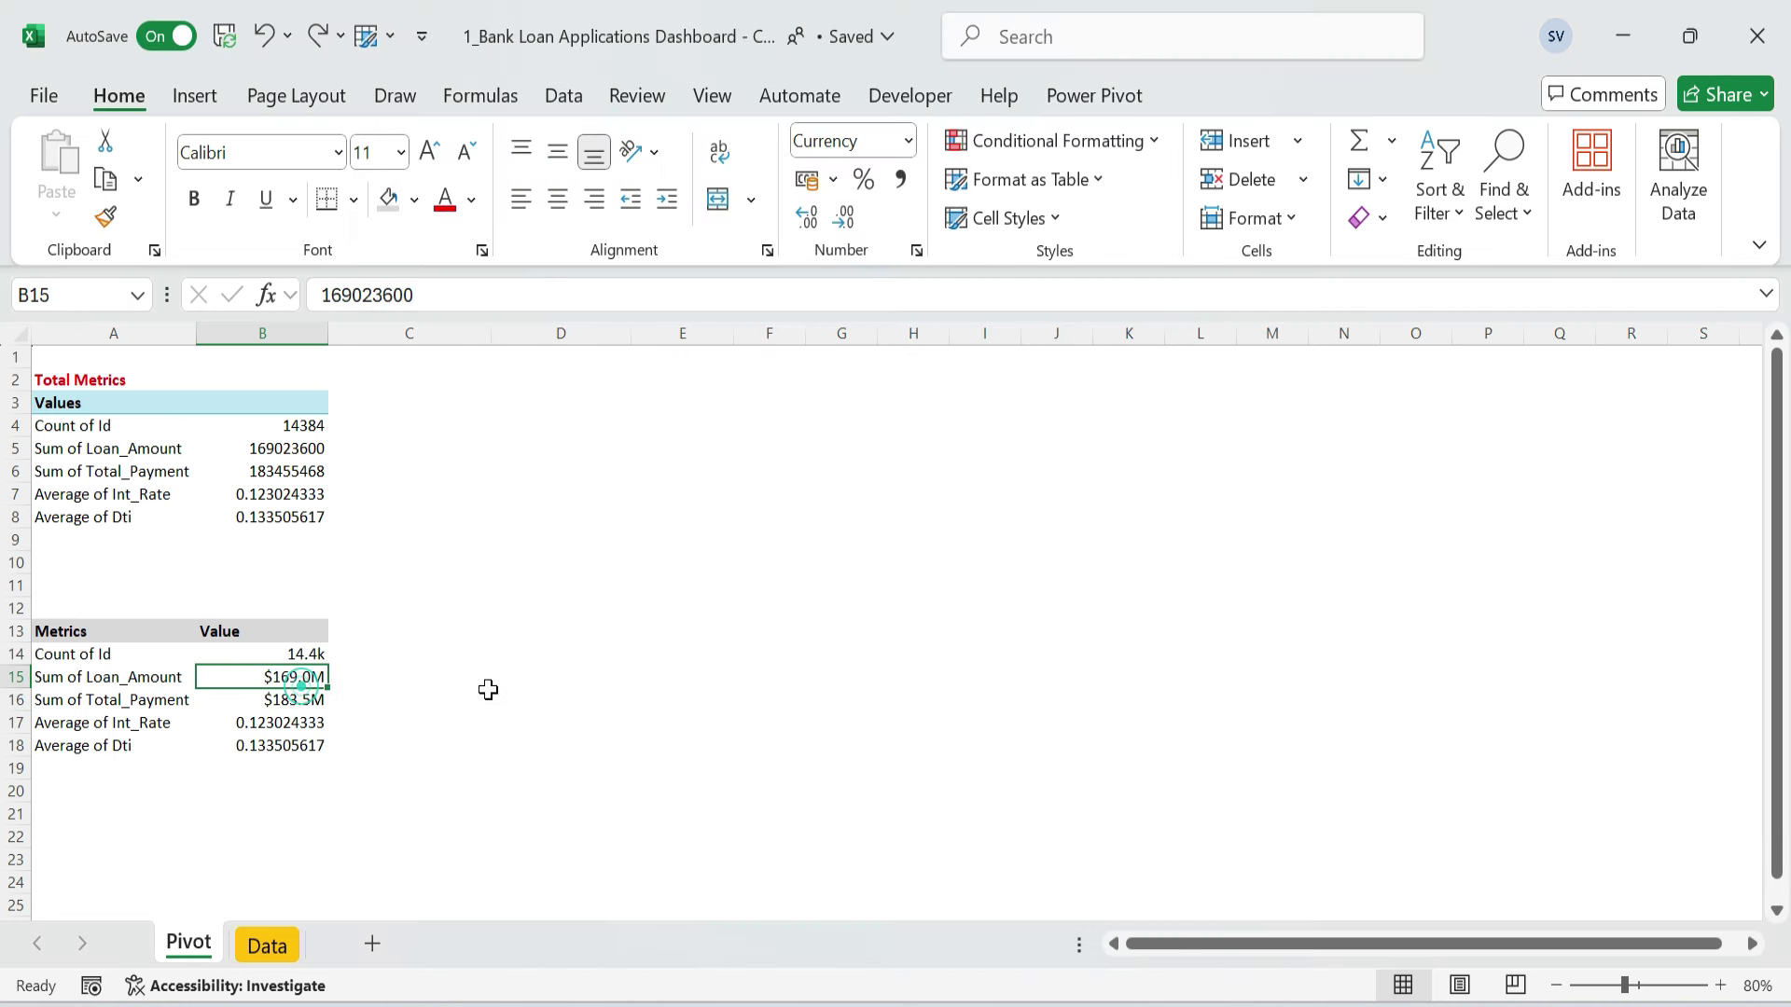
- Format the interest rate and Dti averages in B17:B18 as percentages with two decimals
left_click(275, 728)
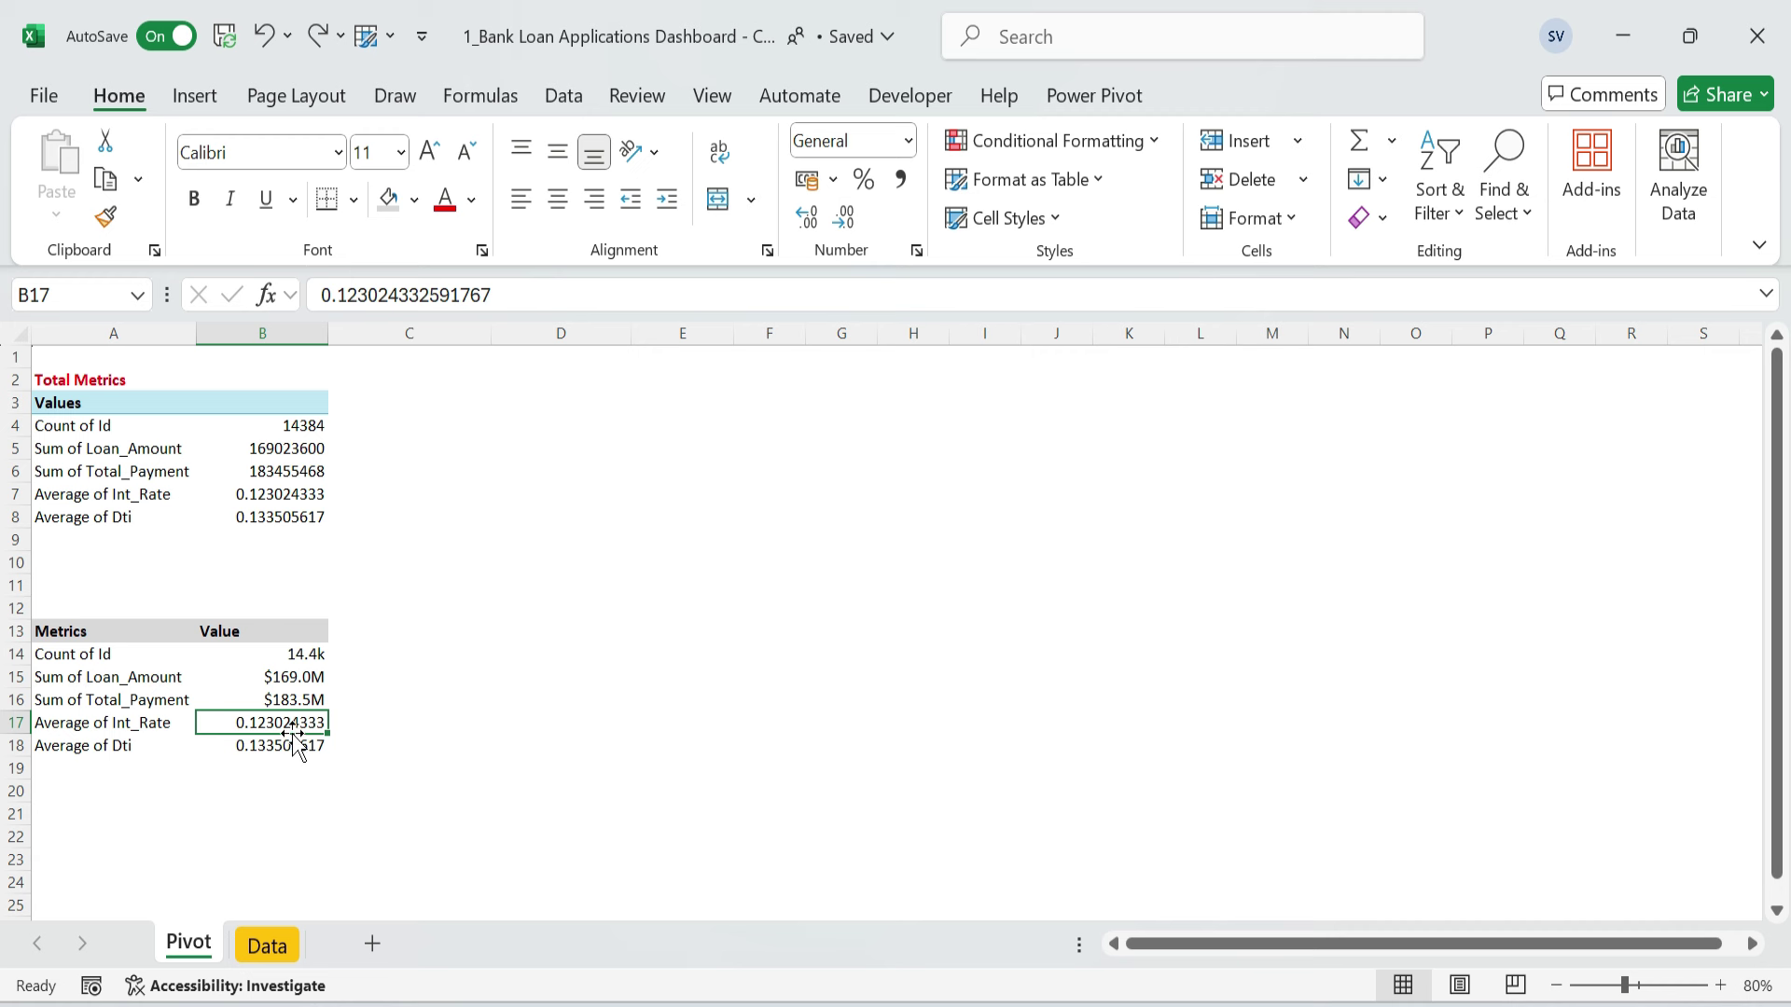
left_click_drag(292, 735, 291, 746)
left_click(864, 180)
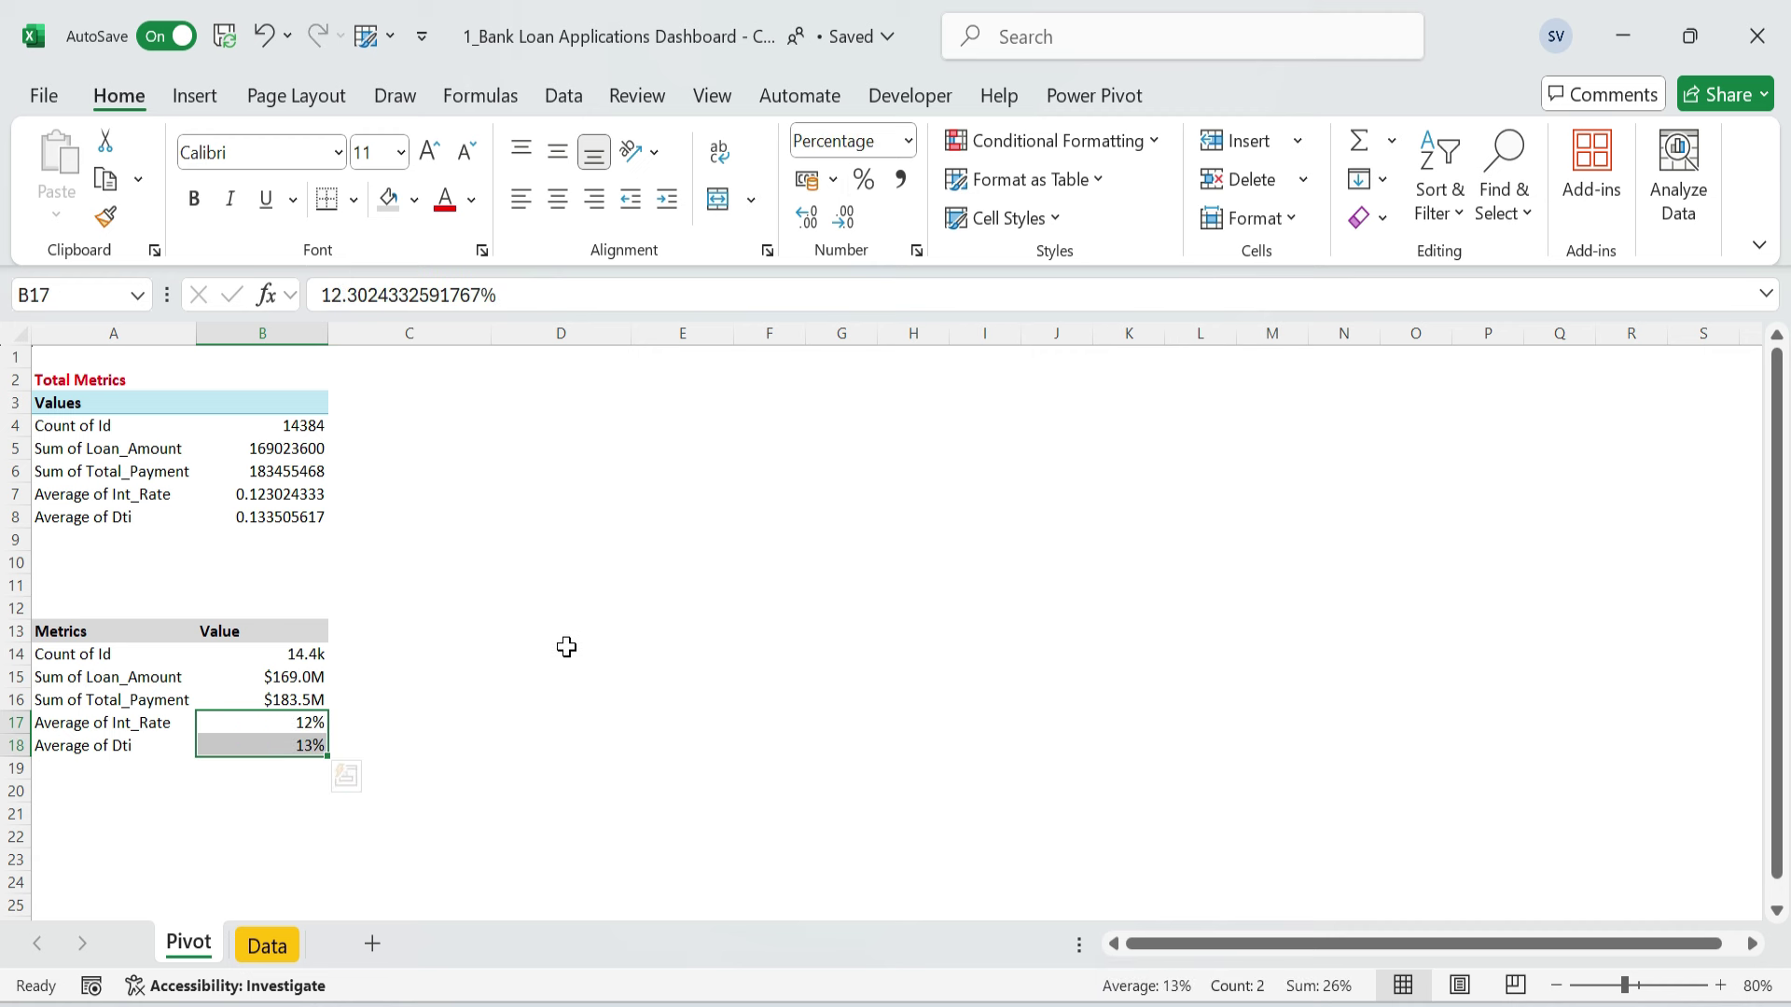
left_click(807, 219)
left_click(808, 218)
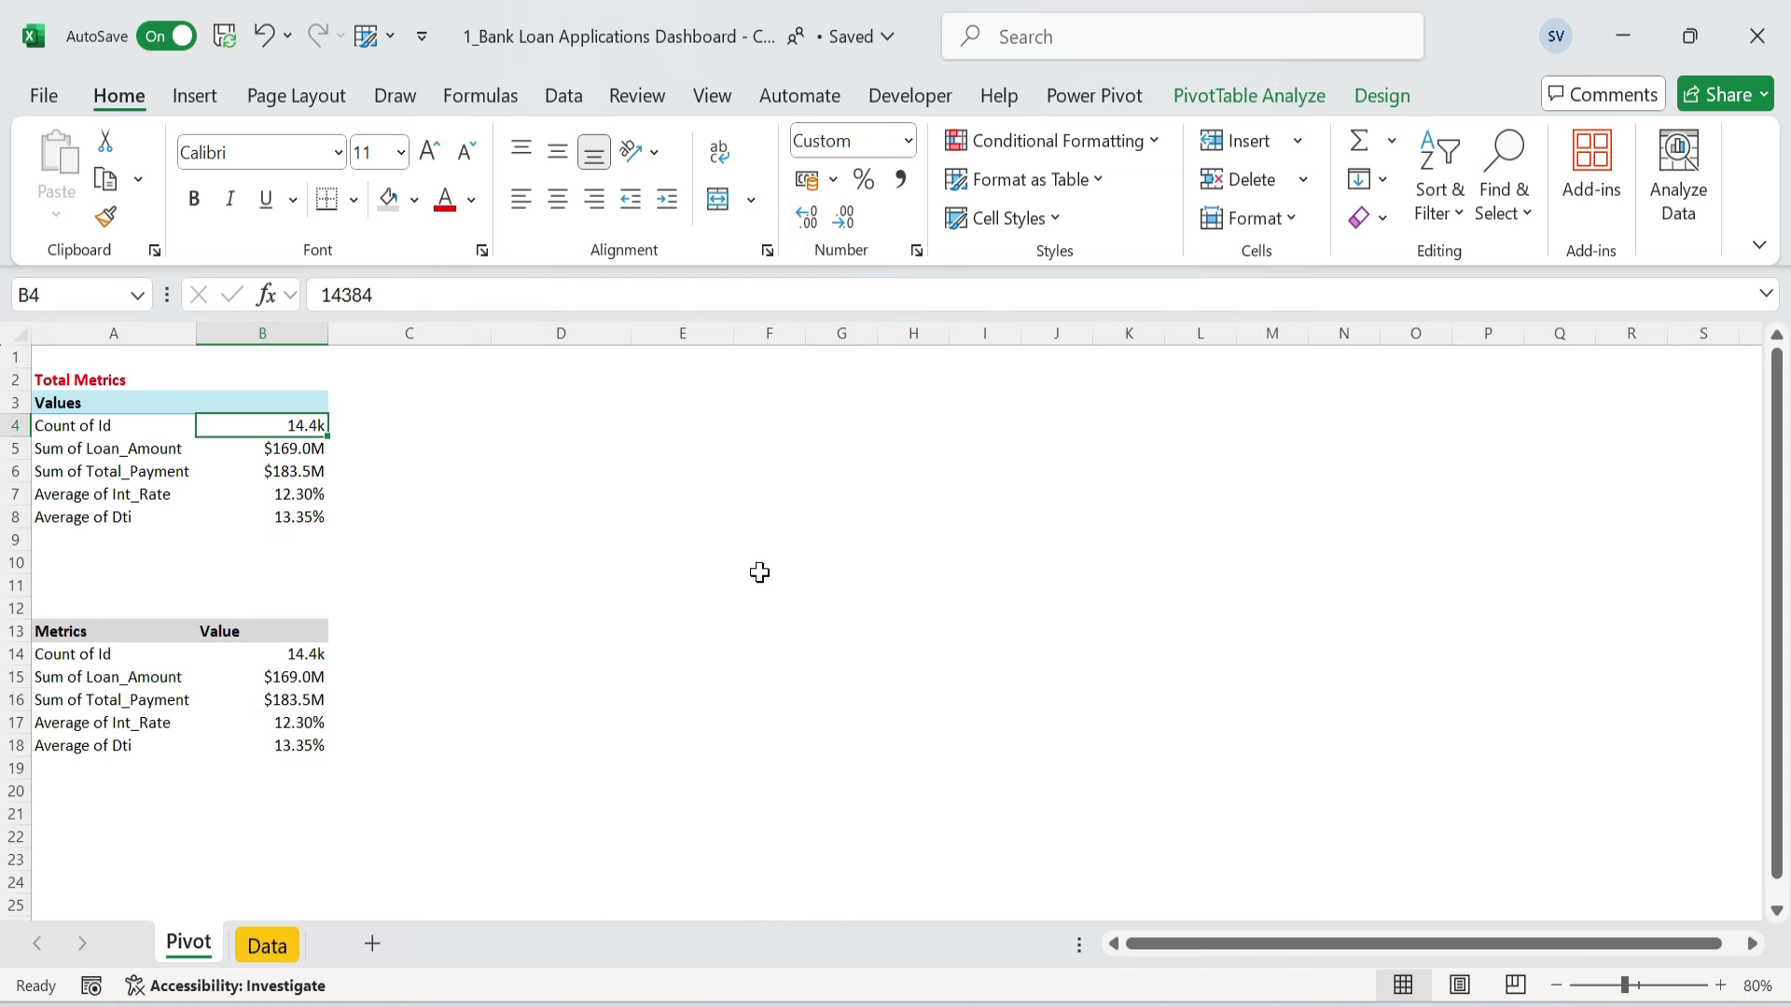
- Copy B14:B18 and paste only its formats onto the PivotTable values in B4:B8
key("Down")
key("Down")
key("Down")
key("Down")
key("Down")
key("Down")
key("Down")
key("Down")
key("Down")
key("Down")
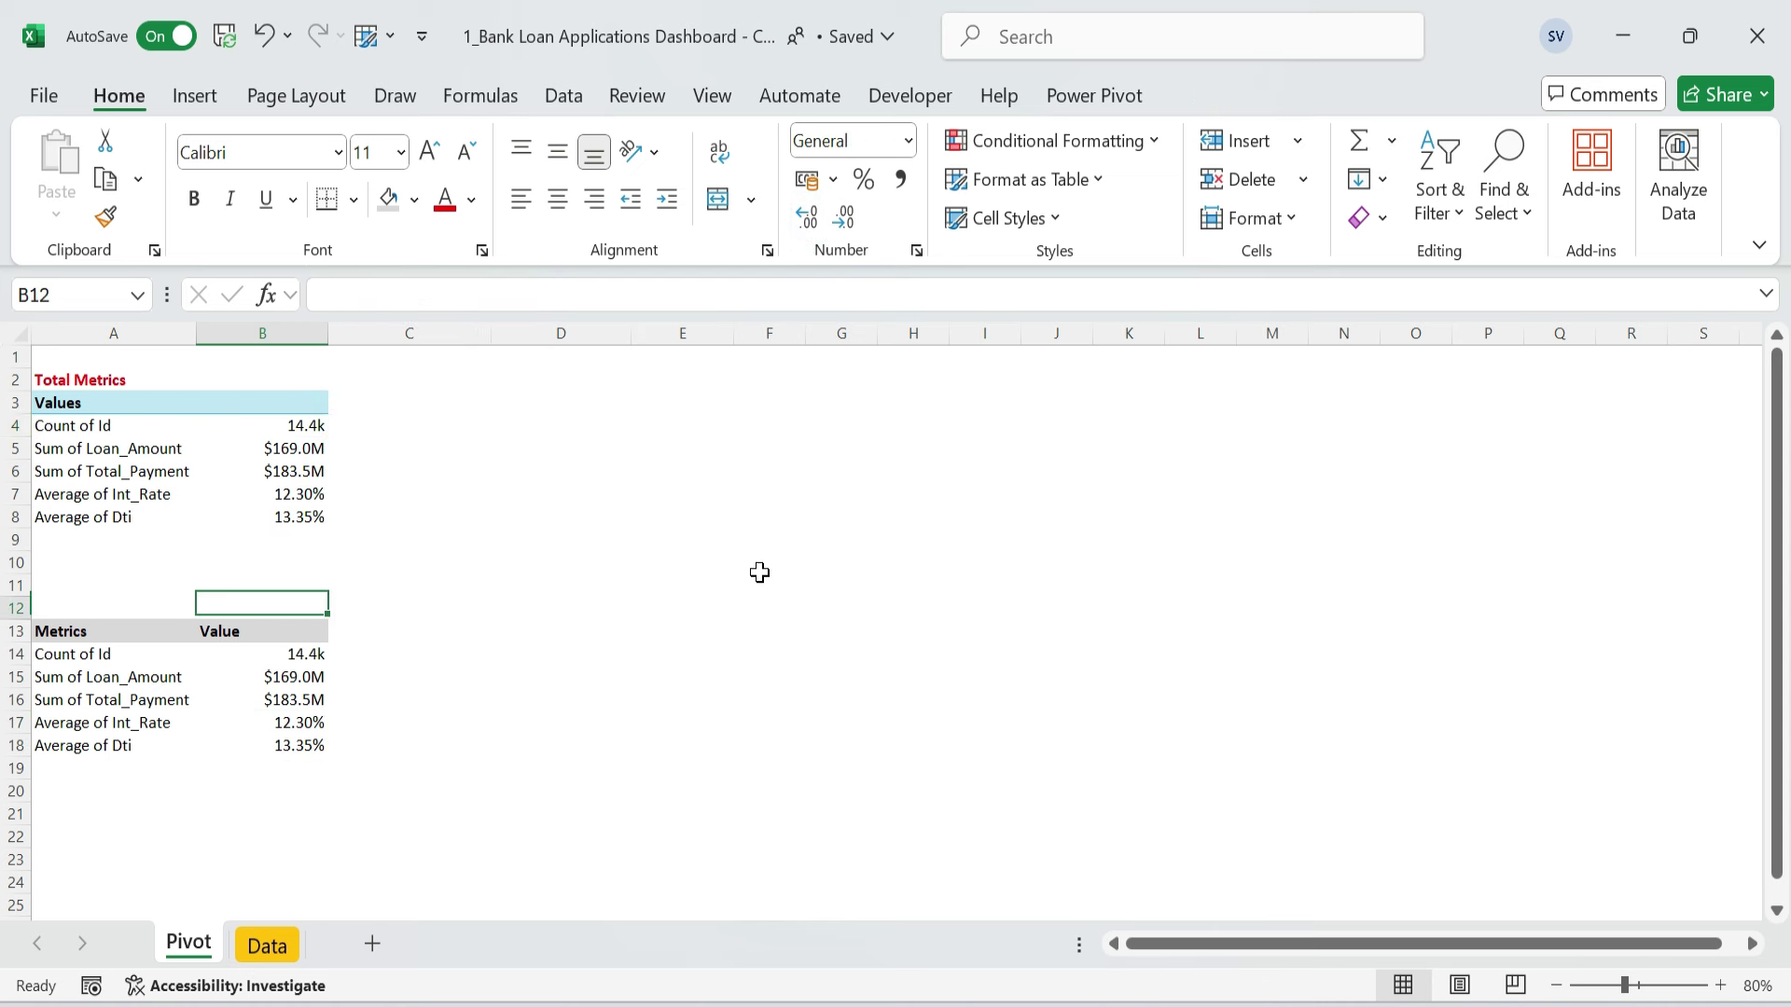
key("ctrl+shift+Down")
key("ctrl+c")
key("Up")
key("Up")
key("Up")
key("Up")
key("Up")
key("Up")
key("Up")
key("Up")
key("Up")
key("Up")
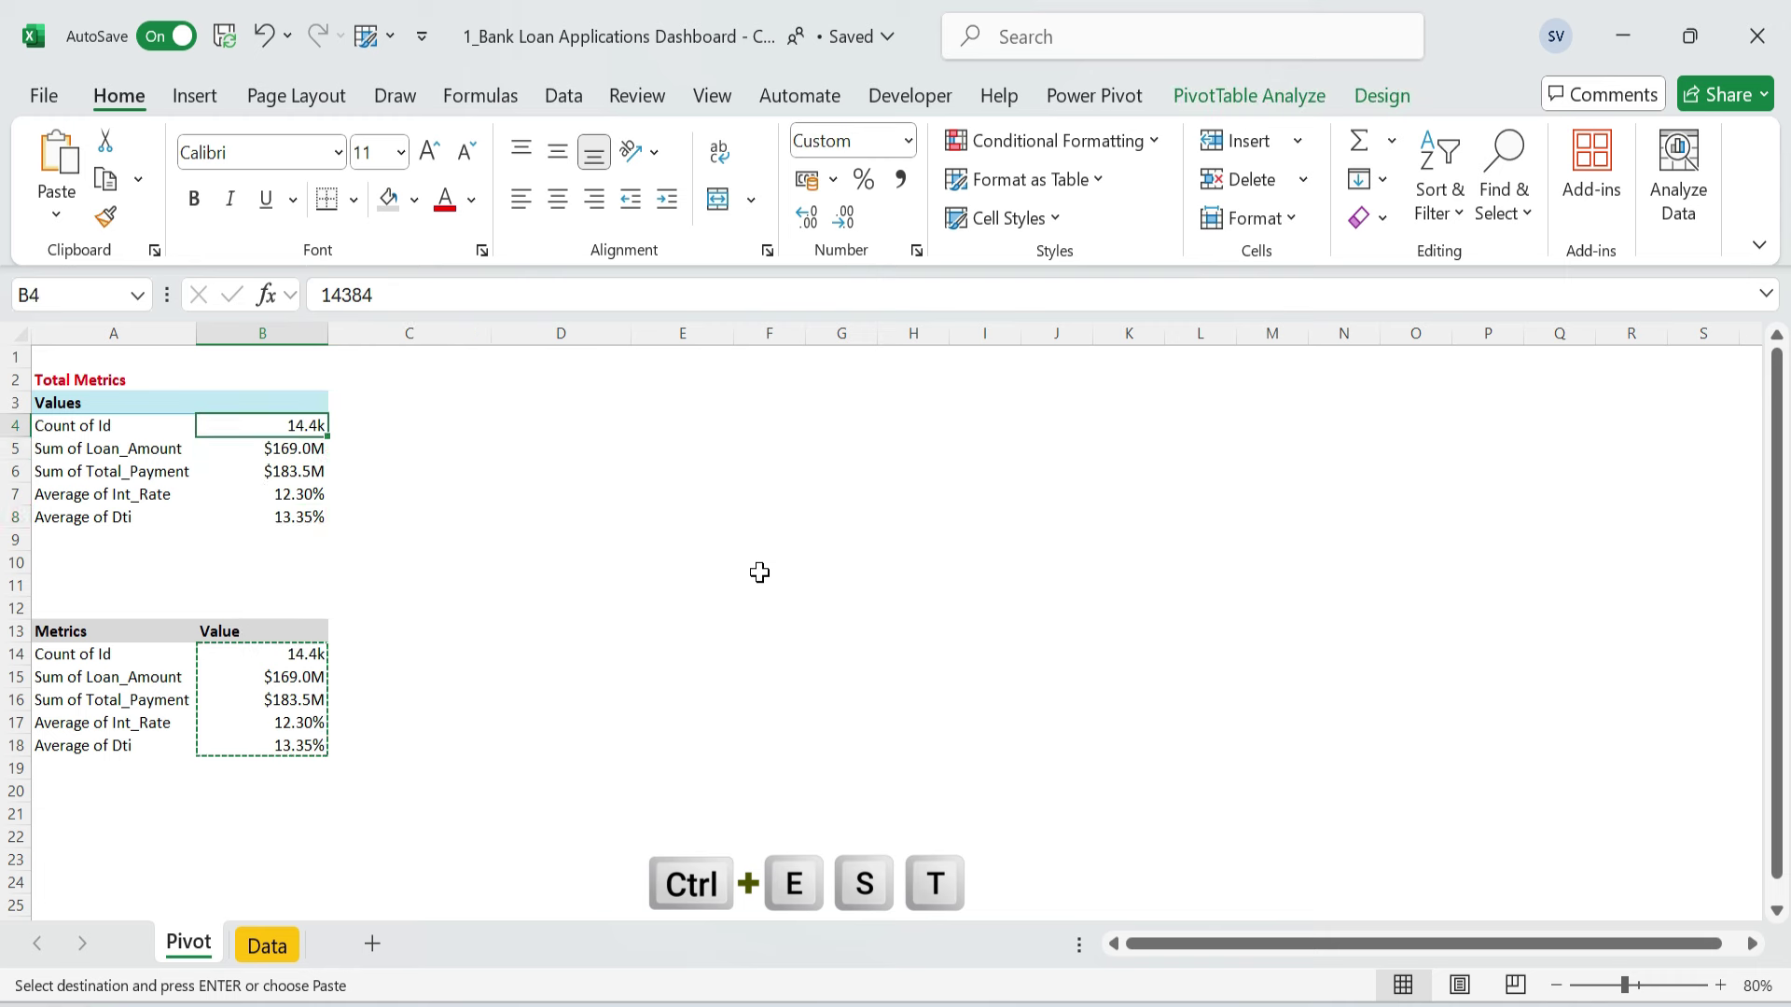
key("ctrl+shift+Down")
key("alt")
key("e")
key("s")
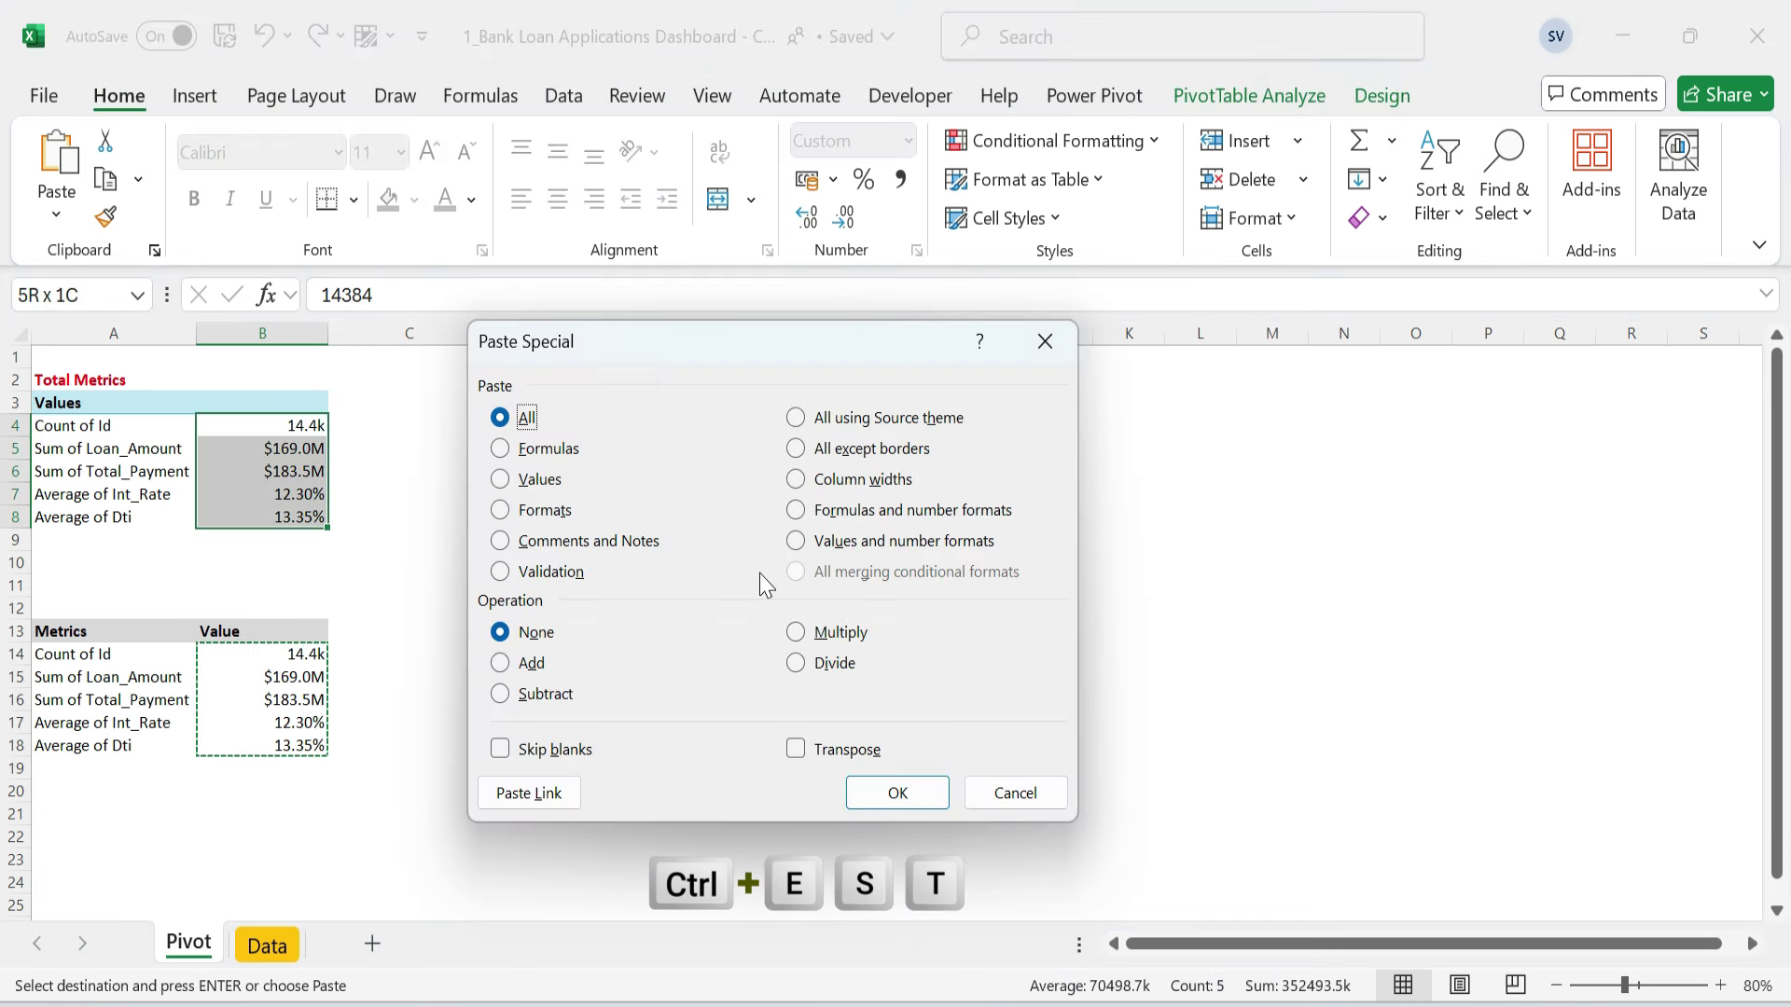
key("t")
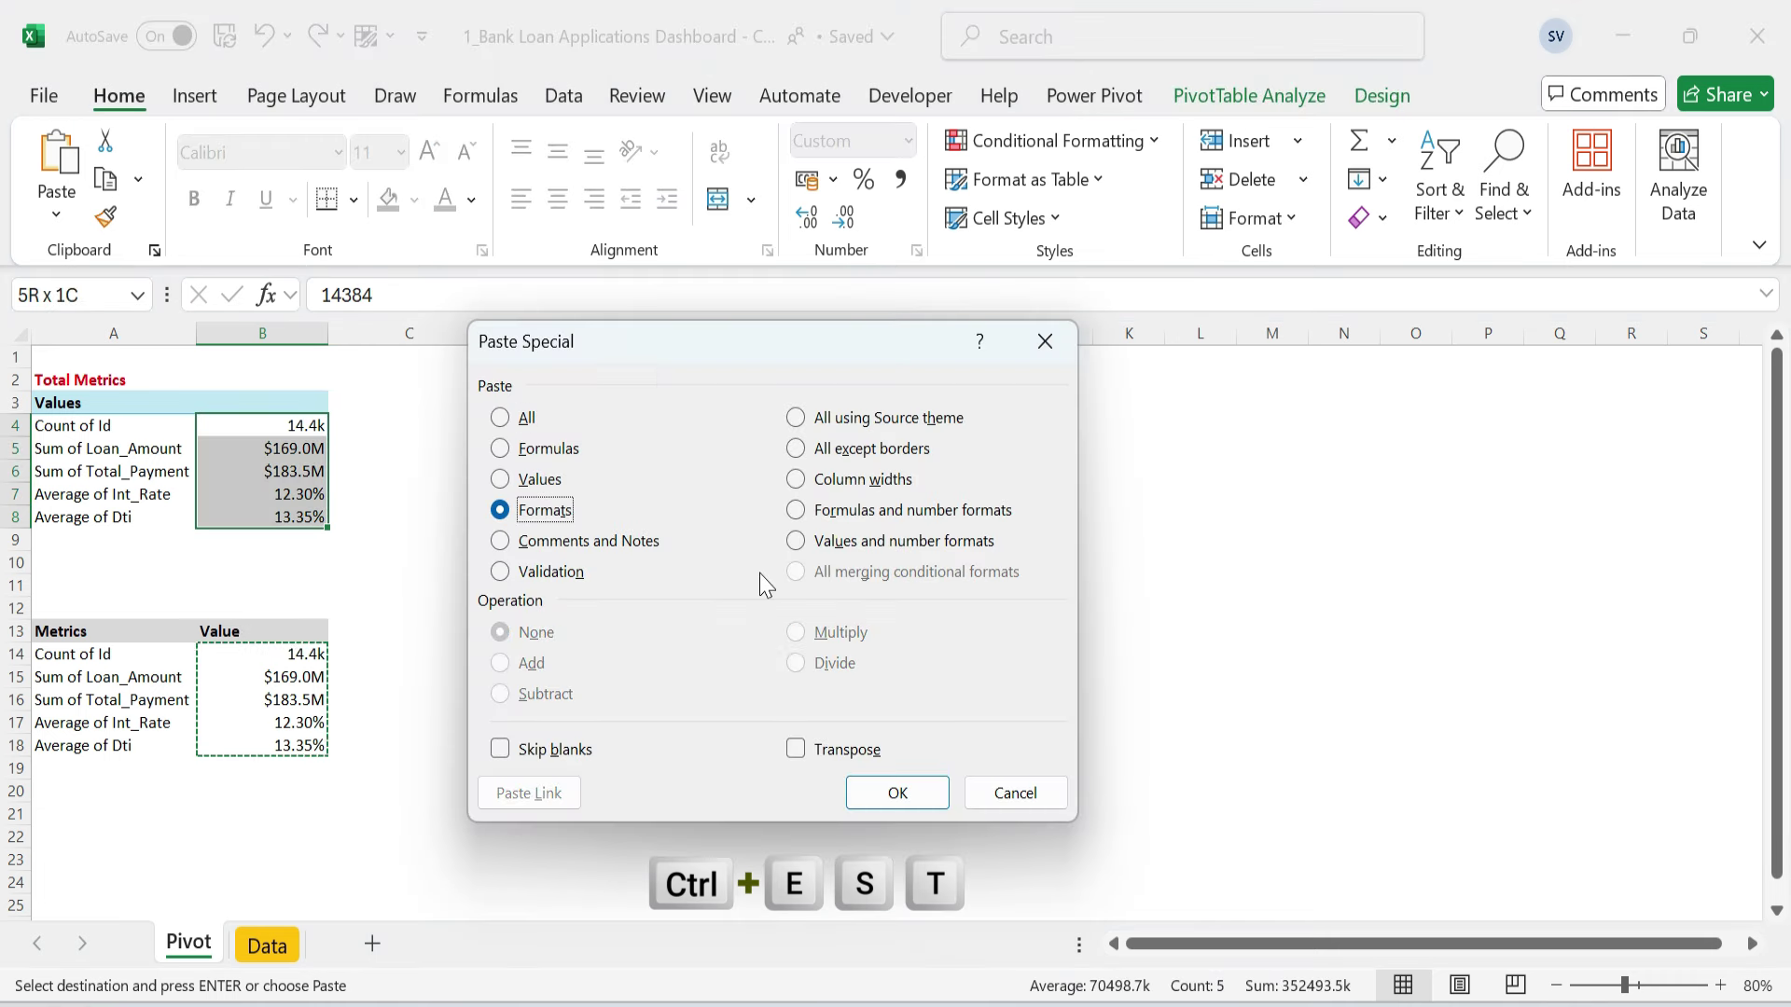
left_click(897, 794)
key("Escape")
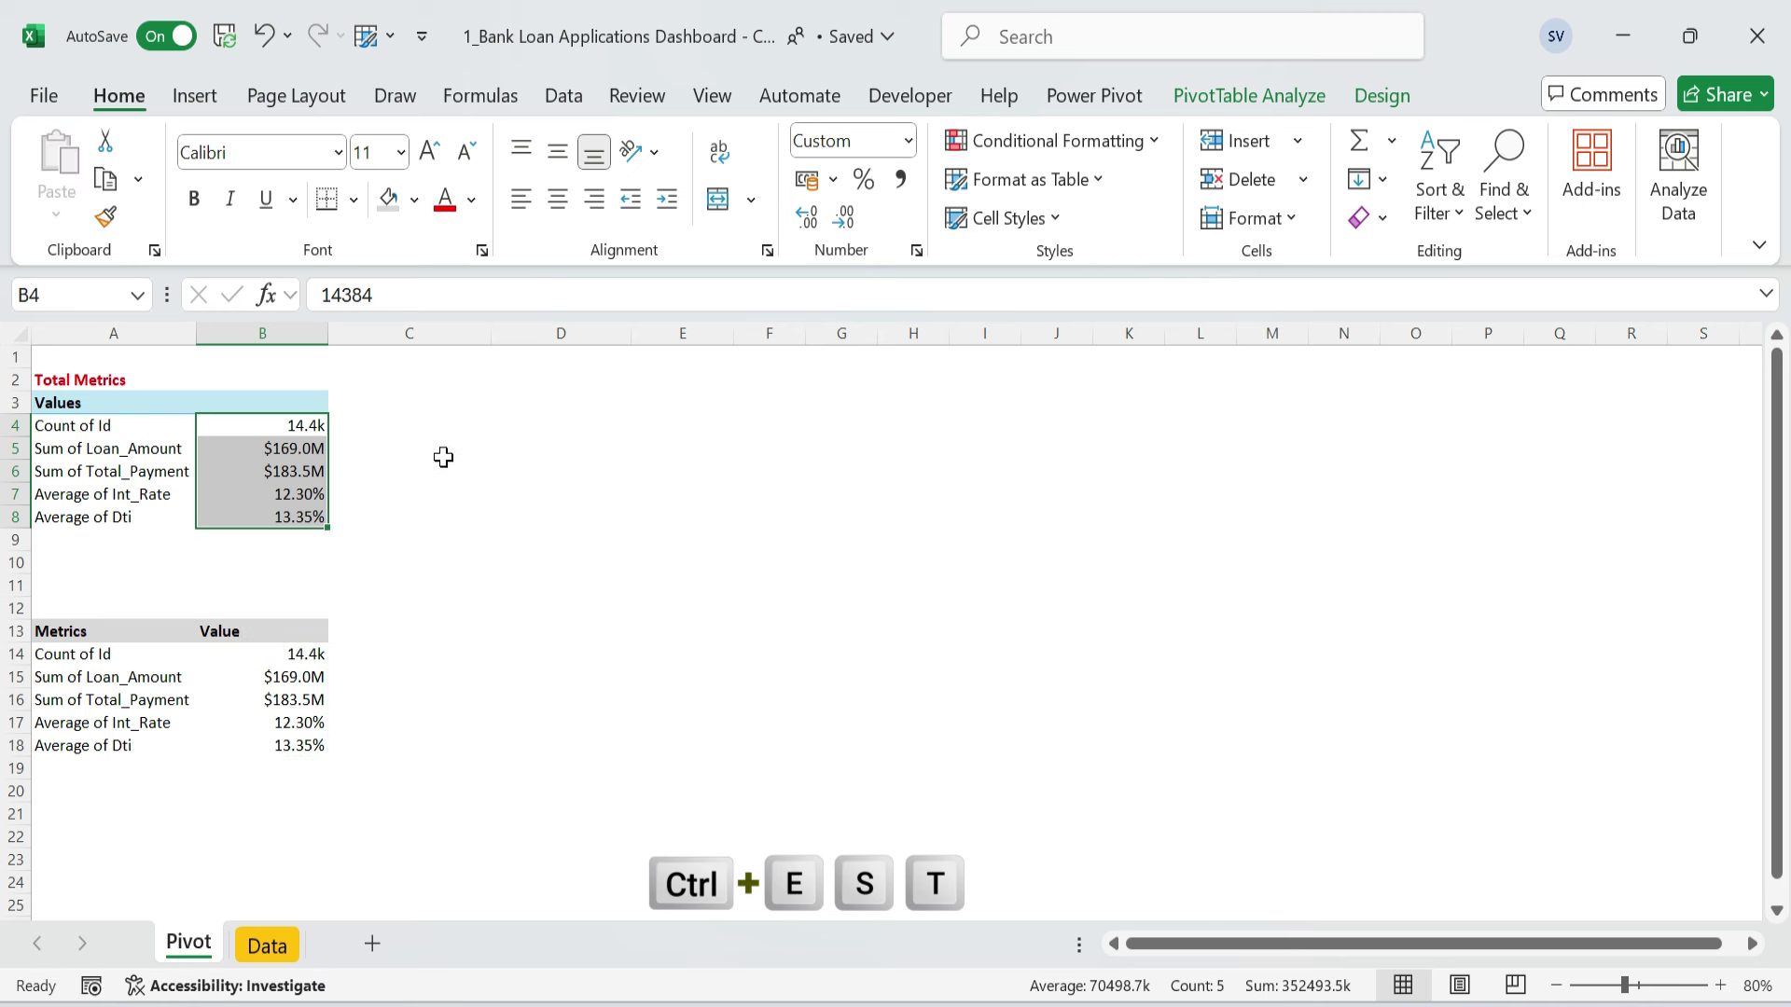
- Copy the Total Metrics title and PivotTable in A2:B8 and paste them at D2
left_click(404, 448)
left_click(709, 471)
left_click_drag(72, 379, 288, 521)
key("ctrl+c")
left_click(557, 390)
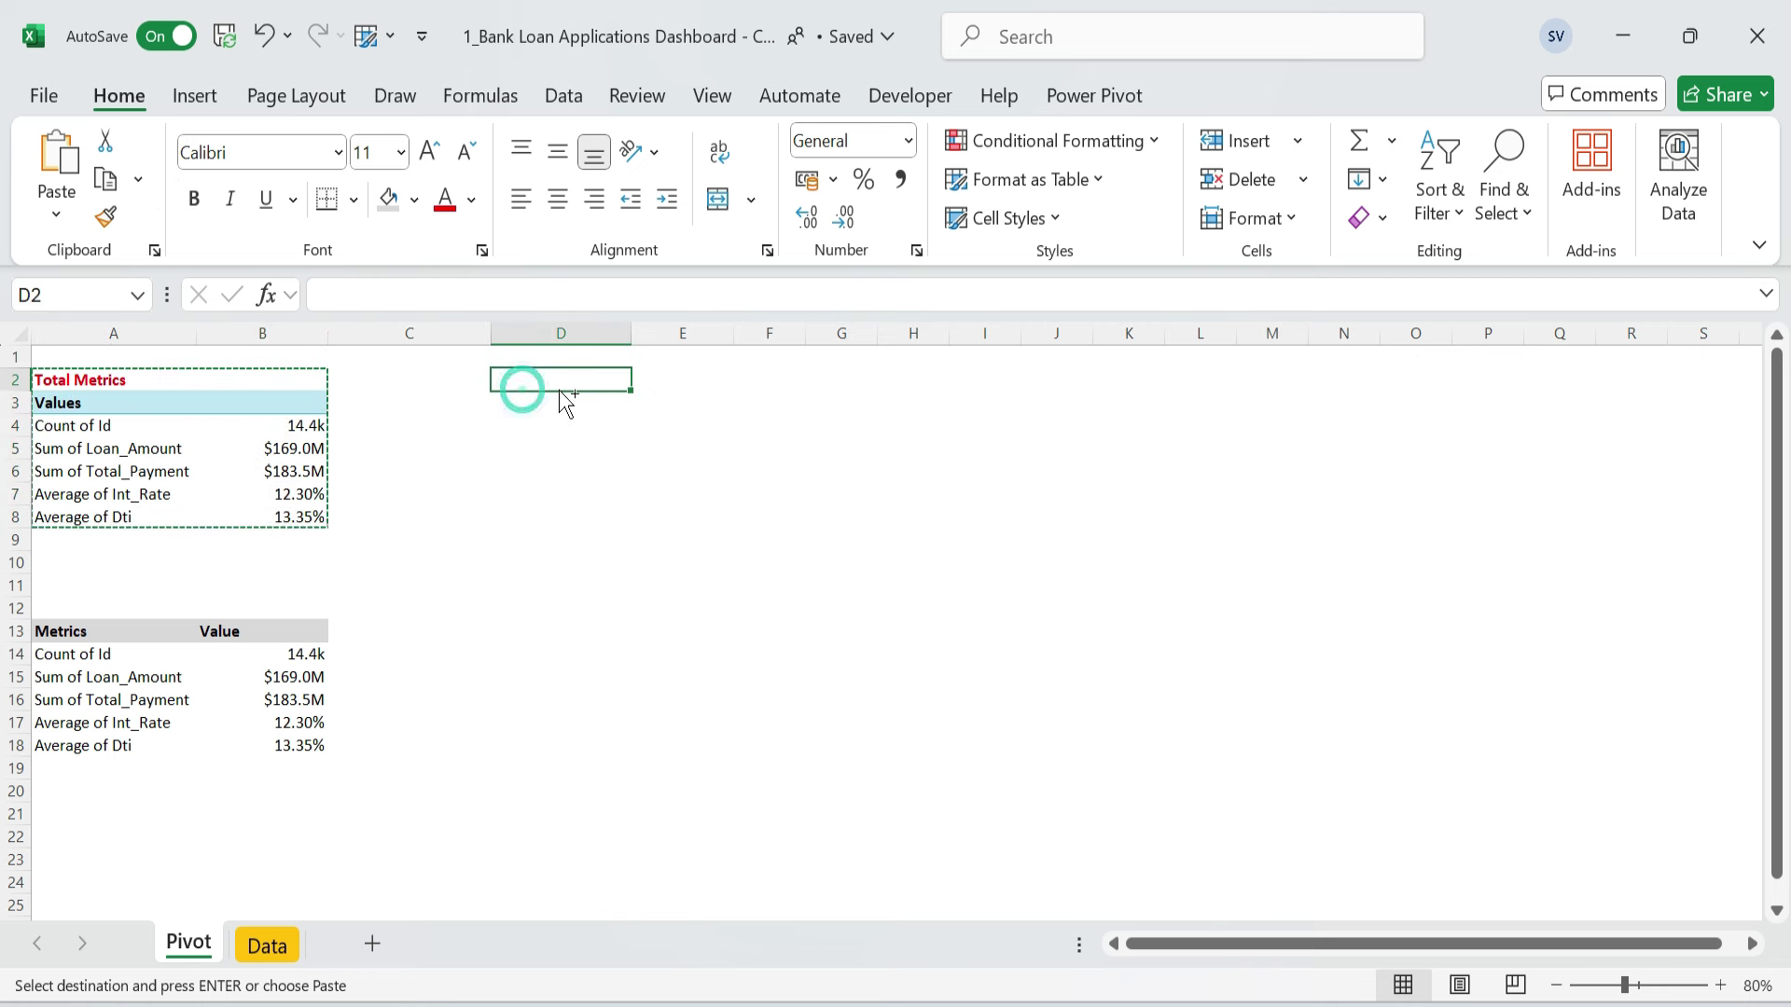
key("ctrl+v")
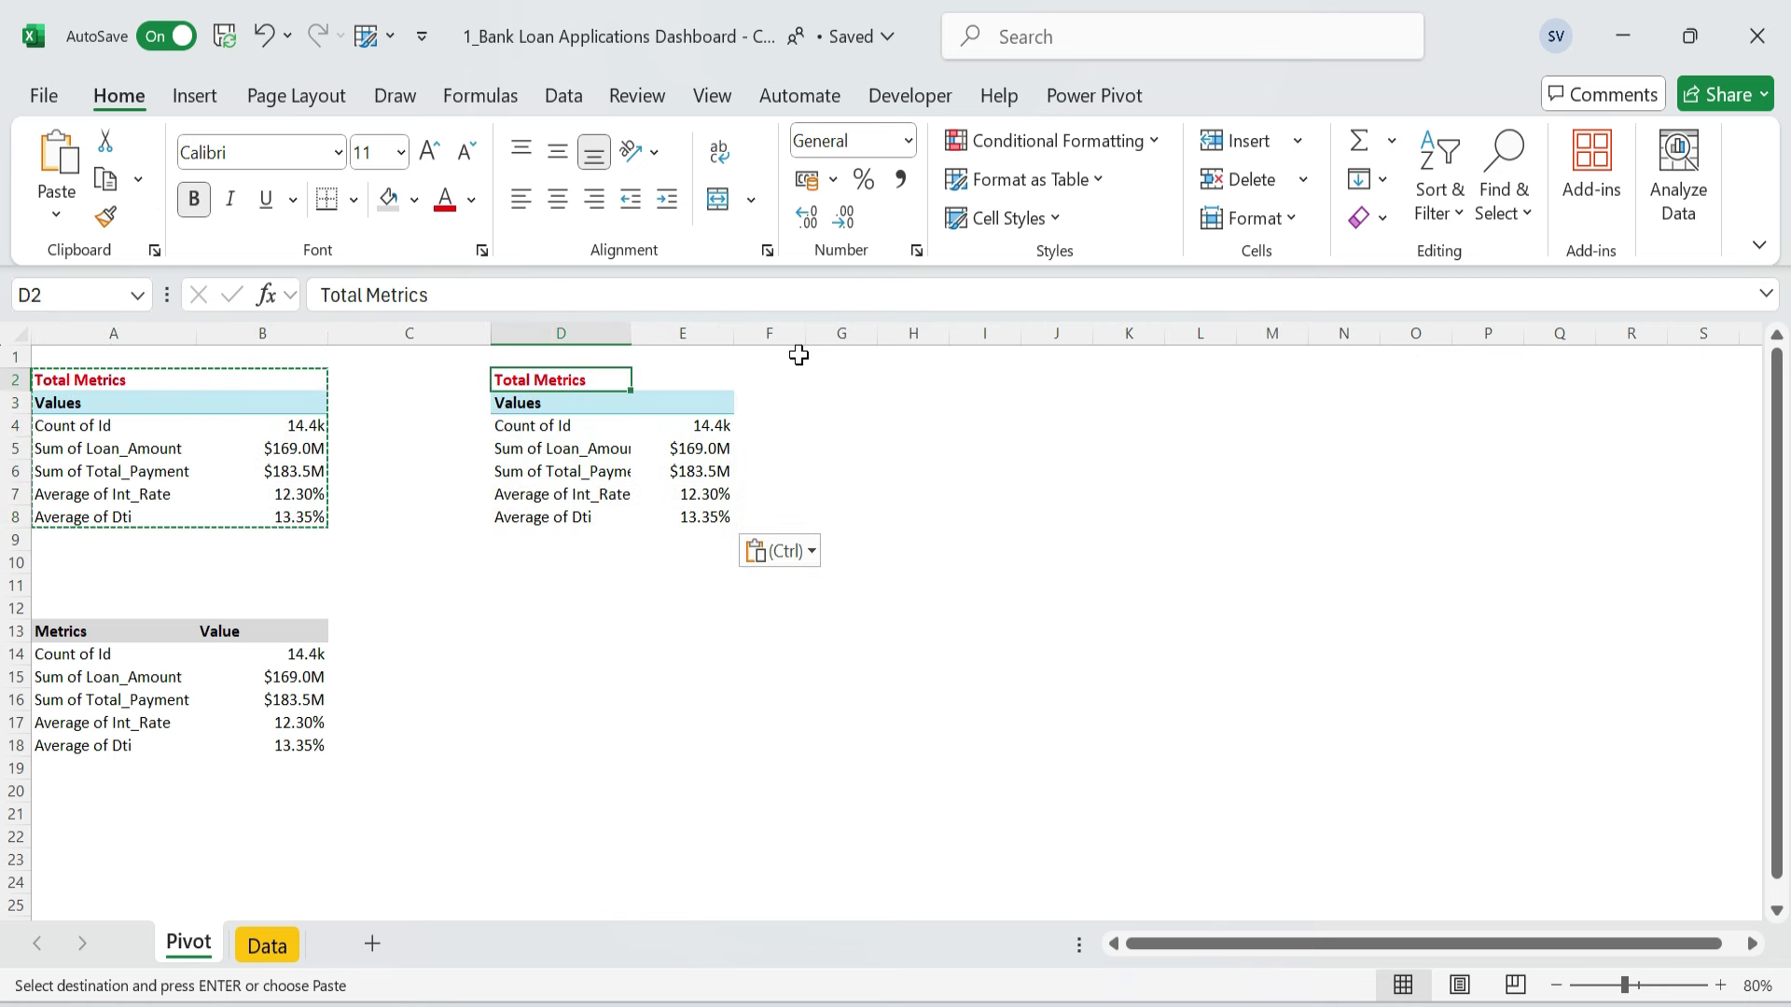
- Change the title of the copied PivotTable in D2 to Good vs Bad Loans
key("F2")
key("ctrl+a")
type("Good")
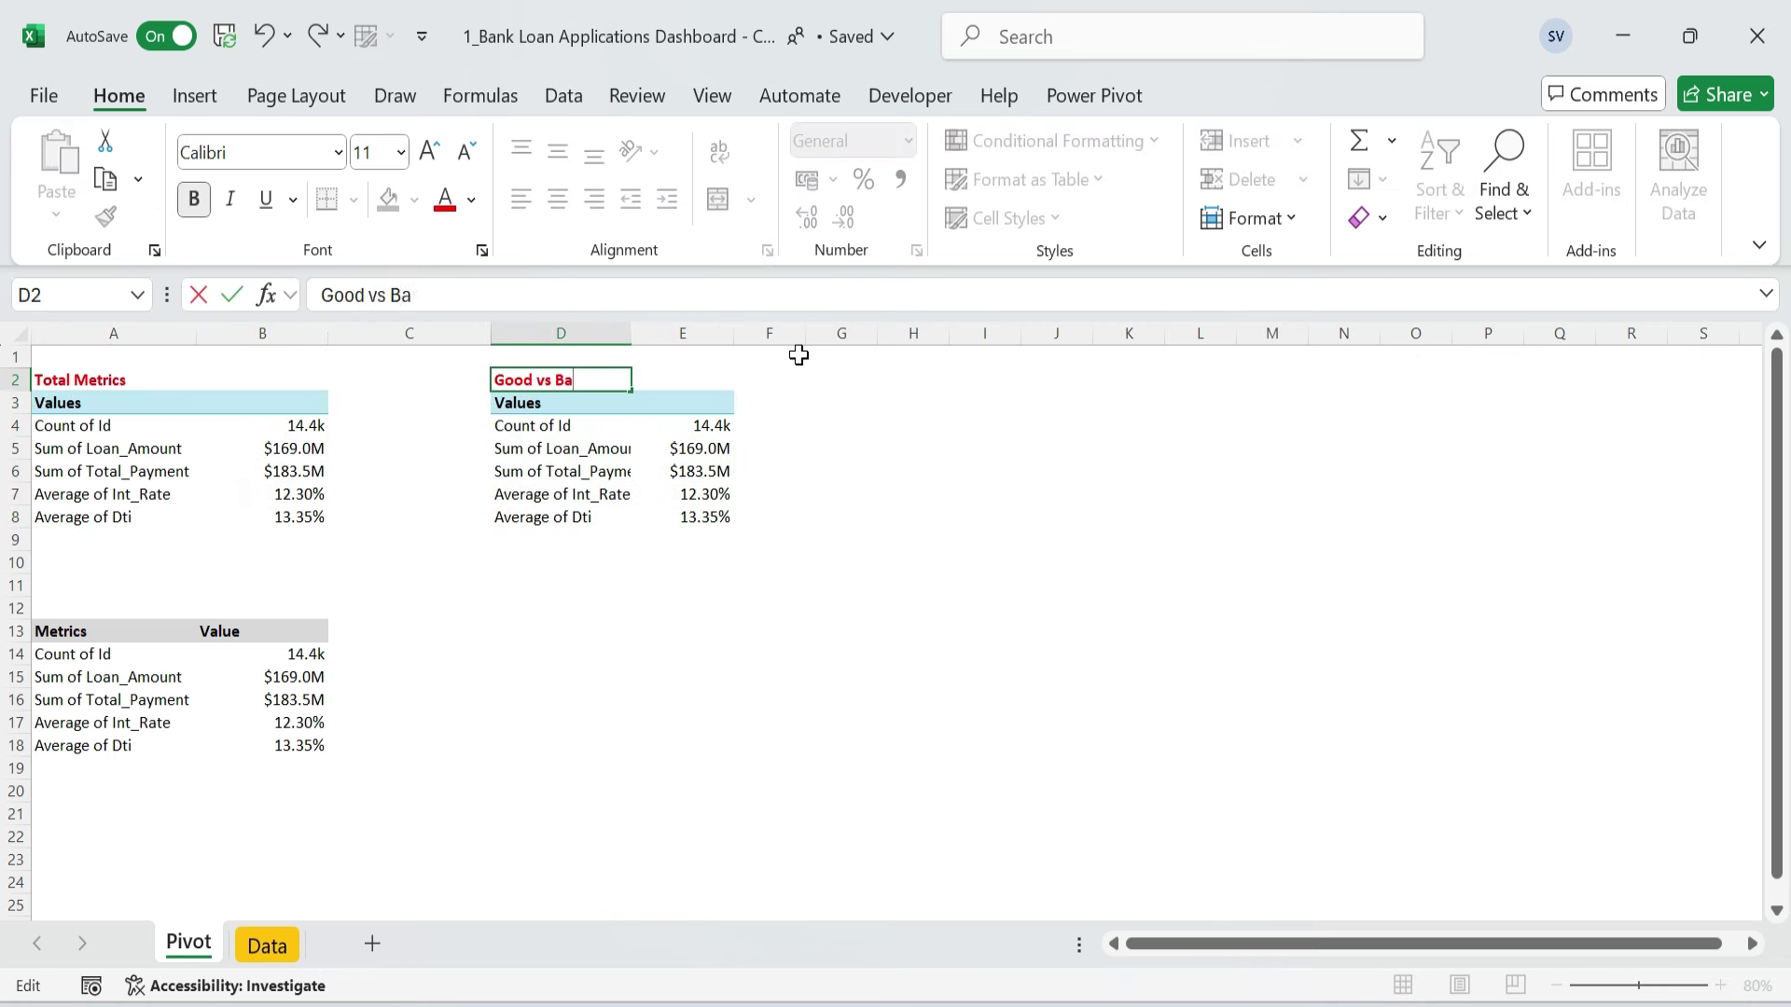
key("Return")
- Fit column B to its contents and shrink column C to a narrow gap between the PivotTables
key("Up")
key("Left")
left_click_drag(327, 334, 280, 339)
double_click(280, 337)
left_click(282, 336)
left_click_drag(427, 335, 272, 369)
- Remove Loan_Amount, Total_Payment, Int_Rate and Dti from the Good vs Bad Loans PivotTable's values, keeping only Count of Id
left_click(340, 426)
left_click(383, 452)
right_click(383, 451)
left_click(523, 970)
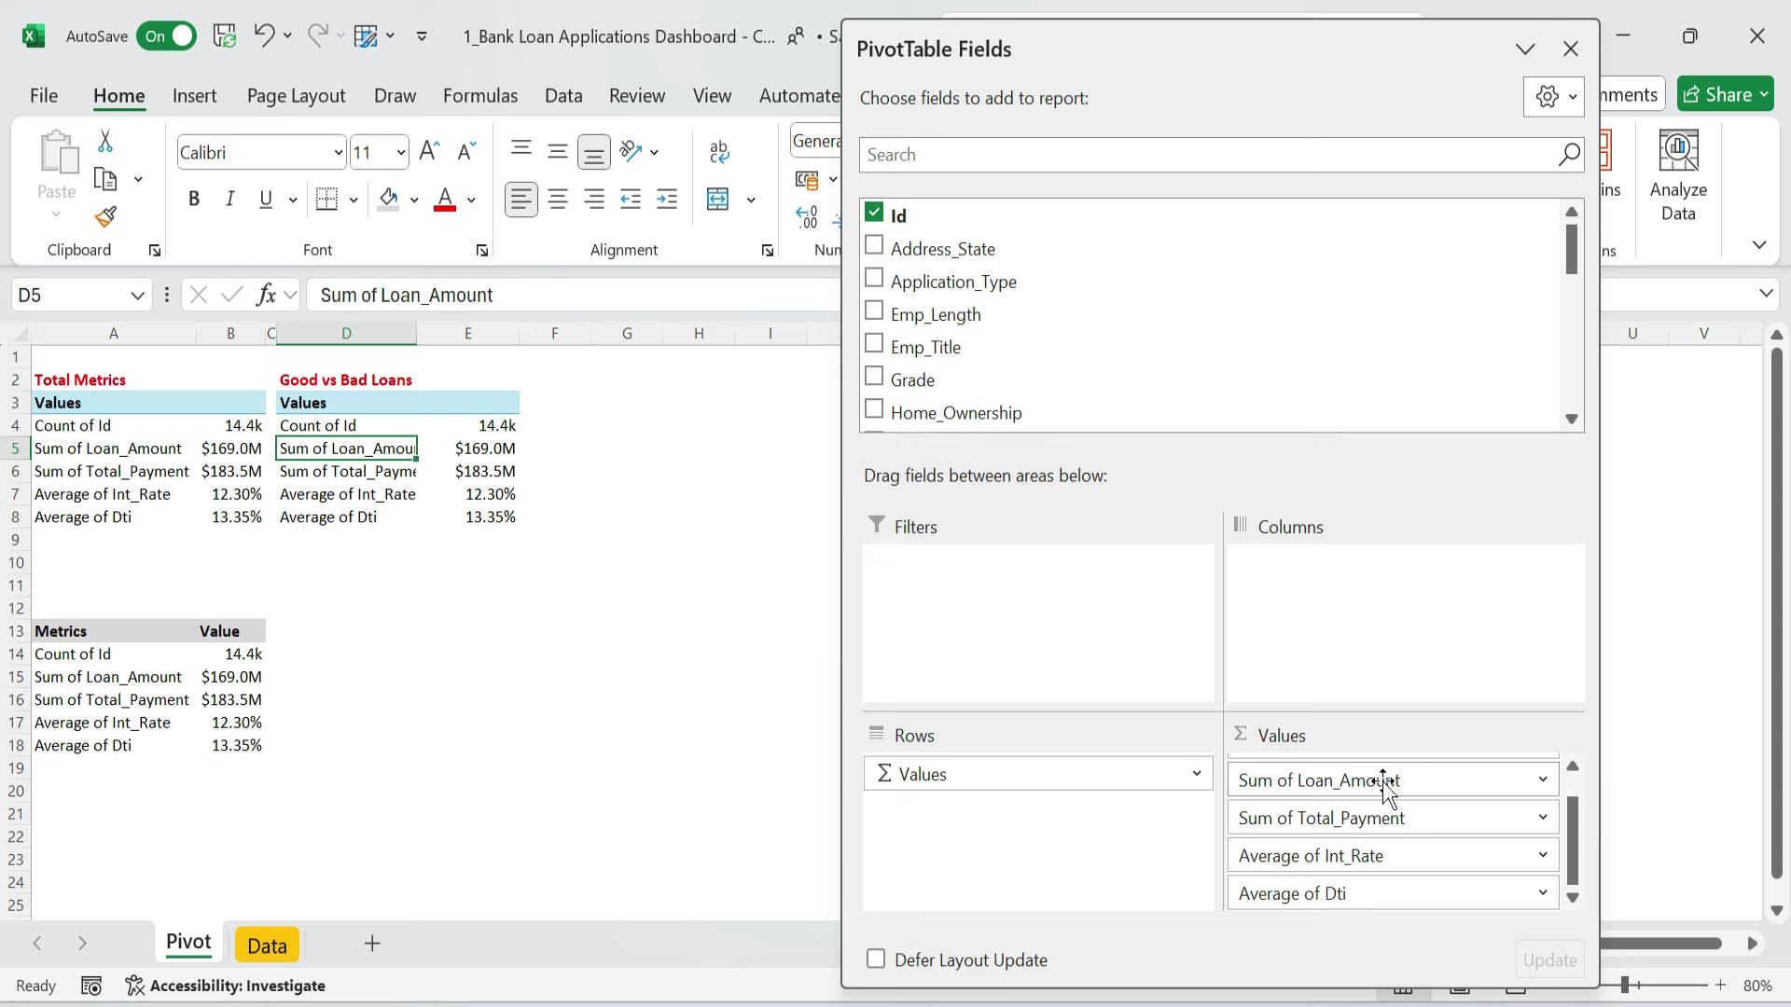
left_click_drag(1389, 783, 1293, 339)
left_click_drag(1371, 813, 1302, 373)
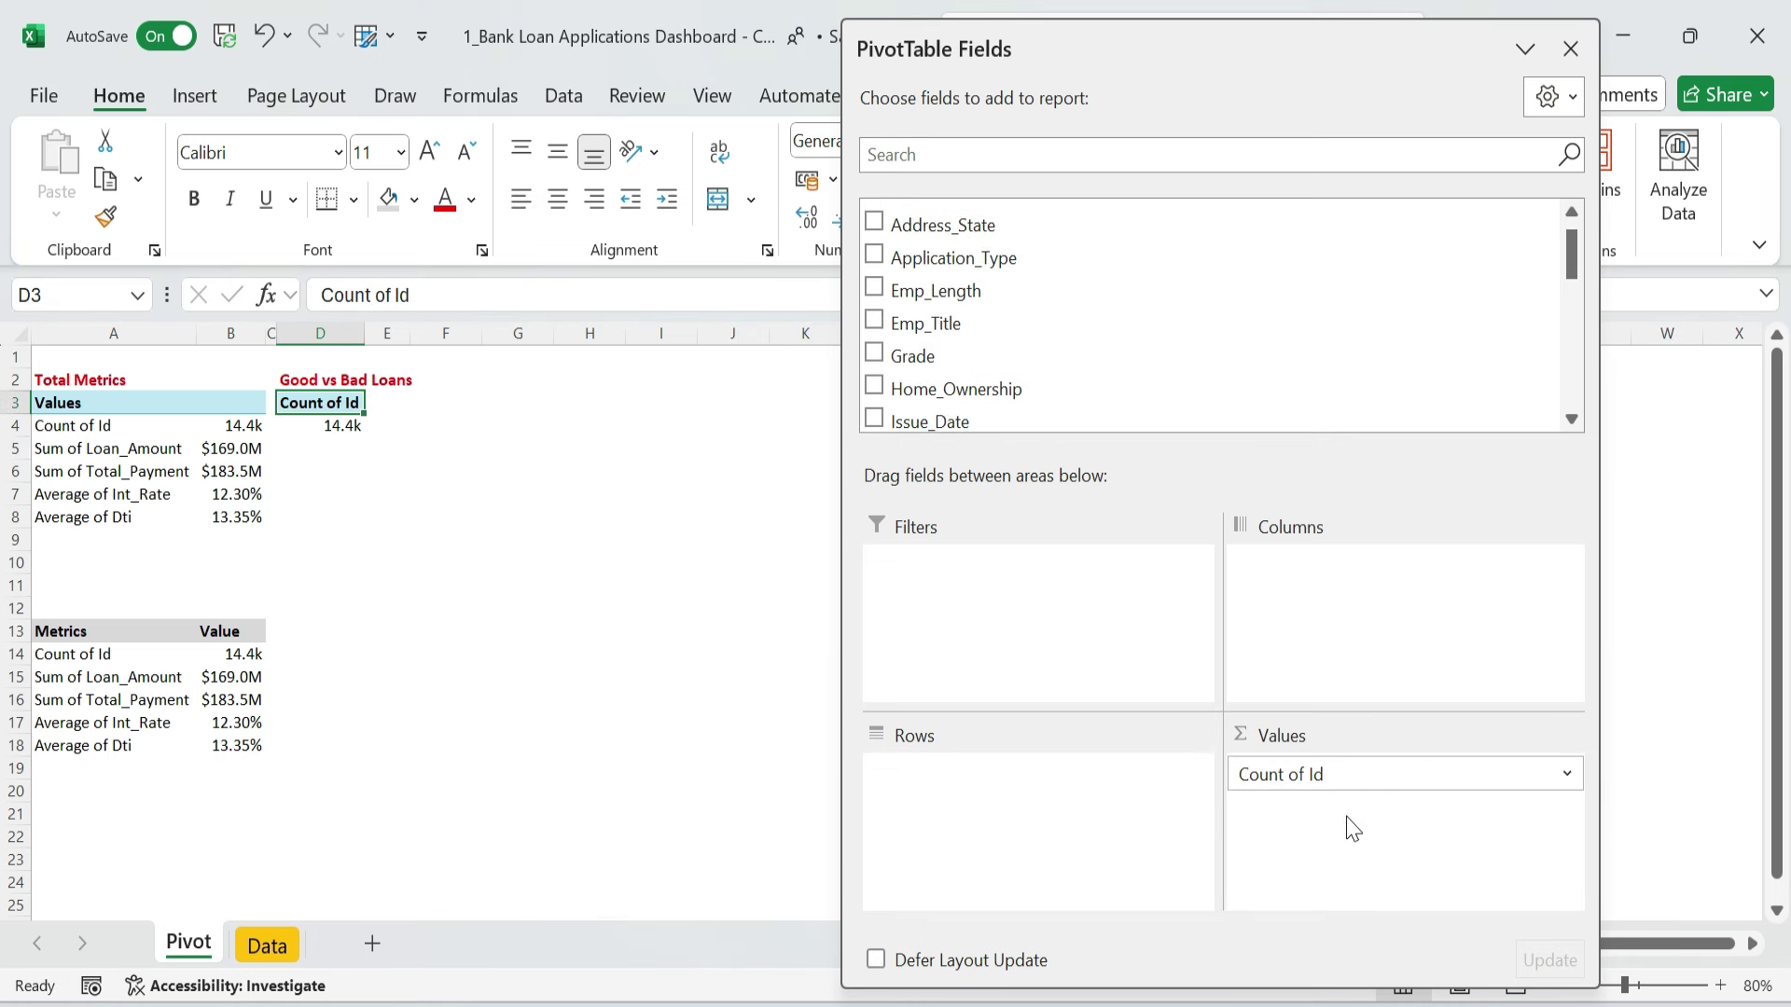
- Find the Id field and add it to the values of the Good vs Bad Loans PivotTable as a sum
left_click(1324, 157)
type("id")
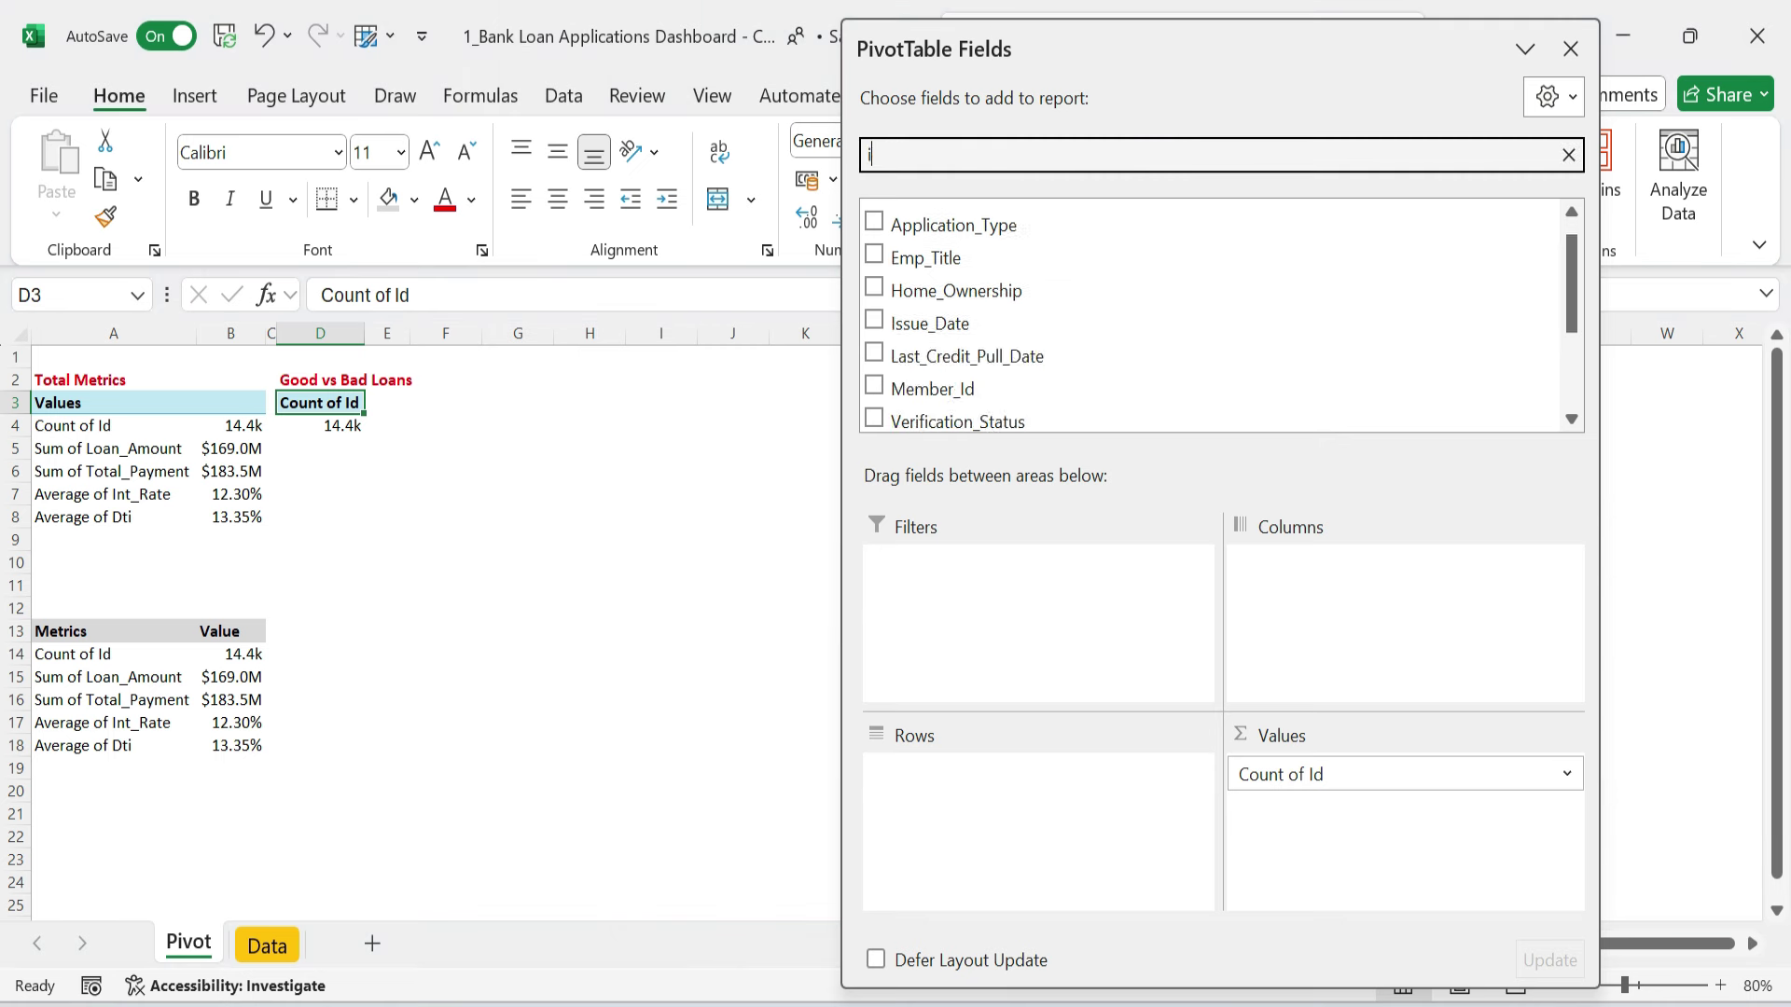
left_click_drag(899, 216, 1418, 776)
- Add the Loan_Amount and Total_Payment fields as sums to the Good vs Bad Loans PivotTable
double_click(873, 154)
type("lo")
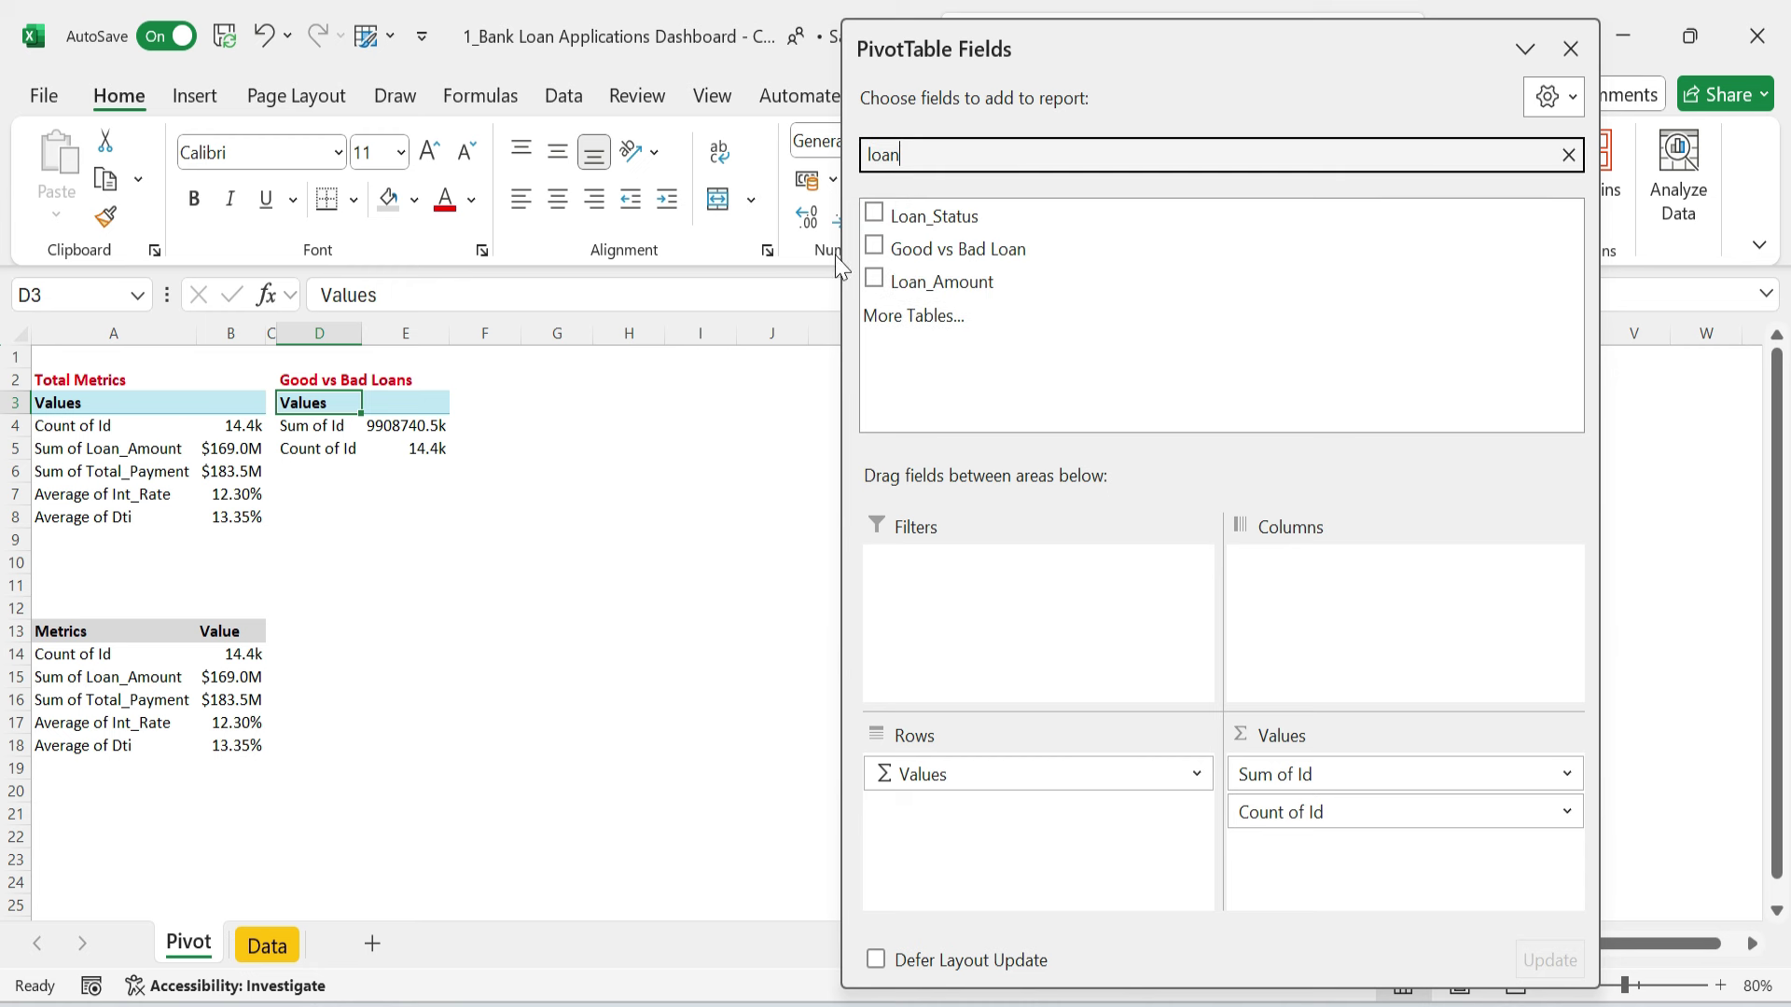
type("an")
left_click(875, 280)
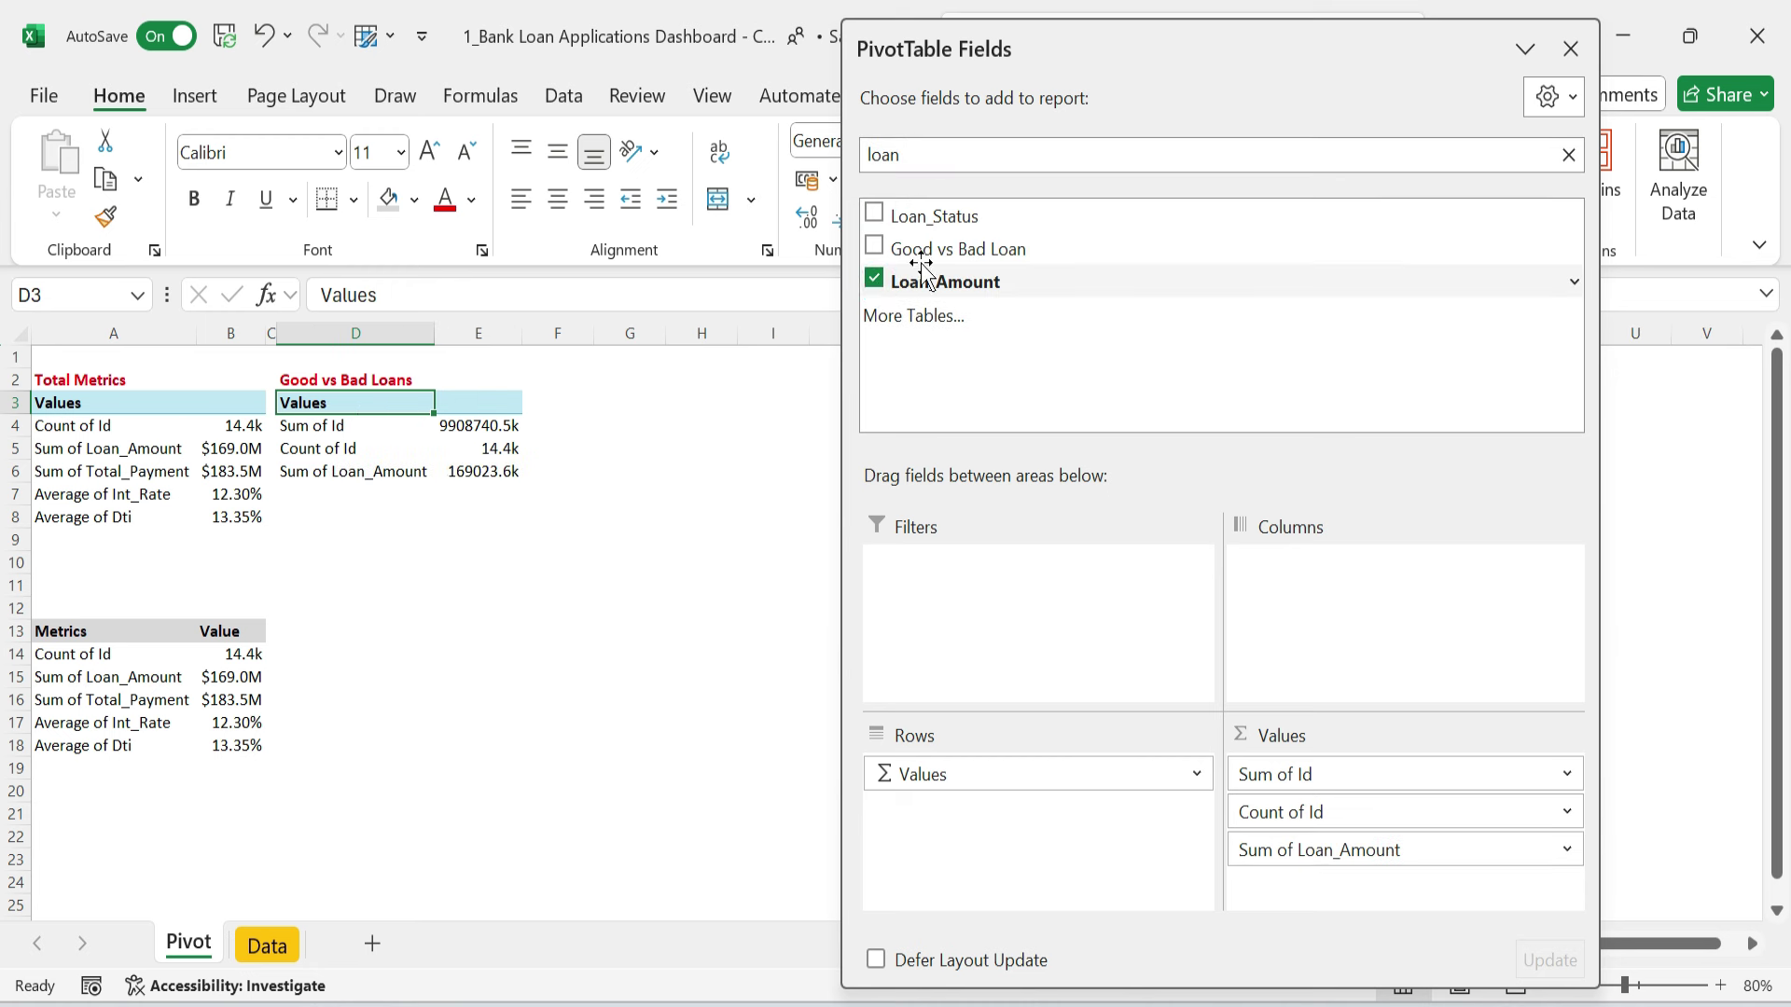
double_click(948, 154)
type("tot")
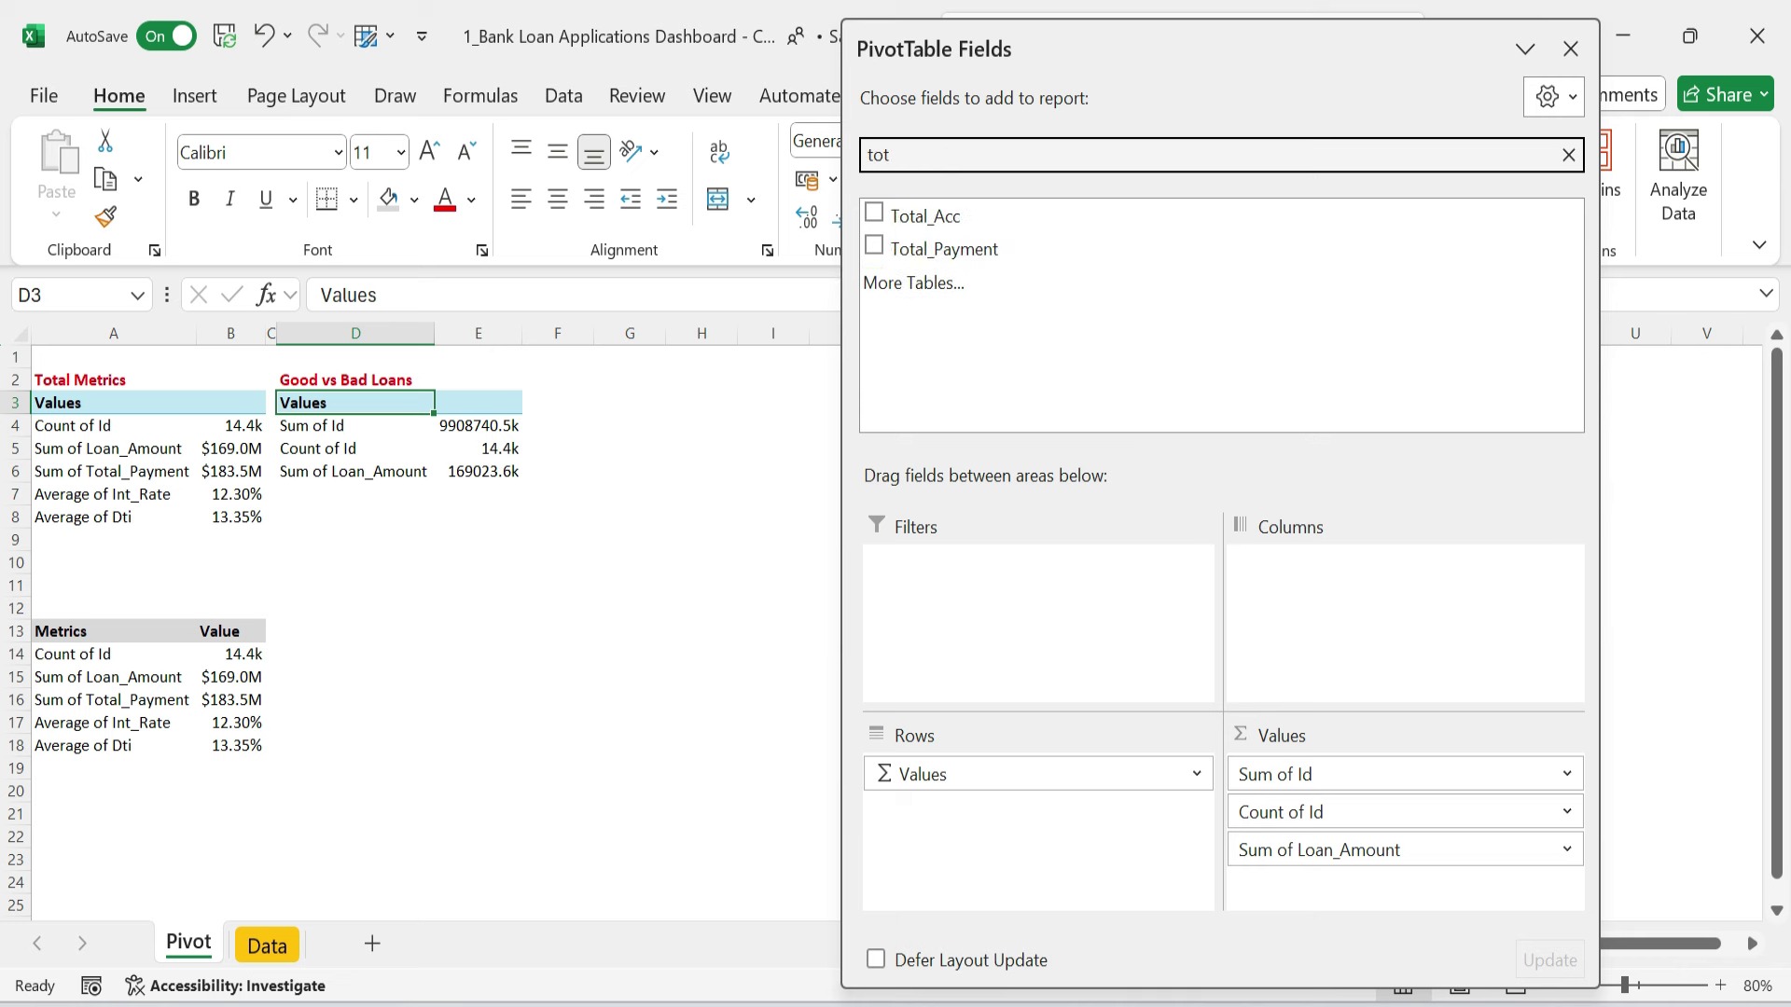
left_click(874, 247)
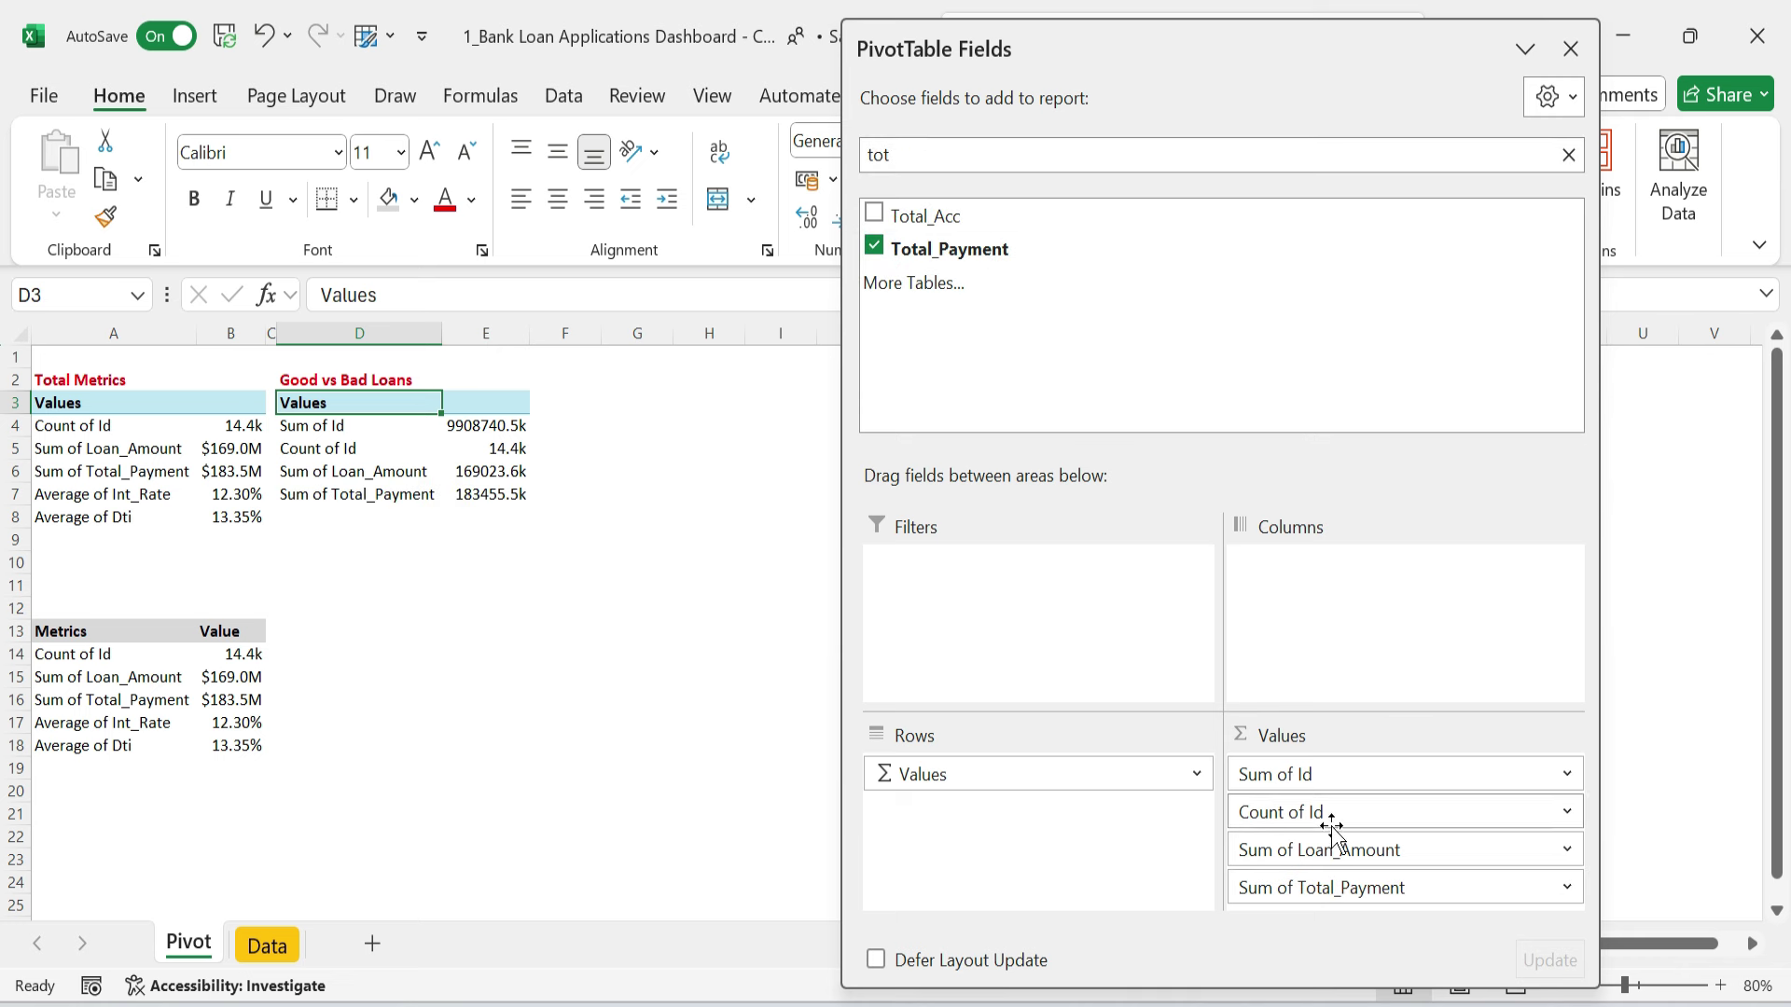
- Find the Good vs Bad Loan field and place it in the columns of the second PivotTable
left_click(359, 449)
left_click_drag(894, 156, 760, 164)
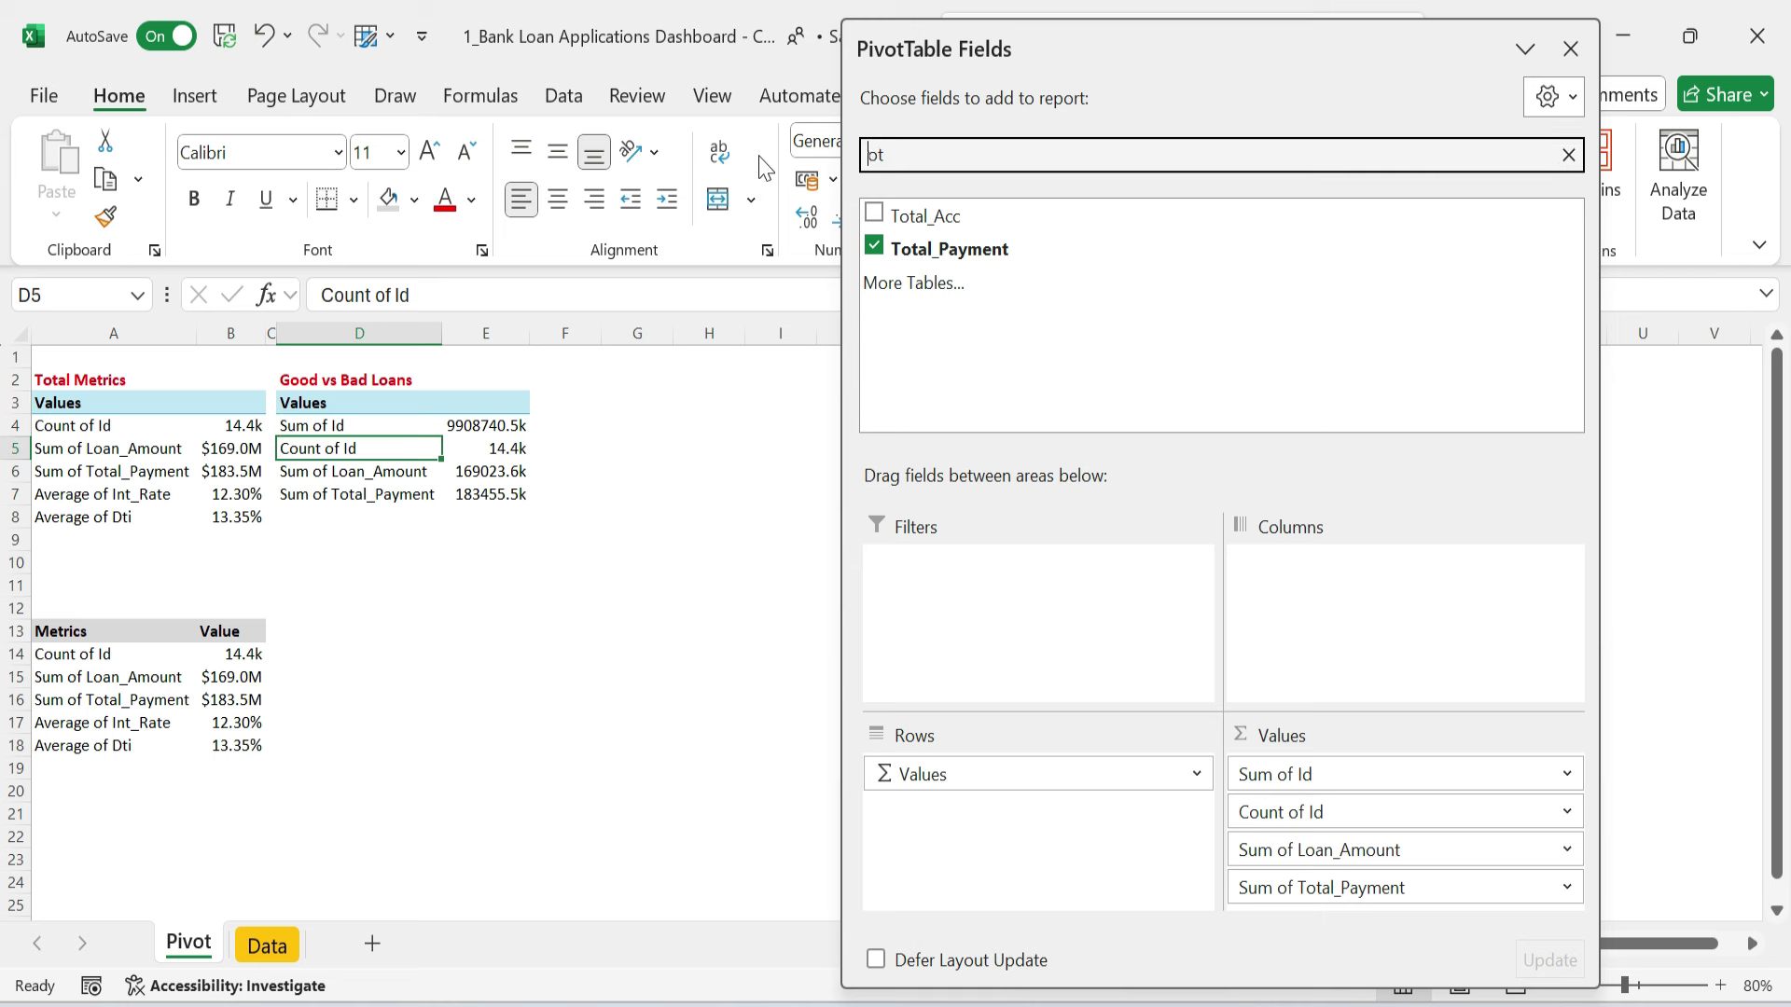
type("good")
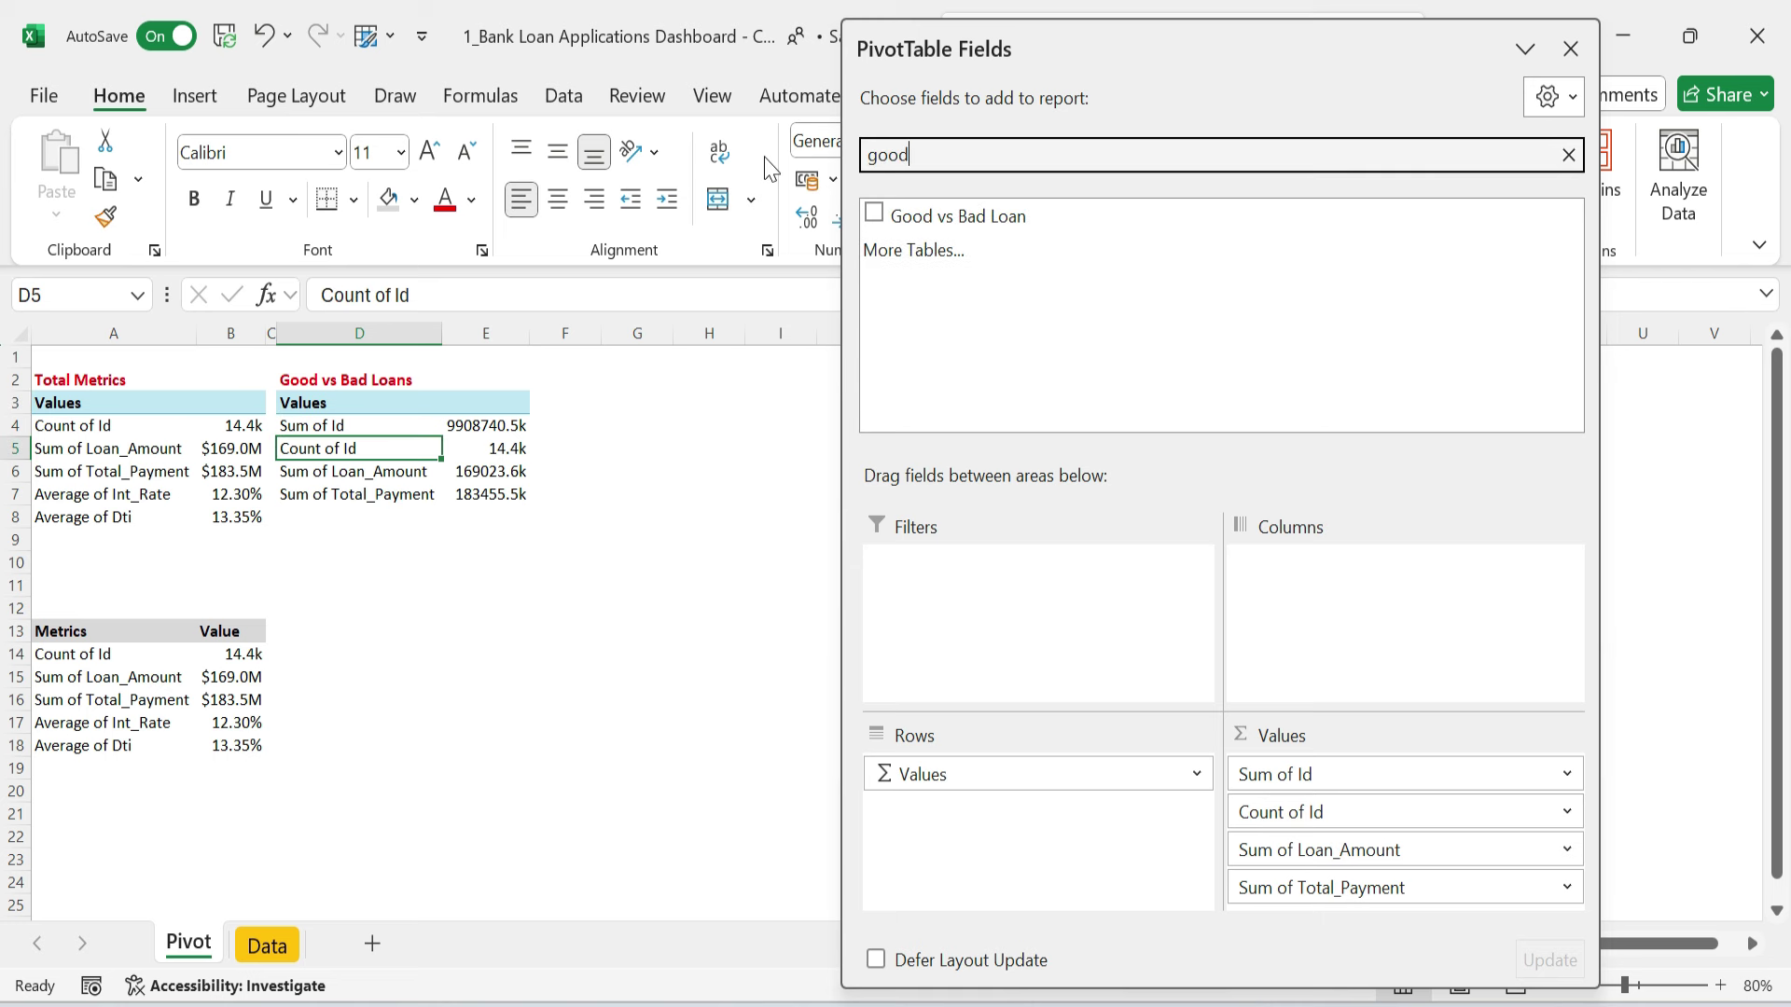
left_click_drag(977, 210, 1389, 618)
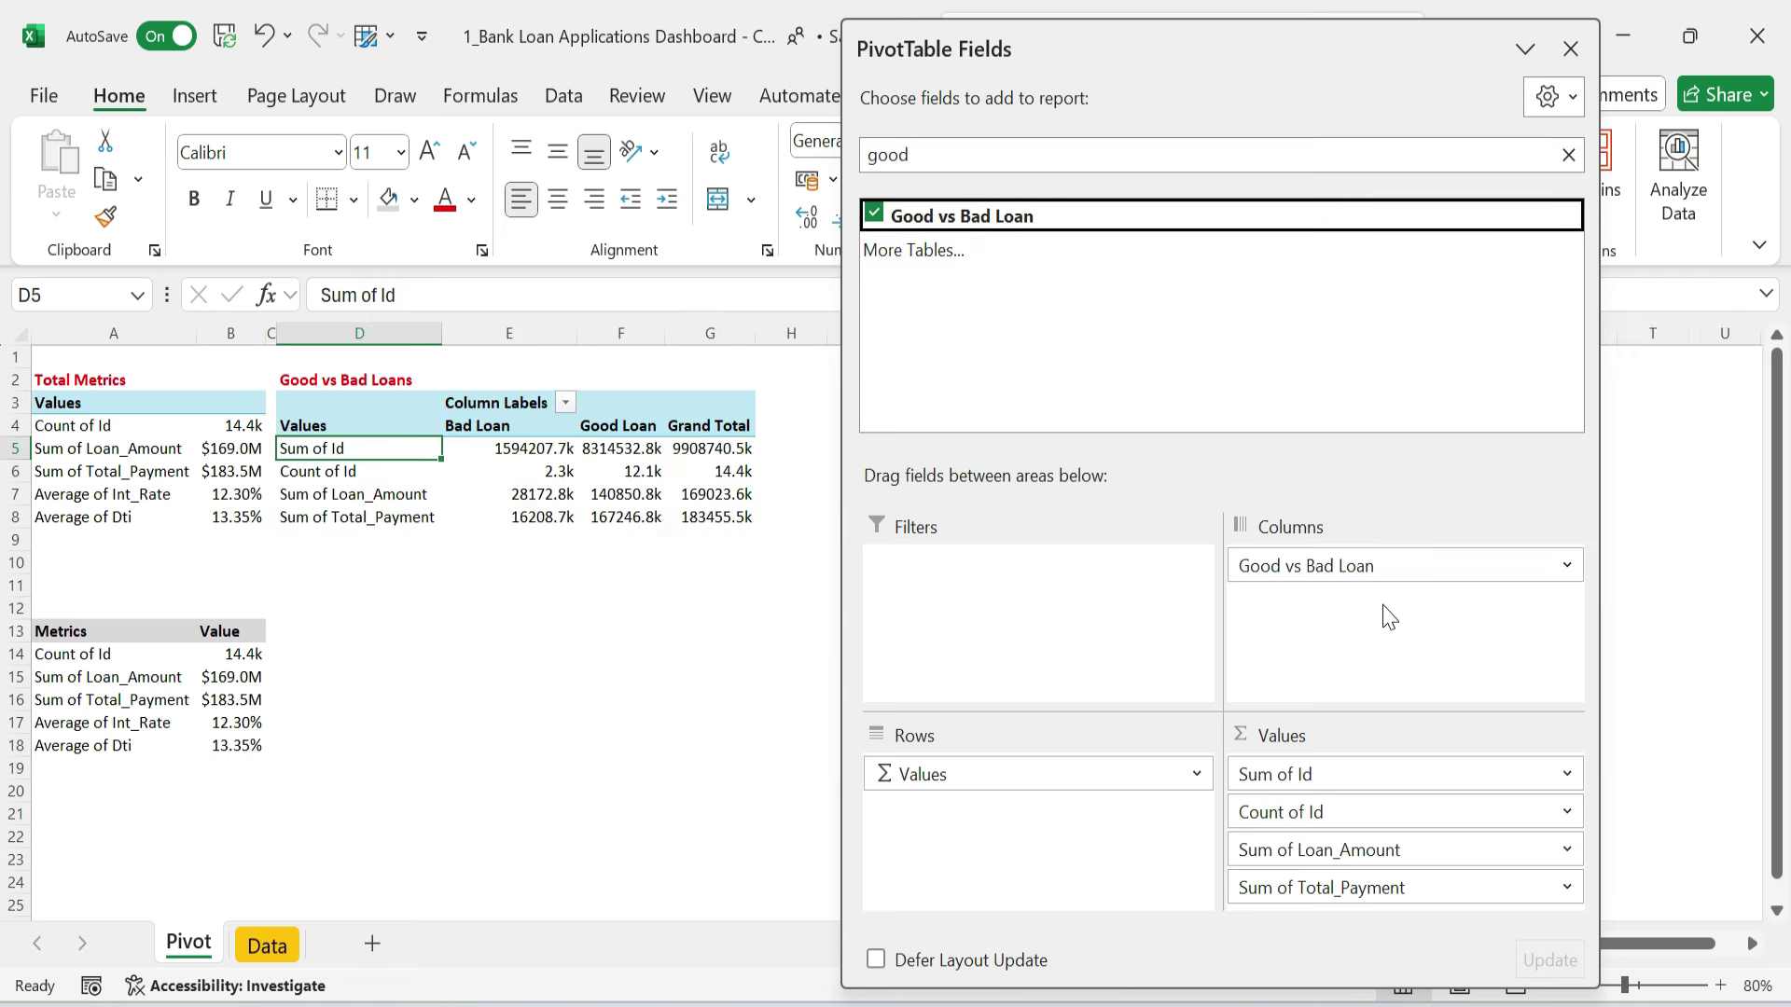
- Remove the Grand Total column from the Good vs Bad Loans PivotTable and close the field list
left_click(728, 602)
left_click(707, 426)
right_click(709, 426)
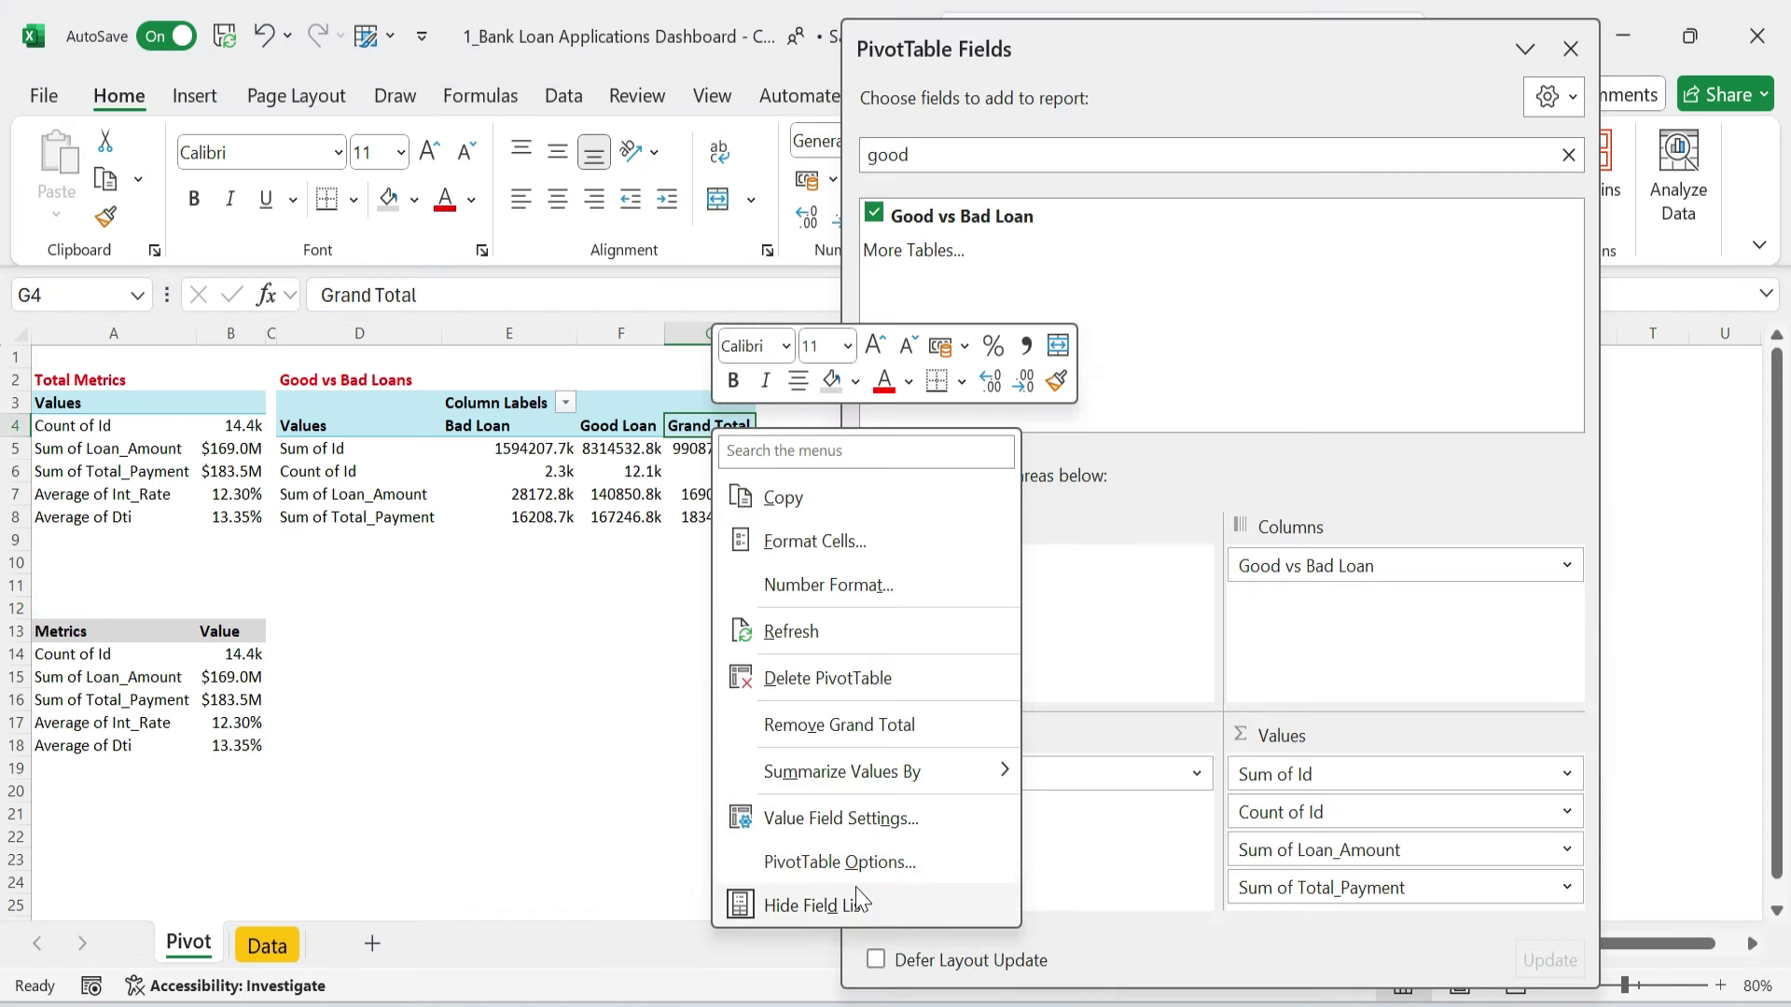
left_click(860, 727)
left_click(529, 448)
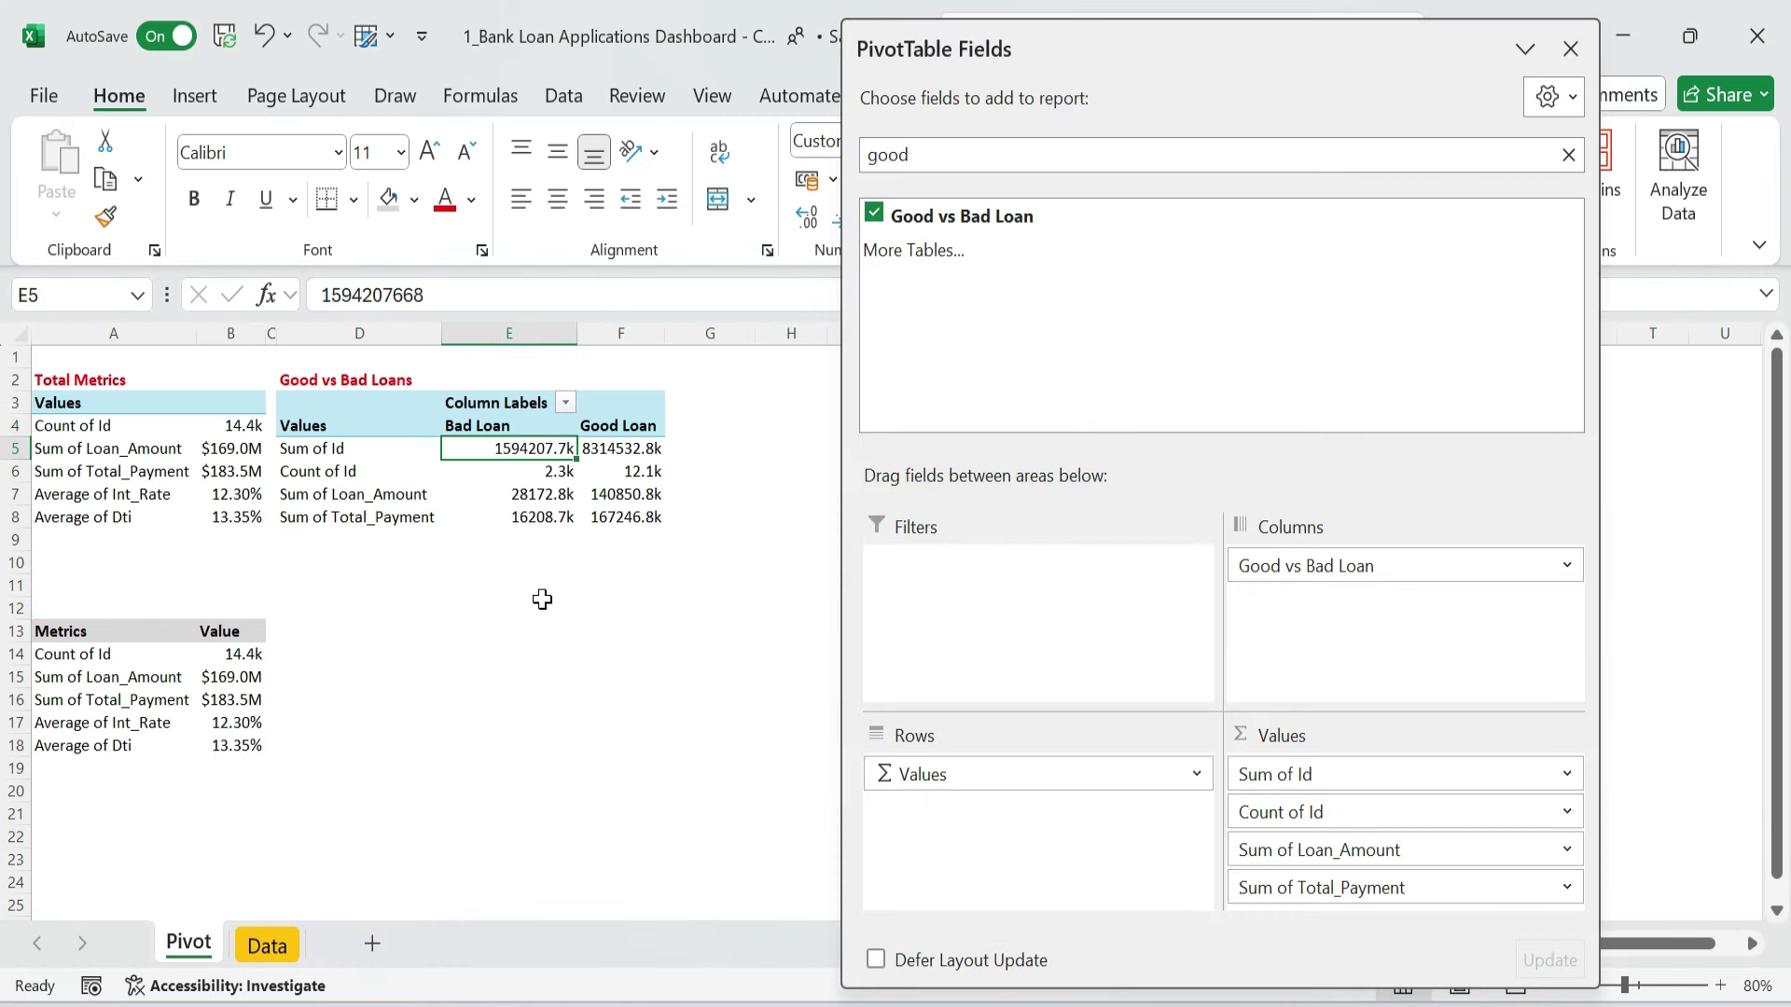
left_click_drag(557, 454, 641, 448)
left_click(1570, 50)
- Copy the Good vs Bad Loans PivotTable from its Values header row down and paste it as values at D13
left_click(339, 418)
key("Up")
key("Up")
key("Up")
key("Down")
key("ctrl+shift+Right")
key("Down")
key("ctrl+shift+Right")
key("ctrl+shift+Down")
key("ctrl+c")
key("Down")
key("Down")
key("Down")
key("Down")
key("Down")
key("Down")
key("Down")
key("Down")
key("Down")
key("alt+e")
key("s")
key("v")
key("Return")
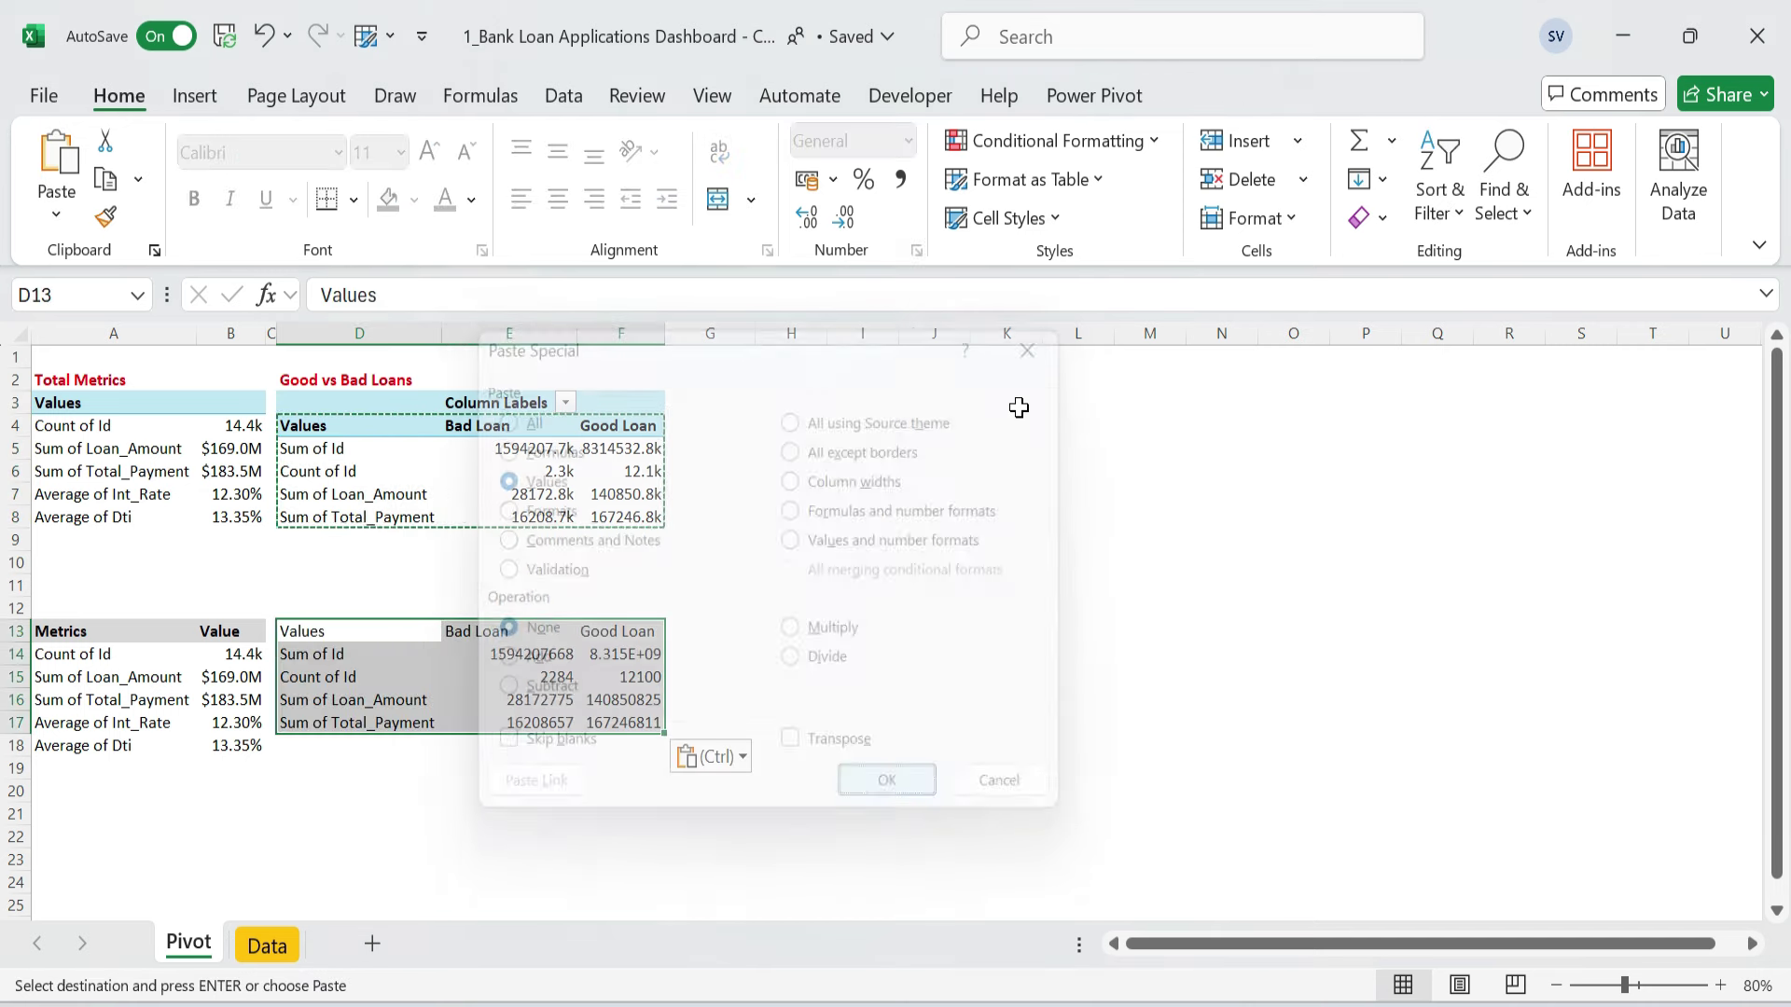
- Paste the copied PivotTable's formats onto the values table at D13 and end the copy mode
key("alt+e")
key("s")
key("t")
key("Return")
key("Up")
key("Down")
key("ctrl+shift+Right")
key("Escape")
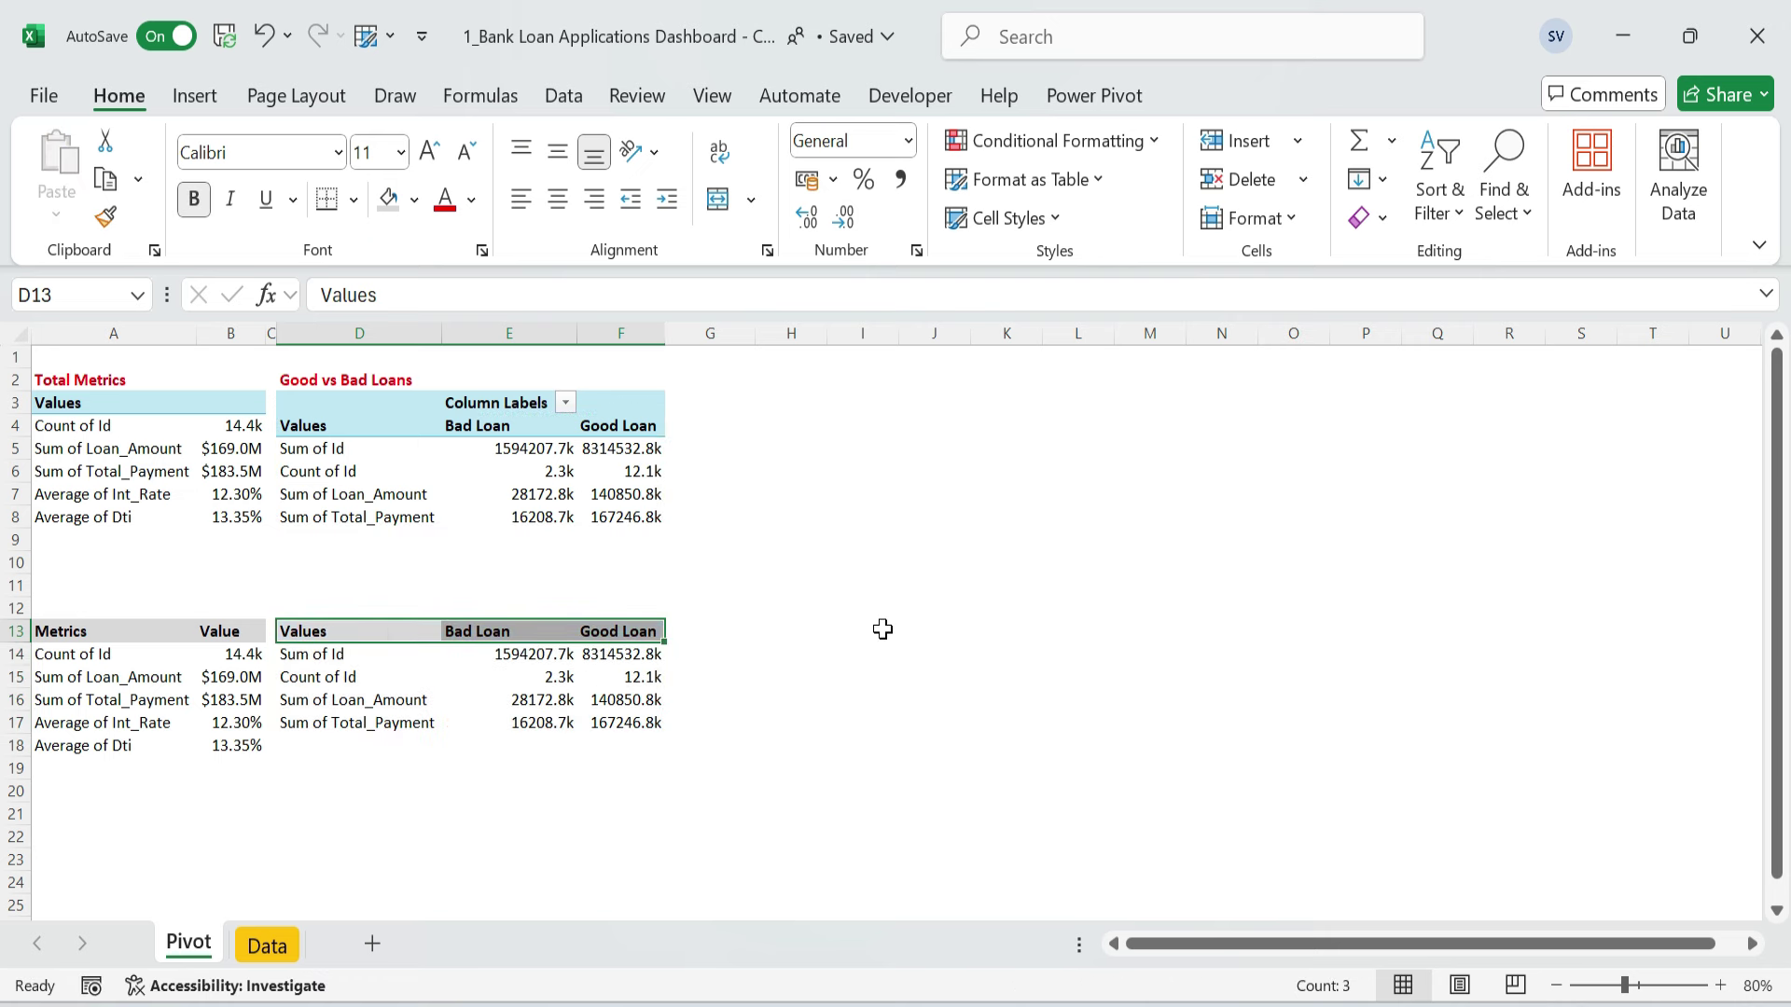
- Rename the row labels in D14:D17 to Good Loan Percentage, Total Loan Applications, Total Funded Amount and Total Amount Received
key("Down")
type("Good Loan Percentage")
key("Return")
type("Total Loan Applications")
key("Return")
type("Total Funded Am")
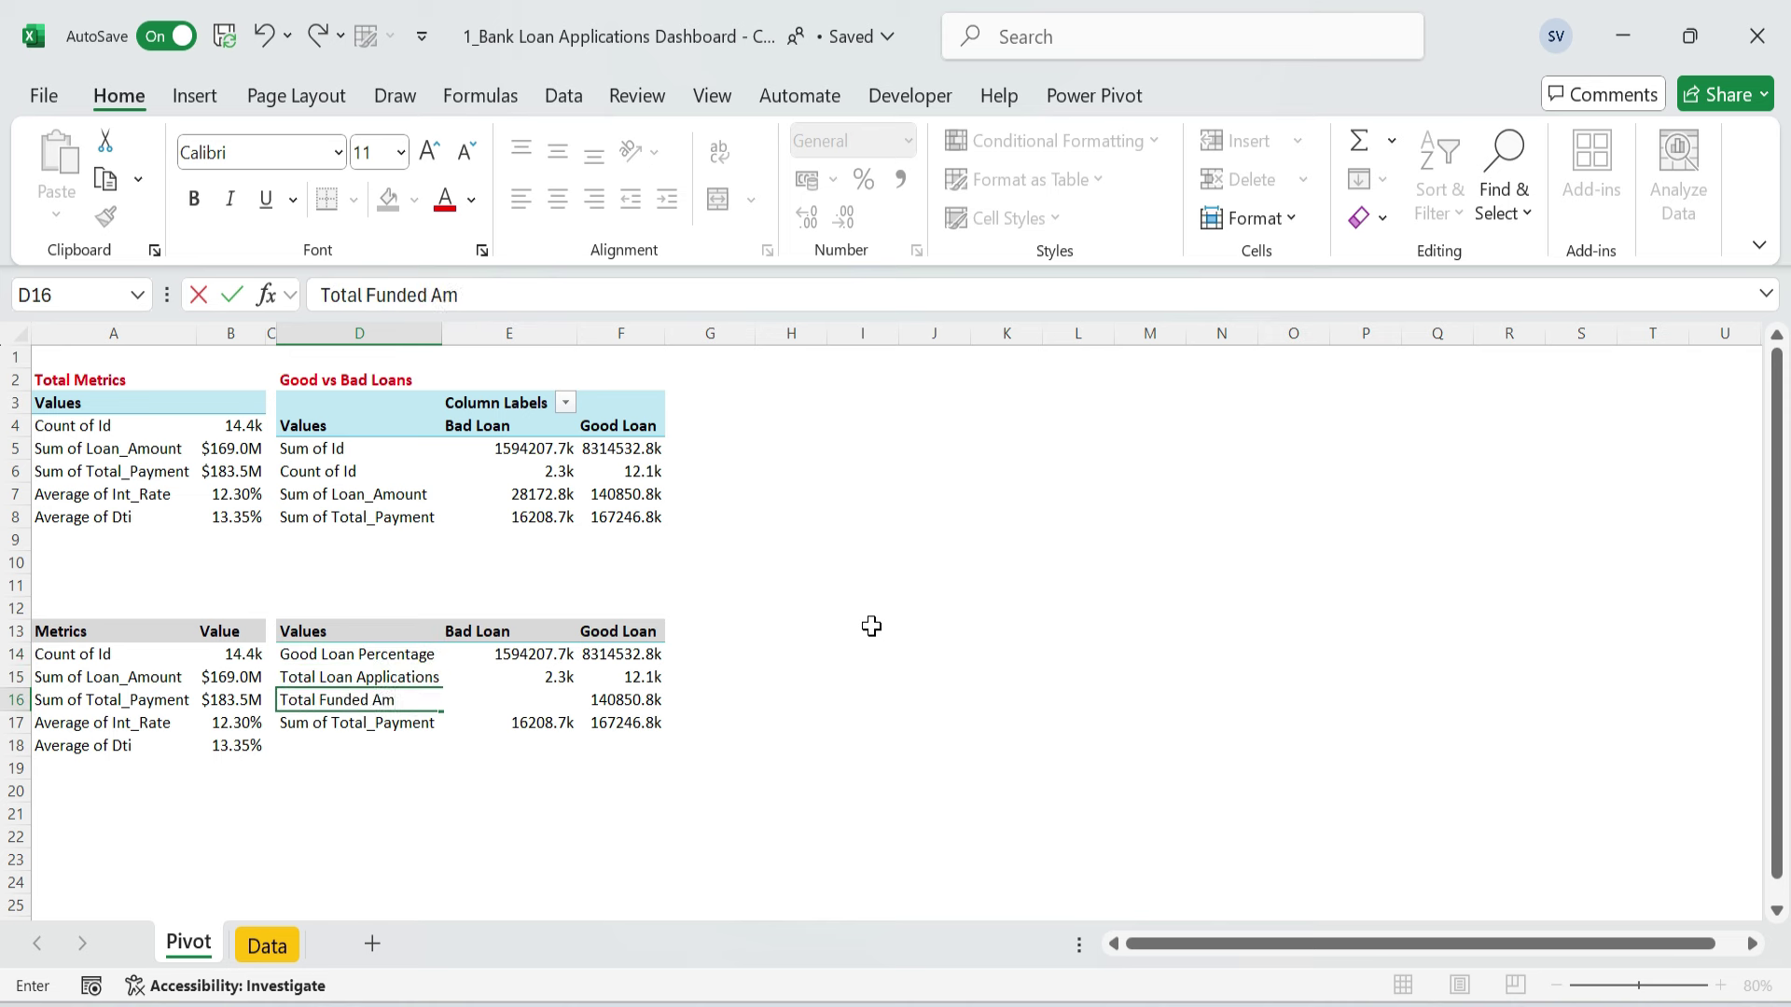
type("ount")
key("Return")
type("Total Amount Recei")
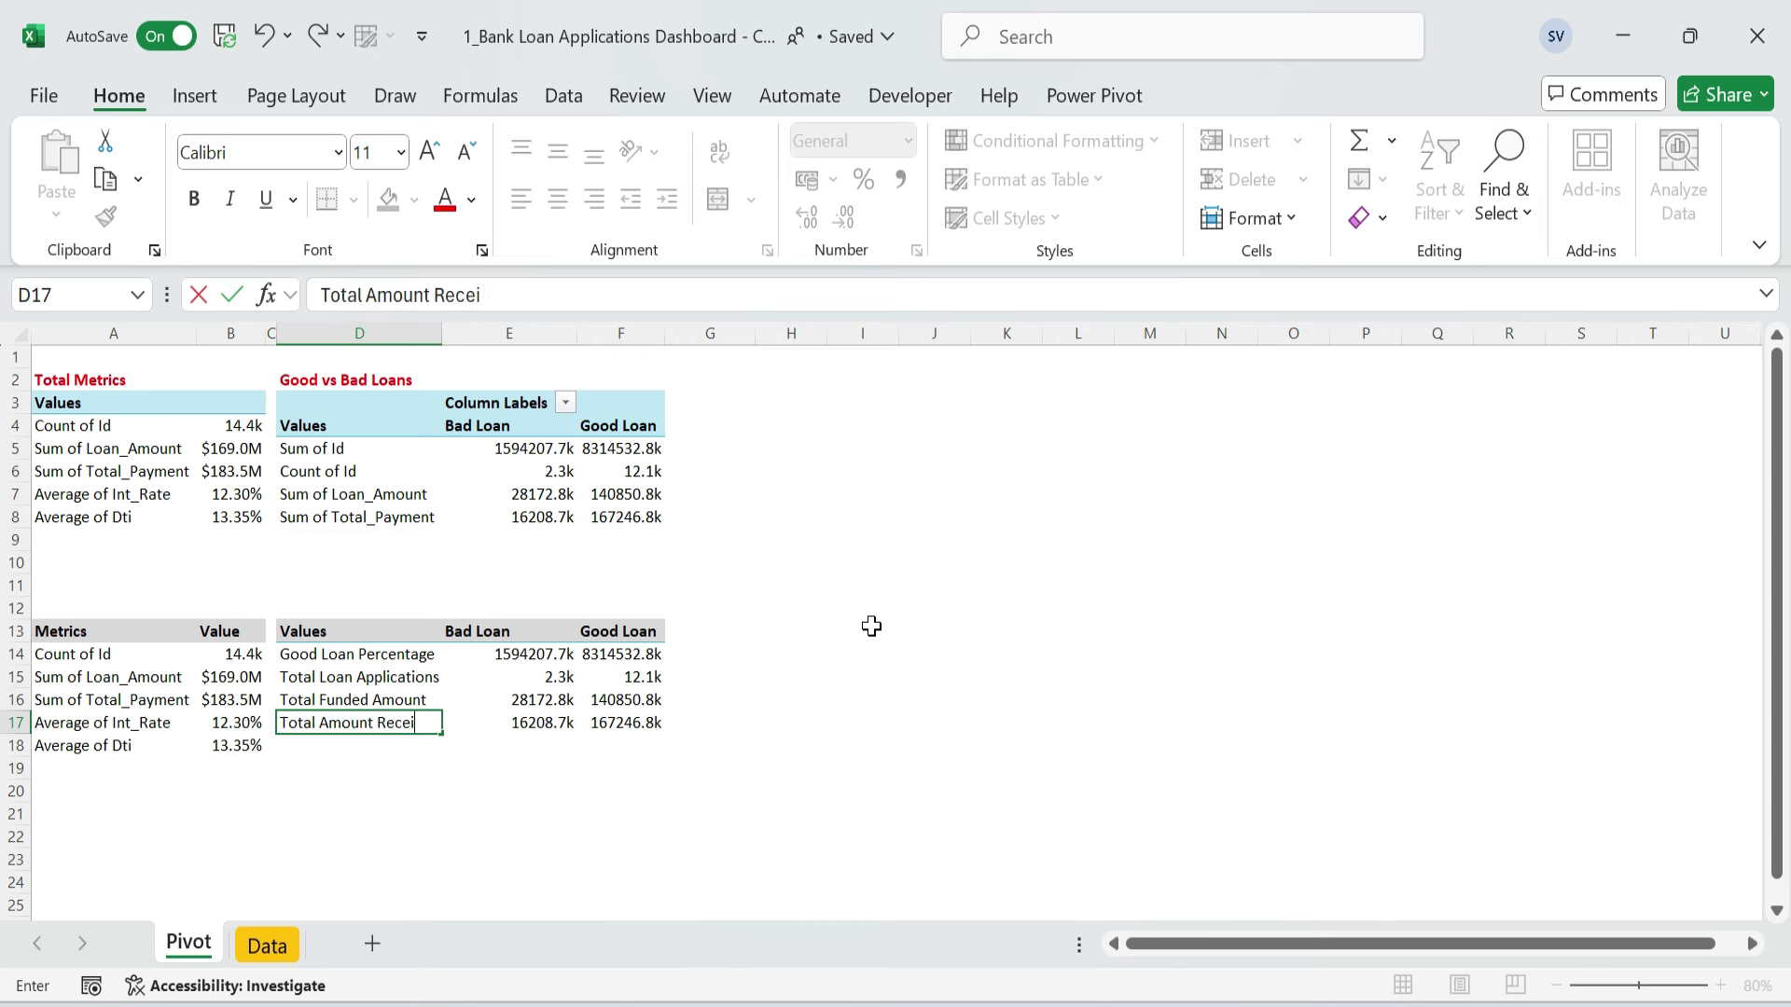
type("ved")
key("Up")
- Link the Good Loan cell of the Good Loan Percentage row, E14, to the PivotTable's Good Loan Sum of Id
key("Up")
key("Up")
key("Right")
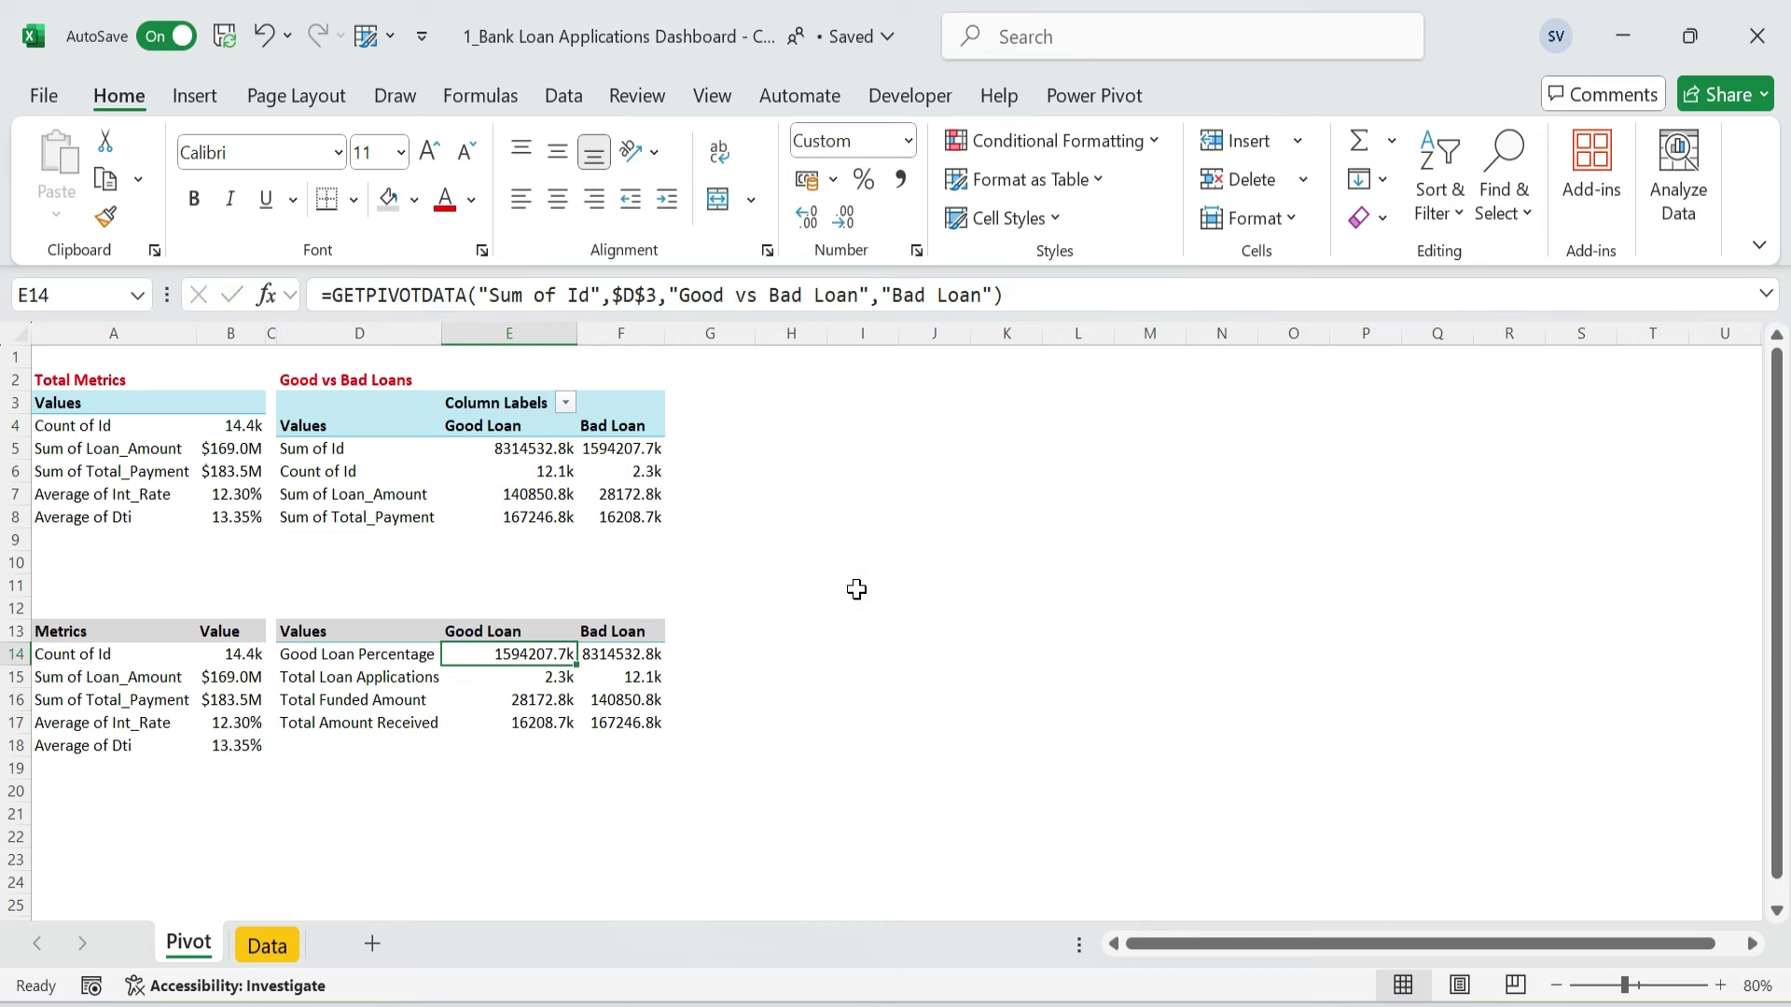
type("=")
key("Up")
key("Up")
key("Up")
key("Up")
key("Up")
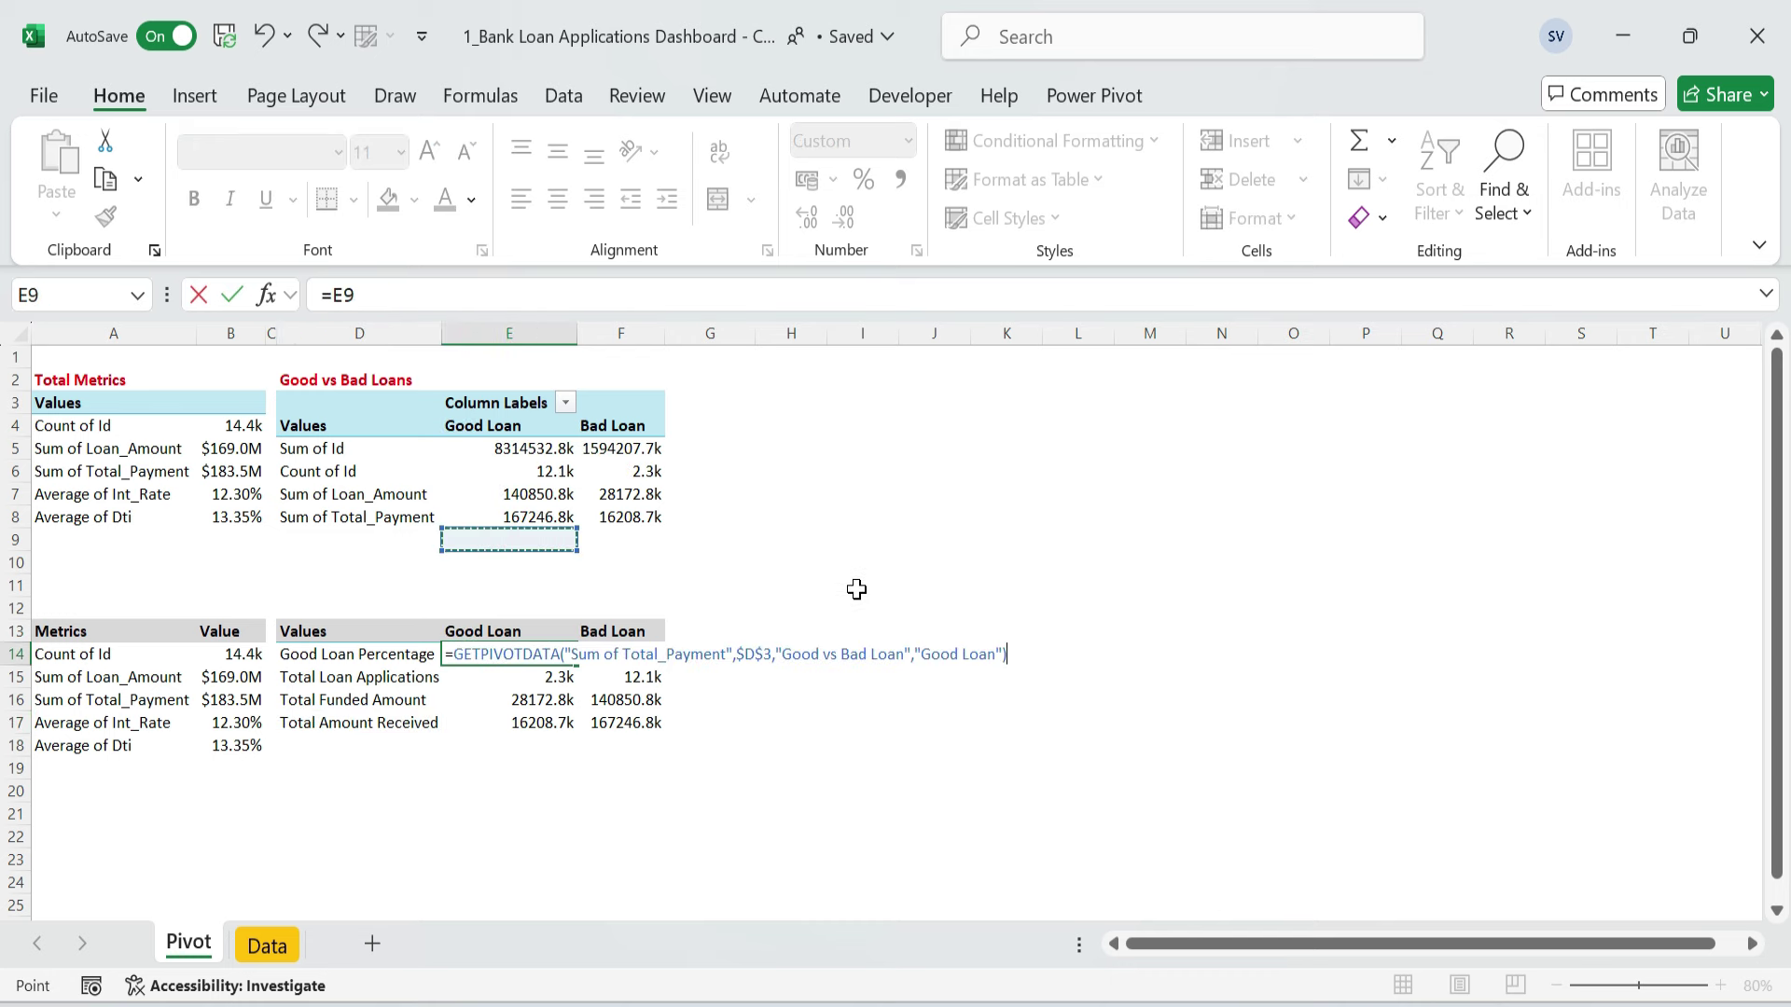
key("Up")
key("Up")
key("Up")
key("Up")
key("ctrl+Return")
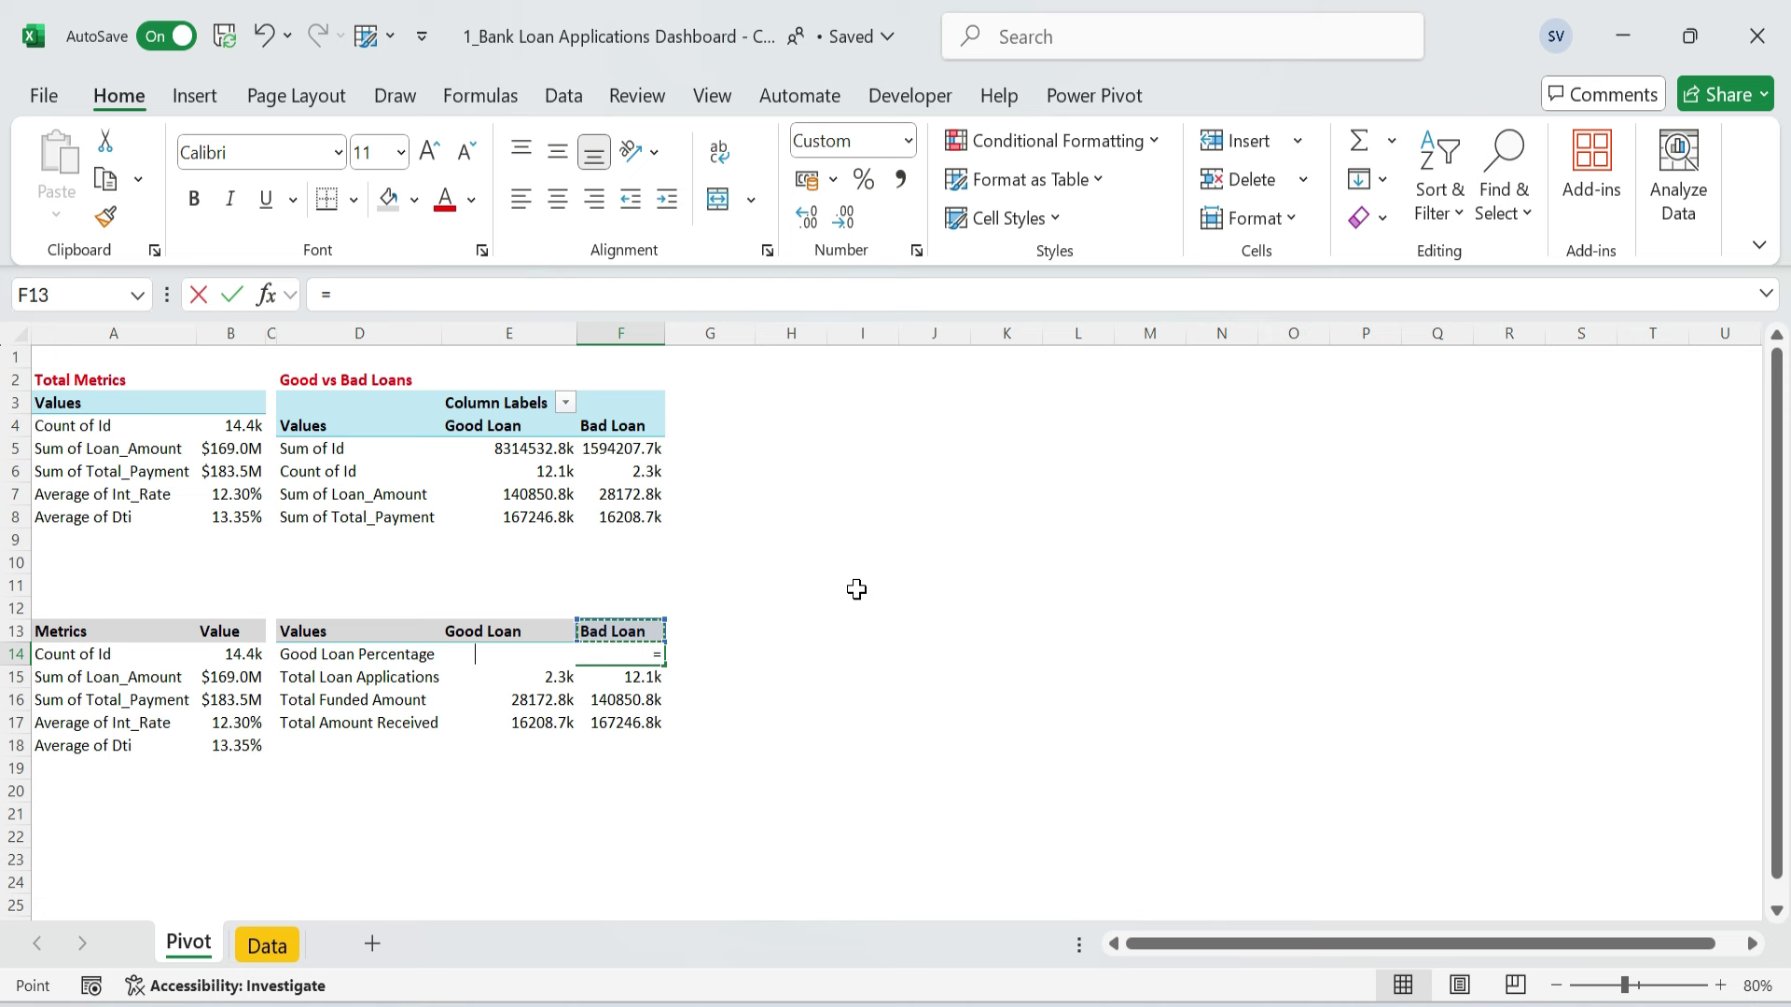
- Link the Bad Loan cell of the Good Loan Percentage row, F14, to the PivotTable's Bad Loan Sum of Id
key("Down")
type("=")
key("Up")
key("Up")
key("Up")
key("Up")
key("Up")
key("Up")
key("Up")
key("Up")
key("Up")
key("Up")
key("Down")
key("Return")
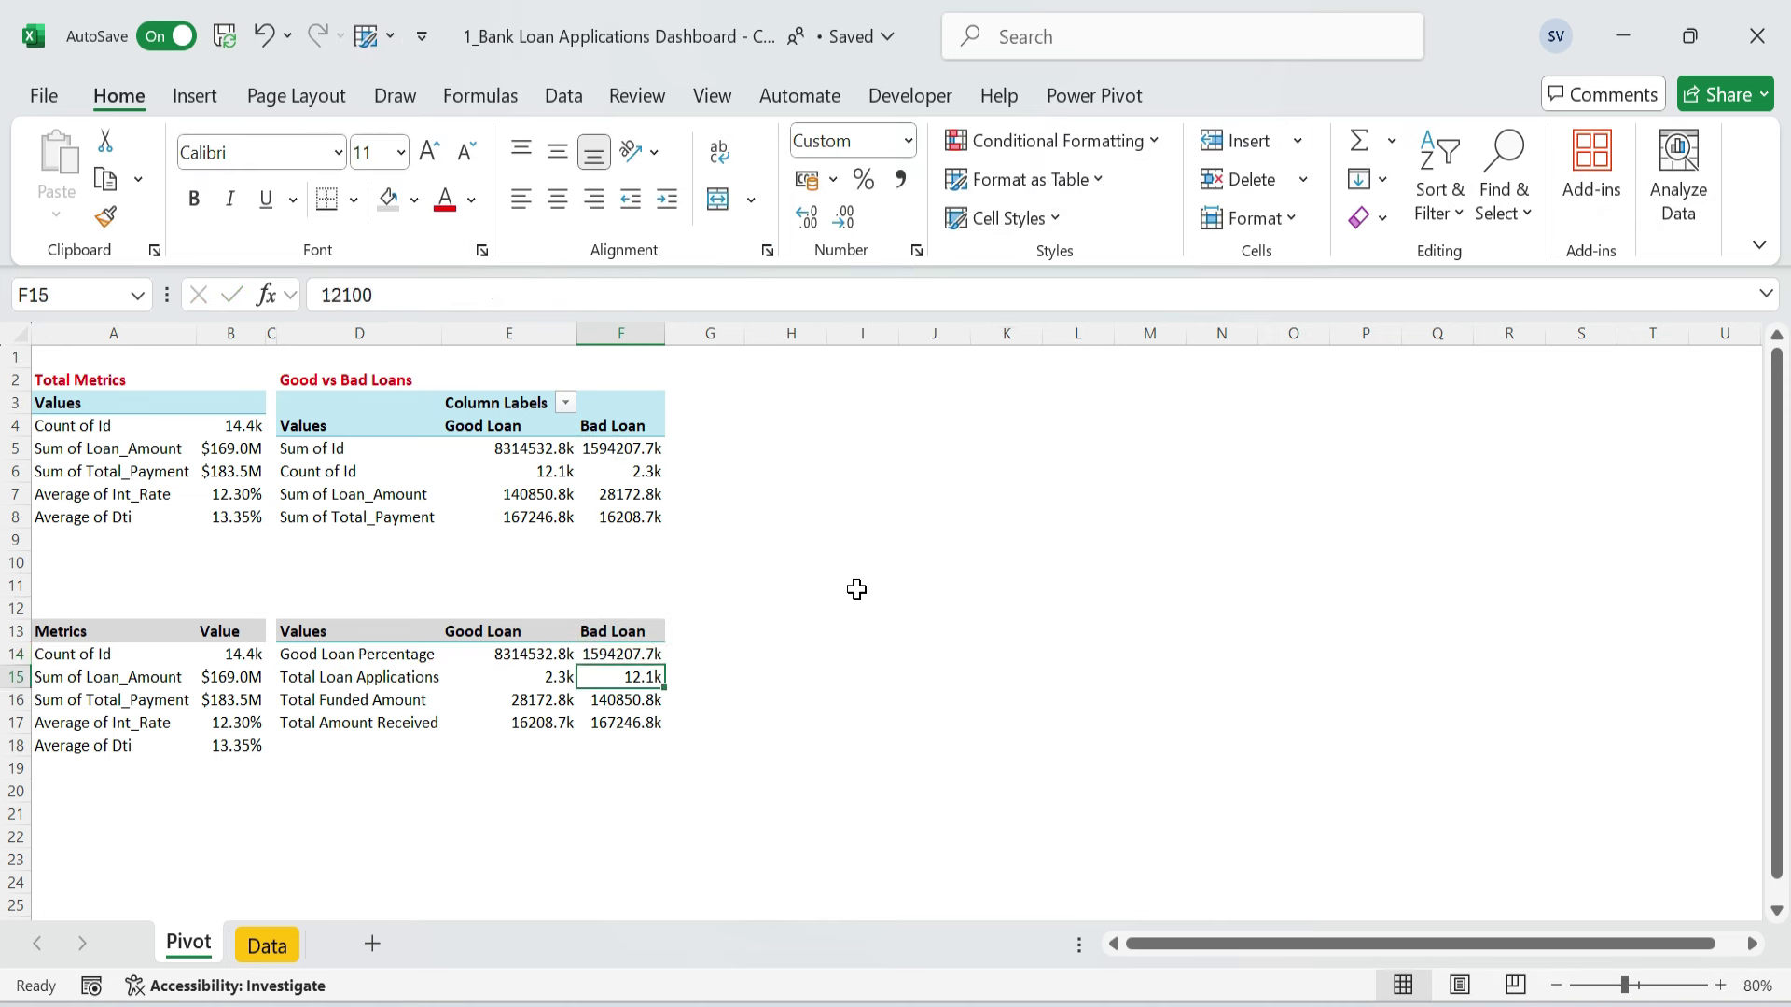
- Link the Good Loan cell of Total Loan Applications, E15, to the PivotTable's Good Loan Count of Id
key("Left")
type("=")
key("Up")
key("Up")
key("Up")
key("Up")
key("Up")
key("Up")
key("Up")
key("Up")
key("Up")
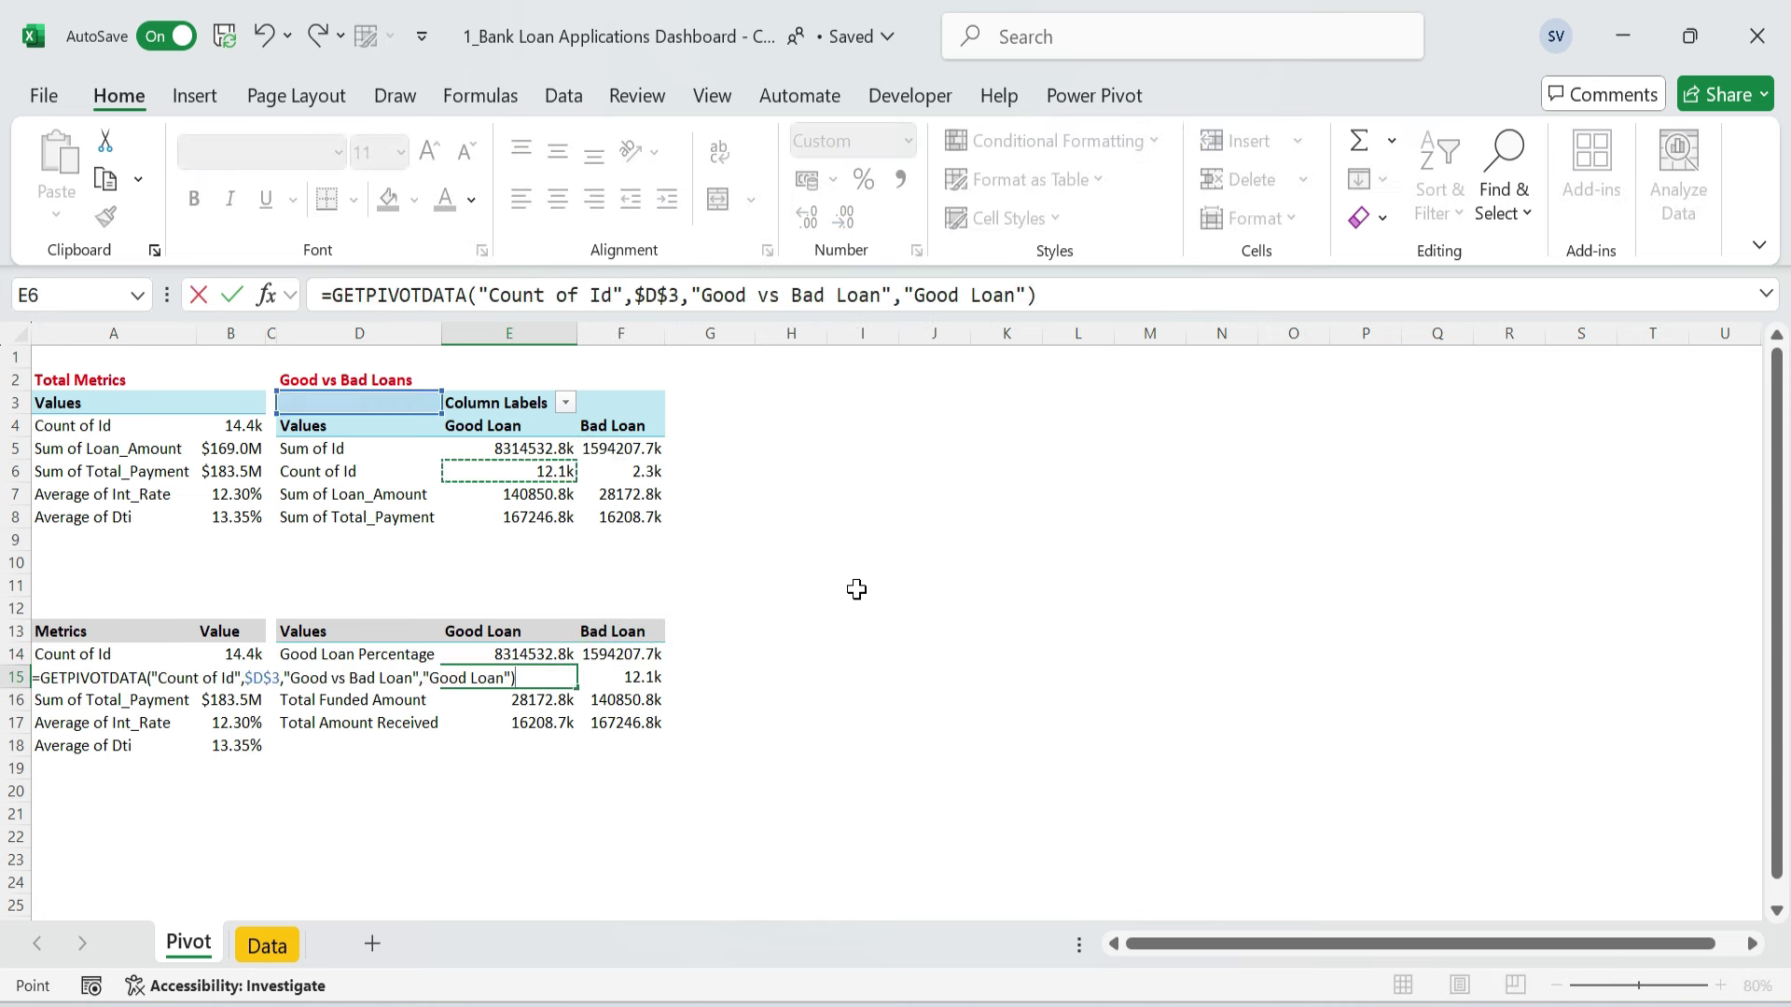
key("Tab")
- Link the Bad Loan cell of Total Loan Applications, F15, to the PivotTable's Bad Loan Count of Id
type("=")
key("Up")
key("Up")
key("Up")
key("Up")
key("Up")
key("Up")
key("Up")
key("Up")
key("Up")
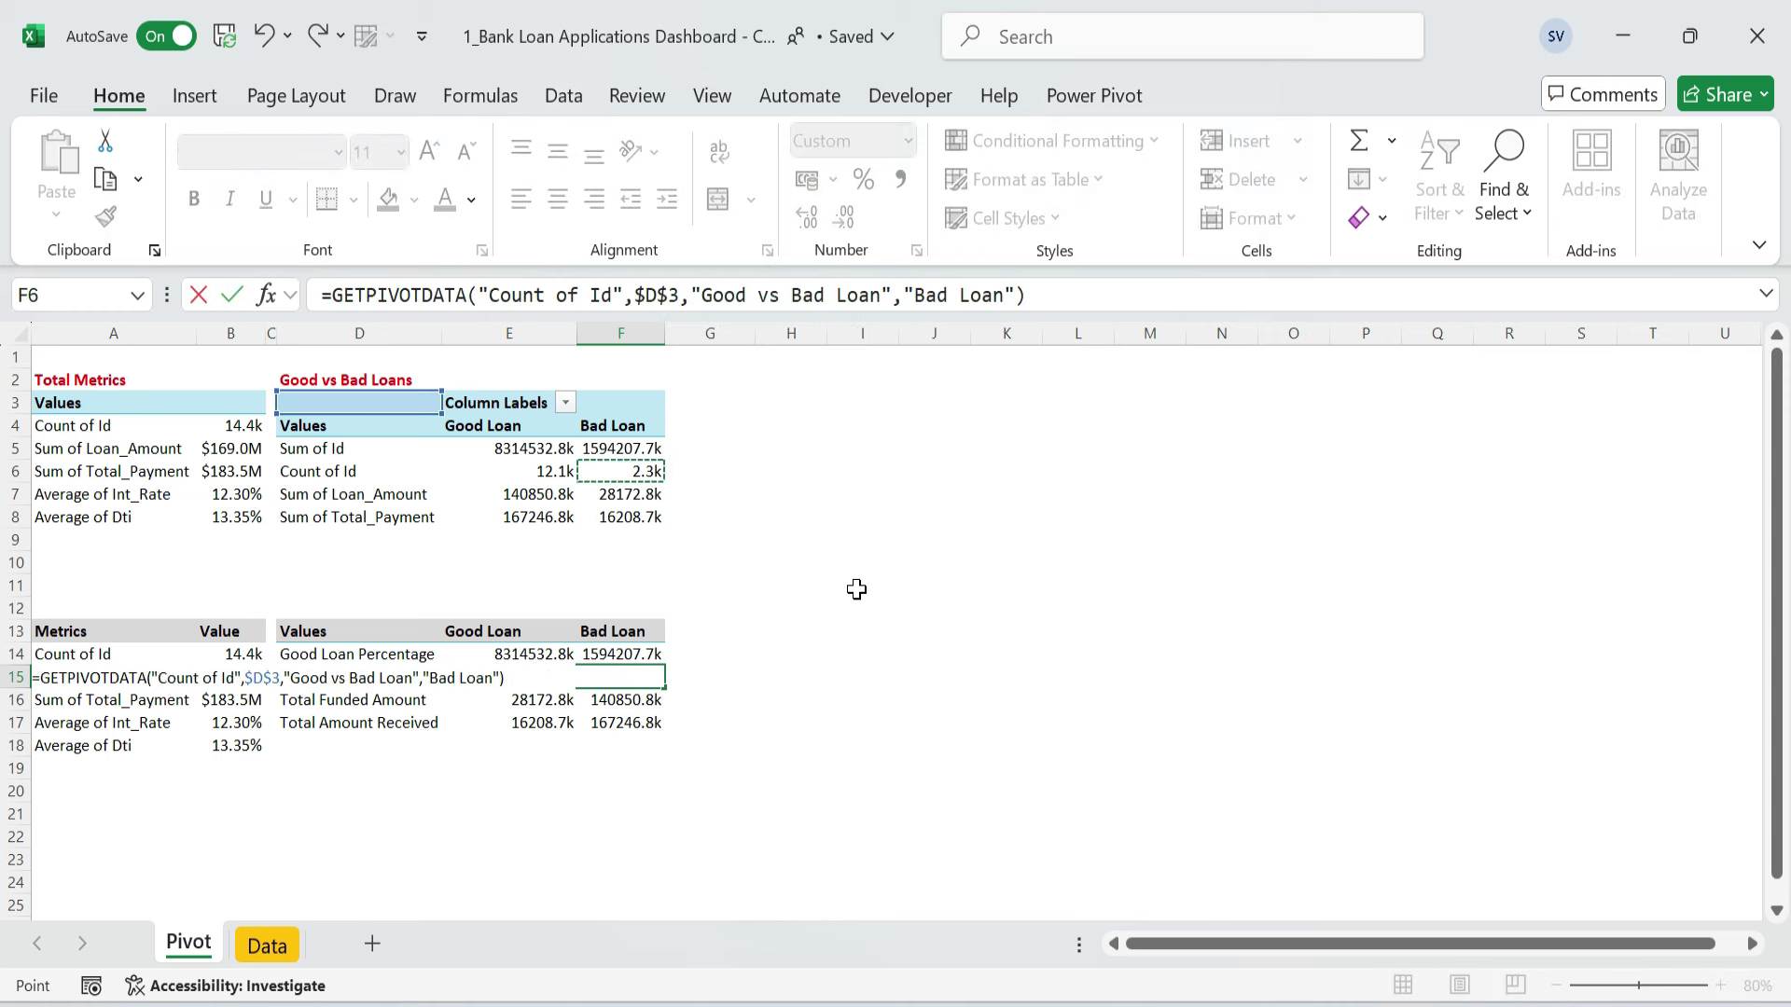
key("Return")
- Link the Good Loan cell of Total Funded Amount, E16, to the PivotTable's Good Loan Sum of Loan_Amount
key("Down")
key("Up")
type("=")
key("Up")
key("Up")
key("Up")
key("Up")
key("Up")
key("Up")
key("Up")
key("Up")
key("Up")
key("Up")
key("Down")
key("Return")
- Link the Bad Loan cell of Total Funded Amount, F16, to the PivotTable's Bad Loan Sum of Loan_Amount
key("Right")
key("Up")
type("=")
key("Up")
key("Up")
key("Up")
key("Up")
key("Up")
key("Up")
key("Up")
key("Up")
key("Up")
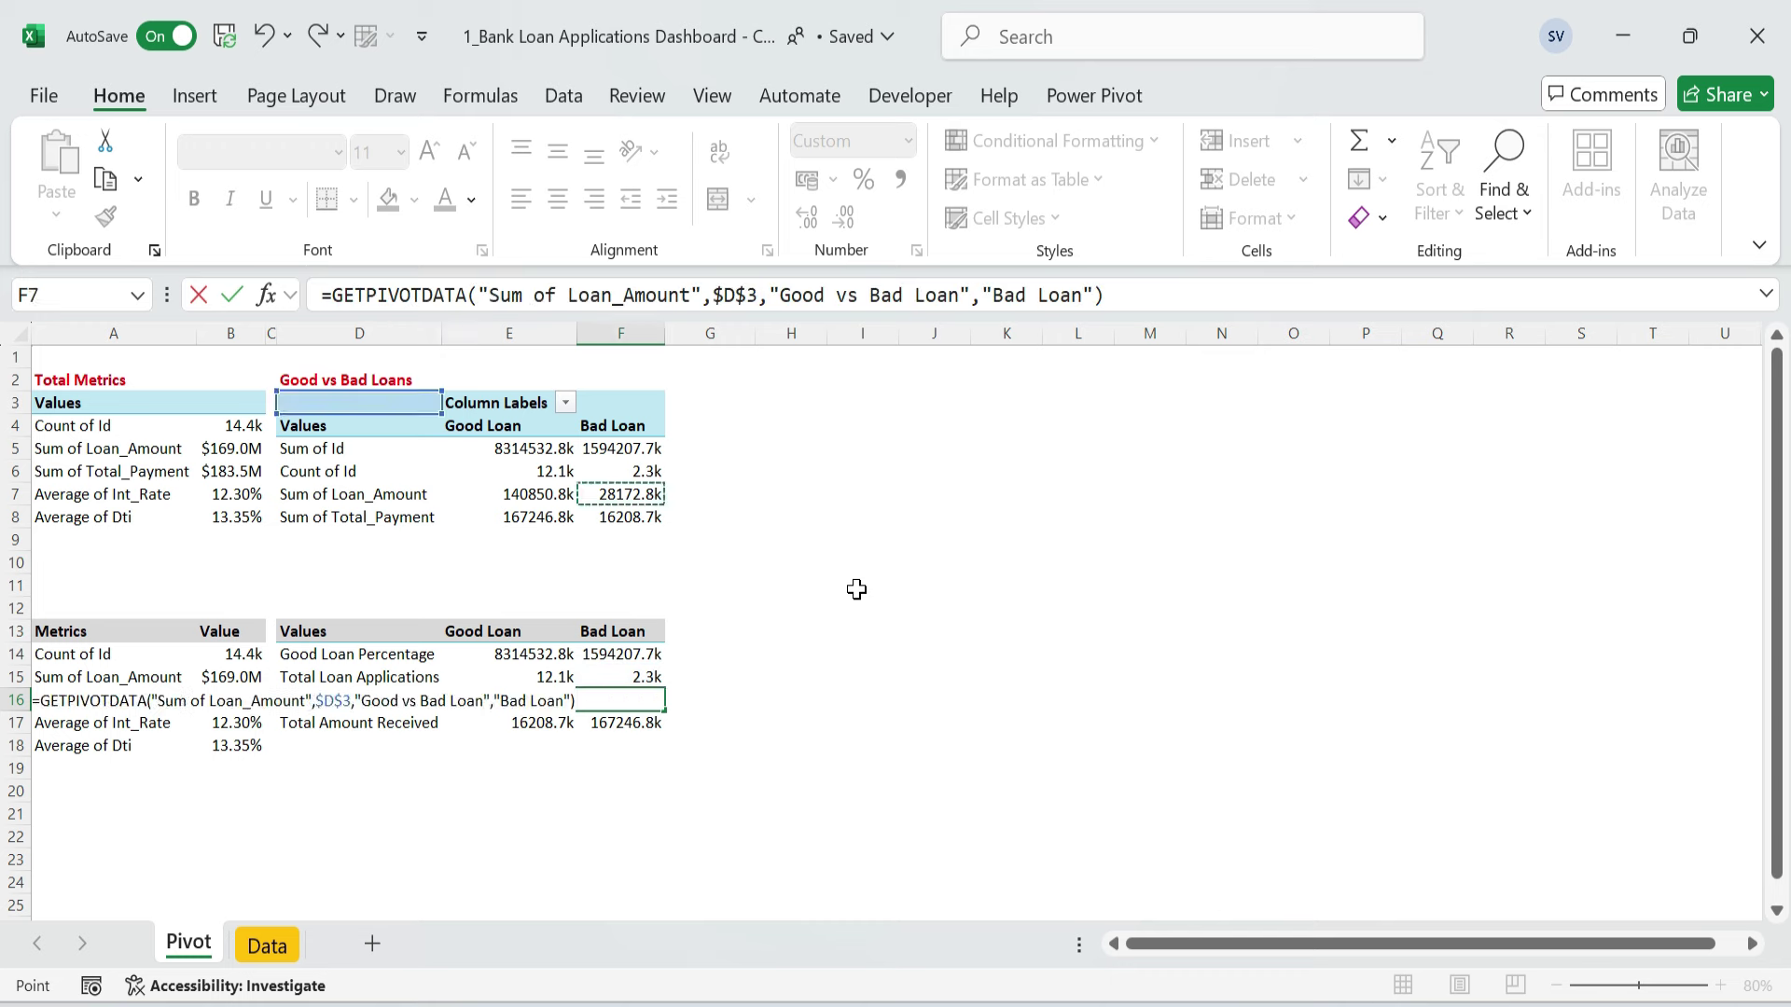
key("Return")
- Link the Good Loan cell of Total Amount Received, E17, to the PivotTable's Good Loan Sum of Total_Payment
key("Left")
type("=")
key("Up")
key("Up")
key("Up")
key("Up")
key("Up")
key("Up")
key("Up")
key("Up")
key("Up")
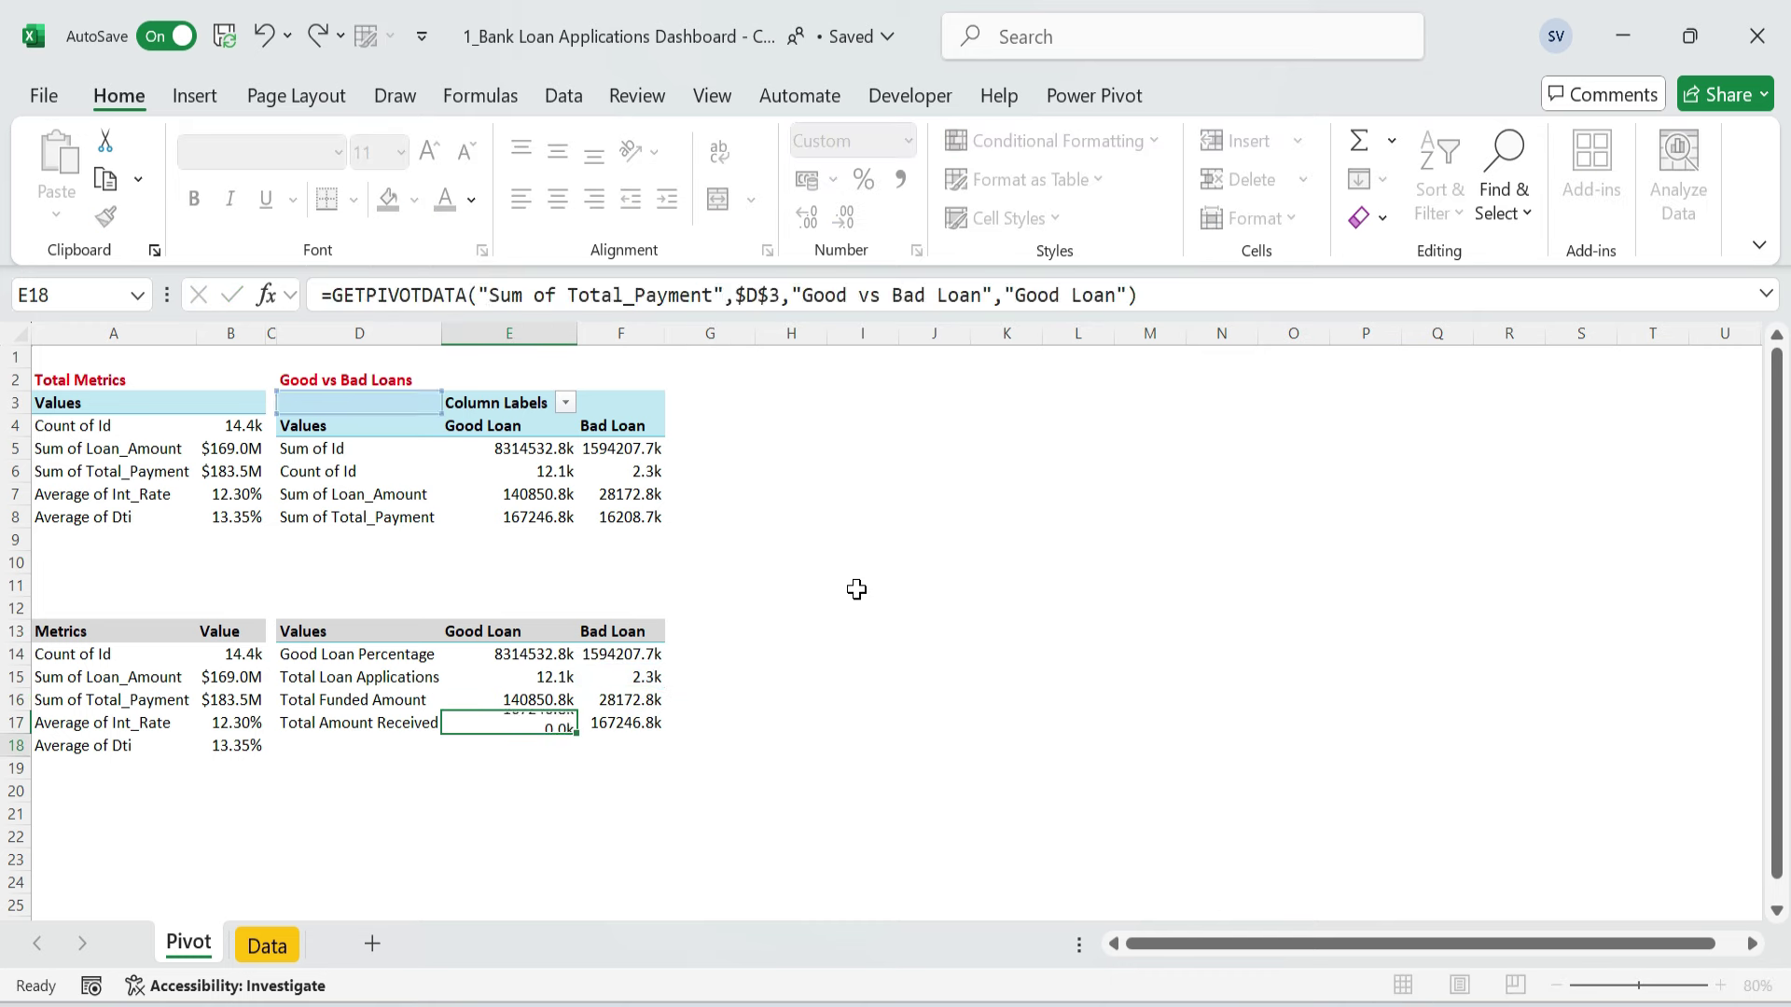
key("Return")
- Link the Bad Loan cell of Total Amount Received, F17, to the PivotTable's Bad Loan Sum of Total_Payment
key("Right")
key("Up")
type("=")
key("Up")
key("Up")
key("Up")
key("Up")
key("Up")
key("Up")
key("Up")
key("Up")
key("Up")
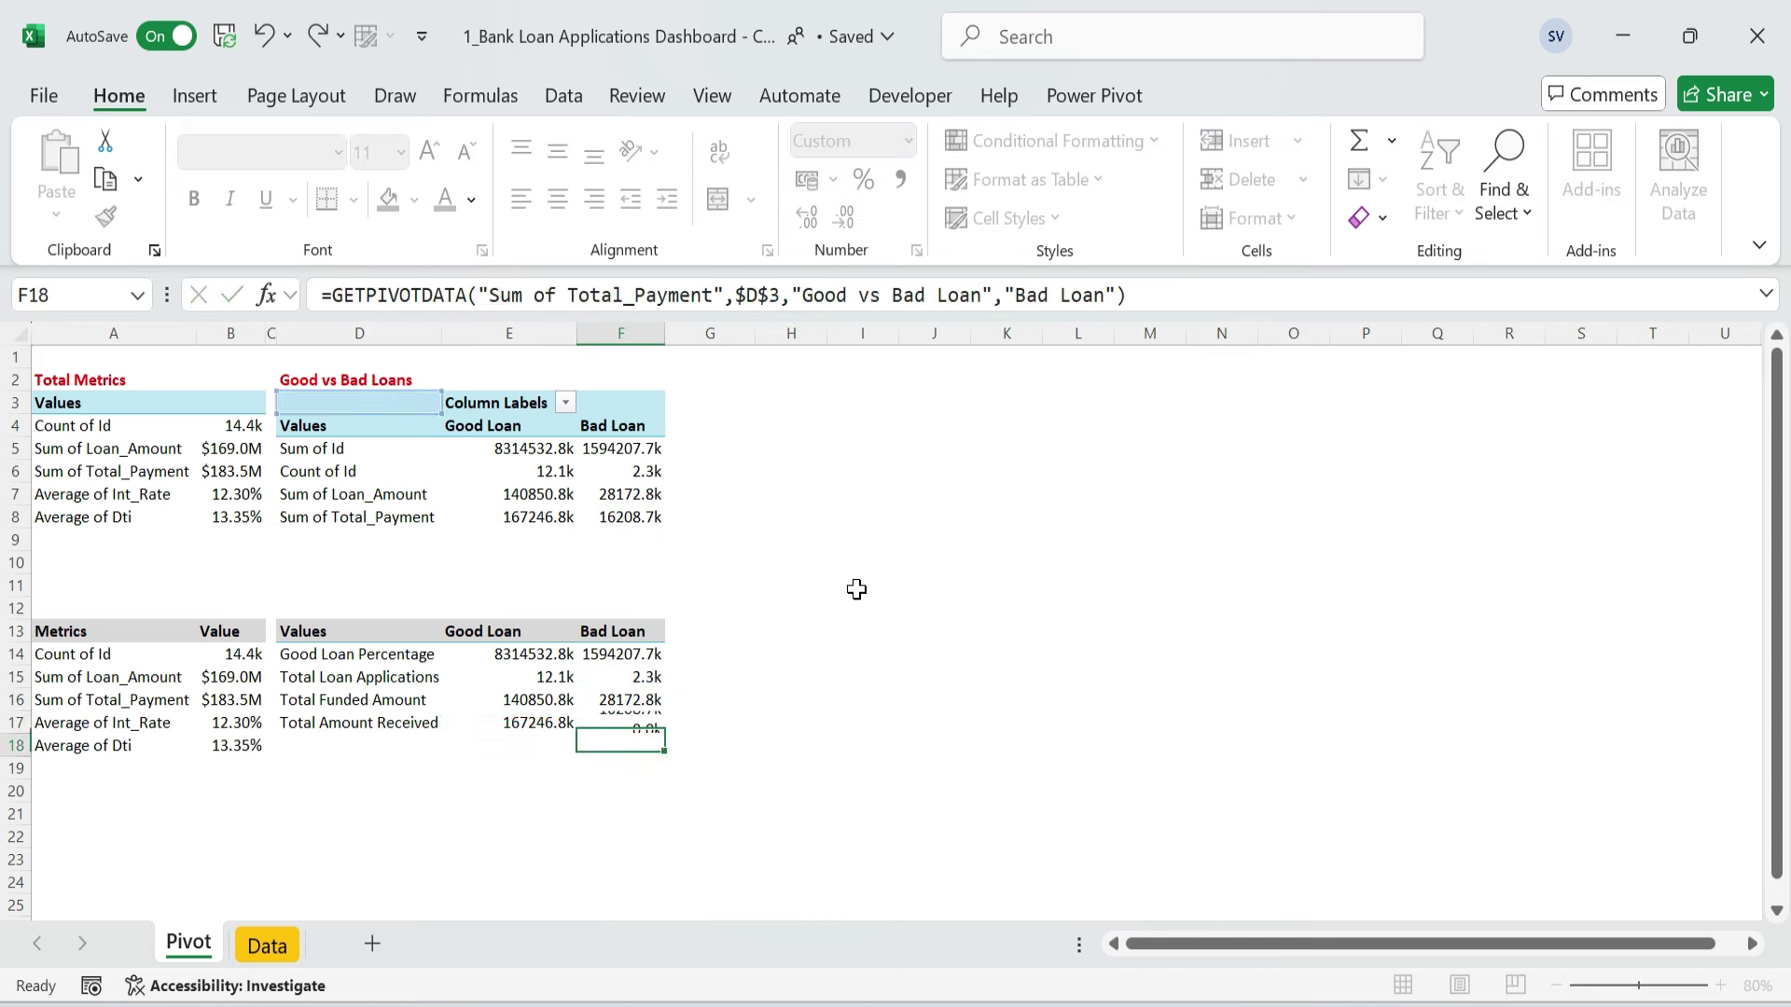
key("Return")
- Format the Good Loan and Bad Loan values in the Good Loan Percentage row as percentages without decimals
key("Left")
key("Up")
key("Up")
key("Up")
key("Up")
key("Up")
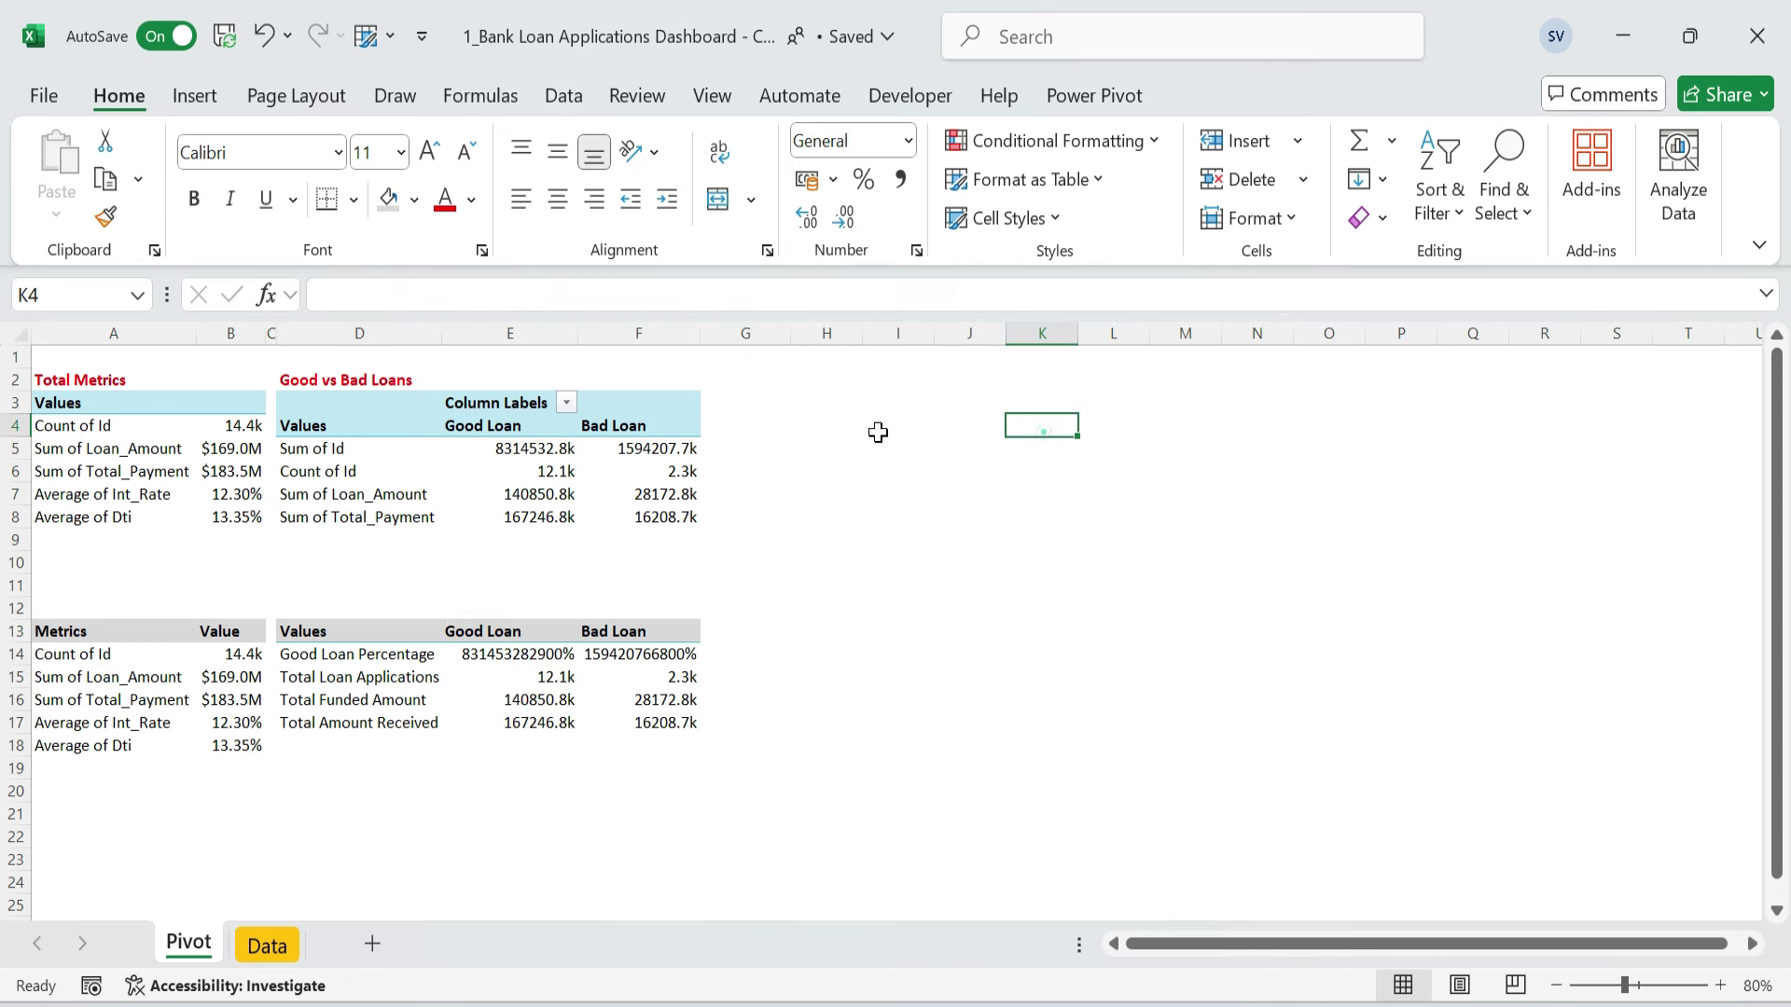
- Show the Sum of Id values in the Good vs Bad Loans PivotTable as % of Row Total
left_click(570, 448)
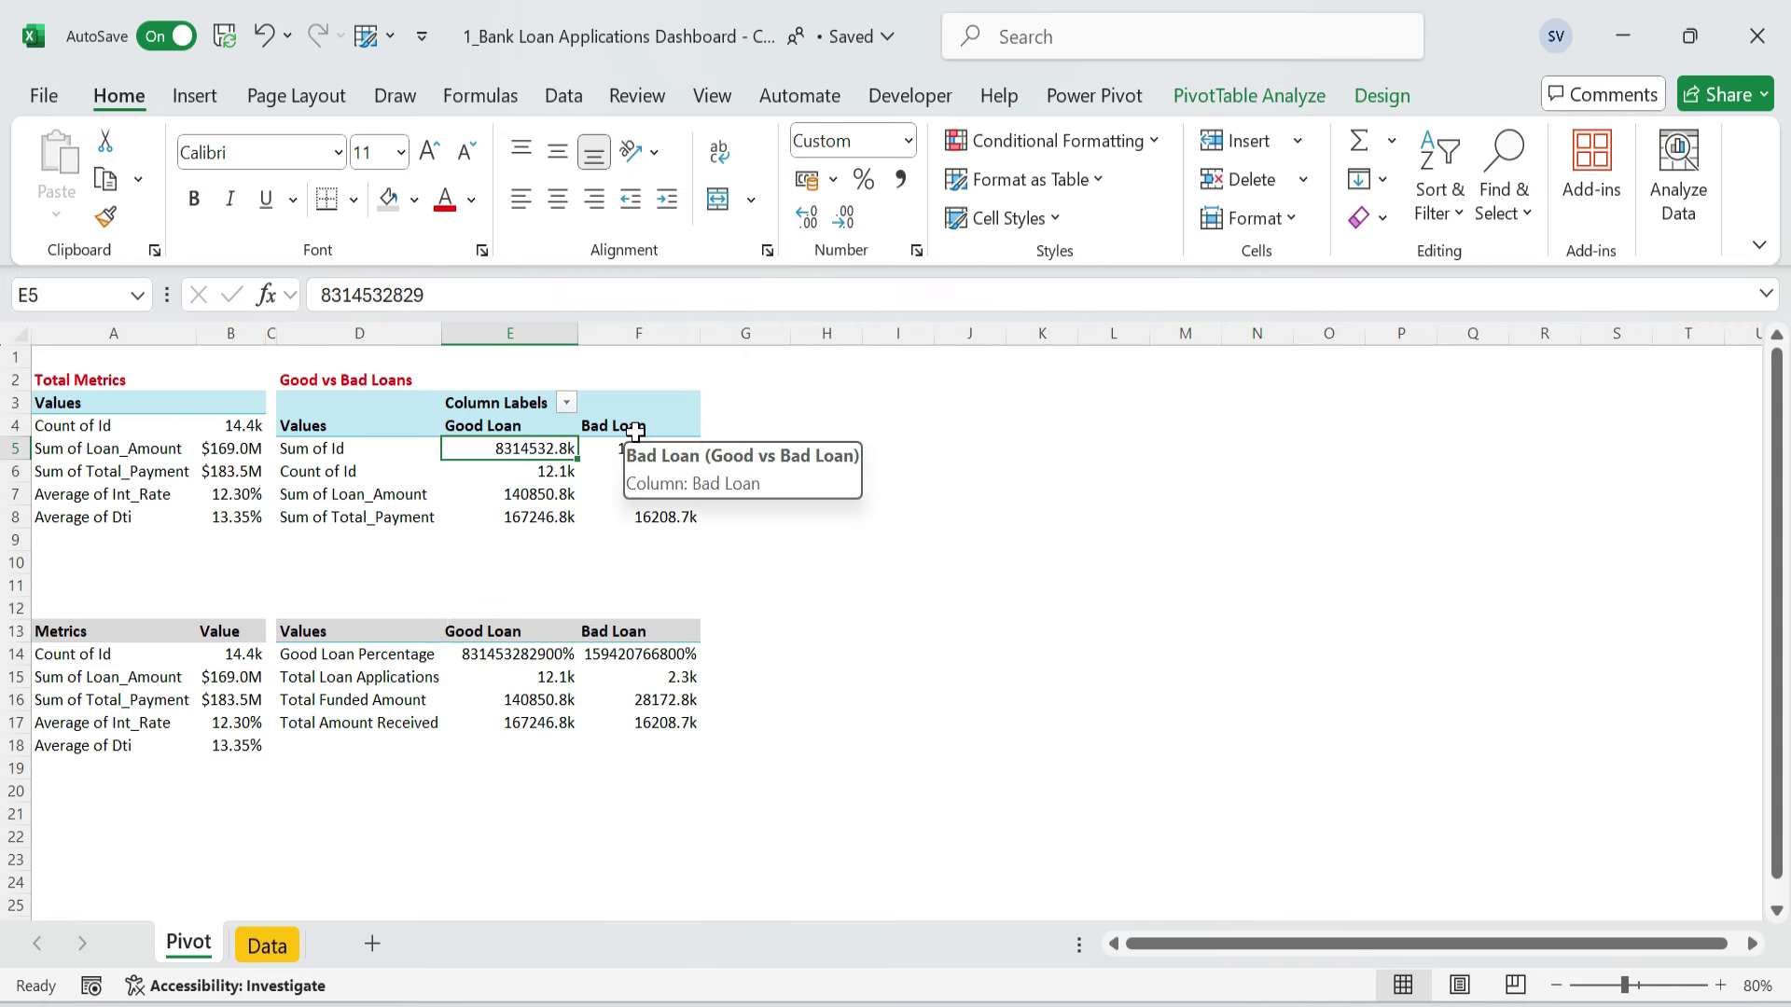
right_click(530, 449)
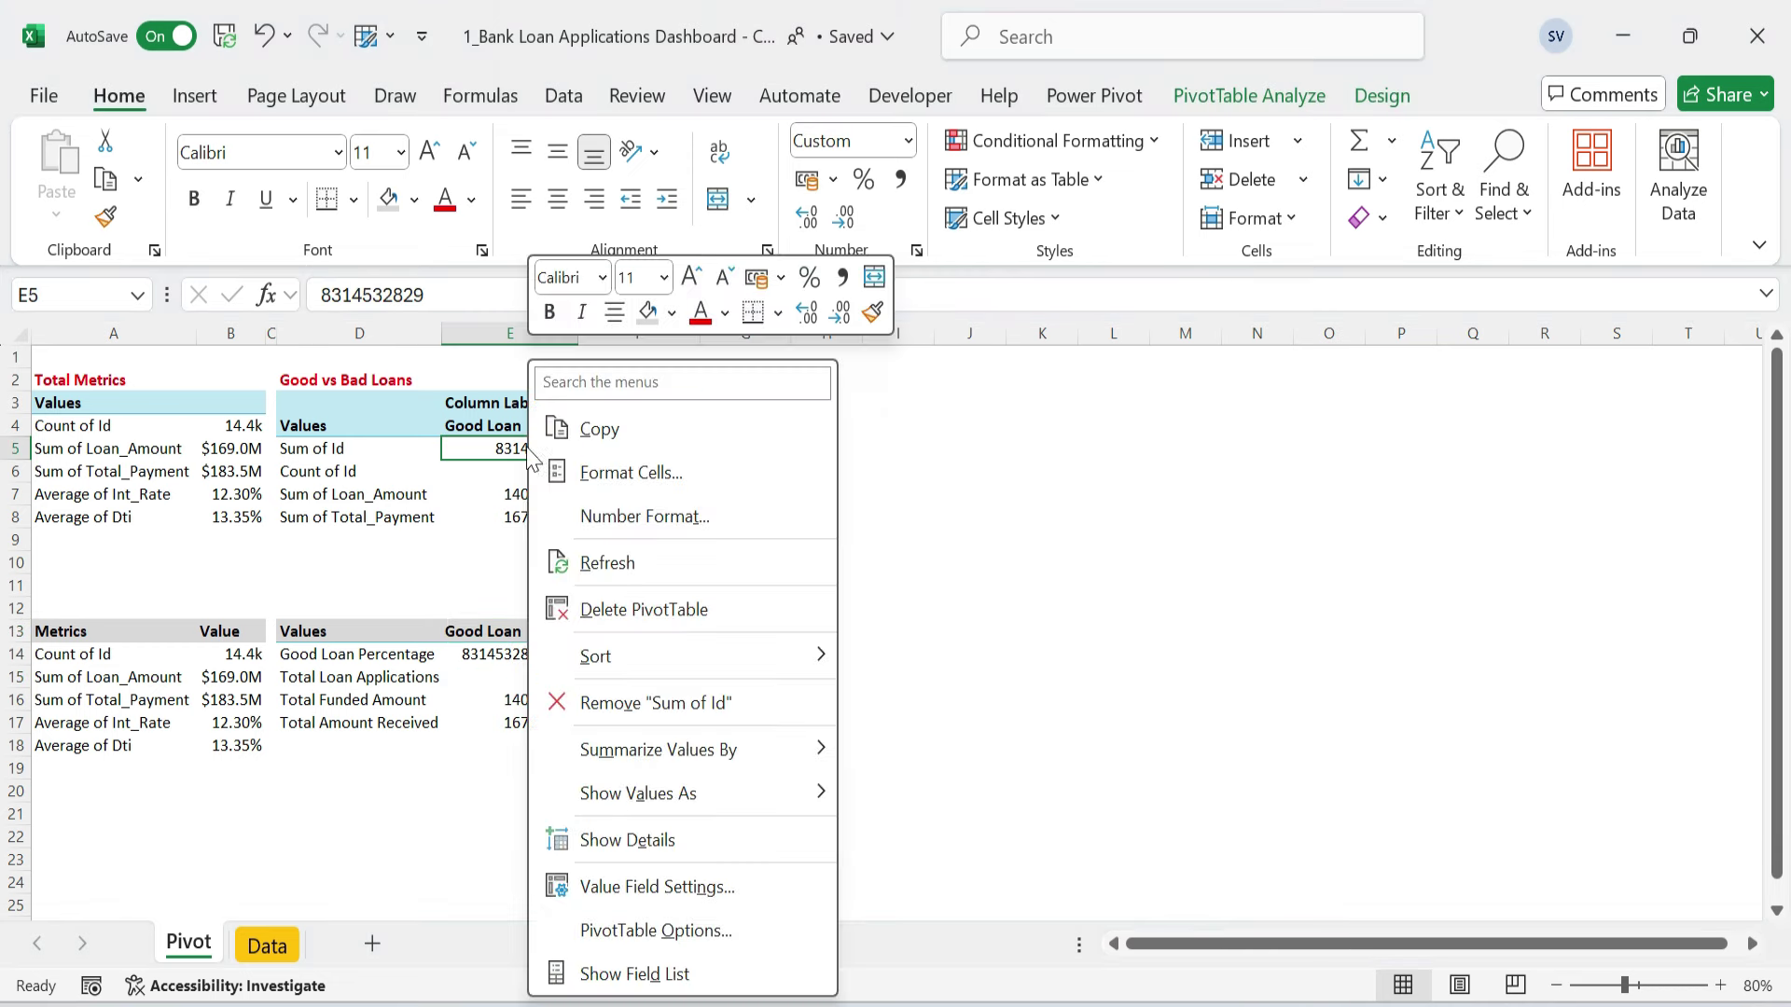
left_click(643, 976)
left_click(1567, 774)
left_click(1399, 737)
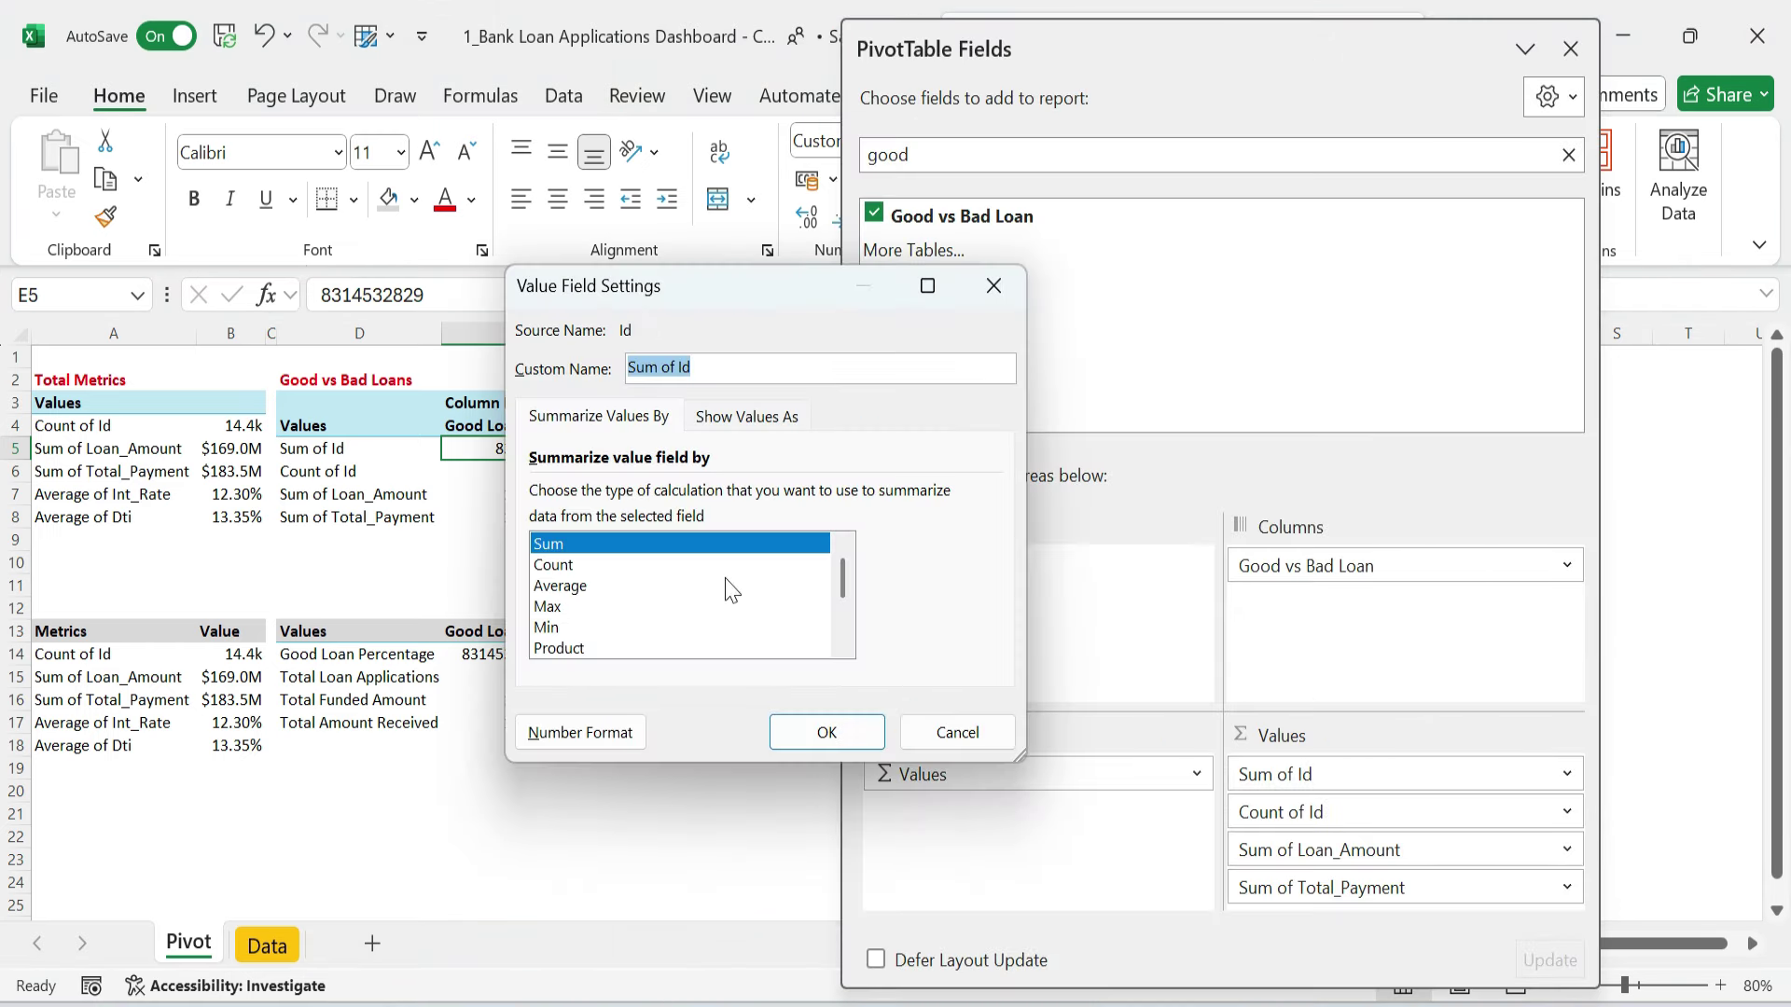
left_click(747, 417)
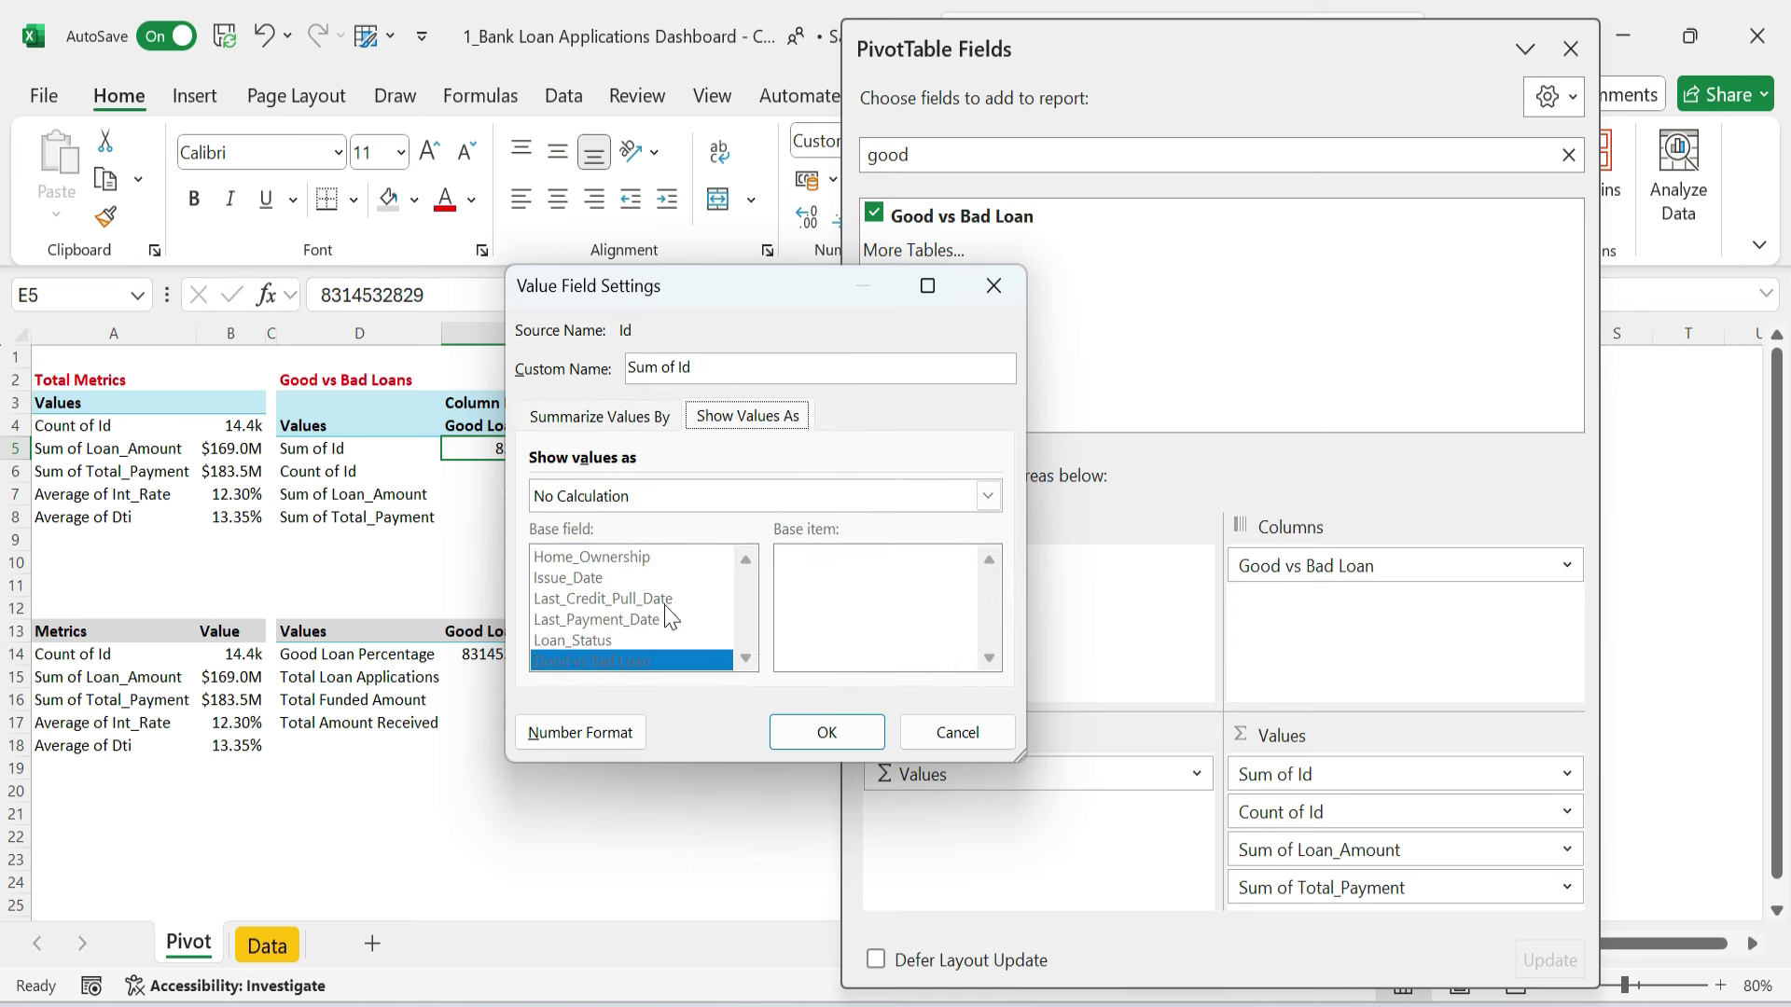
left_click(679, 495)
left_click(649, 586)
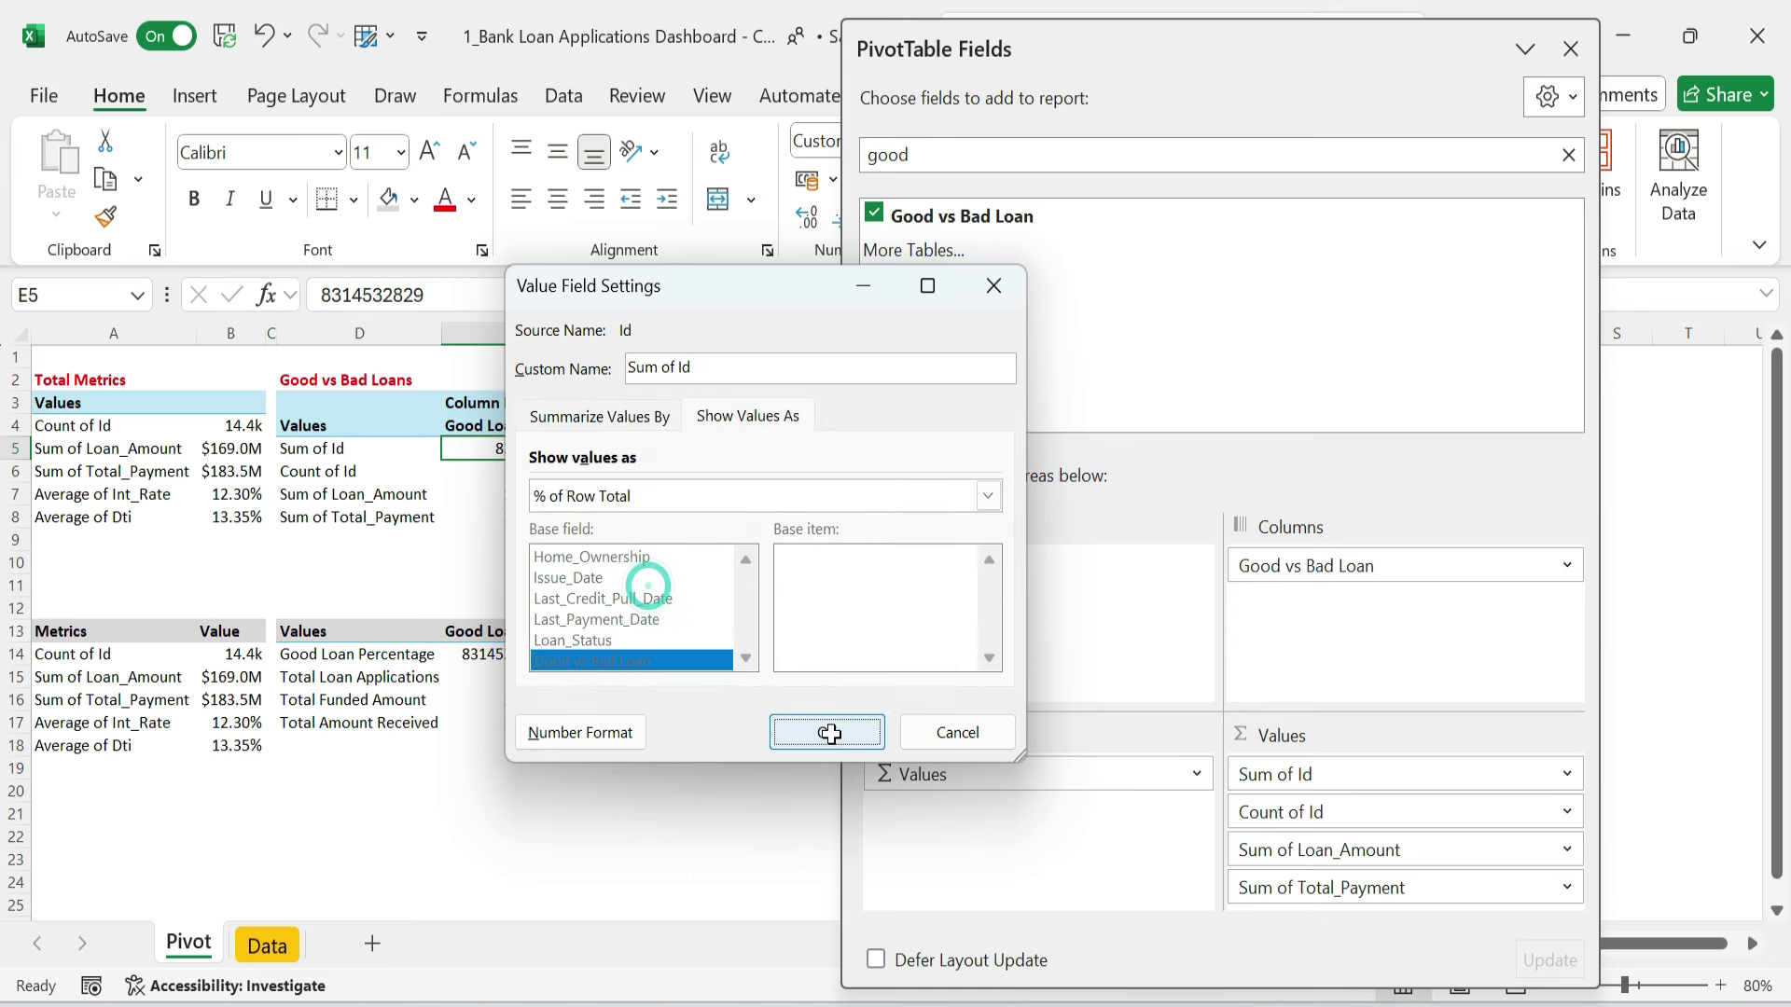
left_click(827, 733)
left_click(1573, 51)
left_click(807, 501)
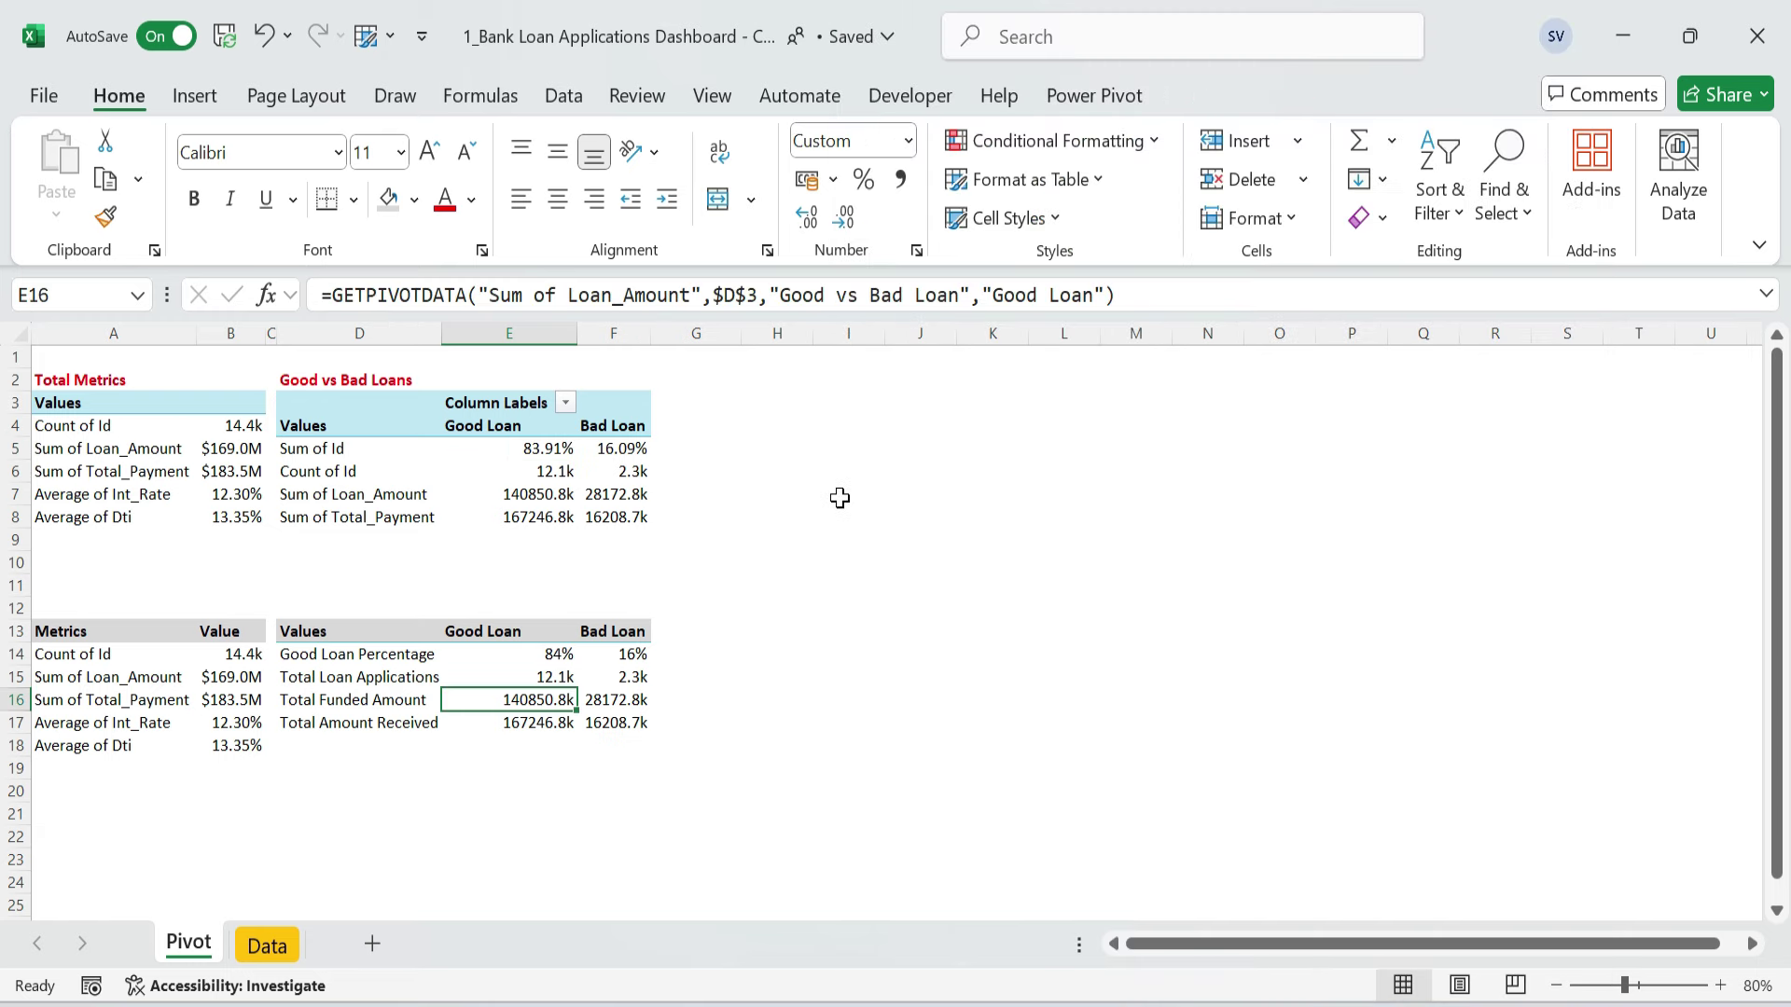
- Copy only the formatting of B15 onto the Total Funded Amount and Total Amount Received values in E16:F17
key("Up")
key("Left")
key("Left")
key("Left")
key("shift+Down")
key("shift+Up")
key("ctrl+c")
key("Right")
key("Right")
key("Right")
key("Down")
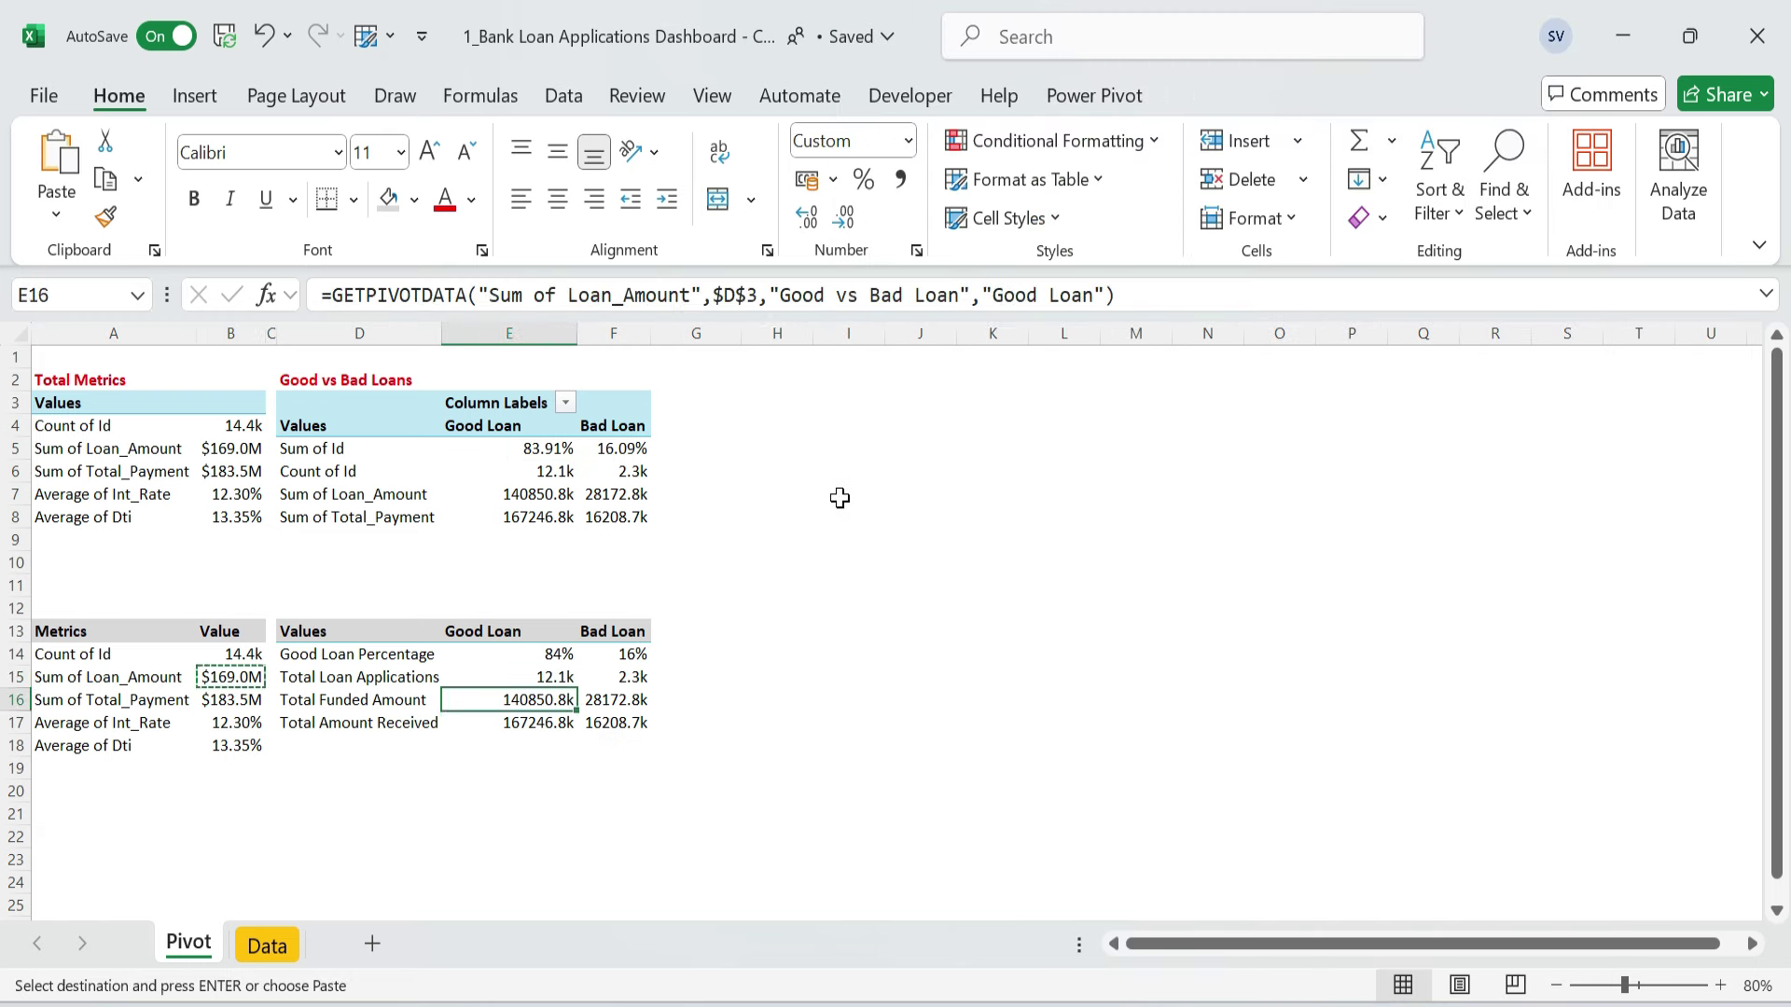
key("shift+Down")
key("shift+Right")
key("ctrl+alt+v")
key("t")
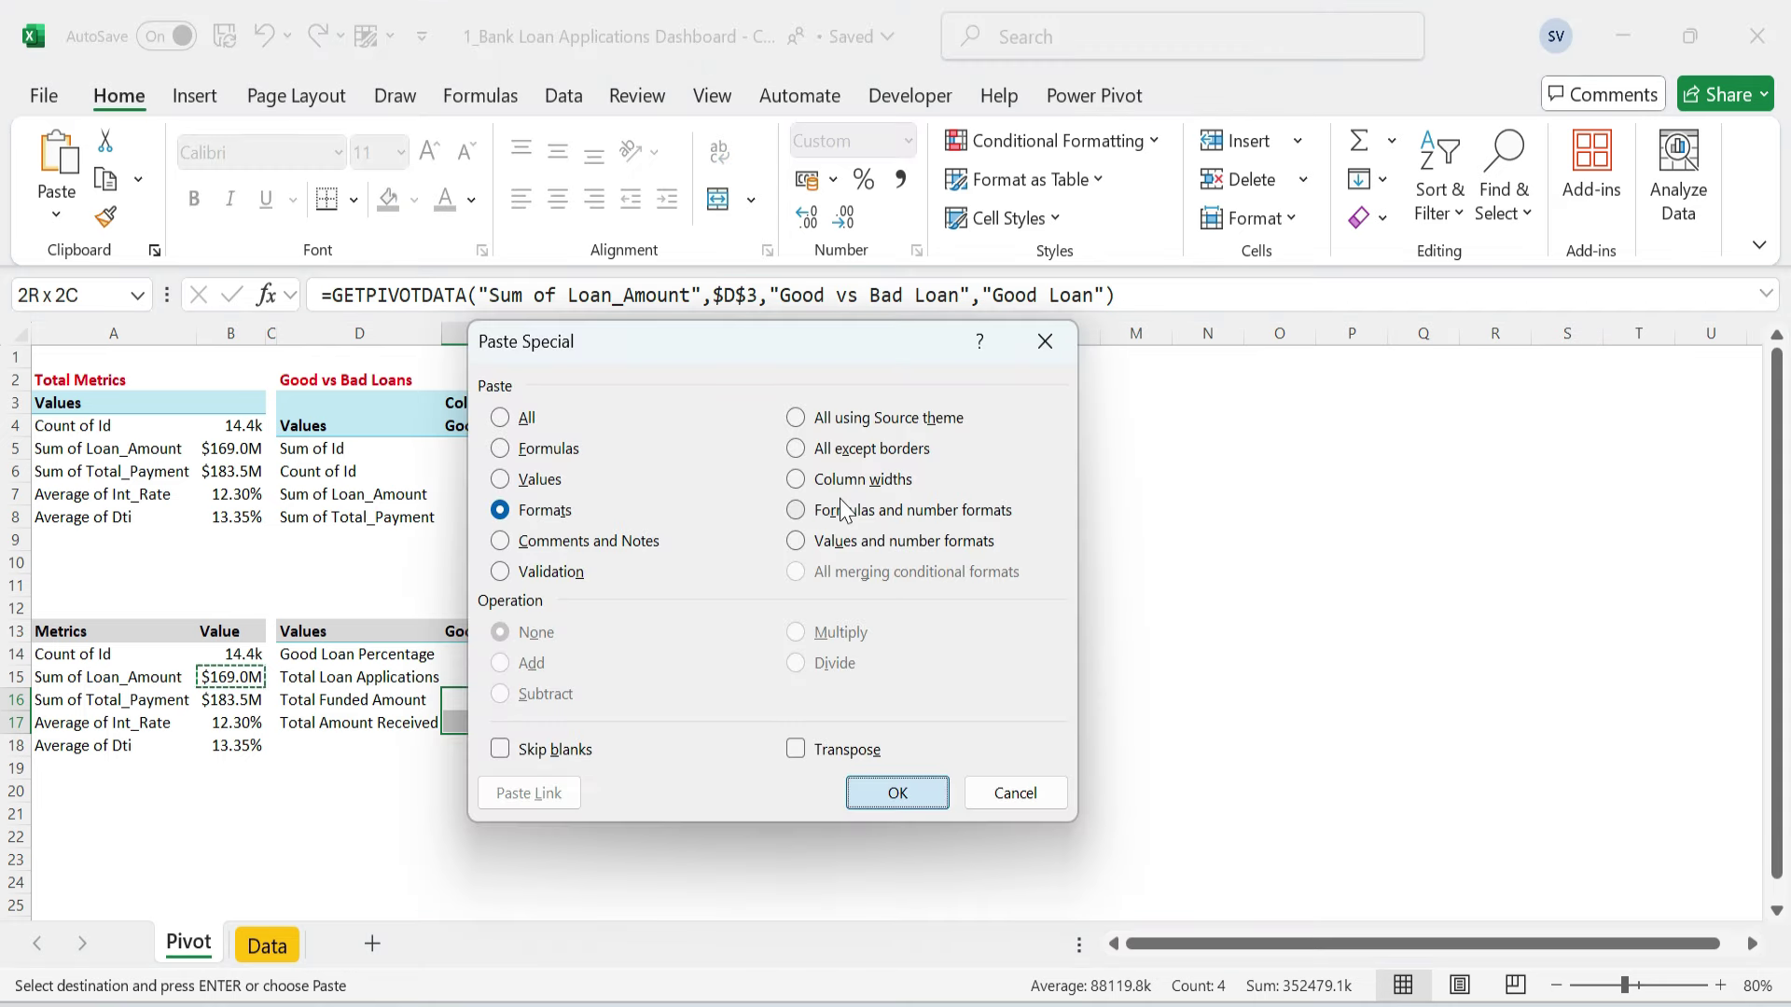
key("Return")
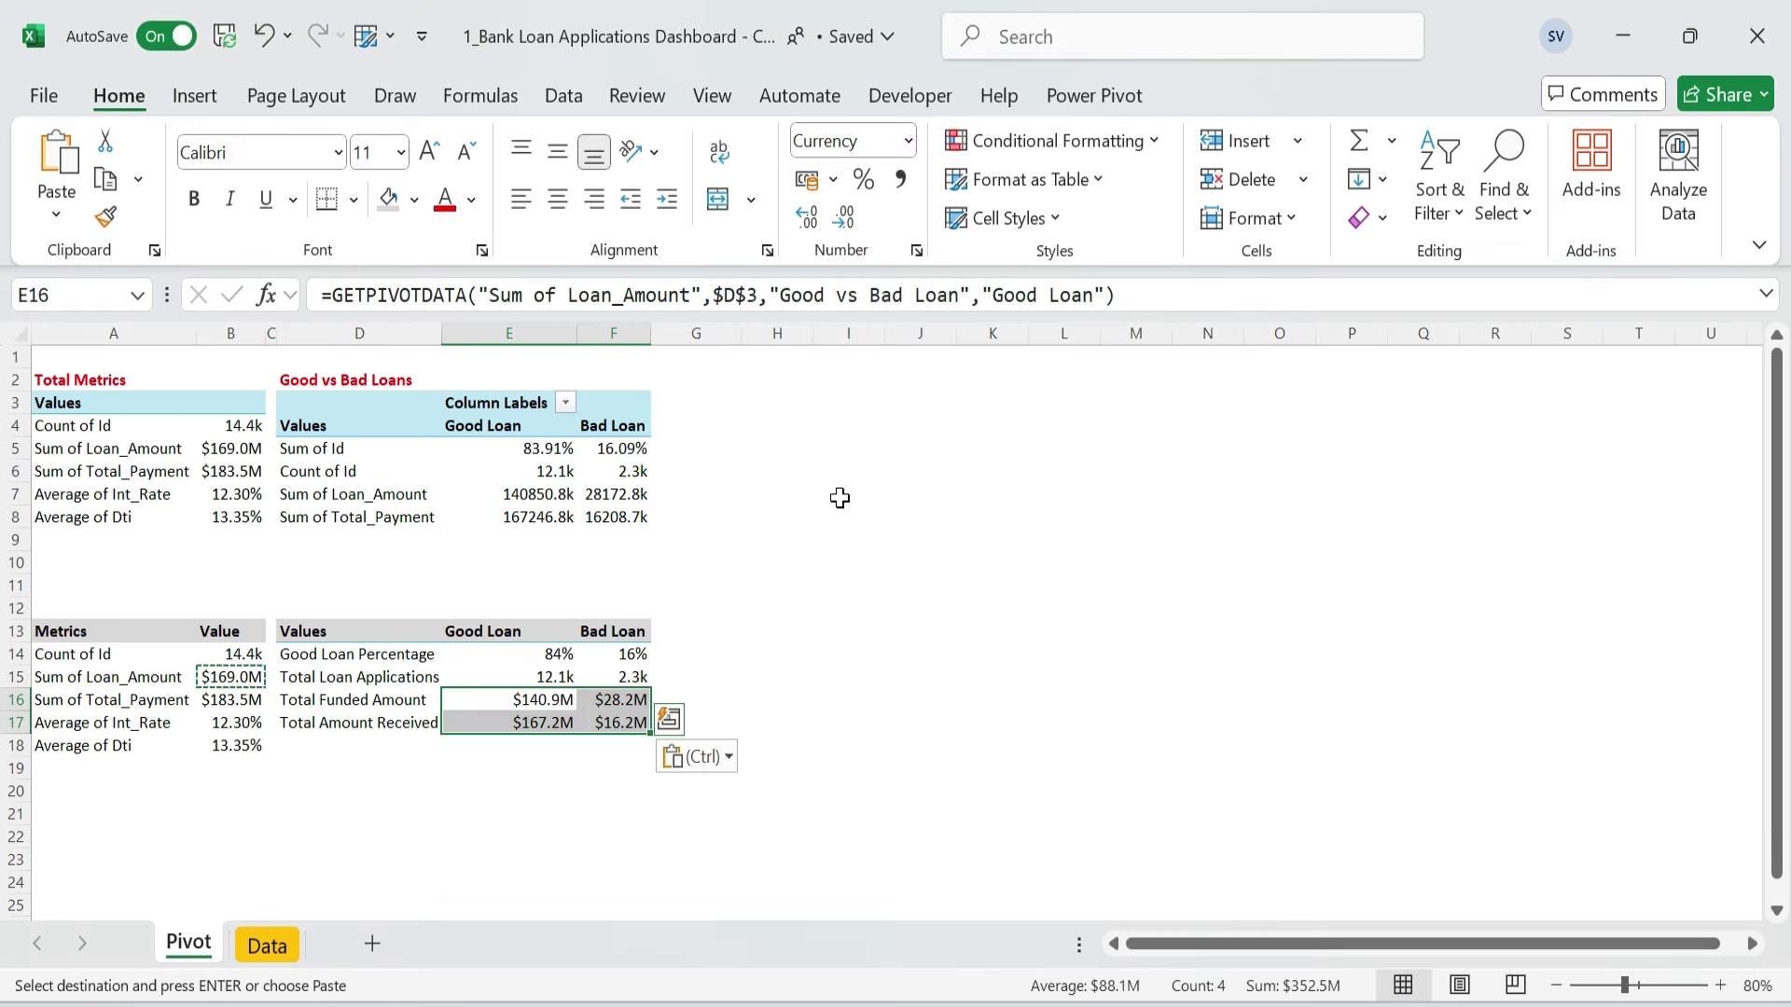
key("Escape")
key("Escape")
- Copy only the formatting of summary values E14:F17 onto the Good vs Bad Loans PivotTable values in E5:F8
key("Up")
key("Up")
key("Up")
key("ctrl+shift+Down")
key("Down")
key("ctrl+shift+Down")
key("shift+Right")
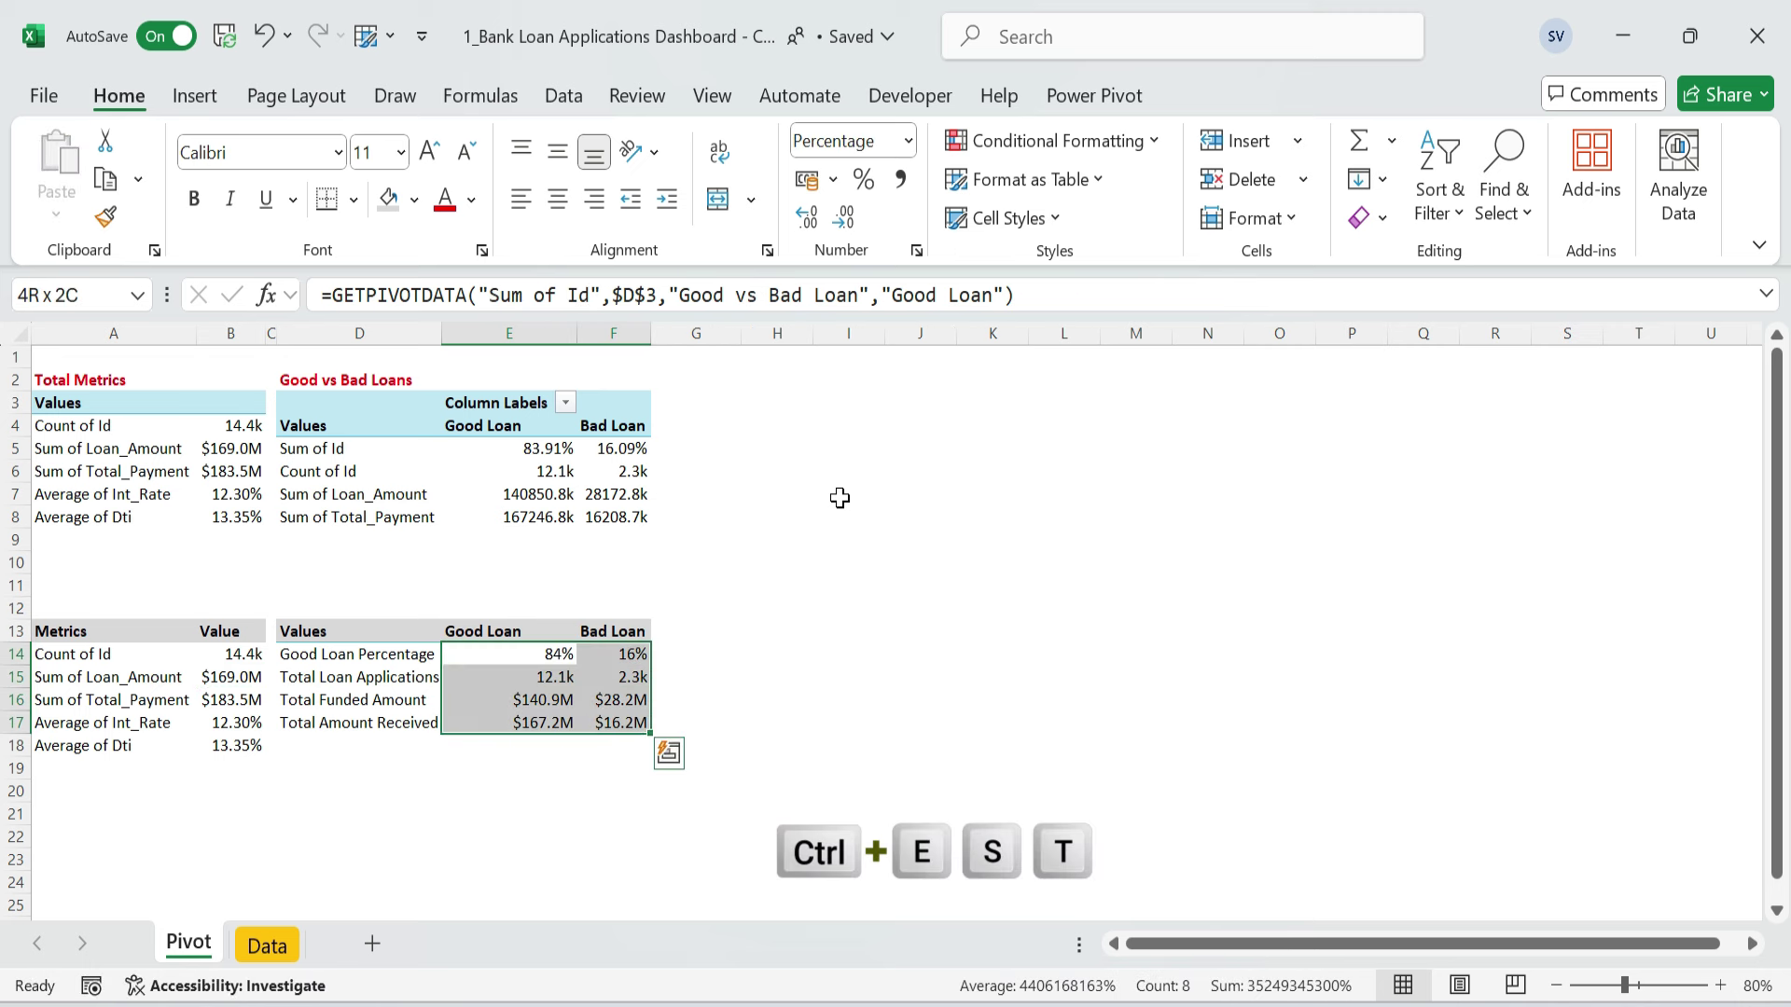
key("ctrl+c")
key("ctrl+Up")
key("ctrl+Up")
key("Up")
key("Up")
key("Up")
key("shift+Right")
key("ctrl+shift+Down")
key("alt+e")
key("s")
key("t")
key("Return")
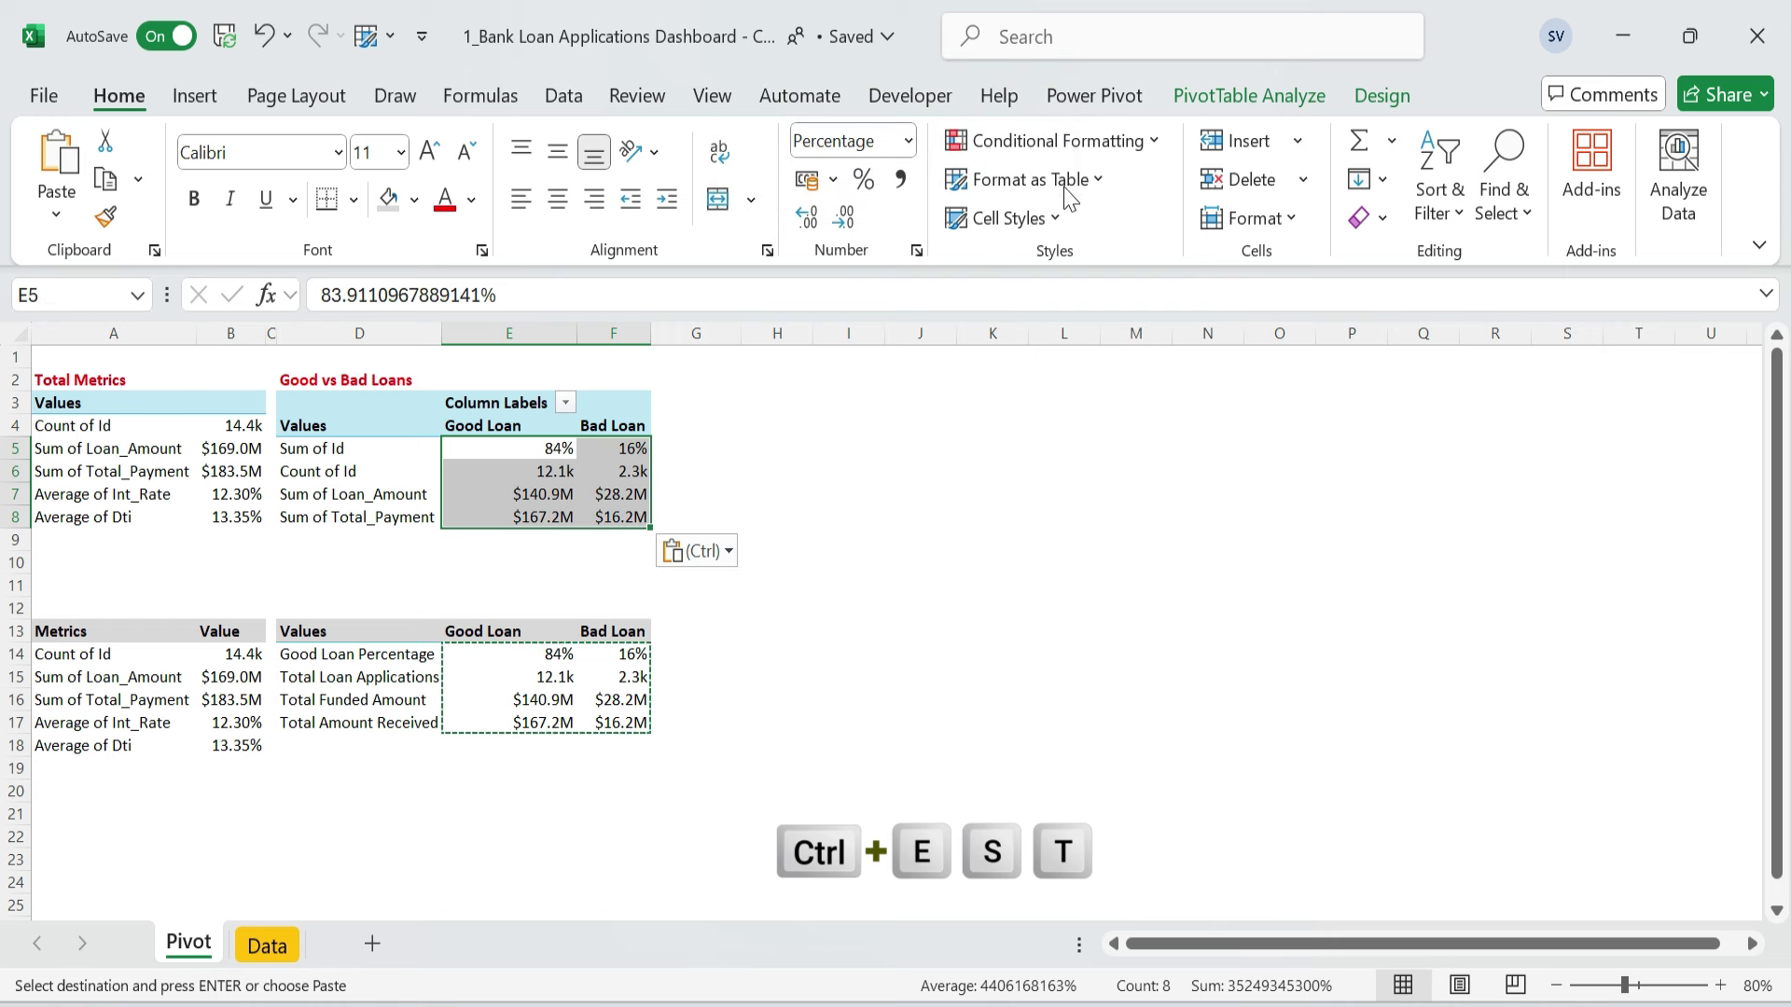
key("Escape")
- AutoFit columns E and F to the Good Loan and Bad Loan columns of the summary table
key("Down")
key("Down")
key("Down")
key("Down")
key("Down")
key("Down")
key("Down")
key("Down")
key("Down")
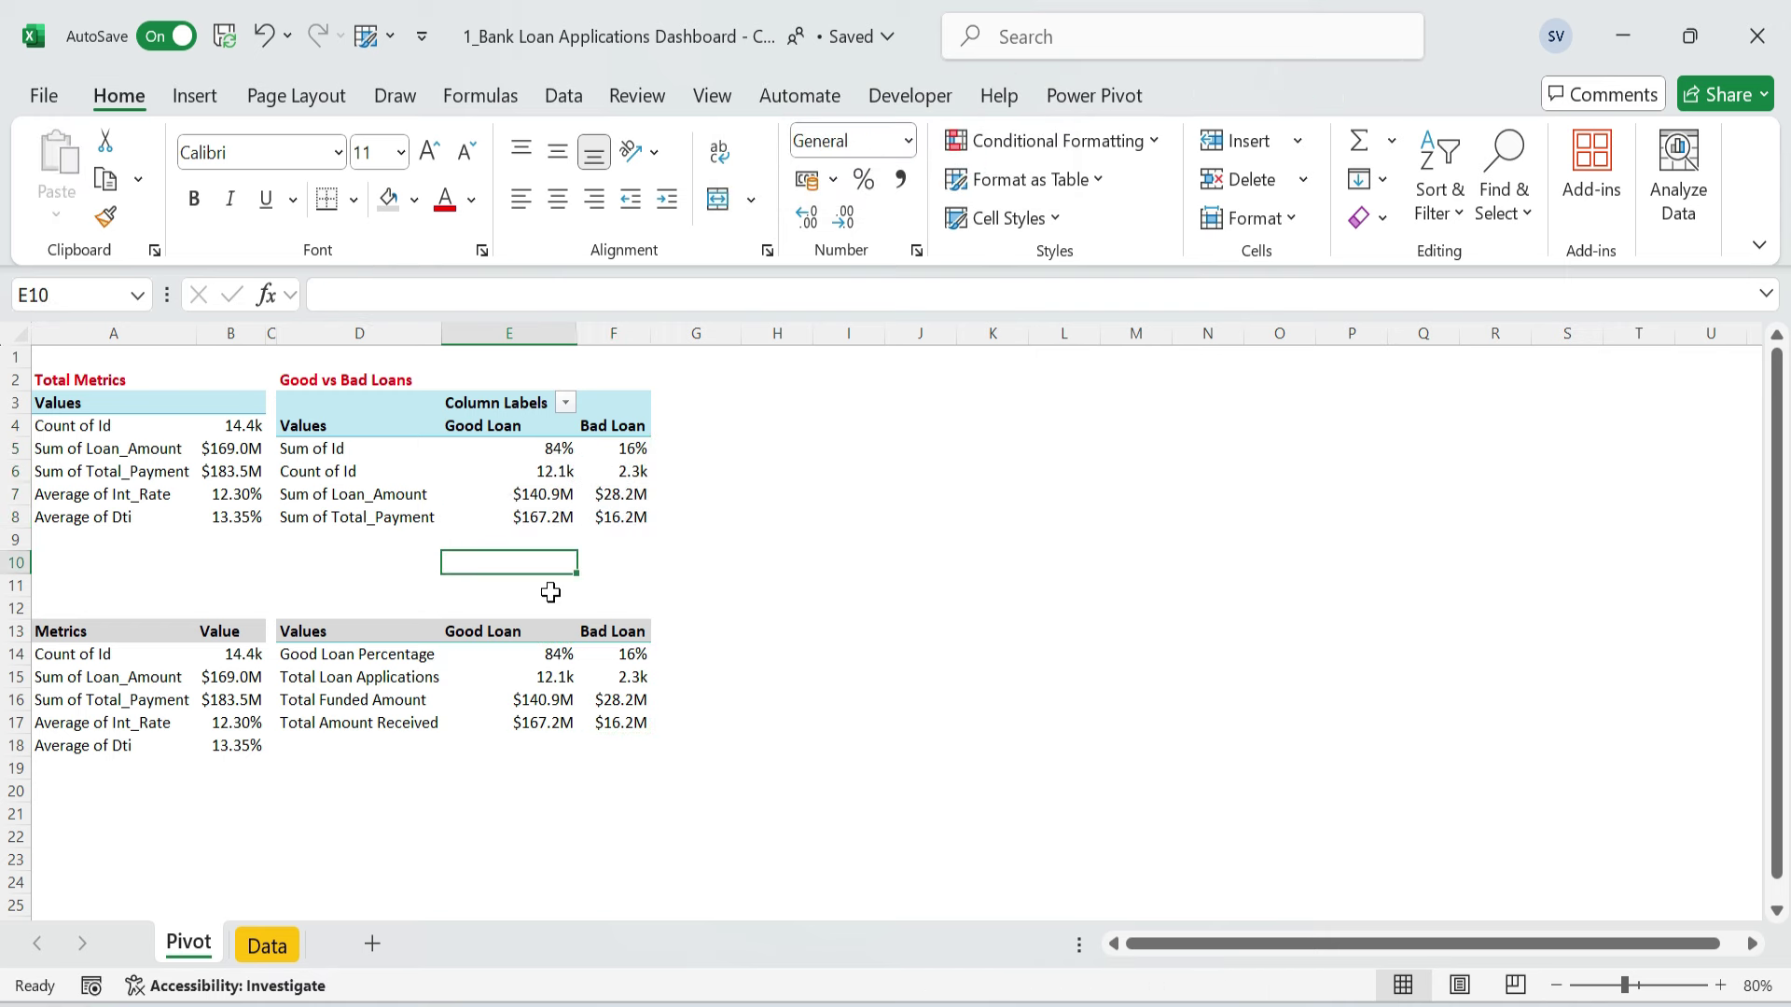
key("Up")
key("shift+Right")
key("ctrl+shift+Down")
key("alt+h")
key("o")
key("i")
- Copy the Good Loan Percentage label from D14 into D19 as a value and into D20 below it
key("Left")
key("Down")
key("Down")
key("Down")
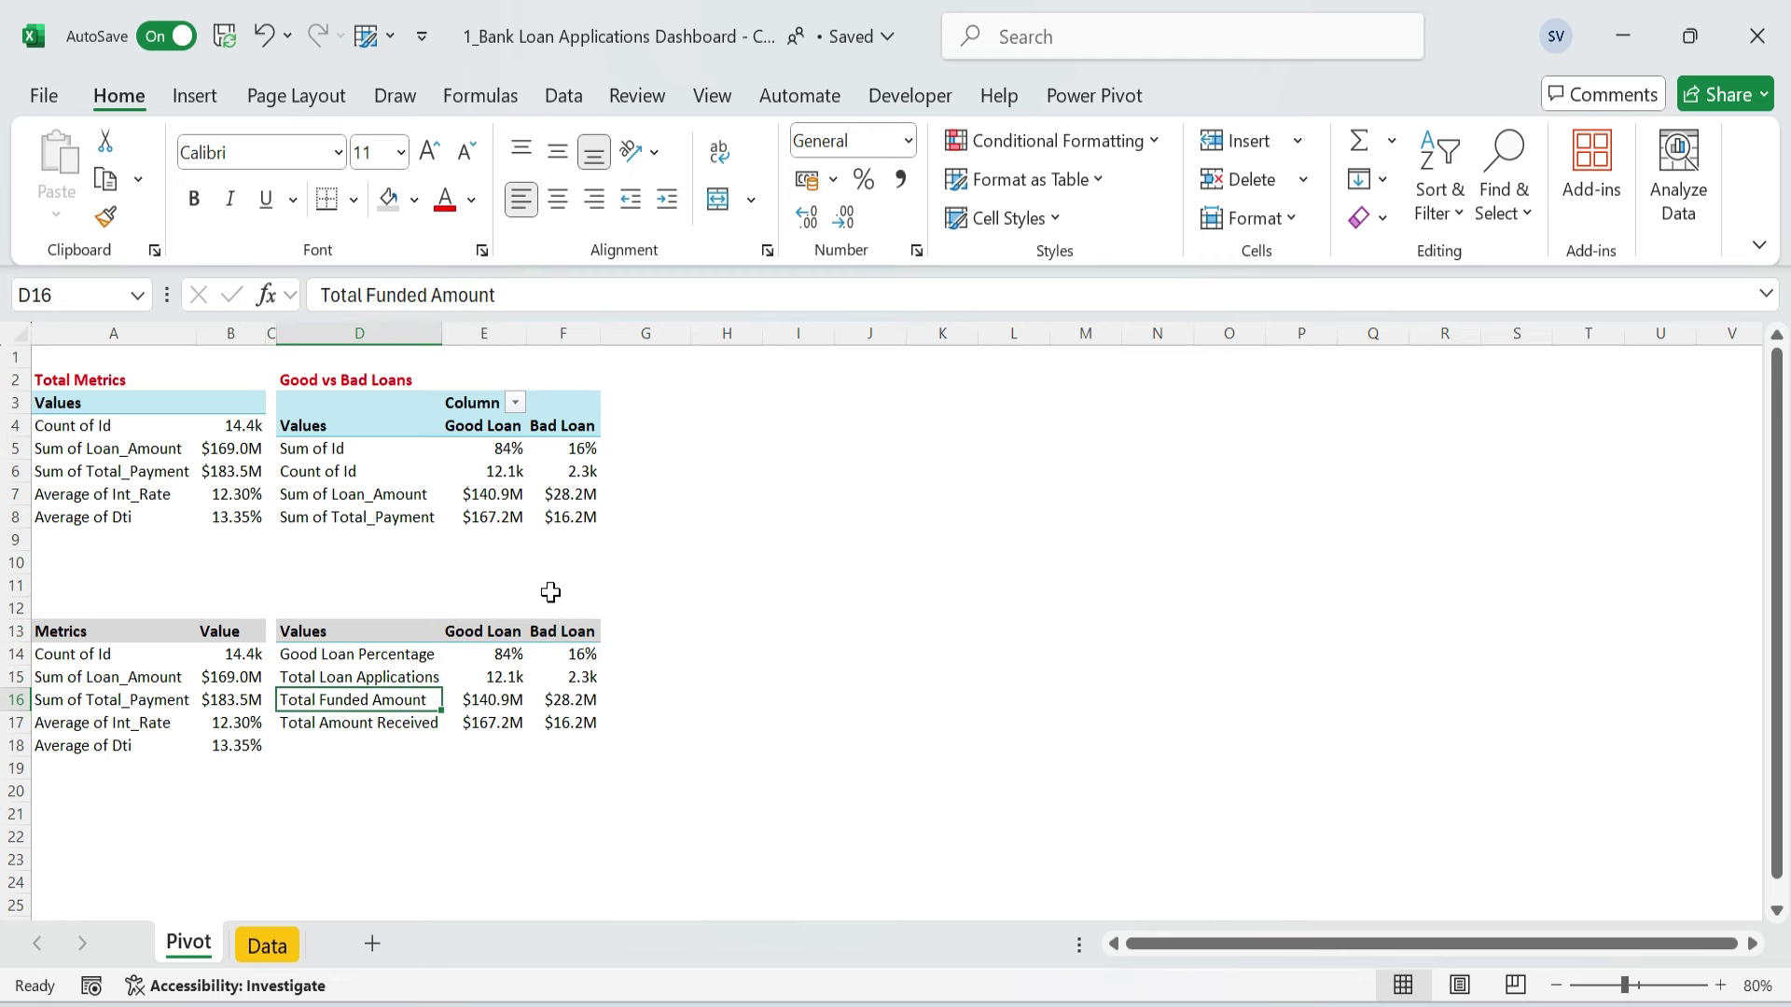
key("Down")
key("Up")
key("Up")
key("Up")
key("ctrl+c")
key("Down")
key("Down")
key("Down")
key("Down")
key("Down")
key("alt+e")
key("s")
key("v")
key("Return")
key("Down")
key("Return")
- Change the label in D20 to Bad Loan Percentage
key("F2")
key("Home")
key("Delete")
key("Delete")
key("Delete")
key("Delete")
key("Delete")
type("Bad")
key("Return")
- Link E19 beside the lower Good Loan Percentage label to the Good Loan percentage in E14
key("Up")
key("Right")
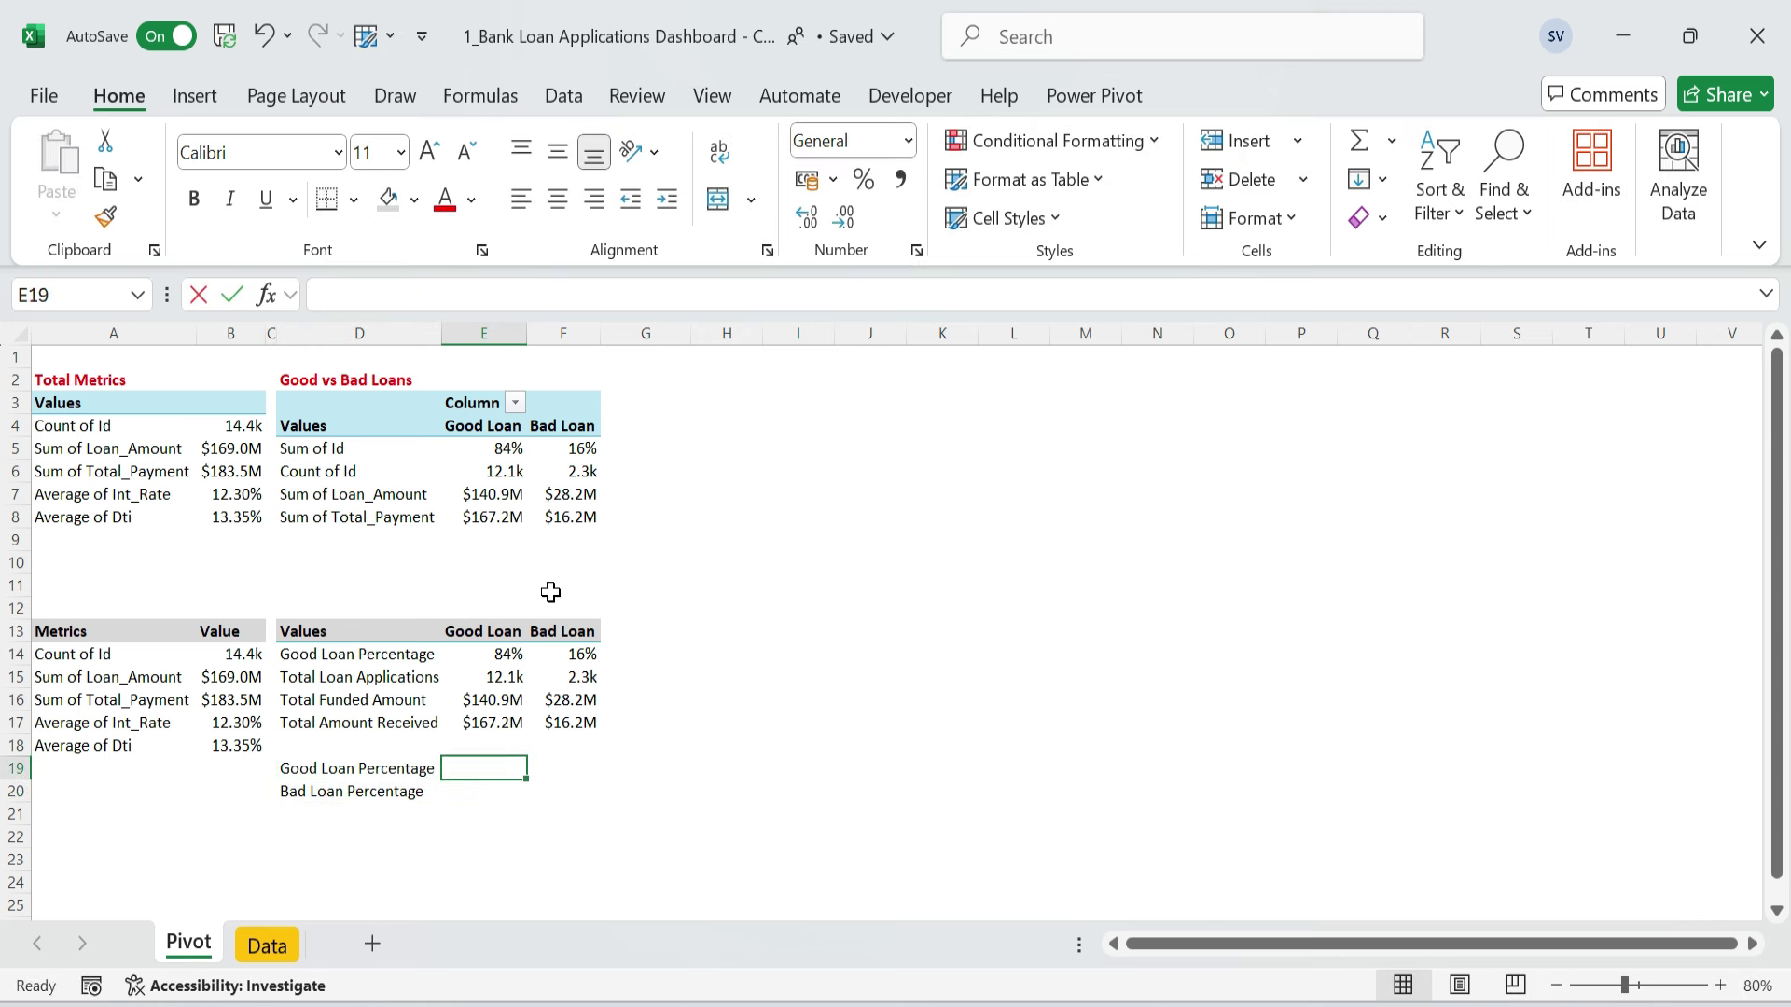
type("=")
key("Up")
key("Up")
key("Up")
key("Up")
key("Up")
key("Return")
- Link E20 beside the Bad Loan Percentage label to the Bad Loan percentage in F14
type("=")
key("Up")
key("Up")
key("Up")
key("Up")
key("Up")
key("Up")
key("Right")
key("Return")
- Apply outline and inside borders to the percentage table in D19:E20
key("Up")
key("shift+Up")
key("shift+Left")
key("ctrl+1")
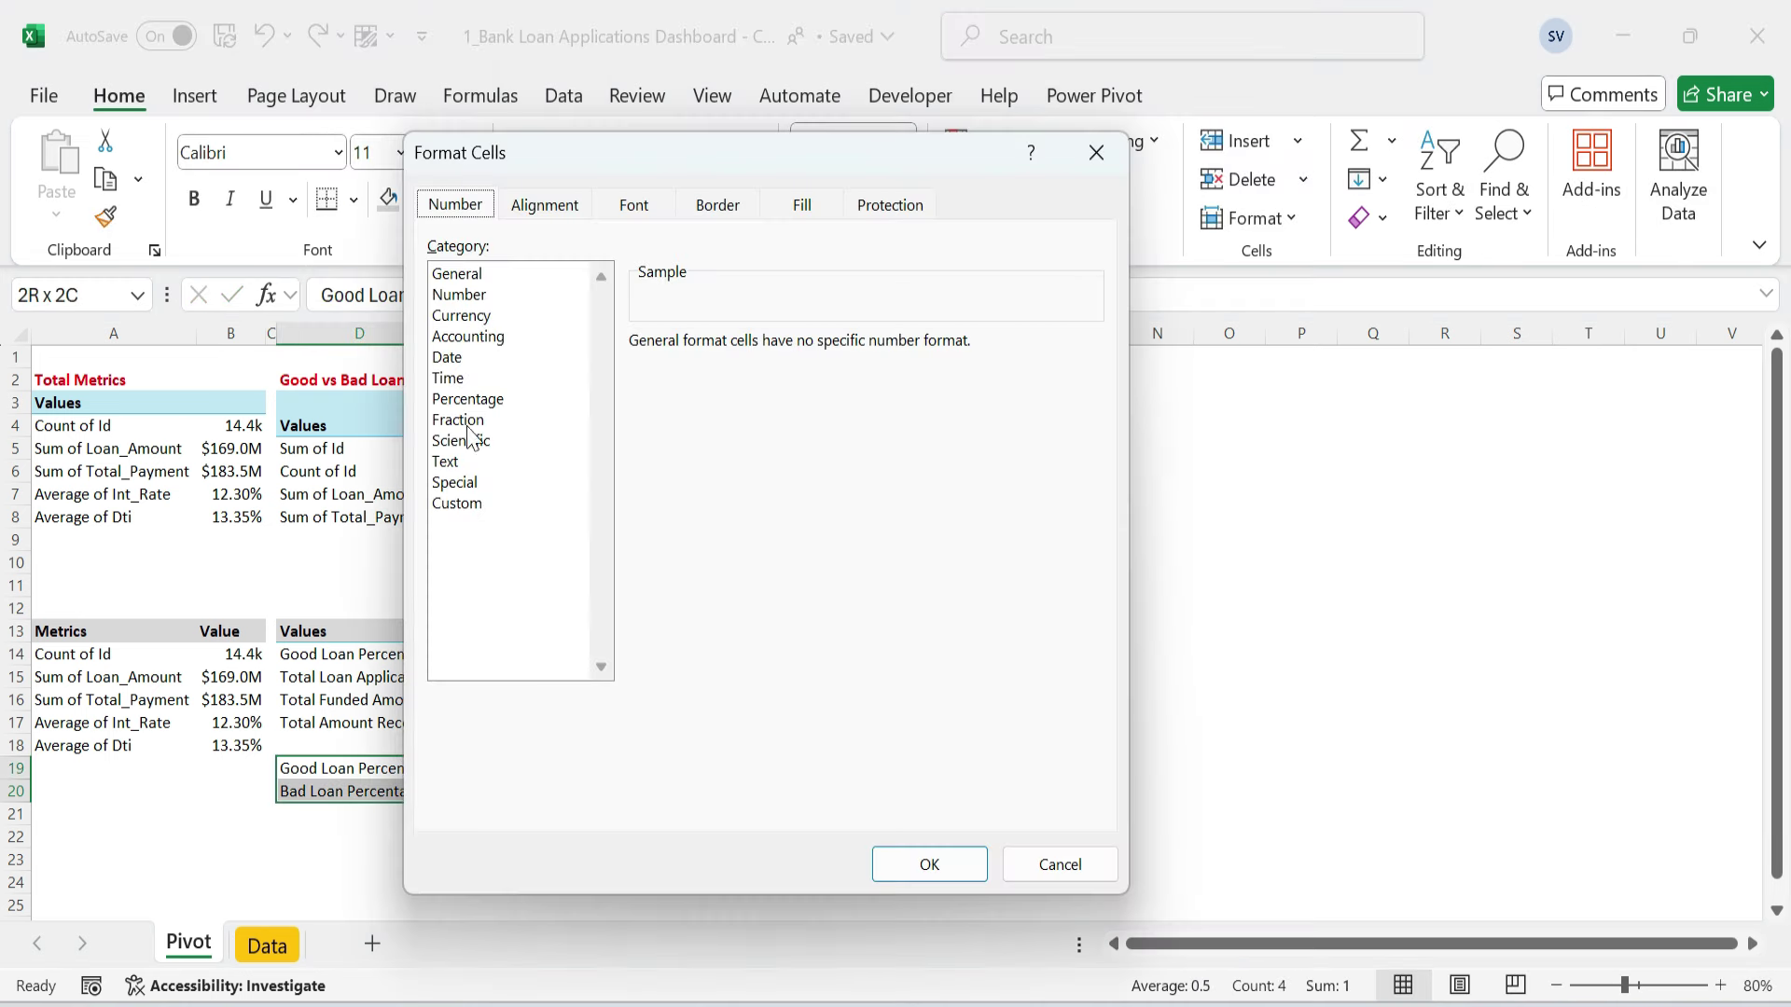
left_click(715, 210)
left_click(910, 296)
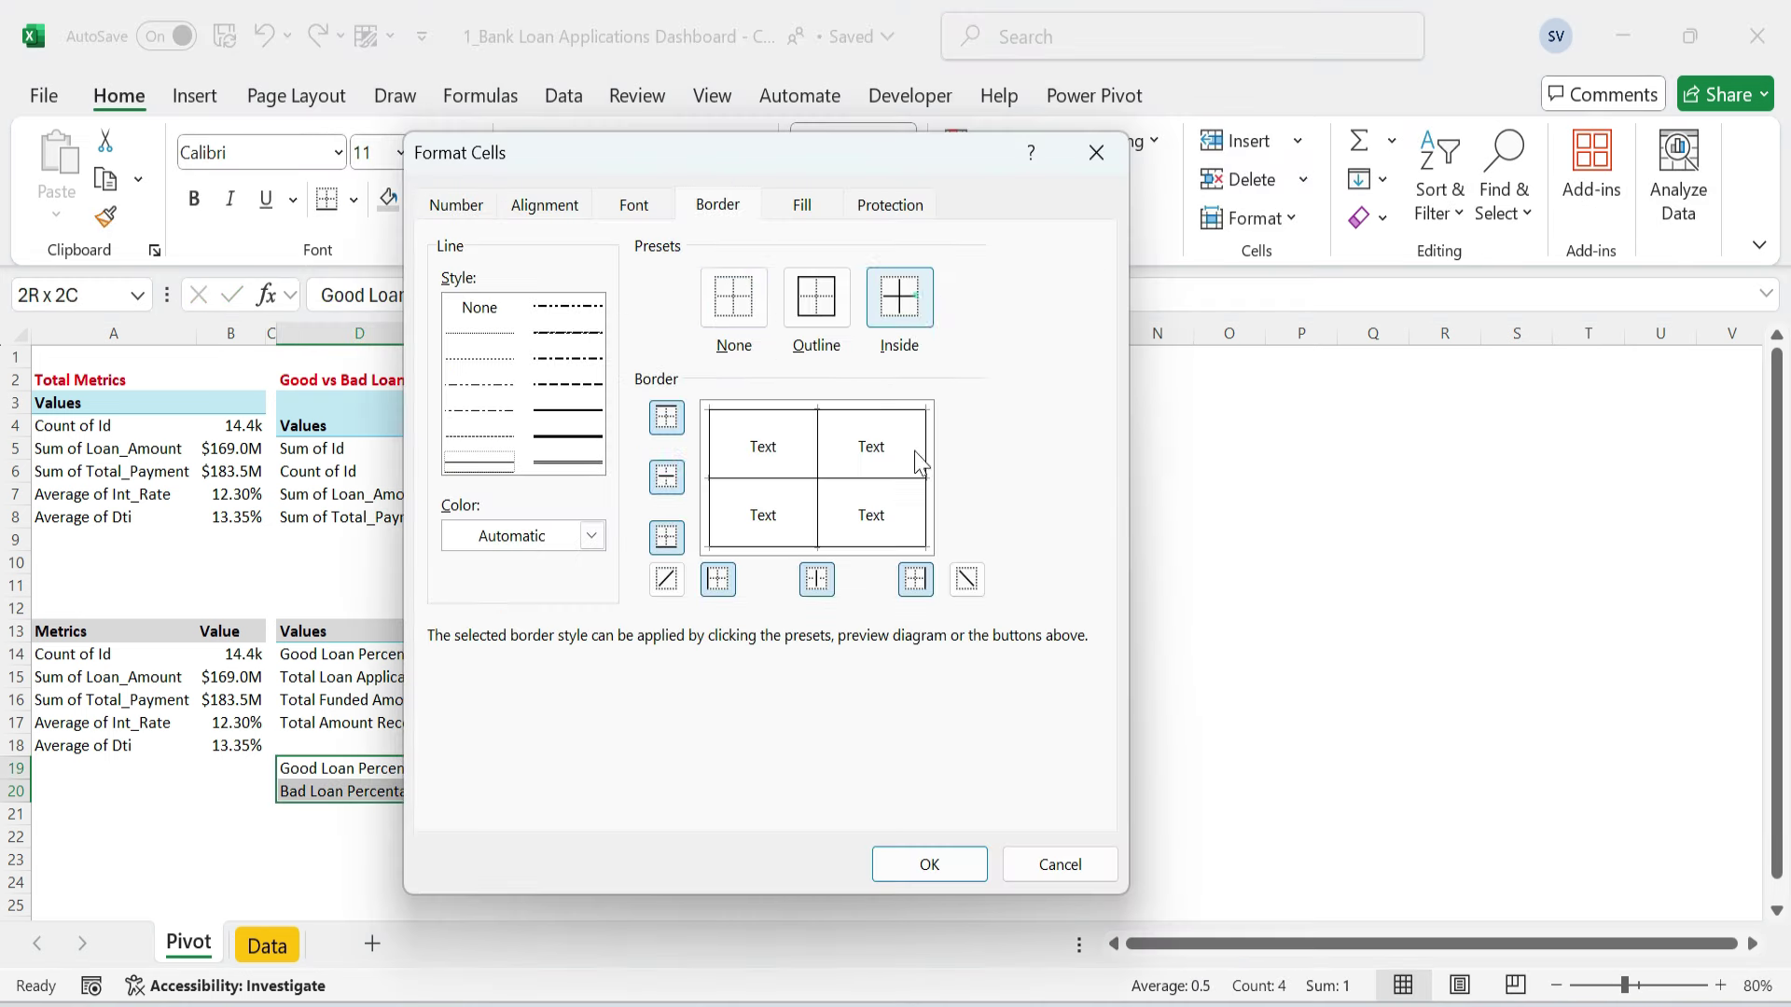
left_click(940, 863)
left_click(942, 791)
left_click(933, 580)
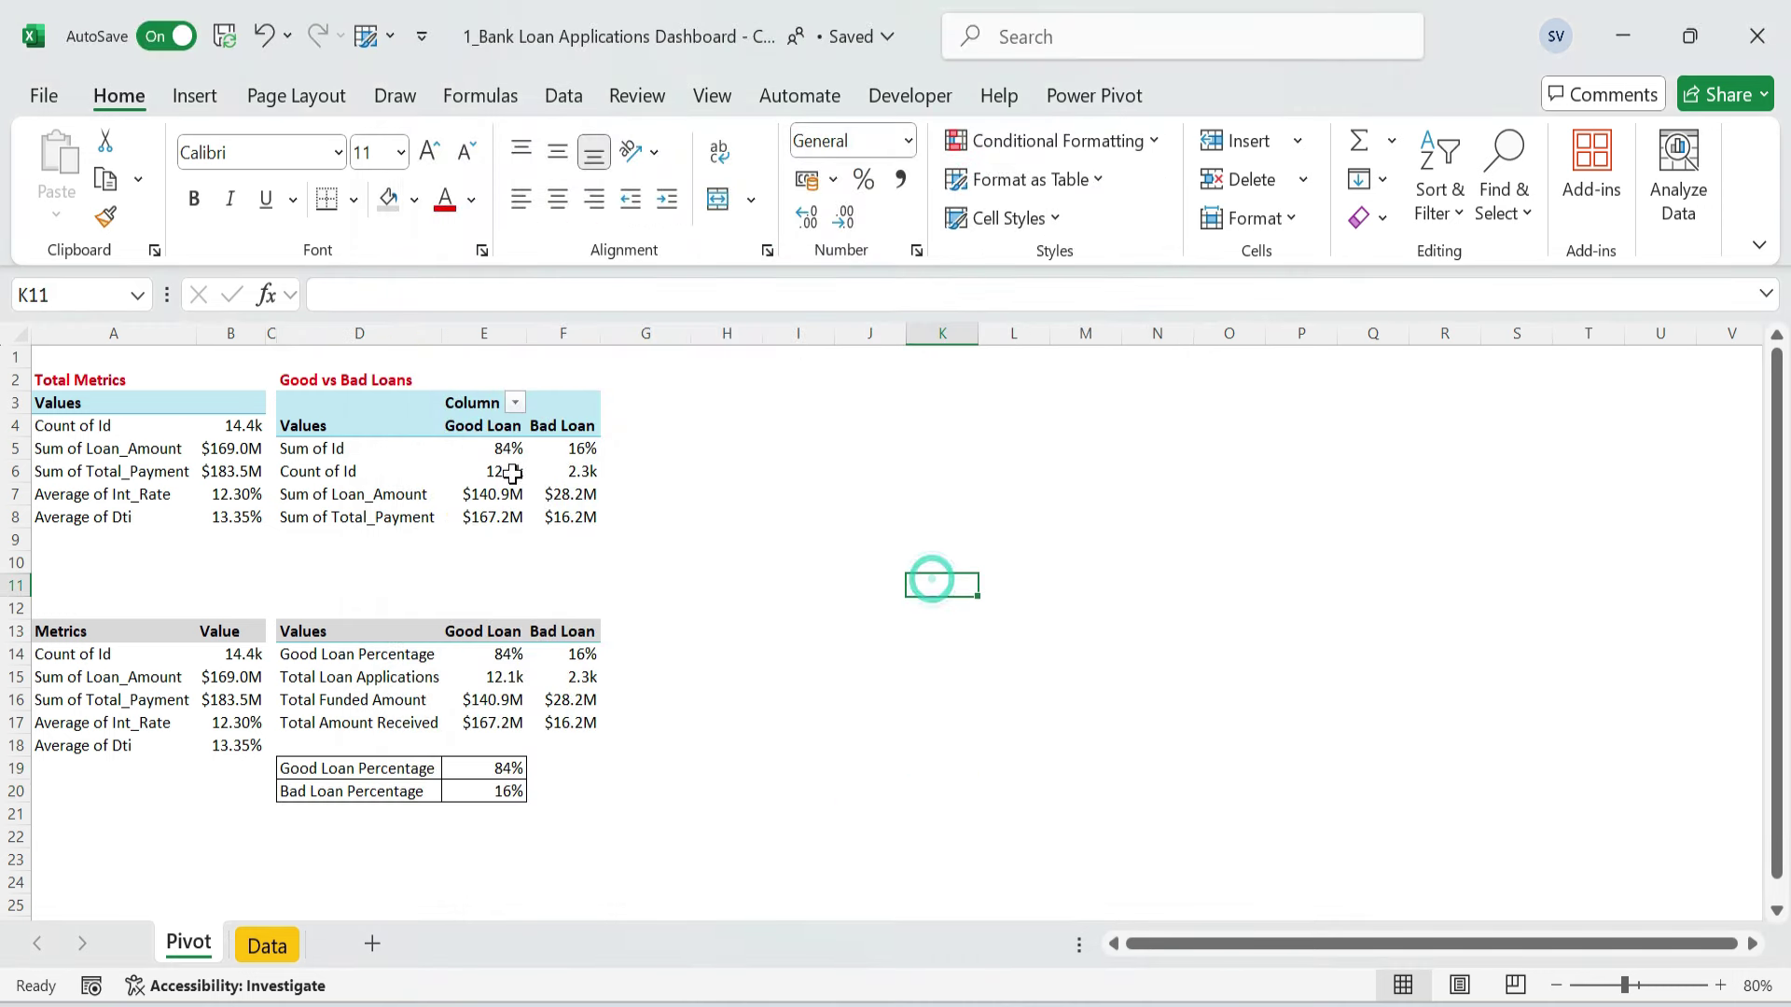
- Narrow column D slightly to fit its labels
left_click_drag(442, 333, 440, 333)
left_click(756, 481)
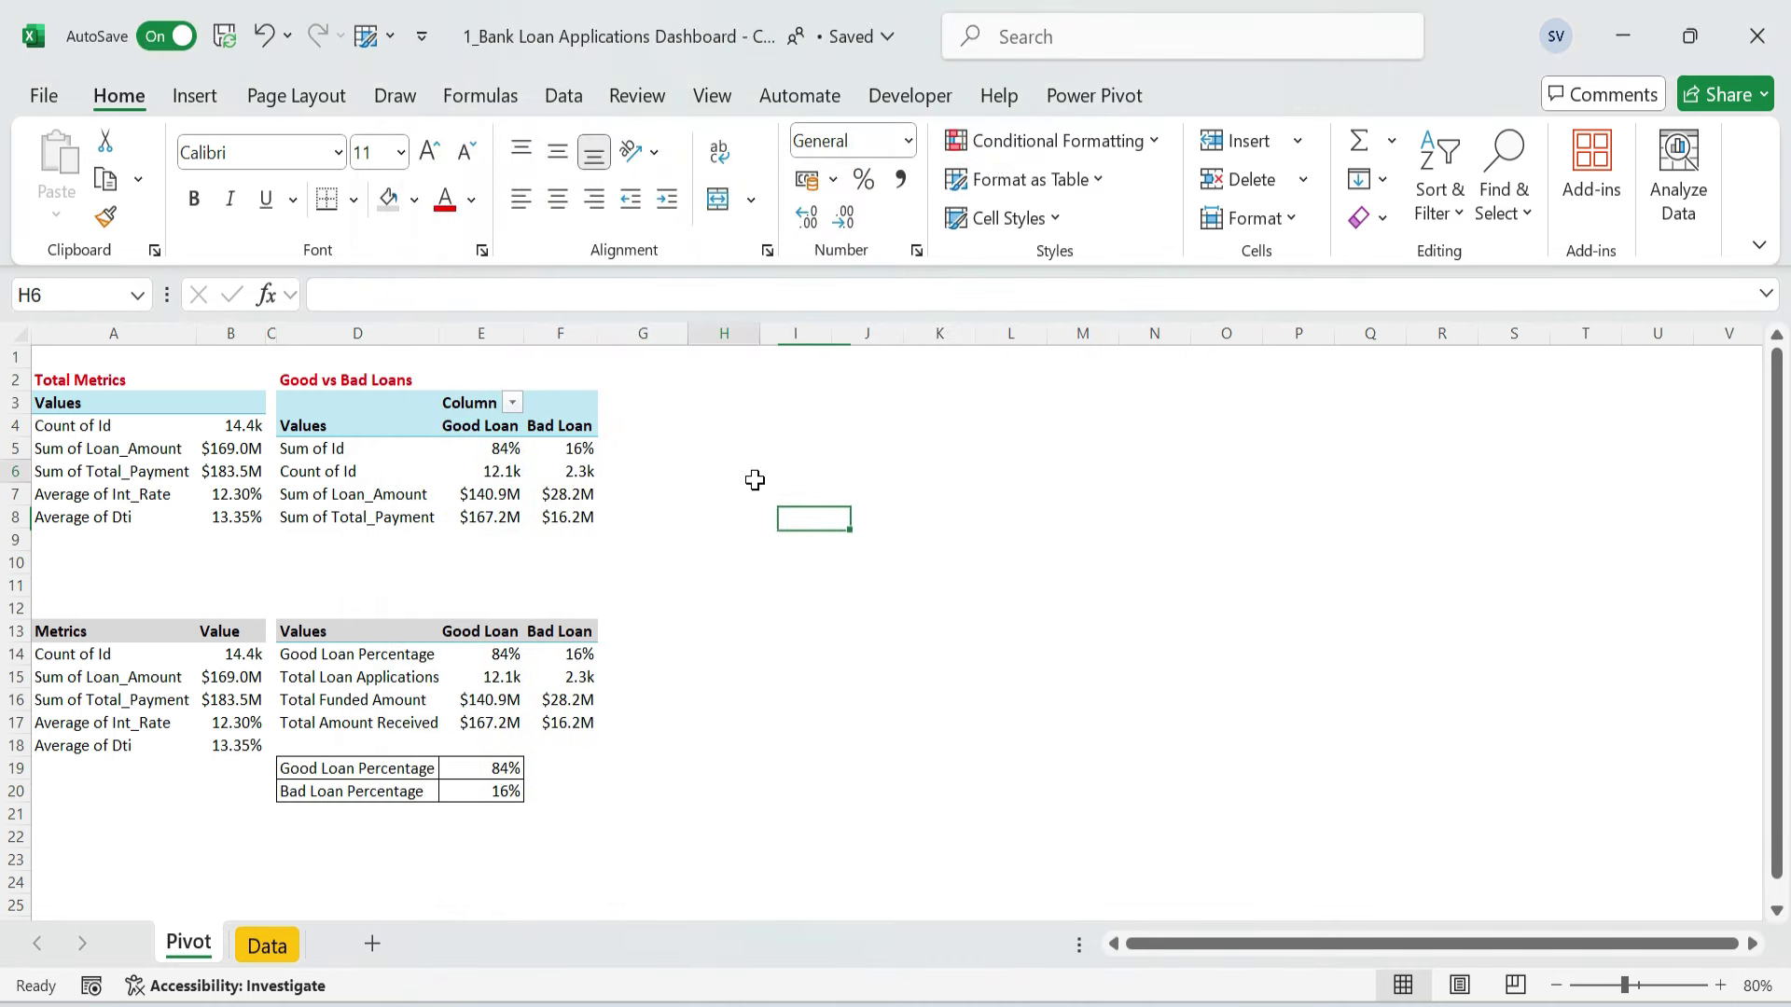
left_click(698, 518)
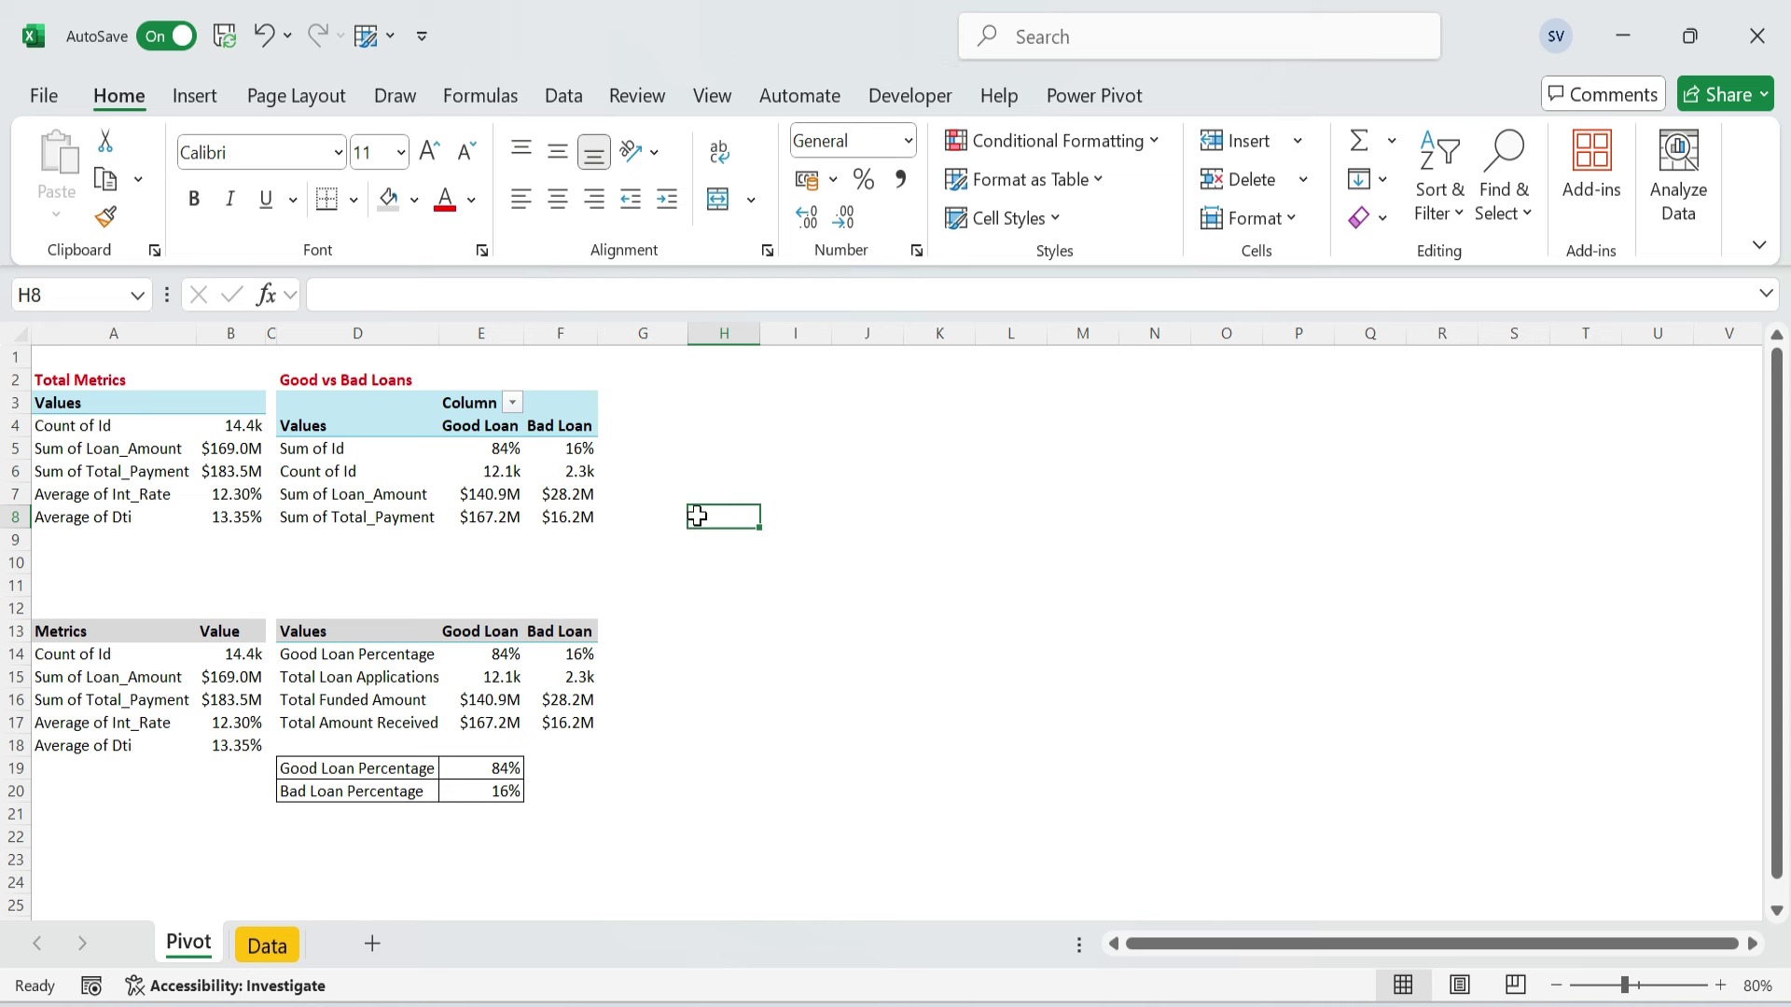
- Copy the Good vs Bad Loans title and its PivotTable, D2:F8, to H2
left_click_drag(279, 380, 570, 518)
key("ctrl+c")
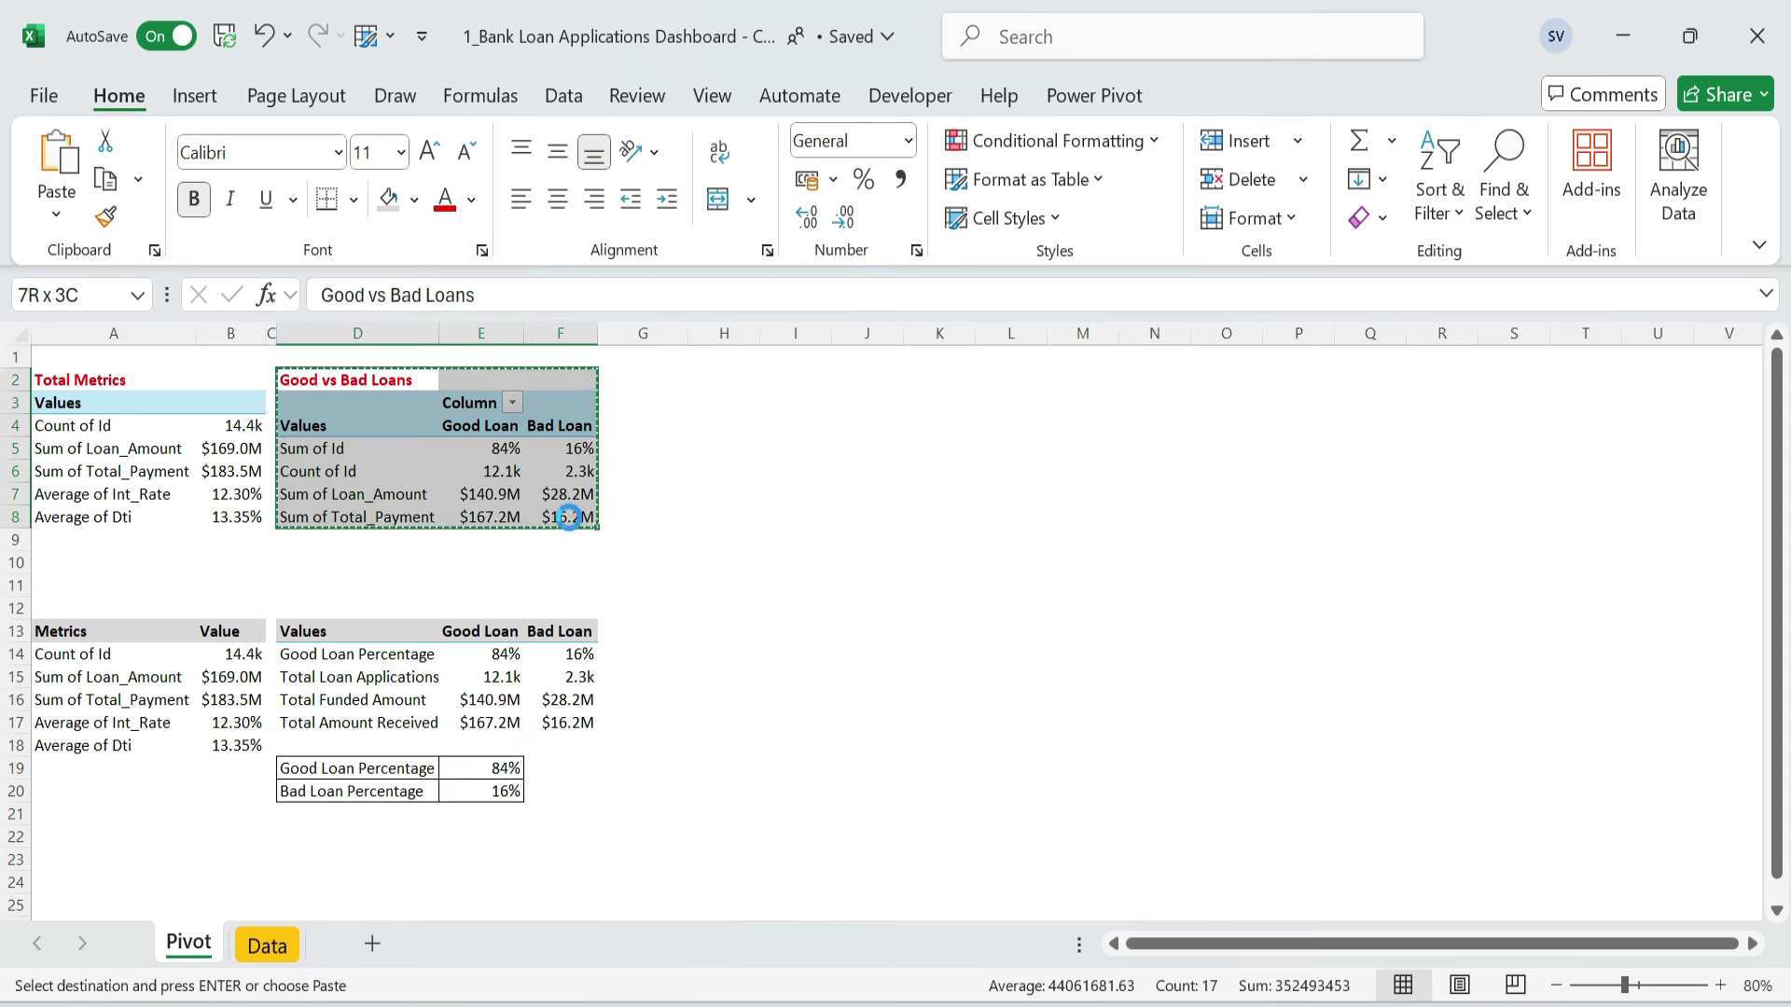
key("Right")
key("Right")
key("Right")
key("Right")
key("Return")
- Retitle the copied PivotTable in H2 as Average of Int Rate
key("F2")
key("ctrl+a")
key("BackSpace")
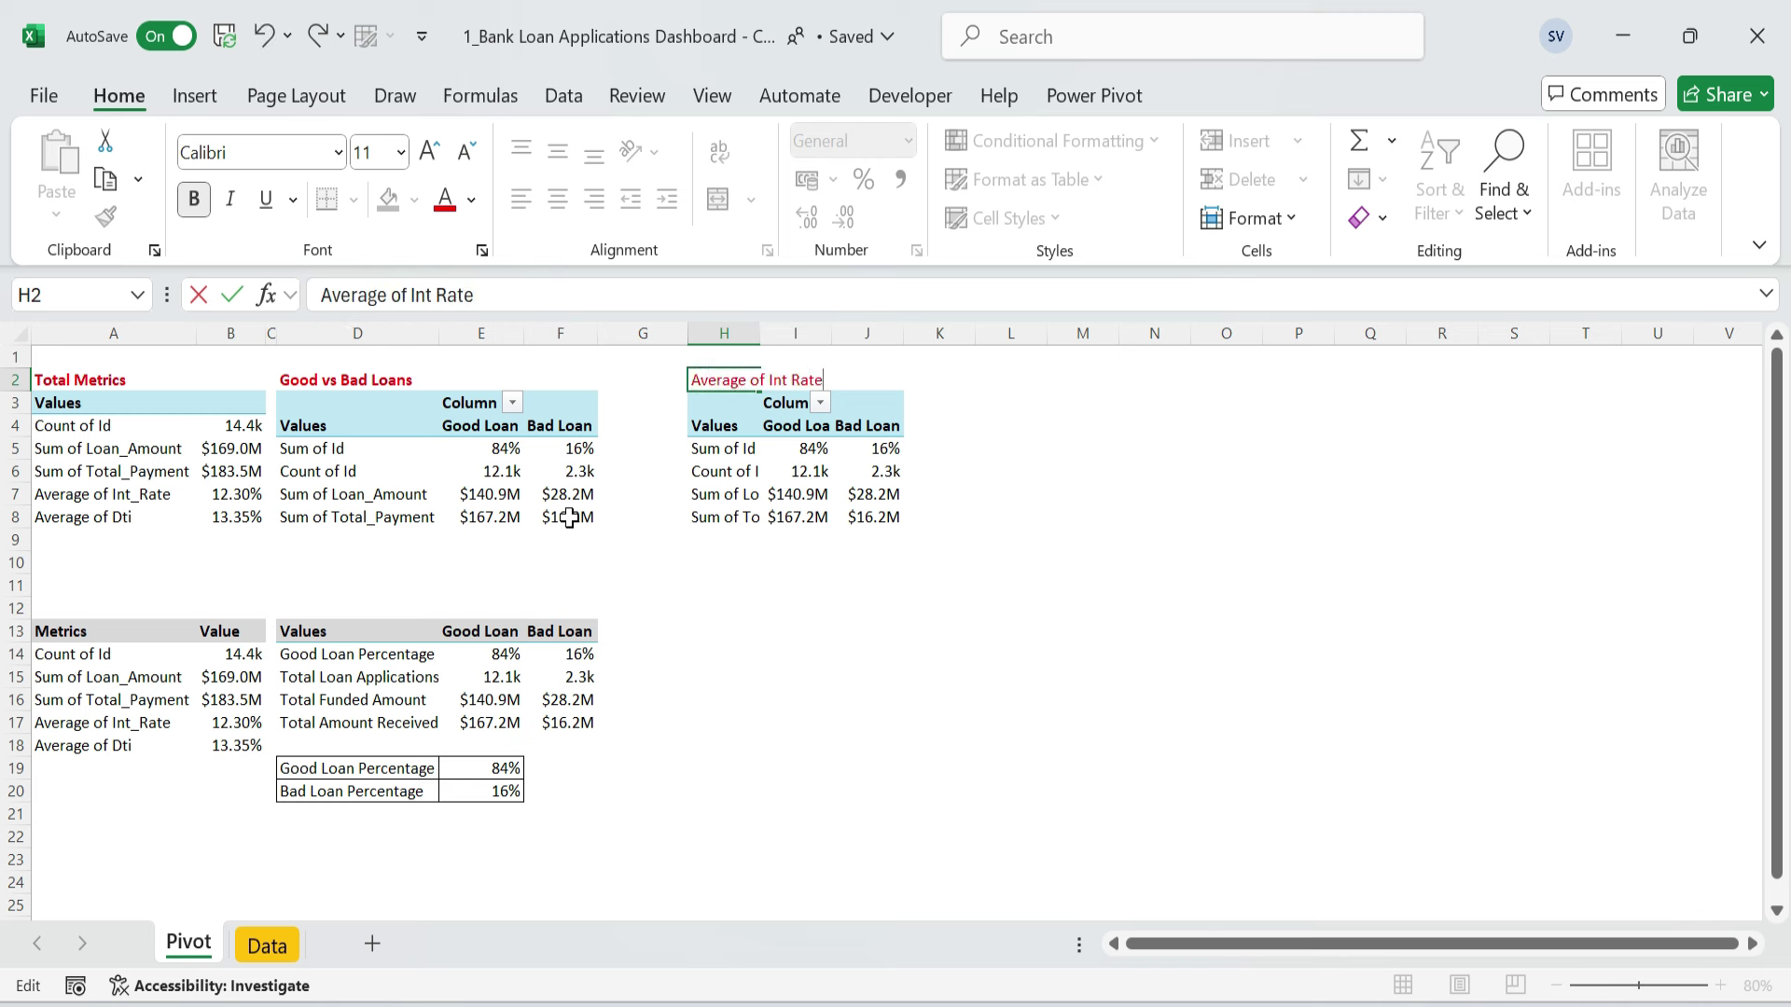
key("Return")
key("Down")
key("Down")
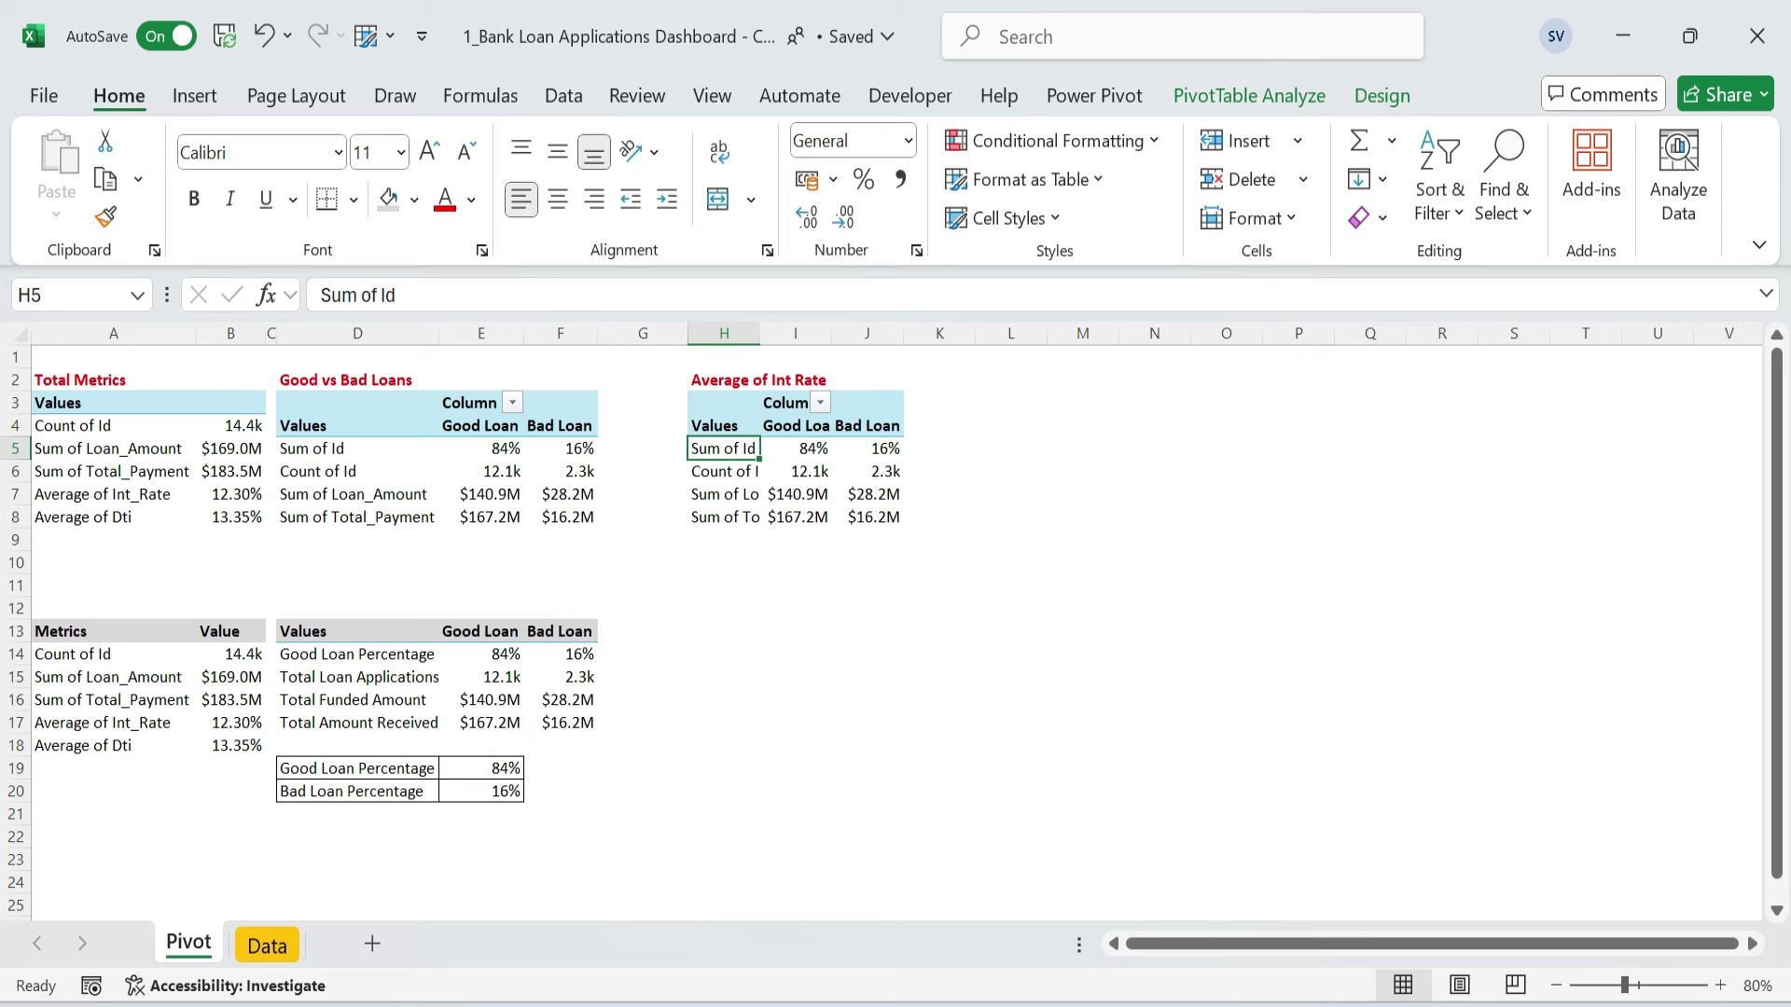
- Remove all value fields and the Good vs Bad Loan column field from the Average of Int Rate PivotTable
right_click(822, 474)
left_click(951, 974)
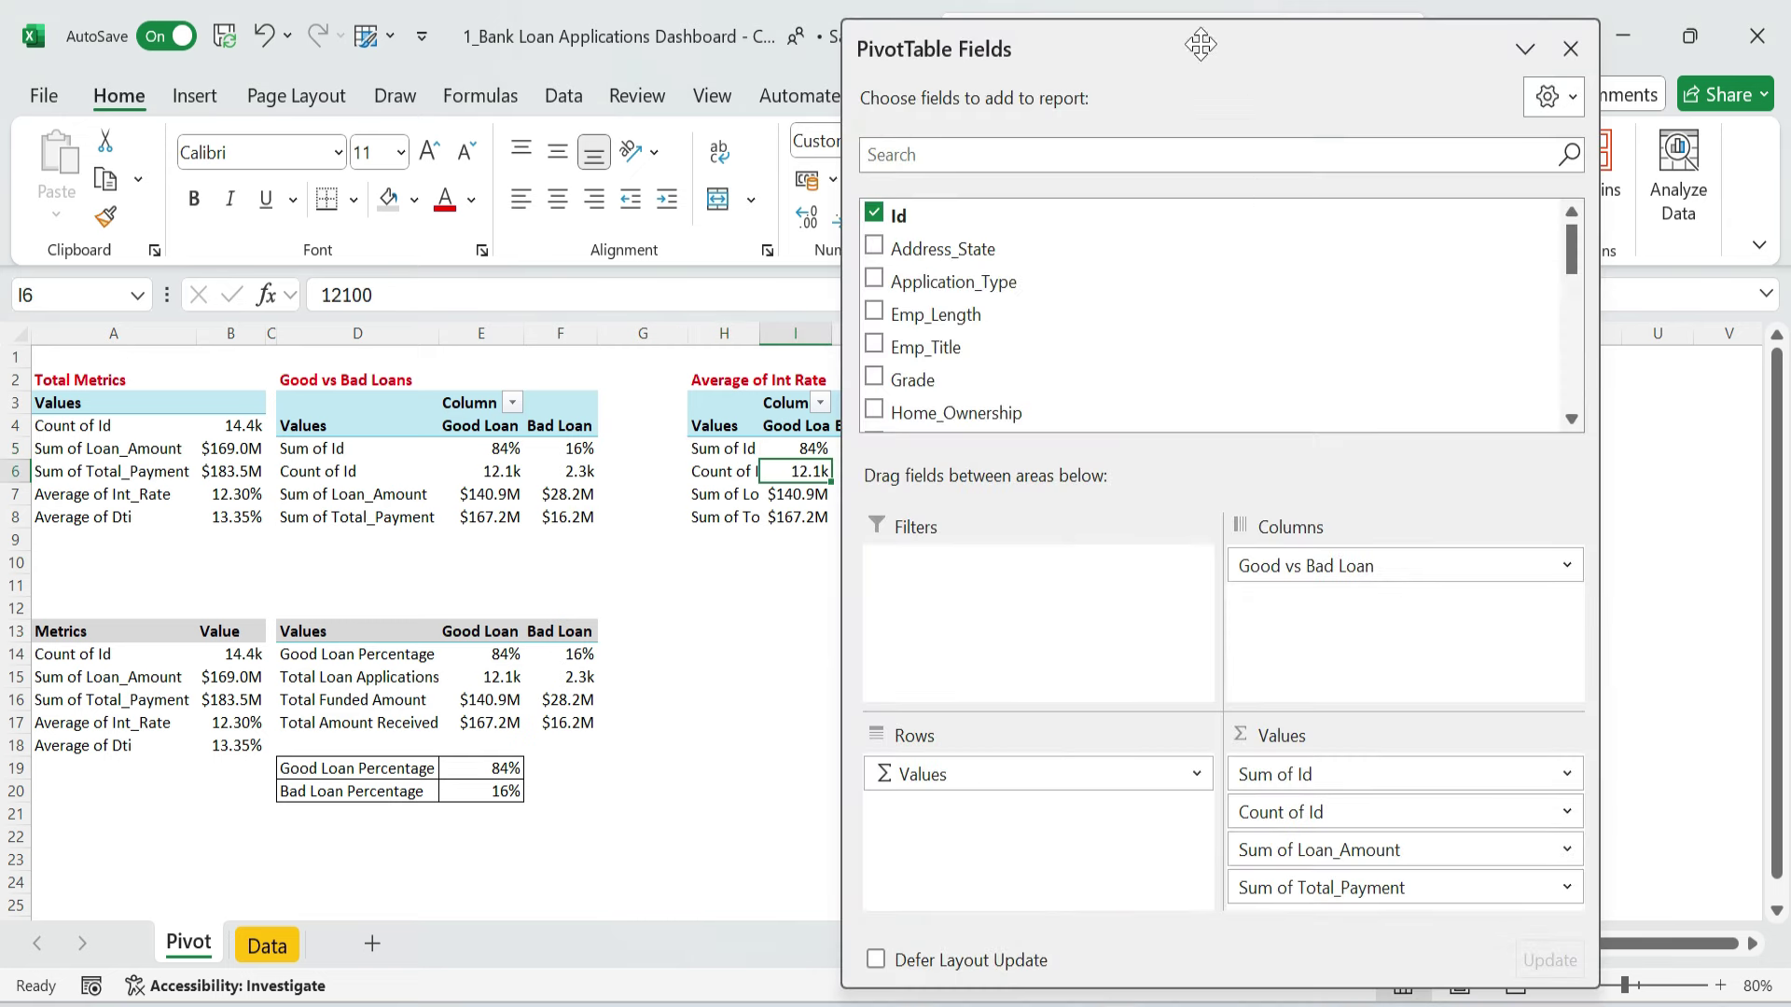
left_click_drag(1200, 43, 1467, 304)
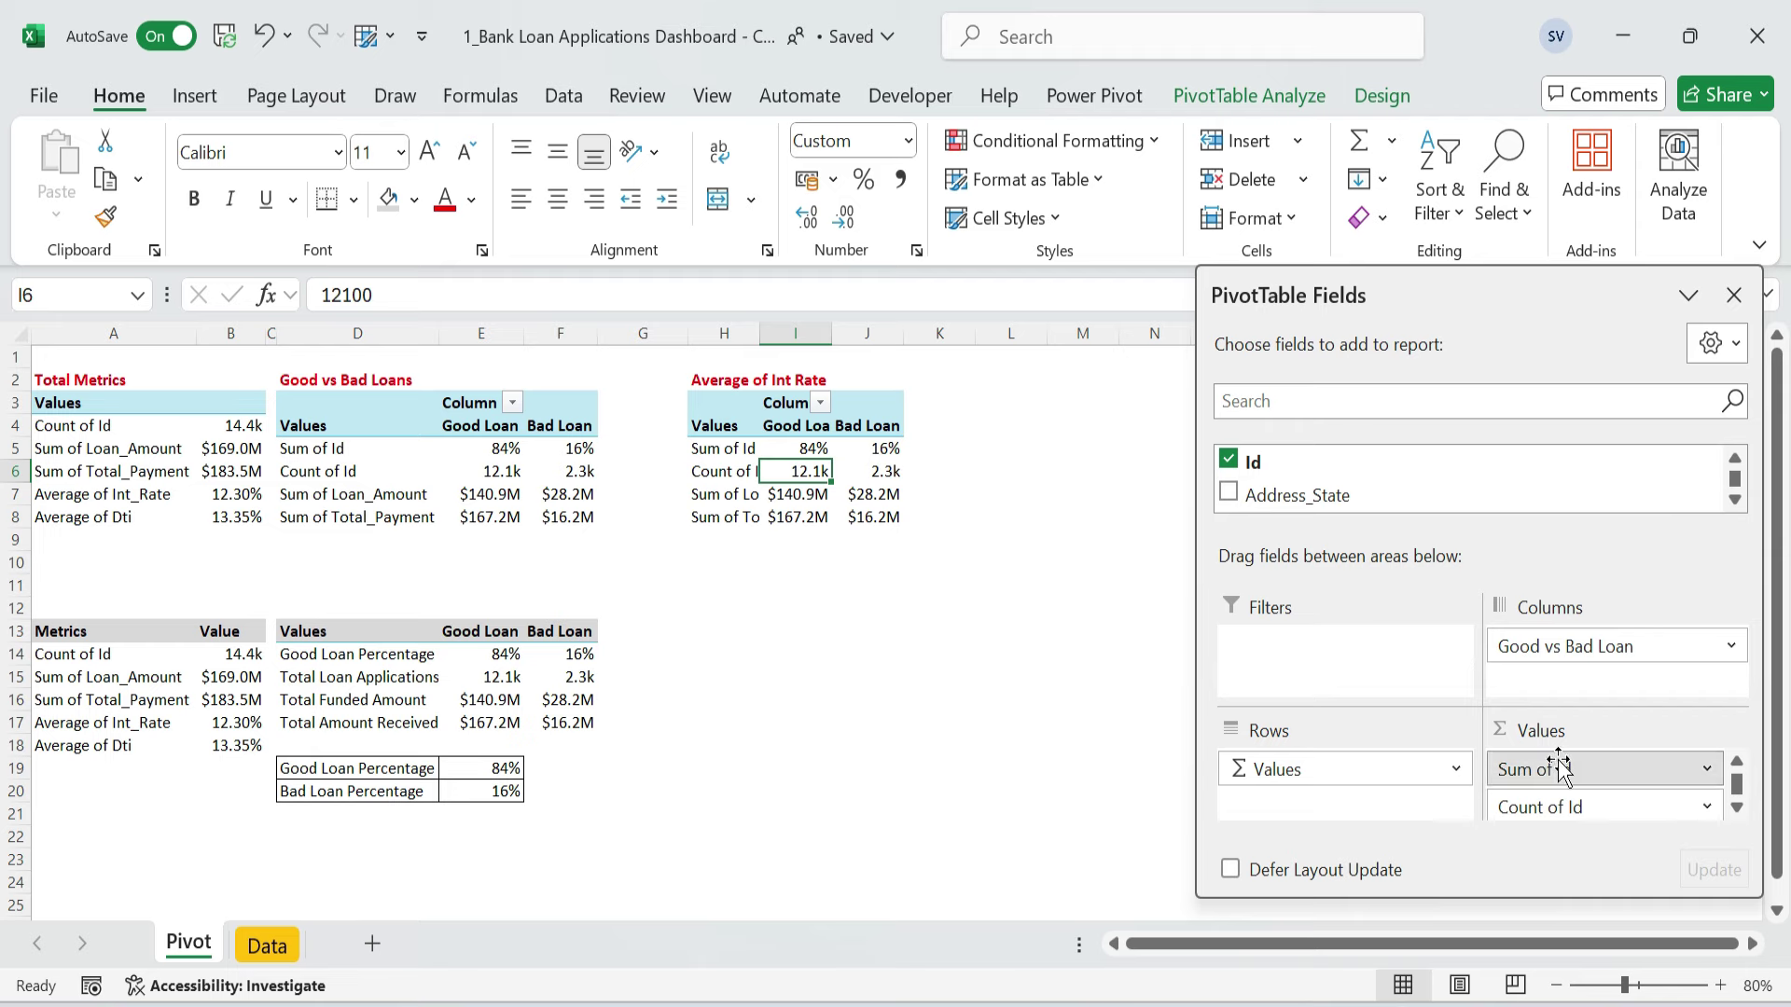
left_click_drag(1553, 770, 1072, 671)
left_click_drag(1586, 807, 1072, 672)
left_click_drag(1576, 806, 1073, 671)
left_click_drag(1573, 773, 1493, 476)
left_click_drag(1571, 646, 1487, 460)
- Add the Loan_Status field to the rows of the Average of Int Rate PivotTable
left_click(1455, 401)
type("lo")
mouse_move(1326, 464)
left_mouse_down()
mouse_move(1360, 819)
mouse_move(1335, 802)
left_mouse_up()
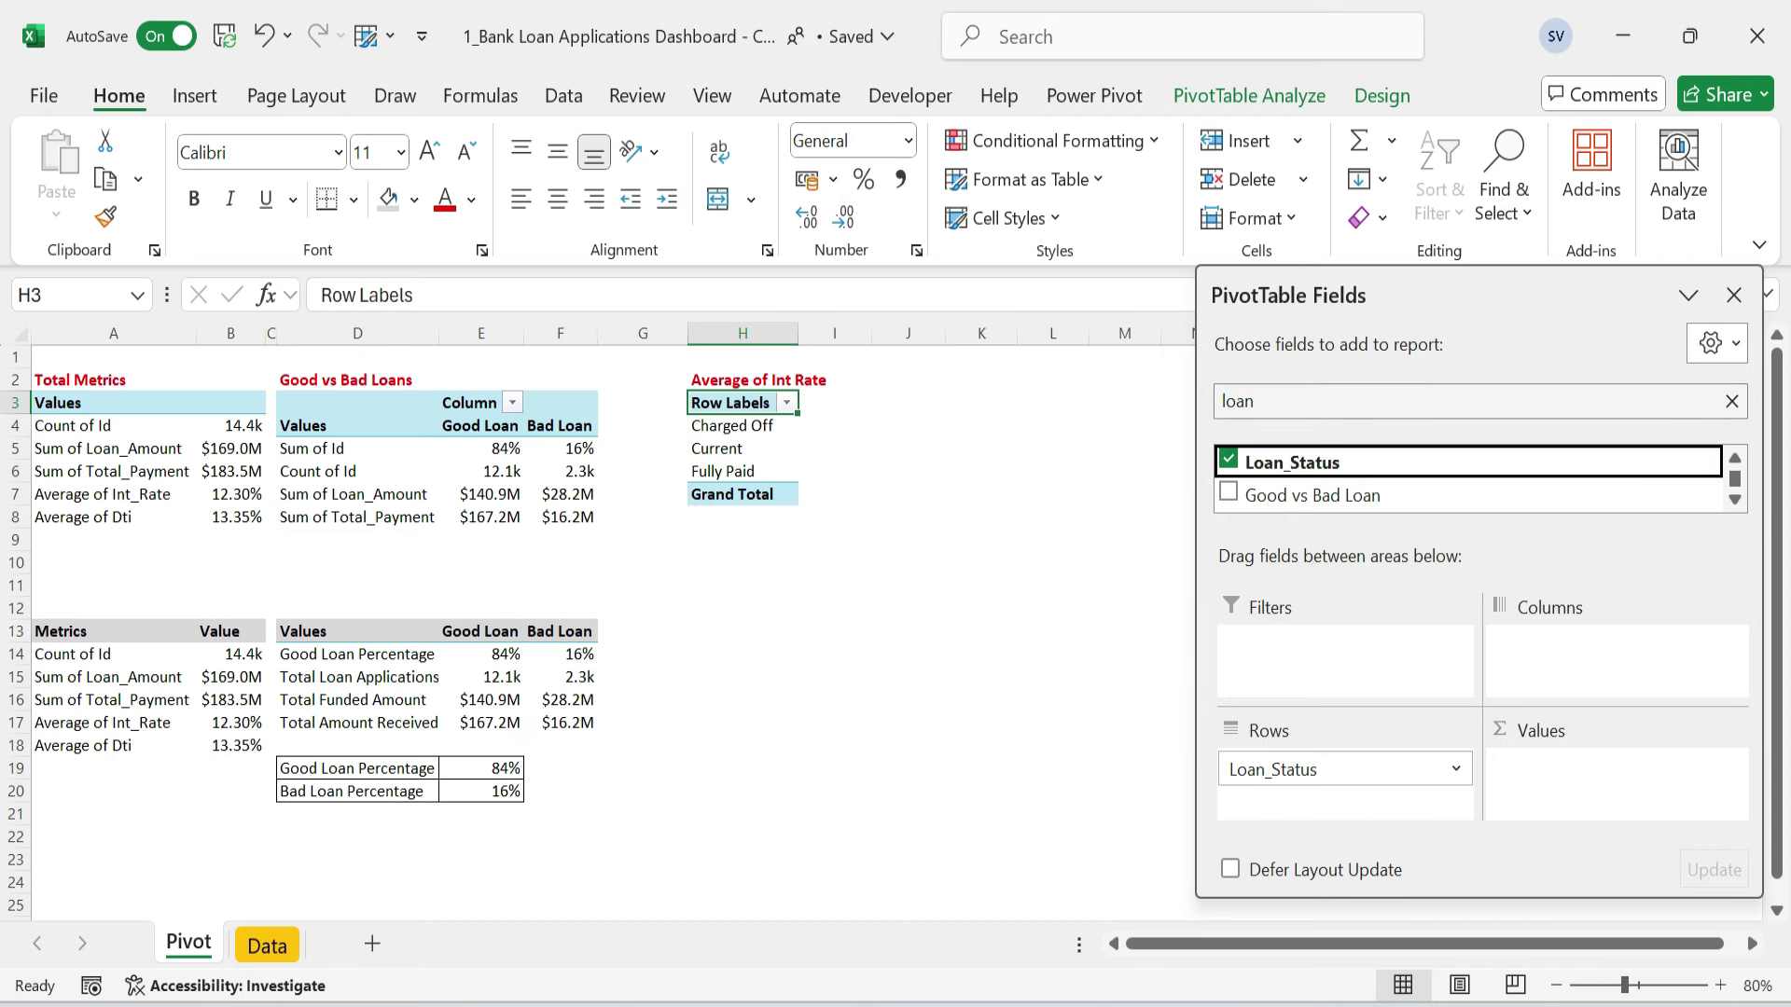
- Add the Int_Rate field to the values of the Average of Int Rate PivotTable
left_click_drag(1293, 402, 1124, 399)
type("int")
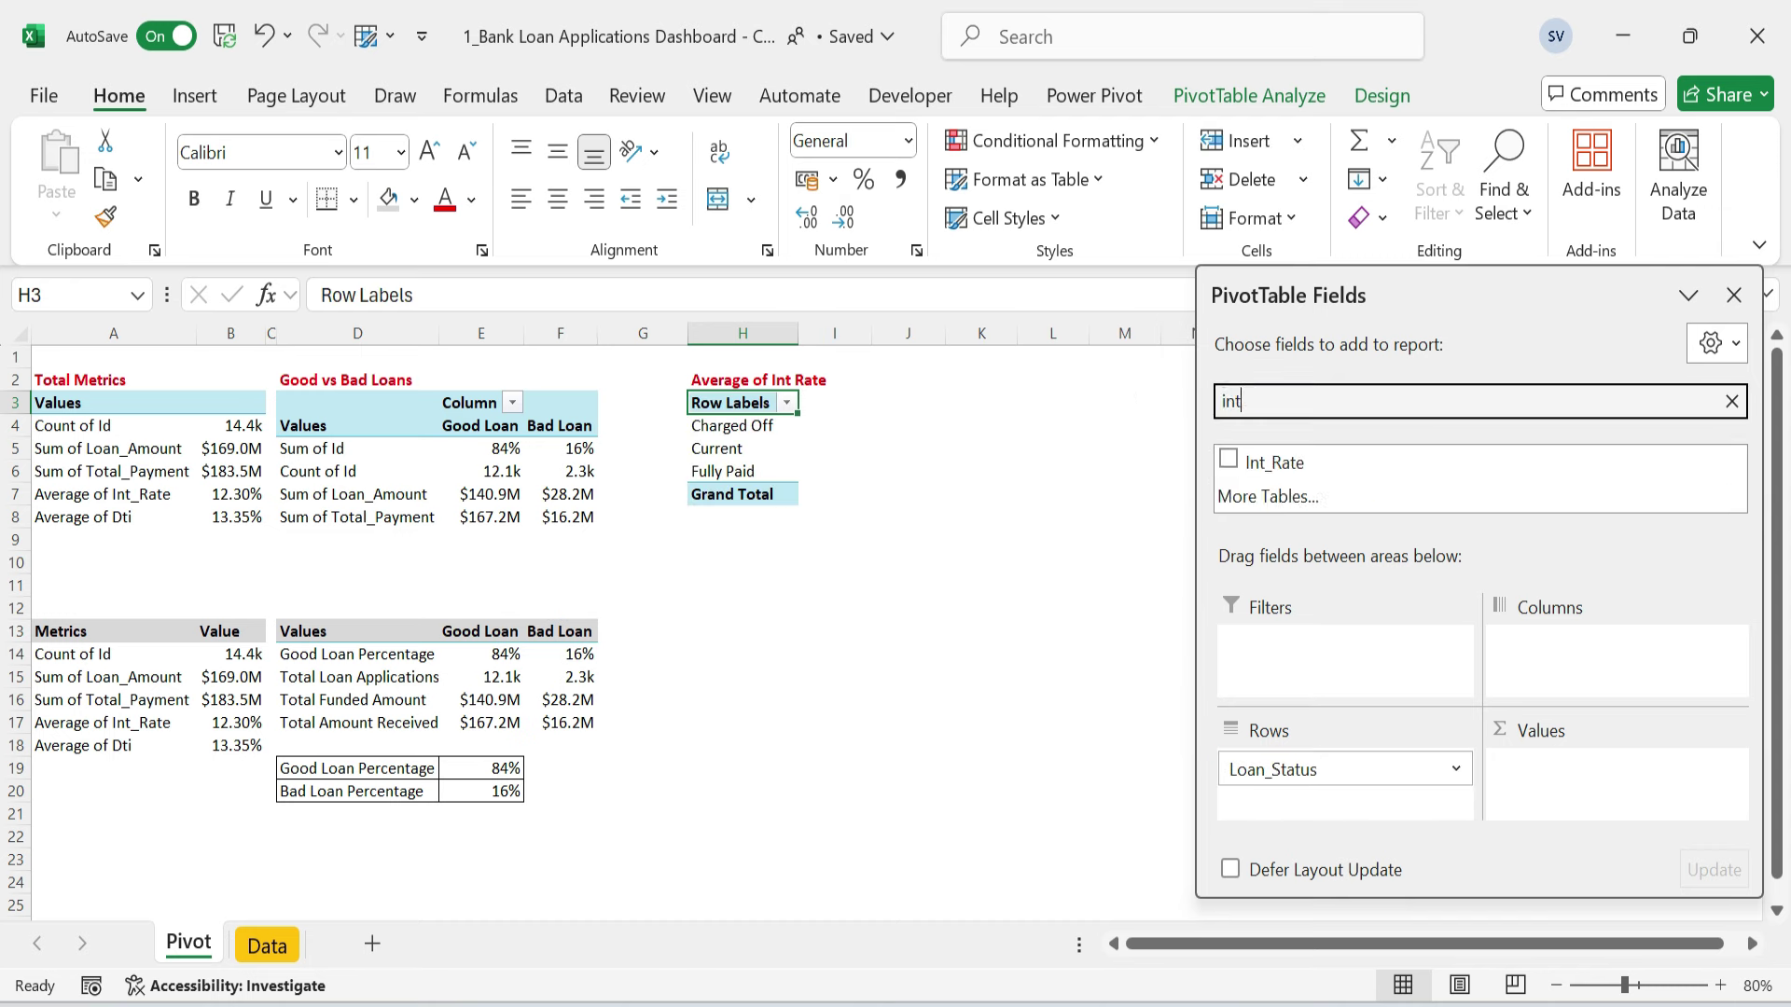
left_click(1228, 459)
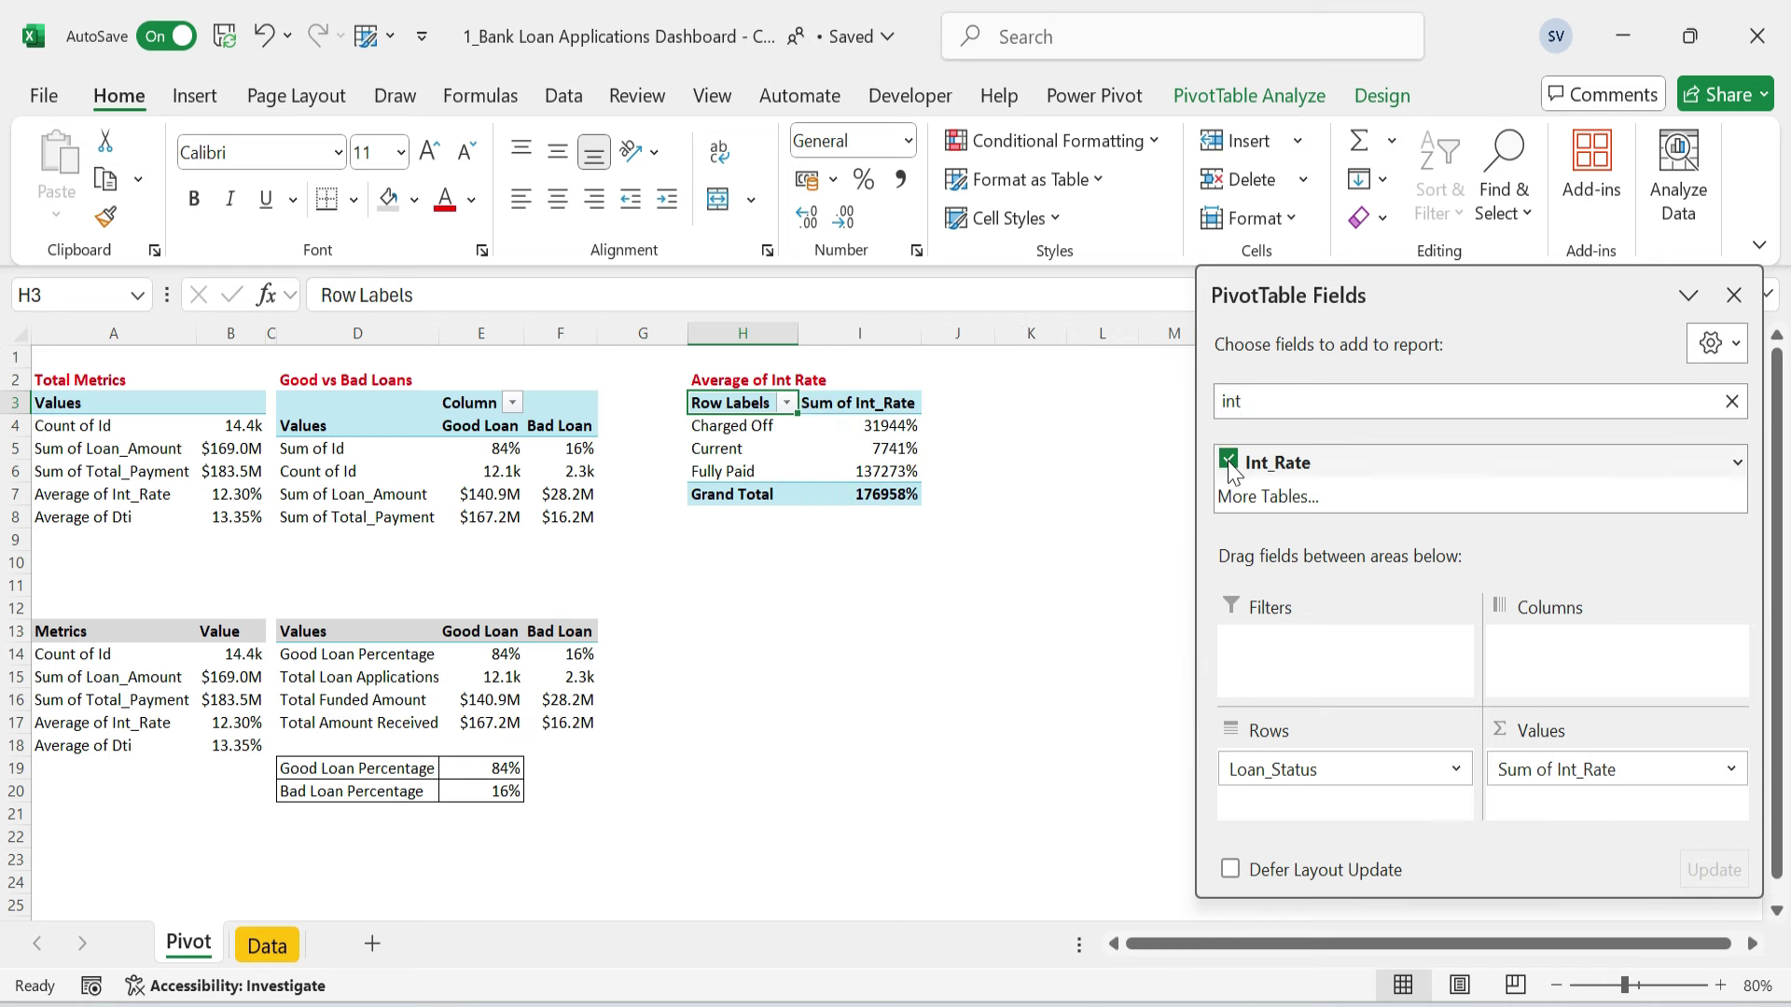
- Summarize the Int_Rate values by Average in the Average of Int Rate PivotTable
left_click(1732, 771)
left_click(1611, 733)
left_click(569, 585)
left_click(814, 727)
- Narrow column G and fit column I to the rate values of the Average of Int Rate PivotTable
left_click(844, 404)
left_click(742, 379)
left_click_drag(689, 334, 611, 360)
left_click(773, 404)
key("ctrl+shift+Down")
key("Left")
key("Up")
key("Down")
key("Right")
key("Down")
key("ctrl+shift+Down")
key("alt+o")
key("c")
key("a")
- Remove the grand total from the Average of Int Rate PivotTable
key("Up")
key("Left")
key("Down")
key("Down")
key("Down")
key("Down")
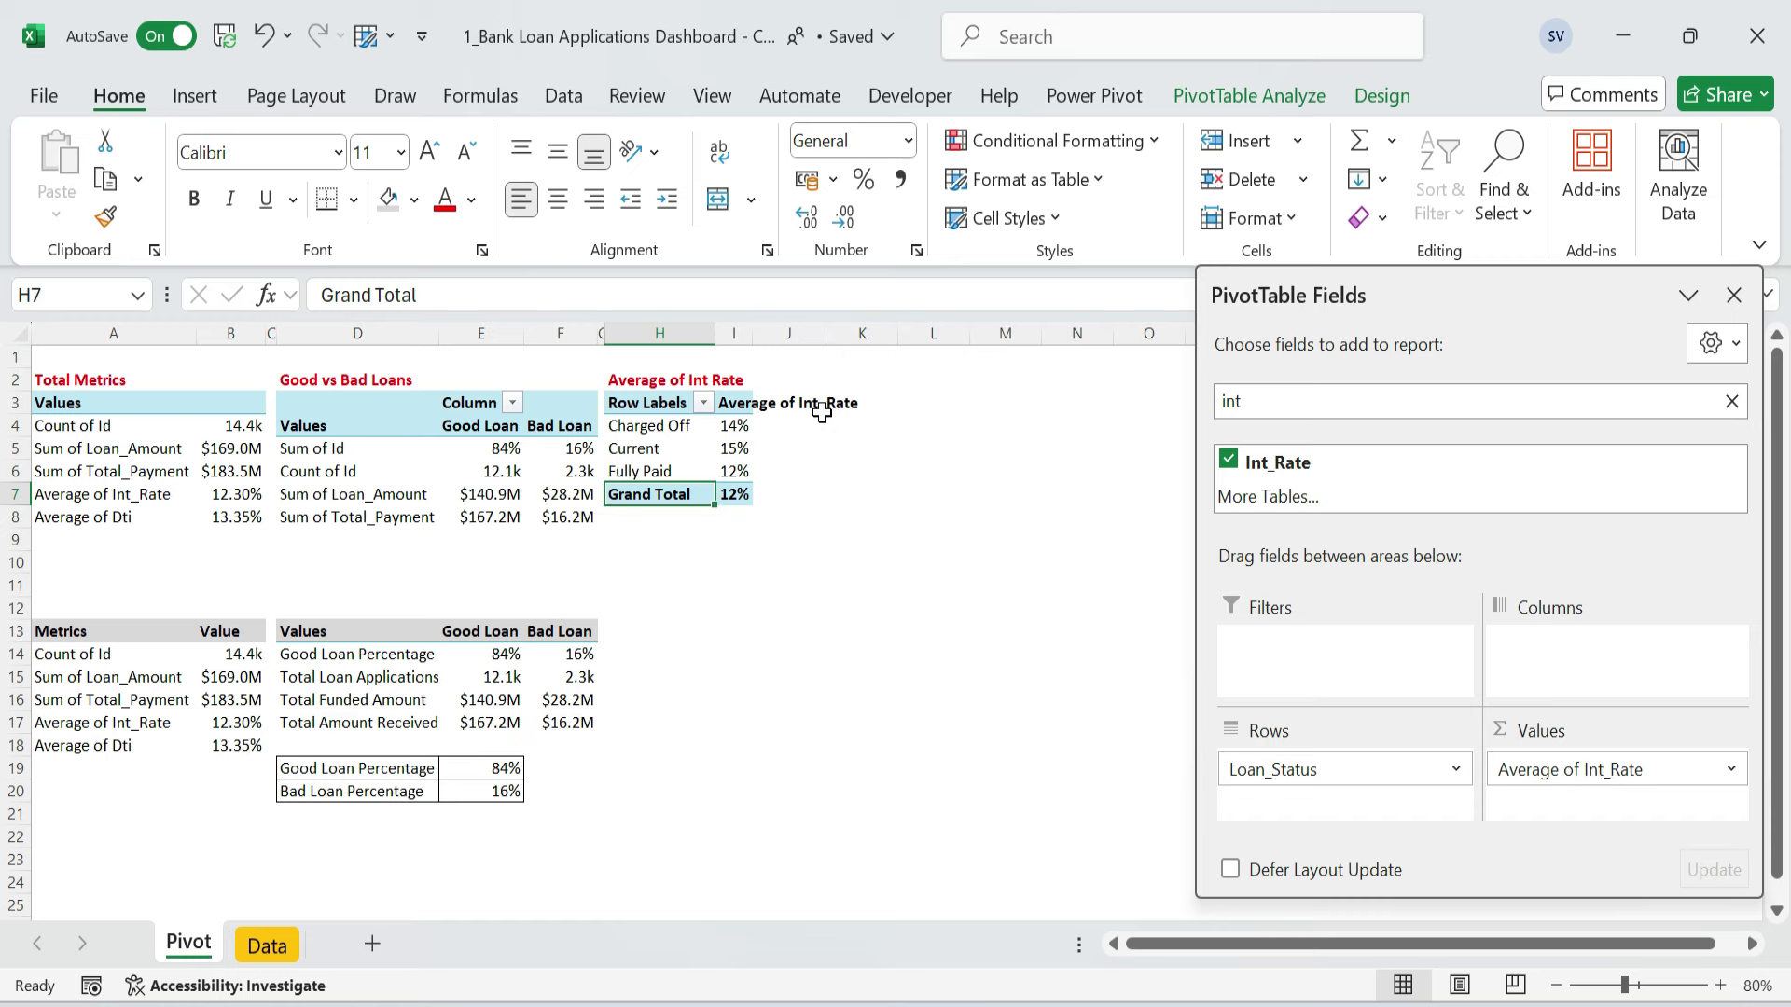
right_click(654, 493)
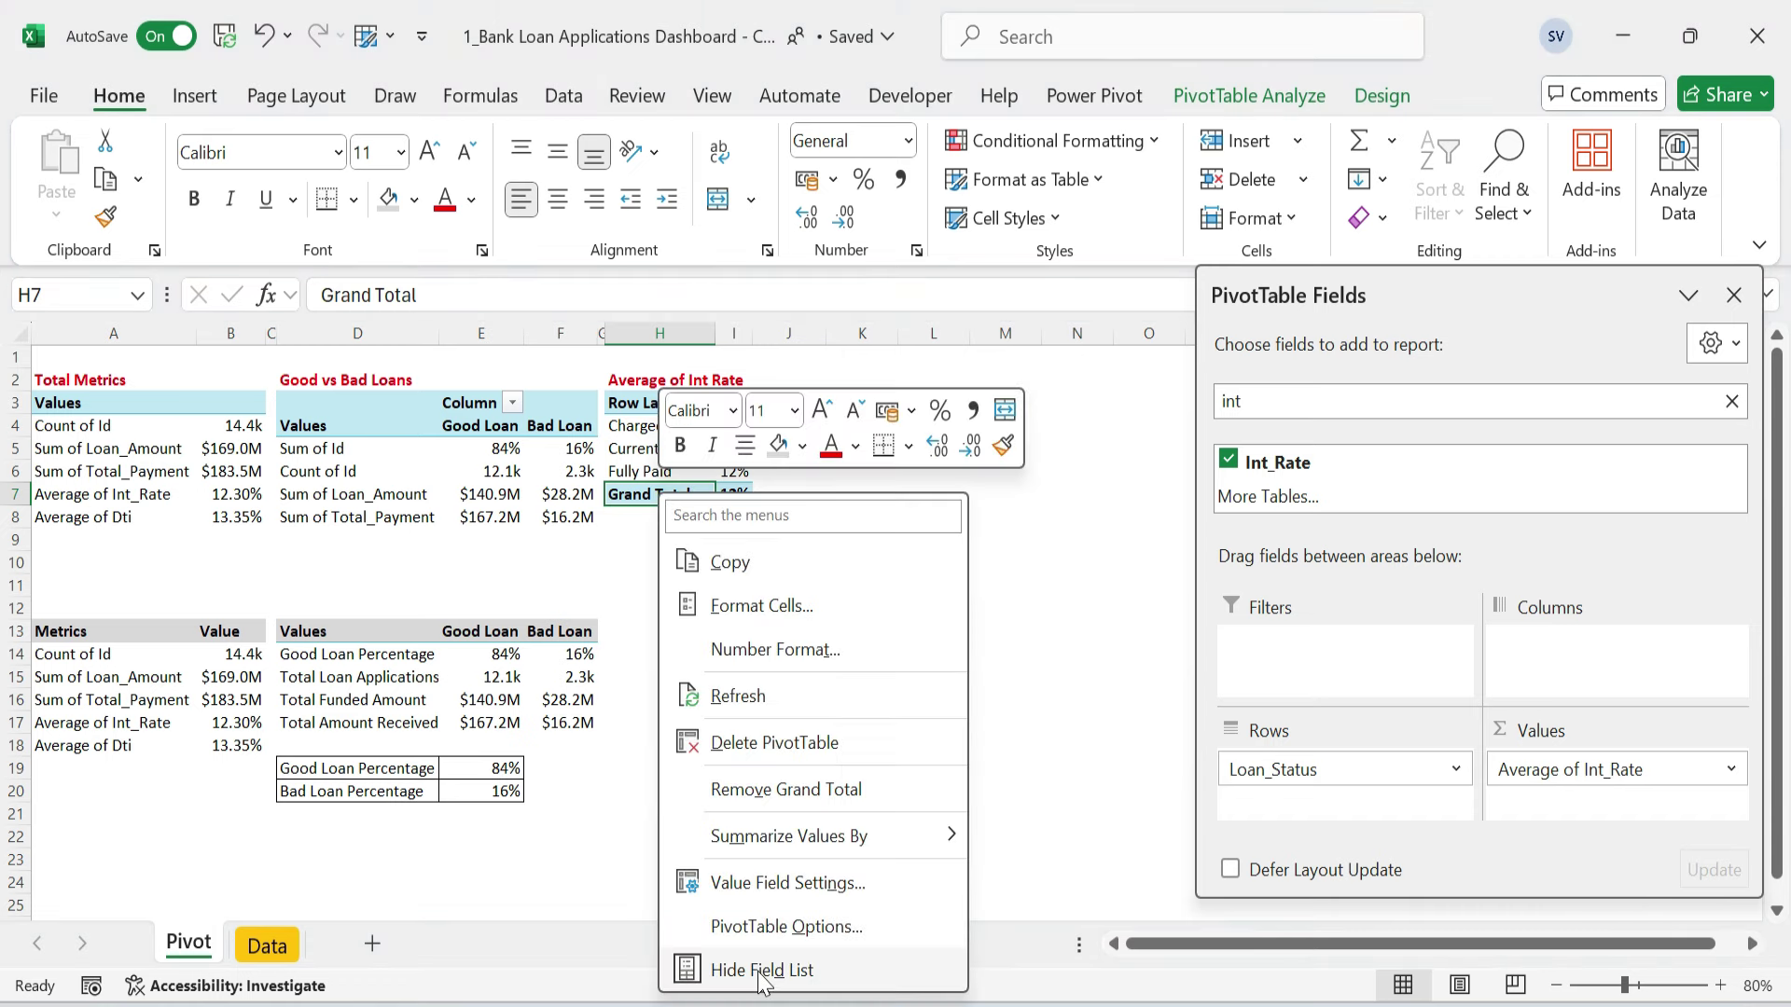
left_click(789, 789)
left_click(821, 426)
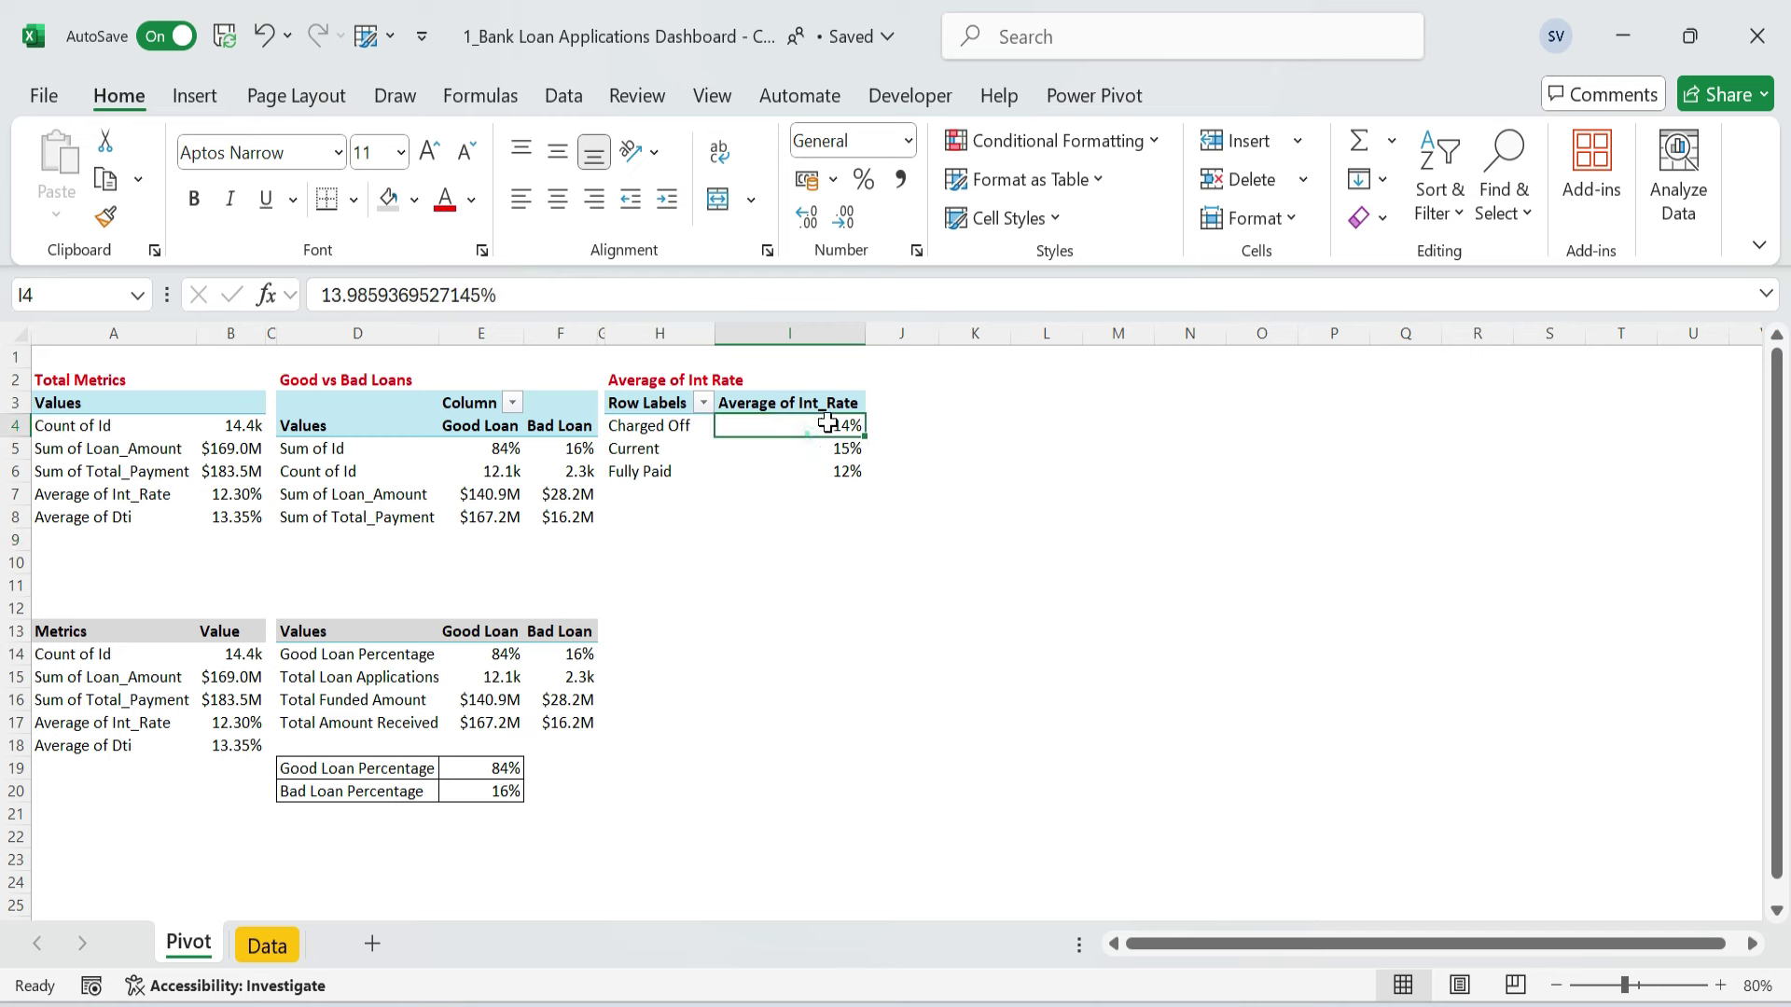
- Turn off autofitting of column widths on update for the Average of Int Rate PivotTable
right_click(659, 425)
left_click(737, 931)
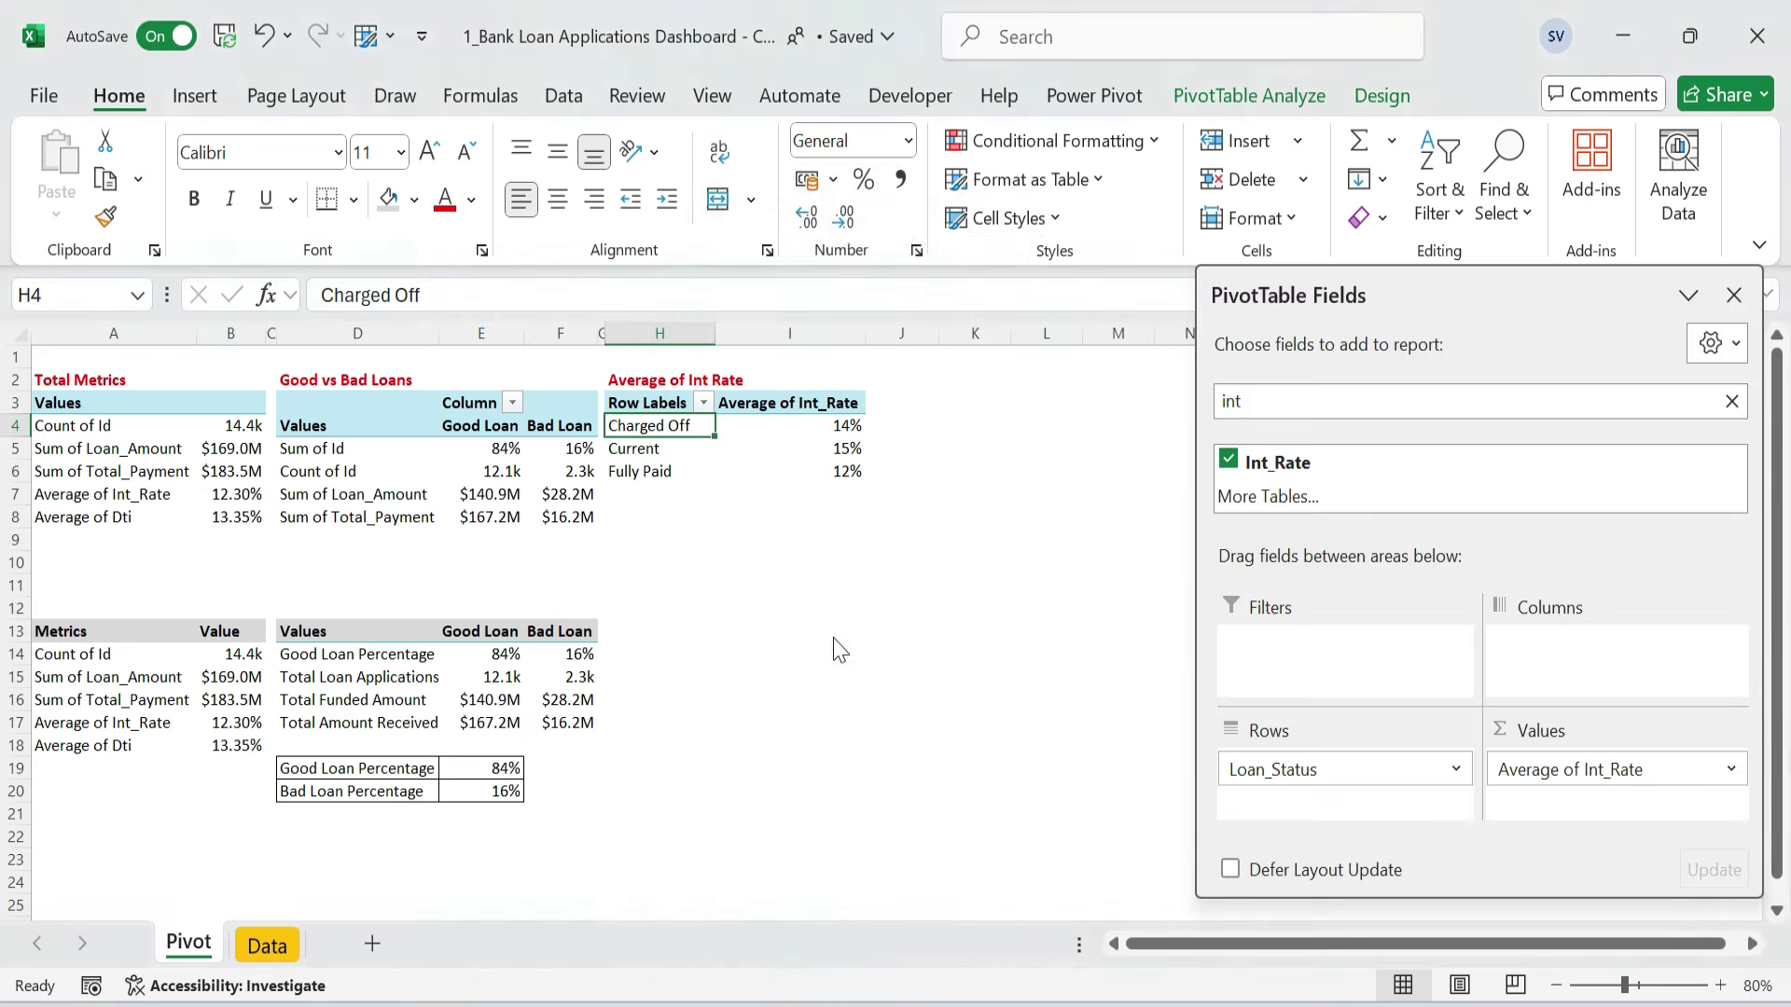
left_click(571, 726)
left_click(571, 726)
left_click(871, 958)
- Turn off autofitting of column widths on update for the Good vs Bad Loans and Total Metrics PivotTables
right_click(355, 494)
key("Escape")
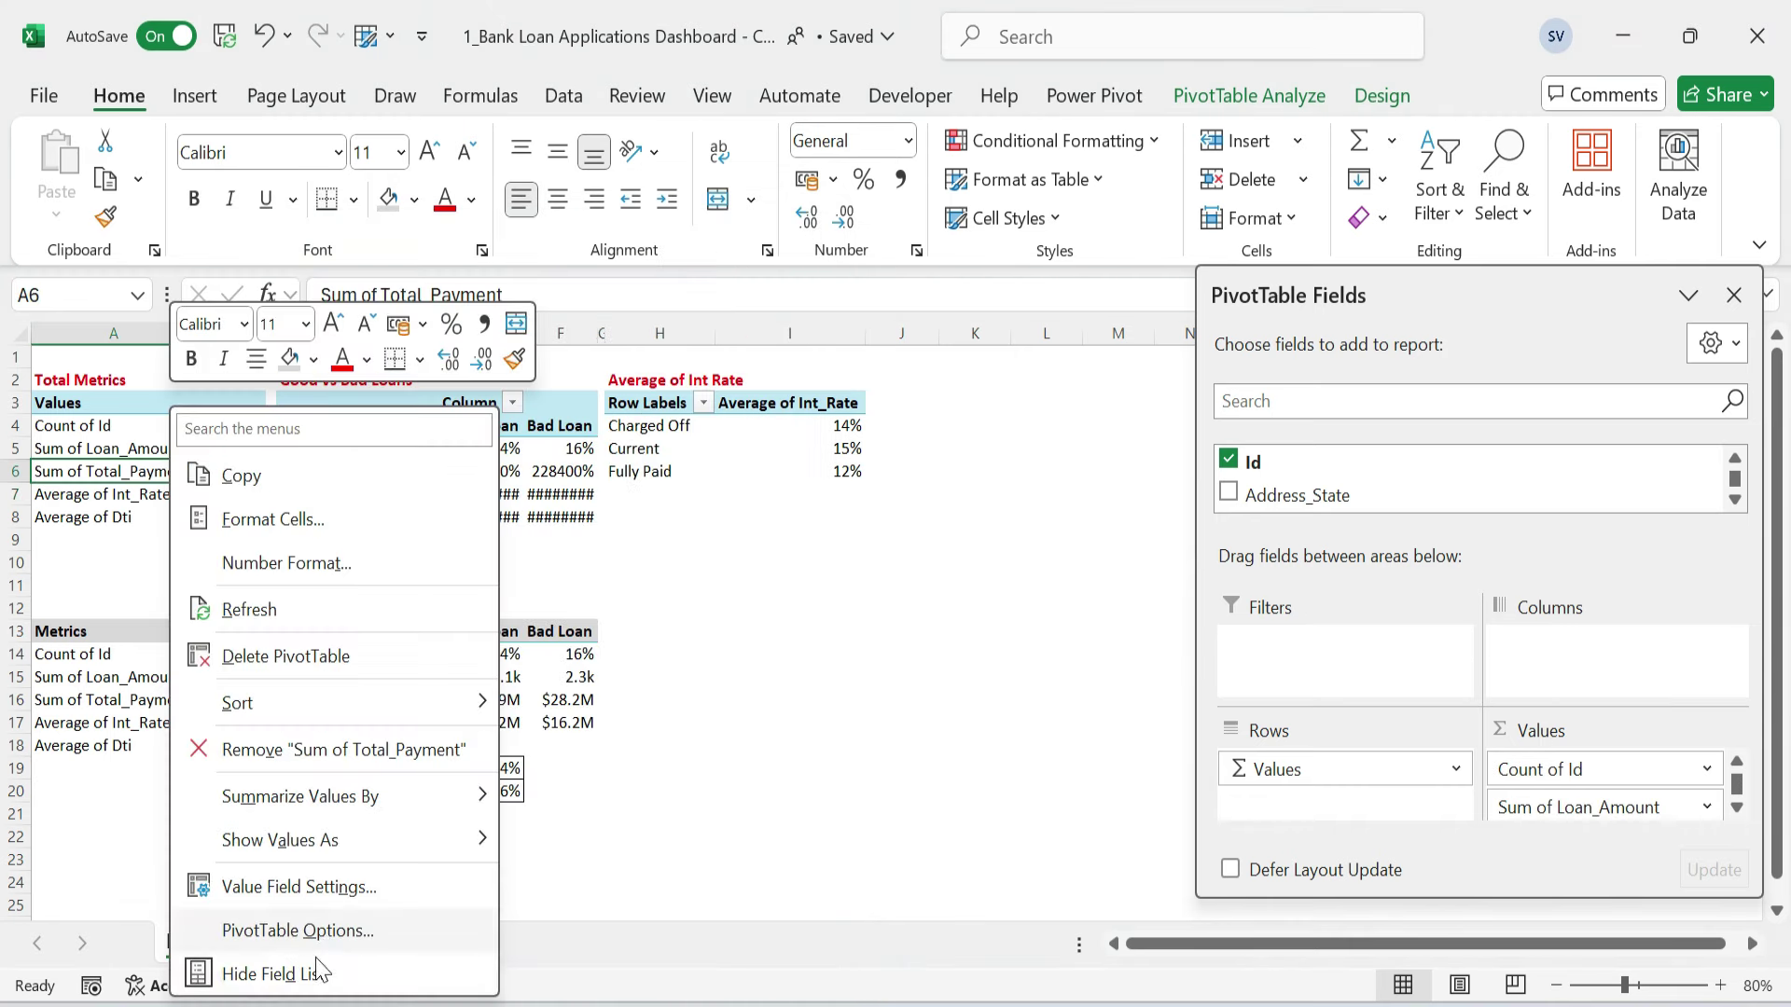
left_click(308, 928)
left_click(291, 714)
left_click(483, 950)
- Widen column E and autofit column B to fit the PivotTable values
left_click(948, 560)
left_click_drag(509, 329, 558, 328)
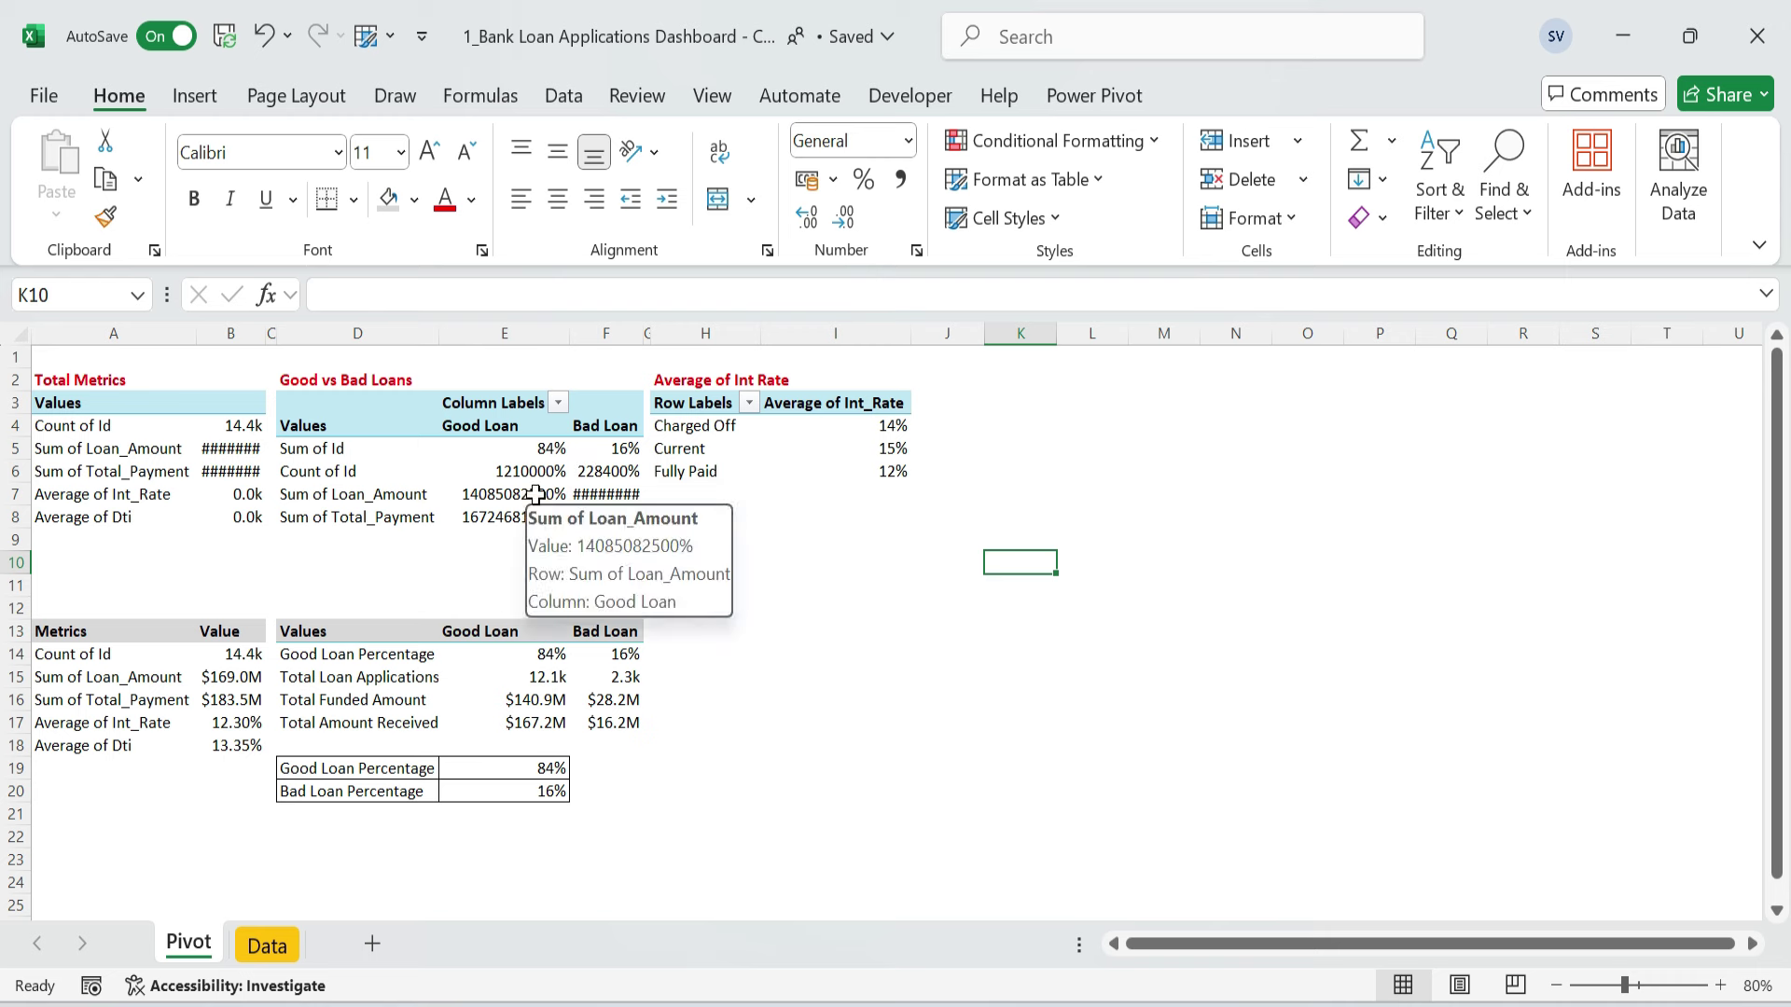
double_click(265, 333)
- Copy the currency number format of B15 onto the loan amount and total payment values in B5:B6
left_click(238, 449)
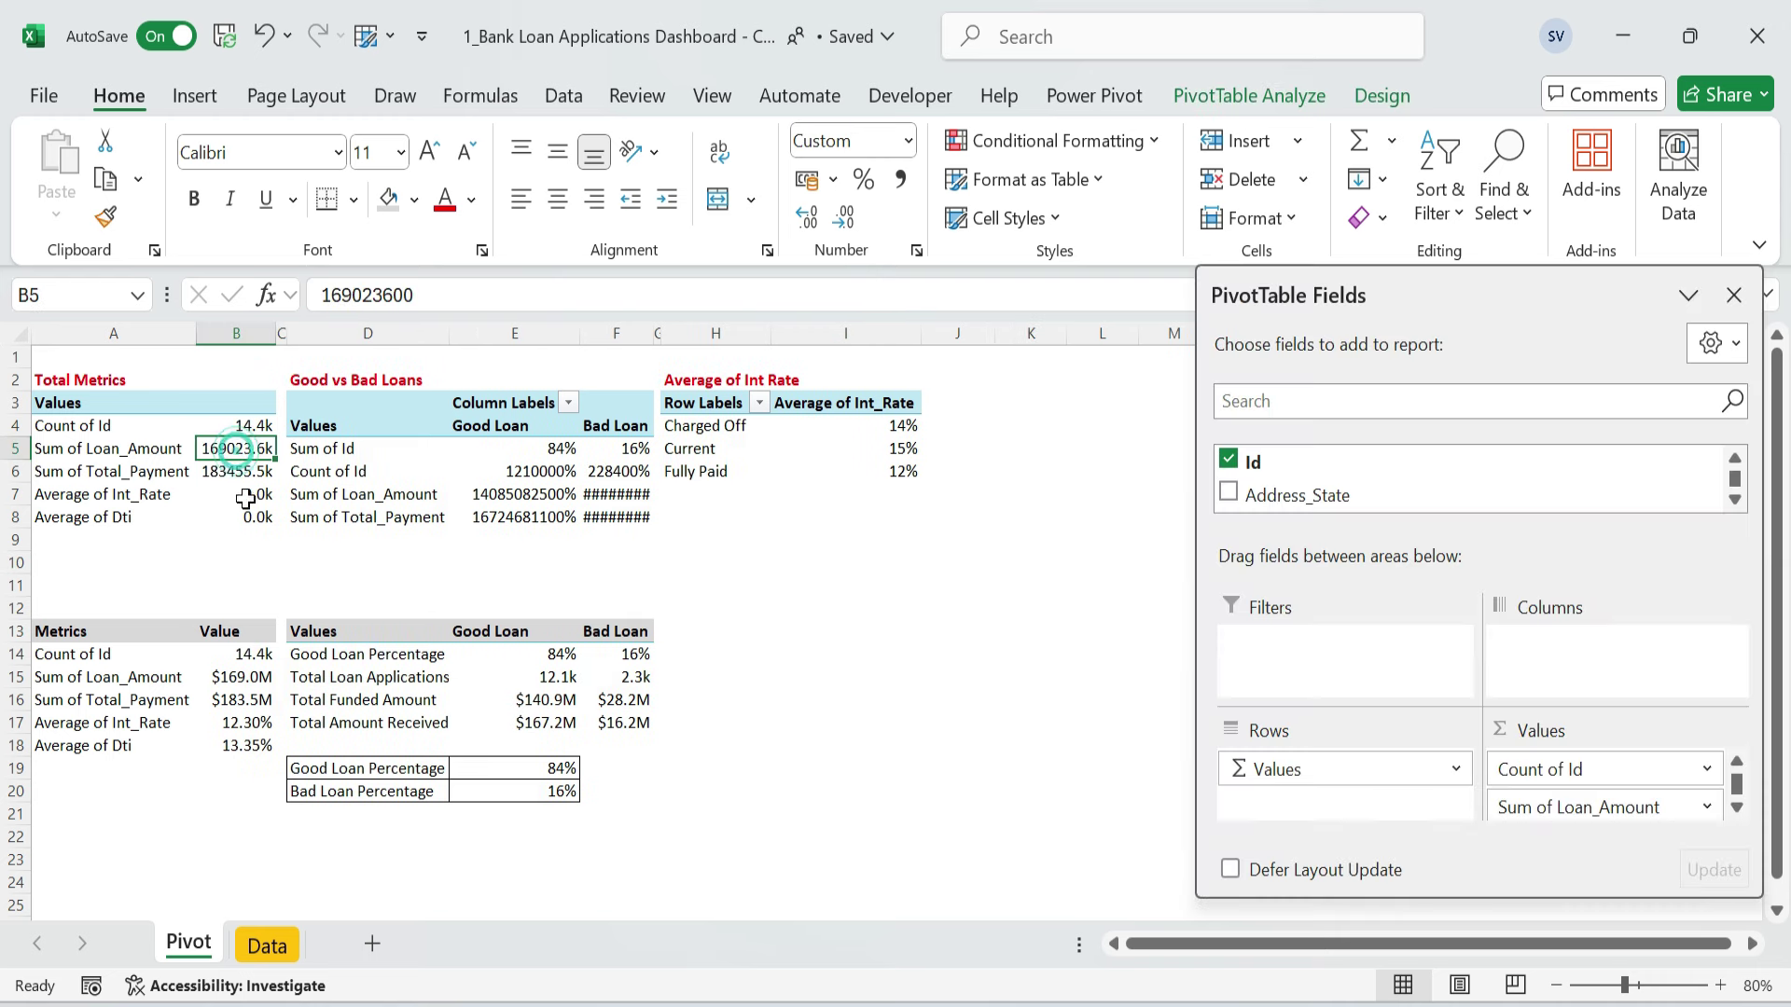
left_click(255, 682)
key("ctrl+c")
left_click_drag(254, 446, 250, 471)
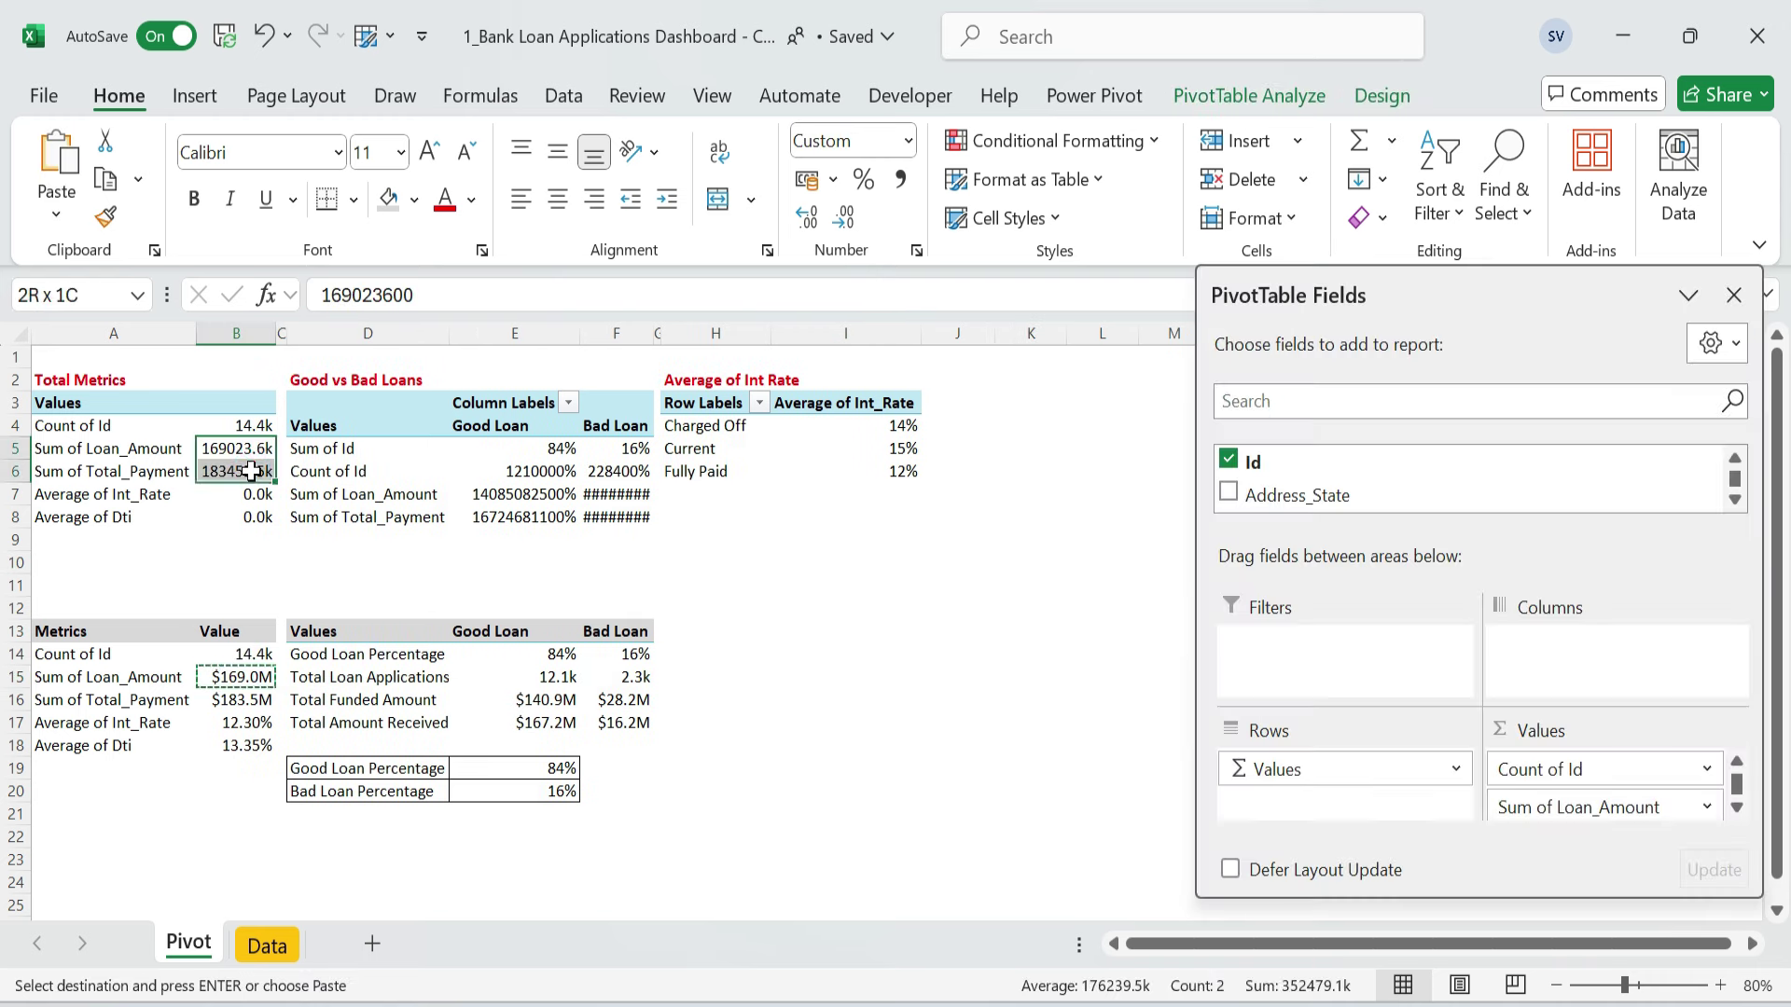
key("a")
key("Escape")
key("alt+e")
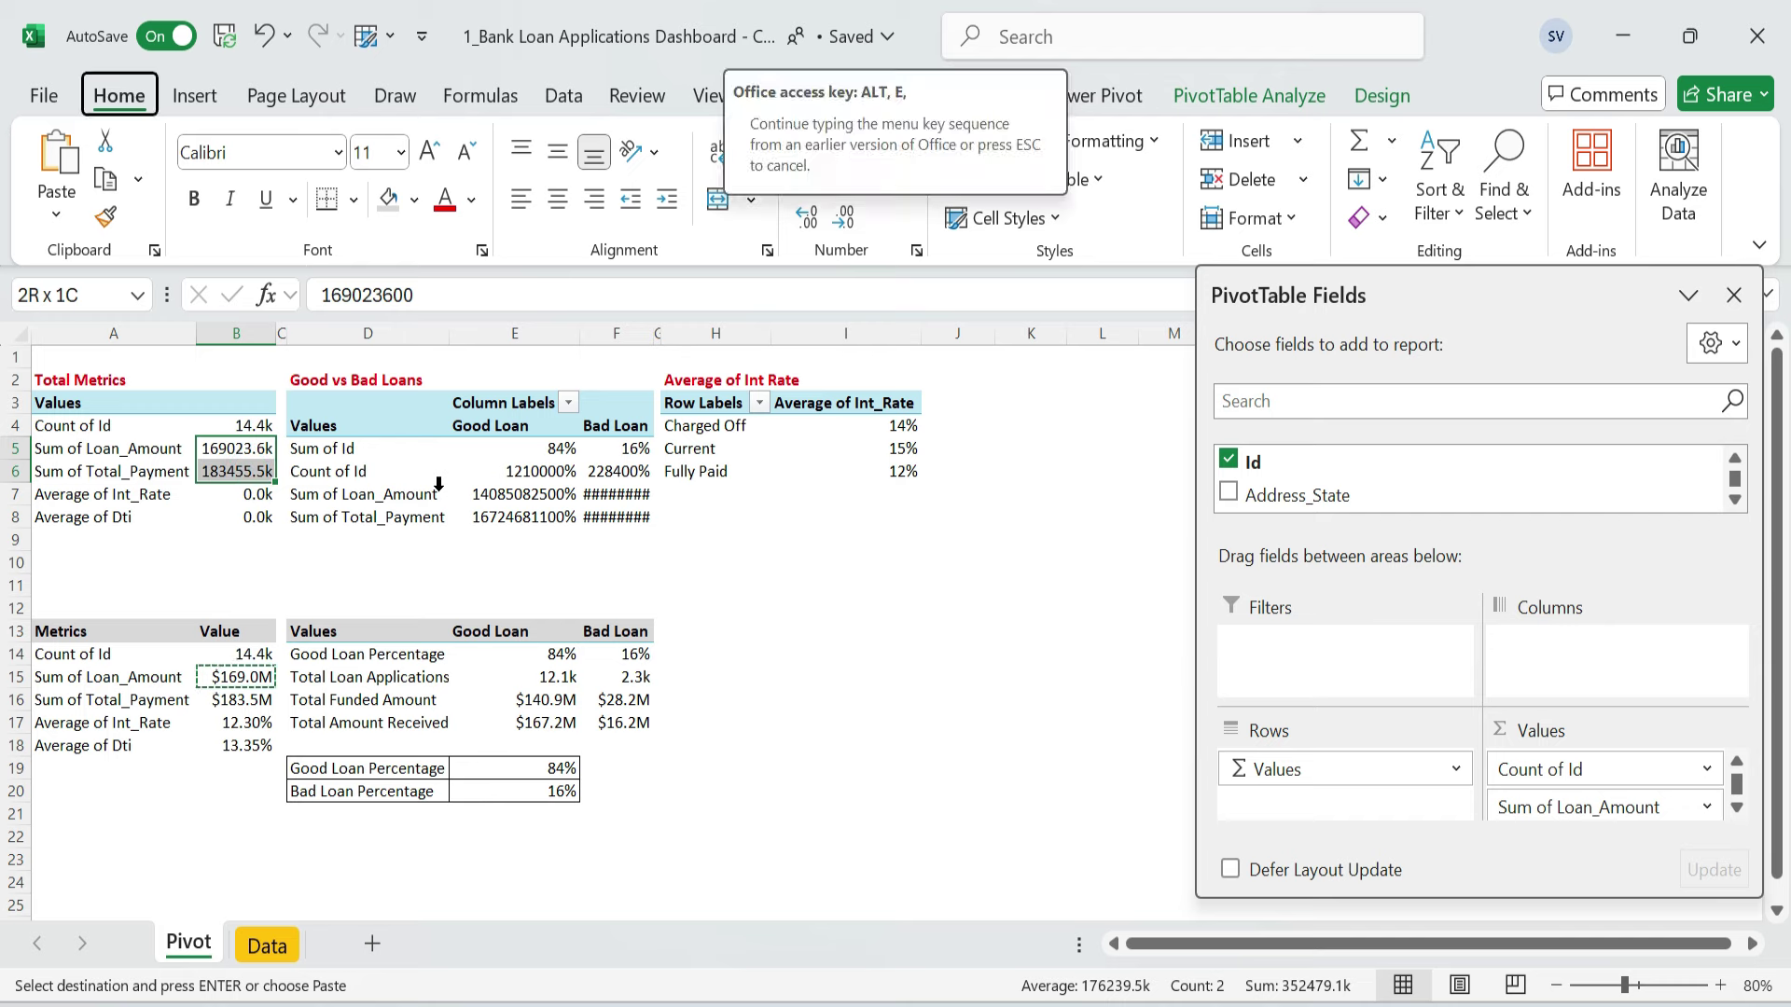
key("s")
key("t")
key("Return")
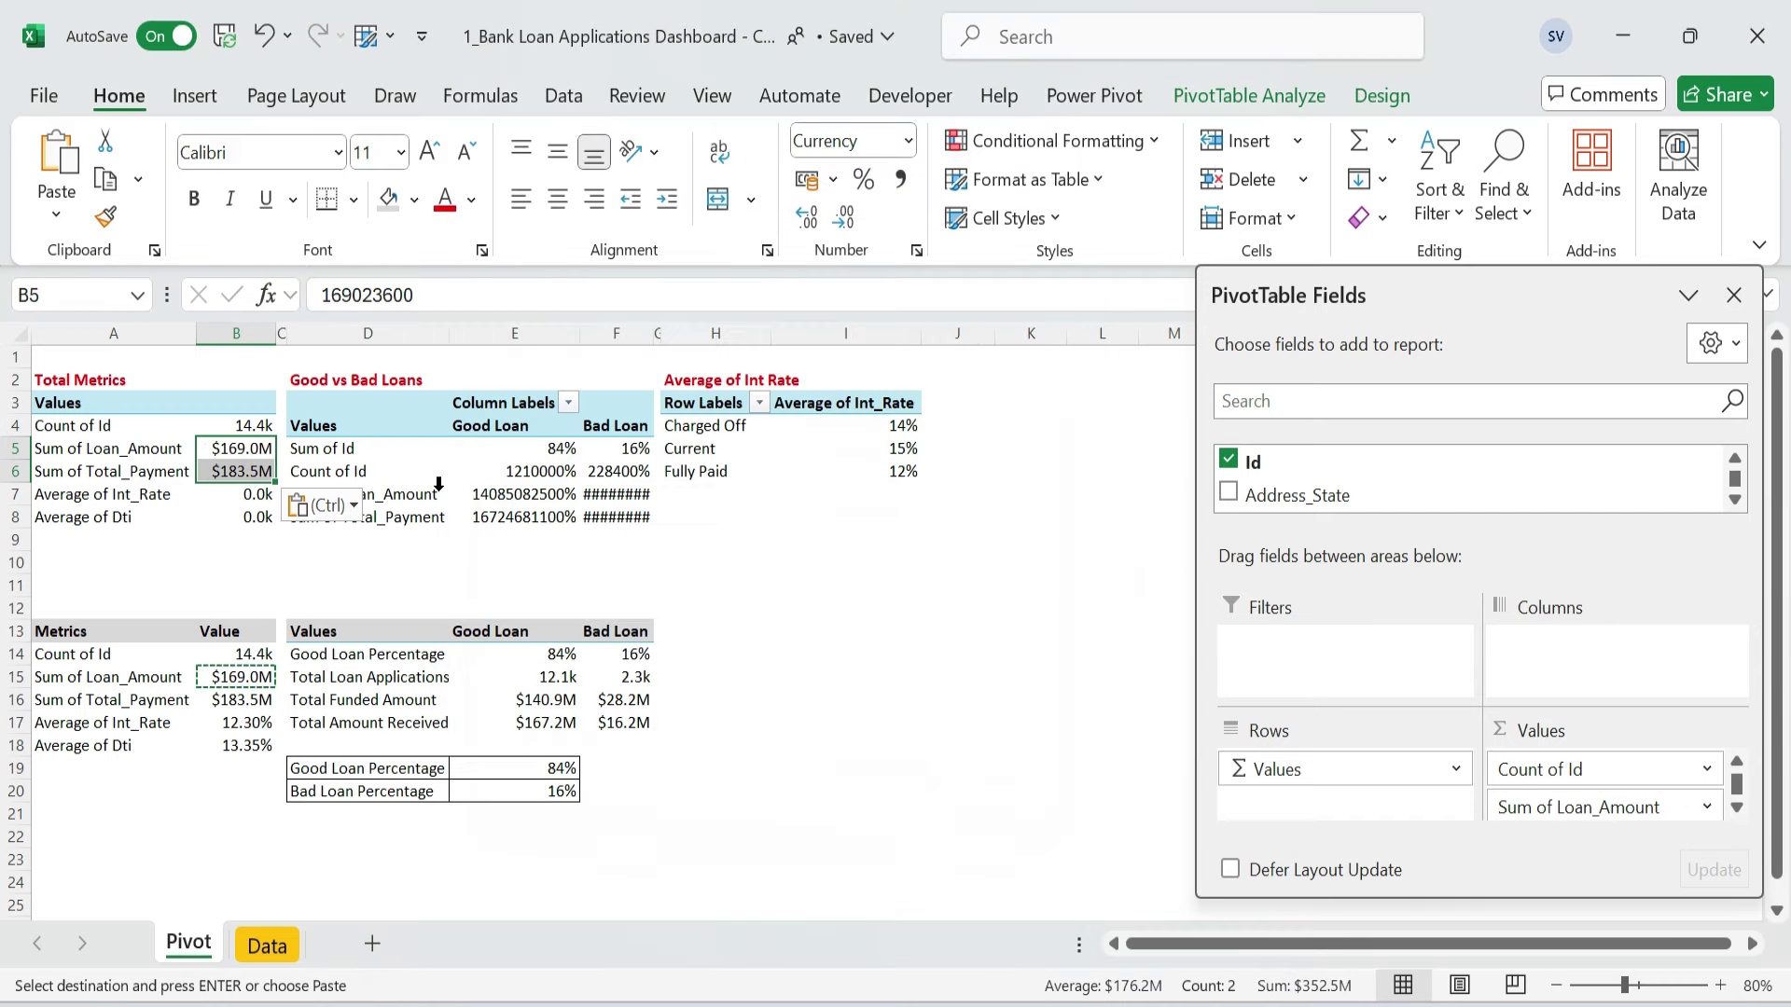
- Paste the currency format of B15 onto the loan amount and total payment values in E7:F8 of Good vs Bad Loans
key("Right")
key("Right")
key("Right")
key("Down")
key("Left")
key("shift+Right")
key("shift+Down")
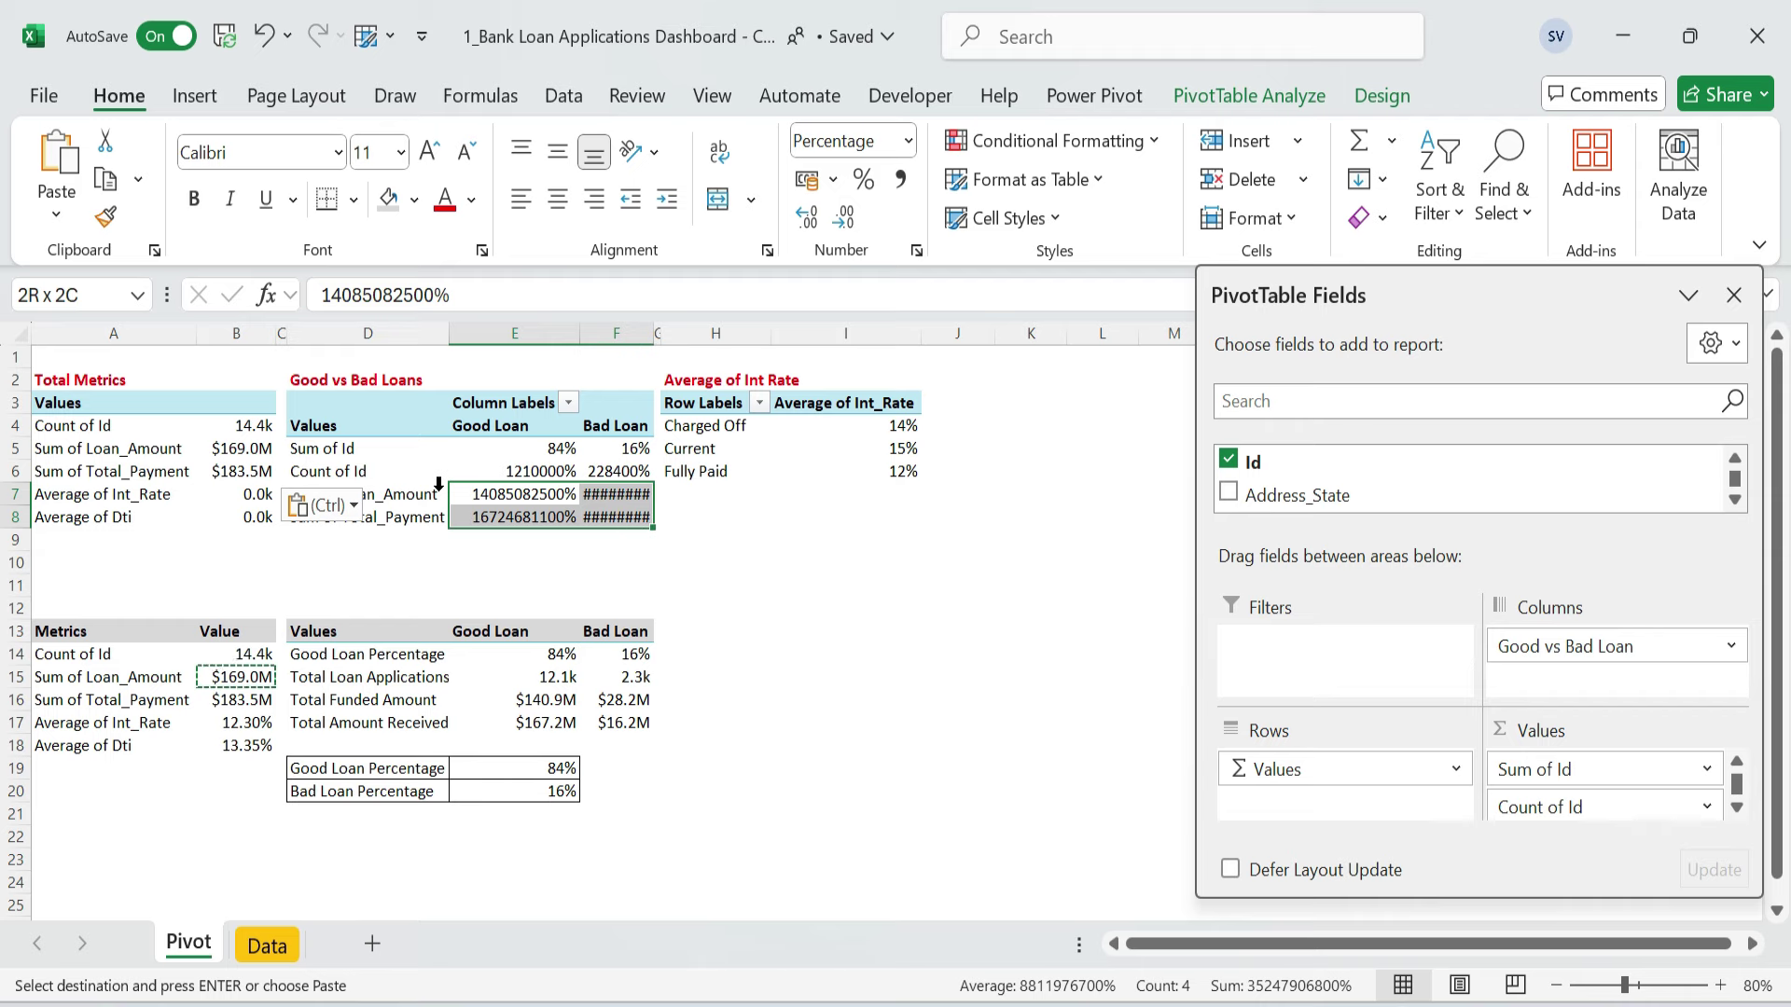
left_click(247, 677)
key("ctrl+c")
left_click_drag(530, 497, 623, 518)
key("ctrl+alt+v")
key("t")
key("Return")
- Autofit columns E and F to the Good Loan and Bad Loan values
key("Up")
key("Up")
key("Up")
key("ctrl+shift+Down")
key("ctrl+shift+Right")
key("alt+o")
key("c")
key("a")
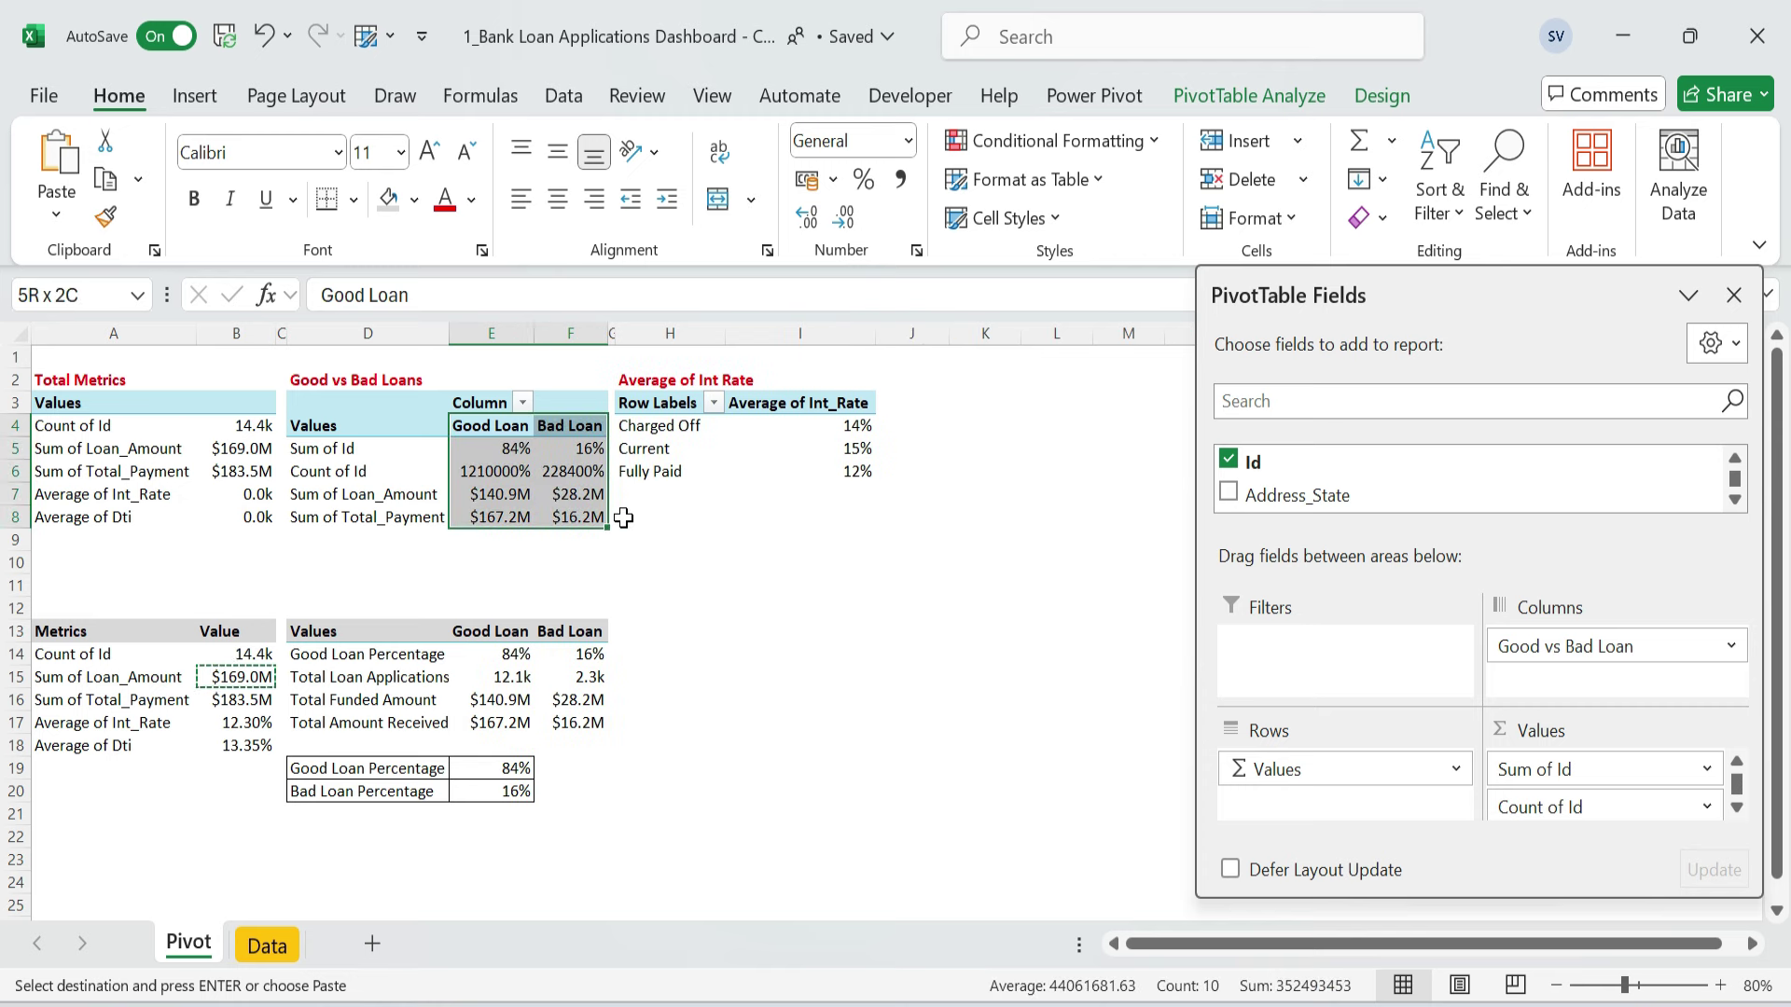
- Return to cell A1, cancel the copy selection and save the workbook
key("Down")
key("Down")
key("ctrl+Home")
key("Escape")
key("ctrl+s")
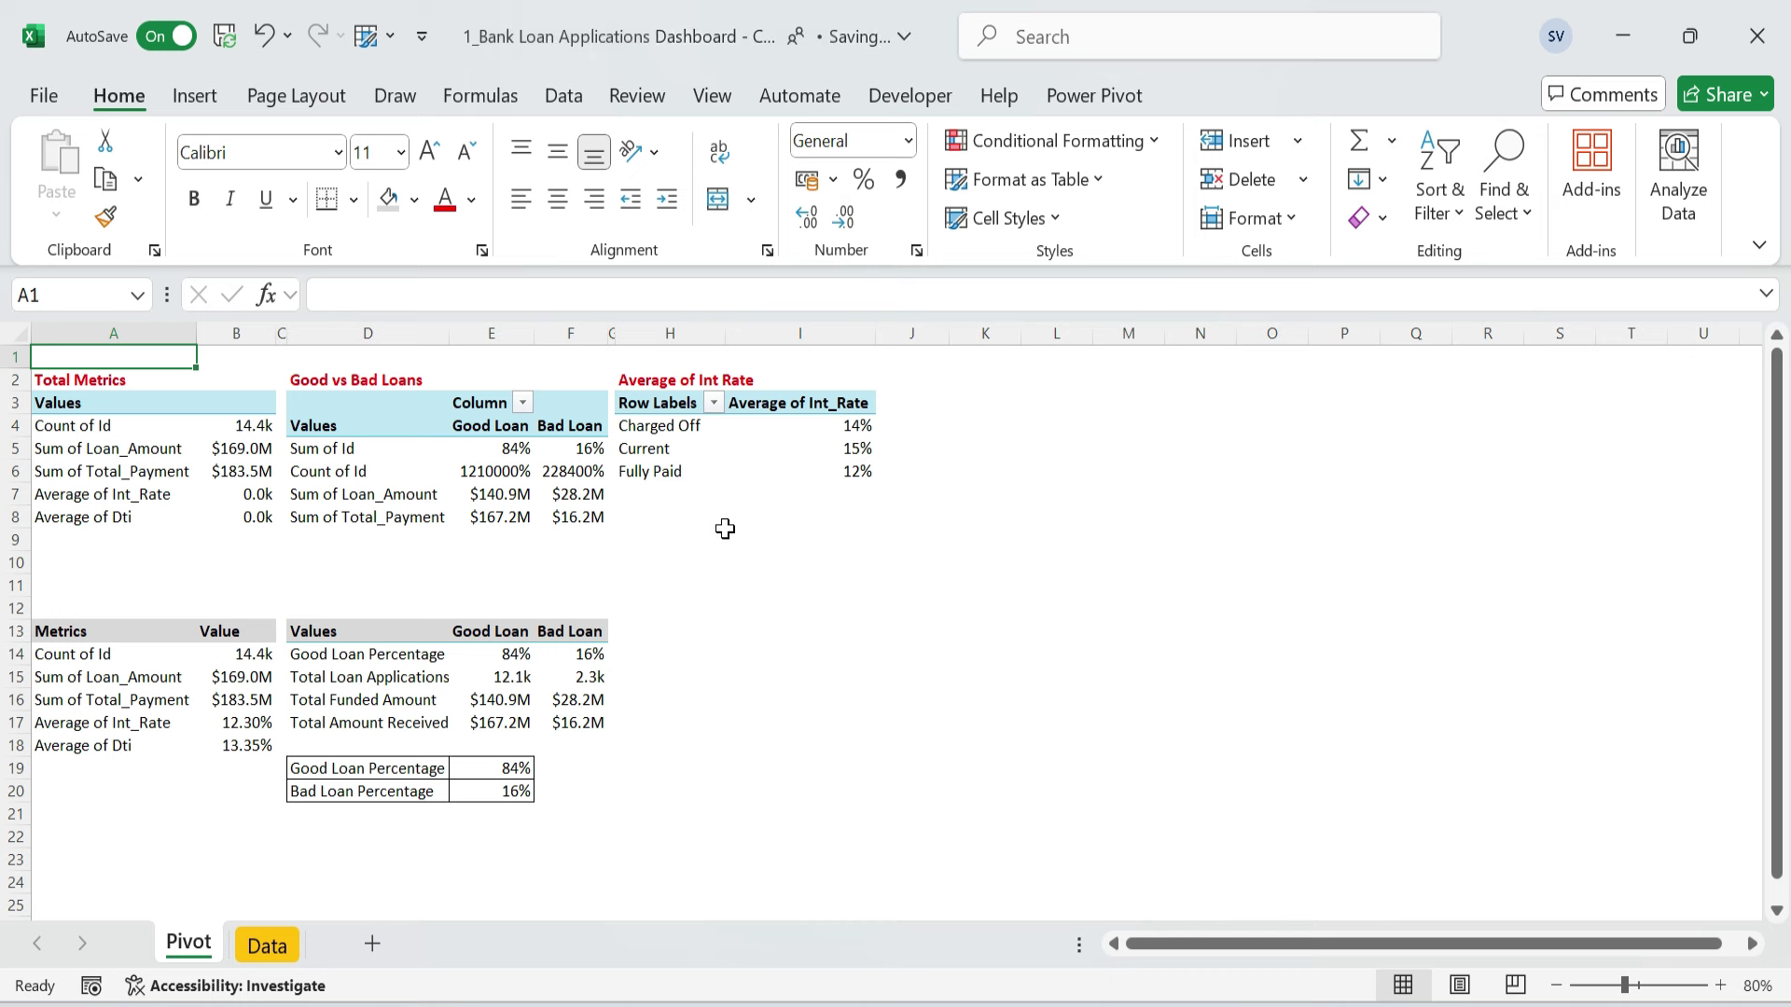
- Refresh the Good vs Bad Loans and Total Metrics PivotTables
left_click(714, 523)
right_click(520, 480)
left_click(594, 565)
right_click(216, 480)
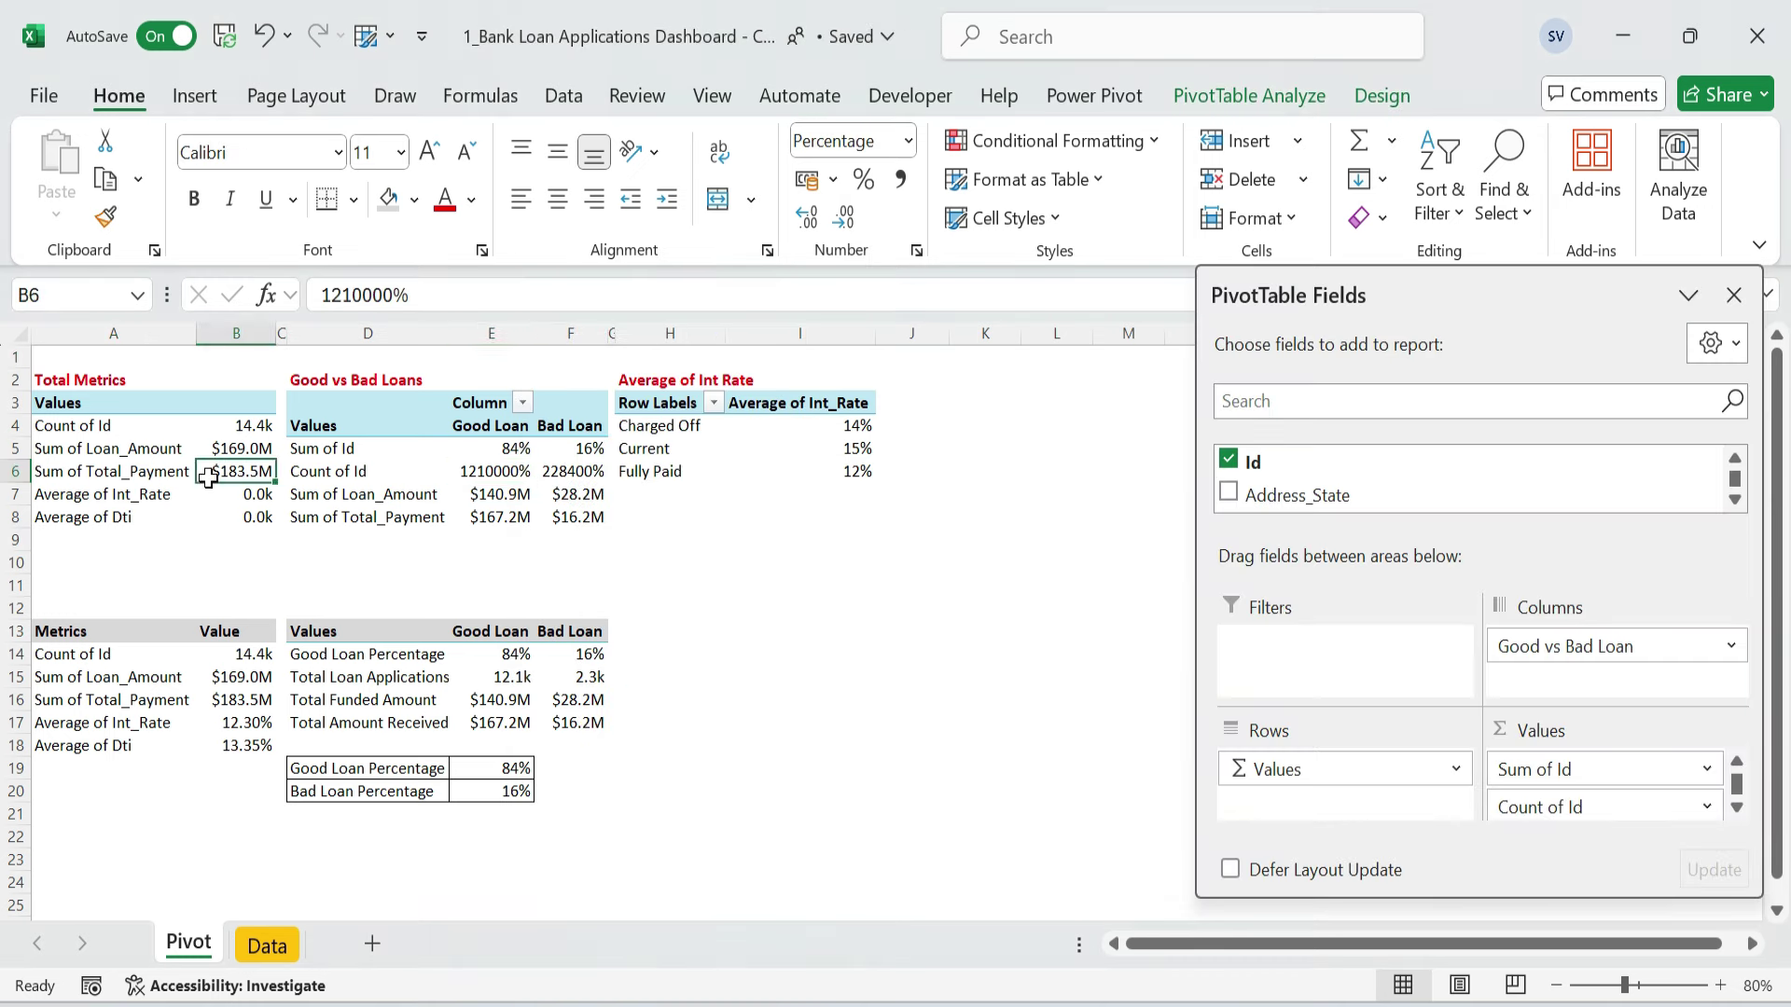
left_click(327, 560)
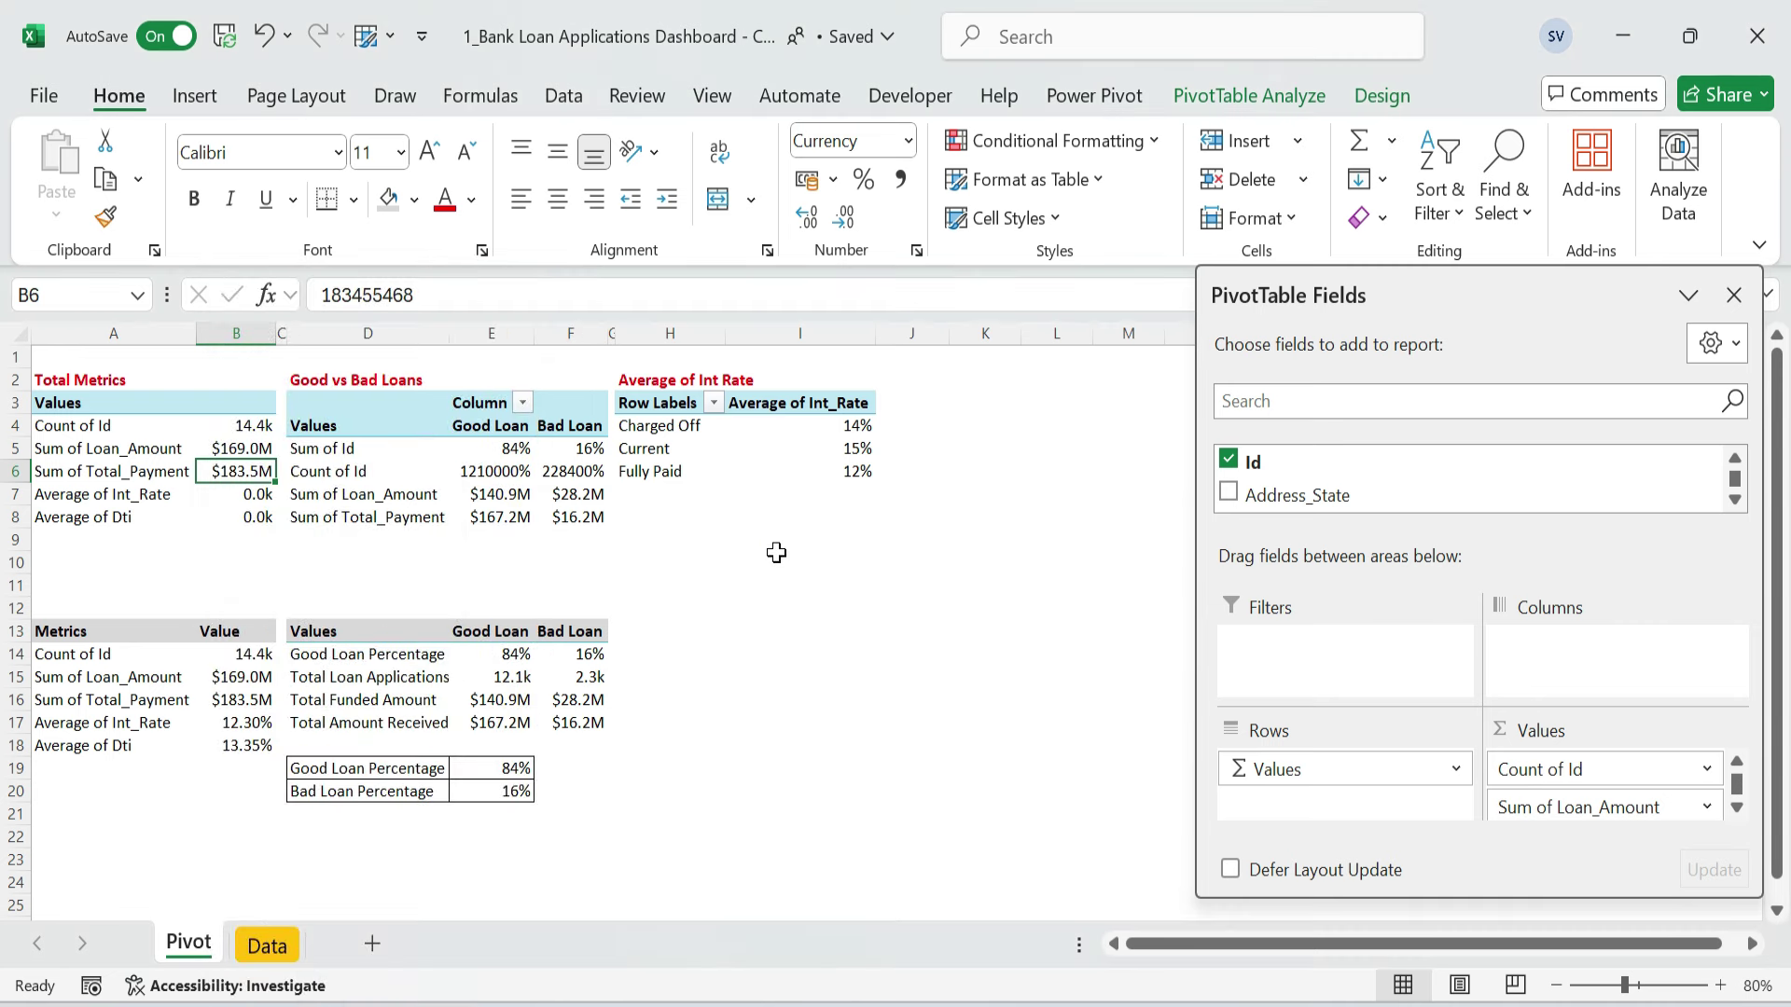
left_click(918, 566)
left_click(1050, 450)
left_click(940, 674)
- Copy the Average of Int Rate title and PivotTable and paste them at K2
left_click(681, 380)
key("ctrl+shift+Down")
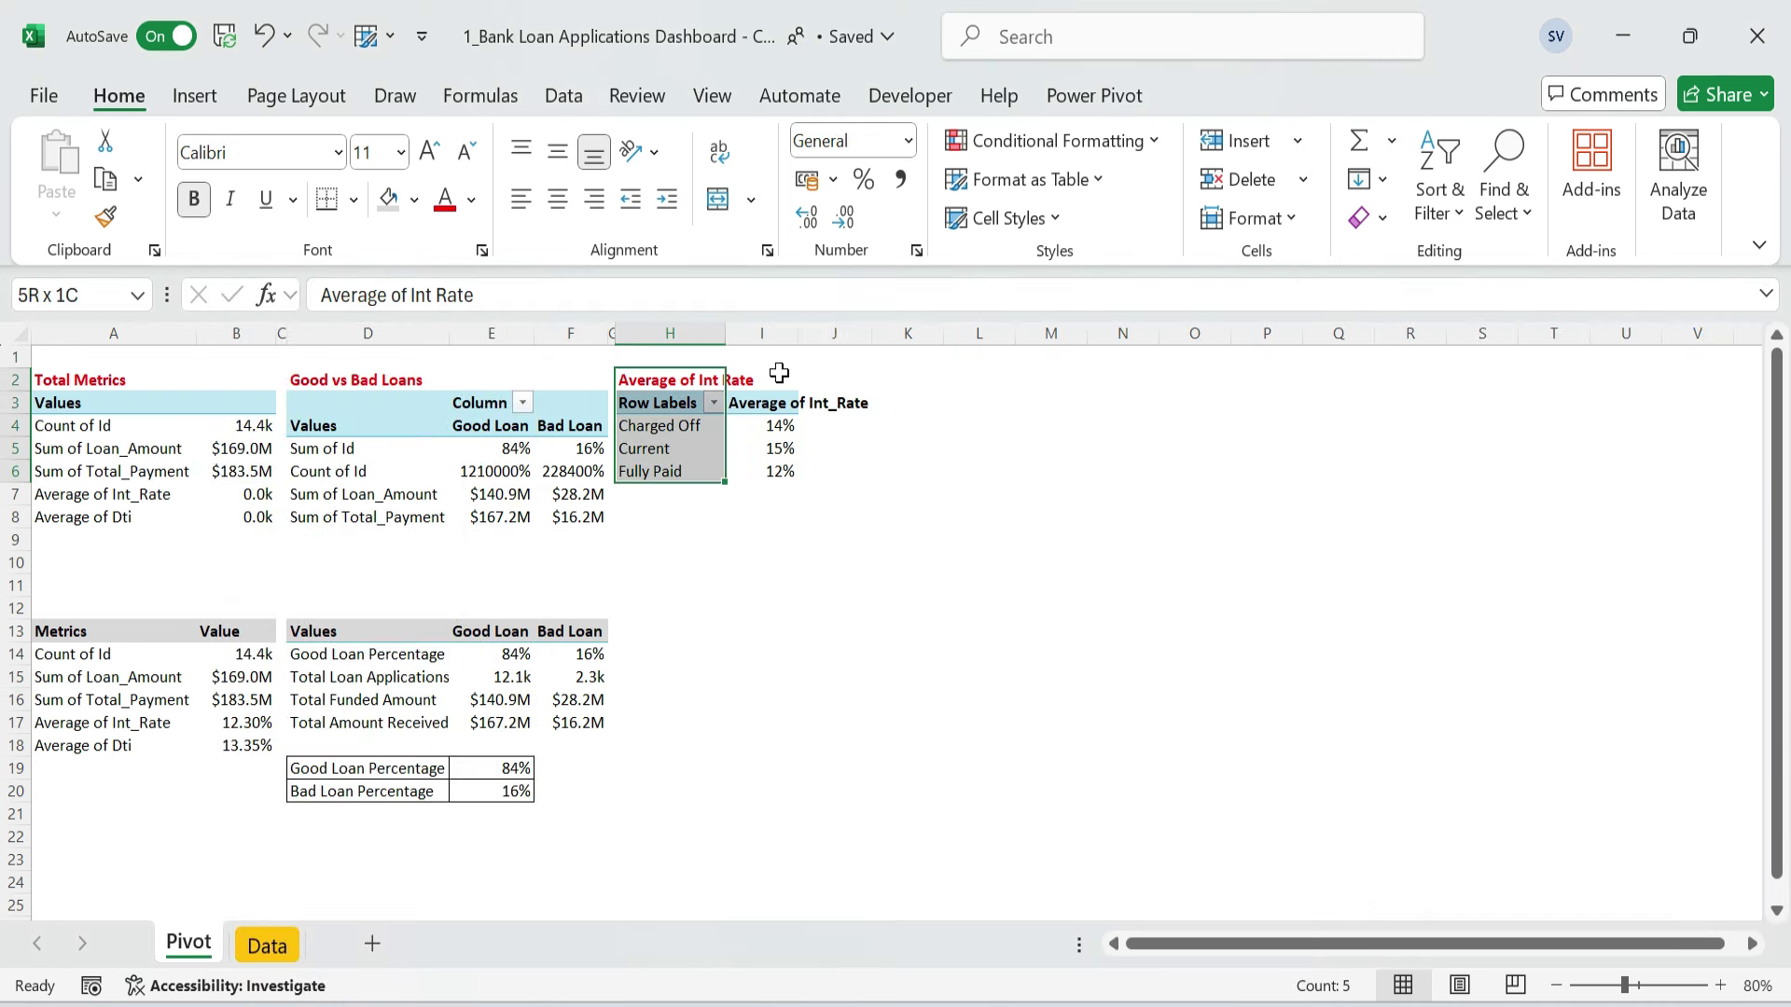
key("shift+Right")
key("ctrl+c")
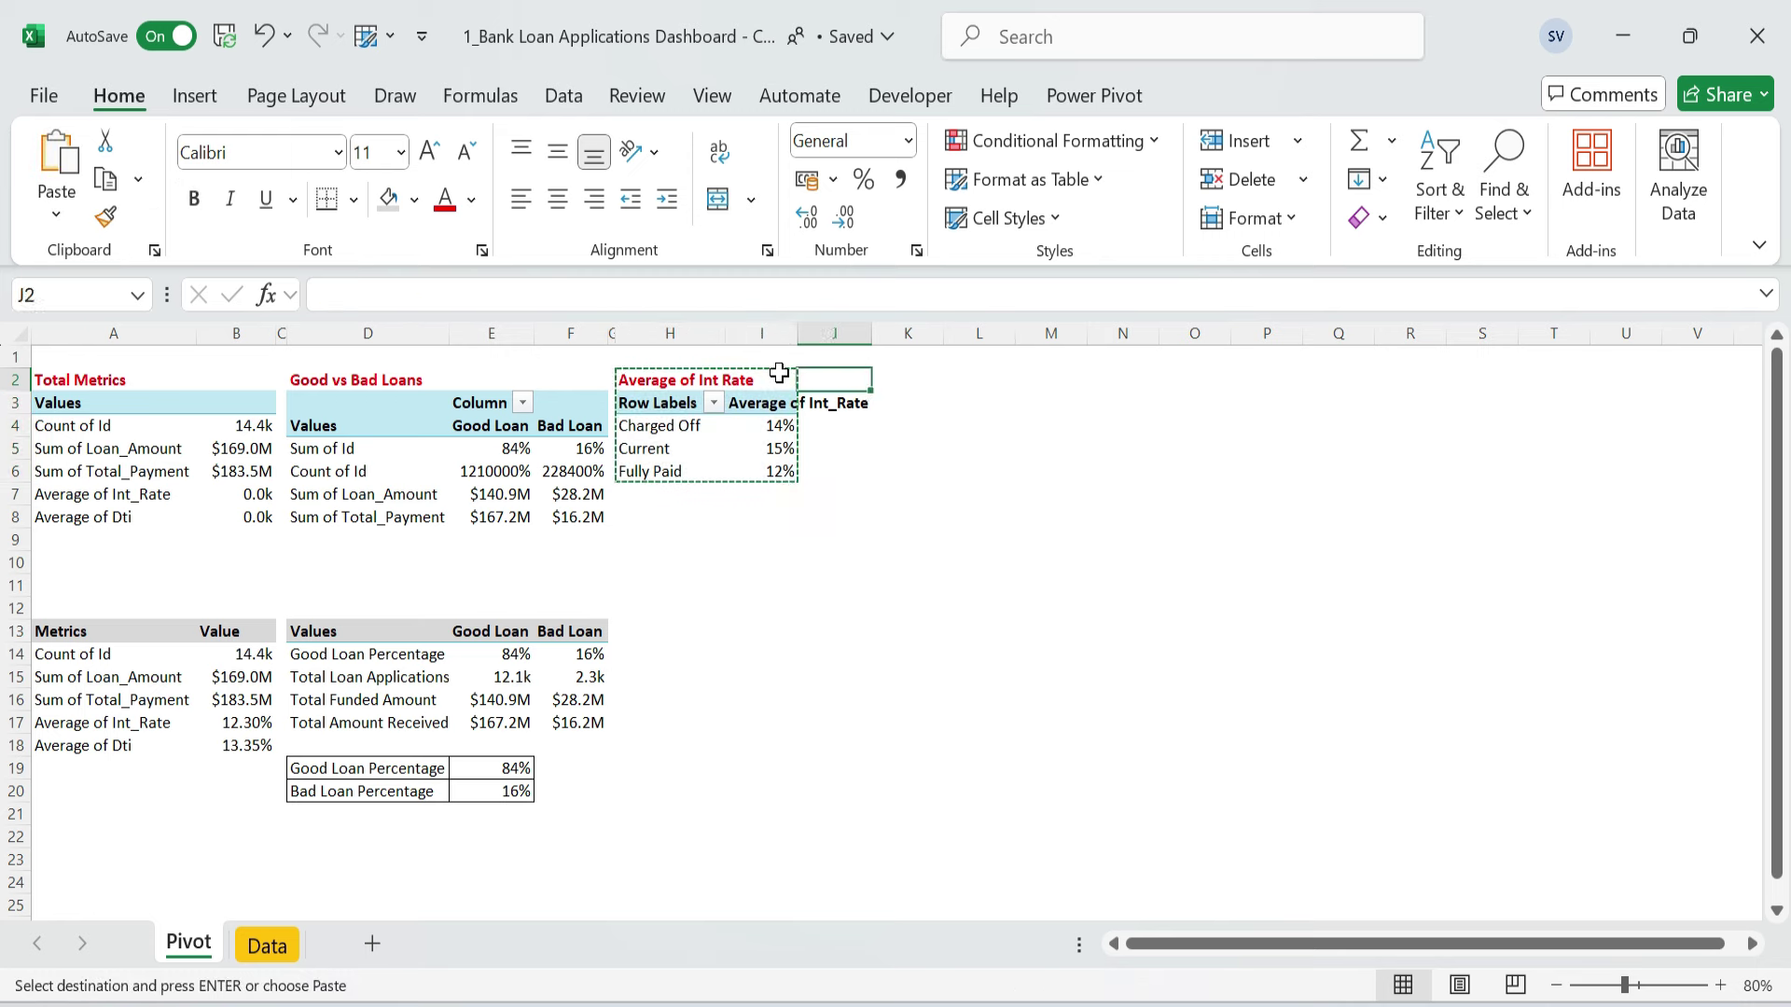
key("Right")
key("Right")
key("Right")
key("ctrl+v")
- Retitle the copied PivotTable in K2 as Loan App by Month
key("F2")
key("shift+Home")
type("L")
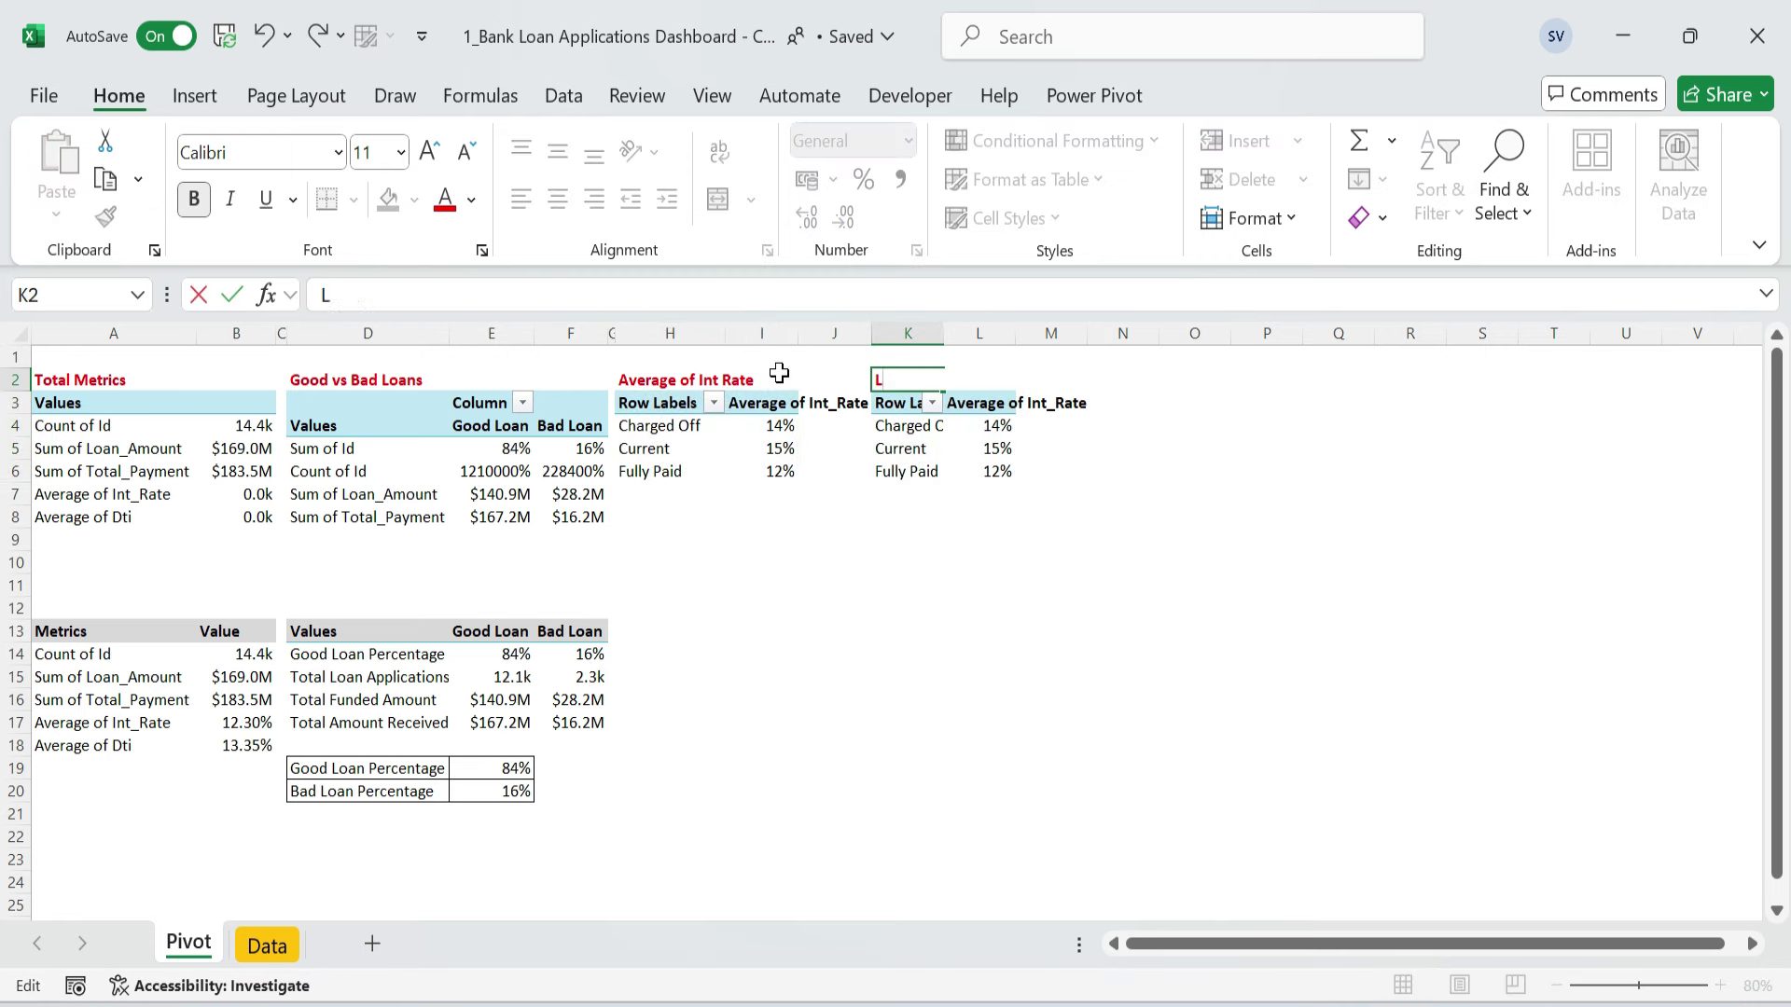
type("oan App by Month")
key("Return")
- In the Loan App by Month PivotTable, replace Loan_Status with Months (Issue_Date) in the rows and remove Average of Int_Rate from the values
key("Down")
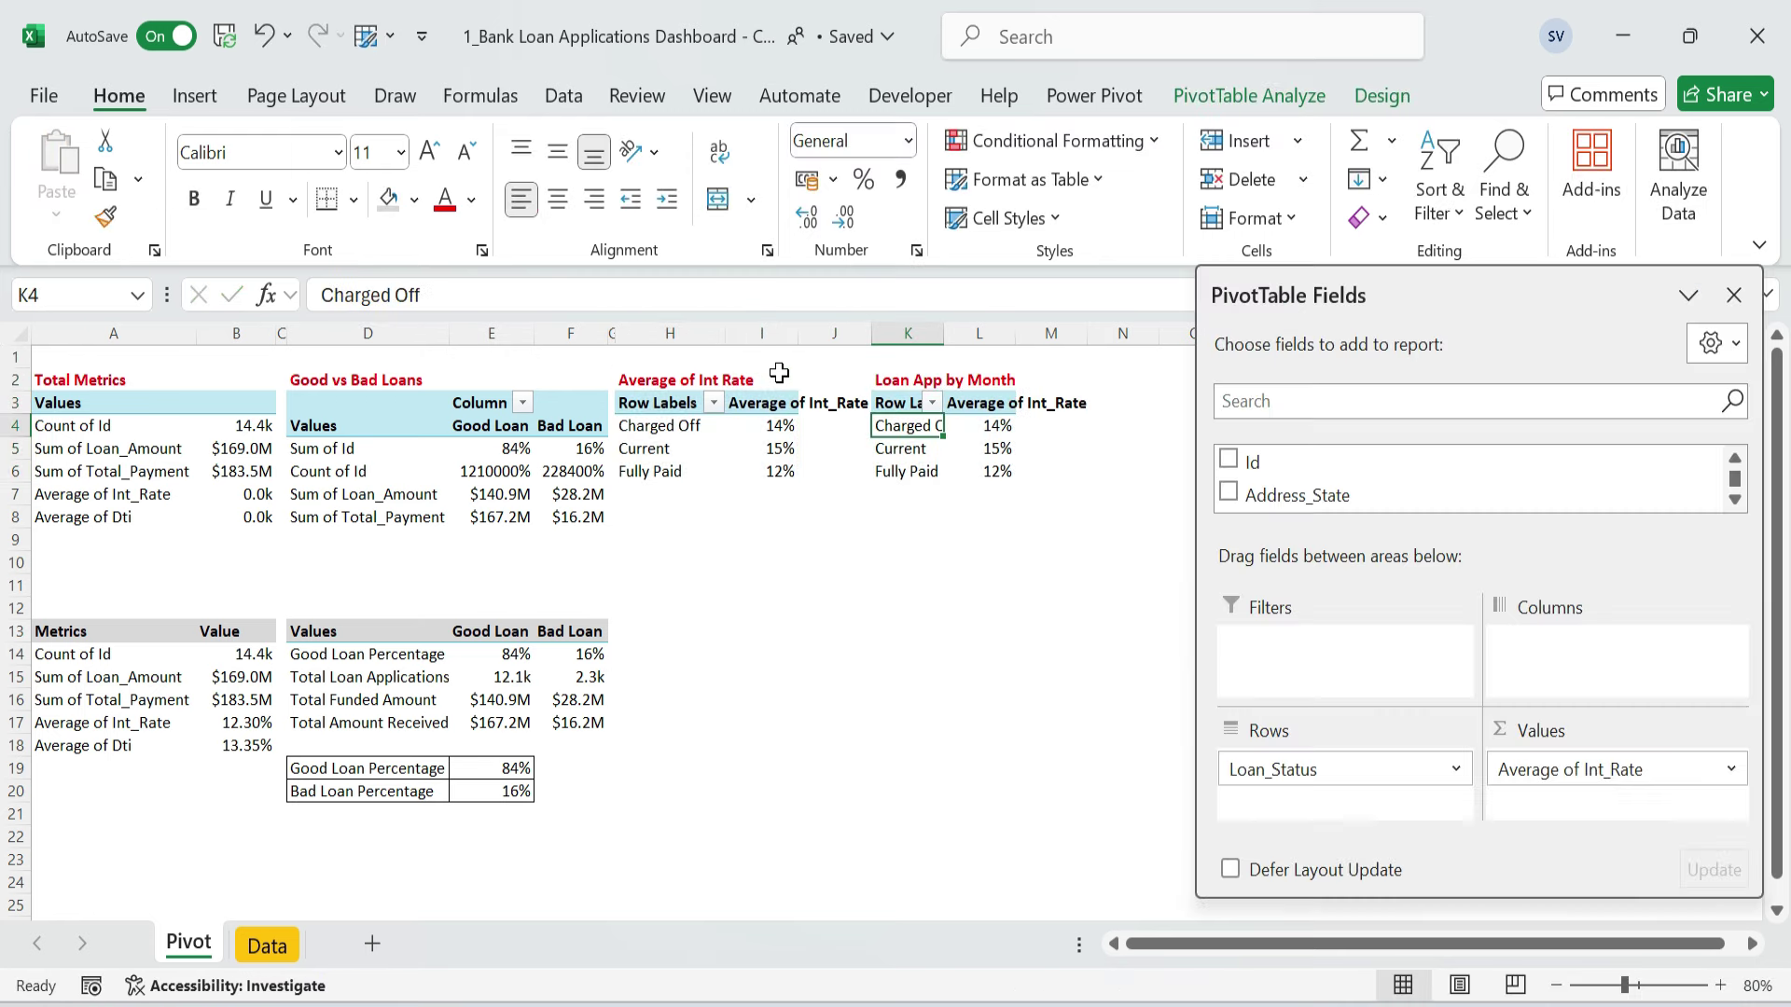
left_click_drag(1371, 772, 1054, 653)
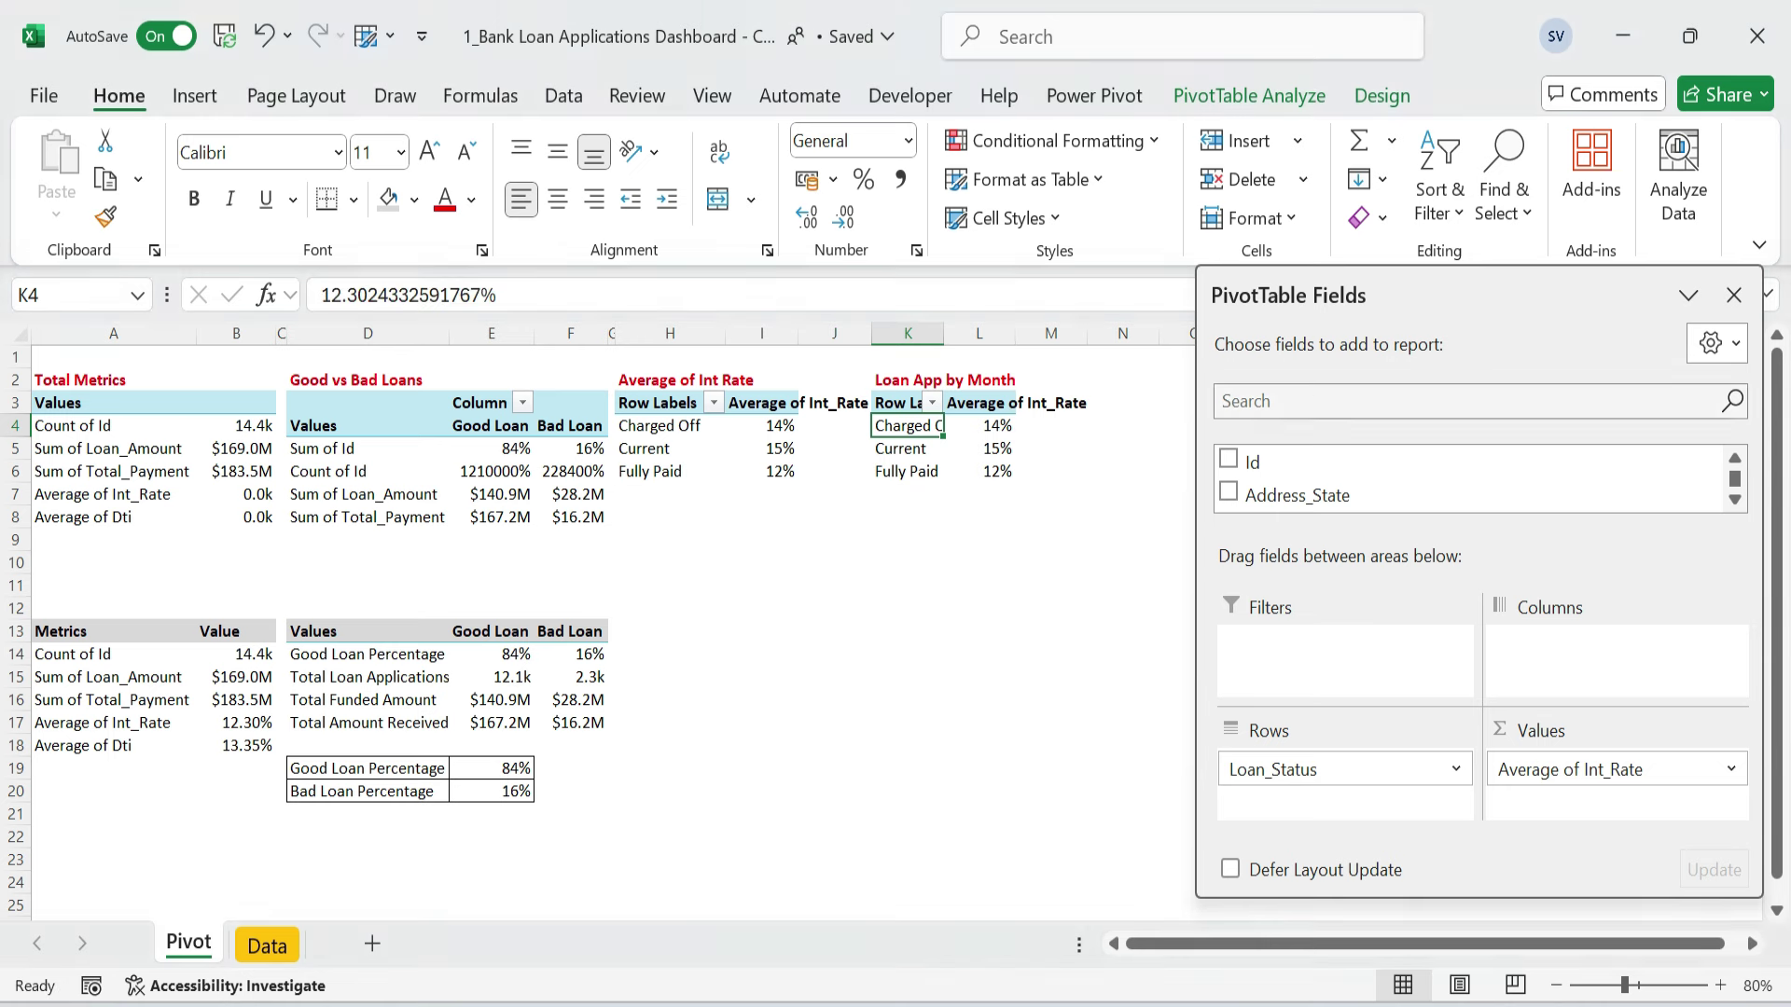
type("issu")
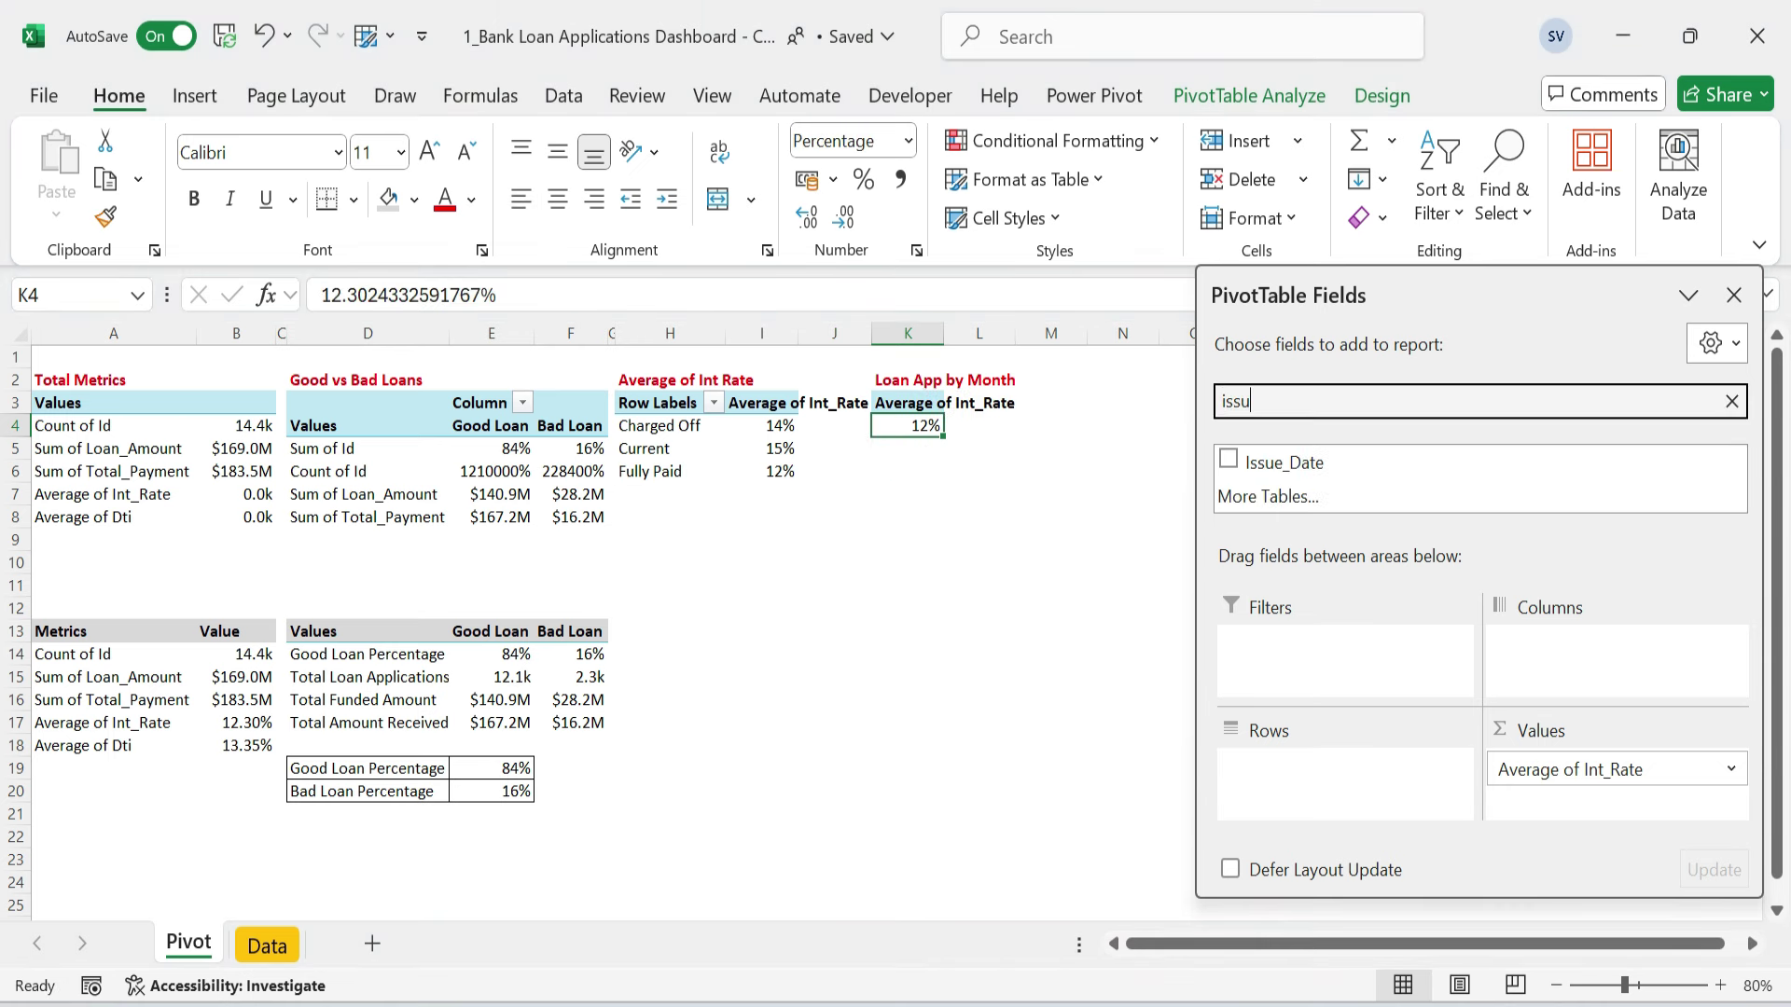
left_click_drag(1296, 463, 1315, 788)
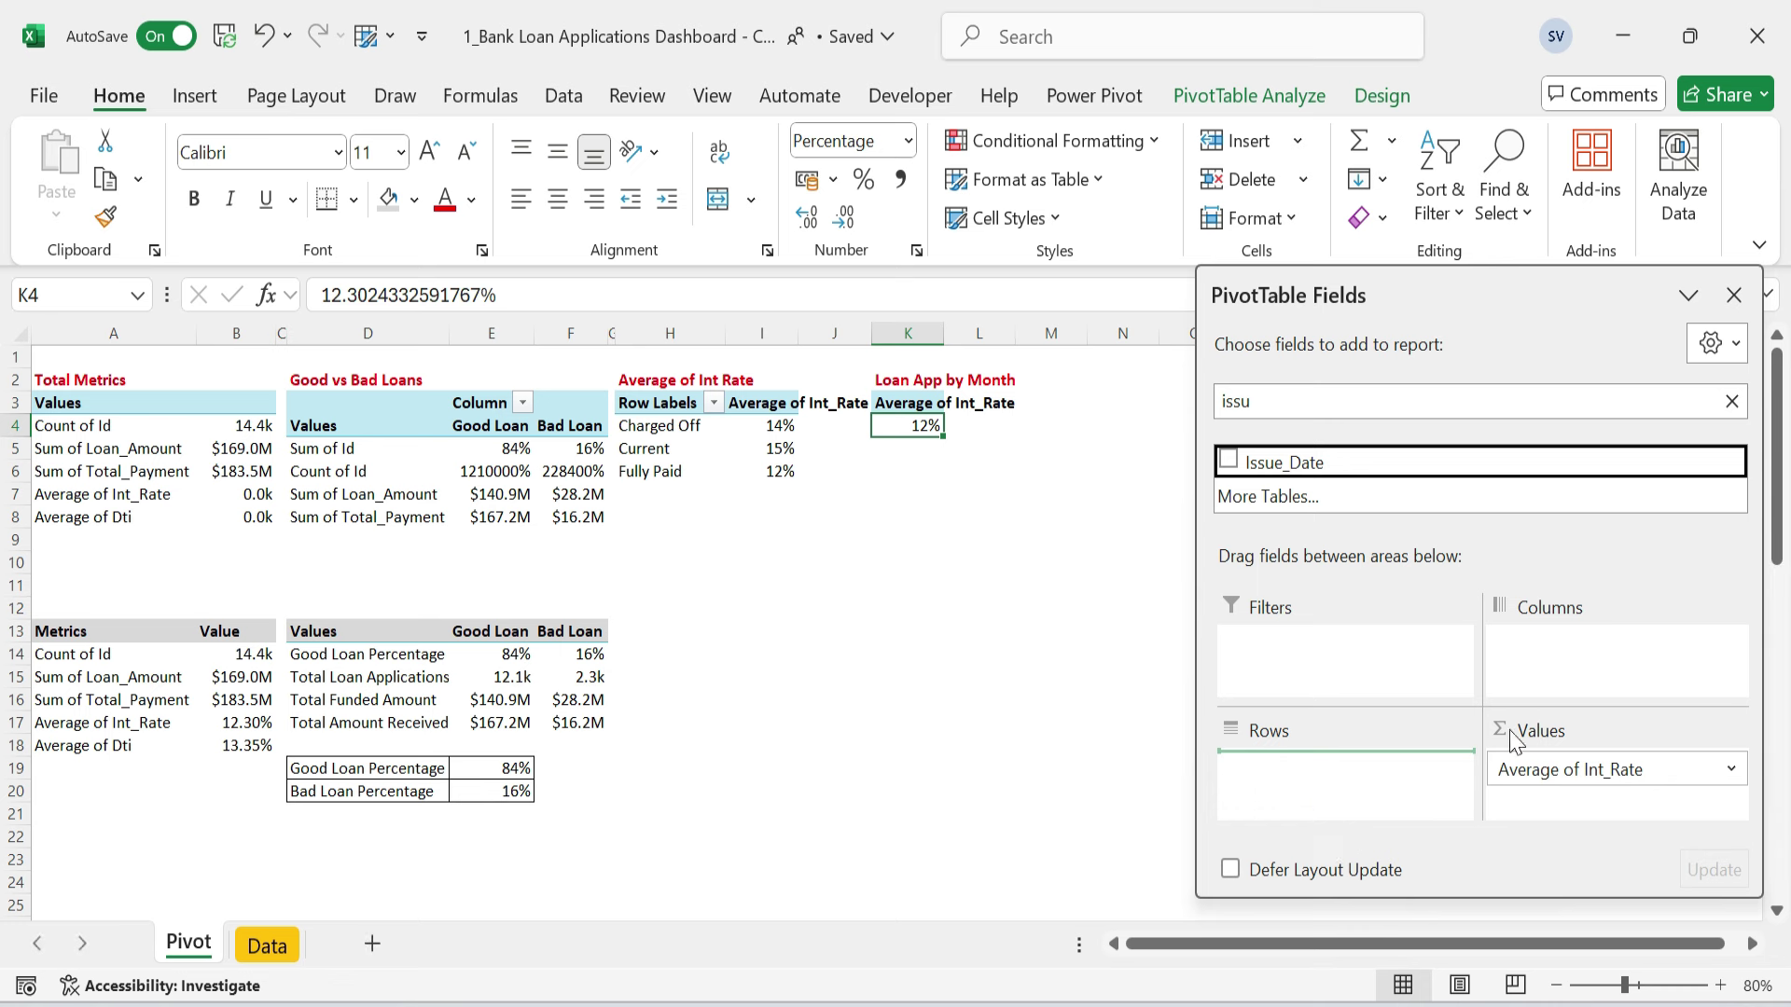
left_click_drag(1616, 774, 1466, 493)
left_click_drag(1334, 807, 1355, 562)
- Add the Id field to the values of the Loan App by Month PivotTable and summarize it by Count
left_click(1343, 402)
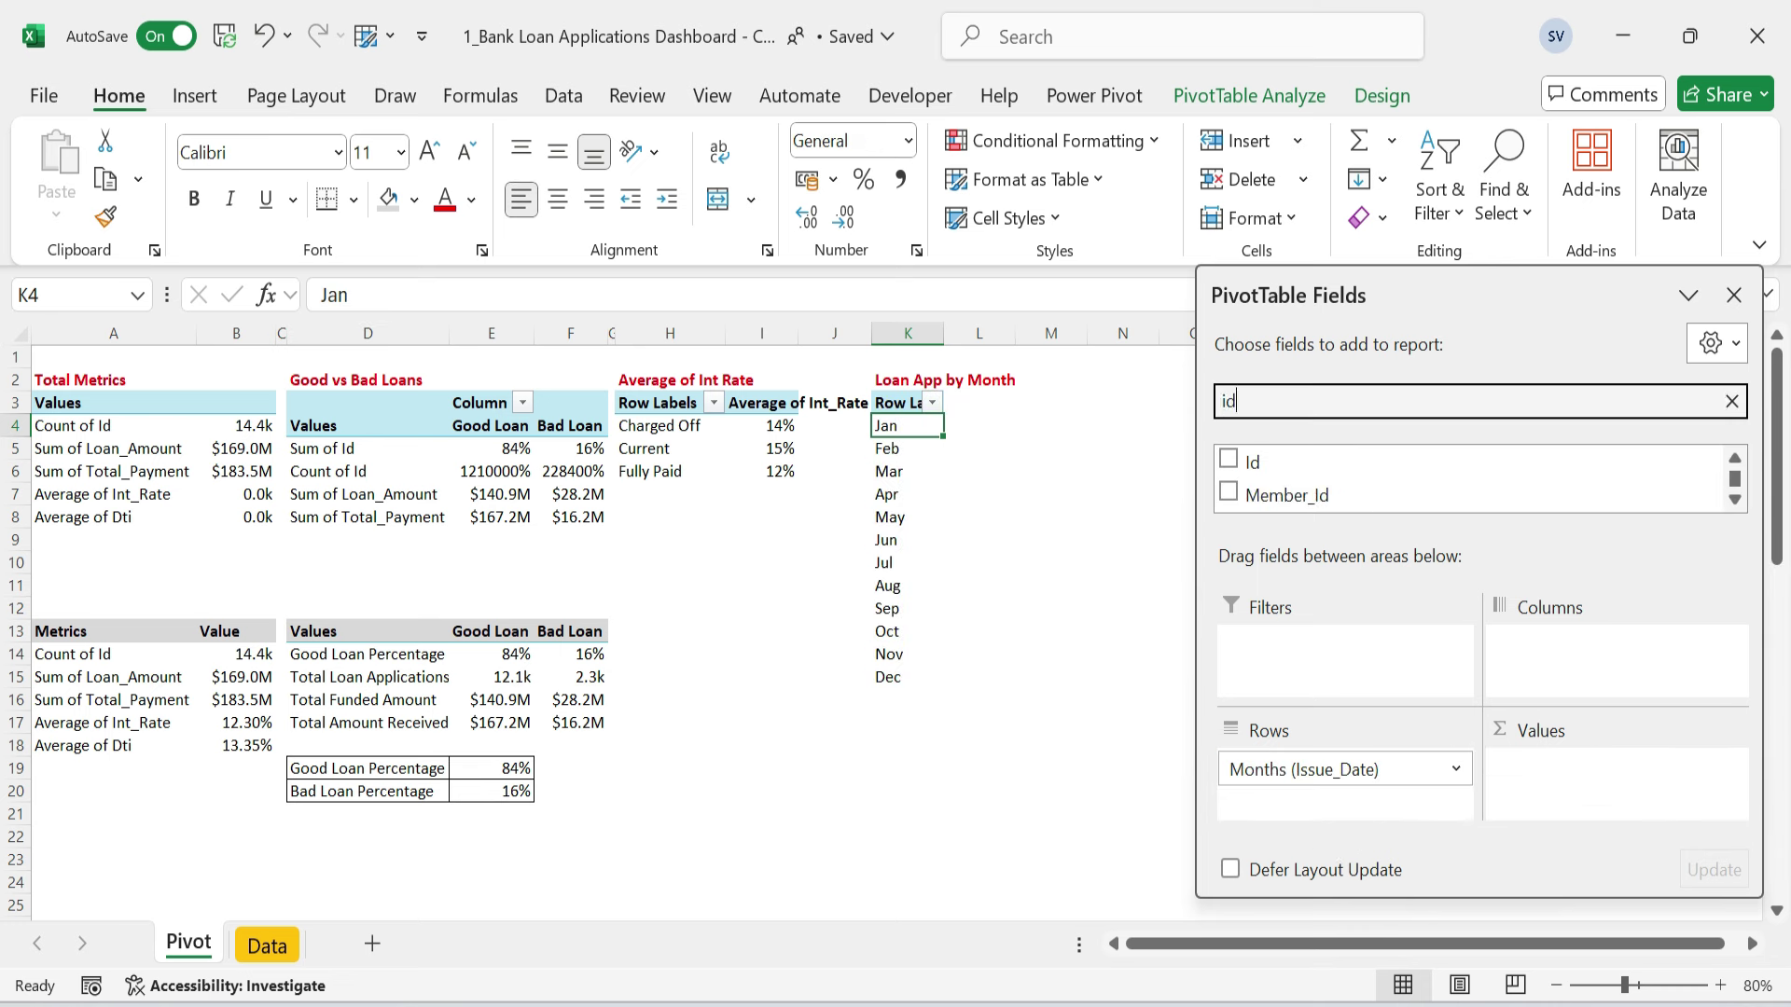
left_click(1230, 459)
left_click(1698, 771)
left_click(1669, 733)
left_click(553, 565)
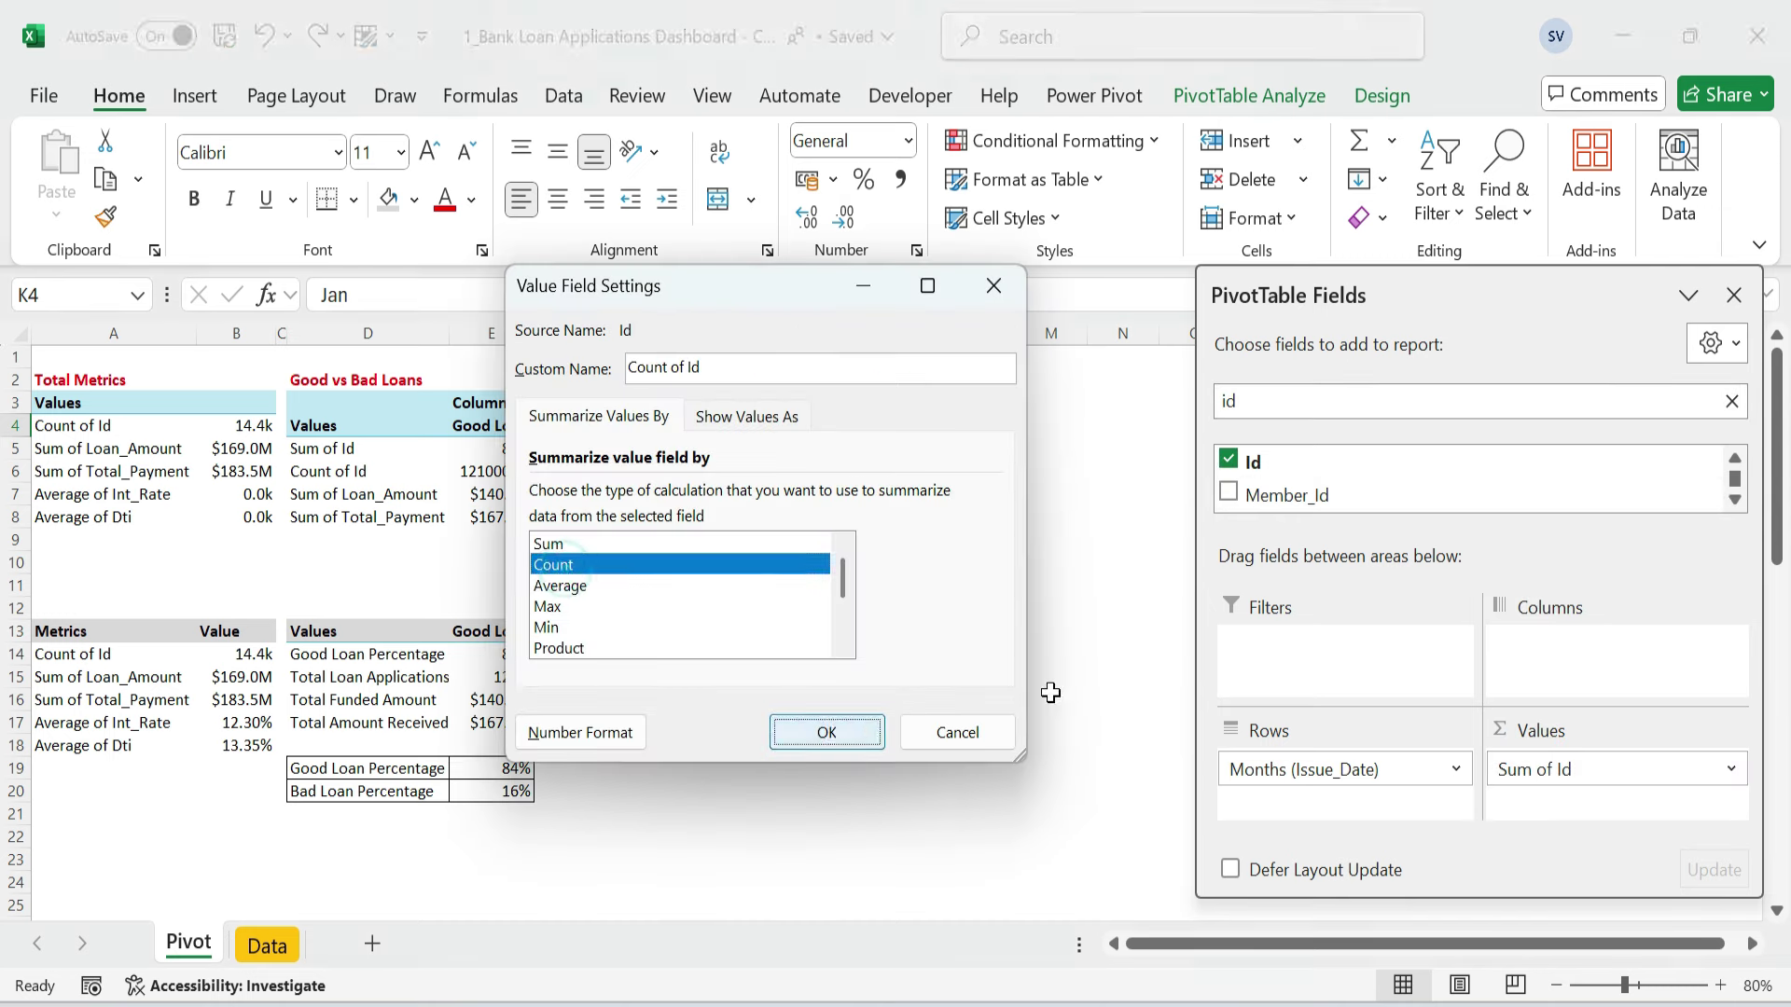
key("Return")
left_click(1123, 586)
- Format the monthly Count of Id values in L4:L15 as General
left_click(978, 425)
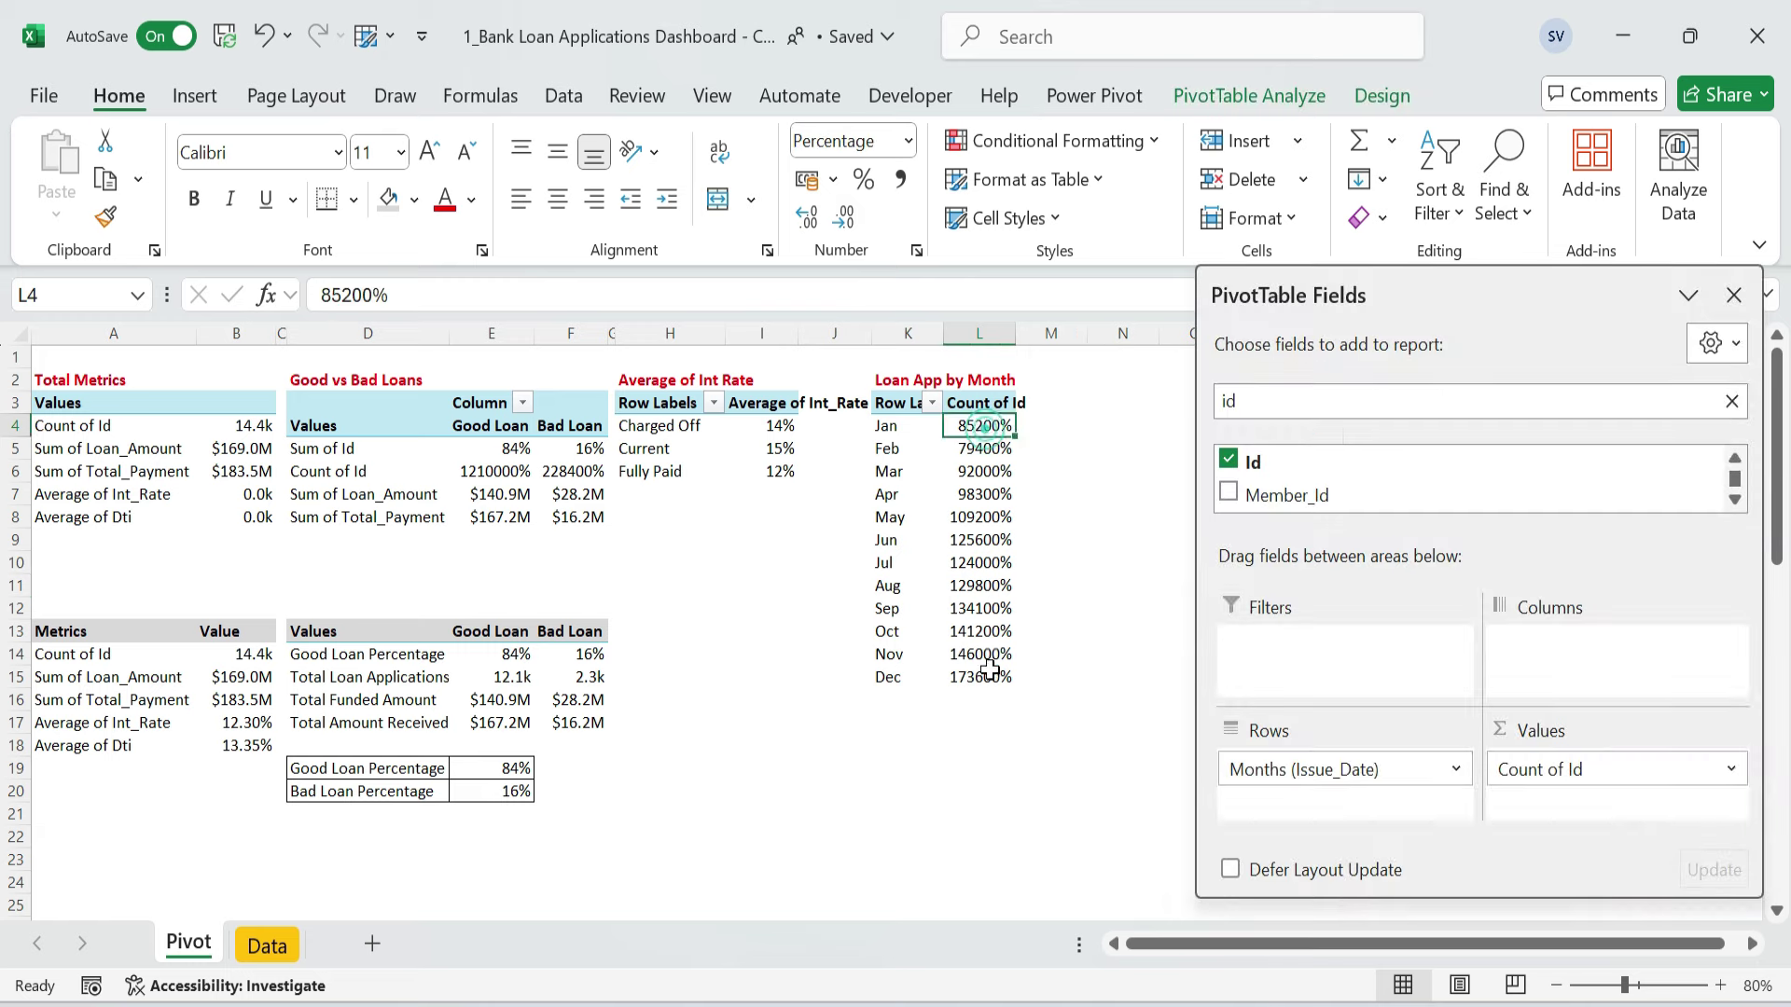
left_click_drag(990, 666, 989, 677)
key("ctrl+1")
left_click(455, 207)
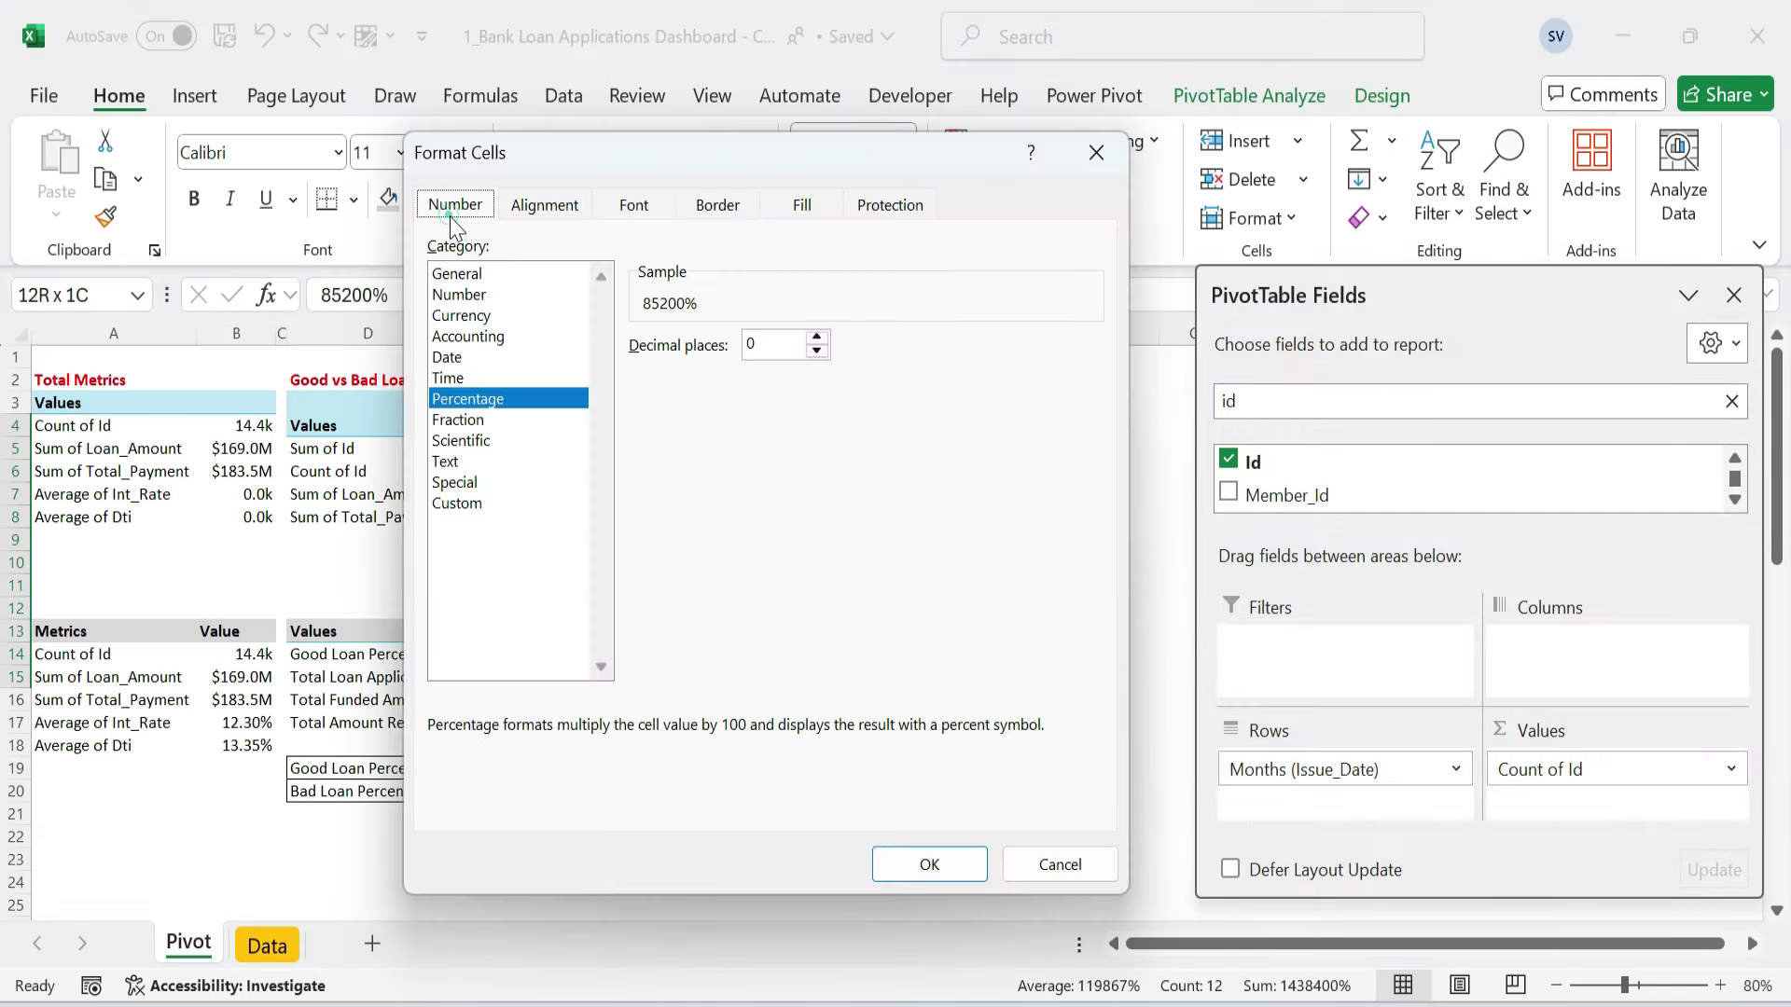
left_click(457, 273)
left_click(928, 863)
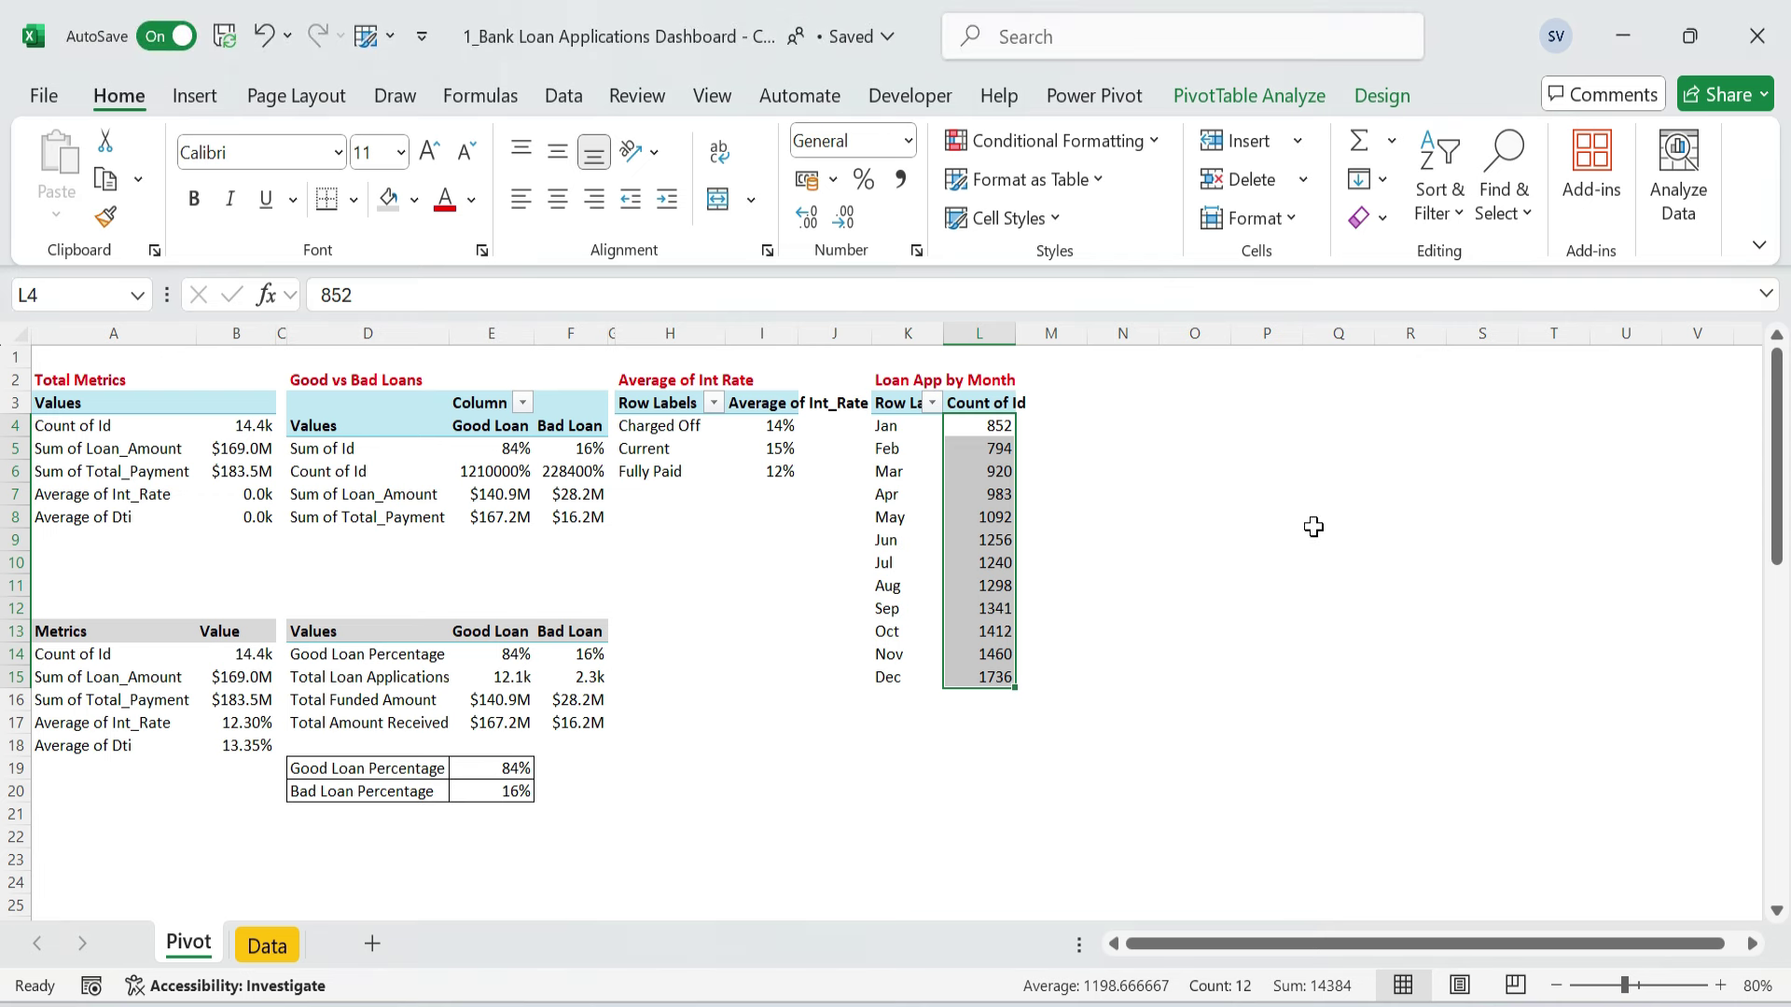
- Narrow column J and copy the Loan App by Month title and PivotTable to N2
left_click(1245, 471)
left_click_drag(871, 333, 811, 350)
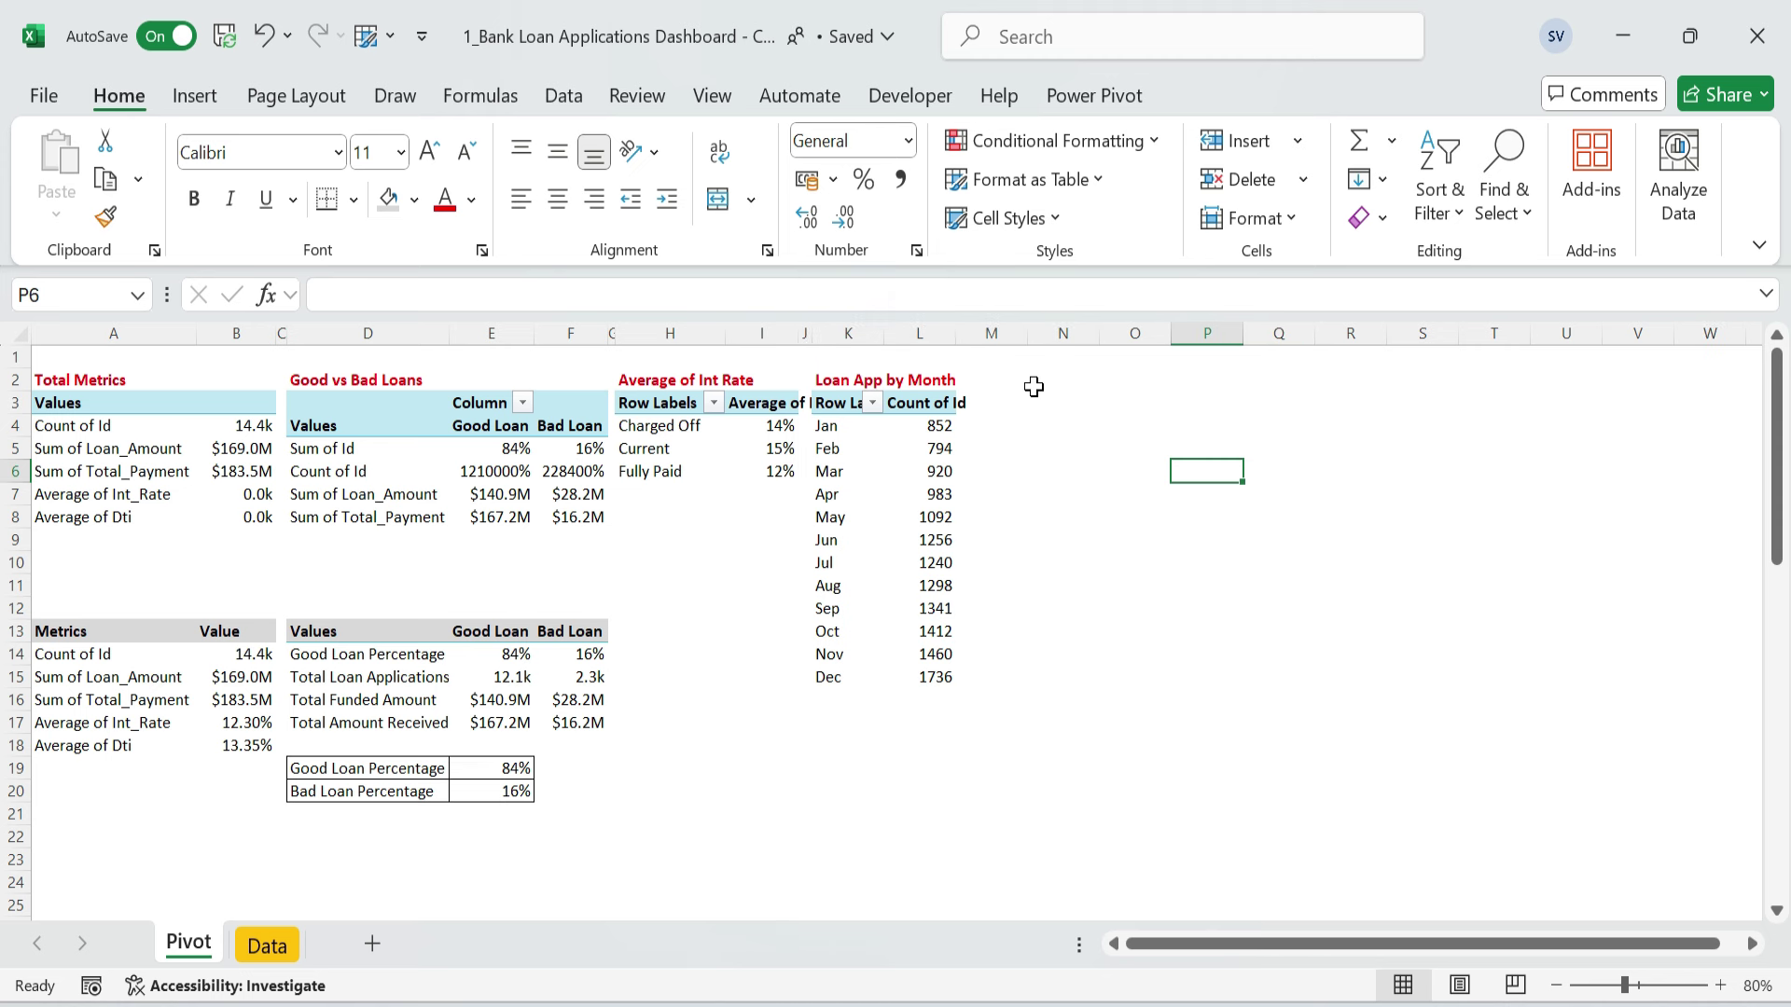
left_click(823, 375)
key("ctrl+a")
key("ctrl+c")
key("Right")
key("Right")
key("Right")
key("Return")
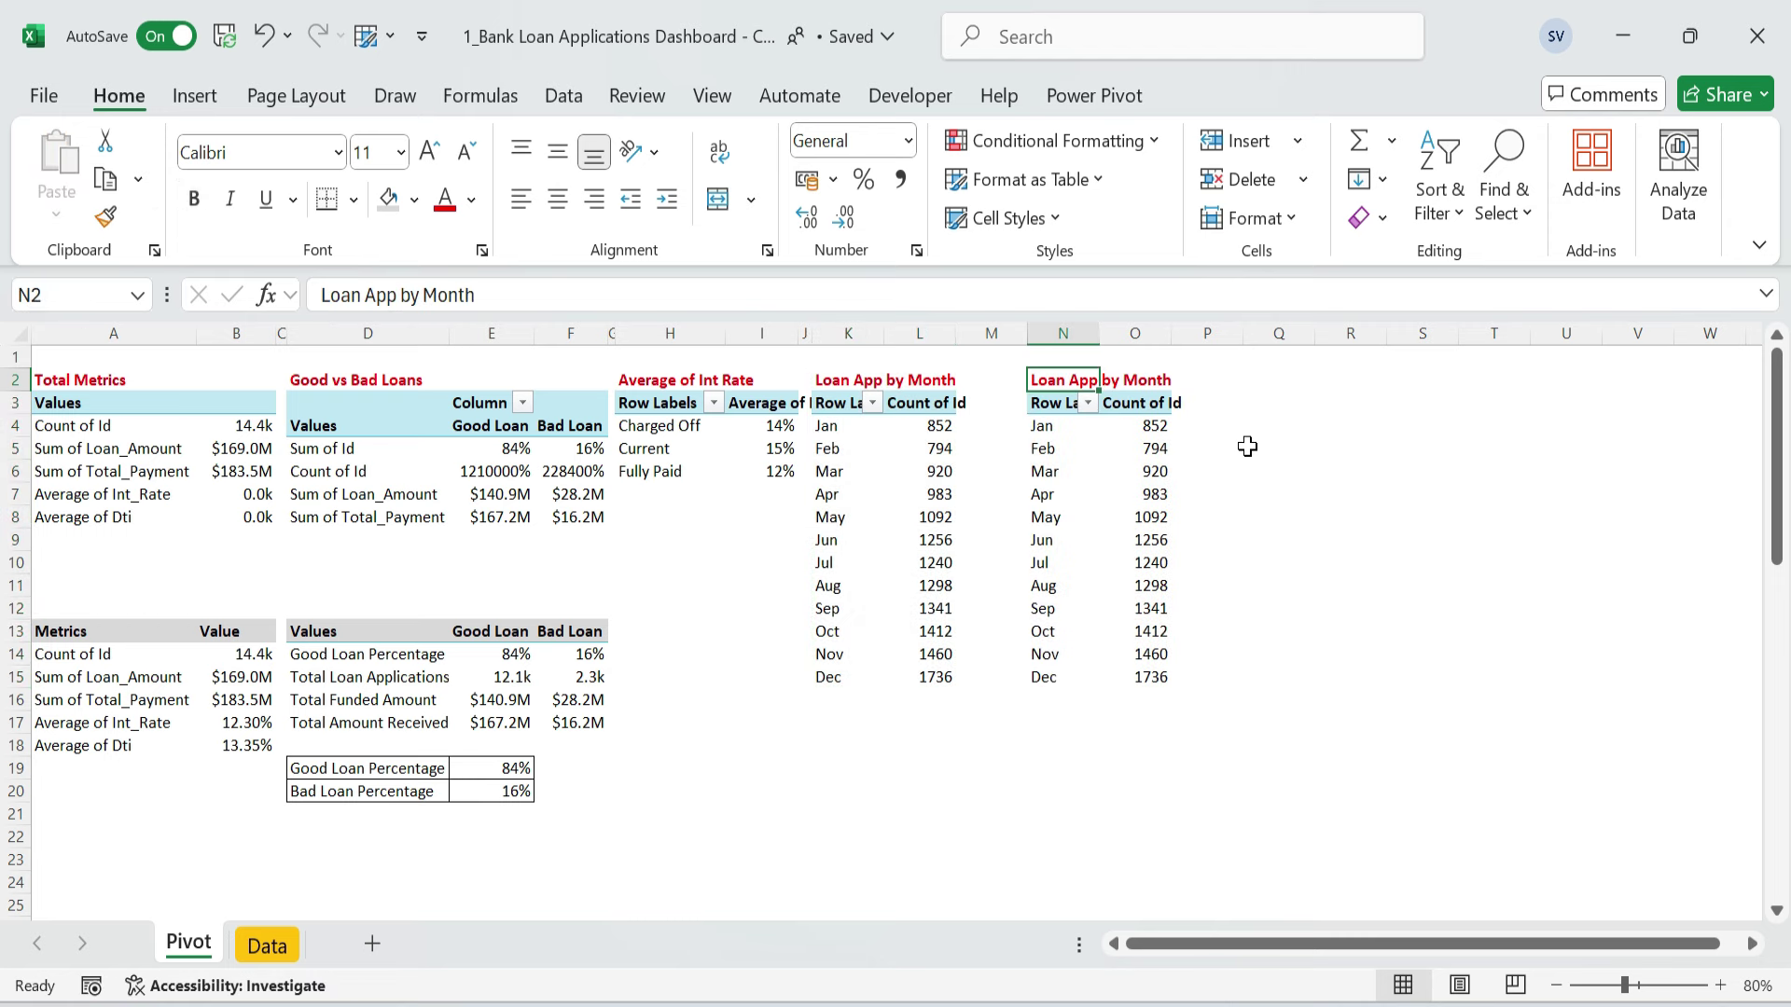
- Retitle the copied PivotTable in N2 as Loan App by Emp Length
key("F2")
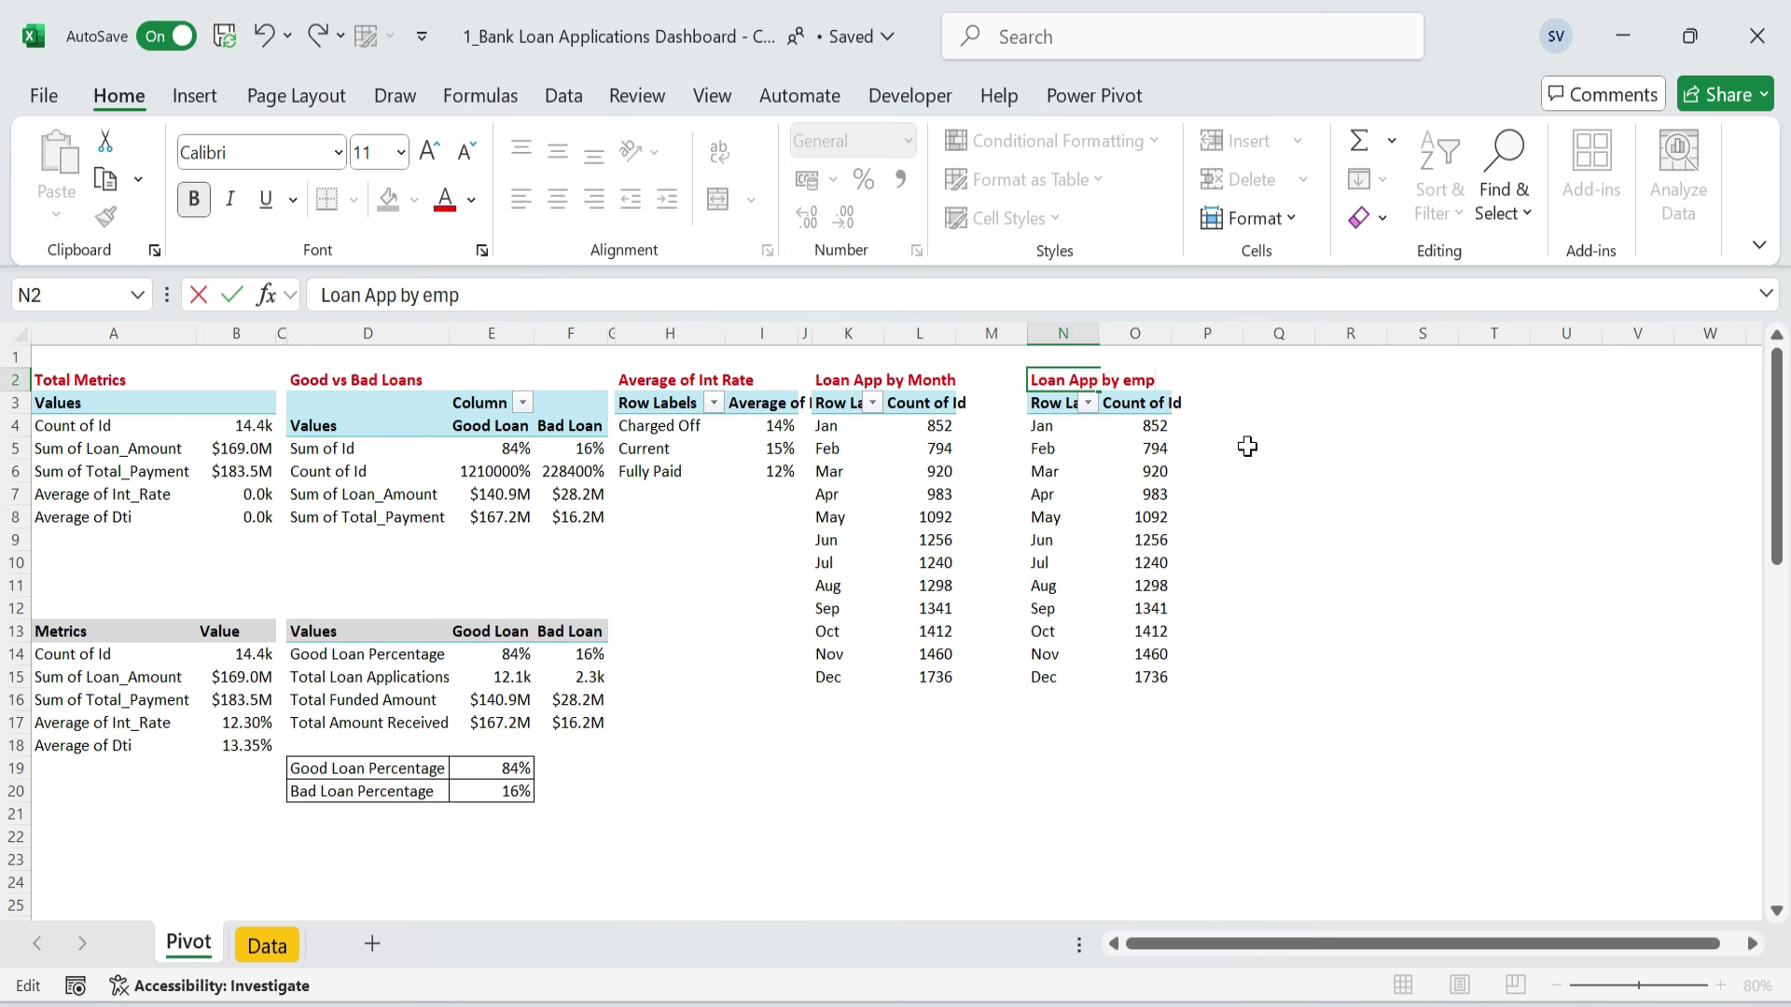
type("Emp")
key("Return")
key("Down")
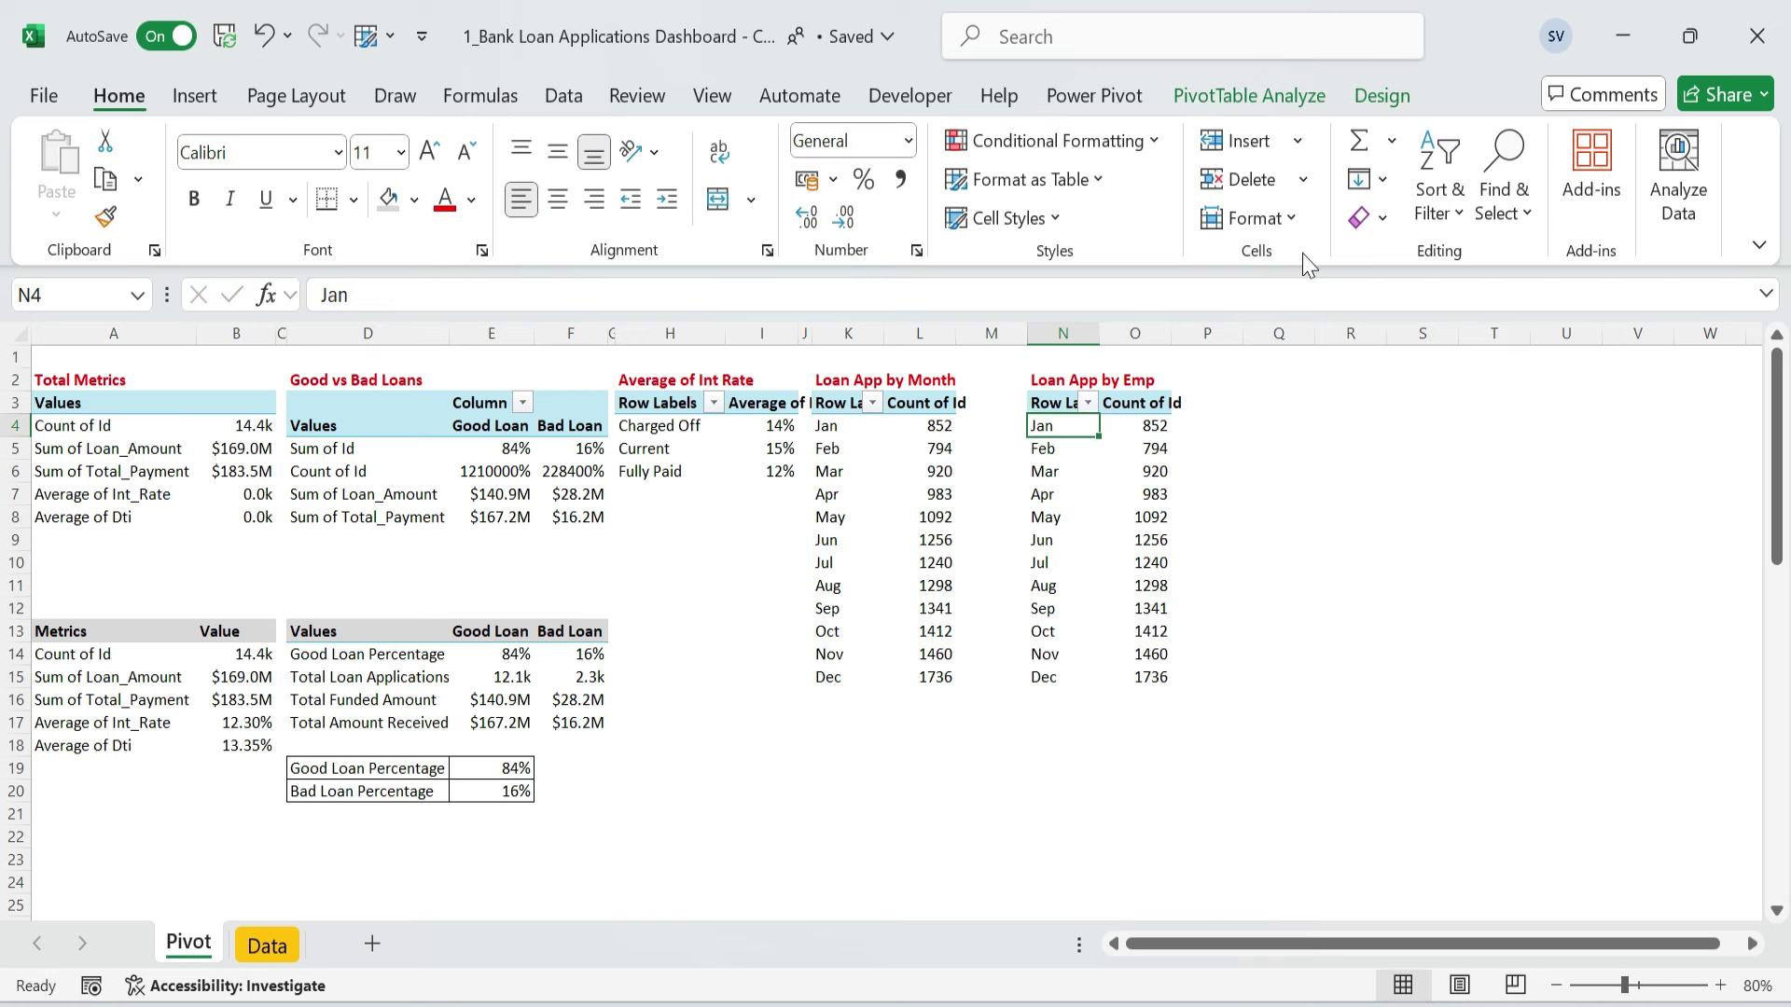
right_click(1157, 449)
key("Escape")
double_click(1068, 377)
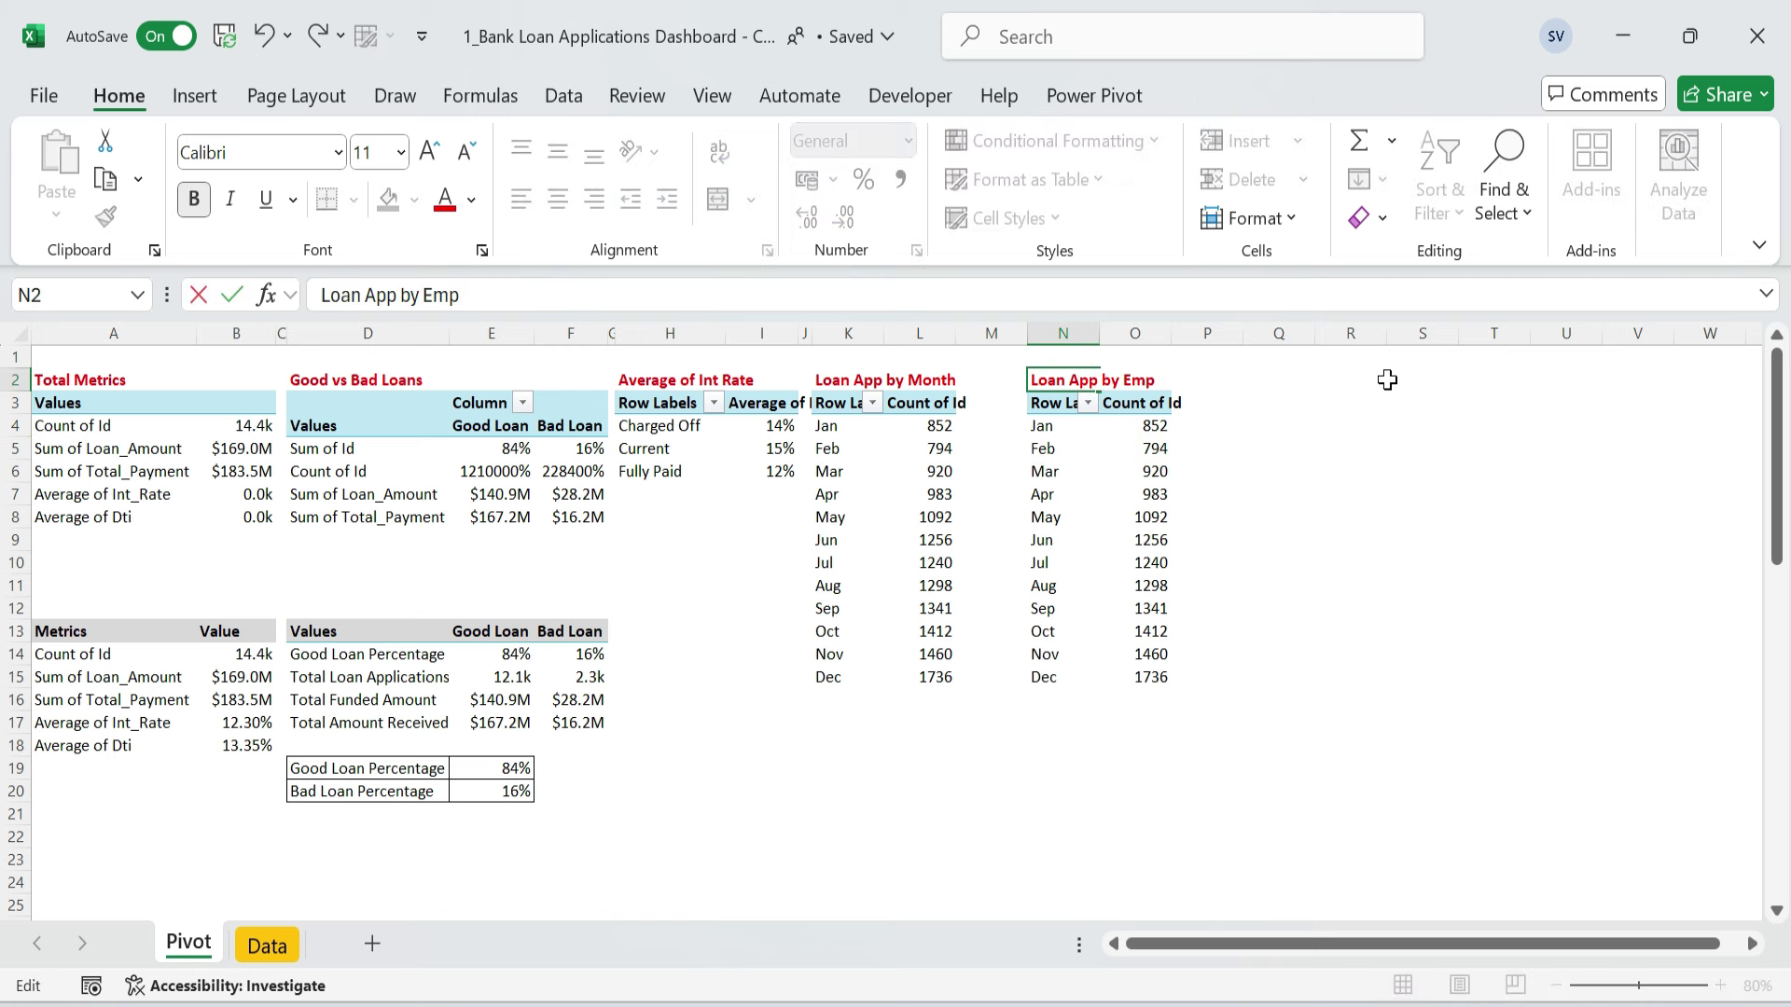
type("Length")
key("Return")
key("Up")
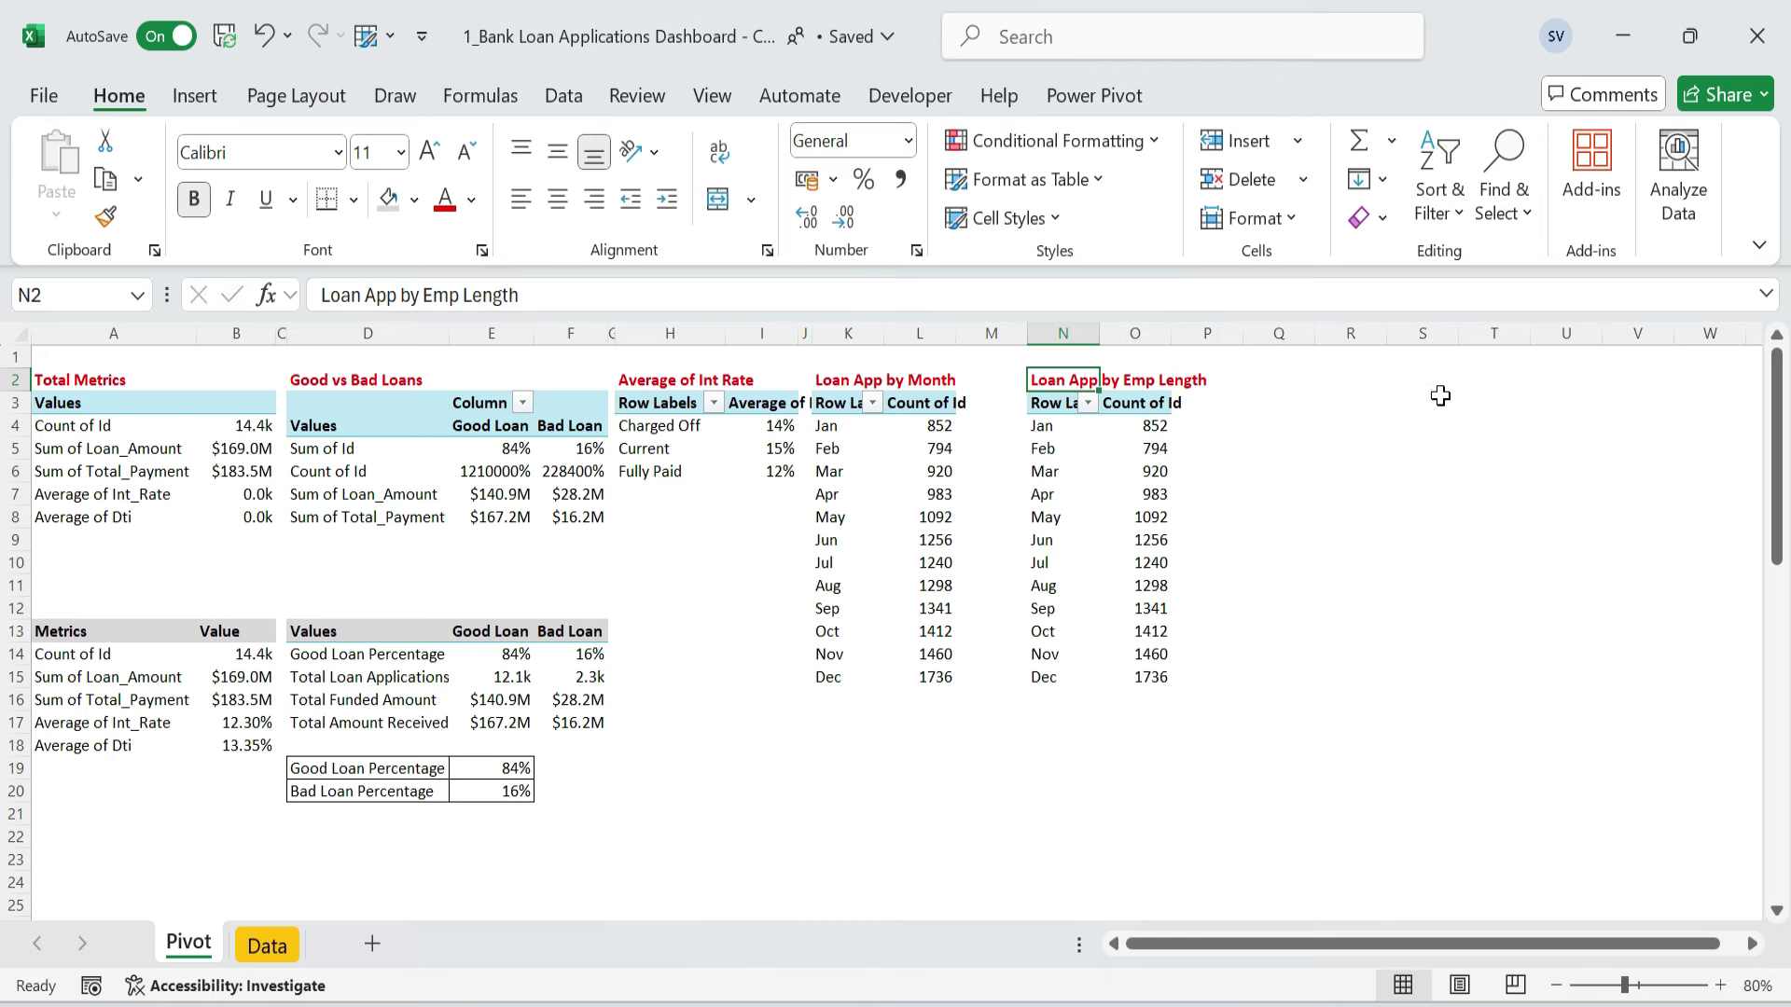
- Replace Months (Issue_Date) with Emp_Length in the rows of the Loan App by Emp Length PivotTable
right_click(1147, 499)
key("Escape")
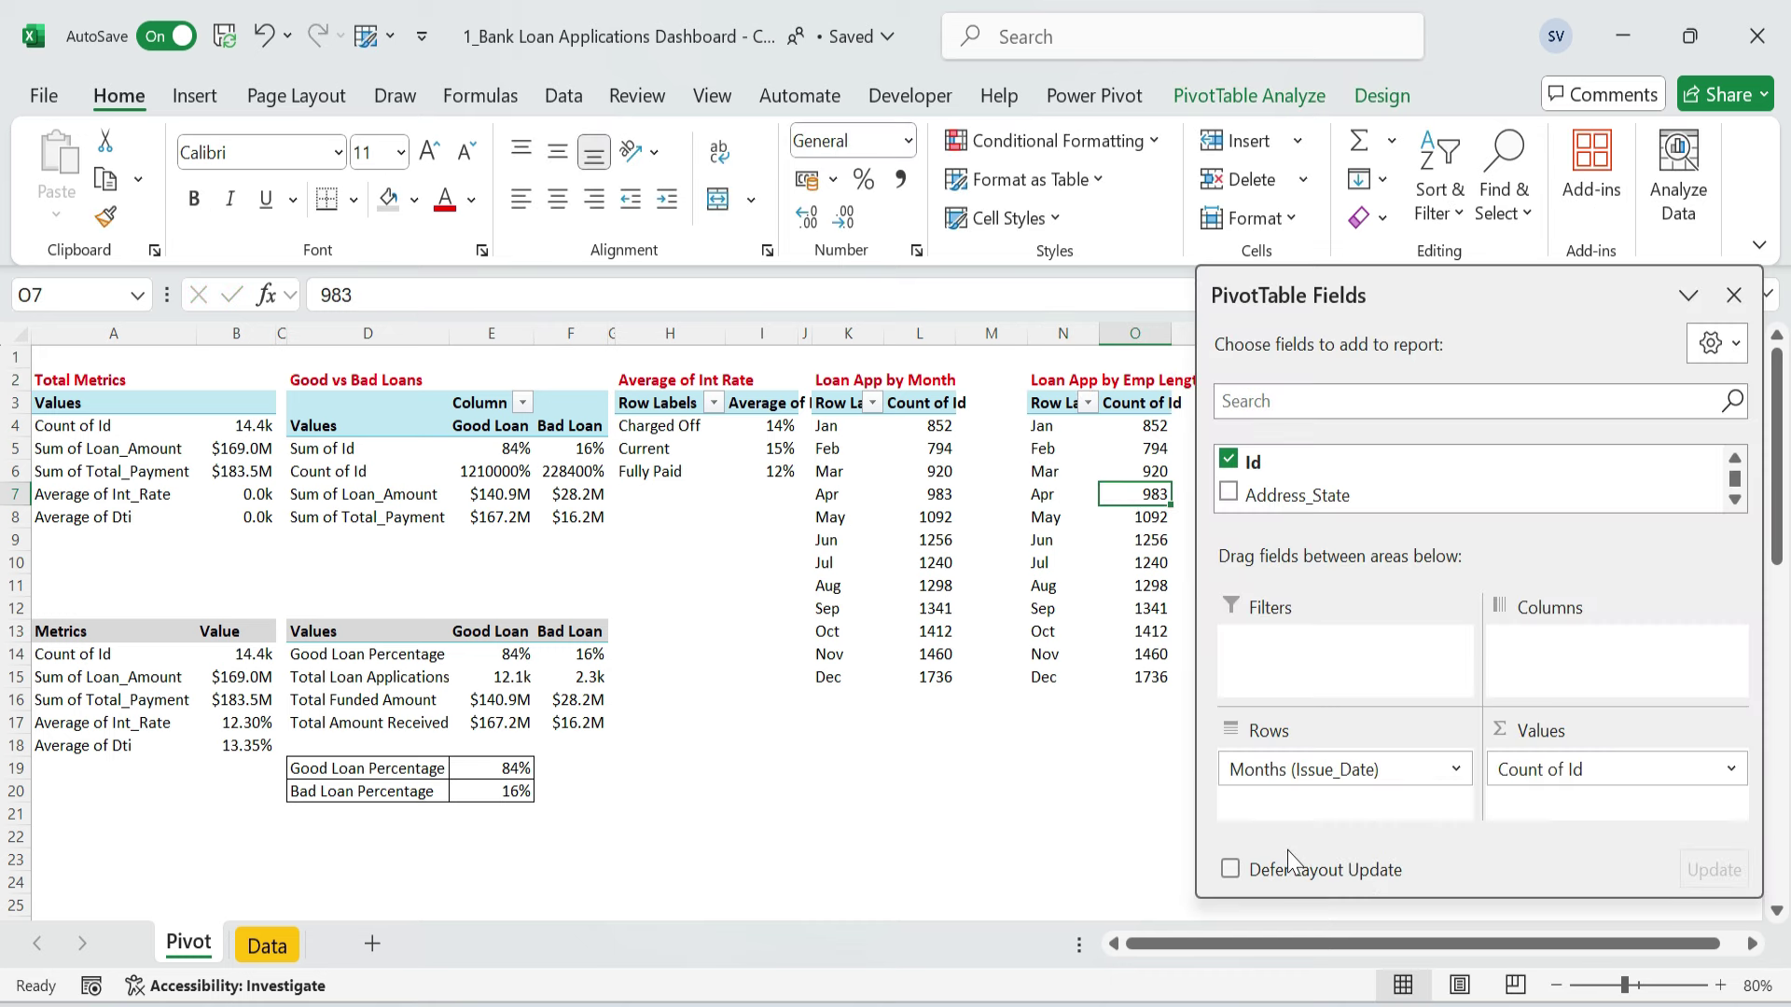
left_click_drag(1352, 768, 1359, 466)
left_click(1352, 401)
type("emp")
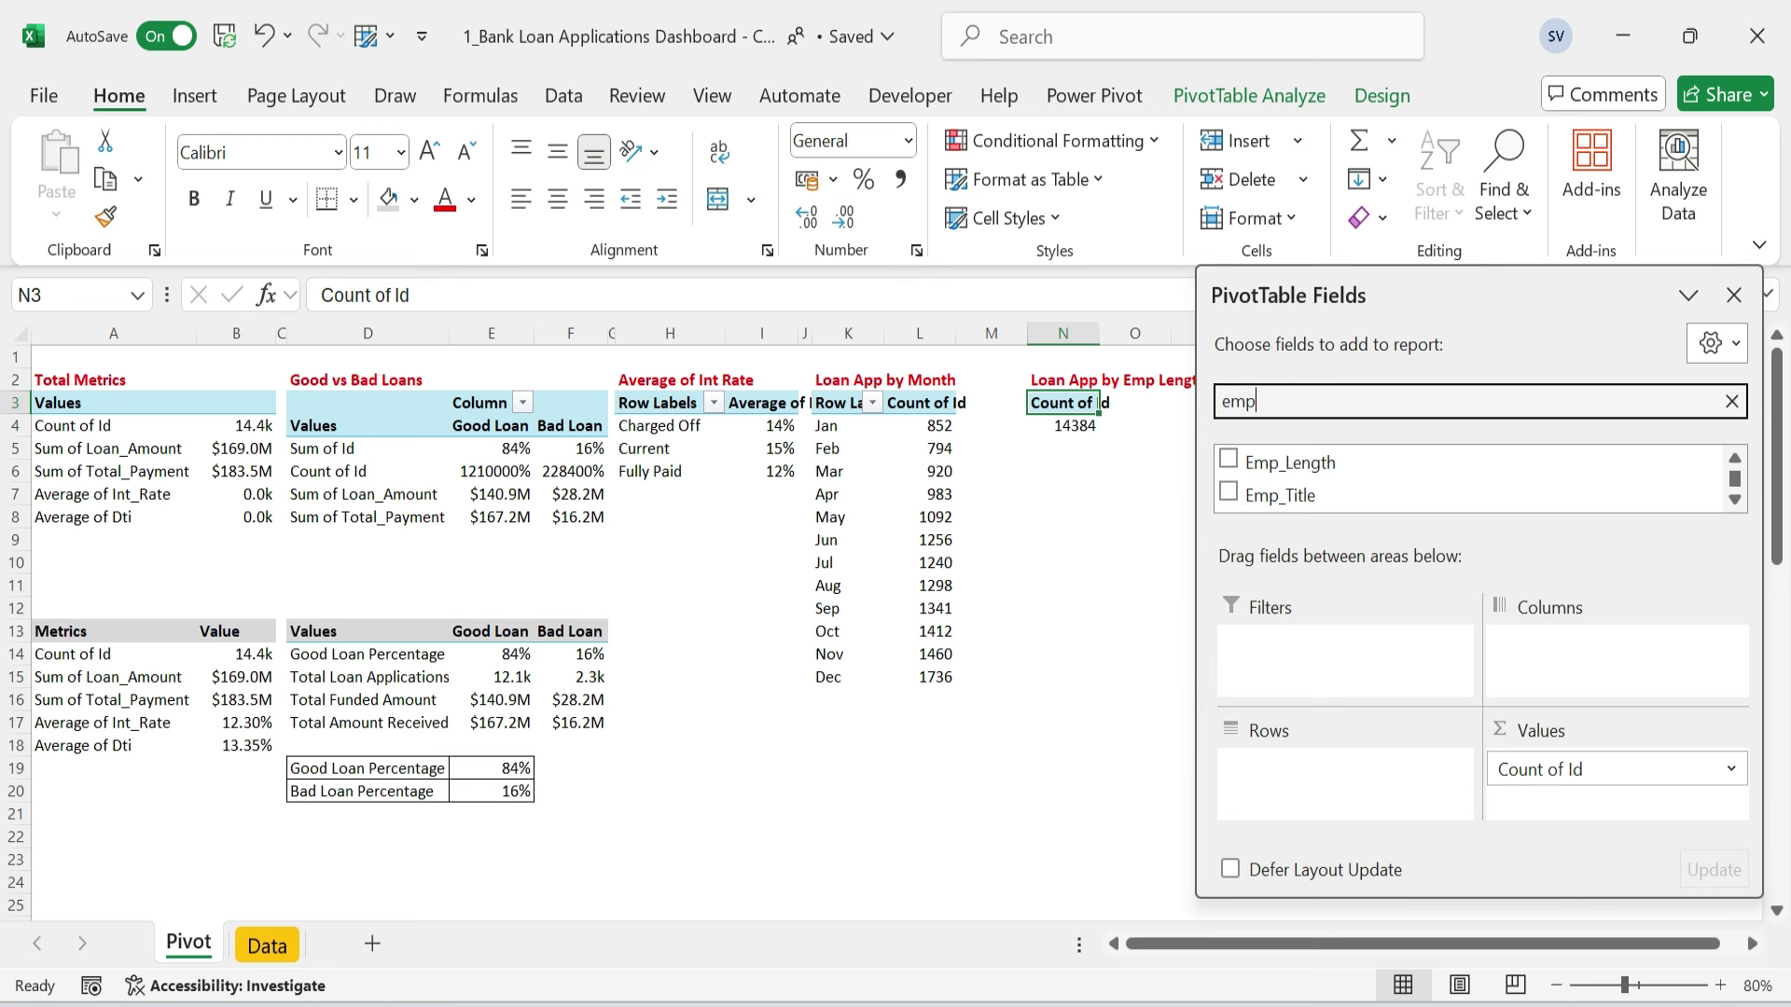
left_click(1290, 463)
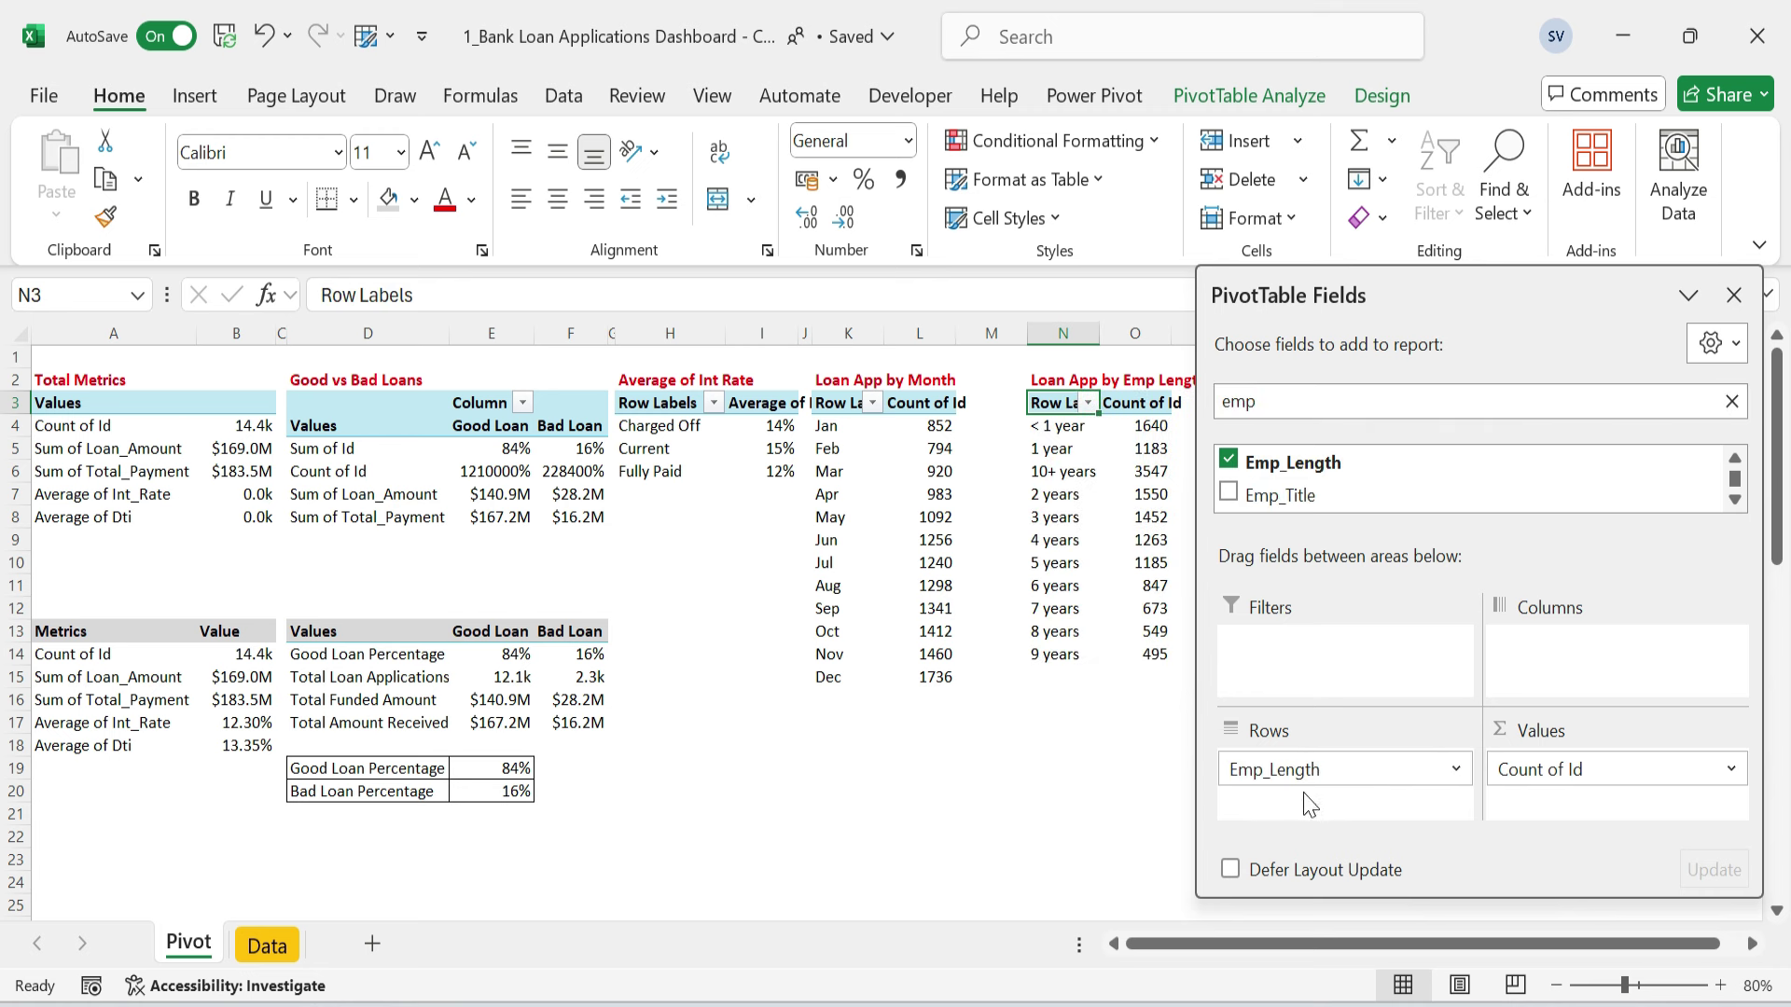
left_click(1734, 295)
- Sort the Emp_Length row labels in ascending order by Count of Id
left_click(1063, 471)
left_click(1088, 402)
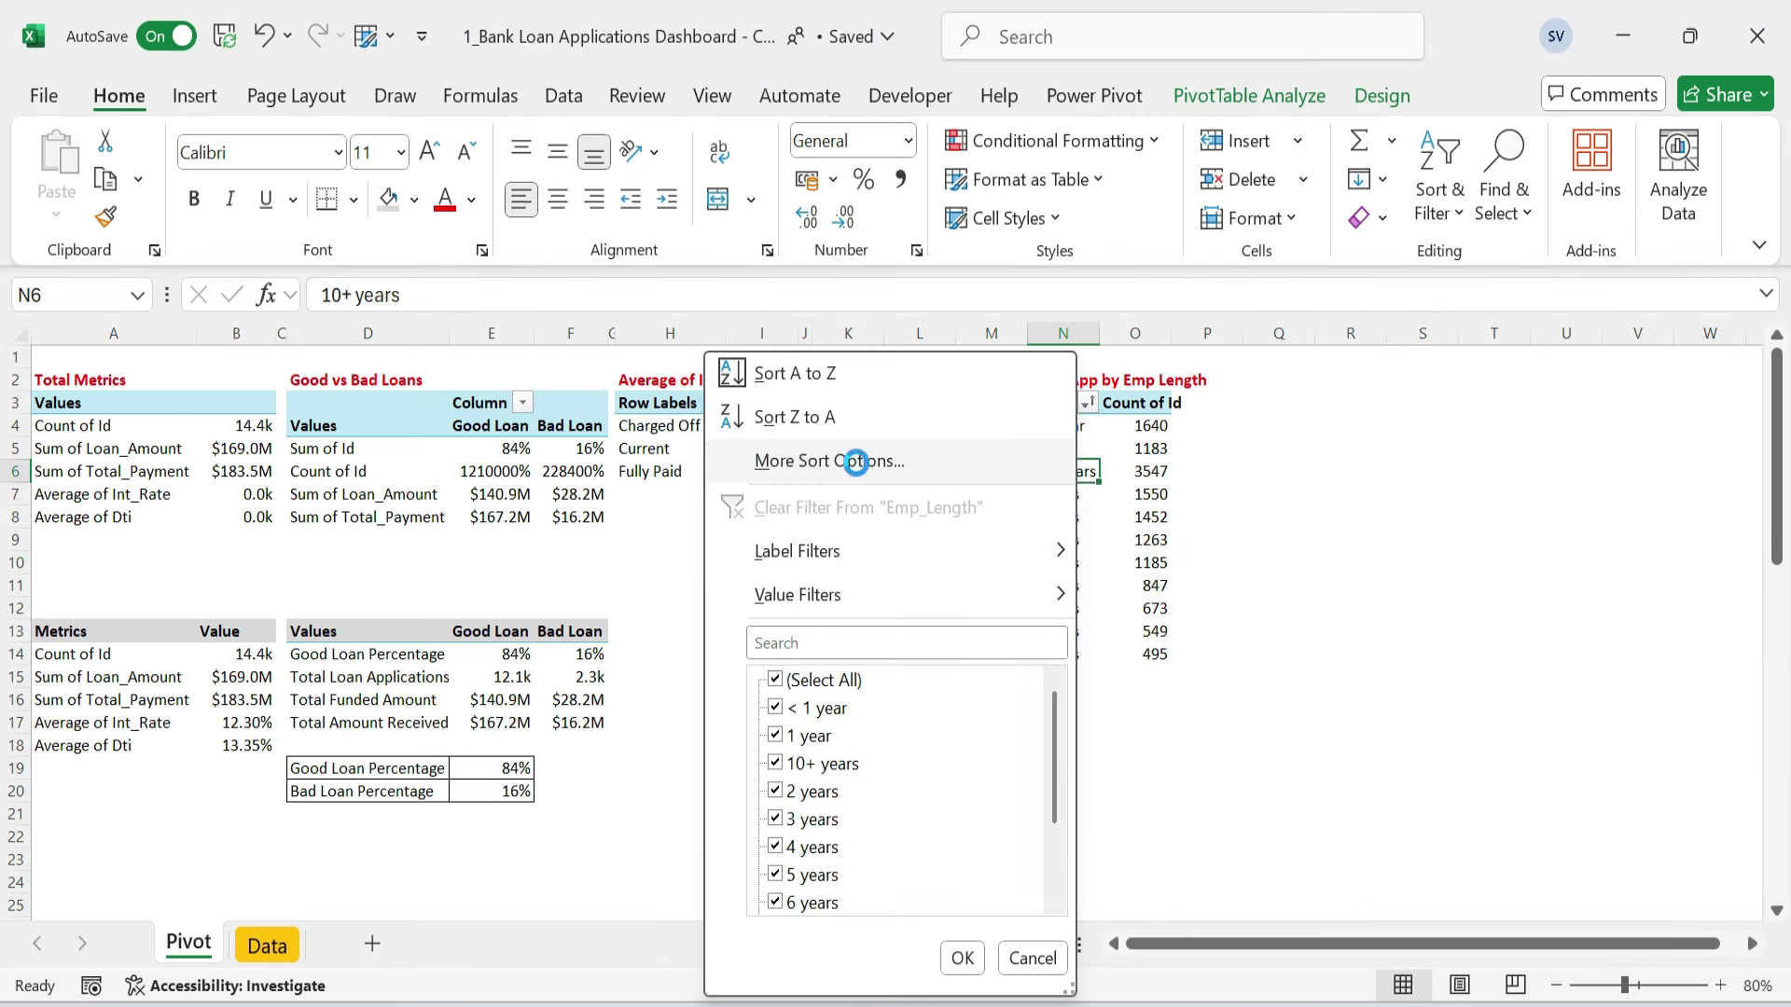
left_click(851, 460)
left_click(736, 438)
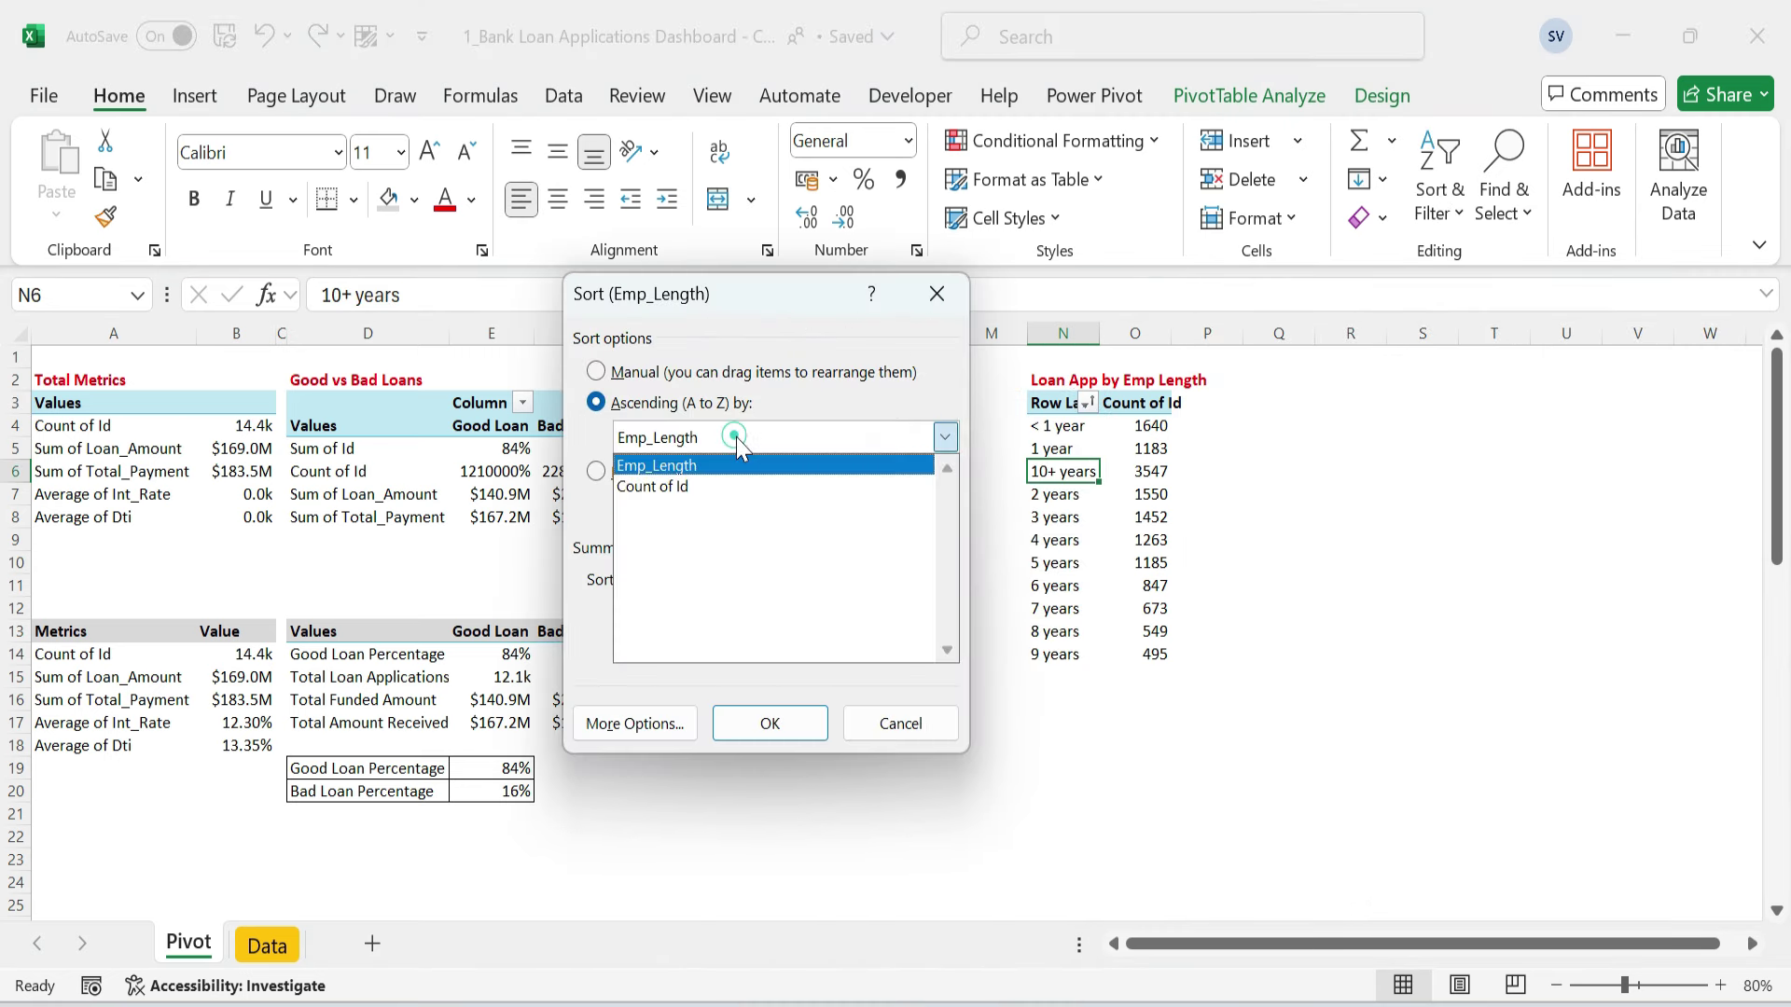
left_click(731, 481)
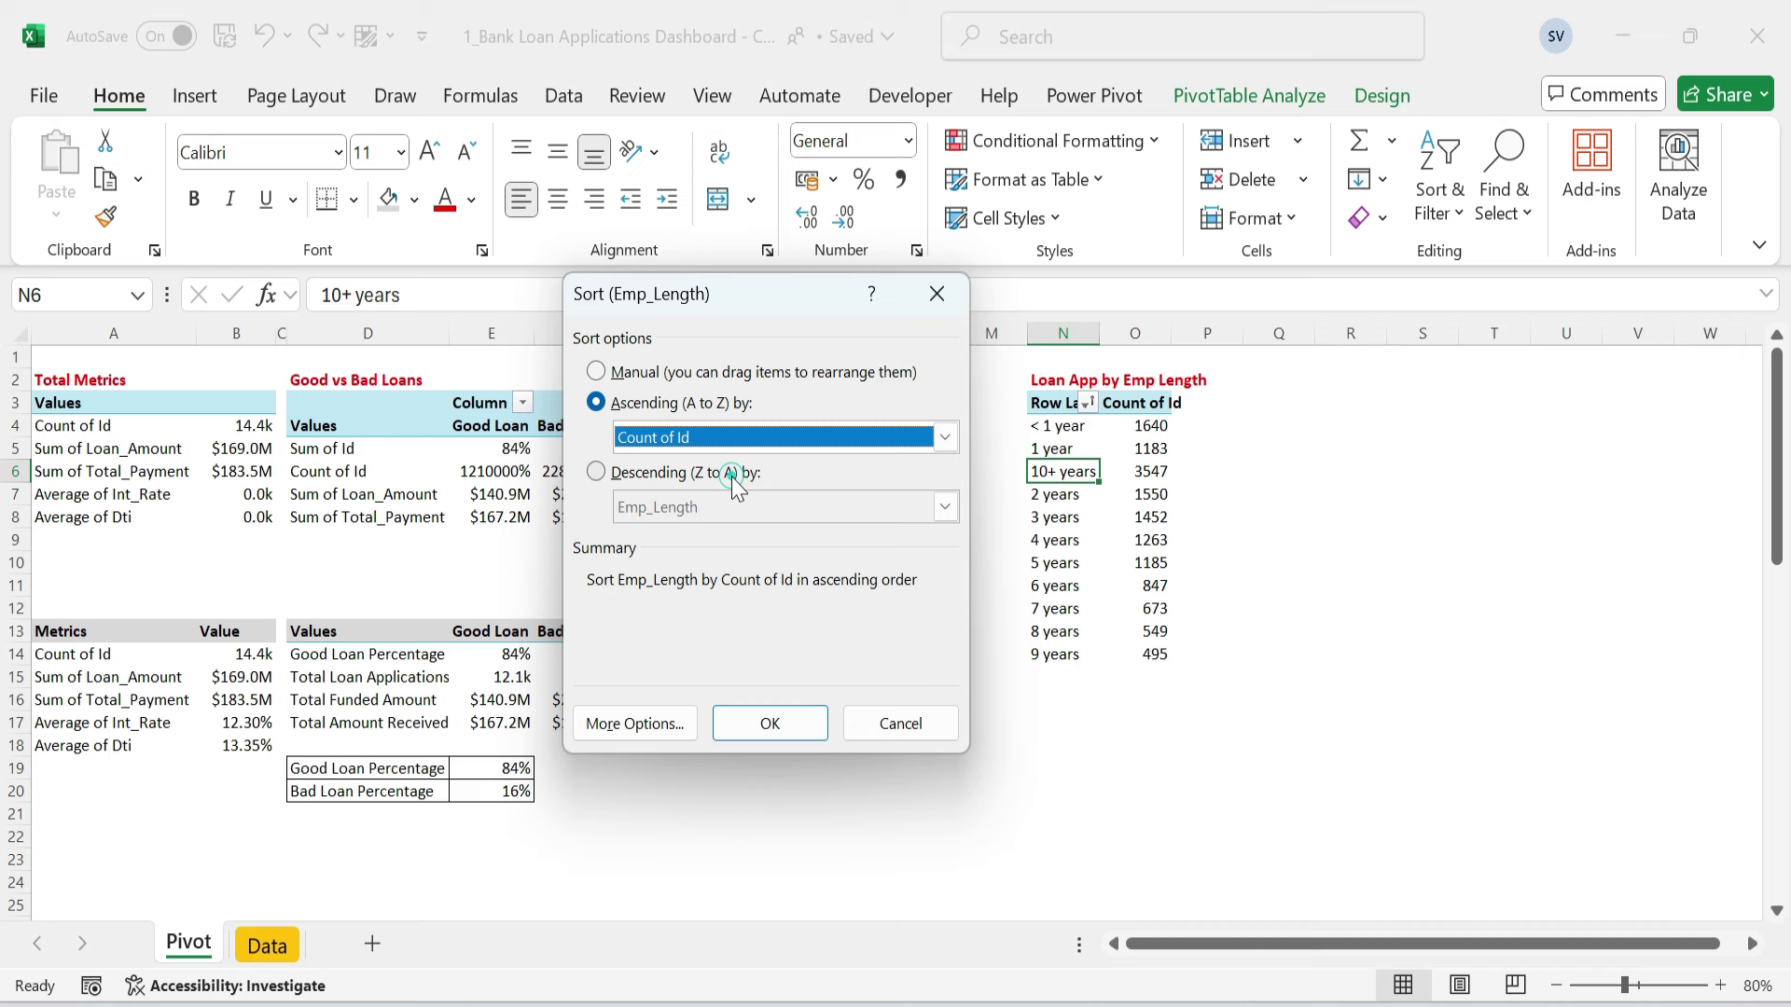
left_click(766, 723)
- Format the employment length counts in O4:O14 with the custom number format 0.0,"K"
left_click(1157, 426)
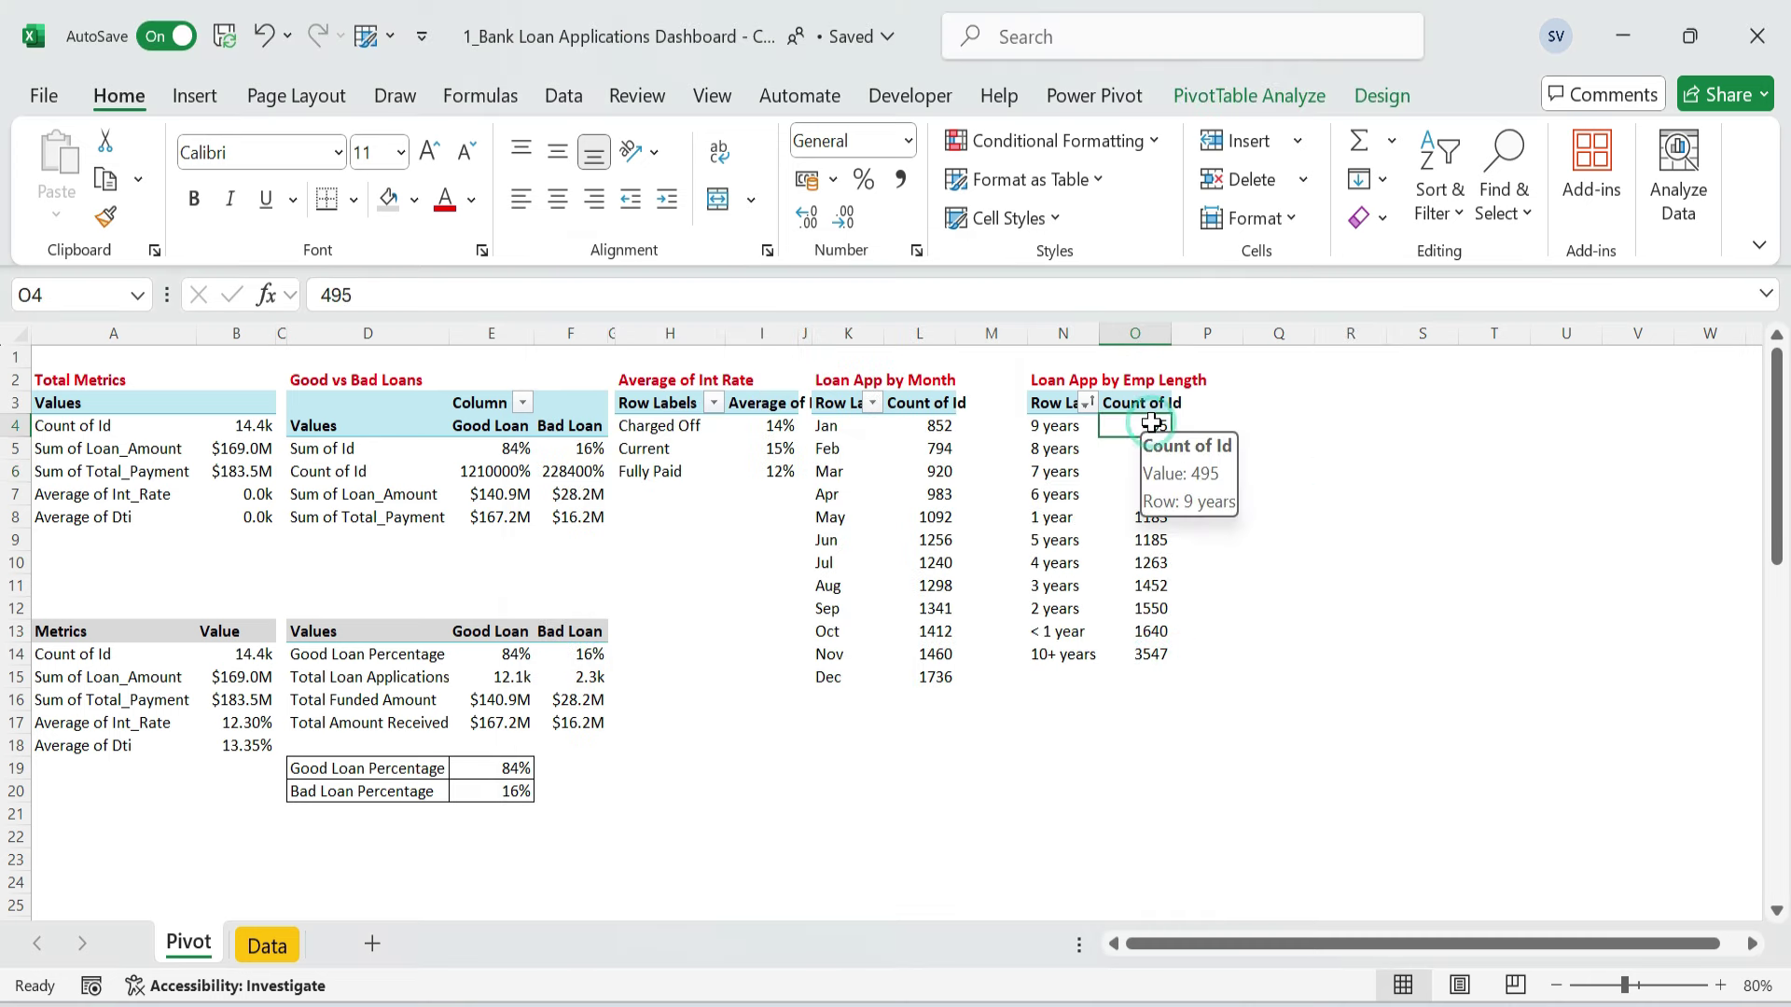
left_click_drag(1160, 635, 1157, 655)
key("ctrl+1")
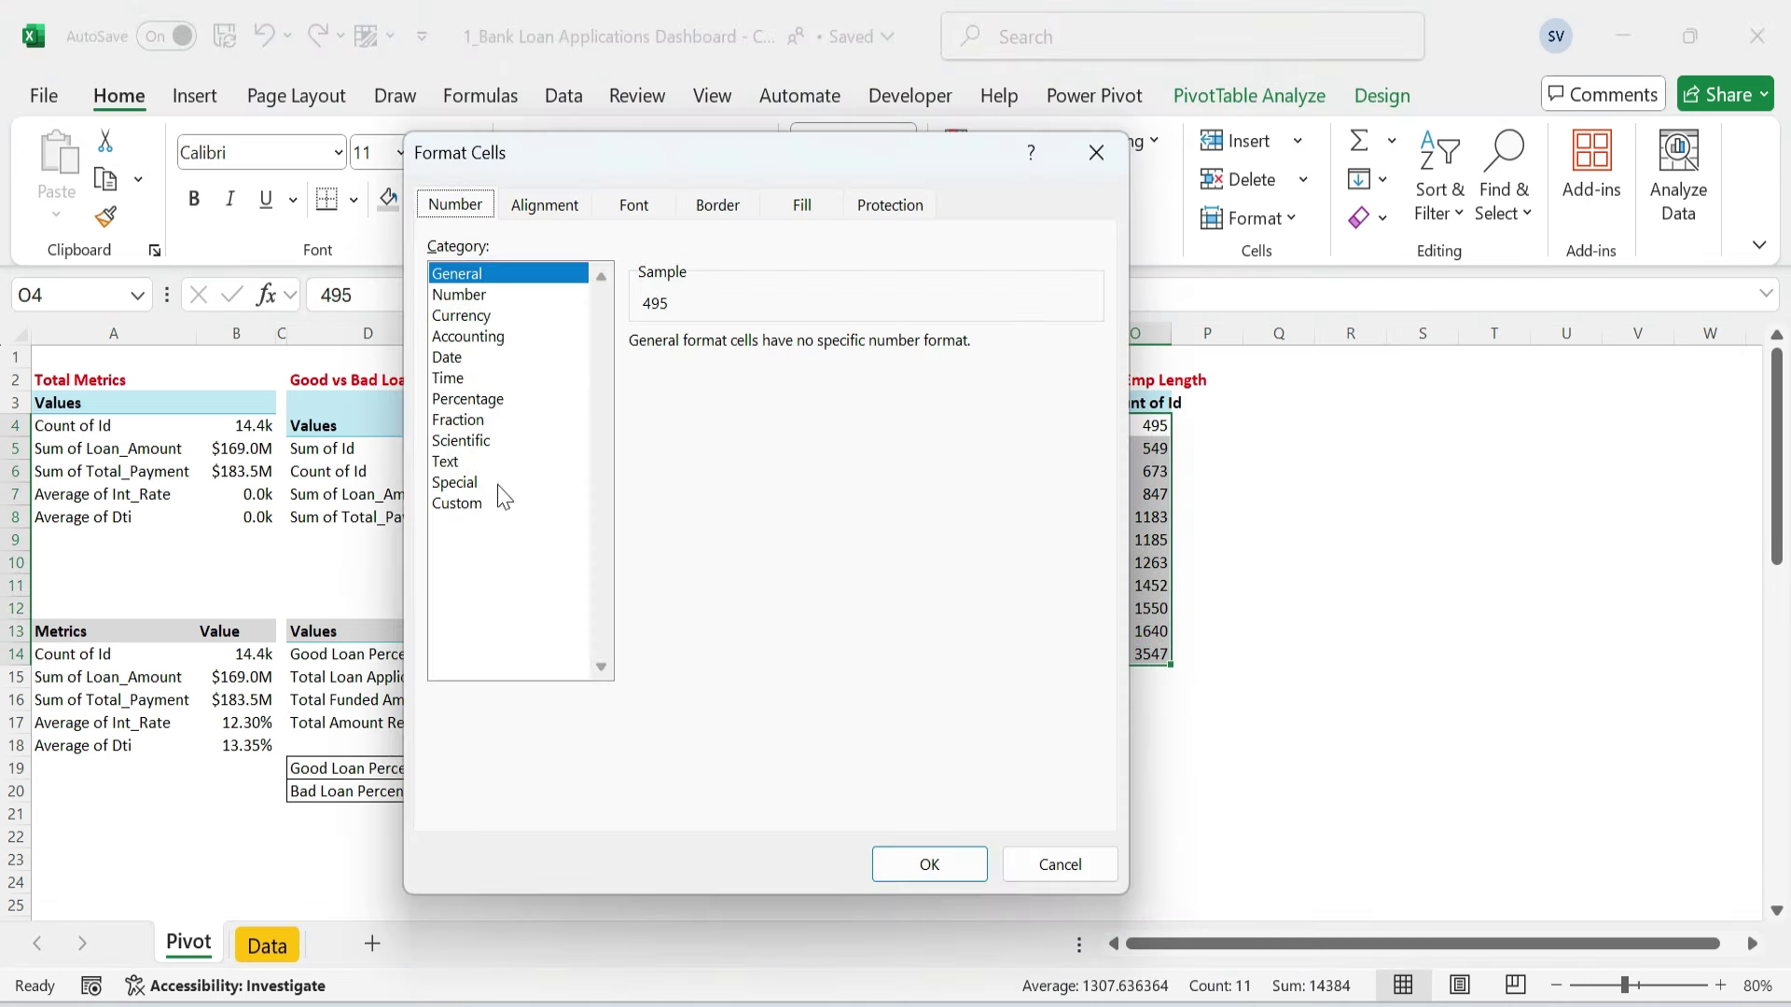
left_click(477, 502)
left_click_drag(706, 366, 538, 361)
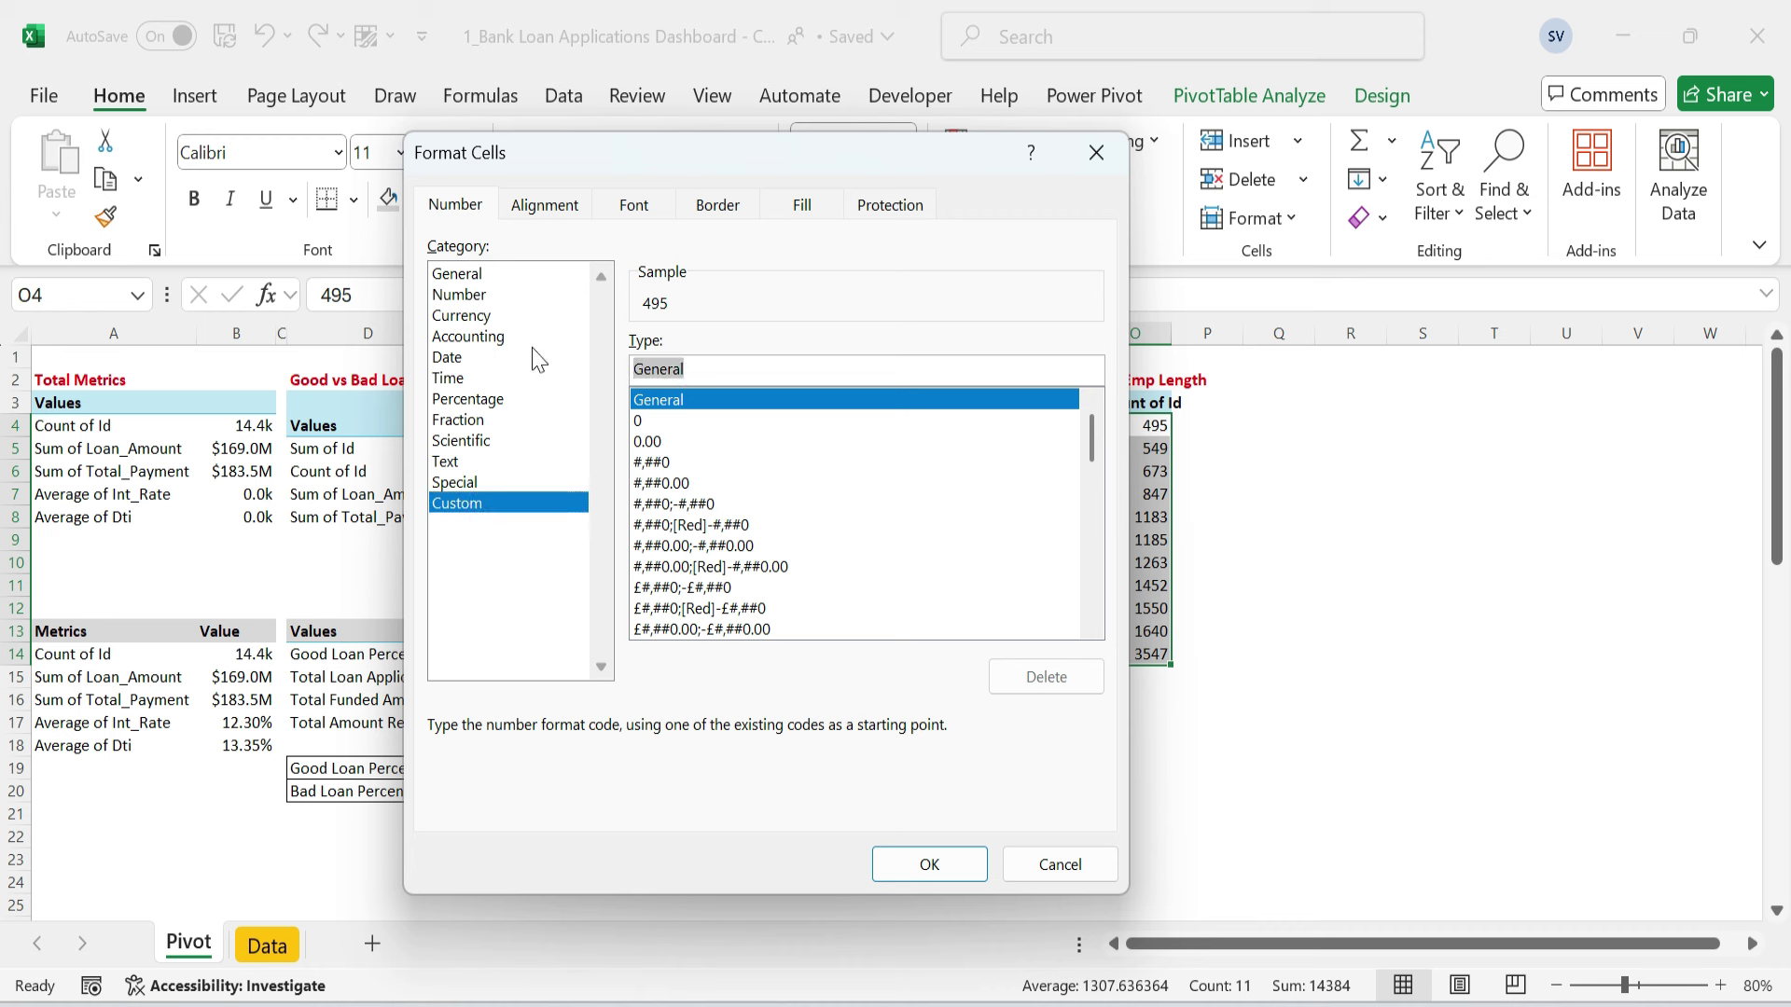
type("0.0,\"K")
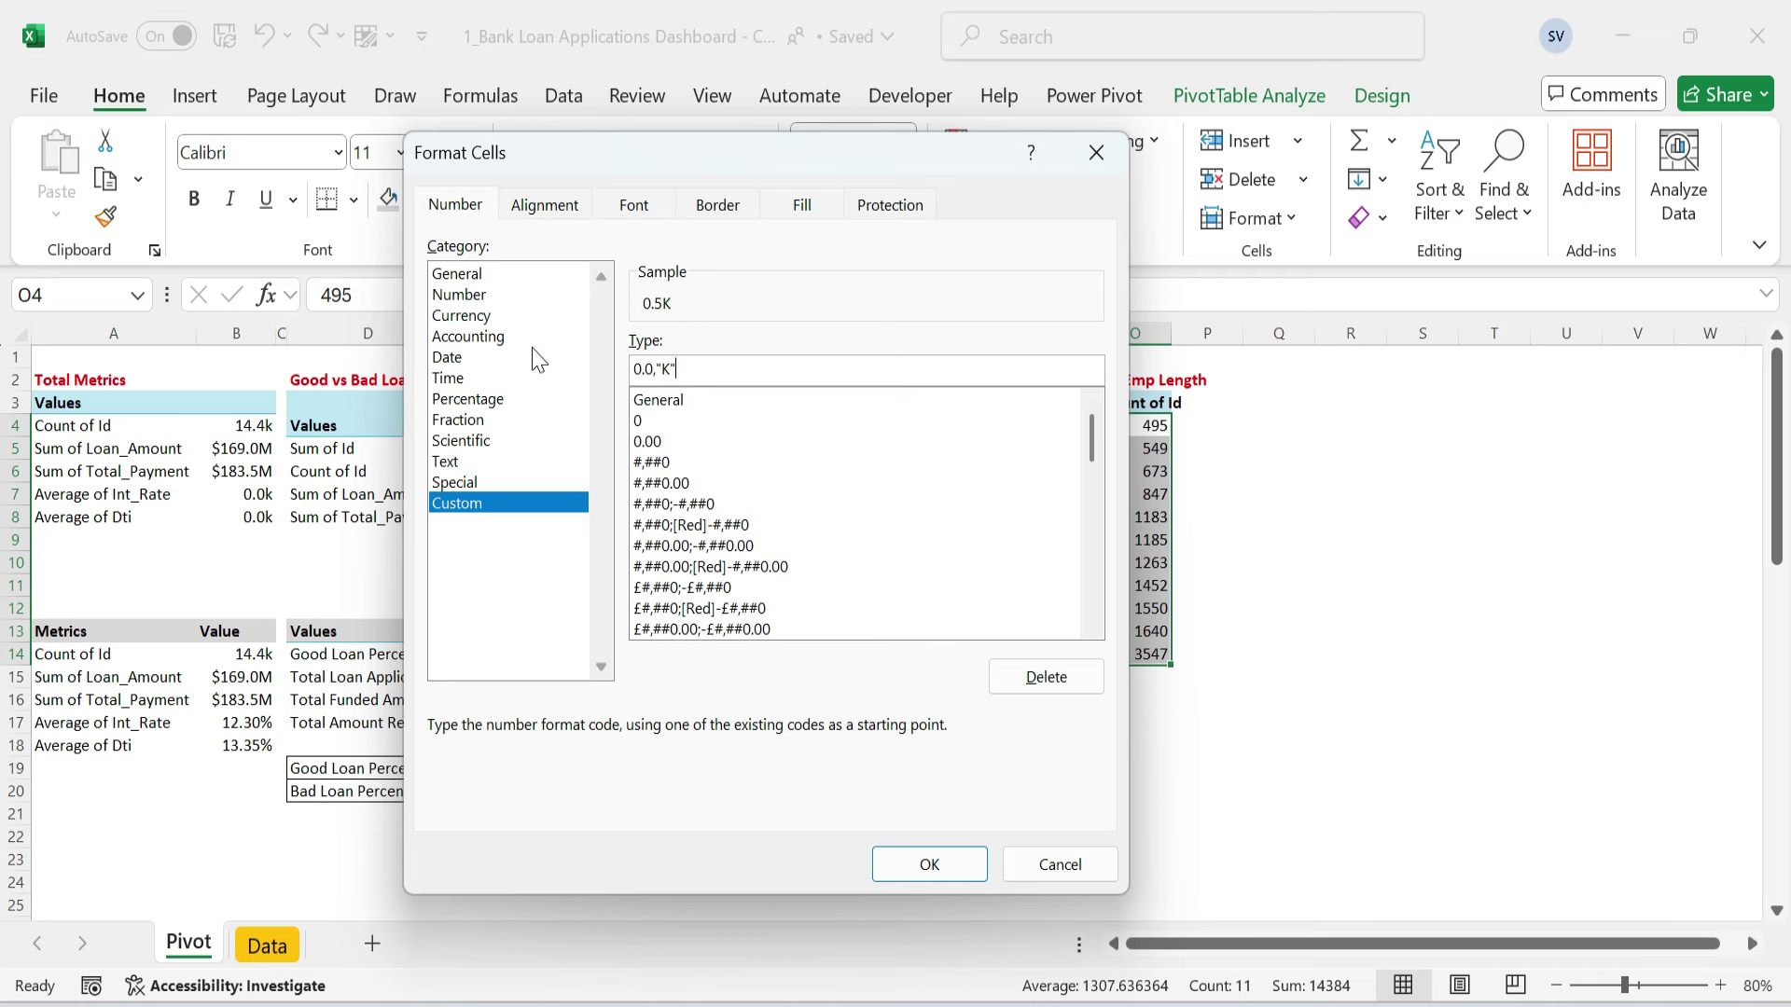
key("Return")
- Narrow column M and copy the Loan App by Emp Length title and PivotTable to Q2
left_click_drag(1027, 343, 968, 355)
left_click(1004, 380)
key("ctrl+shift+Down")
key("ctrl+shift+Right")
key("ctrl+c")
left_click(1188, 381)
key("ctrl+v")
- Retitle the copy in Q2 as Loan App by Purpose and replace Emp_Length with Purpose in its PivotTable rows
key("F2")
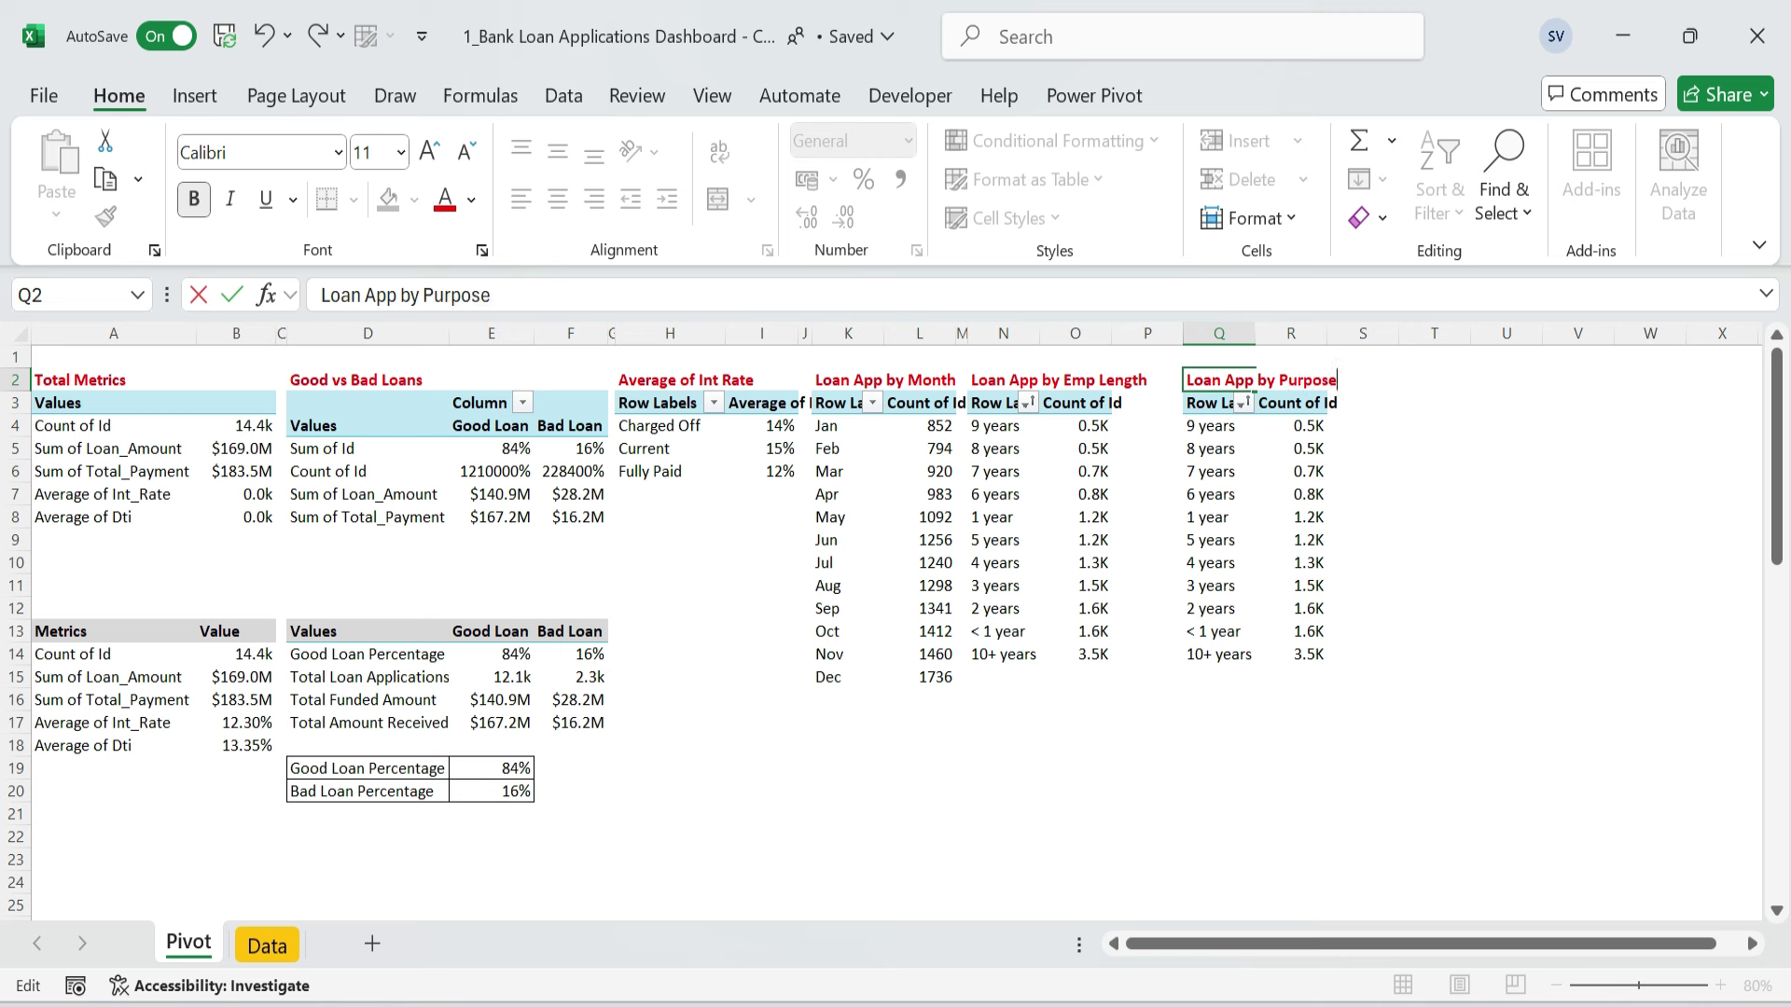
key("Return")
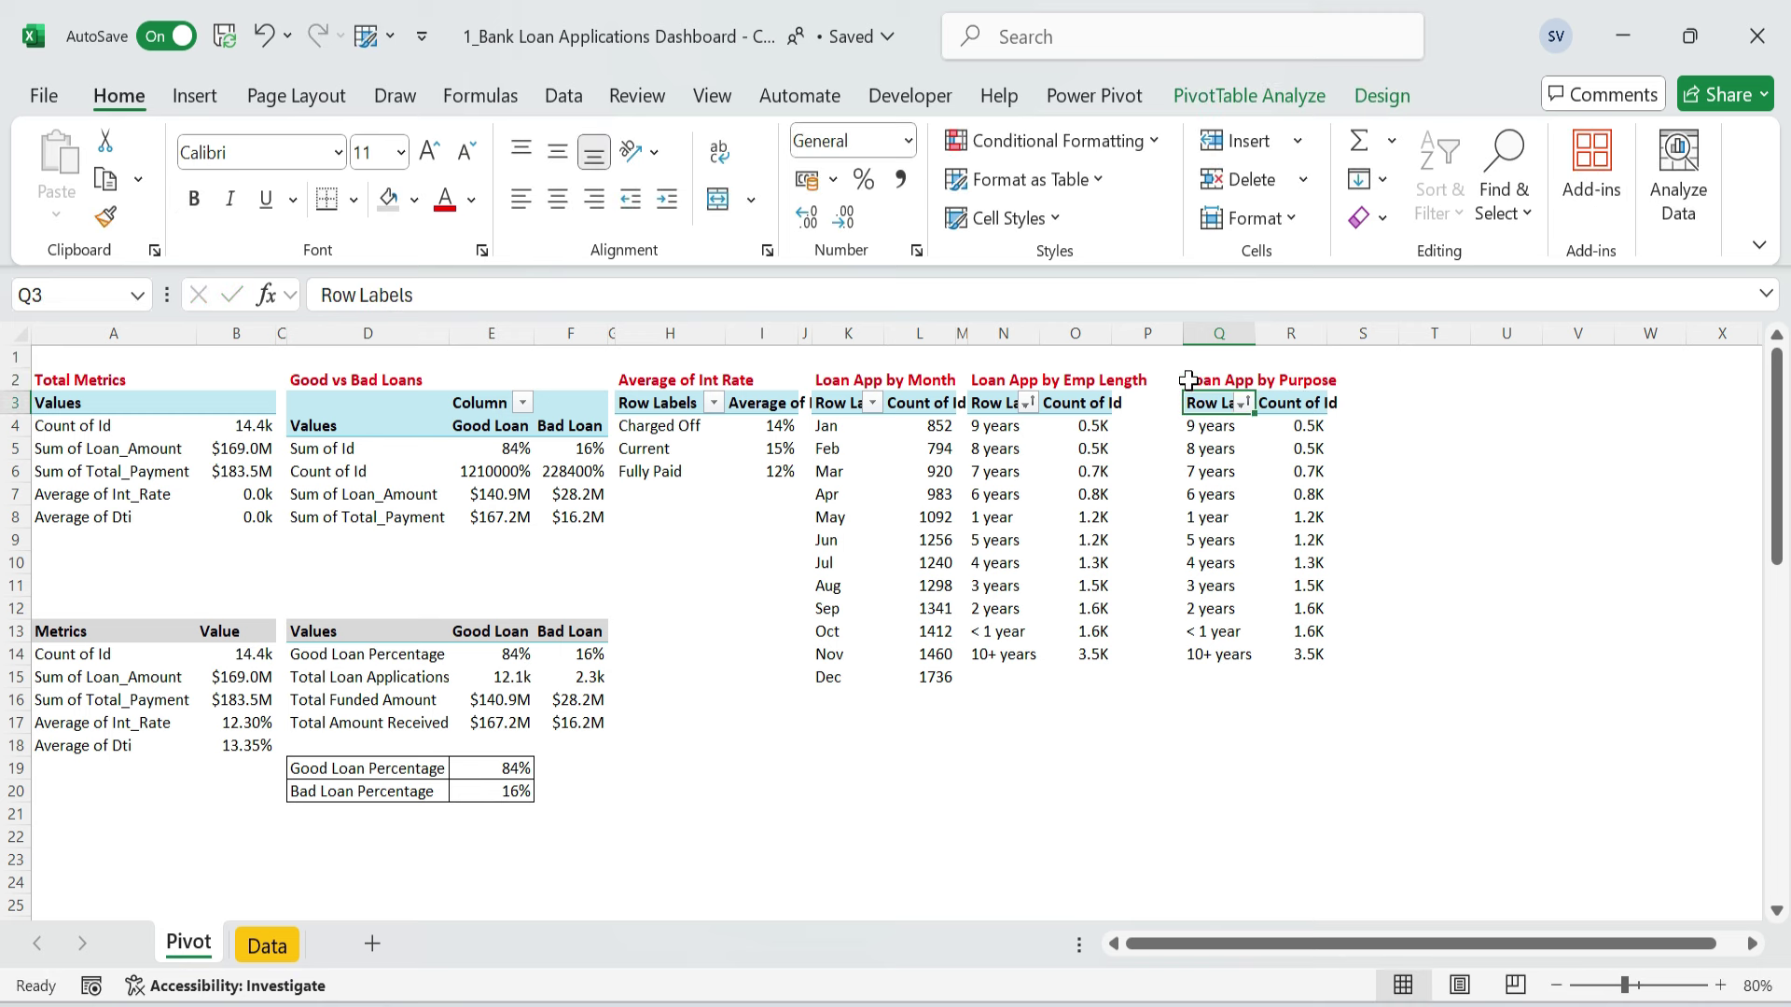
right_click(1255, 477)
left_click(1381, 970)
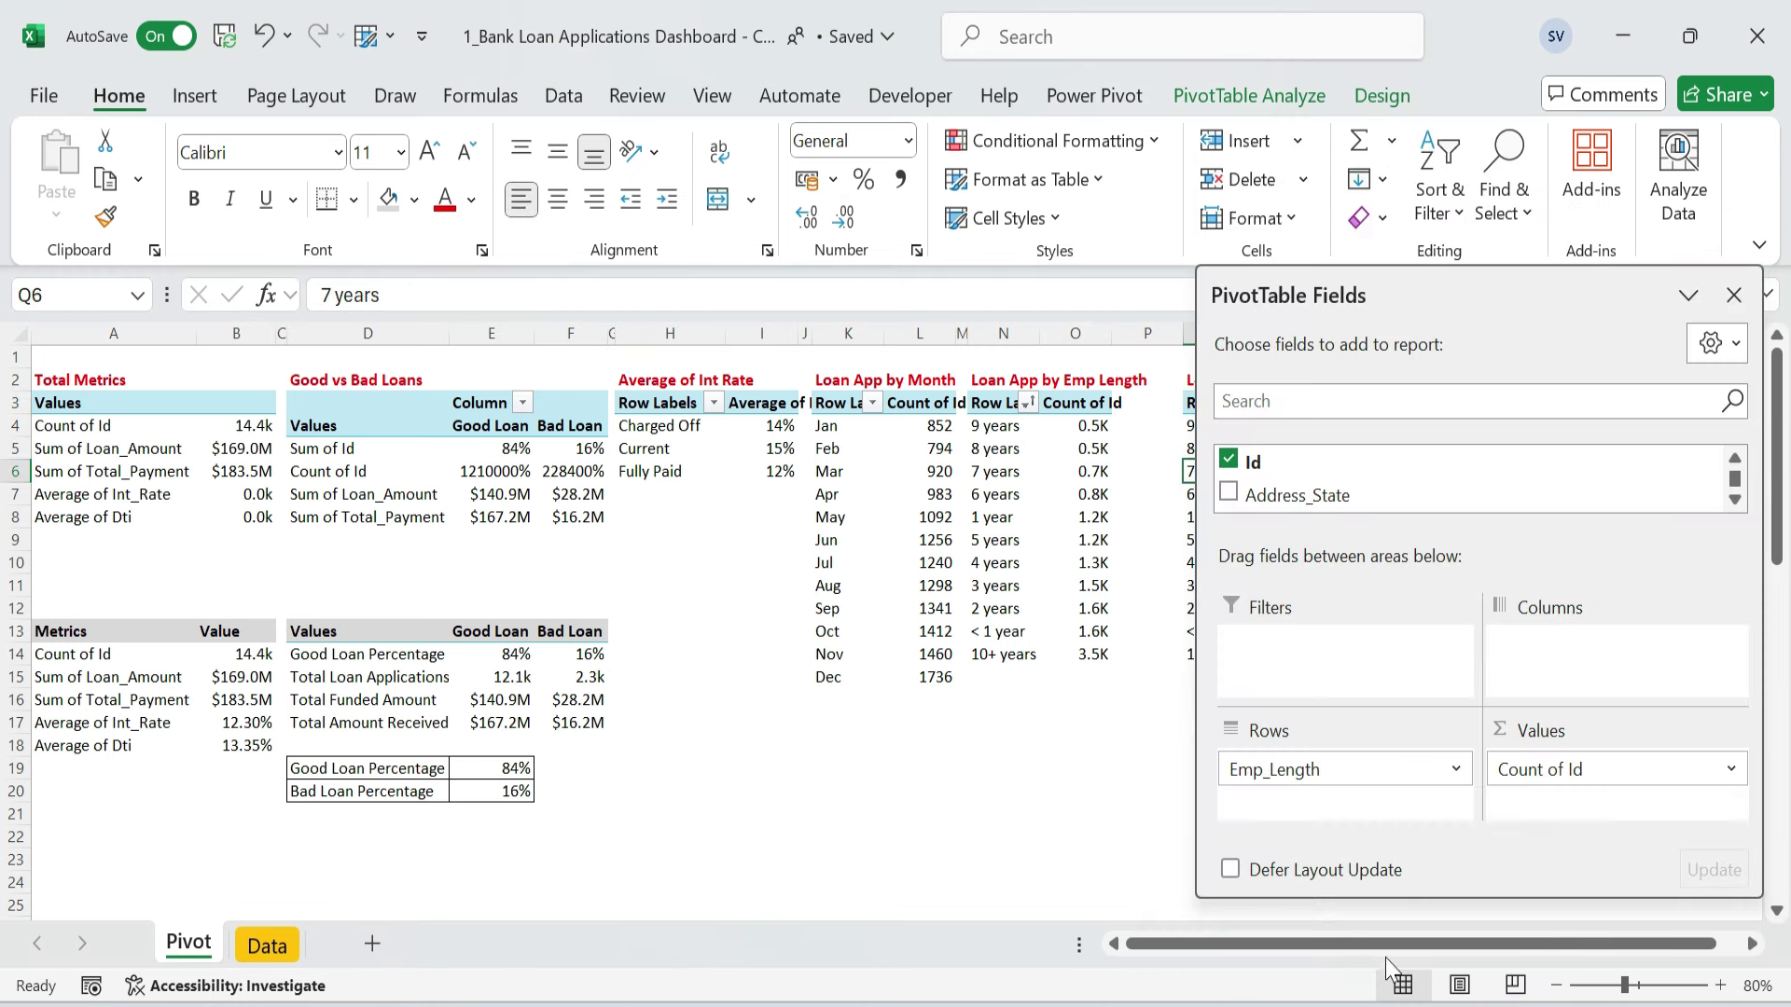
left_click_drag(1323, 772, 1343, 480)
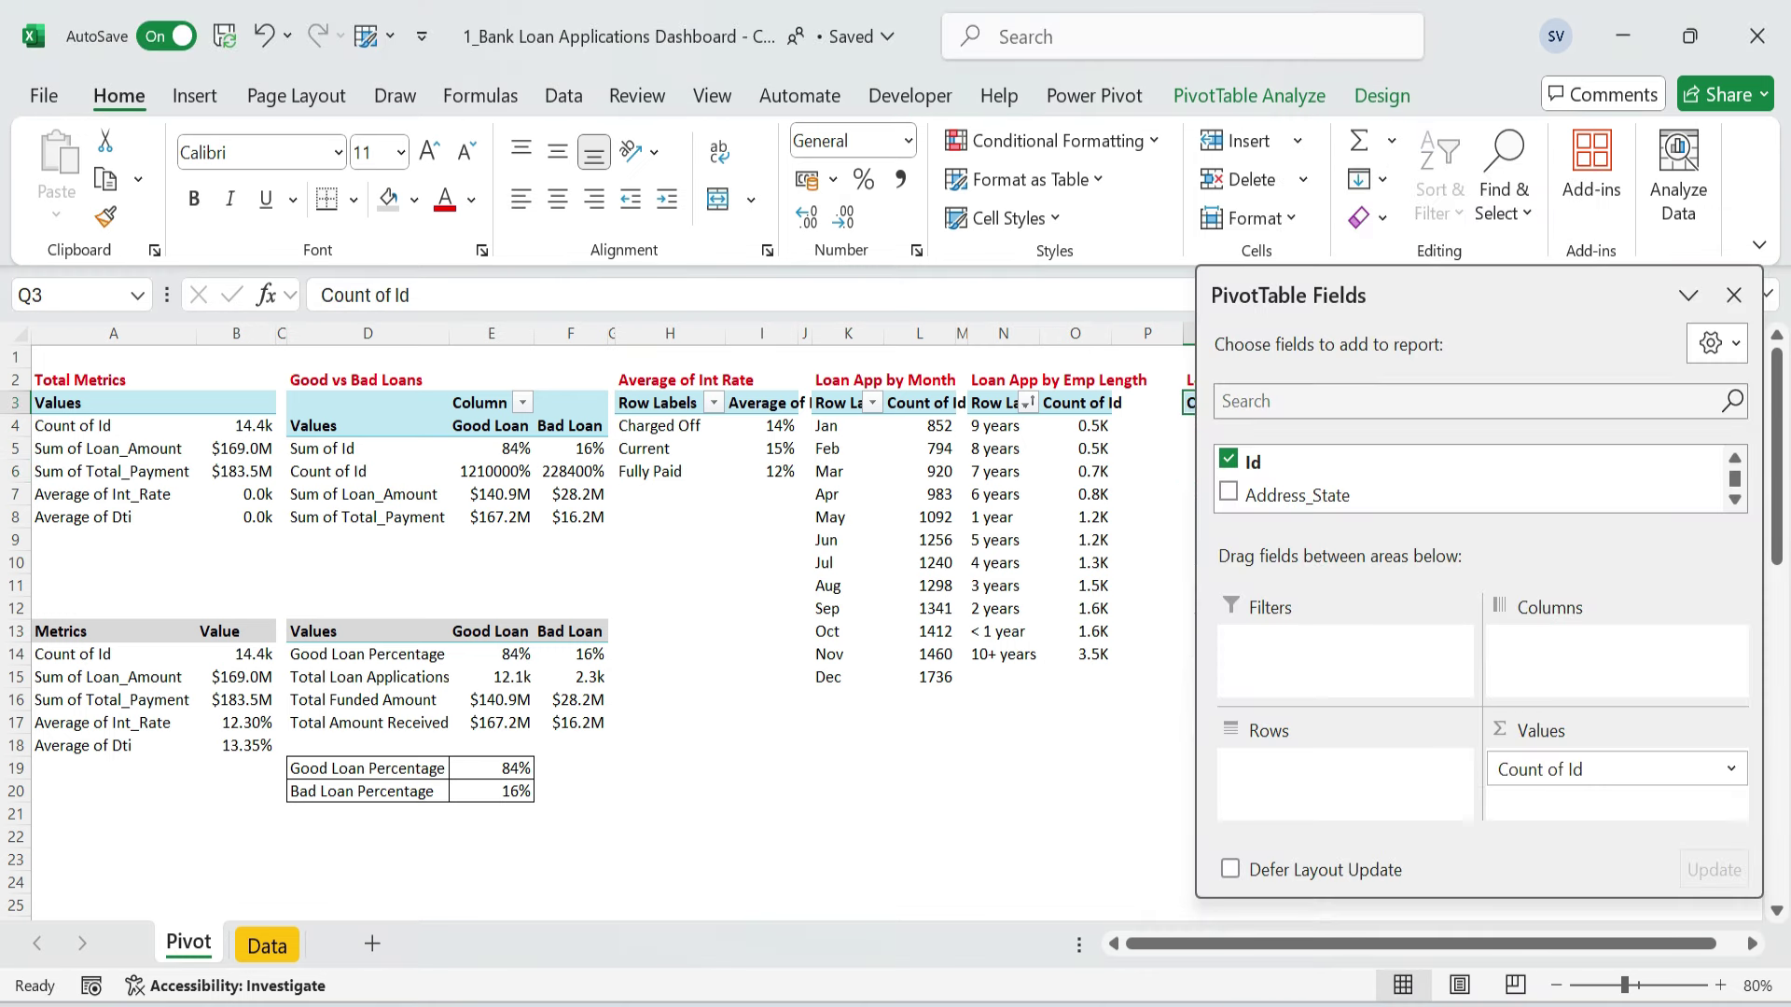
type("pu")
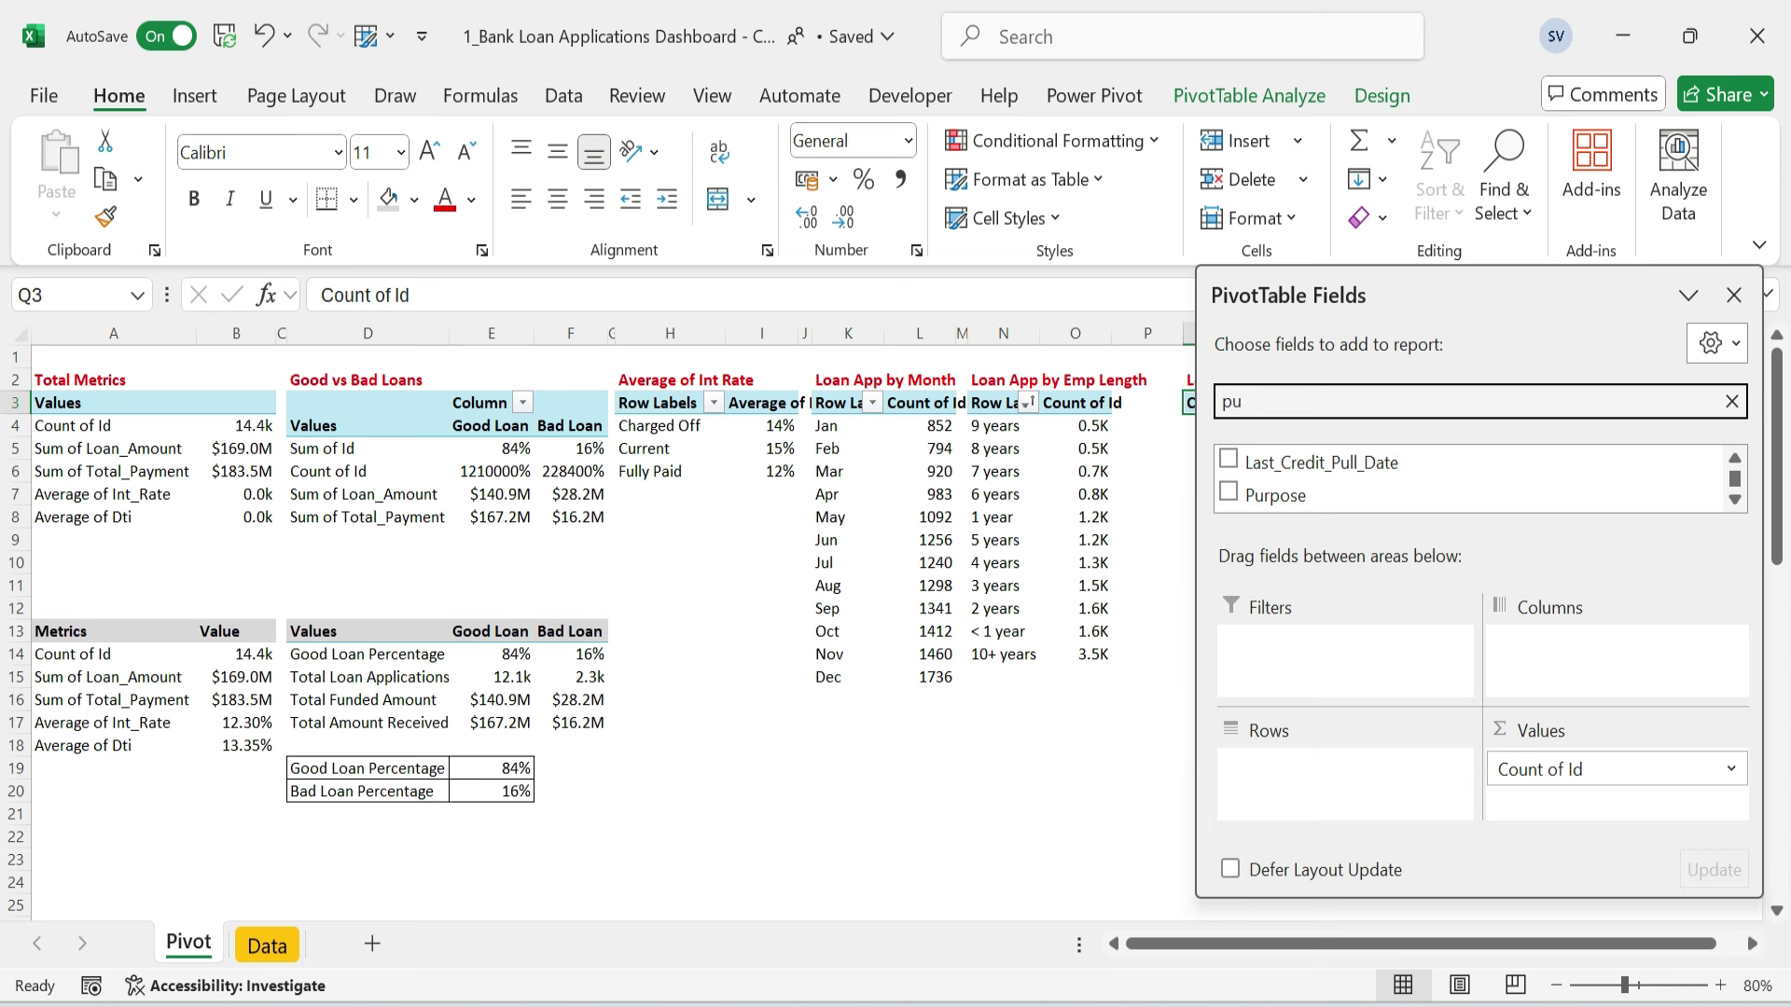
left_click(1229, 494)
left_click(1053, 837)
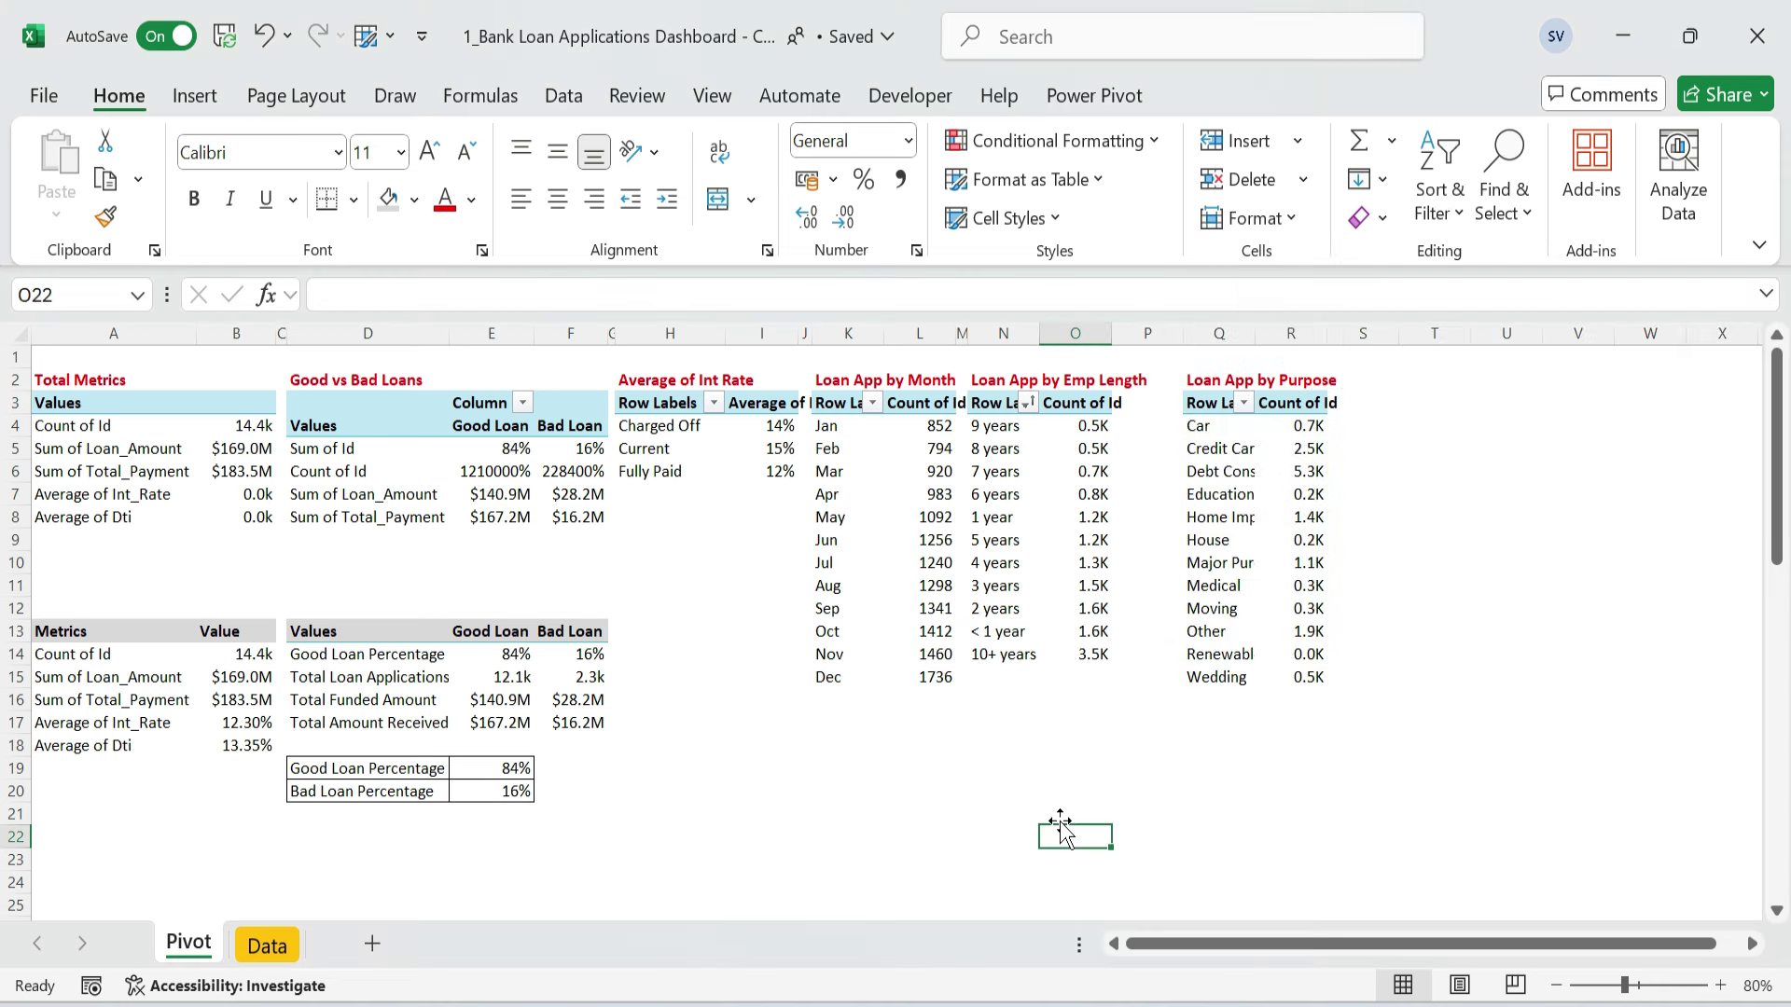
left_click(1531, 558)
- Narrow column P and copy the Loan App by Purpose title and PivotTable to T2
left_click_drag(1184, 339, 1127, 357)
left_click(1465, 420)
left_click(1159, 381)
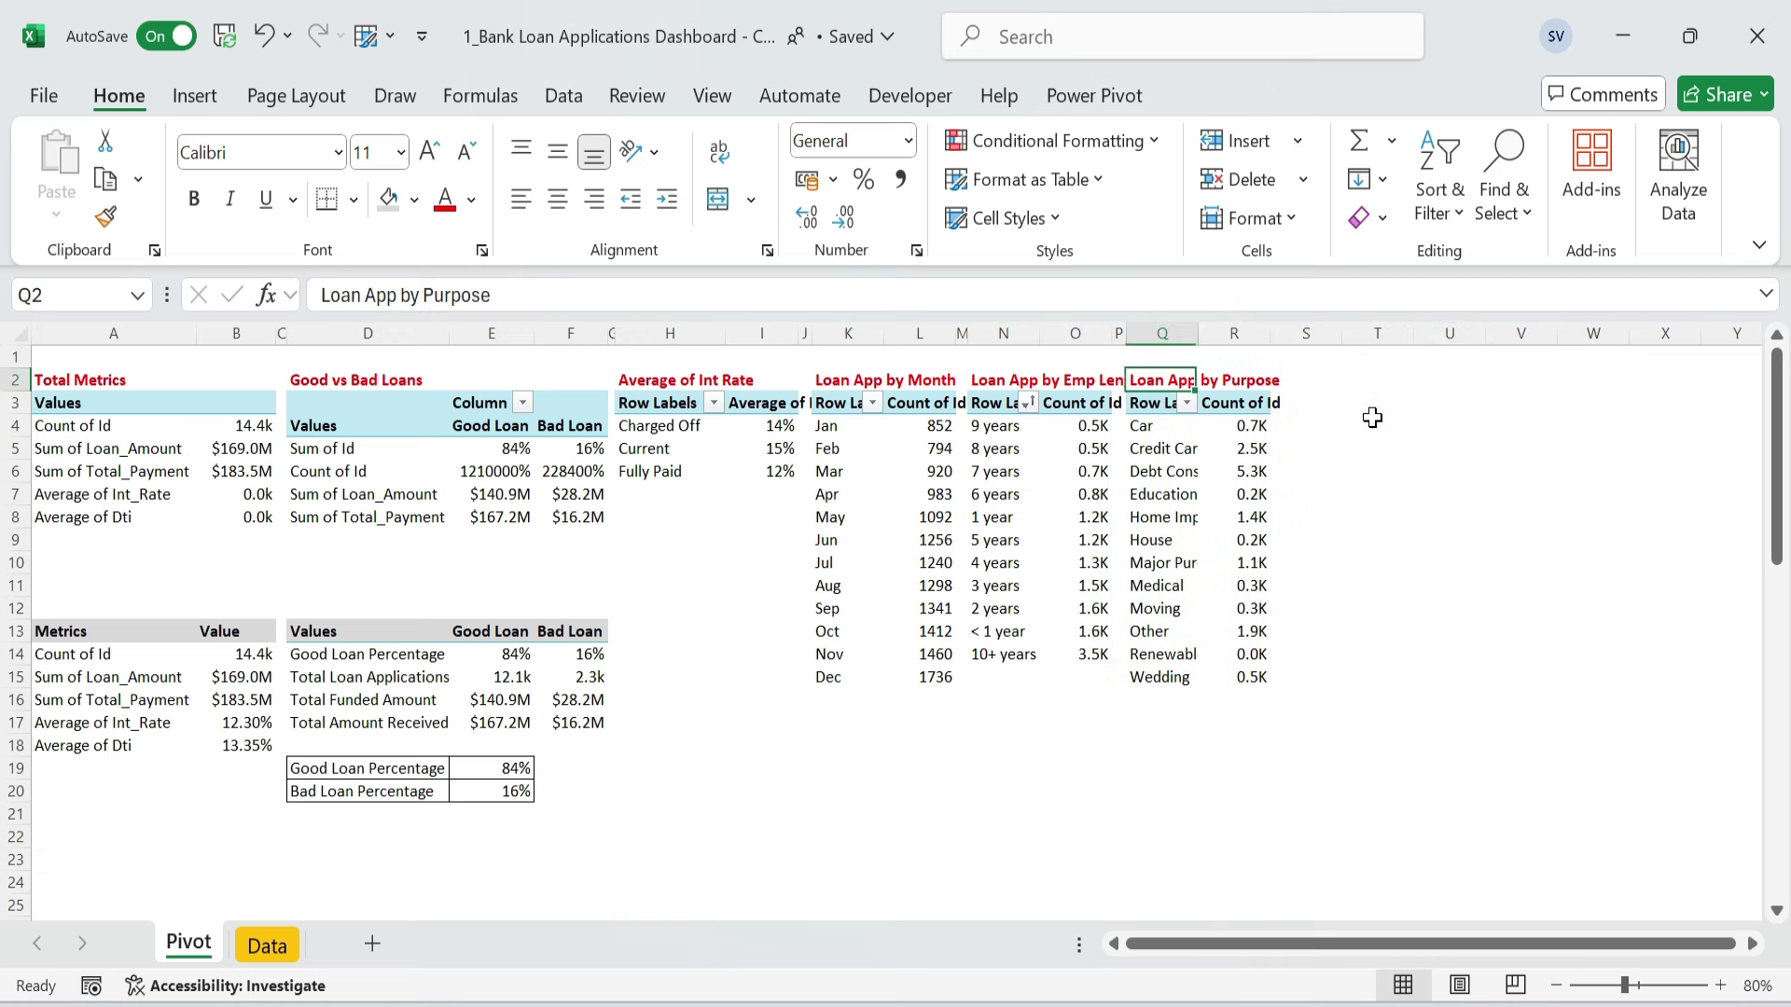
key("ctrl+a")
key("ctrl+c")
key("Right")
key("Right")
key("Right")
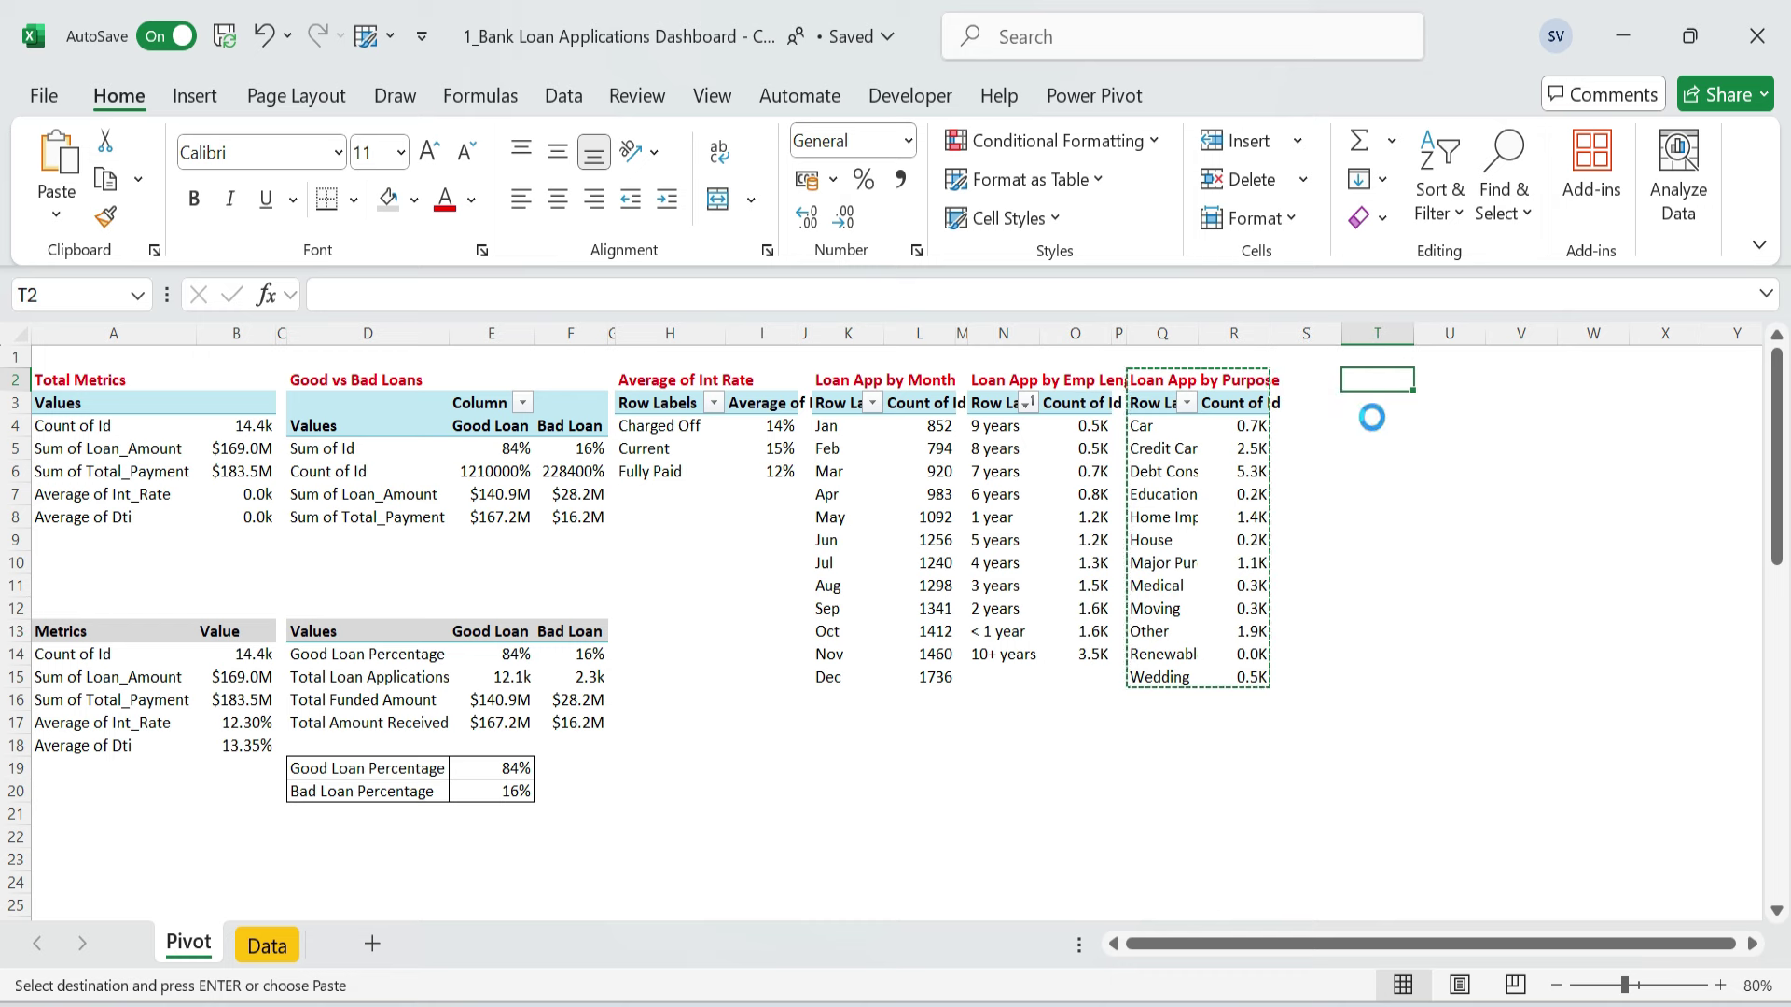
key("ctrl+v")
- Retitle the copied PivotTable in T2 as Loan App by Term
key("F2")
key("BackSpace")
key("BackSpace")
key("BackSpace")
key("BackSpace")
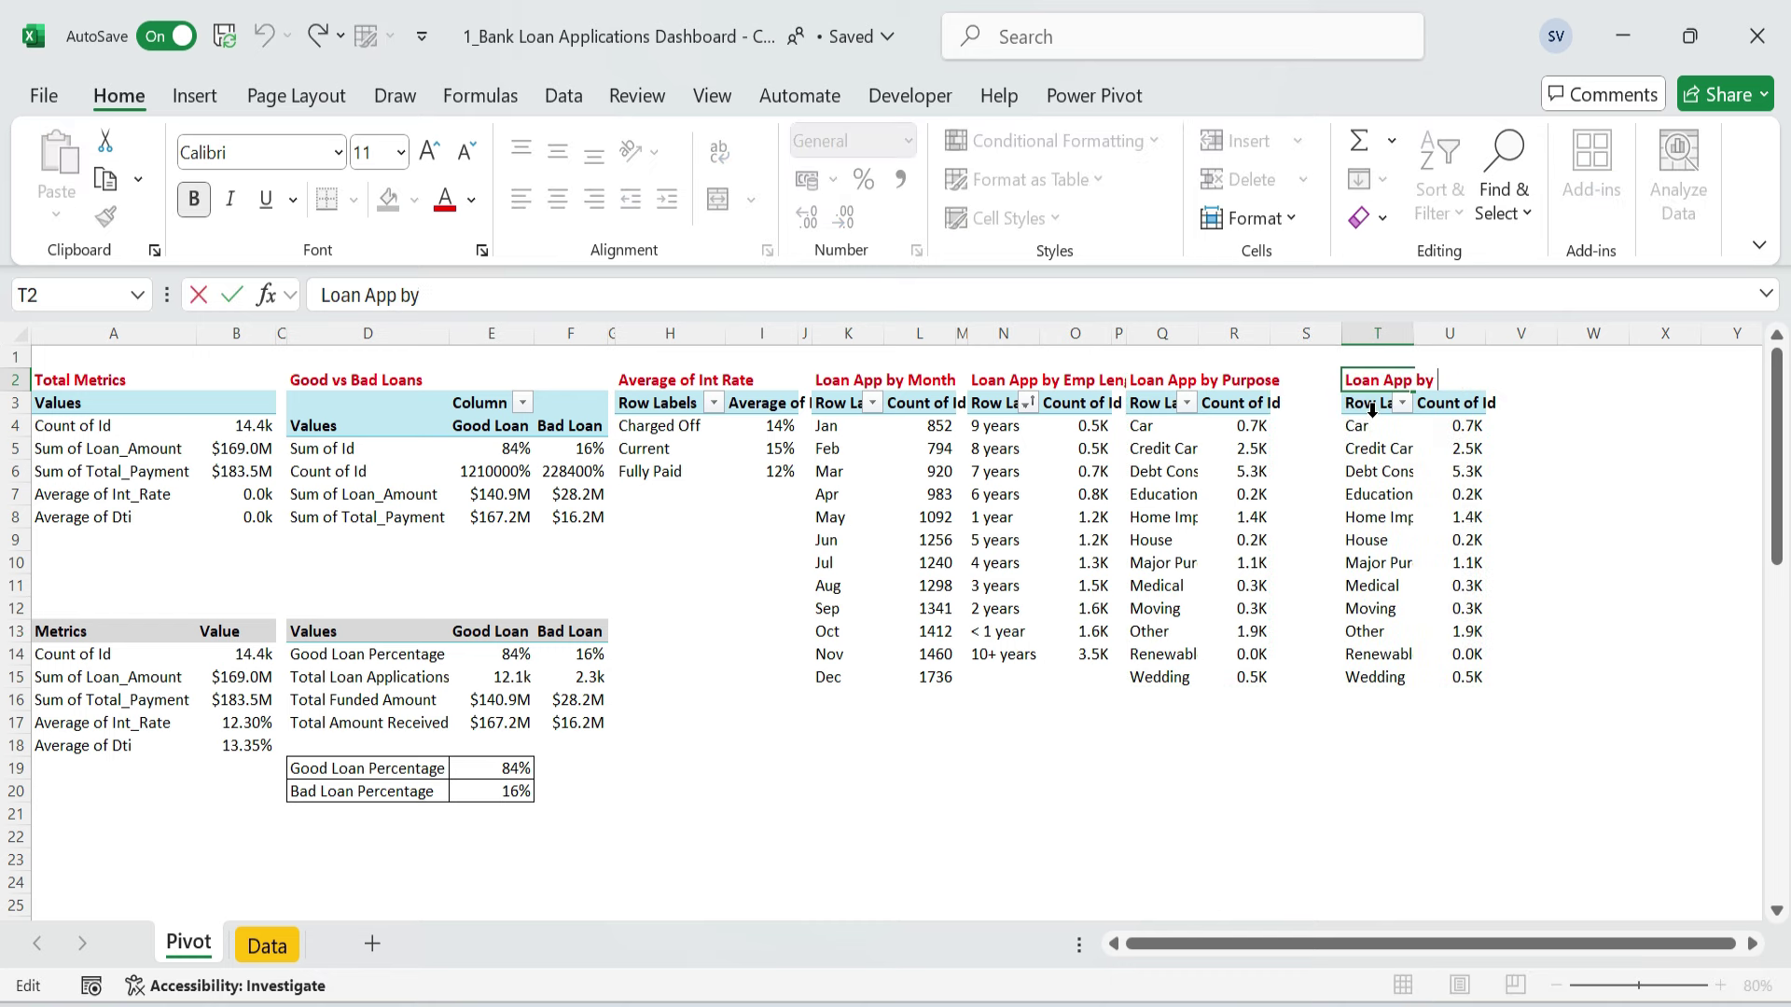
type("Term")
left_click(1379, 449)
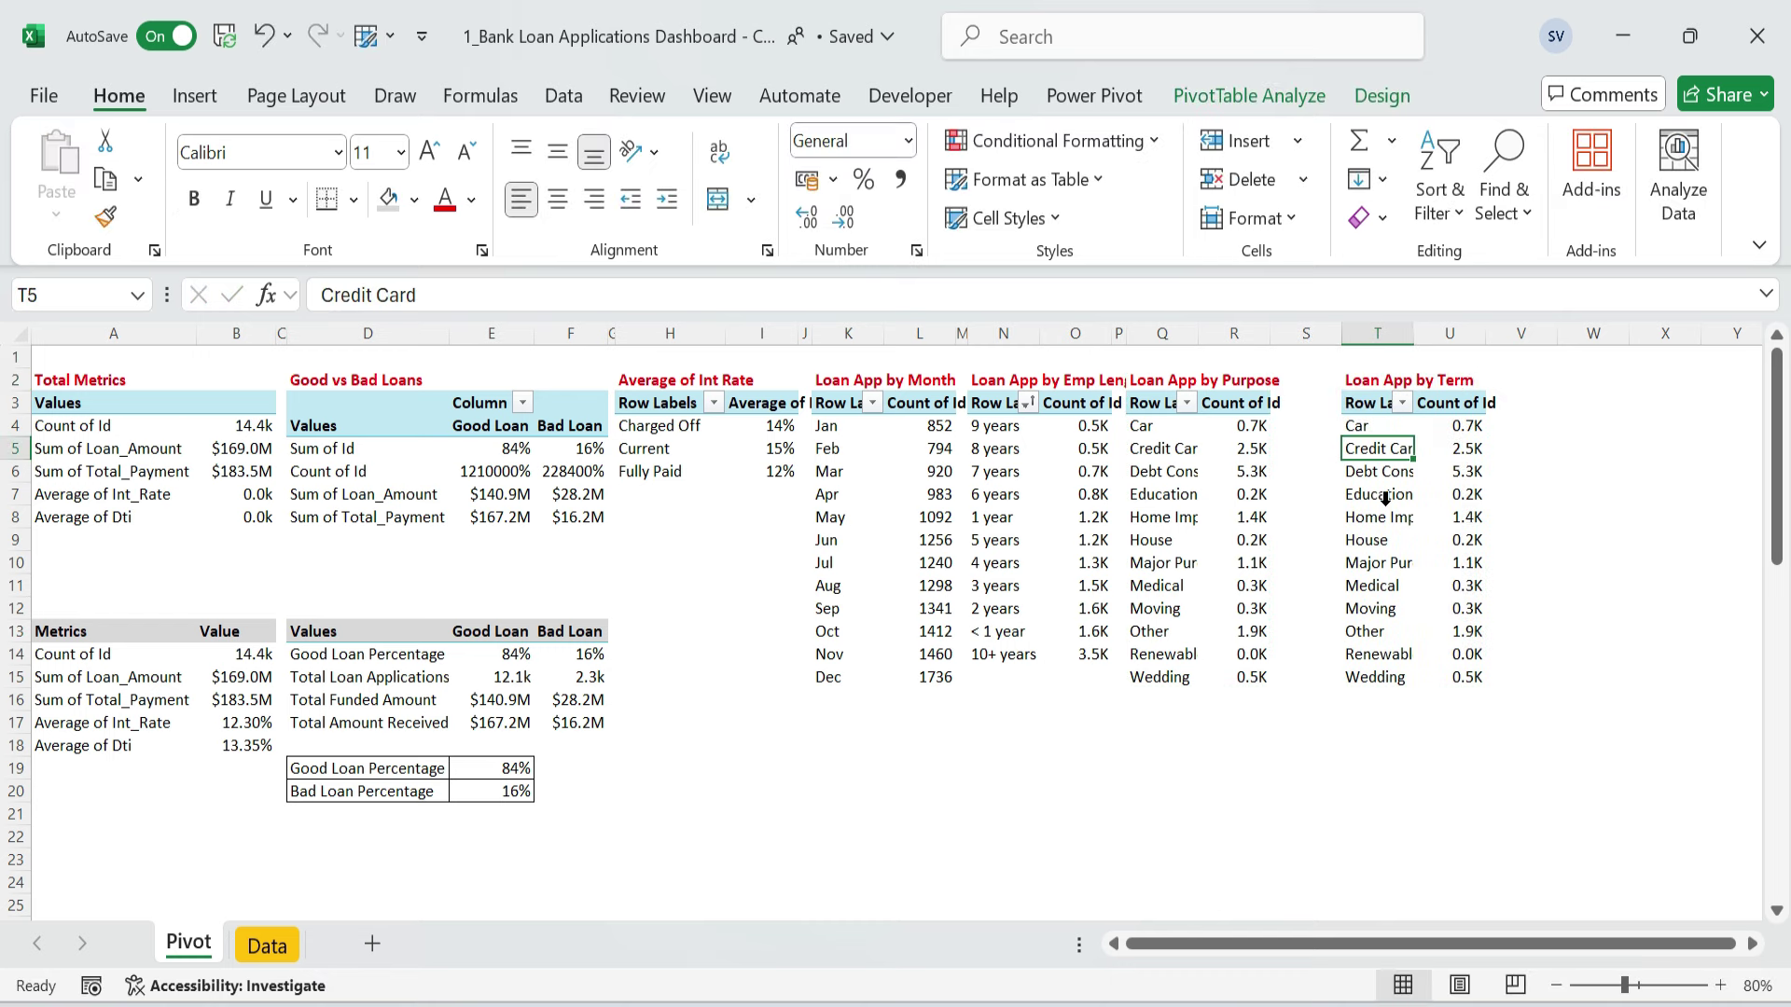
- Replace Purpose with Term in the rows of the Loan App by Term PivotTable
left_click(1385, 504)
right_click(1394, 509)
left_click(1464, 969)
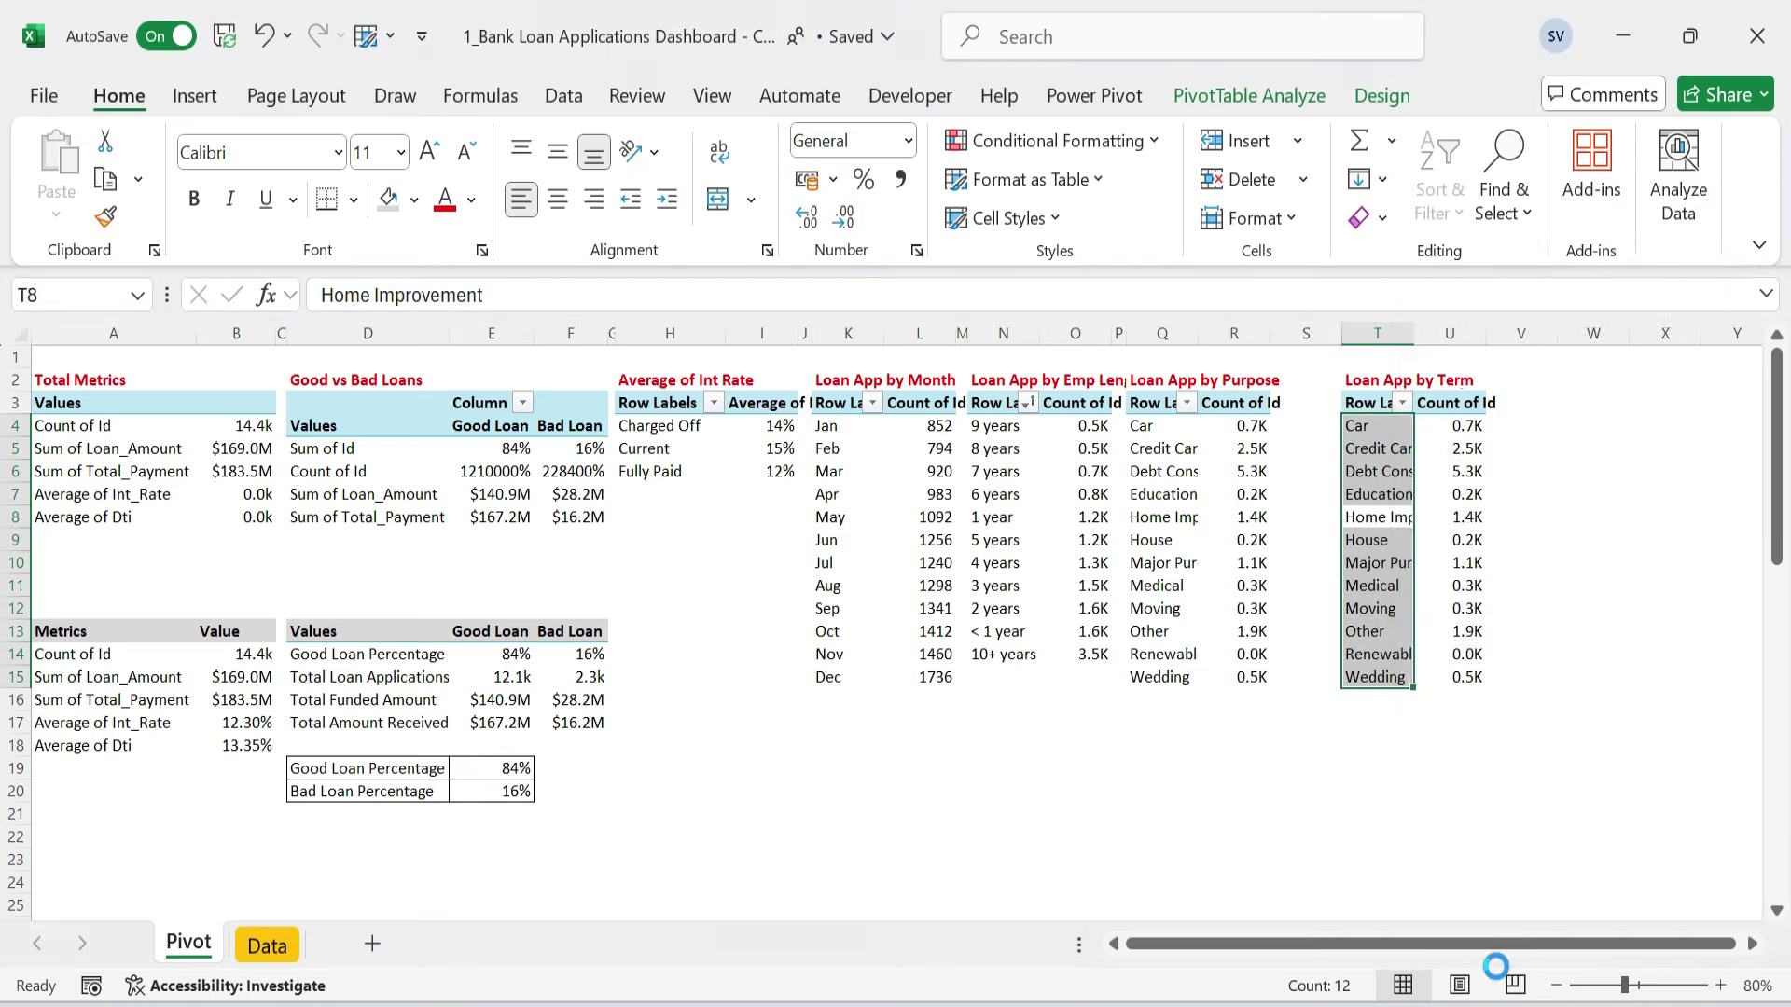
left_click_drag(1464, 952, 1786, 944)
left_click(1753, 944)
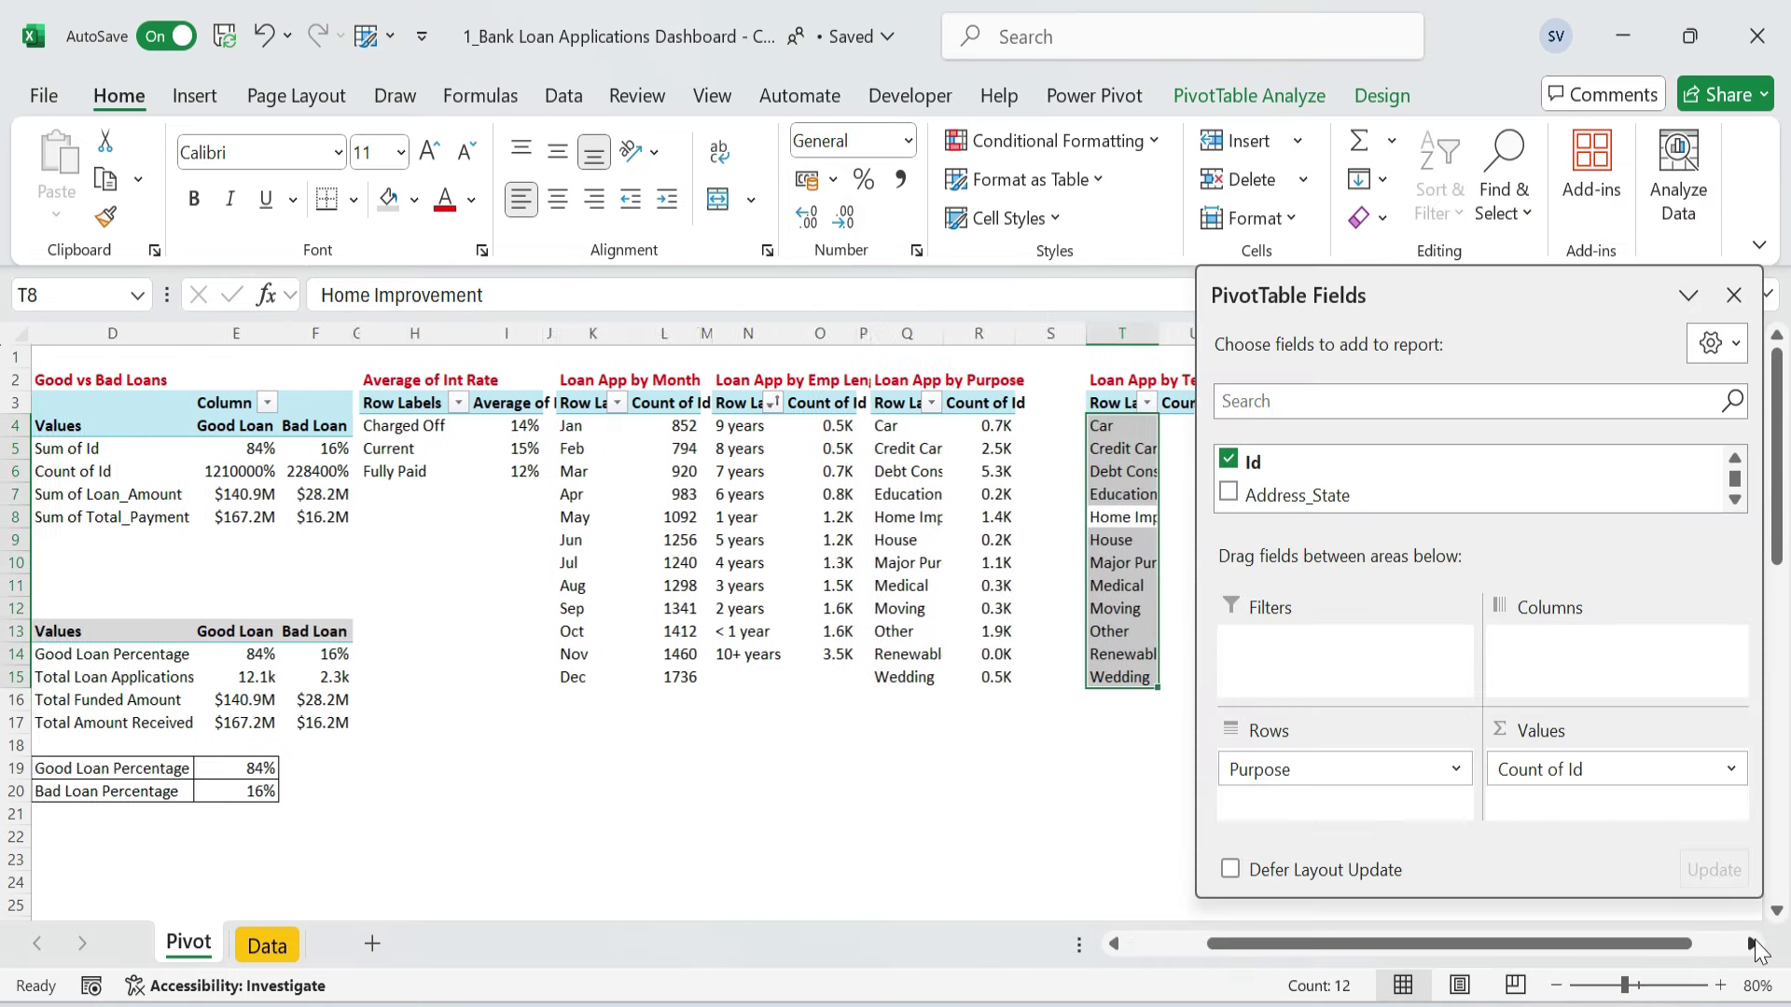
left_click_drag(1344, 770, 1361, 492)
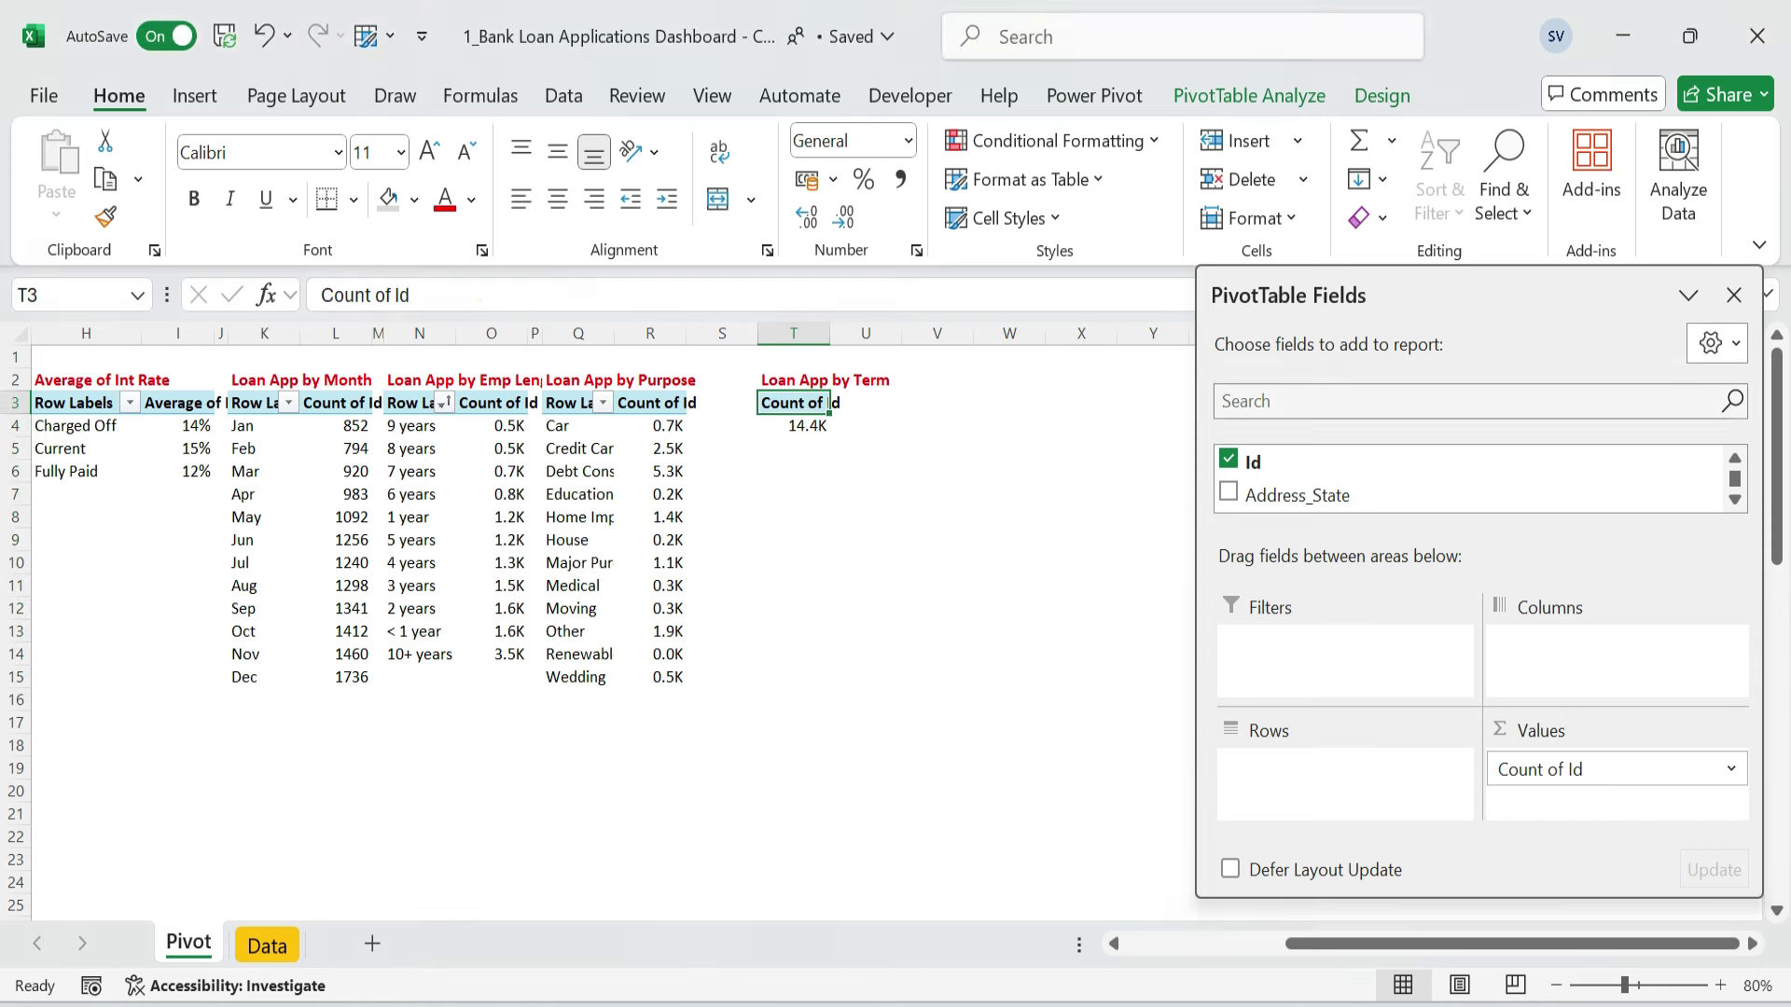
type("term")
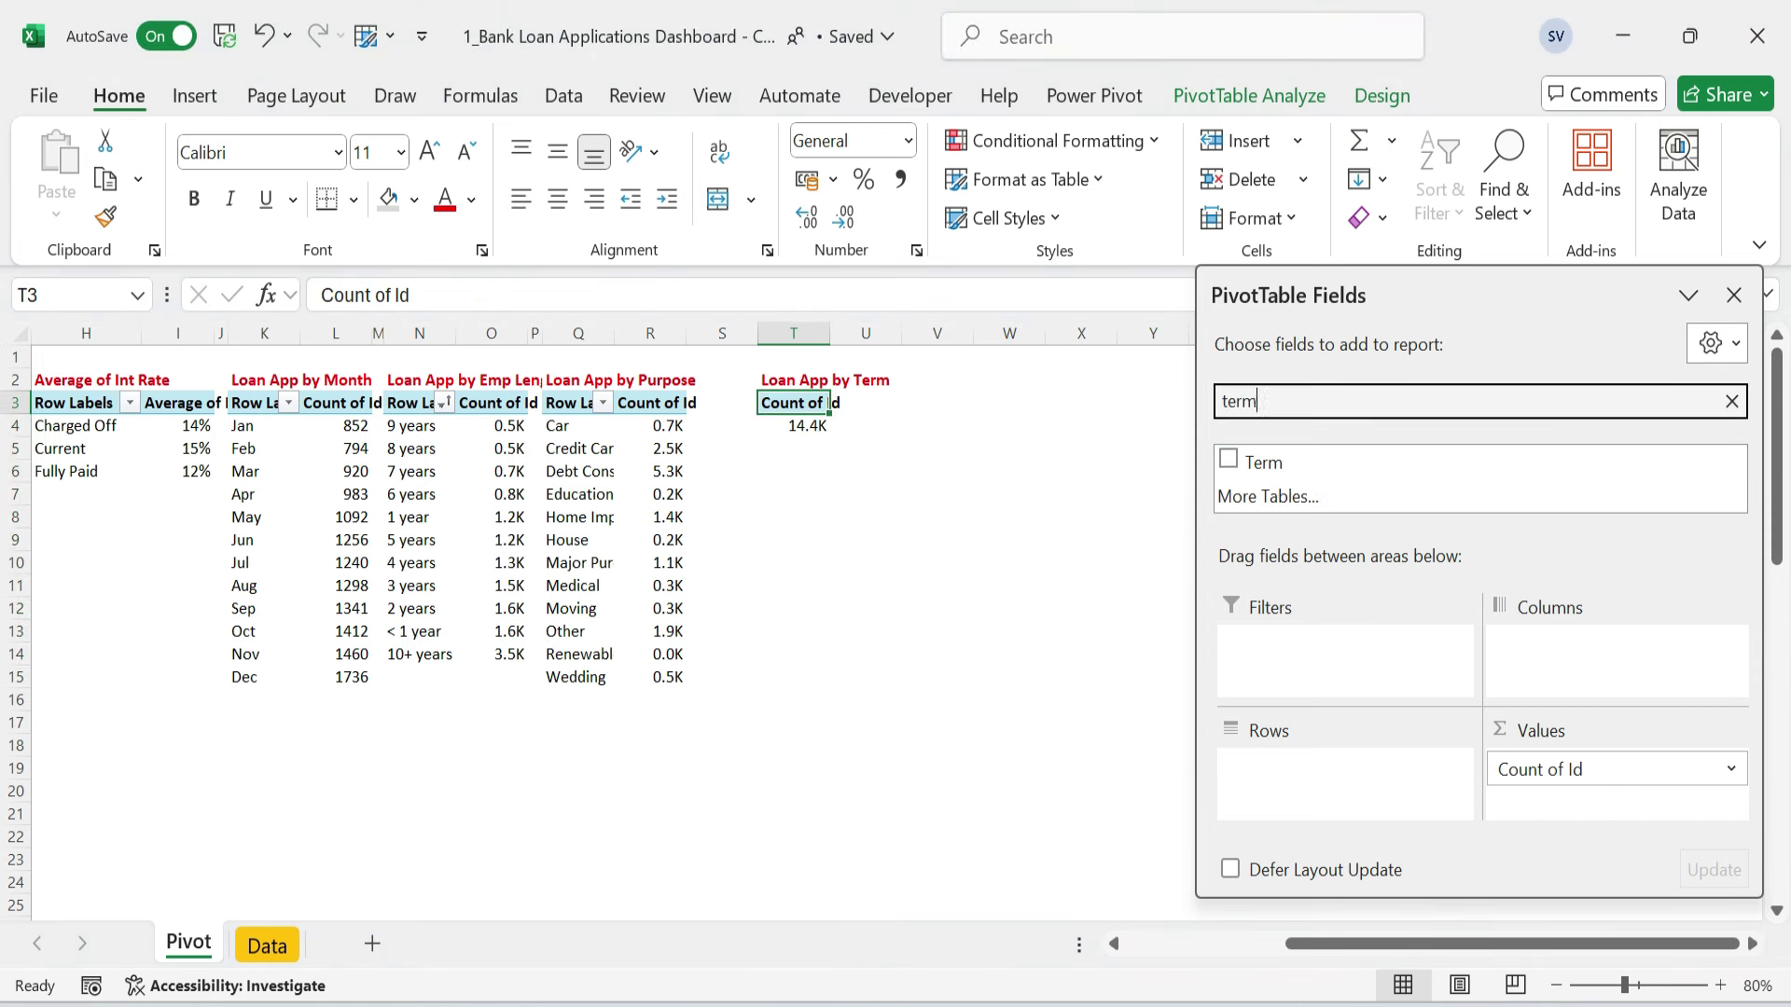
left_click(1228, 459)
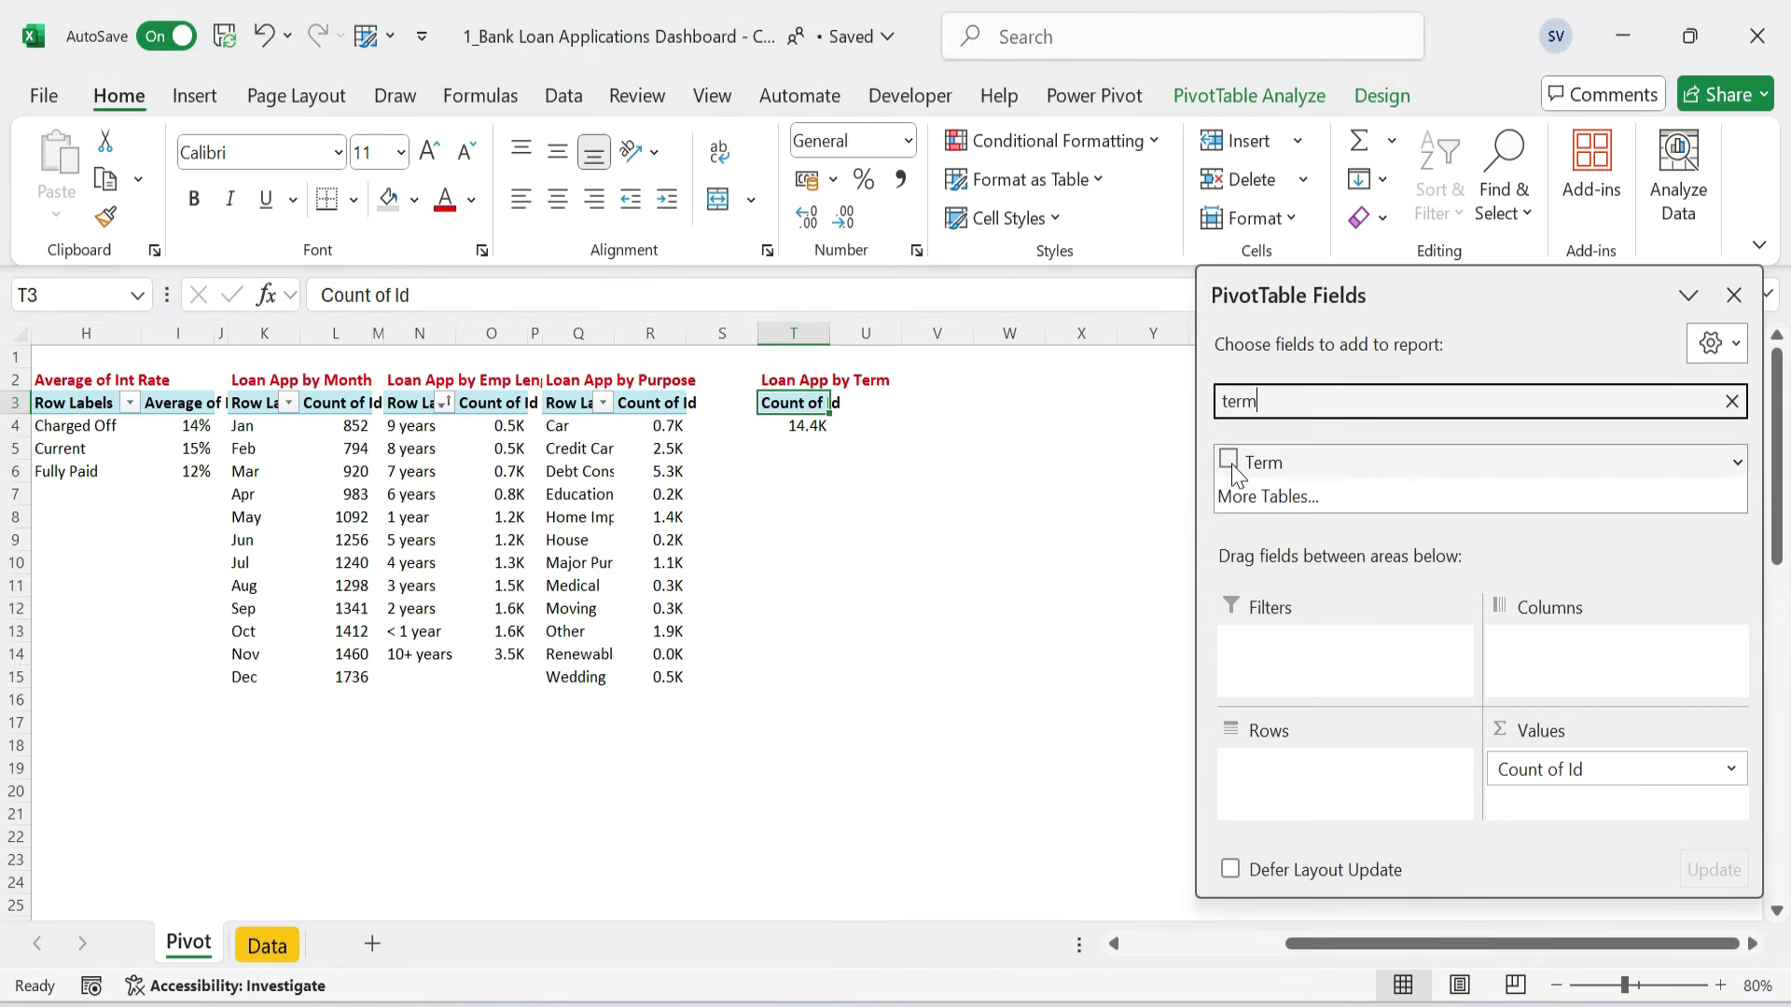
- Show the Count of Id values in the Loan App by Term PivotTable as % of Grand Total
left_click(1731, 770)
left_click(1670, 733)
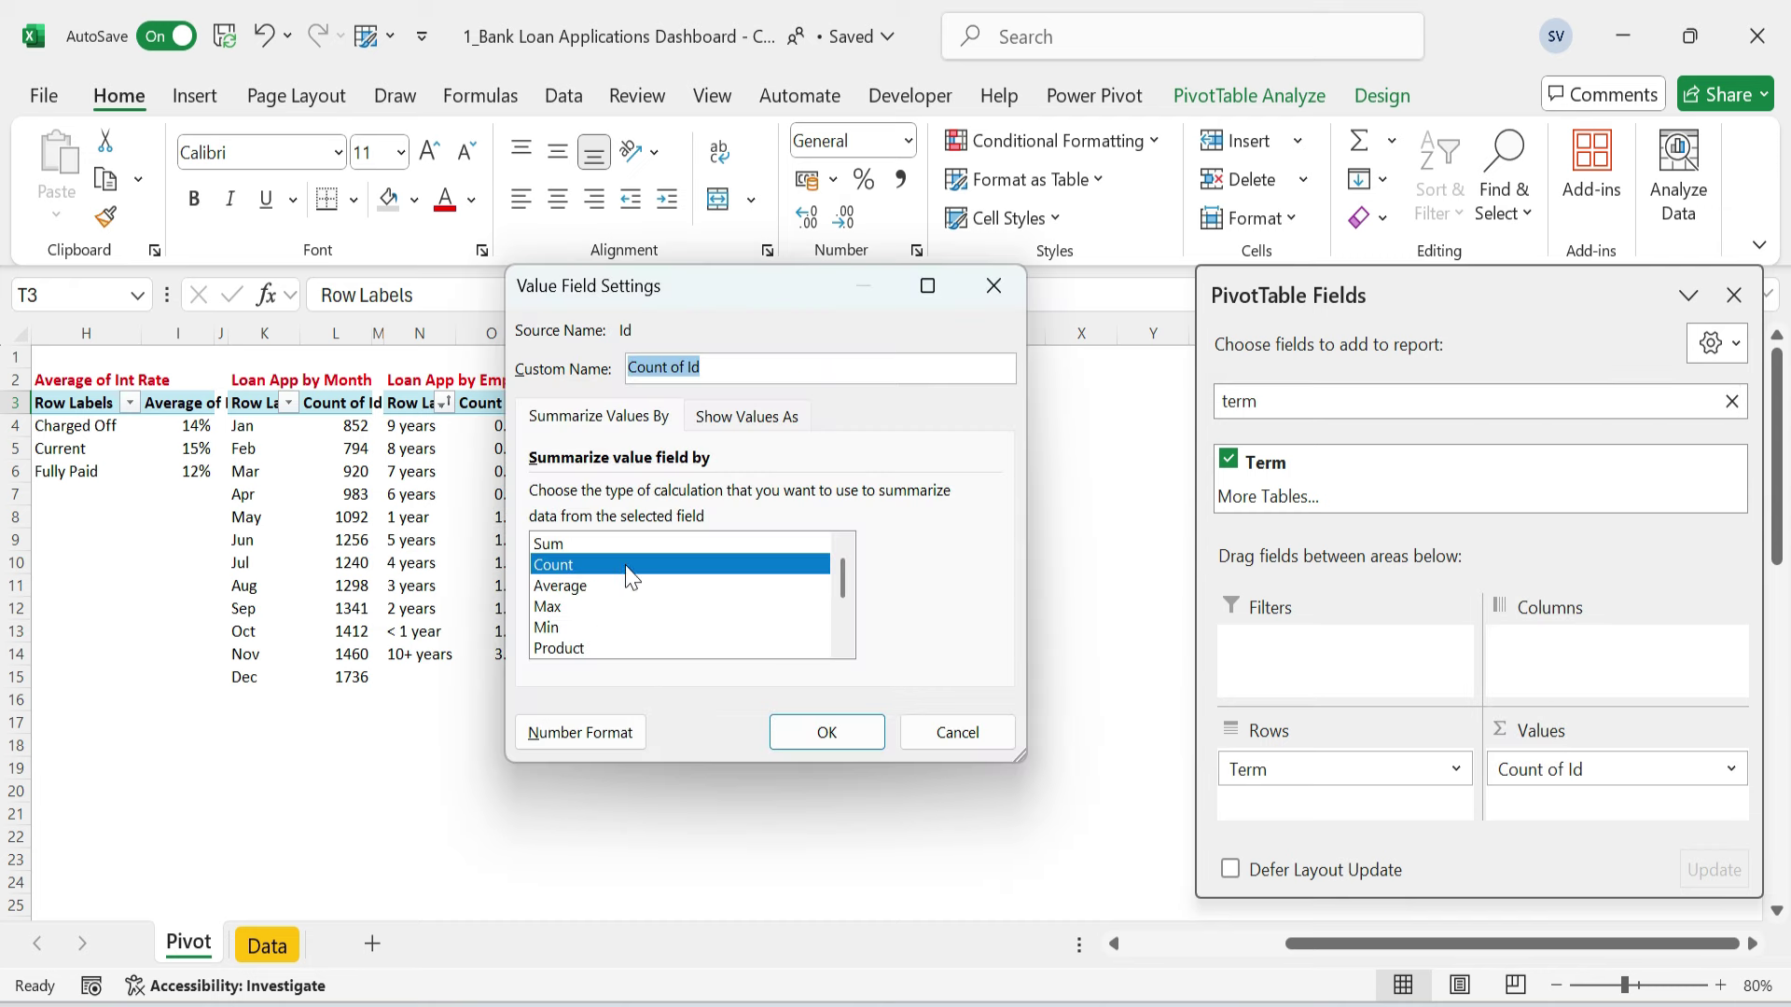
left_click(751, 416)
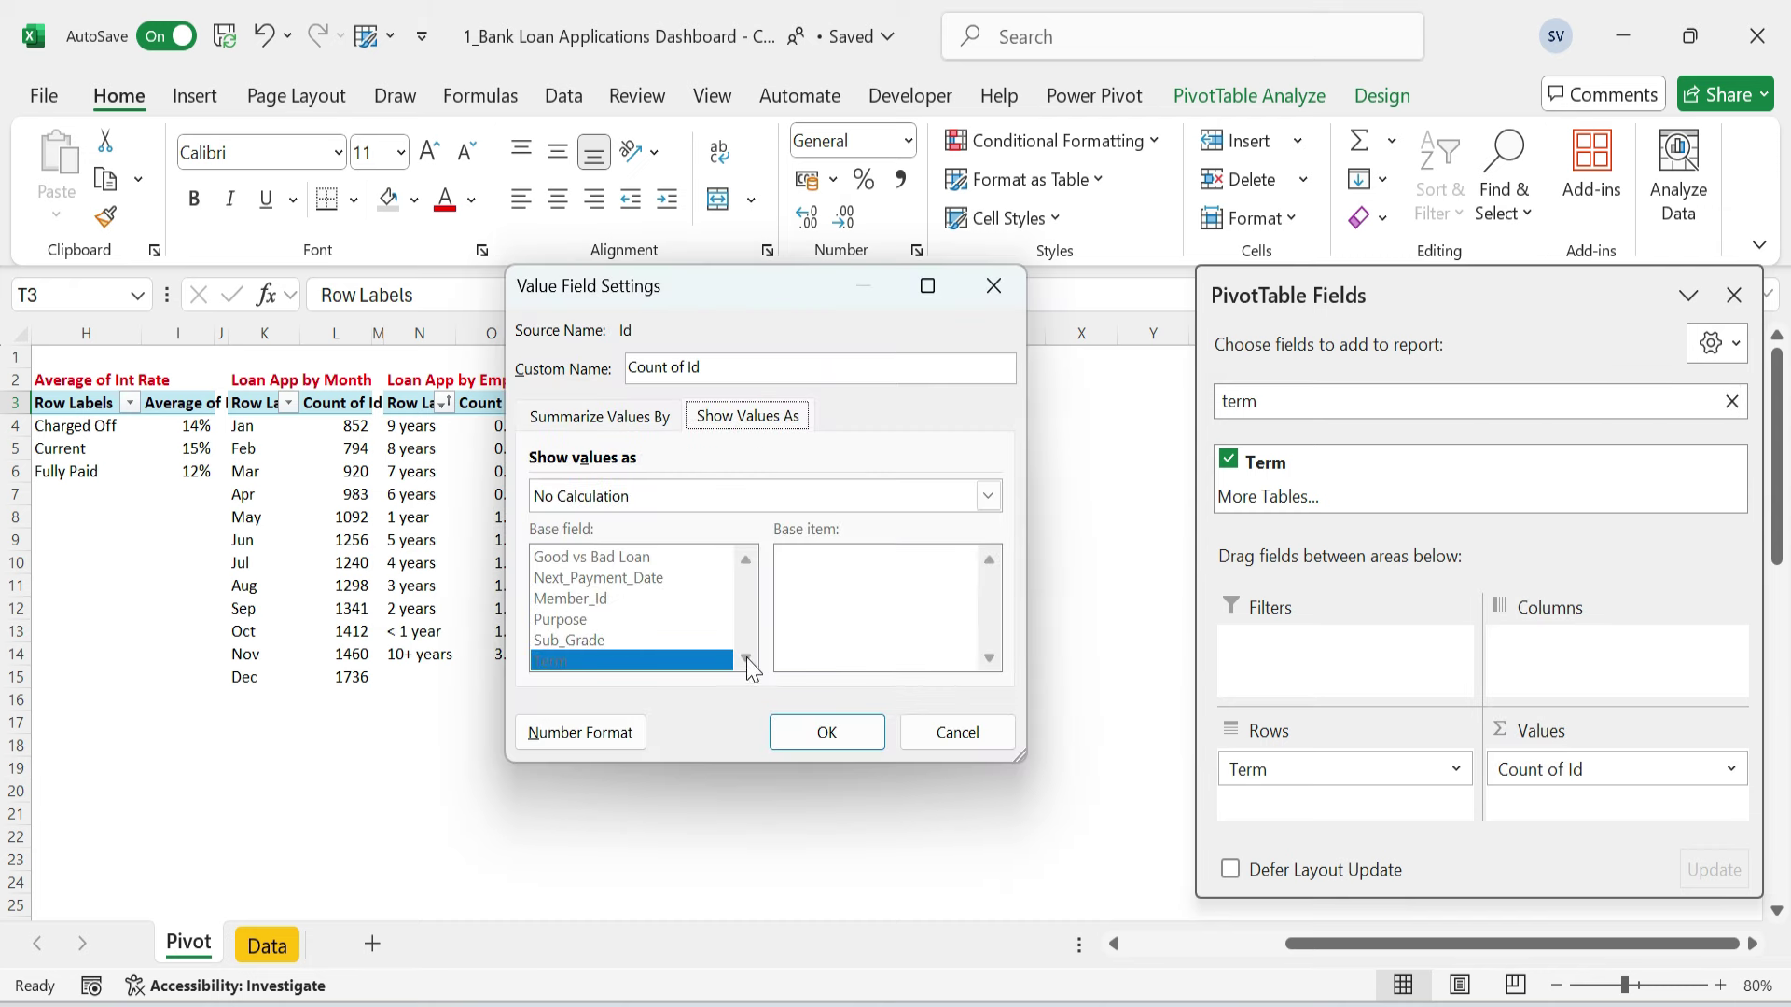
left_click(677, 491)
scroll(666, 640, "down", 1)
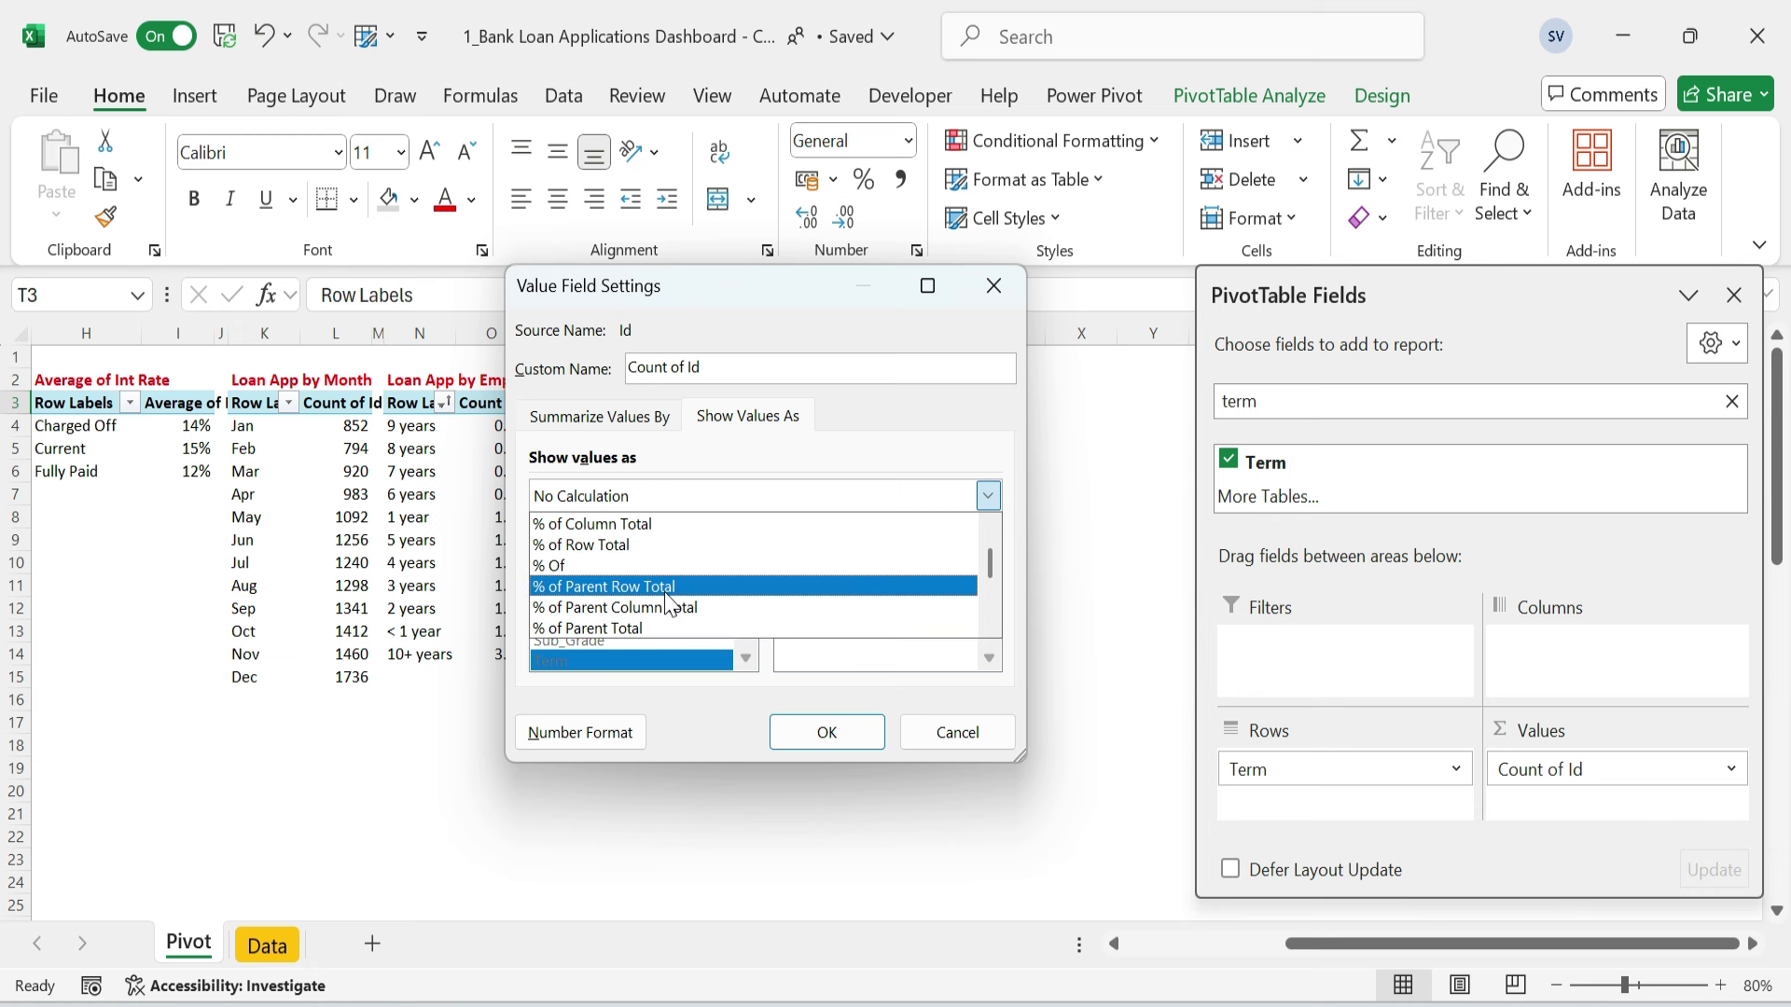
scroll(668, 604, "up", 1)
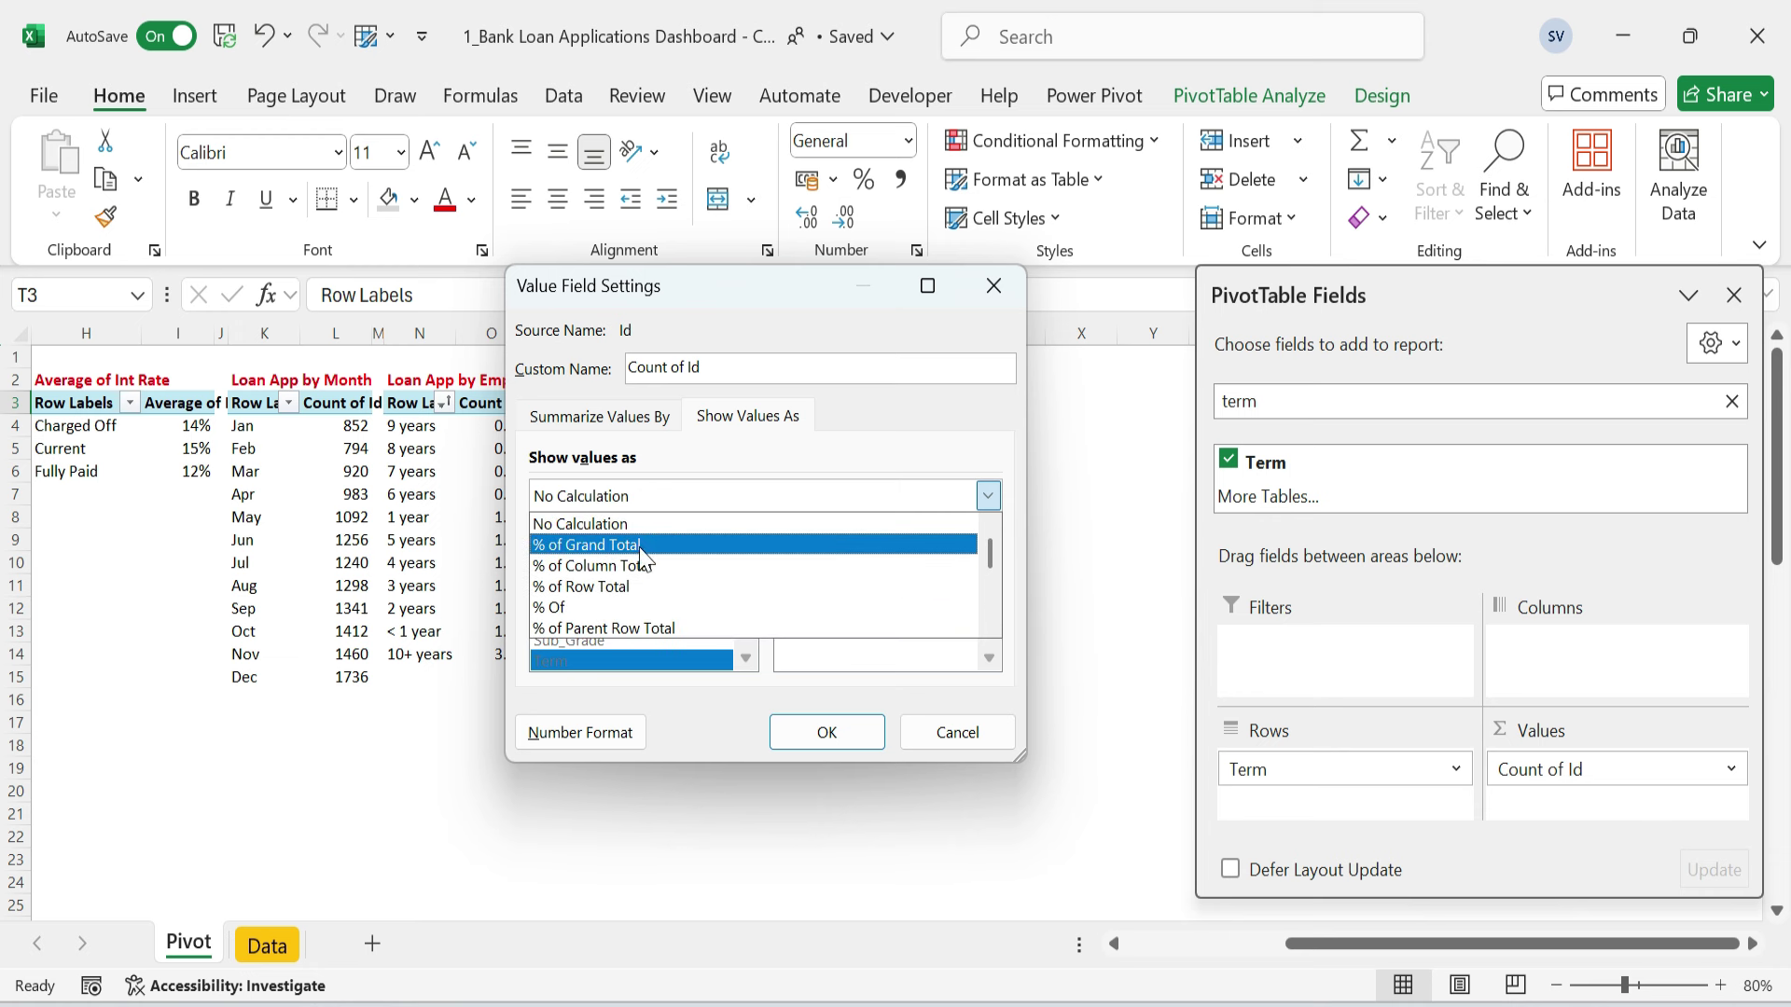
left_click(641, 547)
left_click(827, 733)
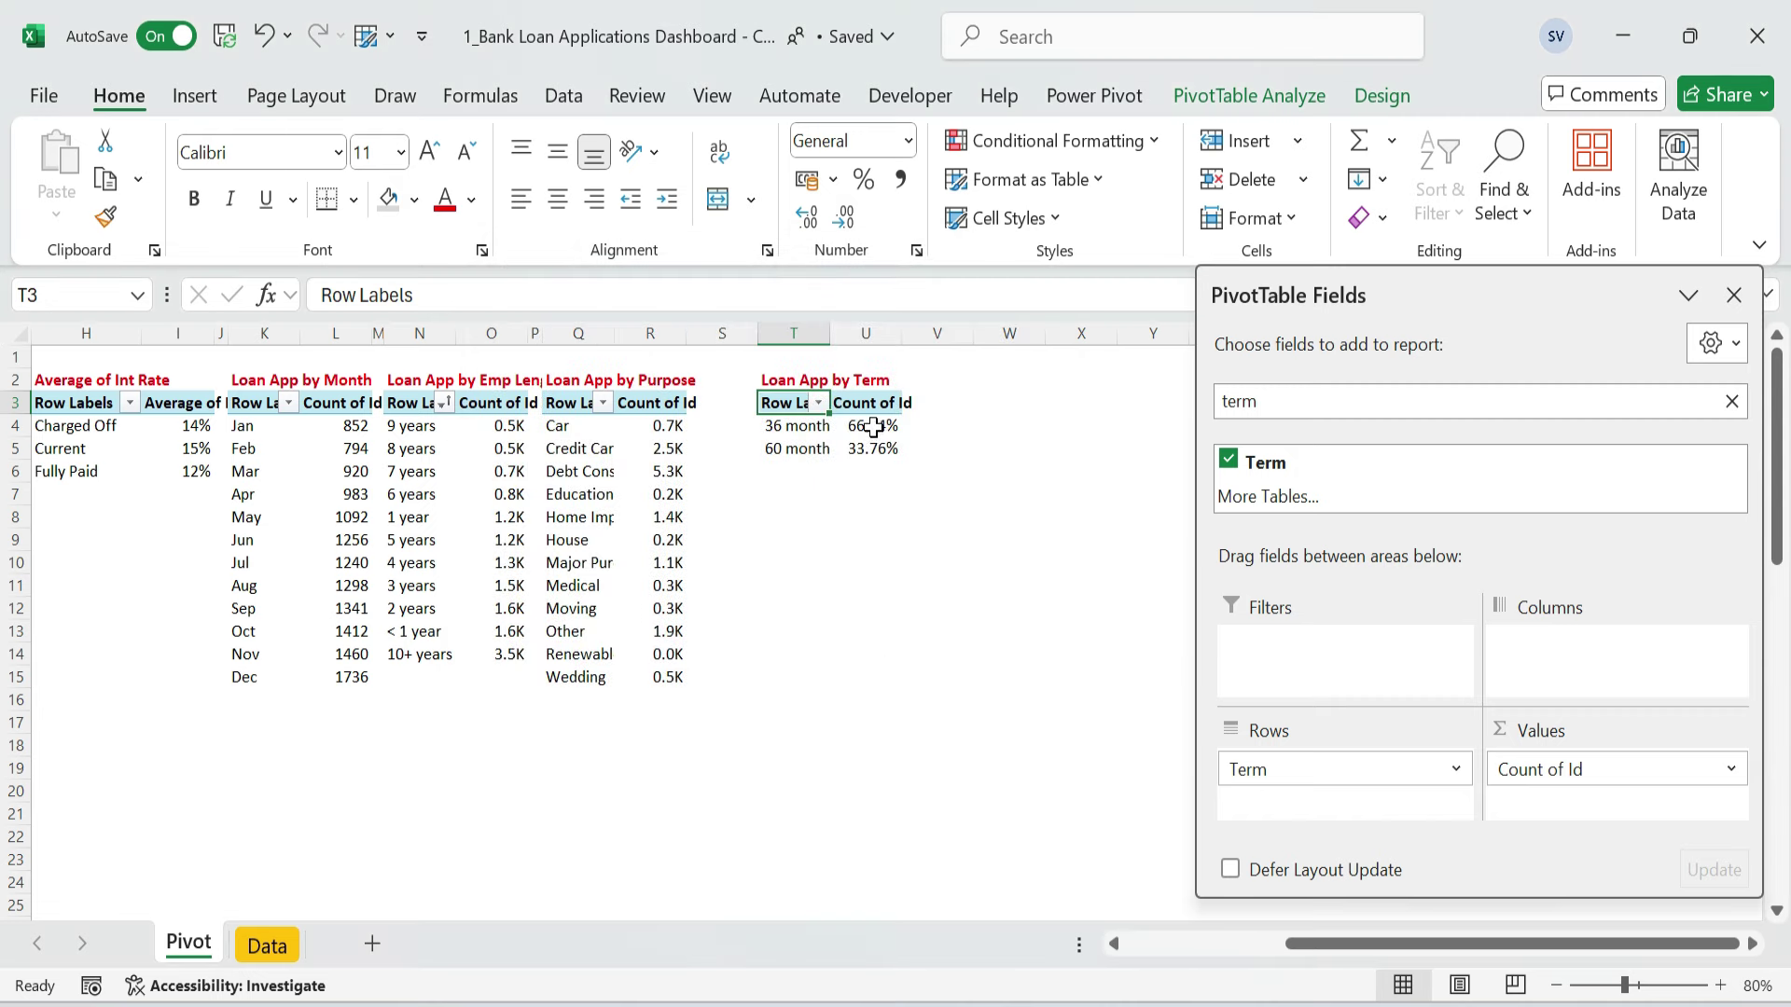
- Format the term percentages in U4:U5 without decimal places and close the PivotTable field list
left_click_drag(873, 427, 873, 452)
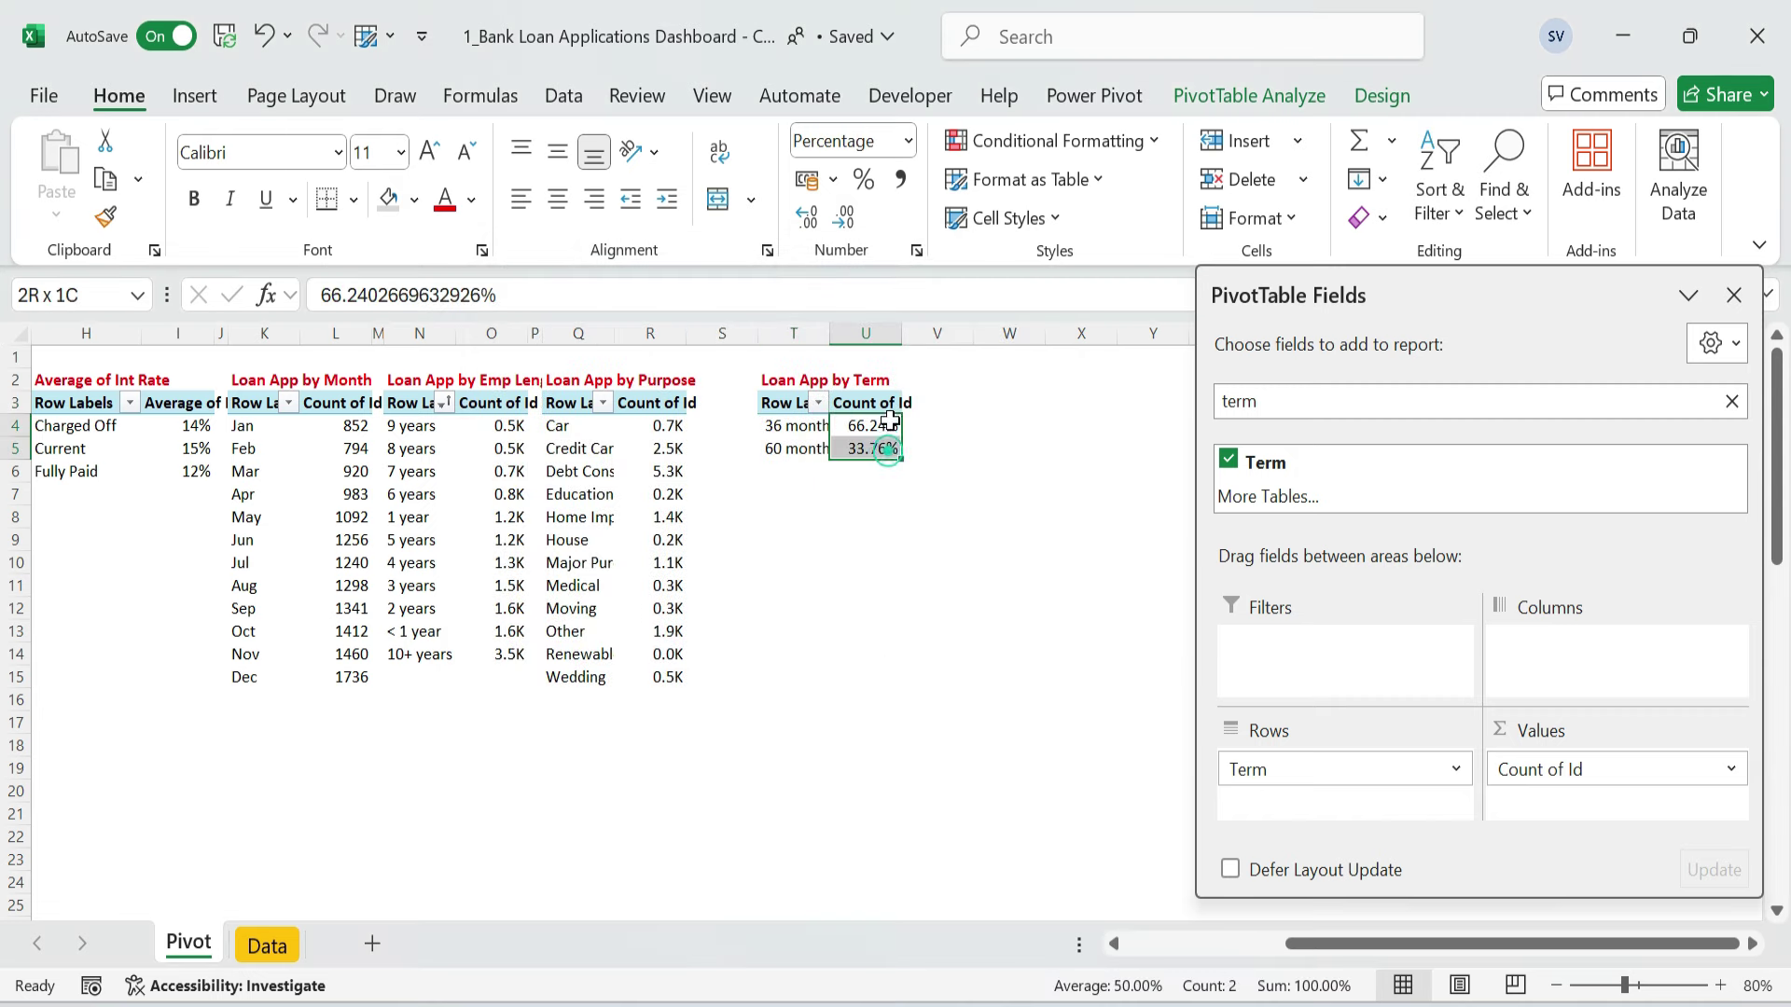
left_click(850, 221)
left_click(849, 221)
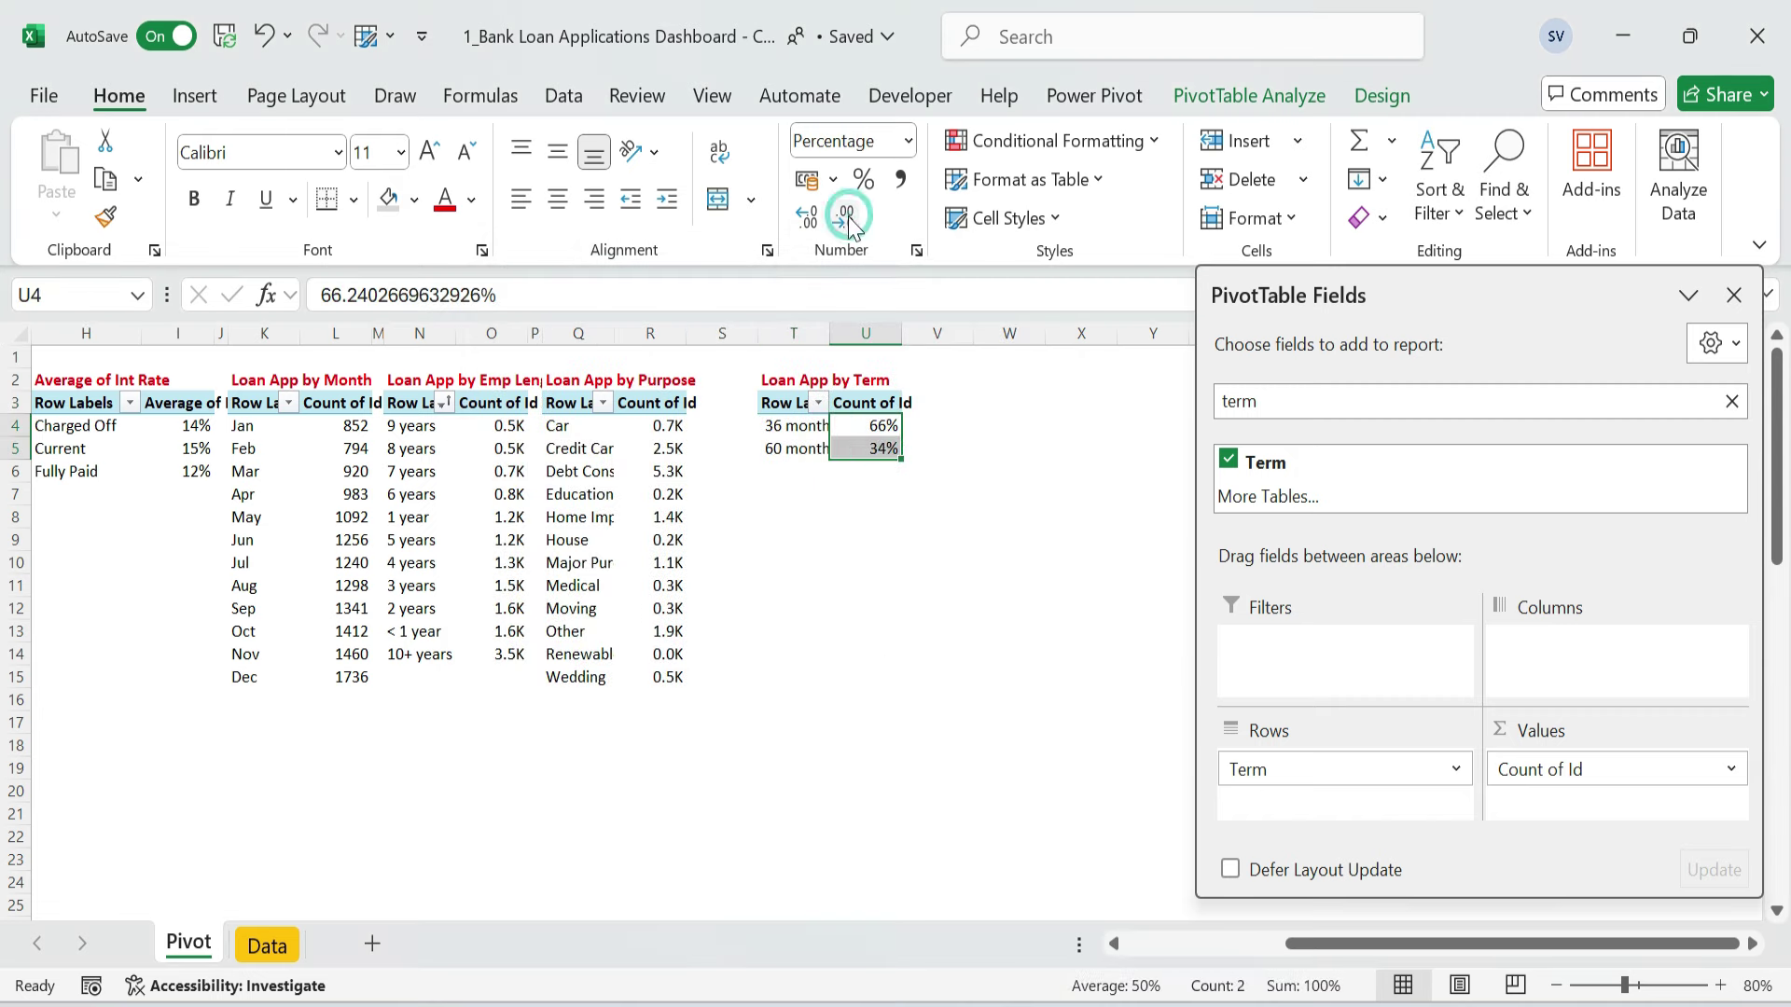
left_click(1733, 295)
- Narrow column S and copy the Loan App by Purpose title and PivotTable to W2
left_click_drag(757, 332, 695, 342)
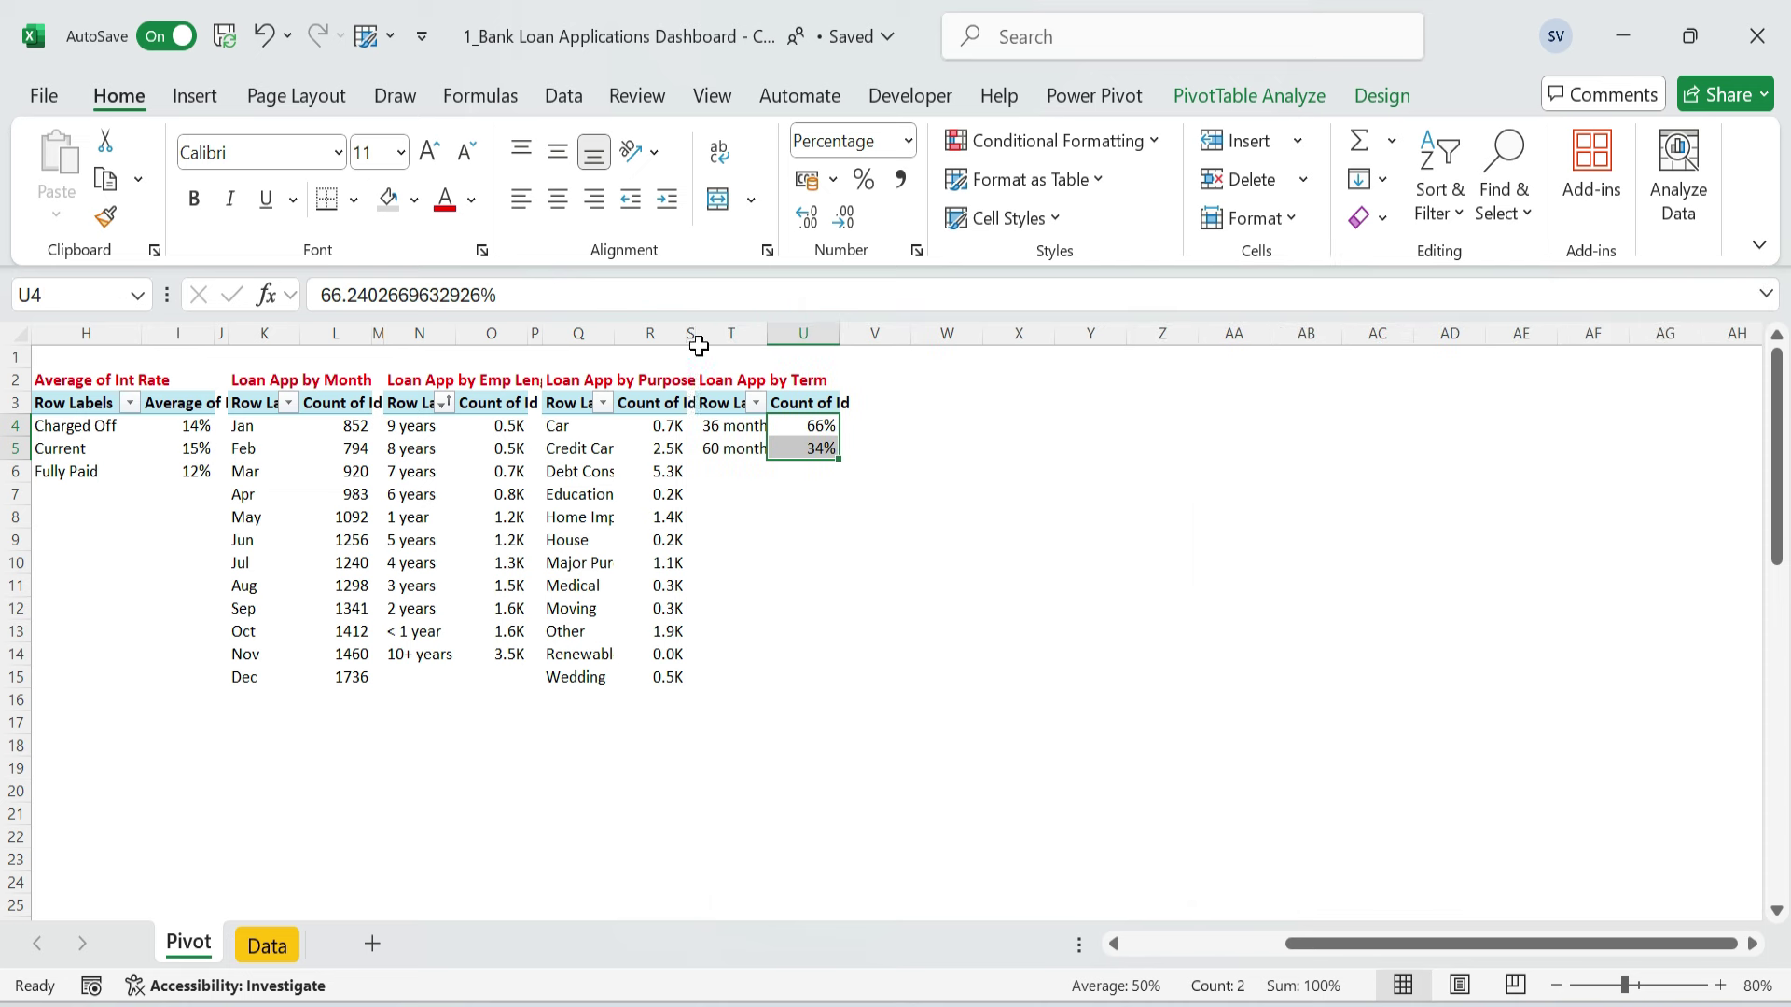
left_click(732, 378)
key("Right")
key("Left")
key("Left")
key("Left")
key("Left")
key("ctrl+shift+Down")
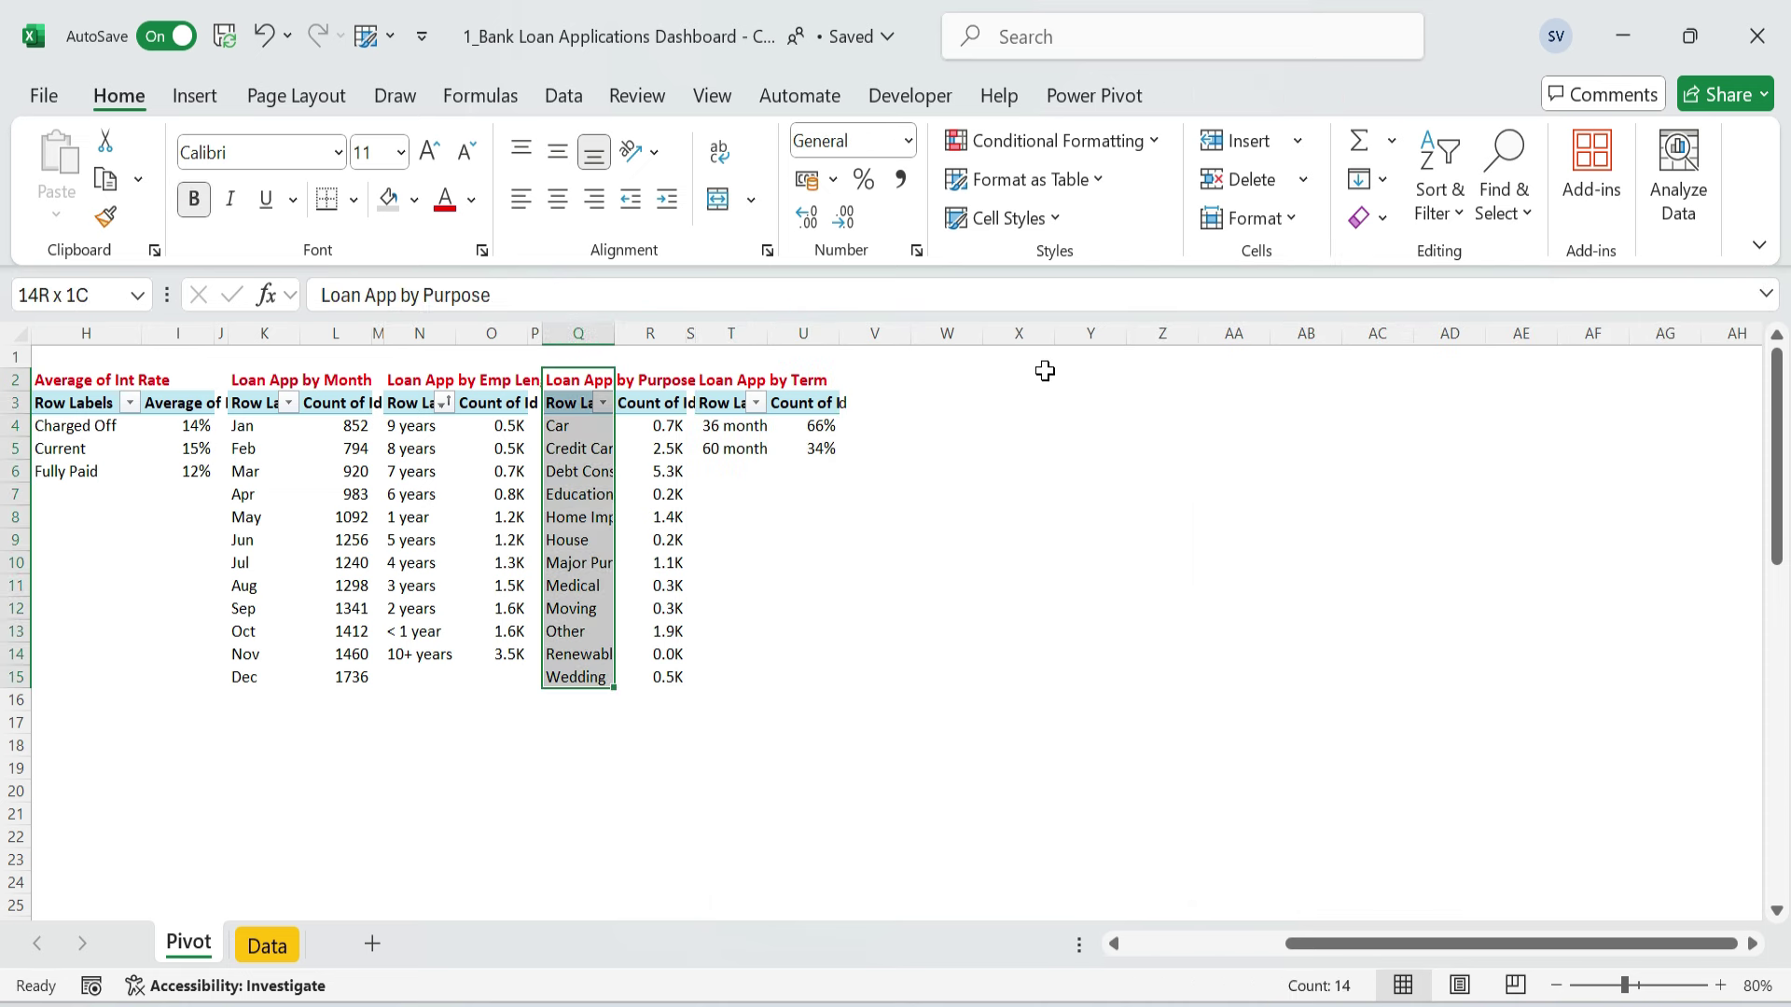
key("shift+Right")
key("ctrl+c")
key("Right")
key("Right")
key("Right")
key("Right")
key("Right")
key("Right")
key("ctrl+v")
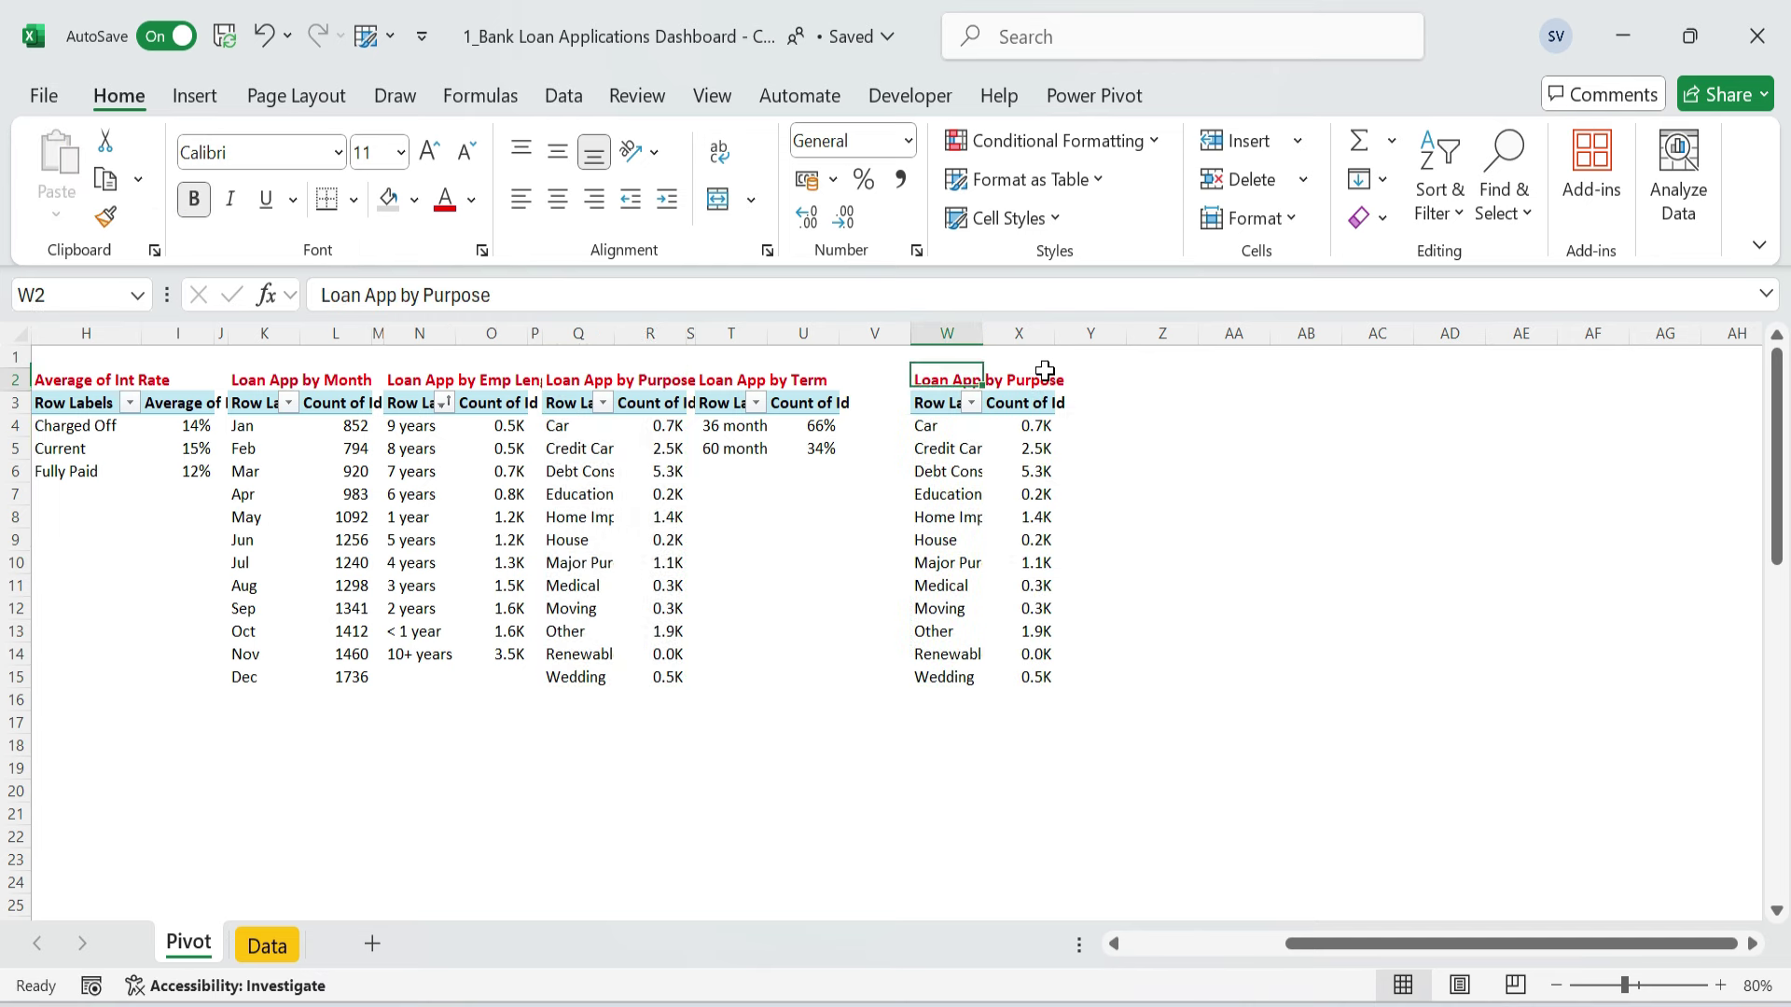
- Change the title of the copied PivotTable in W2 to Loan App by State
key("F2")
left_click(1044, 365)
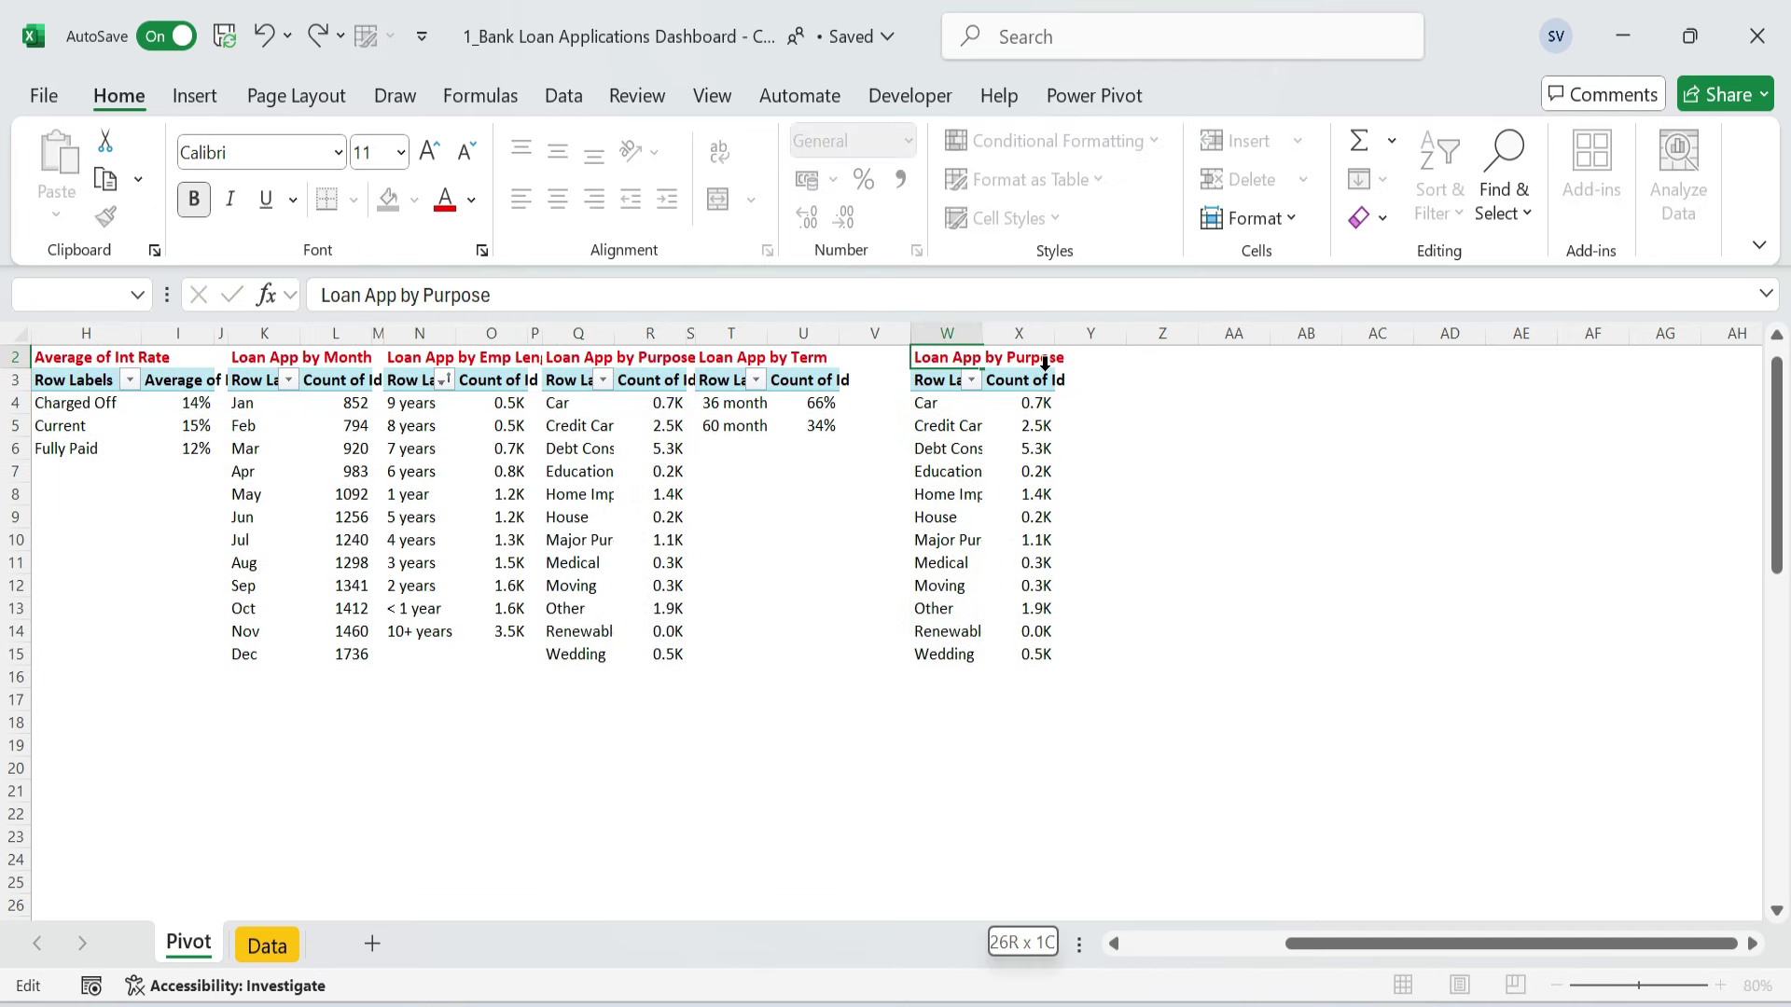
key("BackSpace")
key("BackSpace")
key("BackSpace")
key("BackSpace")
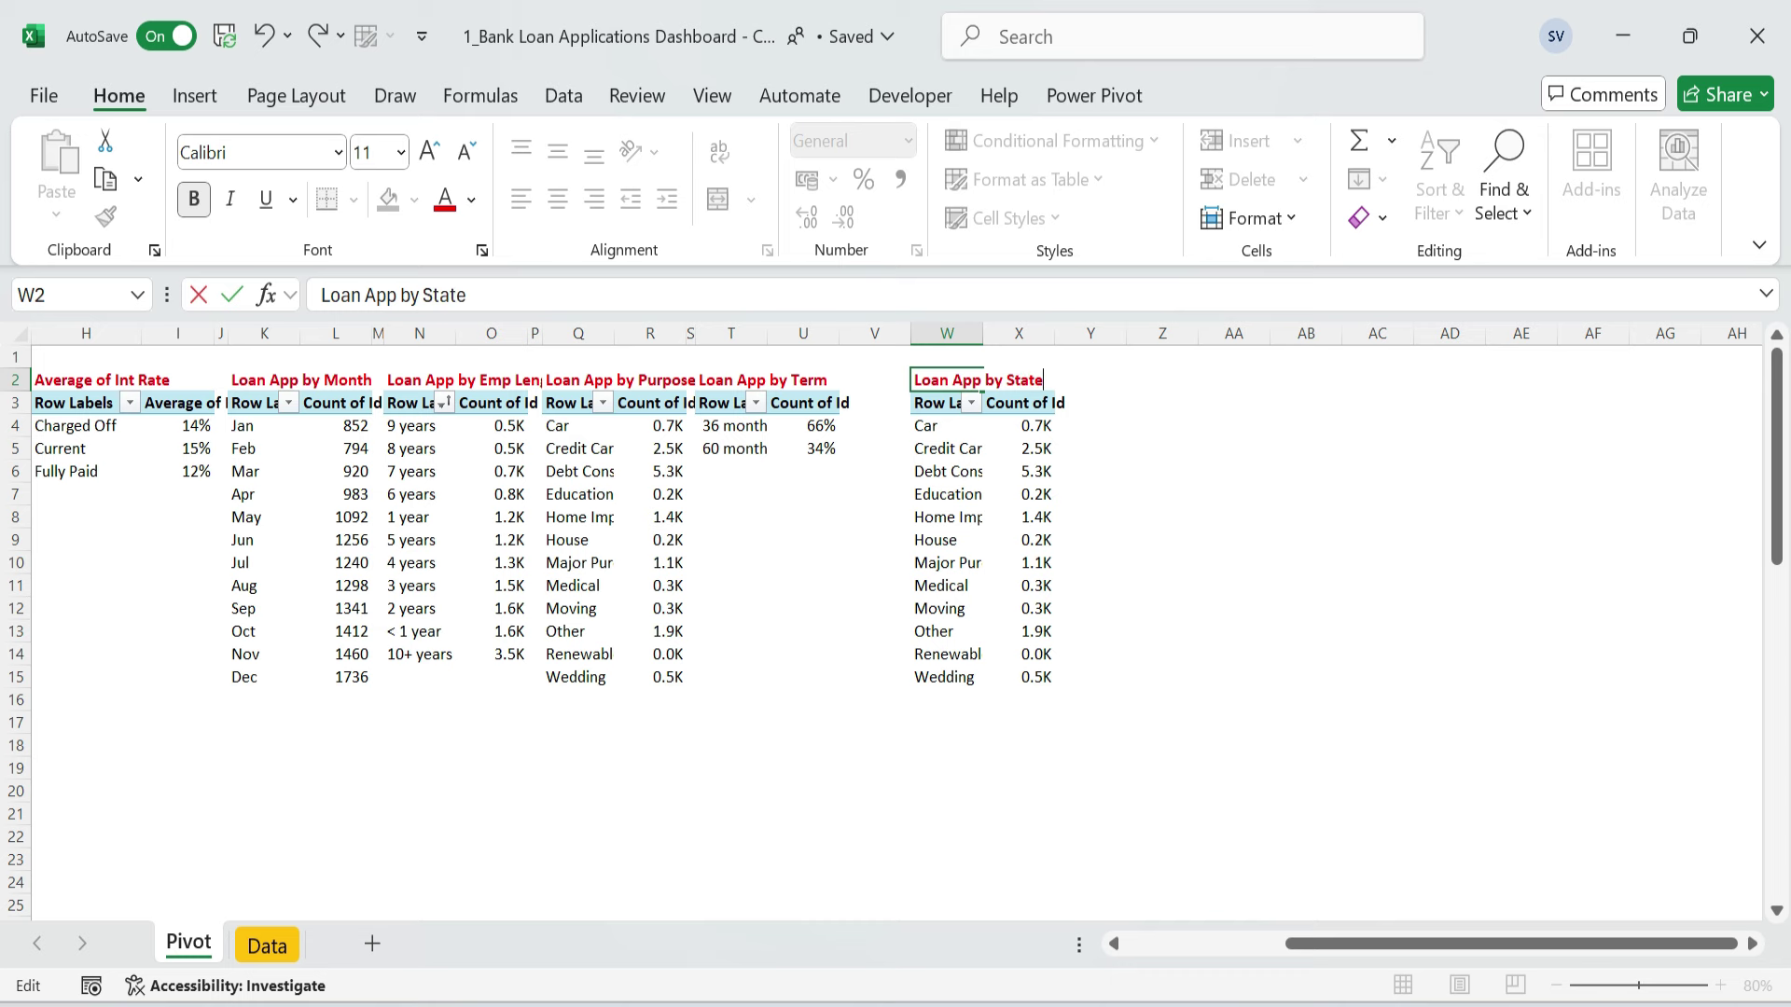
- Replace Purpose with Address_State in the rows of the Loan App by State PivotTable and close its field list
right_click(970, 495)
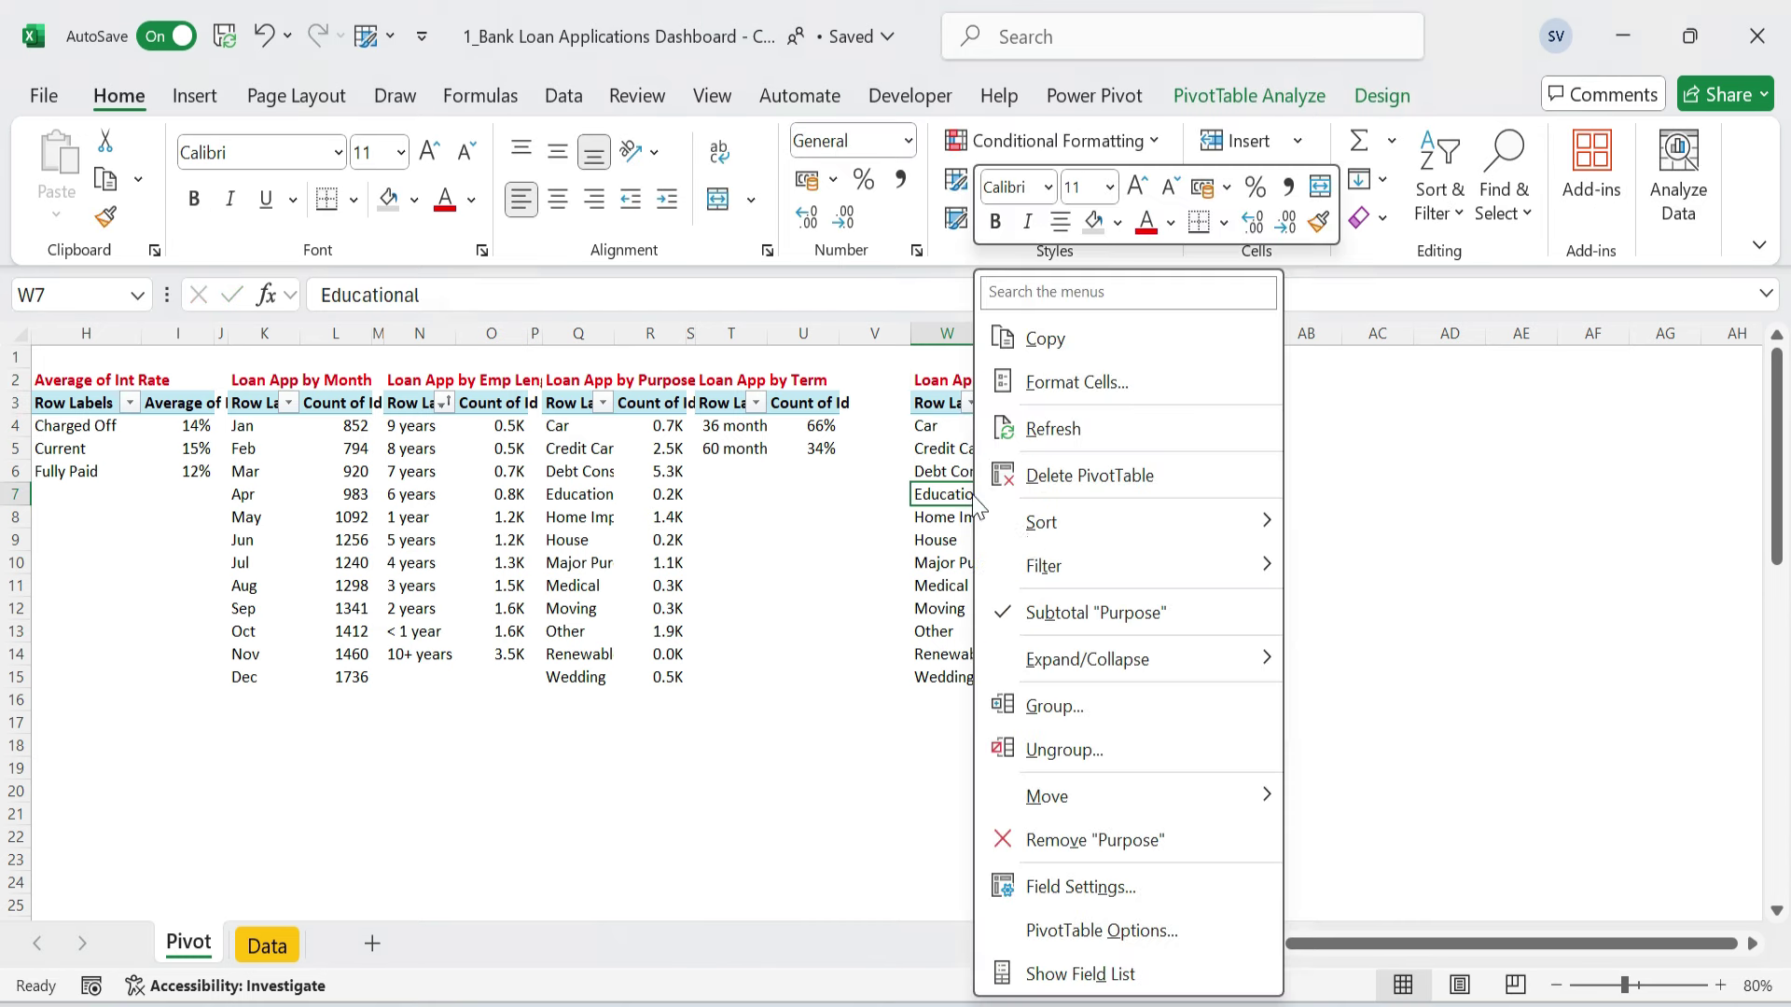
left_click(1036, 972)
mouse_move(1343, 770)
left_mouse_down()
mouse_move(1368, 496)
mouse_move(1355, 783)
left_mouse_up()
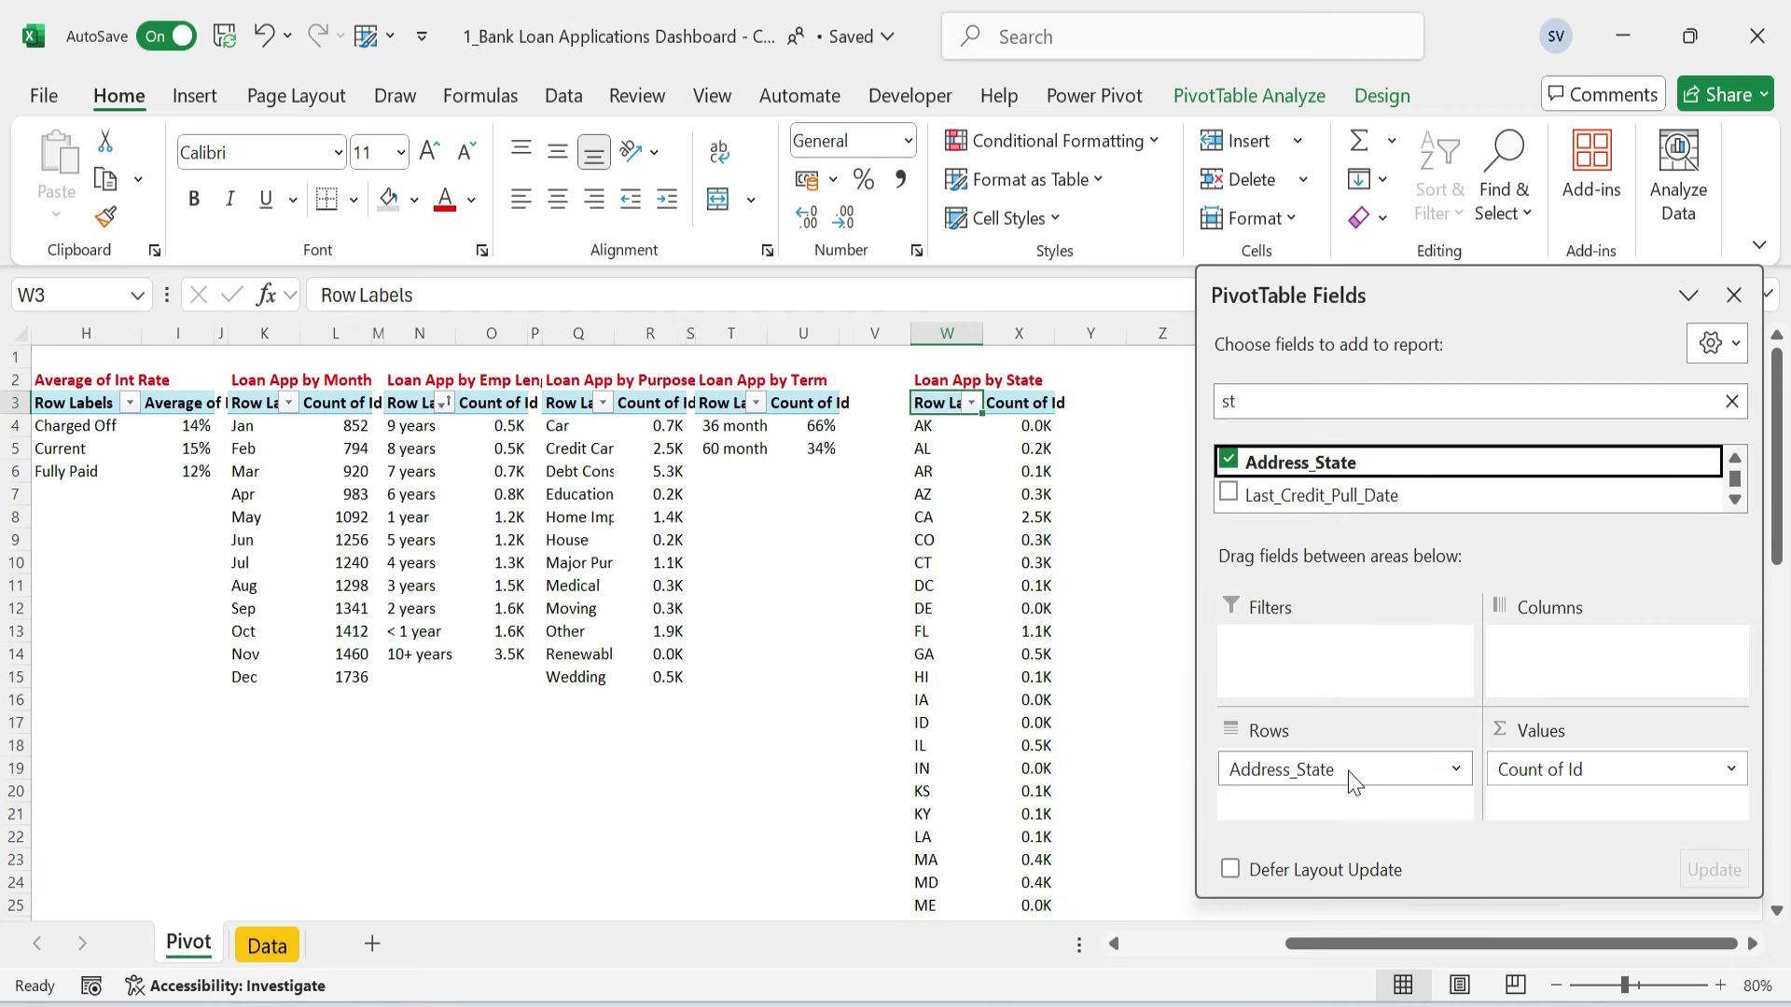
left_click(1734, 295)
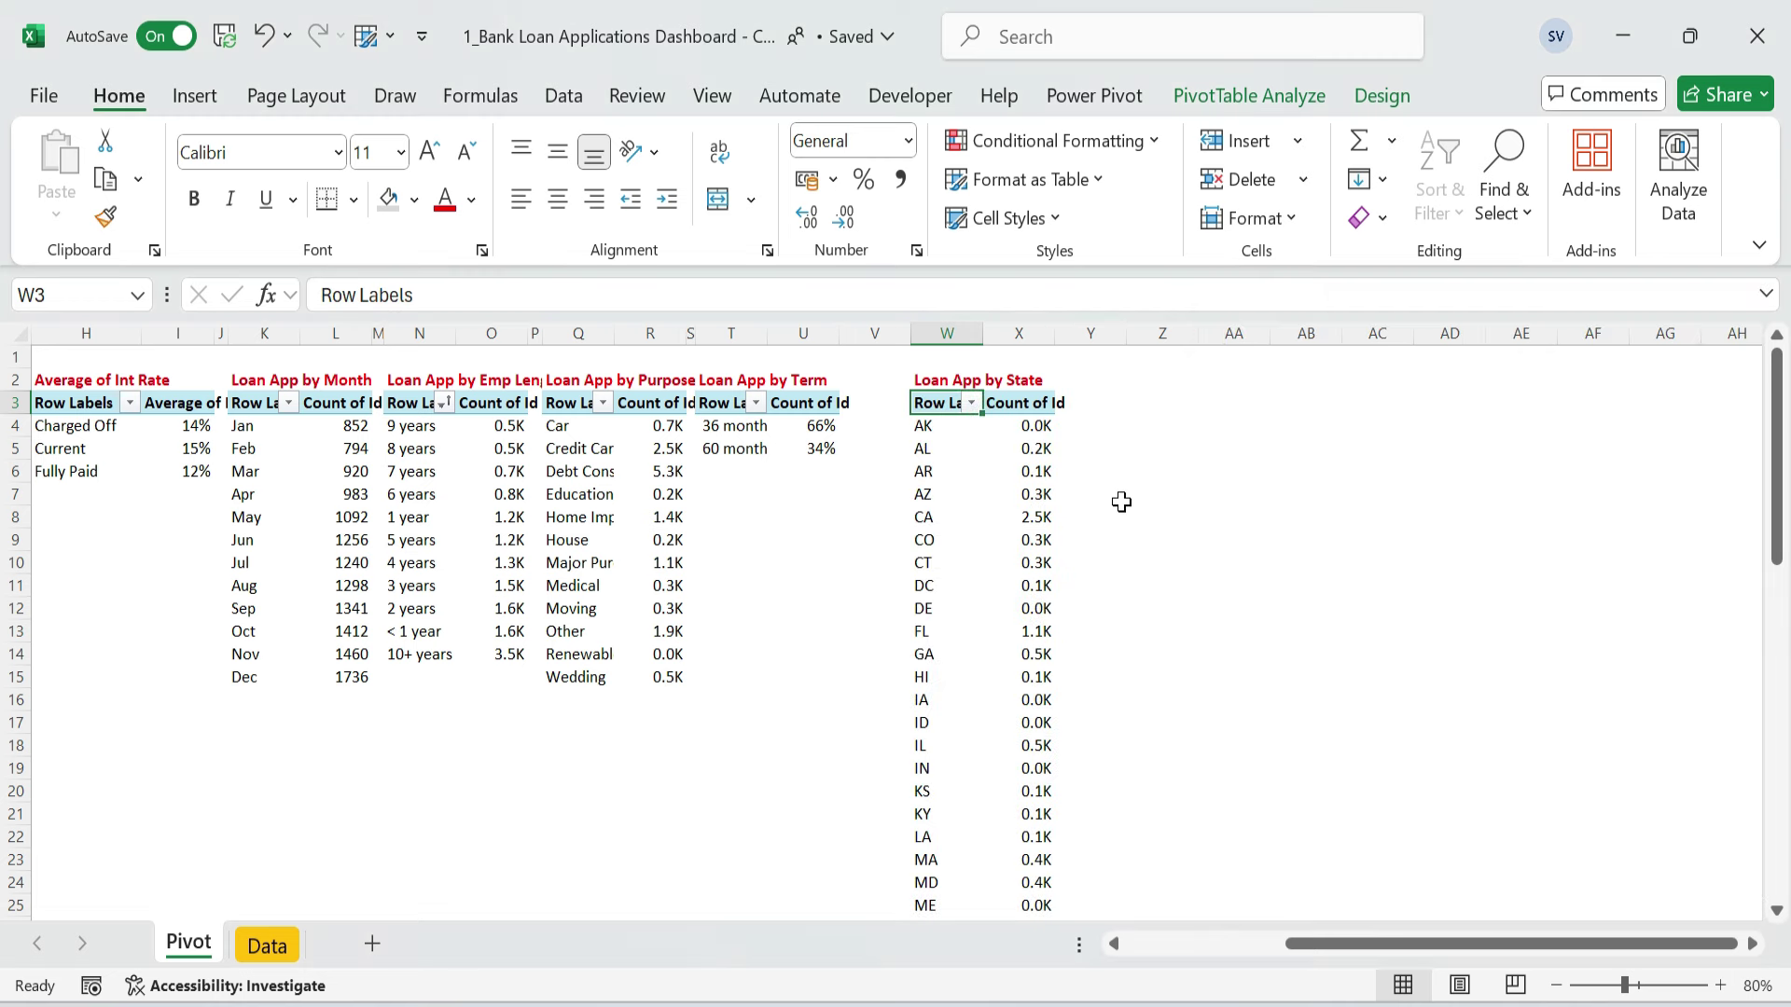
- Copy the whole Loan App by State PivotTable, from the header row in W3 down through the last state
left_click(1023, 402)
key("ctrl+Down")
key("Down")
key("ctrl+Up")
key("ctrl+Up")
key("ctrl+Up")
key("Down")
key("Down")
key("Down")
key("Left")
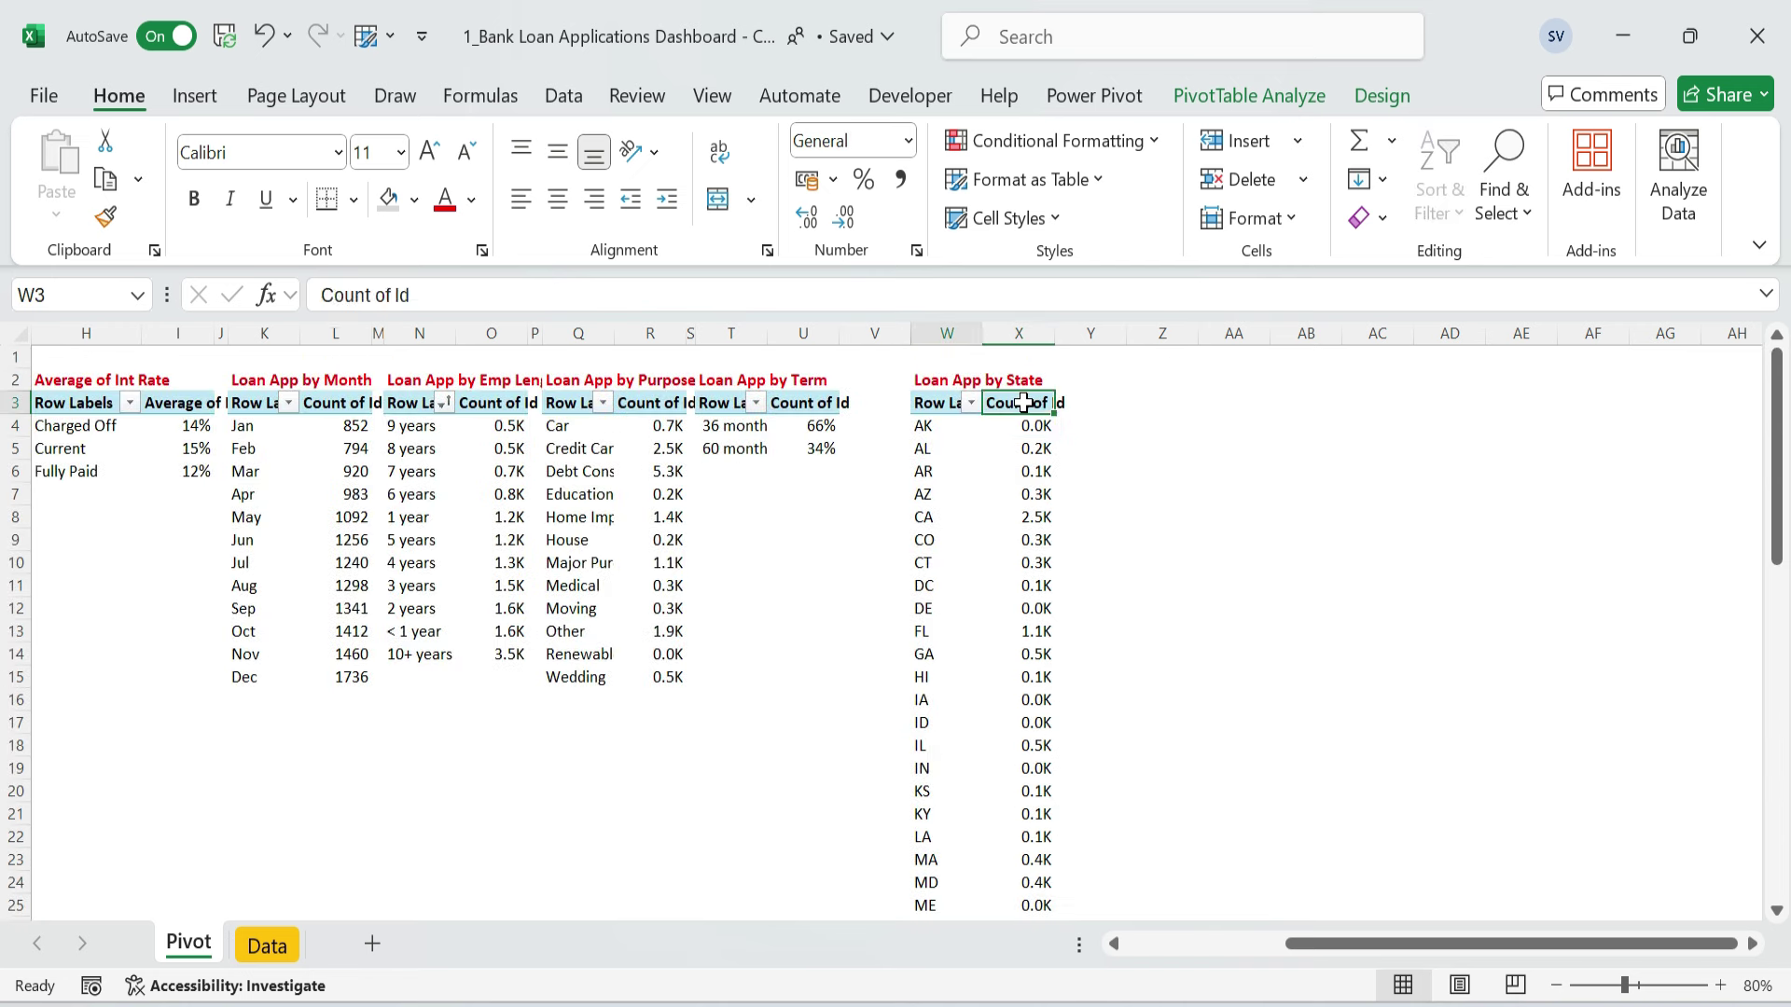
key("ctrl+shift+Right")
key("ctrl+shift+Down")
key("ctrl+c")
- Paste the copied state PivotTable as values only, starting at Z3
key("Up")
key("Down")
key("Right")
key("Up")
key("Up")
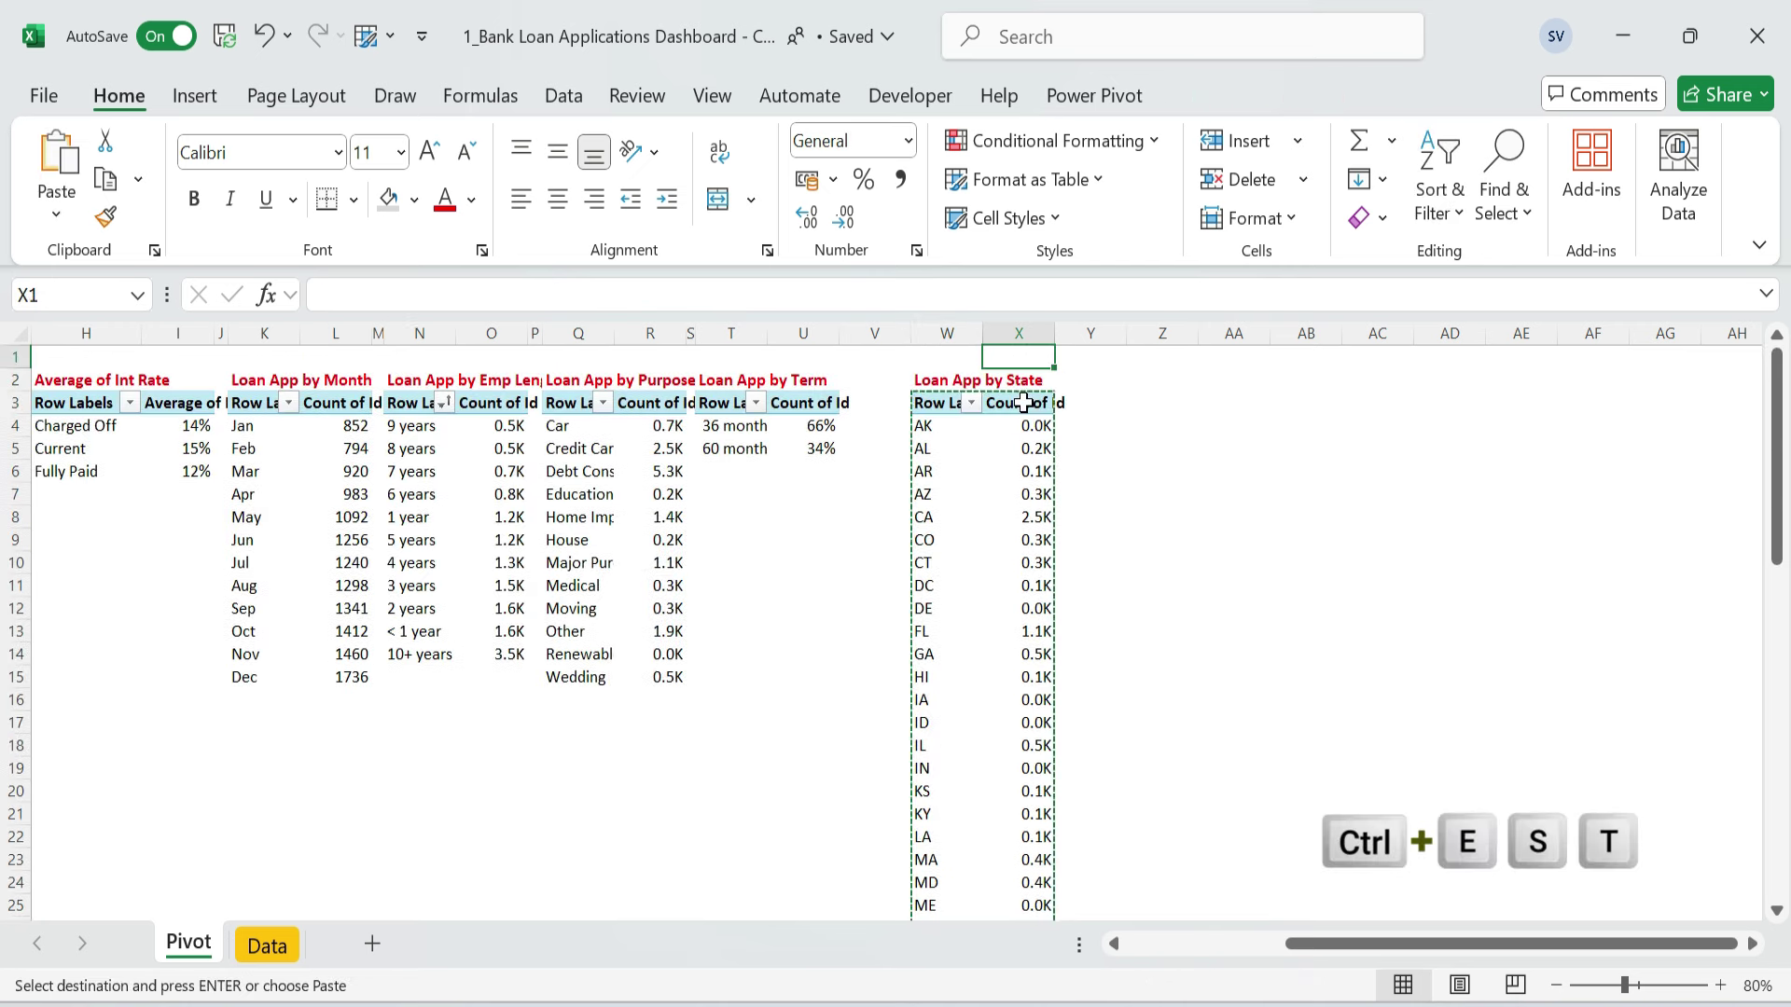
key("Down")
key("Down")
key("Right")
key("Right")
key("ctrl+alt+v")
key("v")
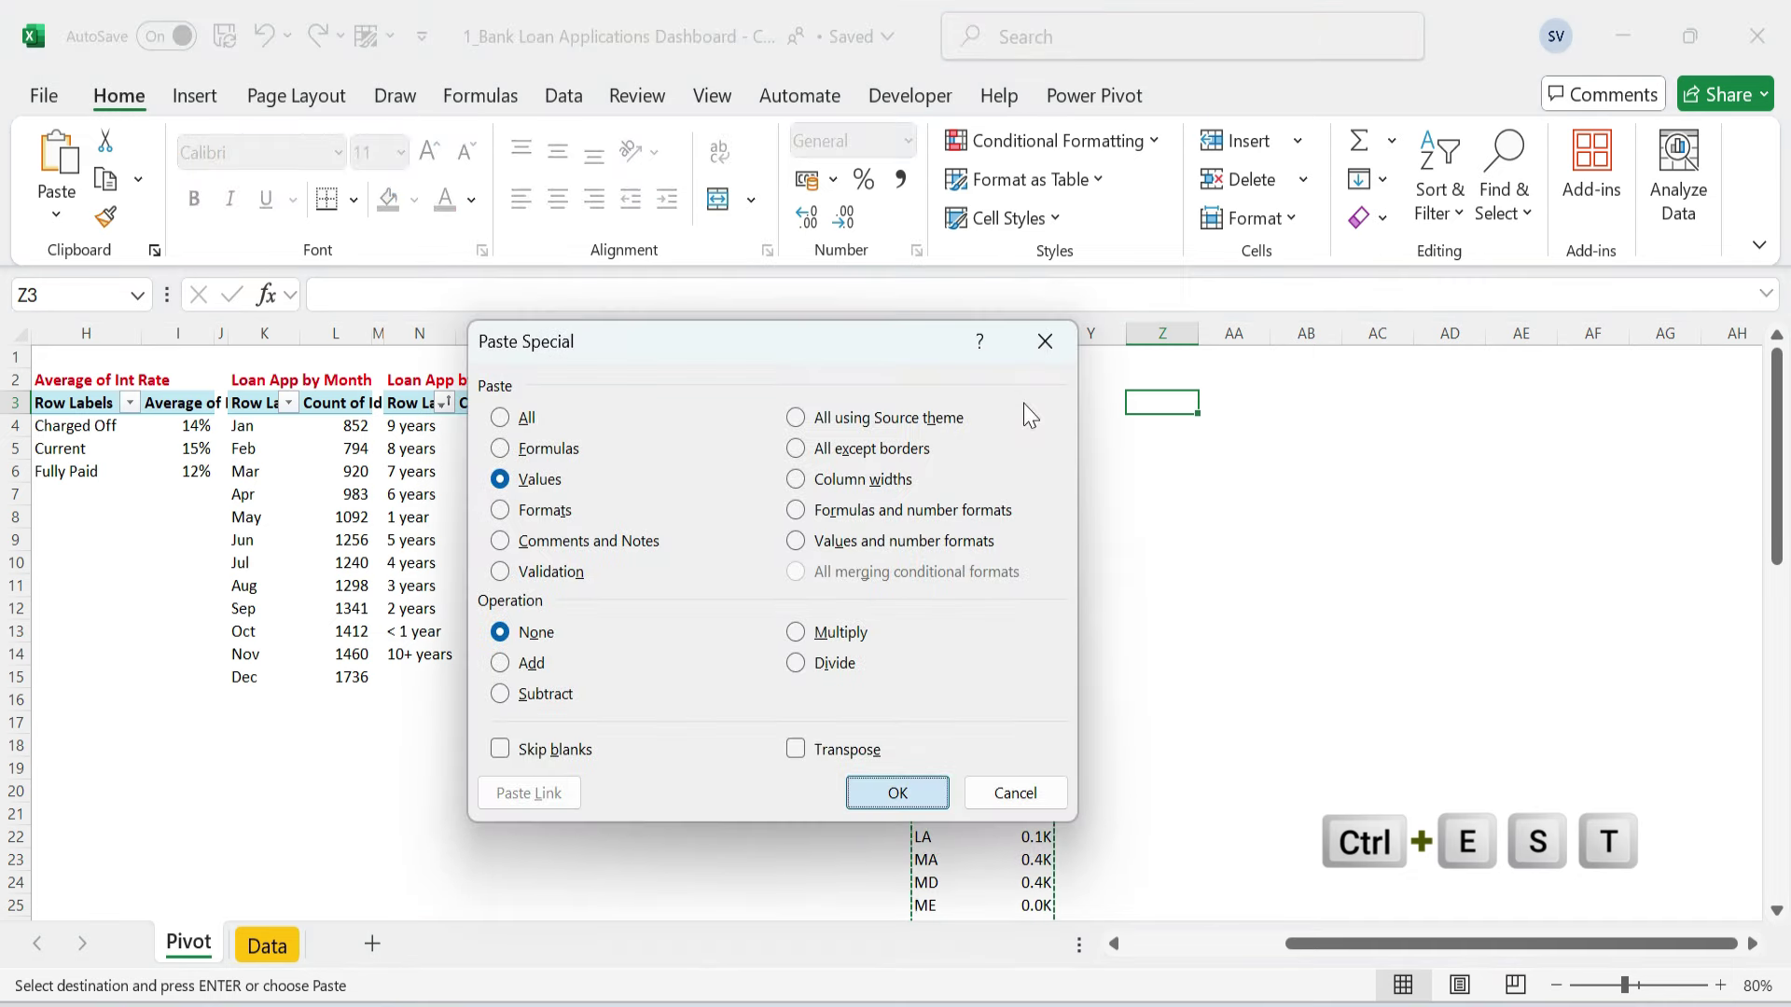
key("Return")
- Shade the headers in Z3:AA3 grey and rename the Z3 header as State code
key("Up")
key("Down")
key("shift+Right")
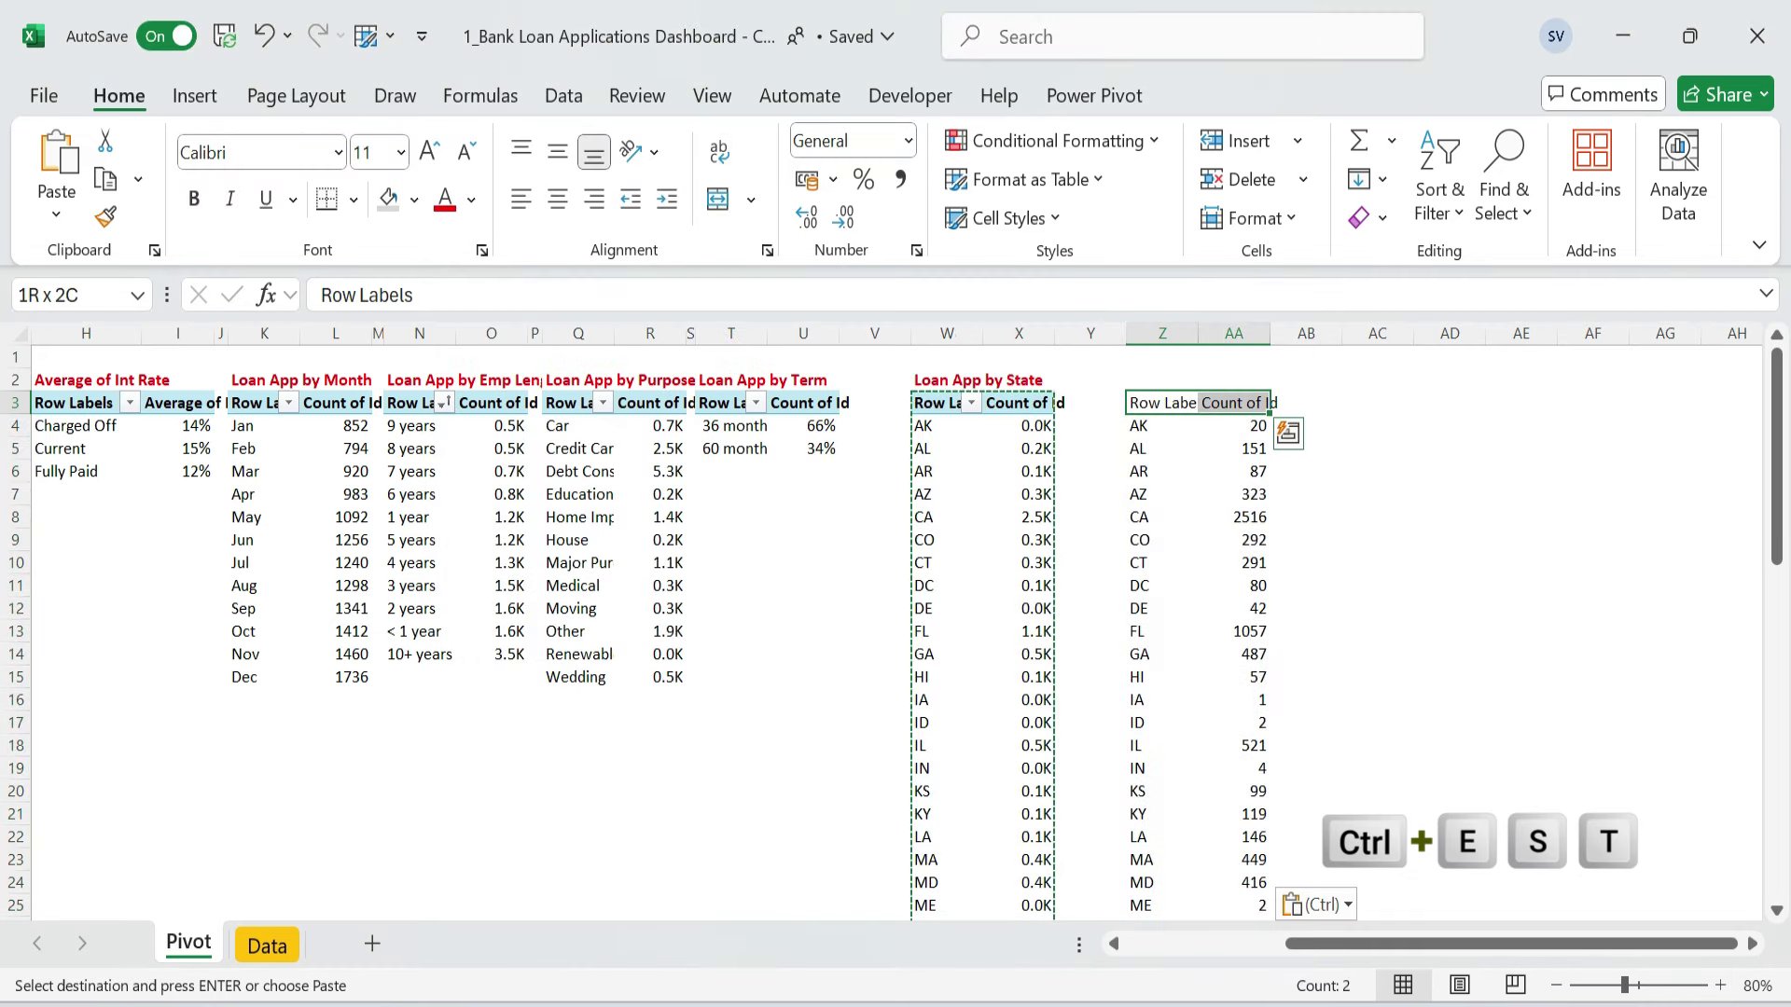
left_click(388, 199)
key("F2")
key("shift+Home")
type("State")
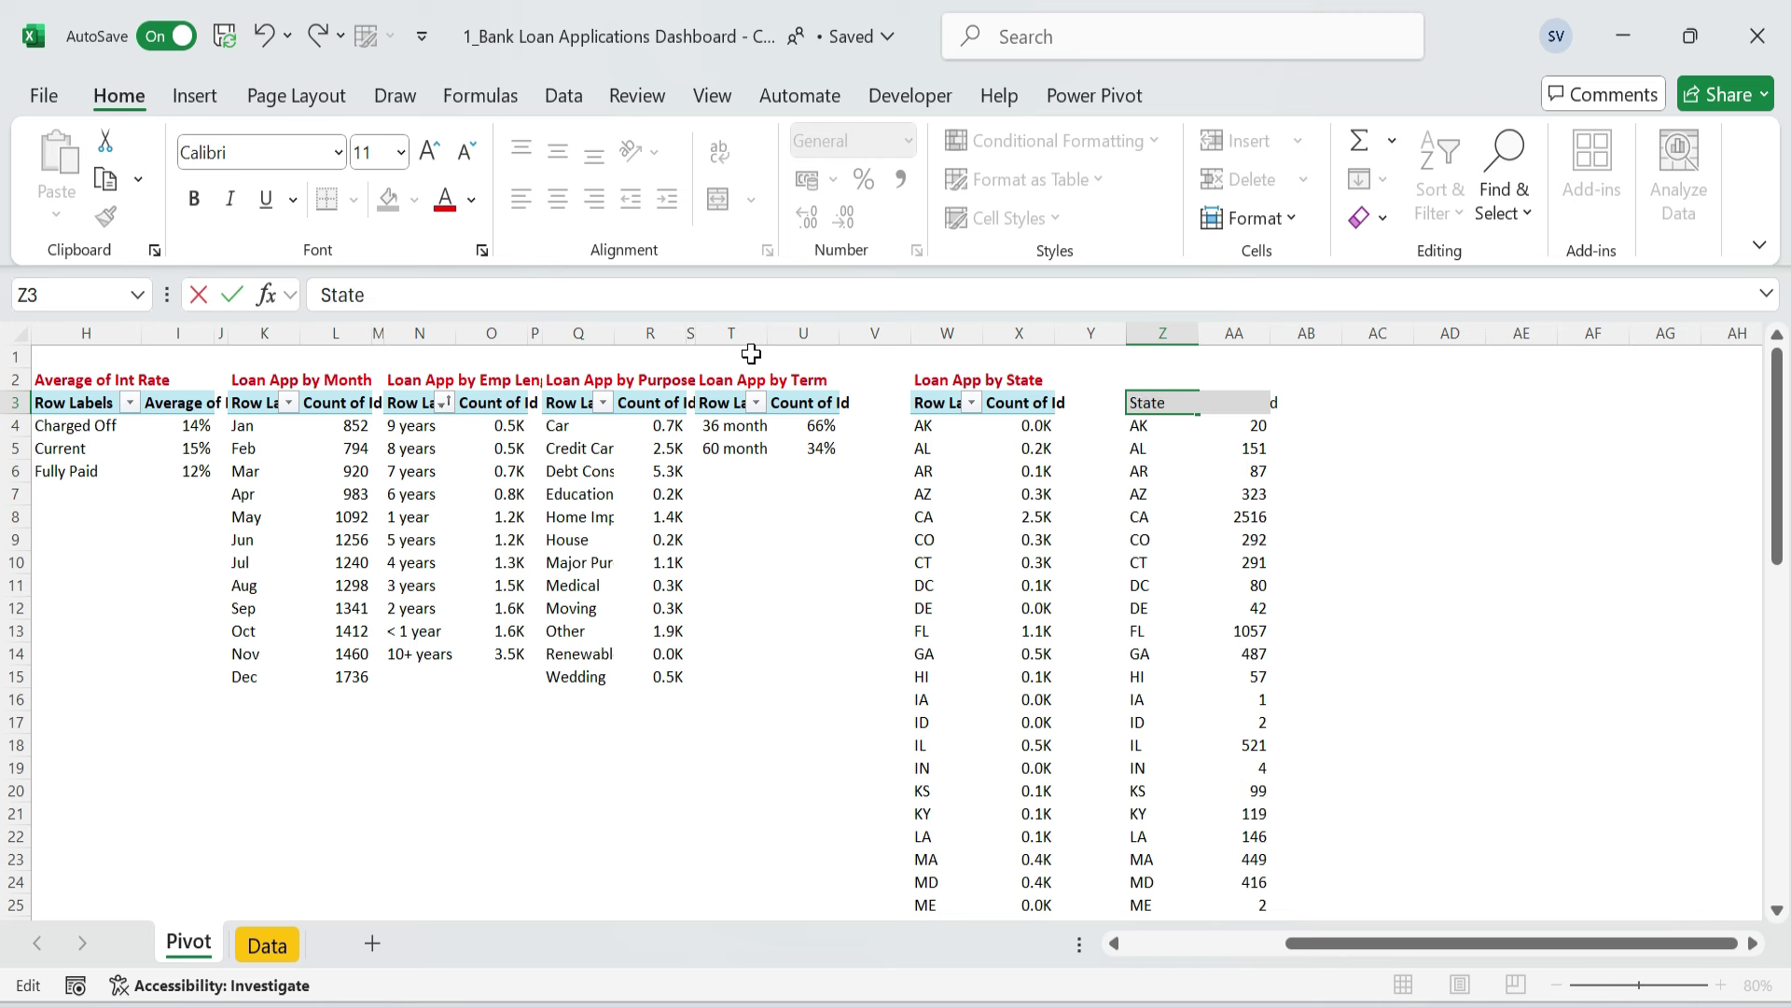
type(" code")
key("Tab")
- Enter =GETPIVOTDATA("Id",$W$3,"Address_State",Z4) in AA4 to link the count to the state code
type("=")
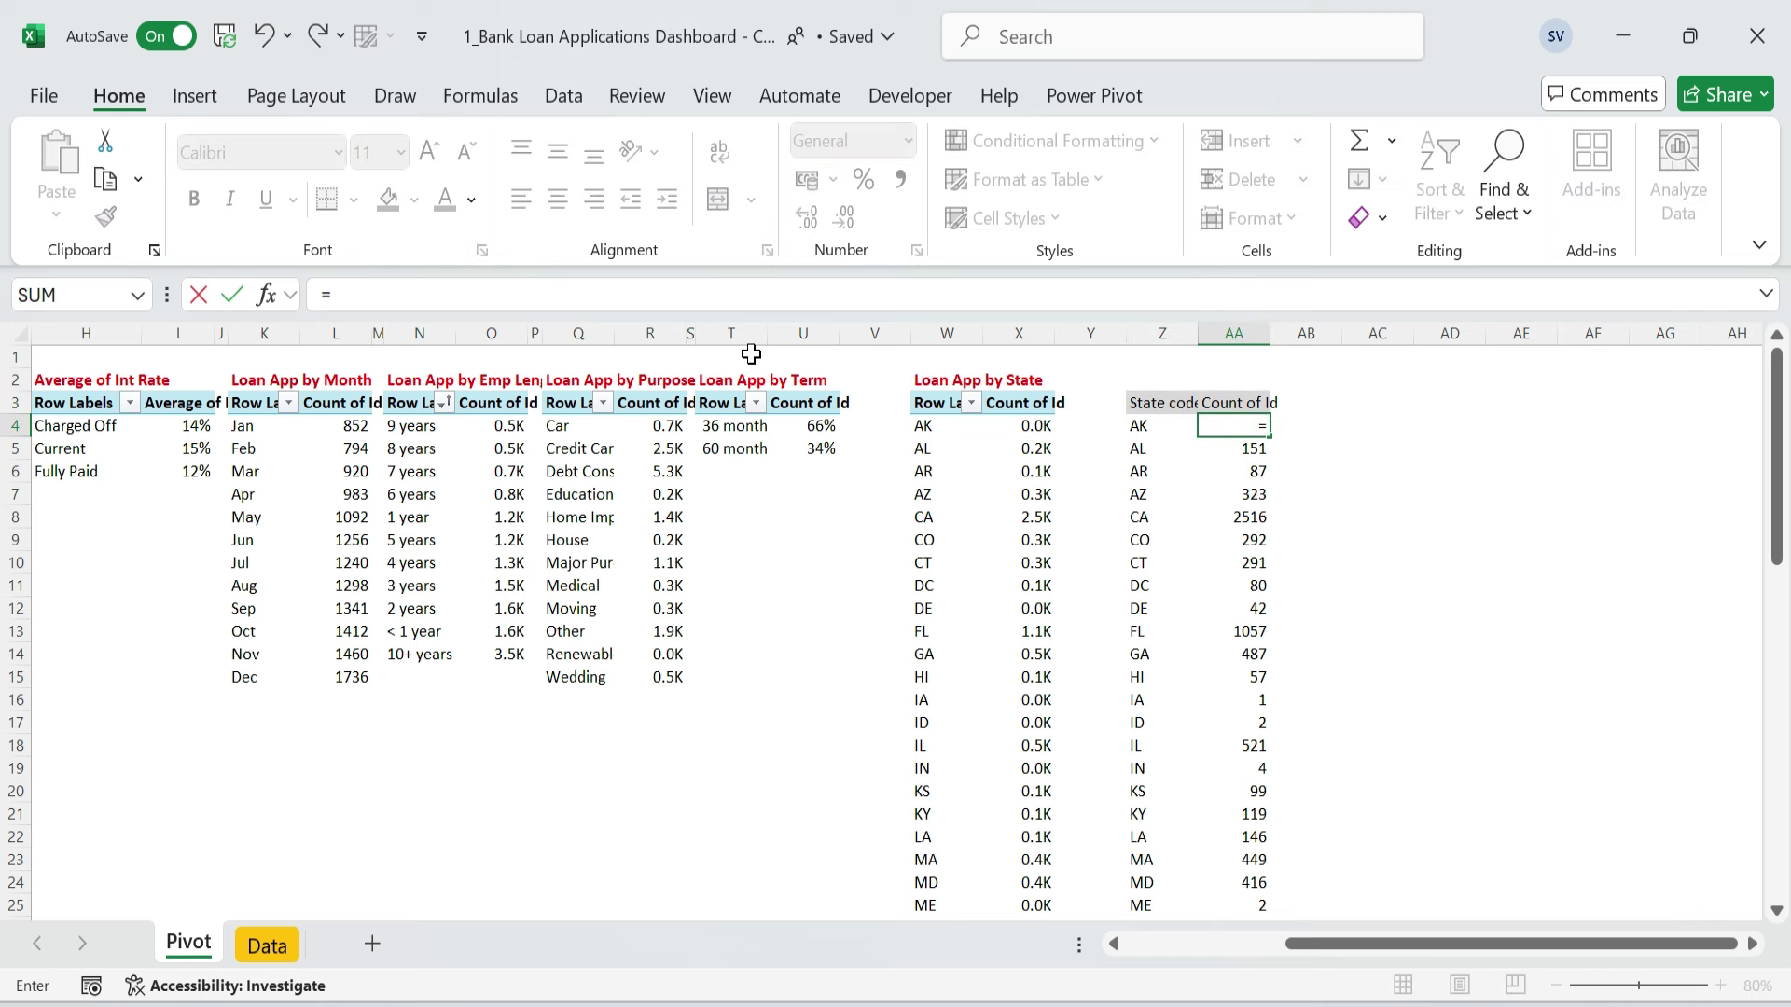
key("Left")
key("Left")
key("Left")
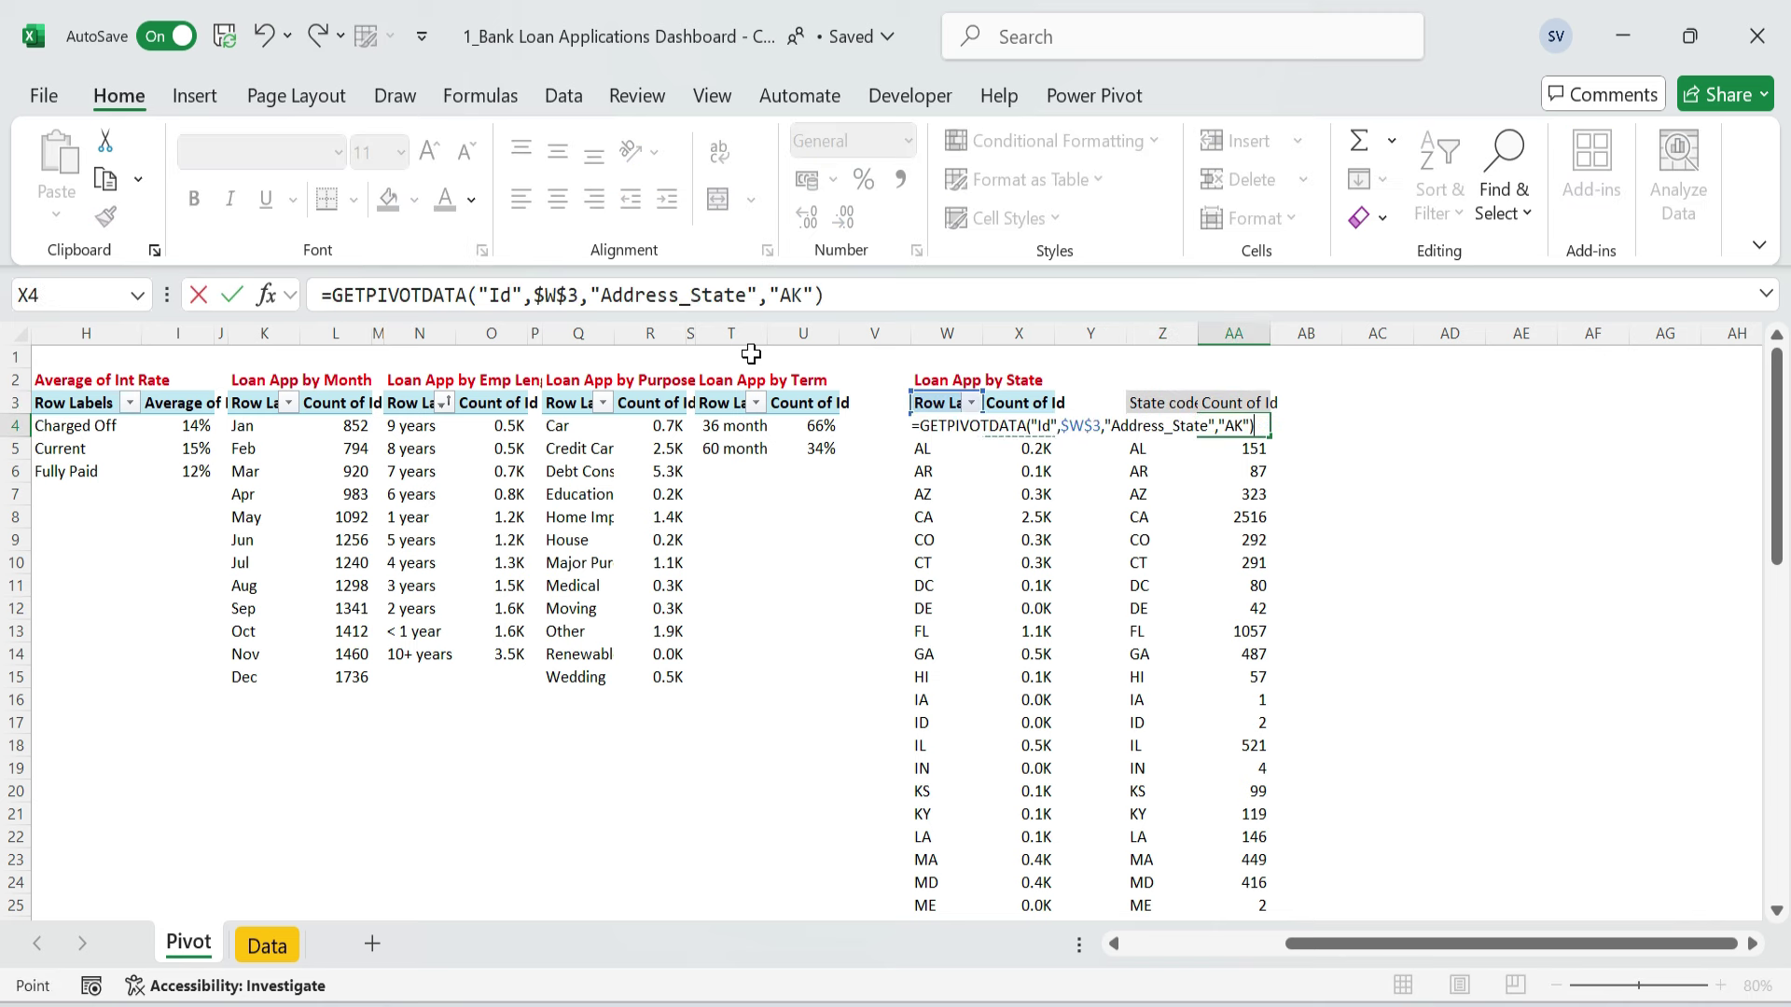
key("F2")
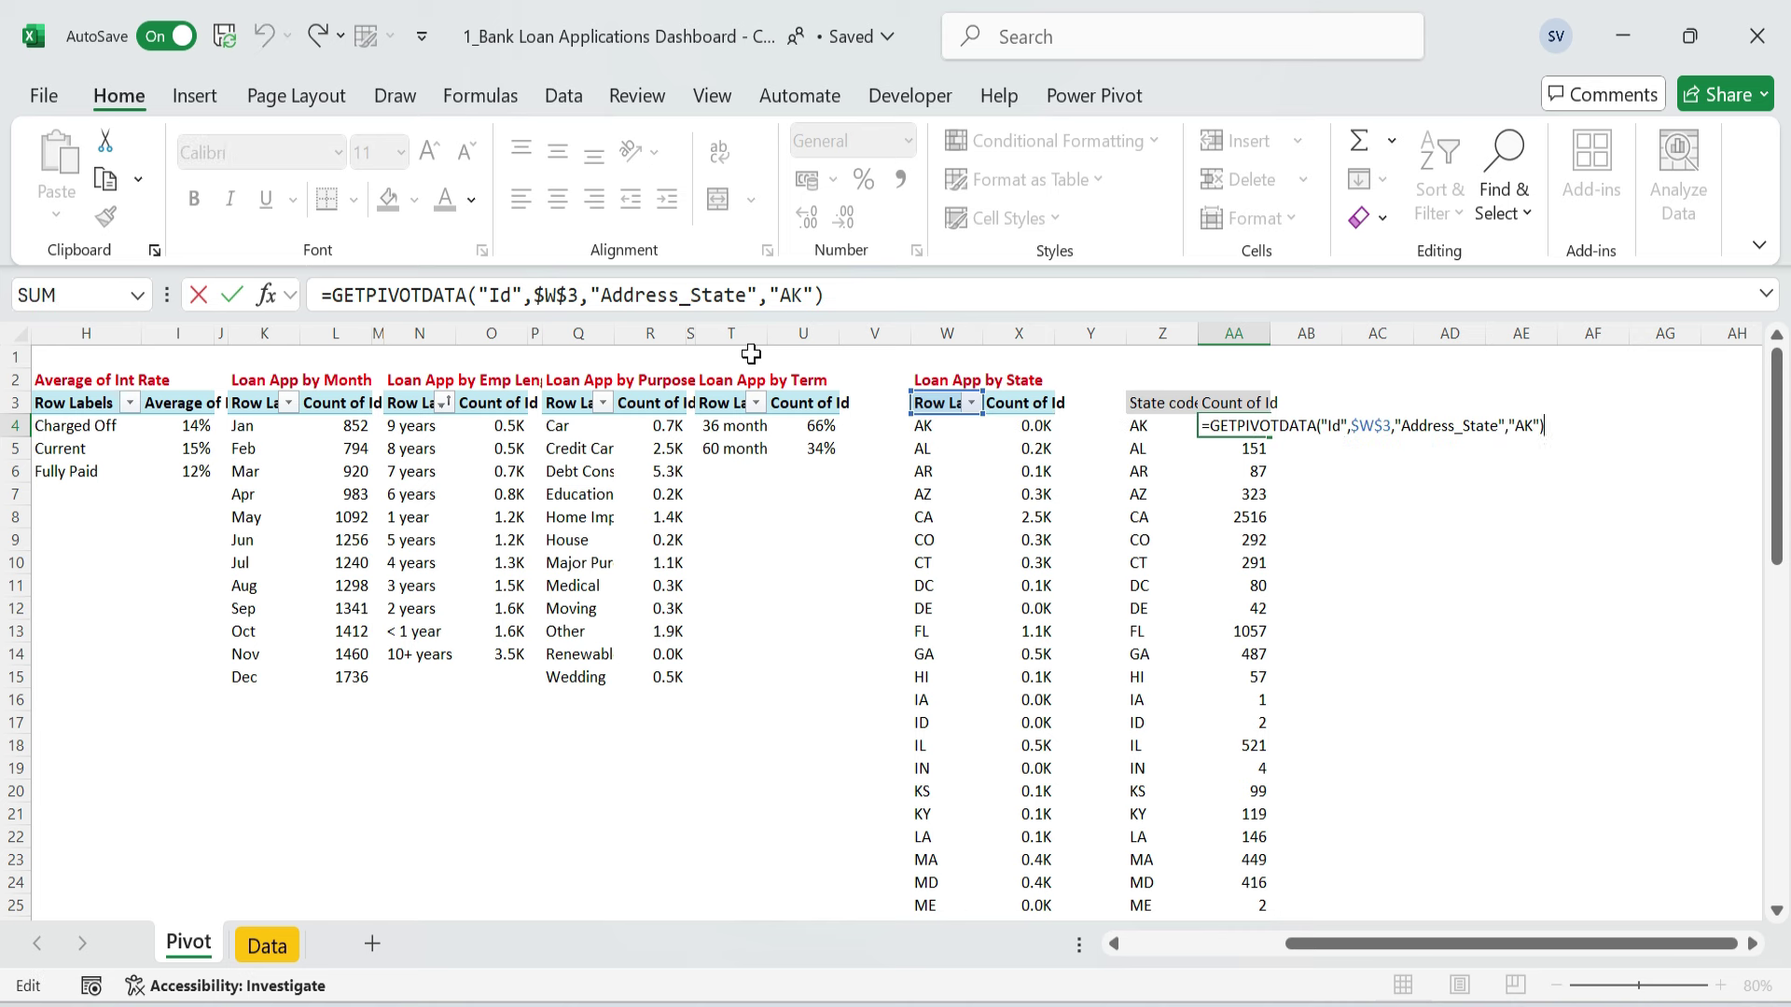
key("BackSpace")
key("BackSpace")
key("BackSpace")
key("BackSpace")
key("BackSpace")
key("BackSpace")
type(",")
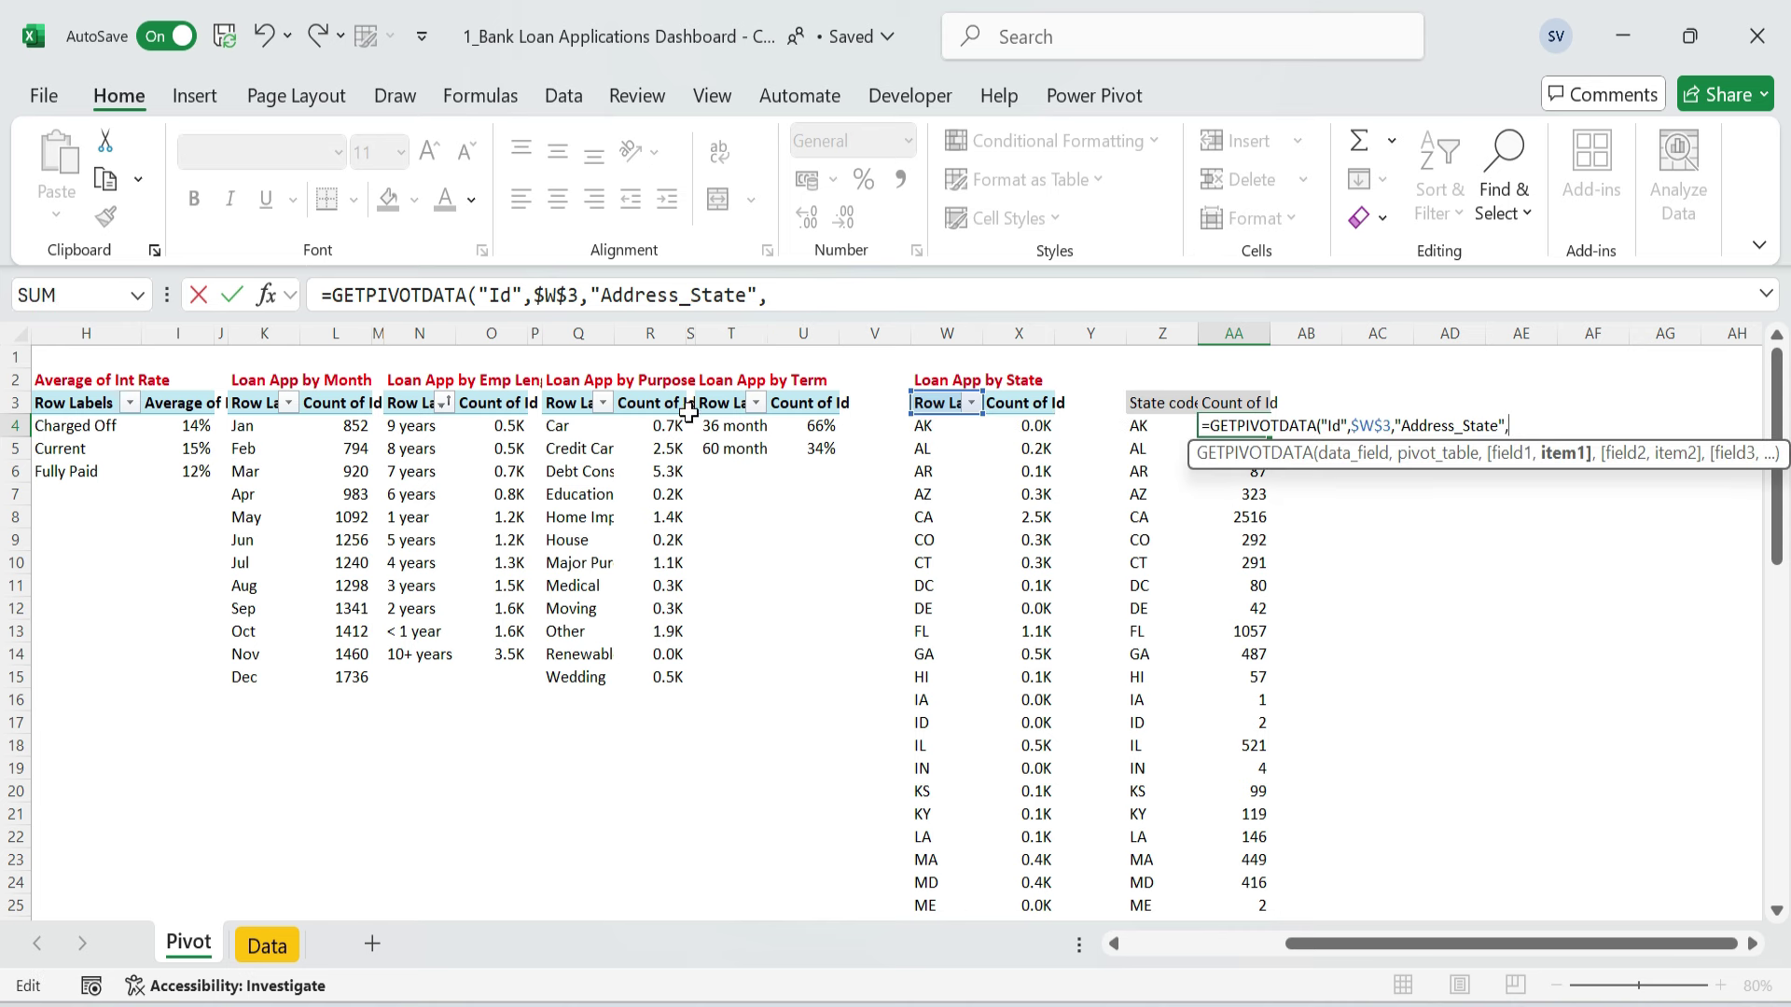
type("Z7)")
key("Return")
- Fill the GETPIVOTDATA formula from AA4 down to AA53 for all state codes
key("Up")
key("ctrl+shift+Down")
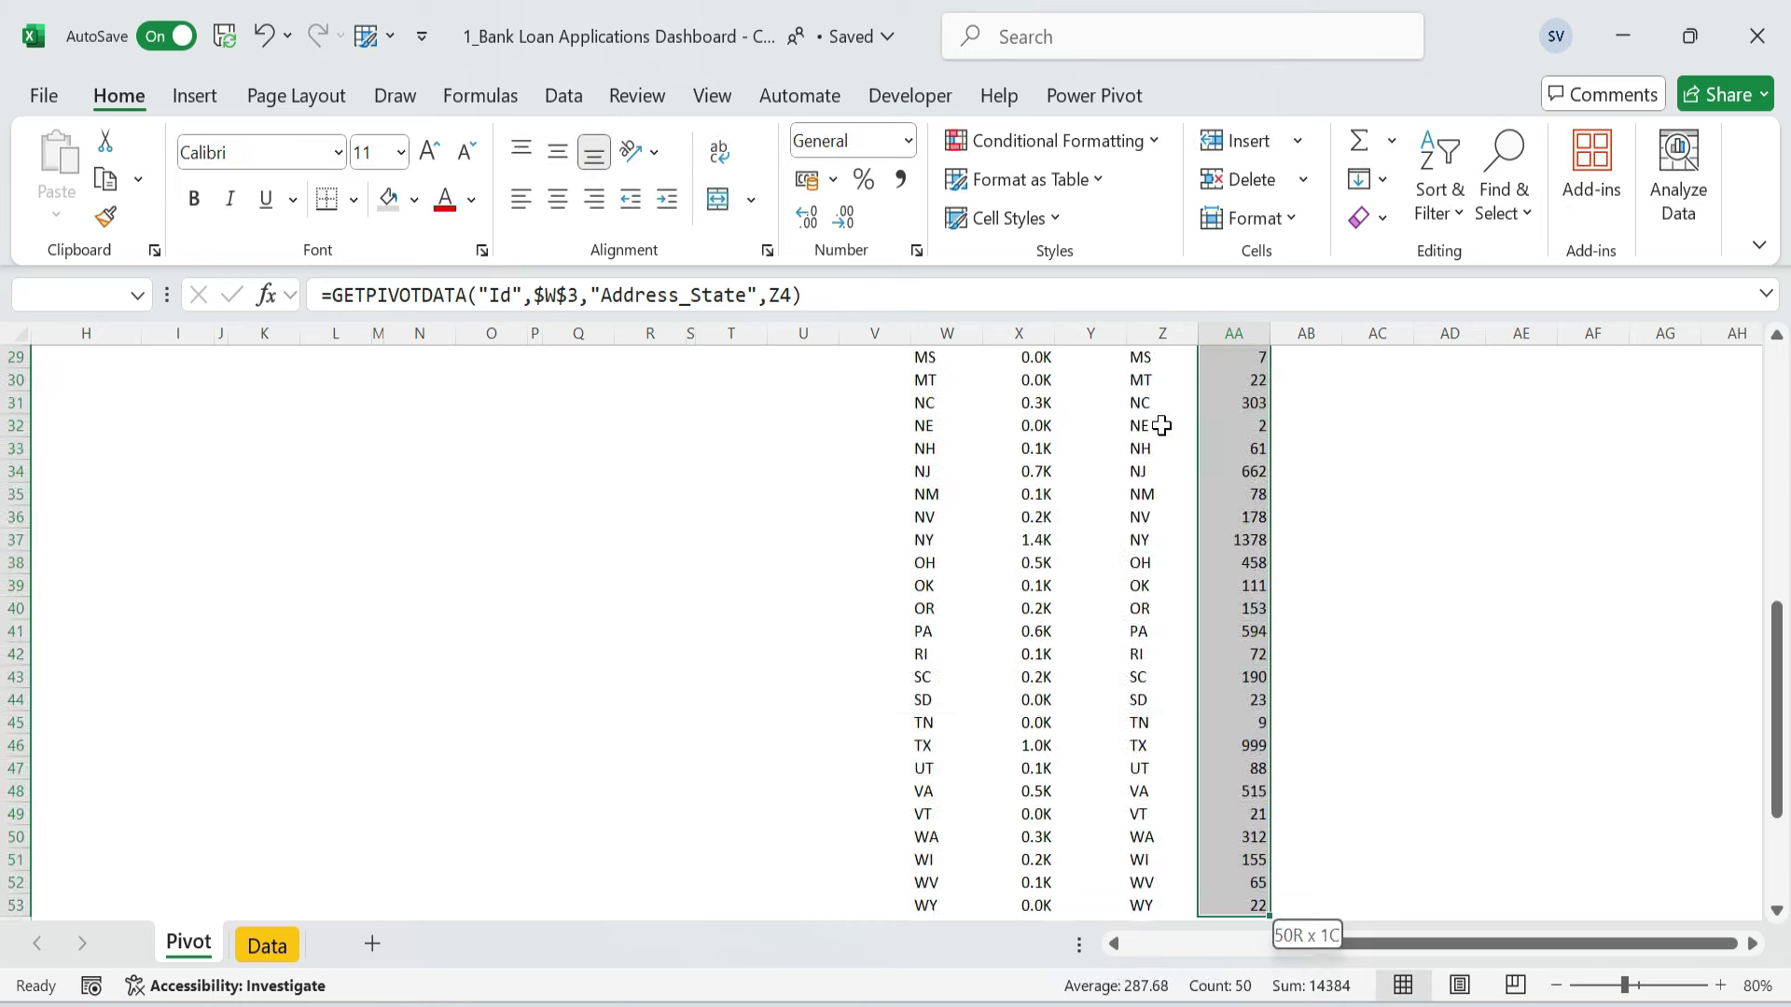
key("ctrl+d")
key("Up")
key("Down")
key("Down")
key("Down")
key("Down")
key("Up")
key("Up")
key("Up")
key("Up")
key("Up")
key("Up")
key("Left")
- Narrow the spacer columns Y and V around the state tables and return to A1
left_click_drag(1126, 333, 1066, 352)
left_click_drag(910, 334, 850, 336)
key("ctrl+Home")
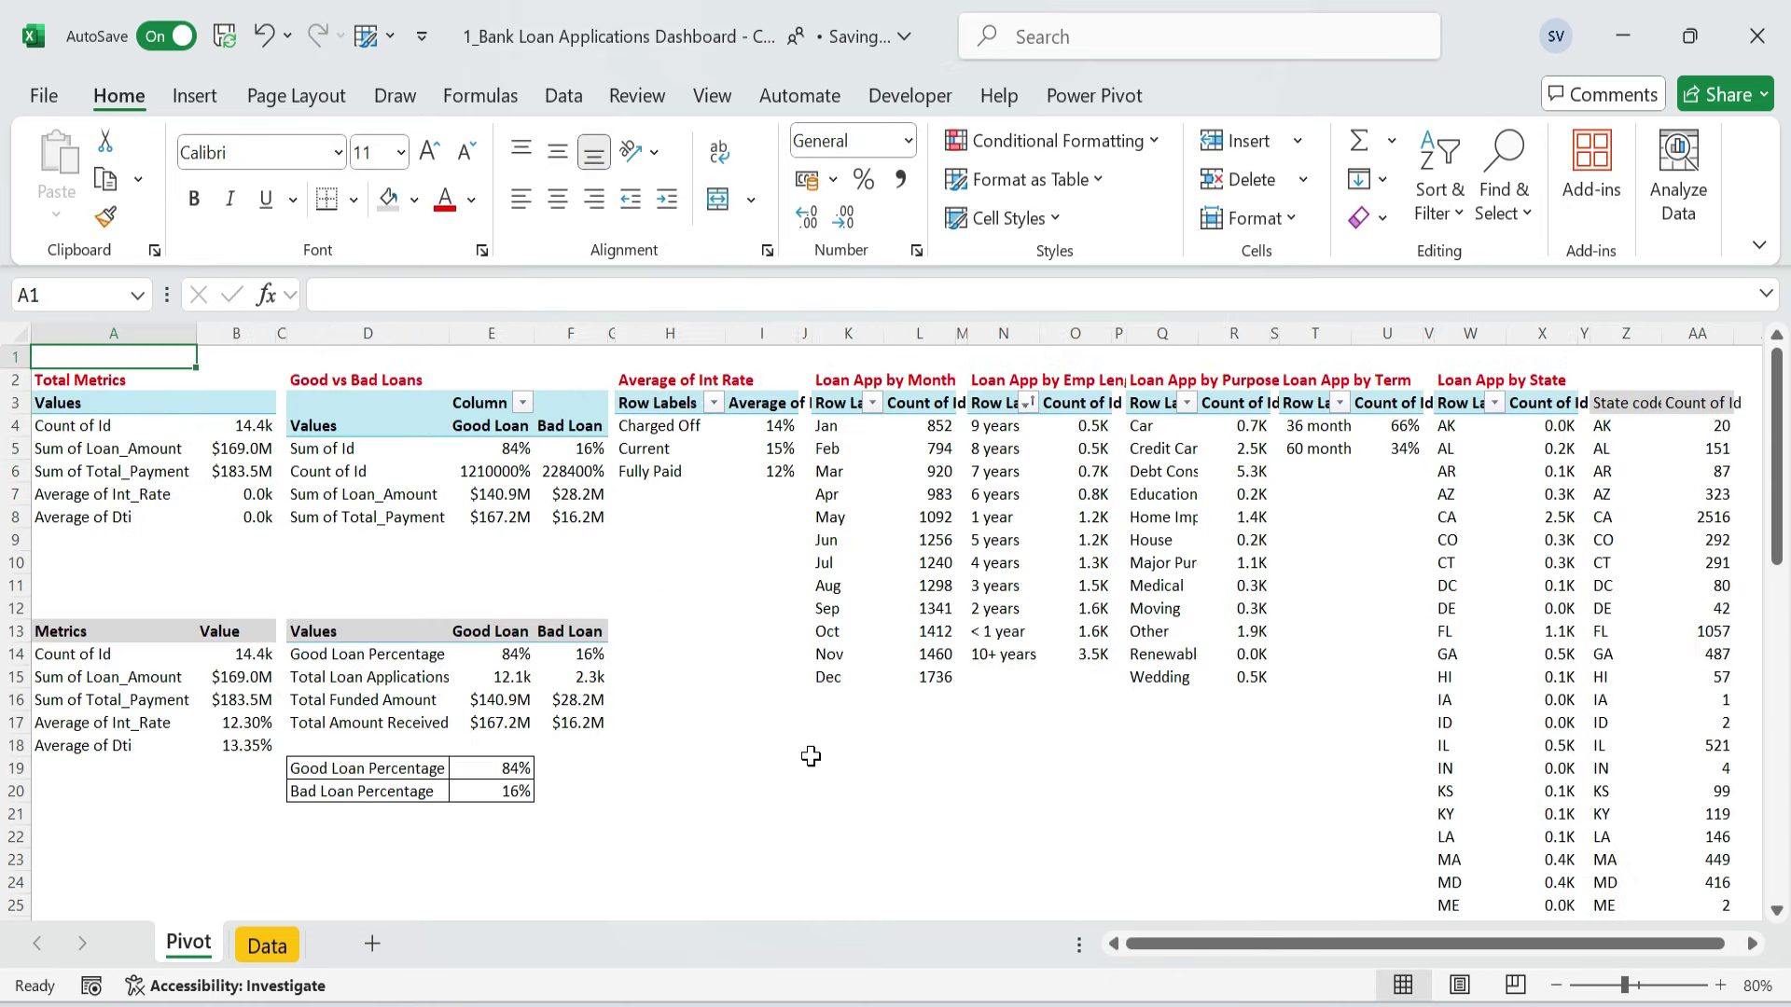
left_click(782, 728)
left_click_drag(140, 359, 1707, 750)
key("ctrl+Home")
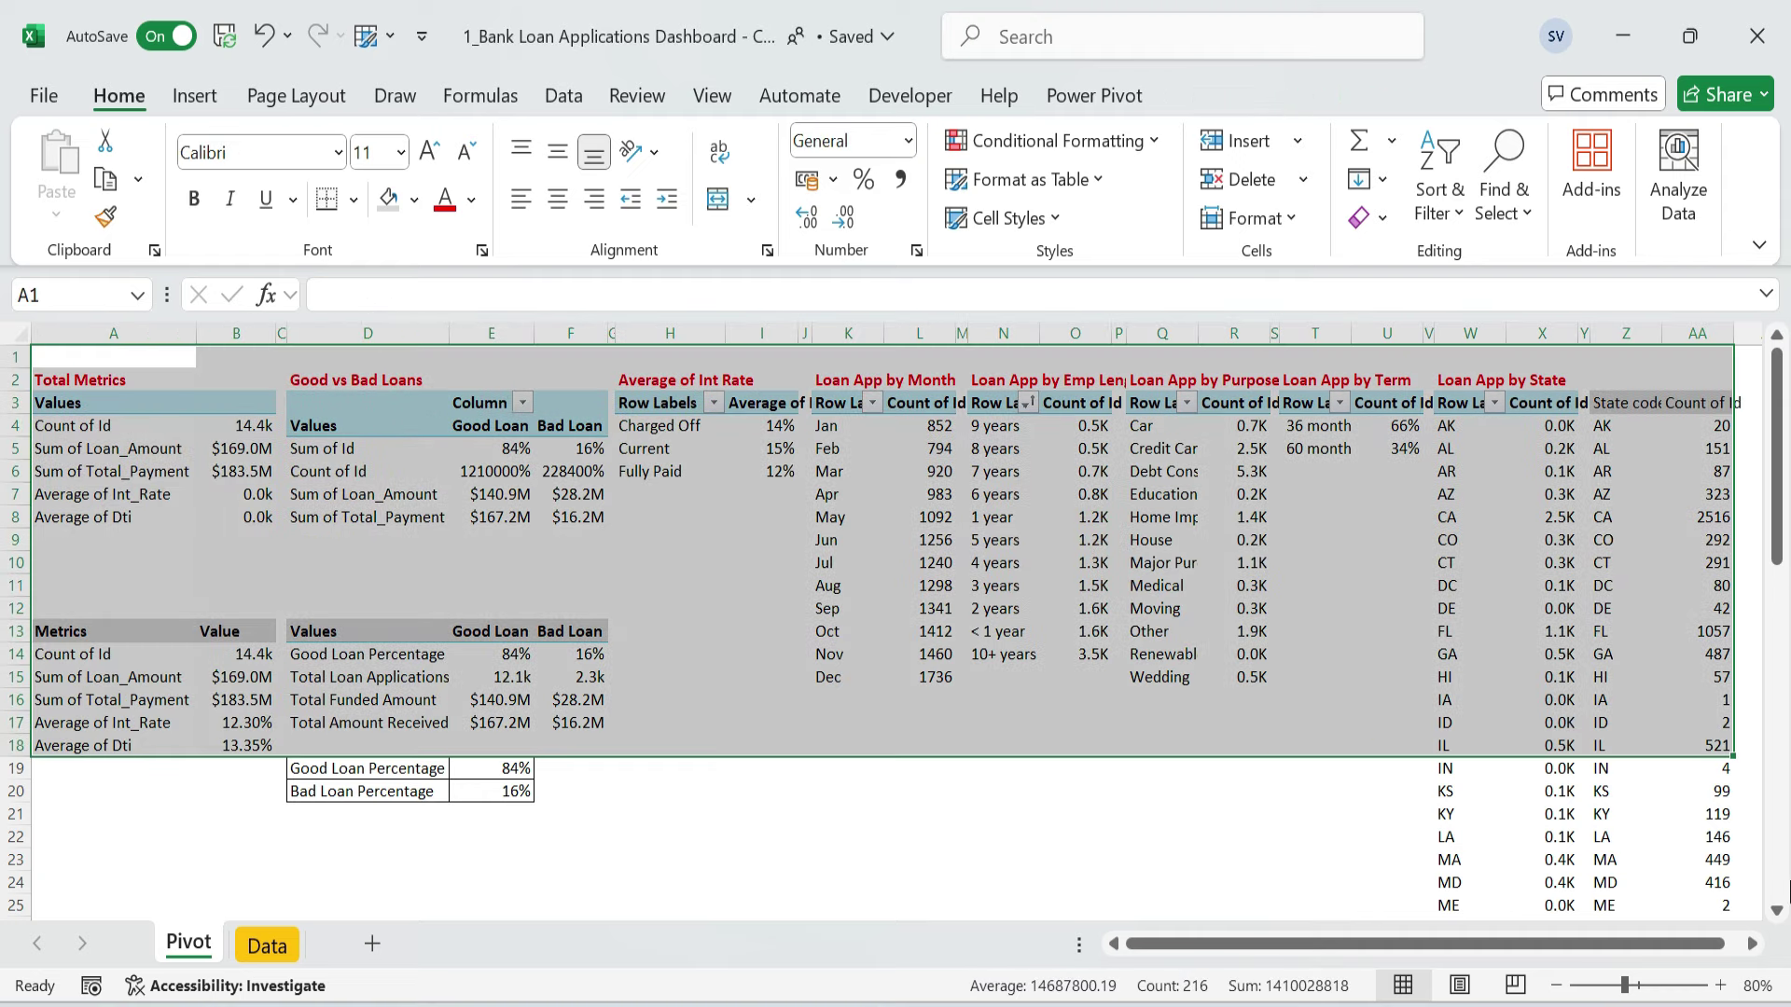
left_click_drag(1787, 886, 1711, 859)
left_click(736, 547)
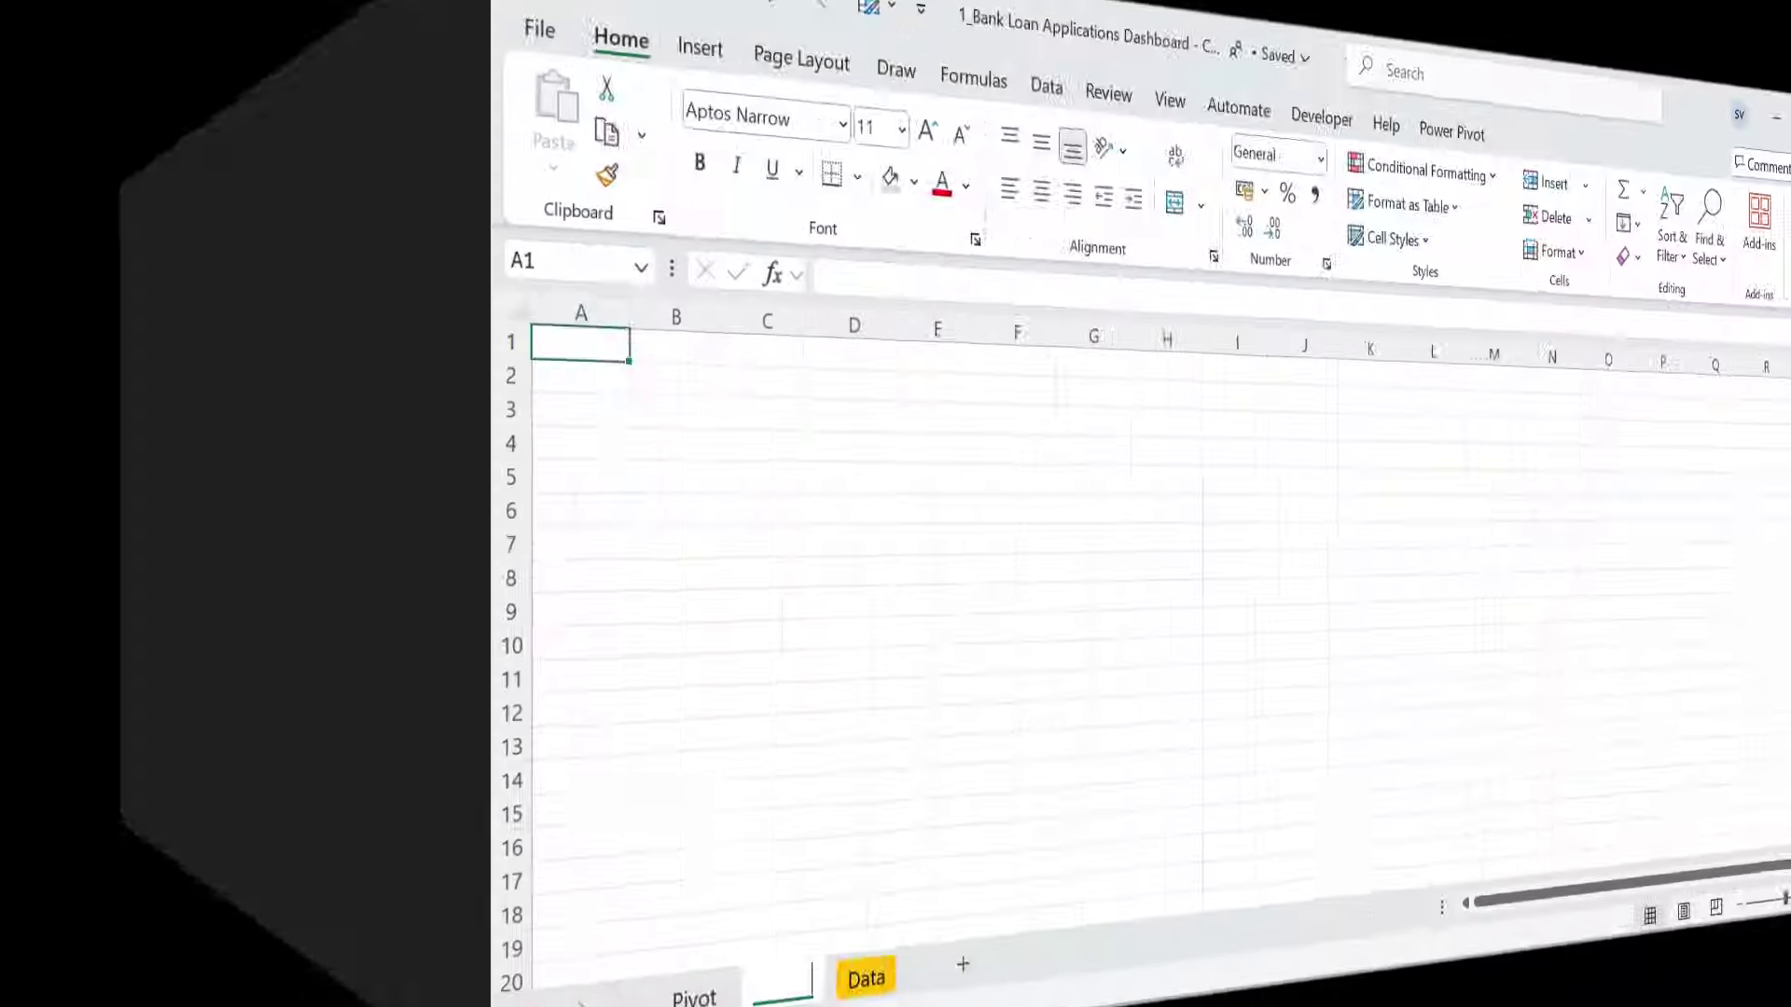
- Name the new blank sheet Dashboard and move it in front of the Pivot sheet
type("Dashboard")
key("Return")
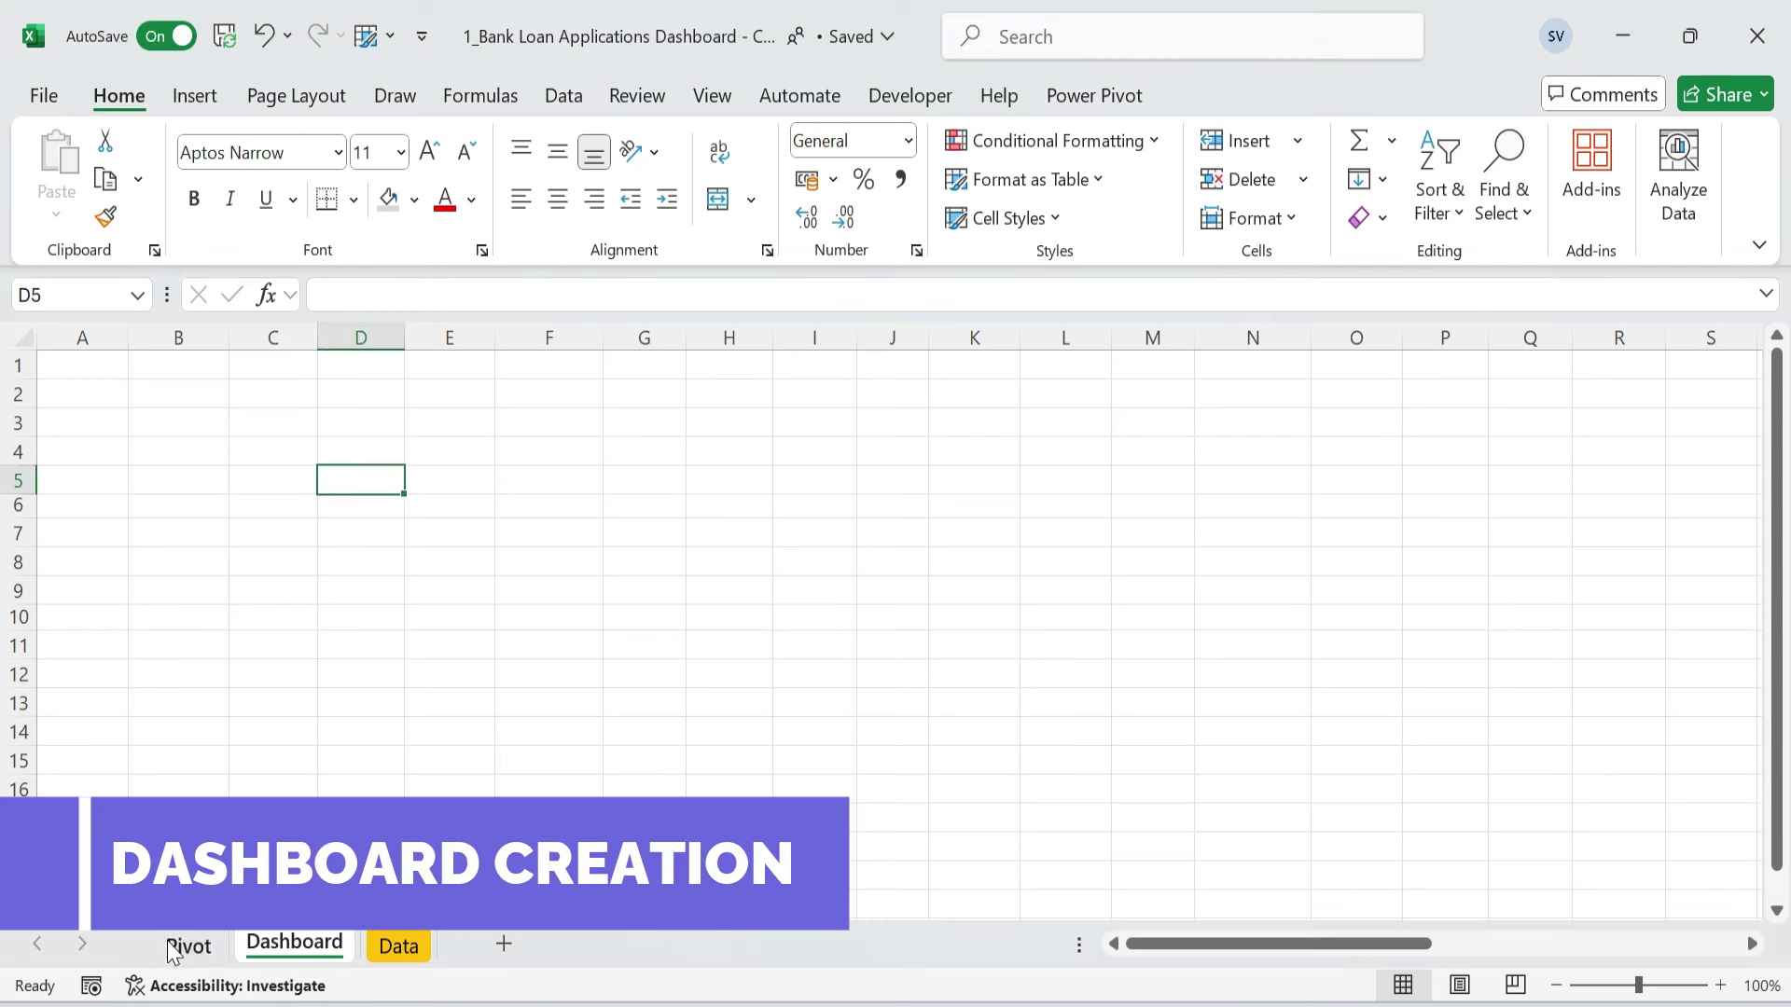
left_click_drag(171, 944, 170, 943)
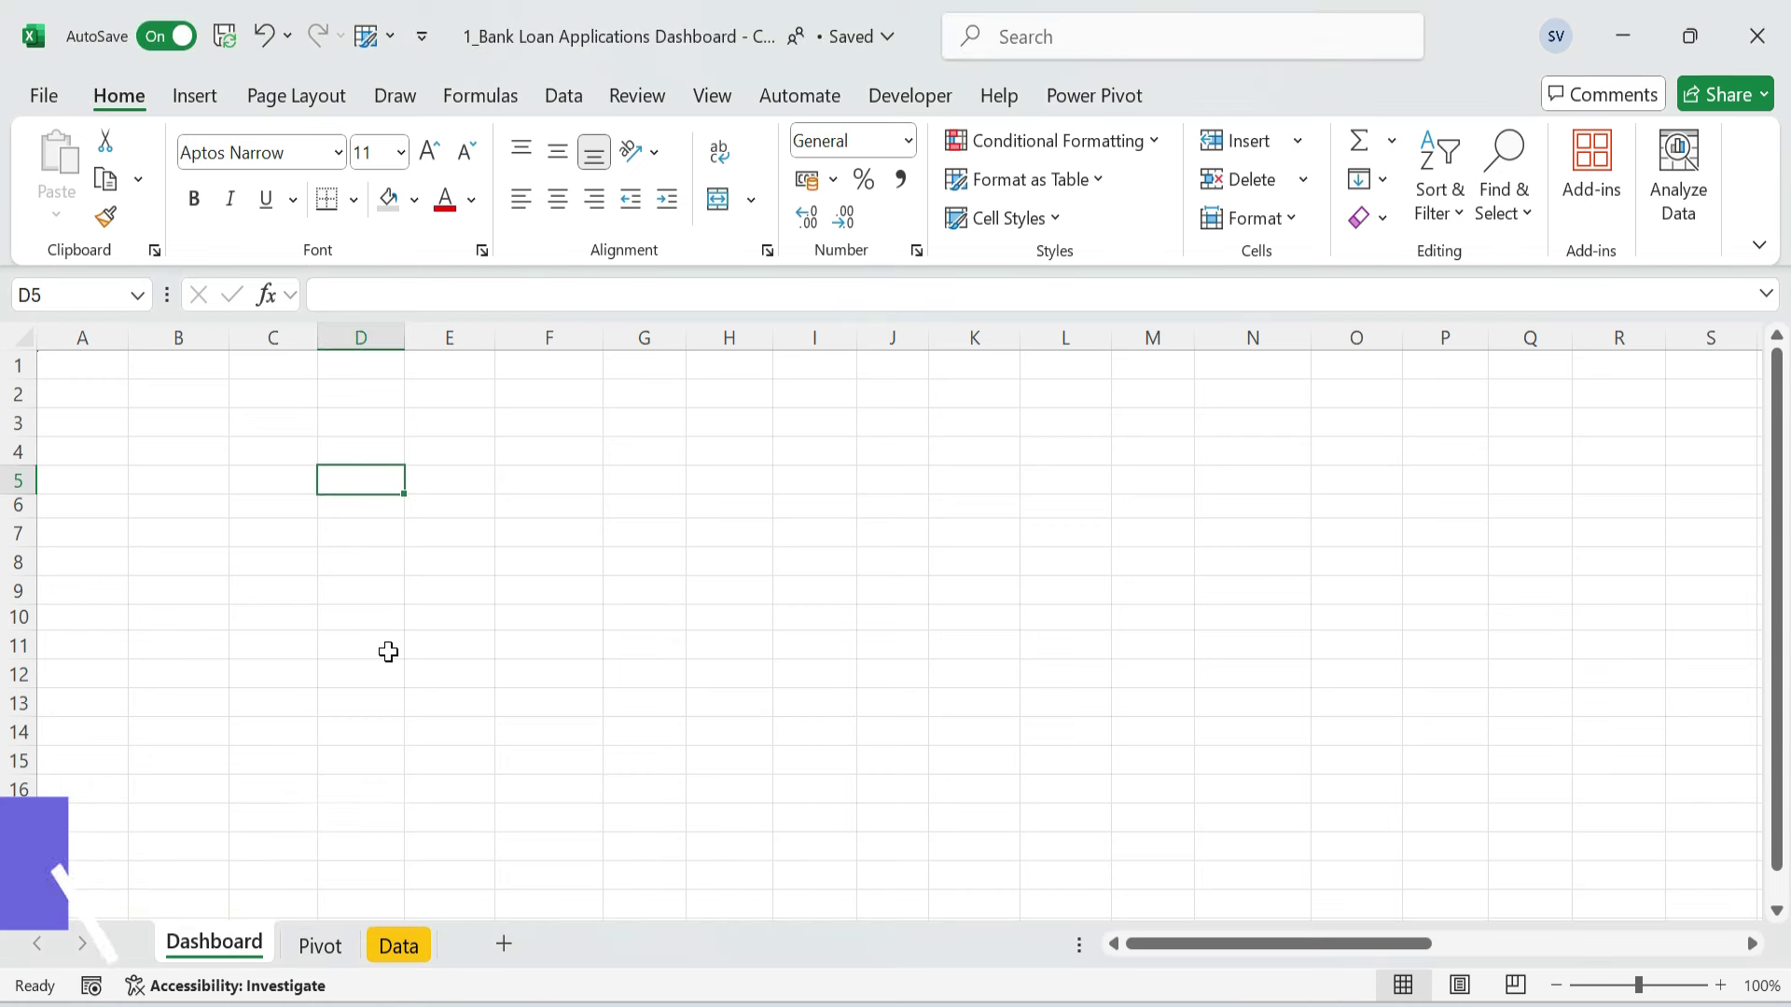
- Color the Dashboard sheet tab dark teal
right_click(197, 938)
mouse_move(404, 691)
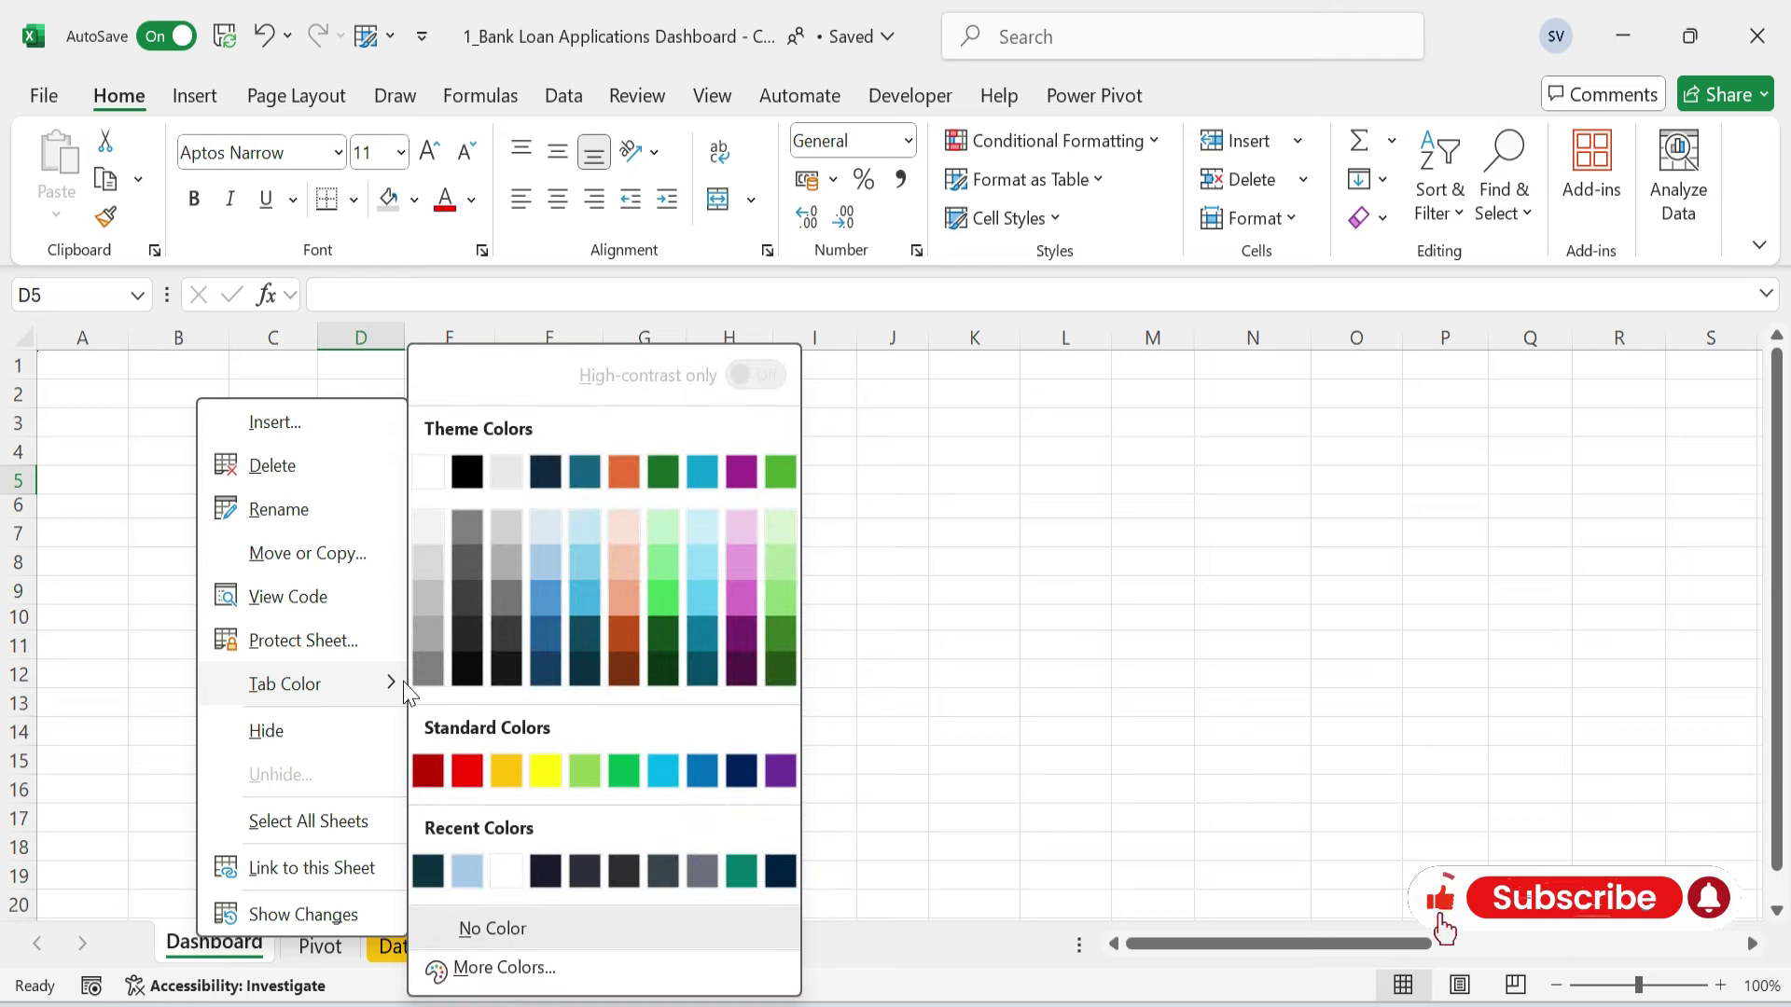
left_click(583, 672)
left_click(452, 732)
left_click(512, 492)
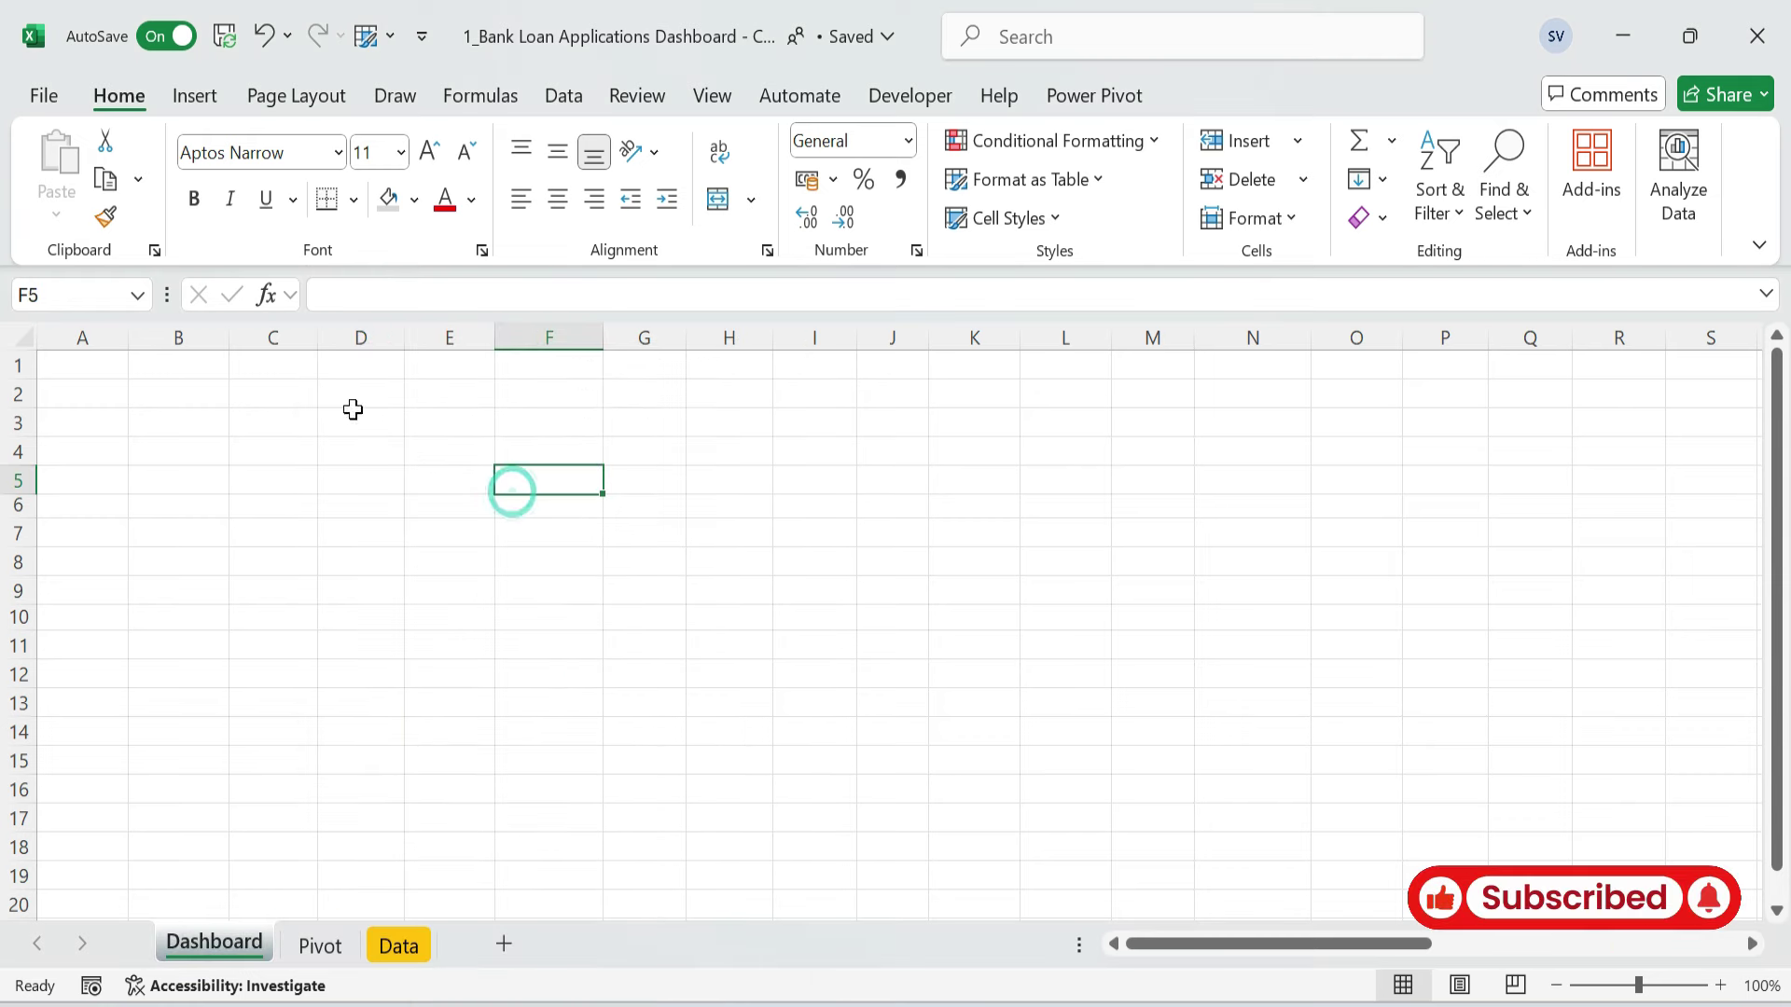
- Hide the gridlines on the Dashboard sheet and set its zoom to 80%
left_click(711, 97)
left_click(671, 181)
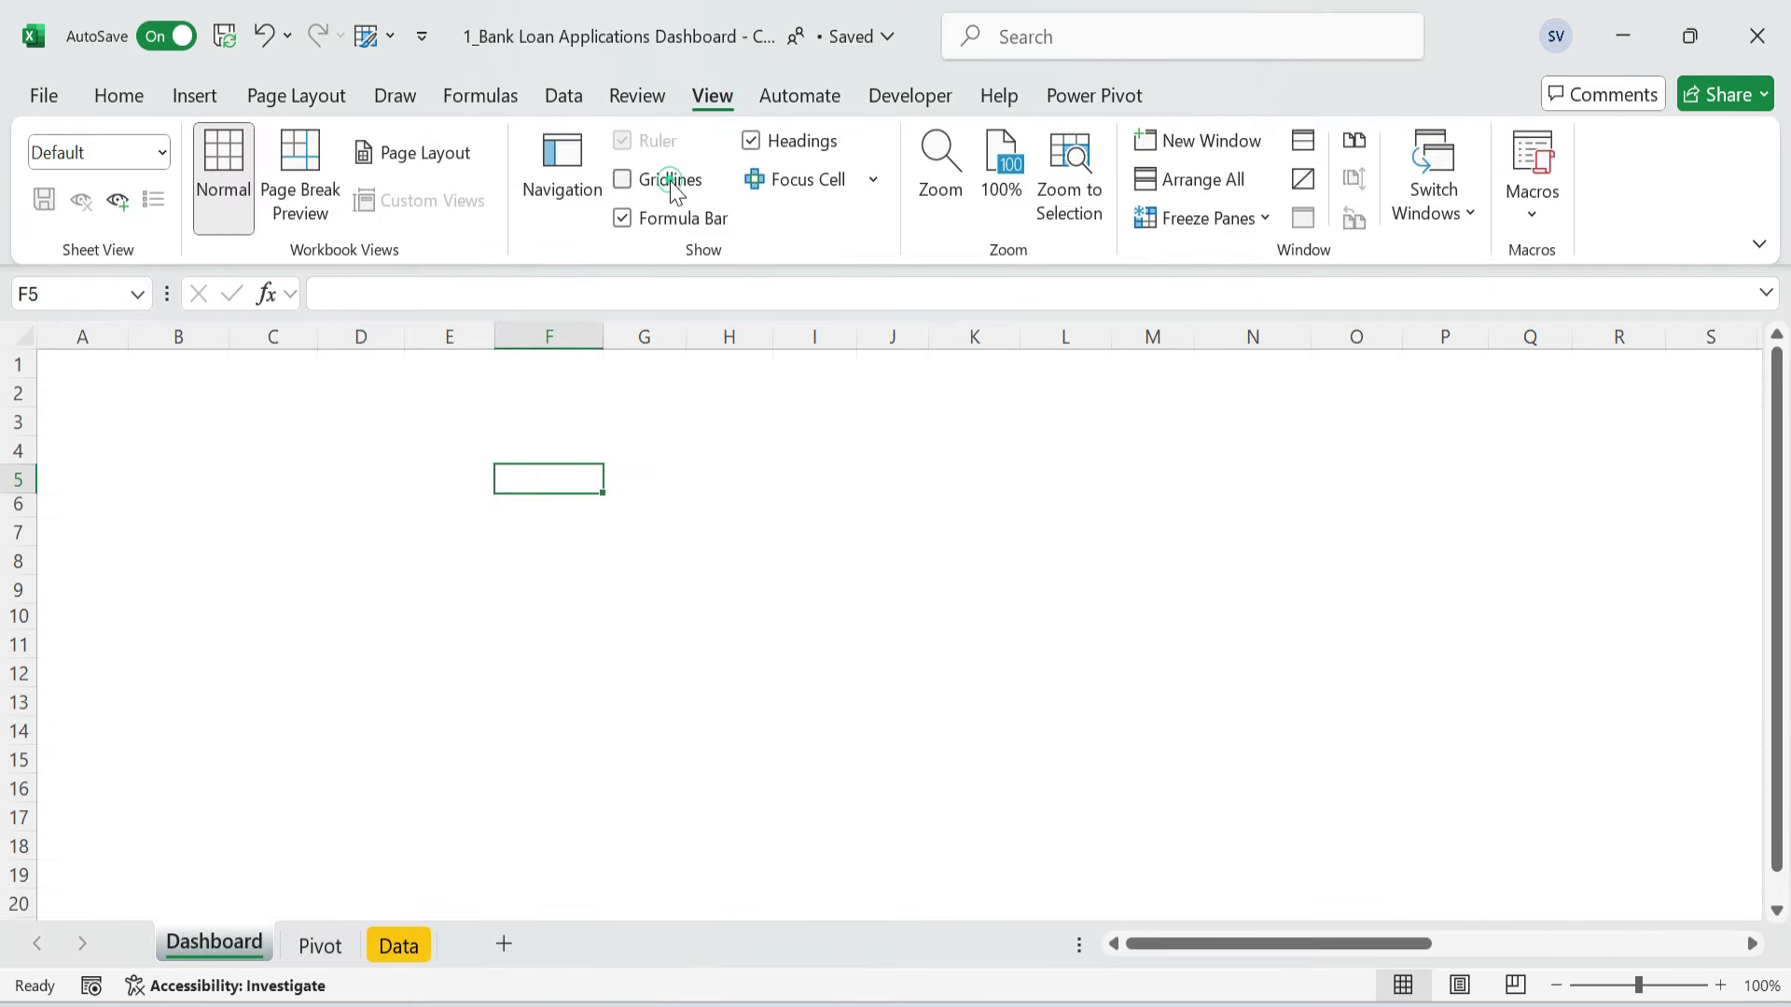
left_click(1557, 986)
left_click(1556, 986)
left_click(1038, 597)
key("ctrl+Home")
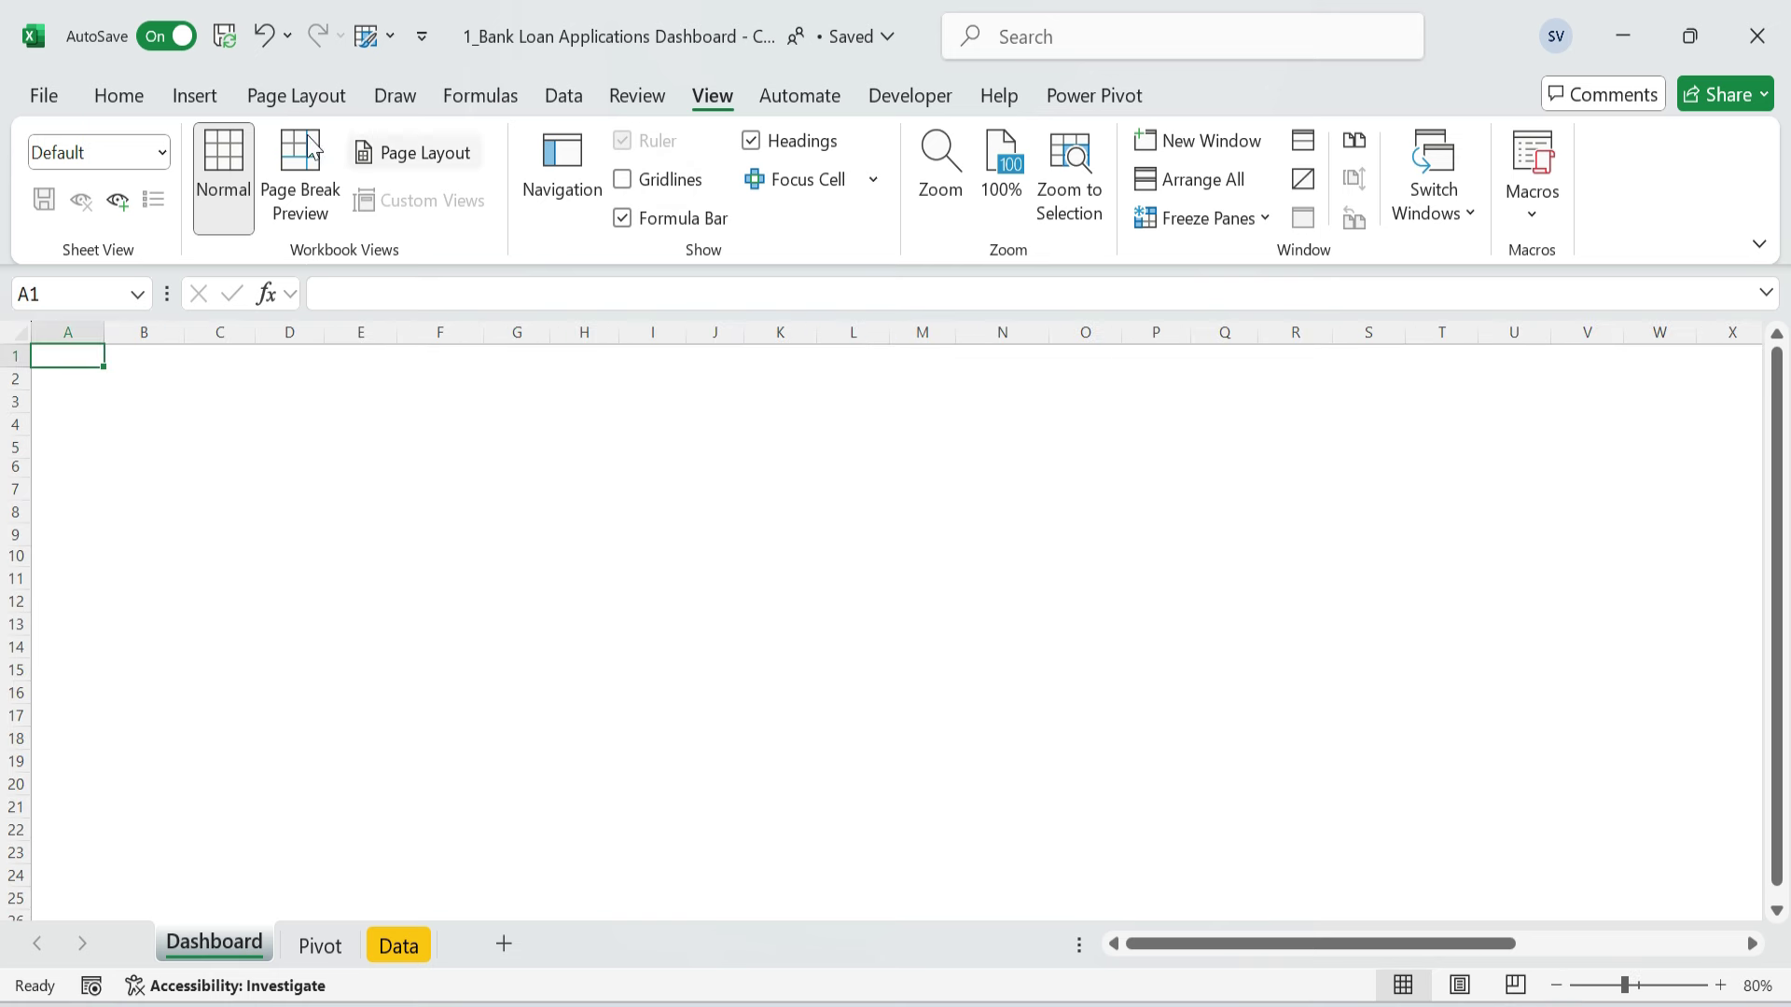
- Draw a rounded rectangle about 25.75 cm wide and 2.51 cm high over rows 1 to 6, starting in column A
left_click(195, 96)
left_click(416, 213)
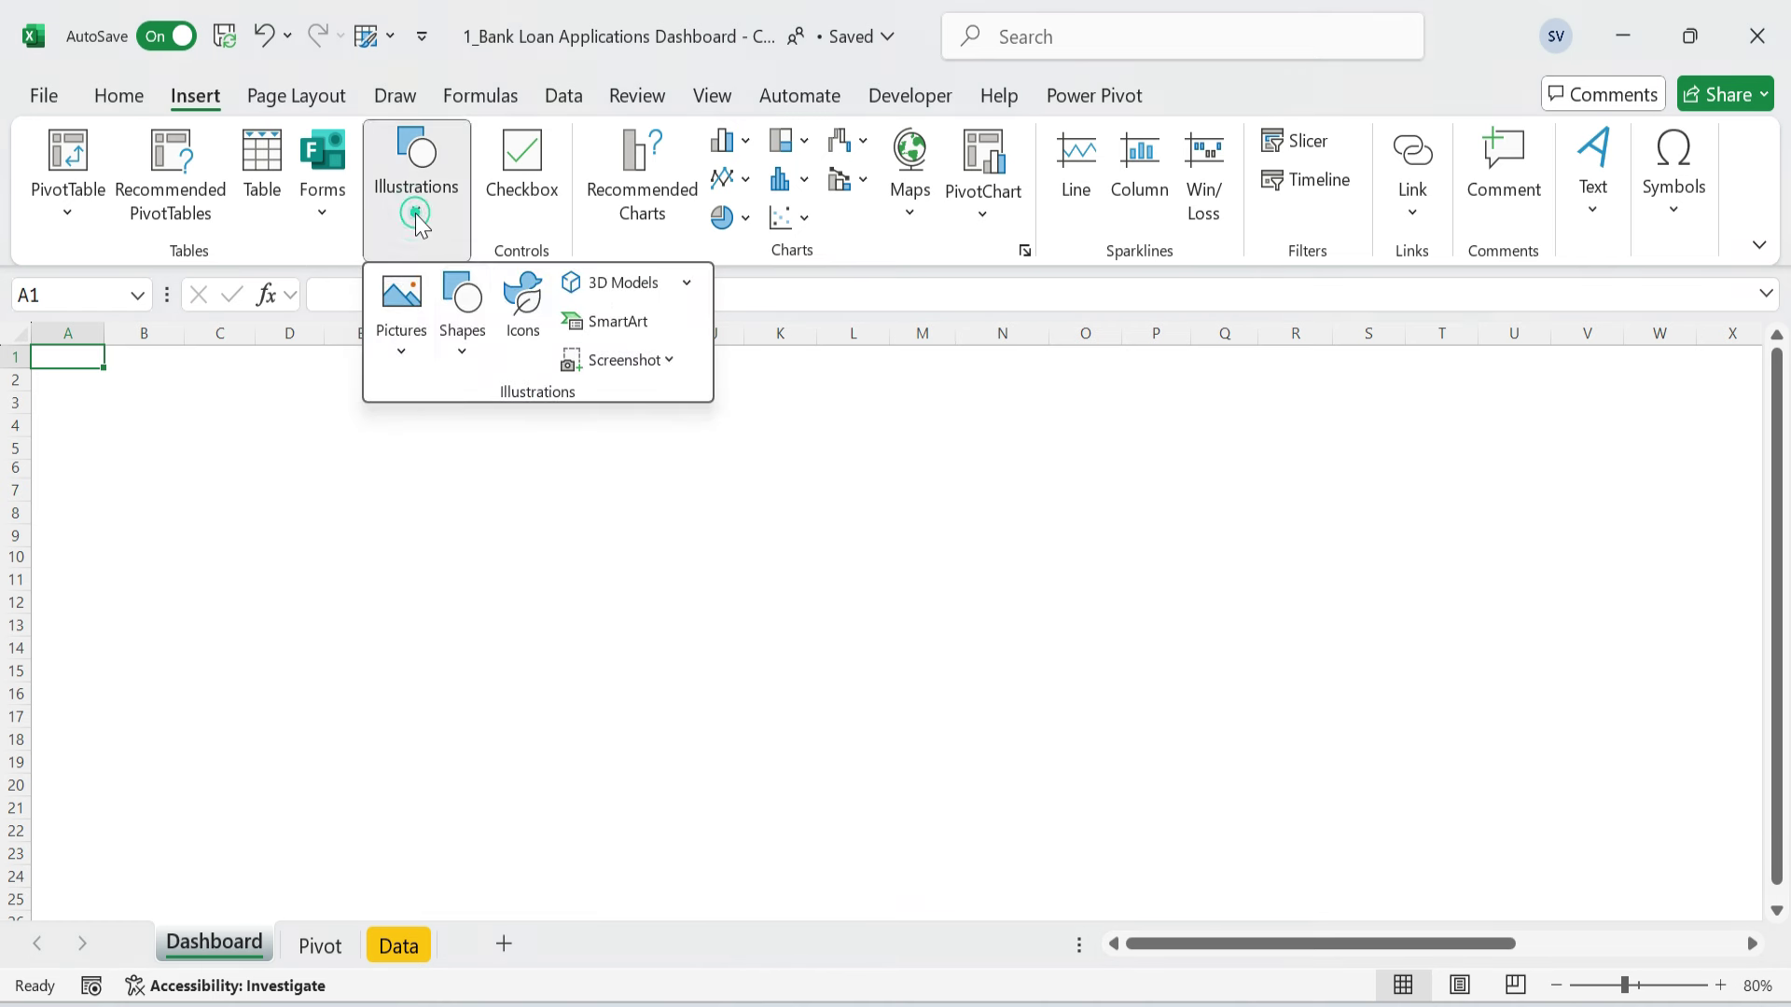
left_click(461, 353)
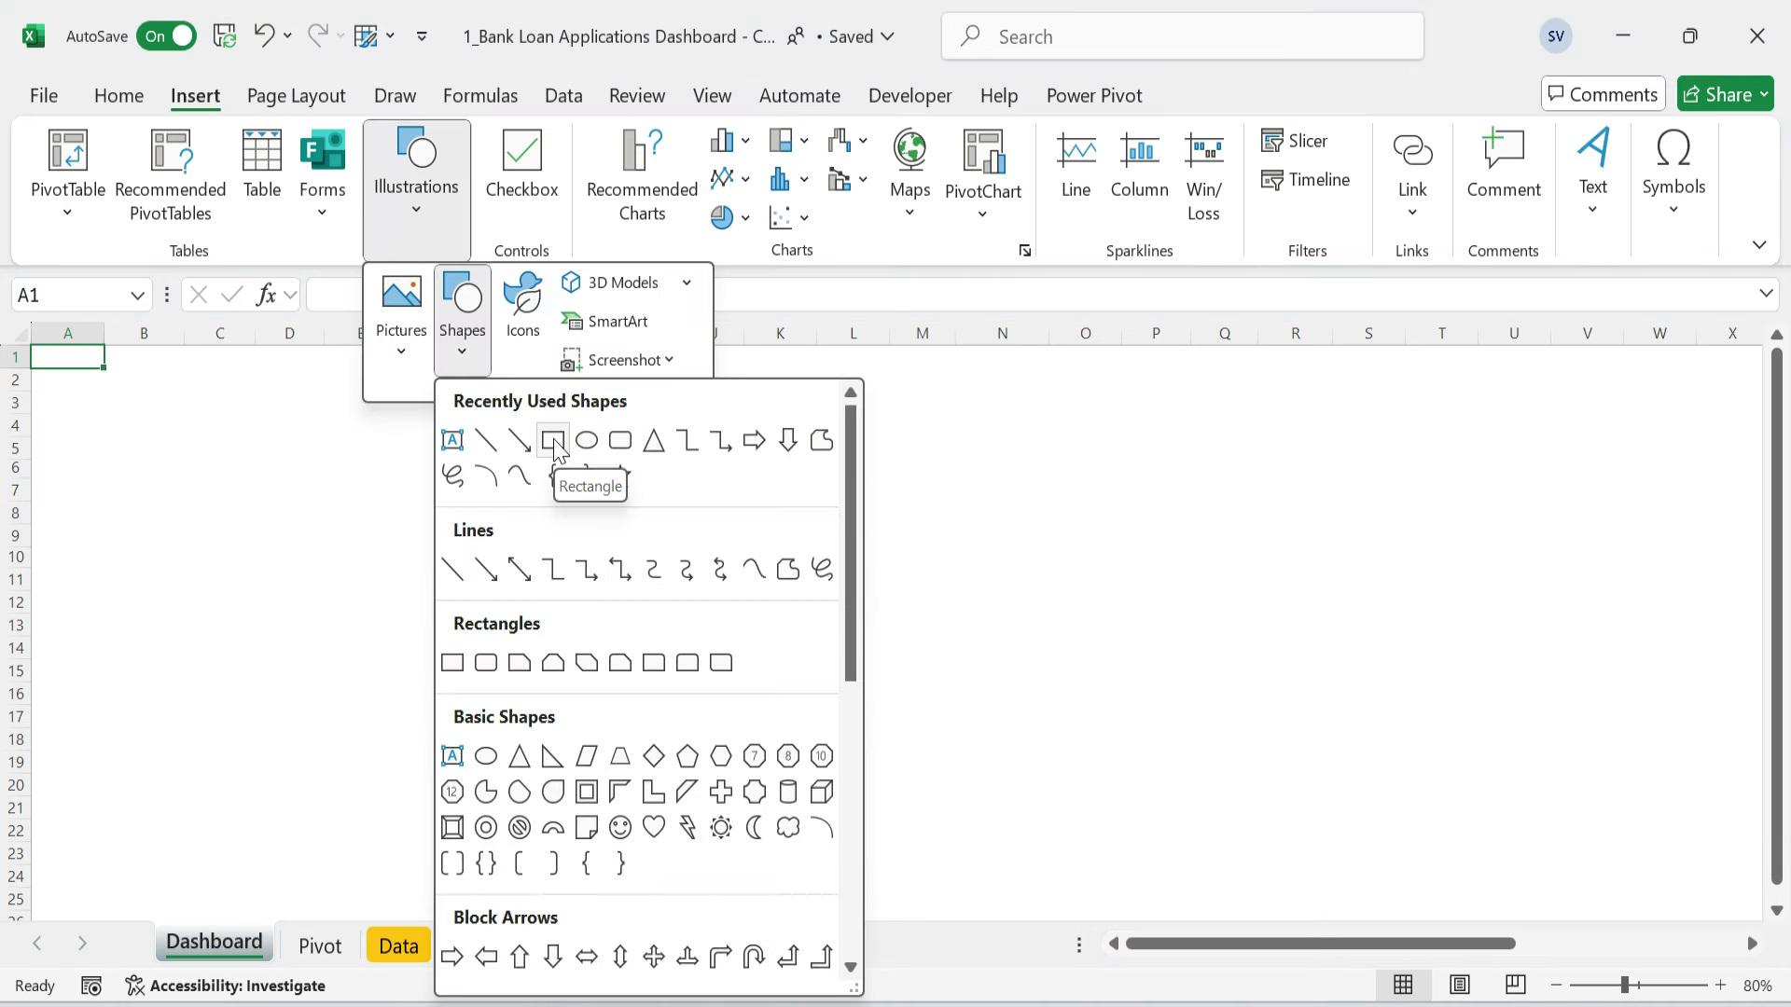
left_click(621, 452)
left_click_drag(131, 365, 1221, 477)
left_click_drag(832, 465, 748, 454)
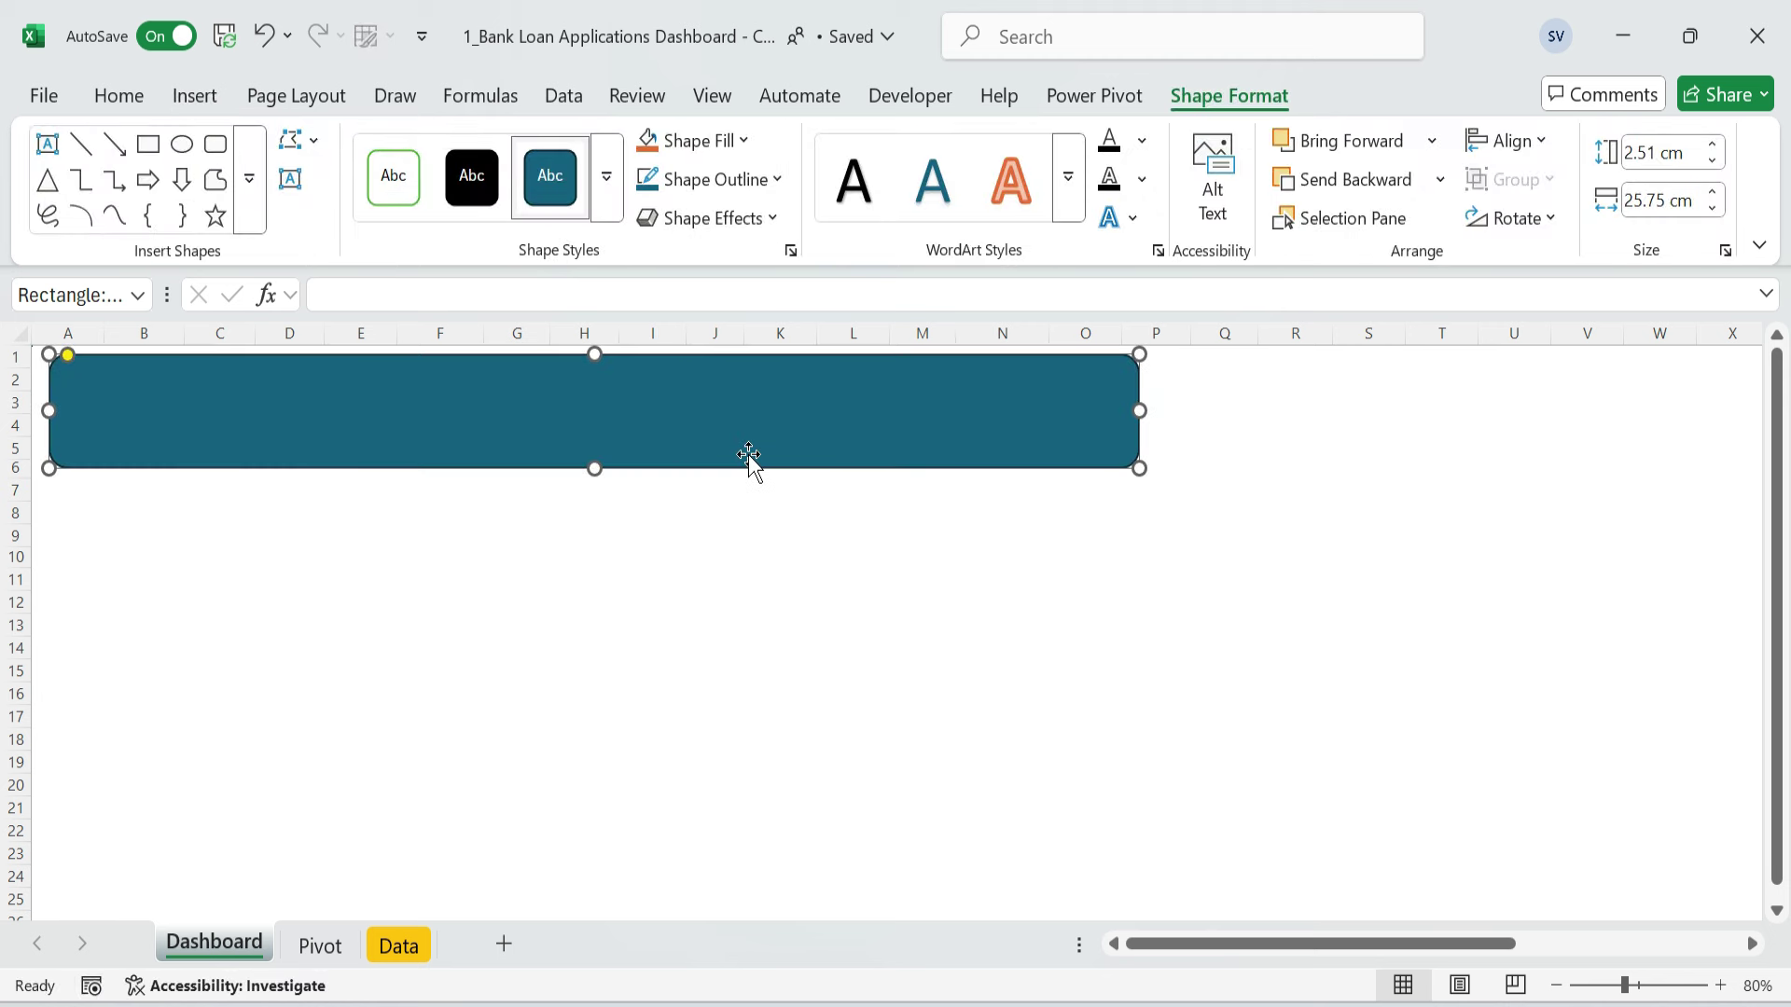
- Fill the rounded rectangle with the darkest teal theme shade and remove its outline
left_click(743, 140)
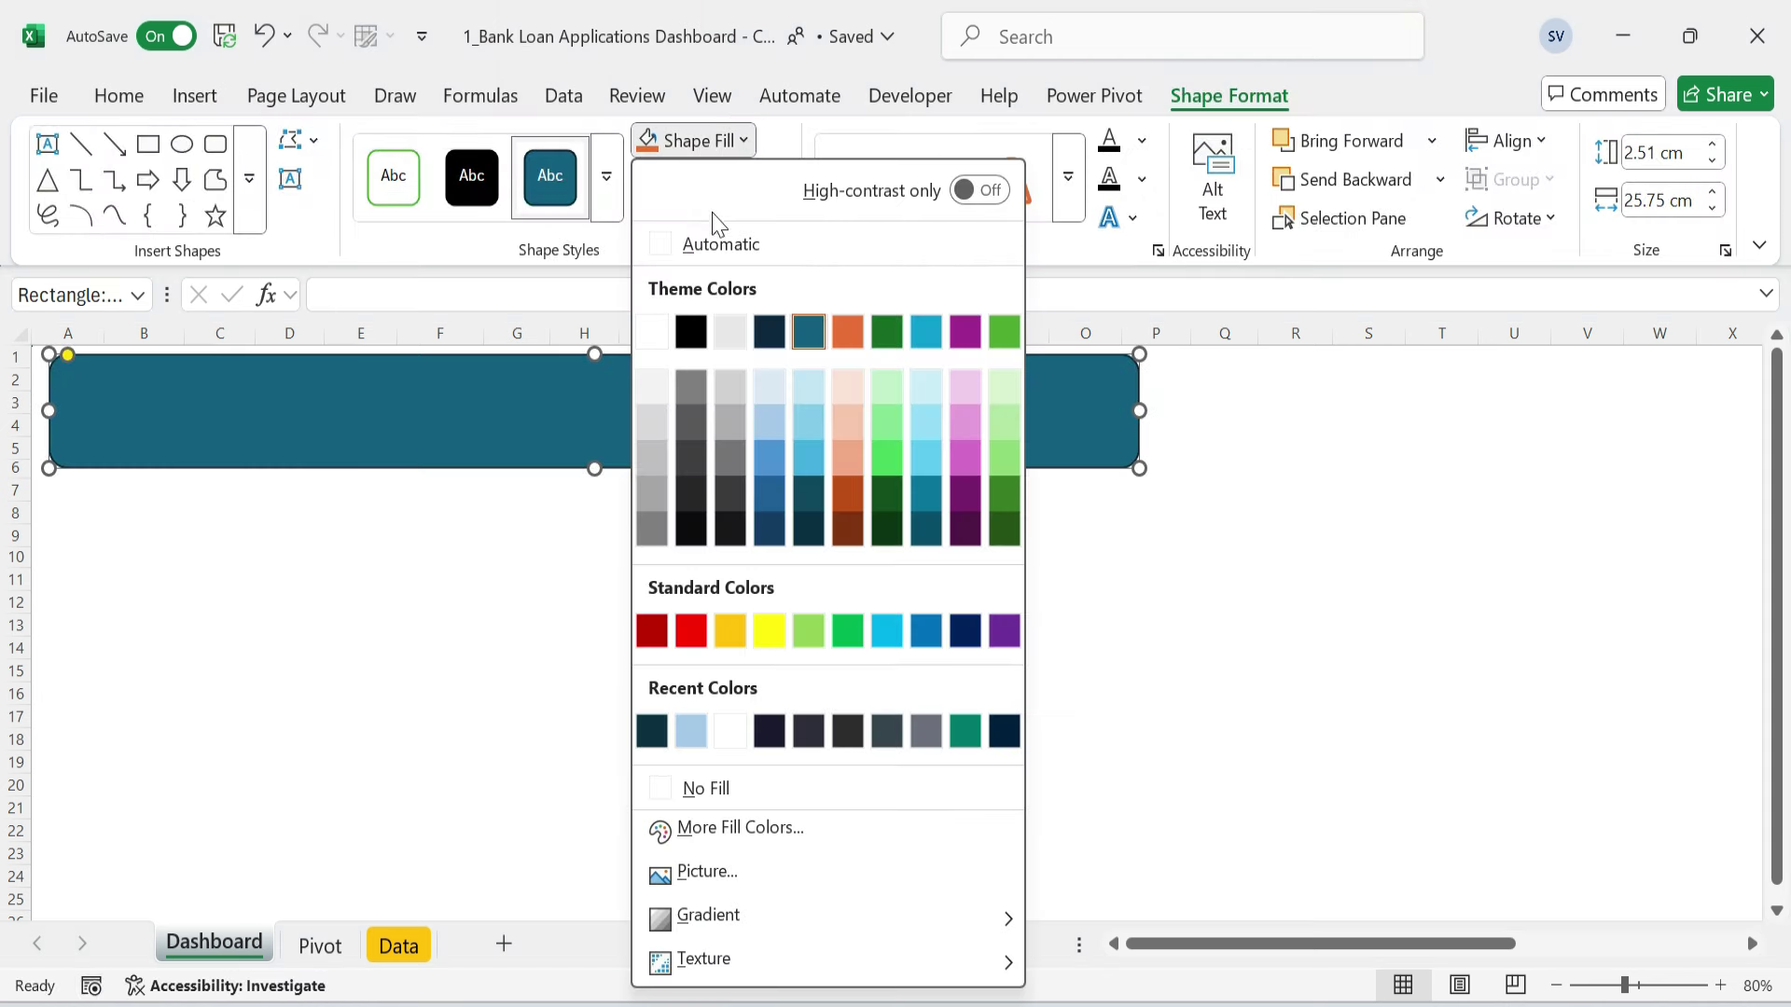
left_click(808, 523)
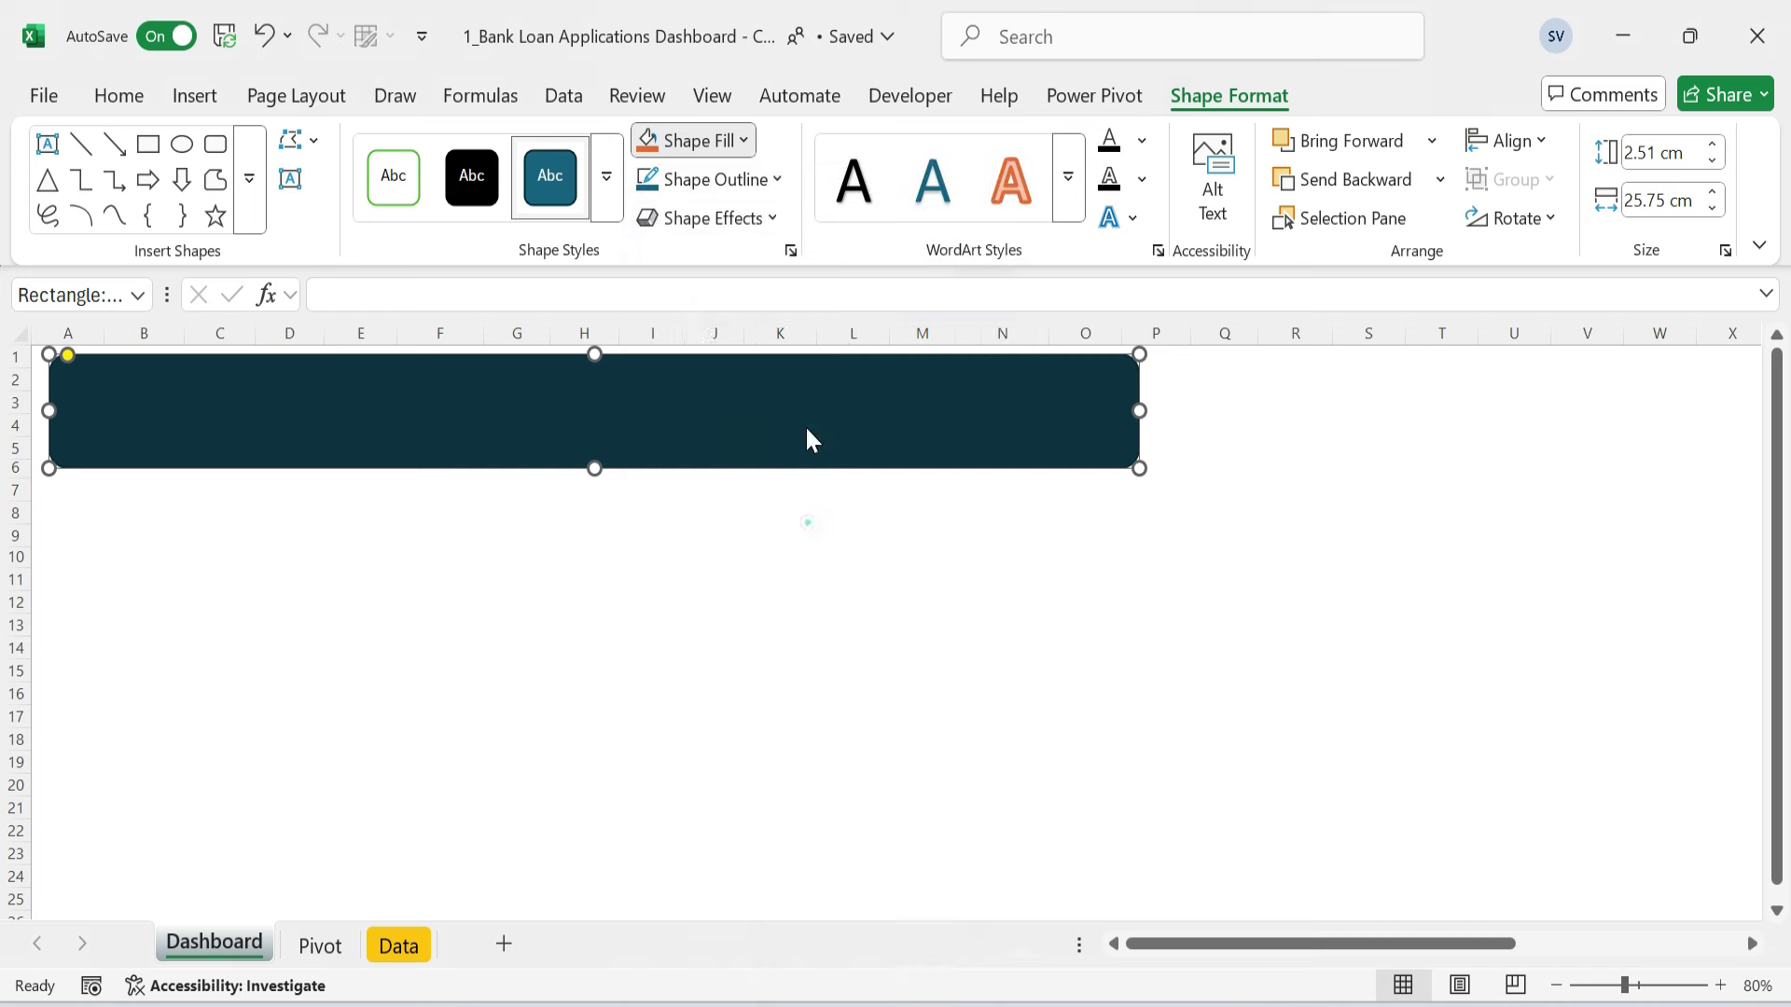
left_click(777, 179)
scroll(791, 763, "down", 1)
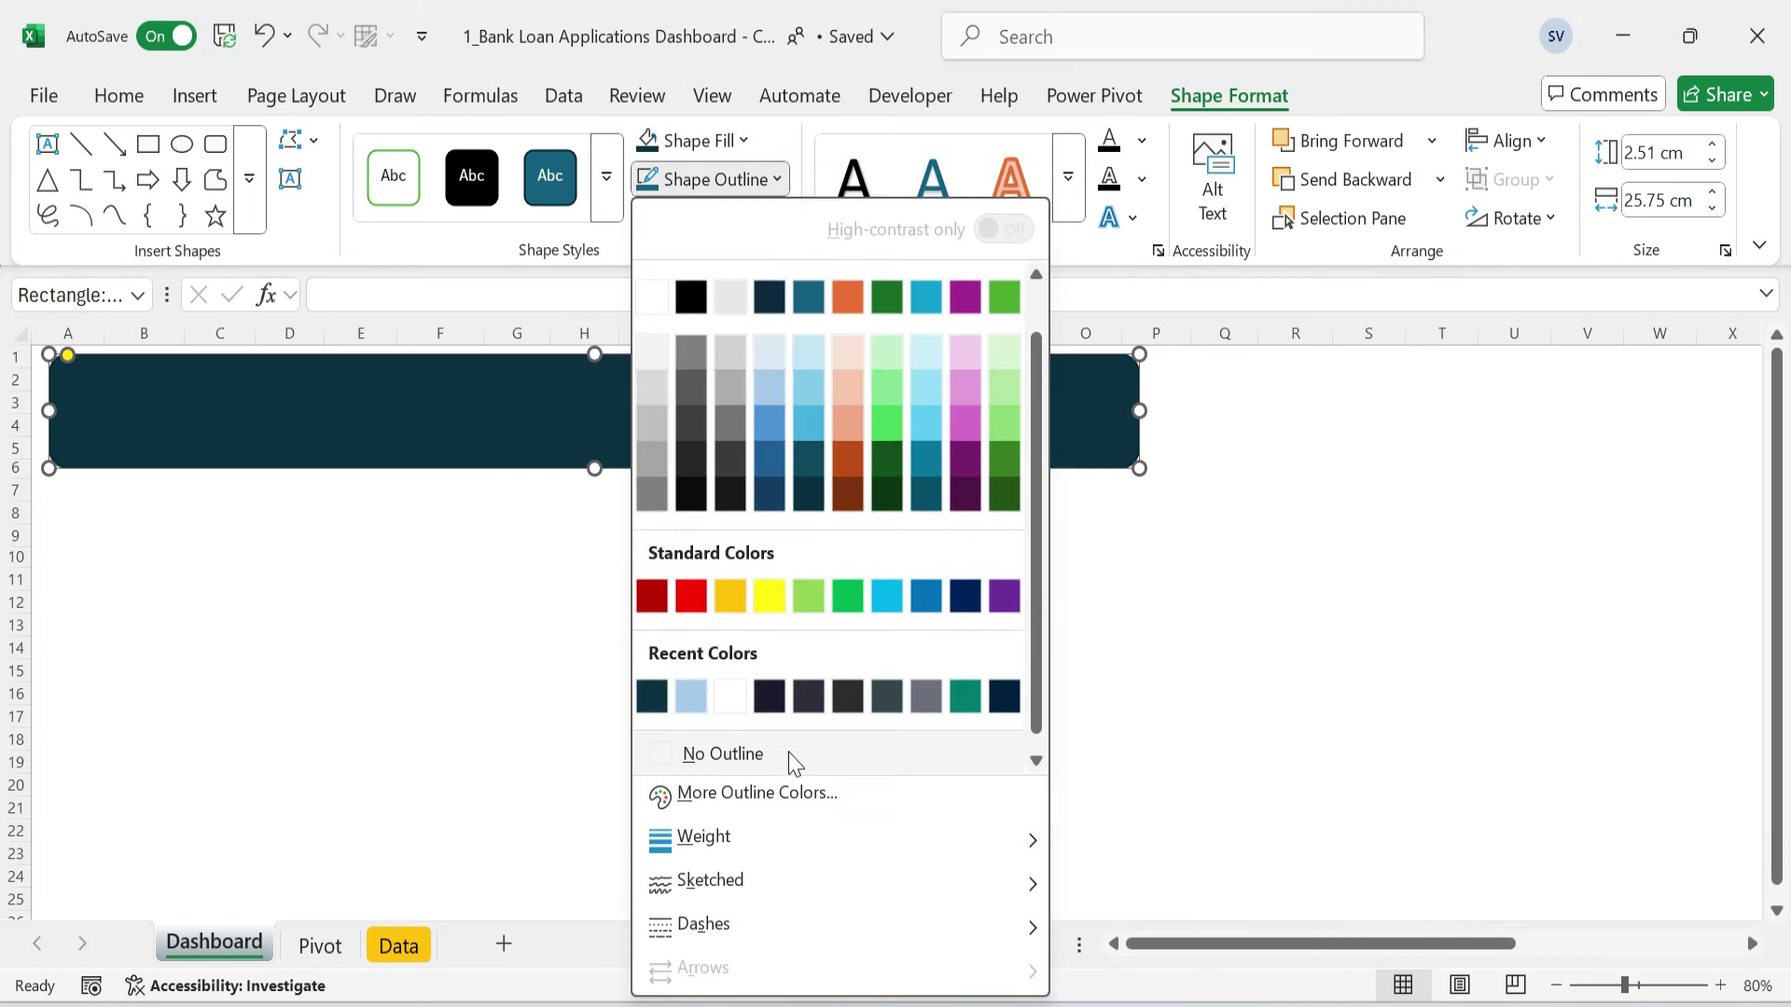
left_click(791, 756)
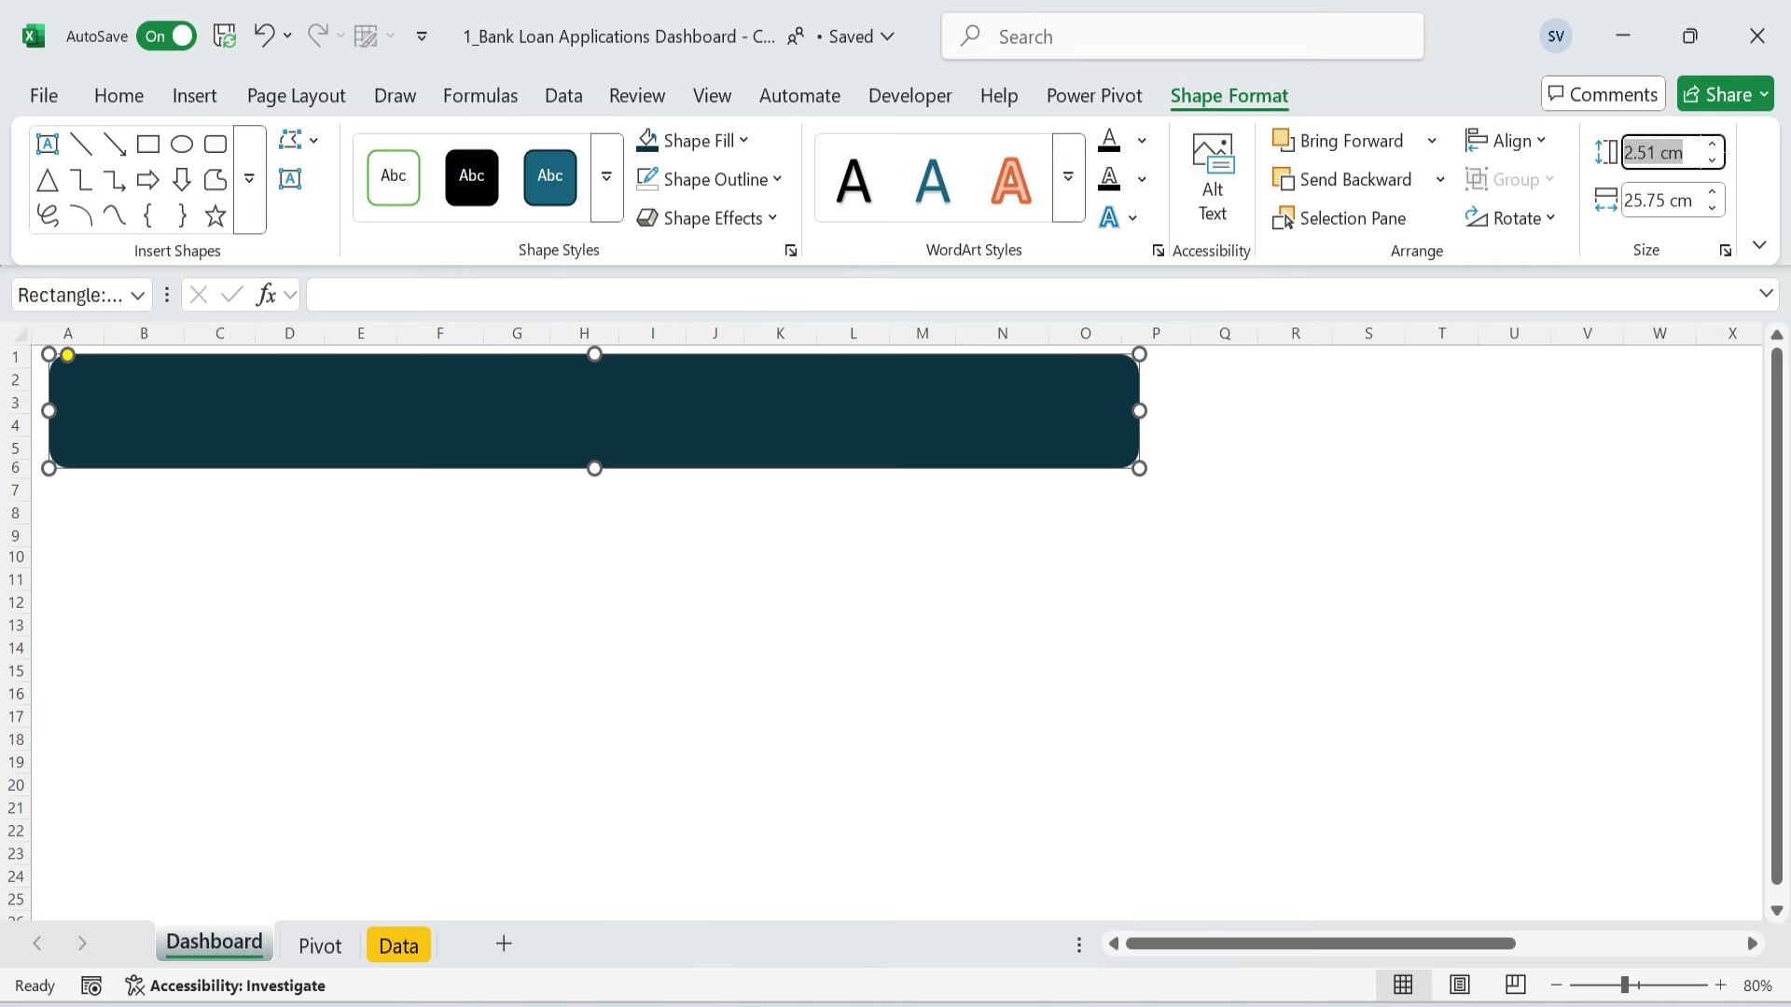
- Set the rectangle's width to 32.79 cm and reduce the rounding of its corners
key("Tab")
type("32.79")
key("Return")
left_click_drag(67, 354, 54, 364)
- Move the banner rectangle into the upper-left corner of the sheet, starting at cell A1
left_click(409, 598)
left_click(509, 462)
left_click_drag(647, 428, 620, 419)
left_click(797, 532)
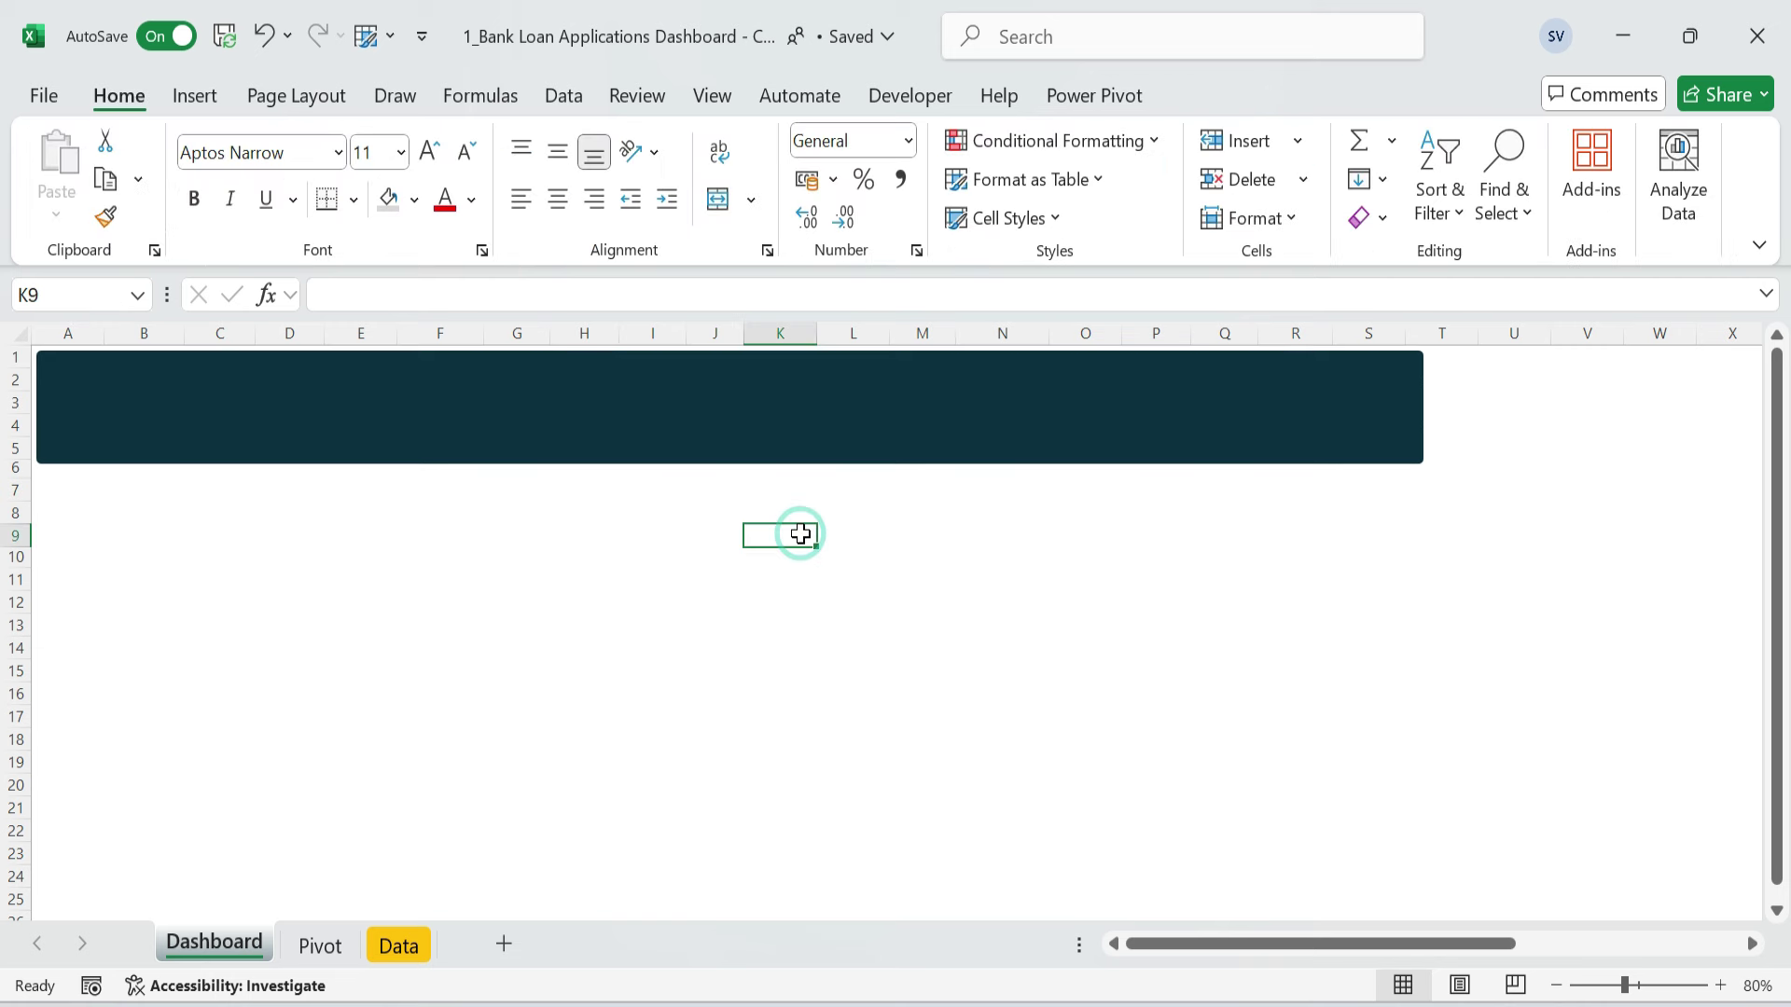
- Copy the banner rectangle directly beneath itself and resize the copy to 2.74 cm high and 4.26 cm wide
left_click(564, 430)
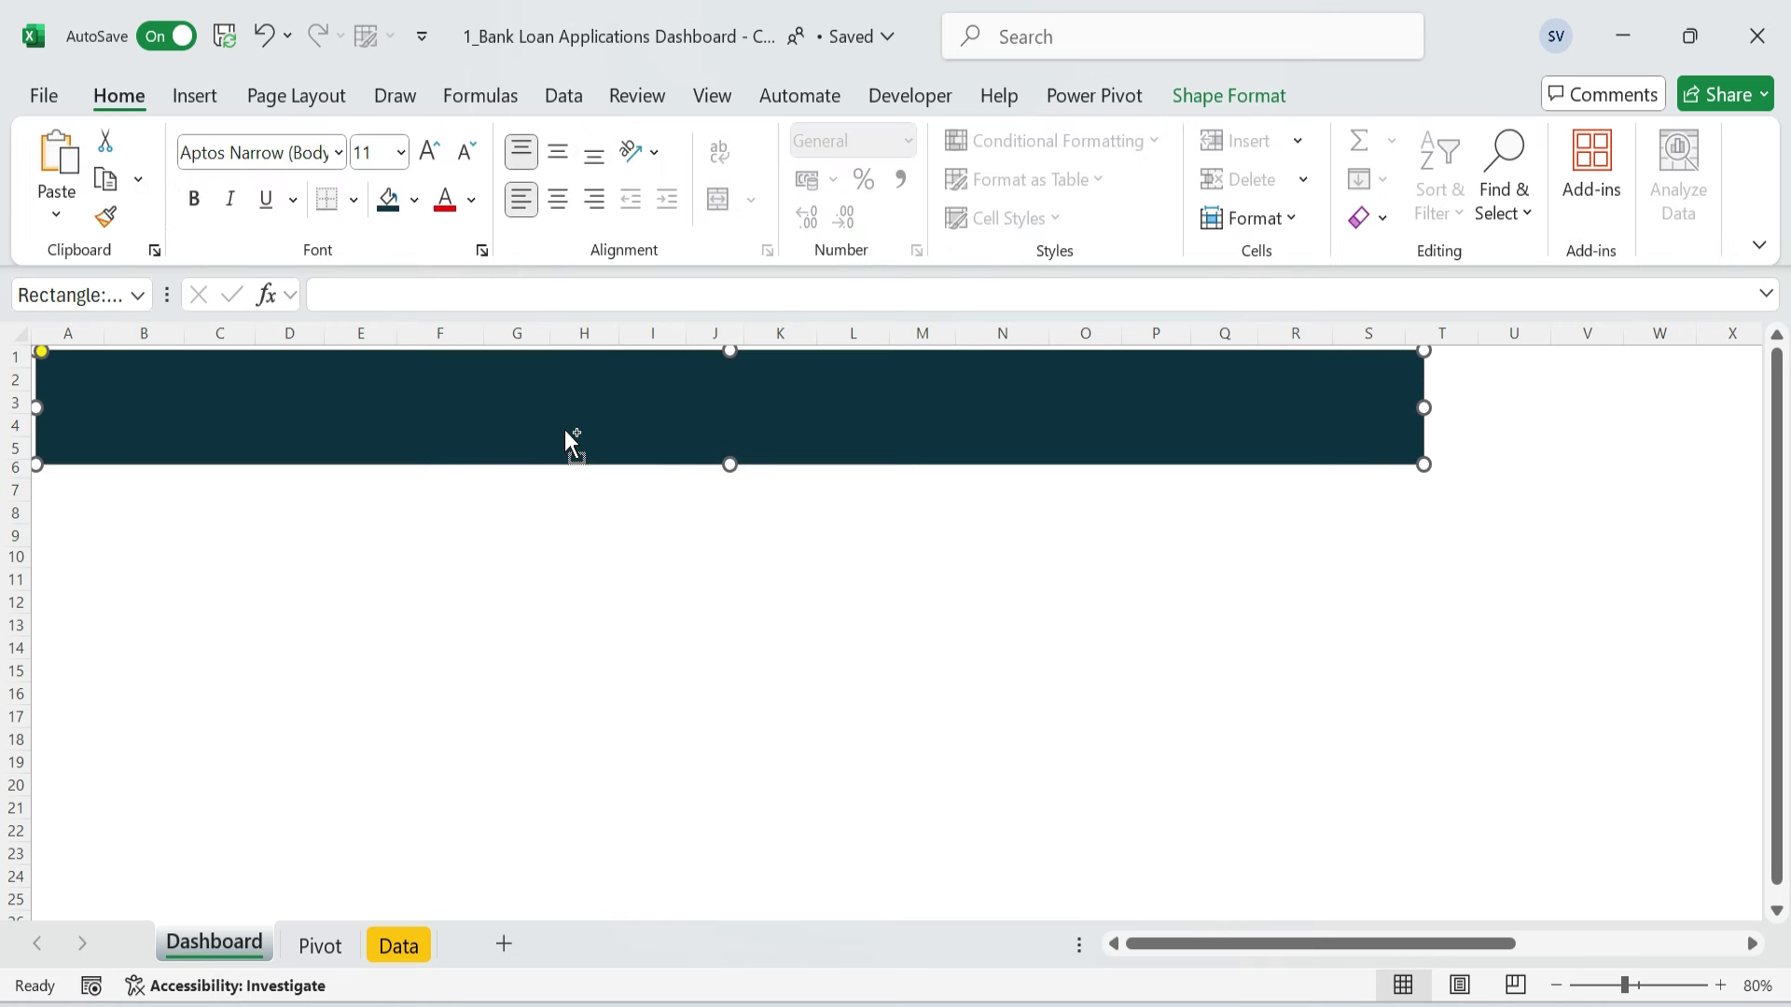
left_click_drag(474, 422, 456, 518)
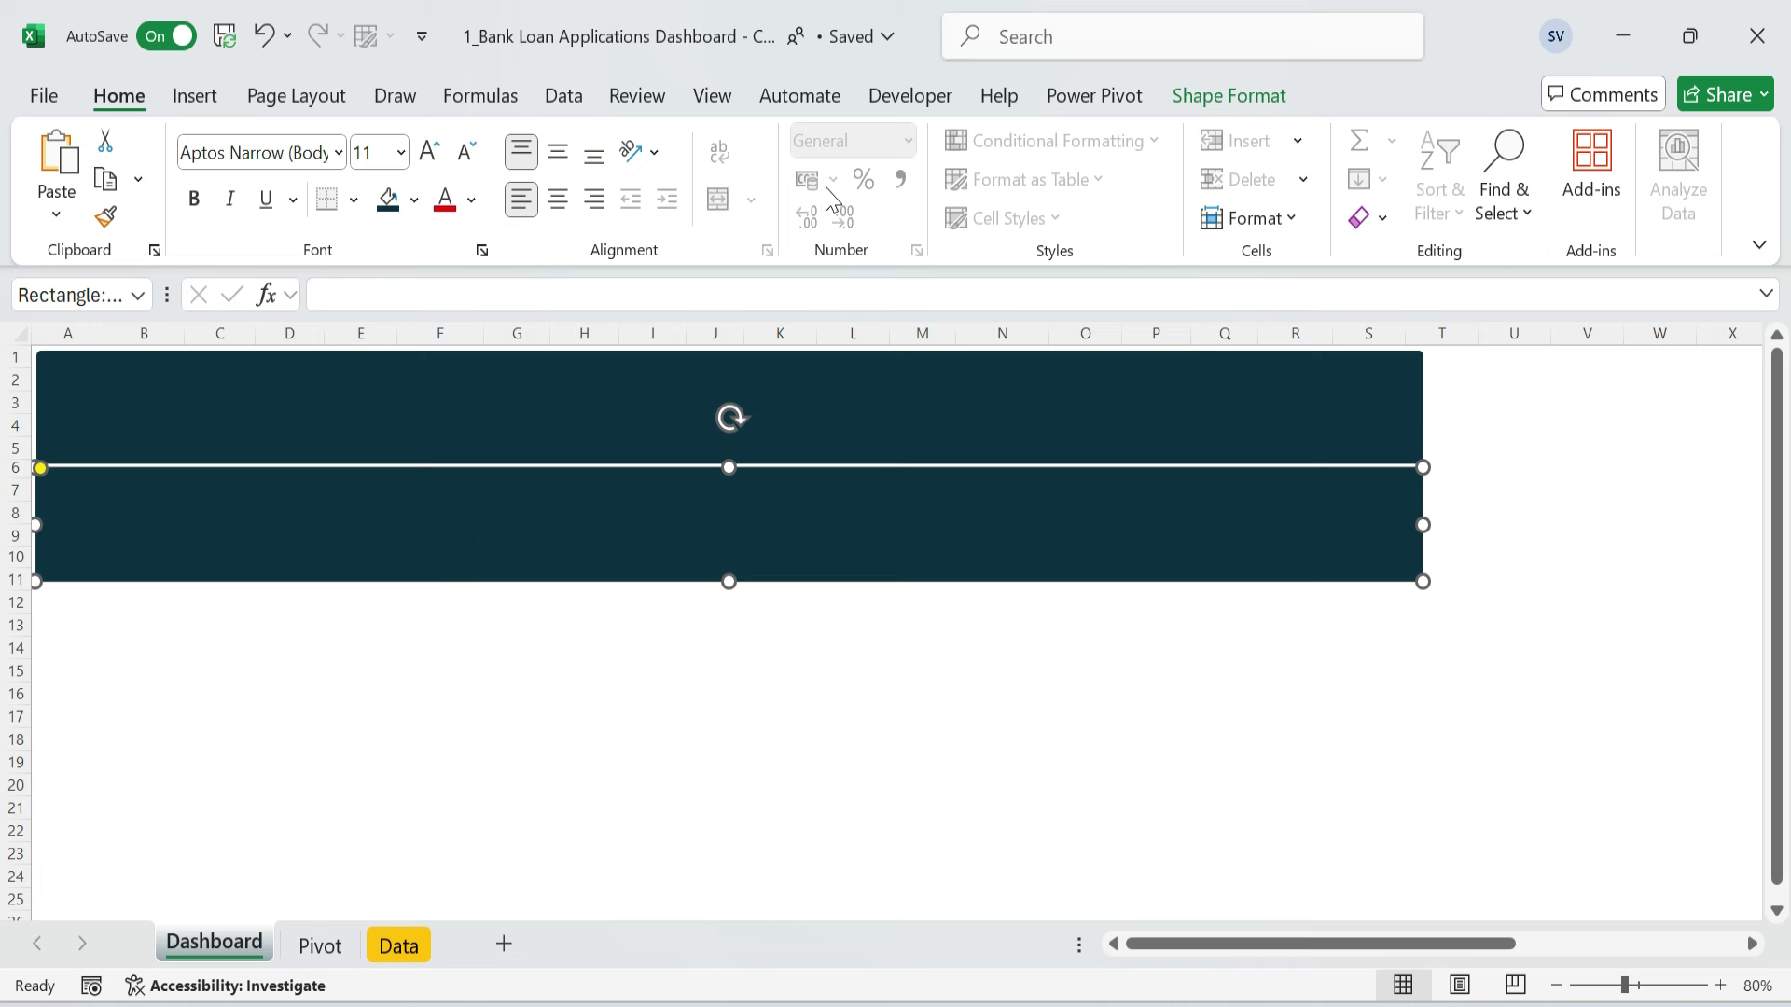
left_click(1254, 93)
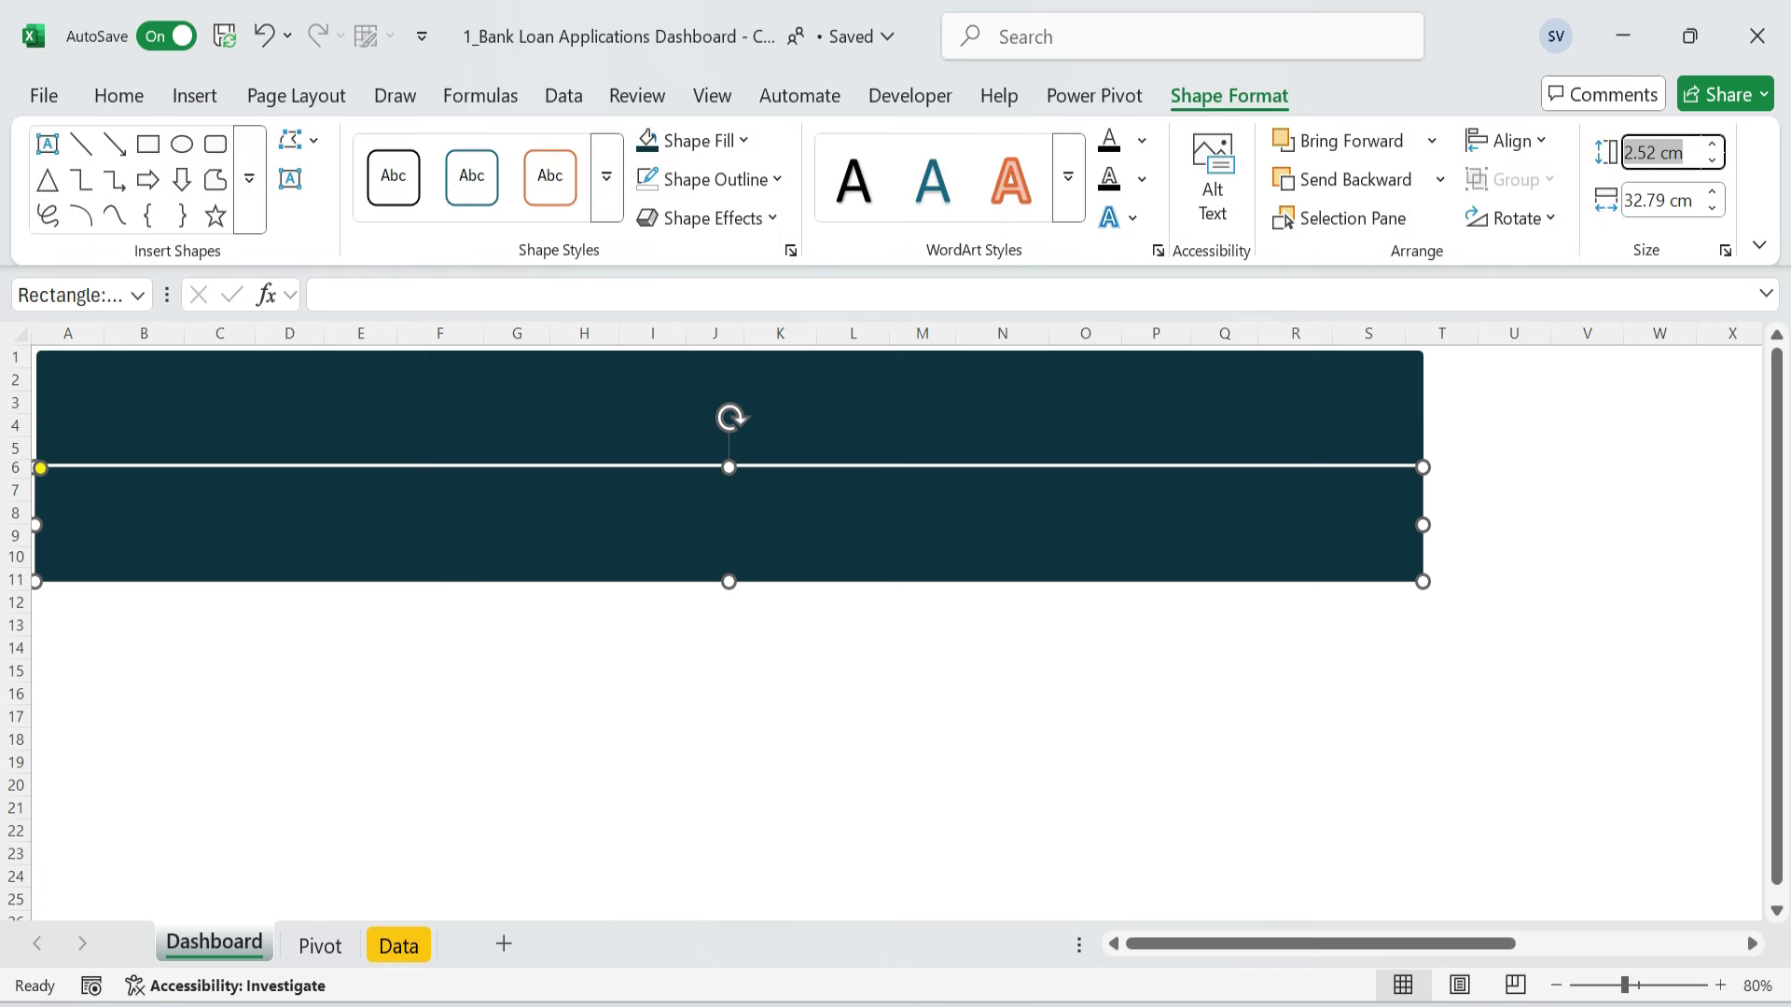
type("2.74")
key("Tab")
type("4.26")
key("Return")
- Copy the small side panel directly below itself and set the copy's height to 11.32 cm
left_click_drag(152, 530, 164, 651)
key("Tab")
key("Return")
key("Down")
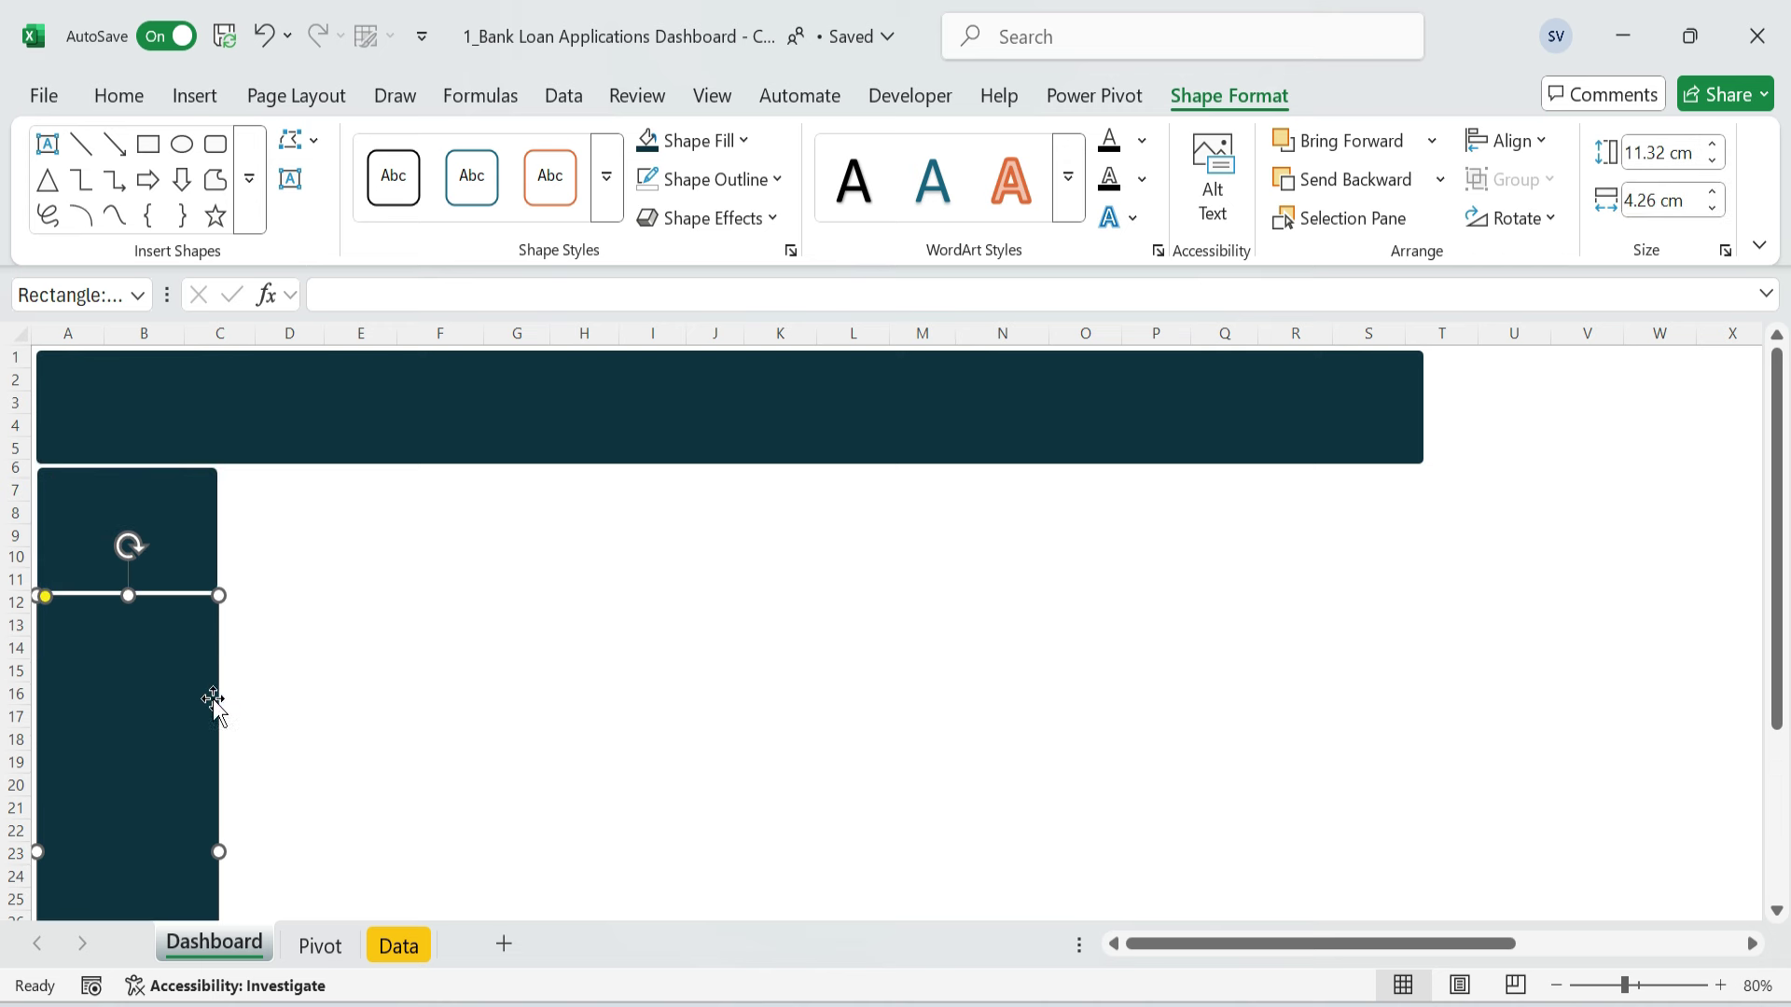
- Copy the side panel, resize it to 1.84 by 5.56 cm, place it under the banner beside the panel, and increase its corner rounding
left_click(627, 582)
left_click_drag(139, 532, 730, 577, "ctrl")
left_click(1229, 98)
left_click(1658, 152)
type("1.84")
key("Tab")
type("5.56")
key("Return")
left_click(306, 511)
left_click_drag(227, 475, 234, 475)
- Delete the stray card copy and slightly increase the corner rounding of the banner rectangle
left_click(706, 571)
key("Delete")
left_click(440, 647)
left_click(127, 407)
left_click_drag(41, 352, 47, 352)
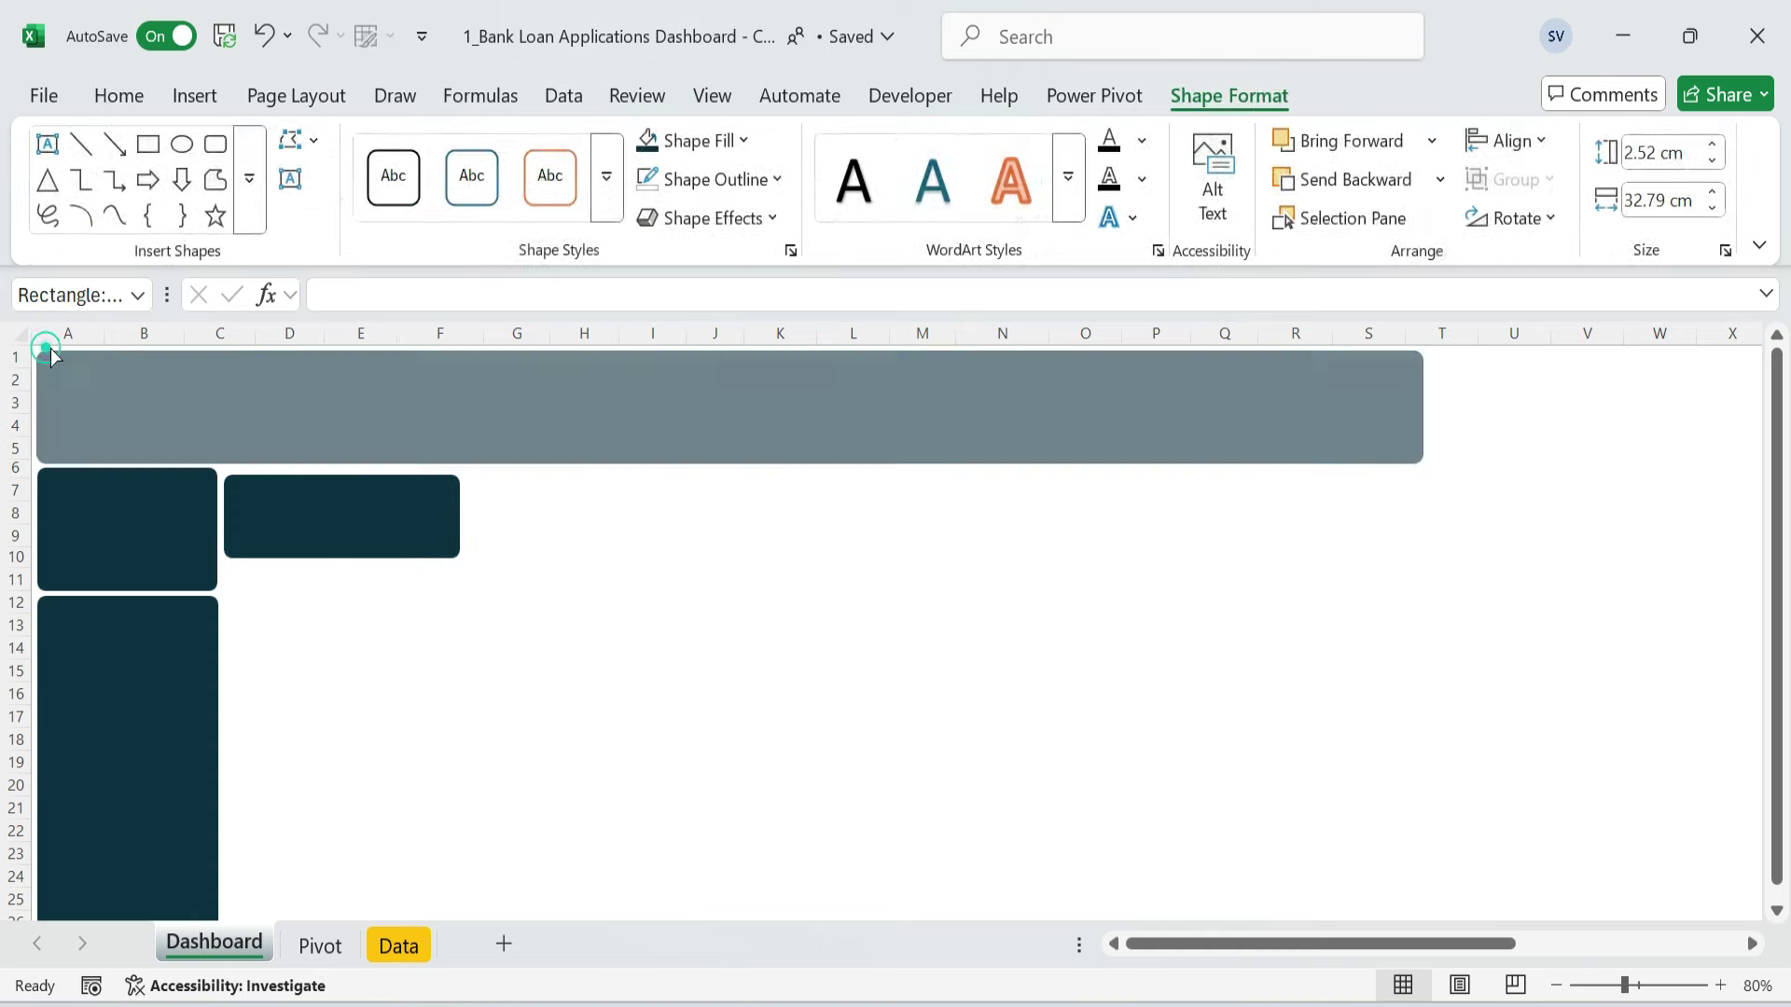
- Copy the small card across beneath the banner to make a row of five cards reaching the banner's far end
left_click(847, 530)
left_click_drag(380, 535, 847, 530, "ctrl")
left_click_drag(828, 526, 1307, 508, "ctrl")
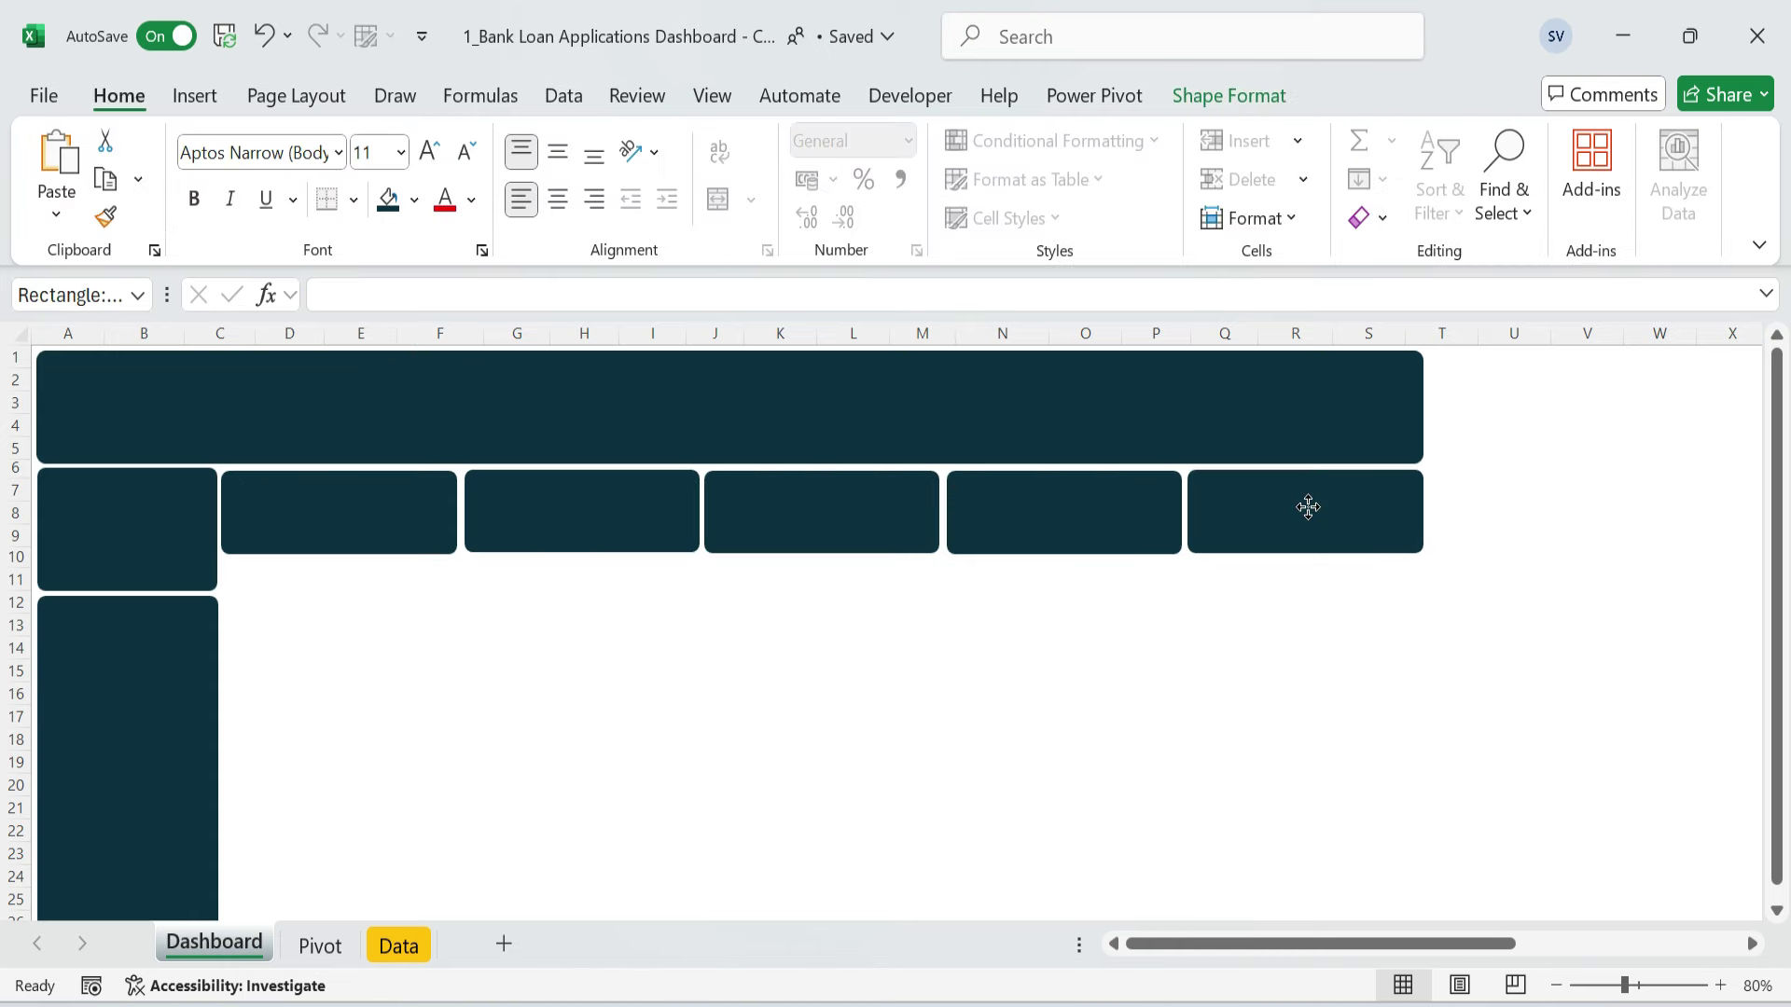
- Align the top edges of the five small cards beneath the banner
left_click(136, 533)
left_click(326, 523, "ctrl")
left_click(646, 692)
left_click(360, 512)
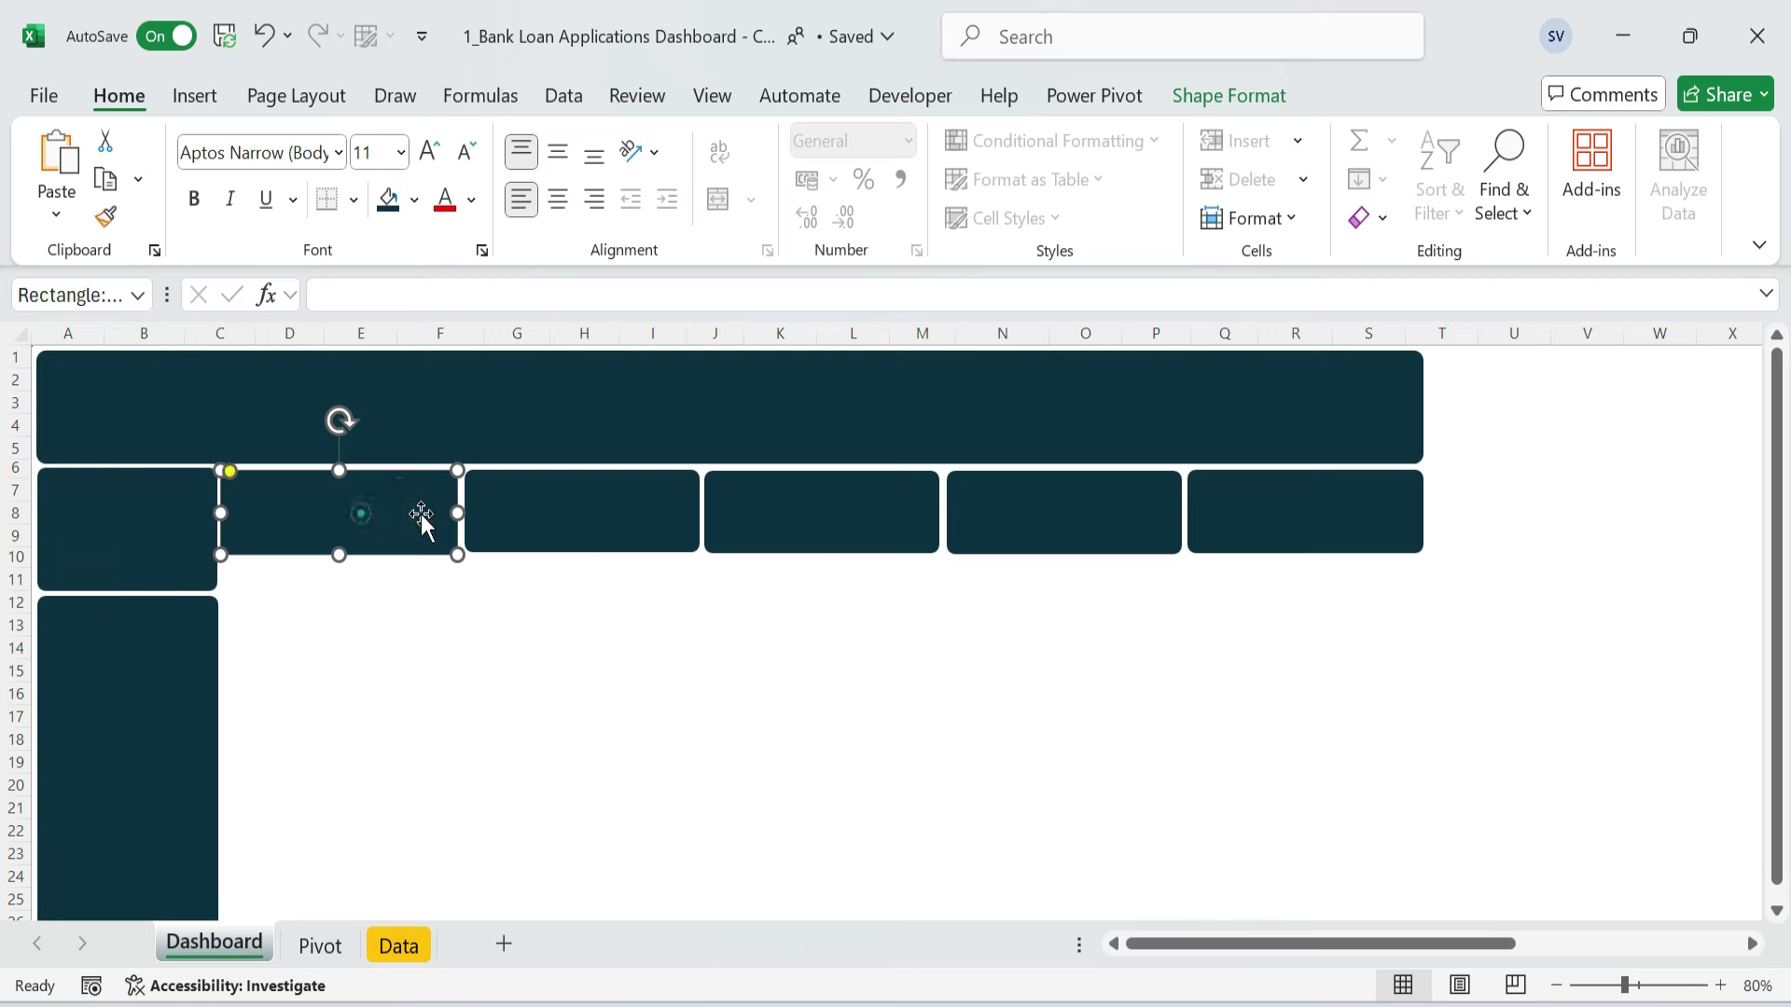
left_click(582, 515, "ctrl")
left_click(821, 511, "ctrl")
left_click(1068, 494, "ctrl")
left_click(1301, 490, "ctrl")
left_click(1230, 95)
left_click(1511, 140)
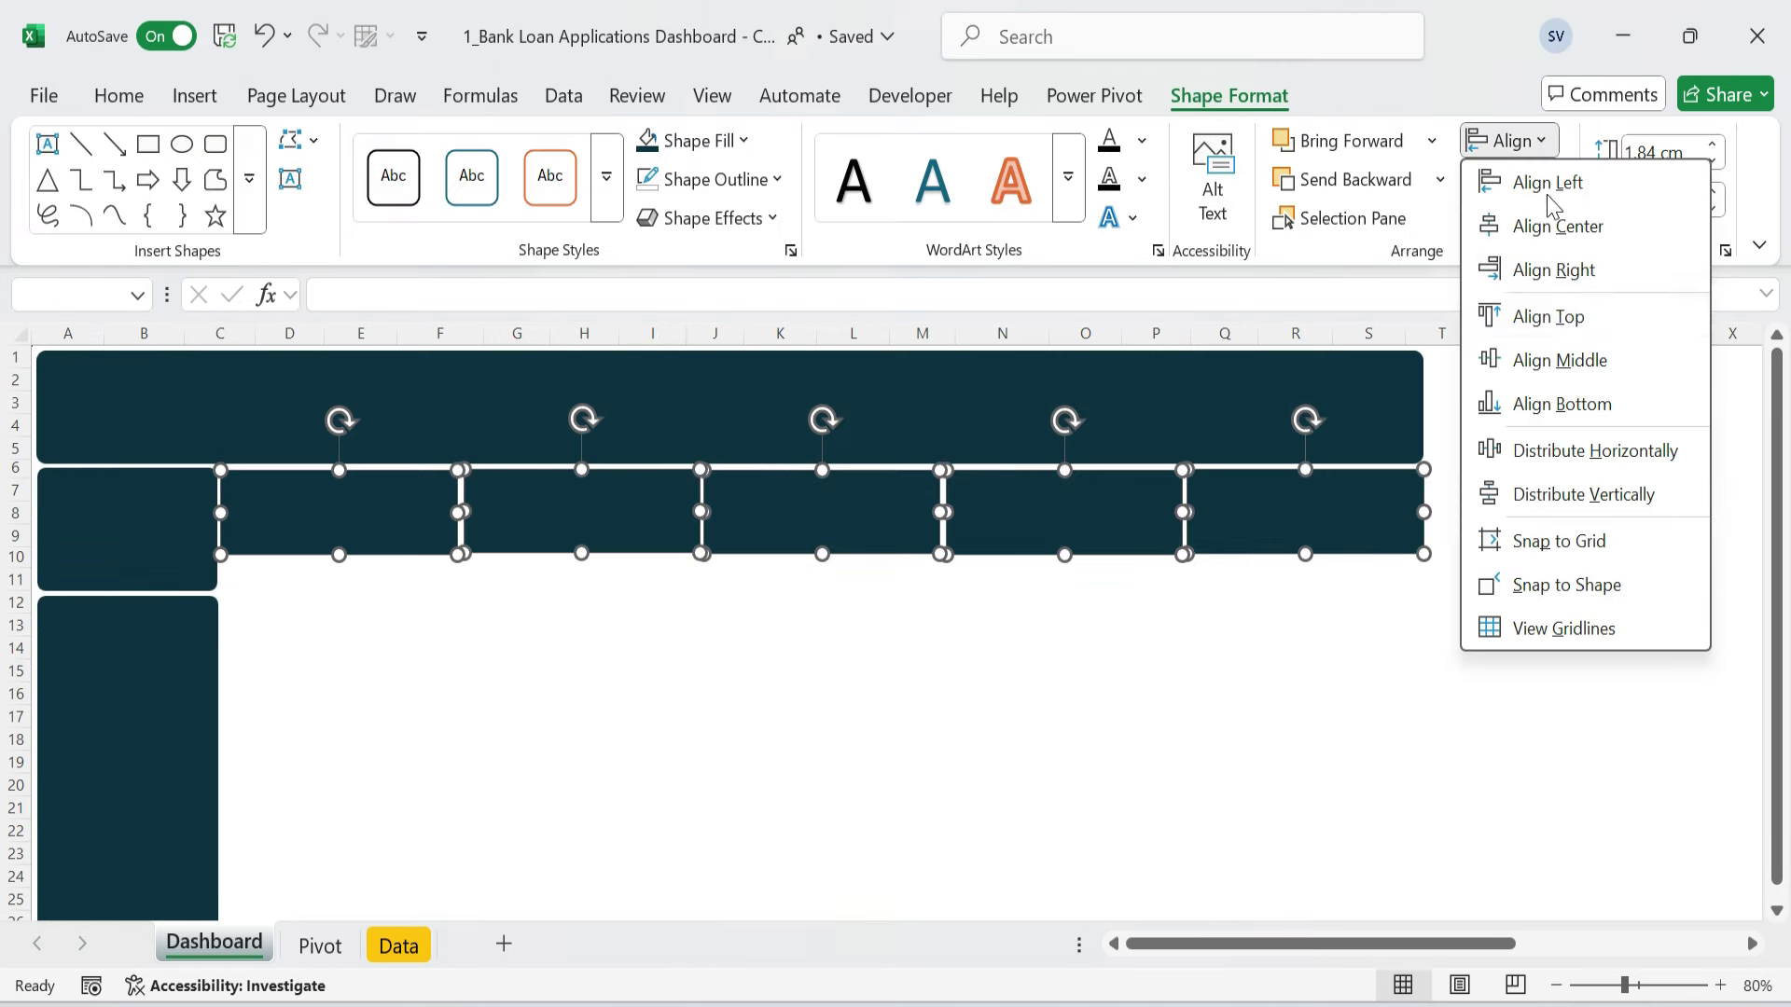
left_click(1551, 314)
- Distribute the five small cards horizontally and vertically
left_click(1548, 149)
left_click(1586, 448)
left_click(1547, 144)
left_click(1598, 493)
left_click(715, 668)
left_click(440, 669)
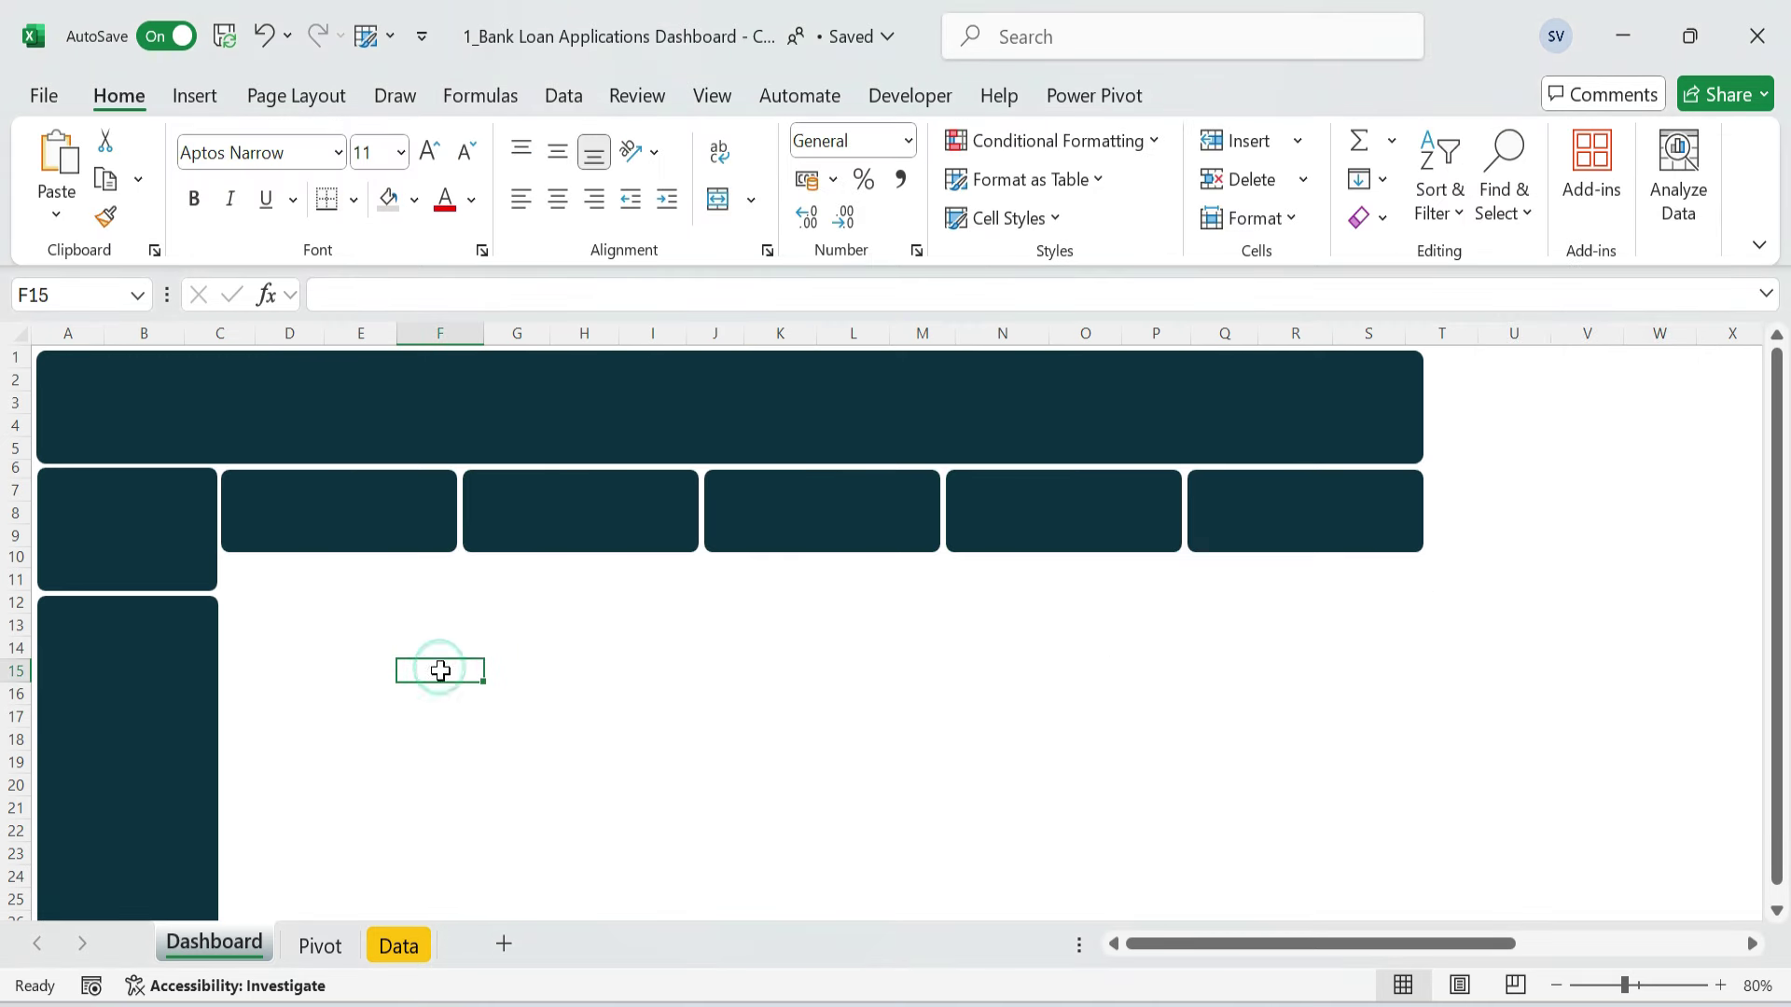
- Copy the first small card below itself, resize it to 4.43 by 7.39 cm, and adjust its corner rounding
left_click_drag(339, 539, 342, 627)
key("Tab")
type("7.39")
key("Return")
left_click_drag(232, 565, 233, 568)
- Copy the chart panel beside itself and set the copy's width to 6.43 cm
left_click_drag(409, 634, 1065, 604)
left_click(1660, 152)
key("Tab")
type("6.43")
key("Return")
- Duplicate the second chart panel and set the new panel's width to 14.37 cm
key("ctrl+d")
left_click(1660, 200)
type("1437")
key("Return")
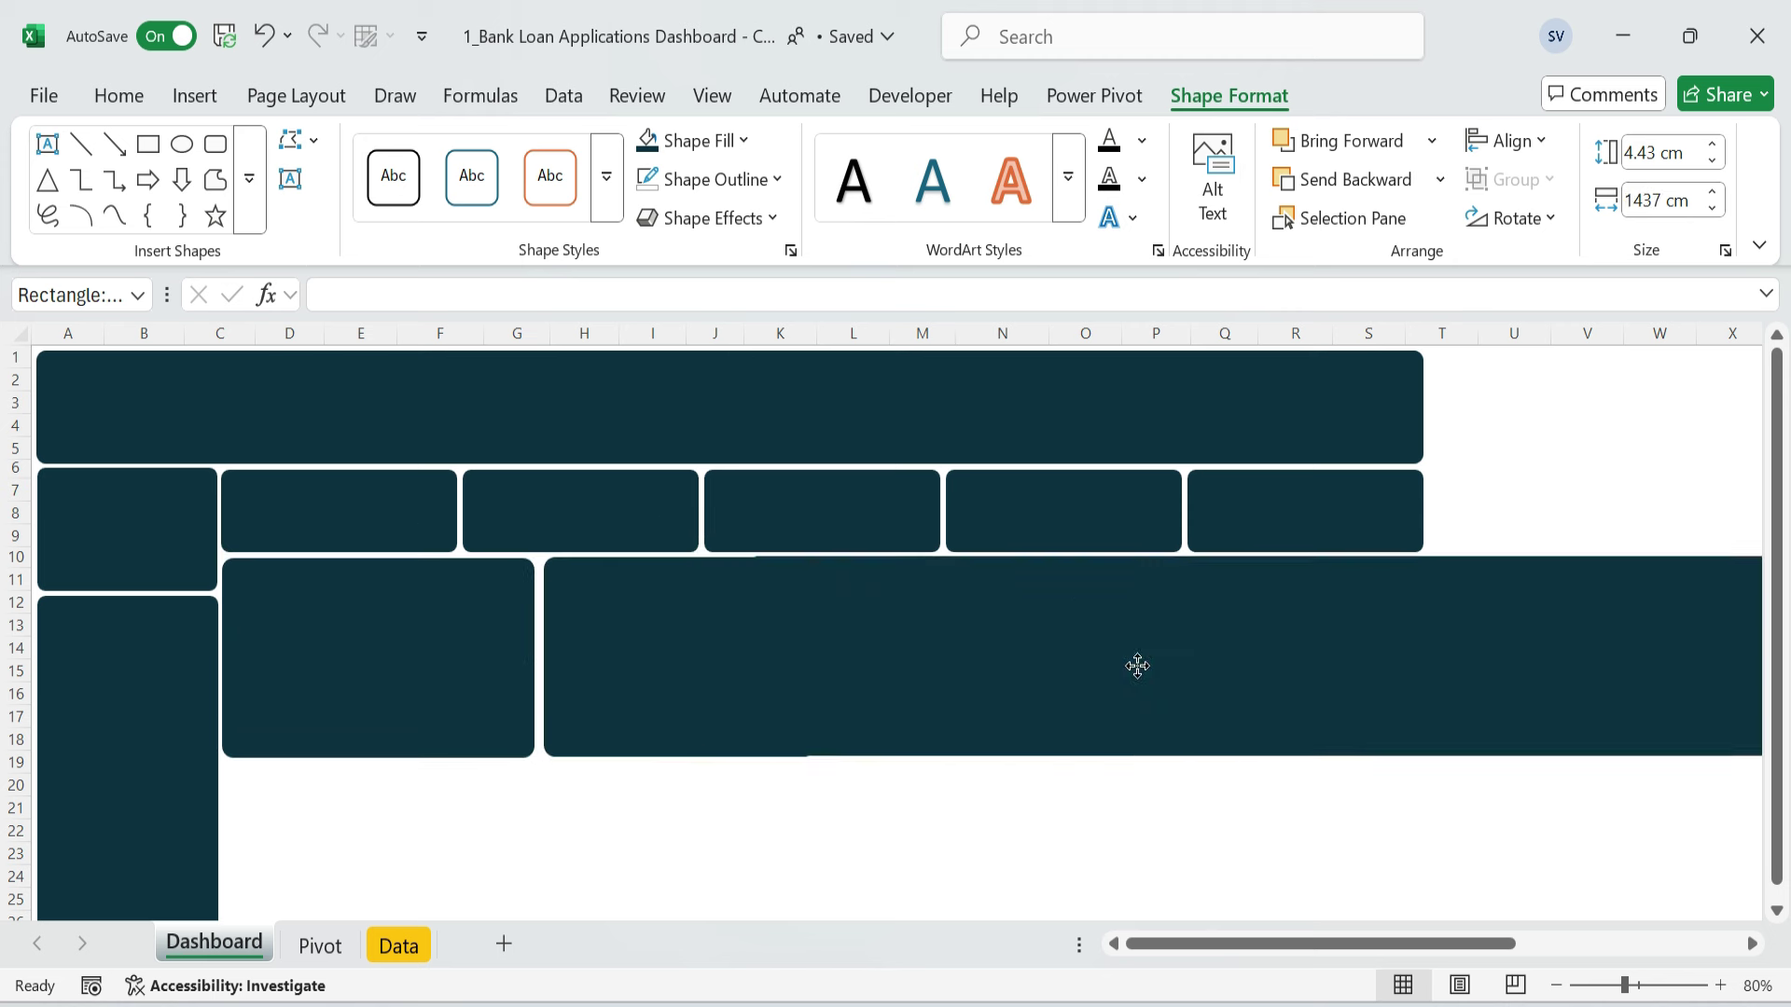
left_click(1660, 201)
type("14.37")
key("Return")
- Align the tops of the three chart panels in rows 10 to 18 and distribute them horizontally
left_click(679, 657, "ctrl")
left_click(379, 658, "ctrl")
left_click(1505, 141)
left_click(1575, 316)
left_click(1593, 449)
left_click(1586, 512)
- Paste a copy of the first chart panel beneath it, starting at row 19, and size it 4.46 by 7.37 cm
scroll(933, 653, "down", 2)
left_click(345, 699)
key("ctrl+v")
left_click_drag(448, 752, 349, 699)
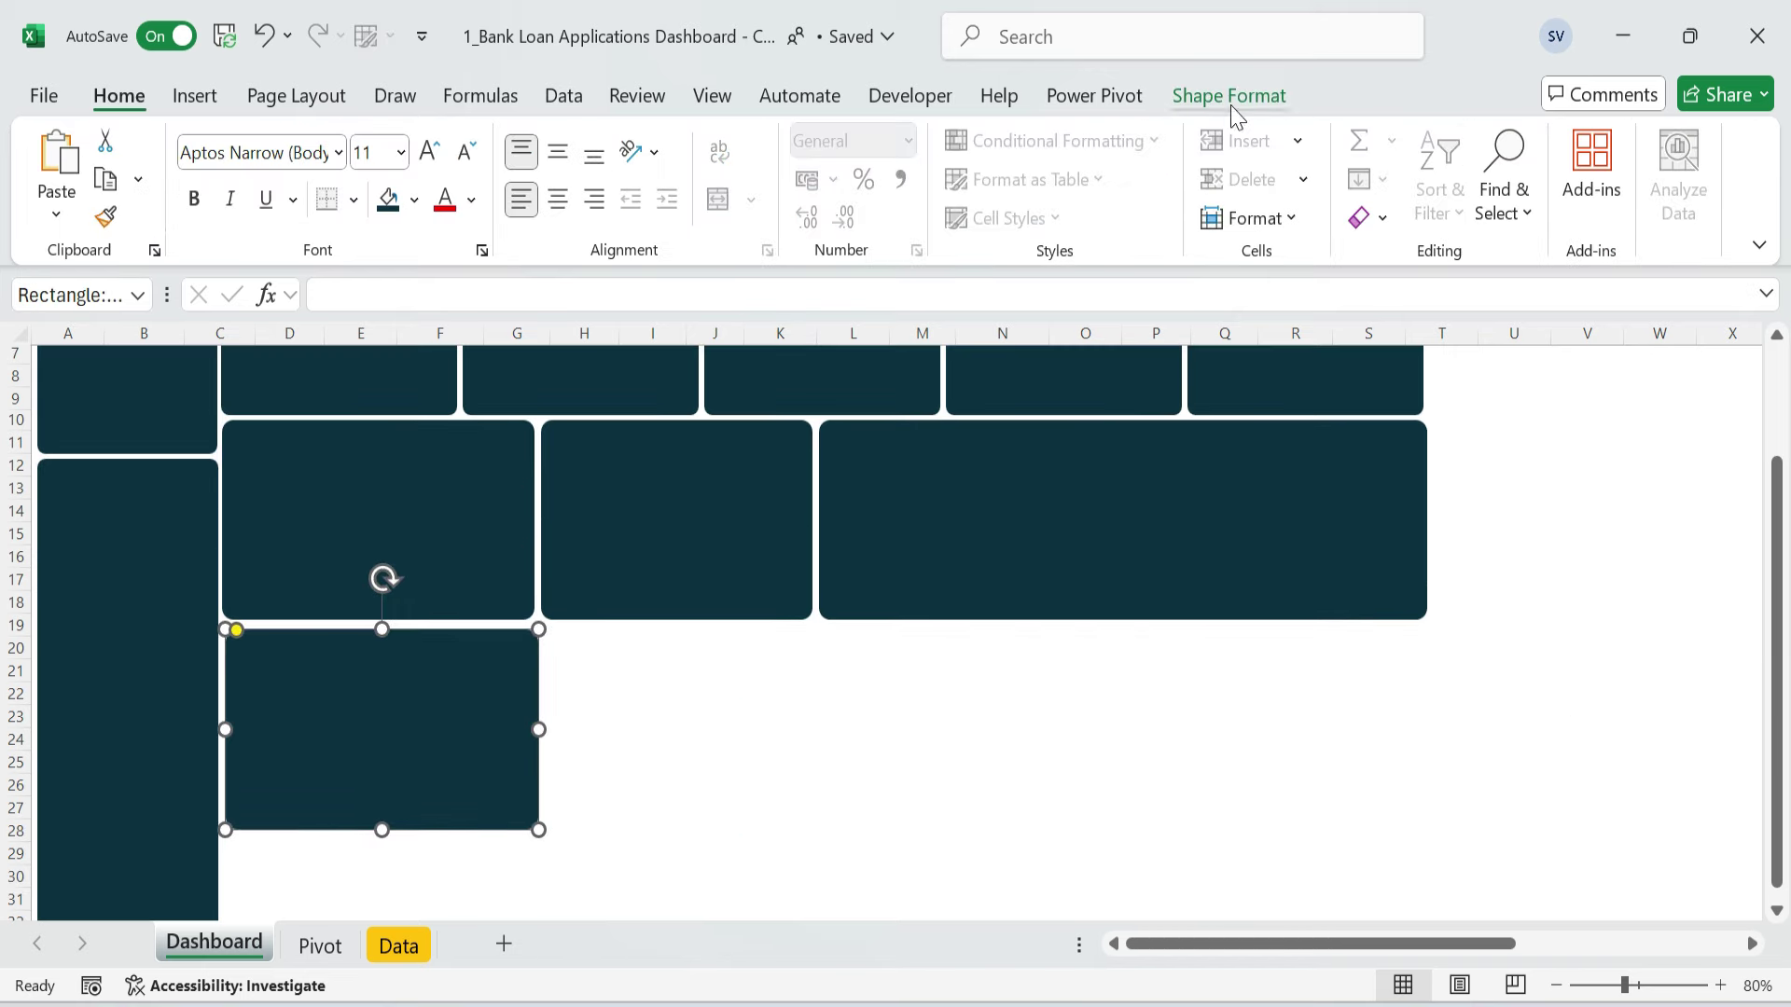
left_click(1230, 96)
left_click(1660, 152)
type("4.46")
key("Tab")
type("7.37")
key("Return")
- Place another panel copy below the one in rows 19 to 28 and set its height to 3.03 cm
scroll(737, 743, "down", 2)
left_click_drag(736, 604, 419, 808)
left_click(1660, 152)
type("3.03")
key("Return")
- Duplicate the row 19 panel, place the copy beside it, and size it 7.61 cm high and 6.48 cm wide
left_click(401, 614)
key("ctrl+d")
left_click_drag(401, 614, 704, 600)
left_click(1661, 152)
type("7.58")
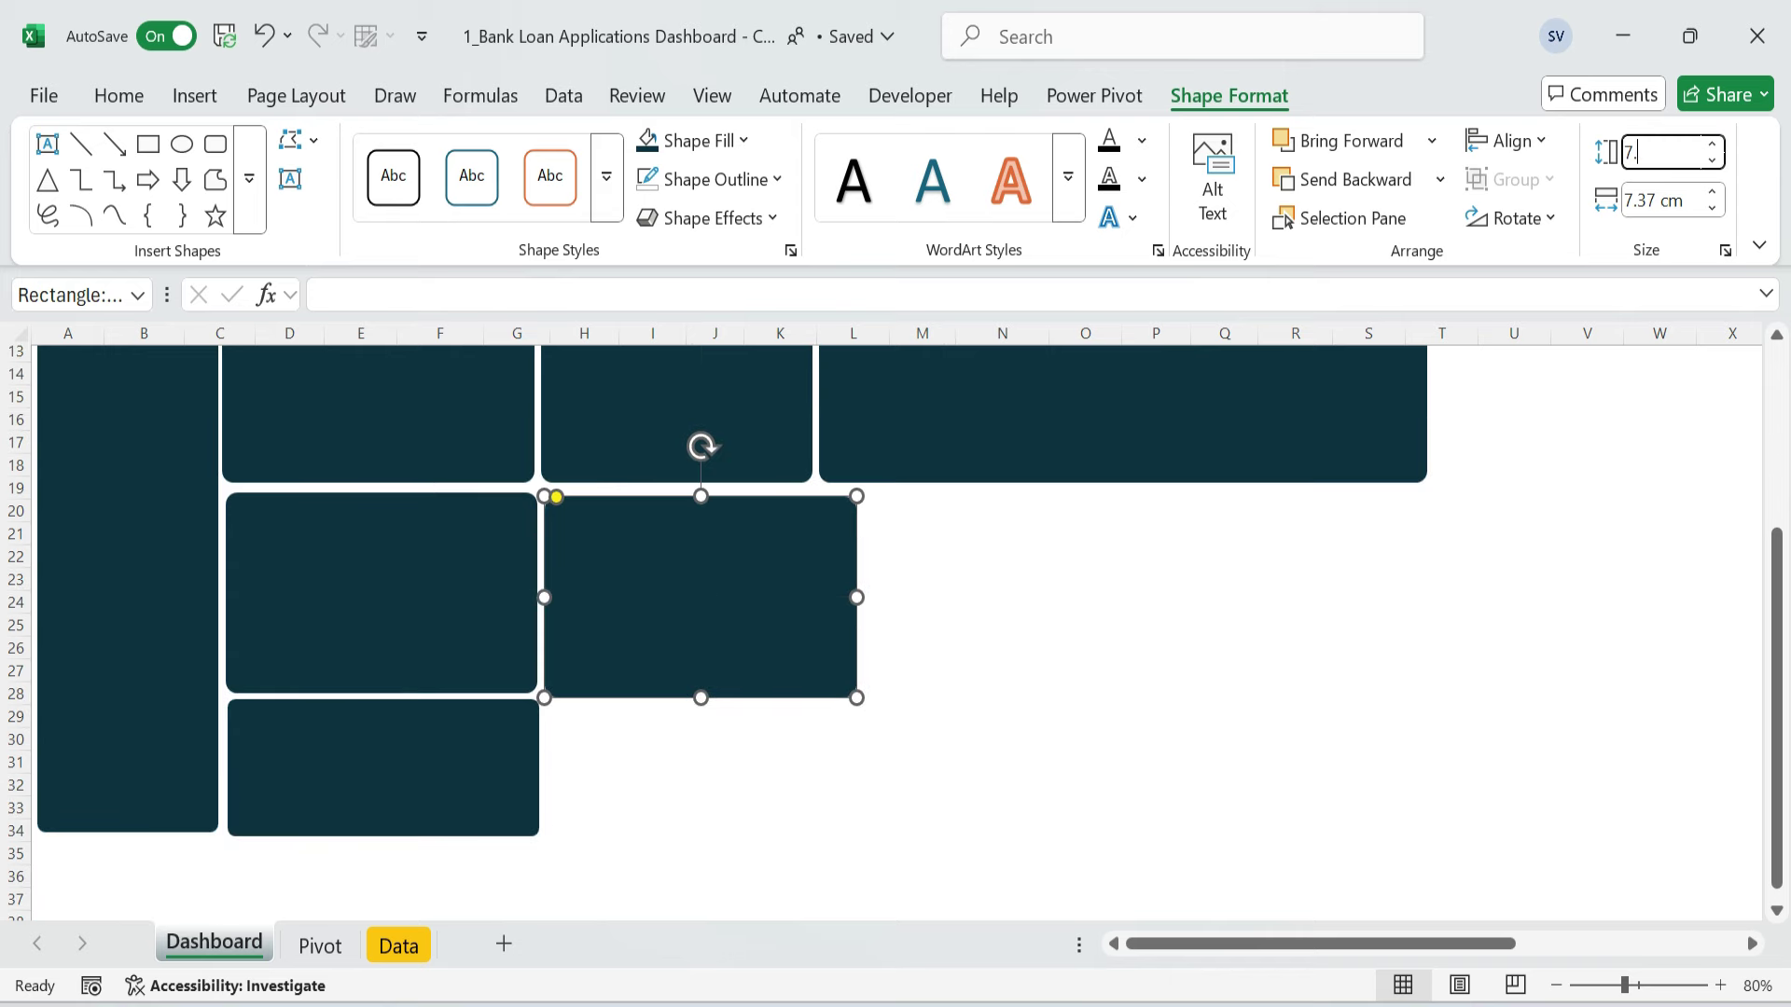
- Copy the tall panel beside itself and set the copy's width to 7.94 cm
left_click_drag(764, 653, 1039, 653)
left_click(1660, 152)
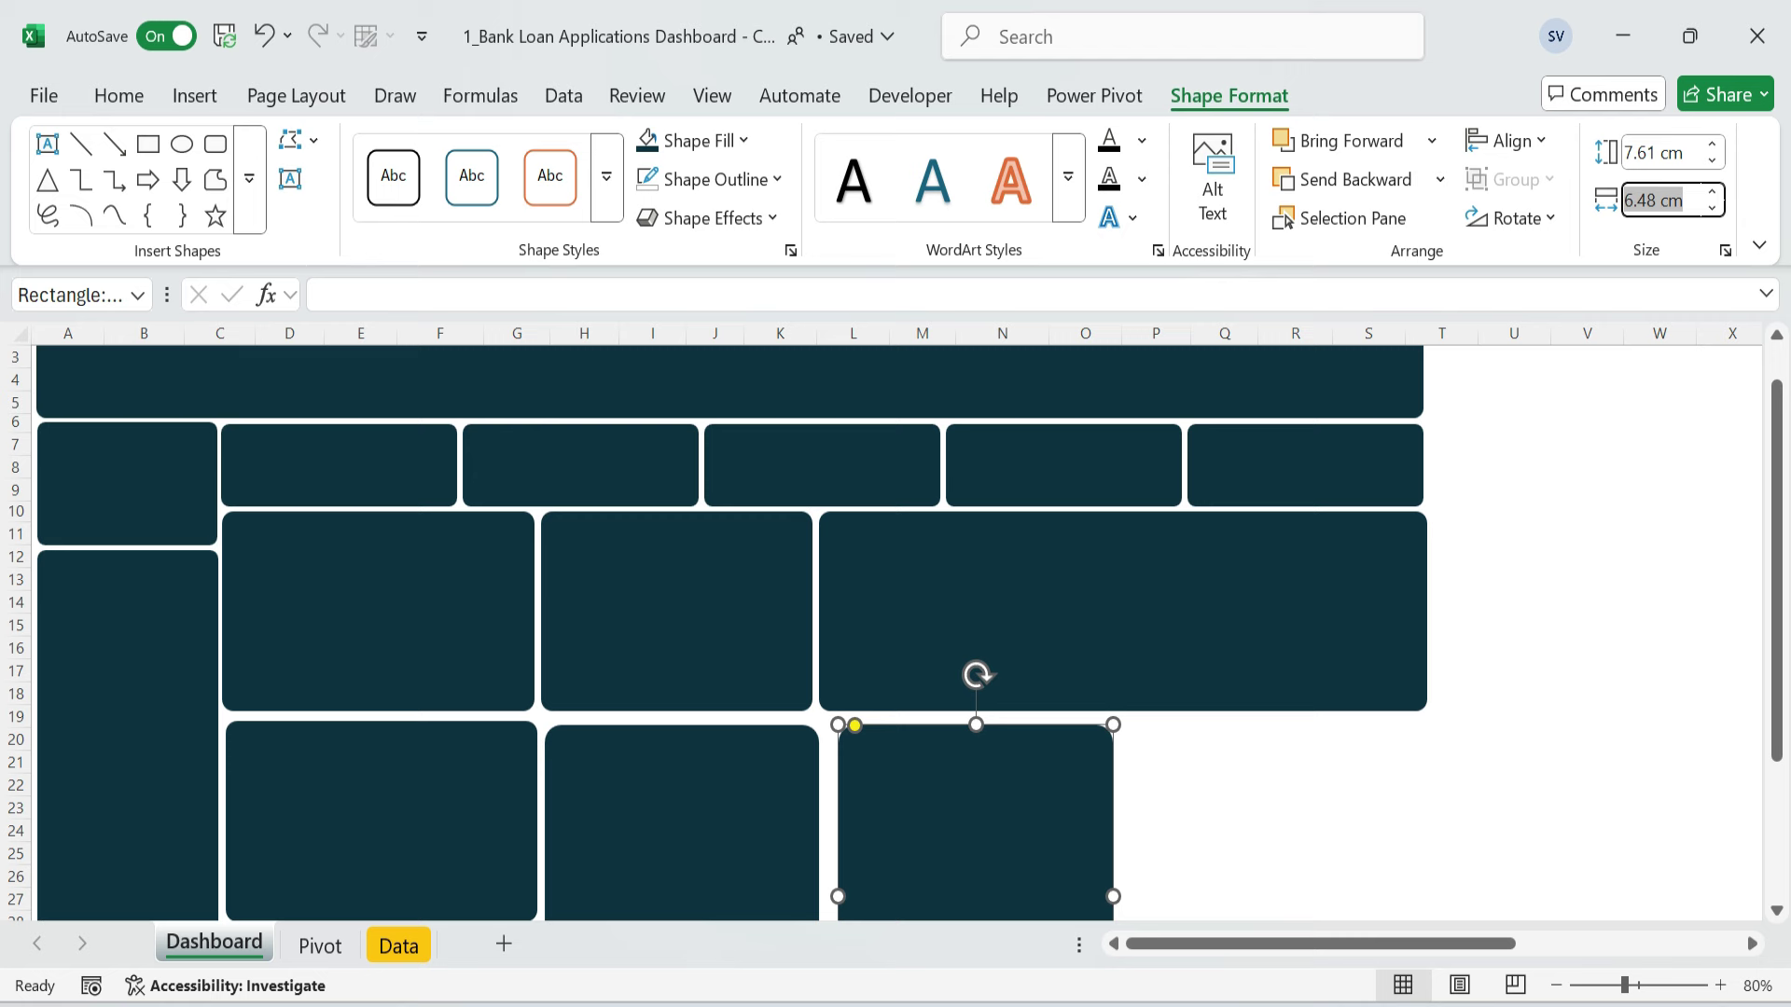
type("7.94")
key("Return")
- Add a fourth panel at the end of the lower row and set its width to 6.27 cm
left_click_drag(1071, 822, 1402, 799)
left_click_drag(1007, 811, 994, 812)
left_click(1358, 804)
left_click(1660, 200)
type("6.27")
key("Return")
- Align the tops of the four lower-row panels, distribute them horizontally, and close the gaps between them
left_click_drag(392, 802, 388, 799)
left_click(682, 814, "ctrl")
left_click(994, 814, "ctrl")
left_click(1320, 813, "ctrl")
left_click(1506, 141)
left_click(1567, 326)
left_click(1505, 141)
left_click(1567, 458)
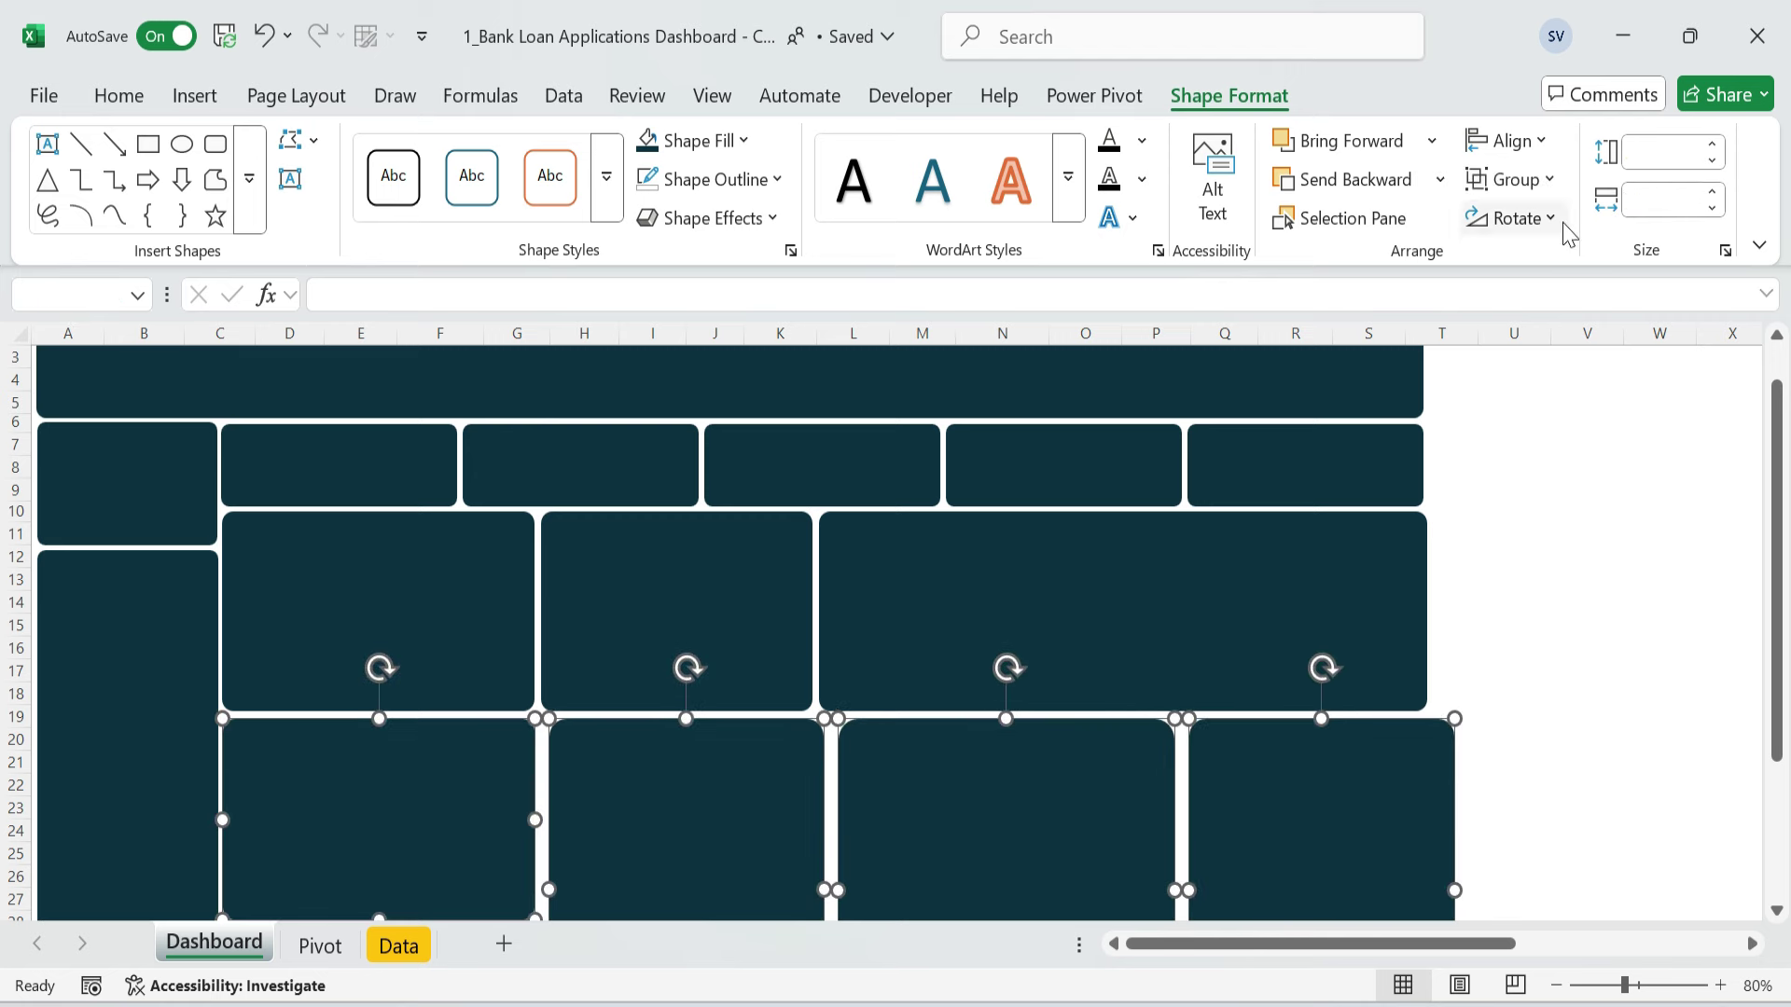
left_click_drag(699, 815, 690, 815)
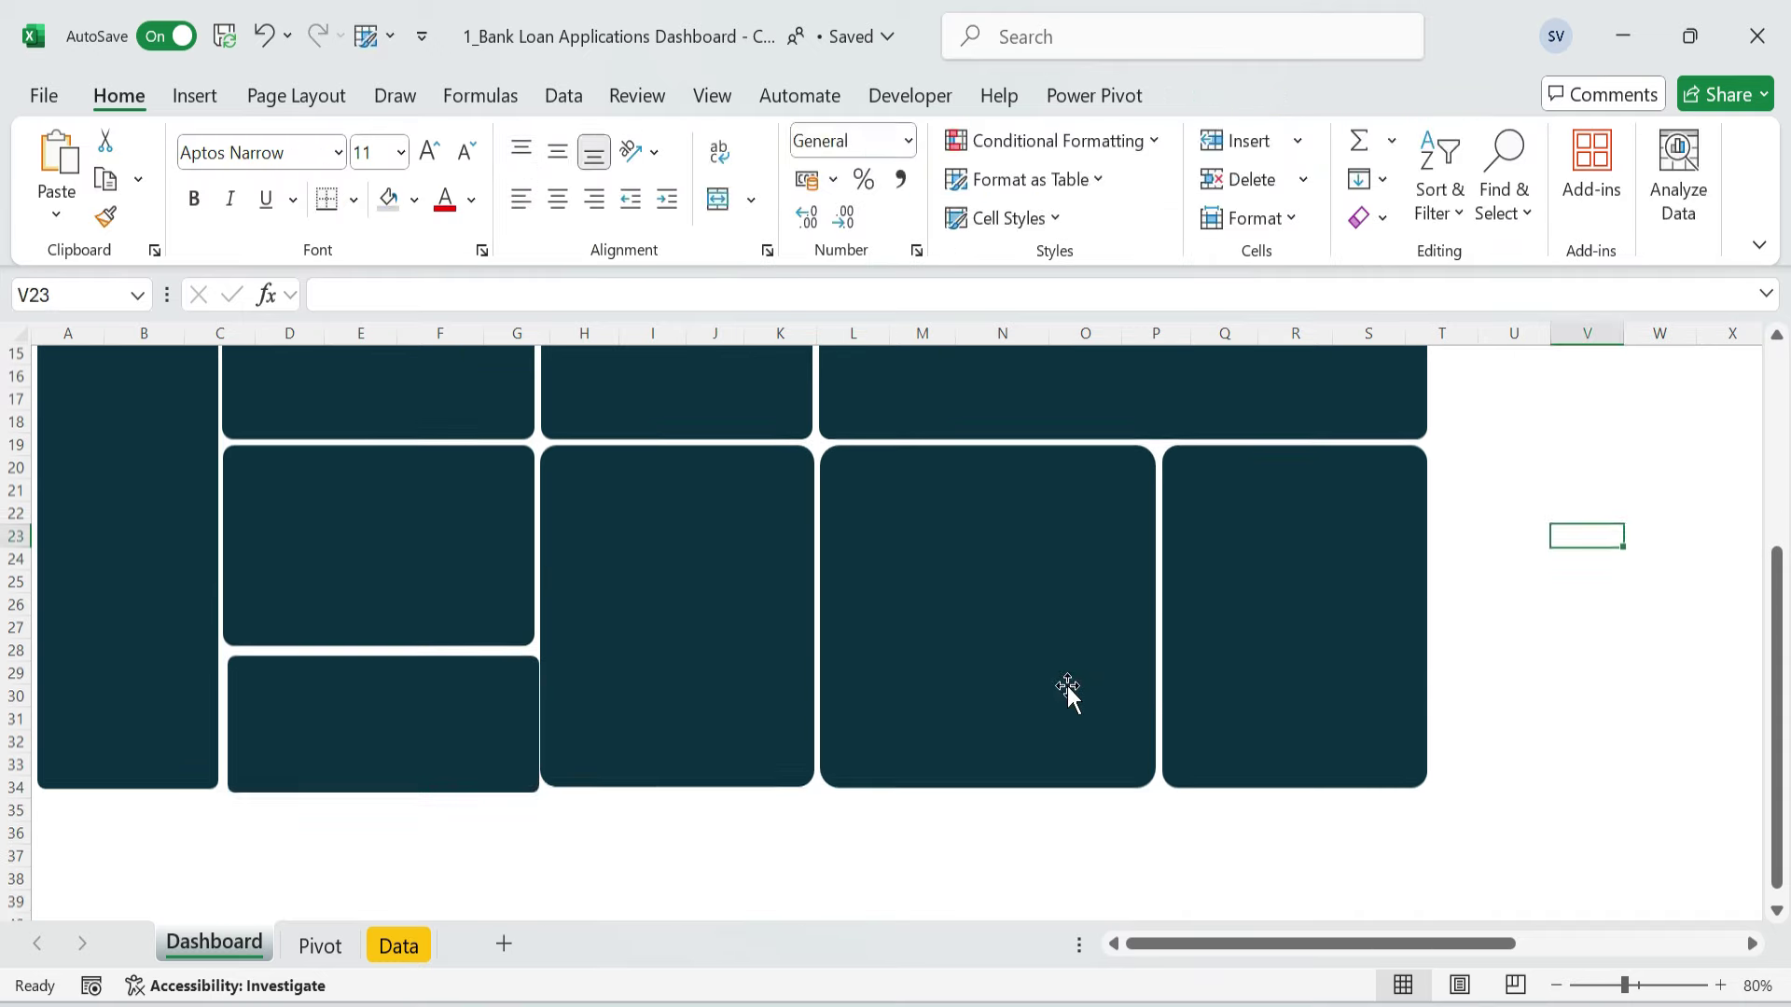
- Move the VEDAKARNA logo, divider line and bank icon from columns AD to AG onto the start of the banner
key("Down")
key("Down")
key("Down")
key("Down")
scroll(1583, 638, "up", 2)
scroll(1582, 638, "up", 3)
left_click_drag(1458, 946, 1731, 934)
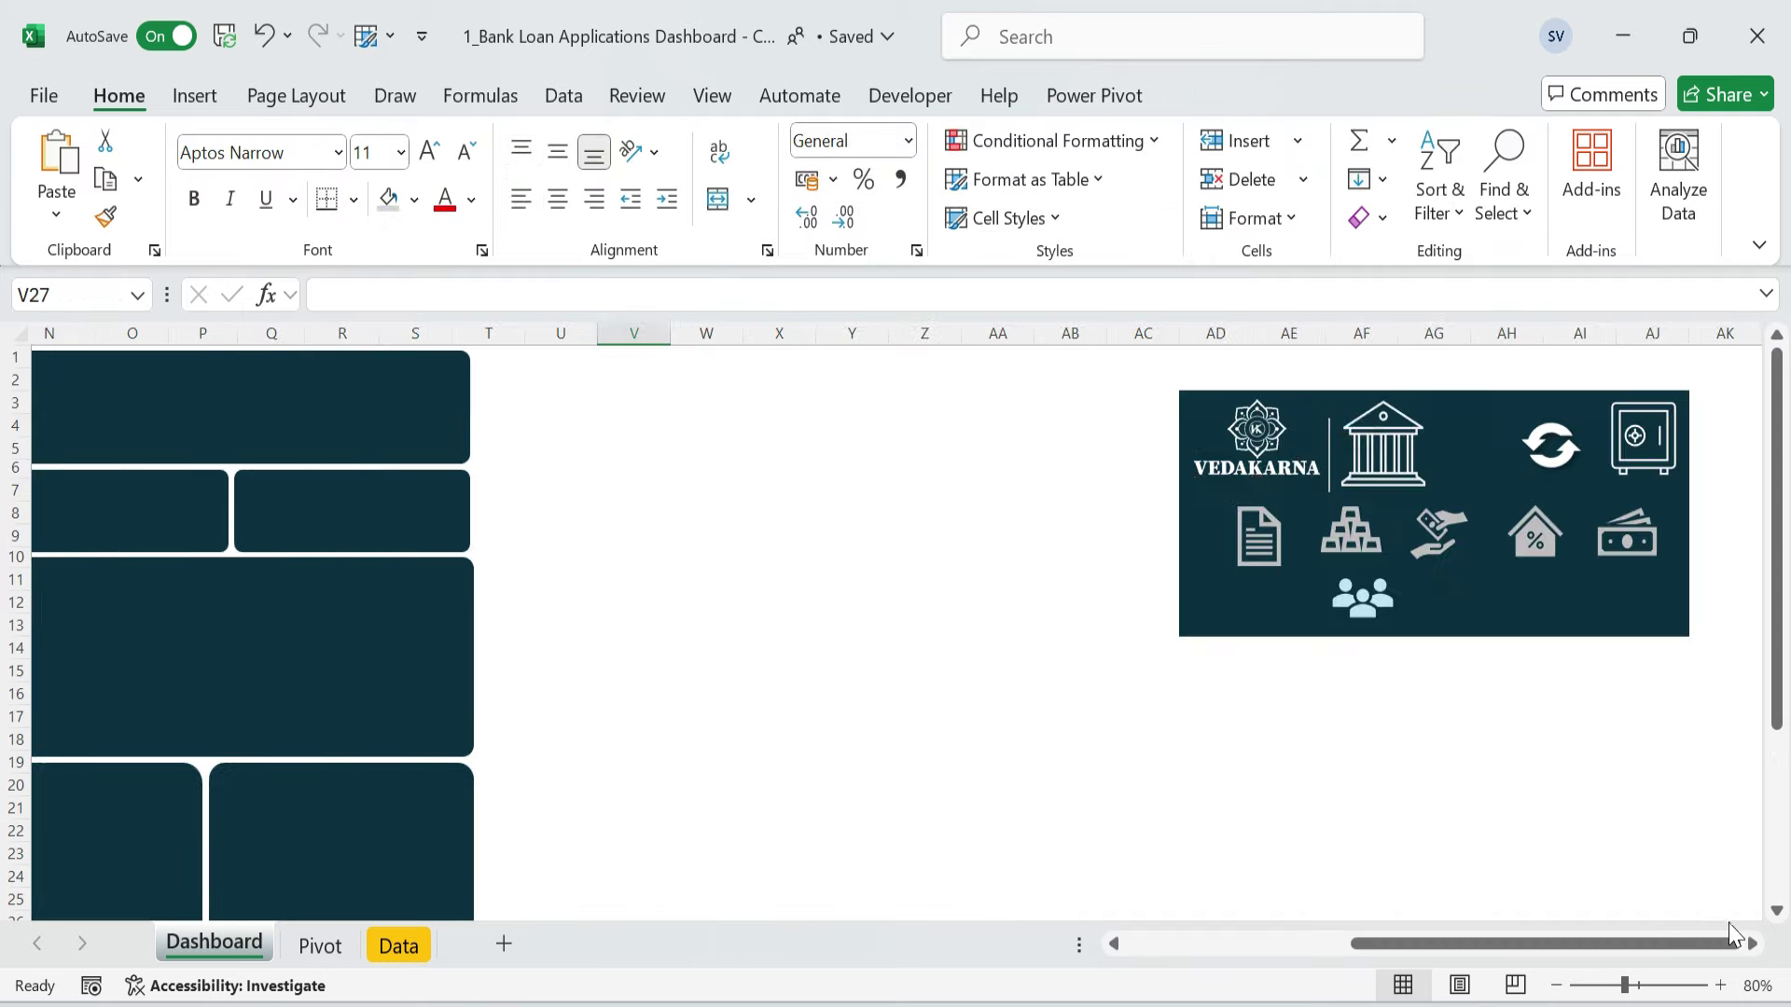
left_click(1259, 437)
left_click(1329, 454, "ctrl")
left_click(1383, 449, "ctrl")
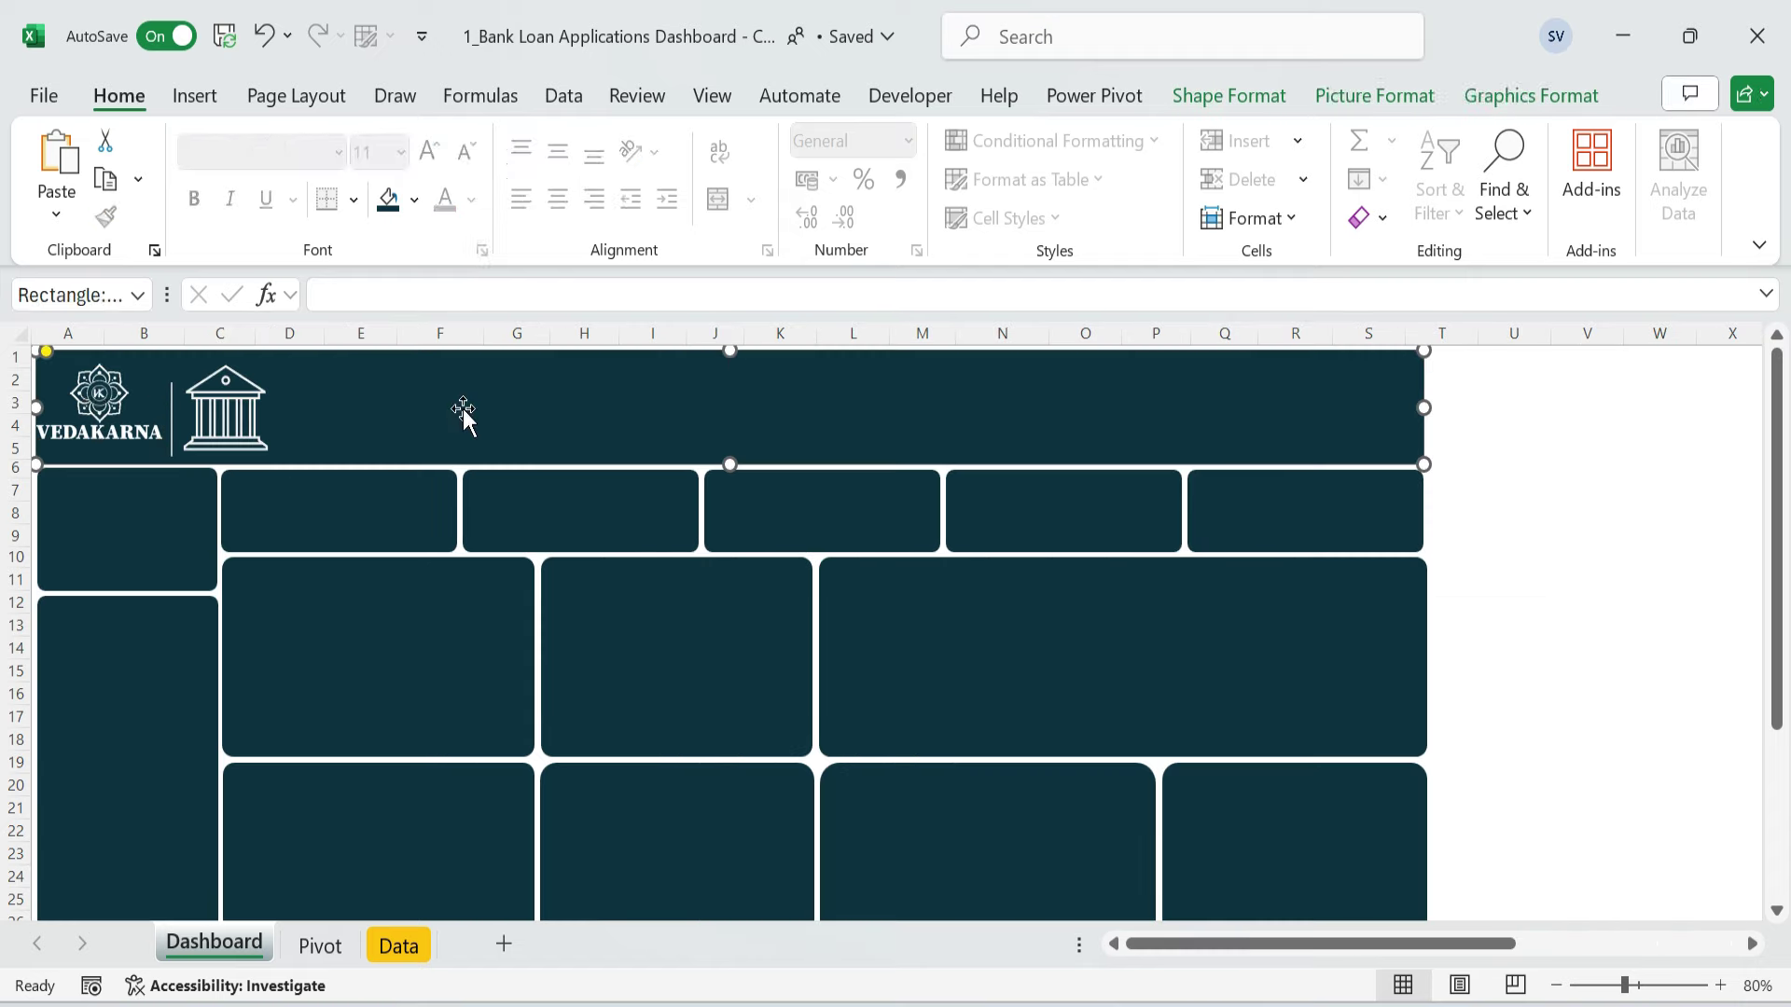
- Reposition the VEDAKARNA logo, divider line and bank icon individually so they are evenly spaced on the banner
left_click(110, 401)
left_click(308, 412)
left_click_drag(251, 406, 364, 412)
key("ctrl+z")
left_click(174, 412)
left_click(171, 418)
left_click_drag(115, 401, 166, 495)
left_click_drag(172, 420, 235, 406)
left_click_drag(167, 485, 128, 400)
left_click(234, 413)
left_click(235, 405)
left_click(402, 424)
left_click_drag(402, 424, 330, 417)
- Insert a text box on the banner beside the bank icon with the title BANK LOAN APPLICATIONS DASHBOARD
left_click(207, 101)
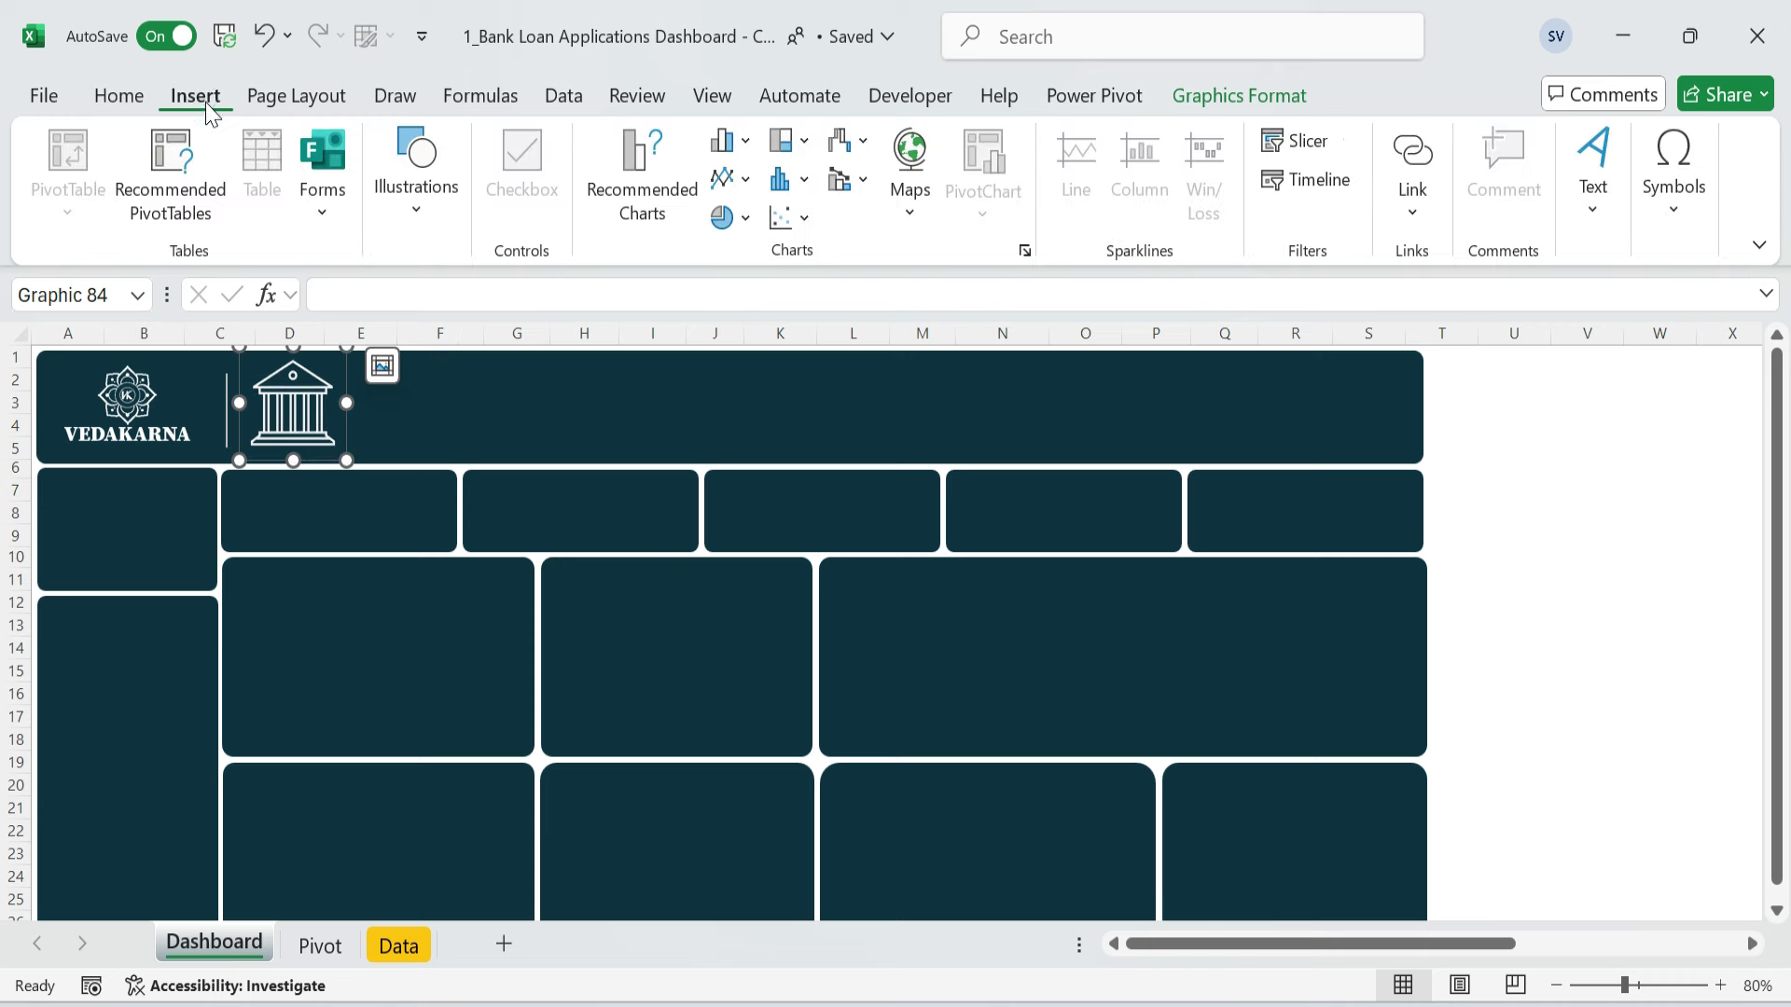
left_click(414, 200)
left_click(464, 336)
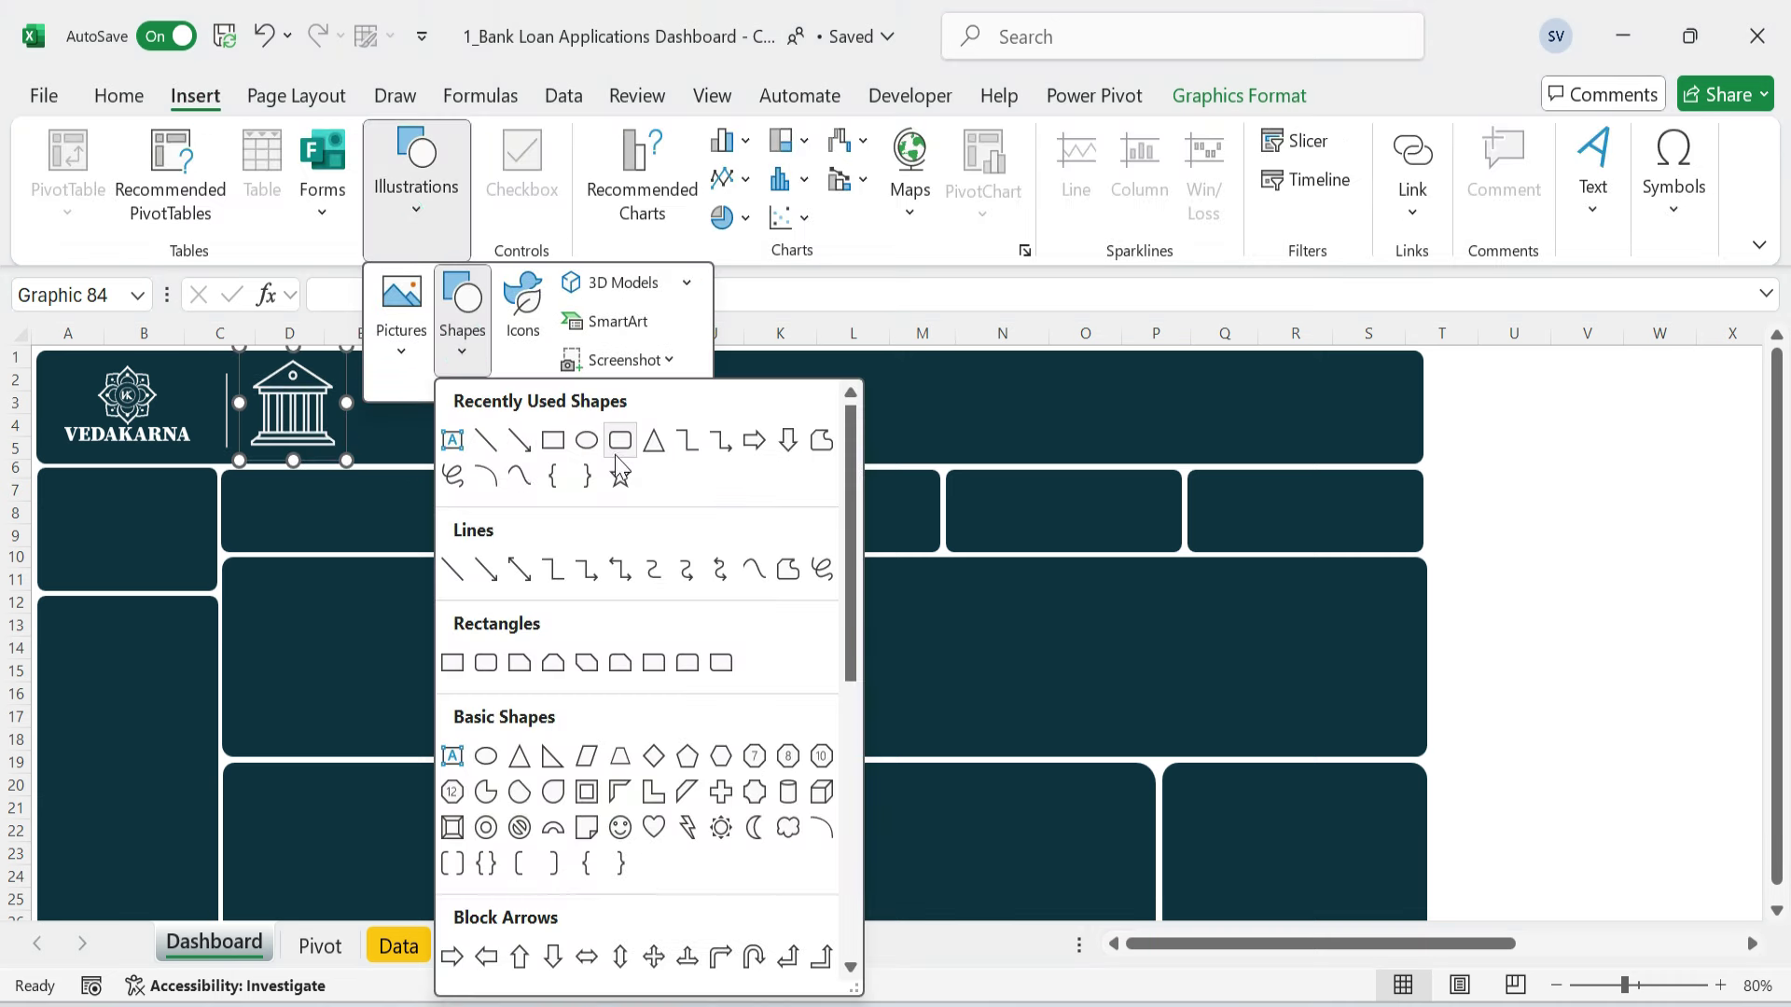
left_click(451, 439)
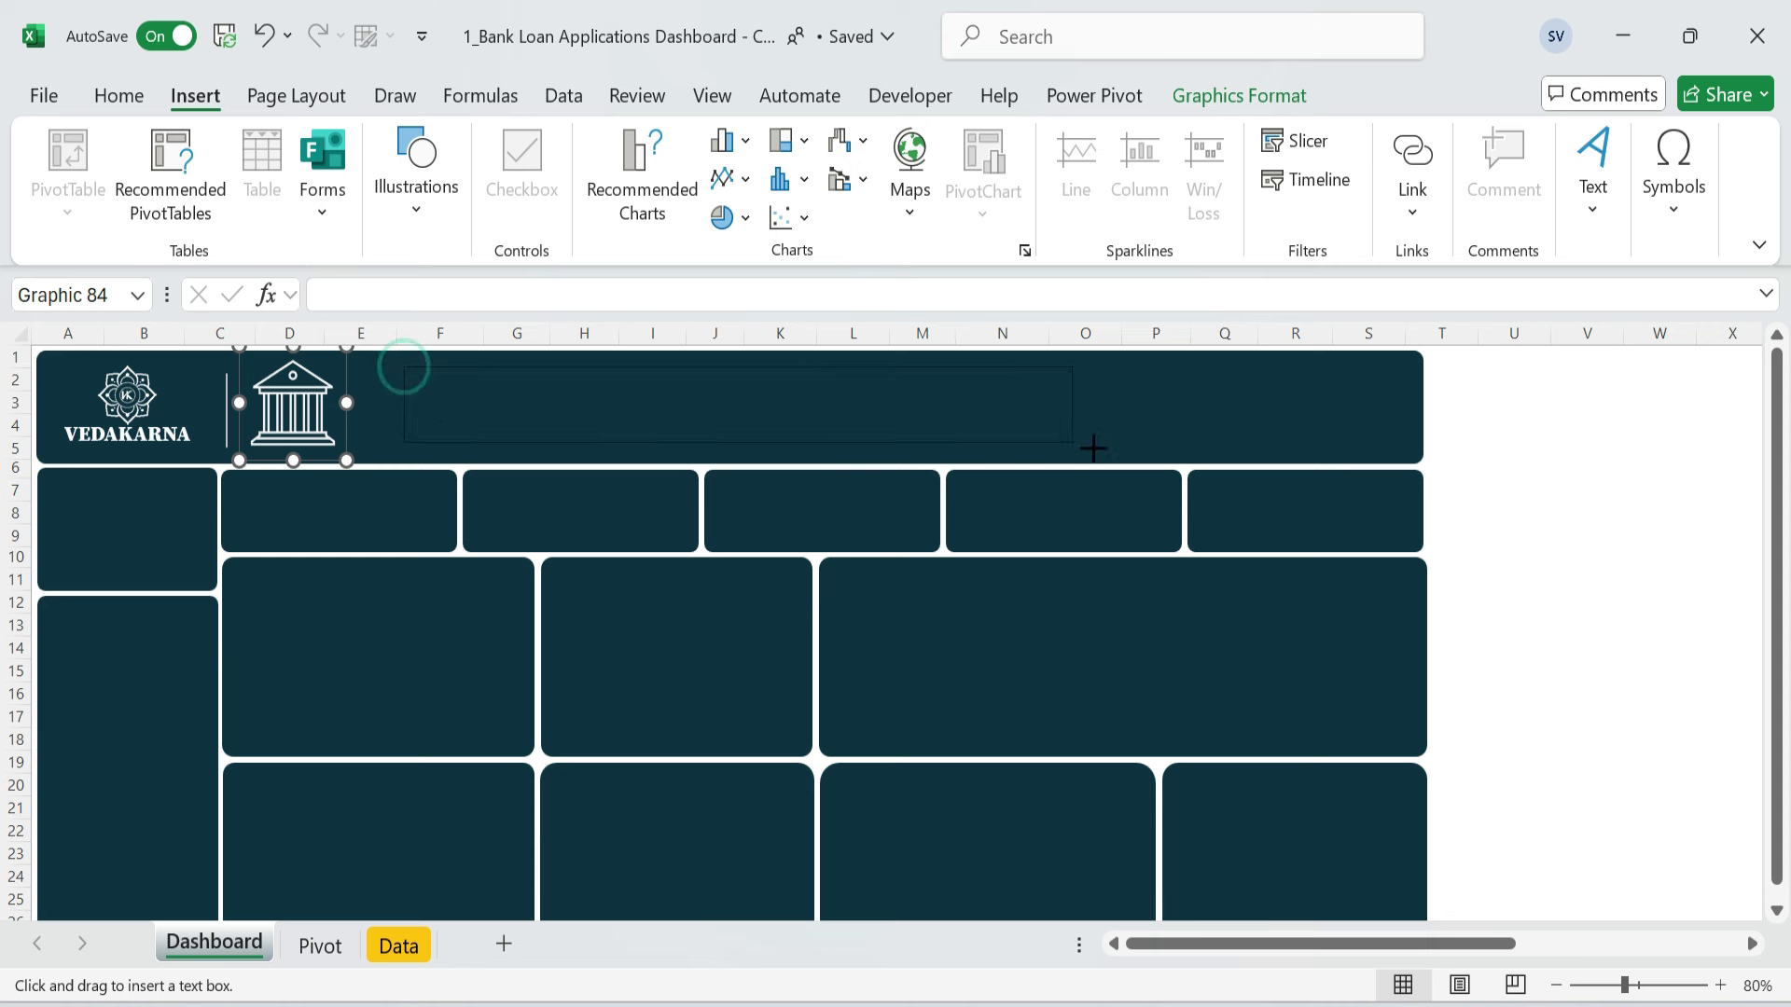
left_click_drag(1093, 448, 1092, 448)
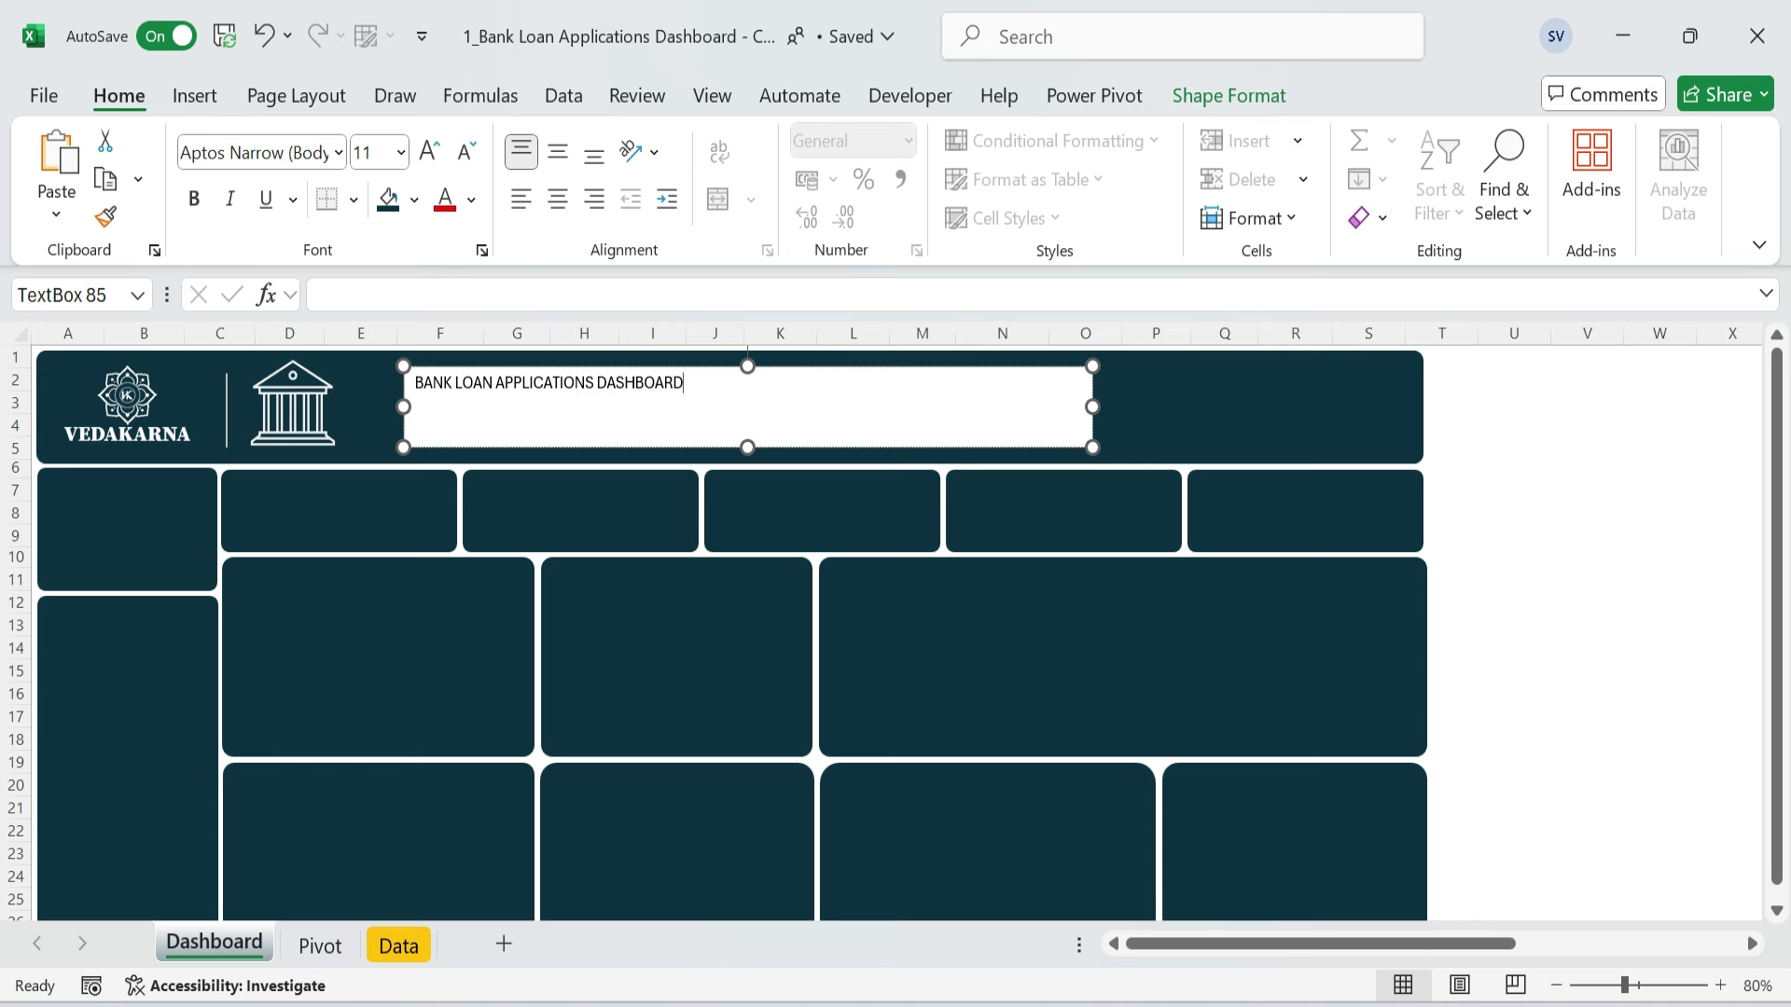
- Format the title in bold Calibri, size 32, and widen its text box to about 19.47 cm
key("ctrl+a")
left_click(337, 152)
scroll(311, 347, "down", 1)
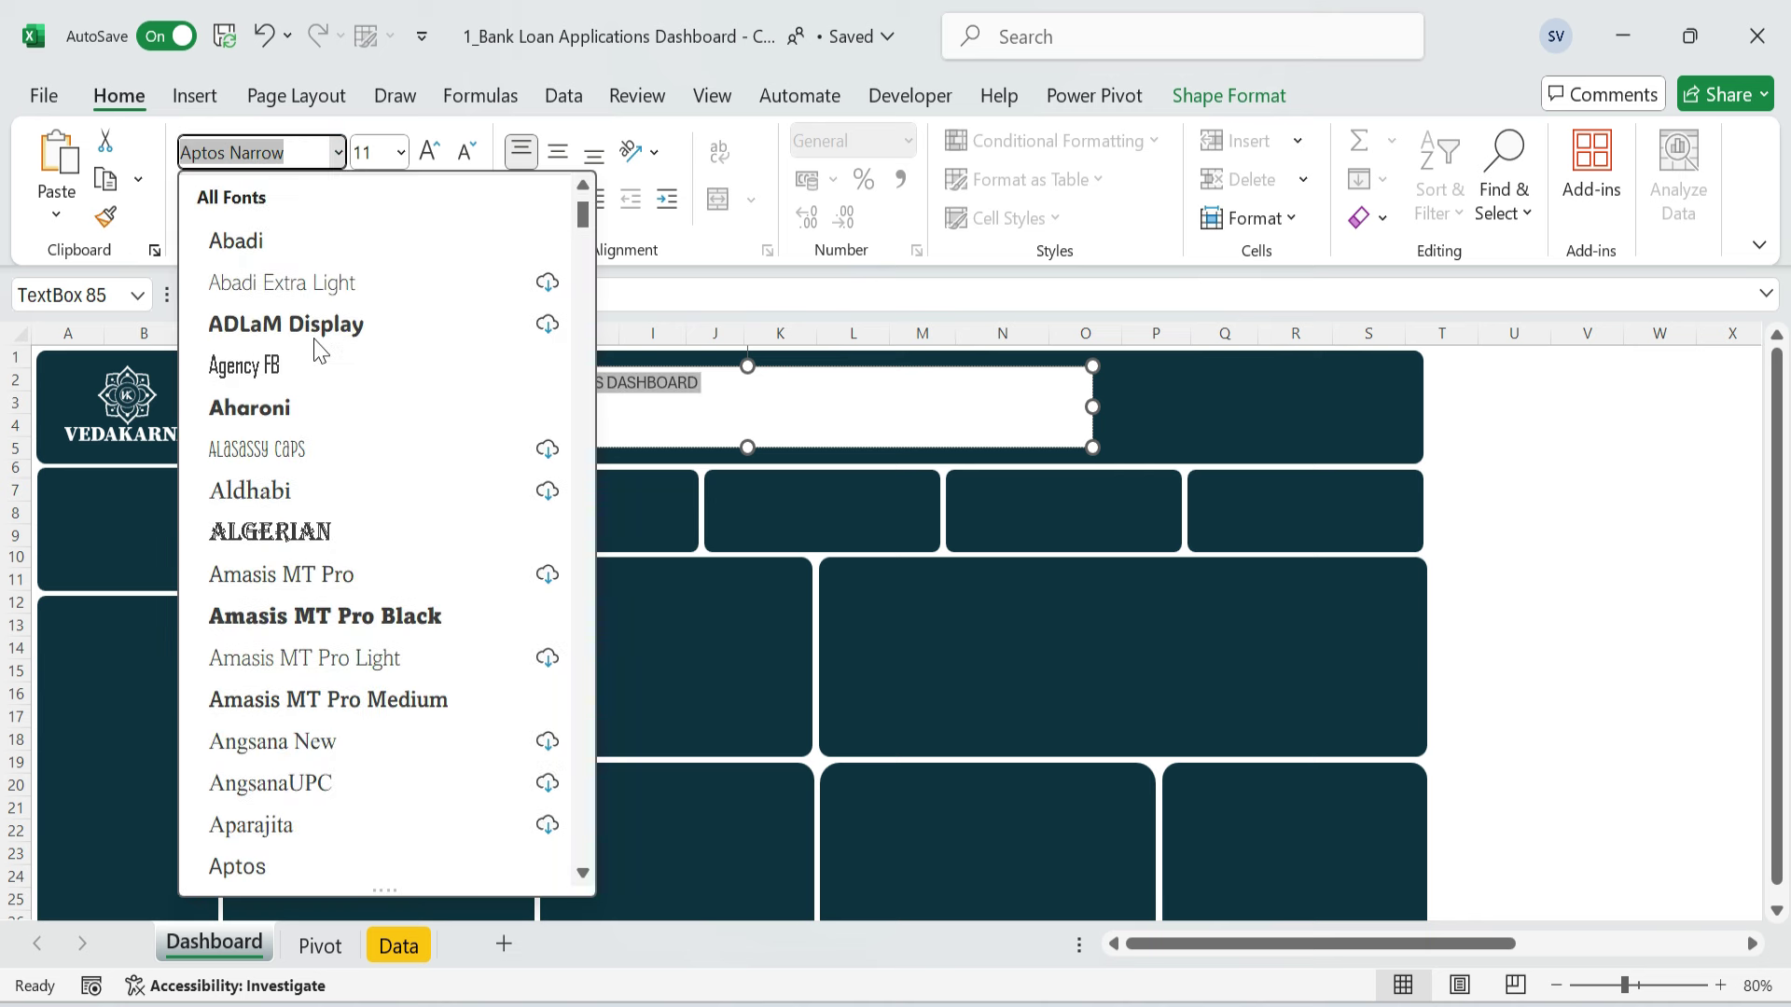
scroll(296, 318, "up", 1)
type("Calibri")
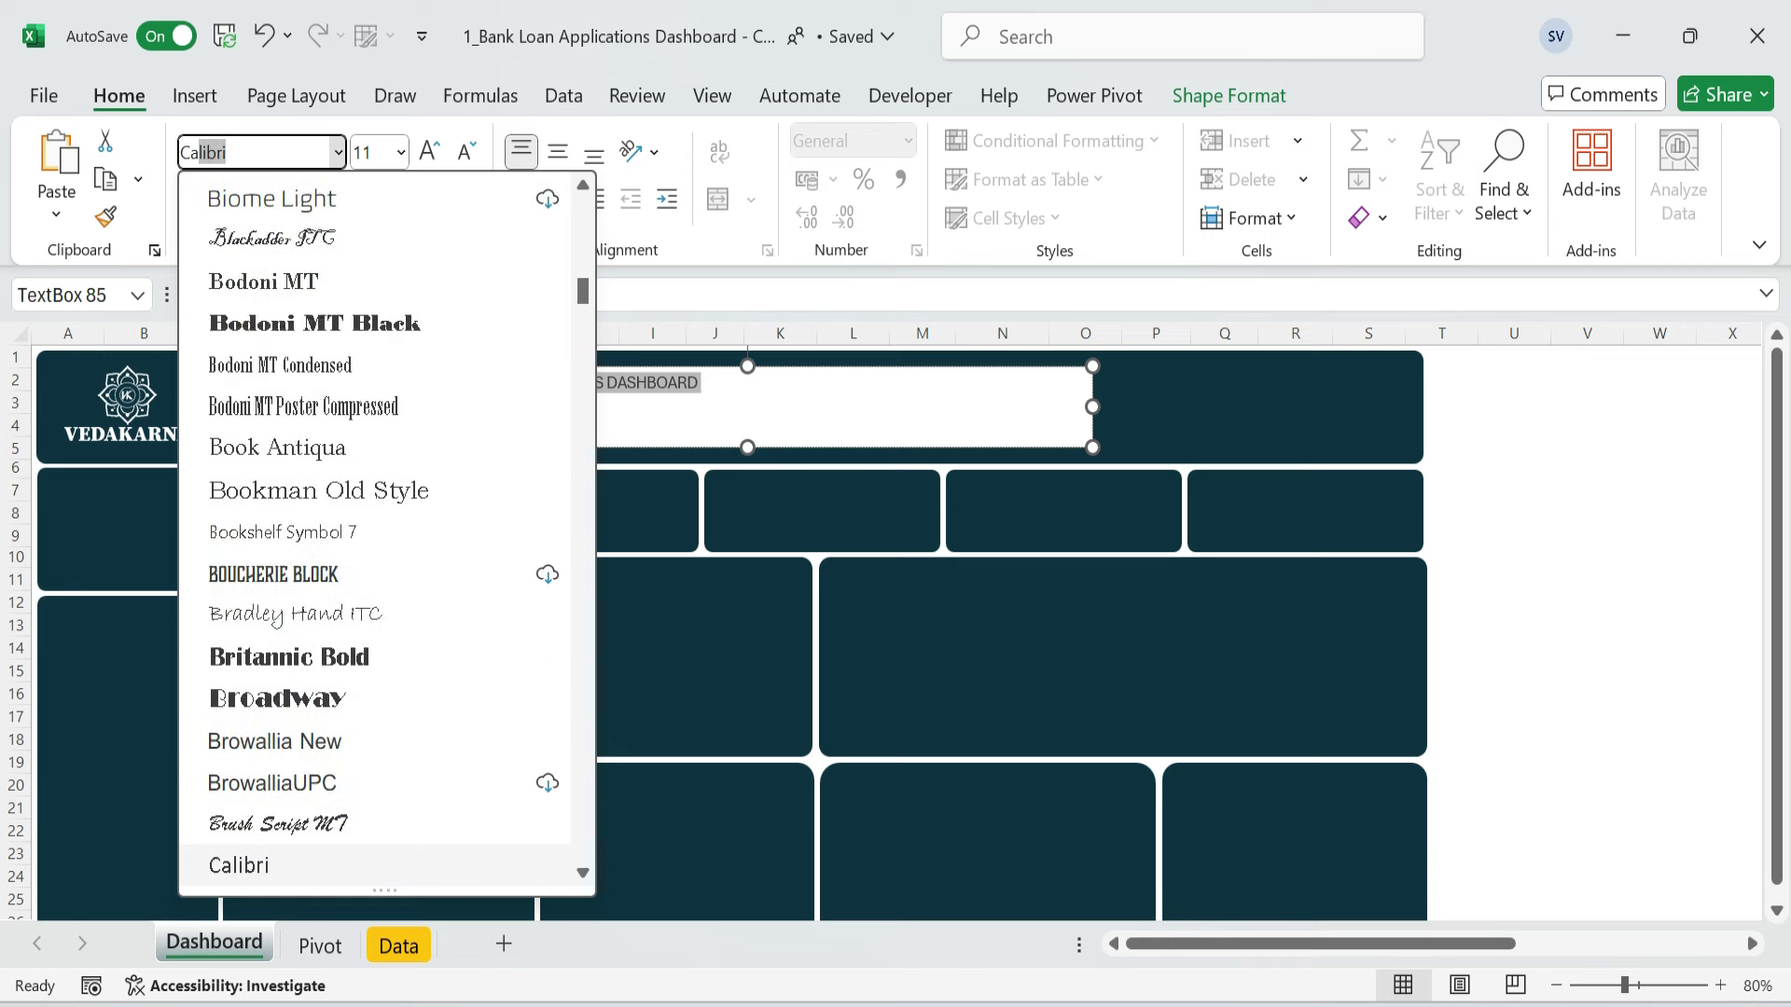
key("Return")
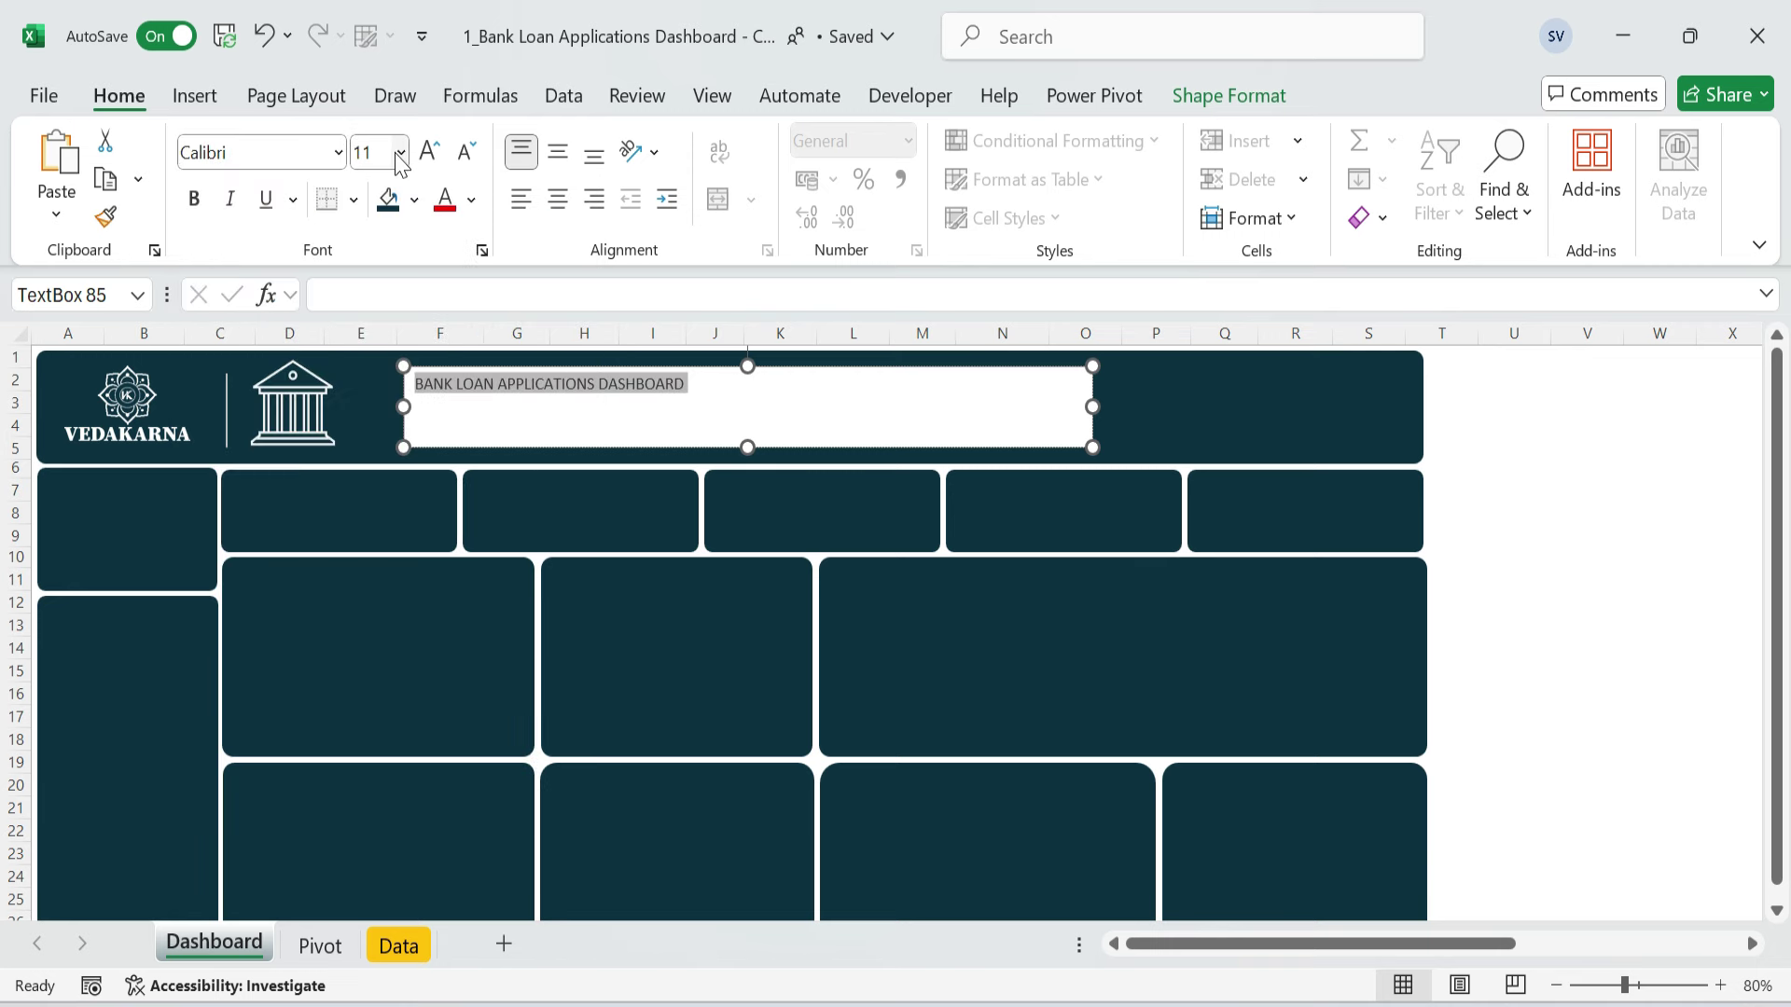
type("32")
key("Return")
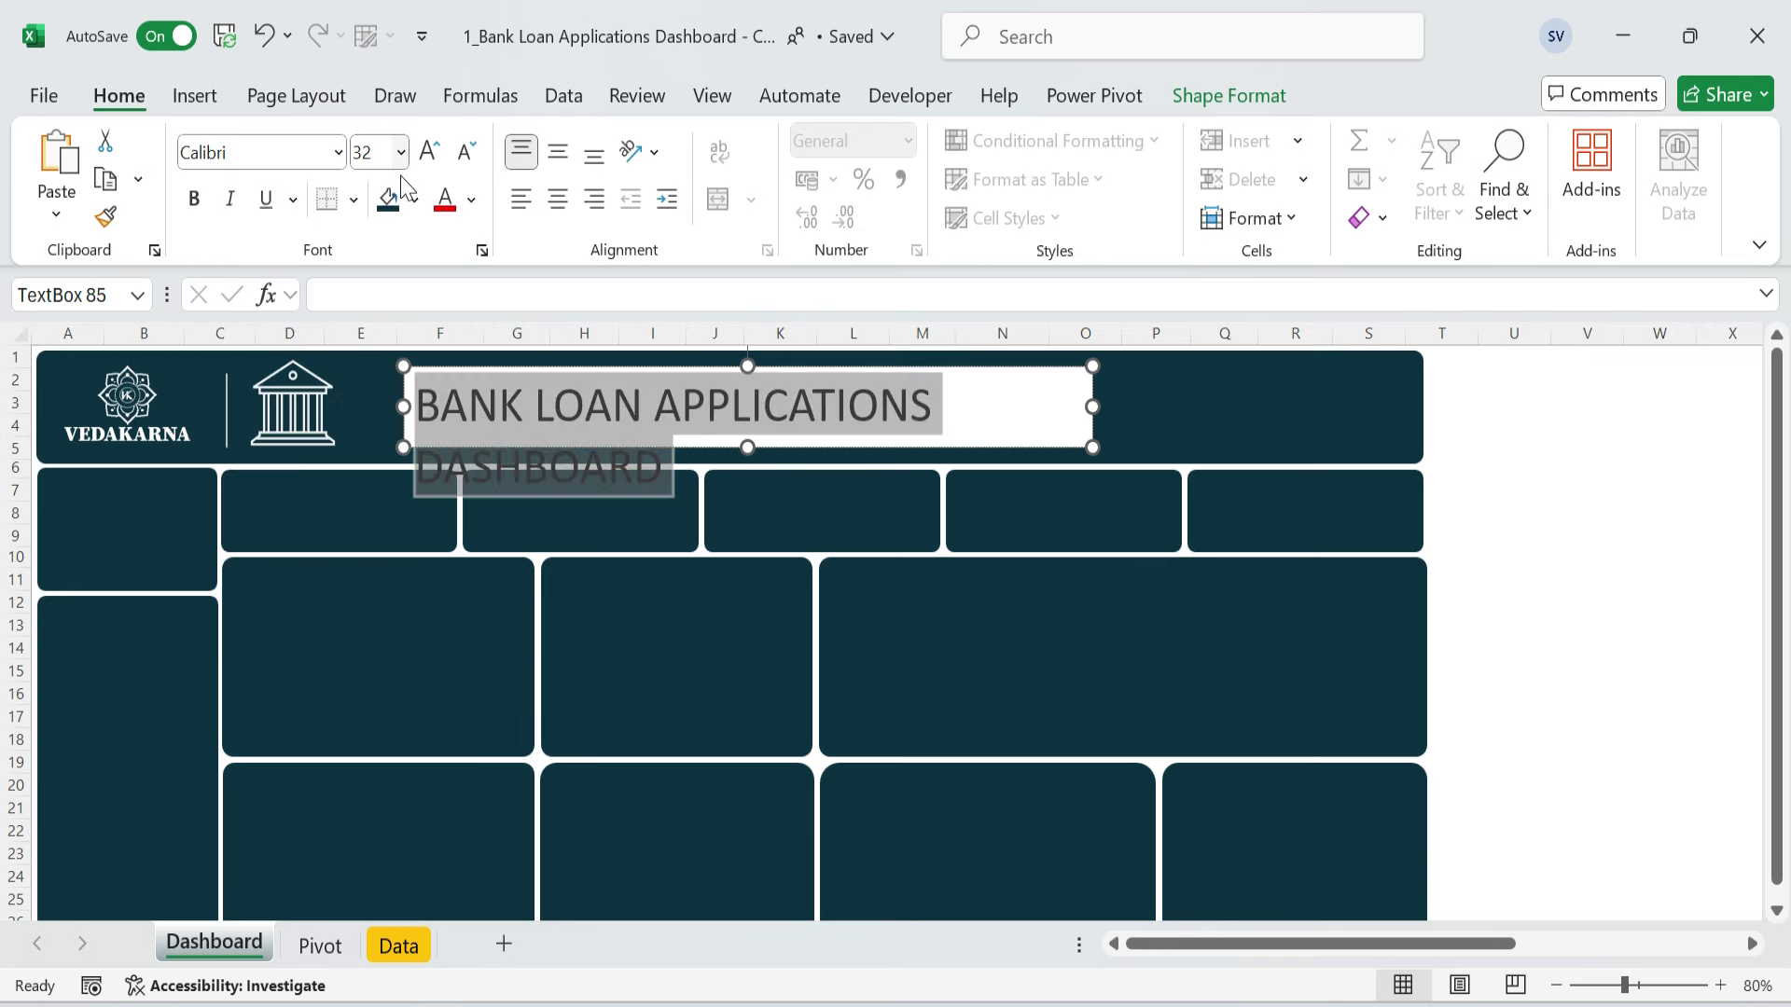
key("ctrl+b")
left_click_drag(1093, 407, 1229, 414)
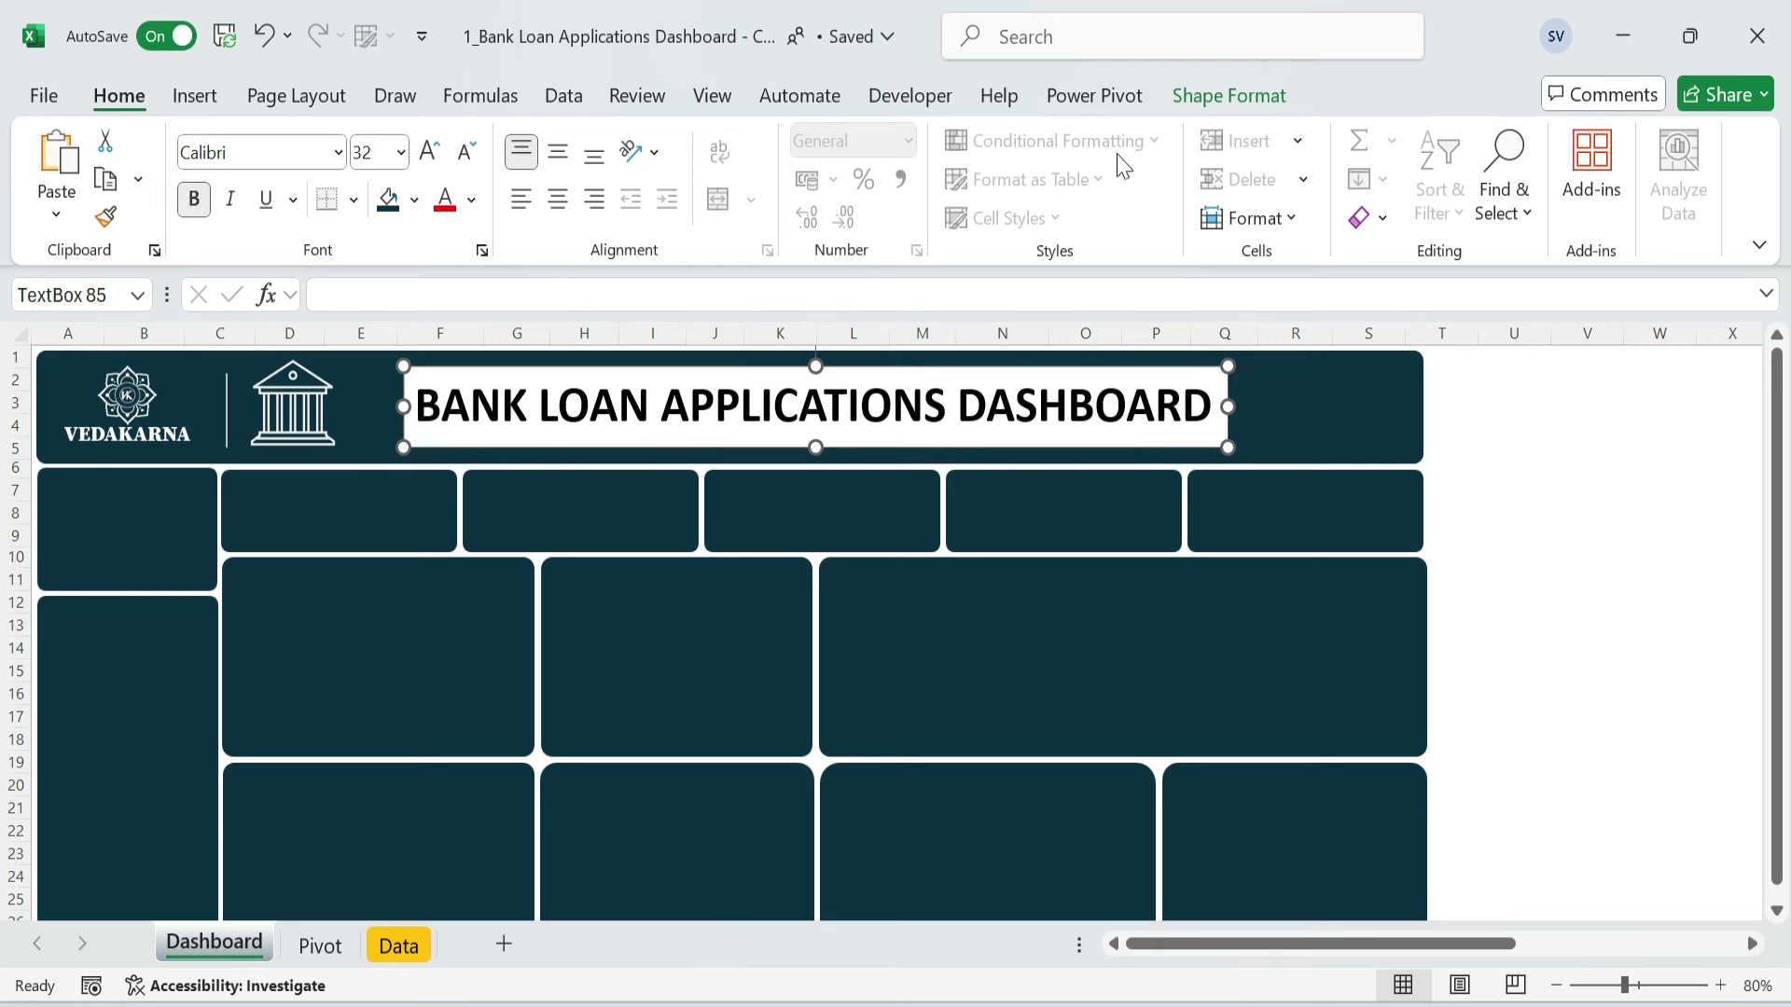
- Remove the fill and outline from the title text box
left_click(1200, 97)
left_click(745, 140)
left_click(743, 800)
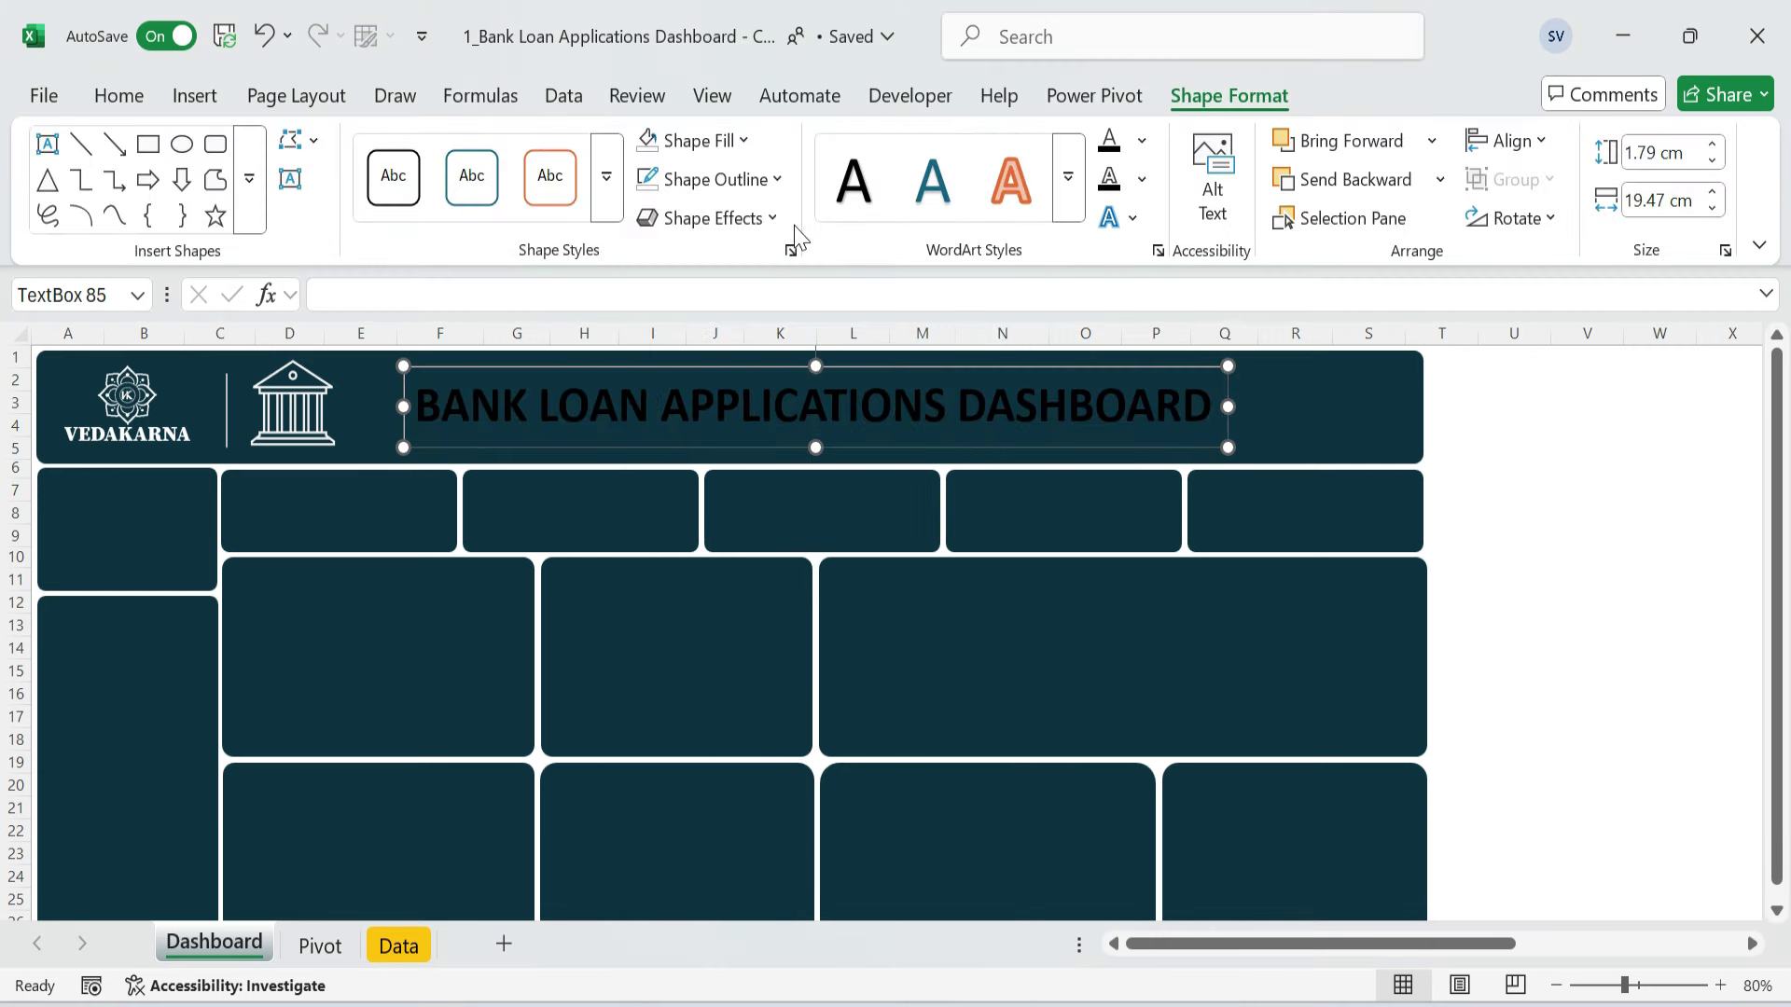
left_click(779, 180)
scroll(779, 709, "down", 2)
left_click(780, 755)
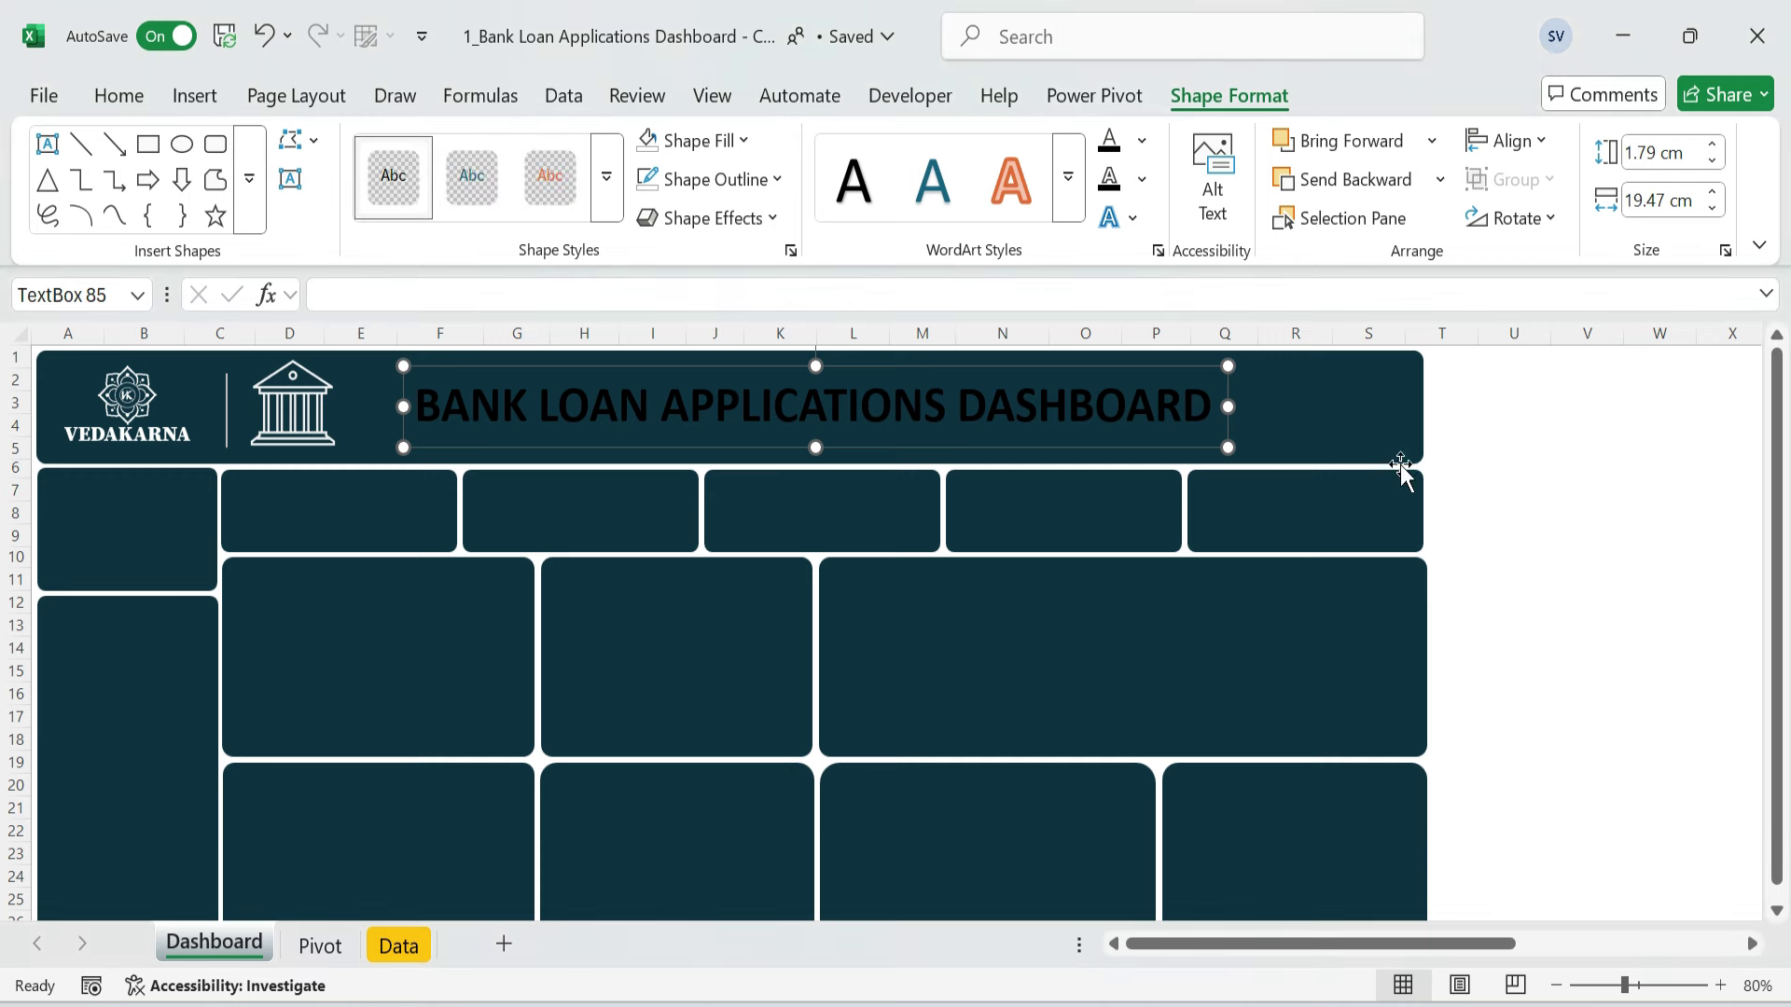
- Change the title text's font colour to white
left_click(120, 97)
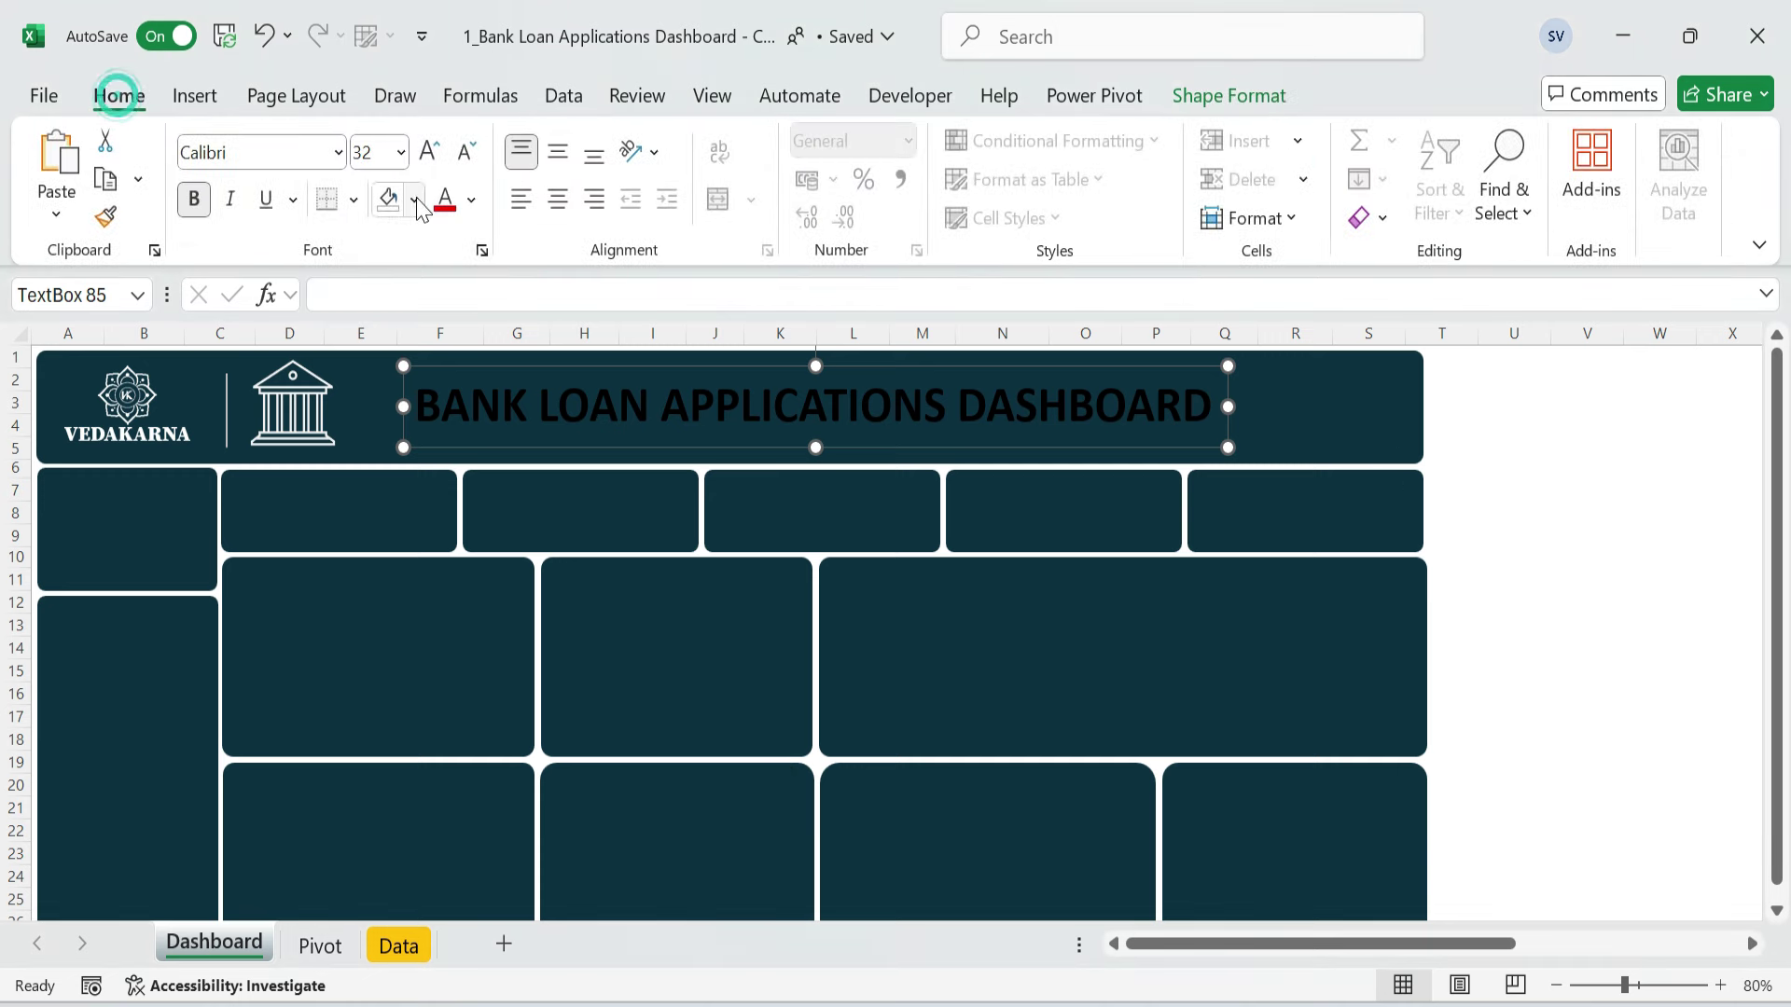
key("ctrl+a")
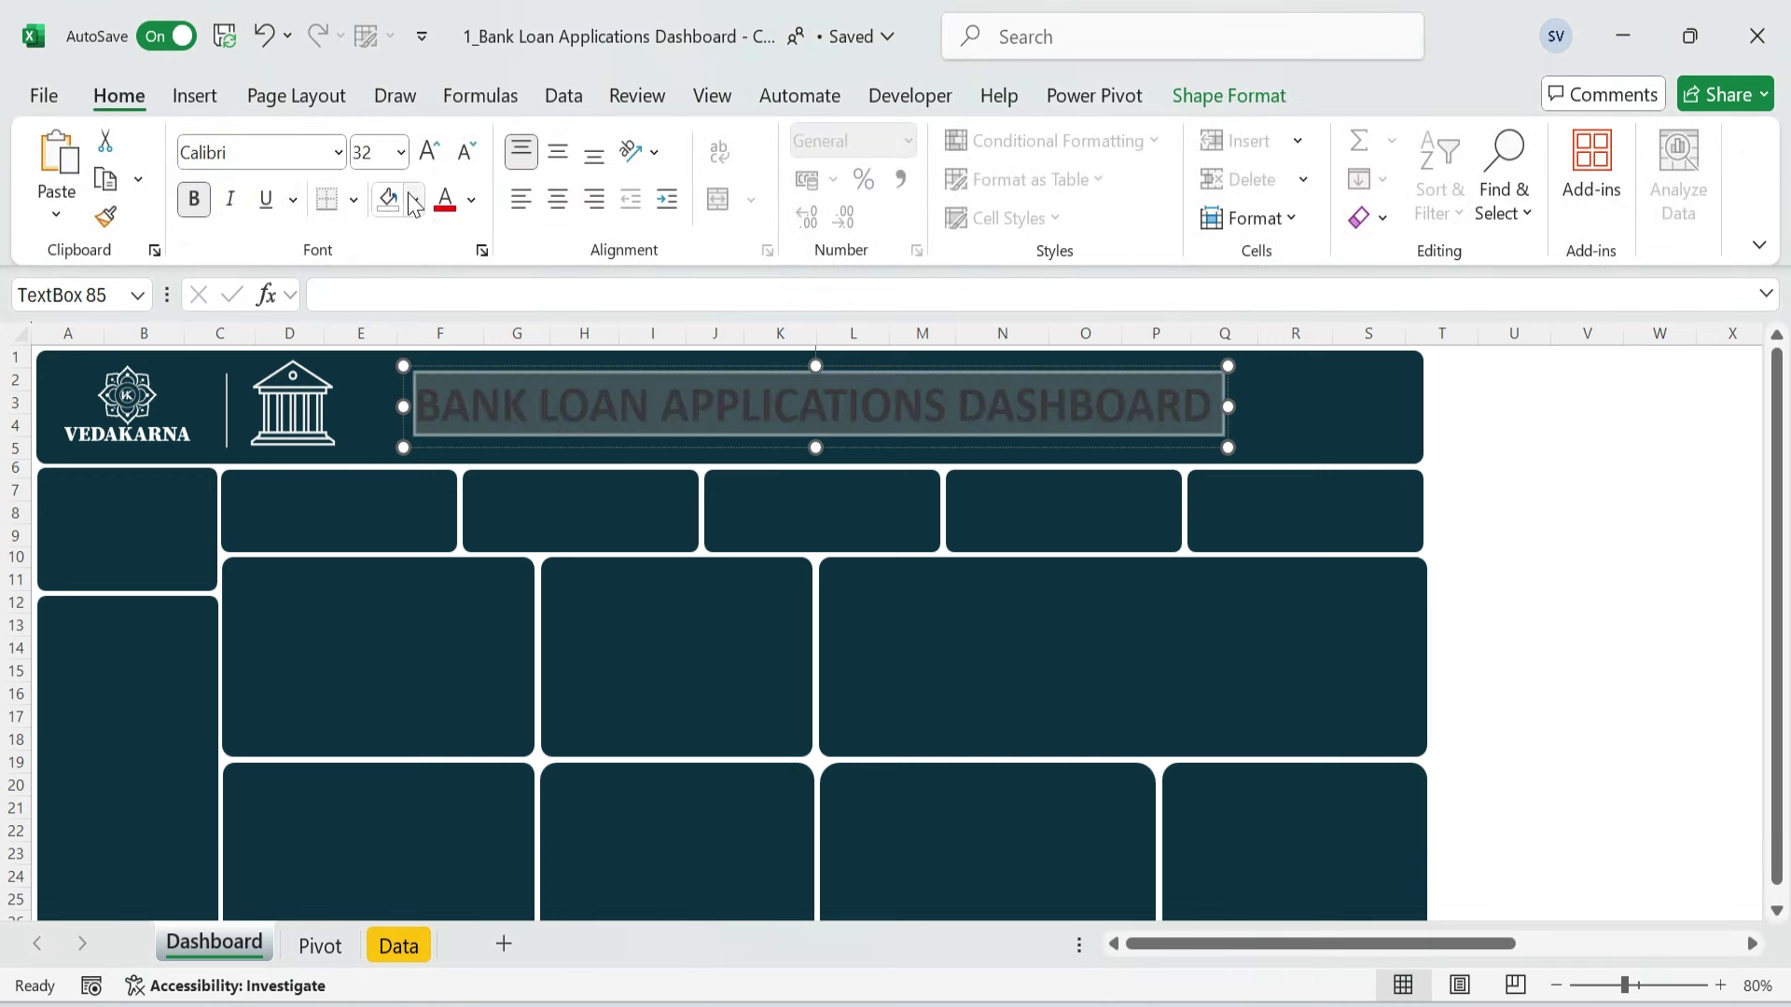
left_click(472, 200)
left_click(449, 392)
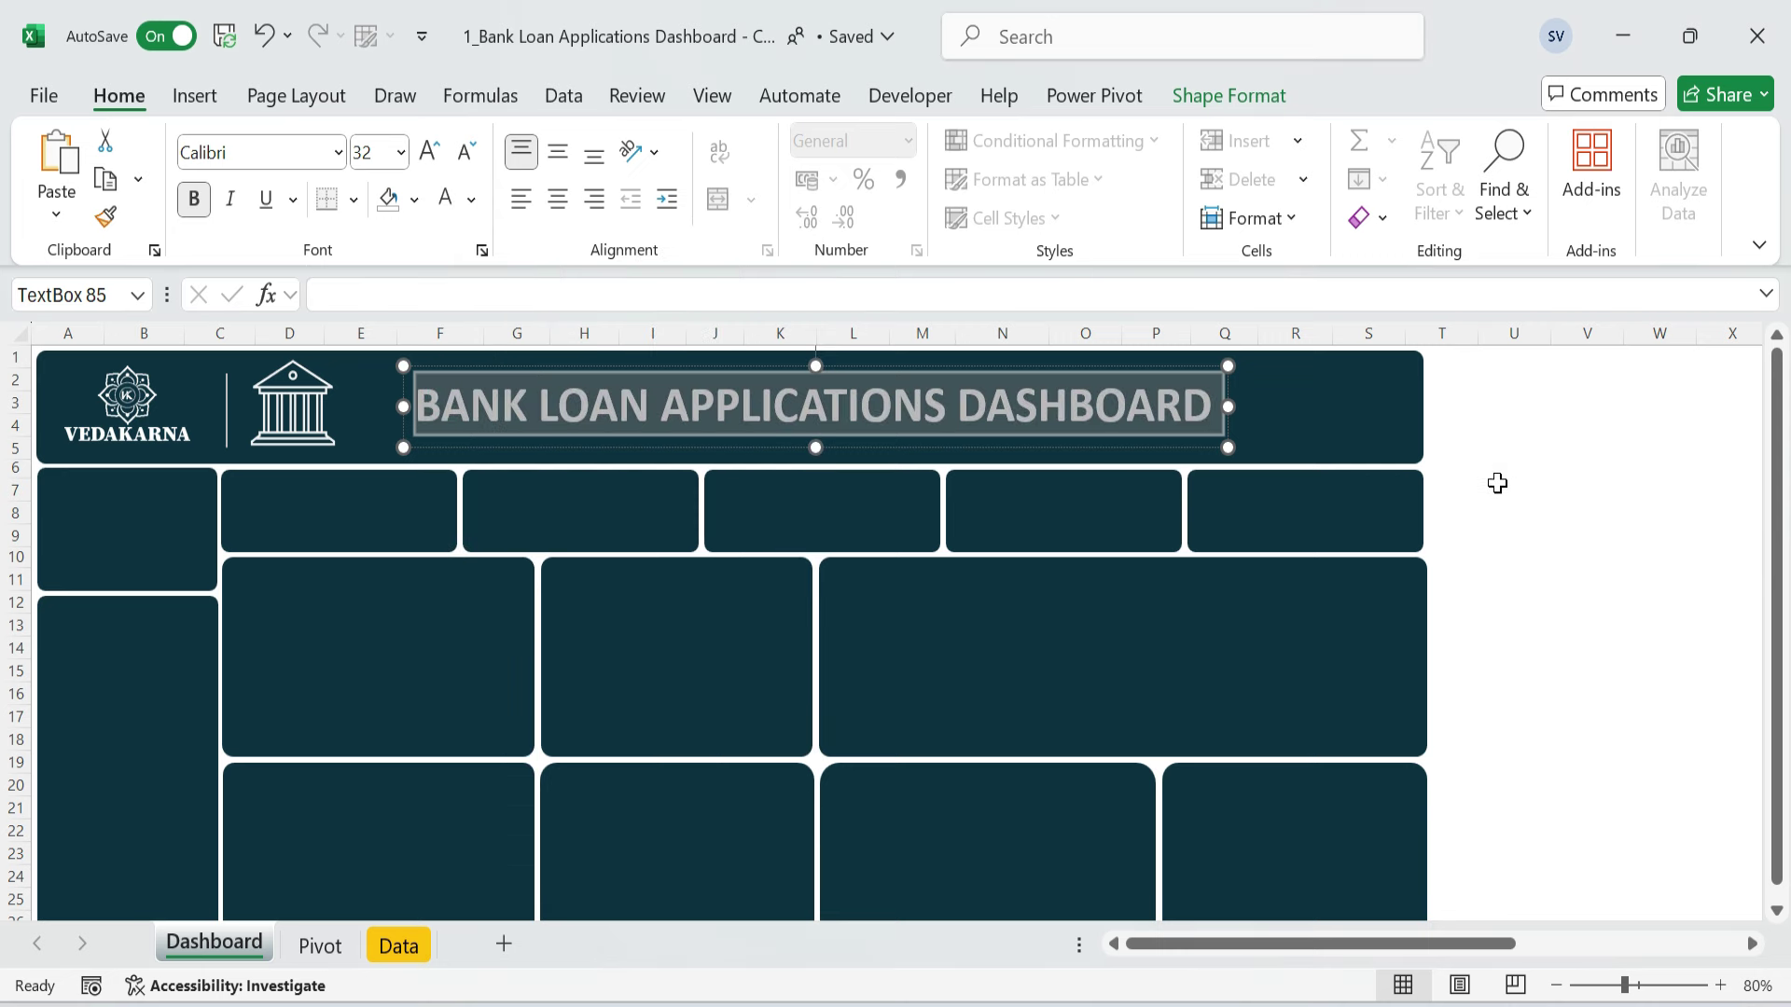
- Centre the banner title vertically within its text box and move the box left beside the bank icon
left_click(1497, 483)
left_click(1063, 448)
left_click_drag(1070, 449, 1003, 455)
left_click(558, 152)
left_click(1587, 467)
left_click(844, 449)
left_click_drag(843, 448, 844, 449)
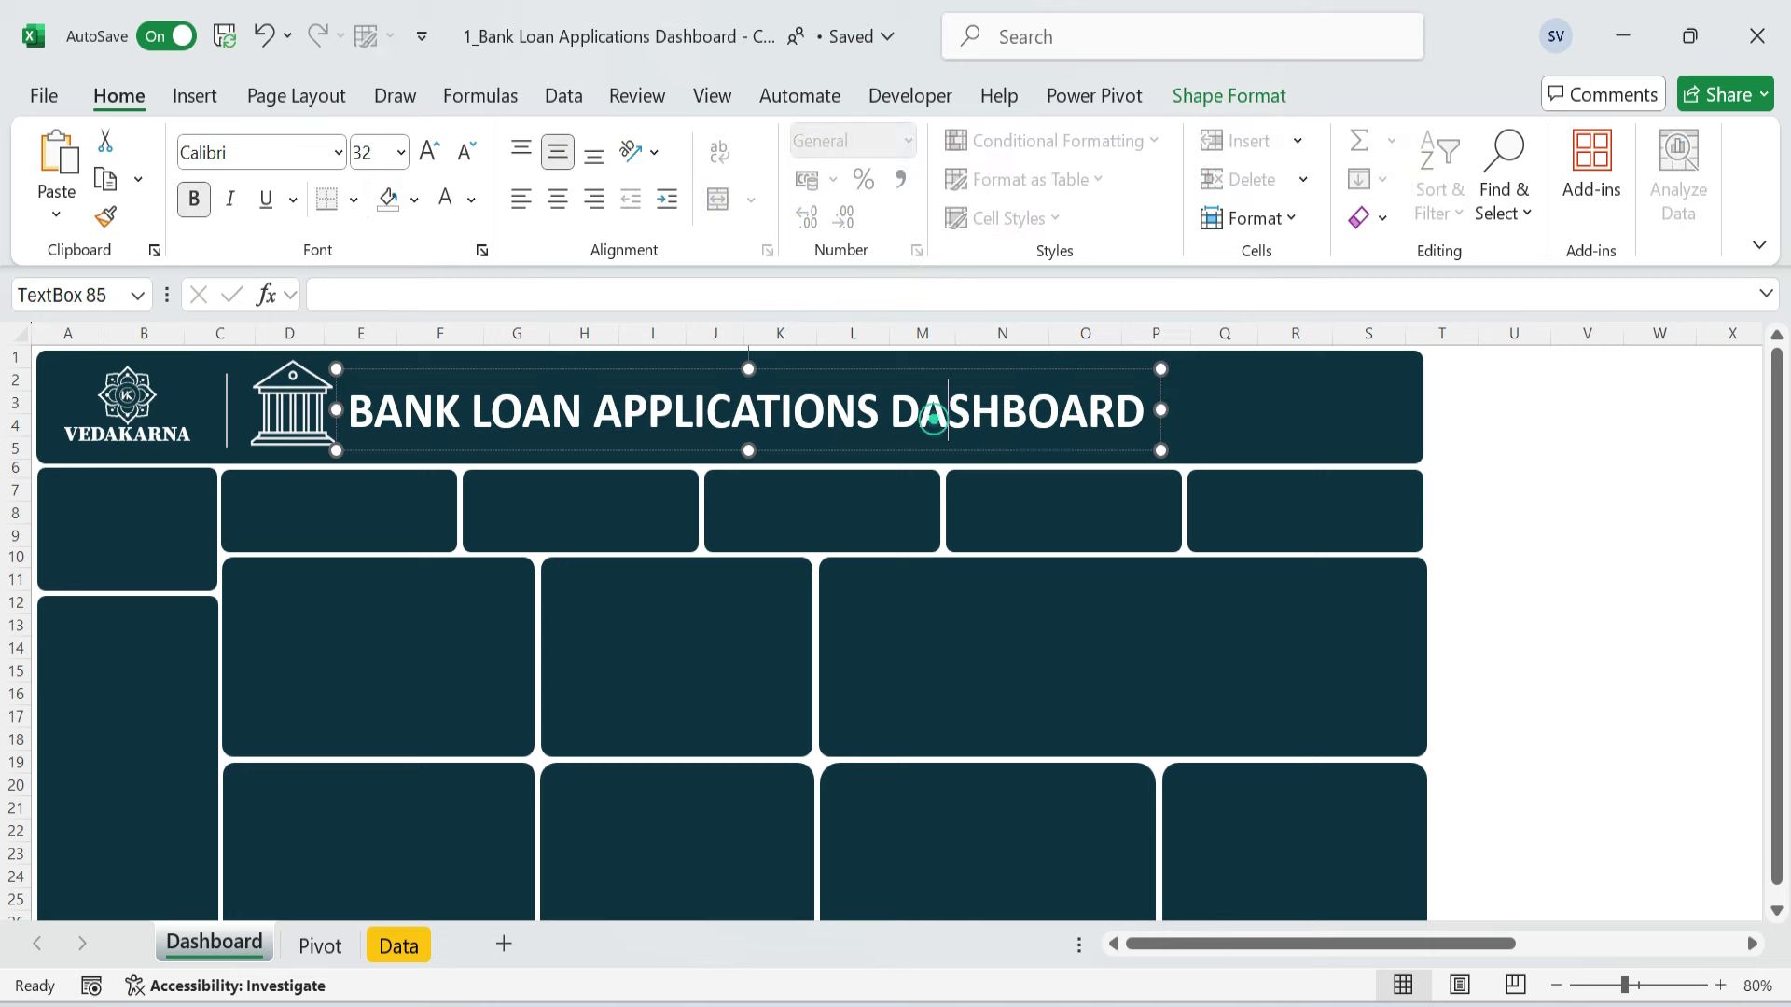
- Cut the refresh and safe icons from the spare icons beside the dashboard and paste them onto the banner
left_click(1511, 450)
scroll(1666, 530, "right", 5)
right_click(1567, 454)
left_click(1333, 248)
key("ctrl+v")
key("ctrl+x")
left_click(321, 395)
key("ctrl+v")
left_click(1643, 441)
key("ctrl+x")
left_click(407, 403)
key("ctrl+v")
- Place the refresh and safe icons side by side at the right end of the banner
left_click(1157, 942)
left_click_drag(84, 401, 1238, 425)
left_click_drag(104, 423, 1315, 458)
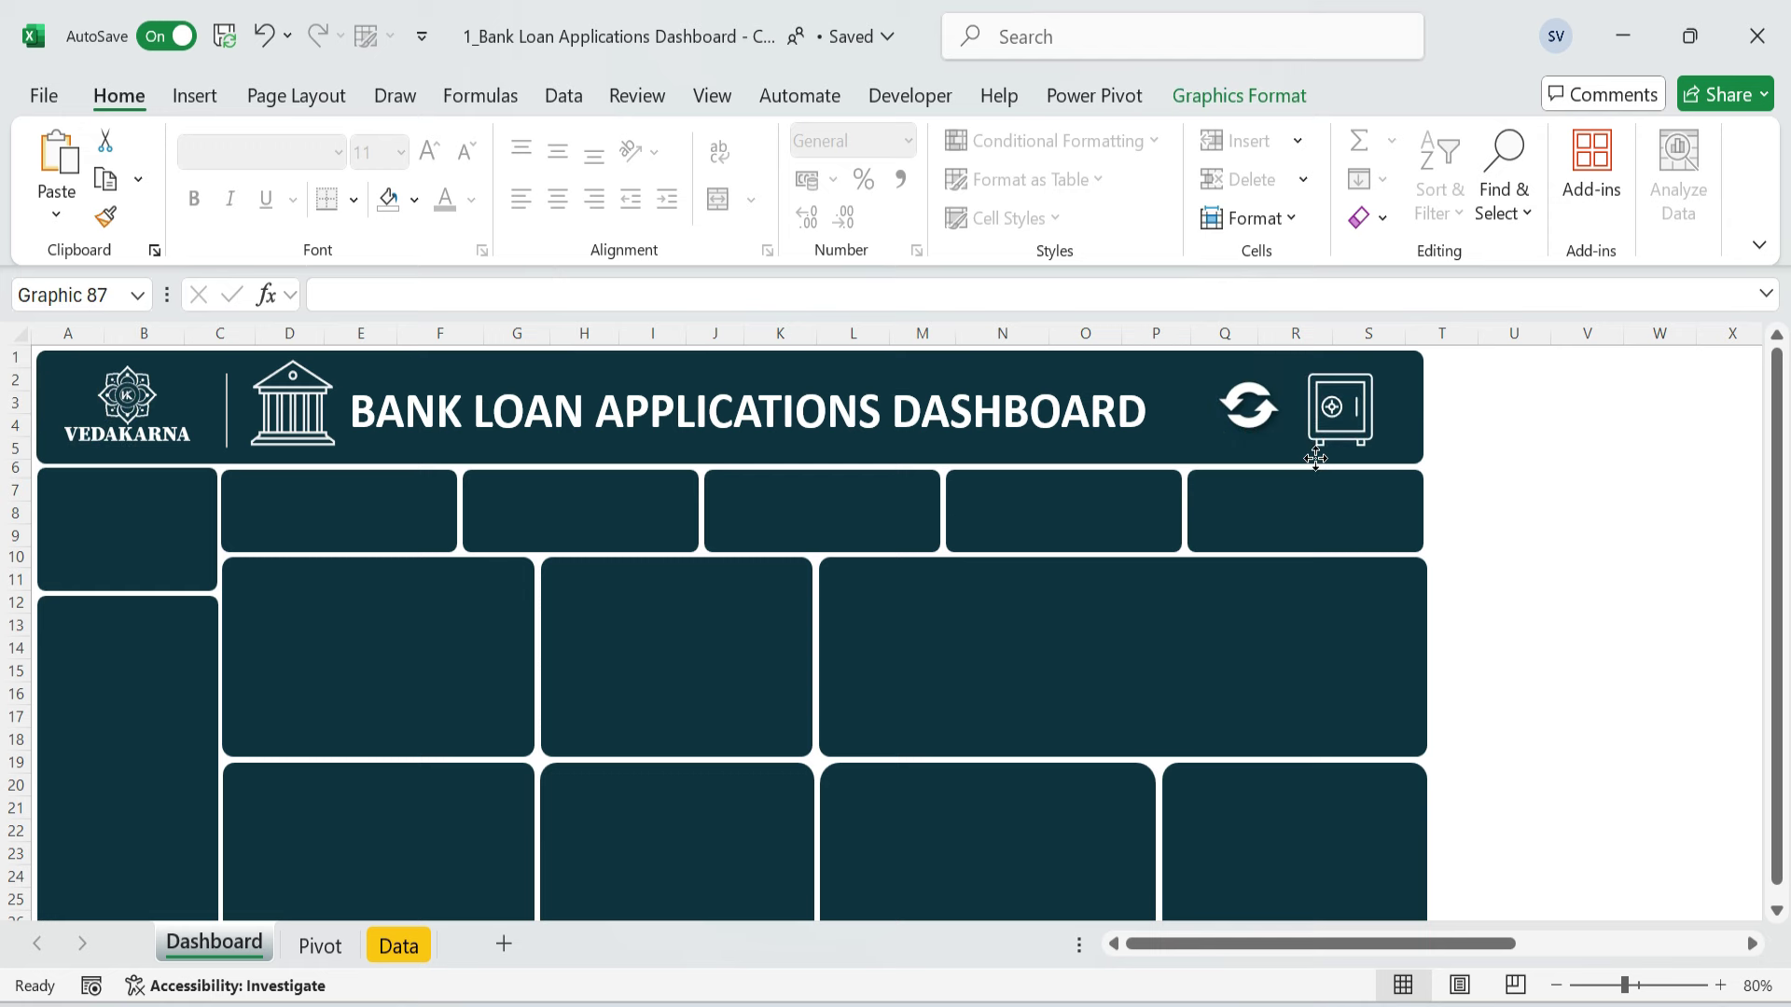
left_click(1537, 452)
left_click(1547, 644)
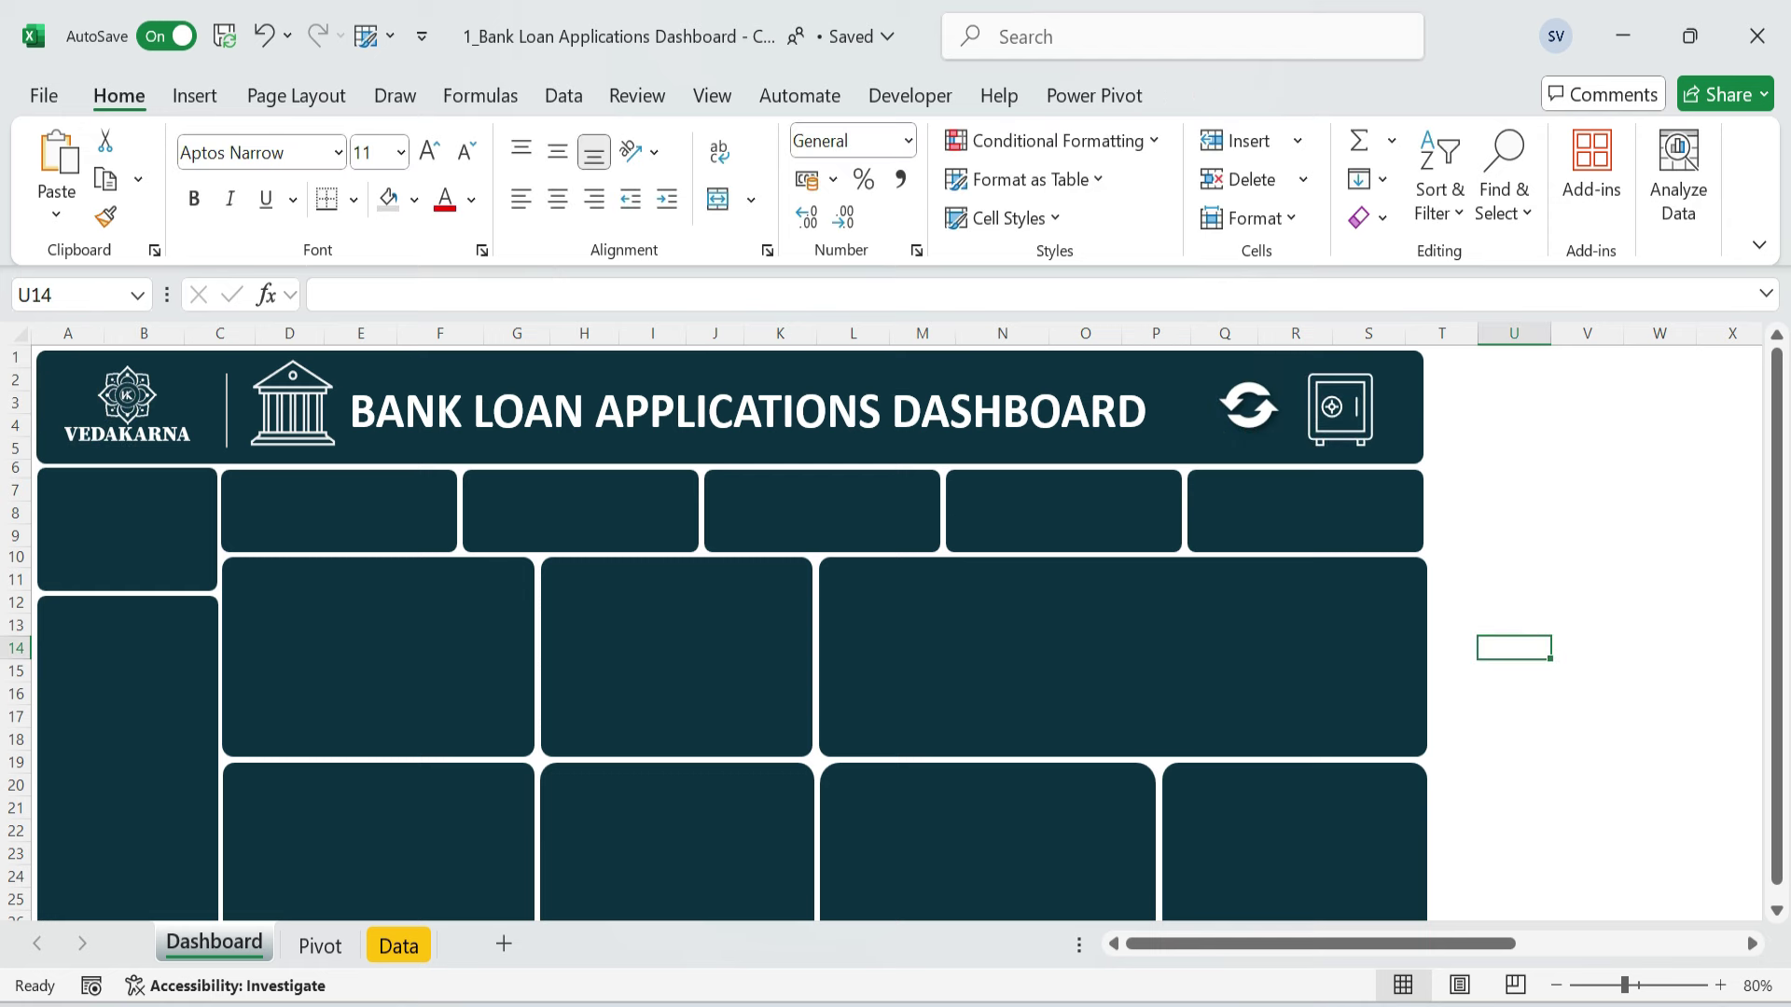
left_click(1623, 485)
left_click(1530, 580)
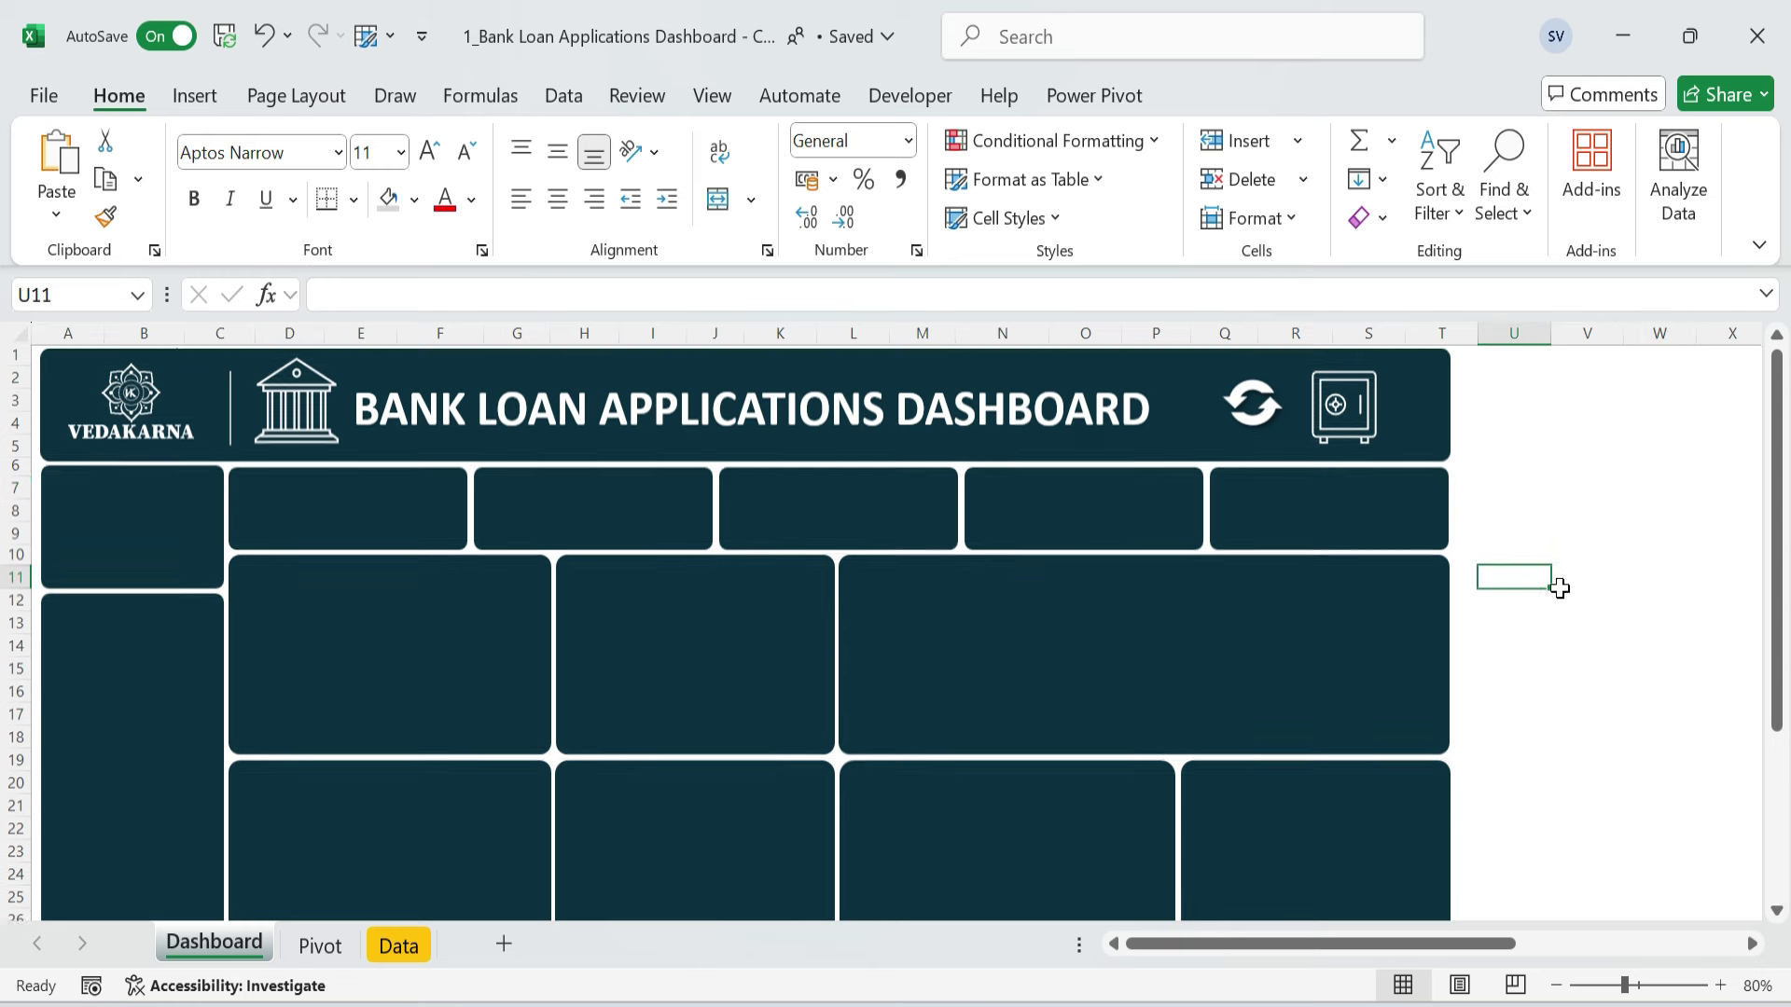
left_click(1579, 513)
- Move the document icon from the spare icon panel to the left side of the first KPI card
left_click_drag(1384, 947, 1635, 941)
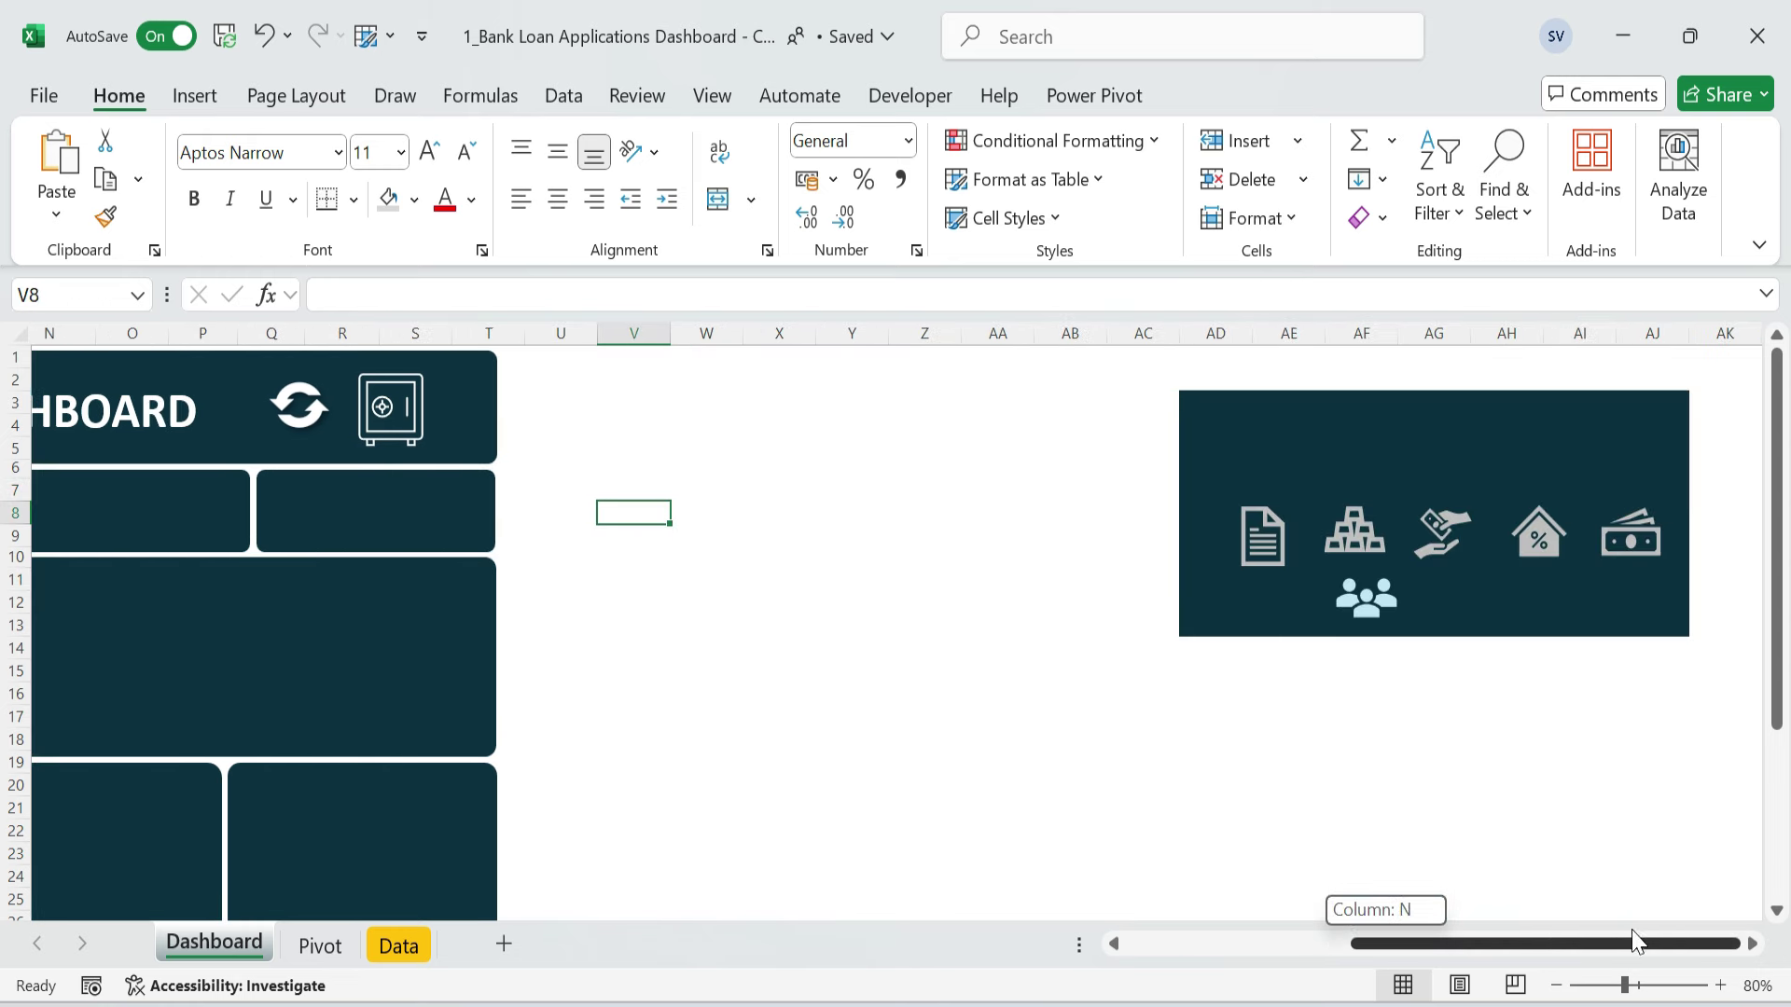
left_click(1265, 548)
left_click_drag(1370, 946, 1165, 945)
key("ctrl+x")
left_click(311, 528)
key("ctrl+v")
left_click(273, 515)
left_click(281, 529)
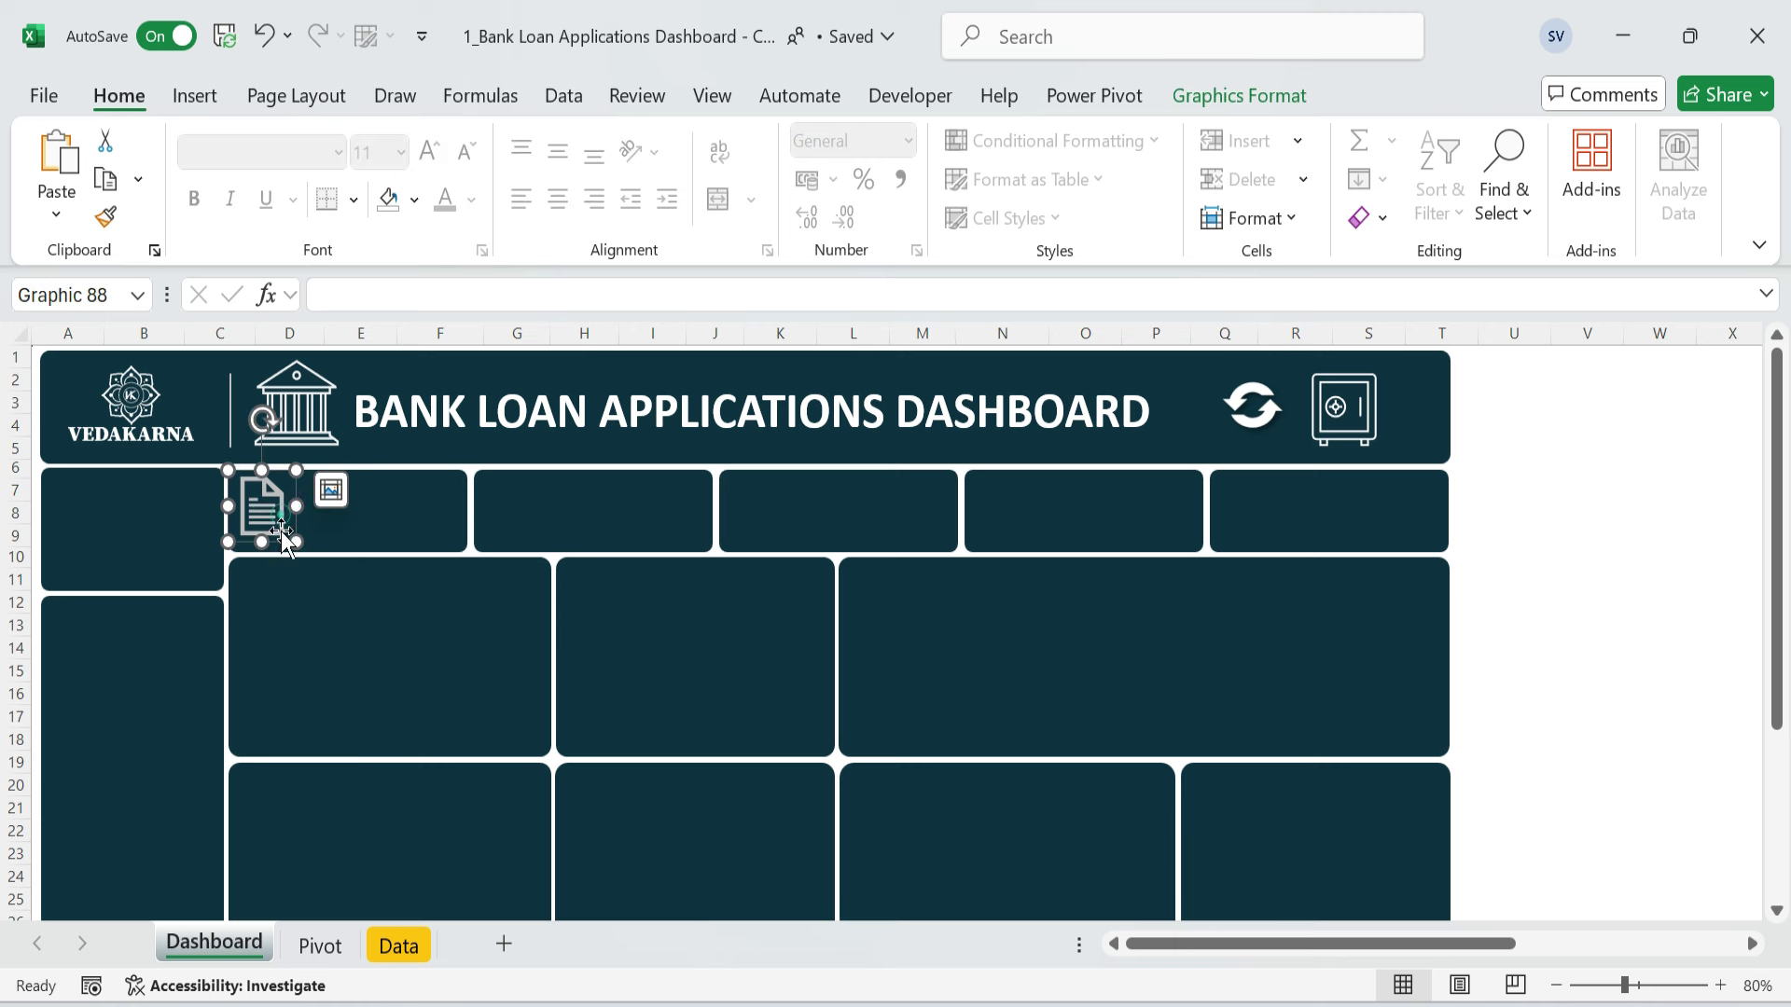
left_click_drag(282, 543, 280, 551)
- Insert a text box reading Total Loan beside the document icon on the first KPI card
left_click(194, 95)
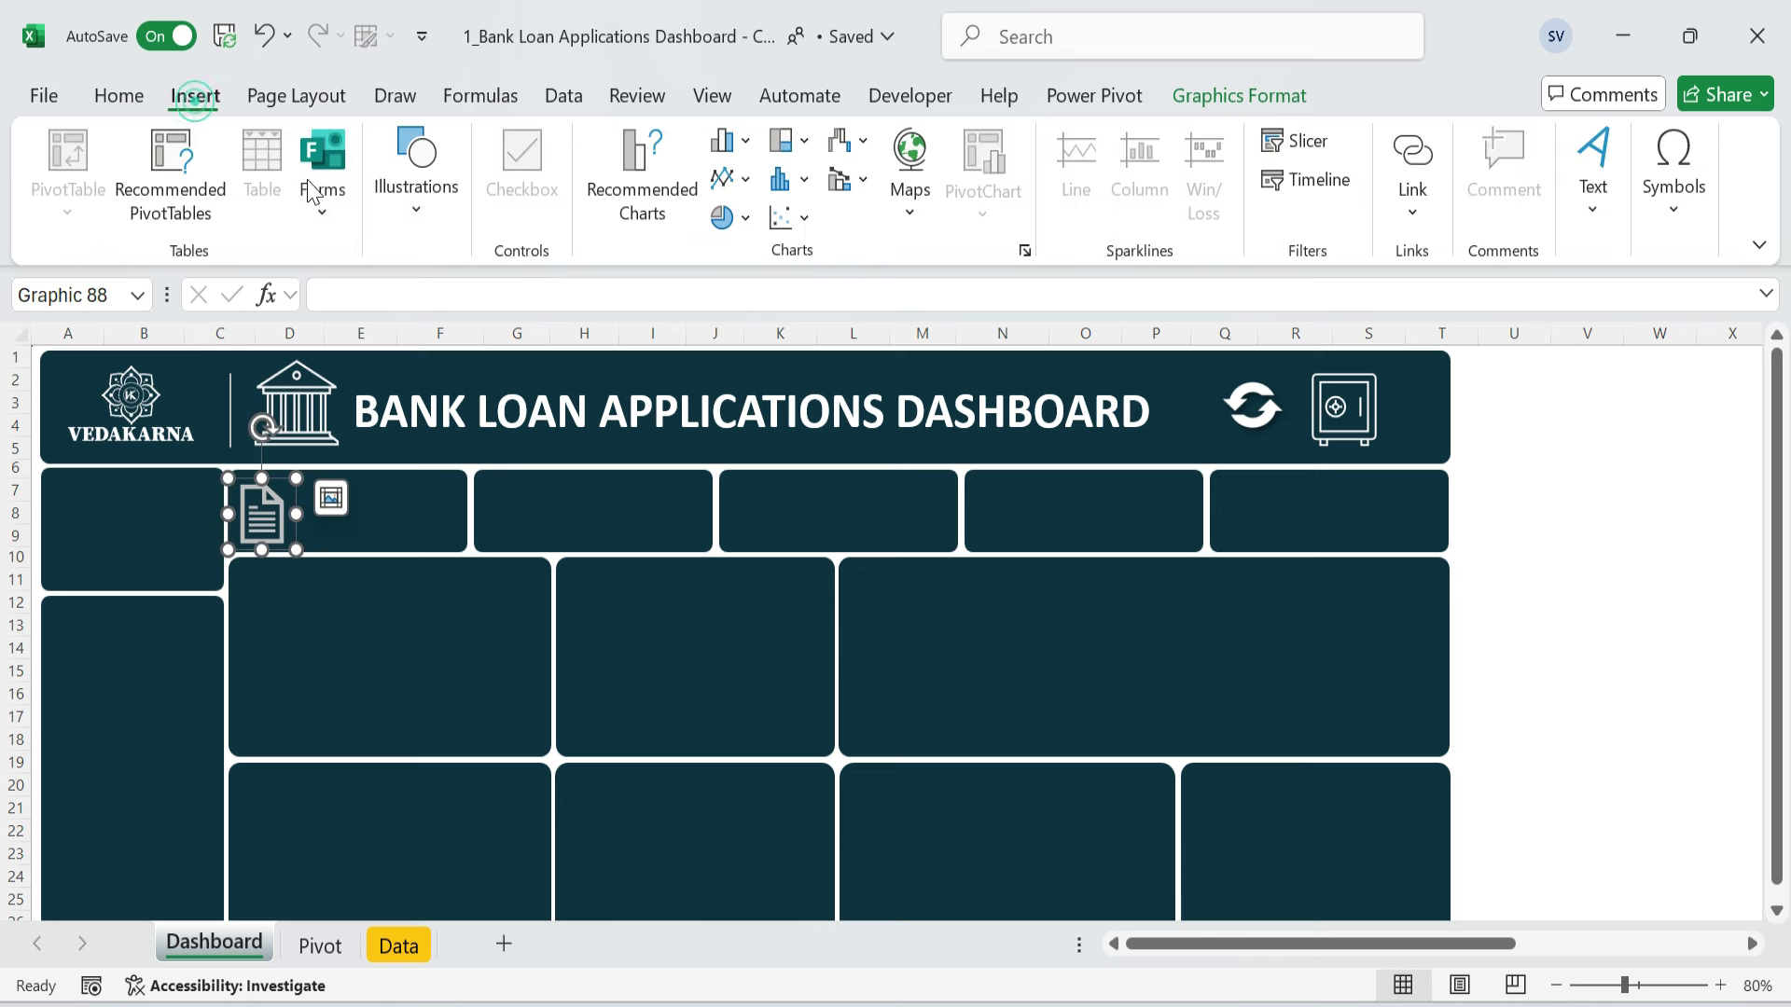
left_click(416, 220)
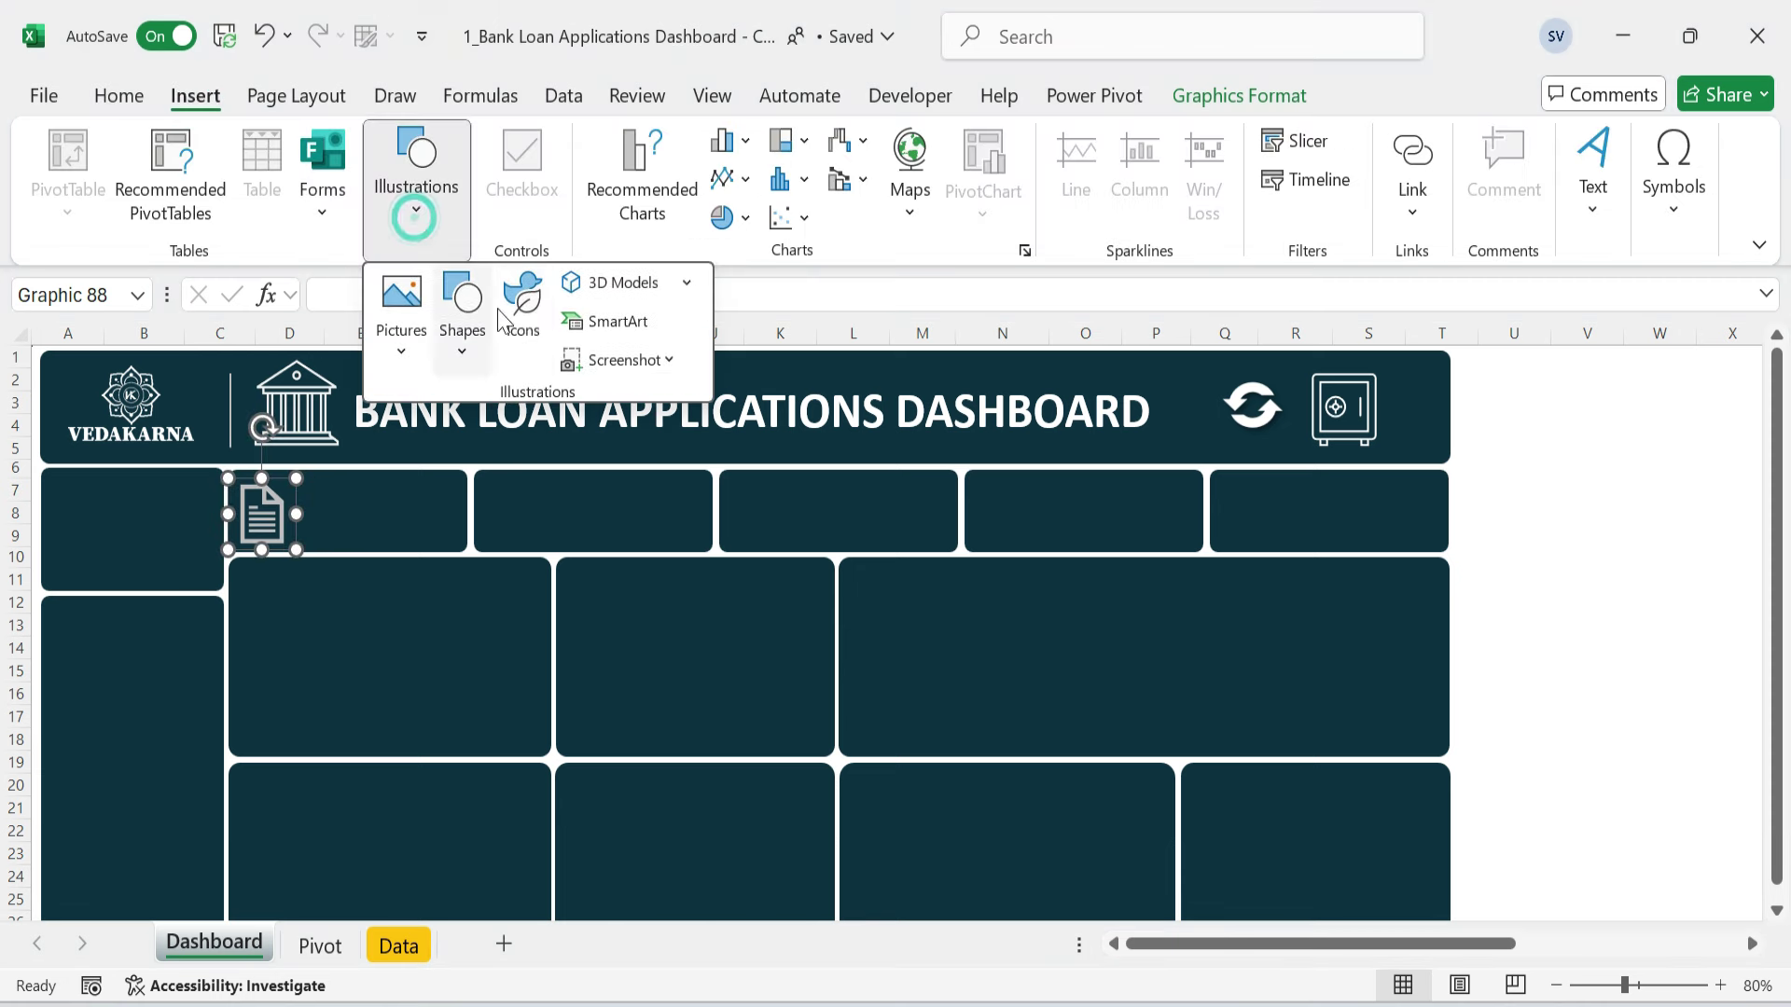
left_click(466, 356)
left_click(451, 446)
left_click_drag(351, 480, 469, 511)
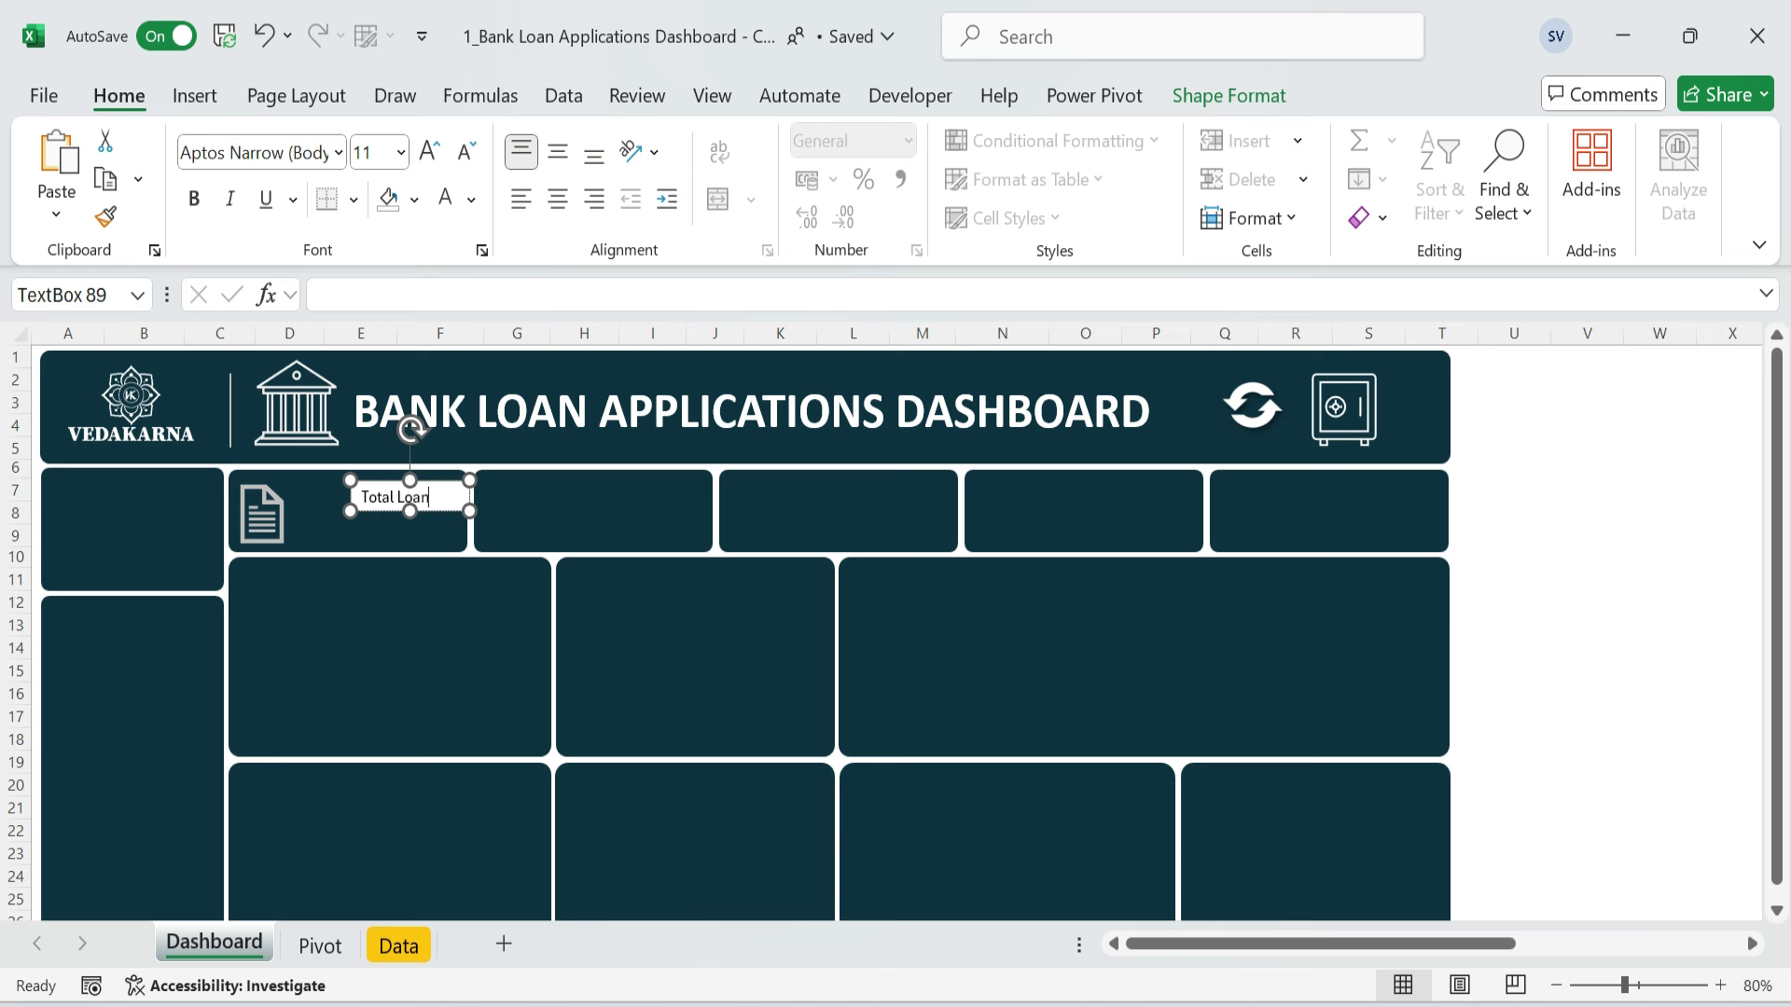
- Format the Total Loan label in bold Calibri, size 12, with a white font colour
left_click(337, 153)
left_click(292, 357)
key("Tab")
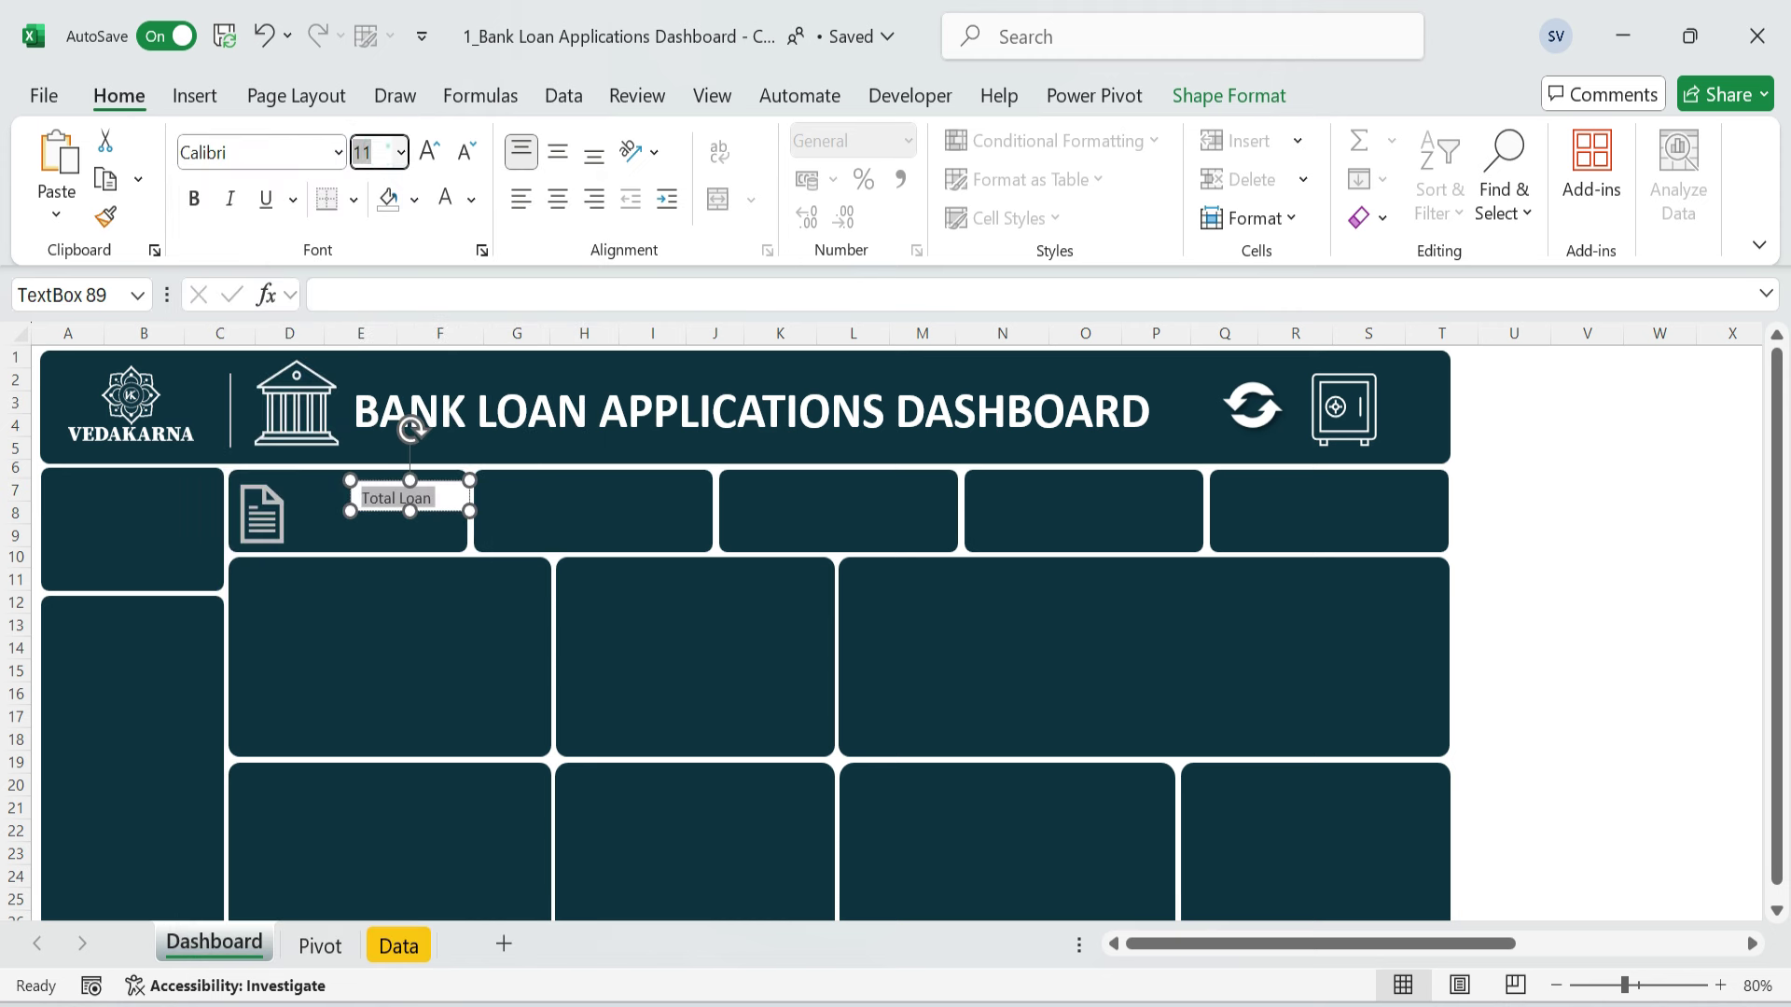
type("12")
key("Return")
key("ctrl+b")
left_click(445, 199)
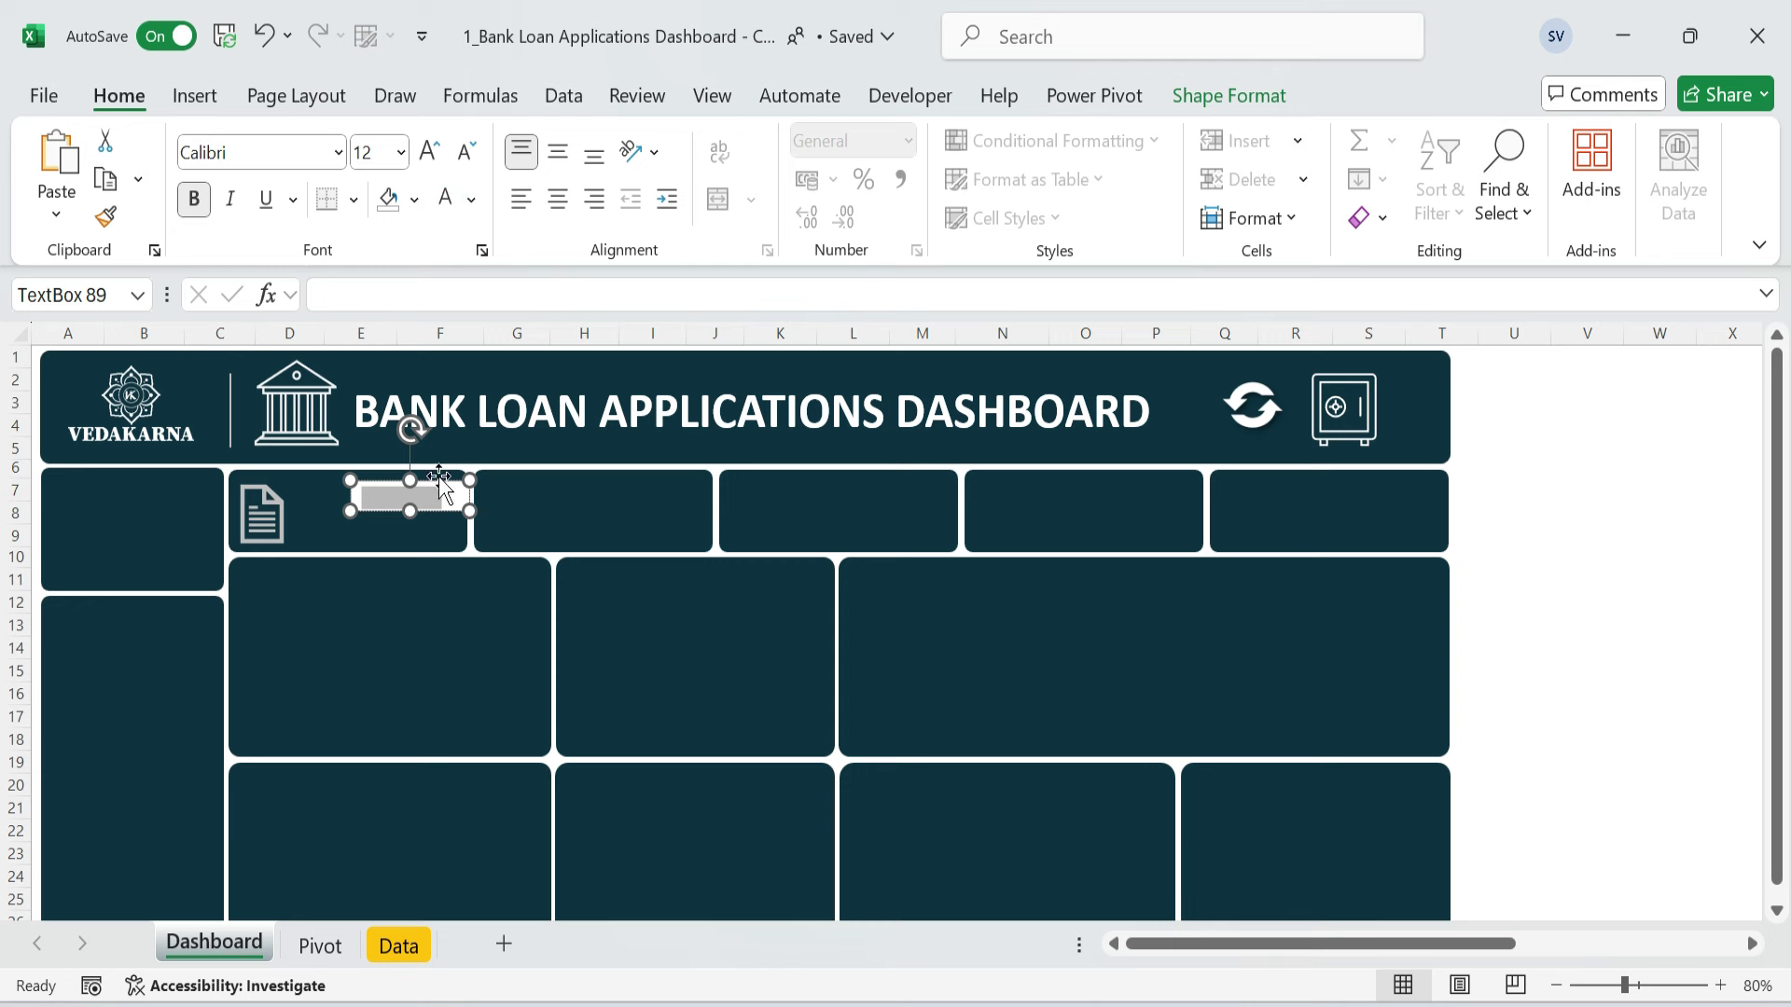
- Remove the fill and outline from the Total Loan text box
left_click(1229, 95)
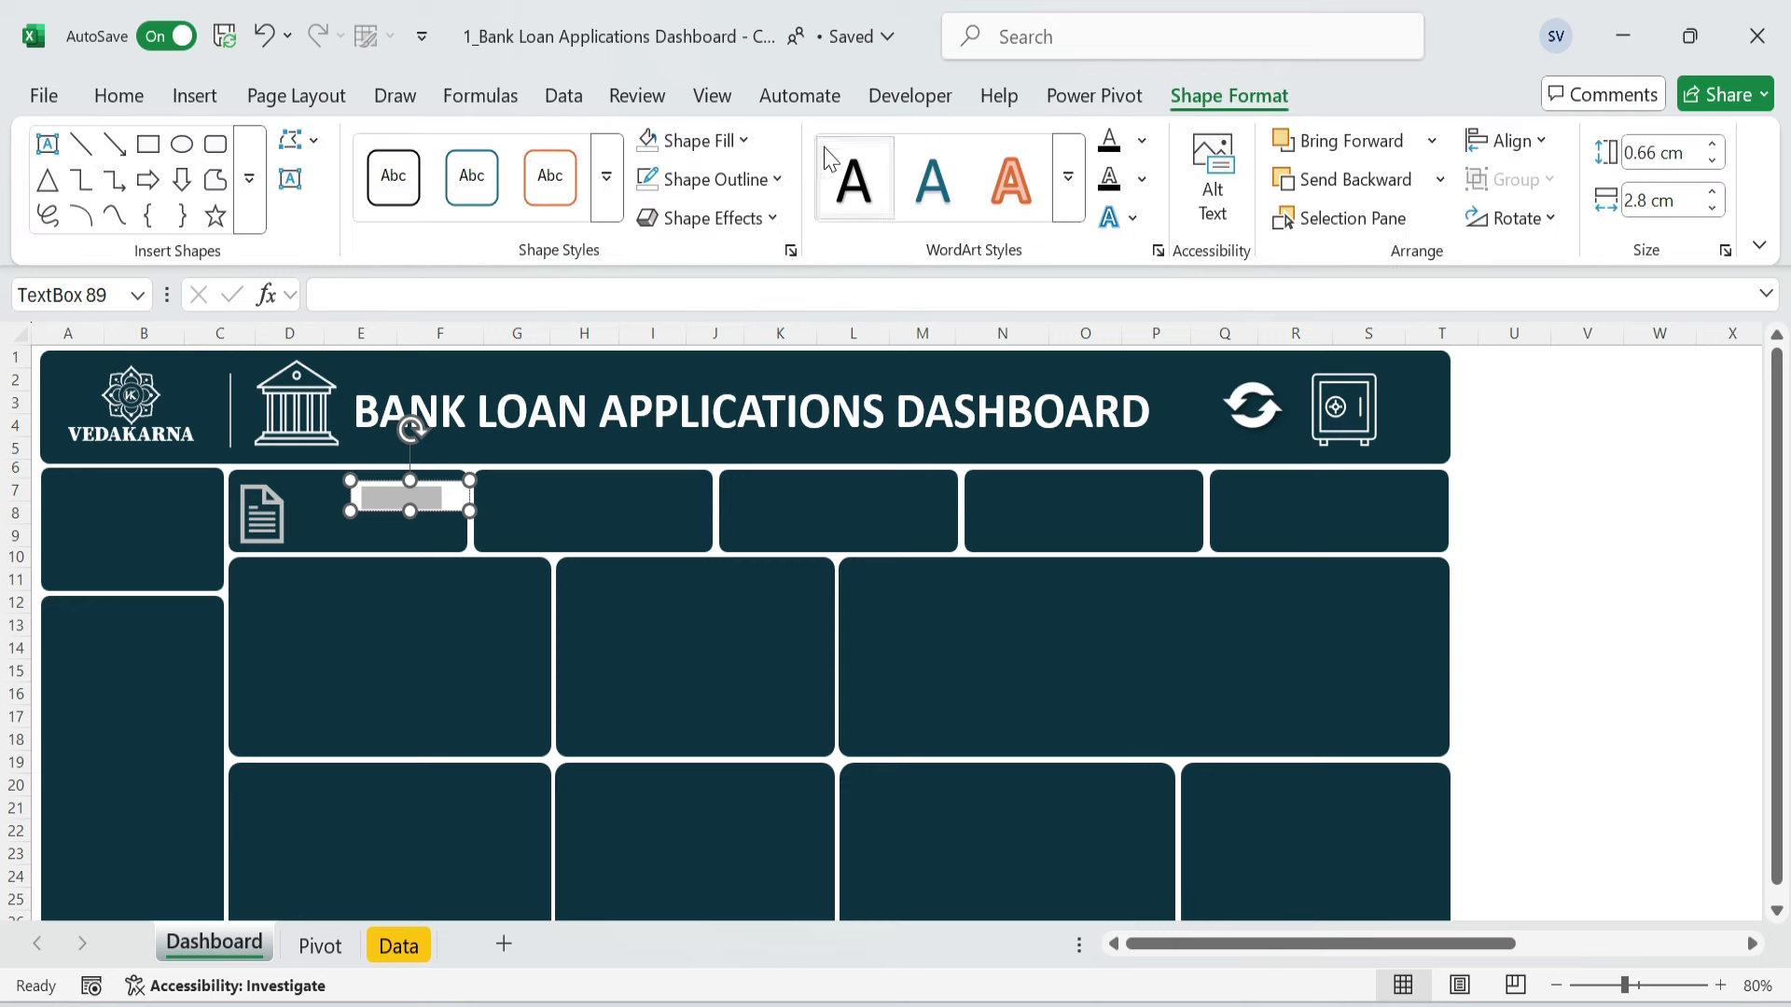
left_click(743, 142)
left_click(707, 788)
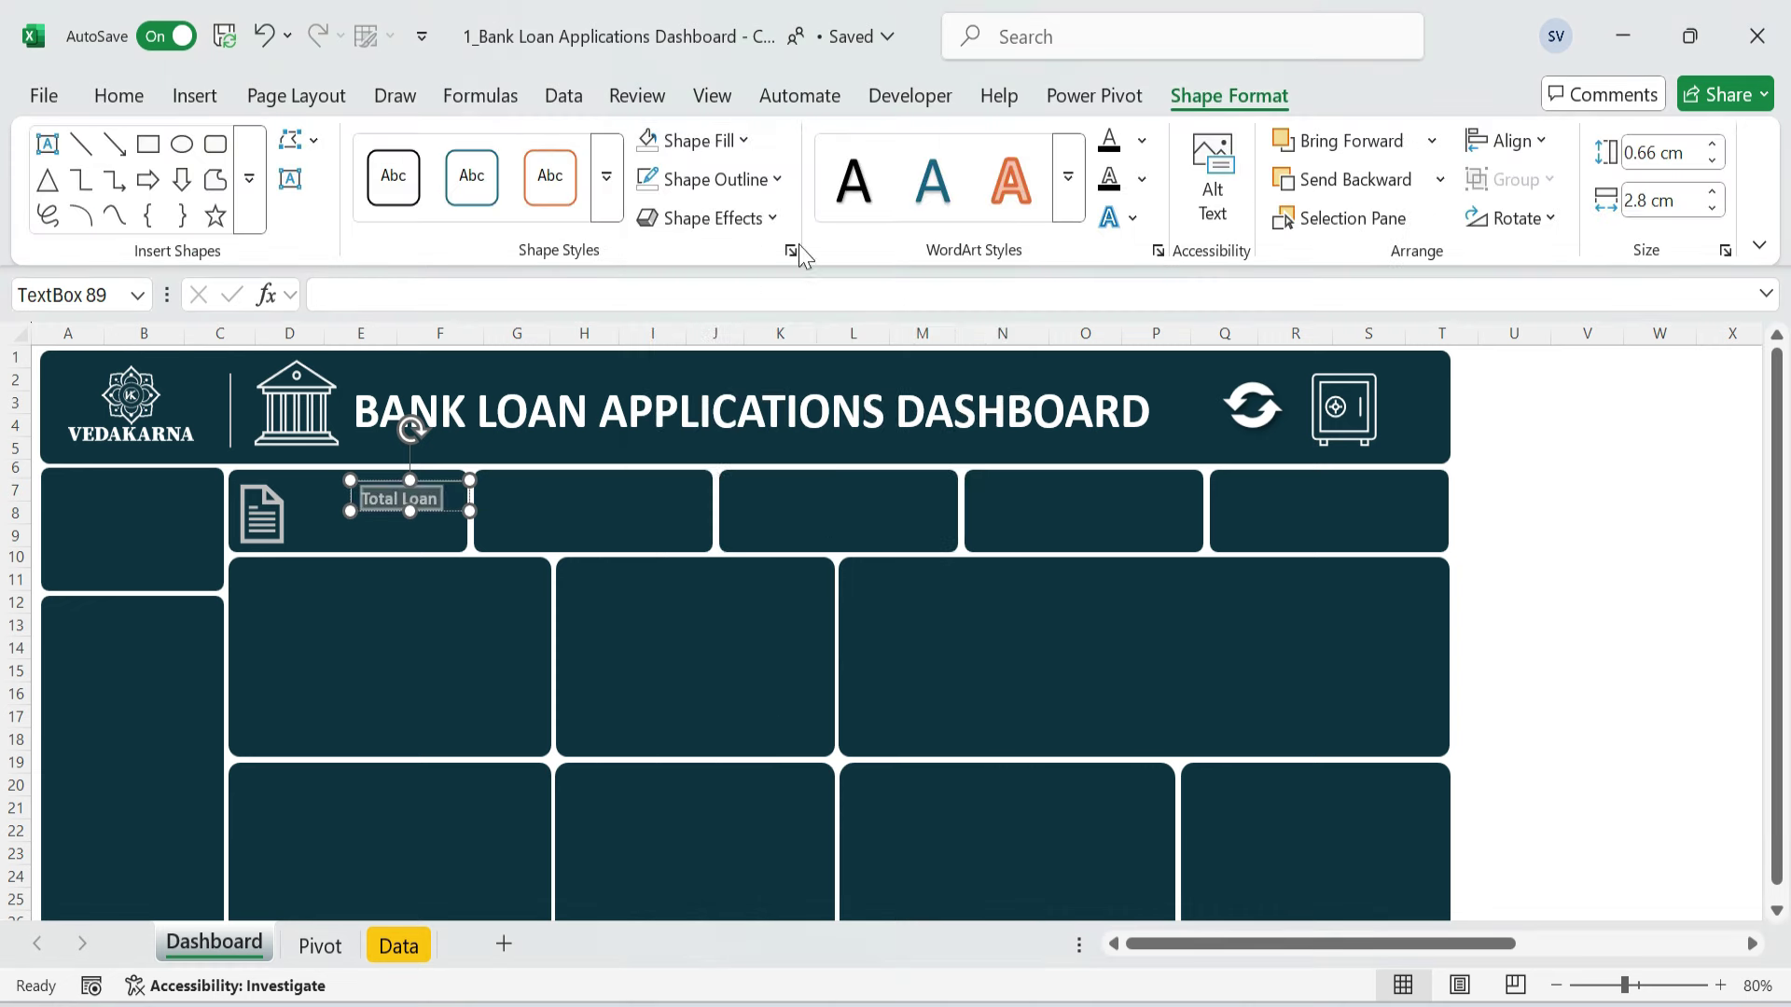
left_click(778, 178)
scroll(751, 377, "down", 3)
left_click(712, 747)
left_click(432, 504)
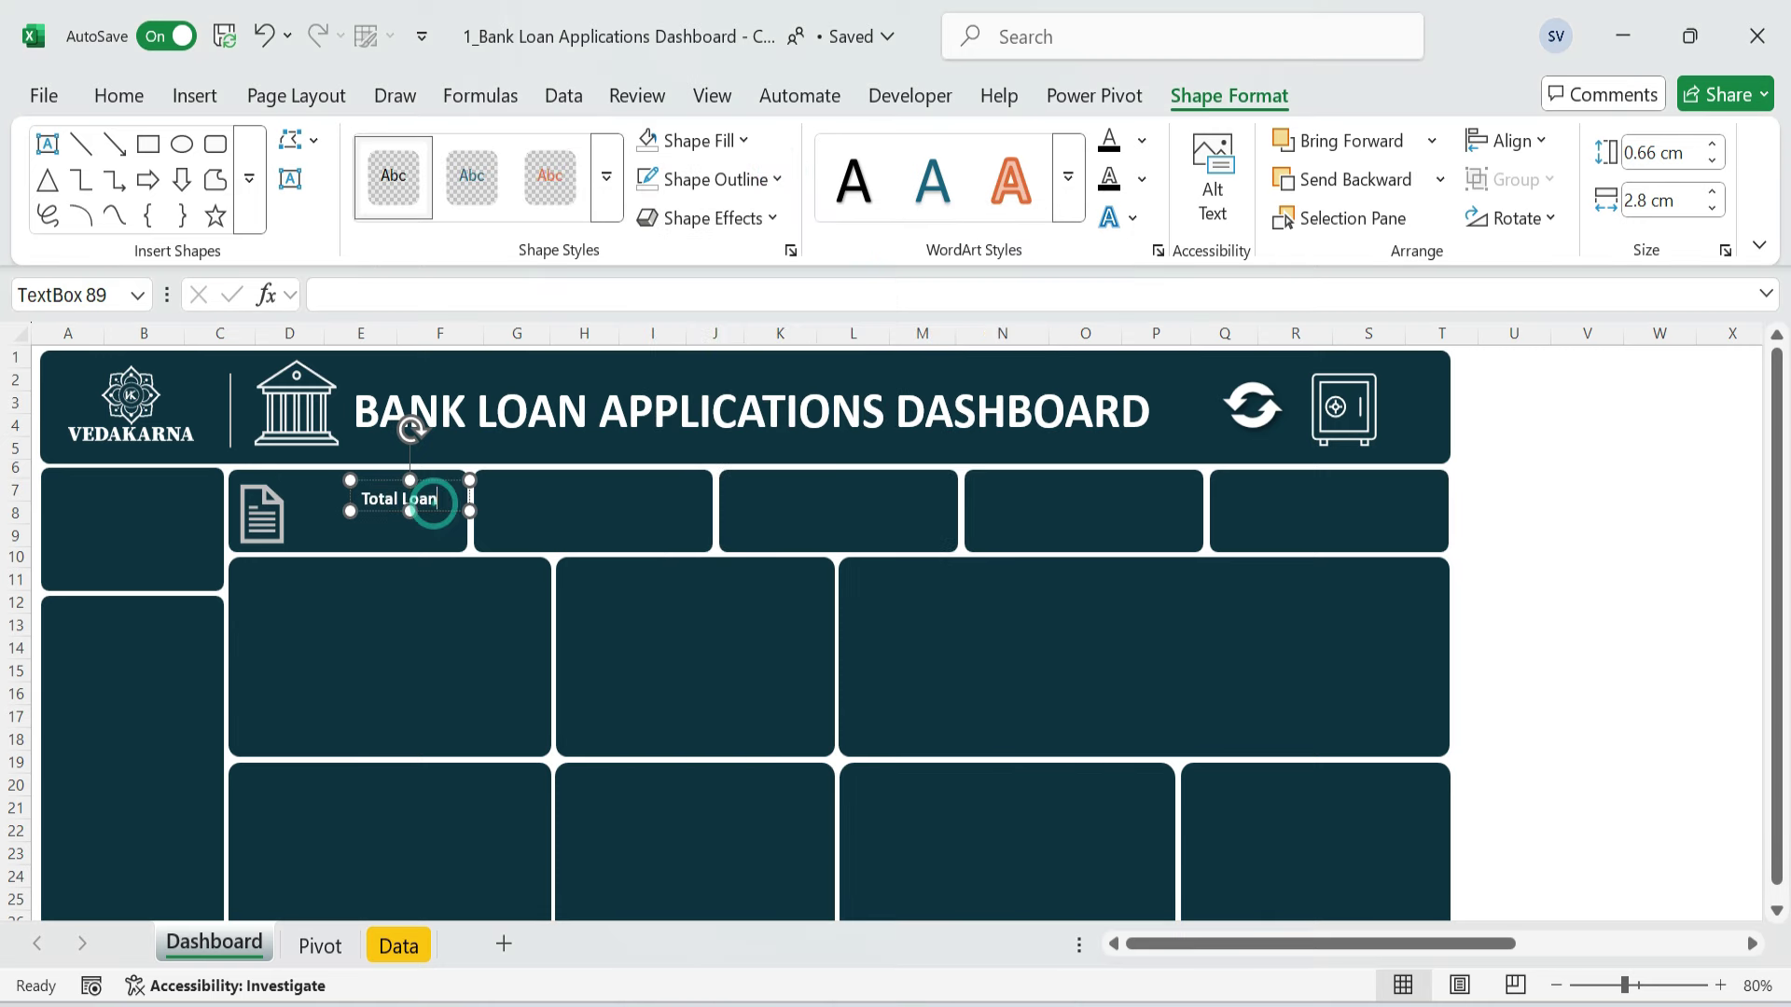
- Move the Total Loan label closer to the document icon and duplicate it directly underneath
left_click_drag(435, 508, 406, 505)
left_click(118, 95)
left_click(395, 500)
left_click_drag(416, 506, 409, 535)
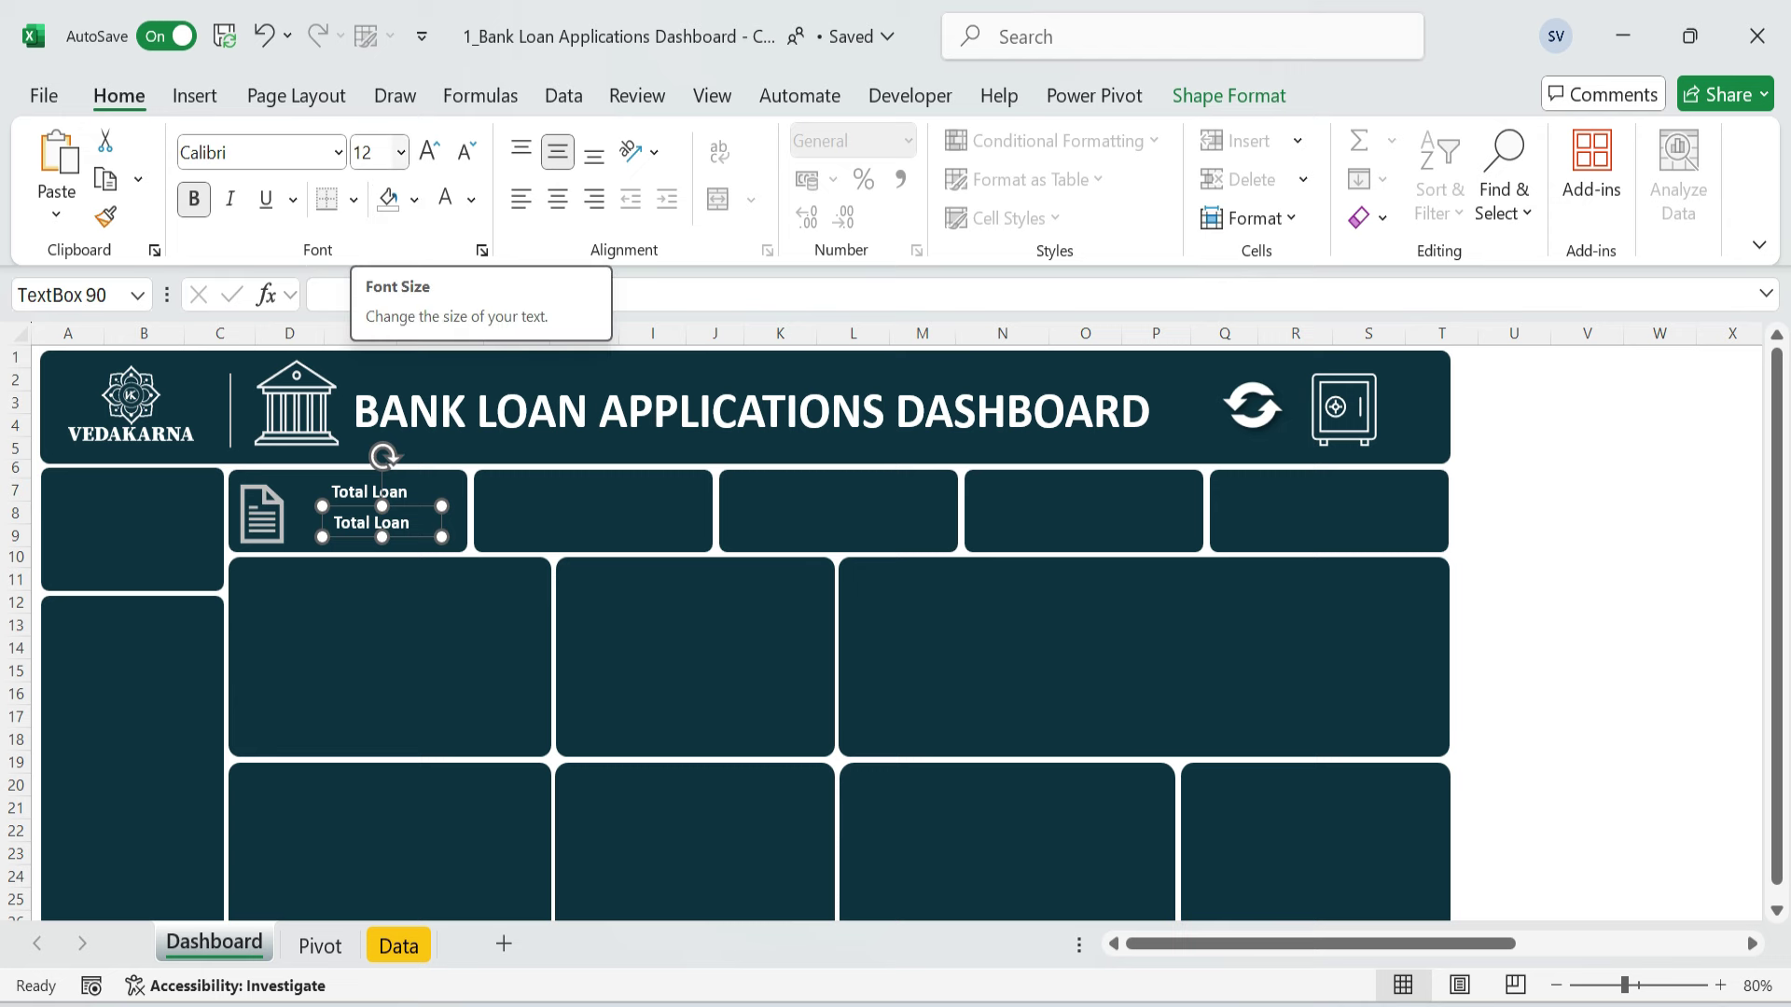
- Link the duplicated text box on the first KPI card to cell B14 of the Pivot sheet
left_click(373, 295)
type("=")
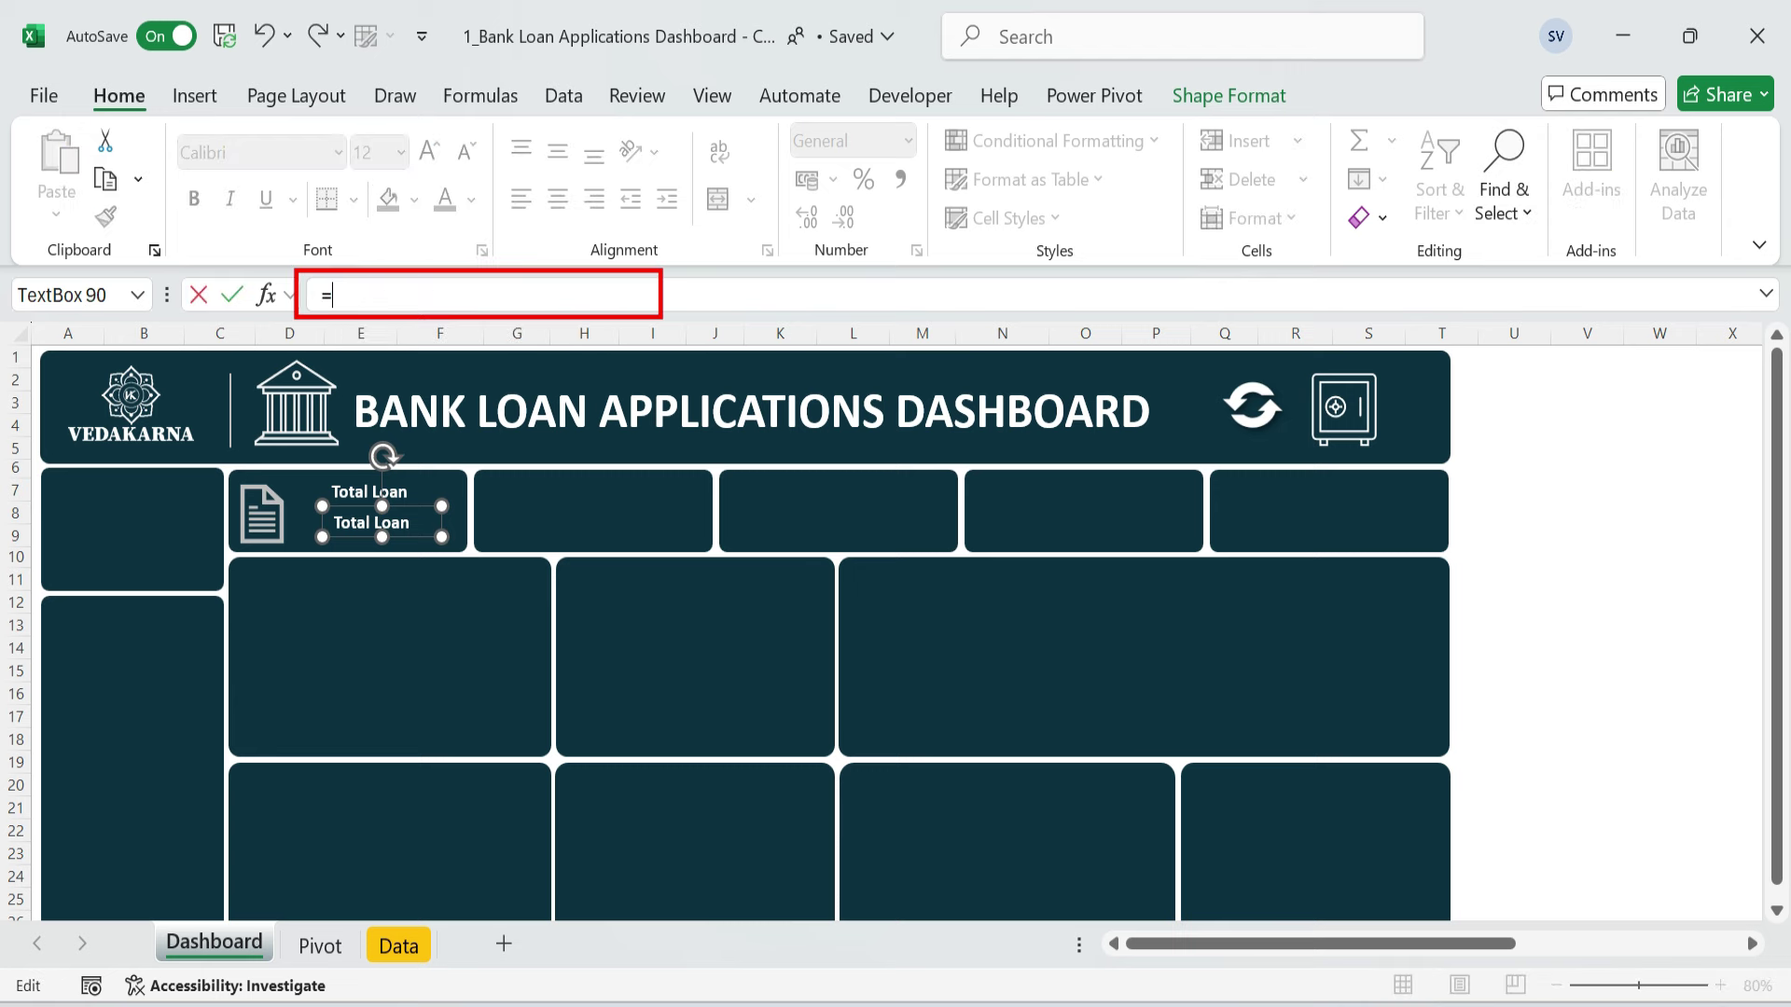
left_click(320, 945)
left_click(251, 658)
key("Return")
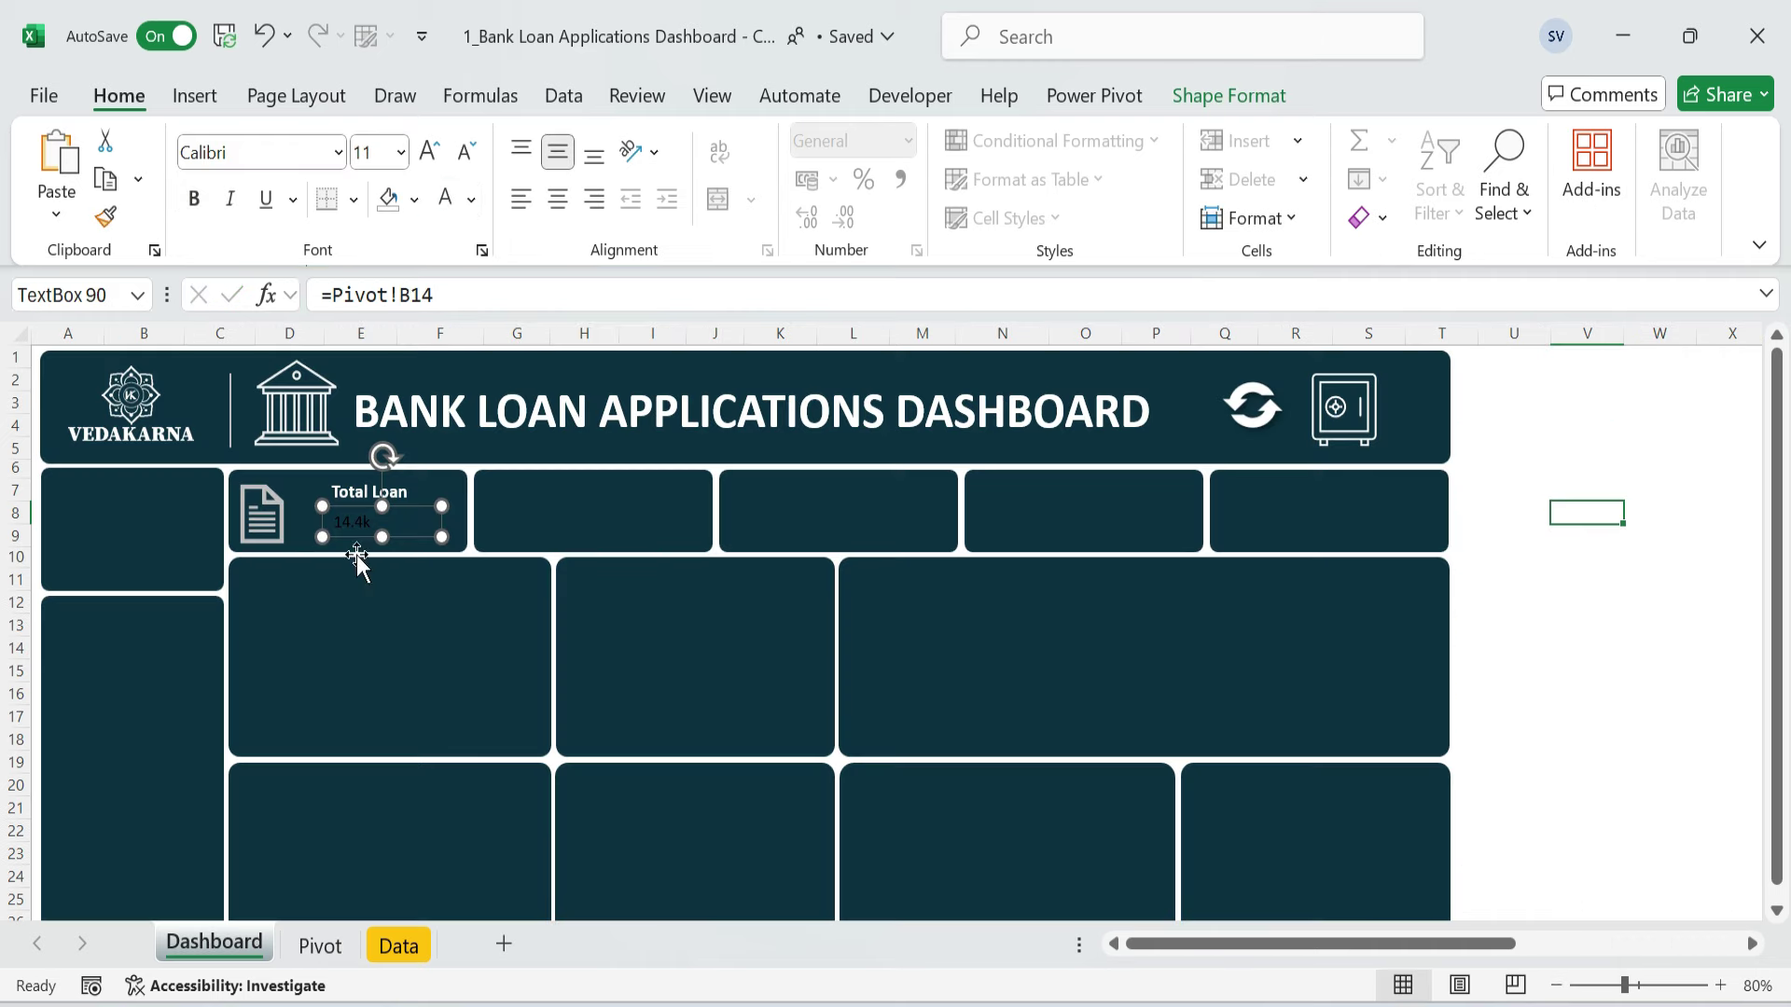
- Format the linked value on the Total Loan card as bold, size 20, white text
double_click(355, 521)
key("ctrl+b")
left_click(369, 152)
type("20")
key("Return")
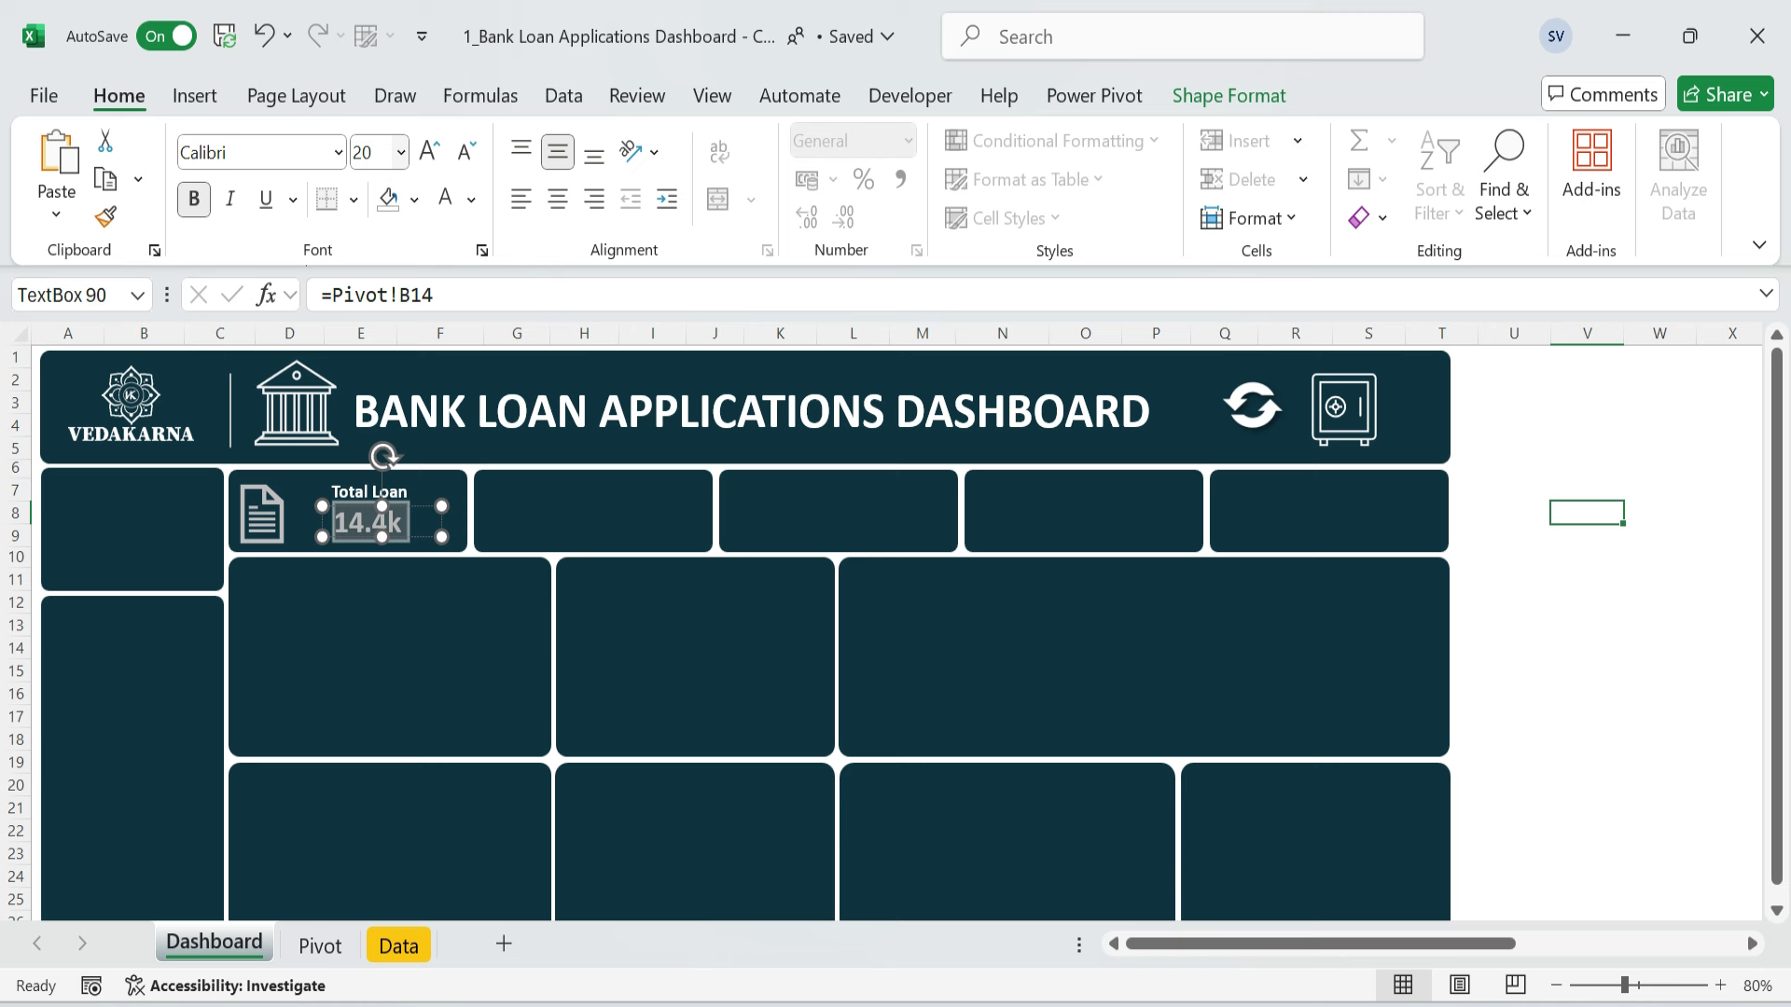
left_click(520, 548)
left_click(379, 520)
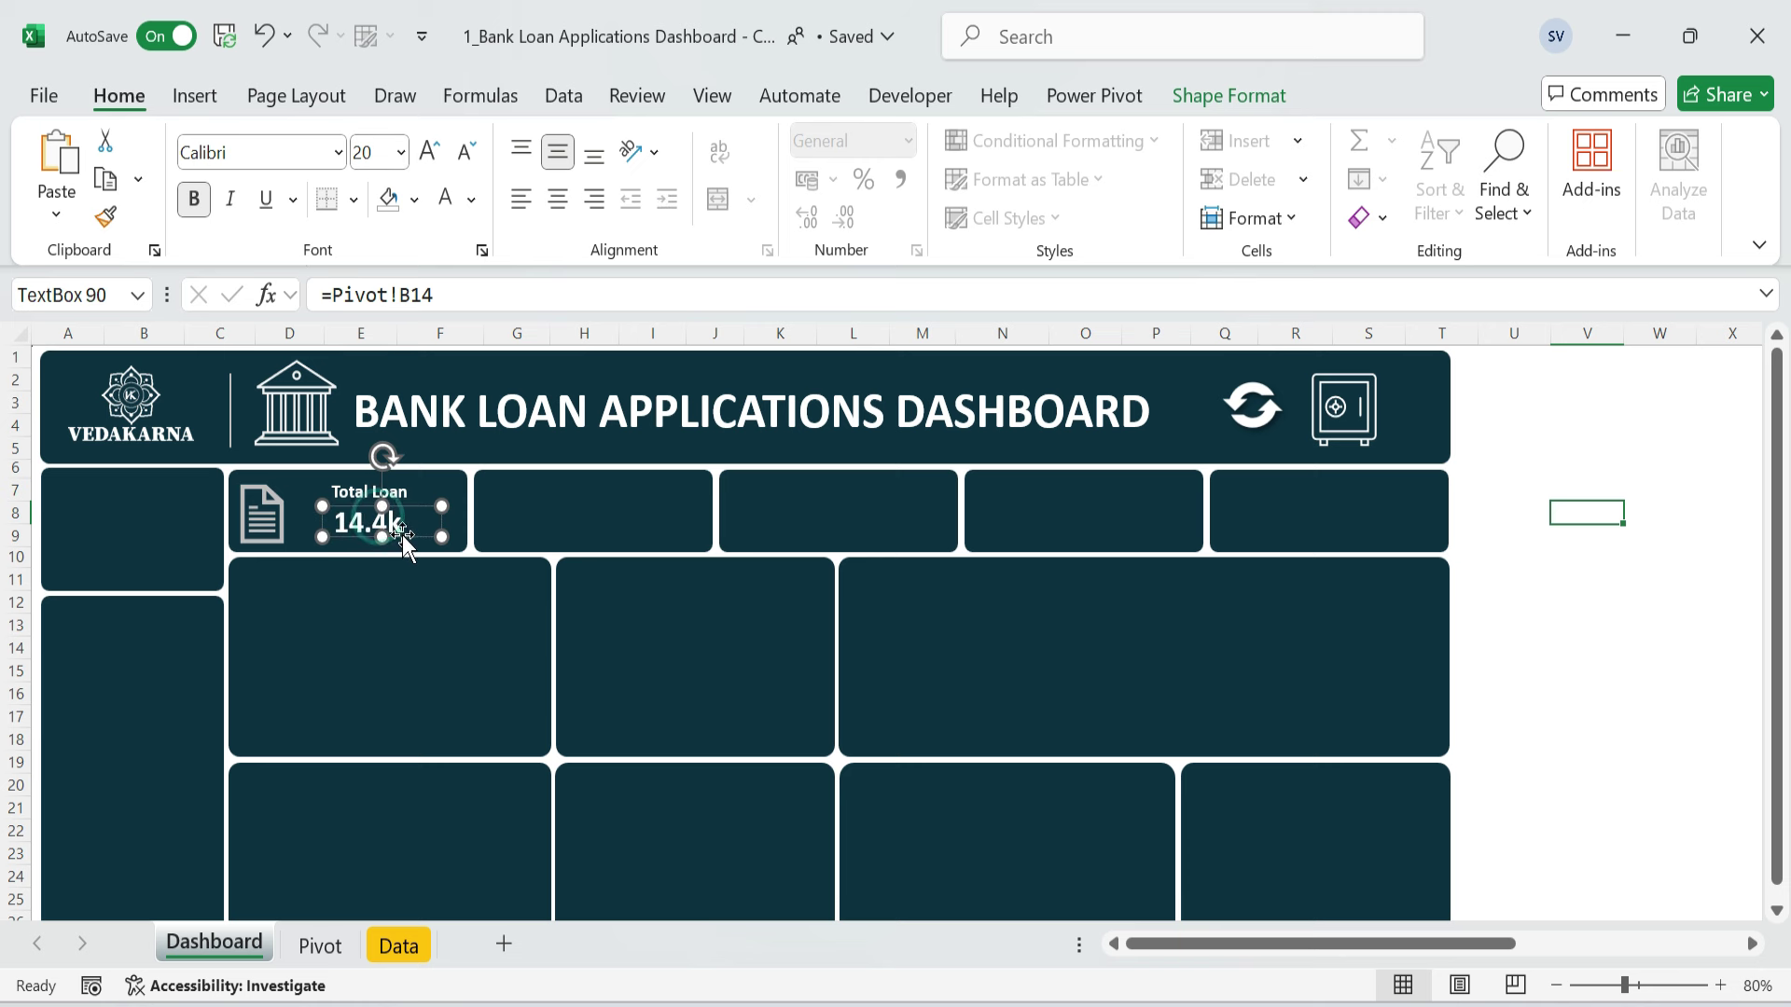
left_click(497, 528)
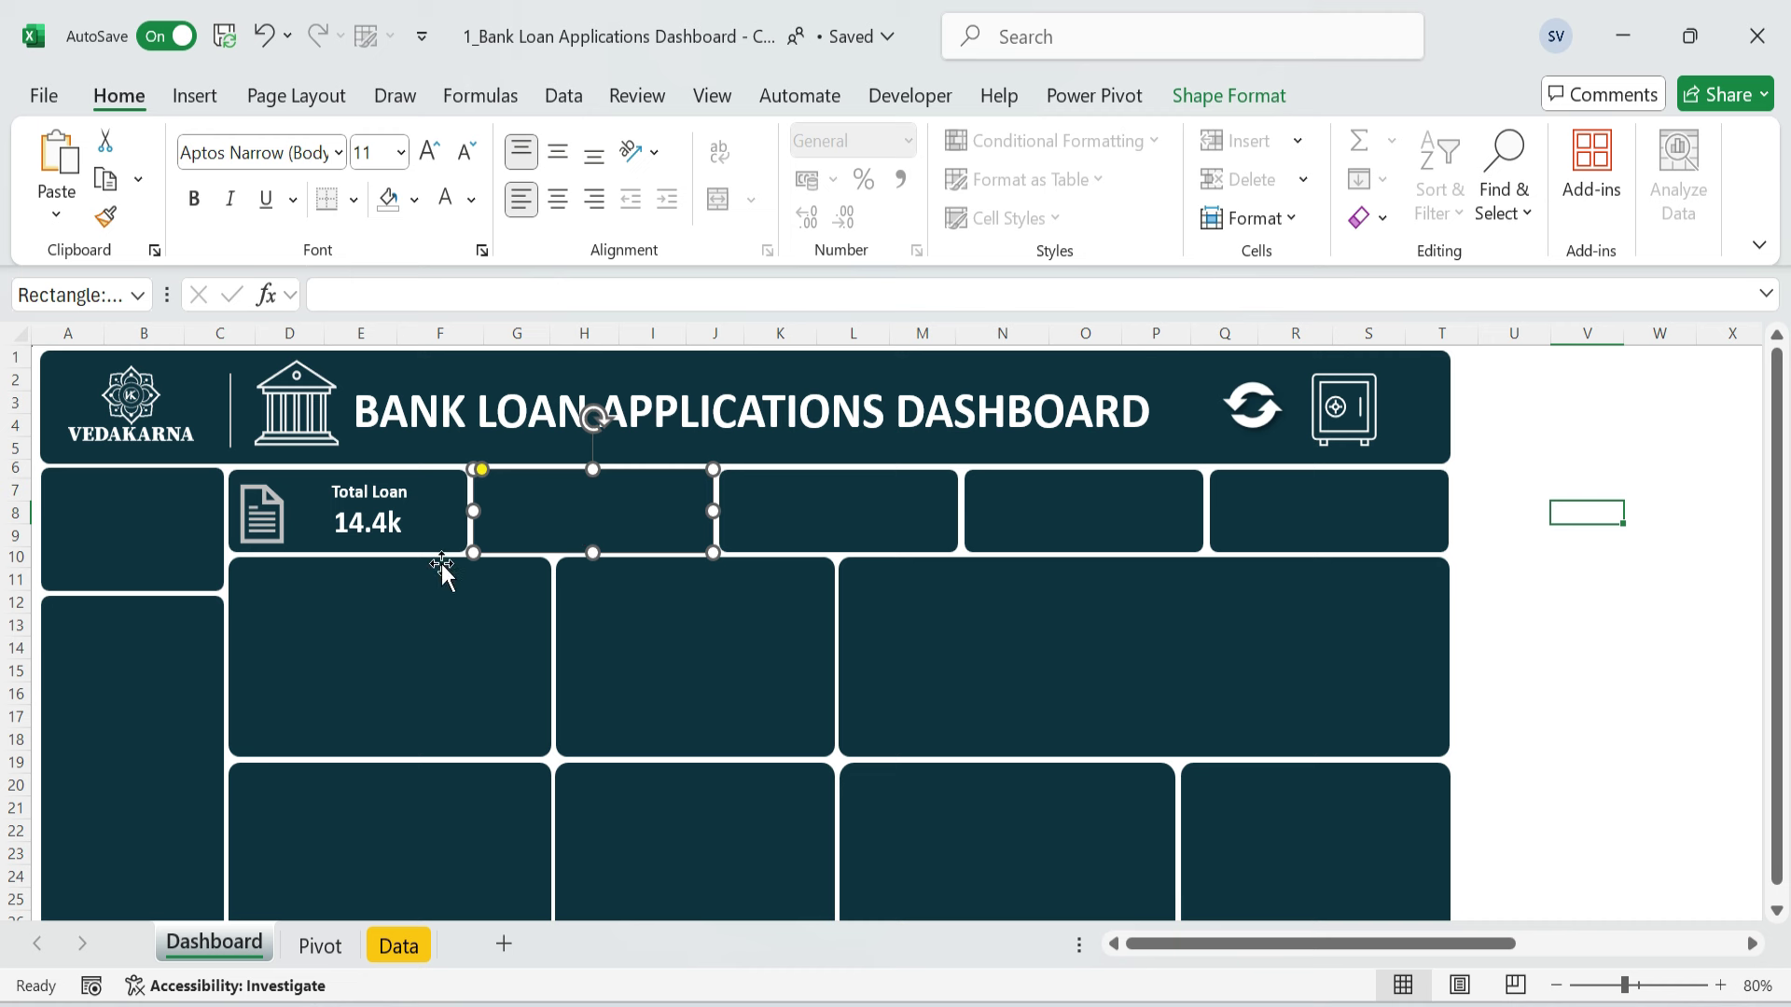
left_click(380, 492)
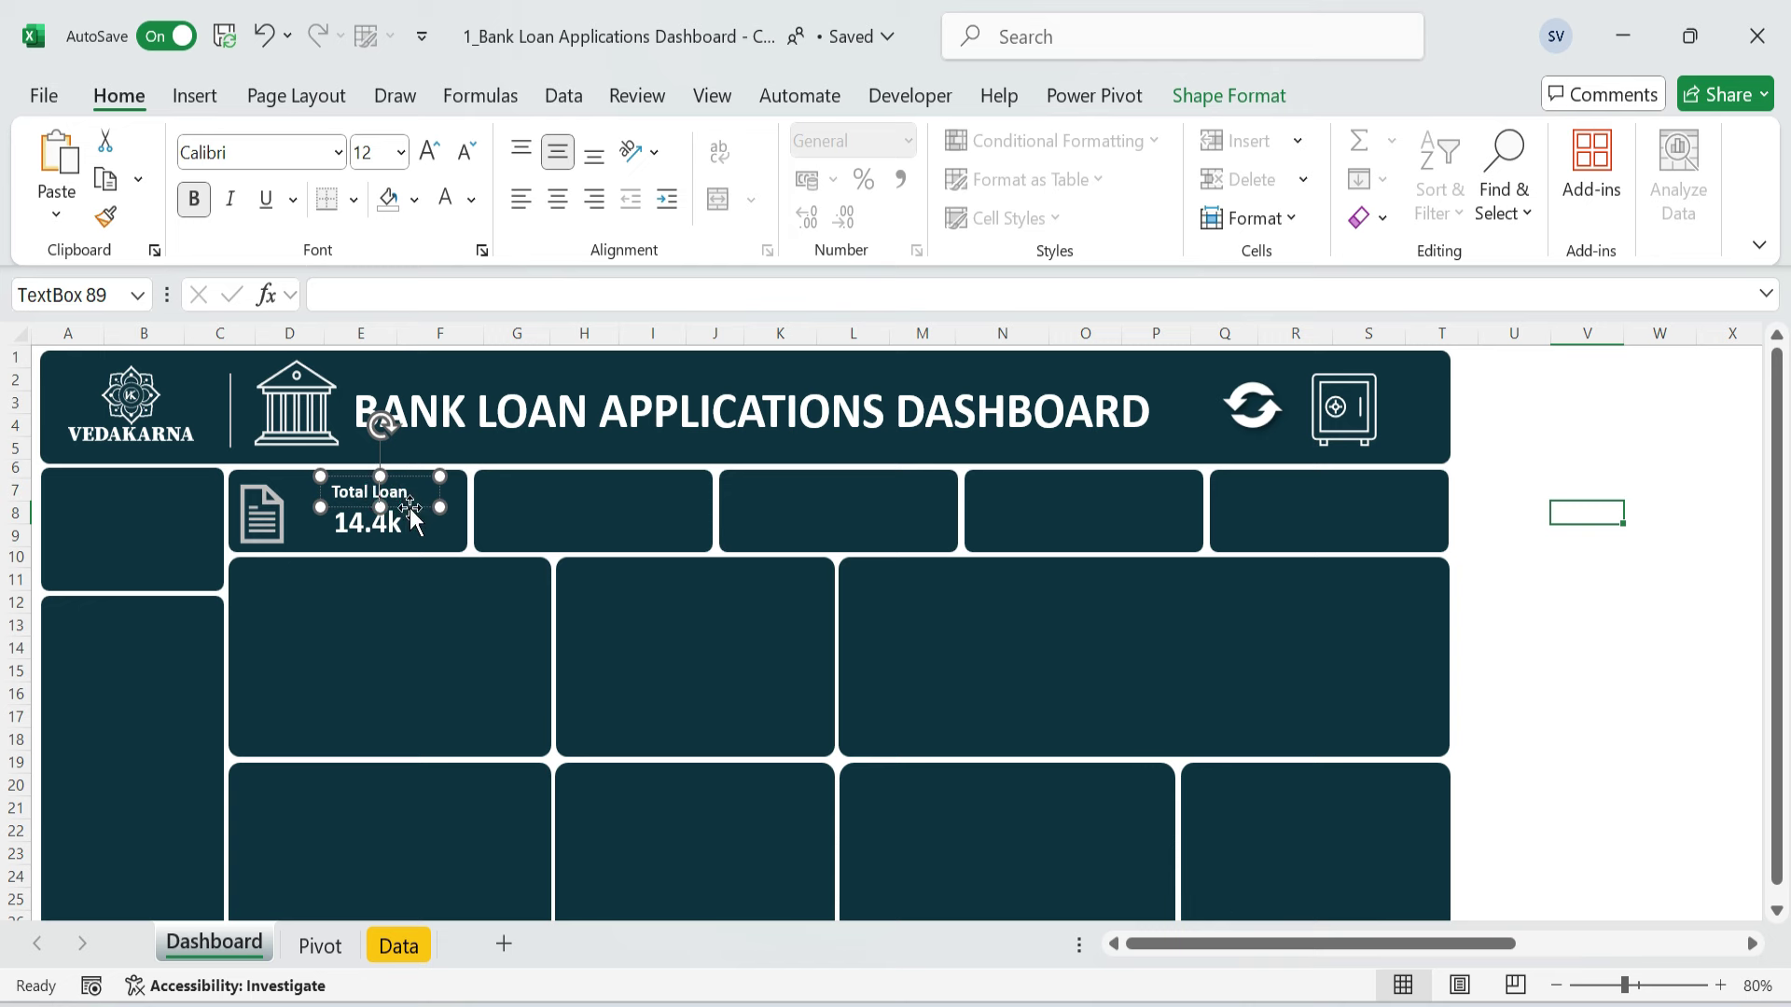
- Move the stacked gold bars icon from the spare icon panel to the left side of the second KPI card
left_click_drag(1315, 944, 1539, 944)
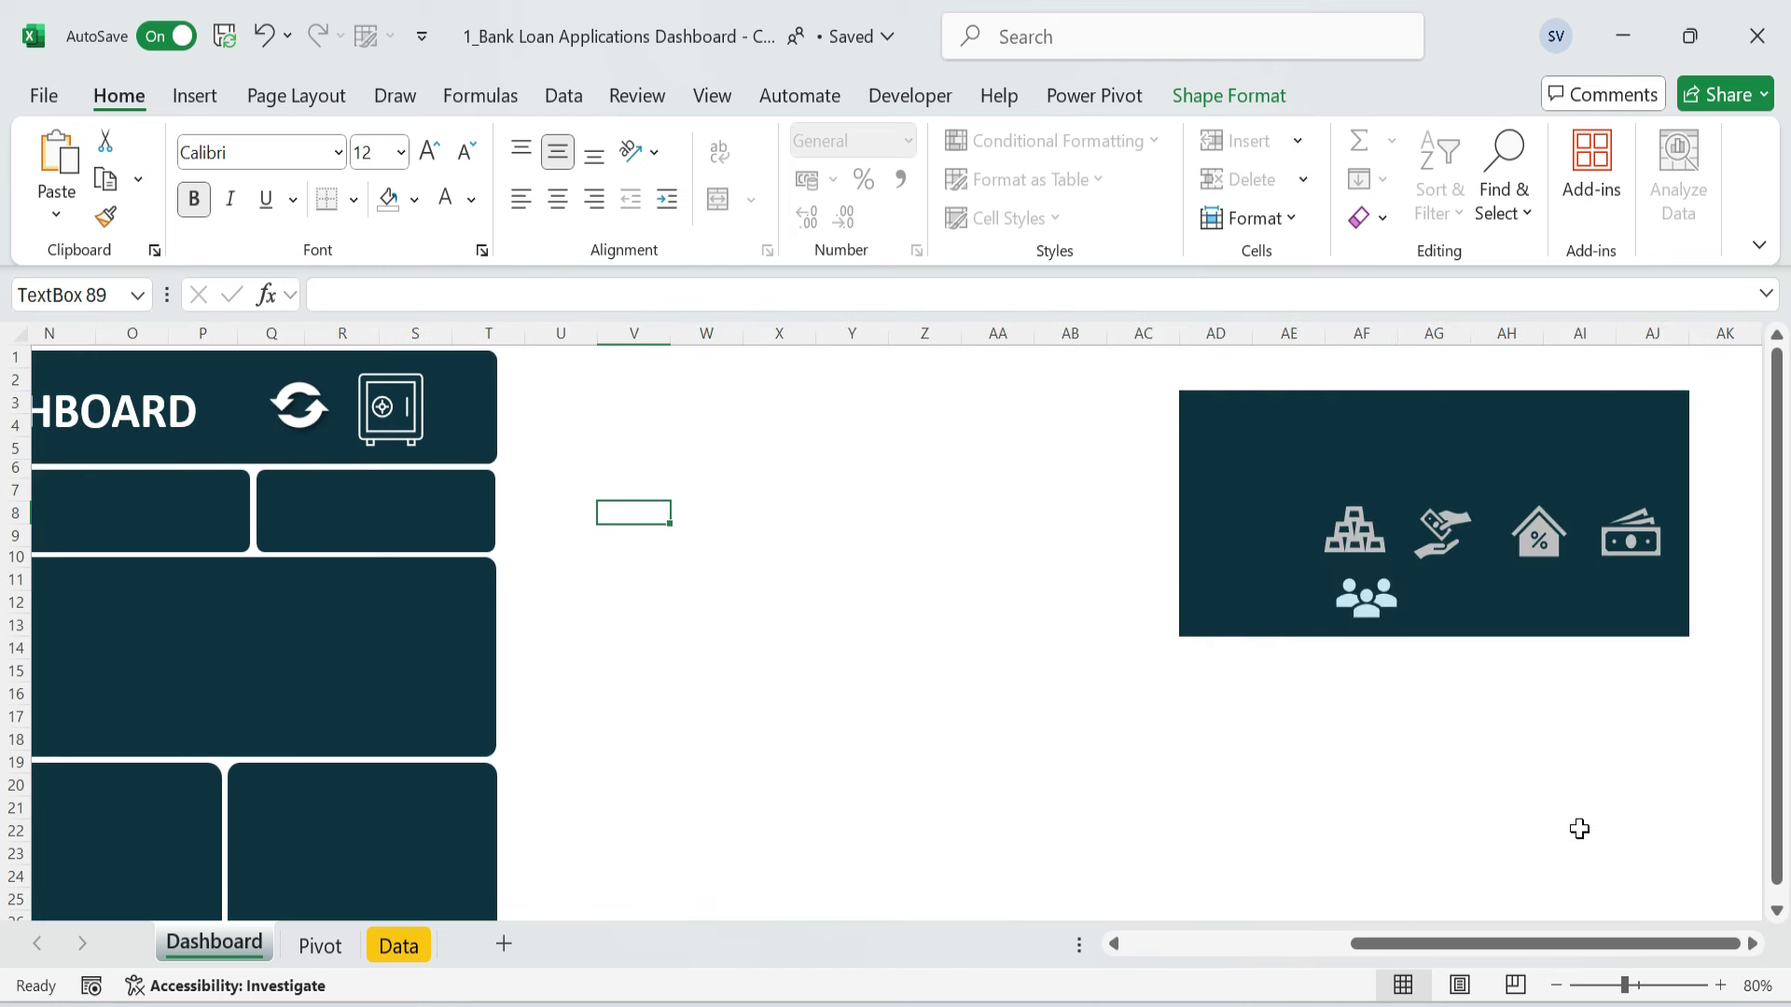
left_click(1358, 524)
key("ctrl+x")
left_click_drag(1360, 946, 1119, 944)
left_click(546, 520)
key("ctrl+v")
left_click_drag(511, 510, 520, 515)
- Copy the Total Loan label to the second KPI card, reword it as Total Funded Amount and widen its box to fit
left_click(414, 504)
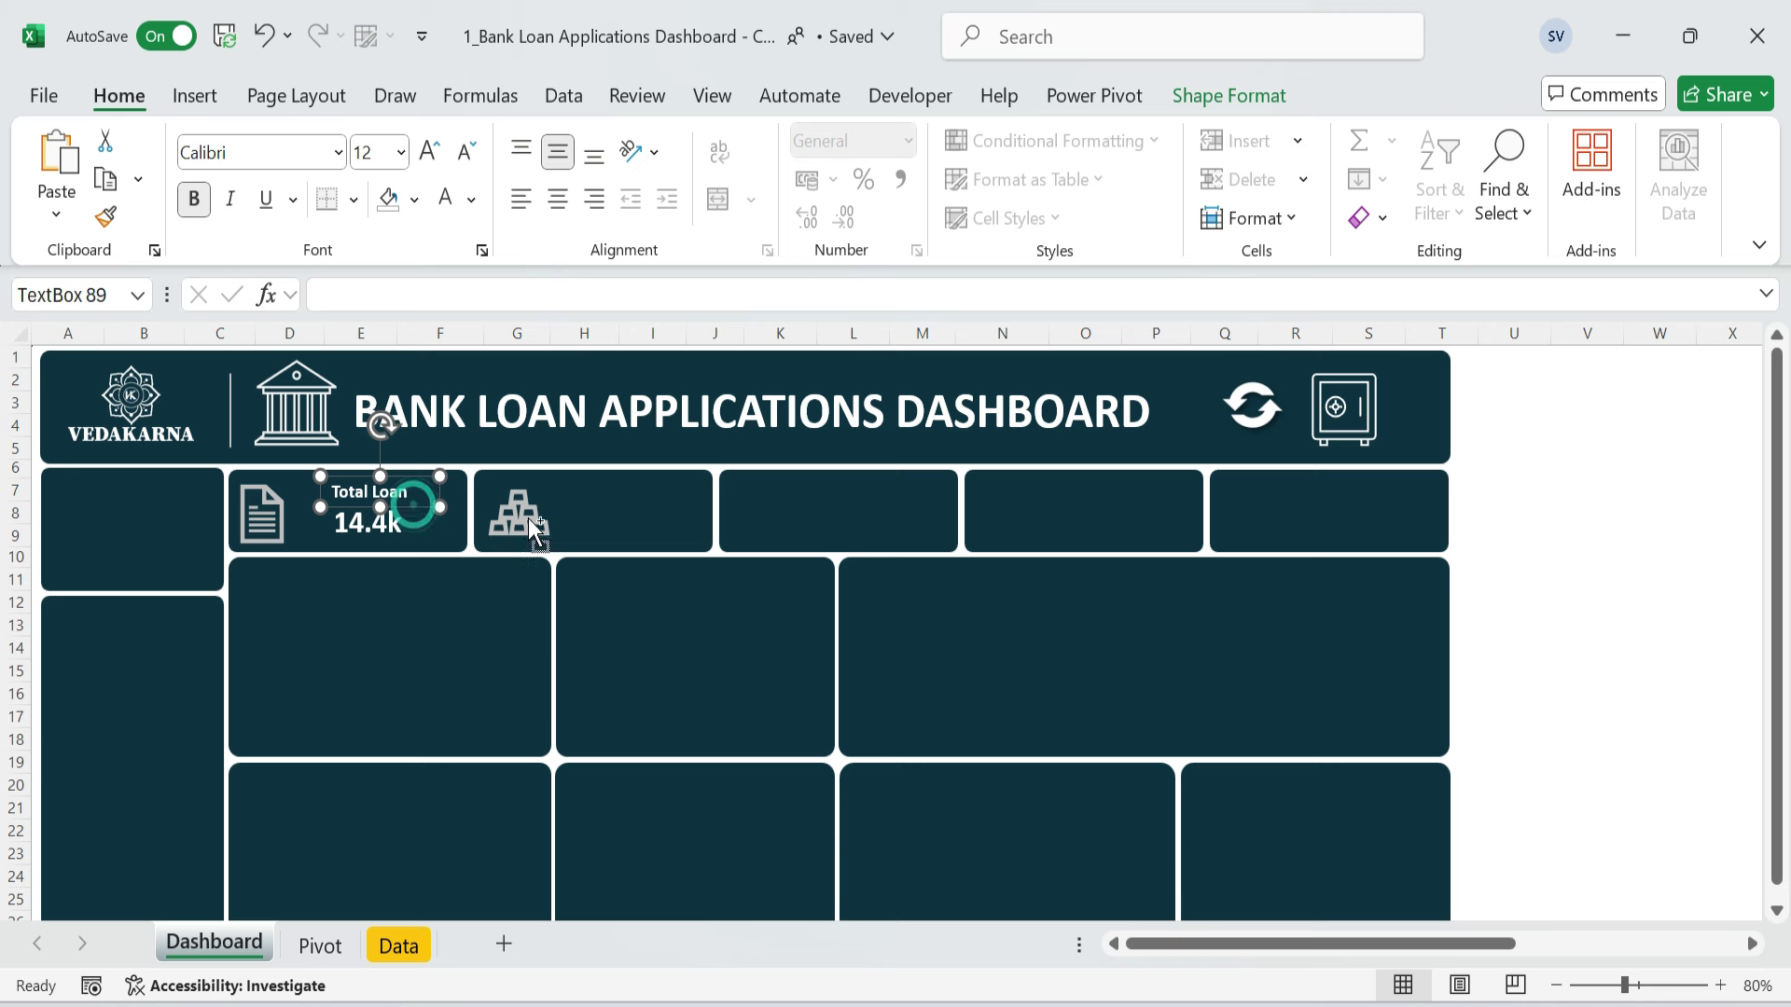
key("ctrl+c")
left_click(591, 488)
key("ctrl+v")
left_click_drag(574, 501, 651, 506)
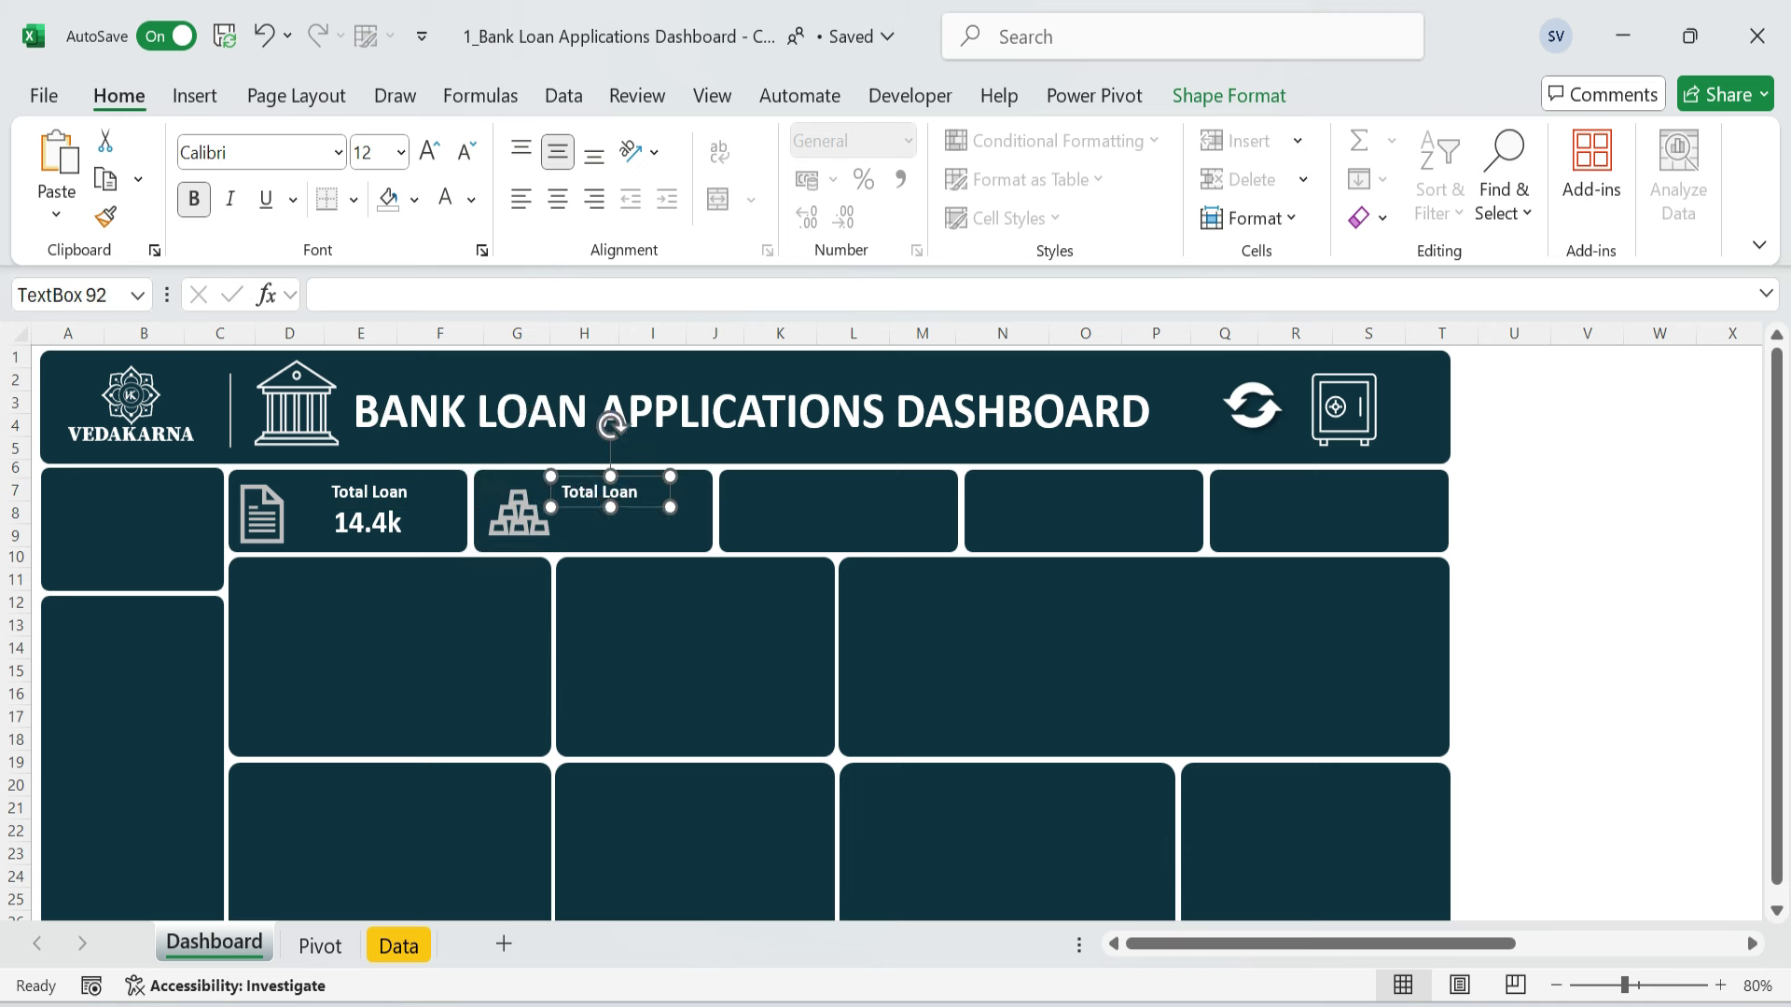
left_click(599, 493)
key("shift+End")
type("Funded Amount")
mouse_move(669, 506)
left_mouse_down()
mouse_move(743, 513)
mouse_move(685, 505)
left_mouse_up()
- Nudge the gold bars icon slightly left to clear the Total Funded Amount label
left_click(528, 536)
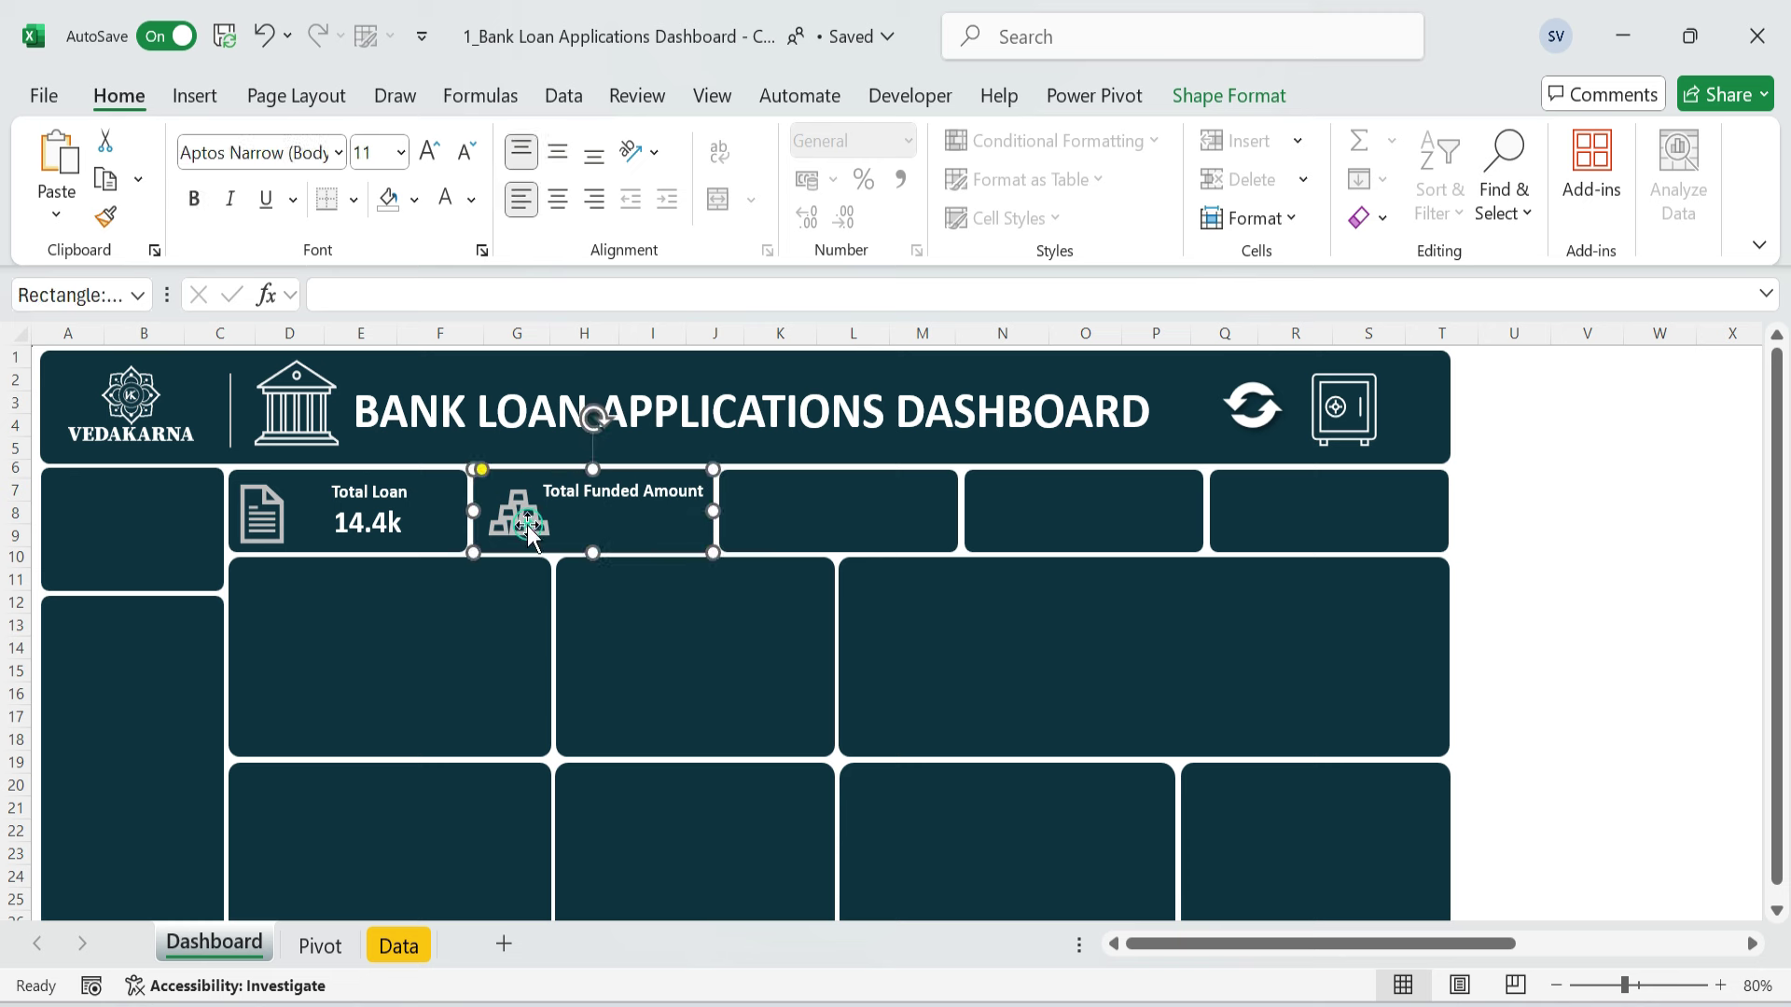
left_click(528, 536)
left_click_drag(554, 527, 550, 529)
- Copy the Total Loan value box beneath the Total Funded Amount label and link it to cell B15 of the Pivot sheet
left_click(413, 538)
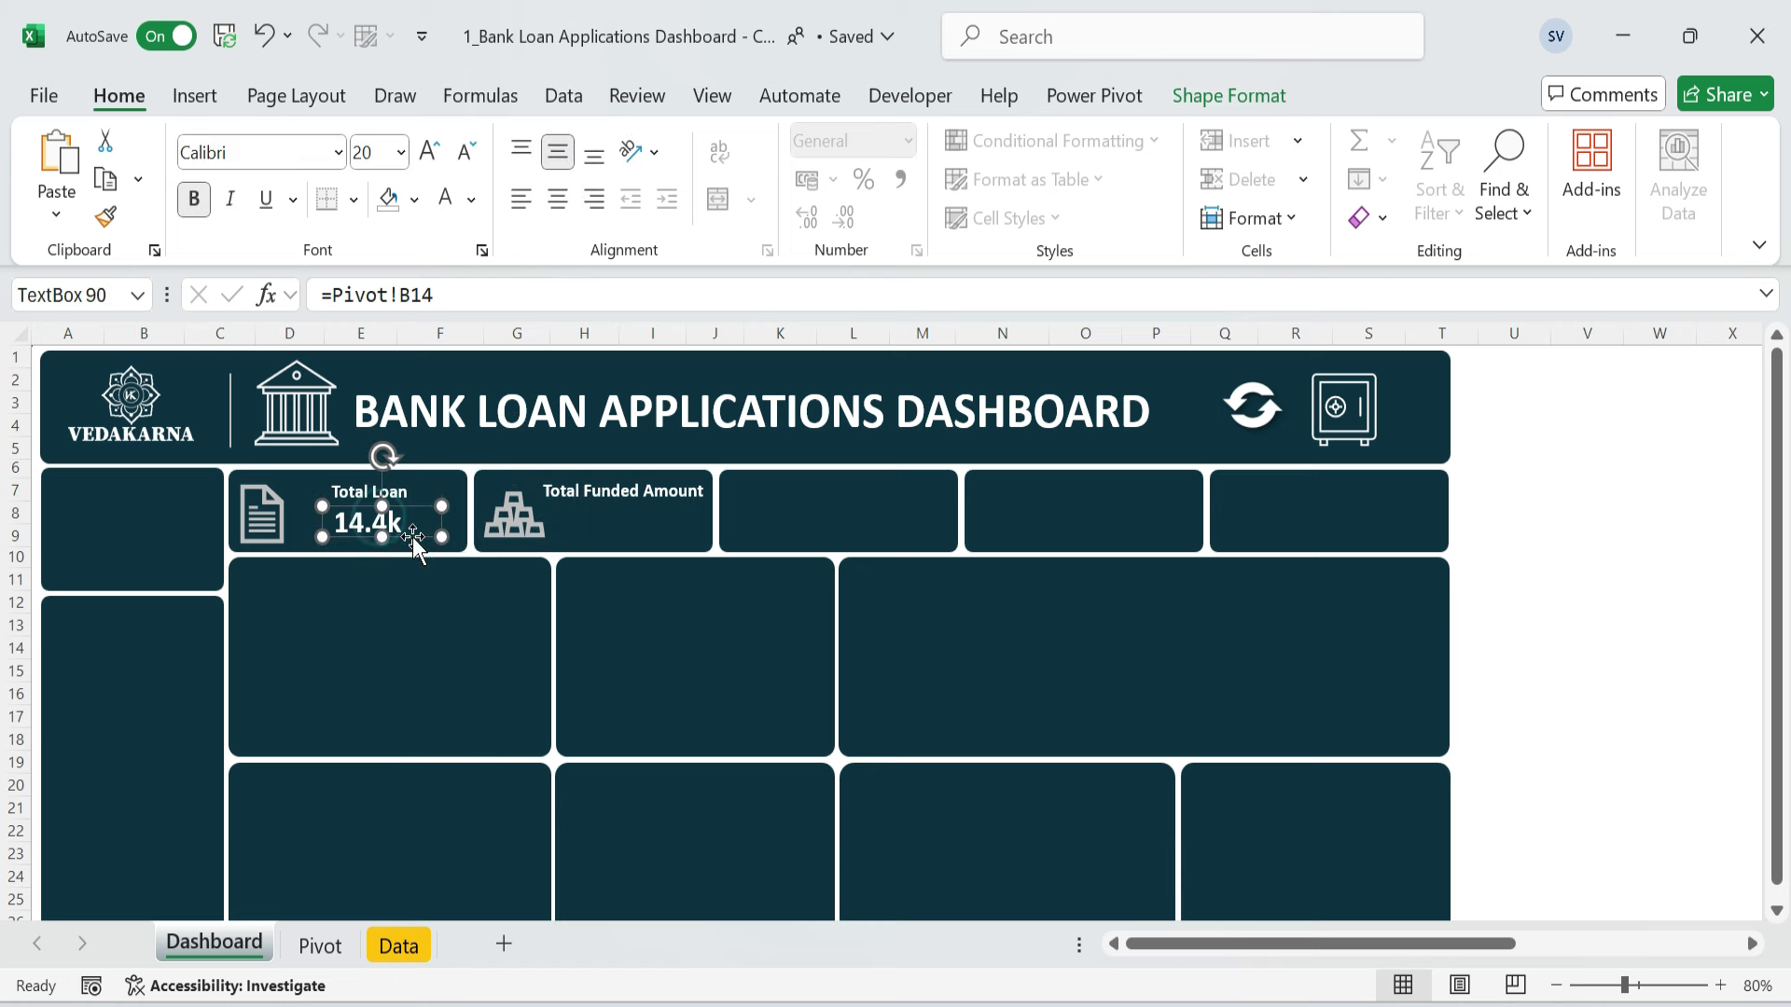
left_click(626, 529)
key("ctrl+v")
left_click_drag(565, 501, 655, 539)
triple_click(488, 295)
type("=")
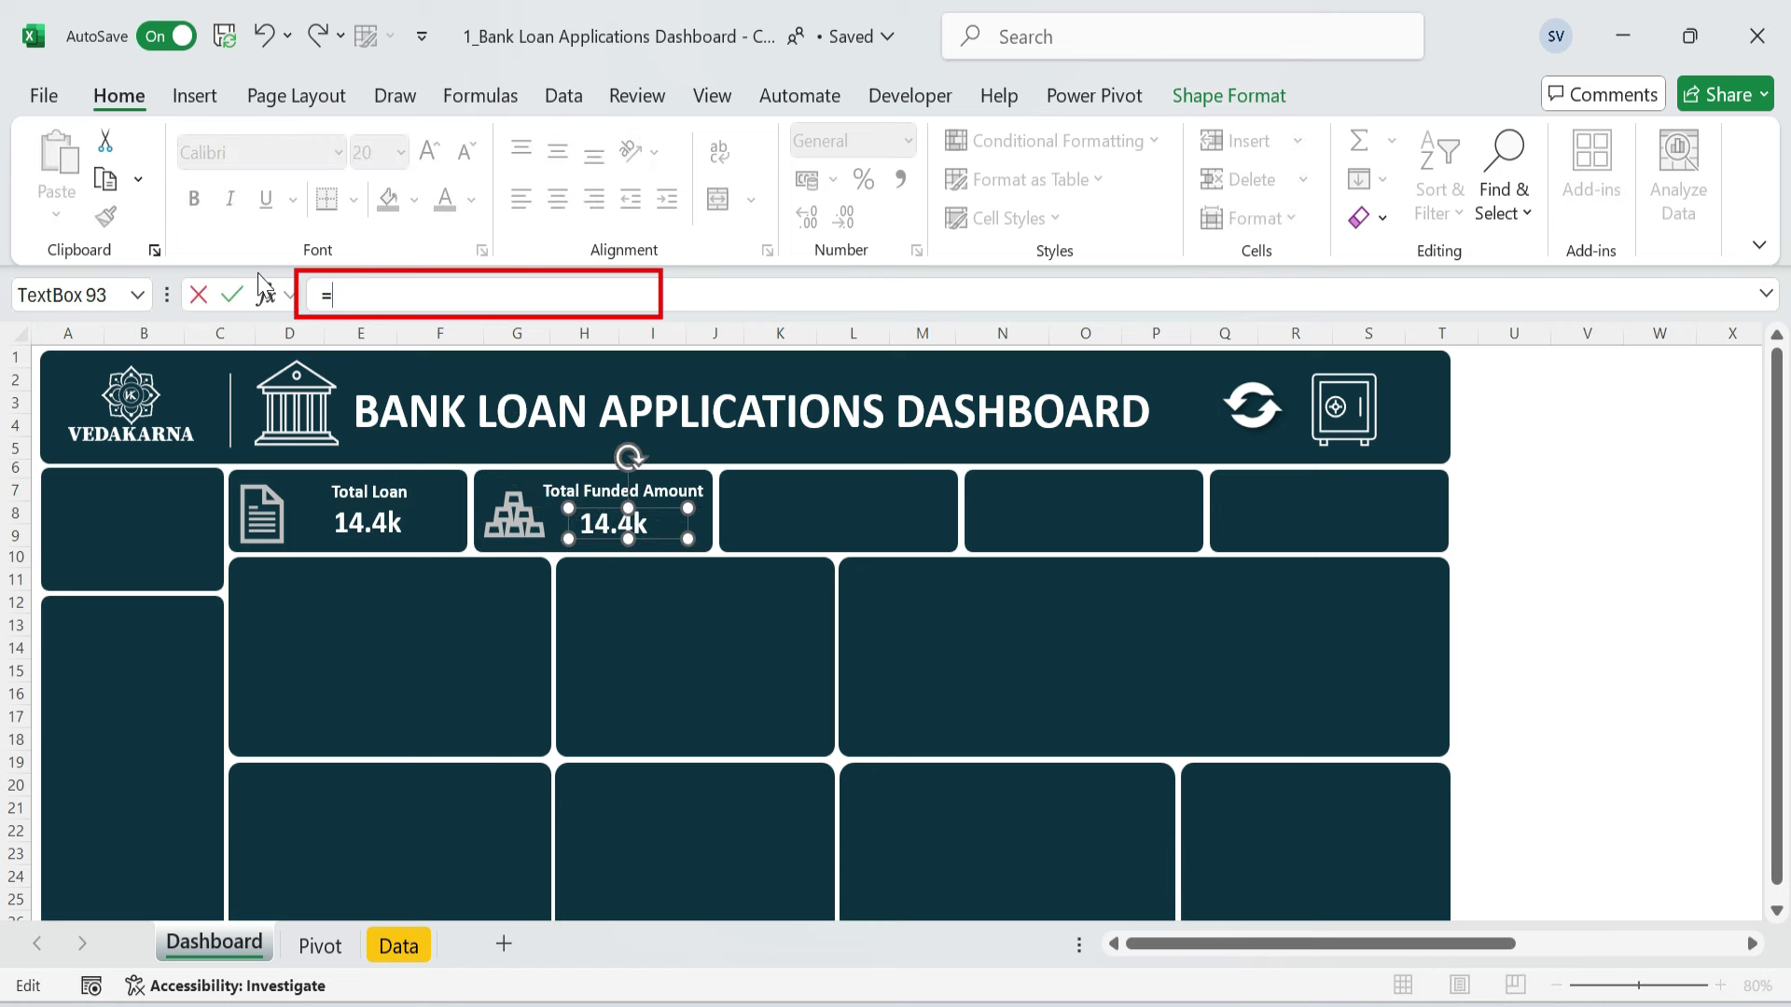
left_click(321, 948)
left_click(242, 677)
key("Return")
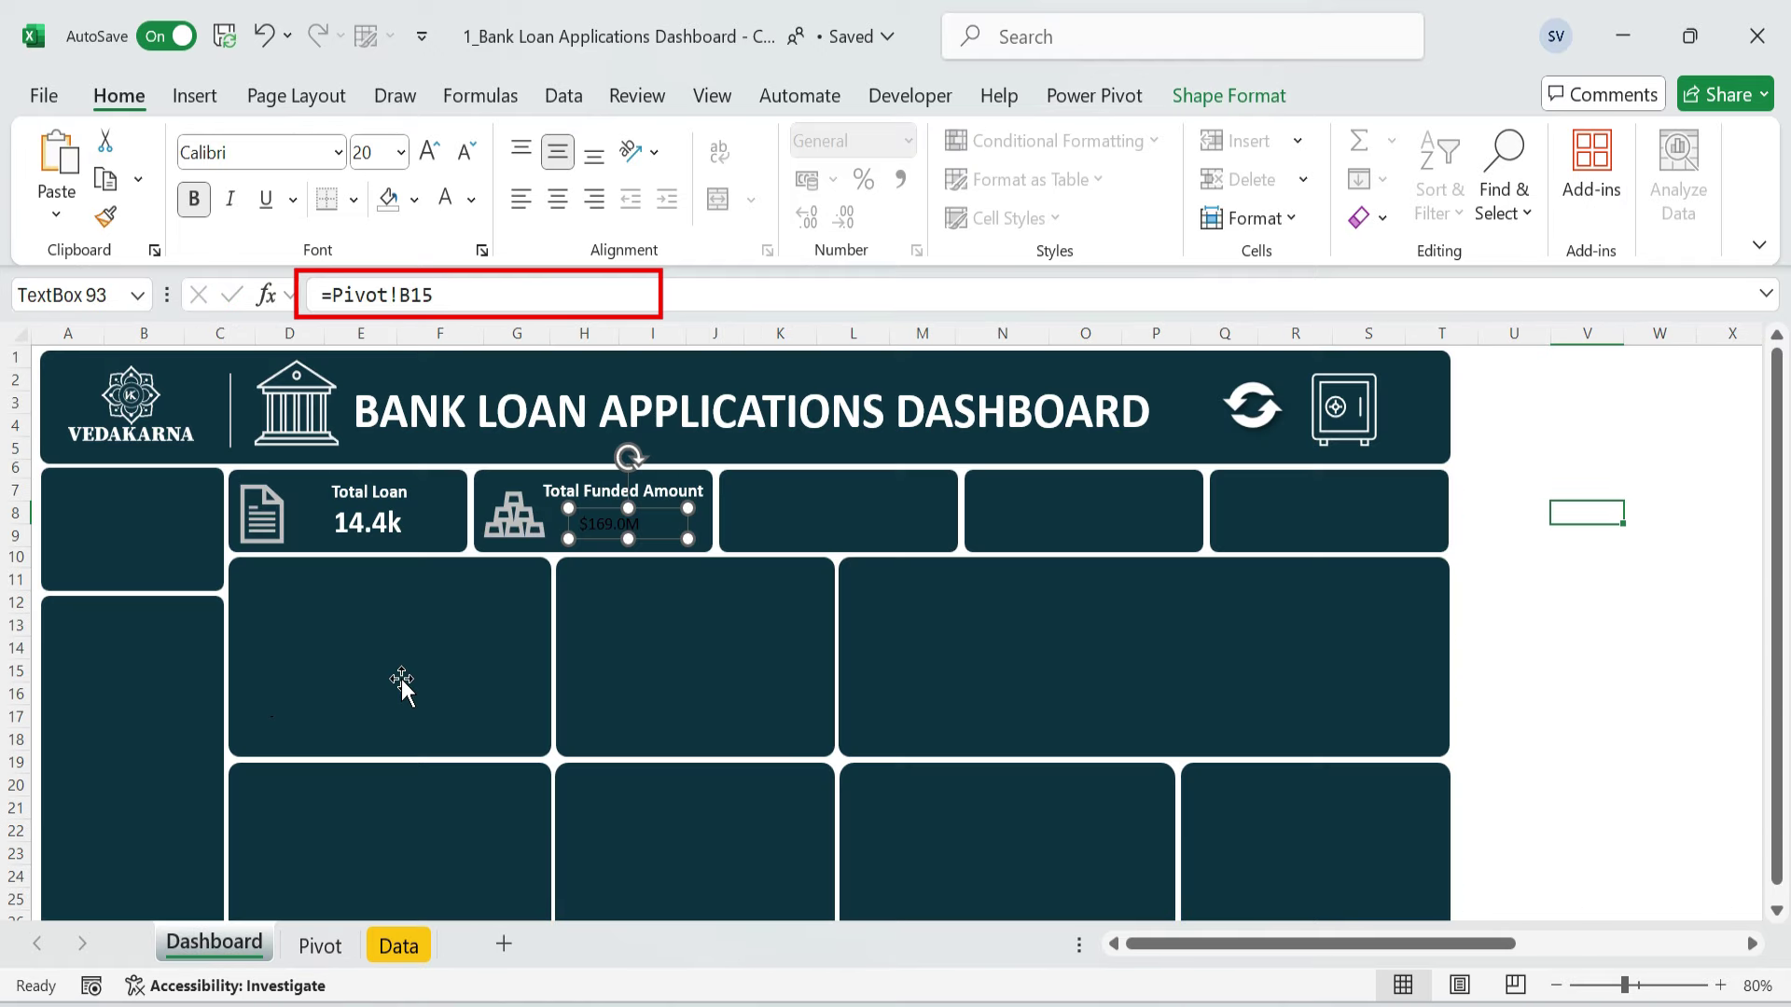
- Apply the Total Loan value's formatting to the Total Funded Amount value with Format Painter and adjust its position
left_click(399, 538)
key("alt+h")
key("f")
key("p")
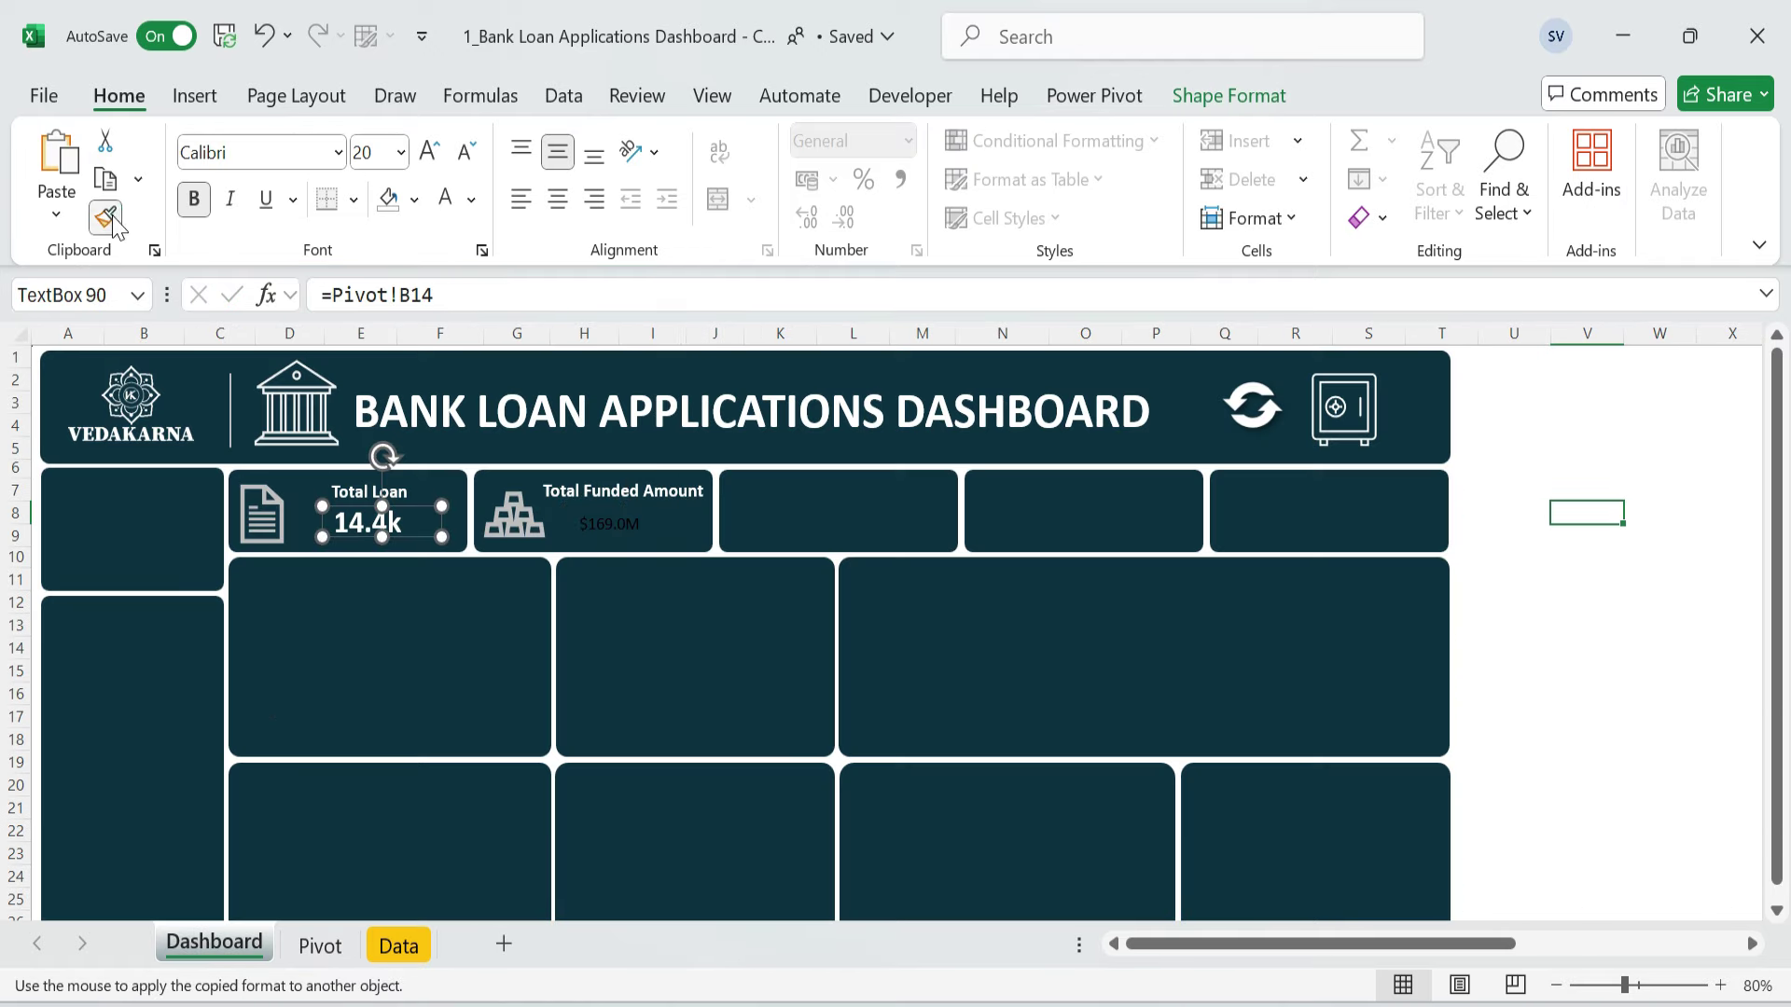
left_click(633, 521)
mouse_move(691, 543)
left_mouse_down()
mouse_move(714, 548)
mouse_move(673, 536)
left_mouse_up()
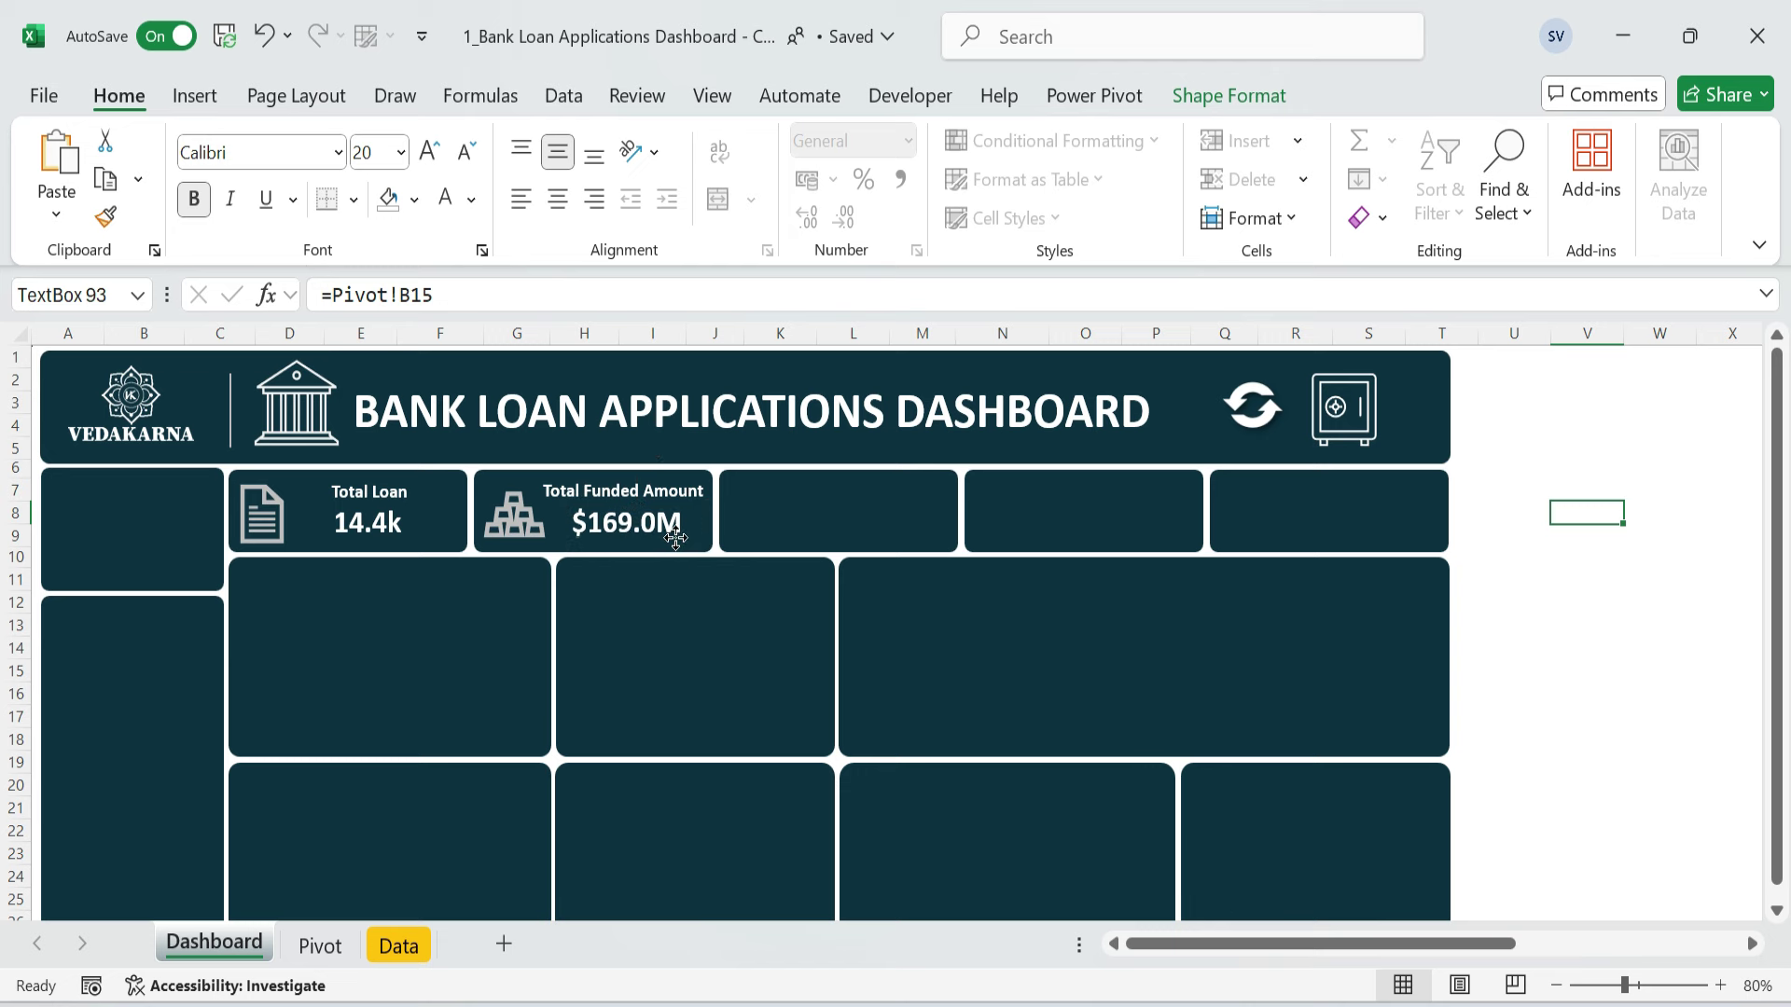
- Move the hands-with-money icon from the spare icon panel to the left side of the third KPI card
left_click(1572, 624)
left_click_drag(1299, 938, 1436, 928)
left_click(1448, 520)
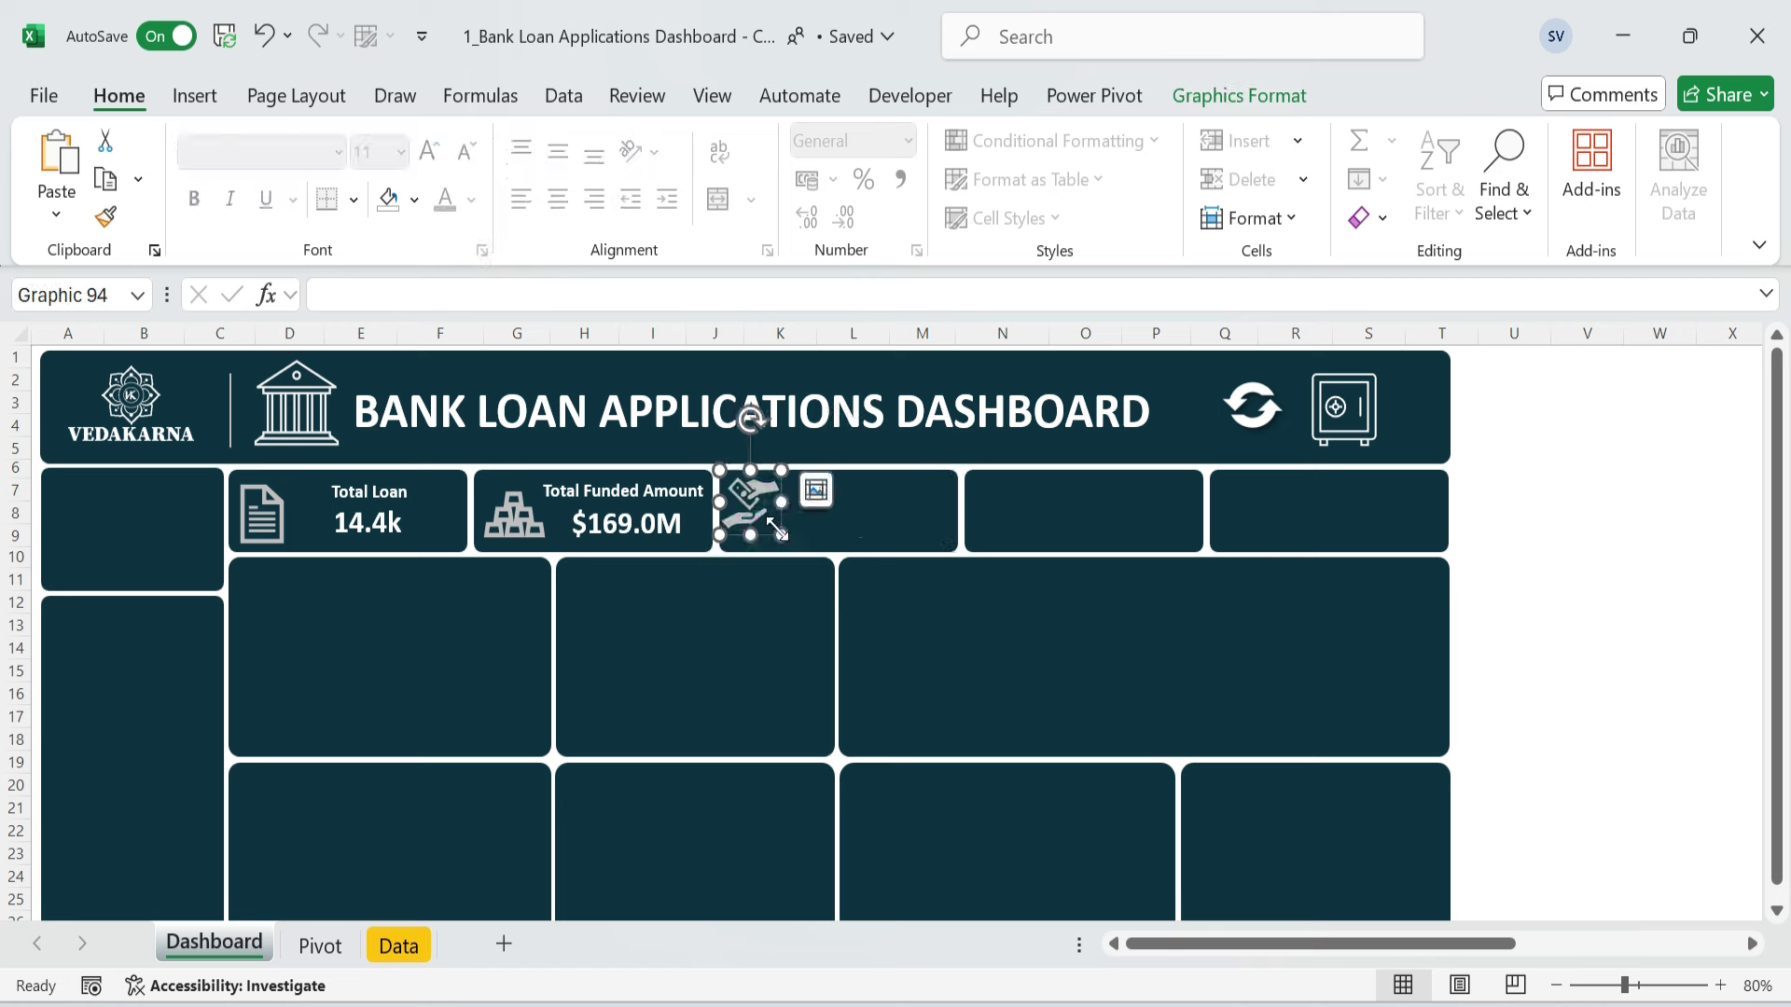
left_click_drag(765, 534, 921, 505)
- Duplicate the Total Funded Amount label onto the third KPI card, reword it as Total Amount Received and fit its box
left_click(675, 506)
key("ctrl+d")
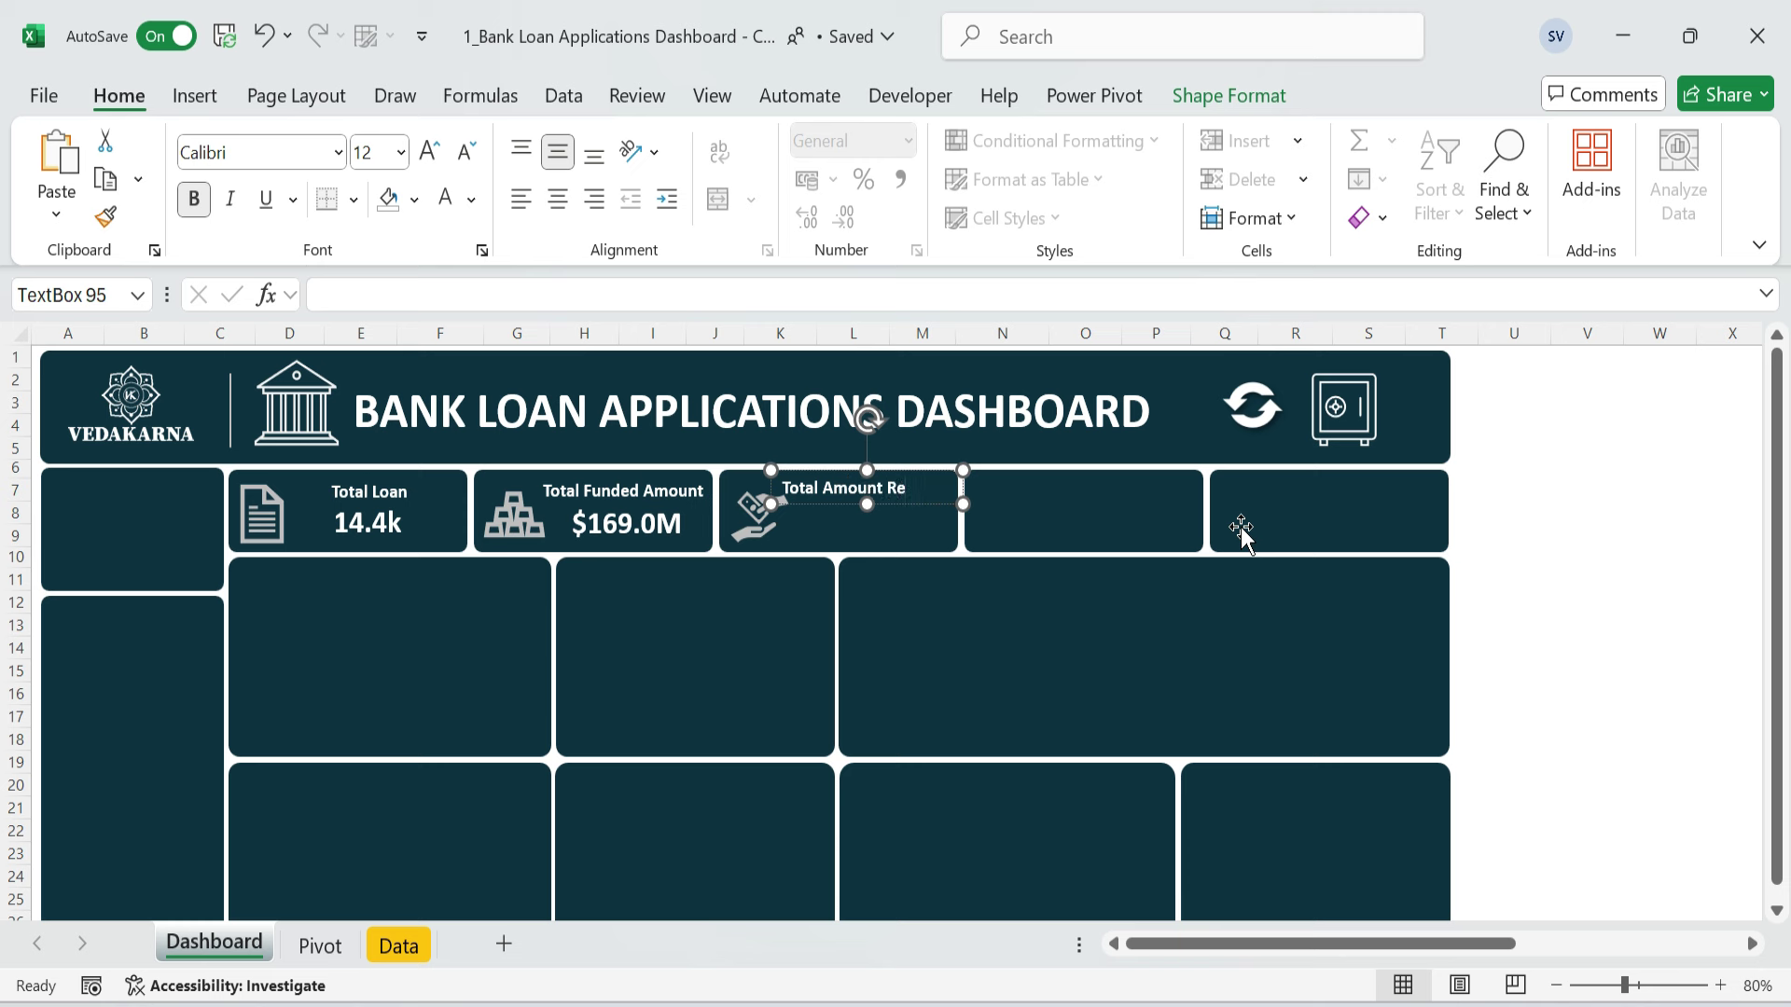
type("ed")
left_click_drag(963, 505, 943, 507)
- Copy the Total Funded Amount value box beneath the Total Amount Received label and link it to cell B16 of the Pivot sheet
left_click(786, 531)
left_click_drag(786, 532, 902, 538)
left_click(654, 525)
triple_click(519, 296)
type("=")
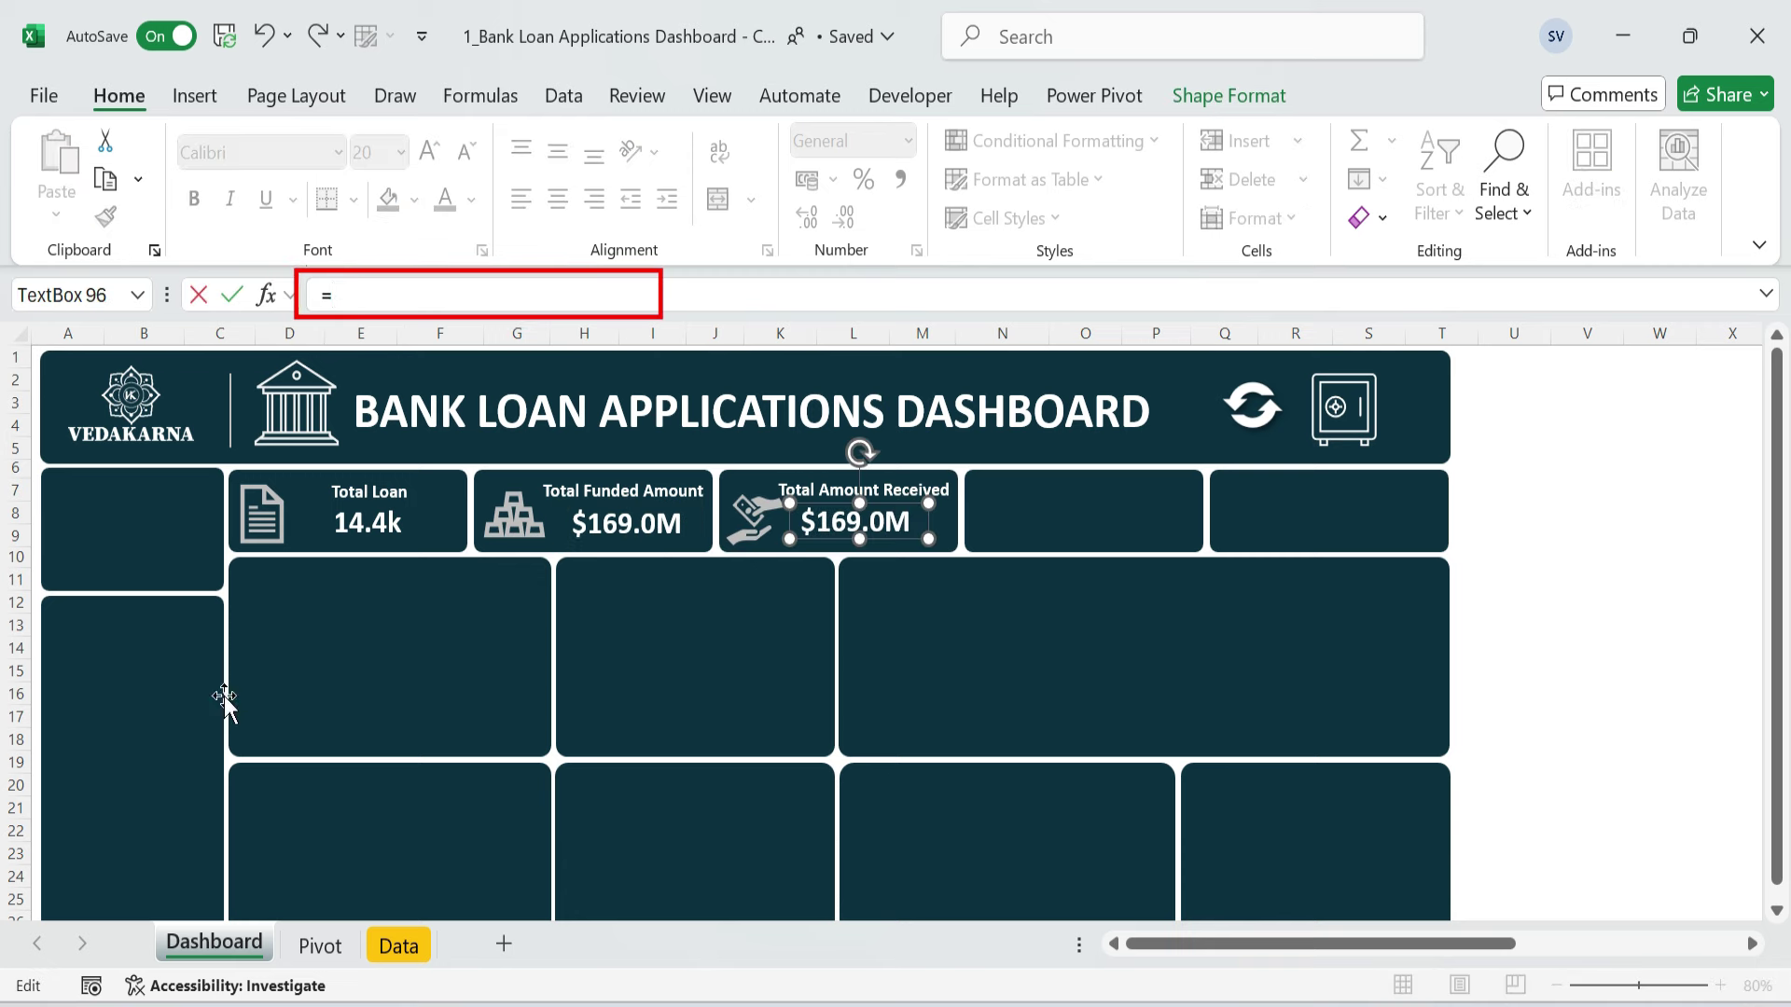
left_click(328, 948)
left_click(246, 702)
key("Return")
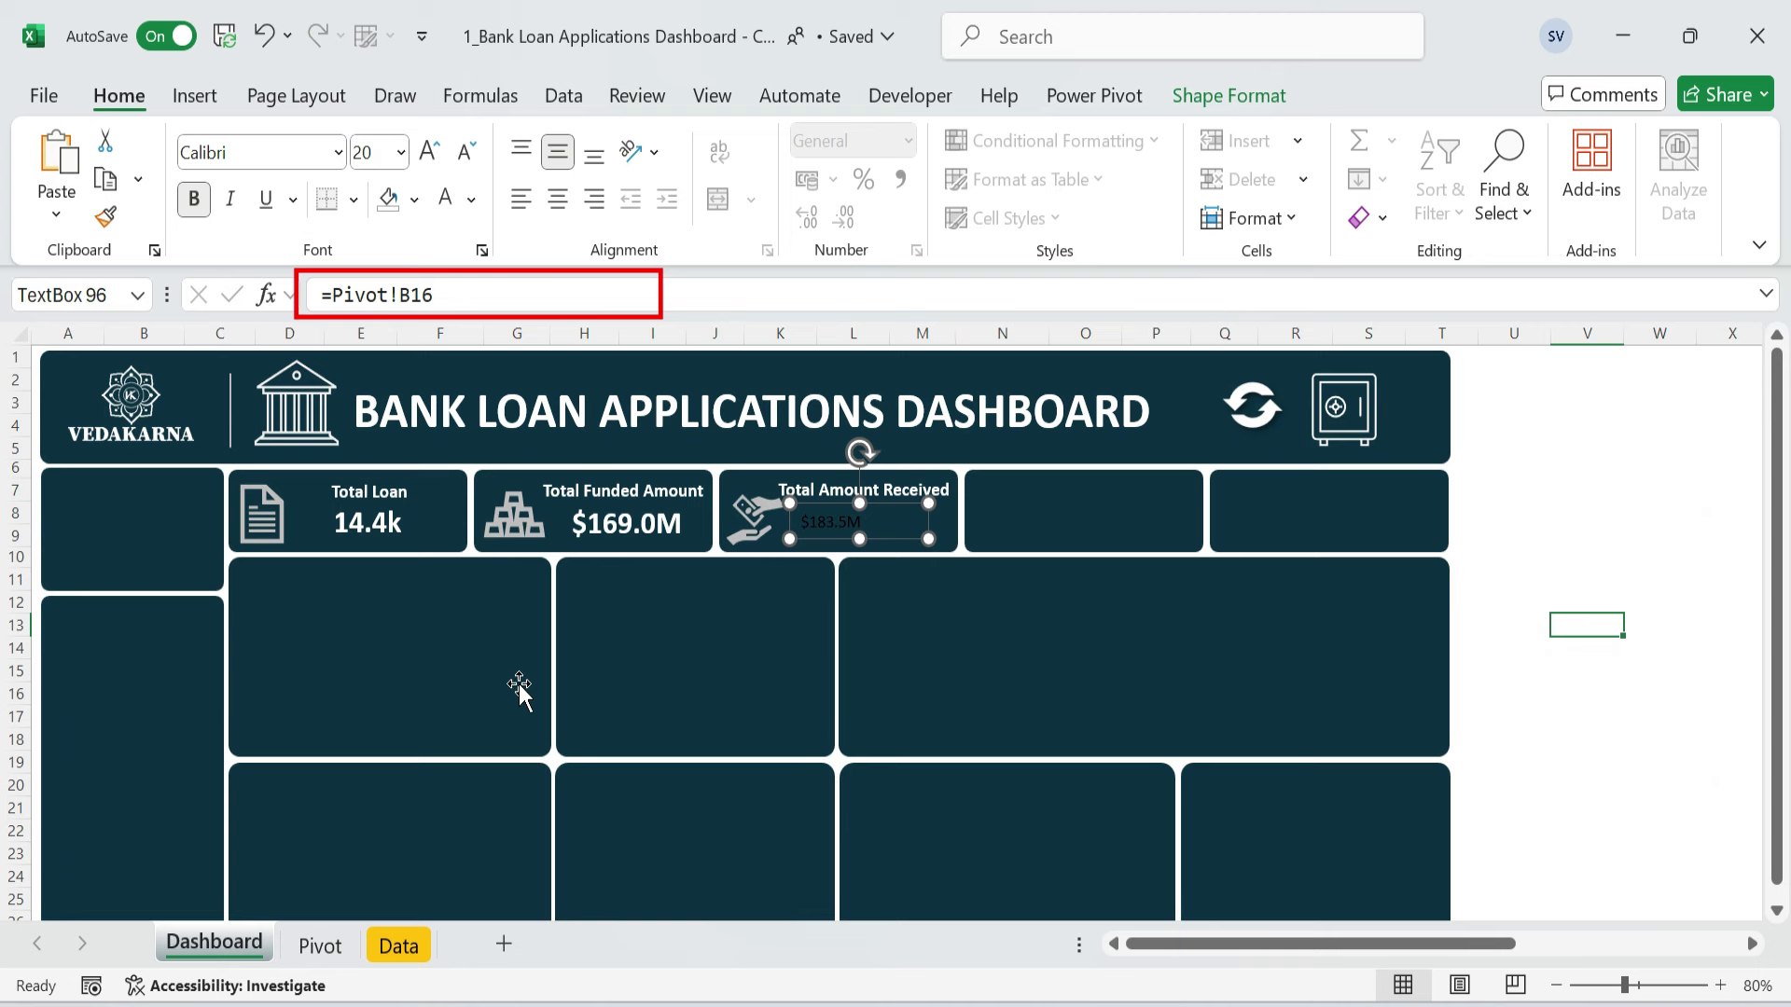
- Copy the Total Funded Amount value's formatting onto the Total Amount Received value with Format Painter
left_click(626, 523)
left_click(105, 216)
left_click(855, 520)
- Move the house-with-percent icon from the spare icon panel to the left side of the fourth KPI card
left_click_drag(1495, 944, 1719, 944)
left_click(1565, 555)
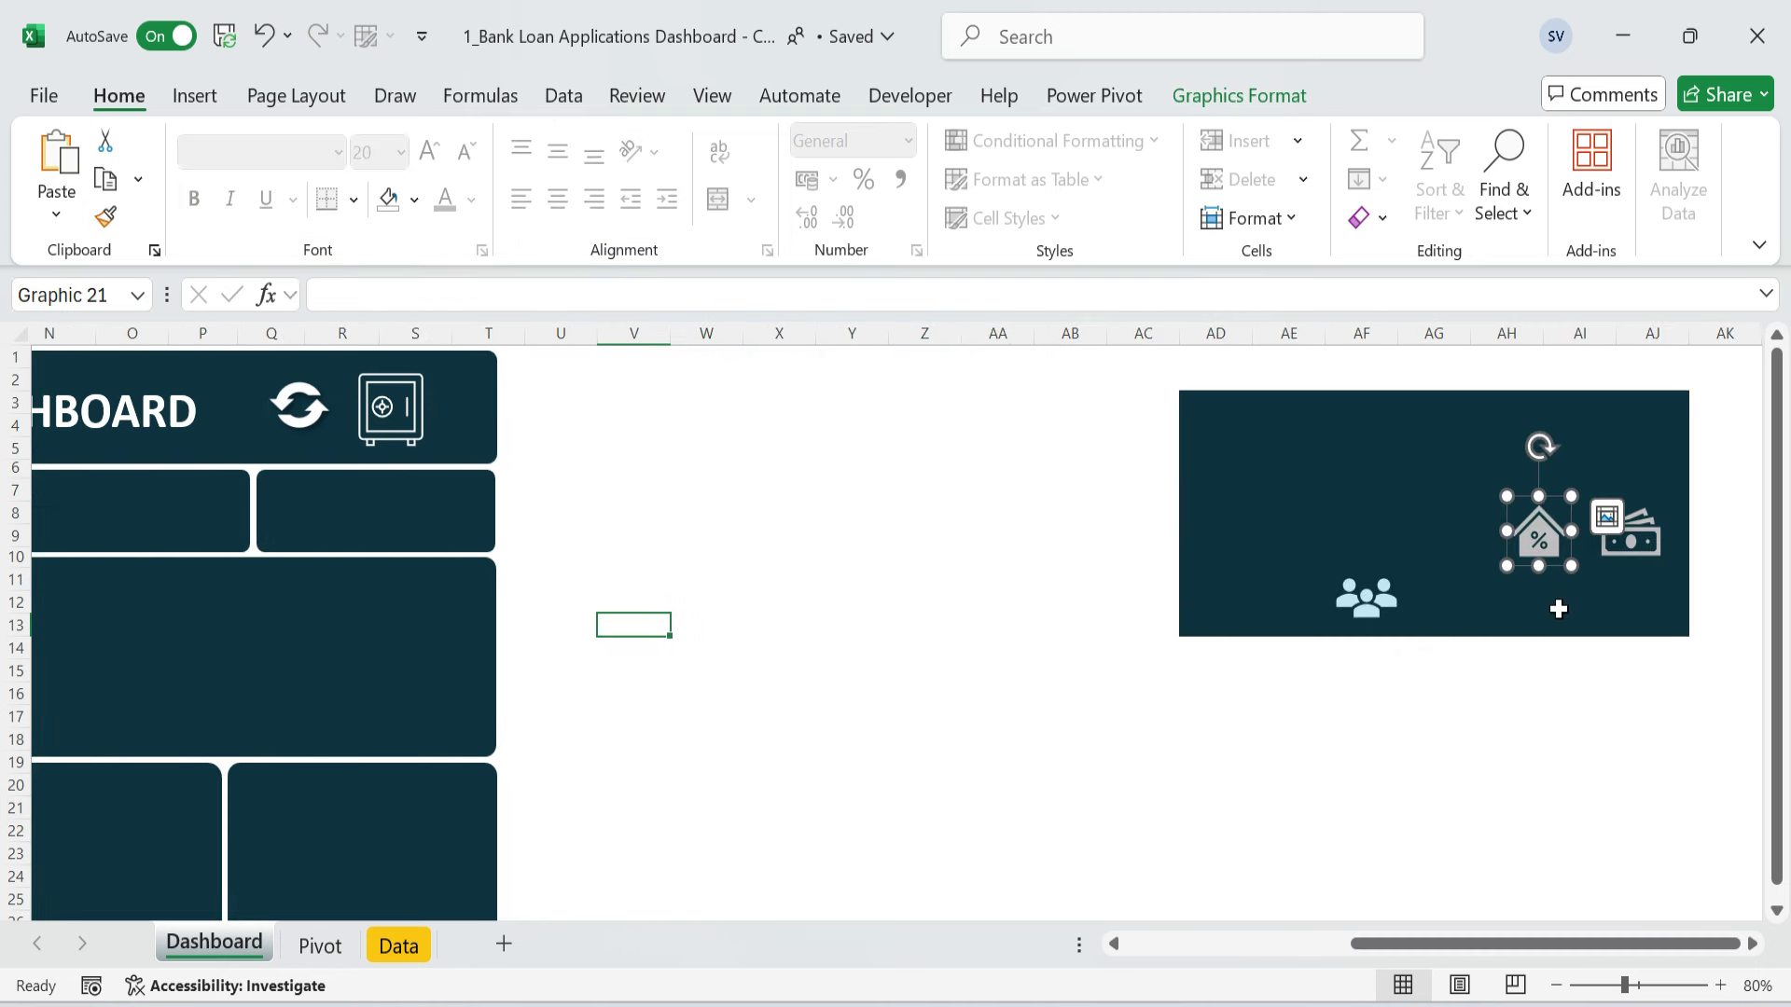
key("ctrl+x")
left_click_drag(1519, 945, 1292, 945)
left_click(1059, 541)
key("ctrl+v")
- Duplicate the Total Amount Received label onto the fourth KPI card, reword it as Avg Interest Rate and fit its box
left_click(879, 491)
left_click_drag(925, 505, 1164, 503)
type("Avg Interest Rate")
left_click(1251, 488)
left_click_drag(1177, 507, 1157, 540)
- Copy the Total Amount Received value box beneath the Avg Interest Rate label and link it to cell B17 of the Pivot sheet
left_click(839, 524)
key("ctrl+c")
left_click(1113, 524)
key("ctrl+v")
triple_click(480, 295)
type("=")
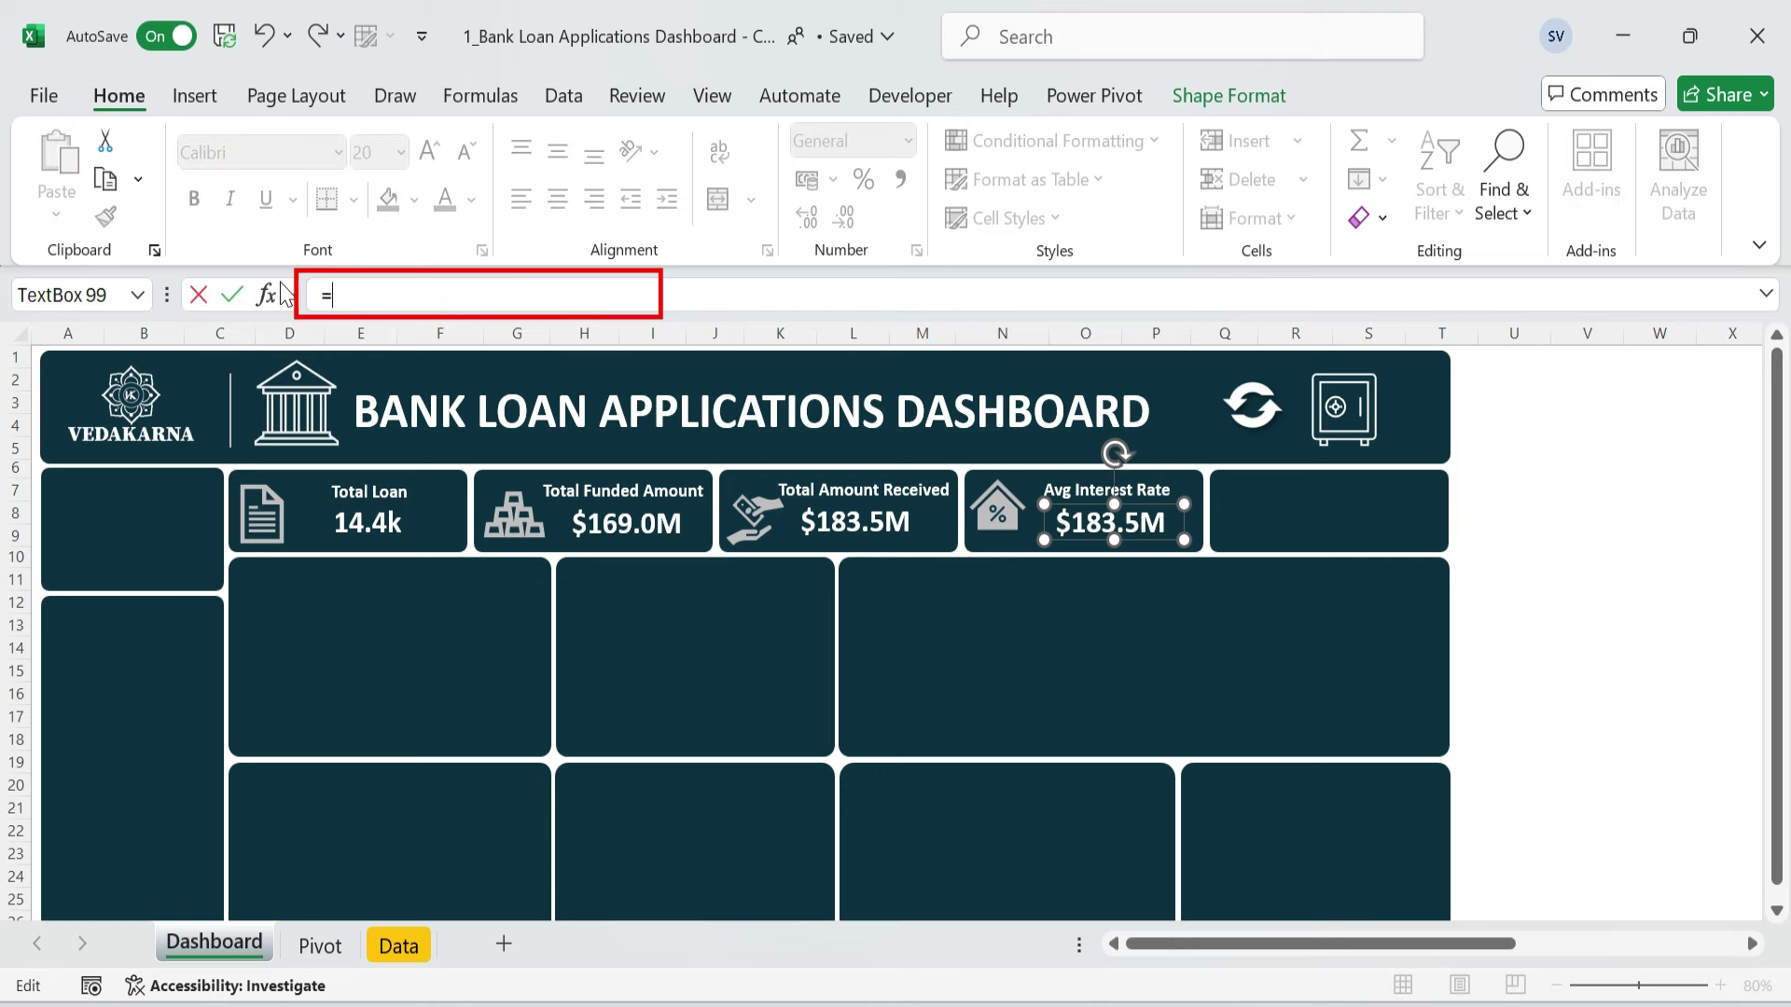
left_click(320, 946)
left_click(260, 723)
key("Return")
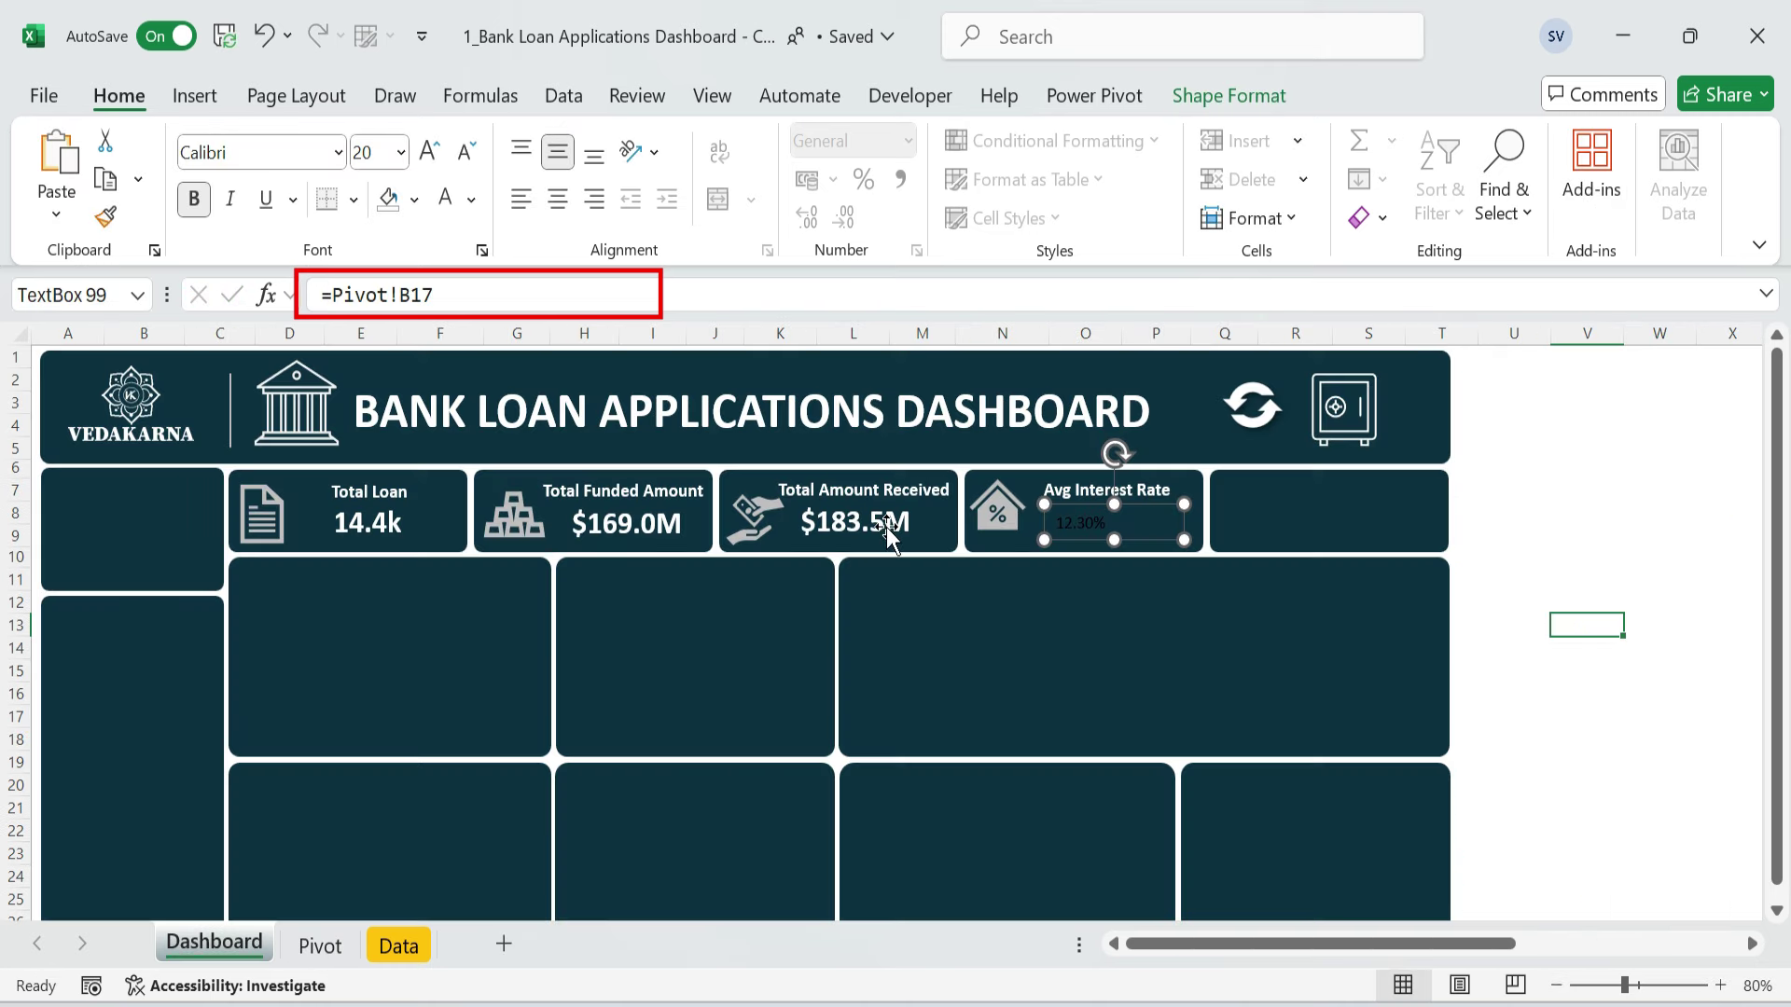
- Copy the Total Amount Received value's formatting onto the Avg Interest Rate value with Format Painter and nudge the house icon slightly lower
left_click(886, 528)
left_click(106, 216)
left_click(1086, 522)
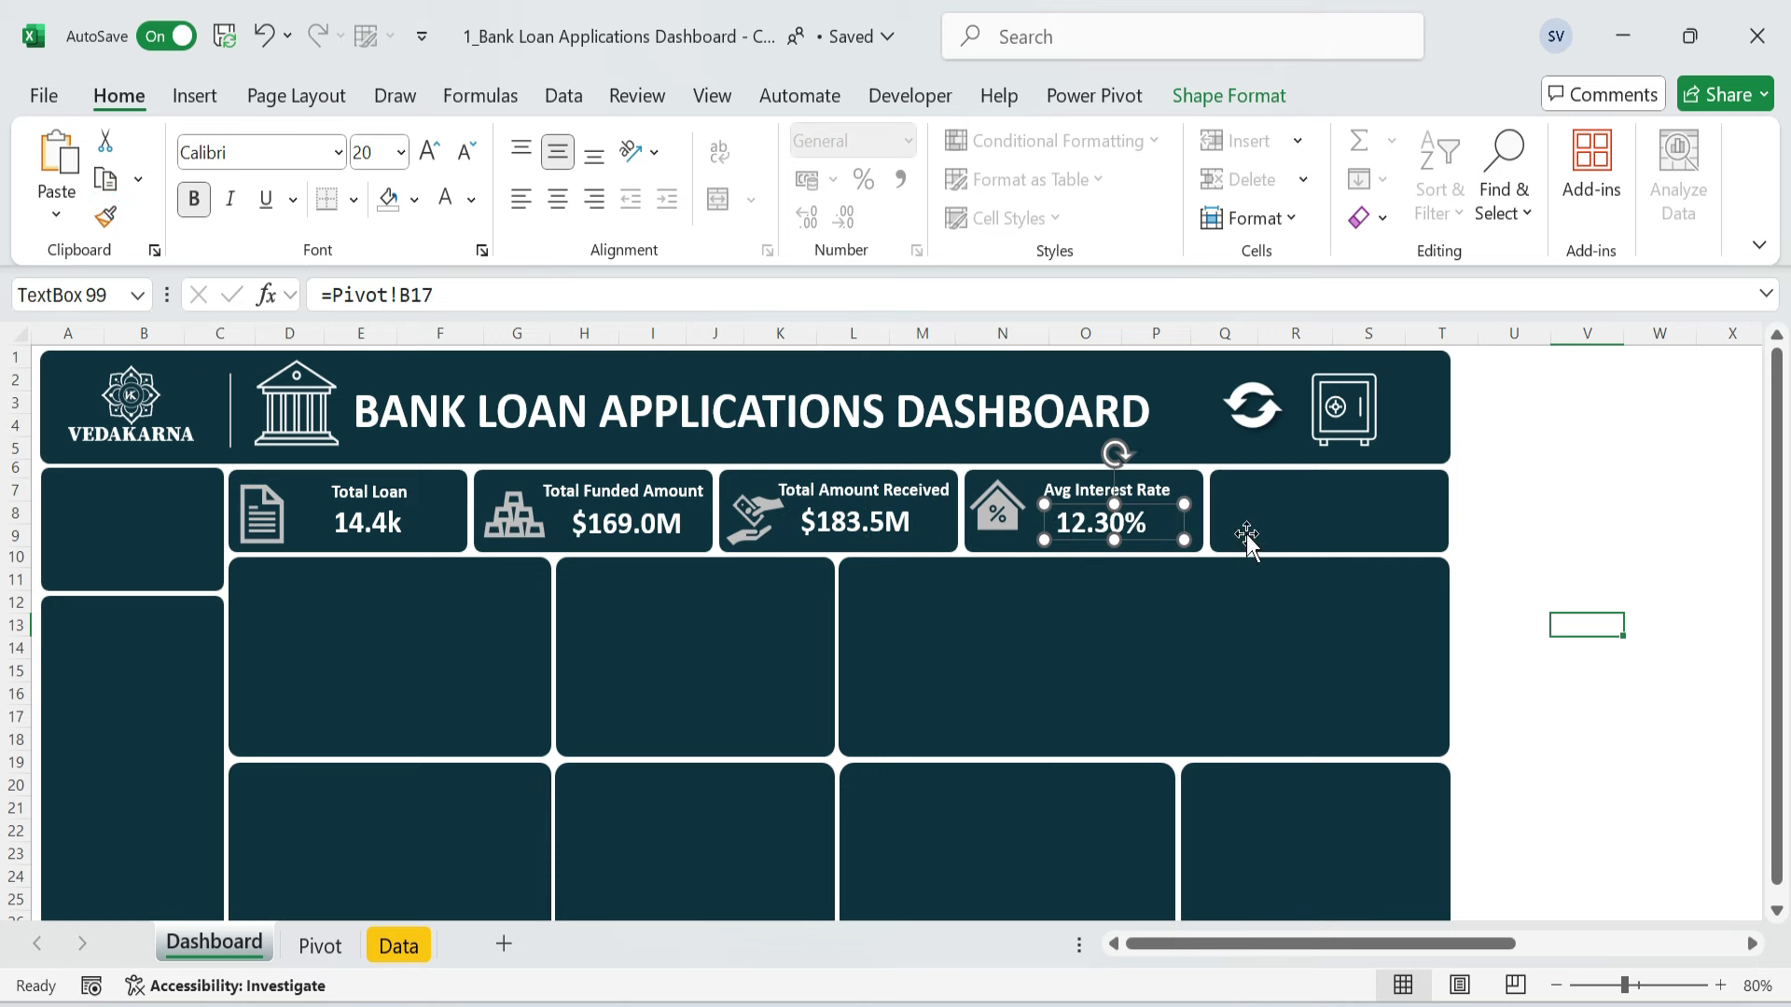
left_click_drag(998, 511, 1003, 518)
- Move the banknotes icon from the spare icon panel to the left side of the fifth KPI card
left_click(1584, 514)
left_click_drag(1483, 943, 1543, 943)
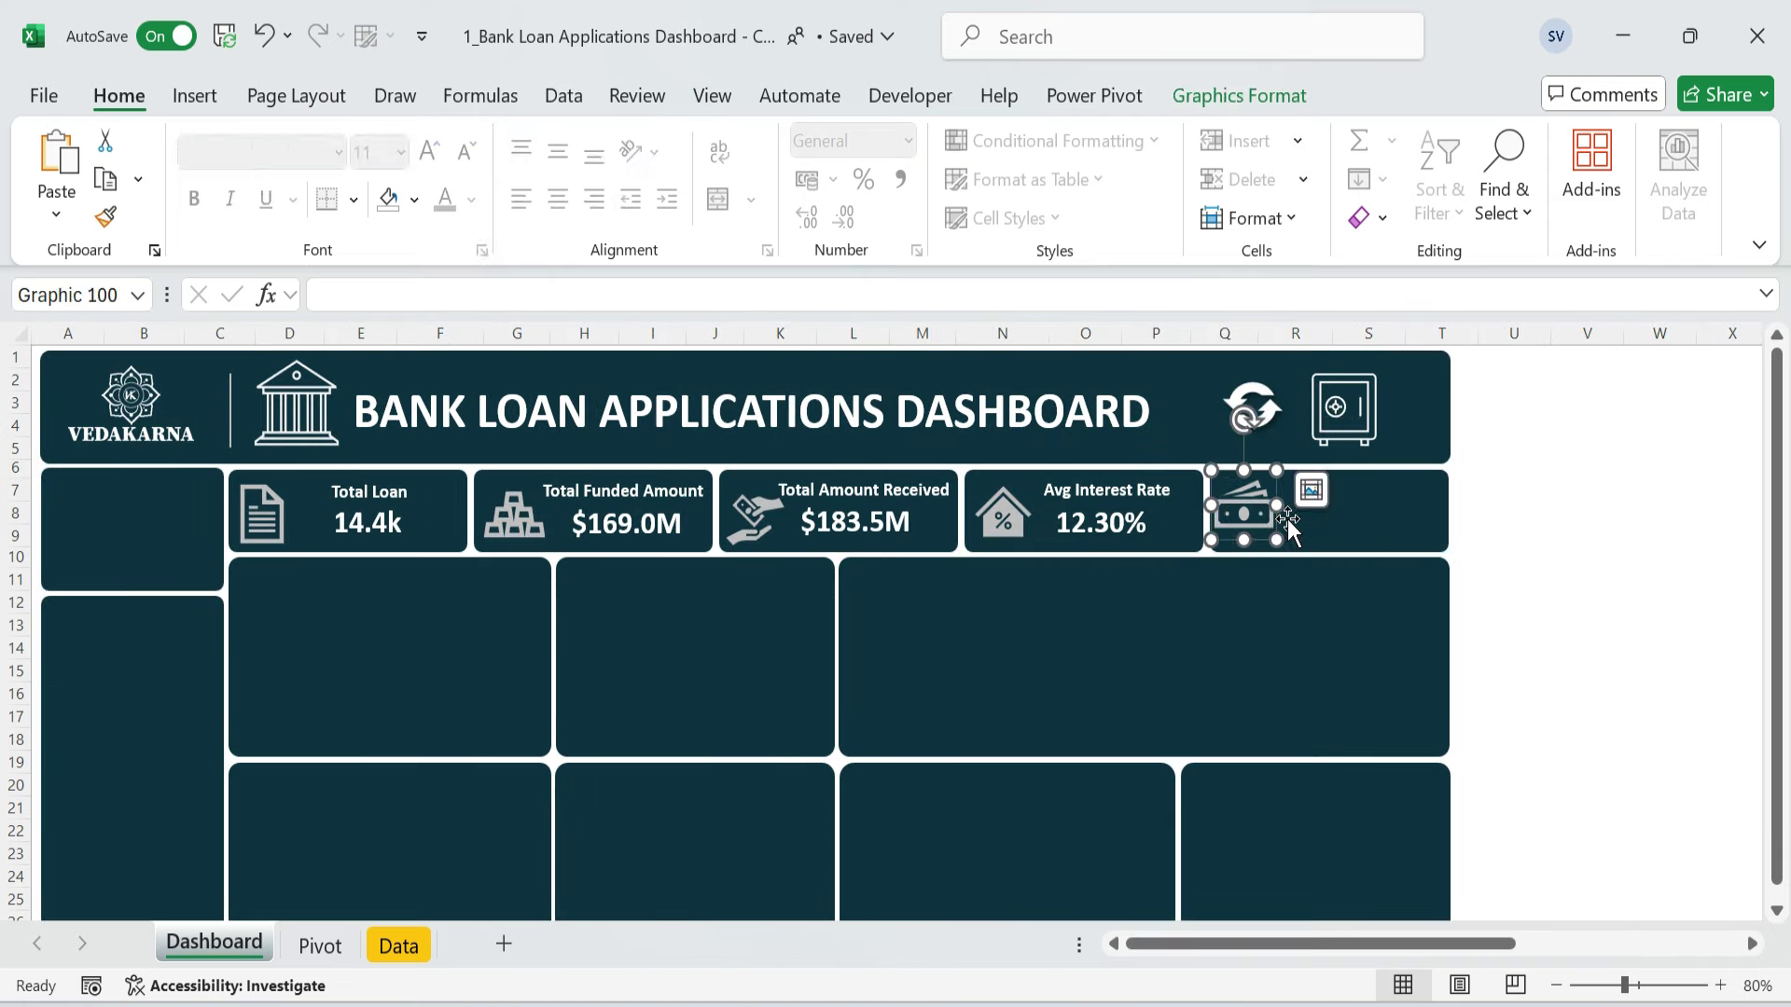
left_click(1272, 530)
left_click_drag(1255, 530, 1419, 512)
- Duplicate the Avg Interest Rate label onto the fifth KPI card, reword it as Avg Debt-to-Income and fit its box inside the card
left_click(1168, 507)
key("ctrl+c")
left_click(1334, 517)
key("ctrl+v")
left_click(1298, 492)
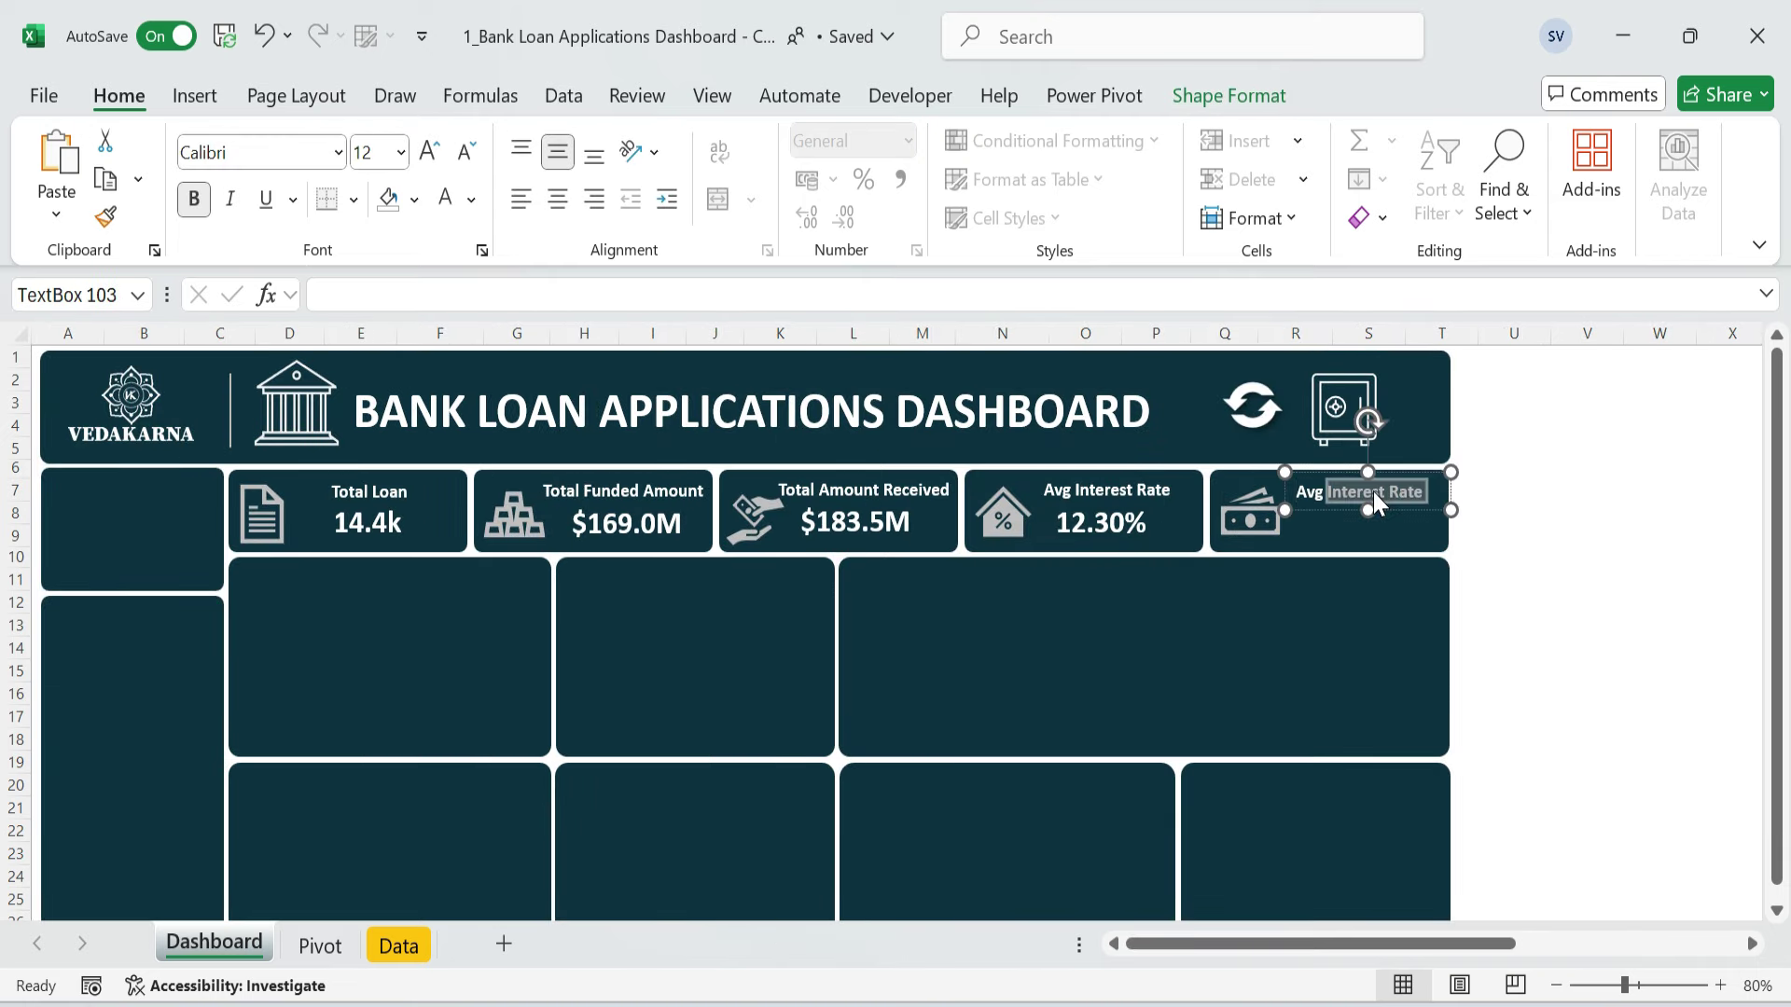
type("Debt-to-Income")
mouse_move(1451, 510)
left_mouse_down()
mouse_move(1470, 510)
mouse_move(1433, 508)
left_mouse_up()
left_click_drag(1462, 509, 1448, 509)
- Copy the Avg Interest Rate value box beneath the Avg Debt-to-Income label and link it to cell B18 of the Pivot sheet
left_click(1184, 532)
key("ctrl+c")
left_click(1331, 511)
key("ctrl+v")
left_click_drag(1317, 502, 1405, 536)
type("=")
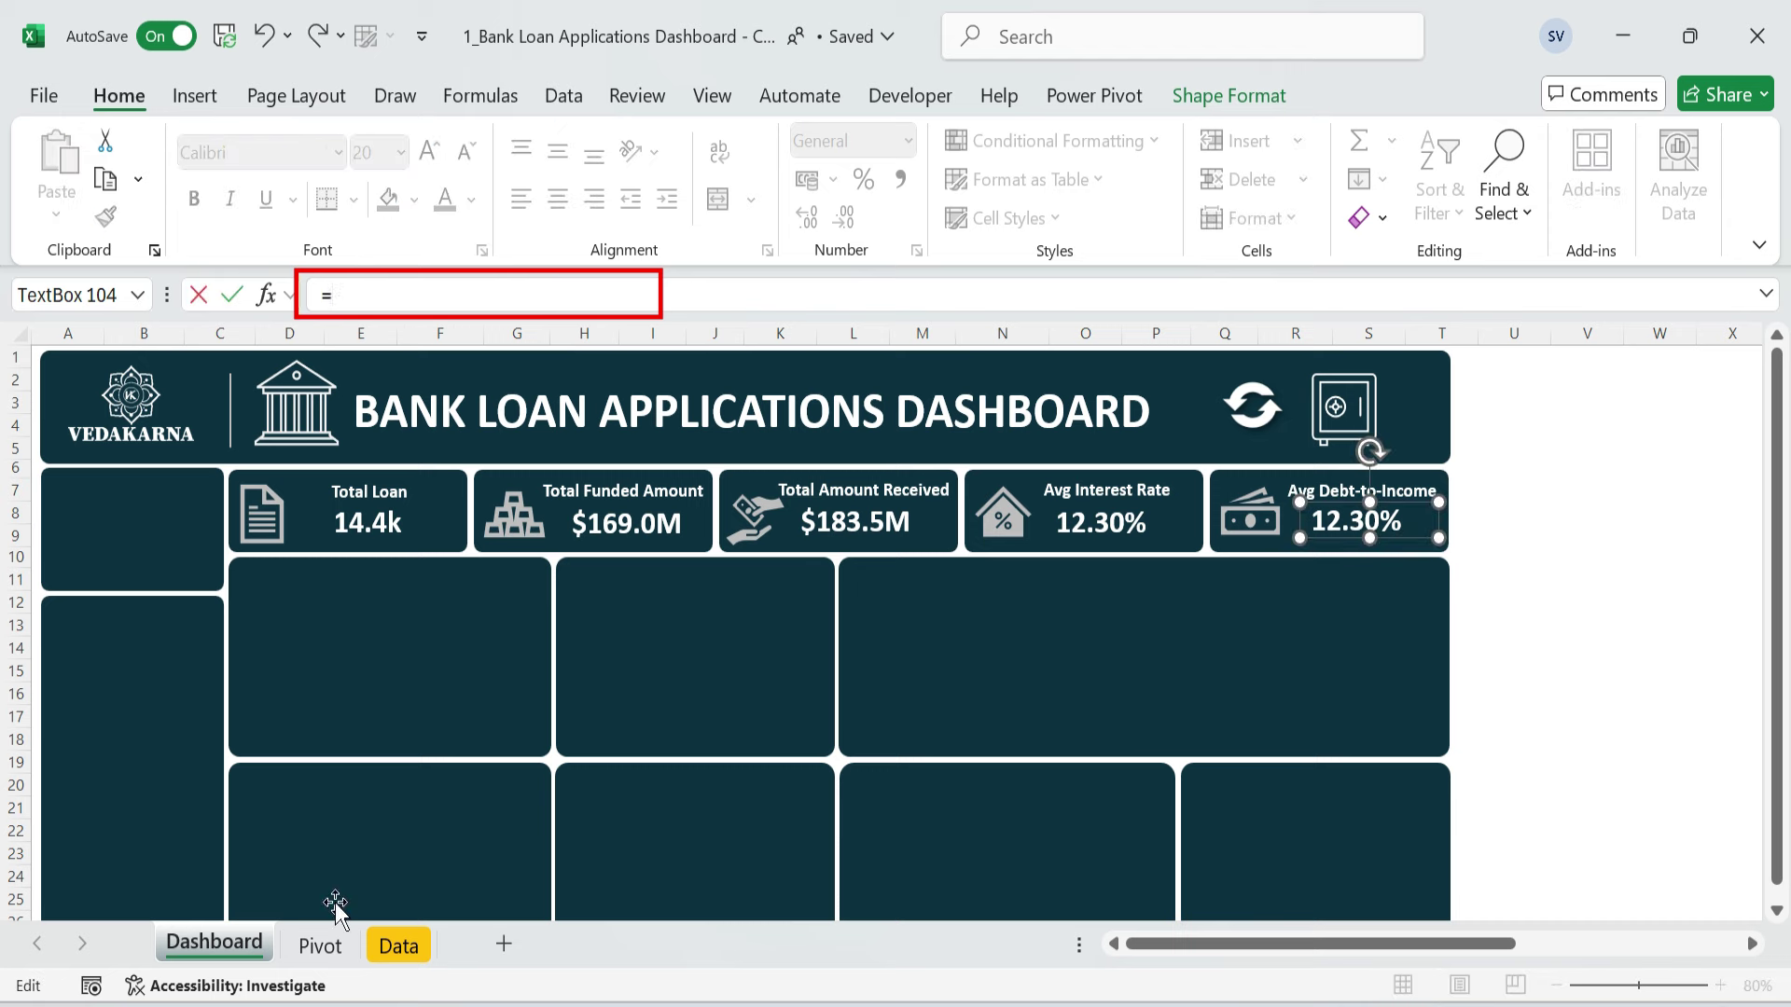
left_click(322, 945)
left_click(248, 743)
key("Return")
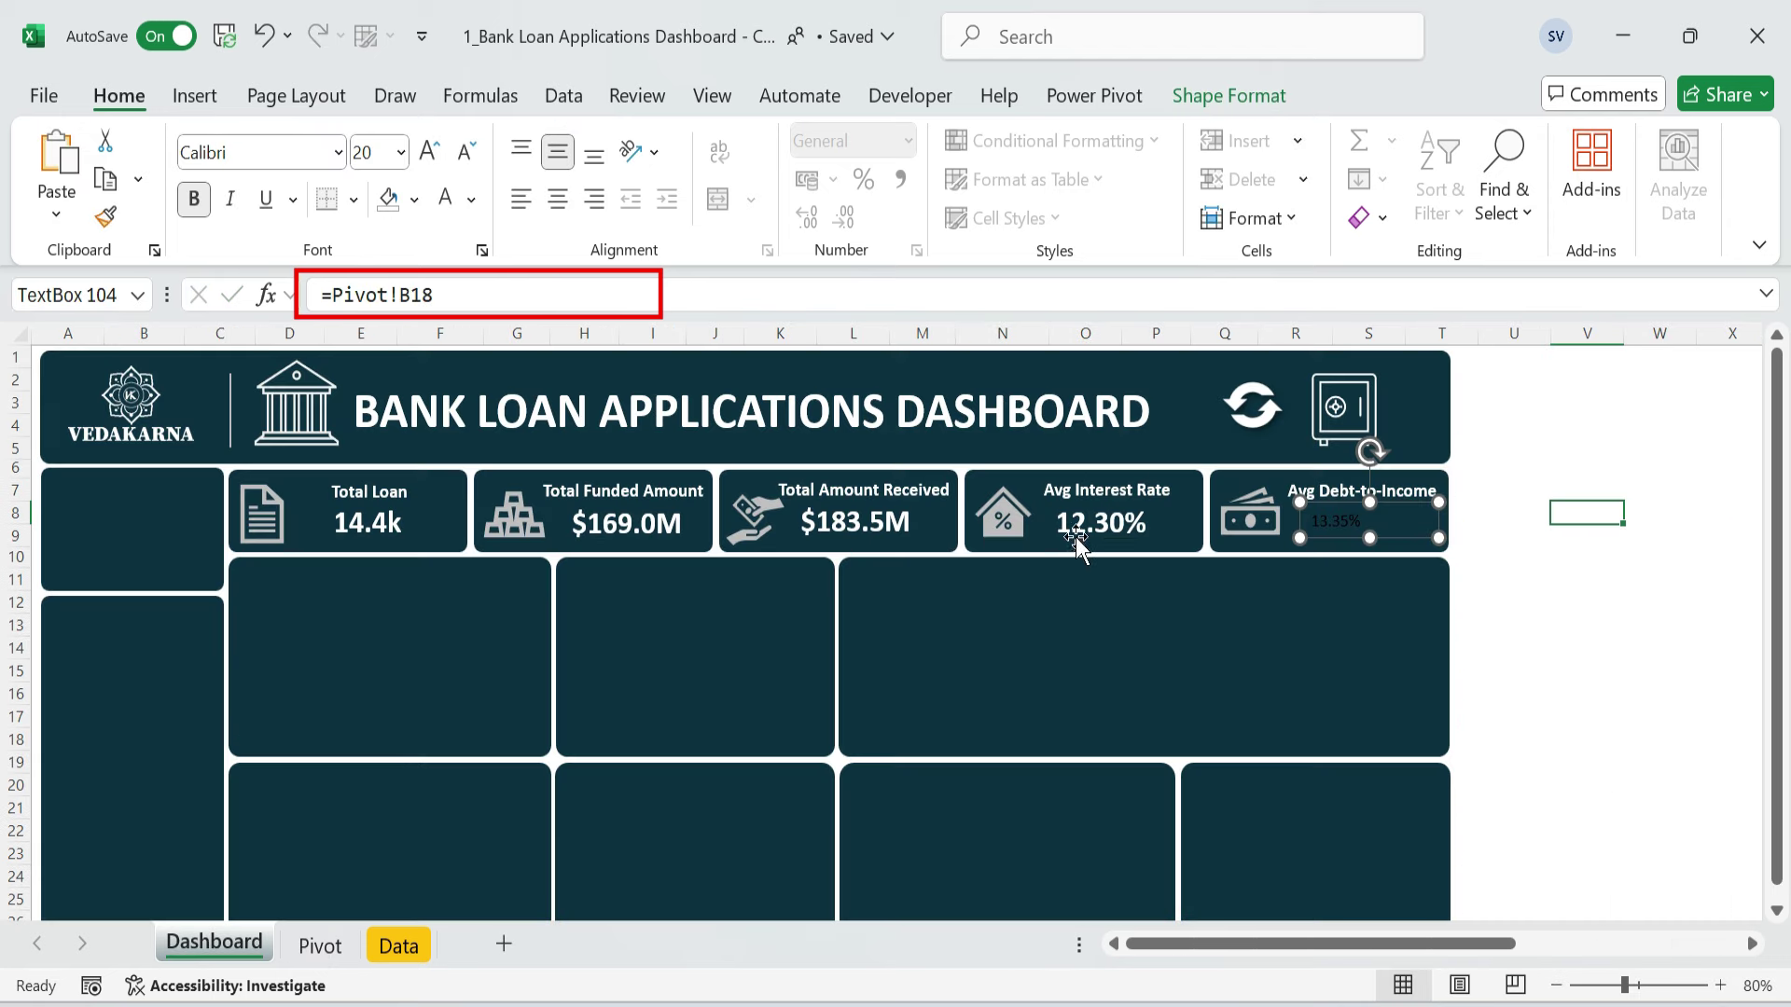
- Copy the Avg Interest Rate value's formatting onto the Avg Debt-to-Income value with Format Painter
left_click(1076, 535)
left_click(106, 216)
left_click(1336, 520)
left_click(1624, 653)
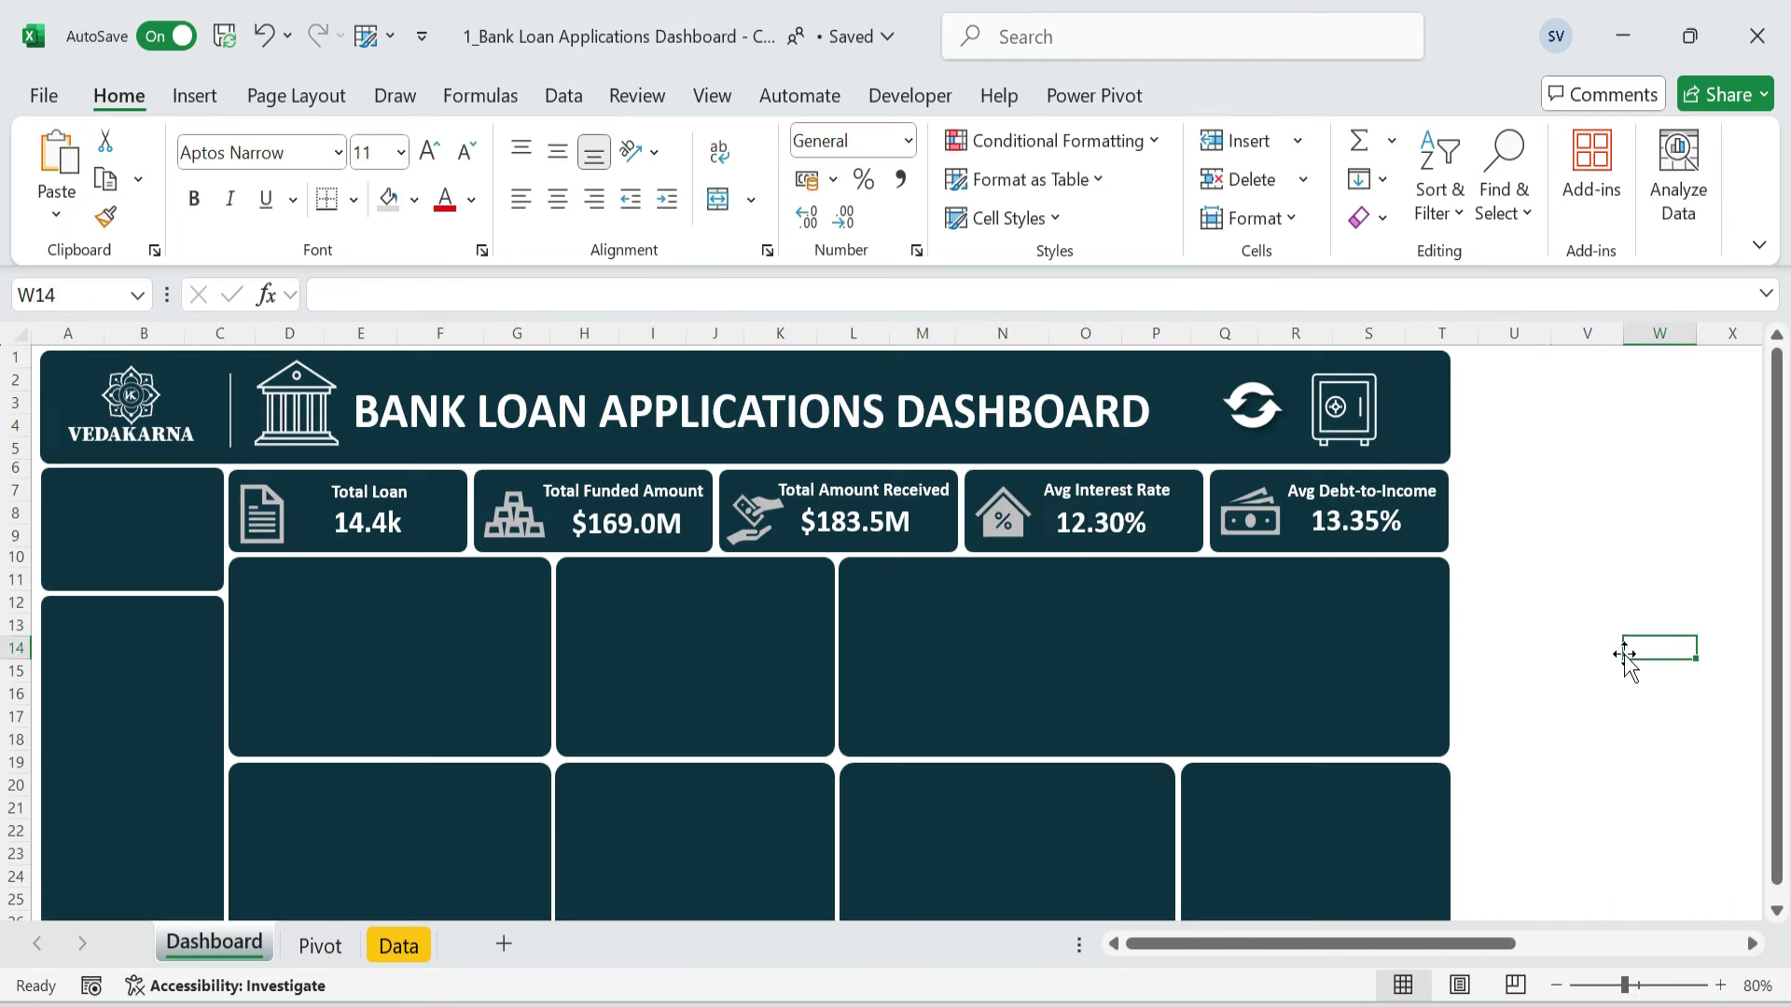
left_click(1586, 601)
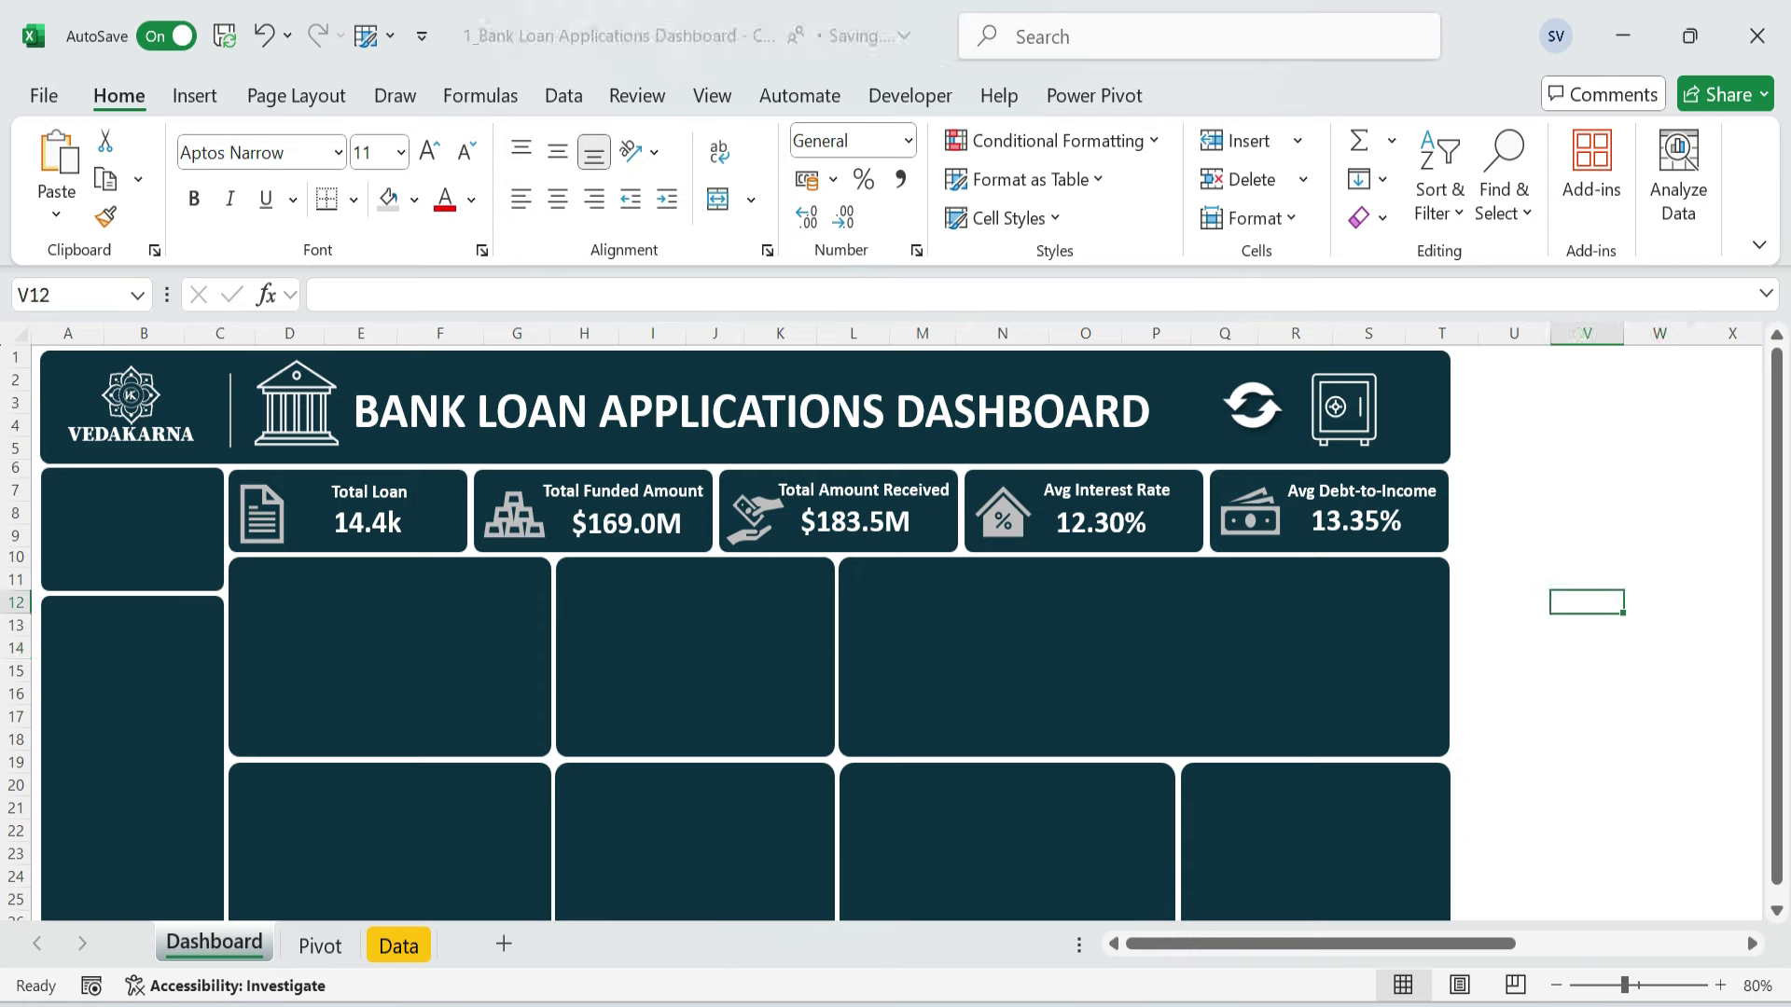
- Insert a doughnut chart on the Pivot sheet from the good and bad loan percentages in D19:E20
left_click(322, 945)
left_click_drag(327, 768, 527, 793)
left_click(195, 95)
left_click(637, 224)
left_click(659, 319)
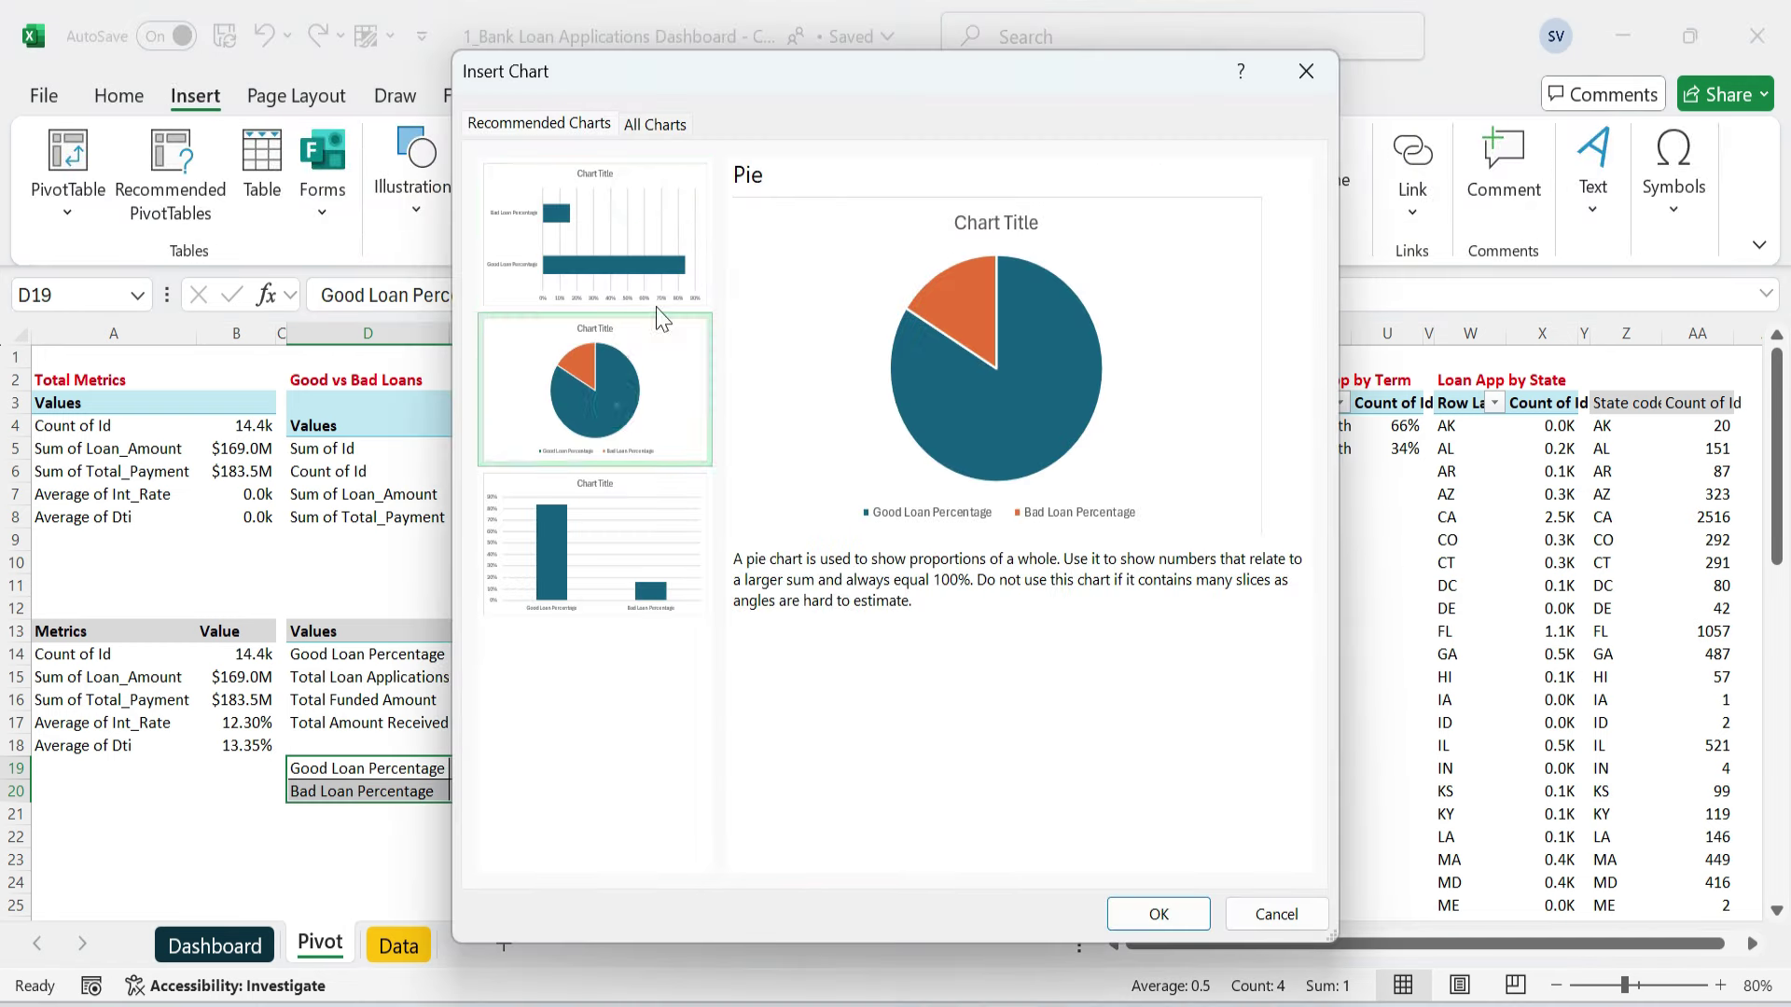
left_click(676, 124)
left_click(574, 320)
left_click(1023, 198)
left_click(1158, 914)
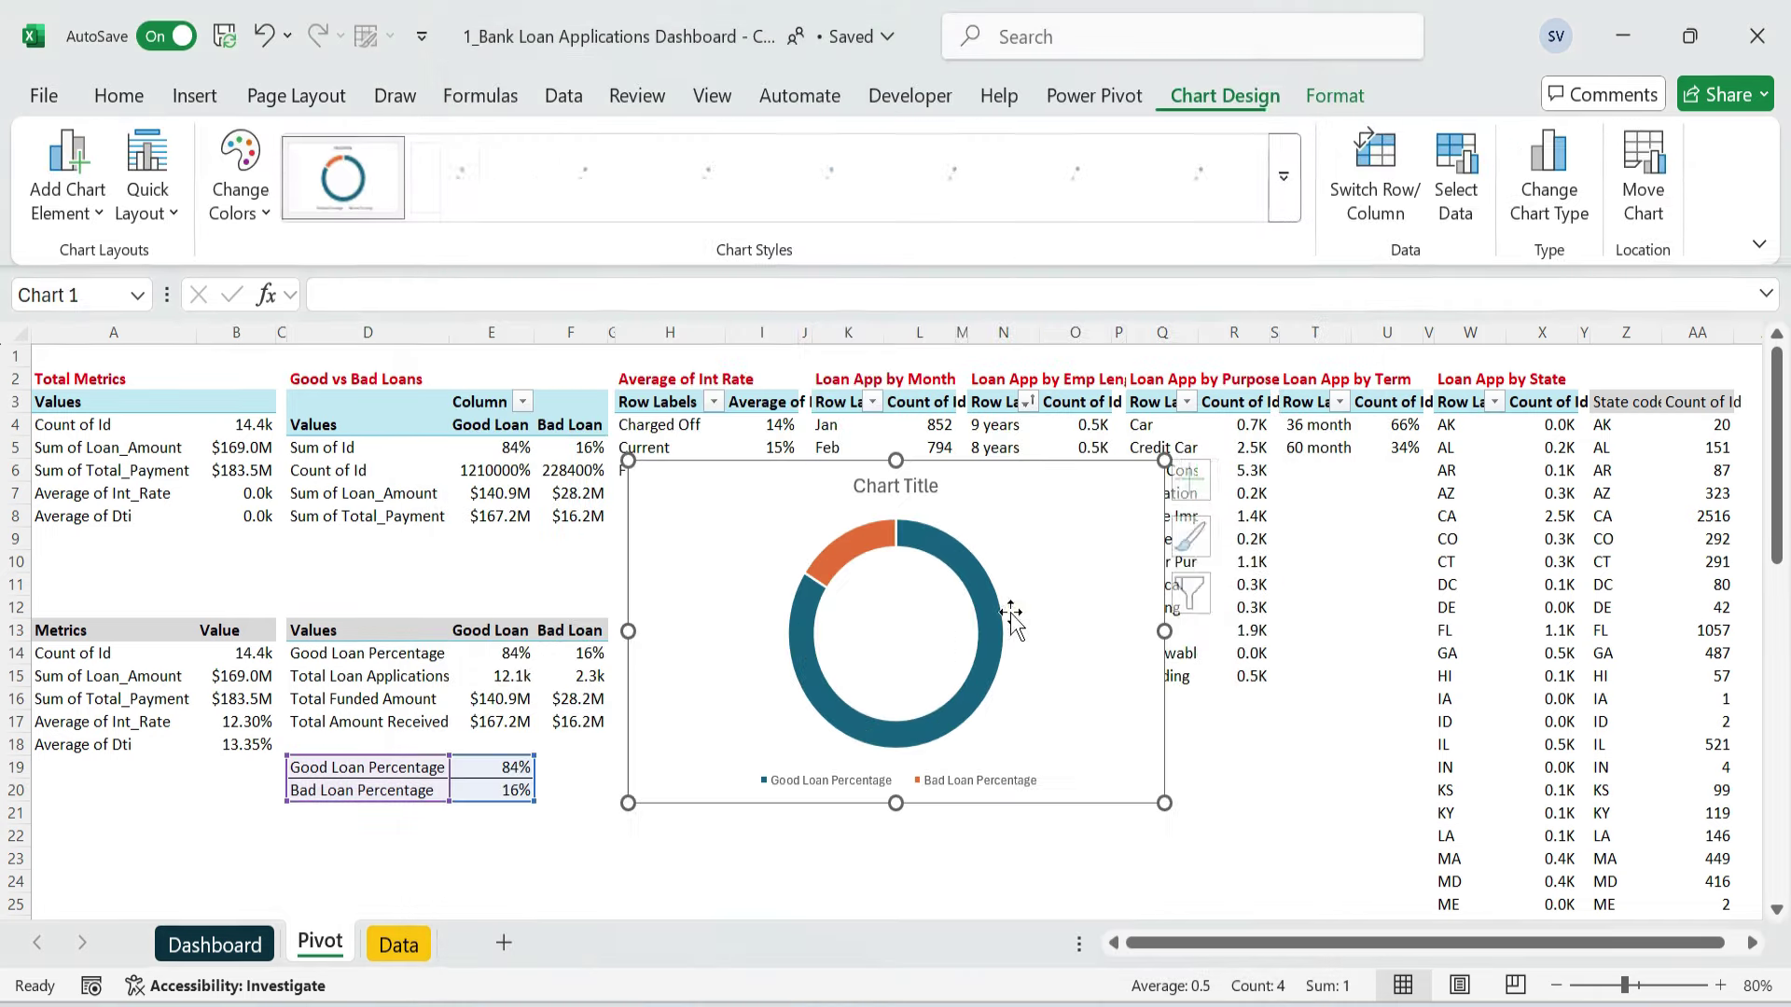
- Move the doughnut chart from the Pivot sheet to the Dashboard panel below Total Loan and shrink it to about 4.4 × 4.3 cm
key("ctrl+x")
left_click(215, 945)
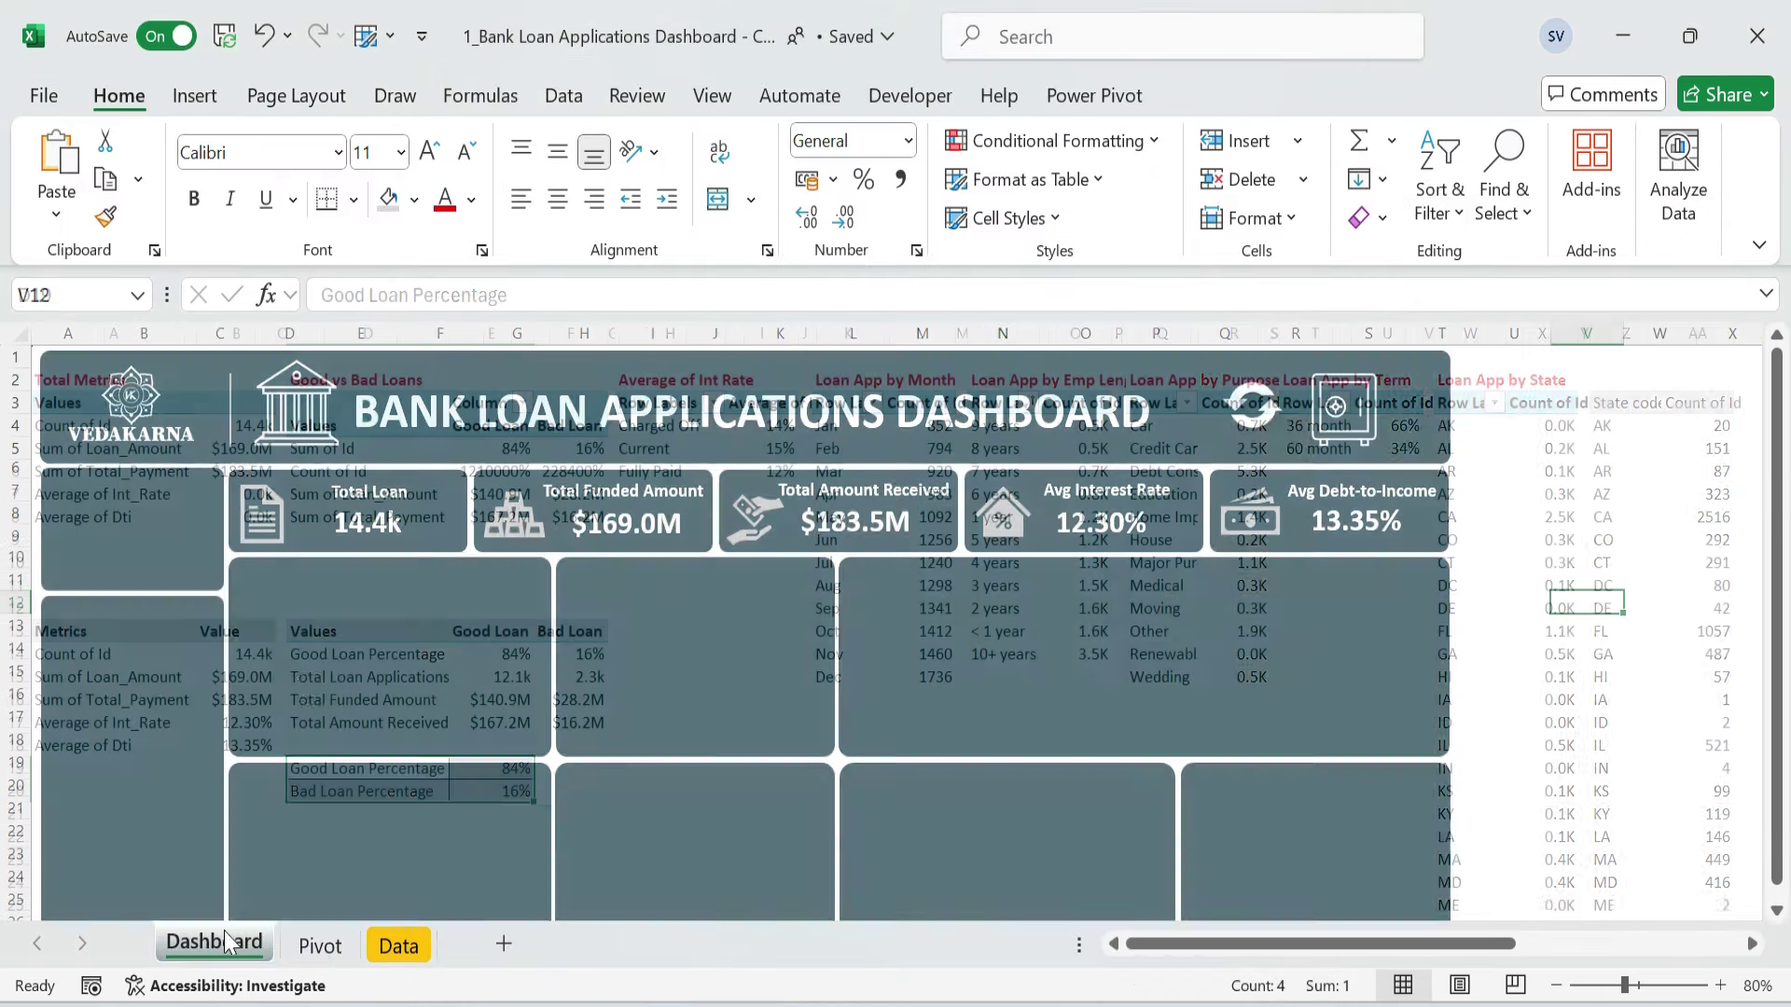
left_click(323, 635)
key("ctrl+v")
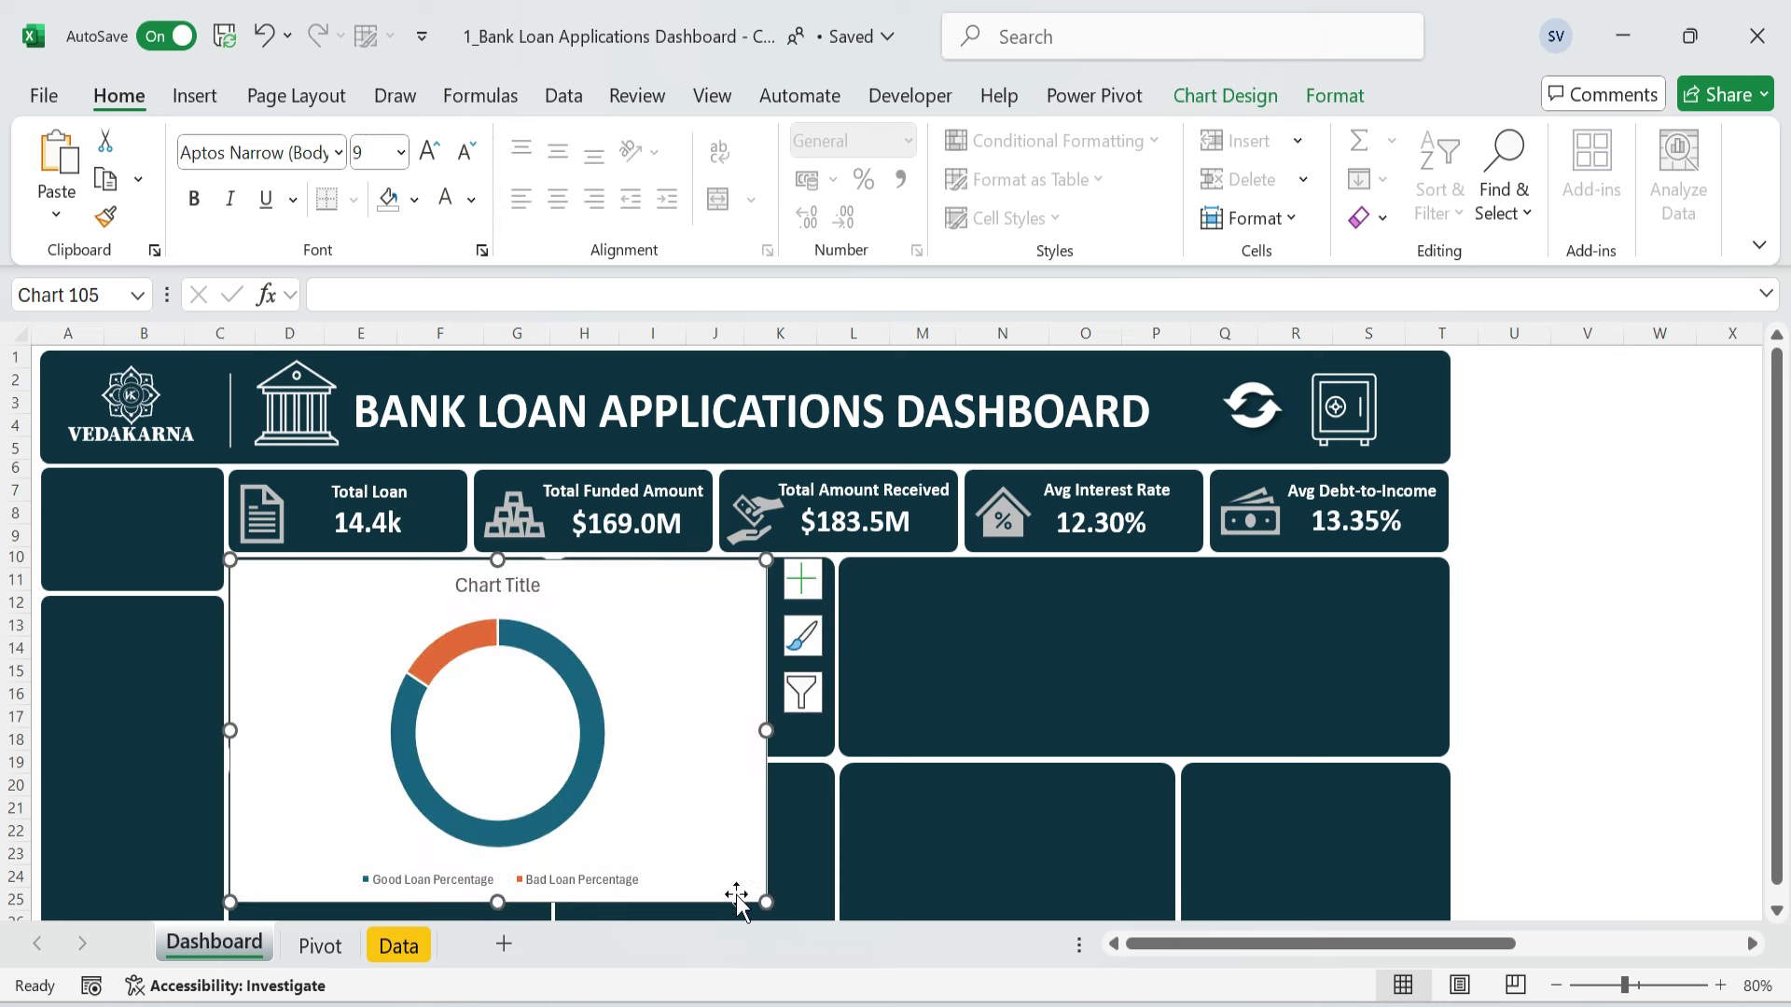
left_click_drag(763, 901, 437, 717)
left_click_drag(380, 684, 411, 757)
- Remove the title and the legend from the doughnut chart
left_click(445, 576)
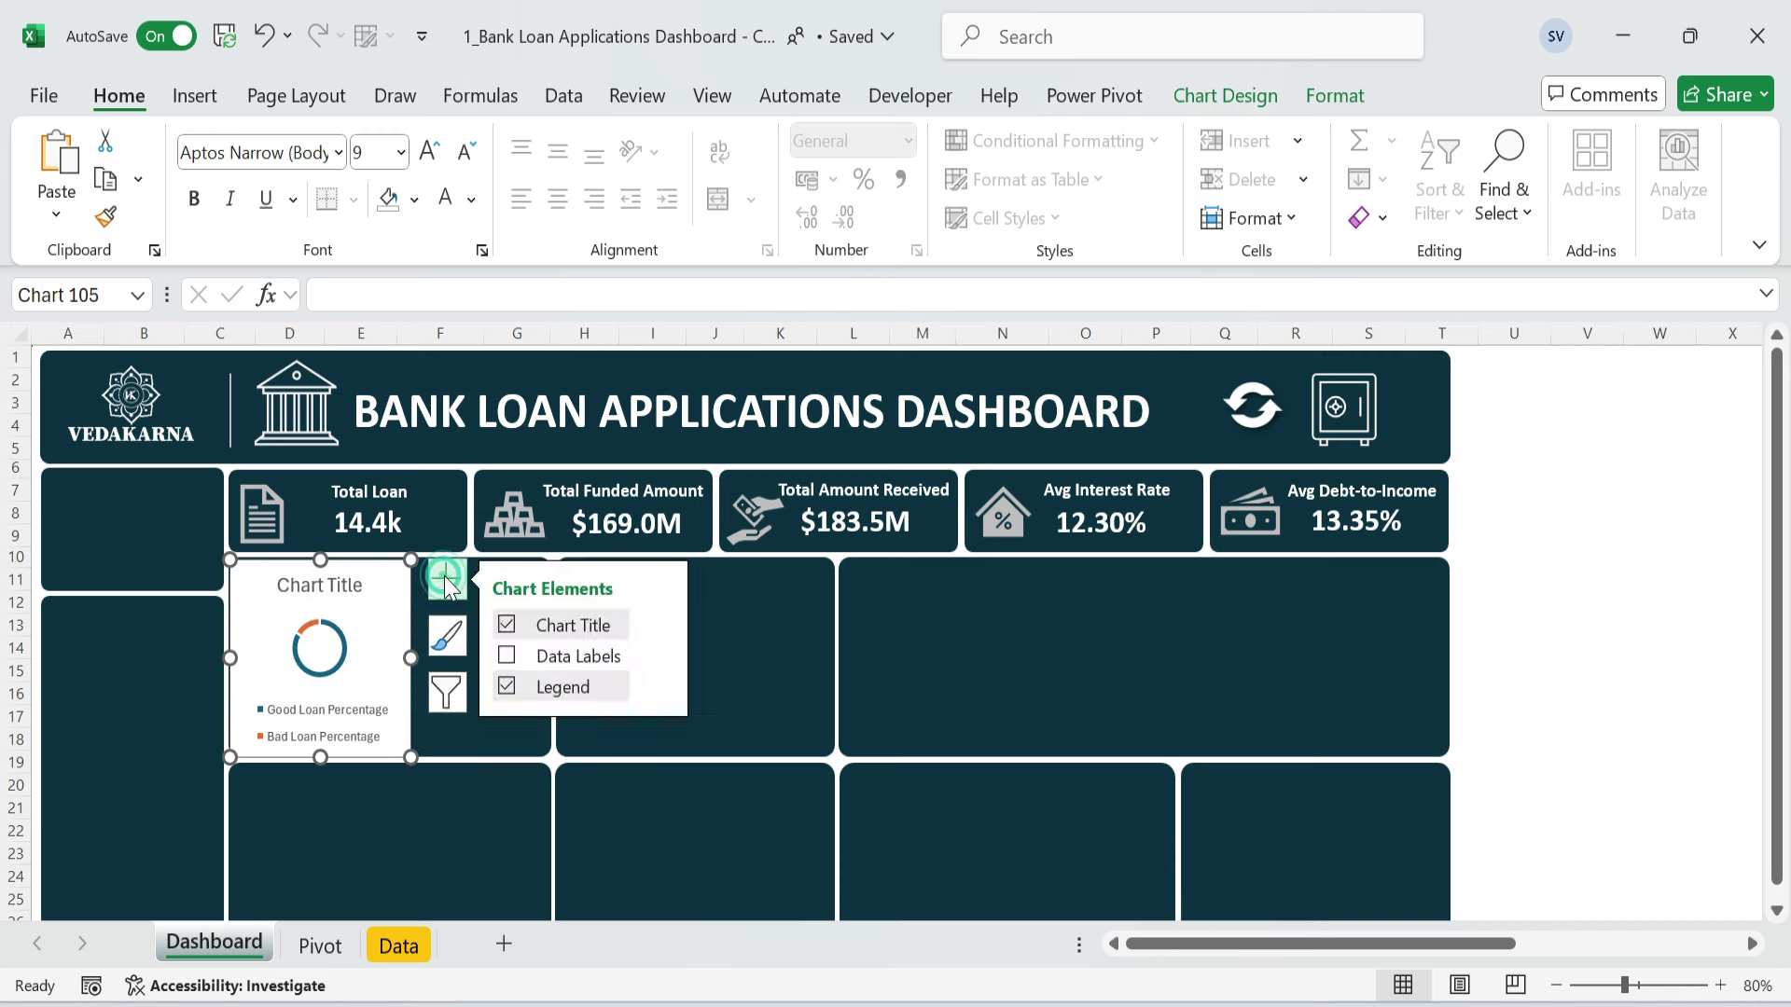
left_click(506, 625)
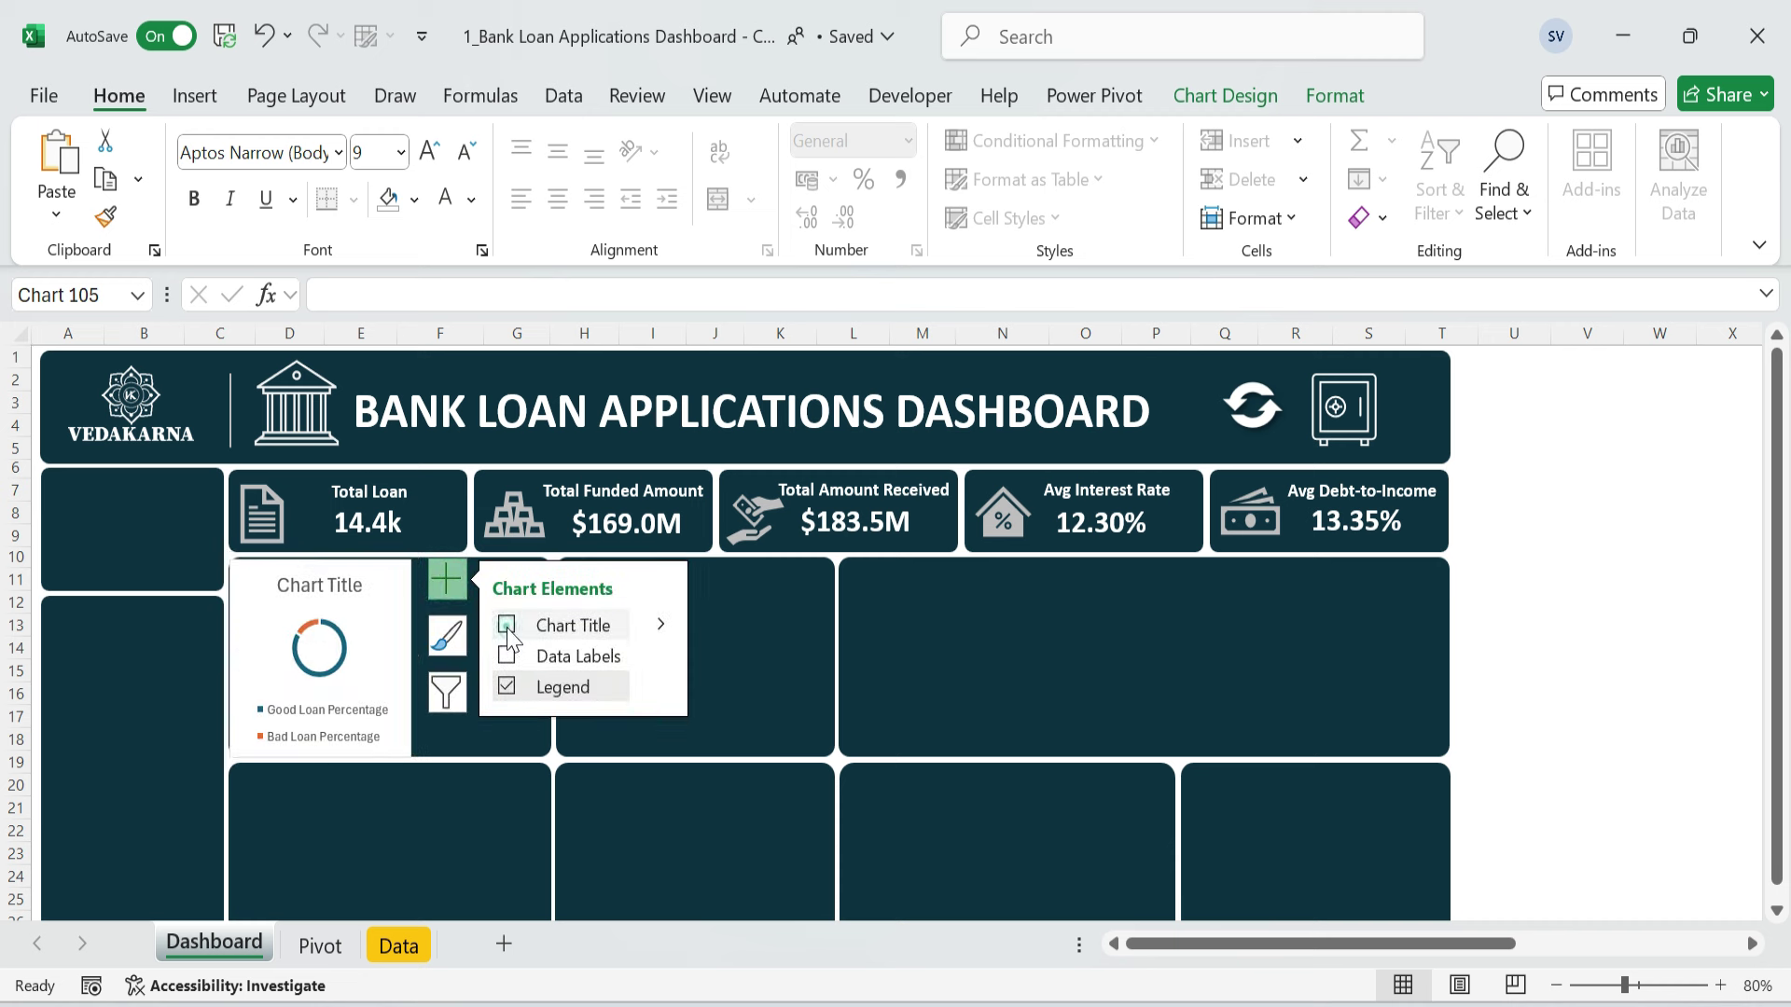
left_click(506, 688)
- Give the doughnut chart's area no fill and no outline
left_click(1334, 96)
left_click(872, 140)
left_click(780, 733)
left_click(905, 179)
scroll(912, 772, "down", 1)
left_click(910, 798)
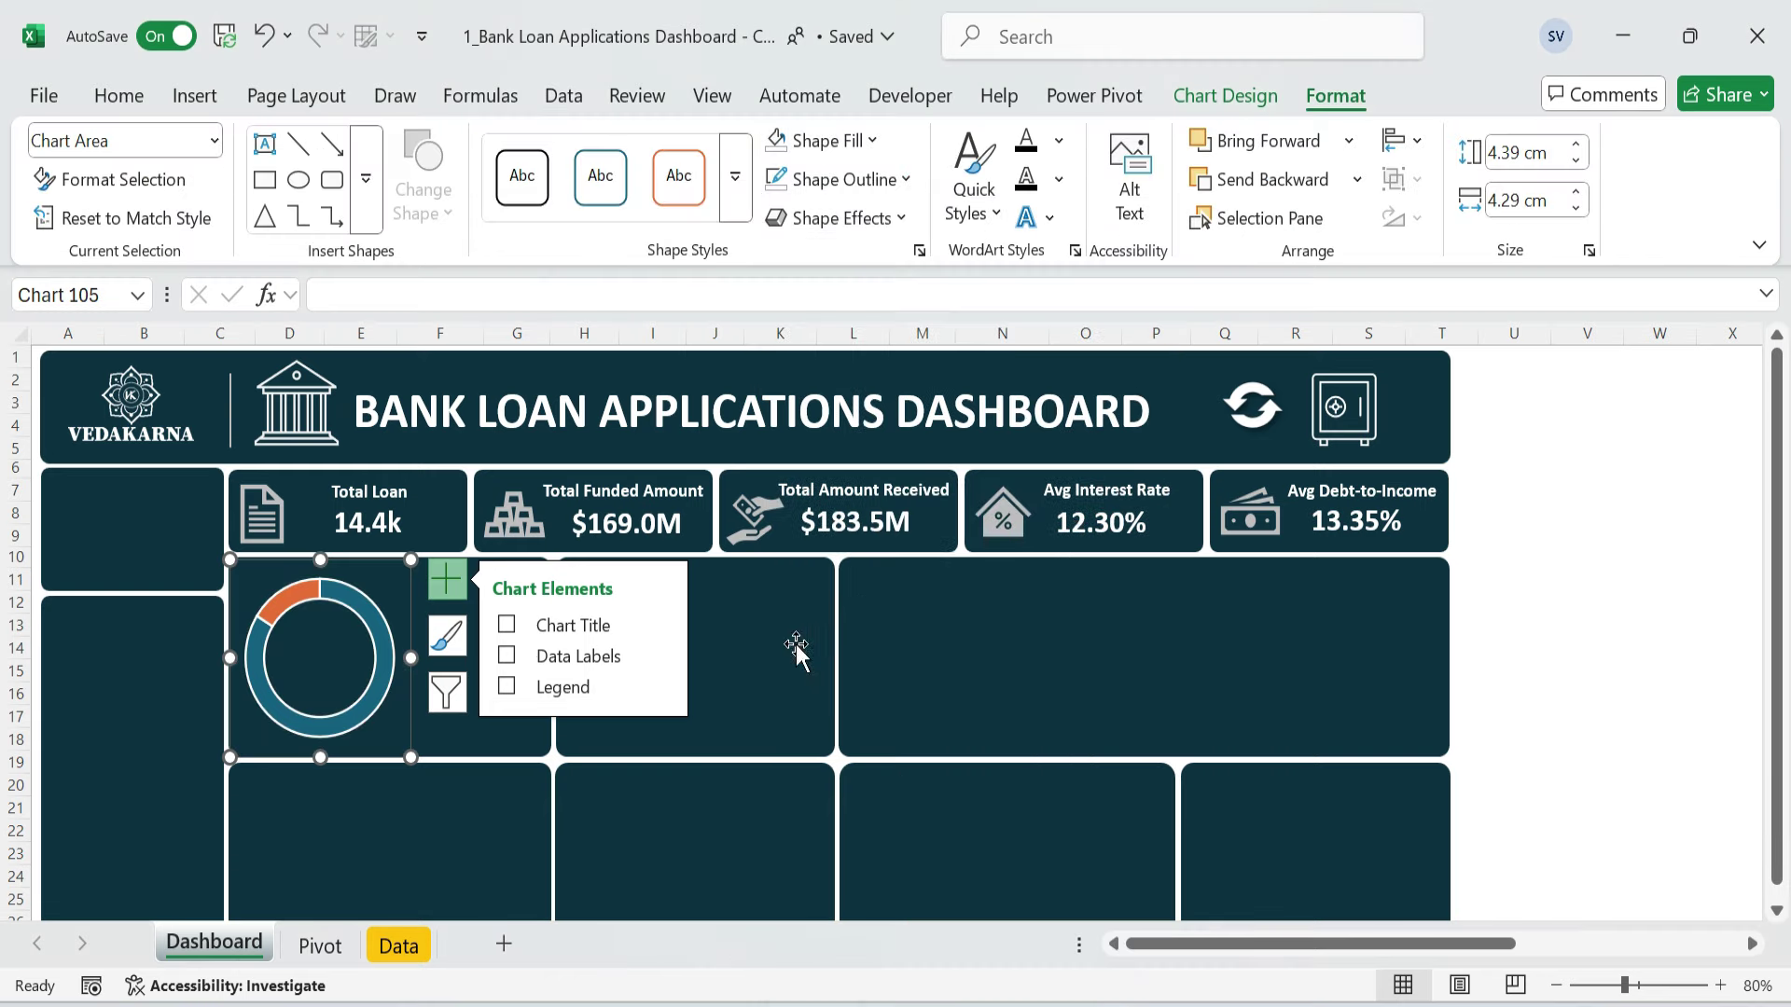
- Remove the outline from the Good Loan slice of the doughnut
left_click(382, 685)
left_click(382, 686)
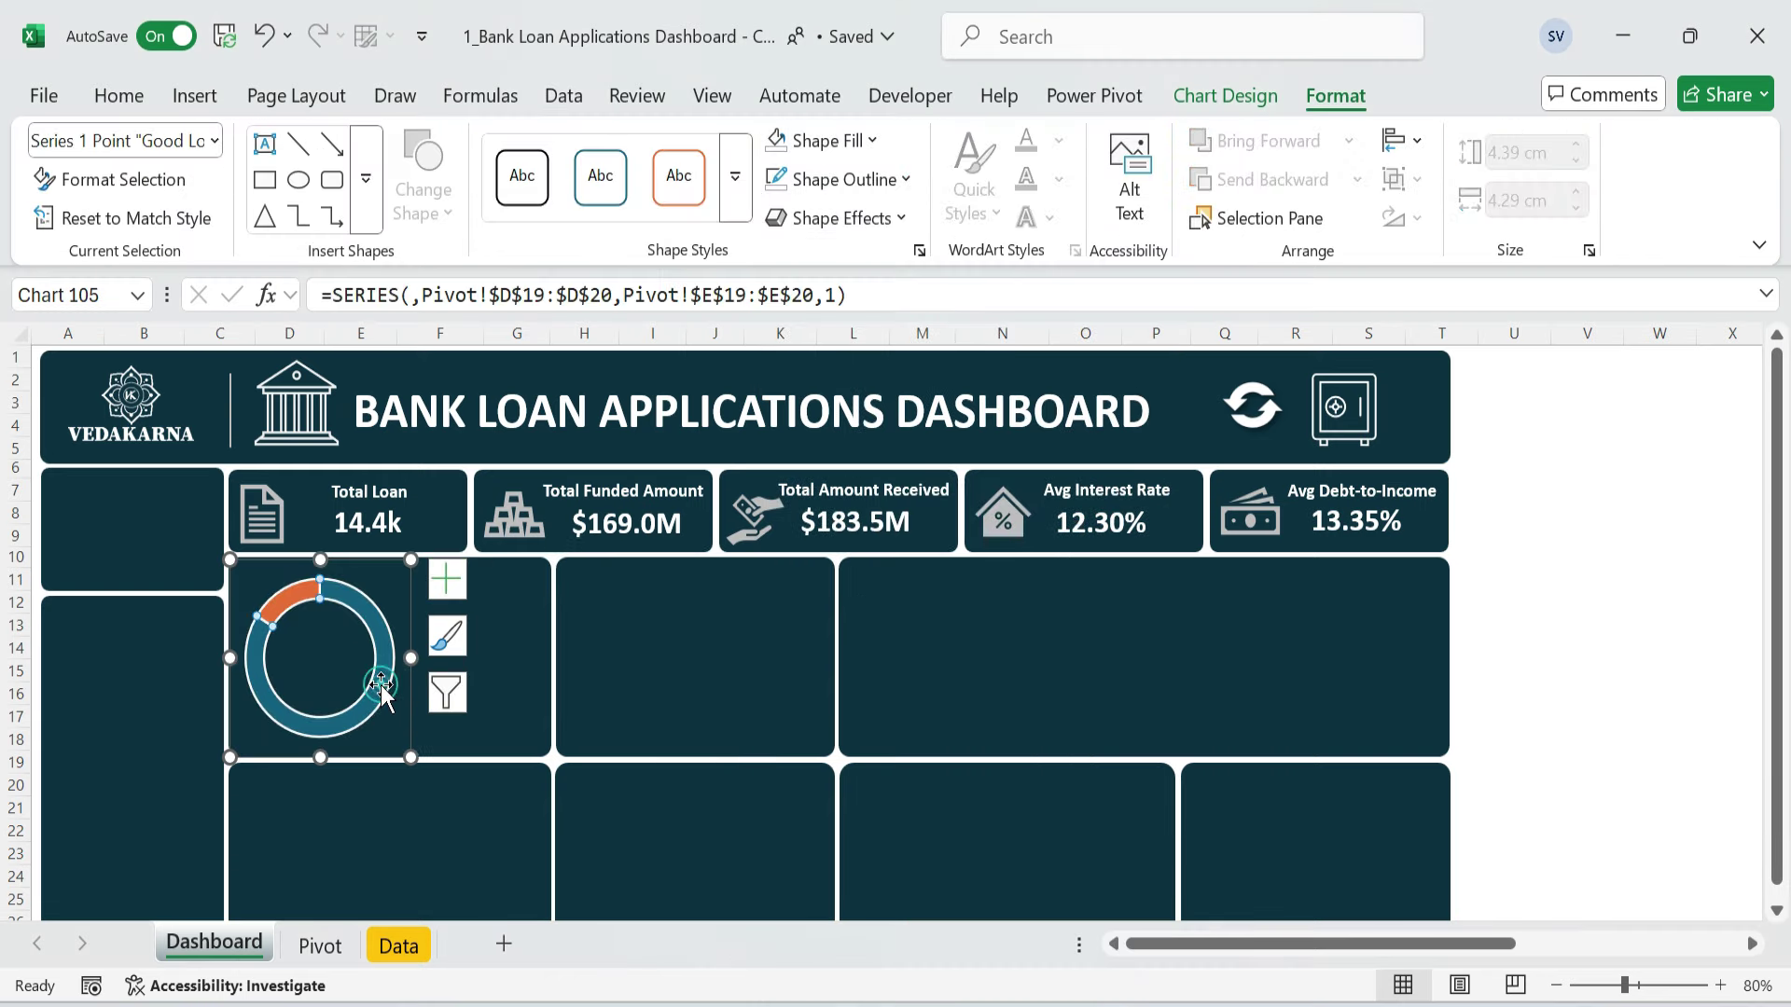
left_click(906, 179)
scroll(930, 804, "down", 1)
left_click(930, 804)
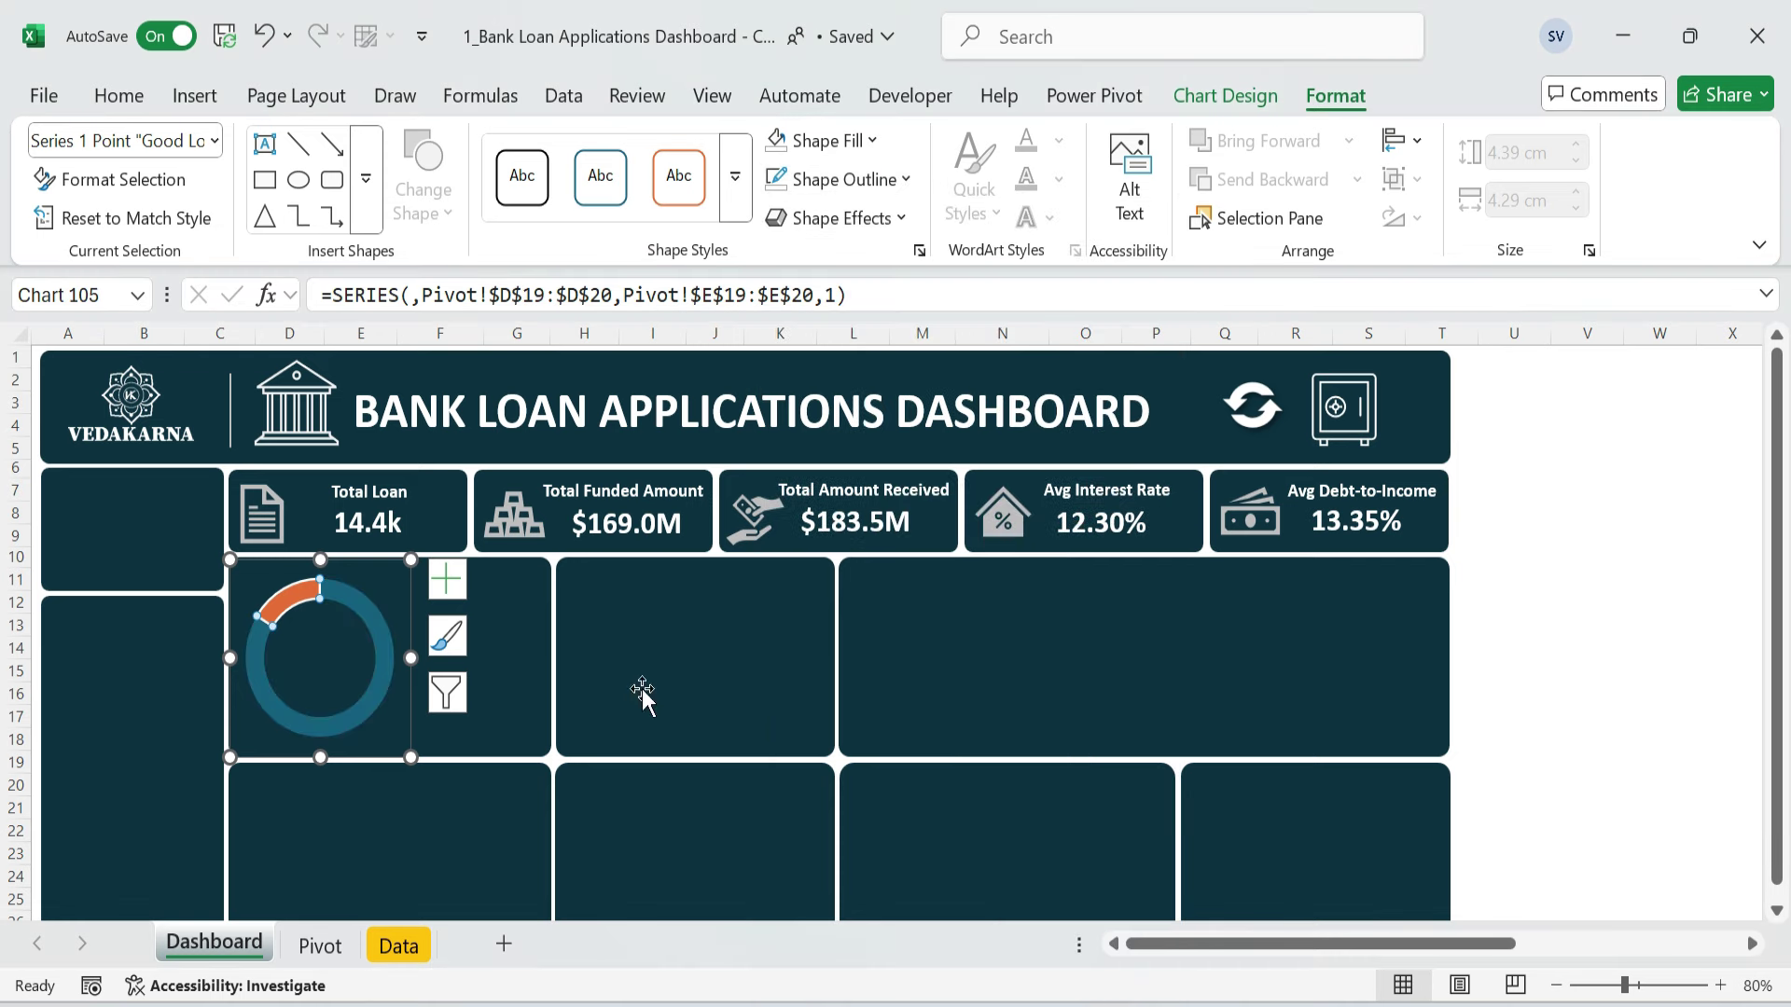
- Remove the outline from the Bad Loan slice of the doughnut
left_click(743, 668)
left_click(290, 589)
left_click(290, 594)
left_click(906, 179)
scroll(853, 795, "down", 1)
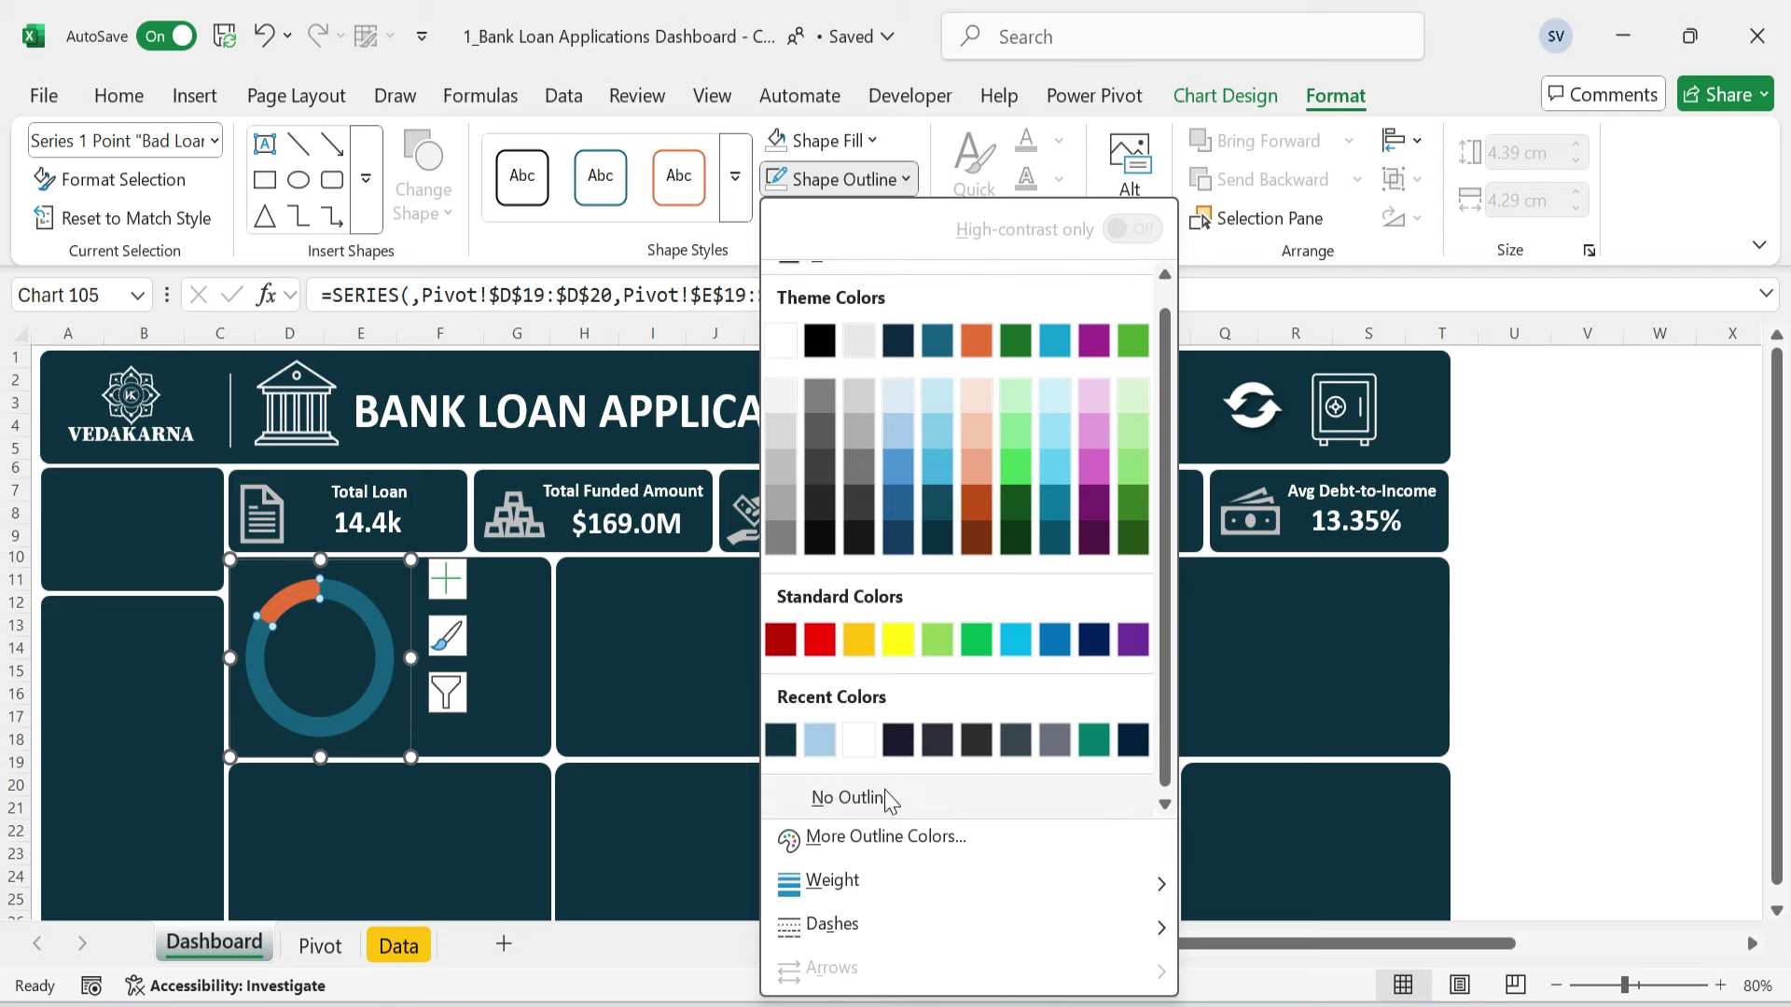
left_click(853, 795)
left_click(813, 665)
- Set the doughnut hole size to 71% and shrink the chart slightly to leave room above it in its panel
left_click(382, 648)
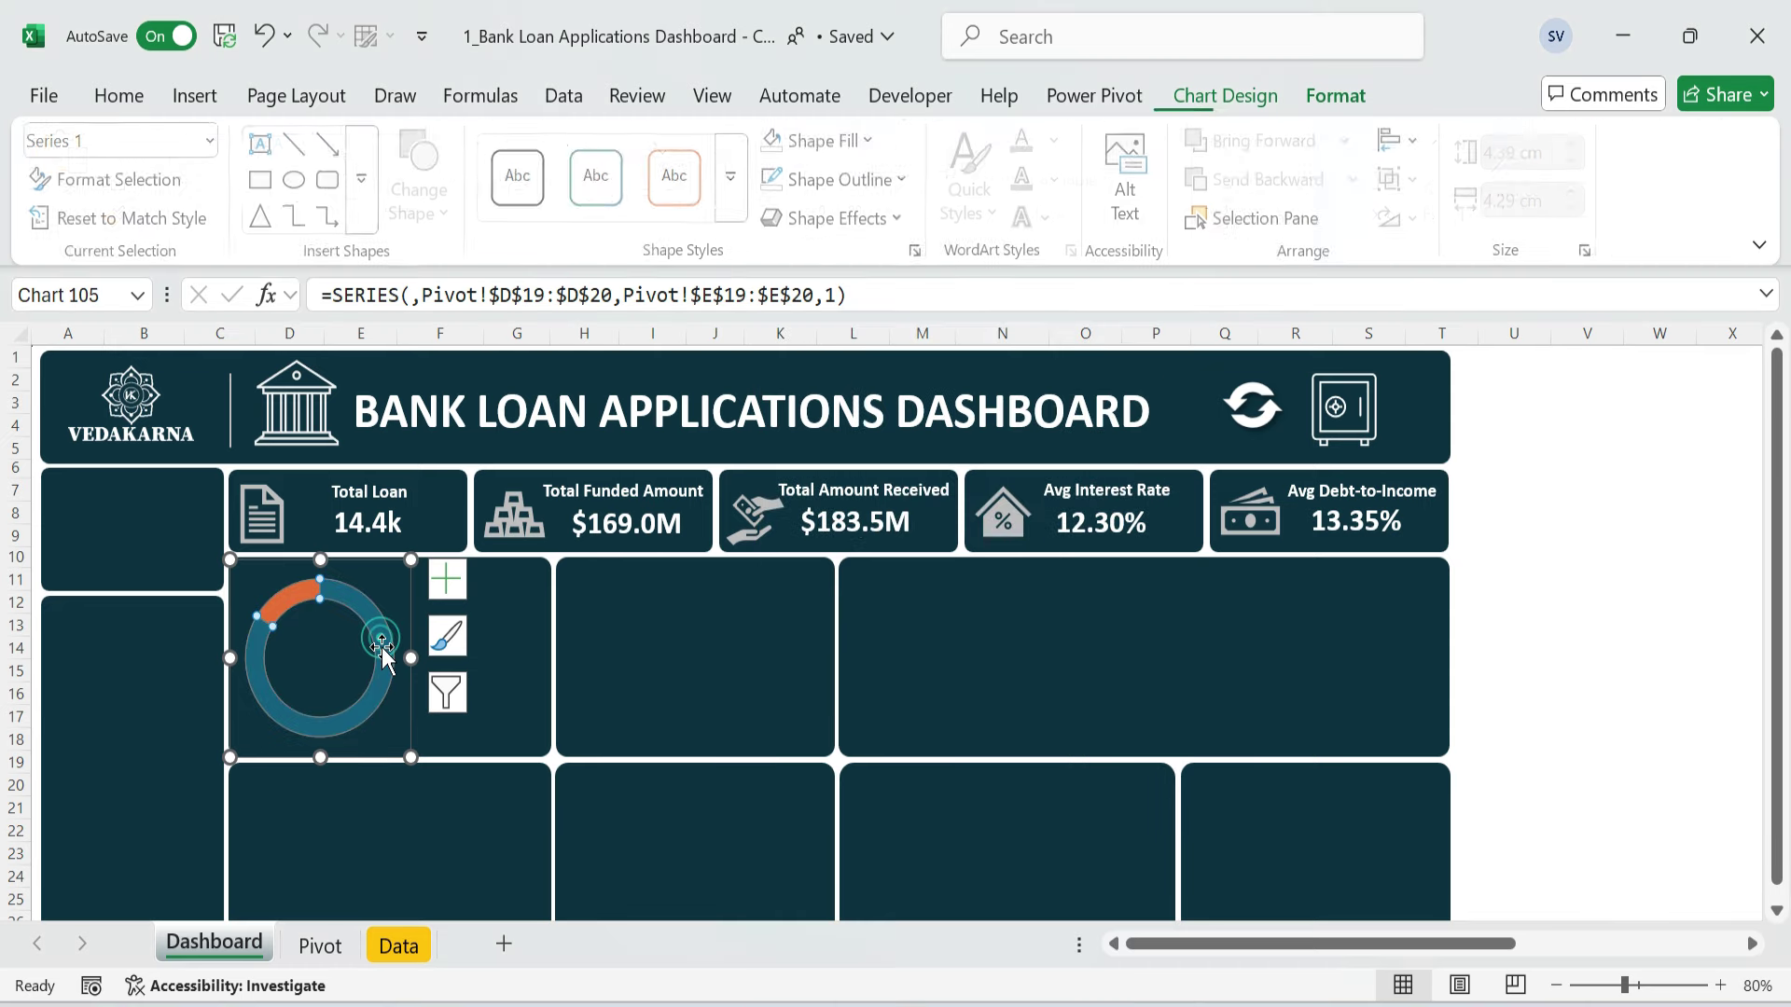
double_click(383, 647)
left_click(1679, 744)
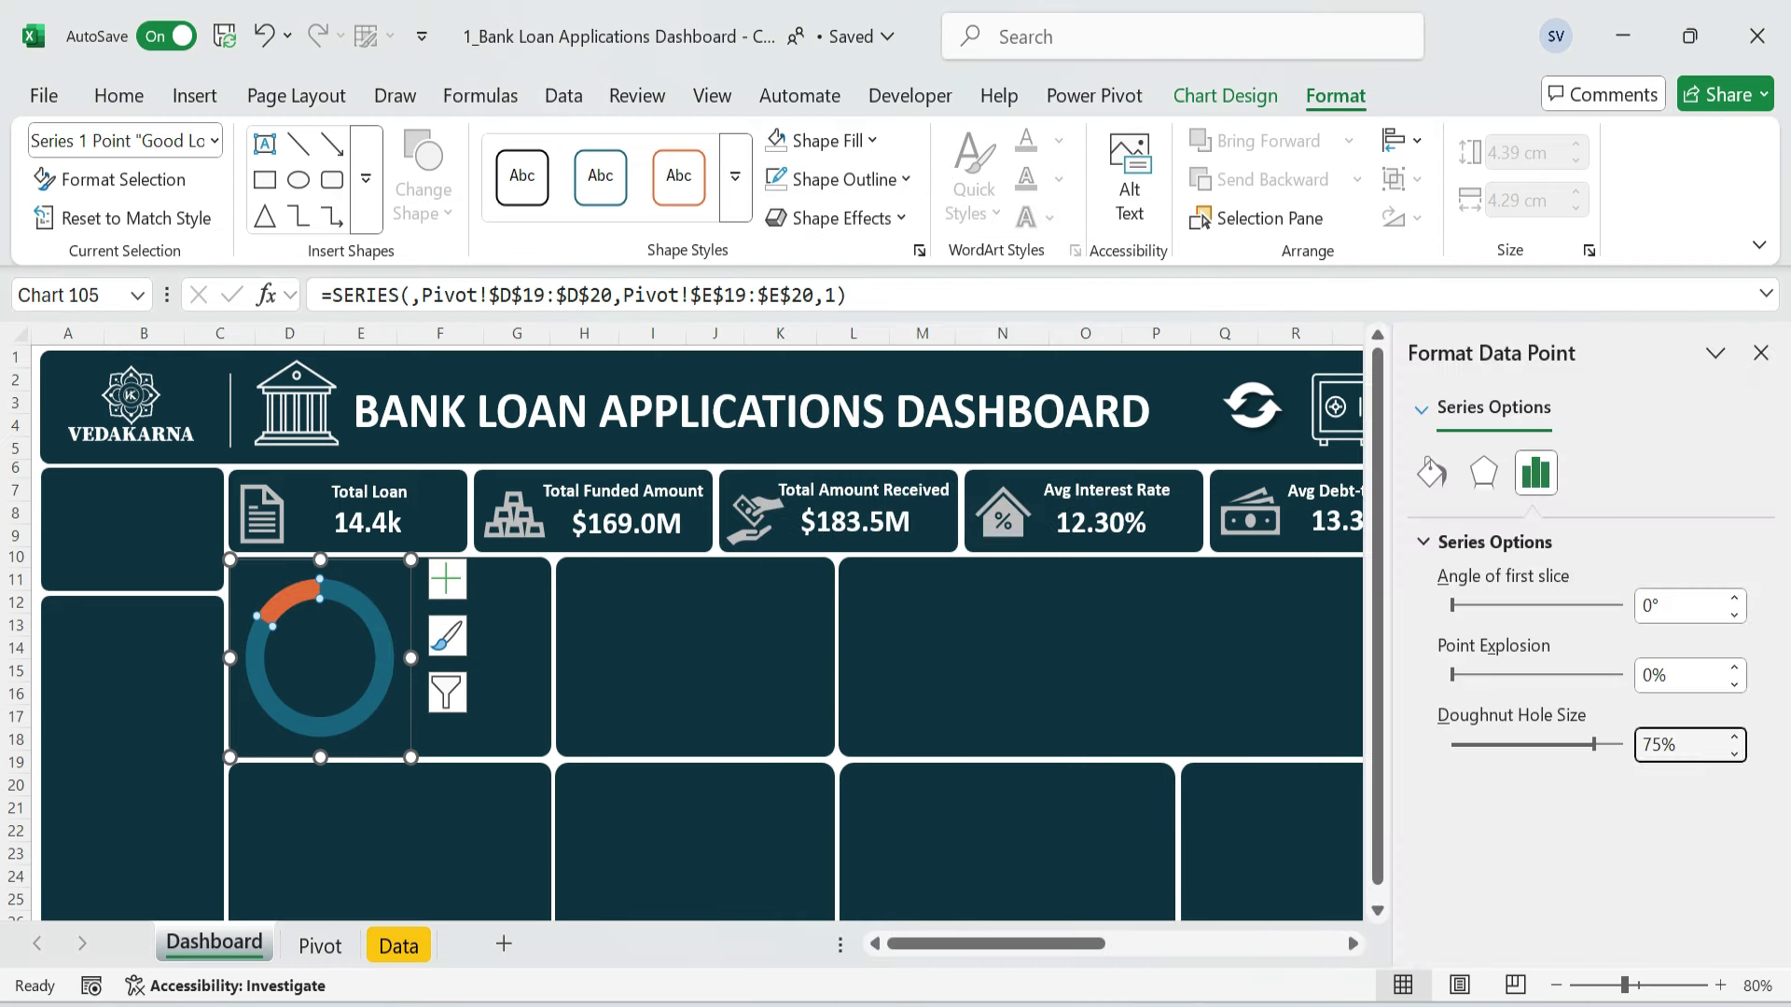
type("71")
key("Return")
left_click_drag(410, 560, 377, 588)
left_click(615, 626)
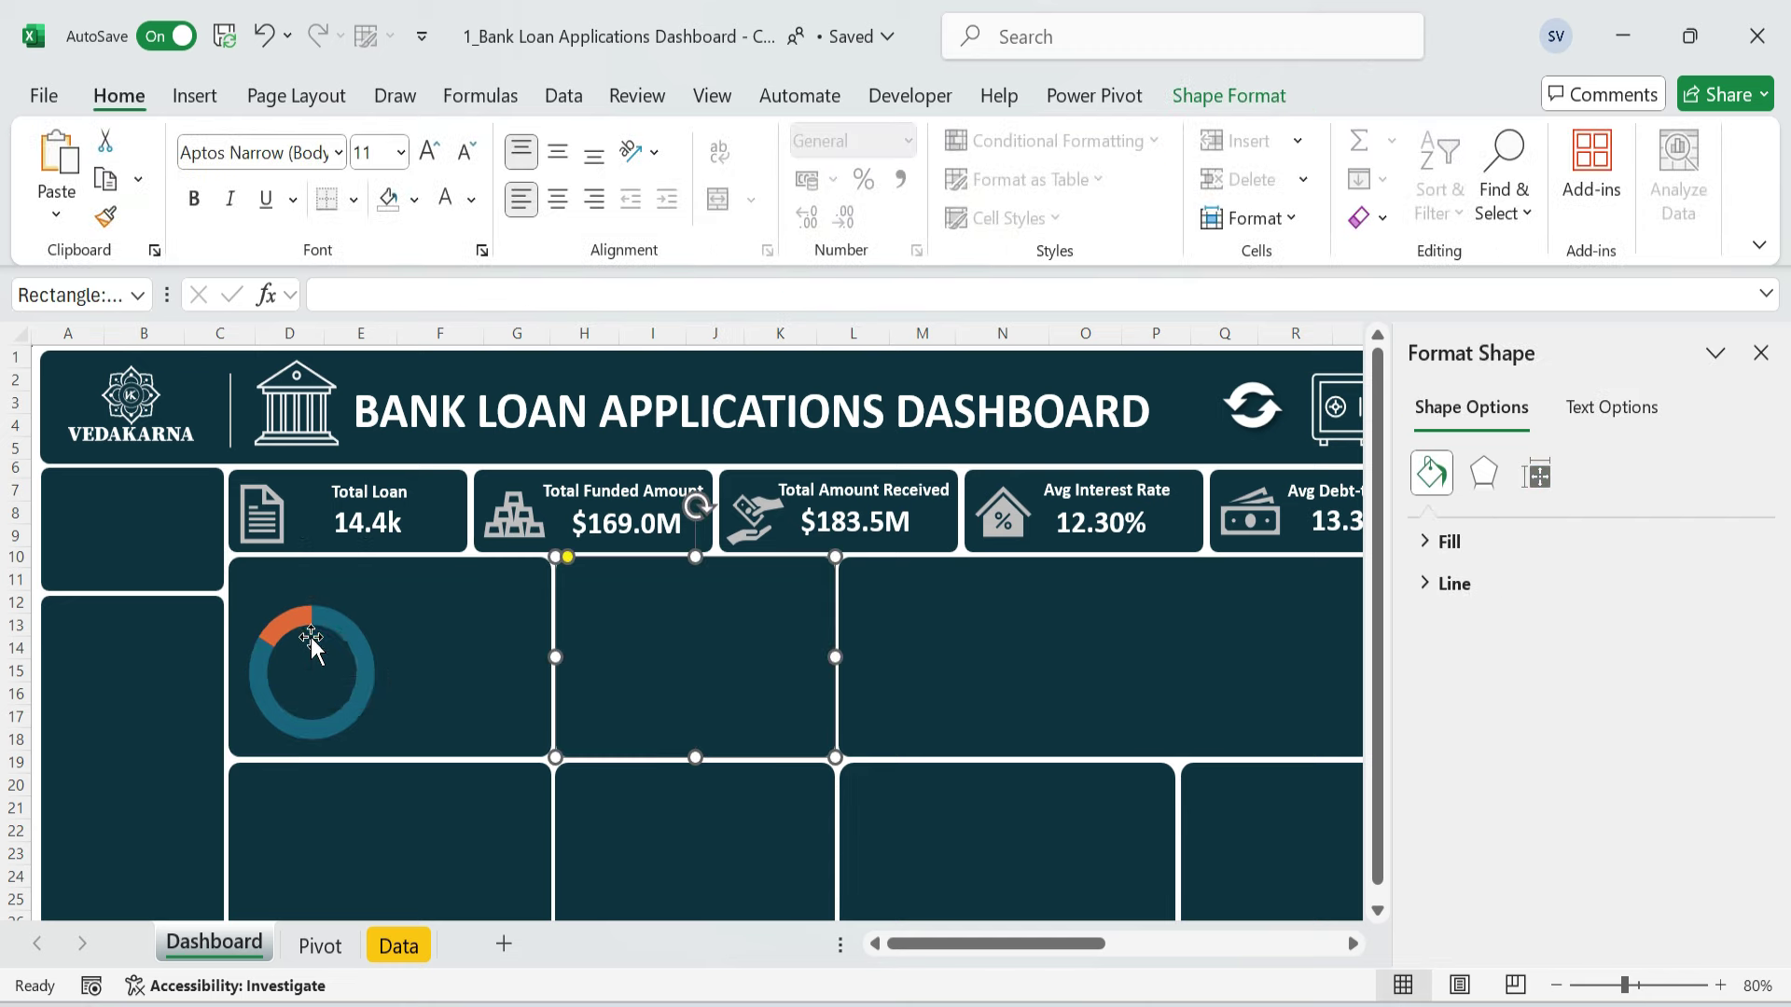
- Fill the Bad Loan slice of the doughnut with light grey
left_click(310, 636)
left_click(120, 95)
left_click(413, 199)
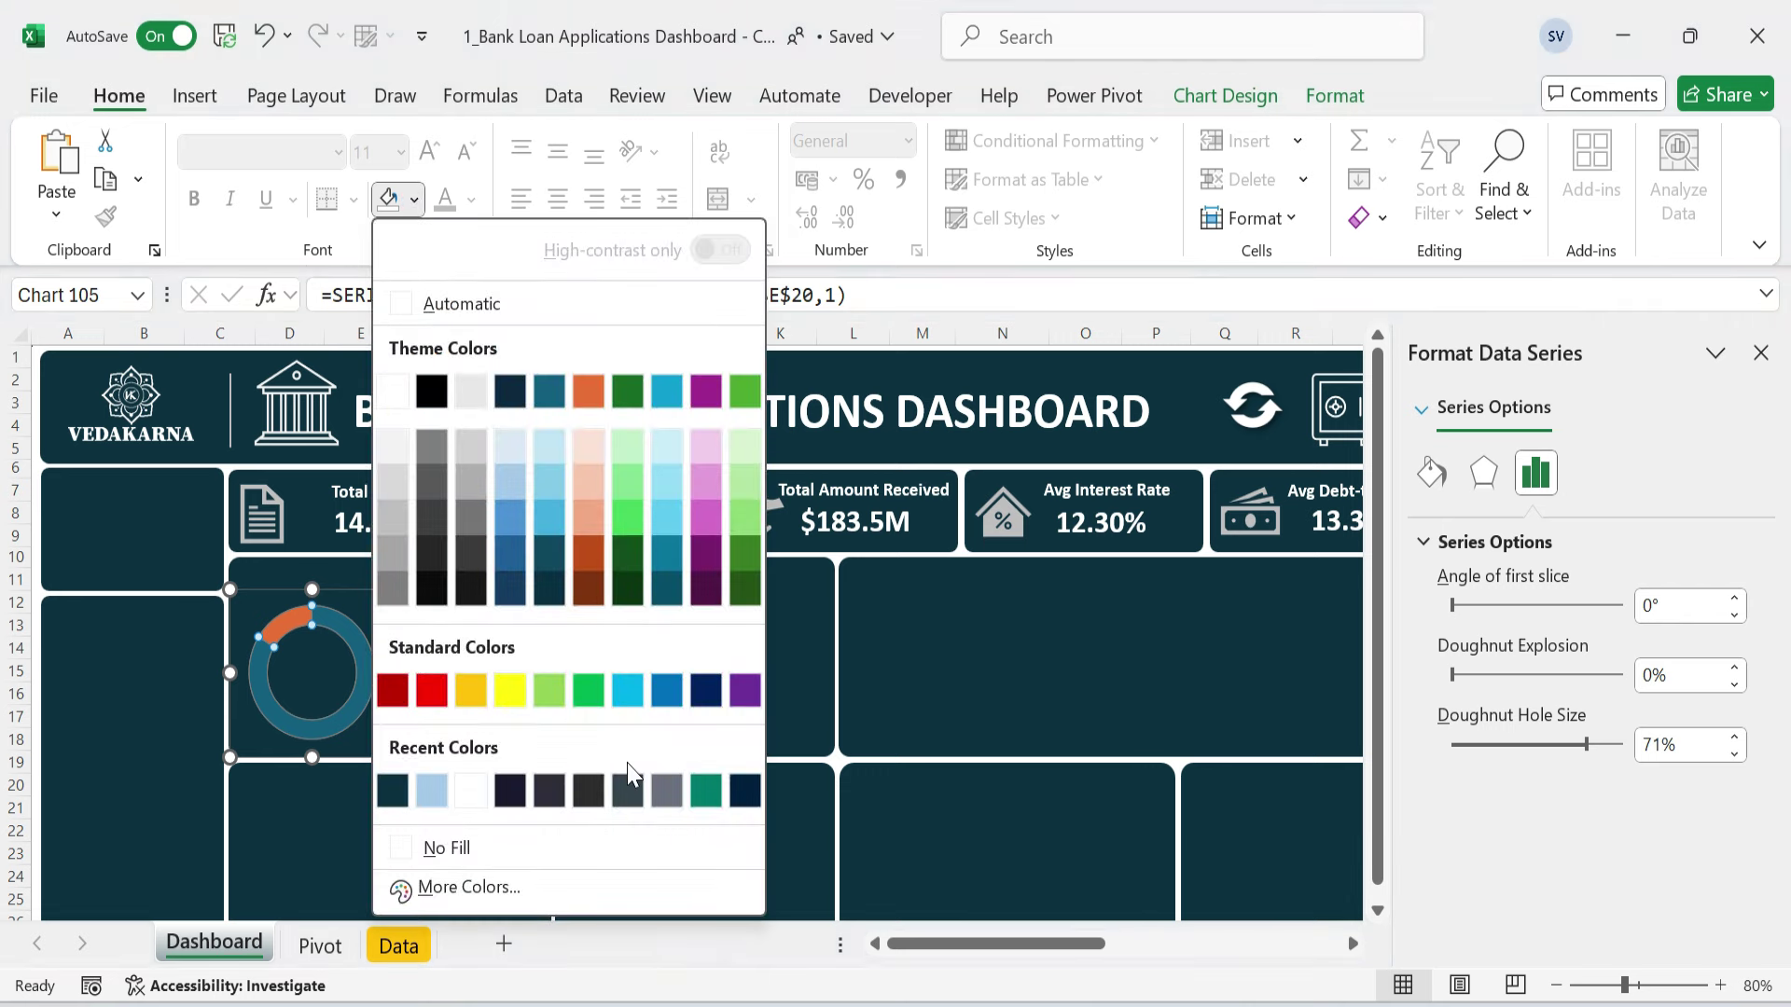
left_click(286, 634)
left_click(413, 199)
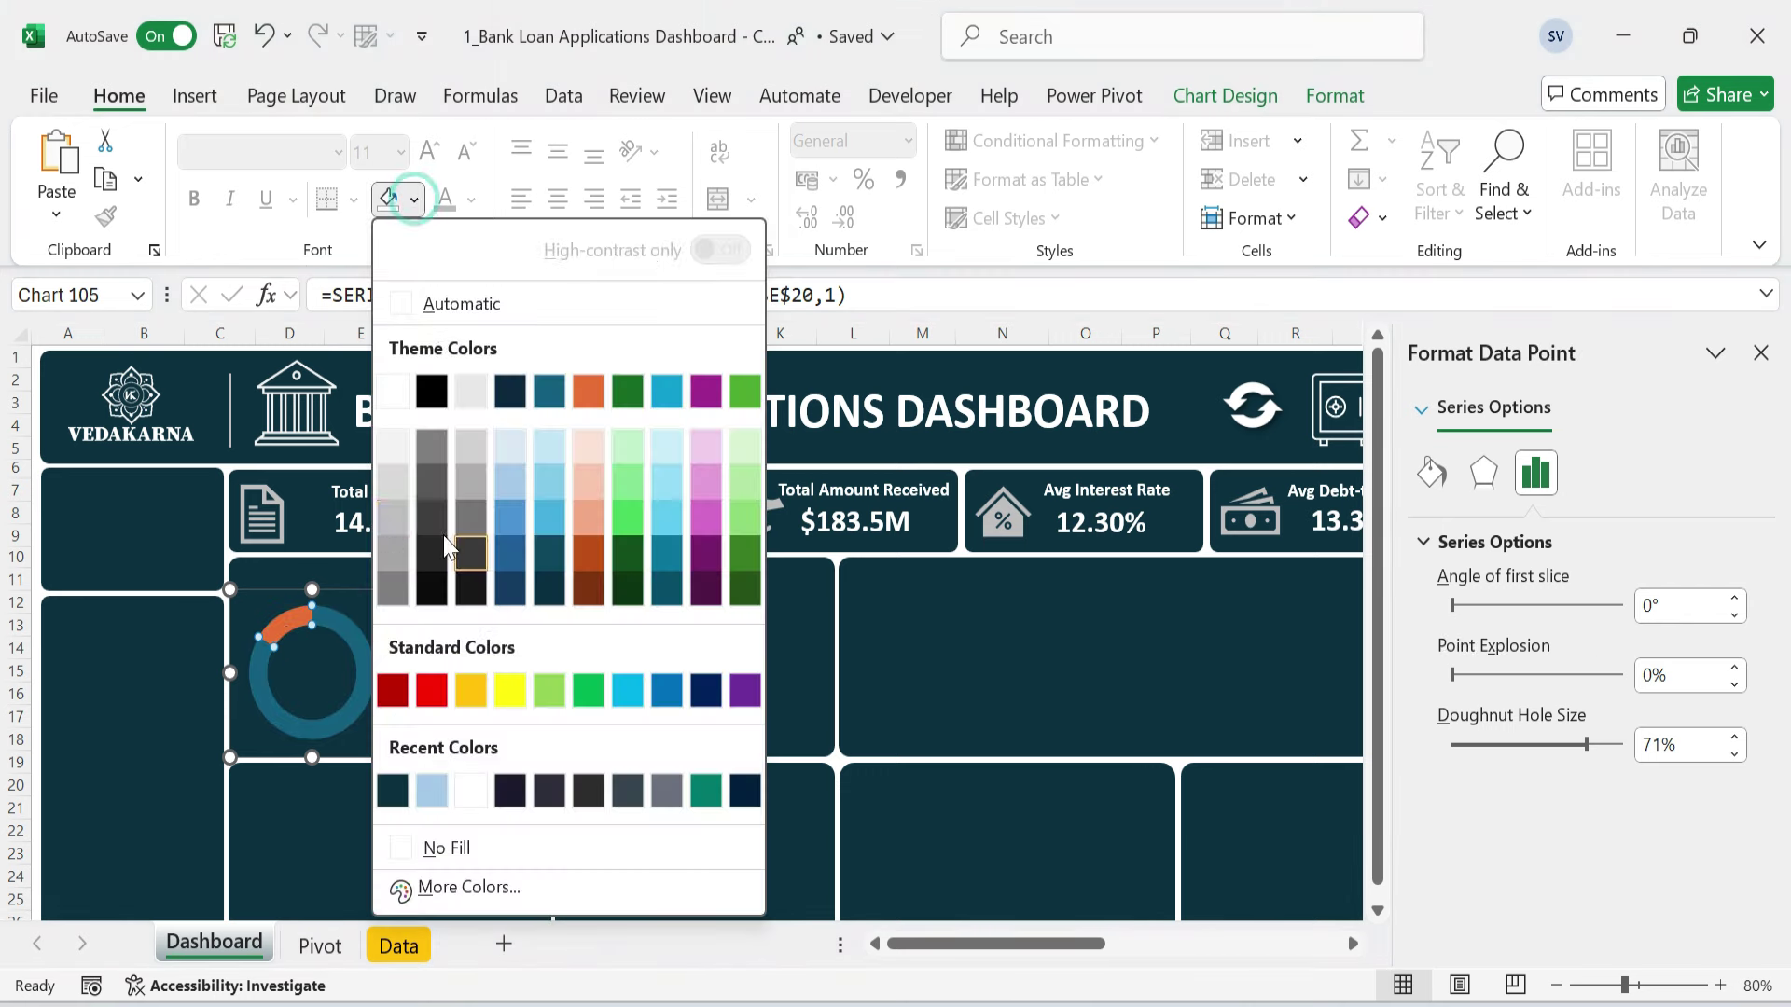
left_click(395, 491)
left_click(355, 706)
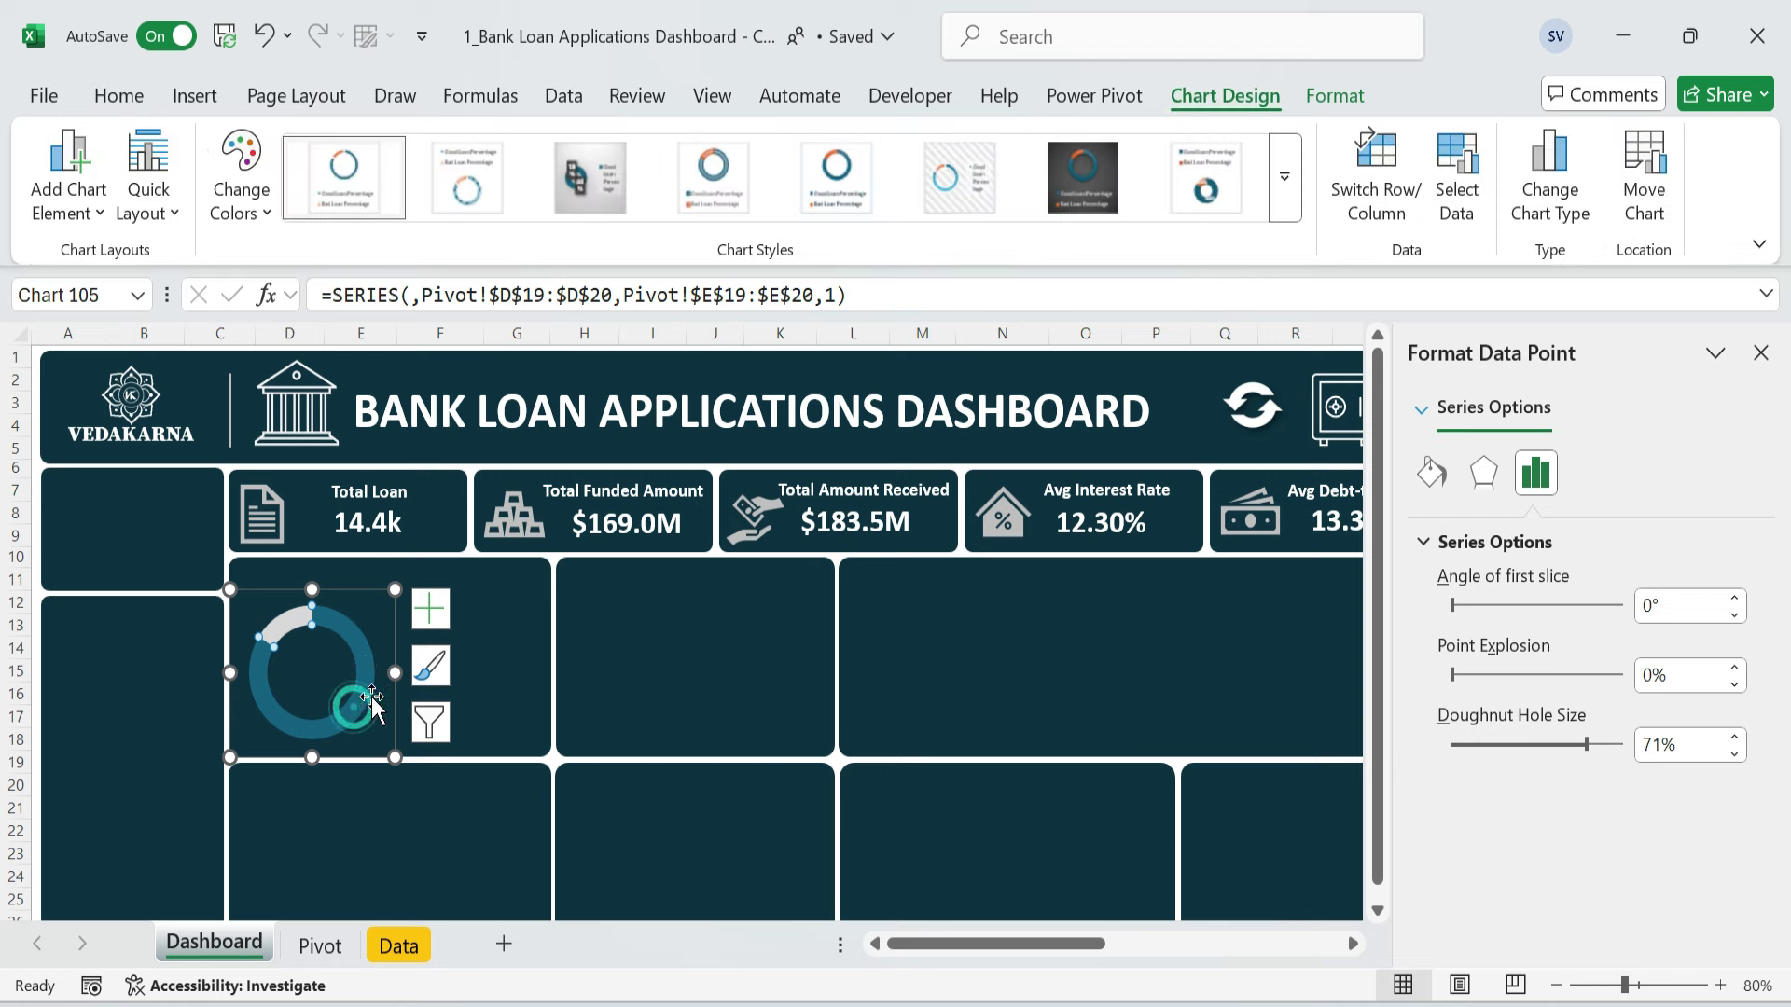
left_click(597, 667)
- Fill the Good Loan slice of the doughnut with the standard gold colour
left_click(361, 693)
left_click(361, 693)
left_click(111, 96)
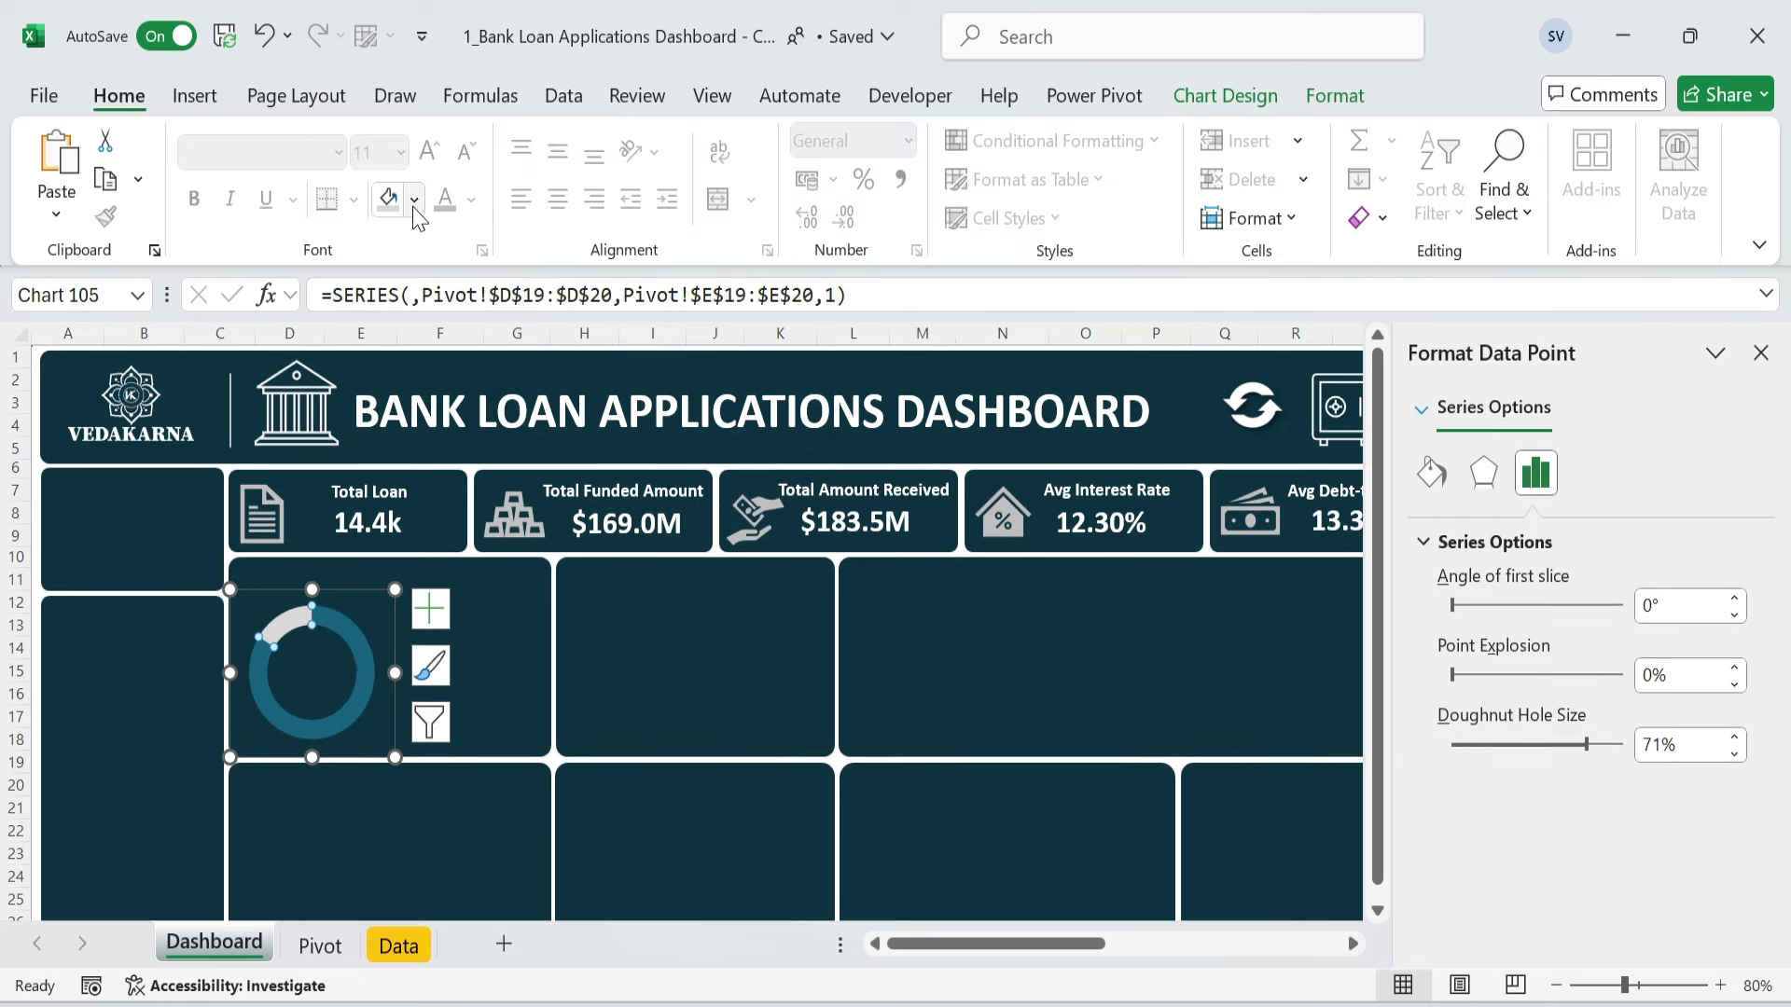
left_click(414, 199)
left_click(468, 691)
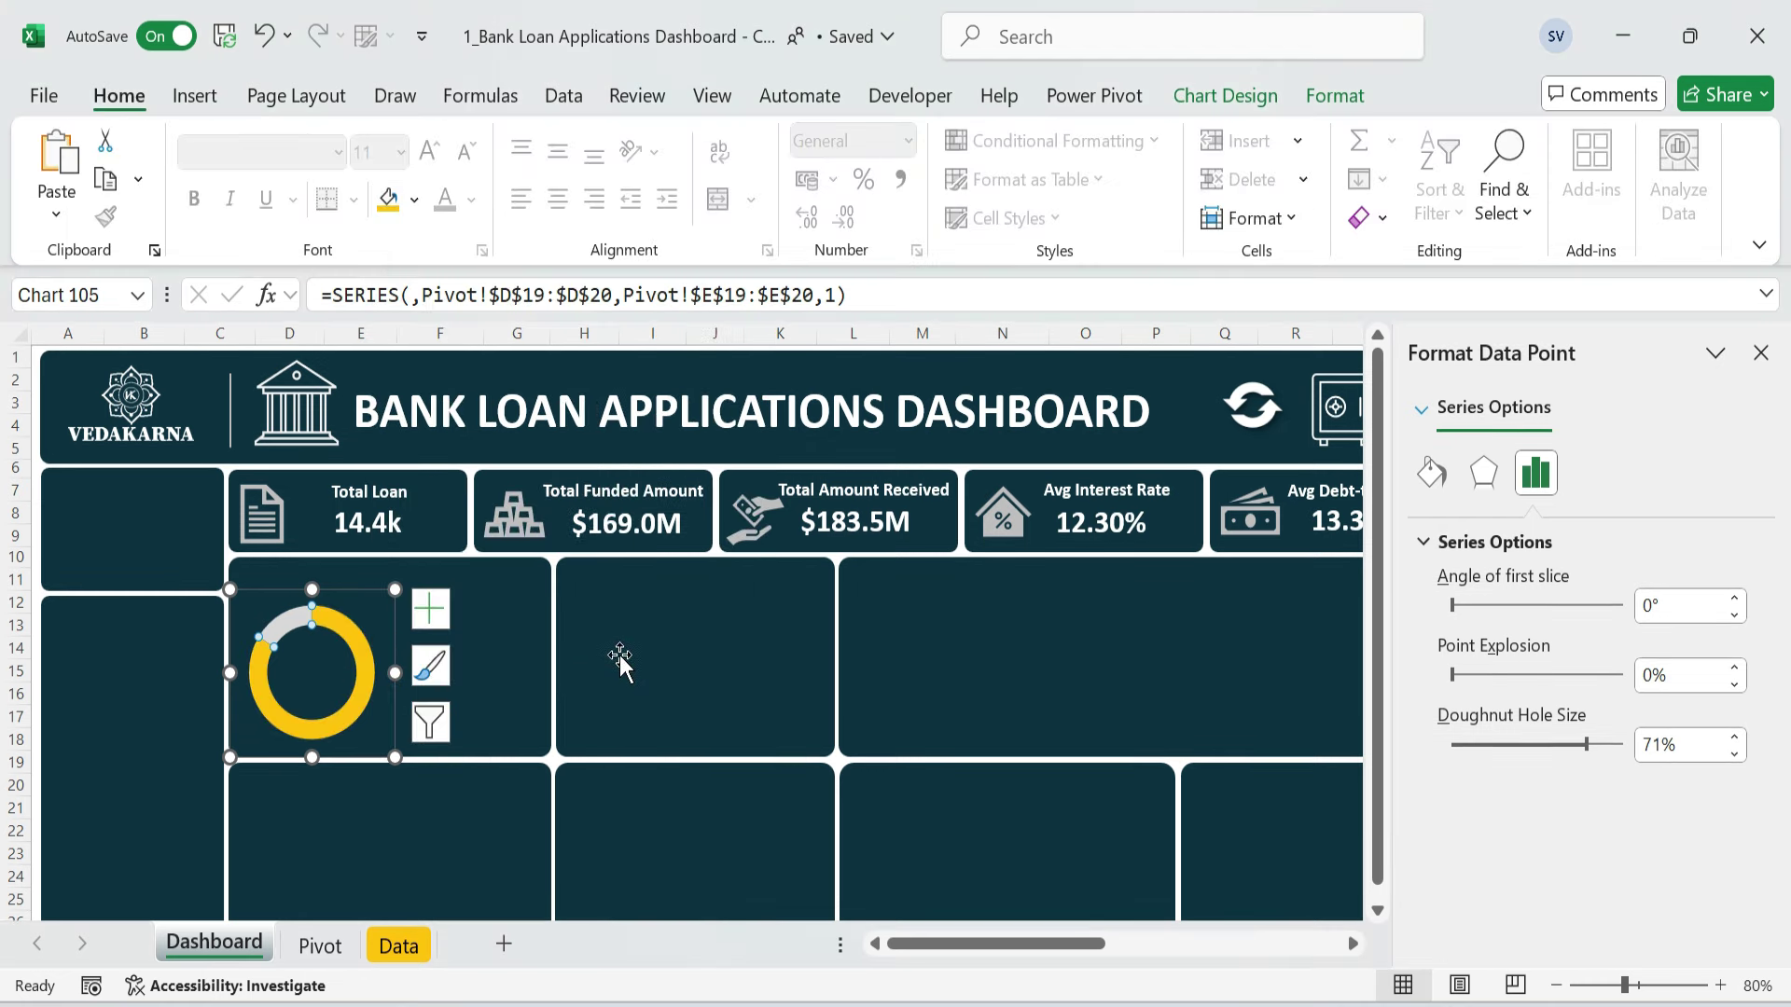
left_click(686, 617)
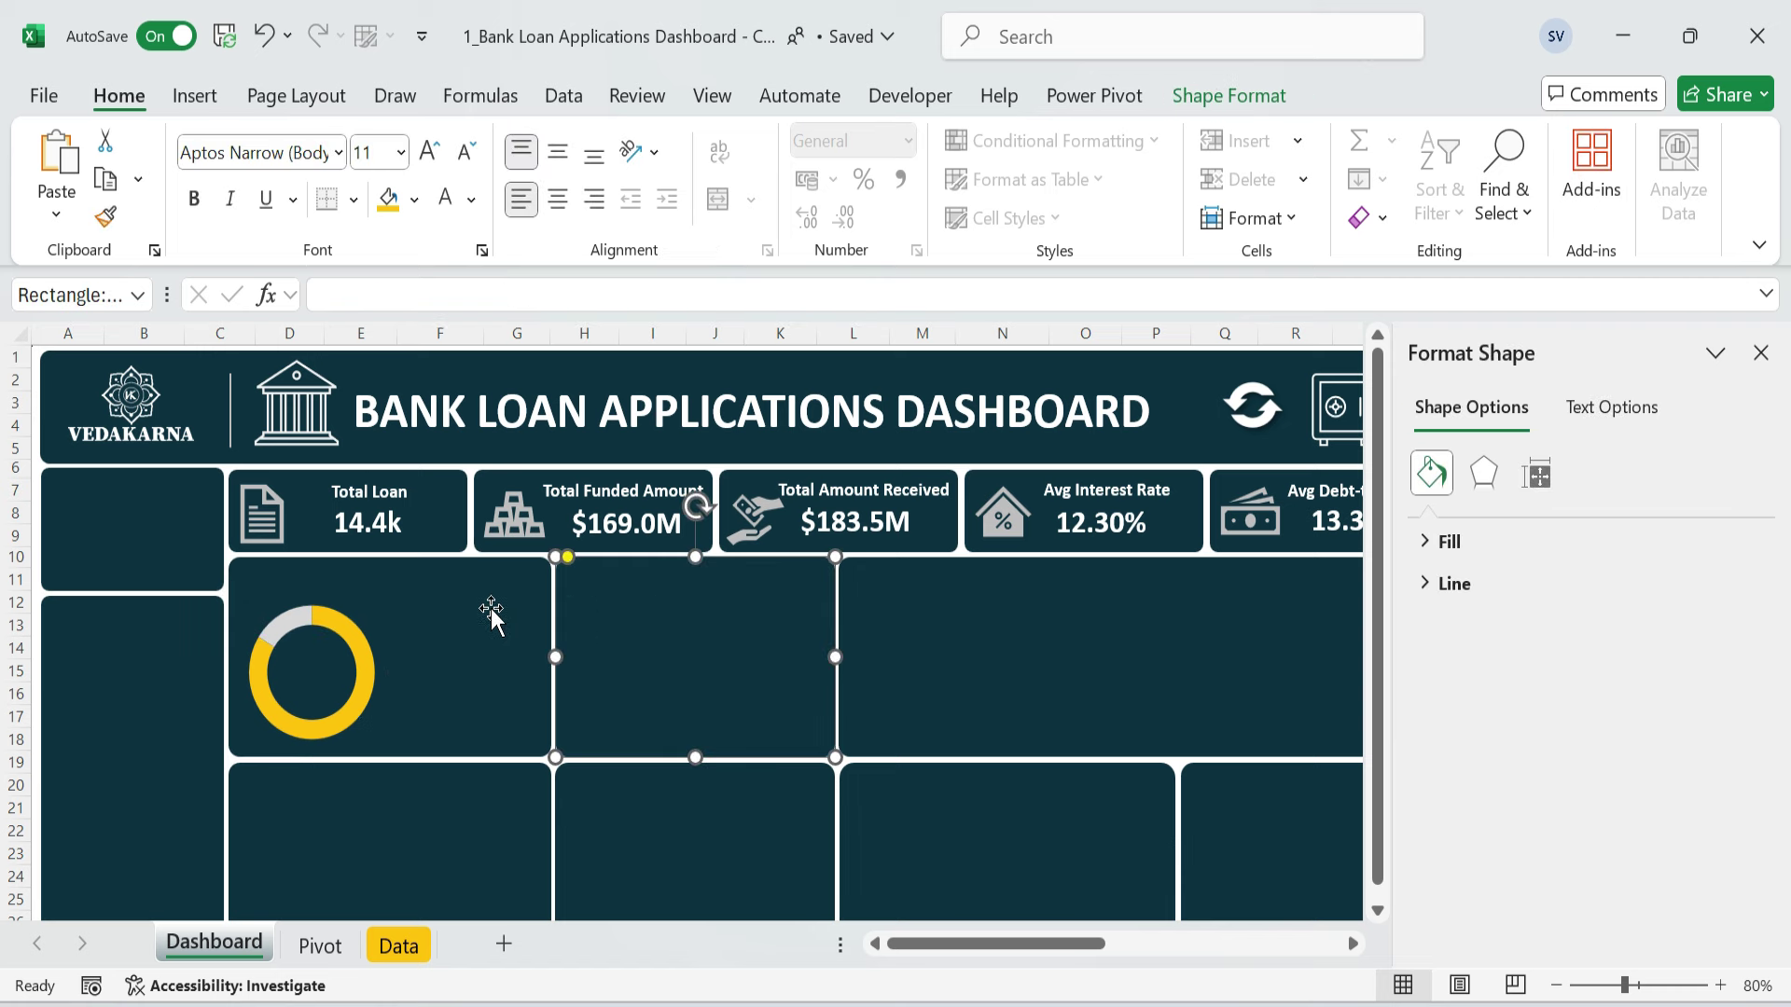
- Draw a text box about 3.8 × 1 cm beside the upper part of the doughnut chart
left_click(195, 95)
left_click(416, 168)
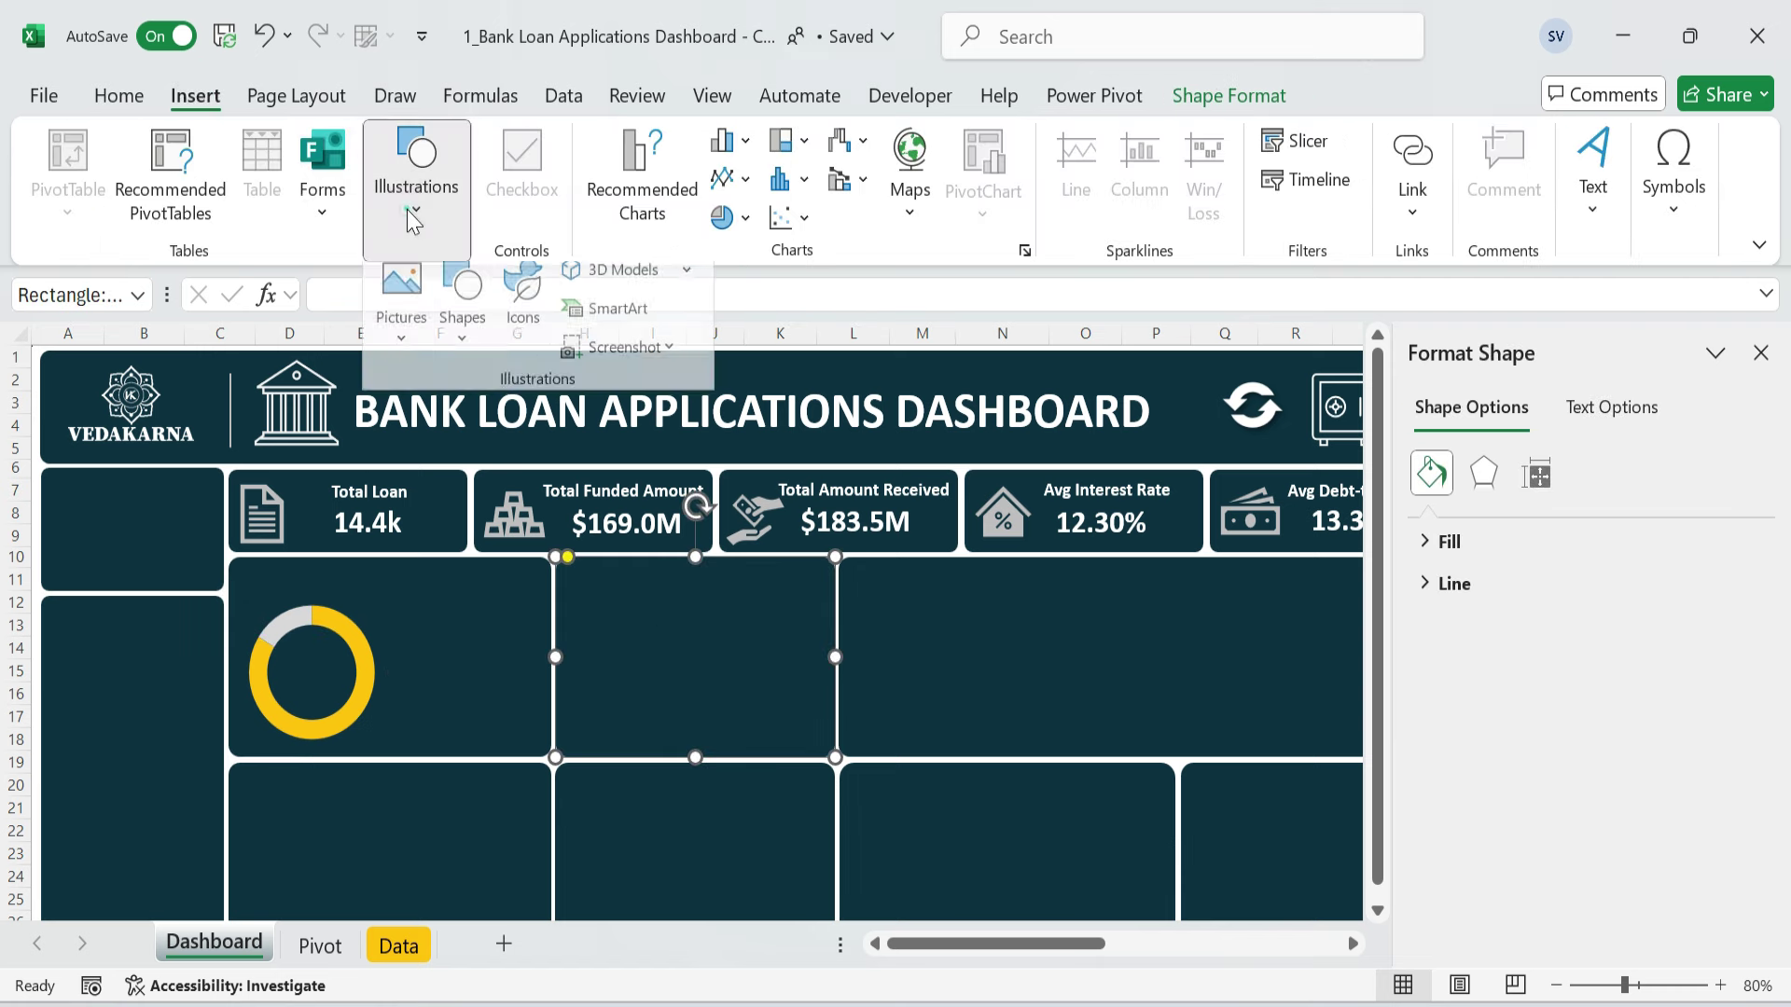
left_click(461, 340)
left_click(464, 444)
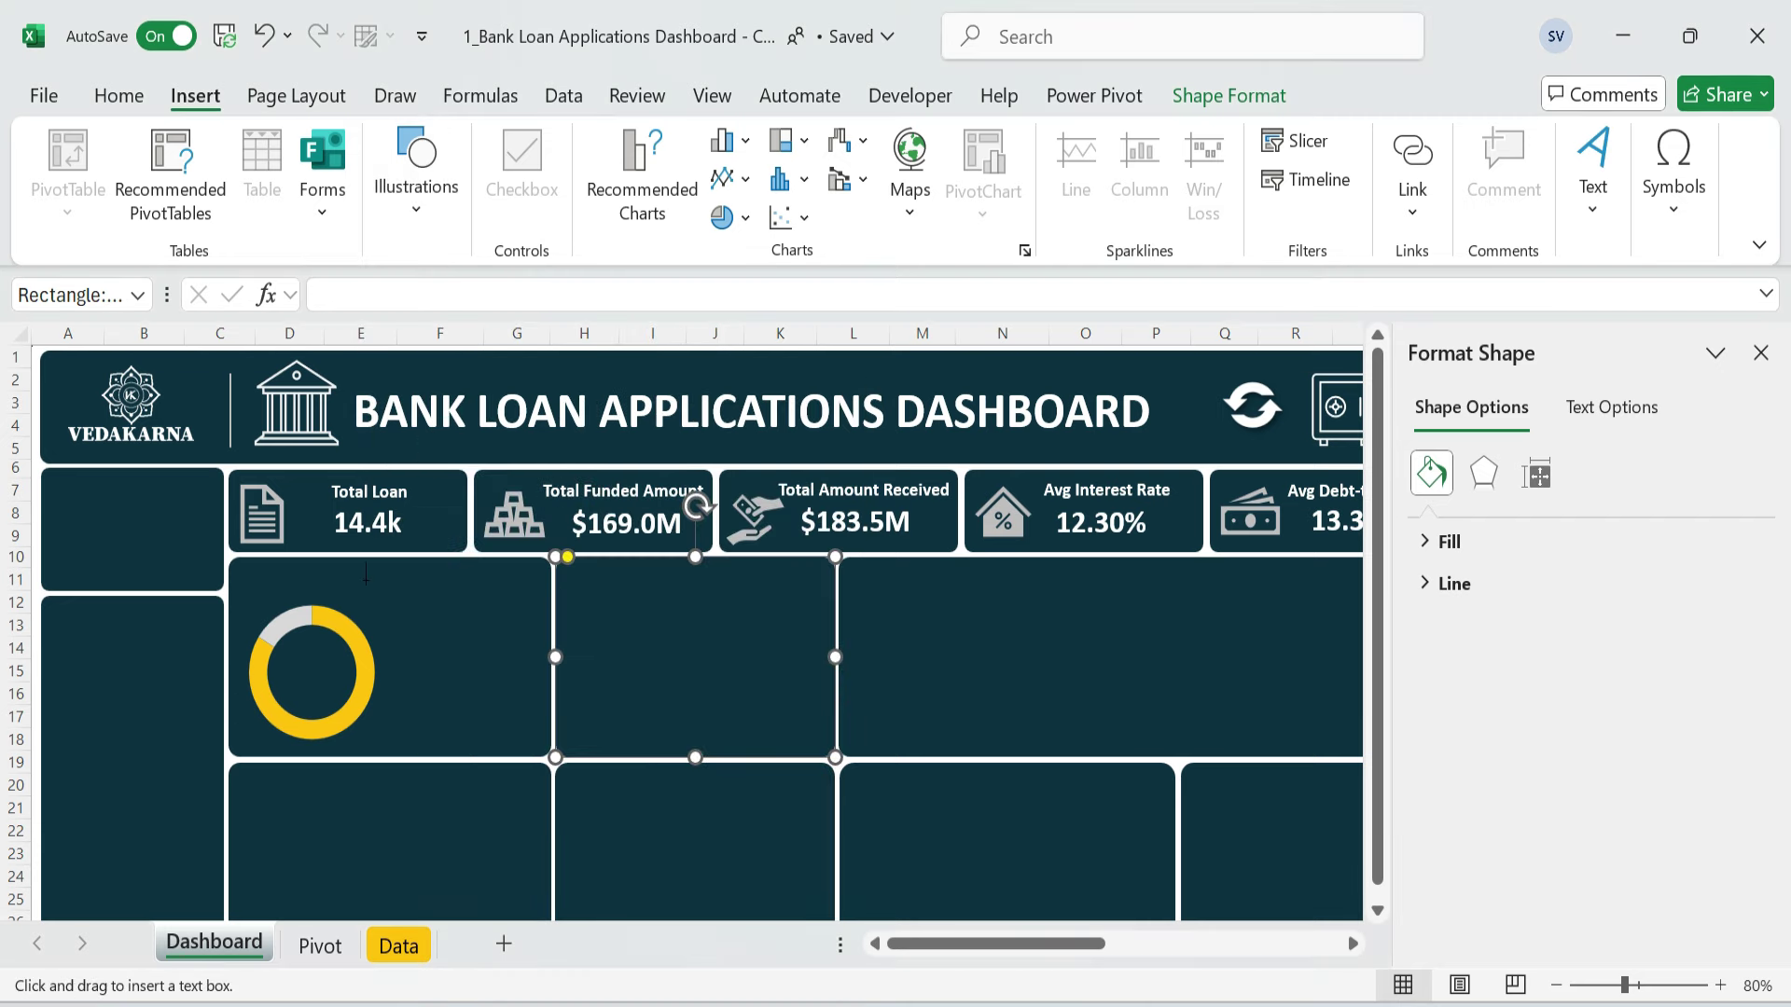
left_click_drag(493, 603, 524, 626)
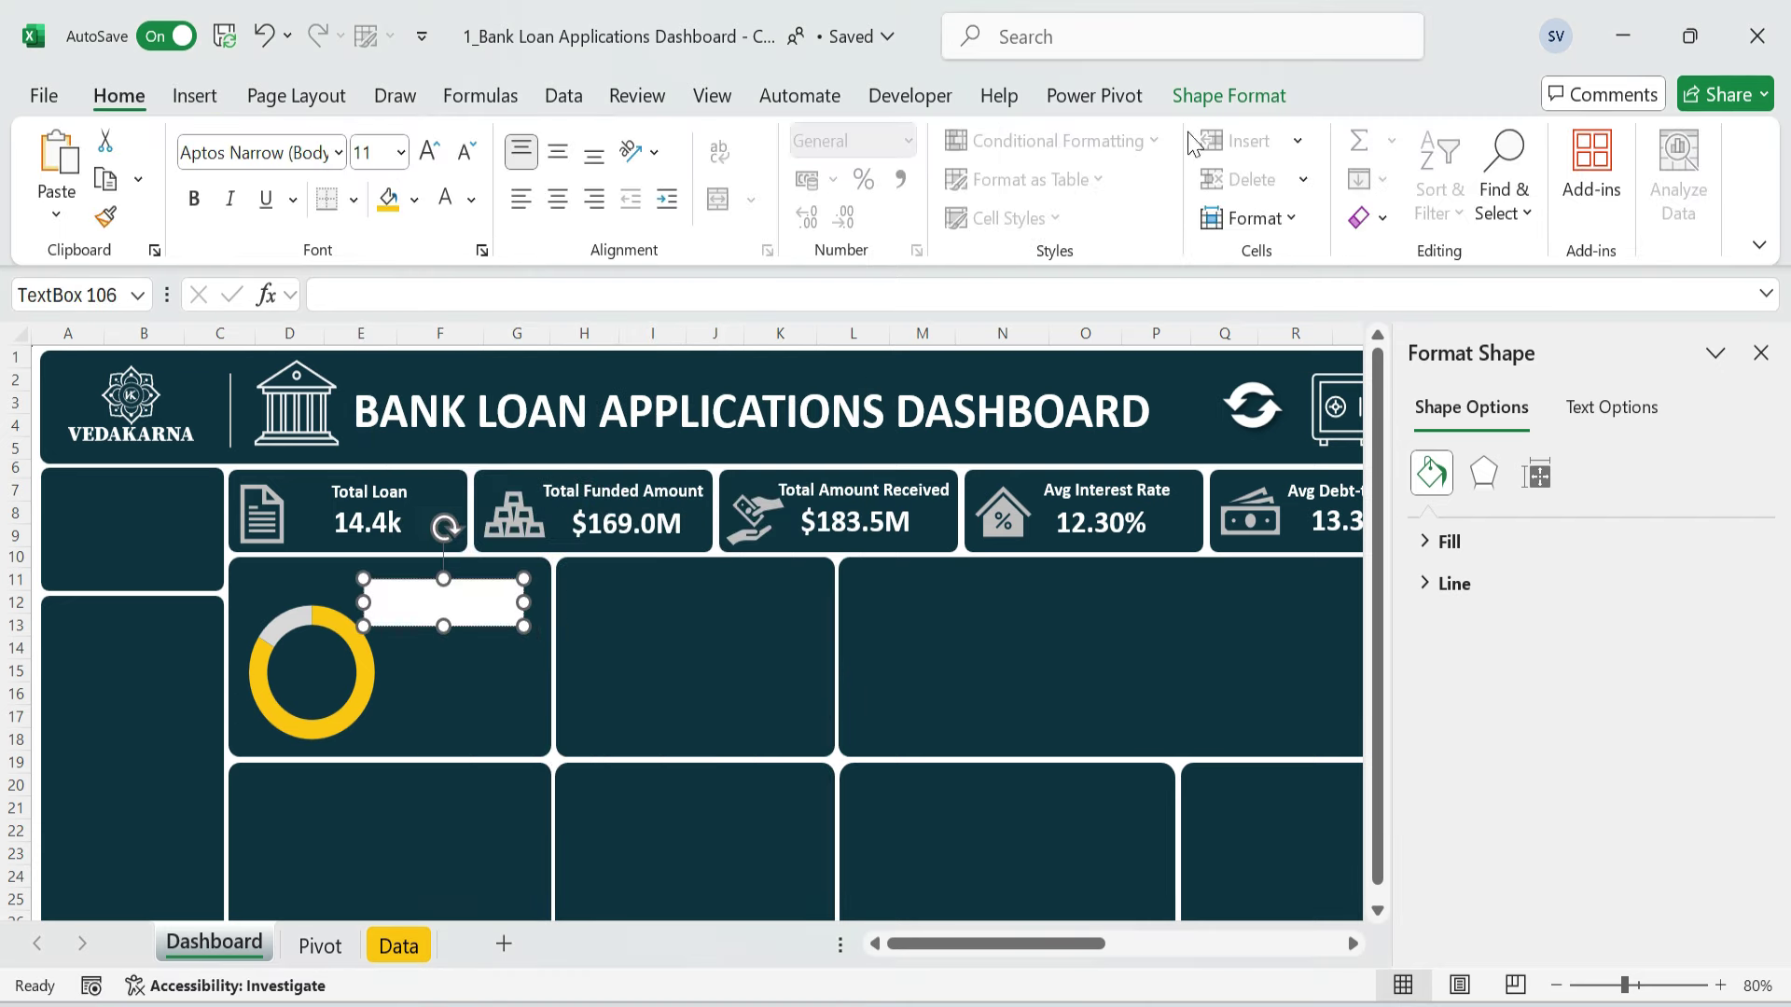
- Give the new text box no fill and no outline
left_click(1228, 95)
left_click(743, 140)
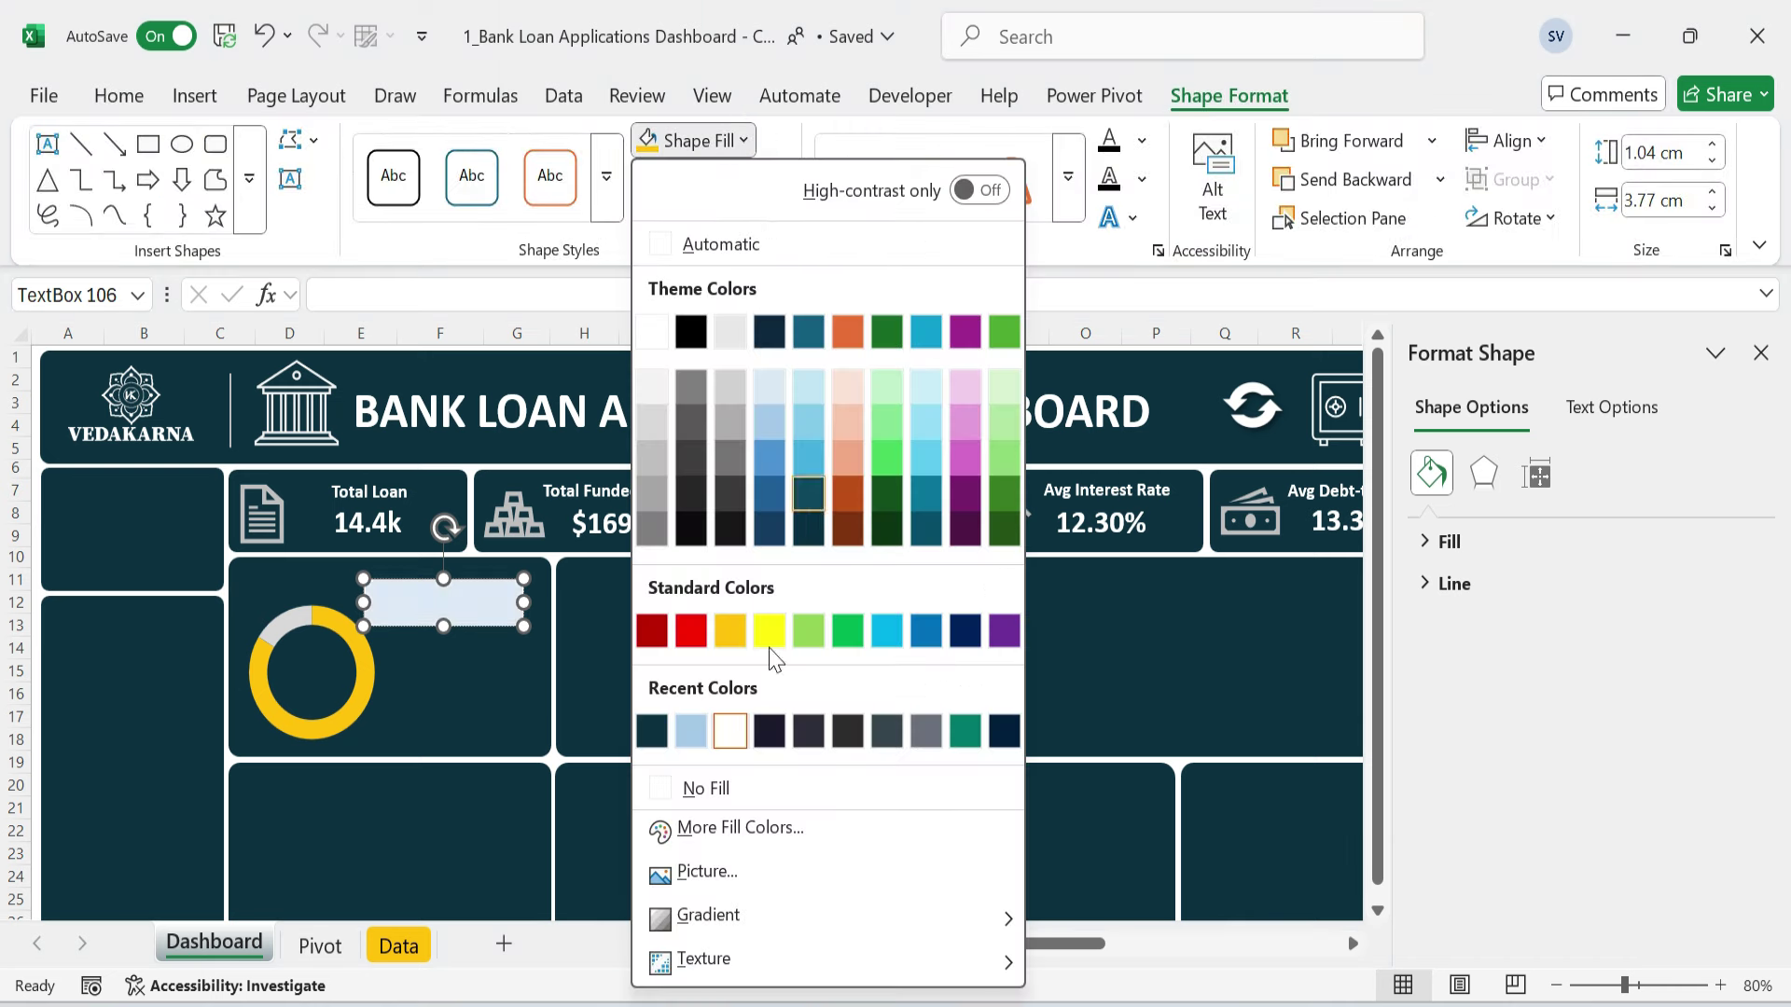
left_click(695, 789)
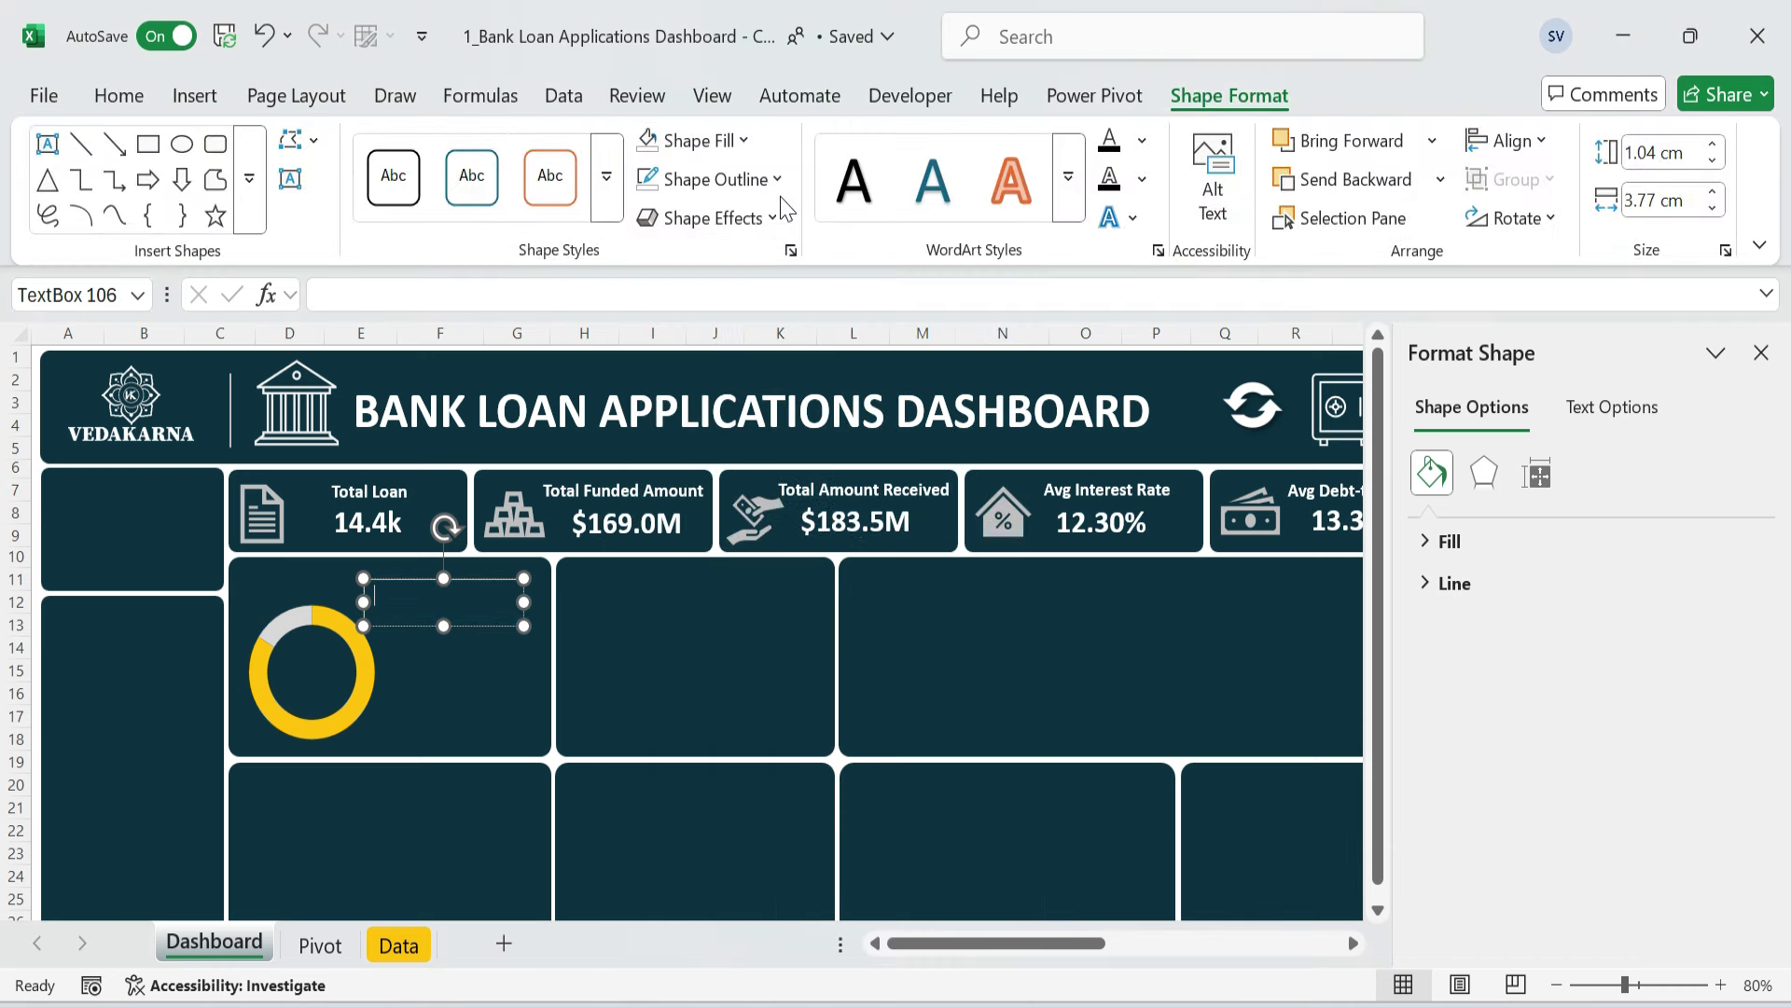
left_click(777, 179)
scroll(690, 779, "down", 1)
left_click(699, 752)
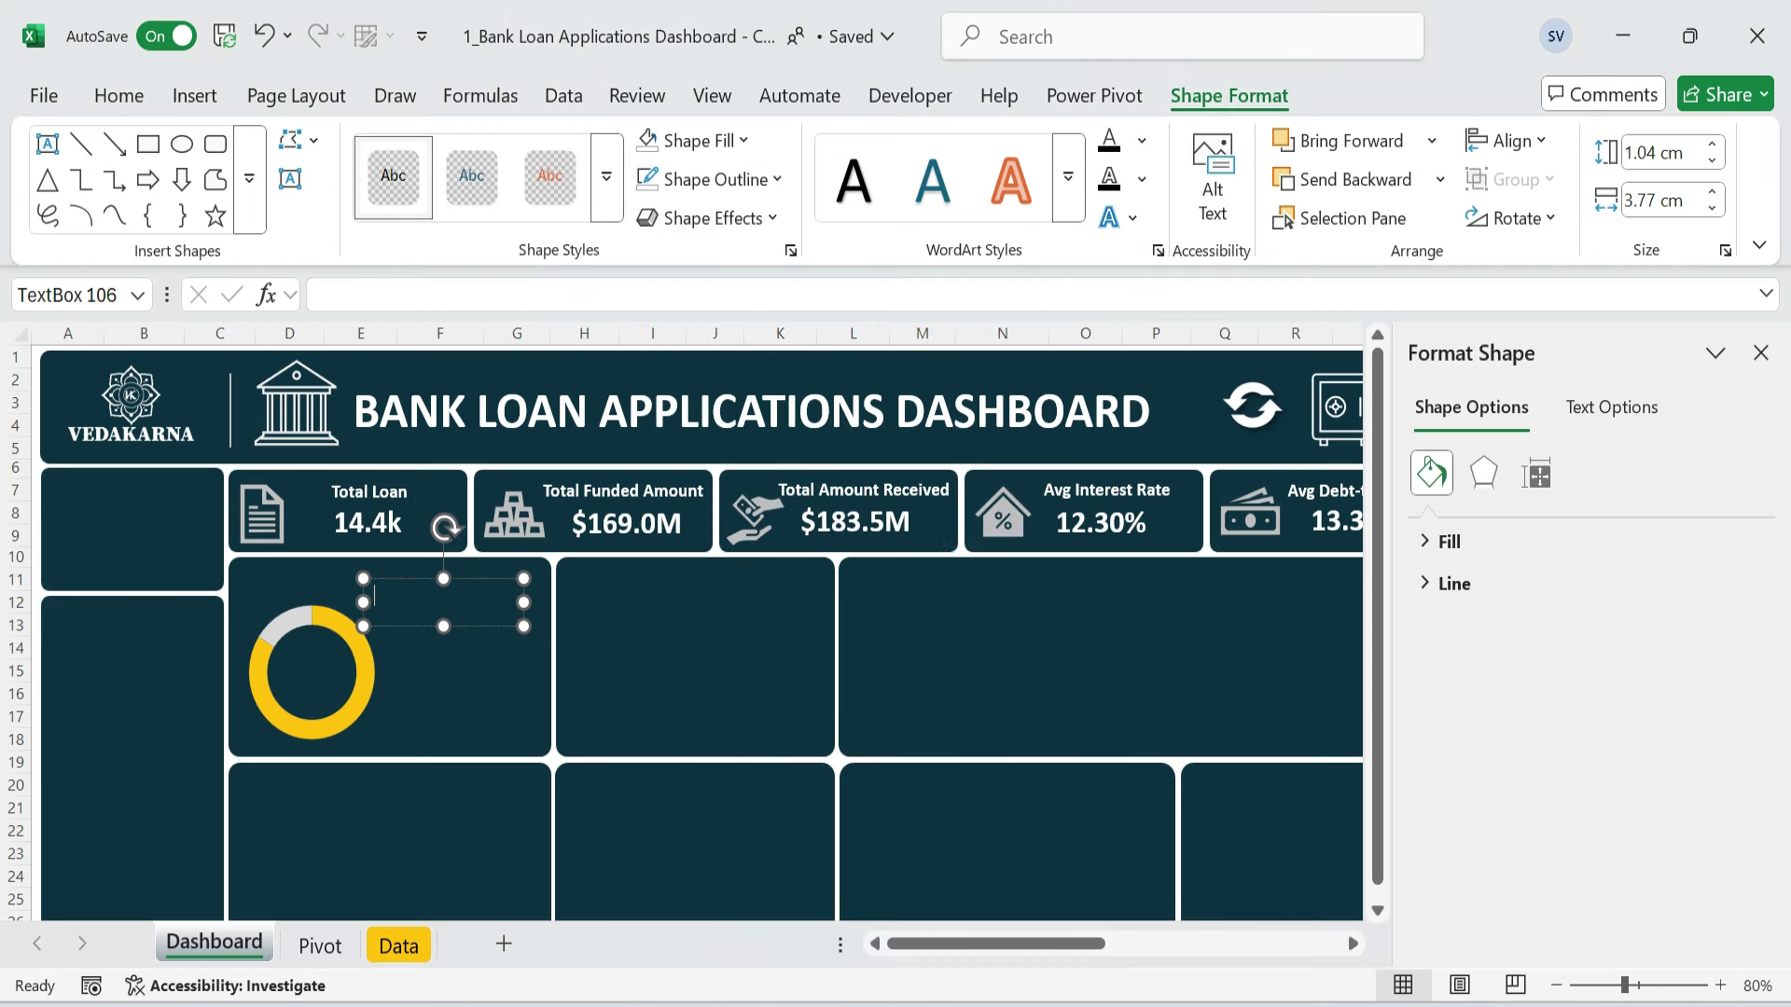
- Enter "Applications" in the text box and format it as bold light blue Calibri
type("Applications")
key("ctrl+a")
left_click(119, 96)
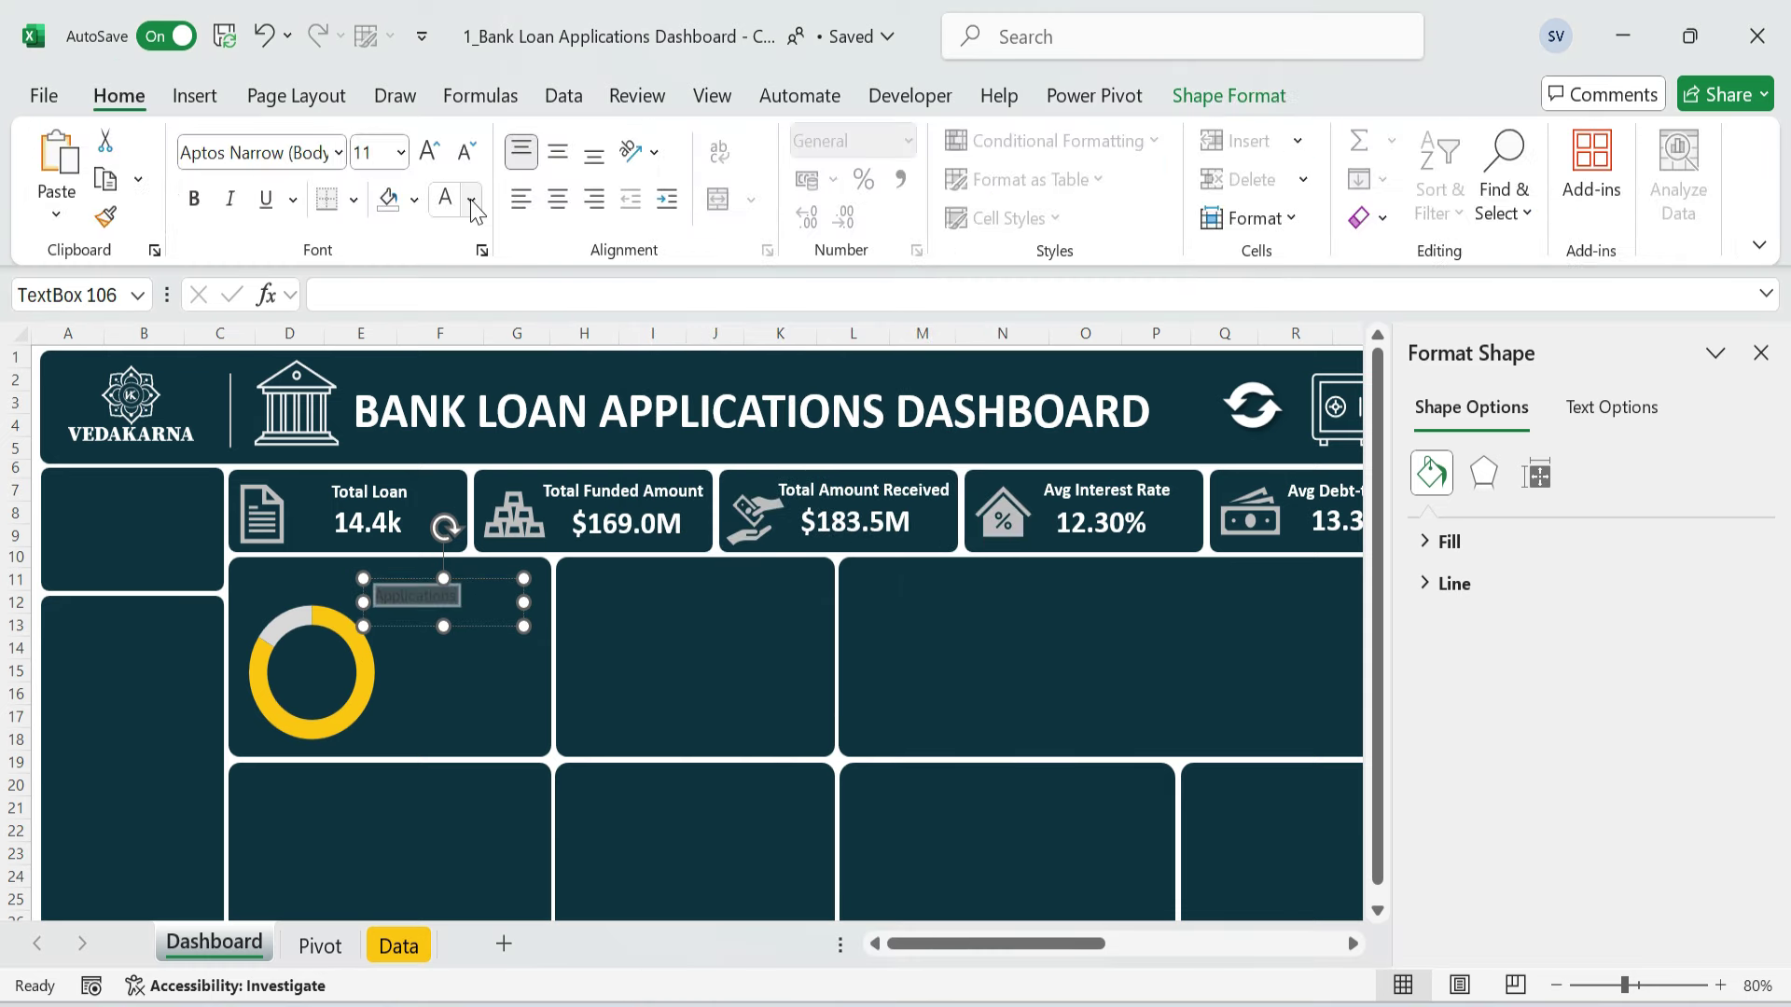
left_click(471, 199)
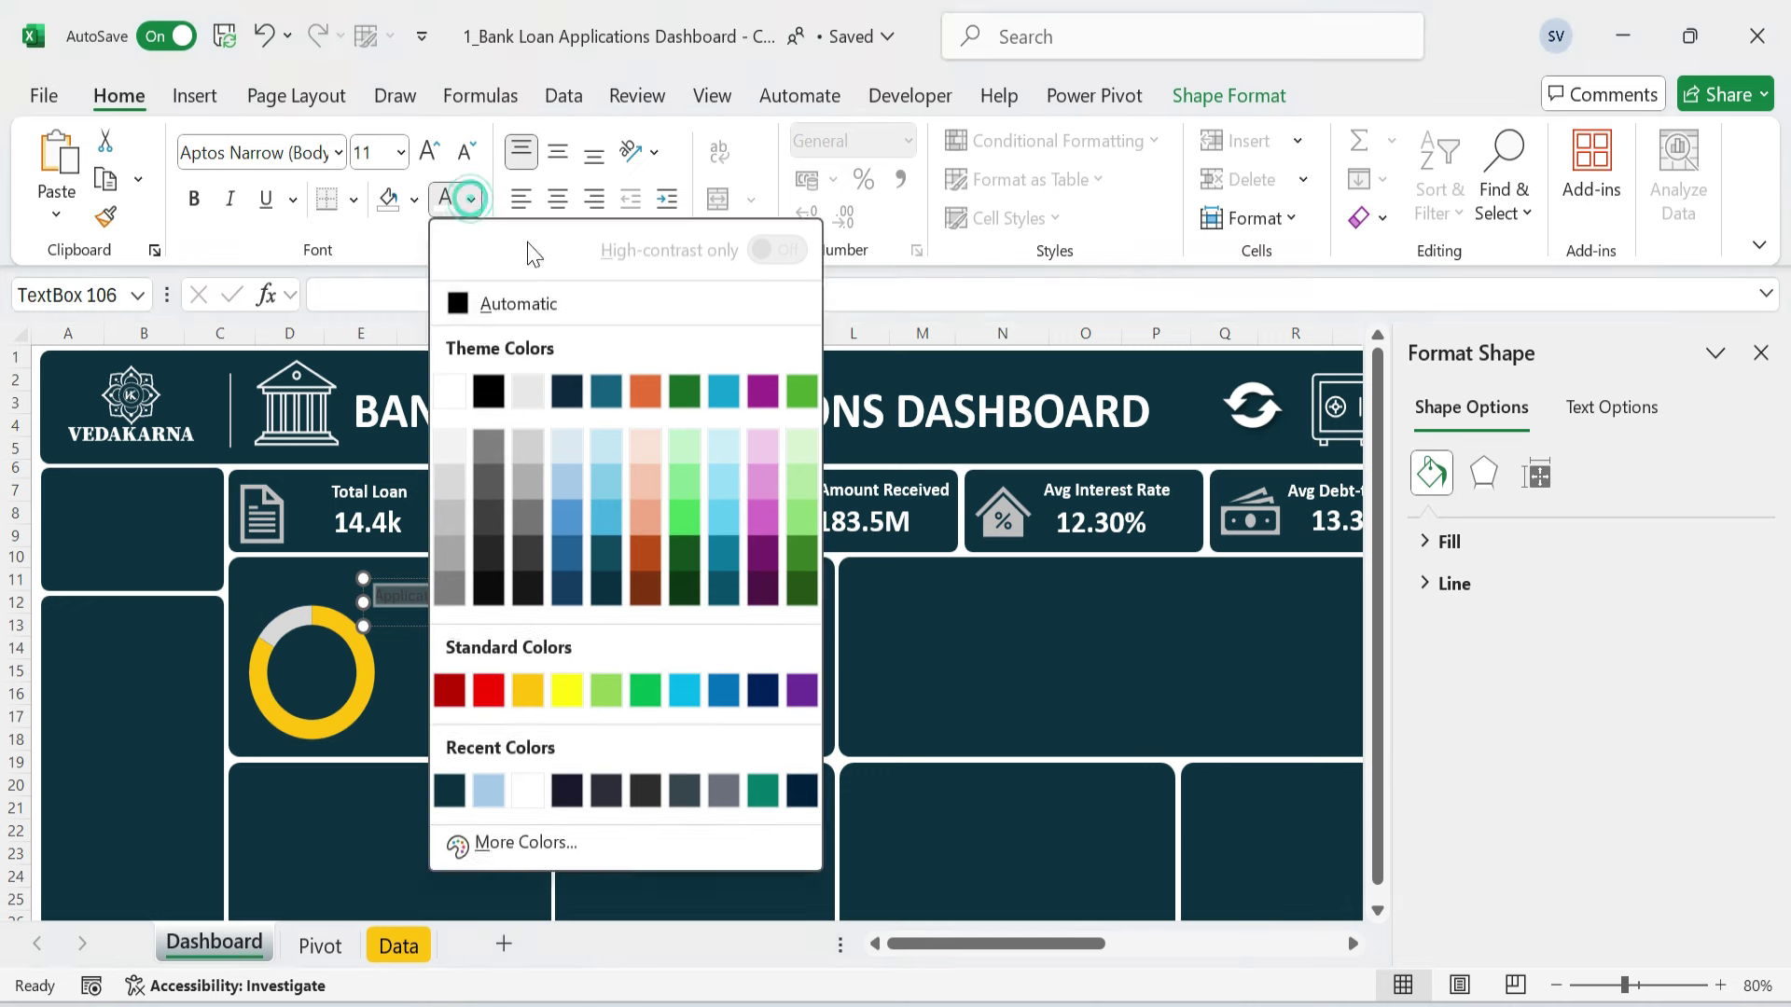
left_click(489, 791)
key("ctrl+b")
left_click(339, 154)
left_click(282, 363)
left_click(430, 597)
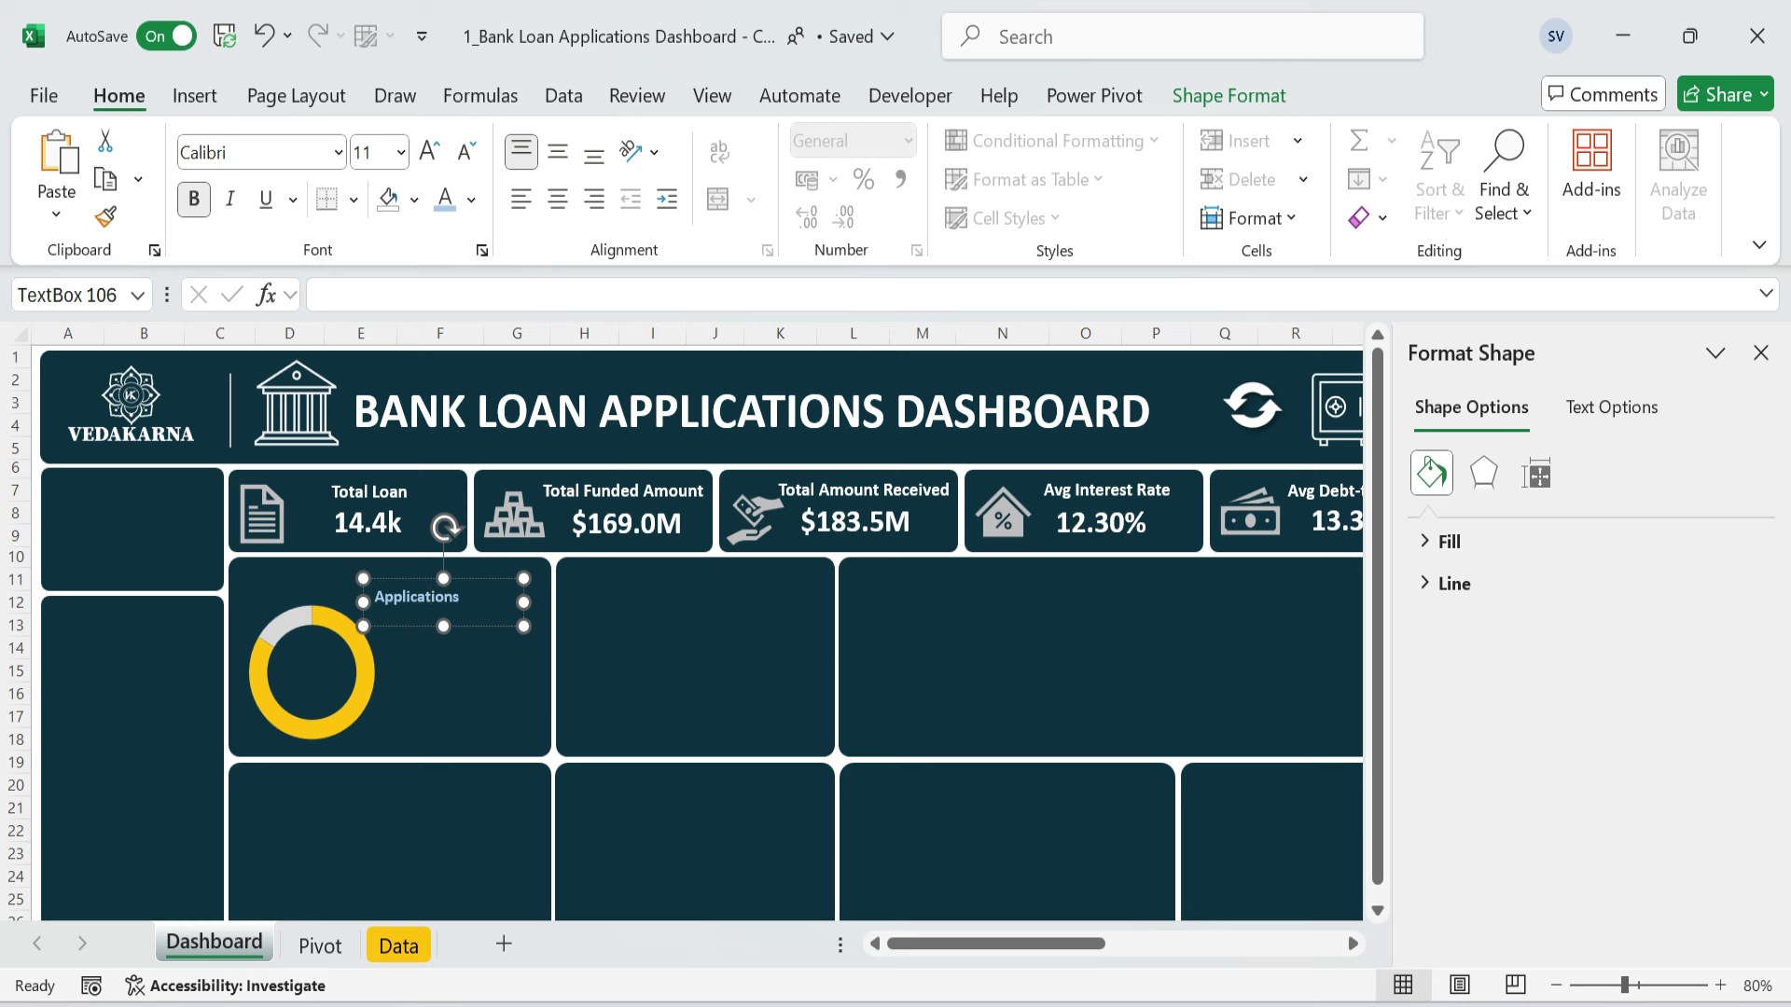
- Shrink the Applications text box and position it to the upper right of the doughnut
left_click(483, 608)
left_click_drag(486, 610, 528, 607)
left_click_drag(574, 609, 354, 593)
left_click(505, 609)
left_click(505, 610)
- Duplicate the Applications text box as a centred heading above the doughnut reading "Good Loan Issued", widened to fit on one line
key("ctrl+d")
double_click(355, 595)
key("BackSpace")
type("Good Loan Issue")
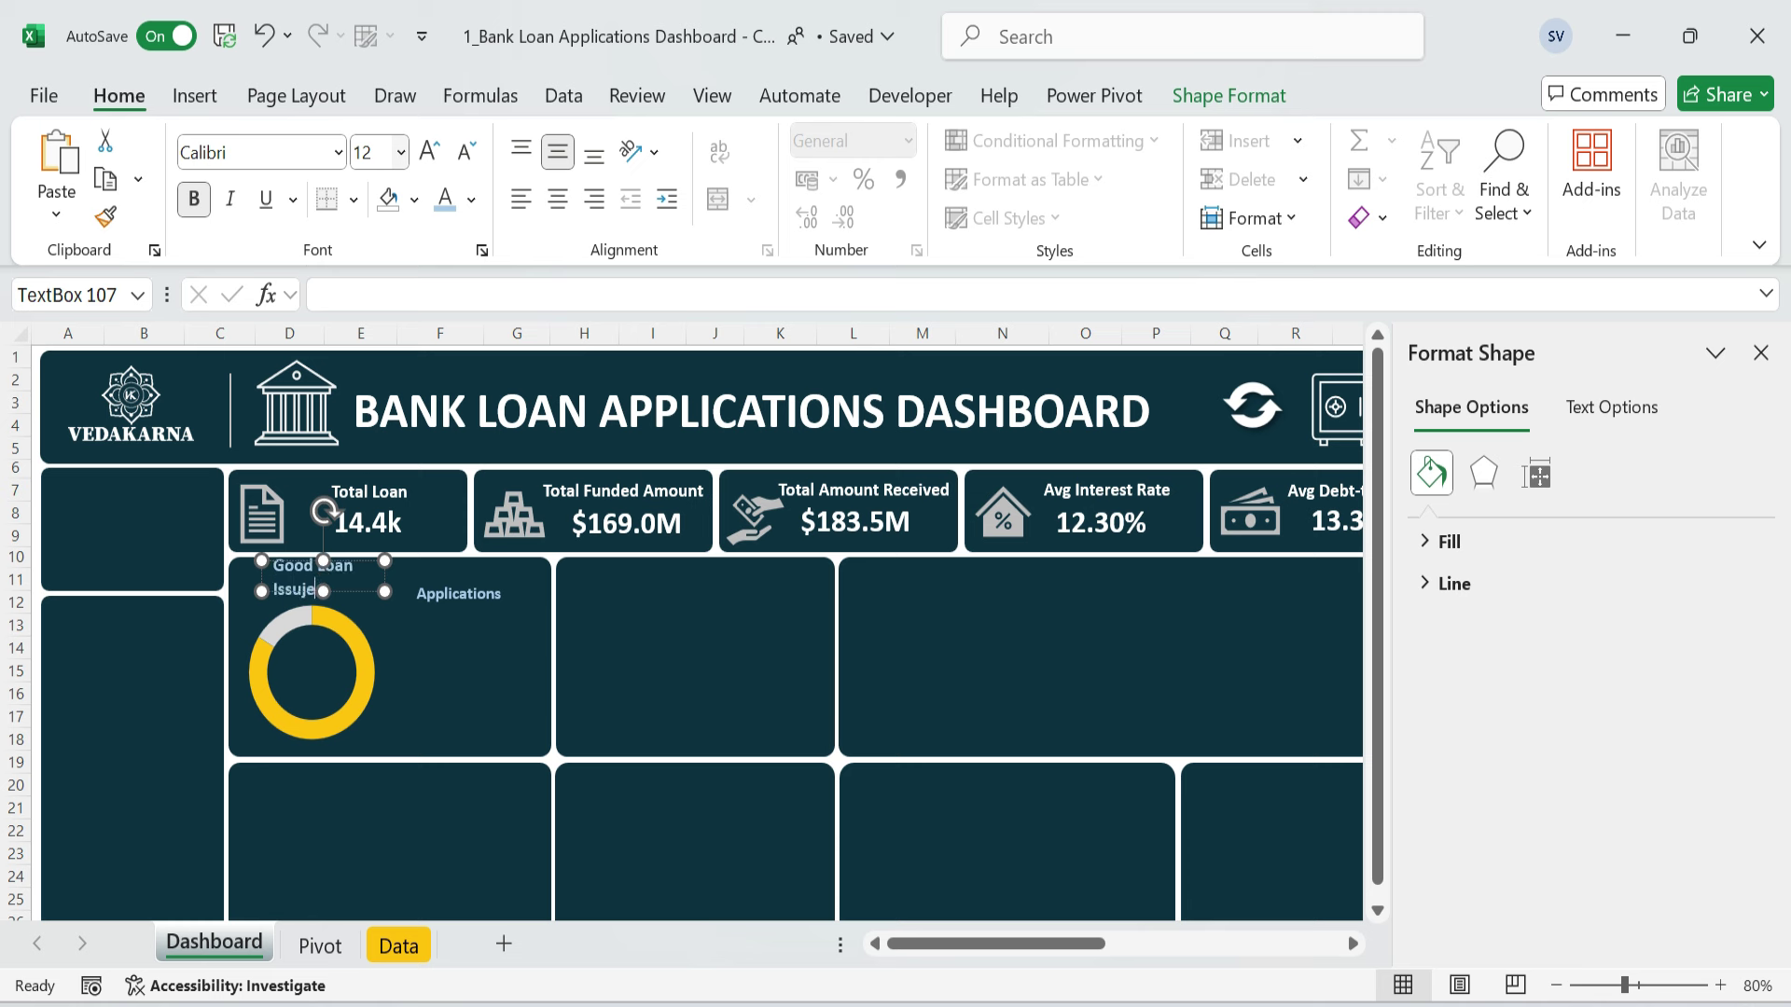
mouse_move(382, 588)
left_mouse_down()
mouse_move(504, 593)
mouse_move(401, 594)
left_mouse_up()
left_click(559, 200)
- Change the Applications label's text to white and place a duplicate of the label just below it
left_click_drag(467, 606, 530, 612)
left_click(474, 201)
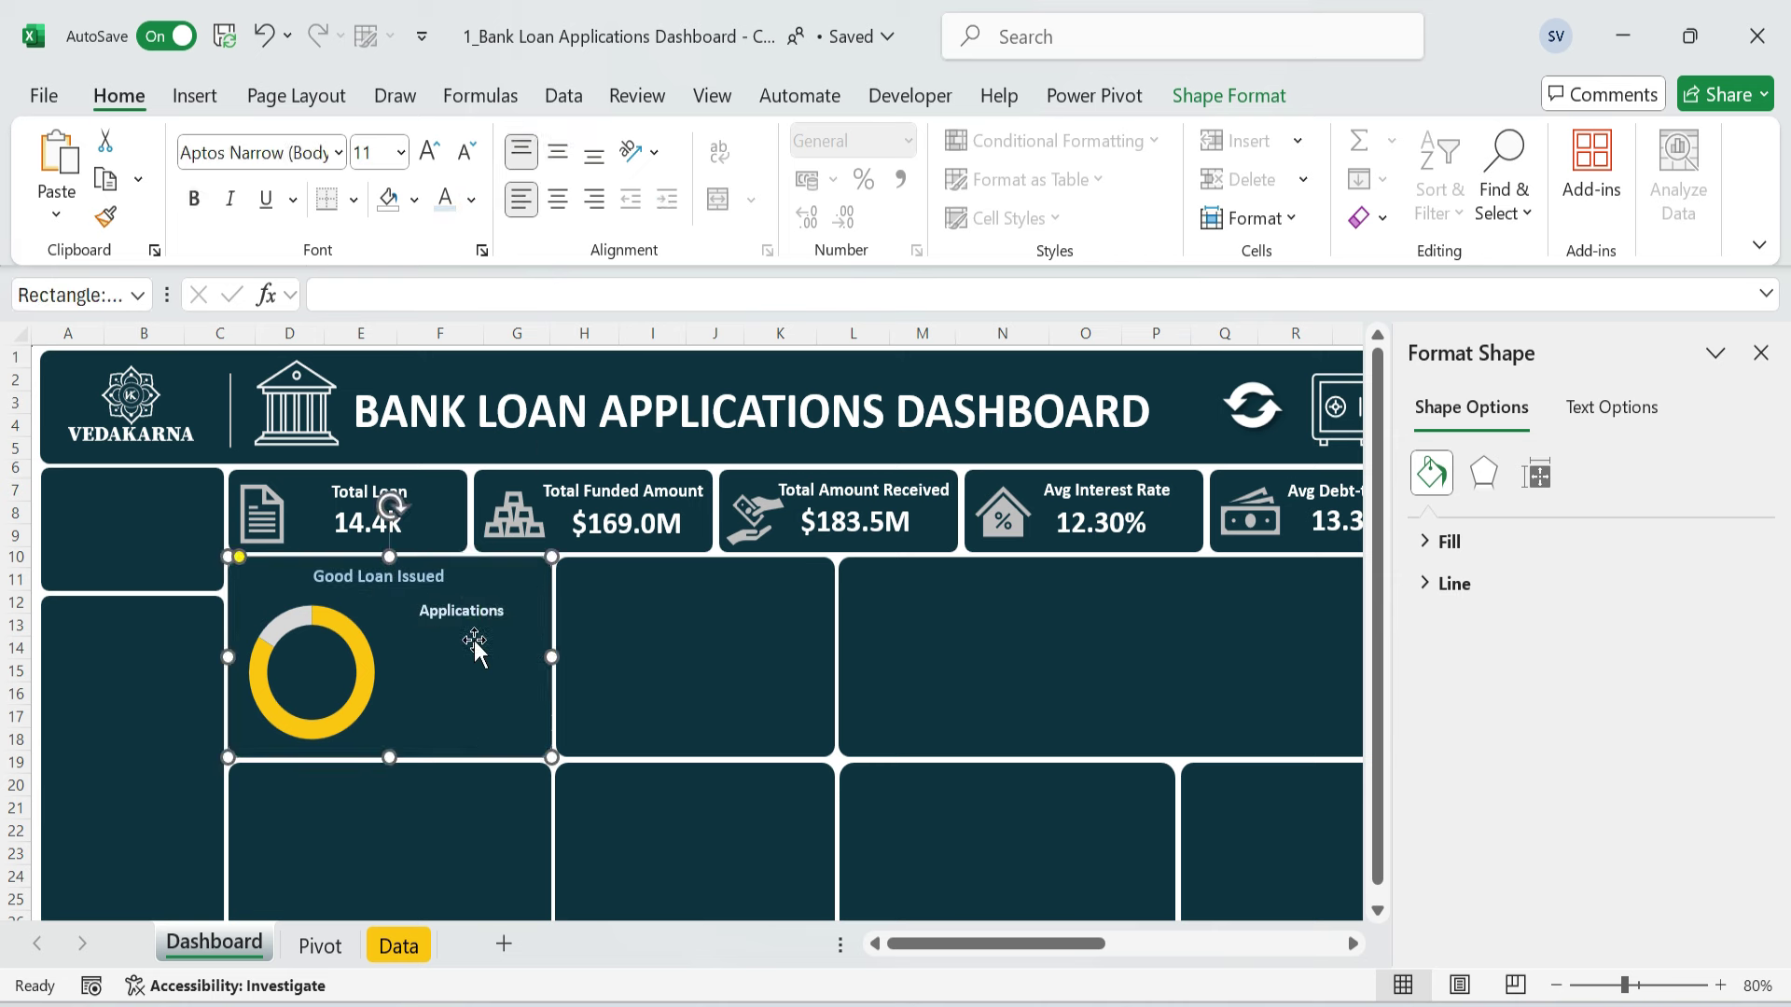
left_click(496, 623)
key("ctrl+d")
left_click_drag(510, 646, 500, 645)
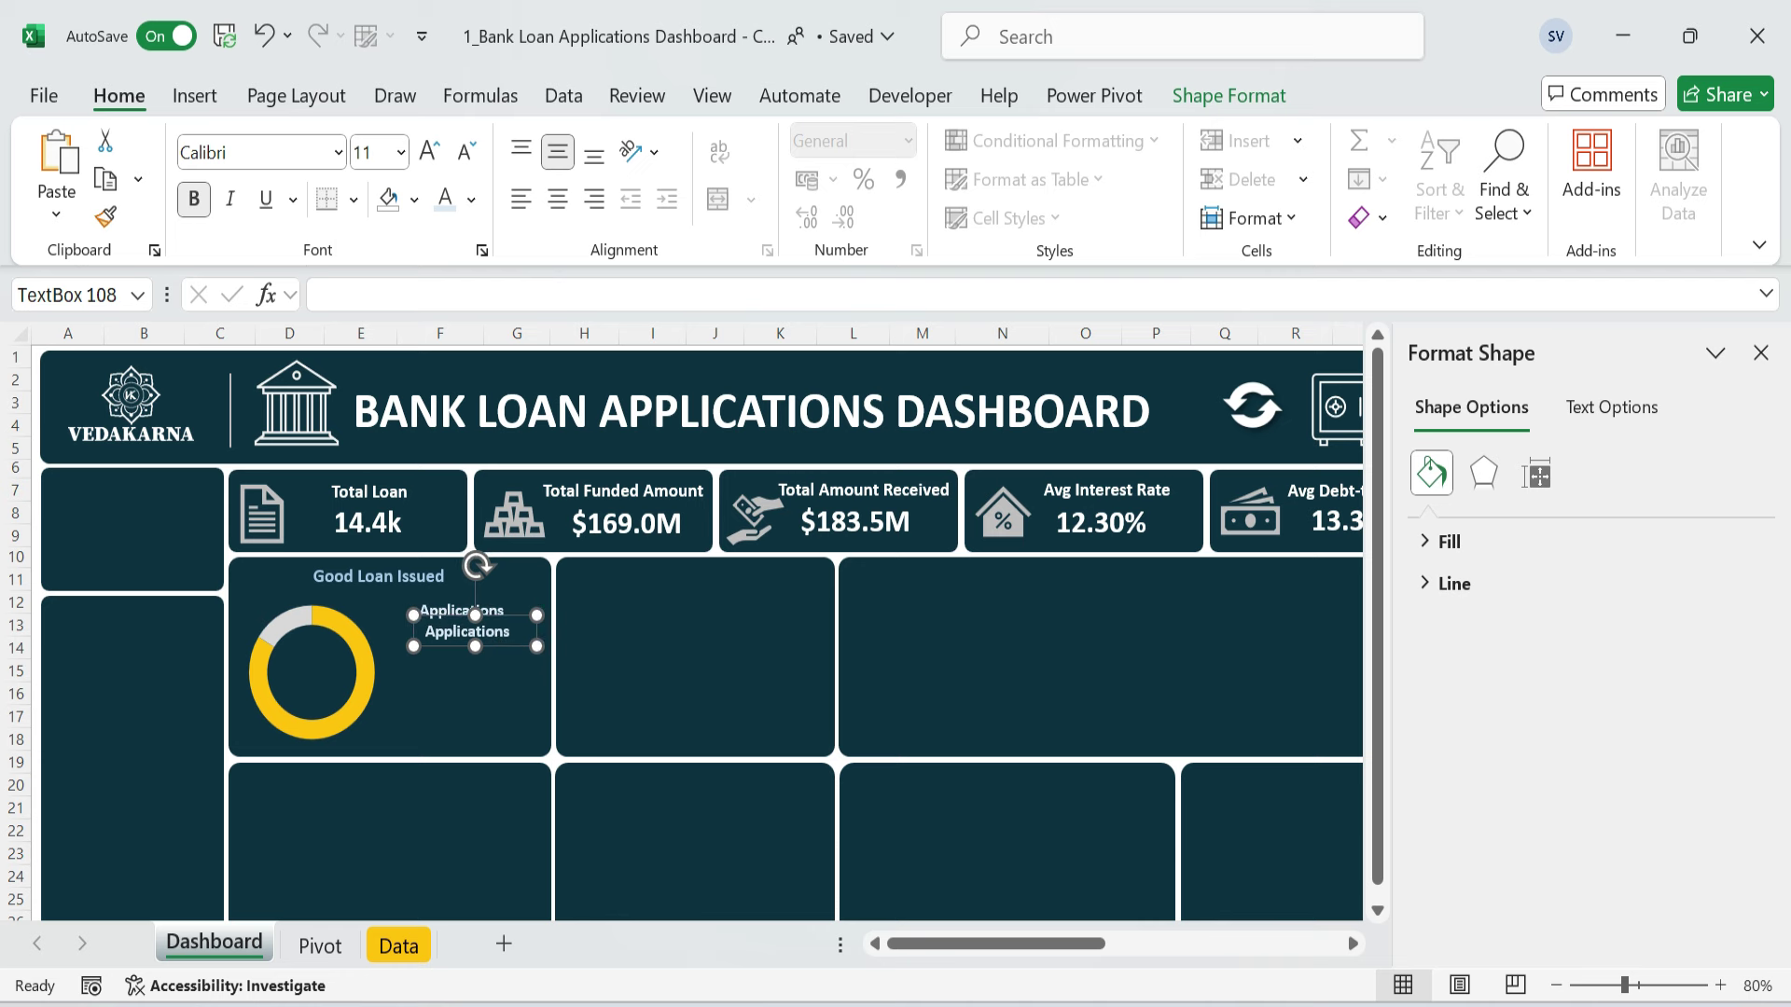
- Link the duplicated text box to the good loan application count with the formula =Pivot!E15
left_click(407, 296)
type("=")
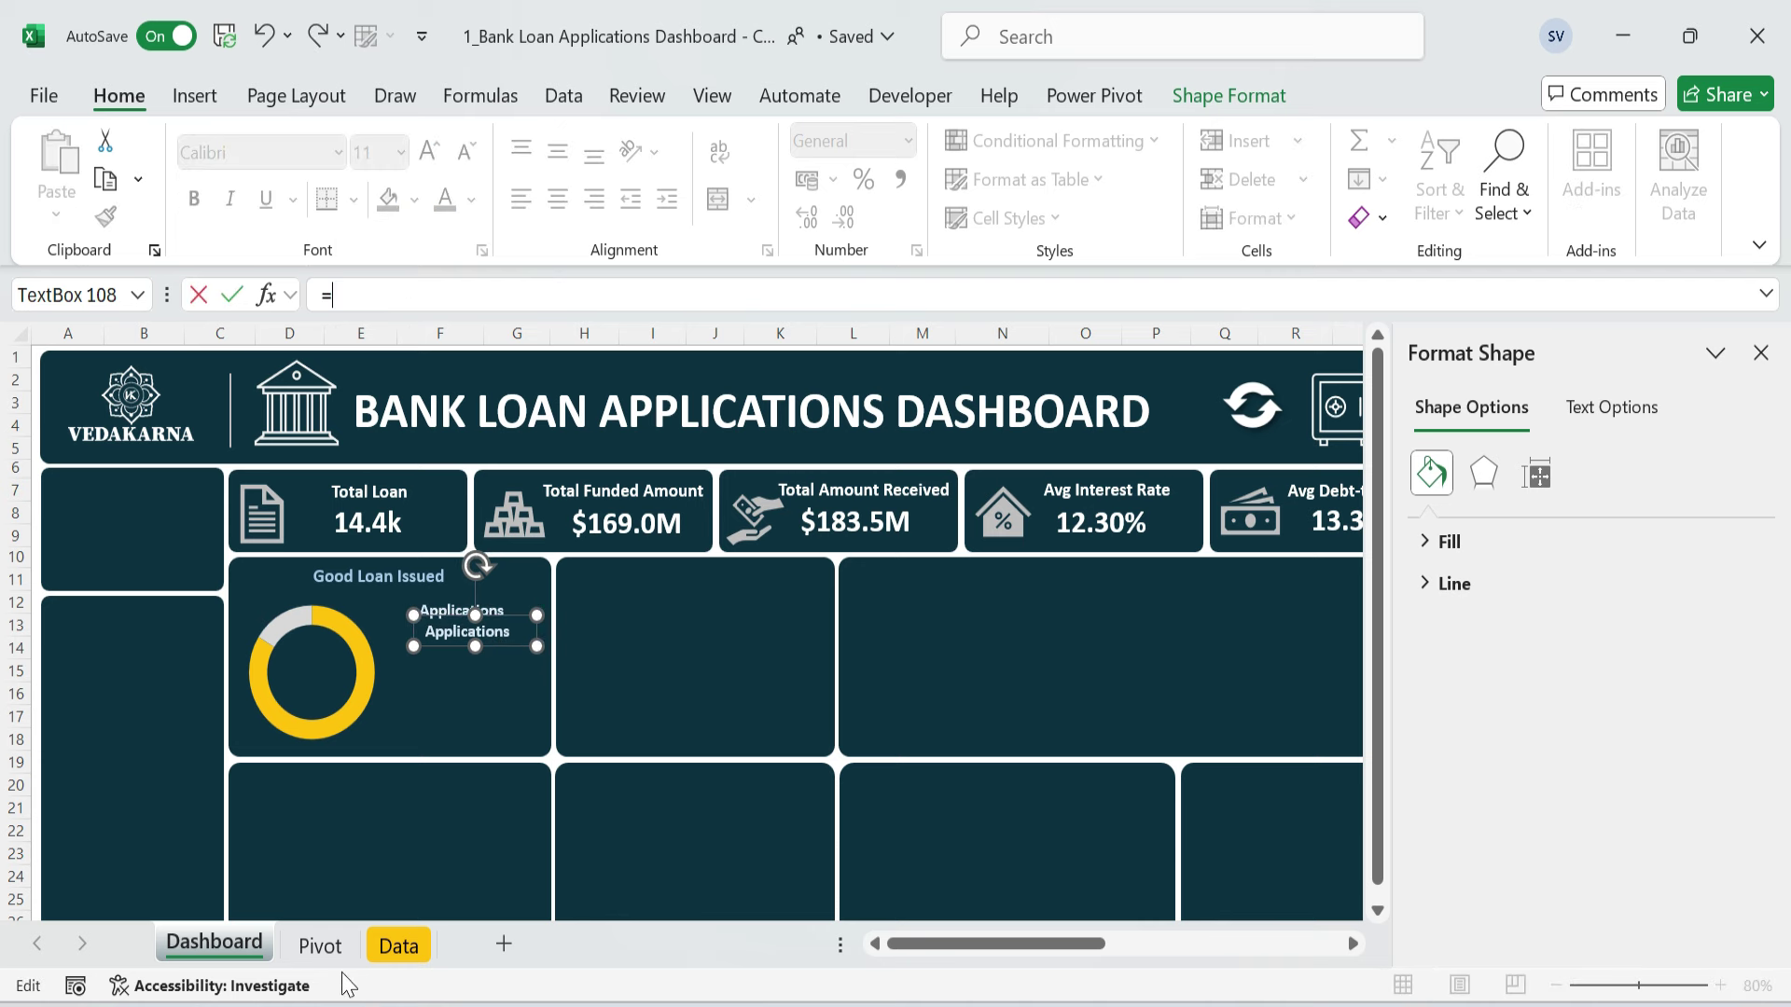
left_click(319, 946)
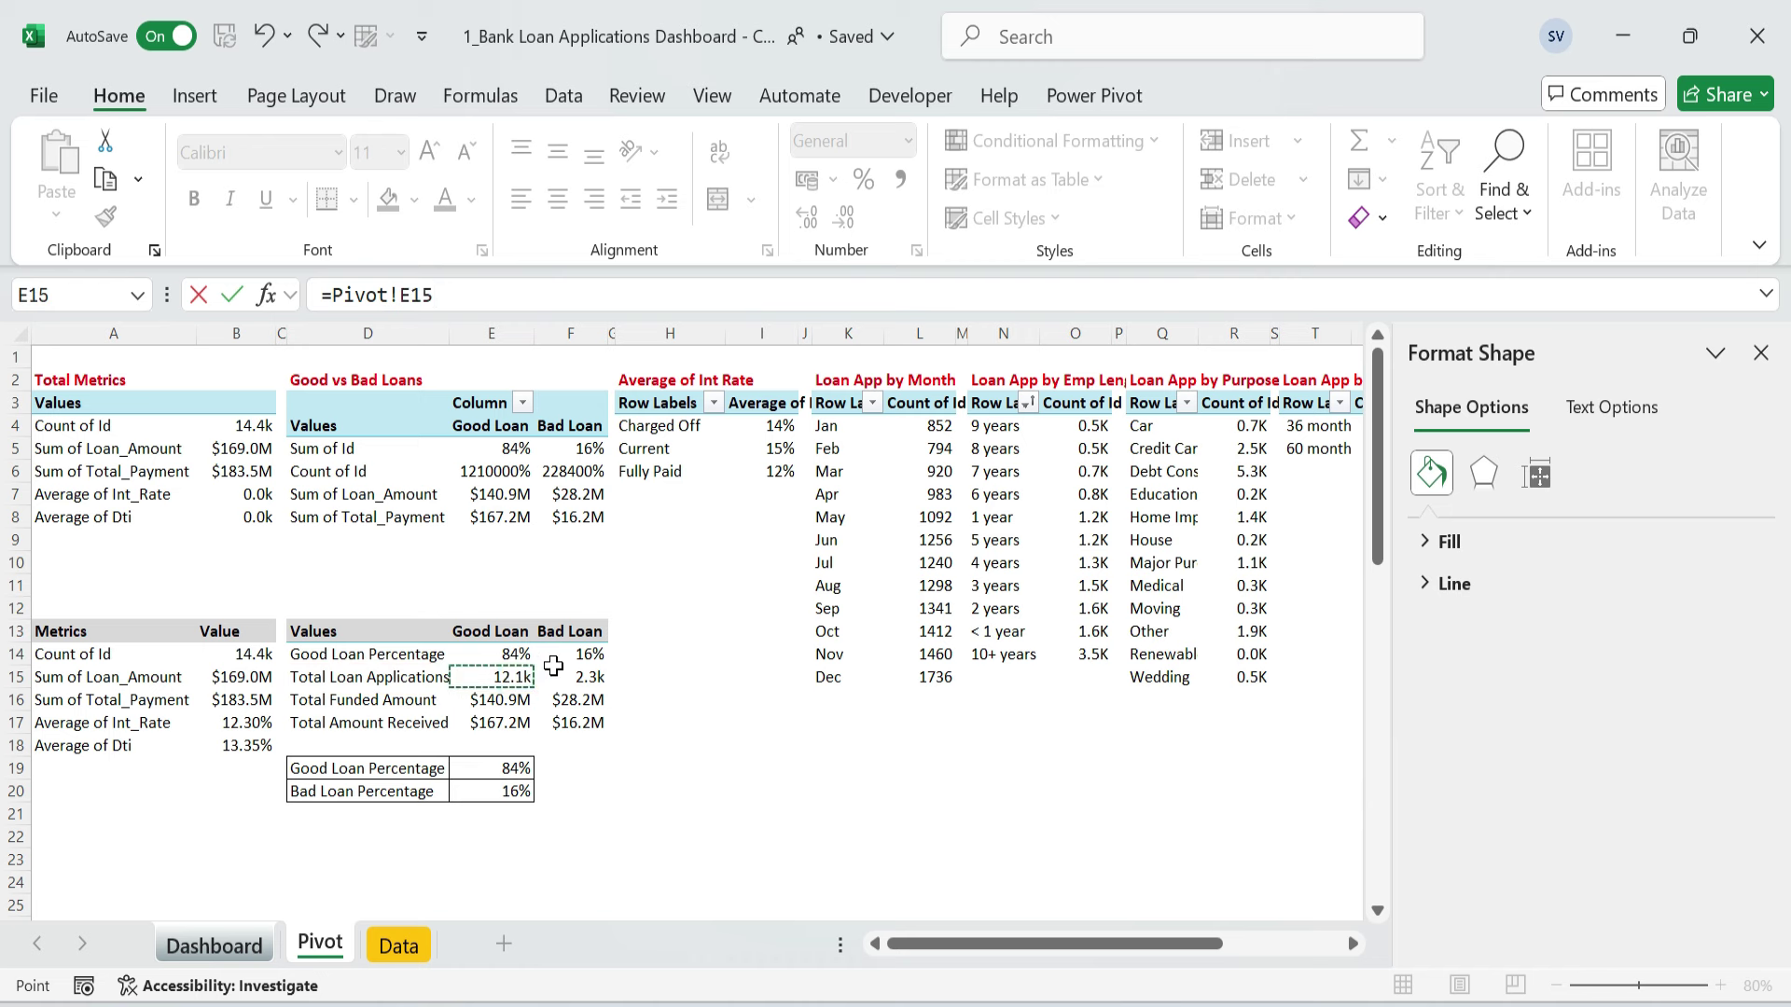
key("Return")
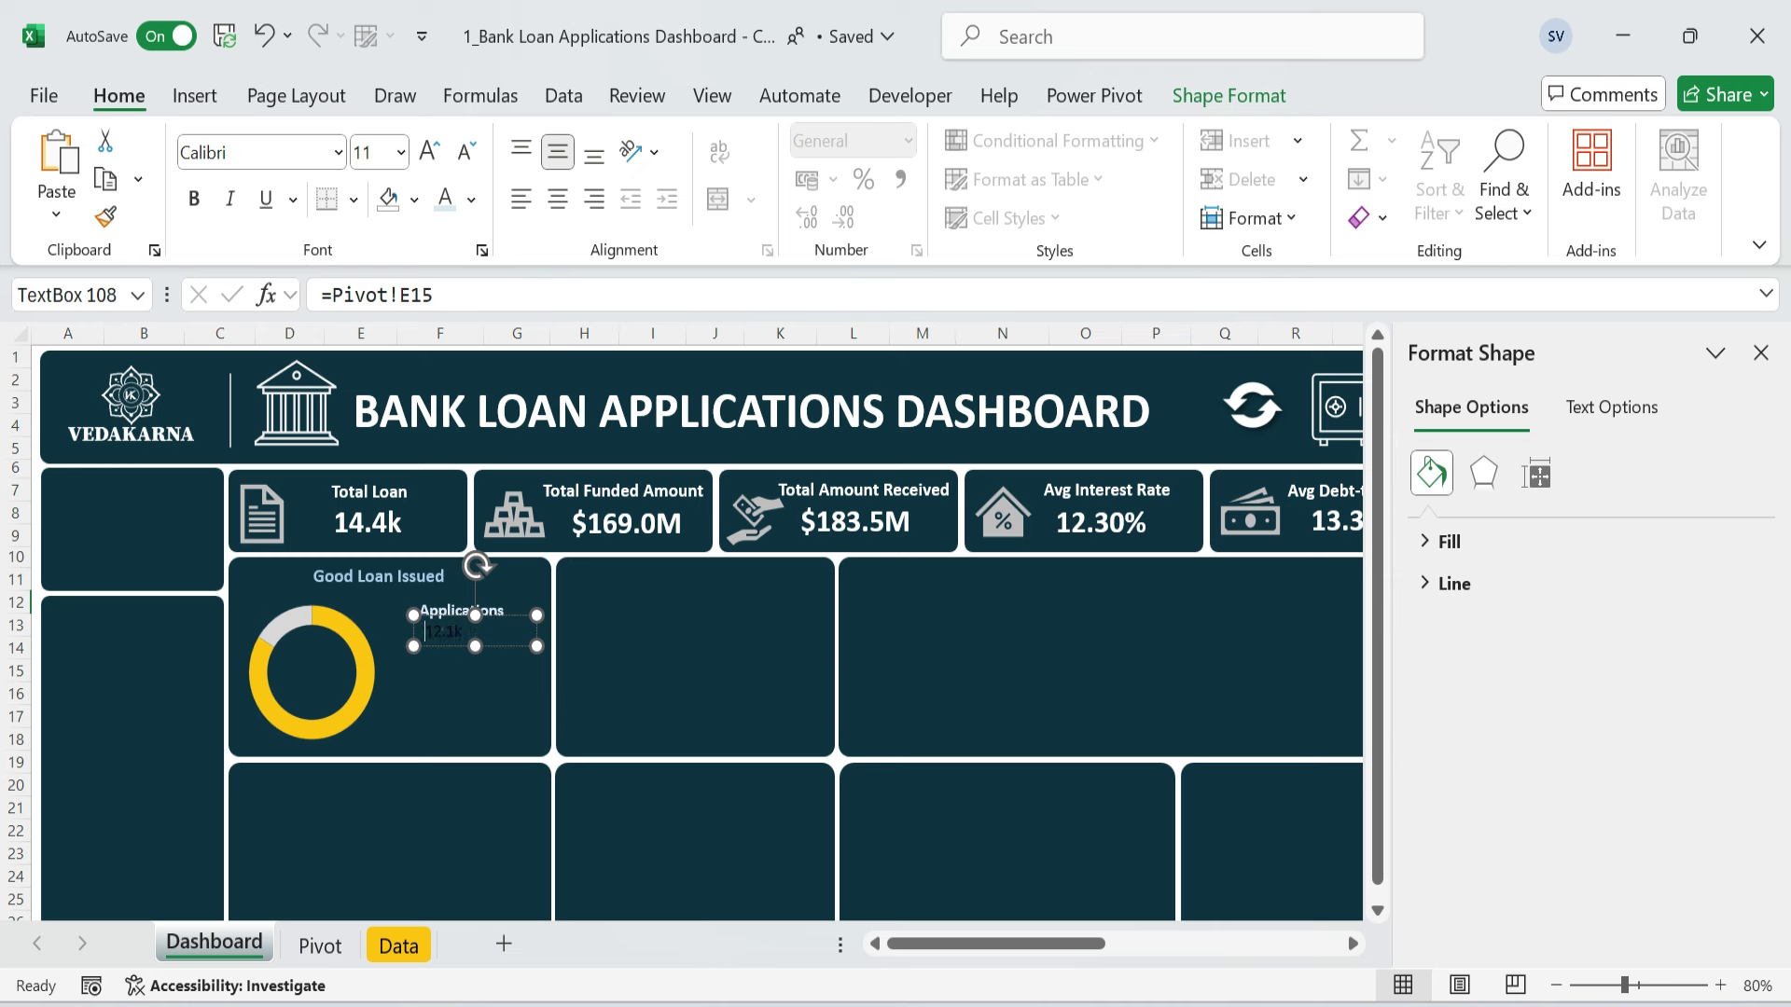
- Format the linked application count as bold gold text at size 12
double_click(442, 632)
left_click(470, 198)
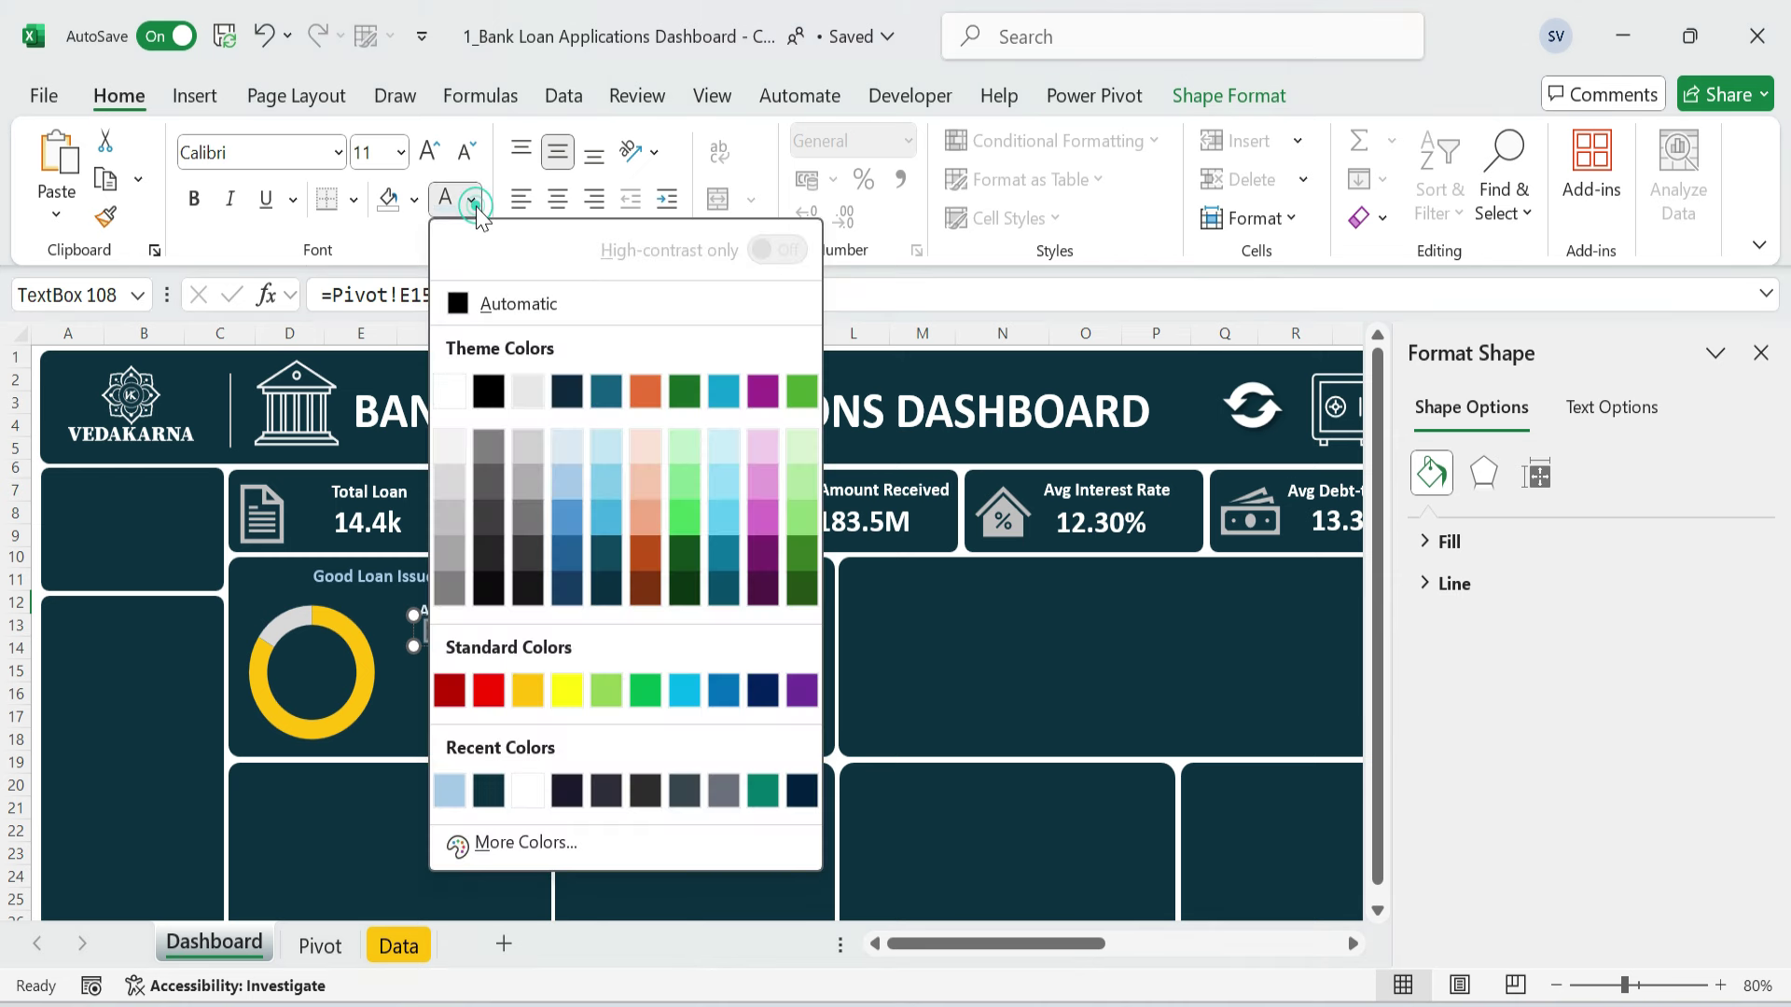
left_click(522, 690)
key("ctrl+b")
left_click(382, 153)
type("12")
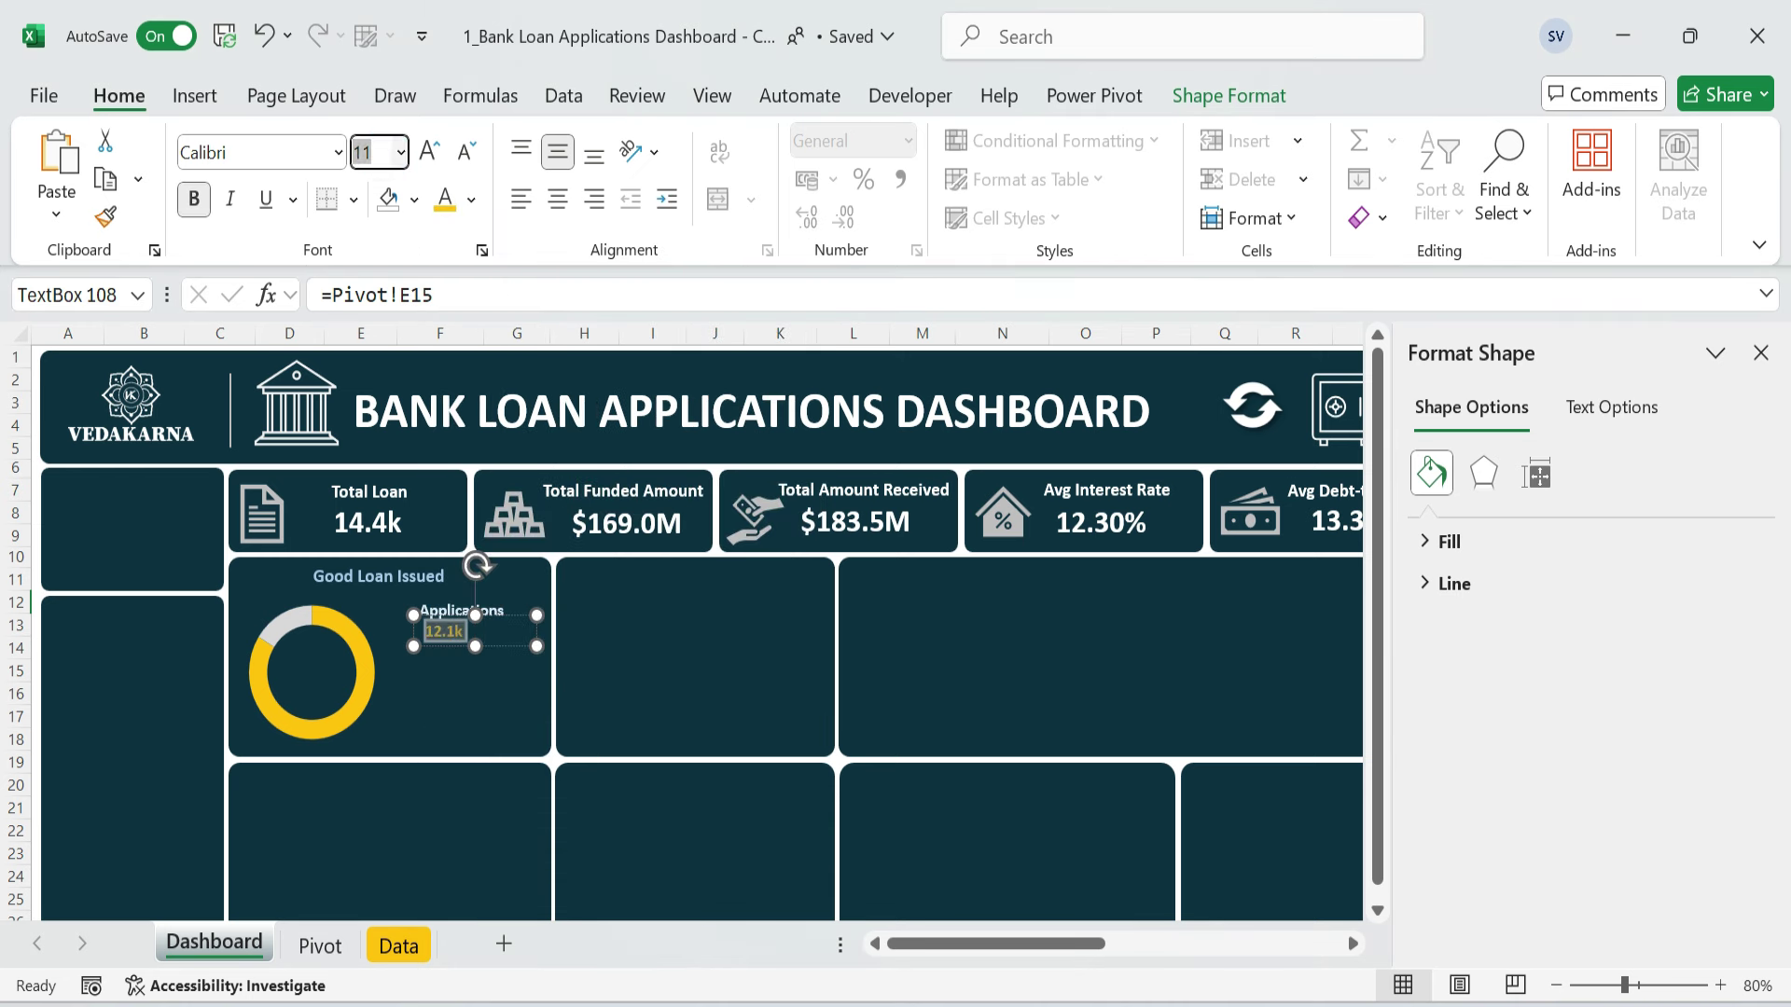
key("Return")
left_click(635, 628)
- Adjust the application count's position under its label and place another copy of the Applications label directly below the count
left_click_drag(483, 644, 484, 680)
left_click(620, 664)
left_click(466, 611)
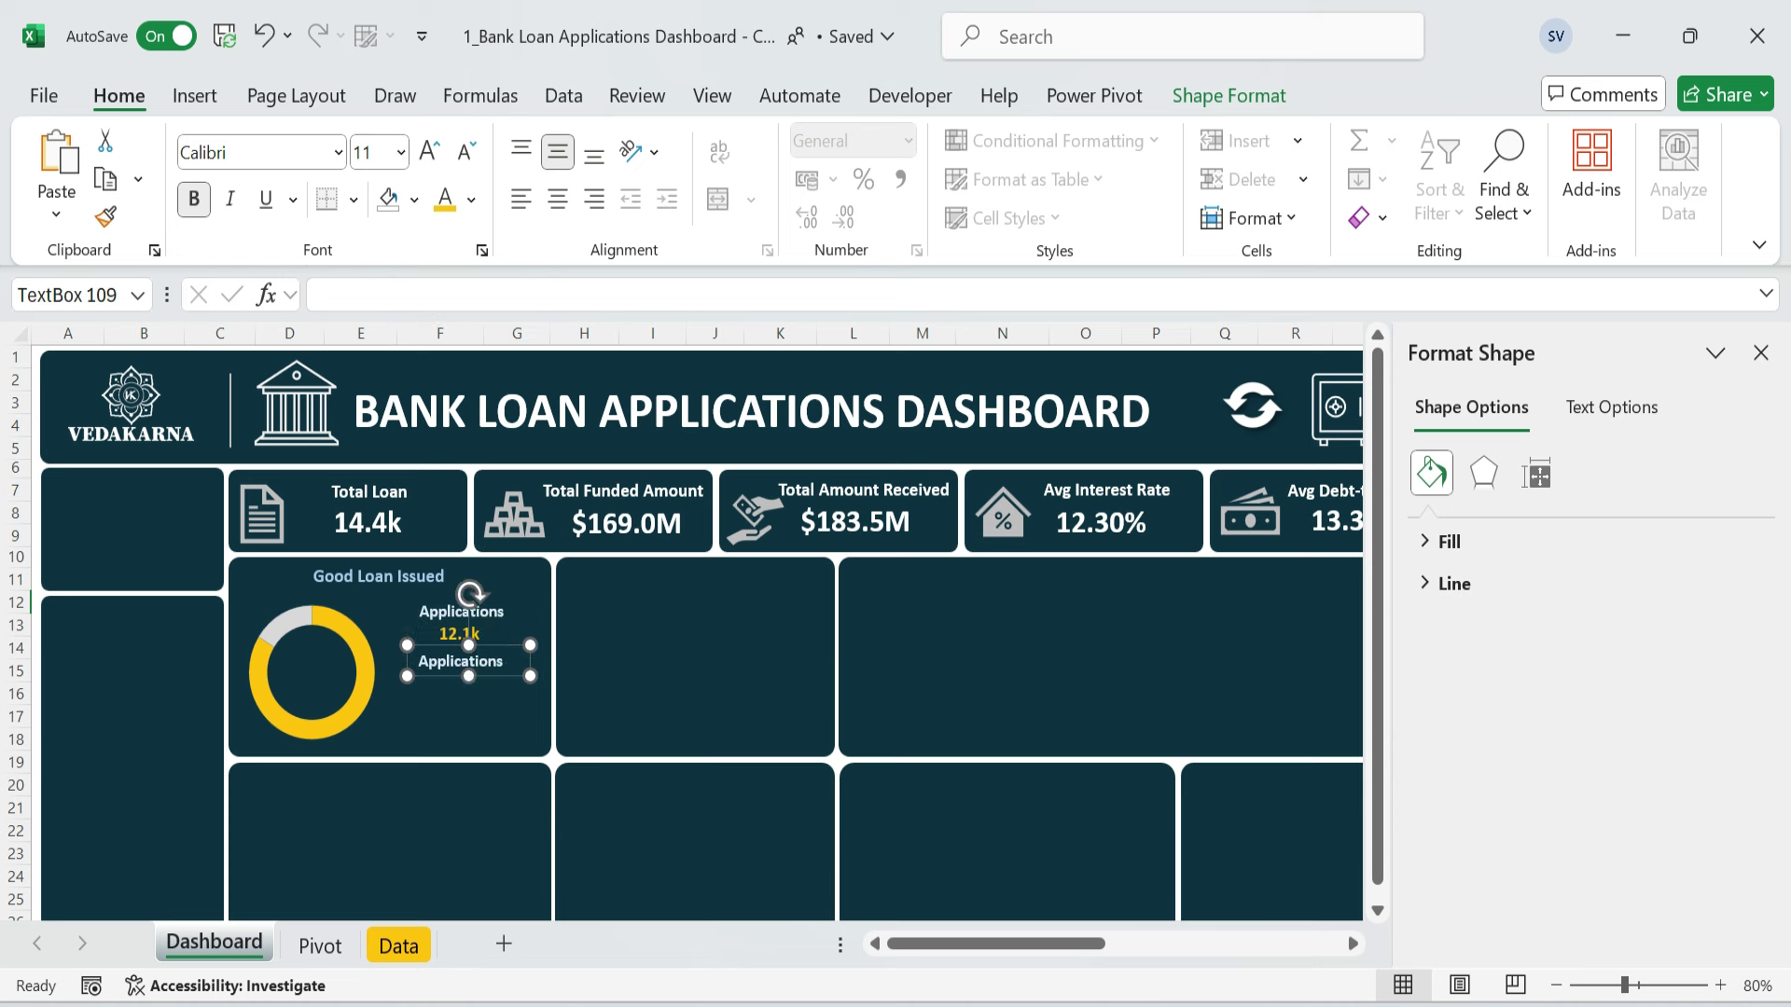
- Change the copied label's text to Funded Amount and place a duplicate of the application count below it
key("ctrl+a")
type("Funded Amount")
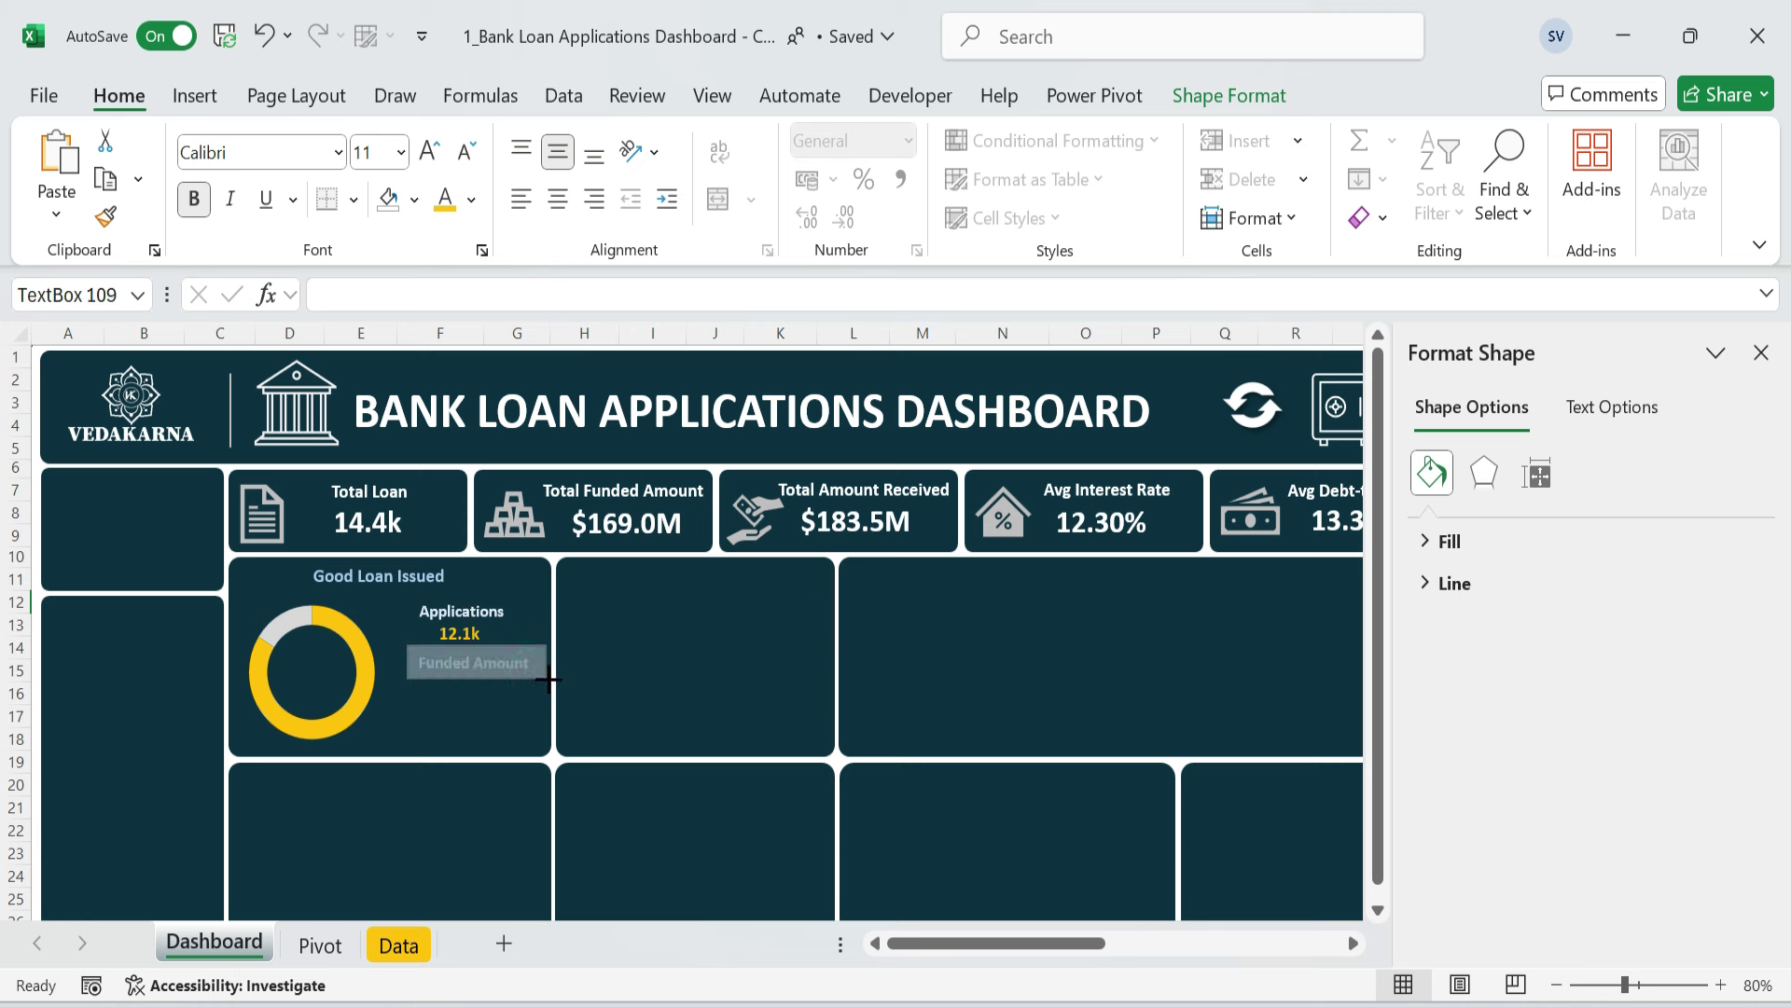
left_click(464, 633)
key("ctrl+d")
left_click_drag(511, 634, 493, 669)
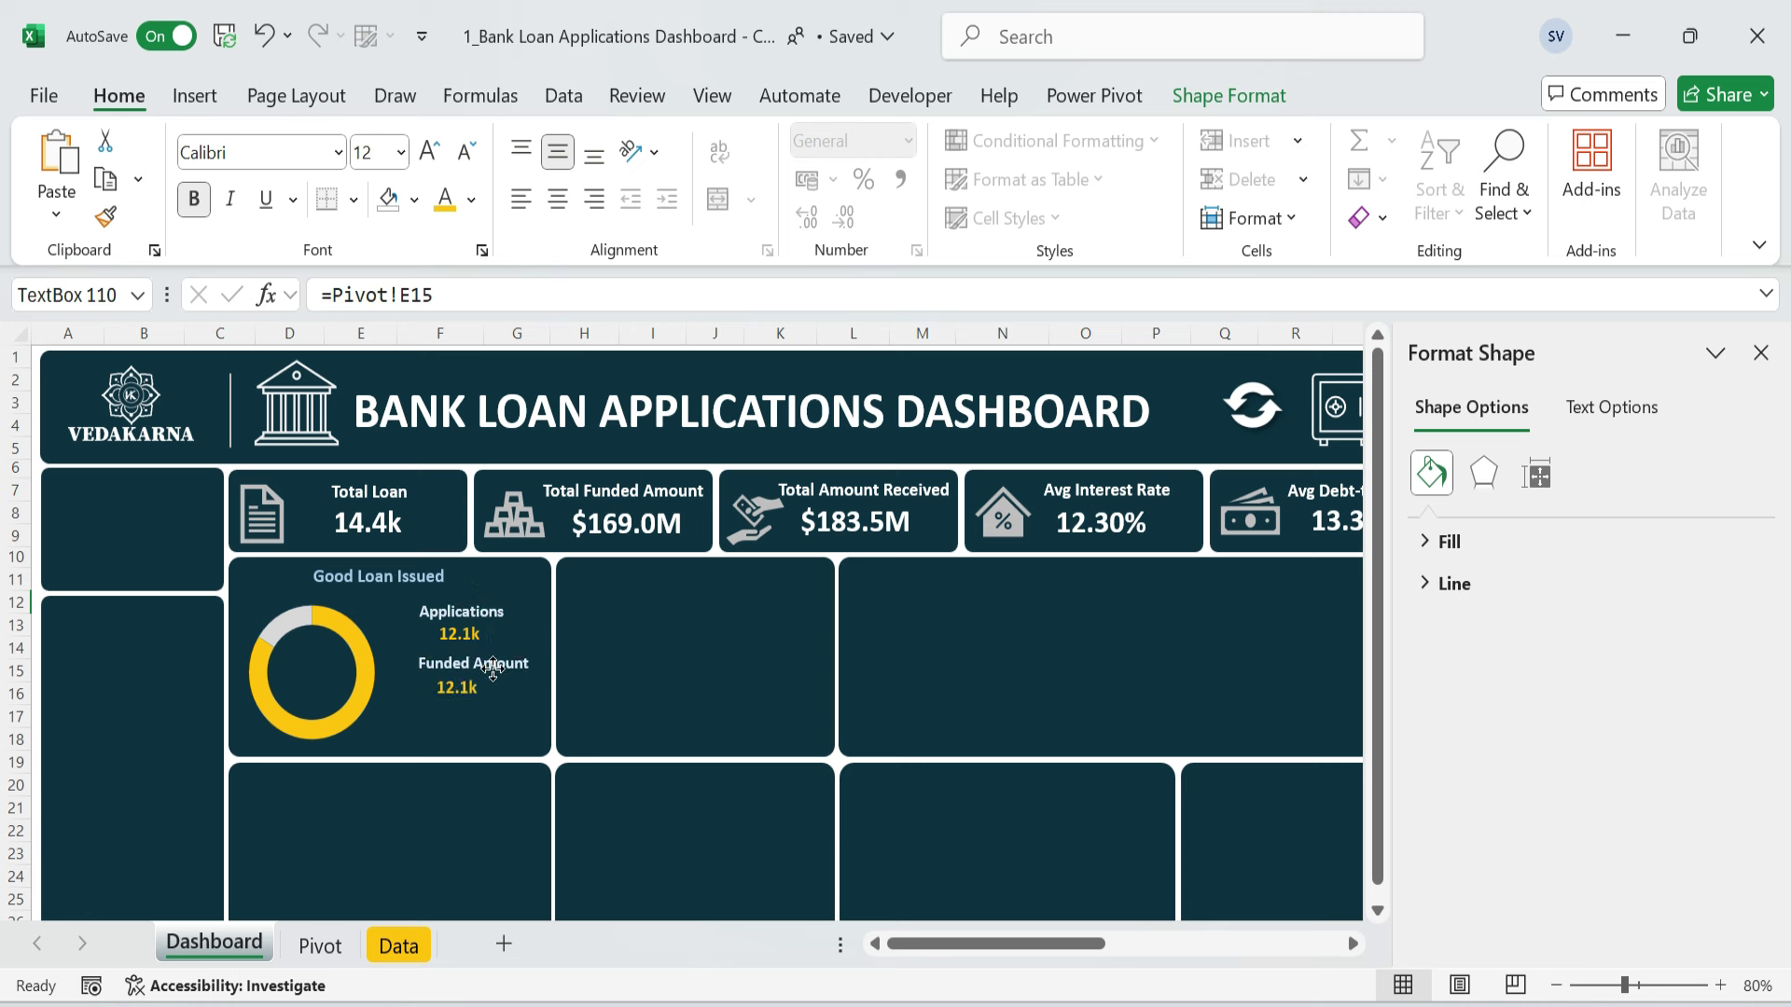
- Link the duplicated value under Funded Amount to the good loan funded total with the formula =Pivot!E16
left_click_drag(467, 295, 245, 295)
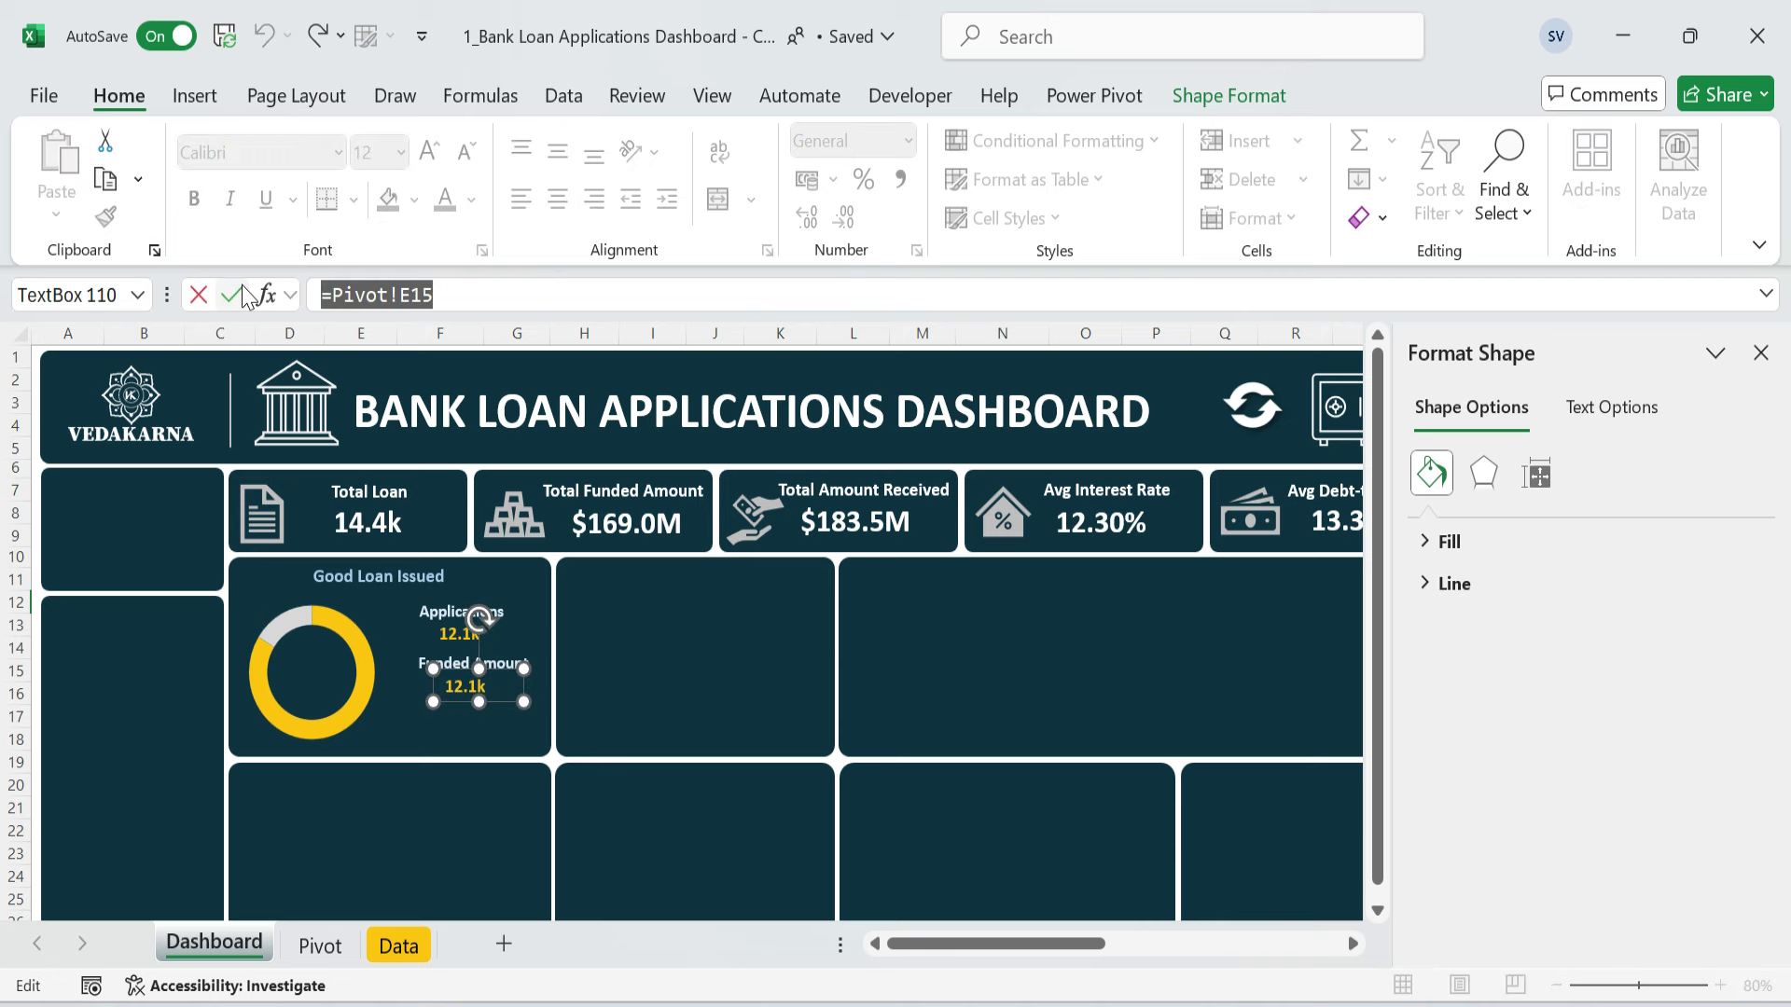
type("=")
left_click(313, 947)
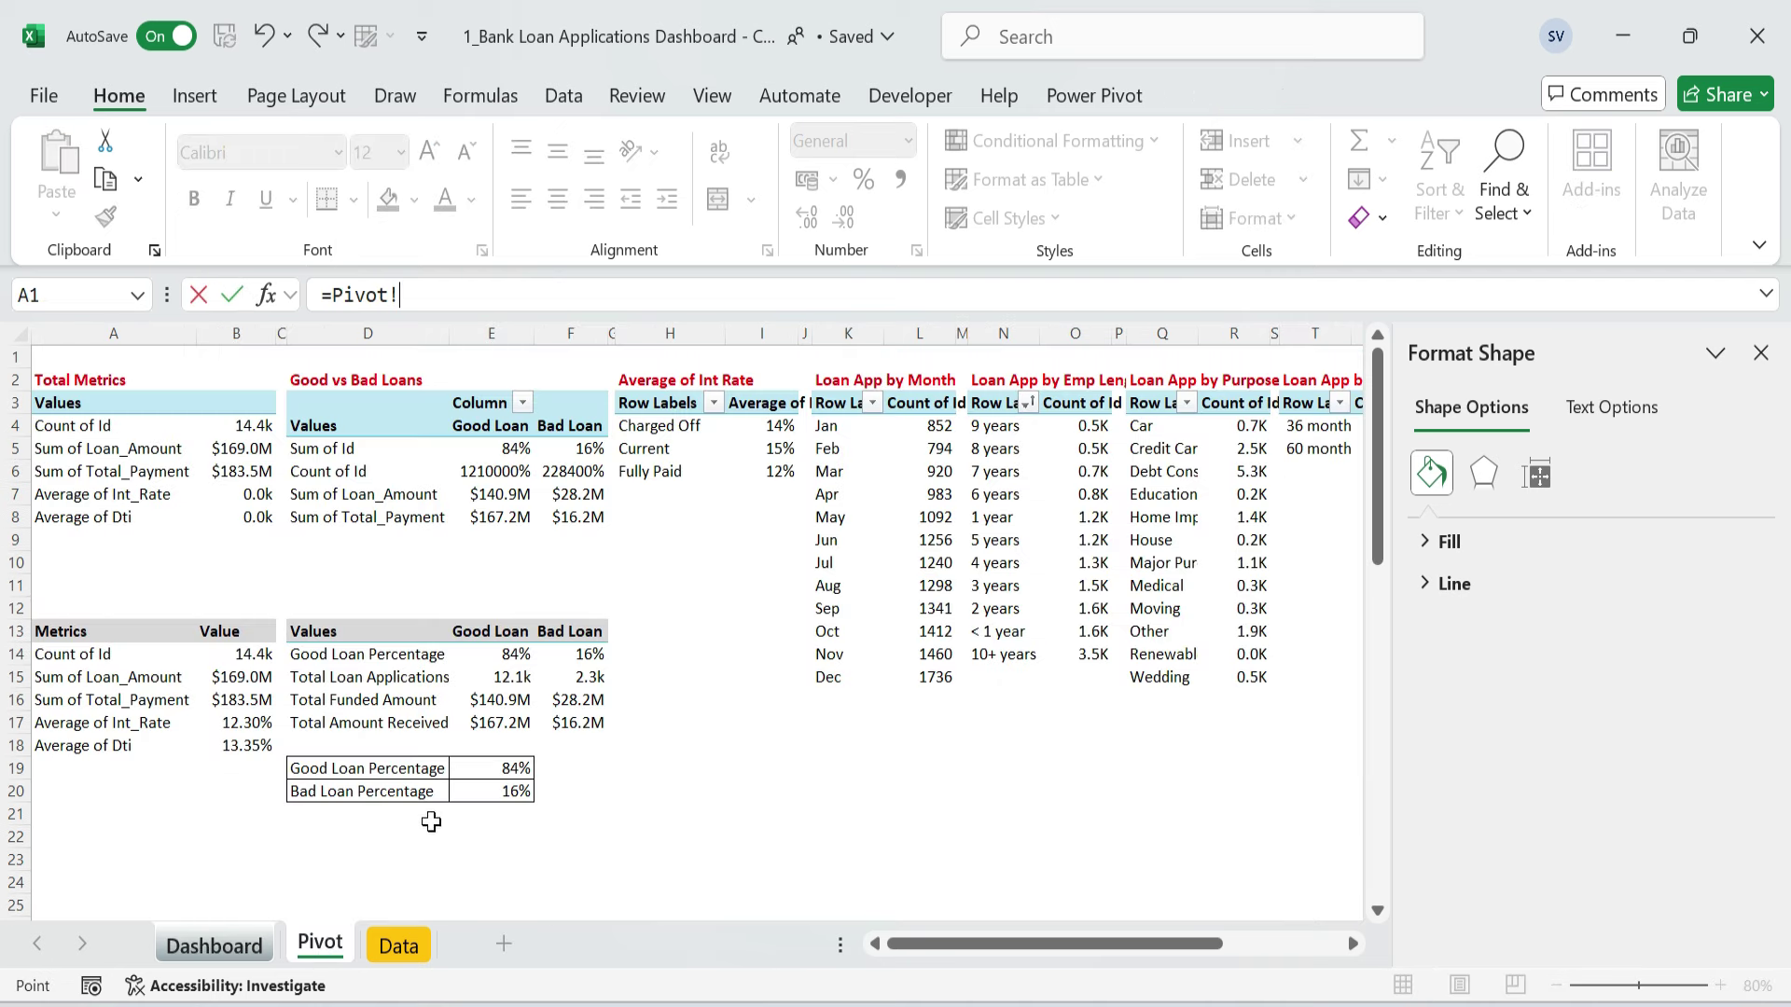
left_click(511, 701)
key("Return")
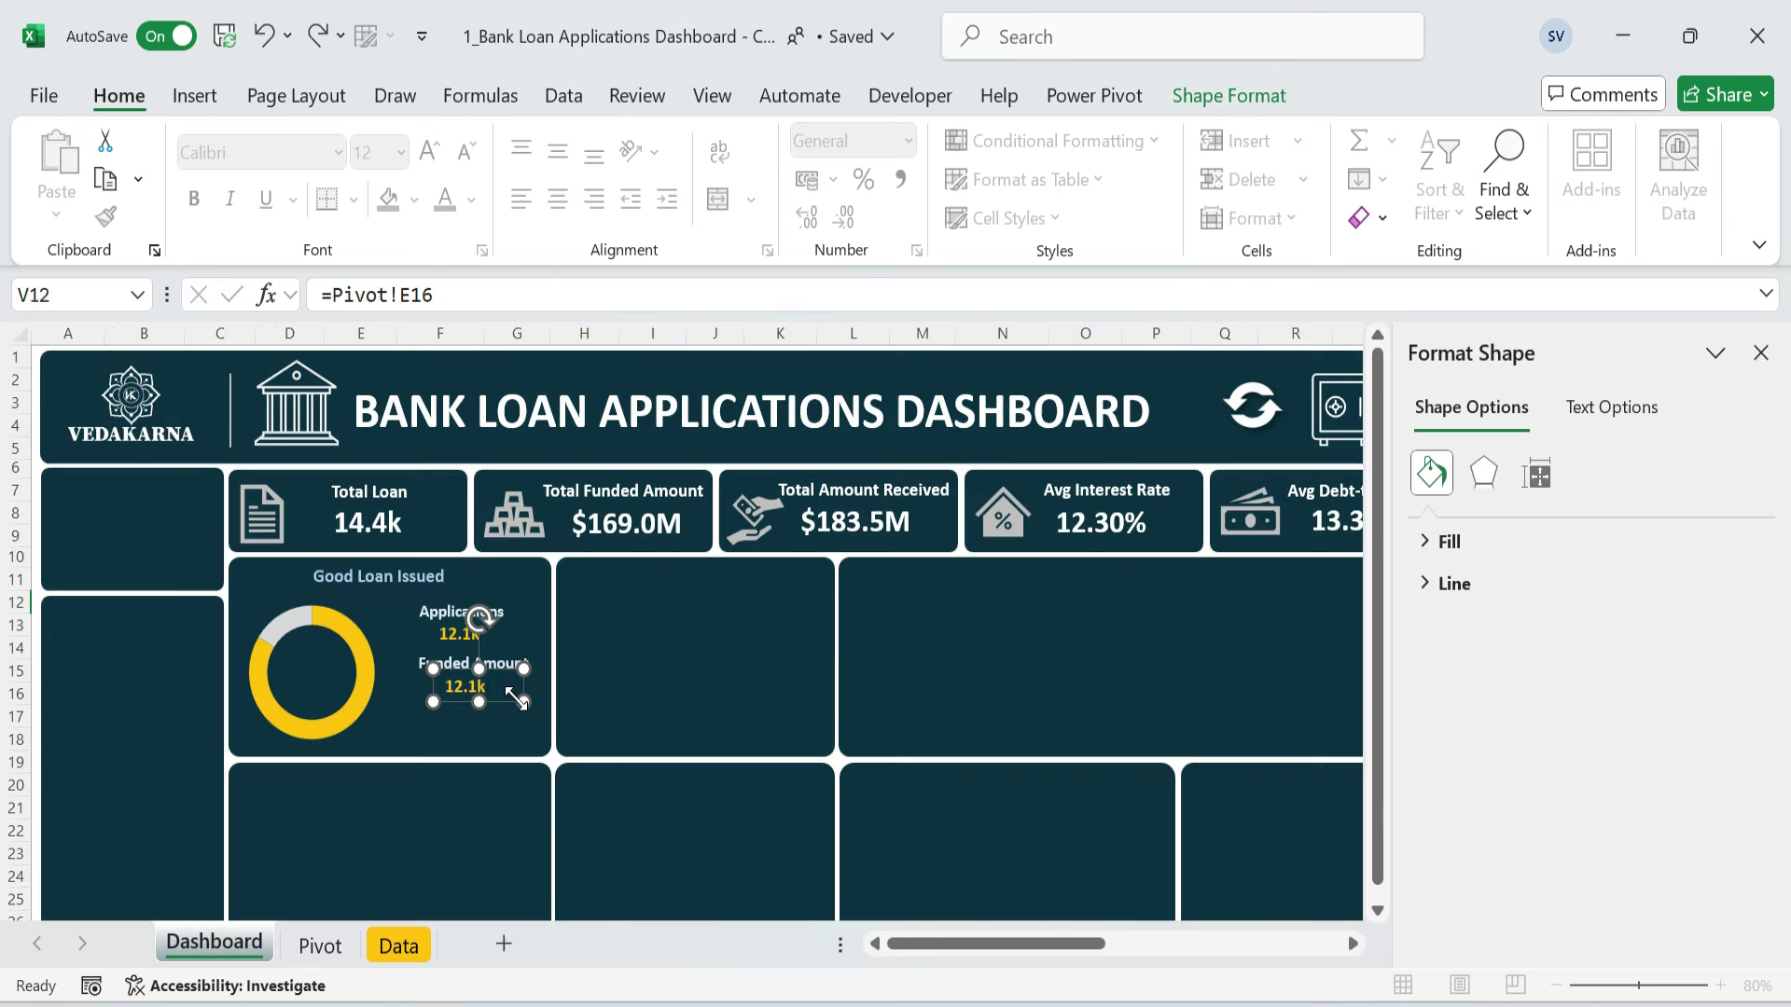
- Copy the application count's bold gold formatting onto the funded amount value
left_click(465, 634)
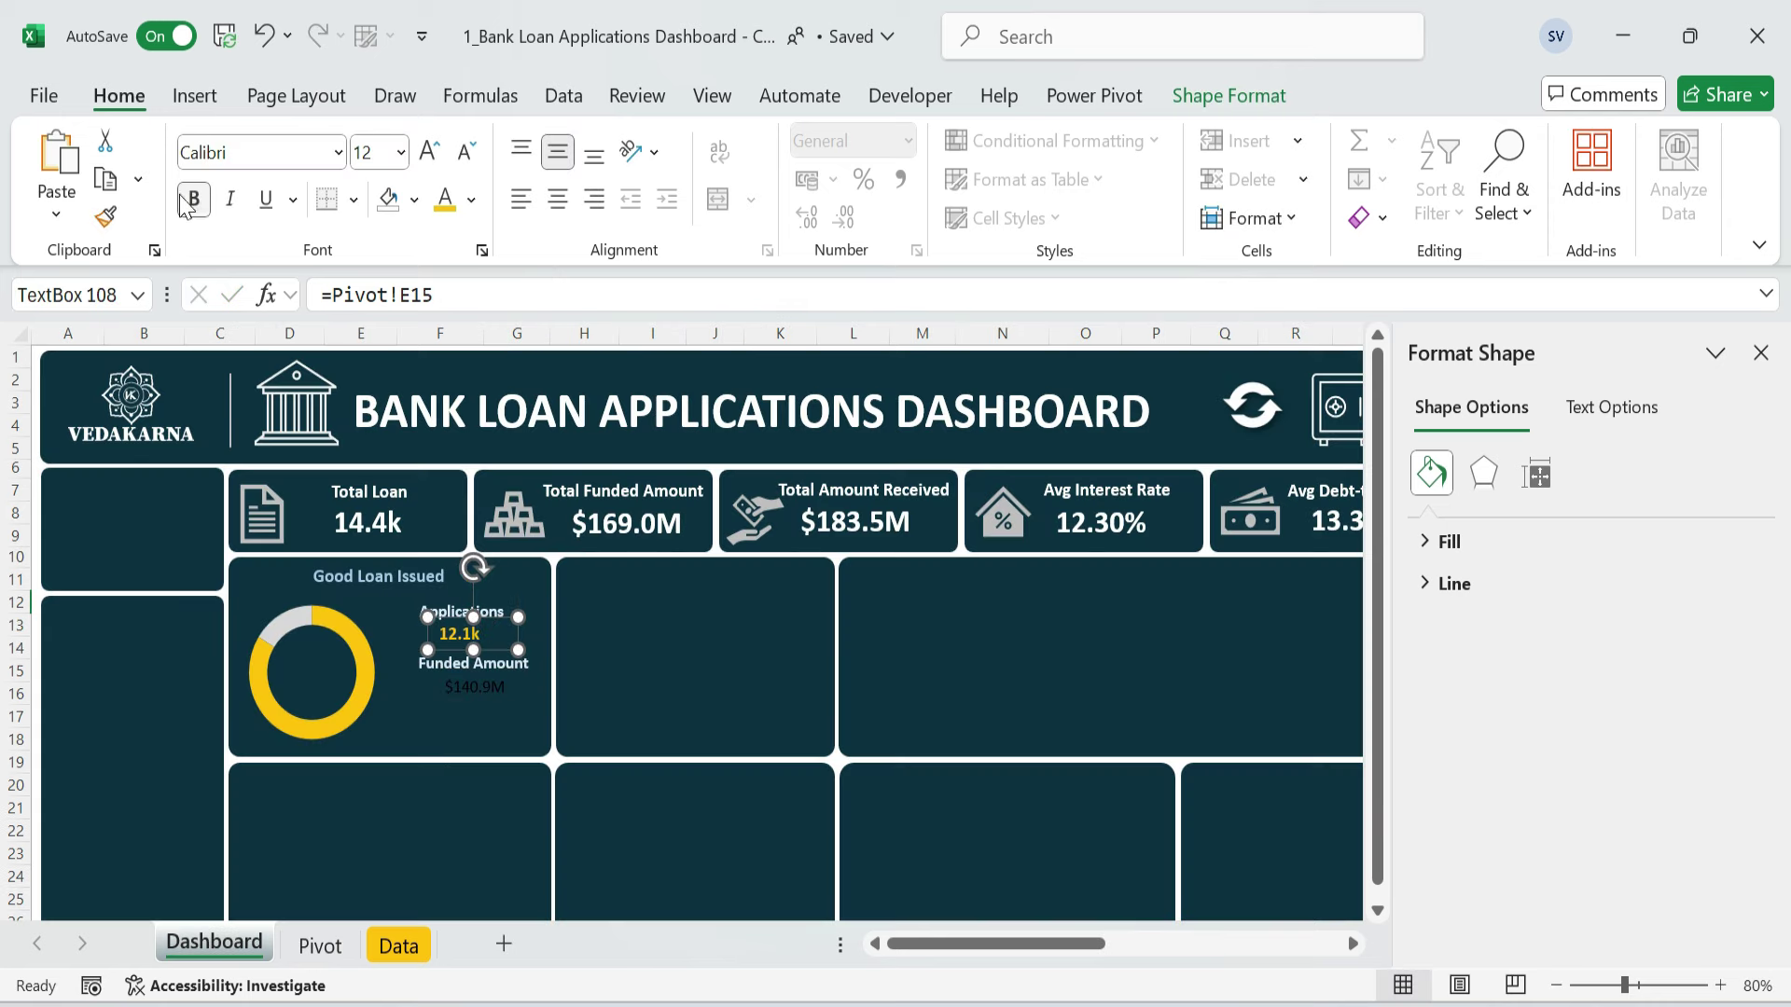
left_click(106, 214)
left_click(466, 689)
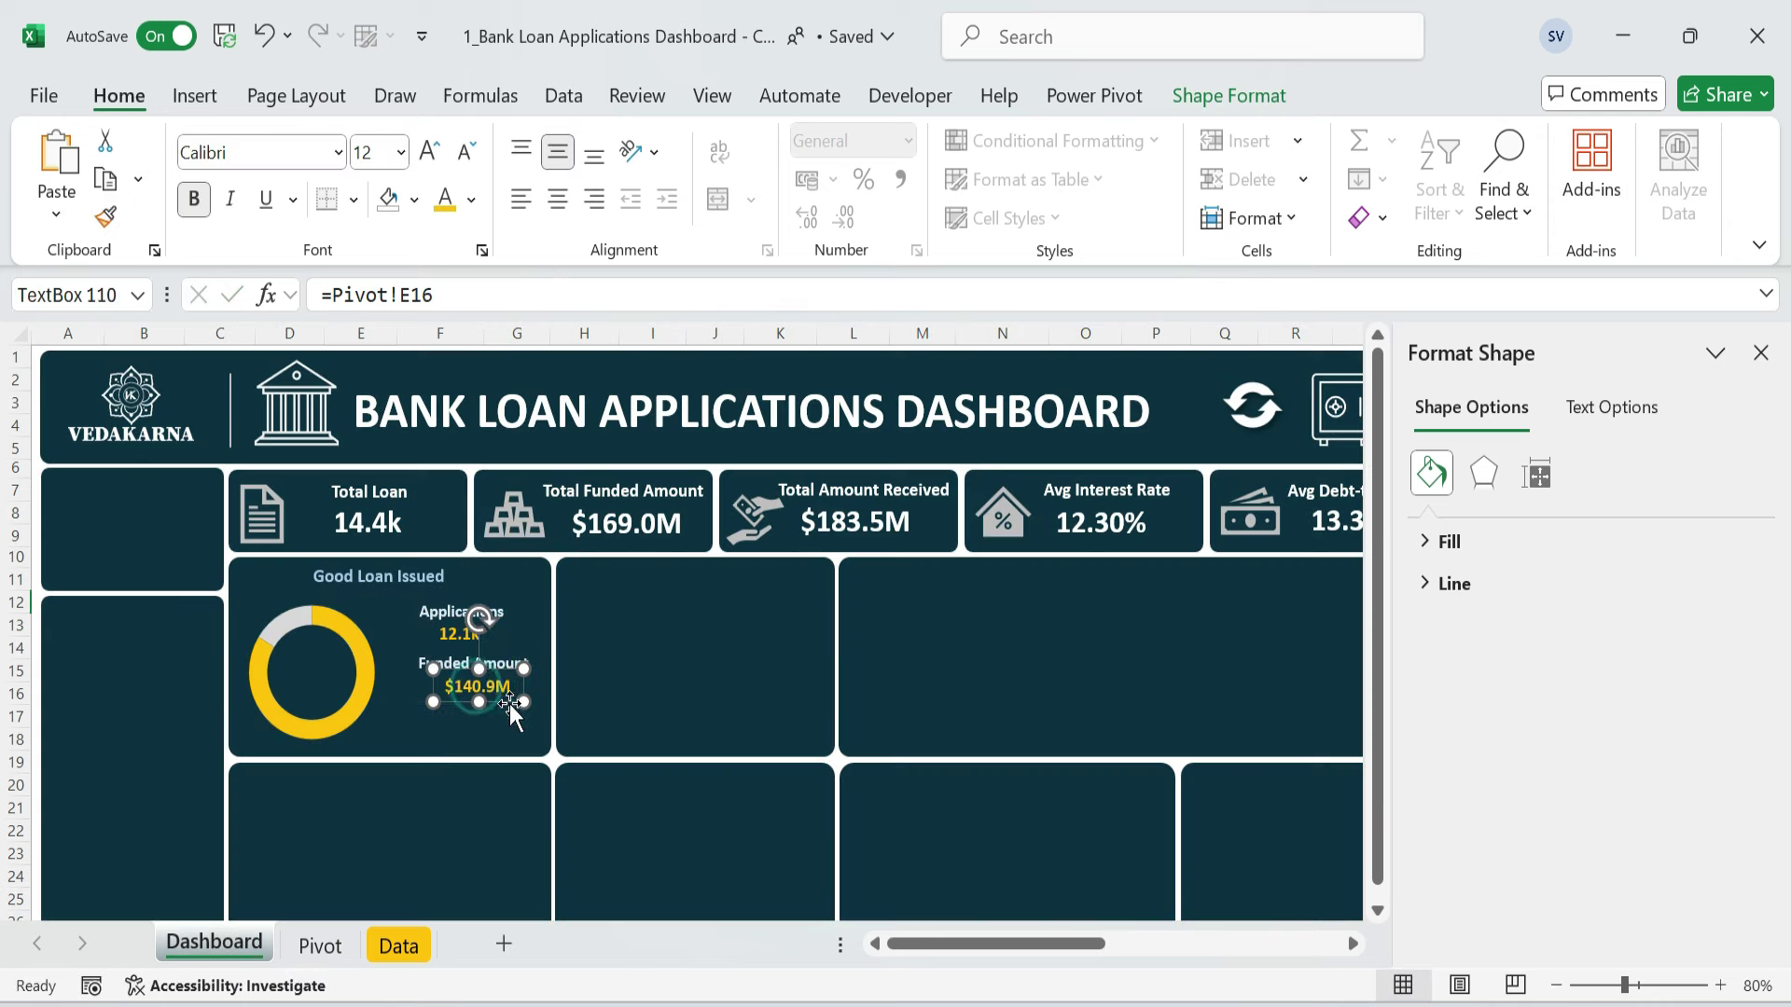
- Place a copy of the Funded Amount label below the funded value and change its text to Amount Received
left_click(504, 662)
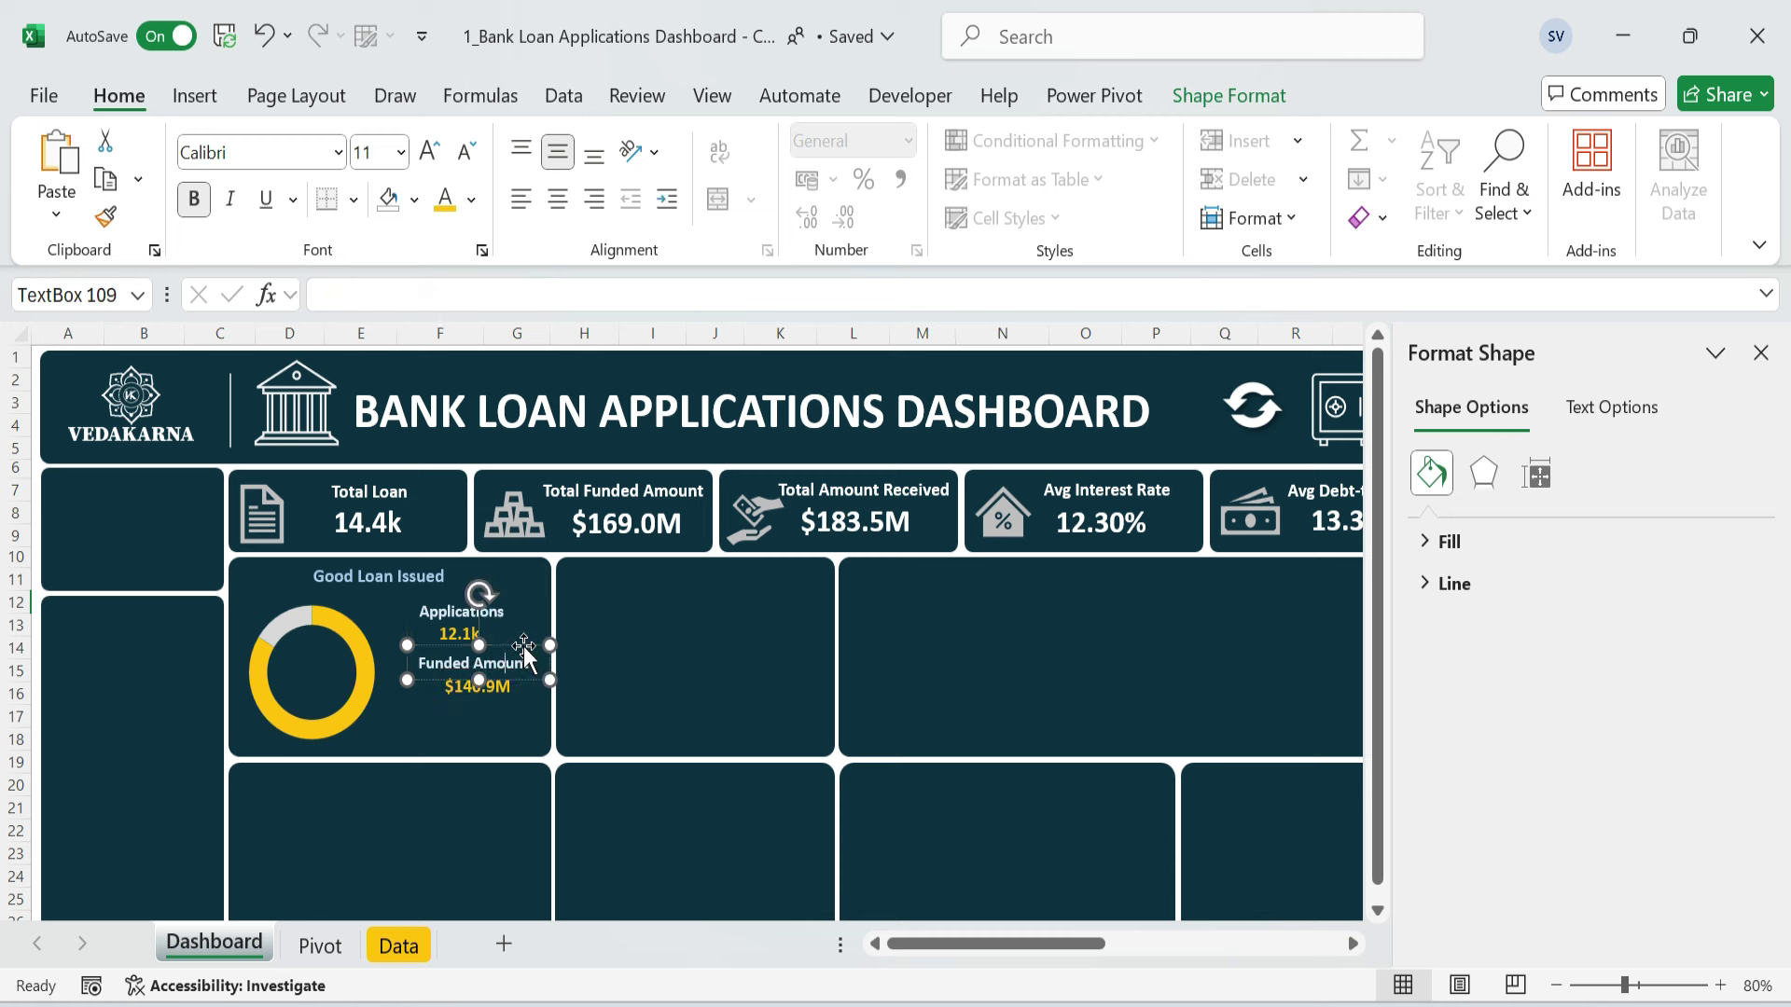
left_click_drag(524, 642, 506, 729)
left_click(507, 714)
key("ctrl+a")
key("Home")
key("Delete")
key("Delete")
key("Delete")
key("Delete")
key("Delete")
key("Delete")
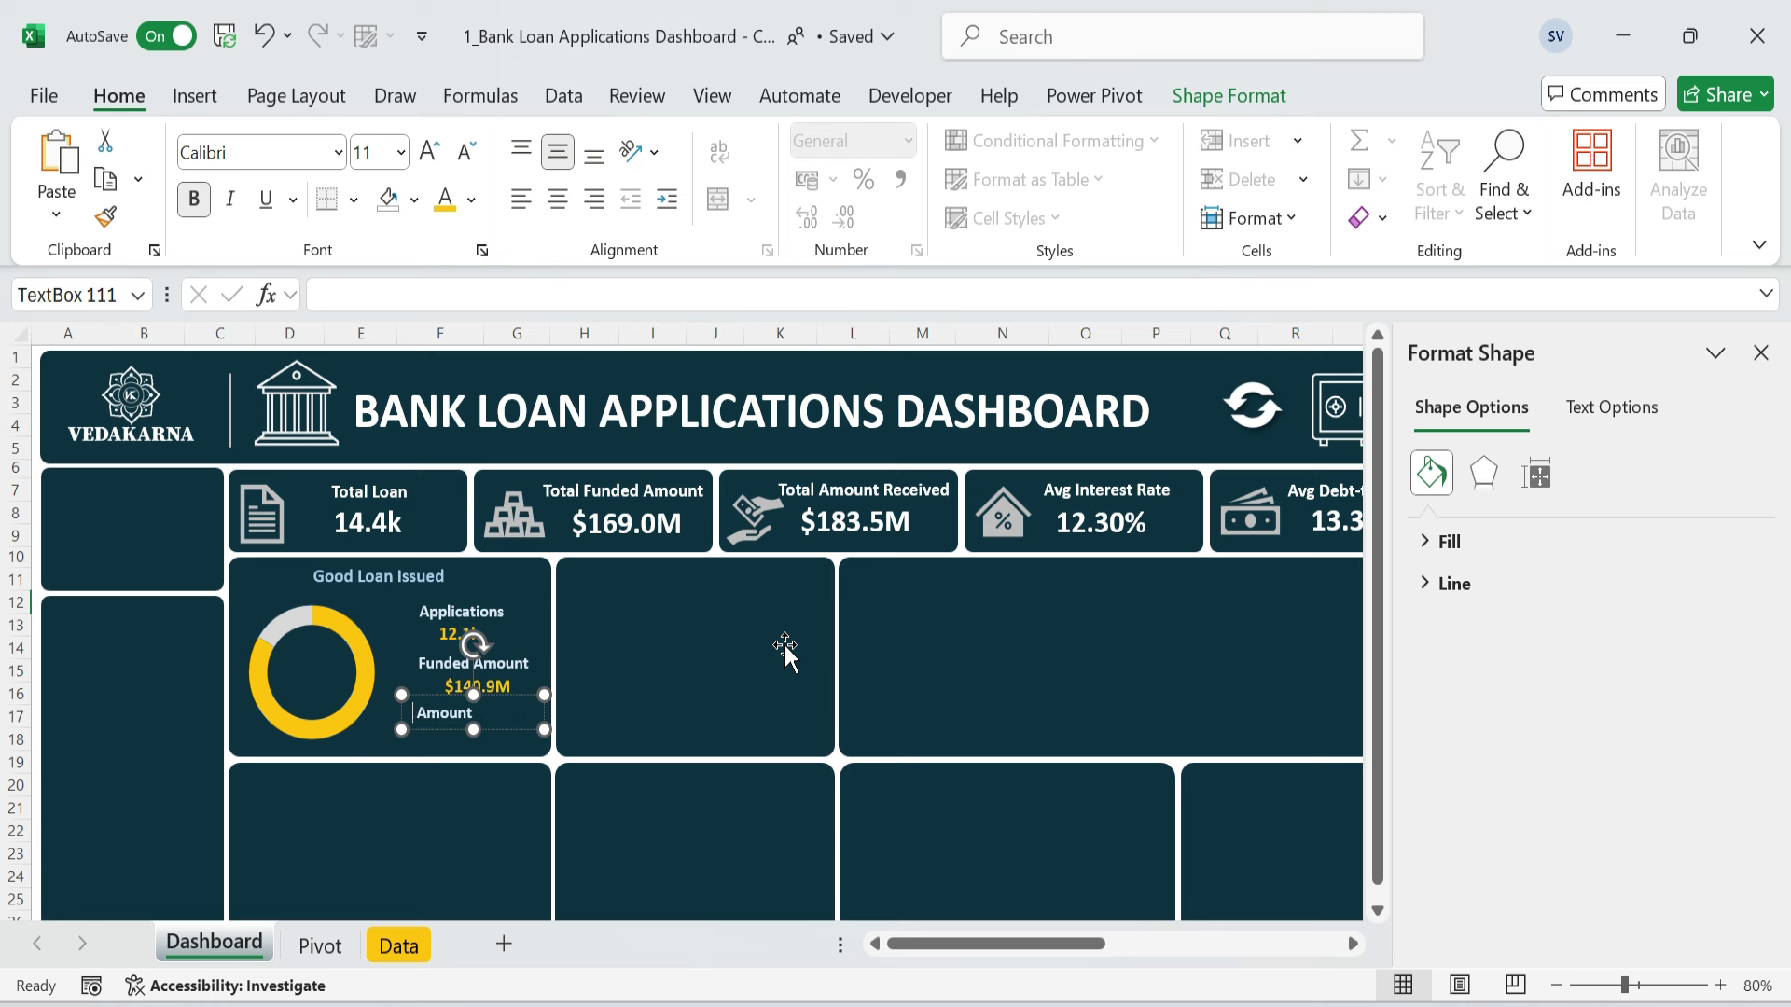
type("ceived")
- Duplicate the funded value beneath the Amount Received label and link the copy with the formula =Pivot!E17
left_click(511, 699)
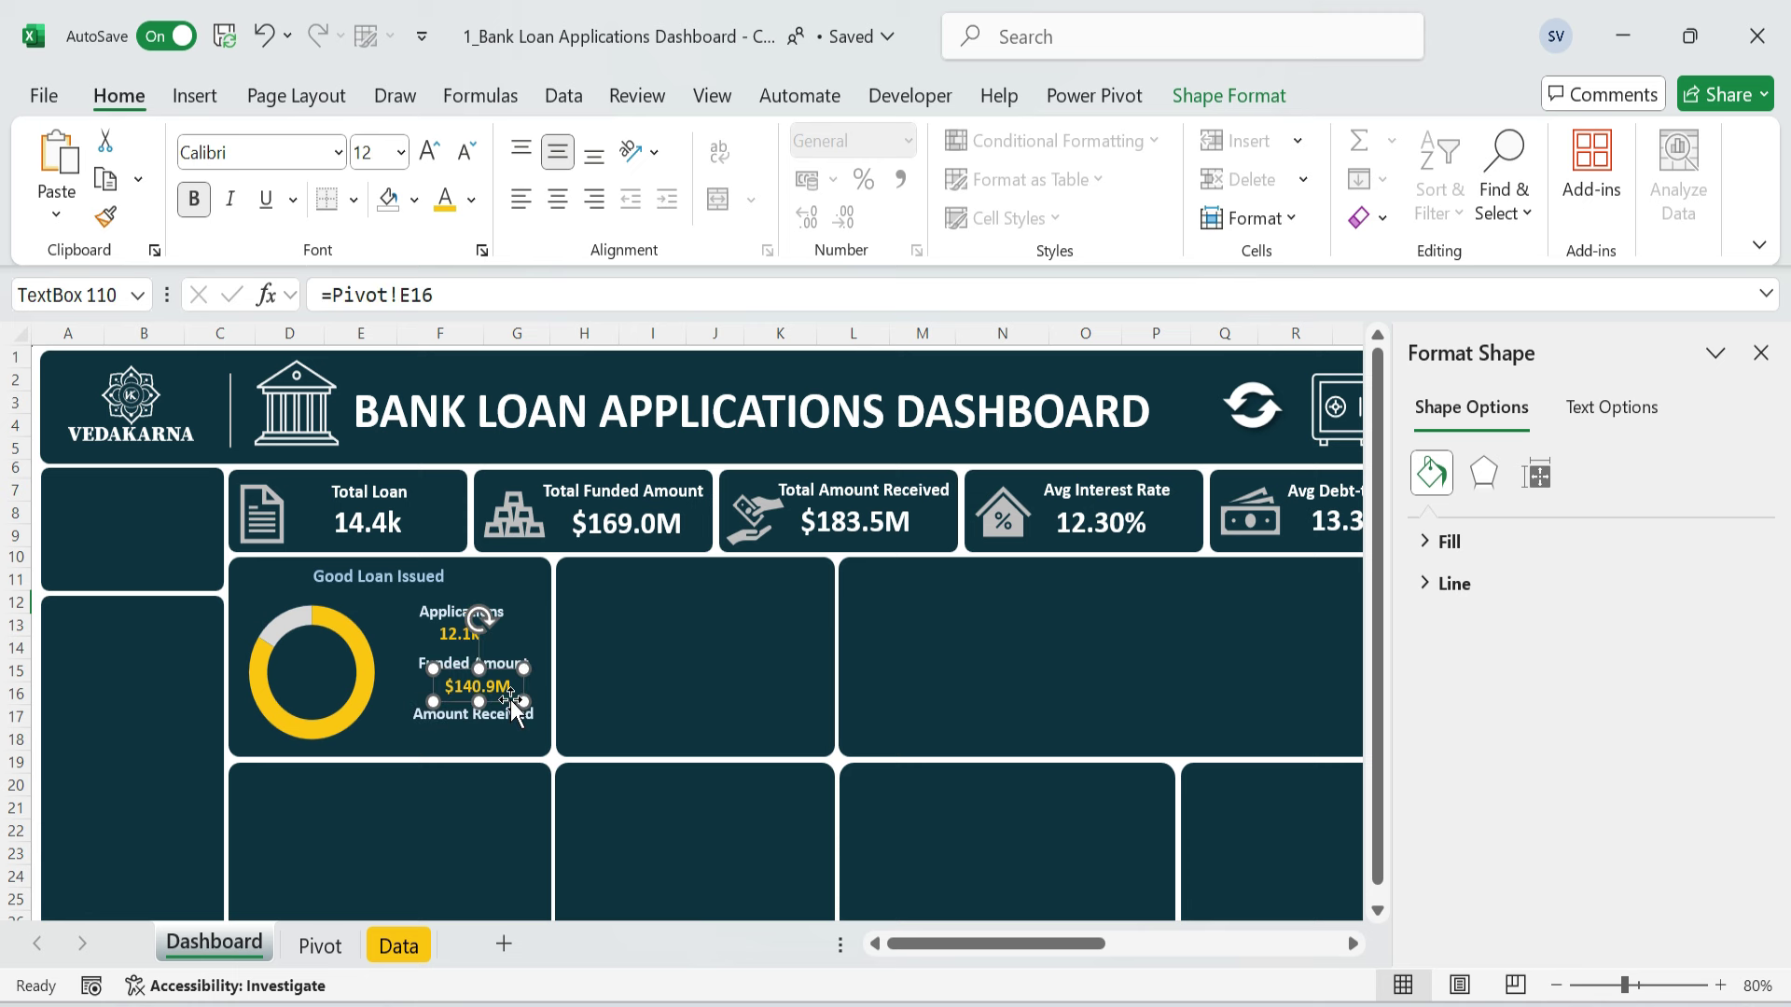
key("ctrl+d")
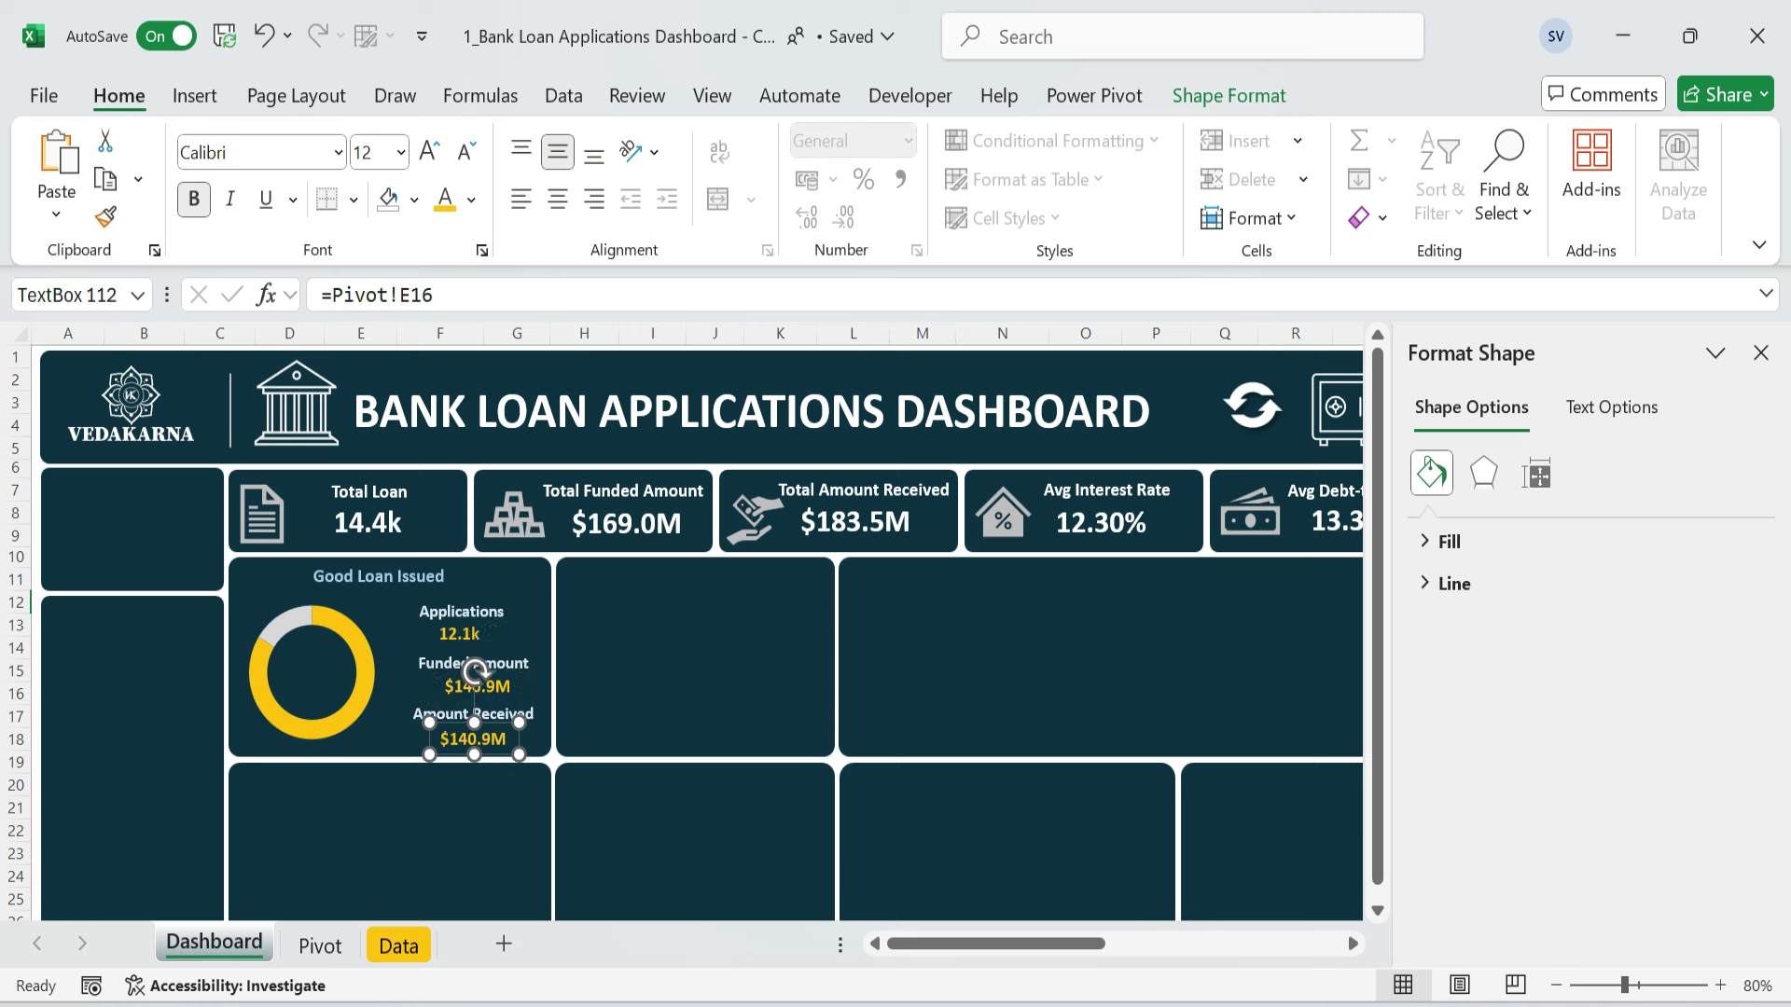
left_click_drag(463, 296, 220, 284)
type("=")
left_click(322, 940)
left_click(506, 723)
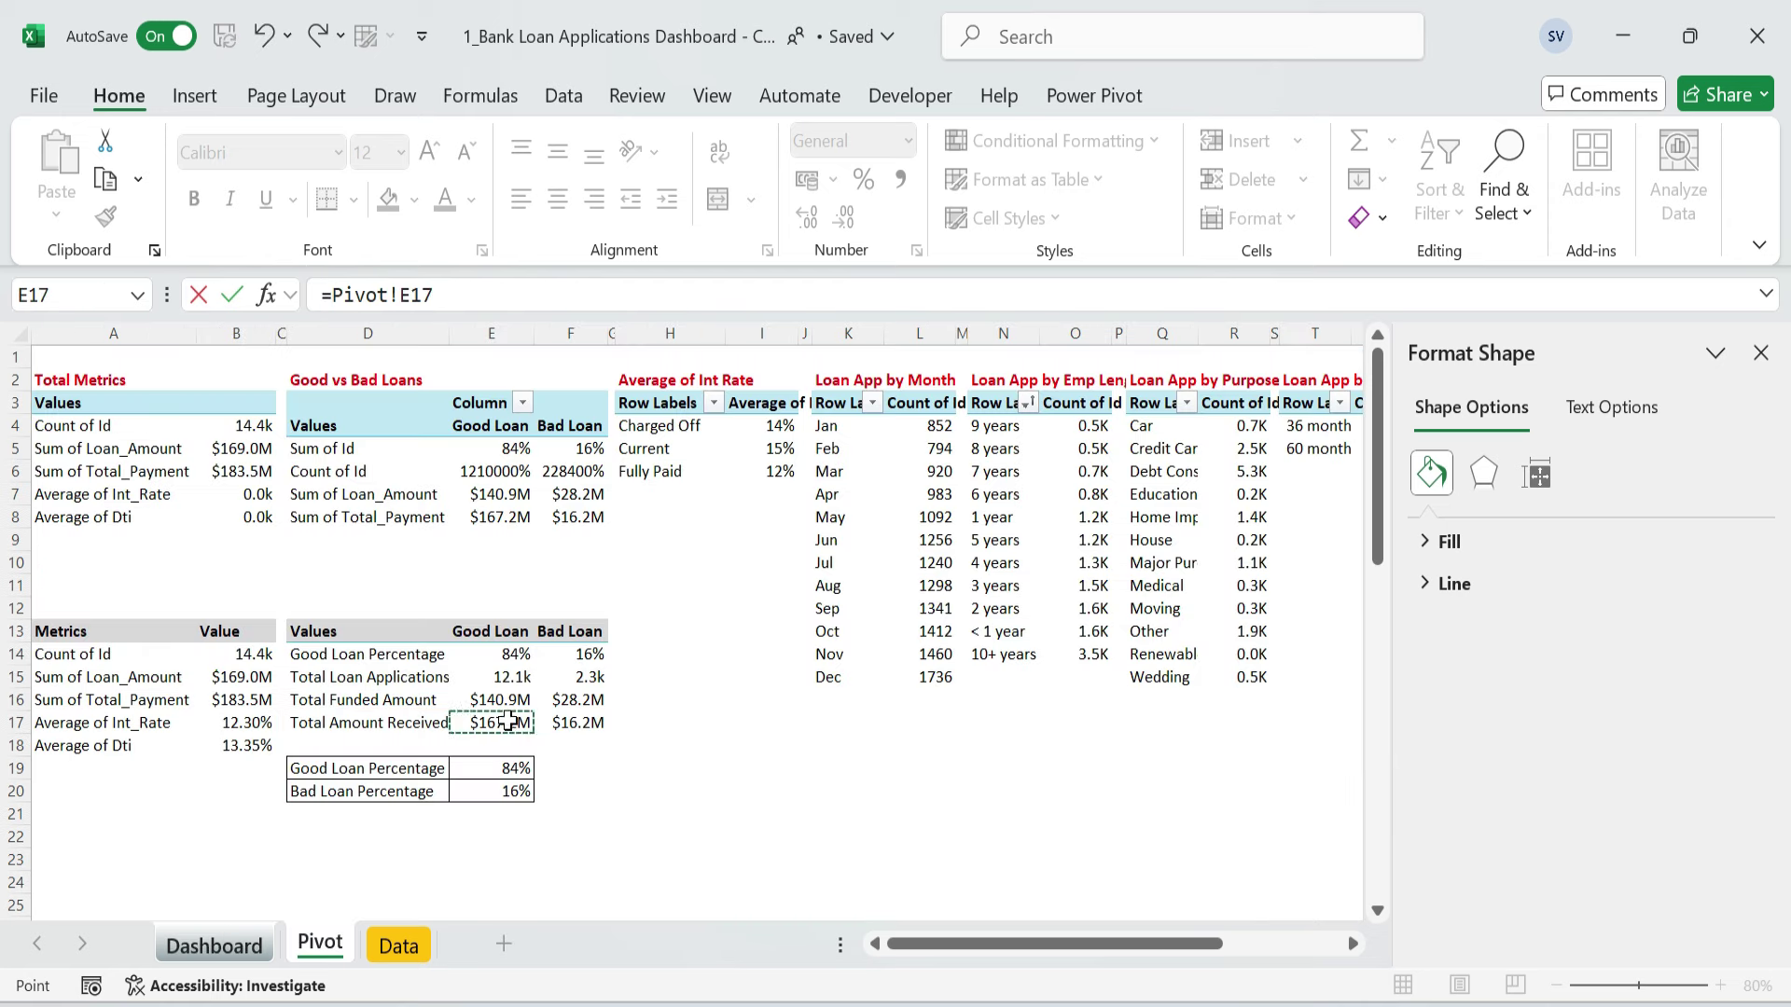
key("Return")
- Copy the funded value's bold gold formatting onto the amount received value
left_click(495, 683)
left_click(106, 217)
left_click(473, 740)
left_click(614, 671)
- Shift the Applications label and its count slightly right and up to line them up with the labels below
left_click(468, 624)
left_click_drag(503, 628, 513, 627)
left_click_drag(475, 645, 492, 643)
left_click_drag(519, 628, 521, 625)
left_click(1039, 680)
scroll(872, 875, "down", 6)
left_click(871, 875)
scroll(871, 875, "up", 6)
left_click(484, 625)
key("Up")
- Nudge the Funded Amount label and its value slightly upward to even out the spacing
left_click(521, 644)
key("Up")
left_click(518, 696)
key("Up")
left_click(524, 641)
key("Up")
left_click(1229, 96)
left_click(745, 142)
left_click(747, 789)
left_click(517, 693)
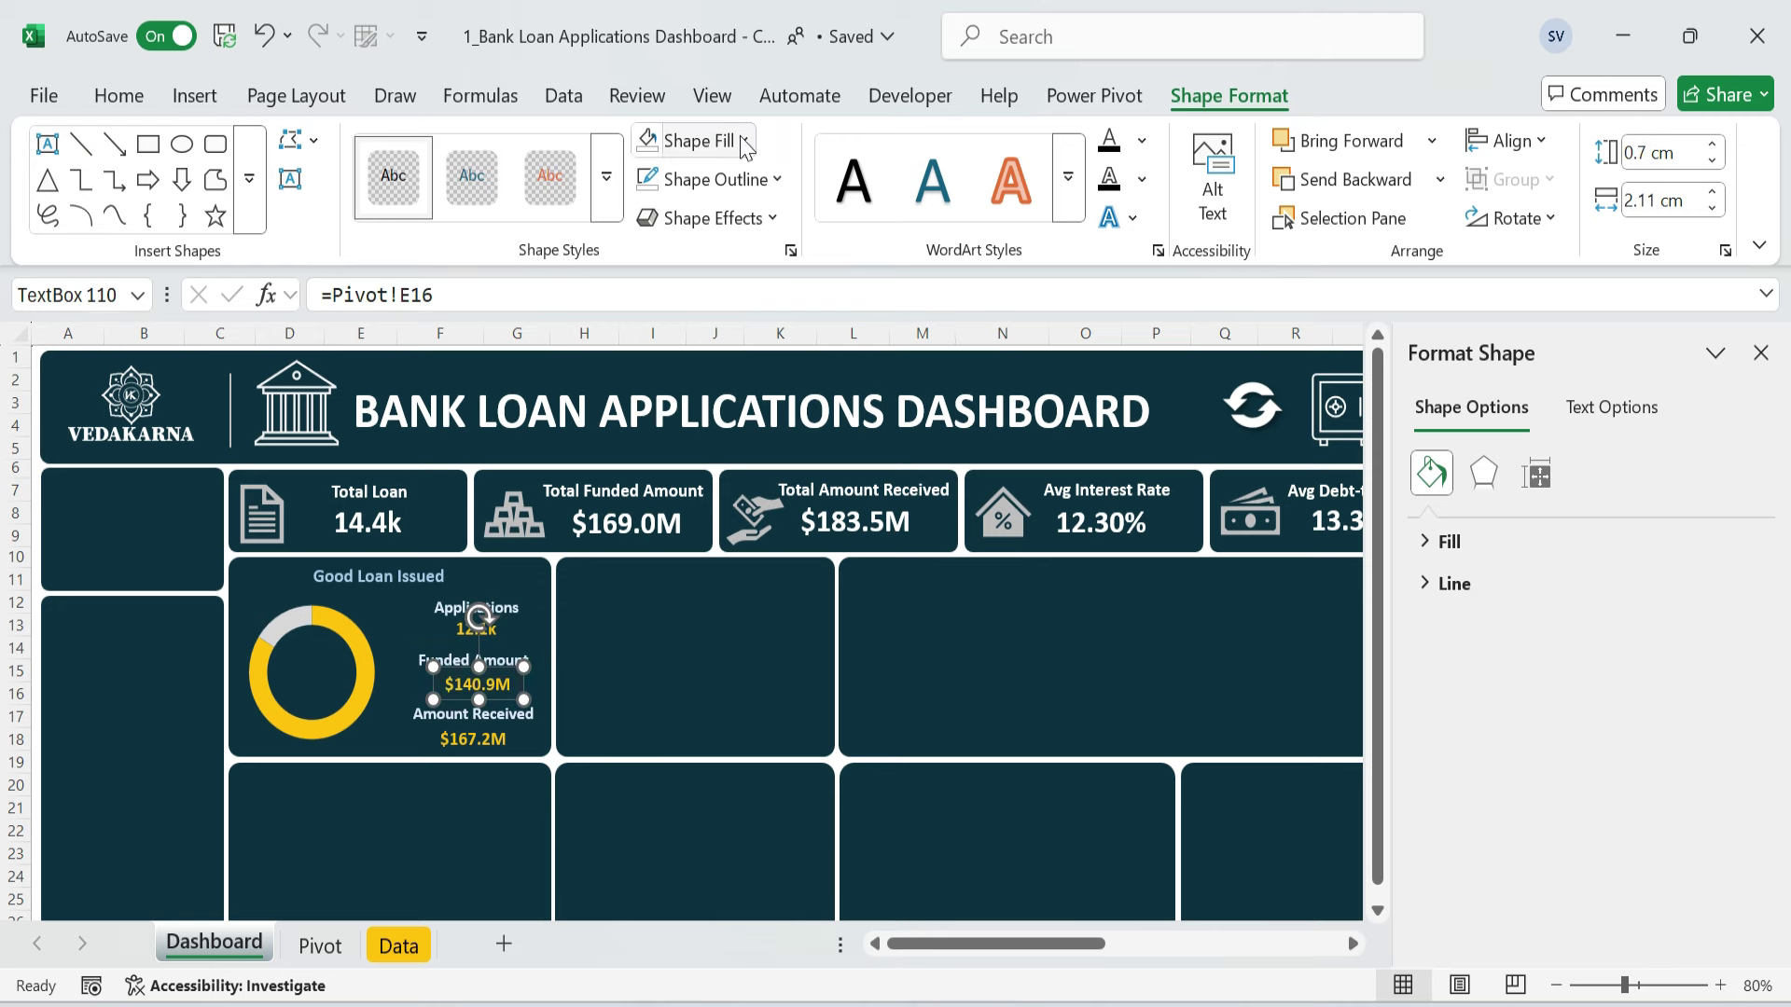
key("Up")
key("Up")
- Nudge the amount received value up and its label slightly right to align them in the panel
left_click(615, 668)
left_click(497, 739)
key("Up")
key("Up")
left_click(632, 689)
left_click(496, 716)
key("Right")
left_click(867, 682)
left_click(385, 581)
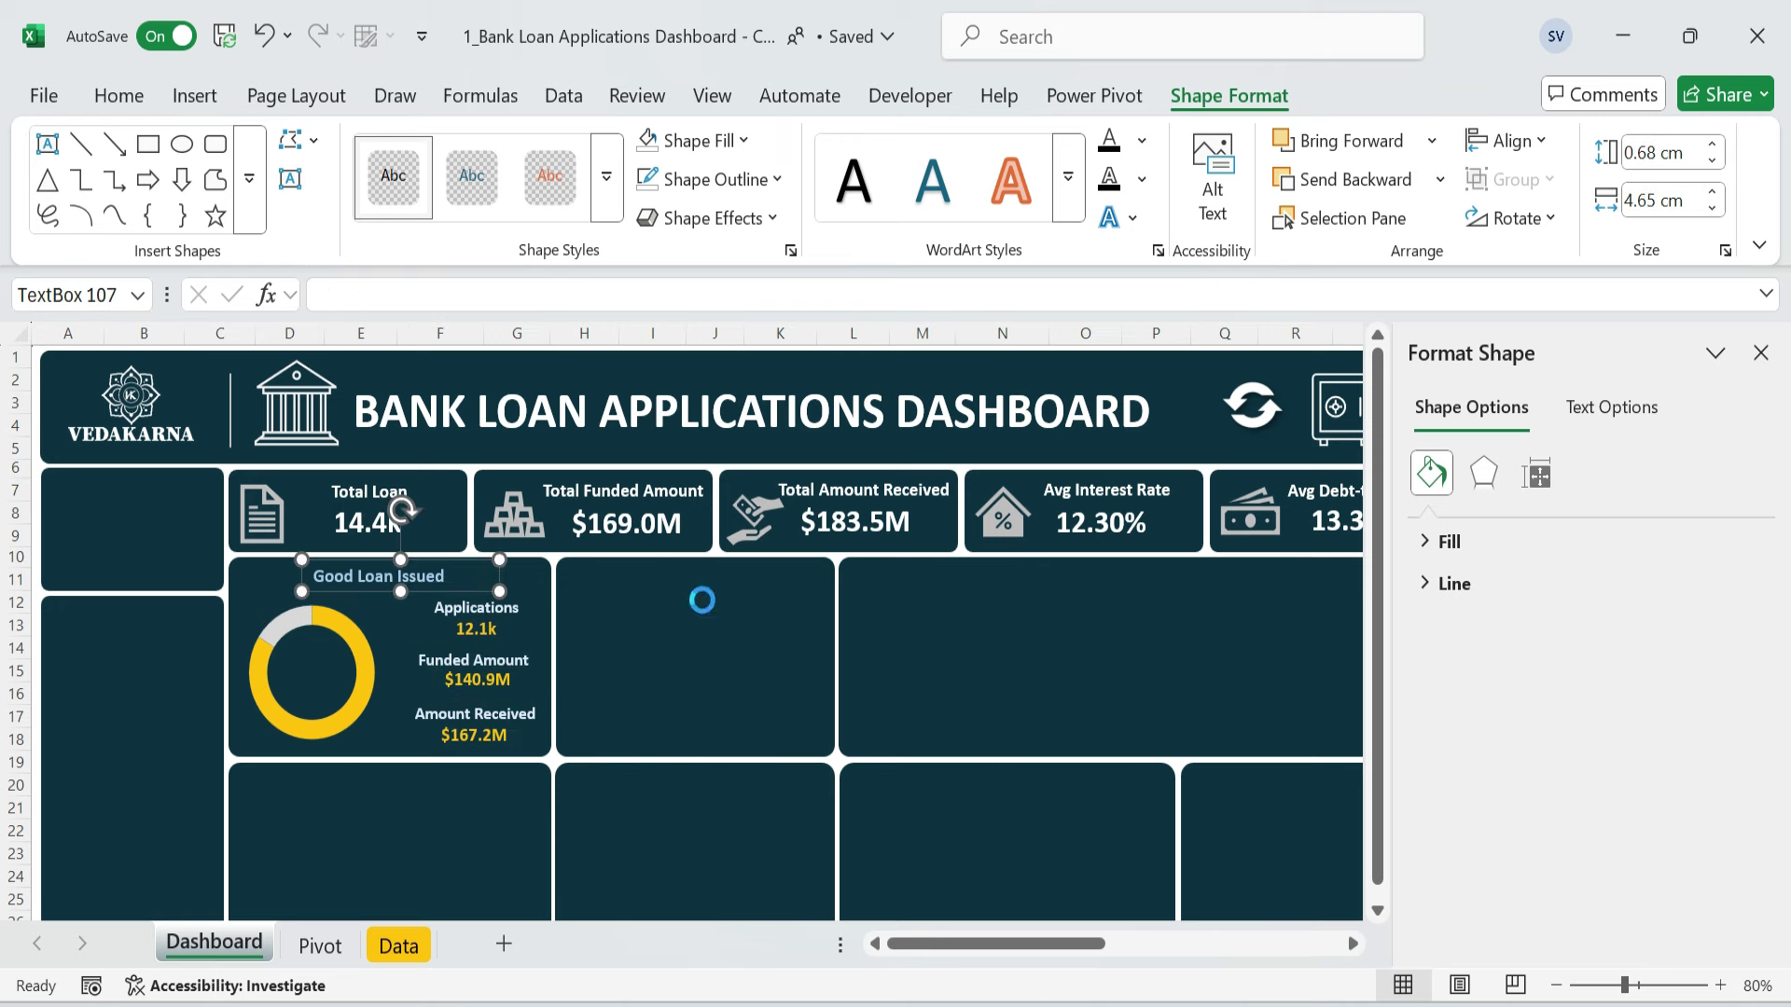
- Place a duplicate of the application count inside the doughnut and link it to the good loan percentage with =Pivot!E19
left_click(479, 635)
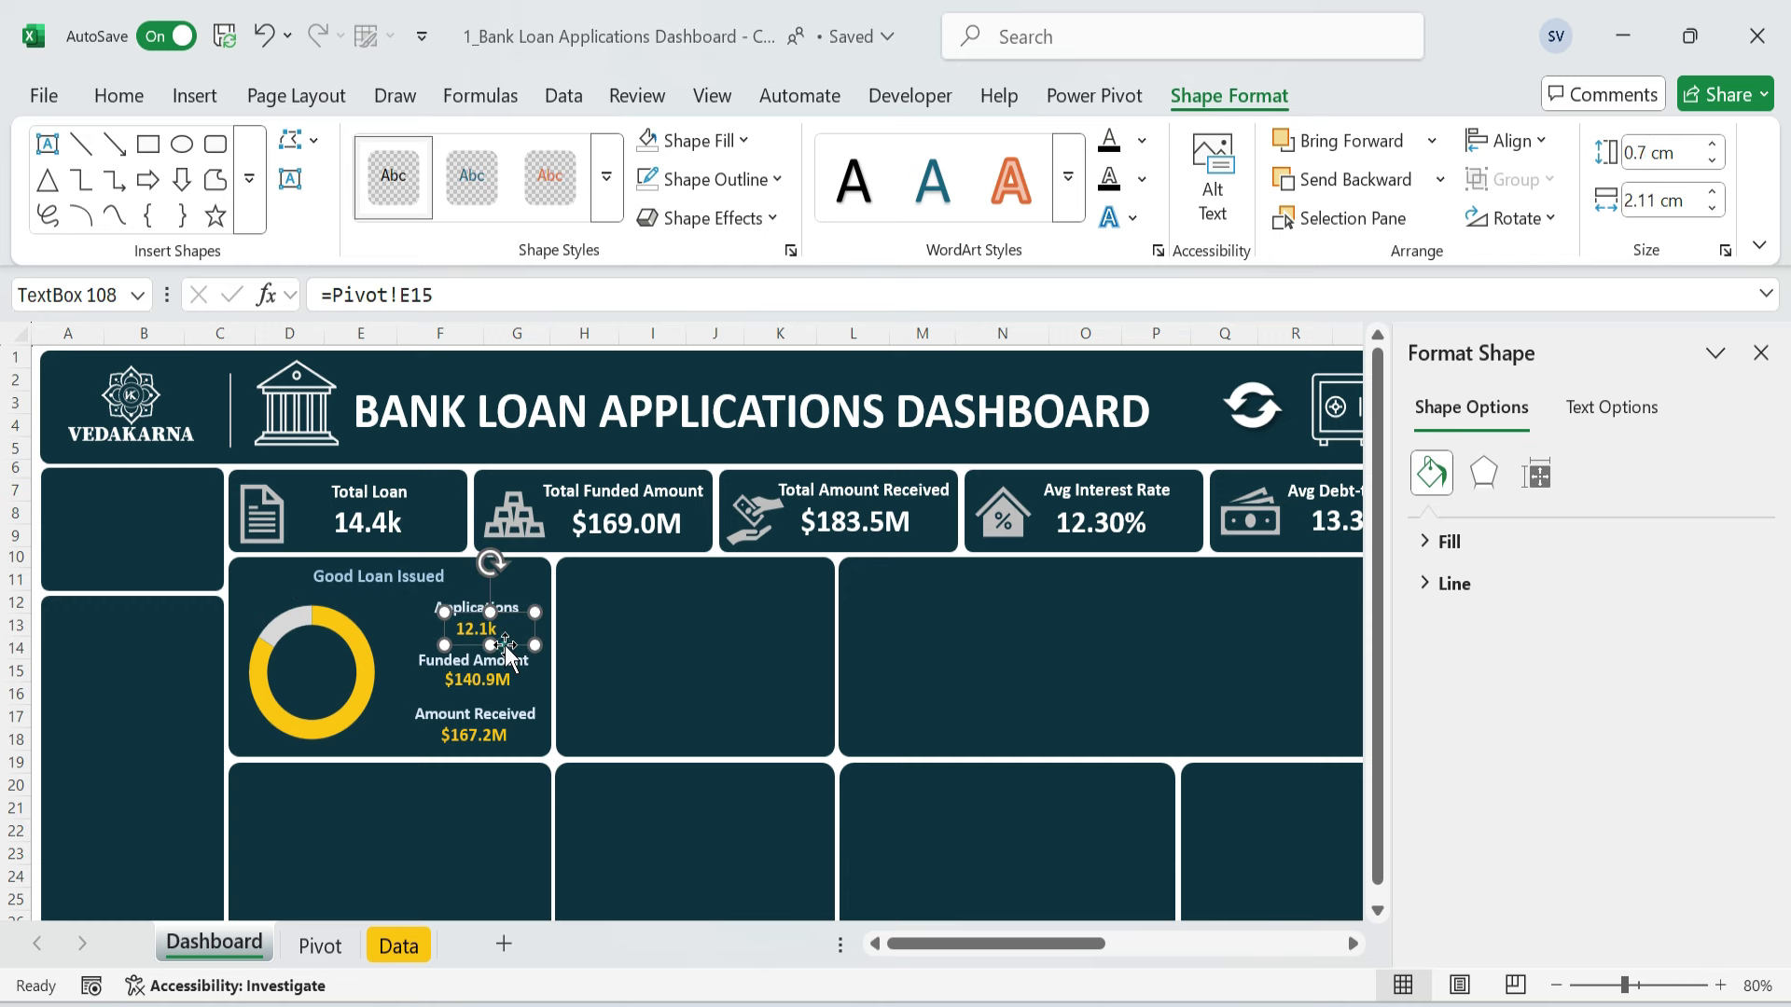
key("ctrl+d")
left_click_drag(539, 668, 358, 690)
left_click_drag(452, 292, 226, 254)
type("=")
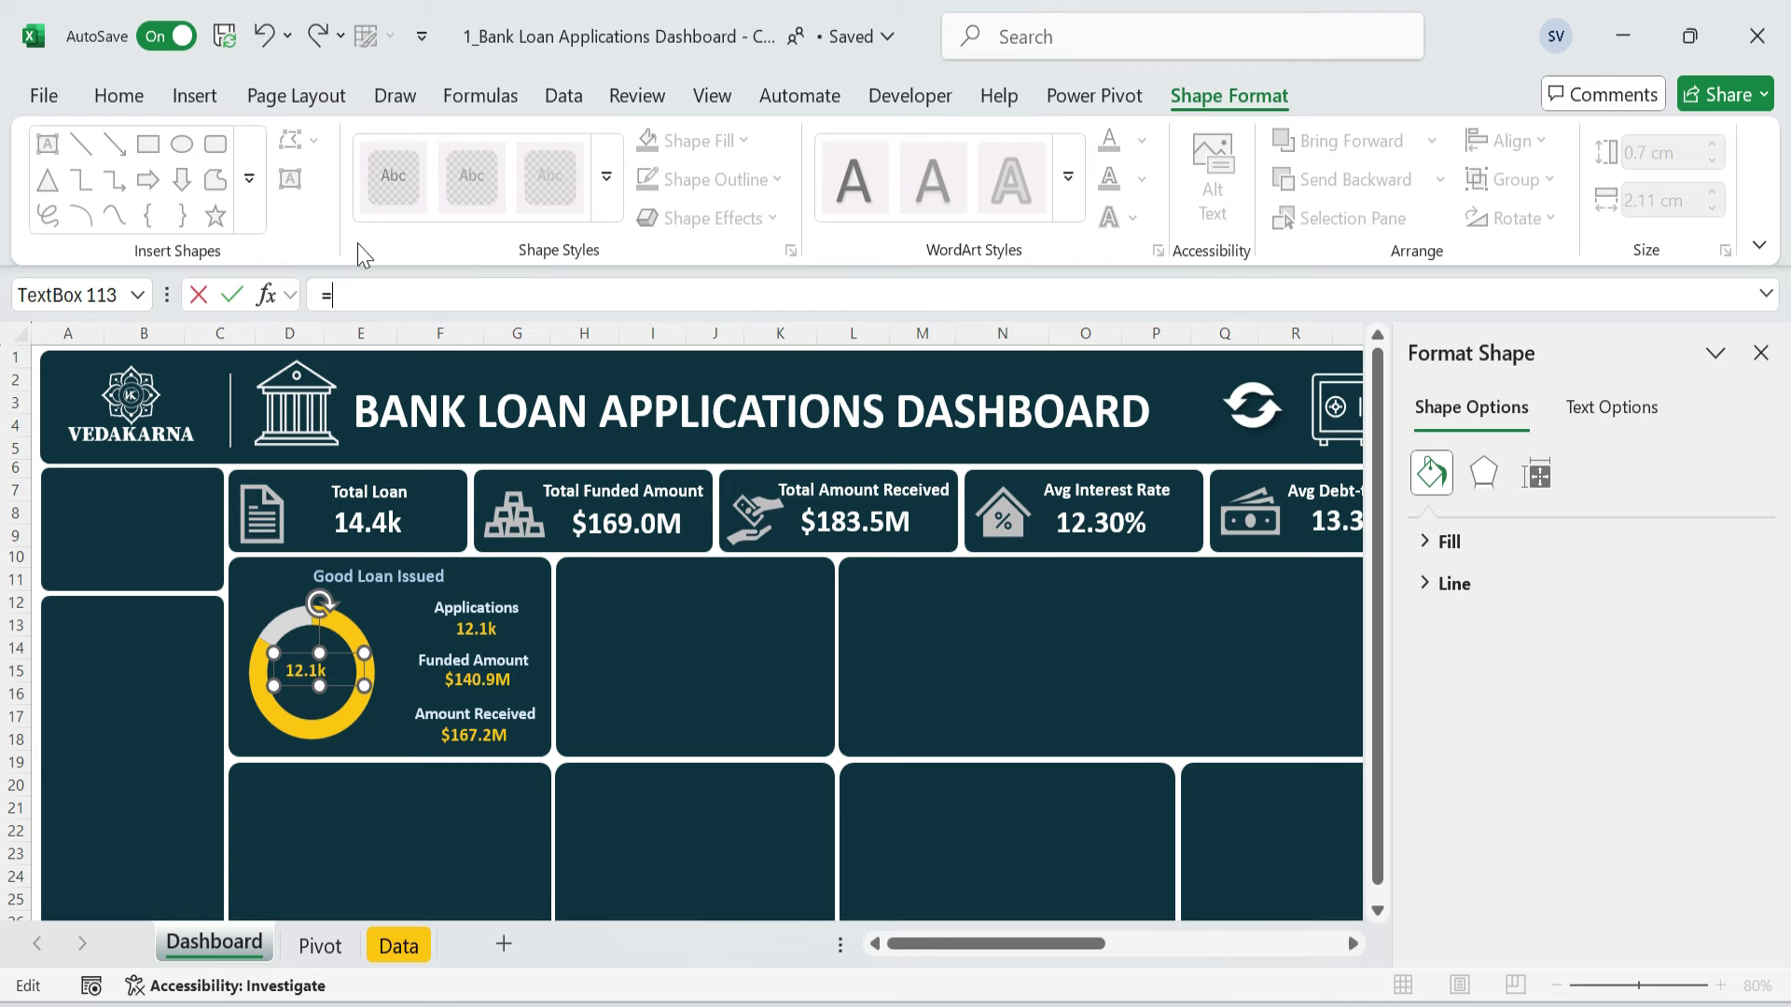
left_click(320, 945)
left_click(503, 768)
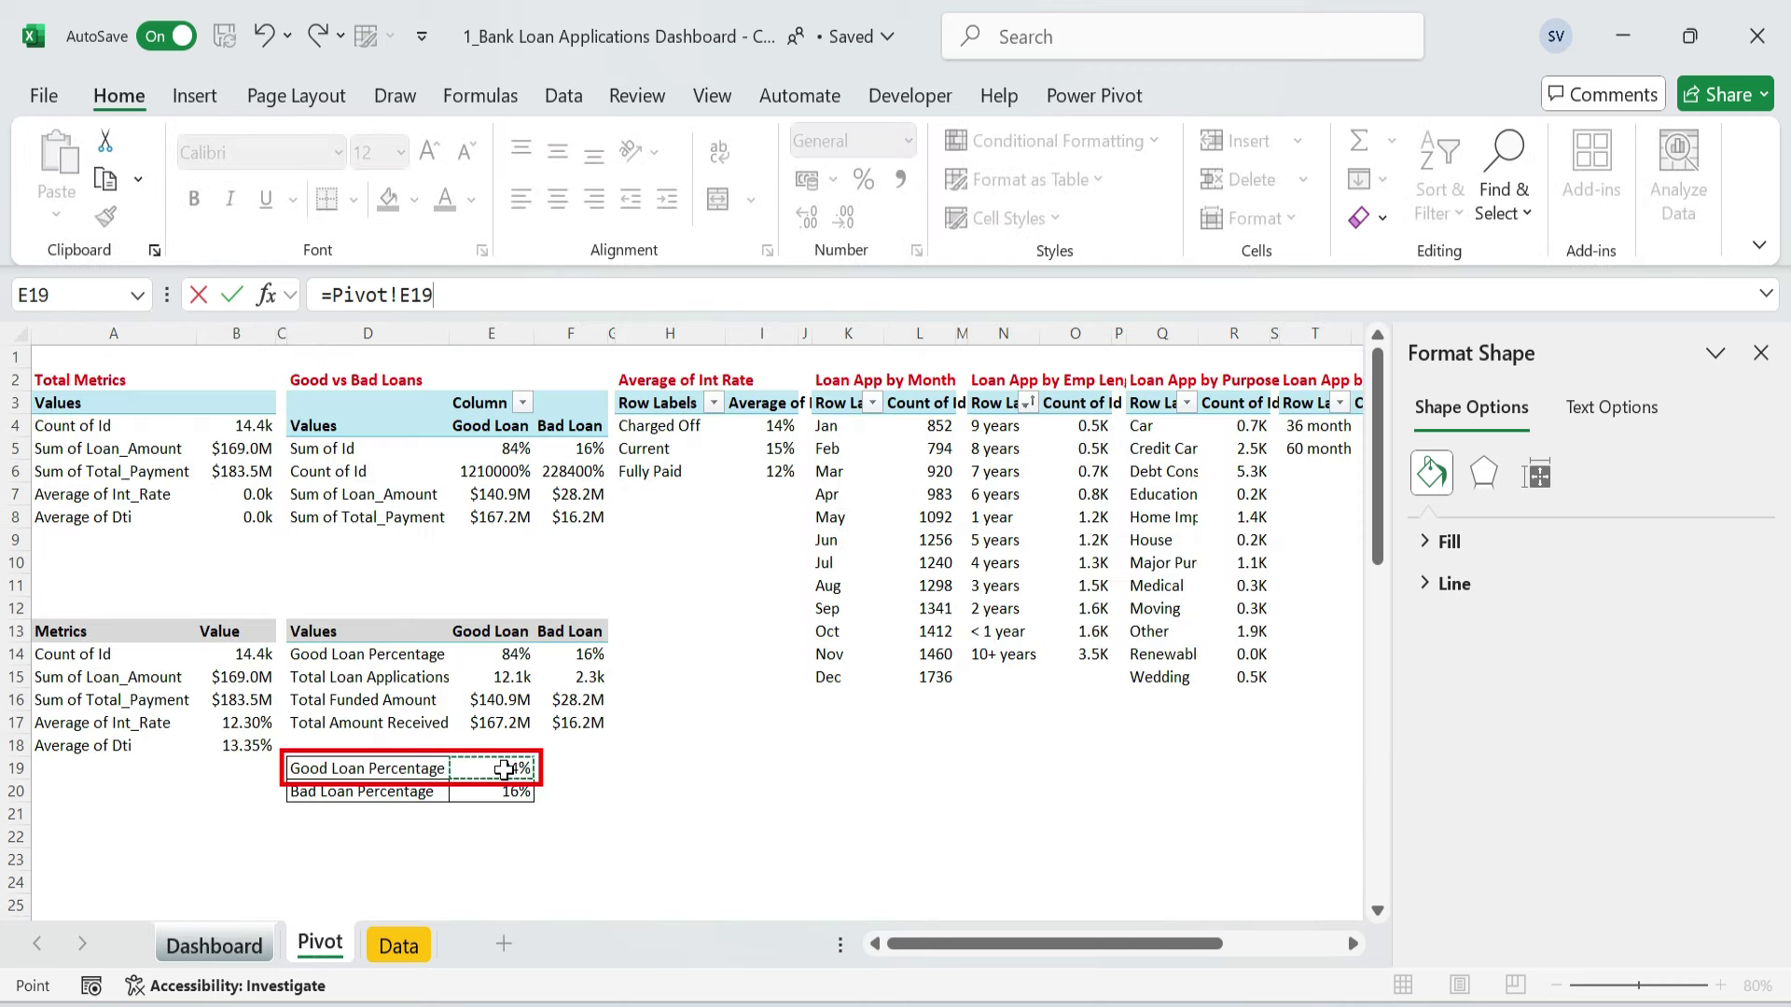
key("Return")
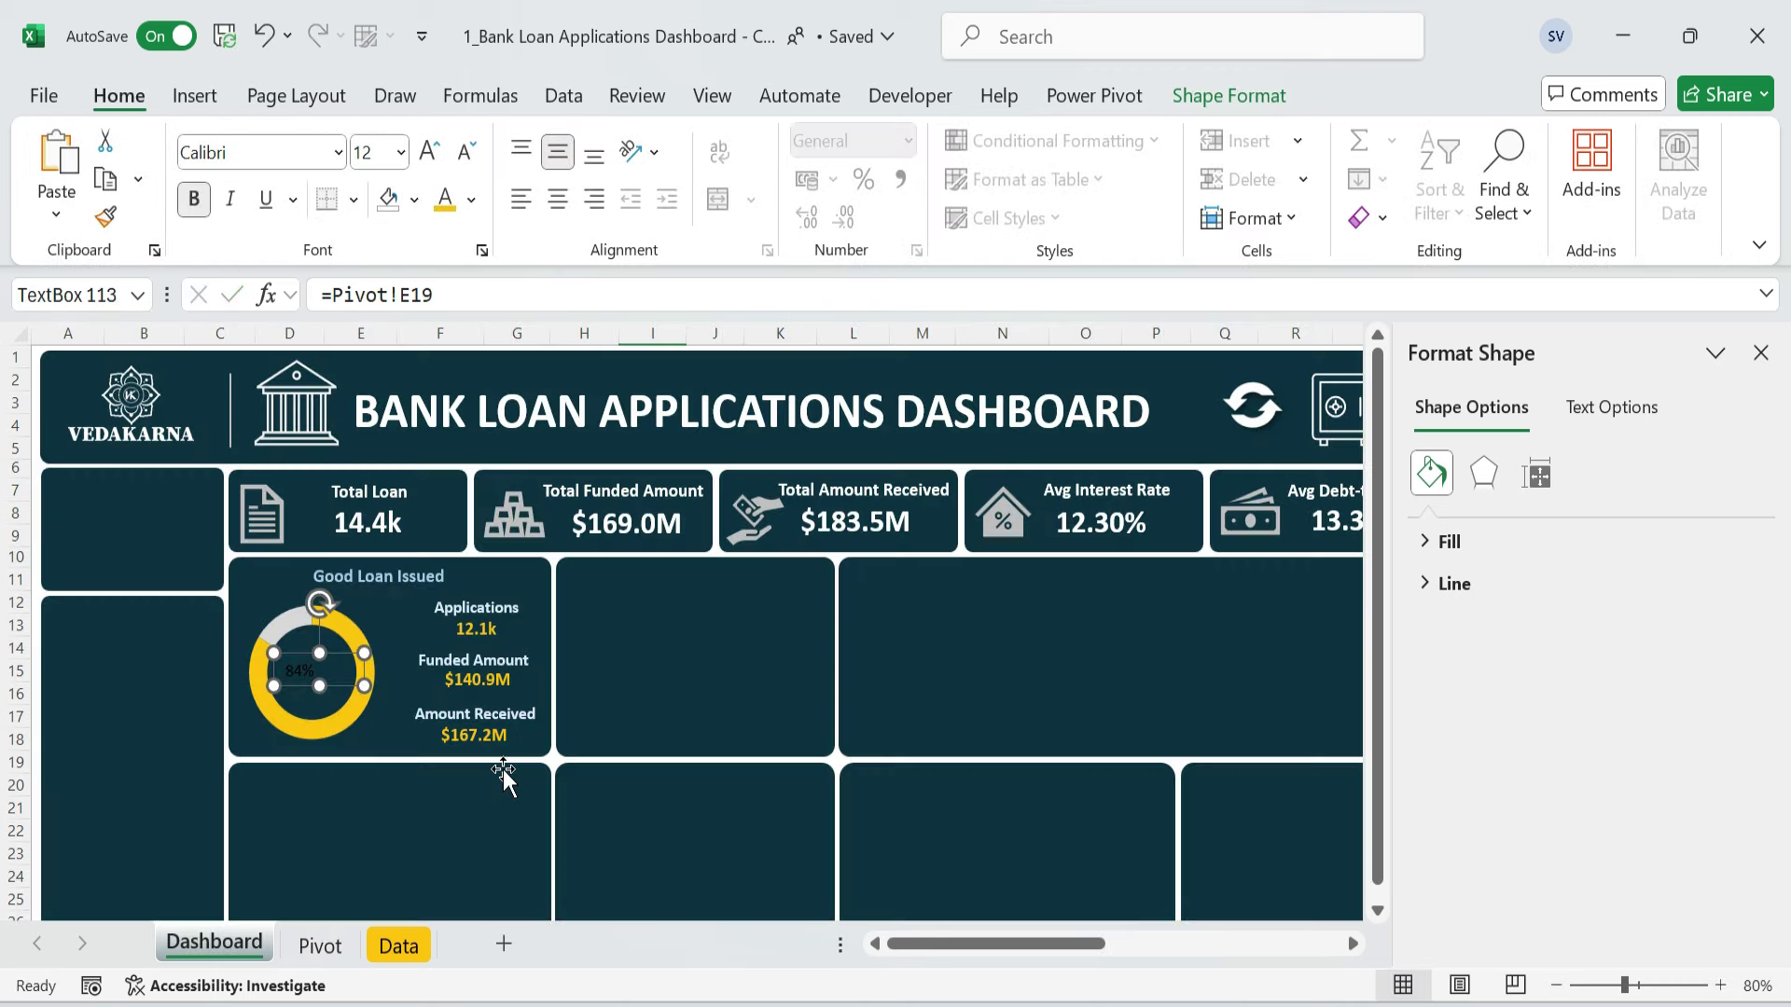
- Give the doughnut's percentage the application count's gold formatting, set it to size 16, and narrow and centre its text box
left_click(471, 630)
left_click(106, 216)
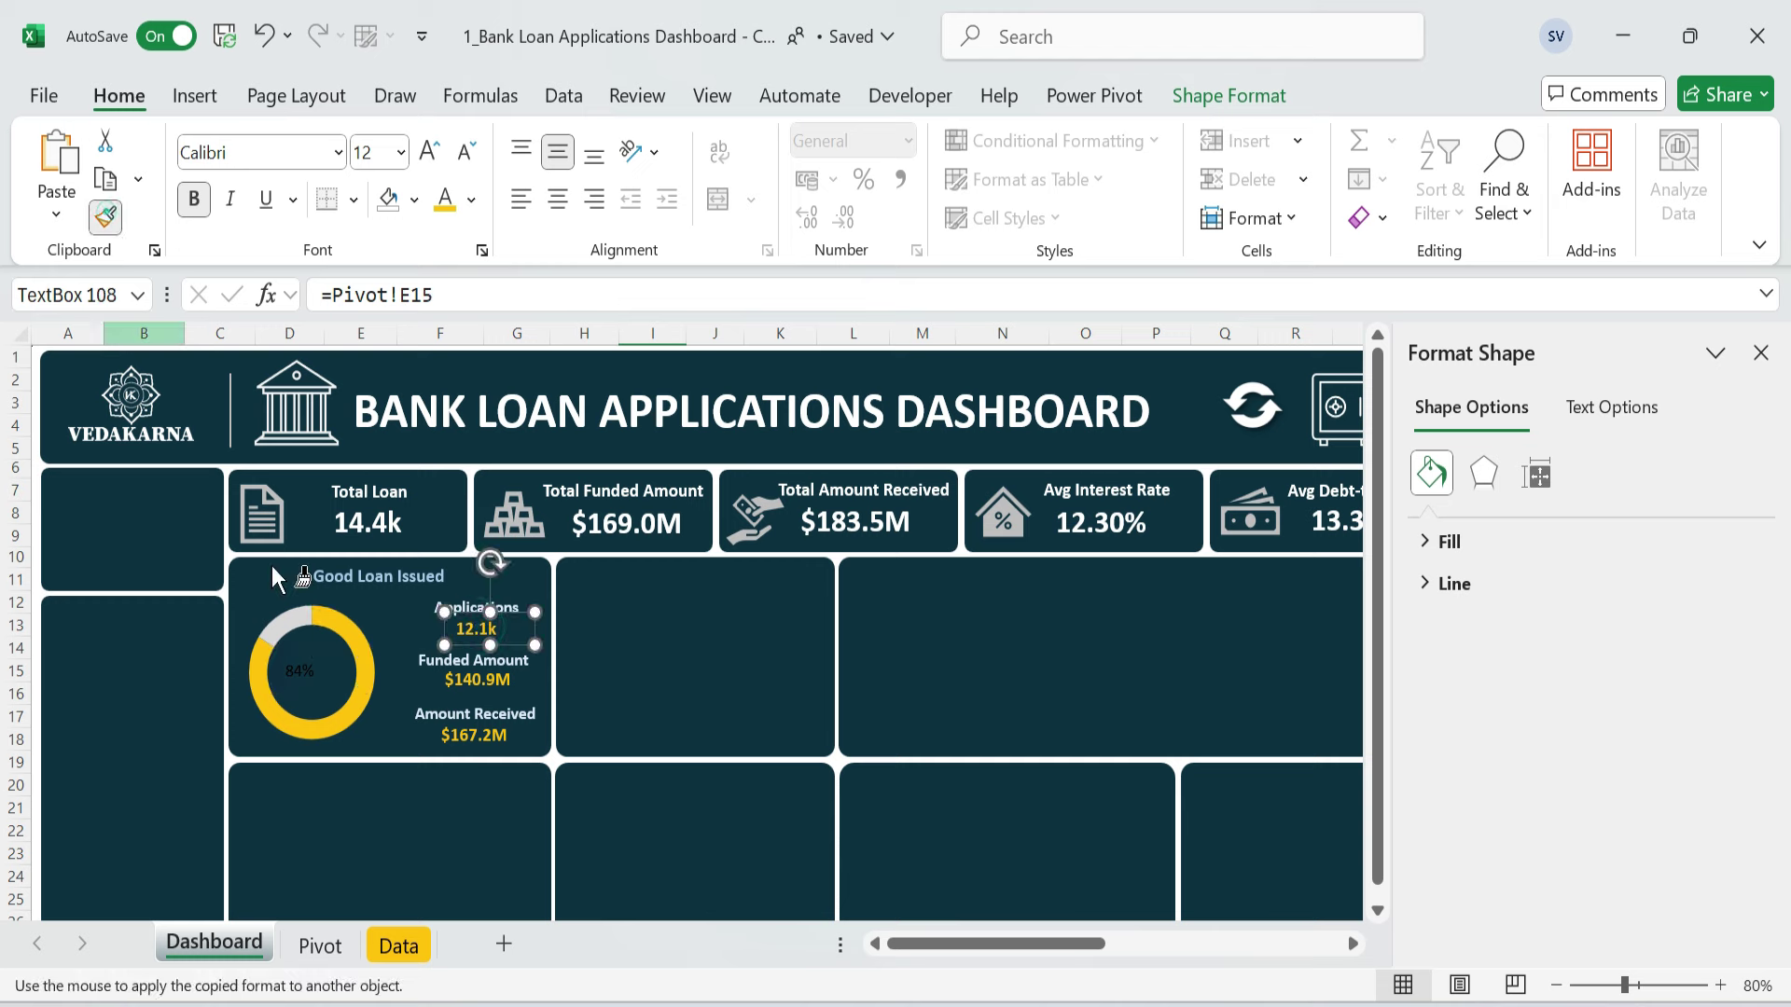
left_click(306, 671)
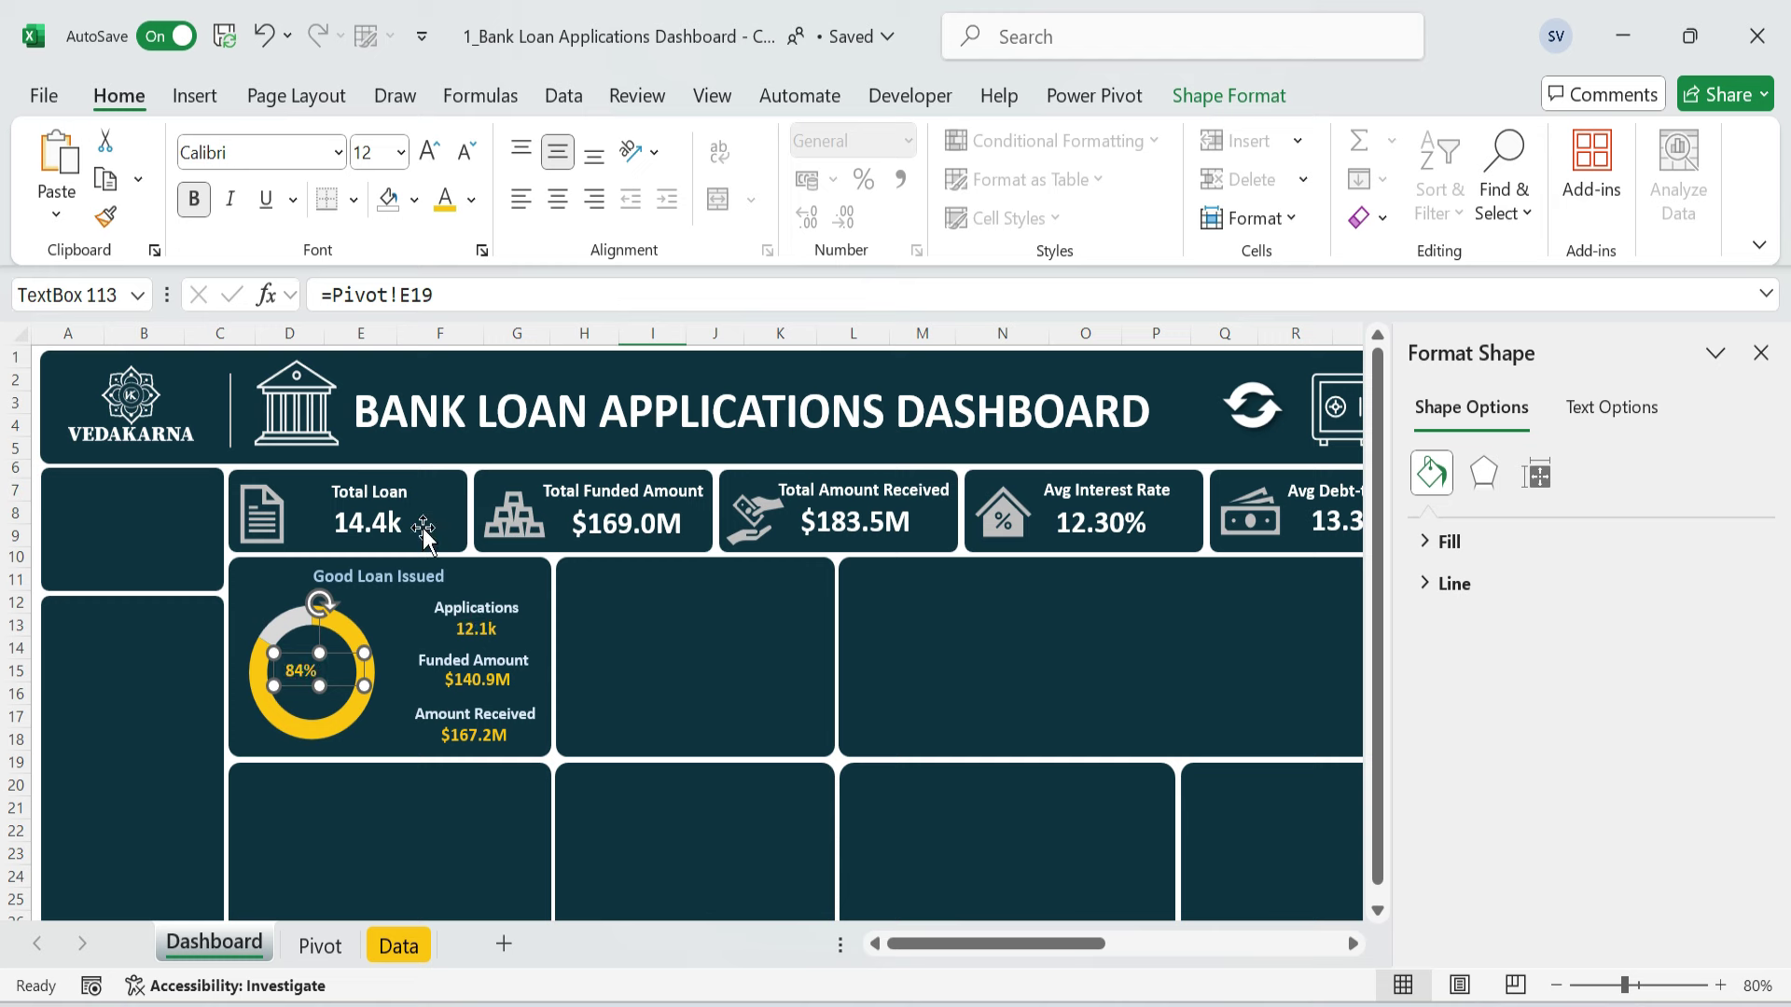
left_click(401, 152)
left_click(371, 354)
left_click_drag(366, 685, 332, 687)
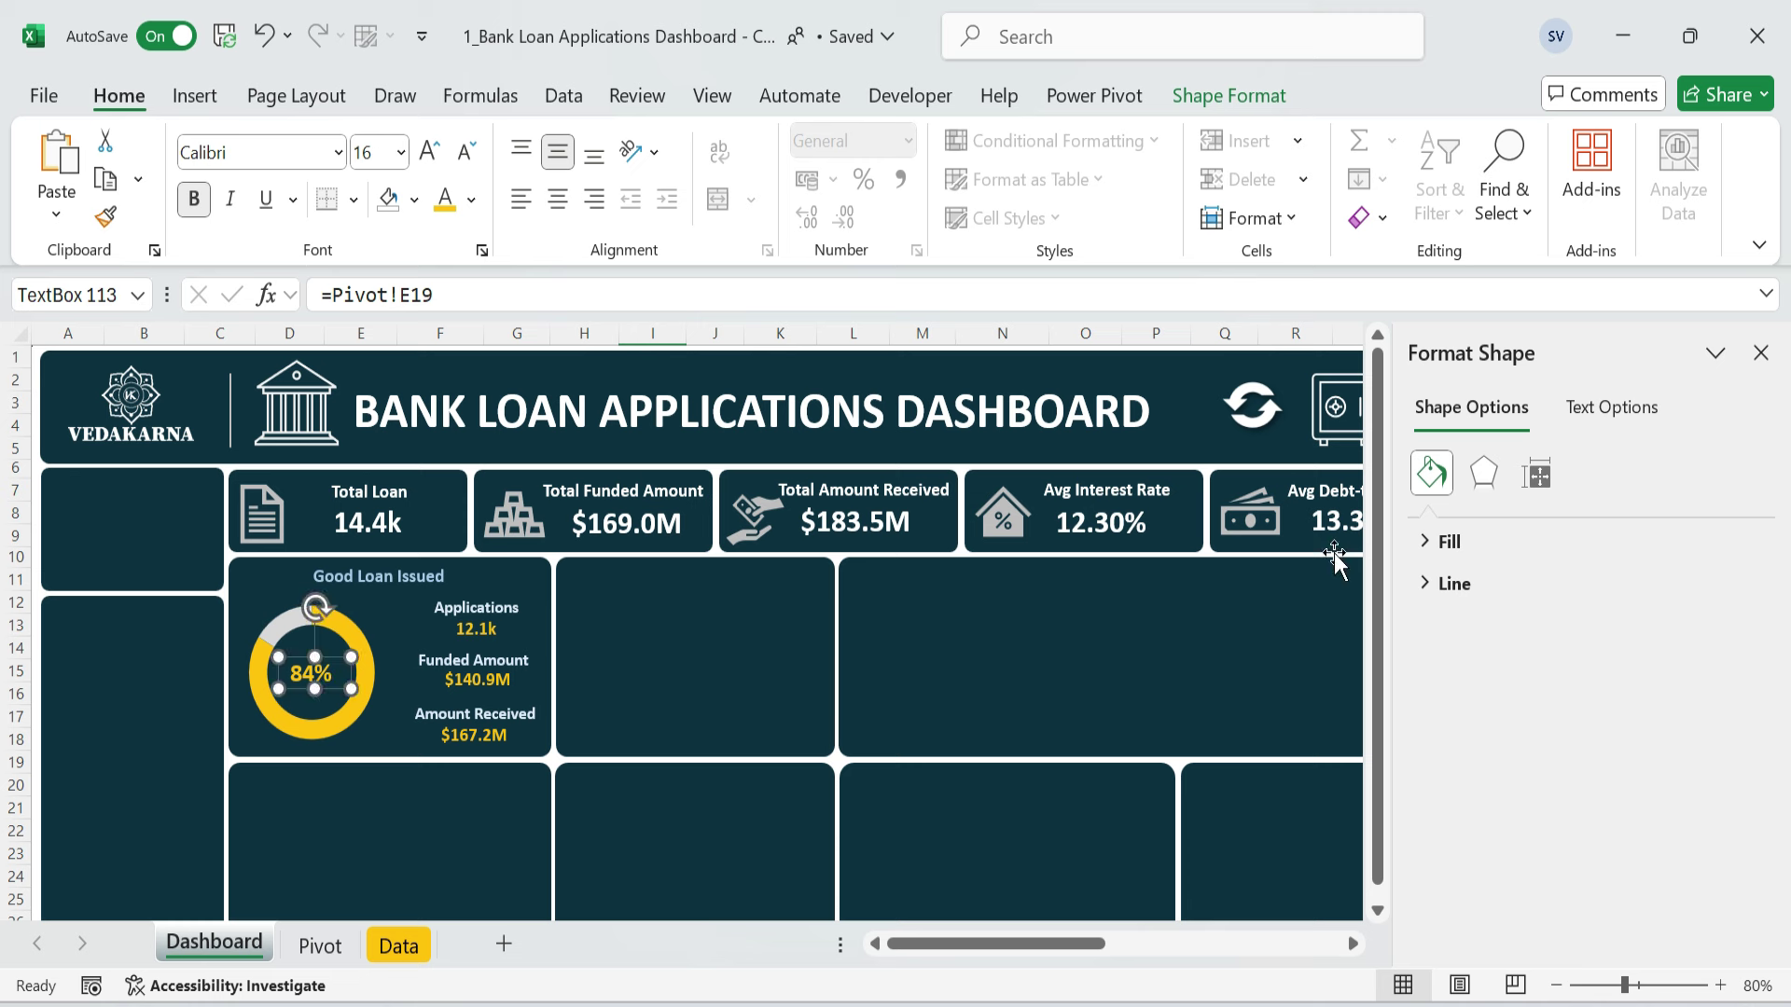
left_click(1056, 648)
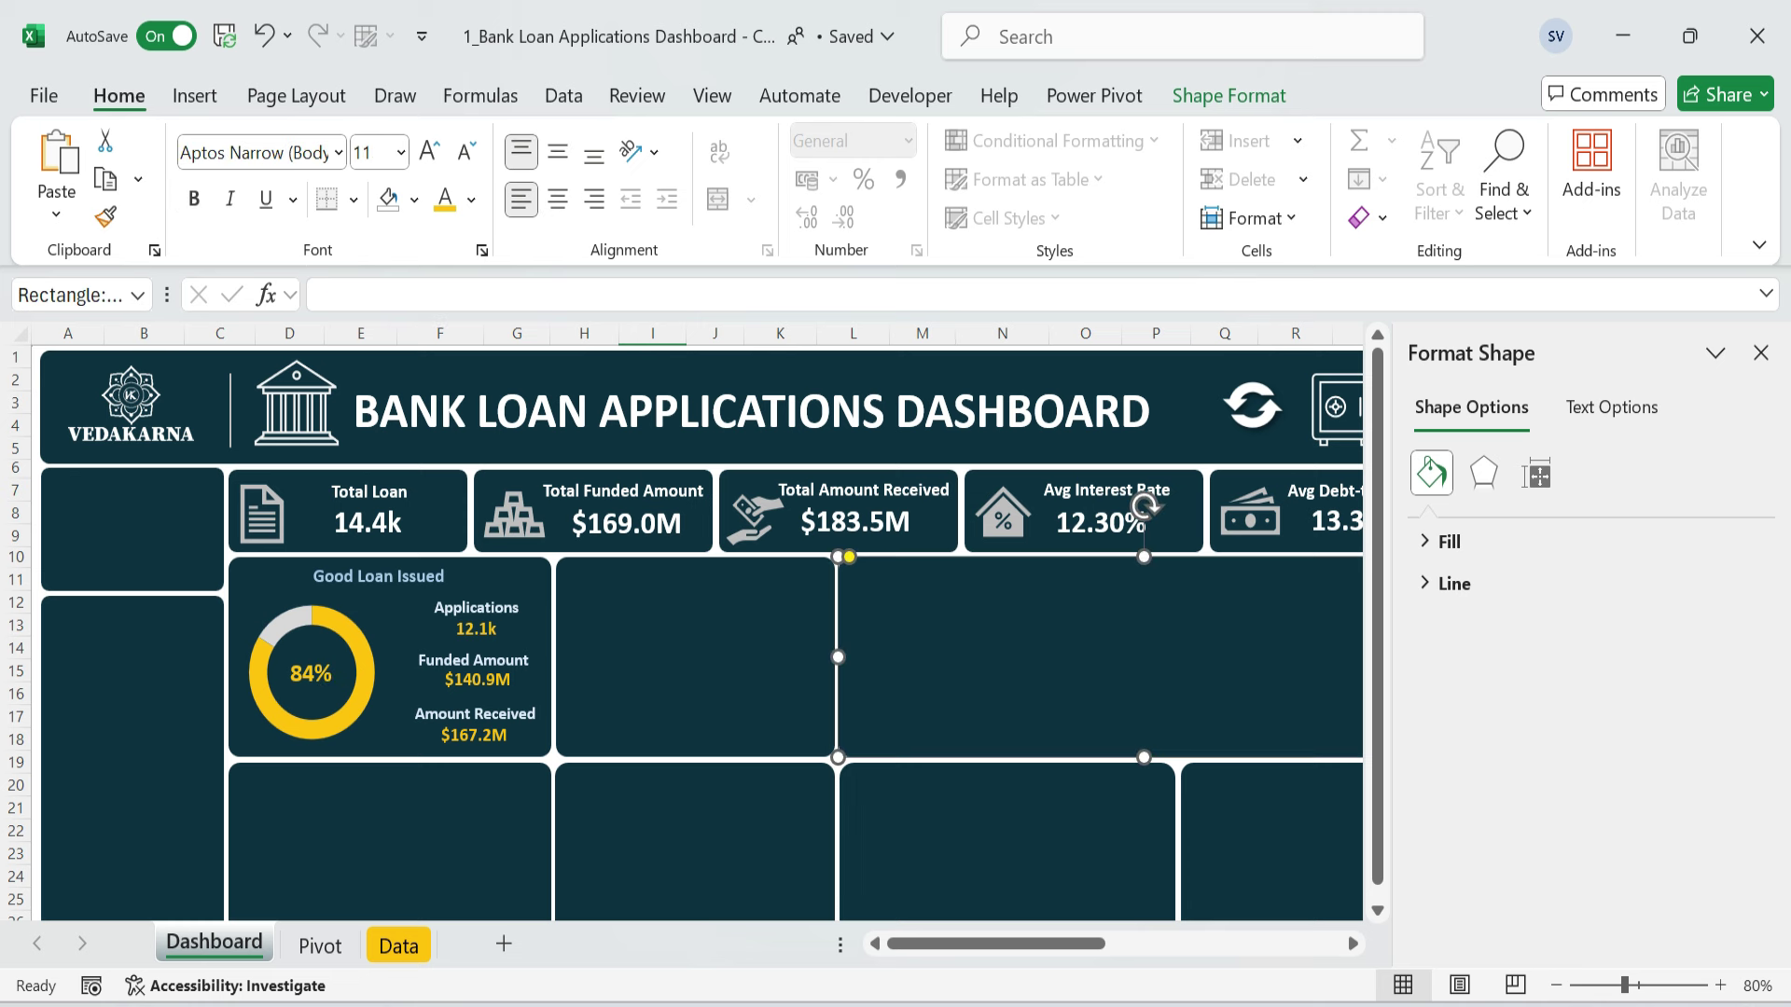
- Copy the Good Loan Issued doughnut, title, percentage, labels and values together into the empty panel directly below
left_click(357, 648)
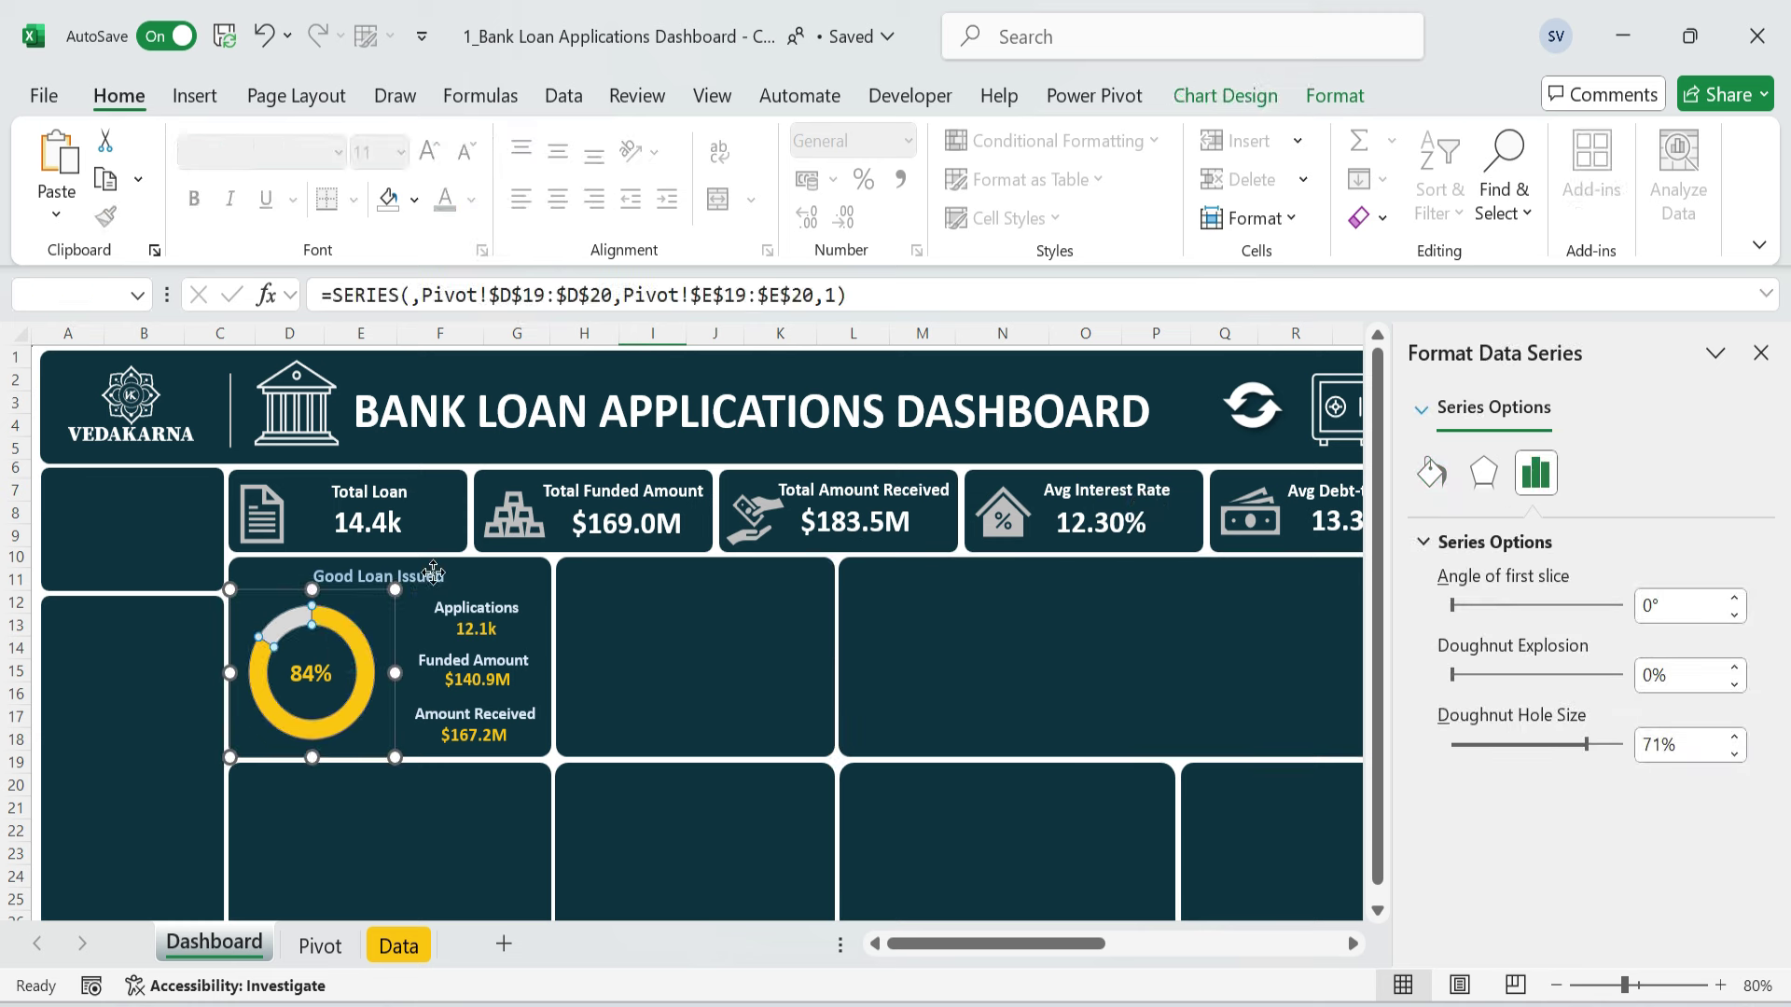
left_click(429, 575, "shift")
left_click(321, 676, "shift")
left_click(476, 607, "shift")
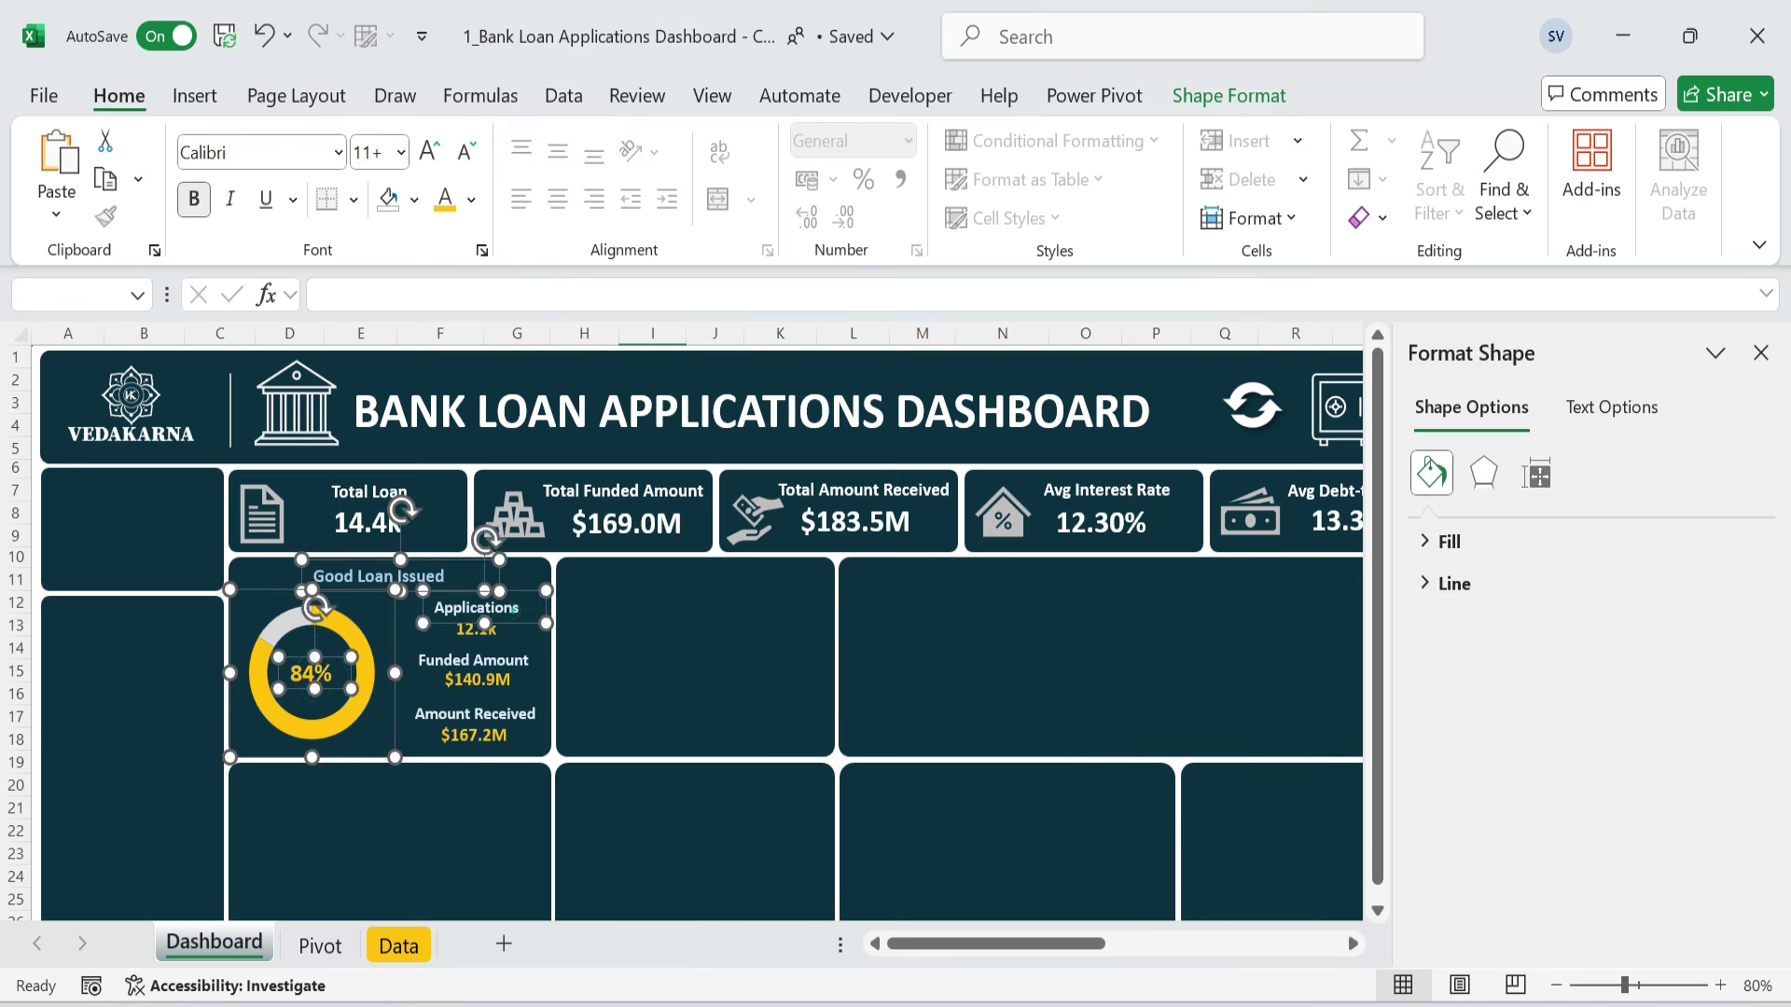
left_click(492, 635, "shift")
left_click(473, 661, "shift")
left_click(477, 679, "shift")
left_click(475, 713, "shift")
left_click(502, 740, "shift")
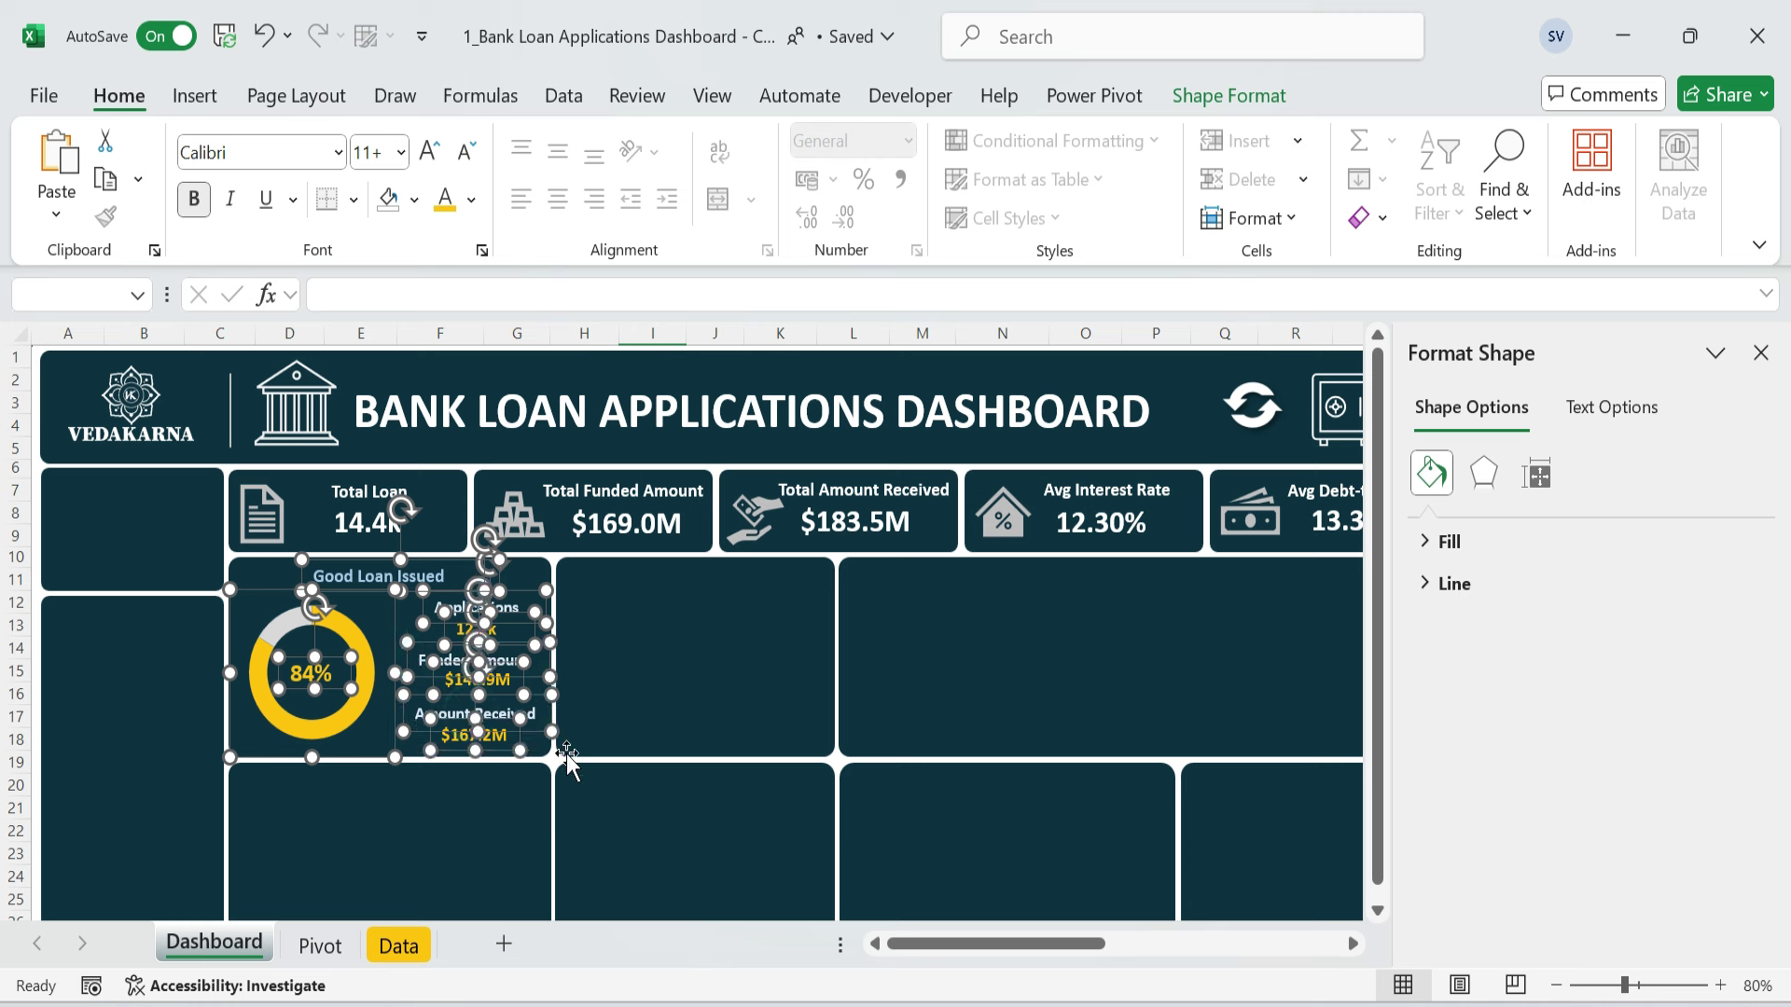
scroll(527, 756, "down", 3)
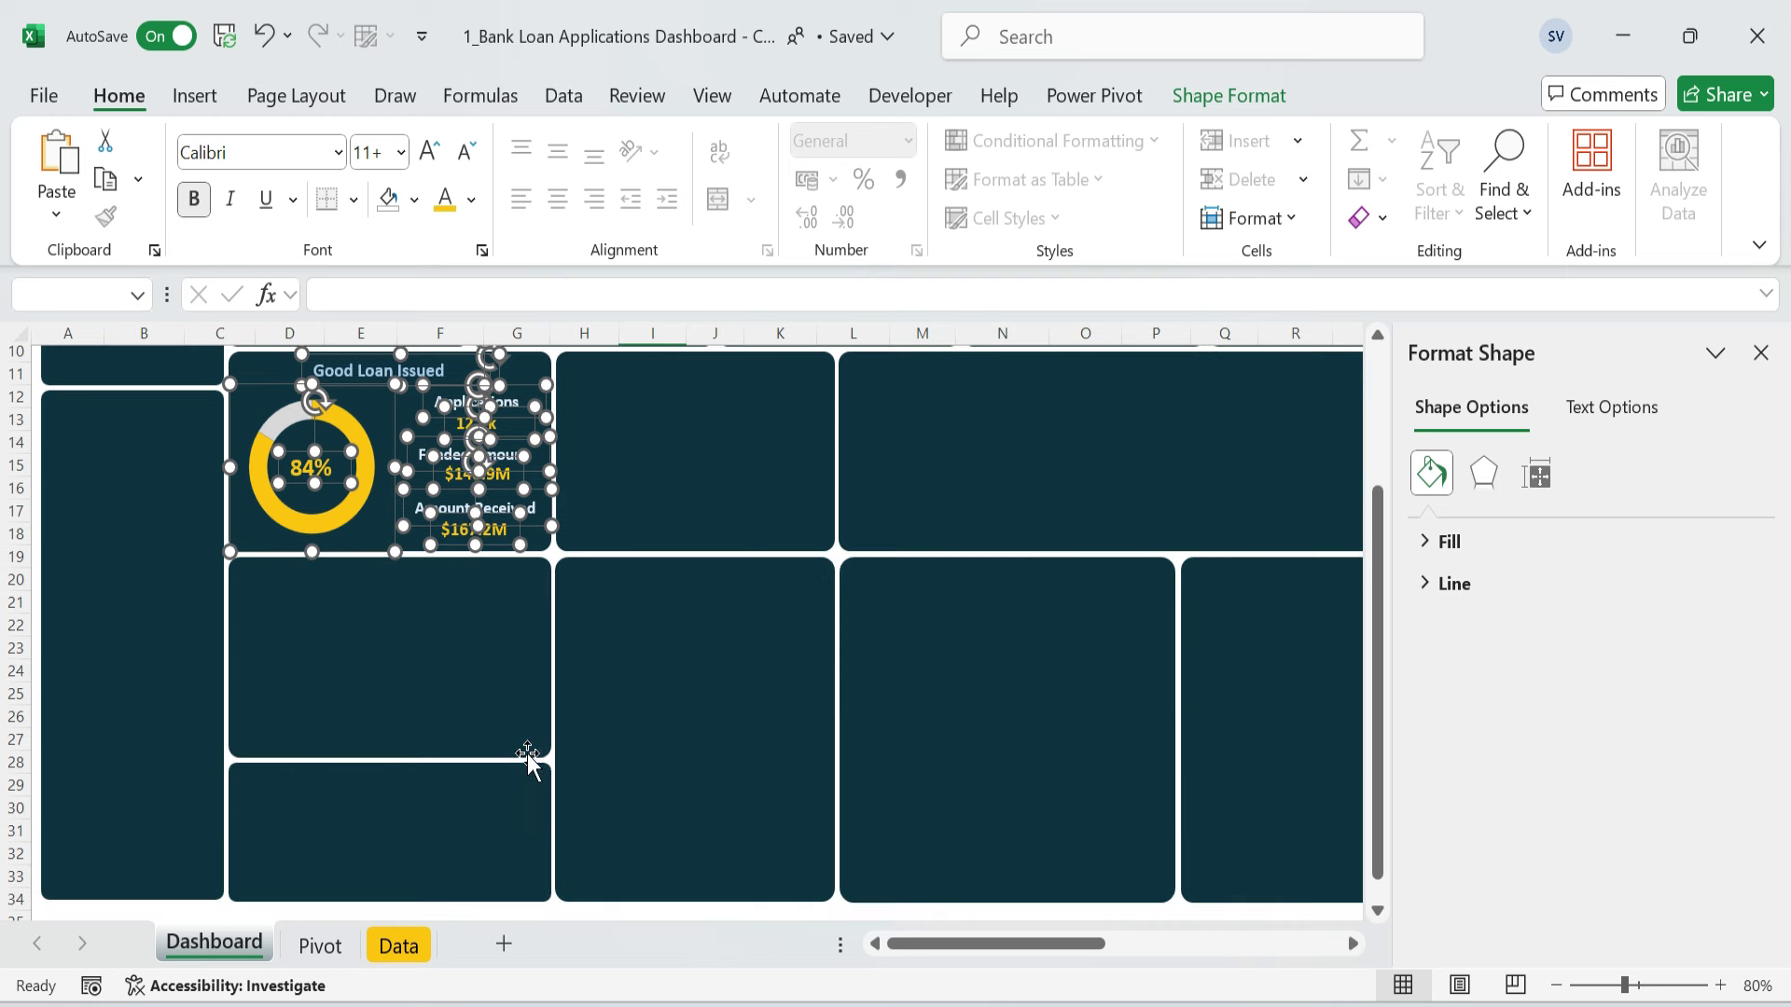
left_click(386, 664)
key("ctrl+v")
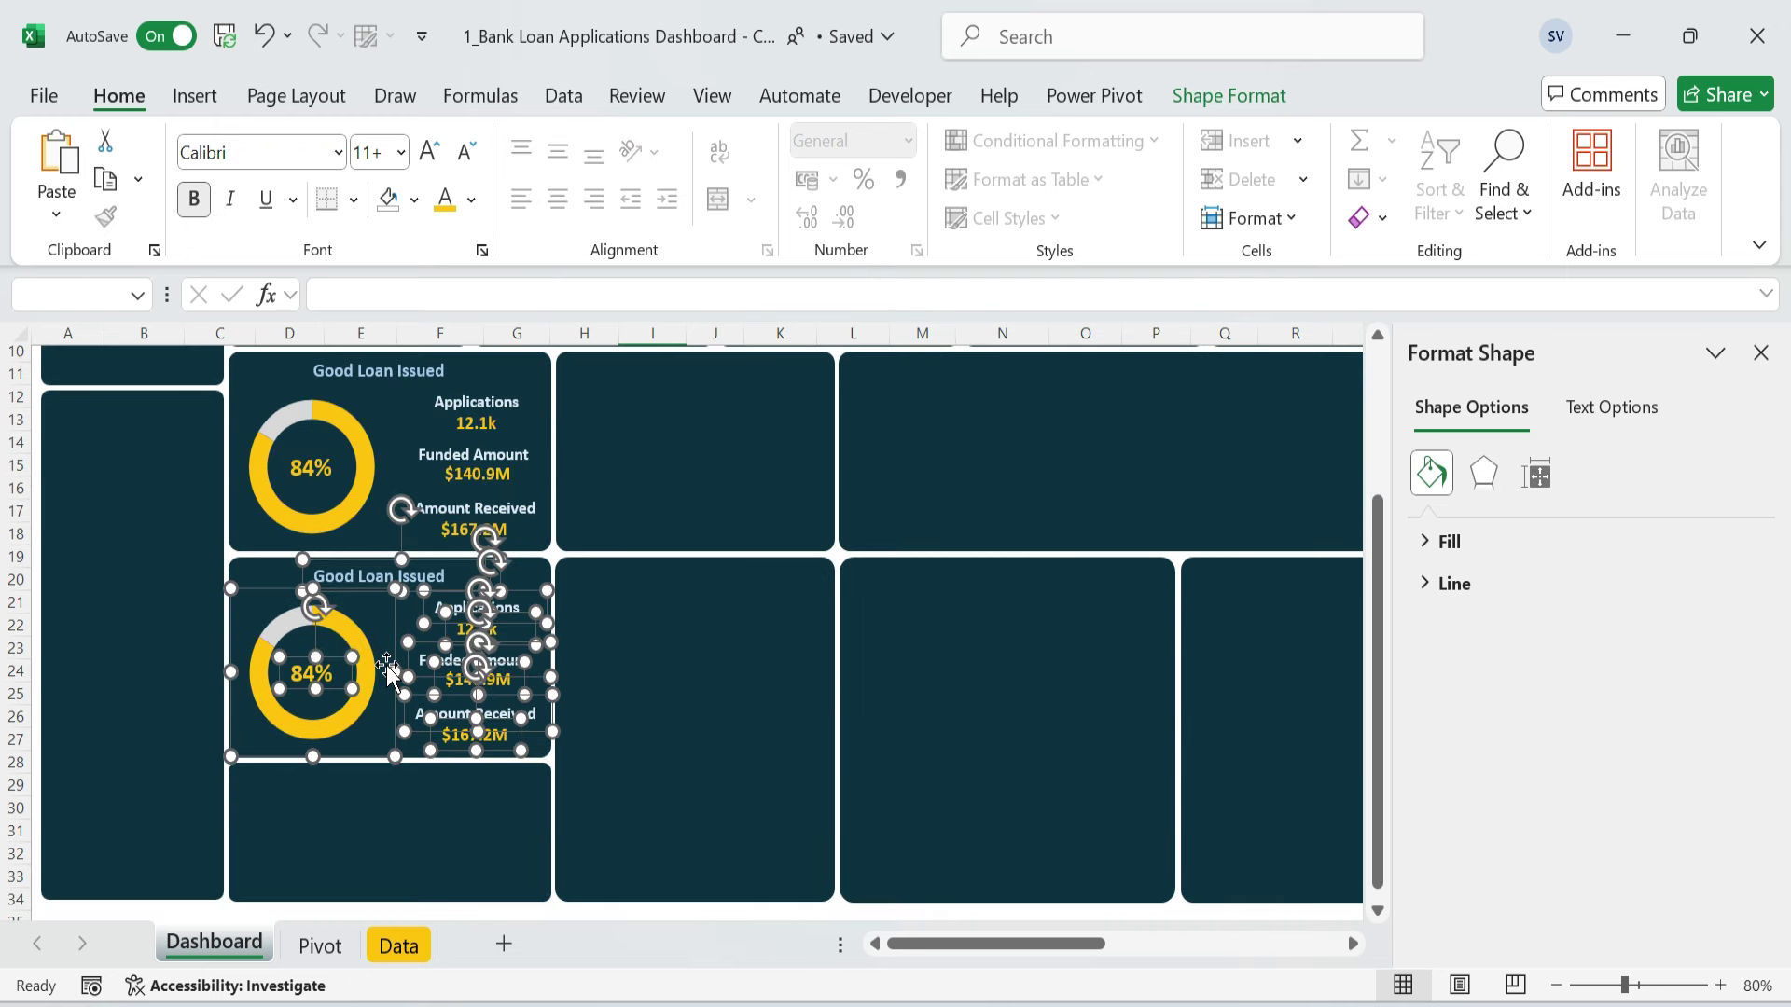
- Change the copied panel's title to BAD Loan Issued
left_click(701, 643)
left_click(432, 582)
key("Home")
key("Delete")
key("Delete")
key("Delete")
key("Delete")
type("BAD")
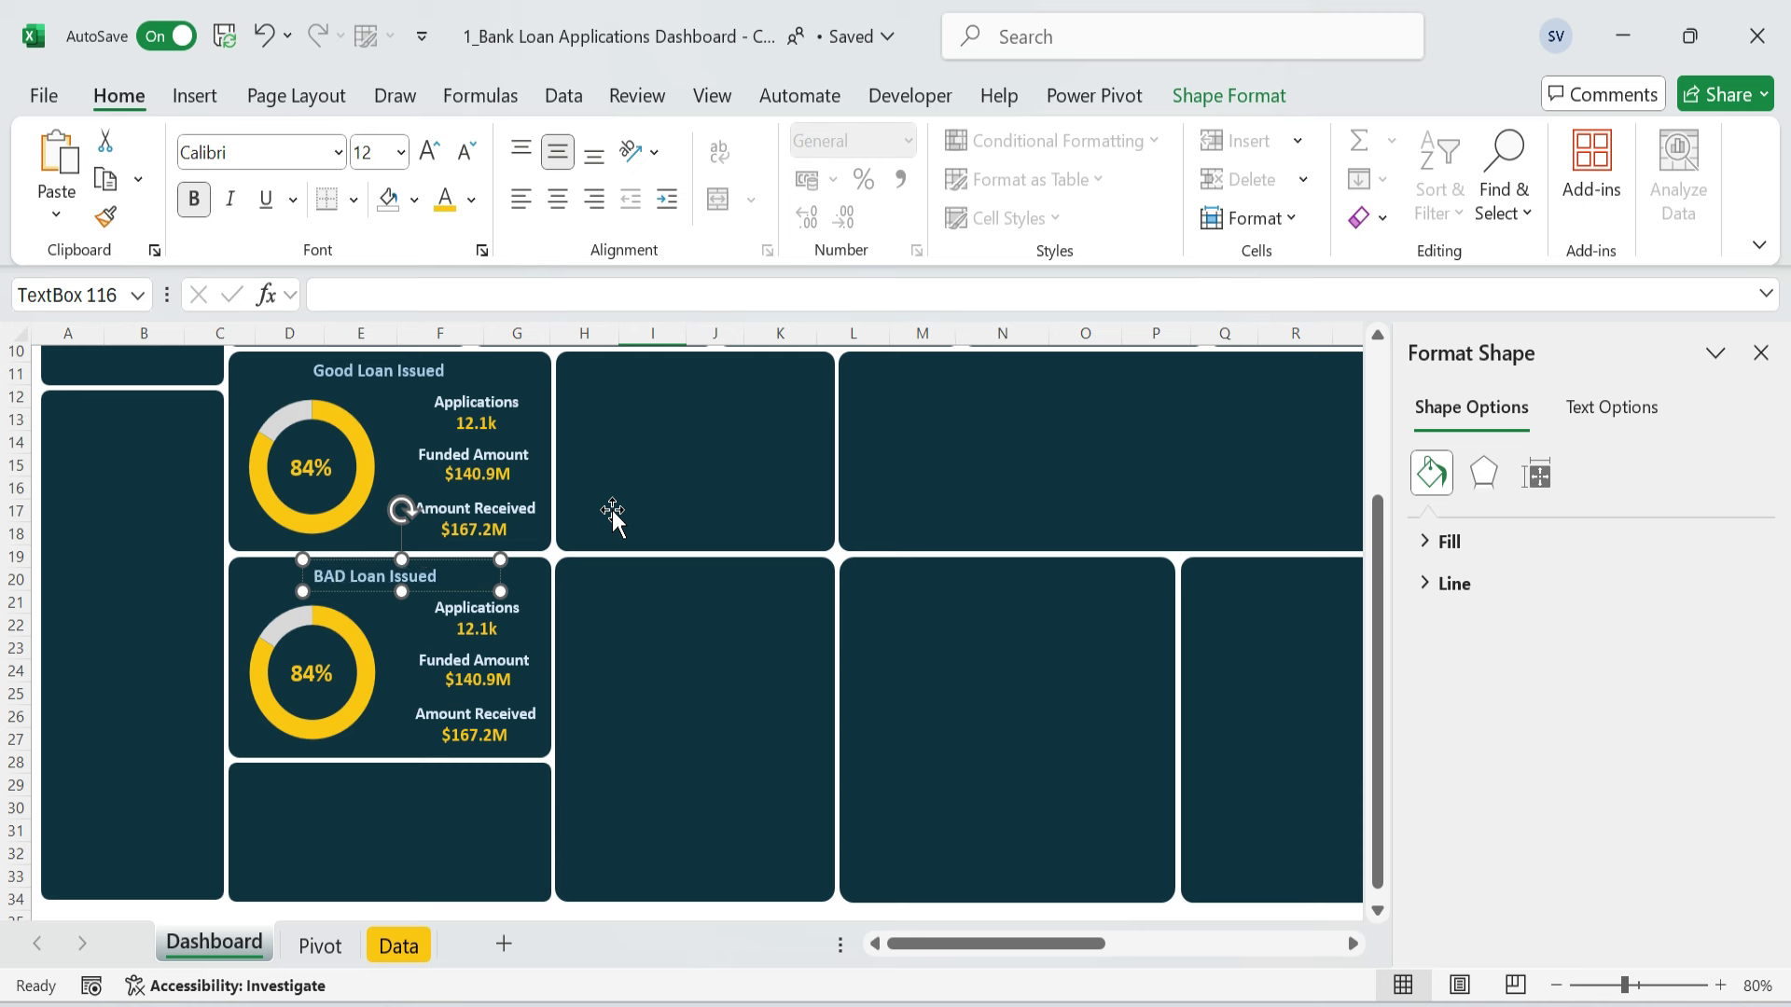
- Change the original panel's title to GOOD Loan Issued
left_click(324, 371)
key("Delete")
key("Delete")
key("Delete")
type("OOD")
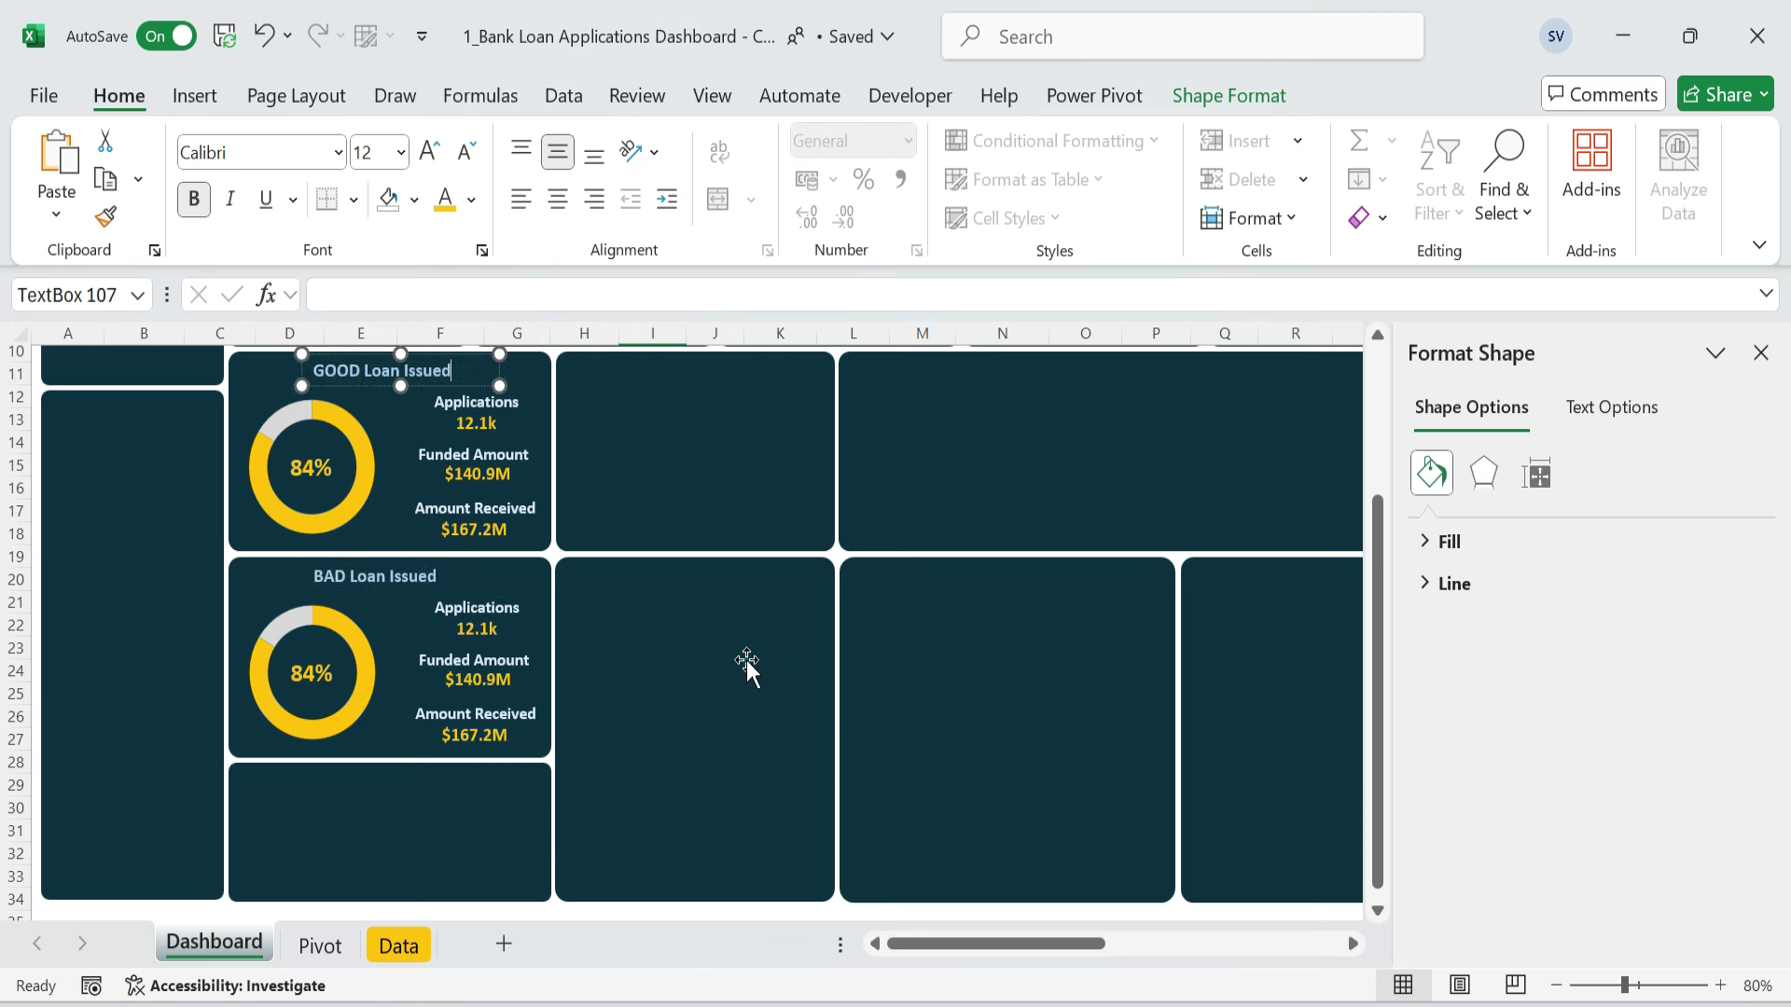
left_click(747, 658)
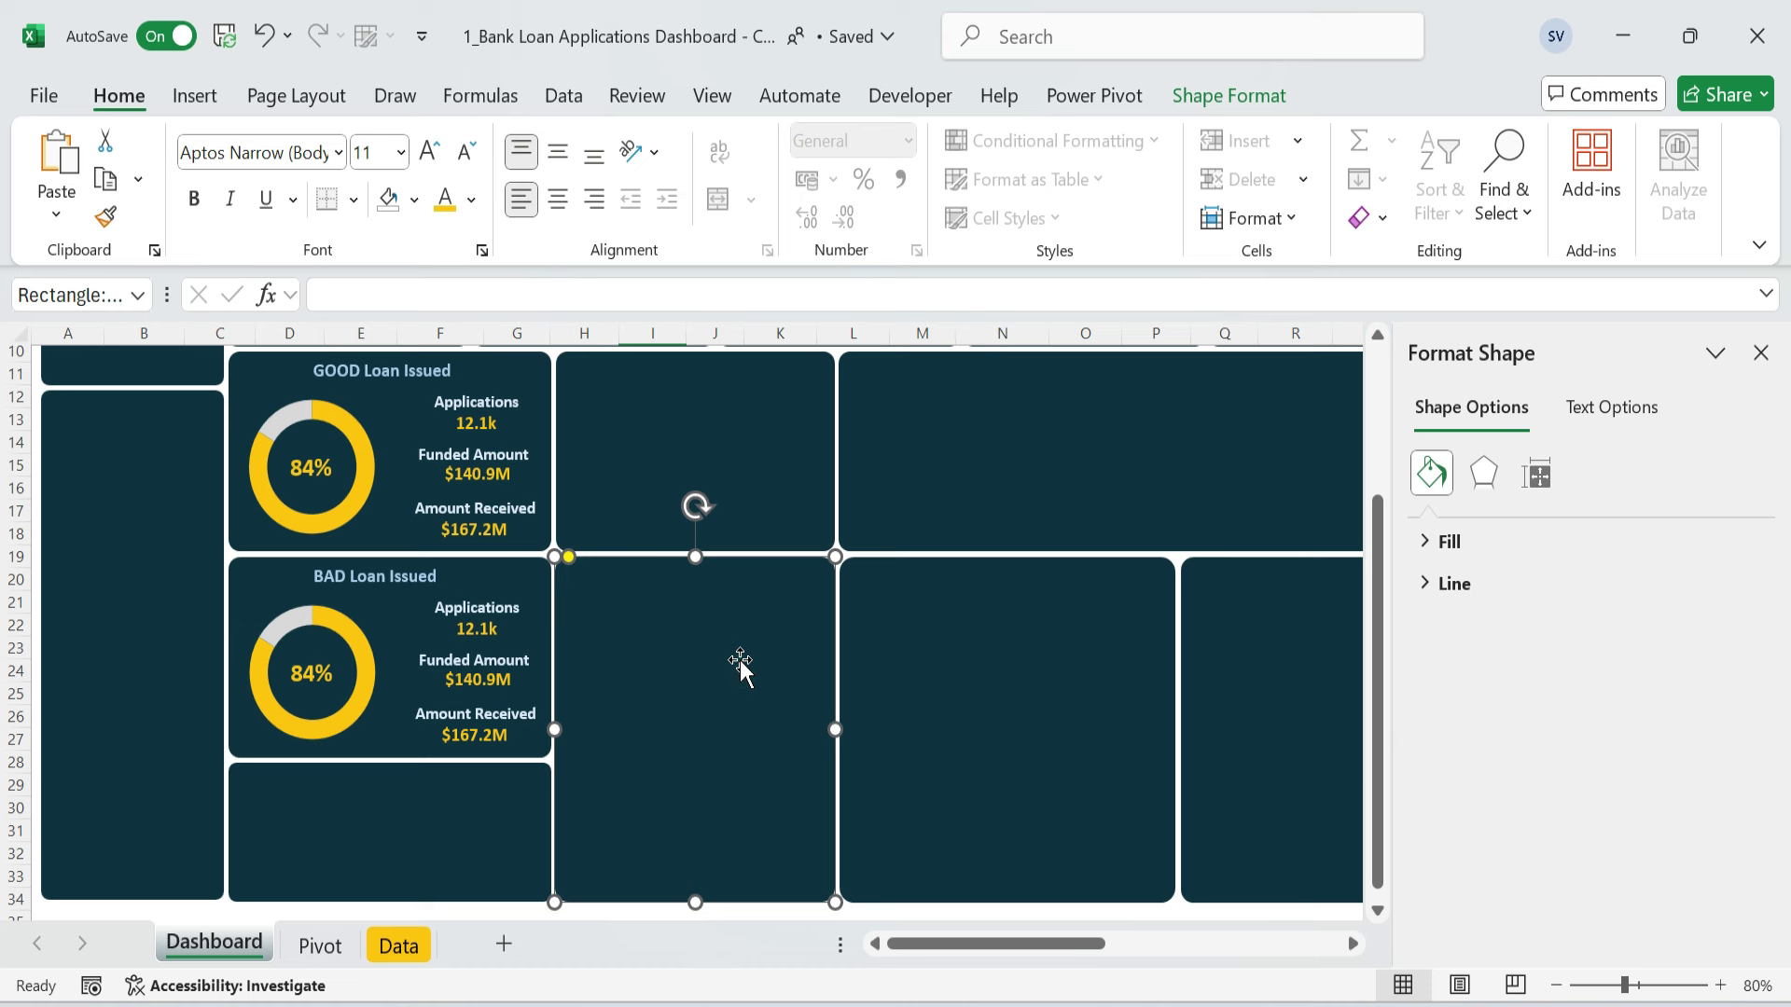
- Recolour the lower doughnut with a light blue small slice and grey large slice, and make the upper doughnut's small slice the same grey
left_click(298, 623)
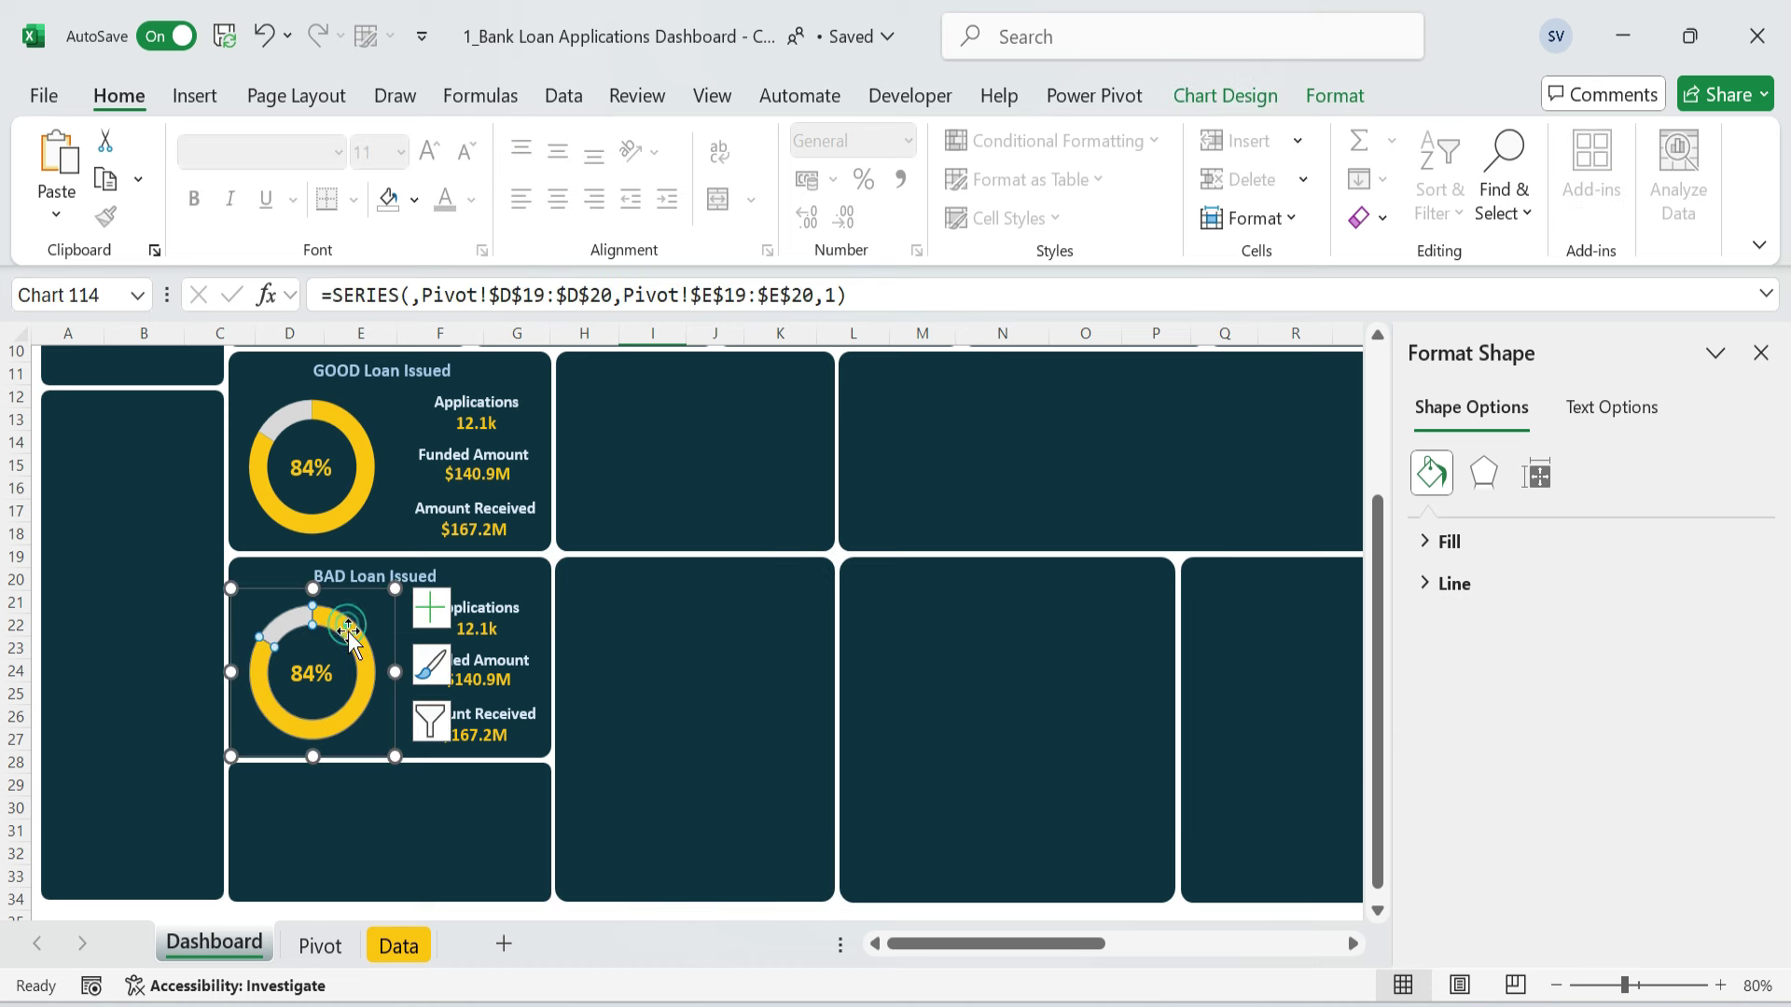
left_click(296, 624)
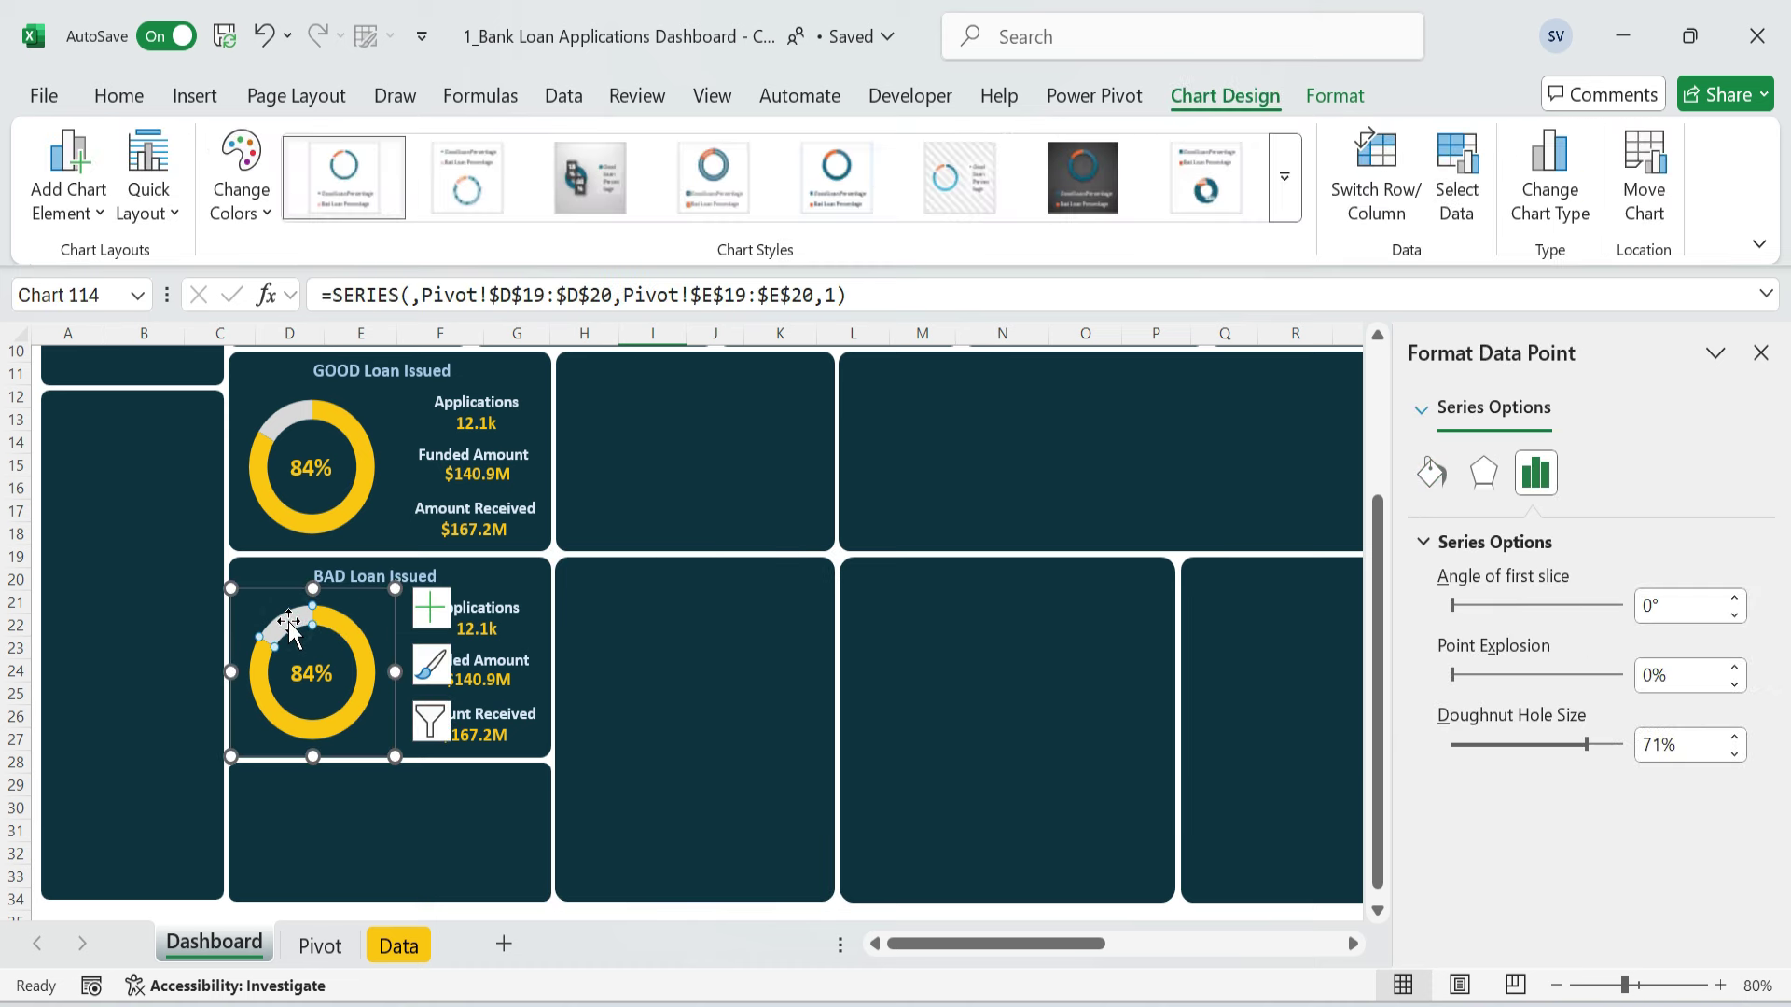
left_click(414, 198)
left_click(404, 794)
left_click(366, 690)
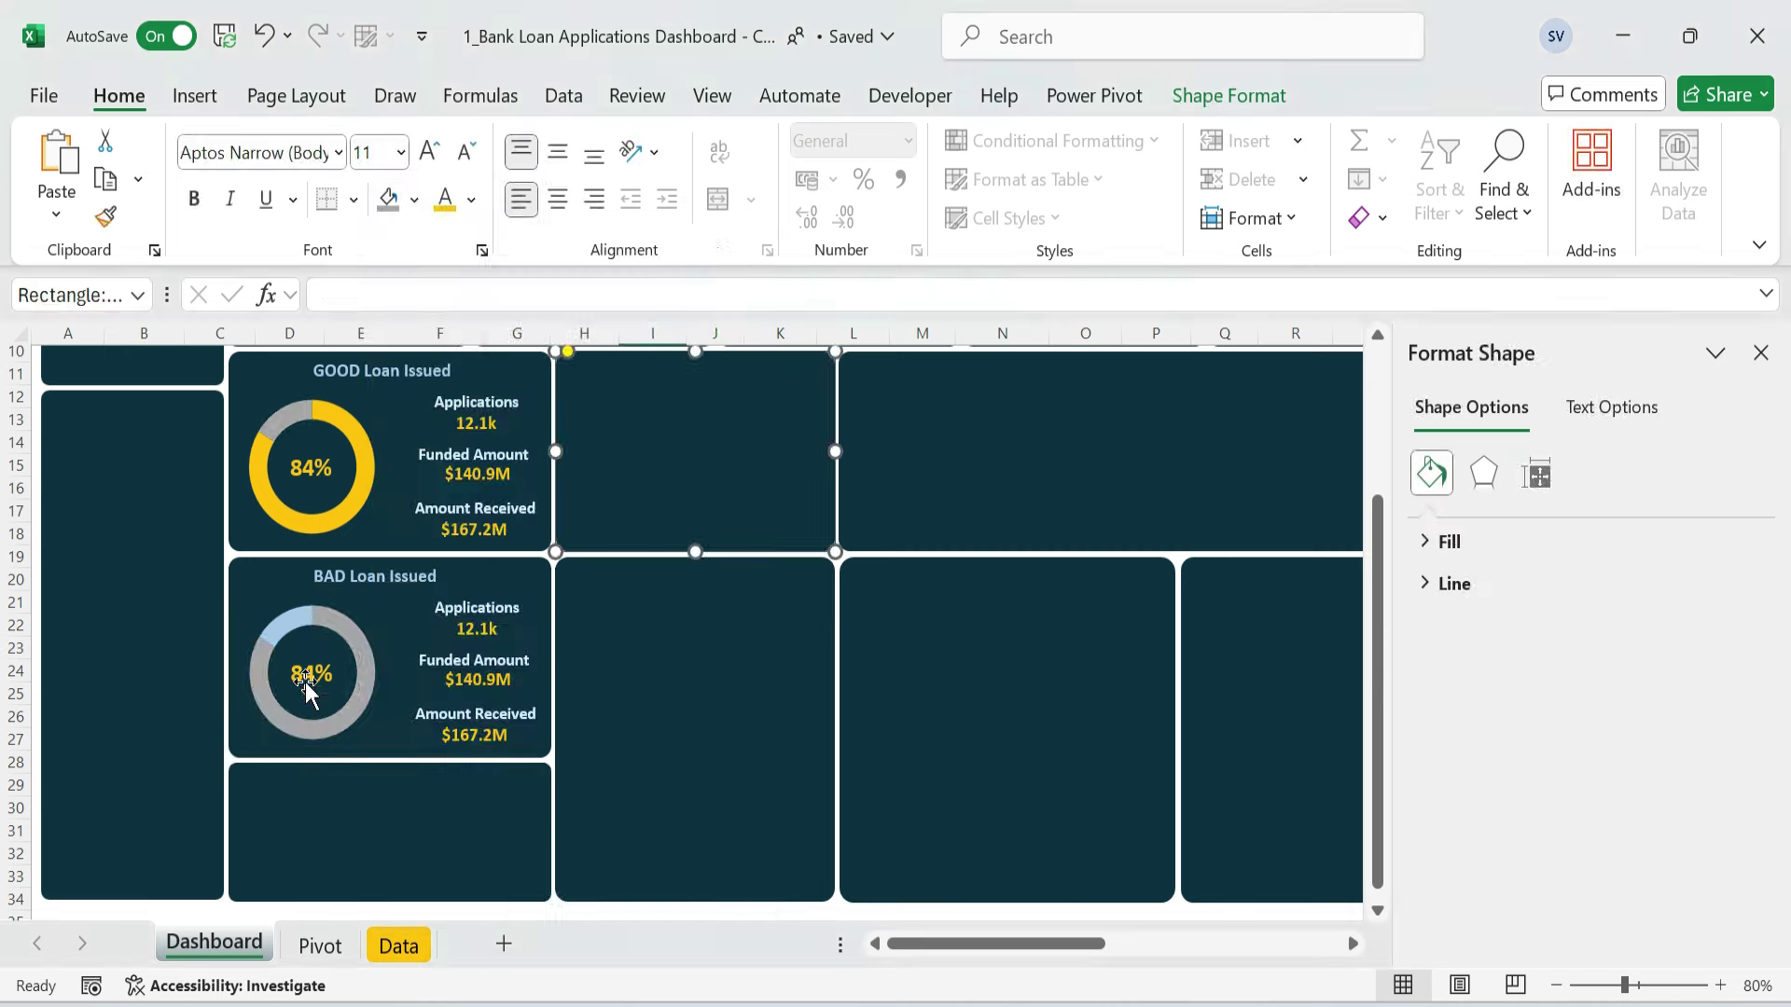
- Link the percentage inside the BAD Loan Issued doughnut to the bad loan percentage with the formula =Pivot!E20
left_click(307, 678)
left_click_drag(506, 292, 171, 239)
type("=")
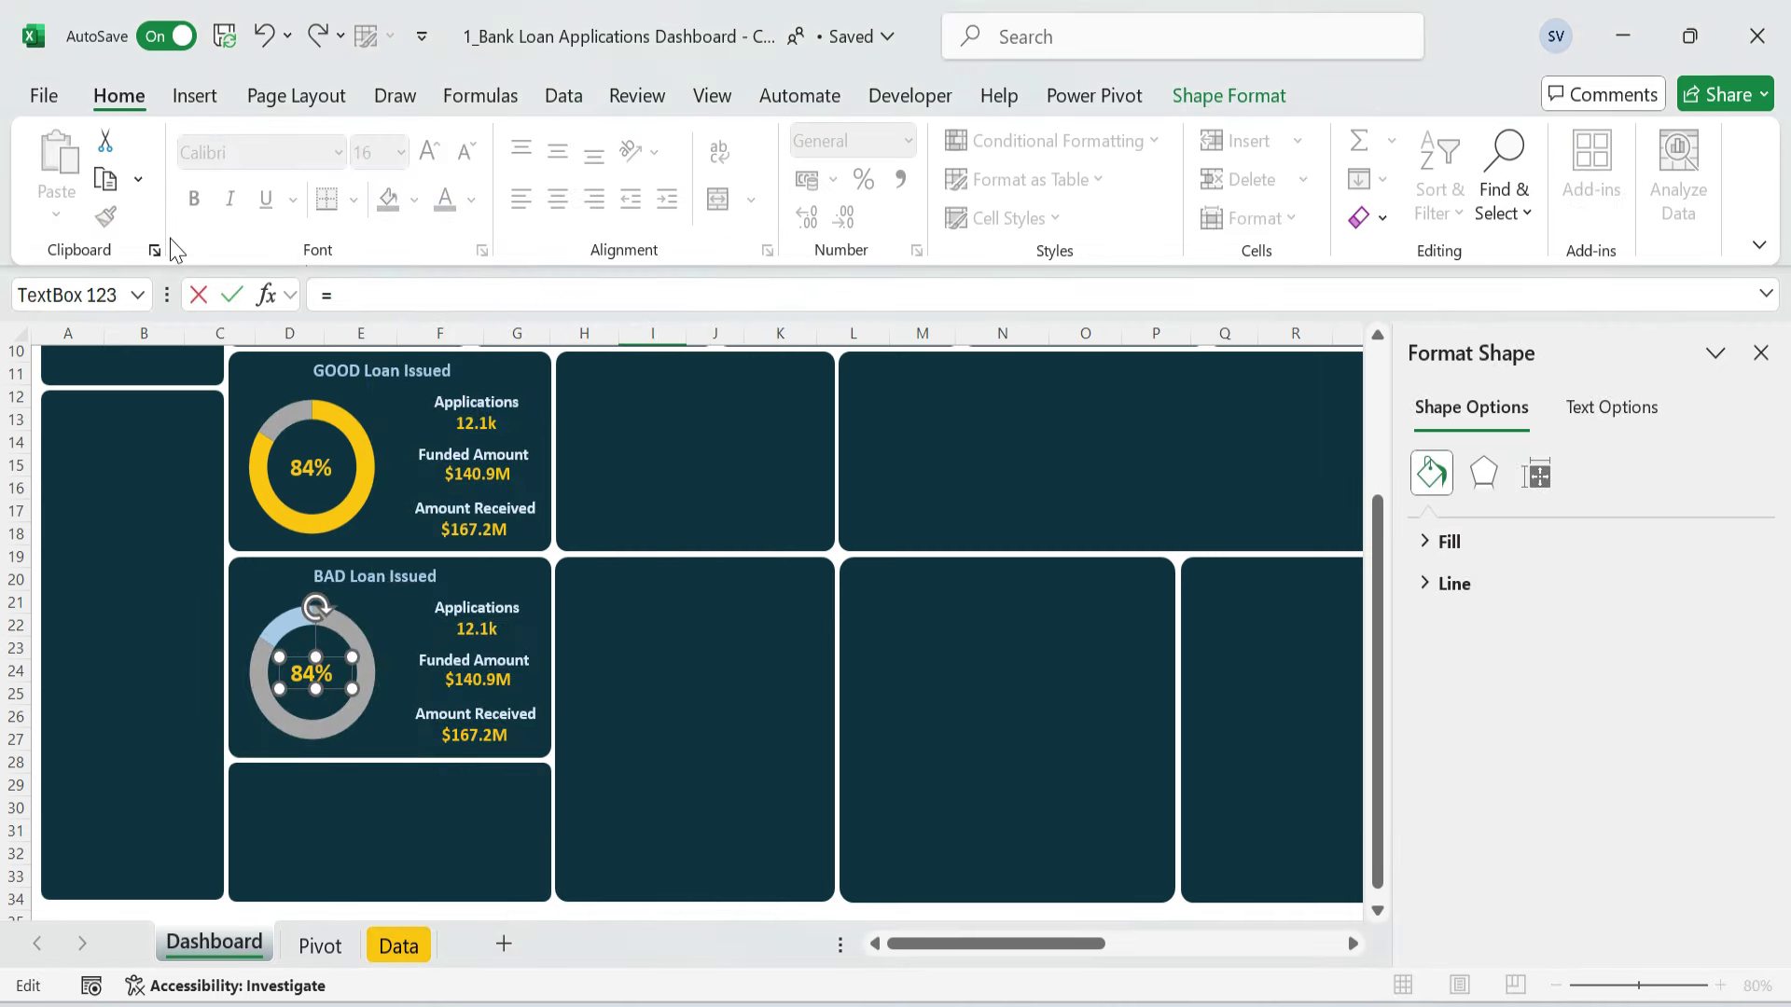
left_click(322, 942)
left_click(522, 791)
key("Return")
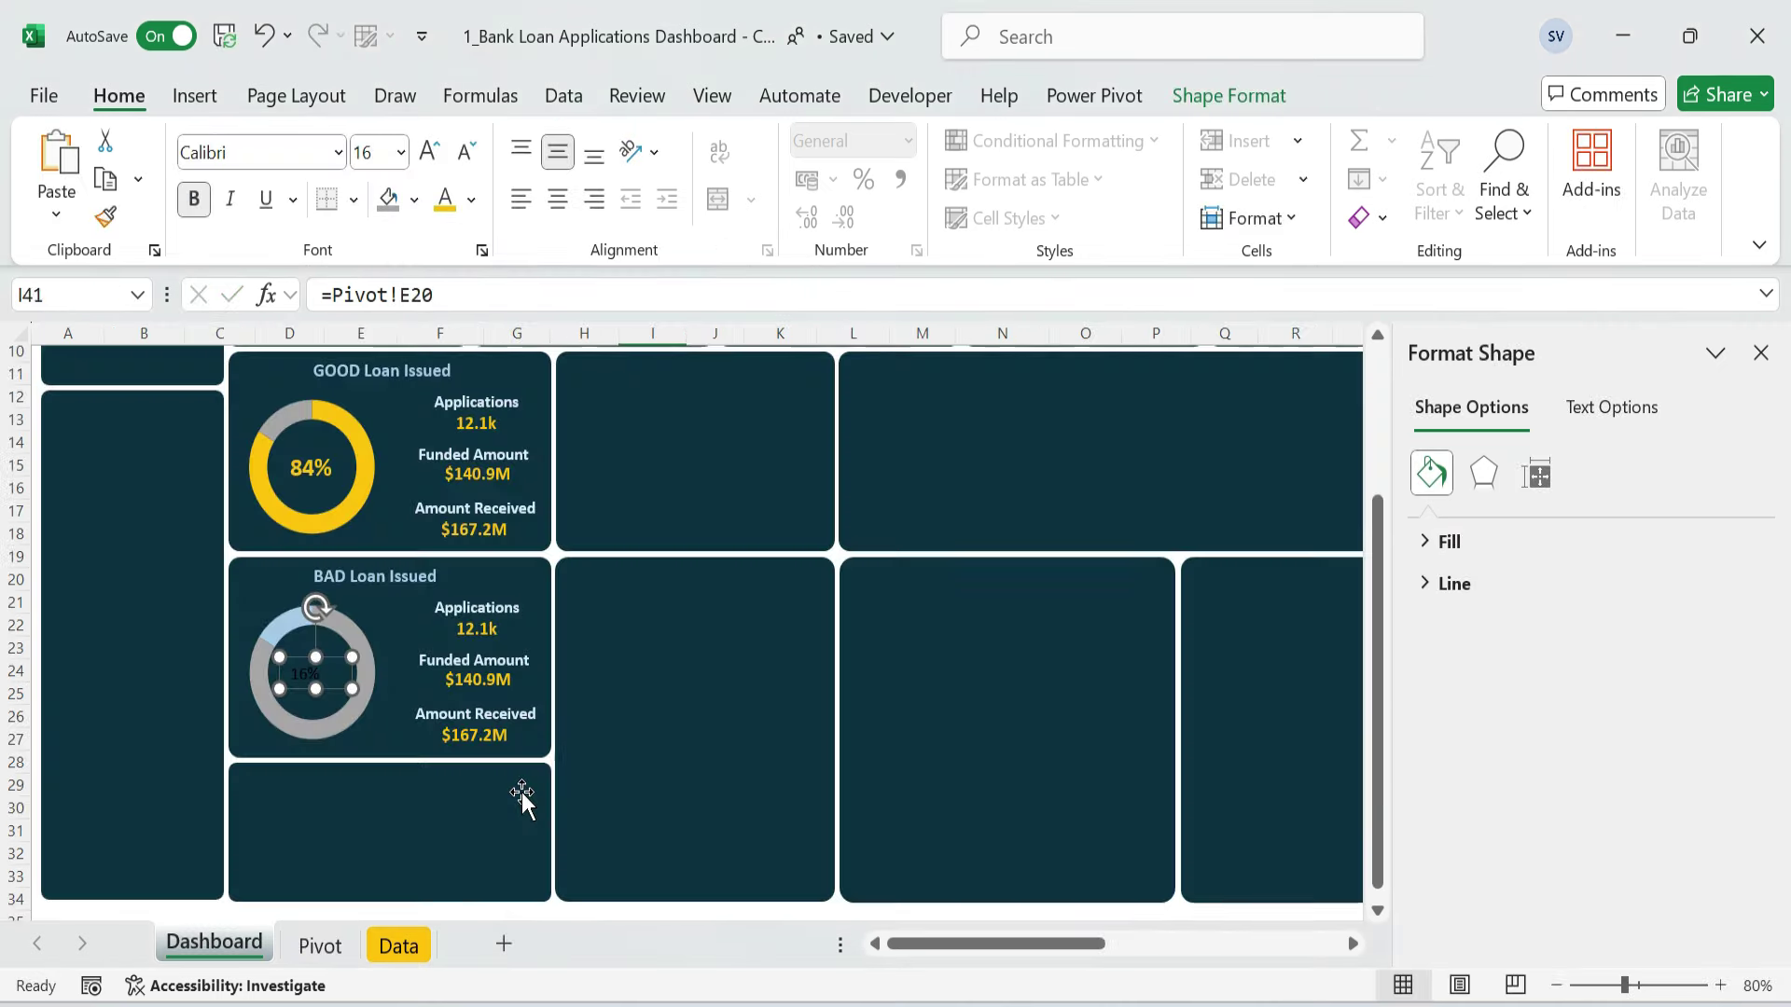
- Colour the percentage inside the BAD Loan Issued doughnut red
left_click(472, 201)
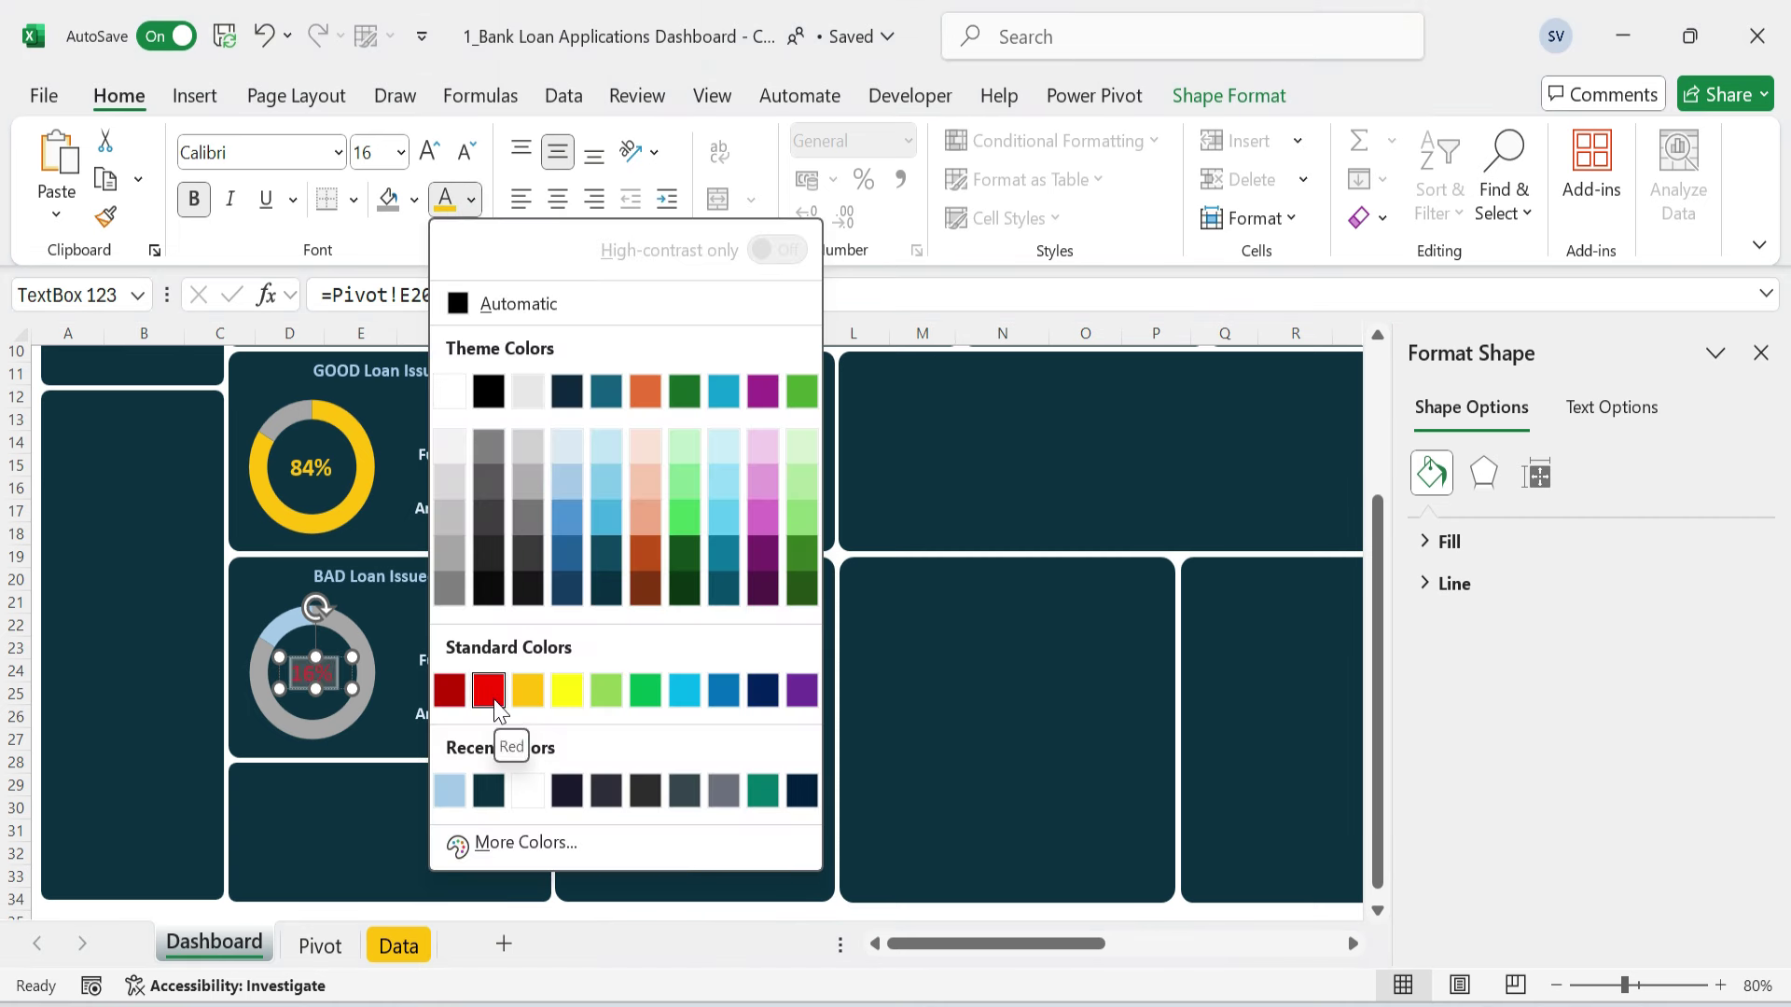
left_click(494, 699)
left_click(724, 665)
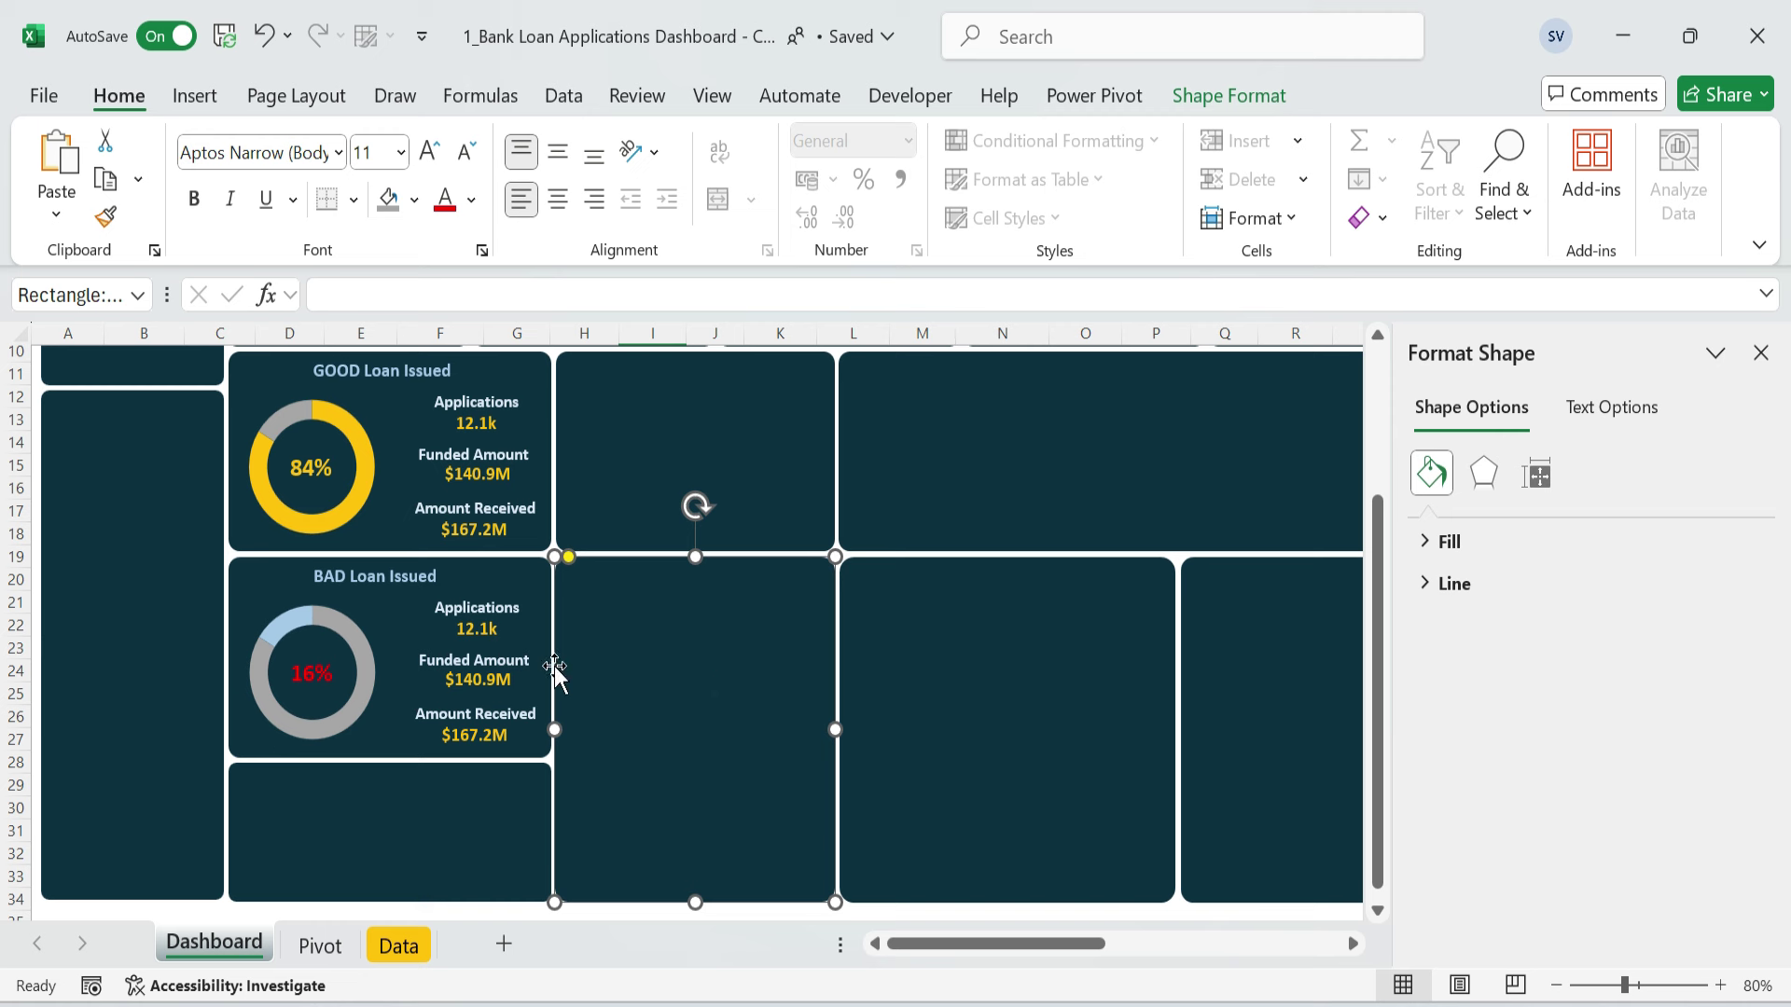
- Link the Applications value in the BAD Loan Issued panel to the bad loan applications with the formula =Pivot!F15
left_click(476, 629)
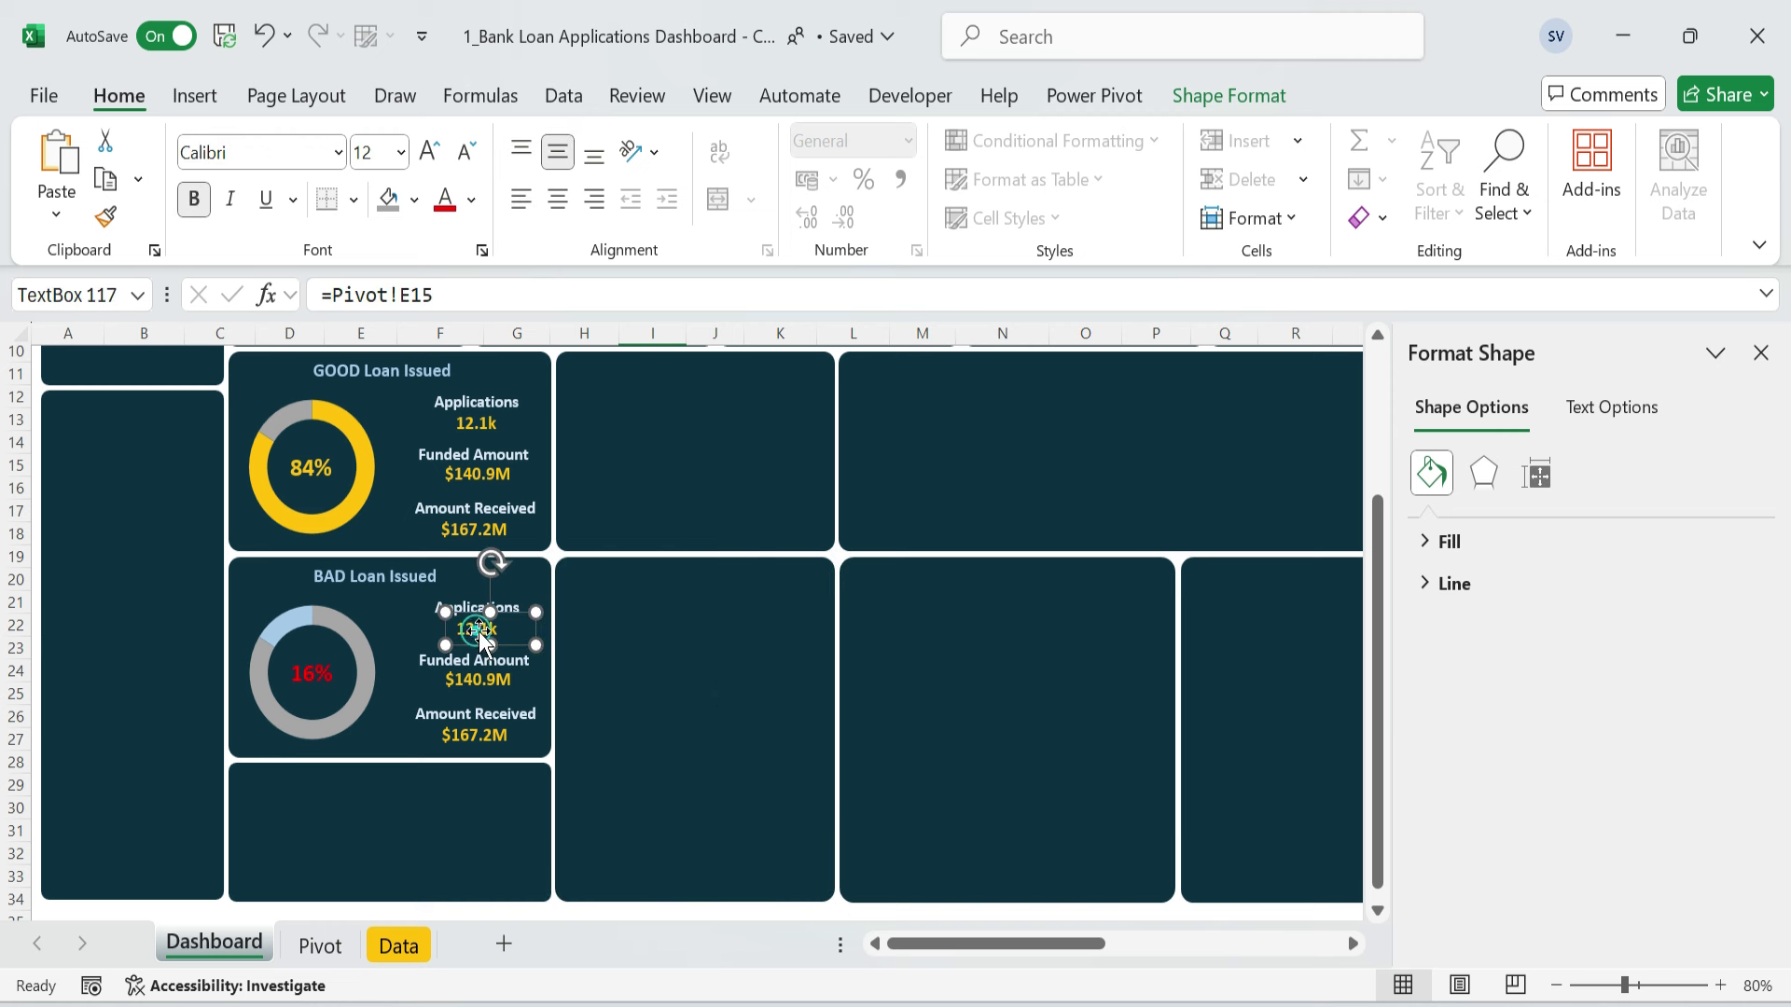
triple_click(457, 295)
type("=")
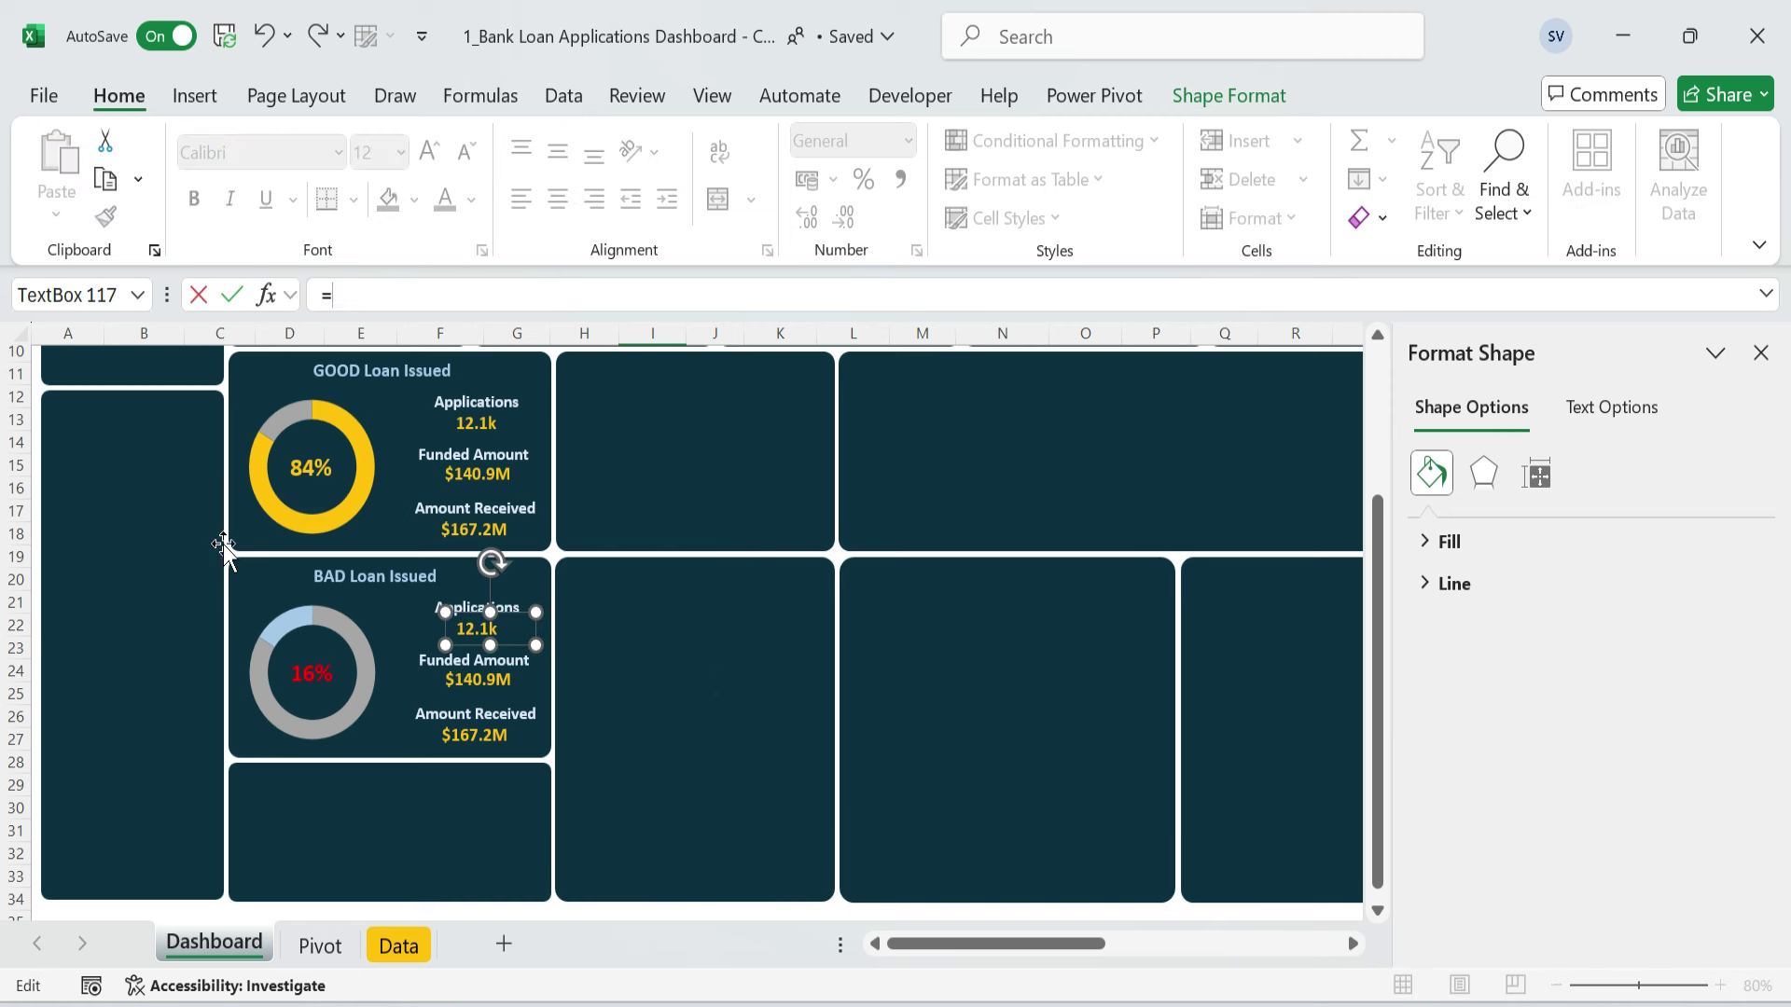
left_click(321, 947)
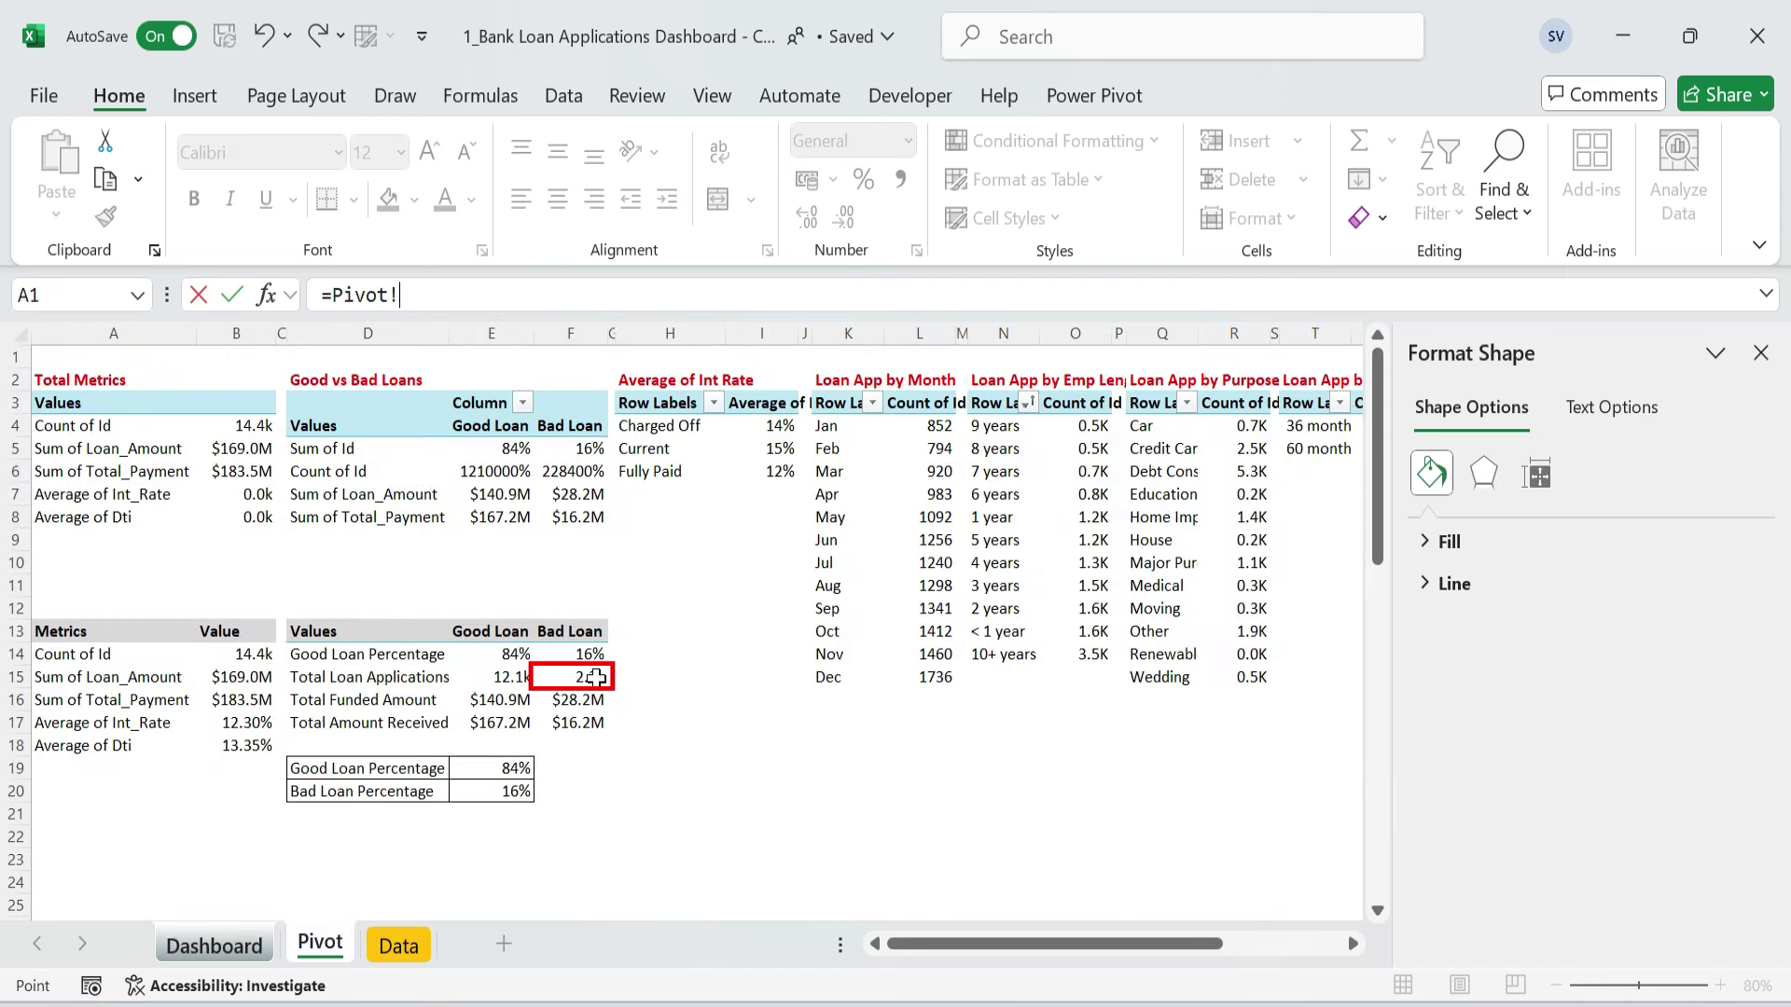
key("Return")
- Link the Funded Amount value in the BAD Loan Issued panel to the bad loan funded amount with the formula =Pivot!F16
left_click(497, 681)
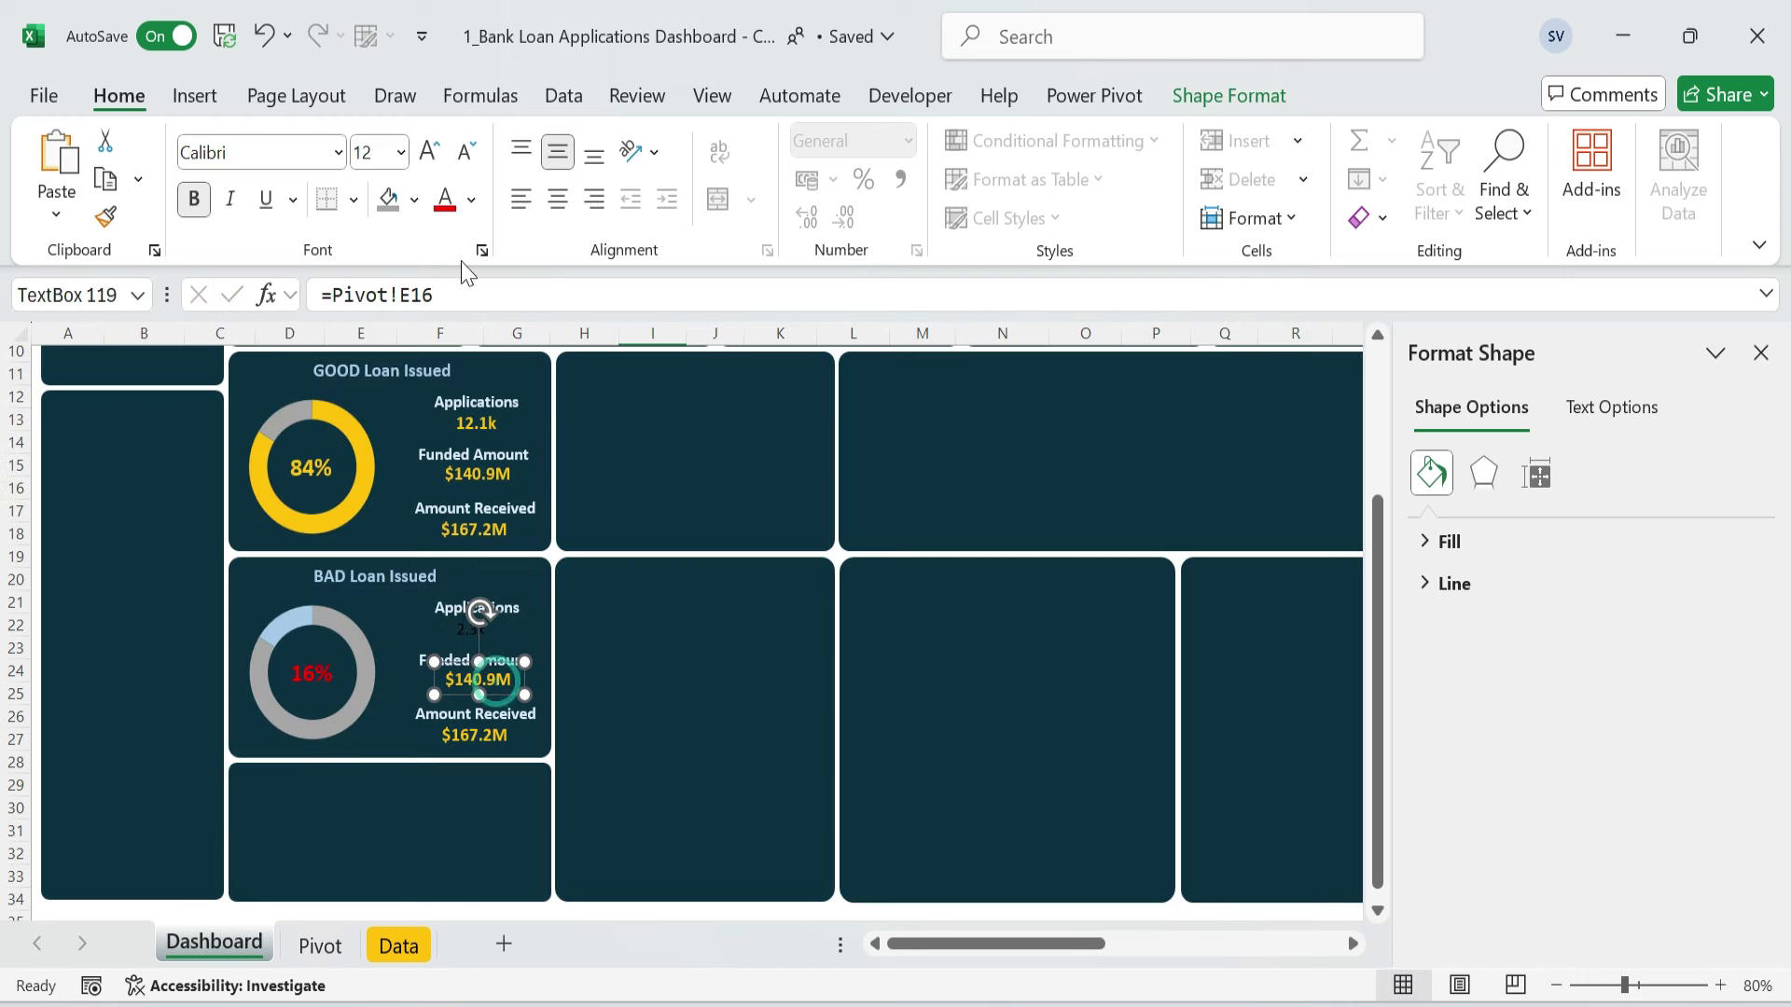
triple_click(453, 294)
type("=")
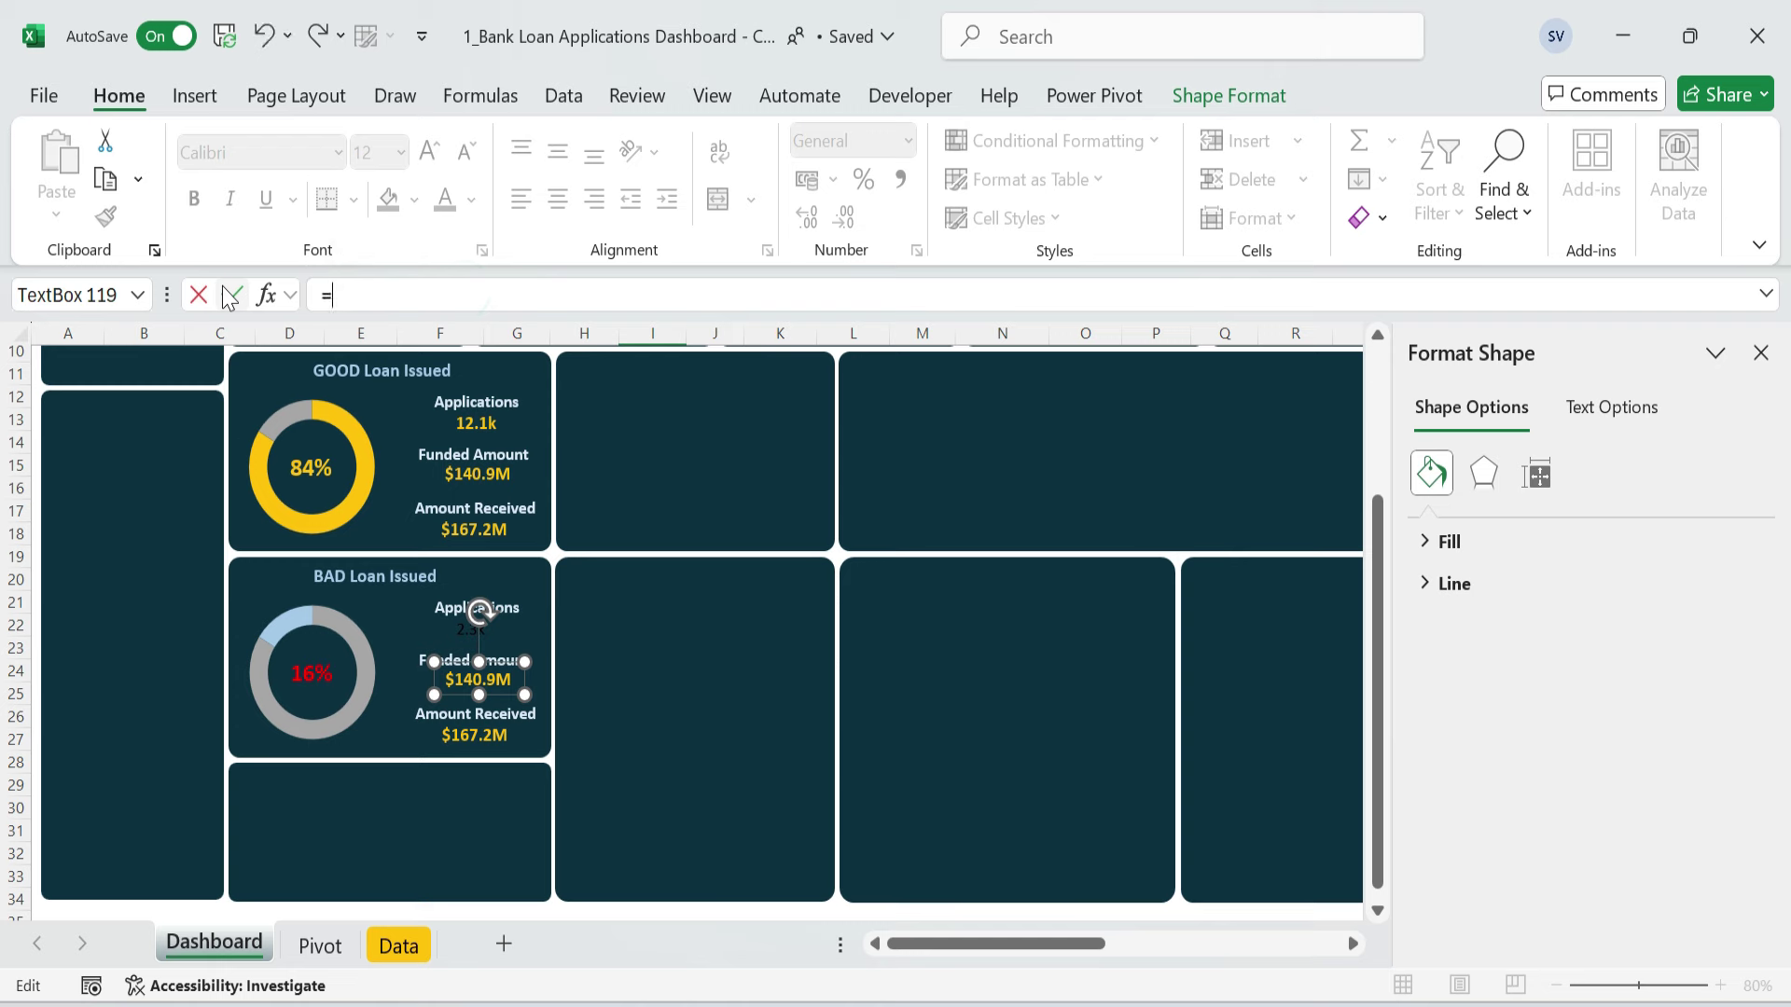
left_click(308, 946)
left_click(593, 696)
key("Return")
- Link the Amount Received value in the BAD Loan Issued panel to the bad loan amount received with the formula =Pivot!F17
left_click(517, 741)
triple_click(446, 291)
type("=")
left_click(312, 944)
left_click(591, 723)
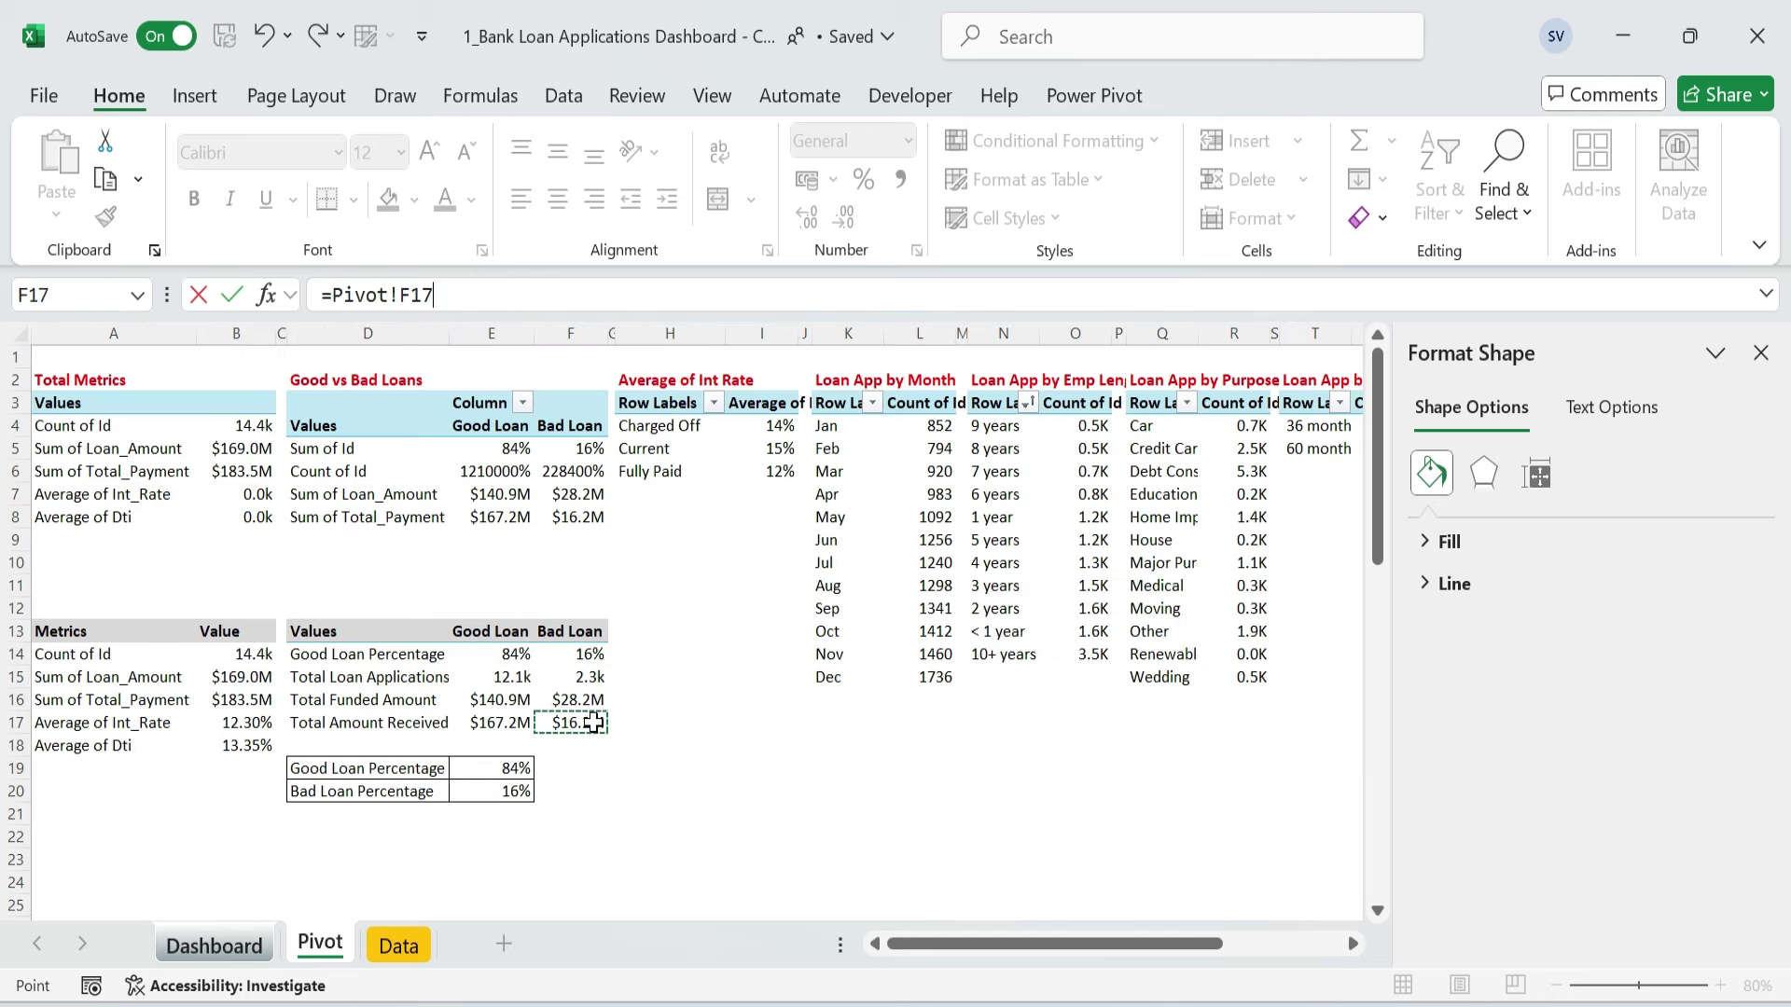
key("Return")
- Format the BAD Loan Issued Applications value as bold red size 12 text and copy that formatting to the Funded Amount and Amount Received values
left_click(473, 627)
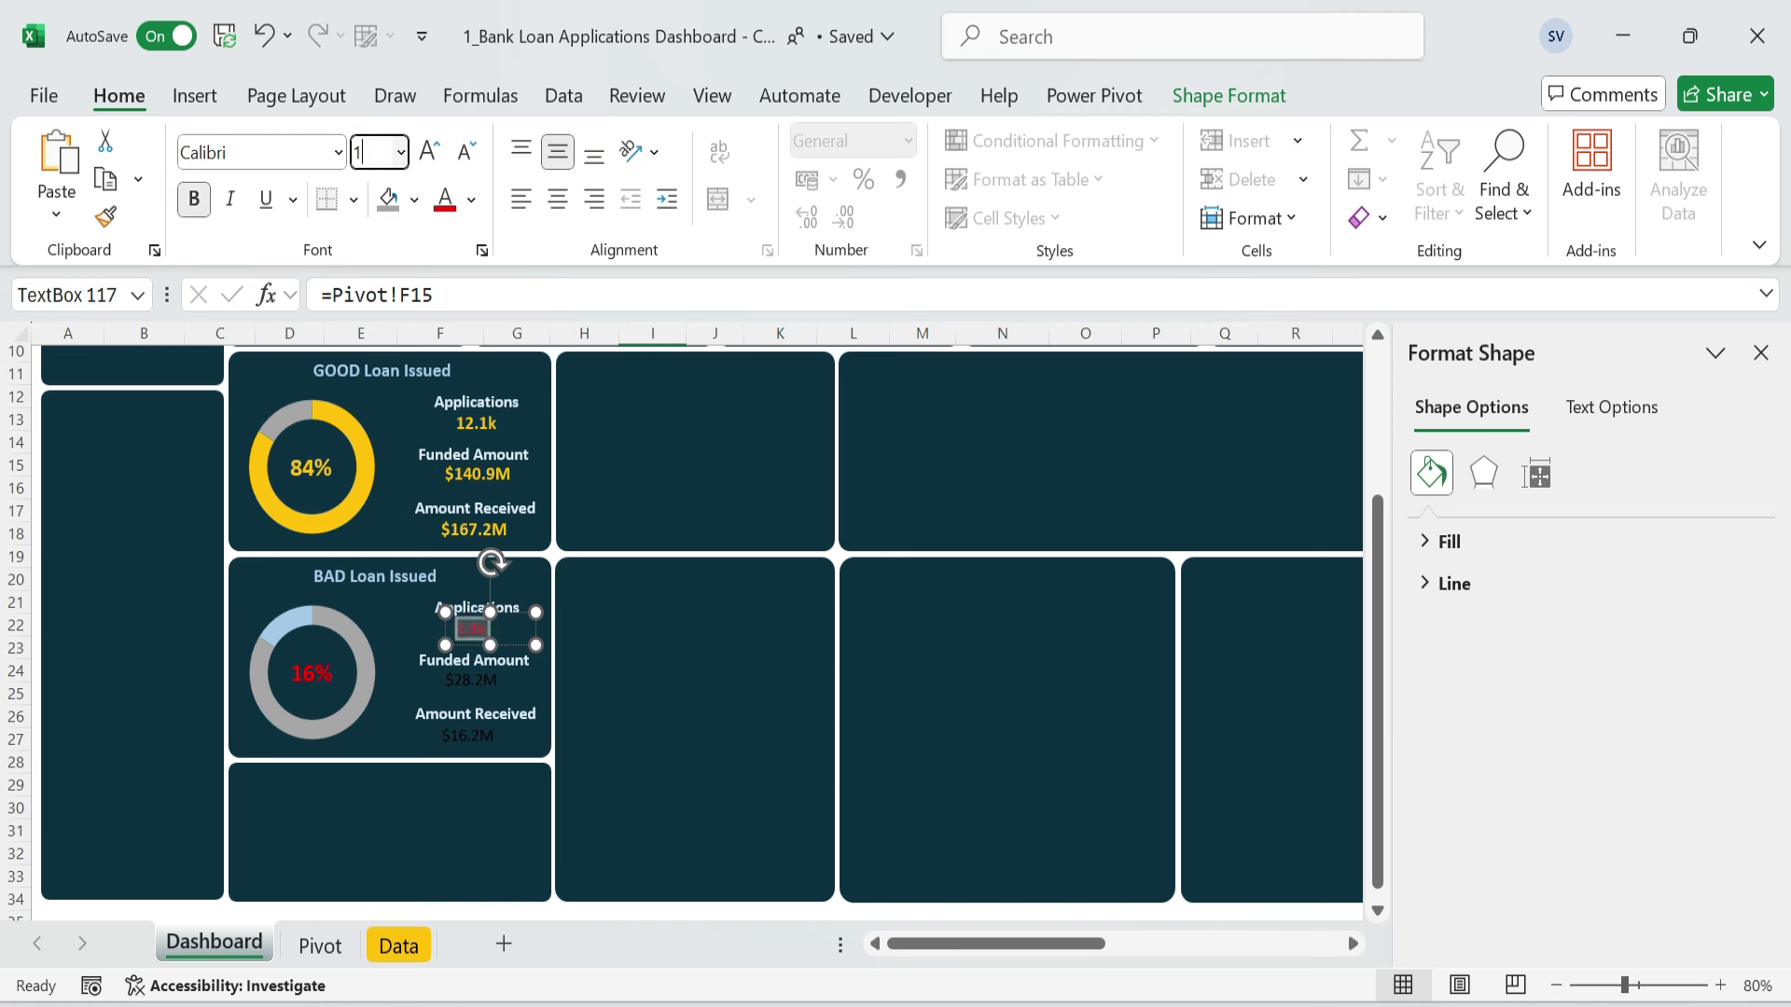
left_click(671, 655)
left_click(478, 632)
left_click(120, 220)
left_click(478, 681)
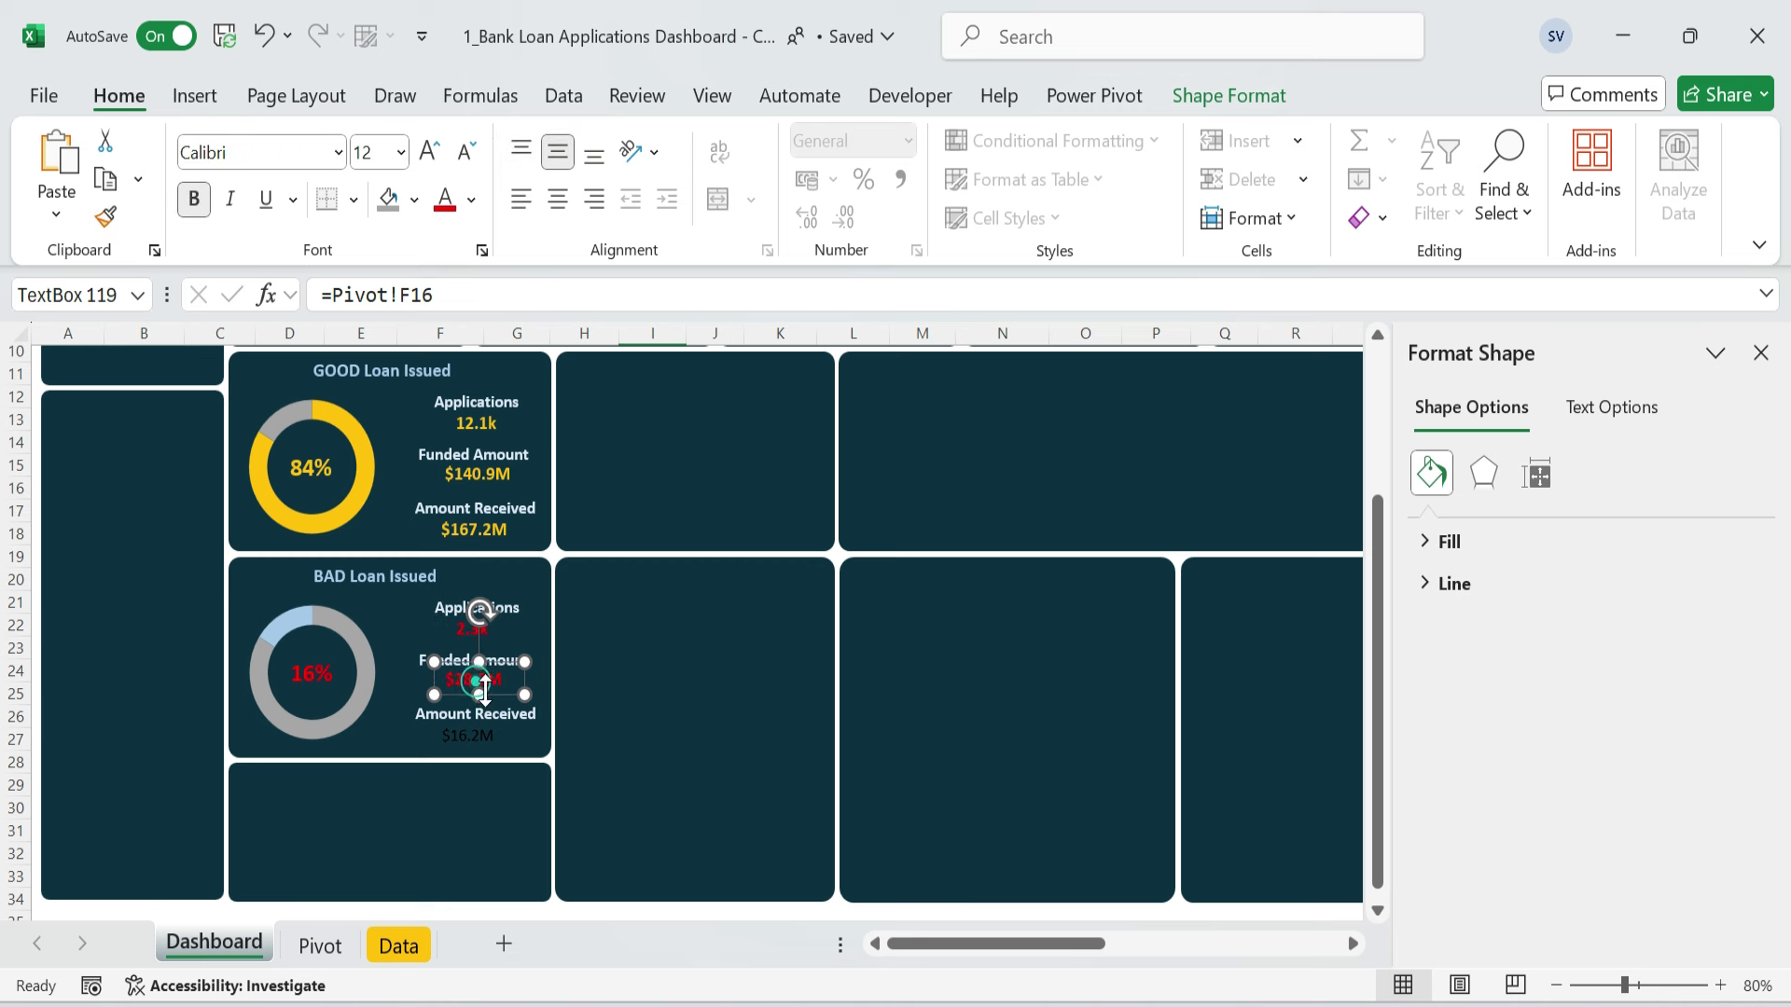
left_click(106, 229)
left_click(475, 732)
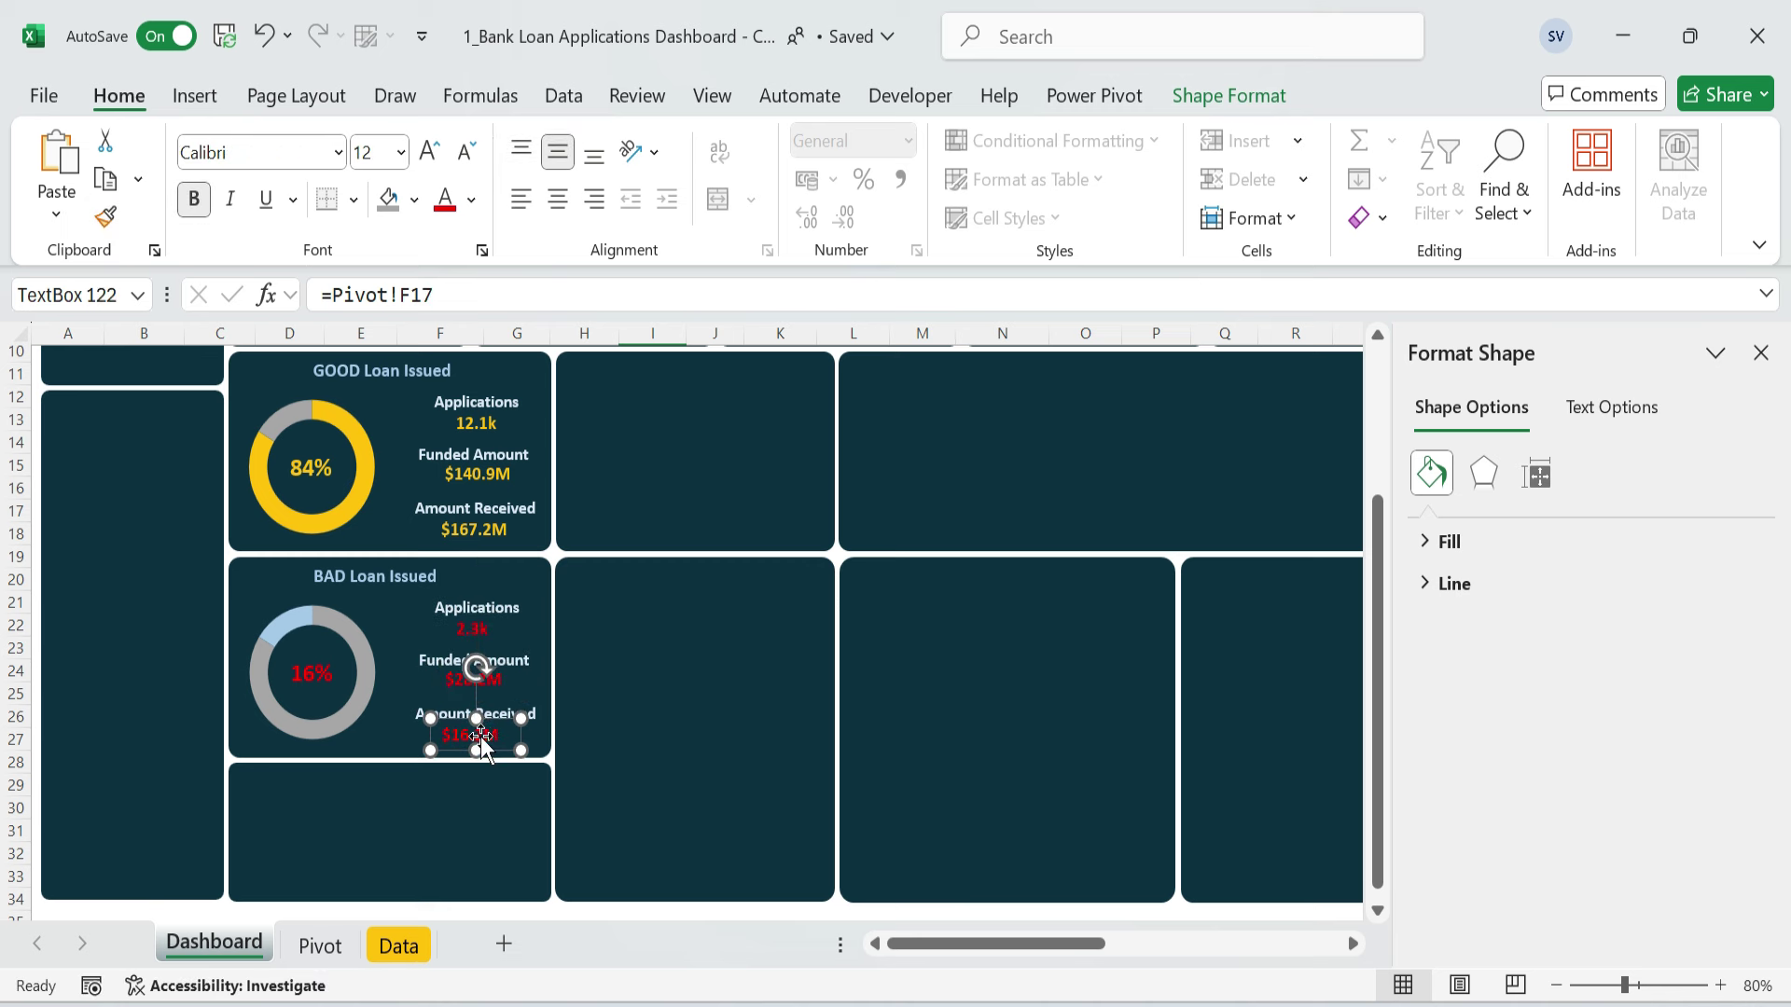
left_click(691, 691)
- Insert a doughnut chart from the Loan App by Term pivot table and move it to the Dashboard sheet
scroll(976, 673, "up", 3)
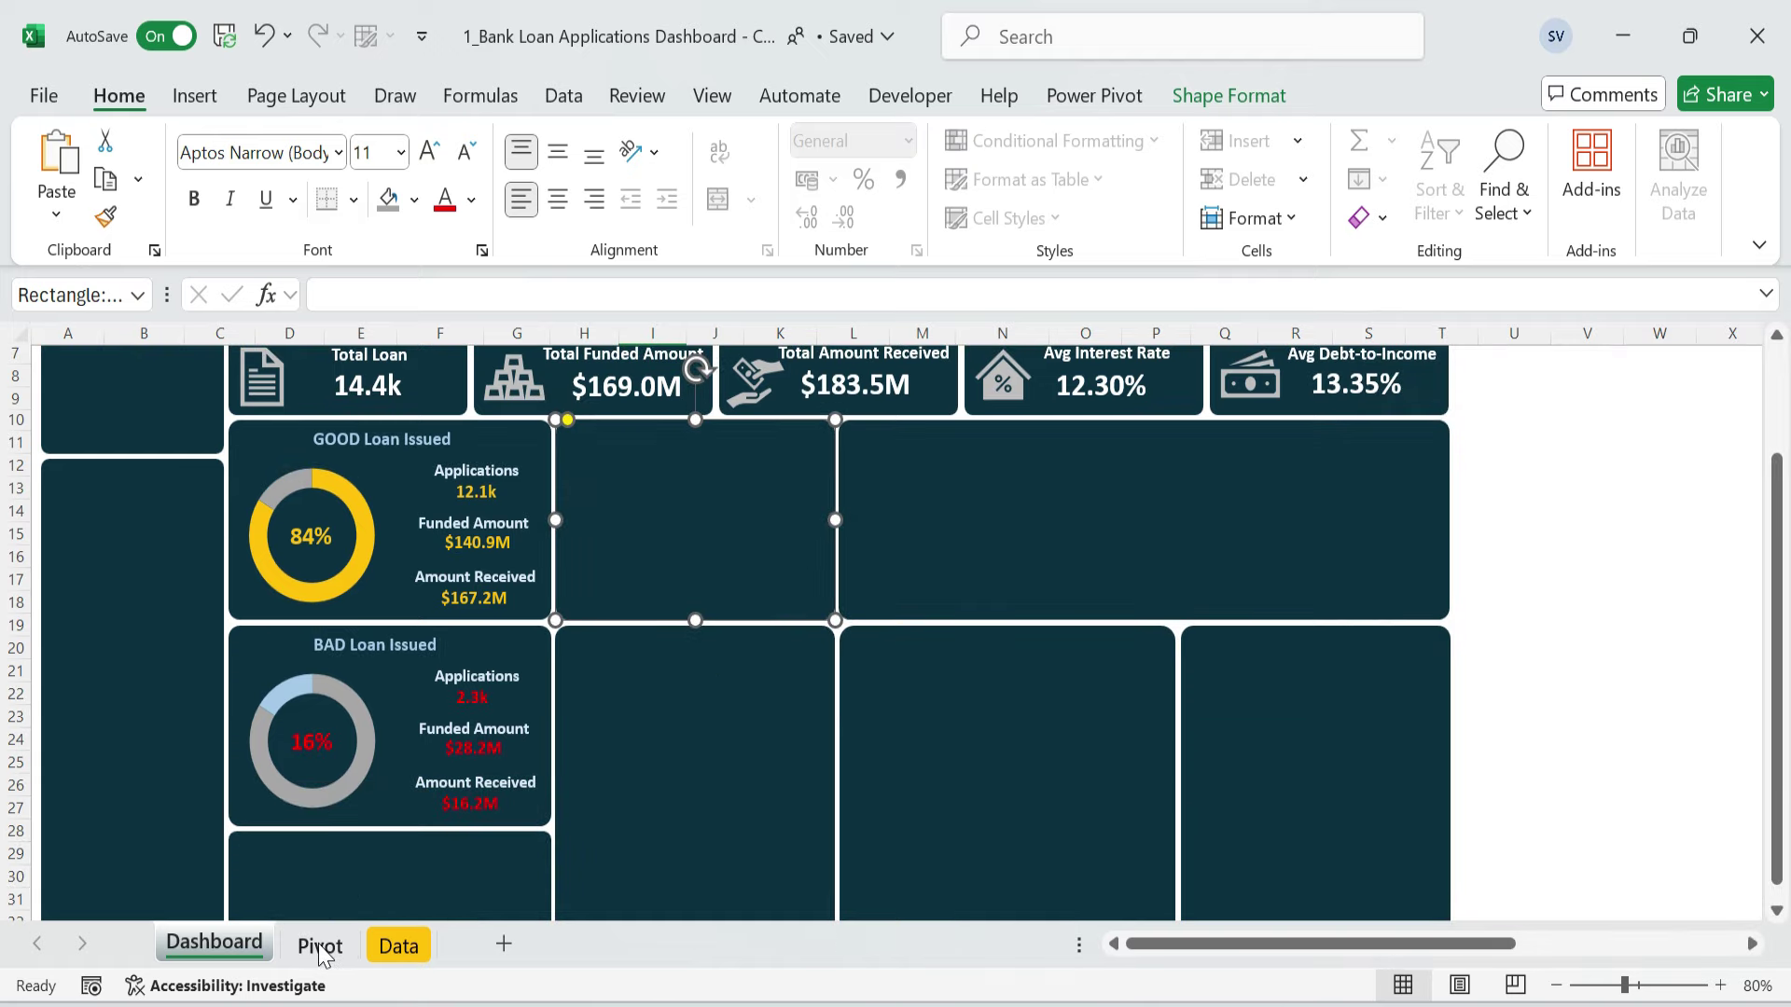
left_click(320, 945)
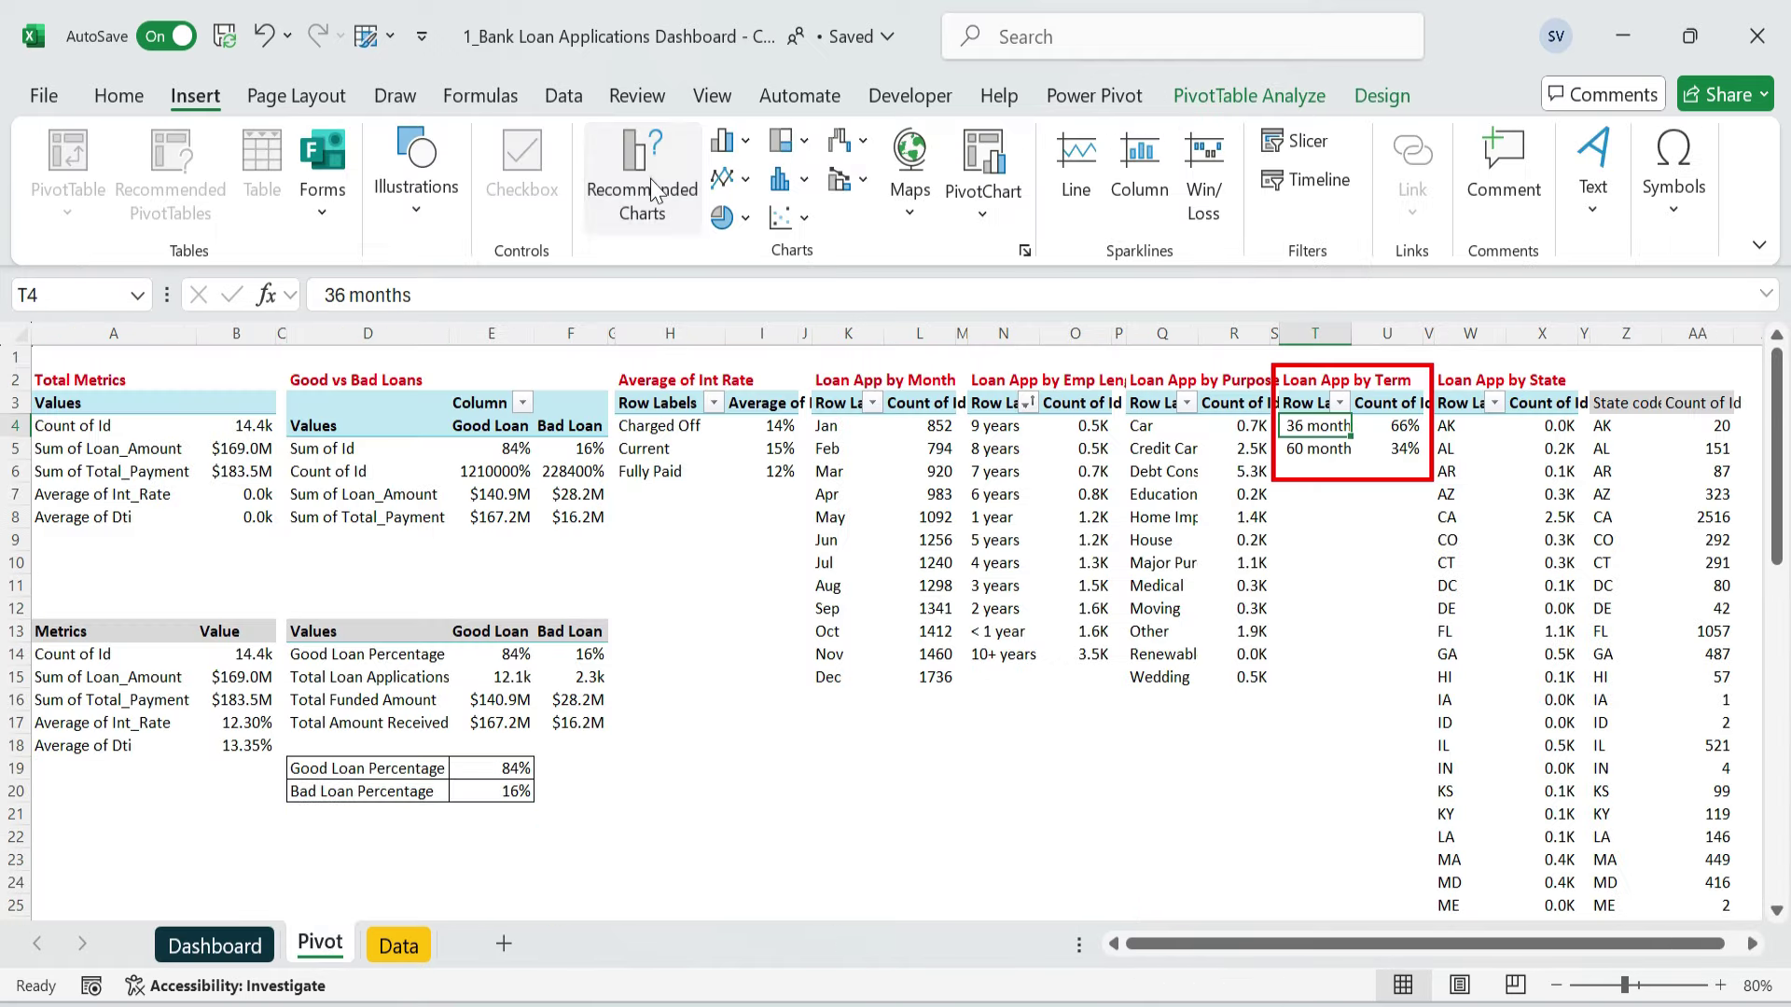
left_click(651, 180)
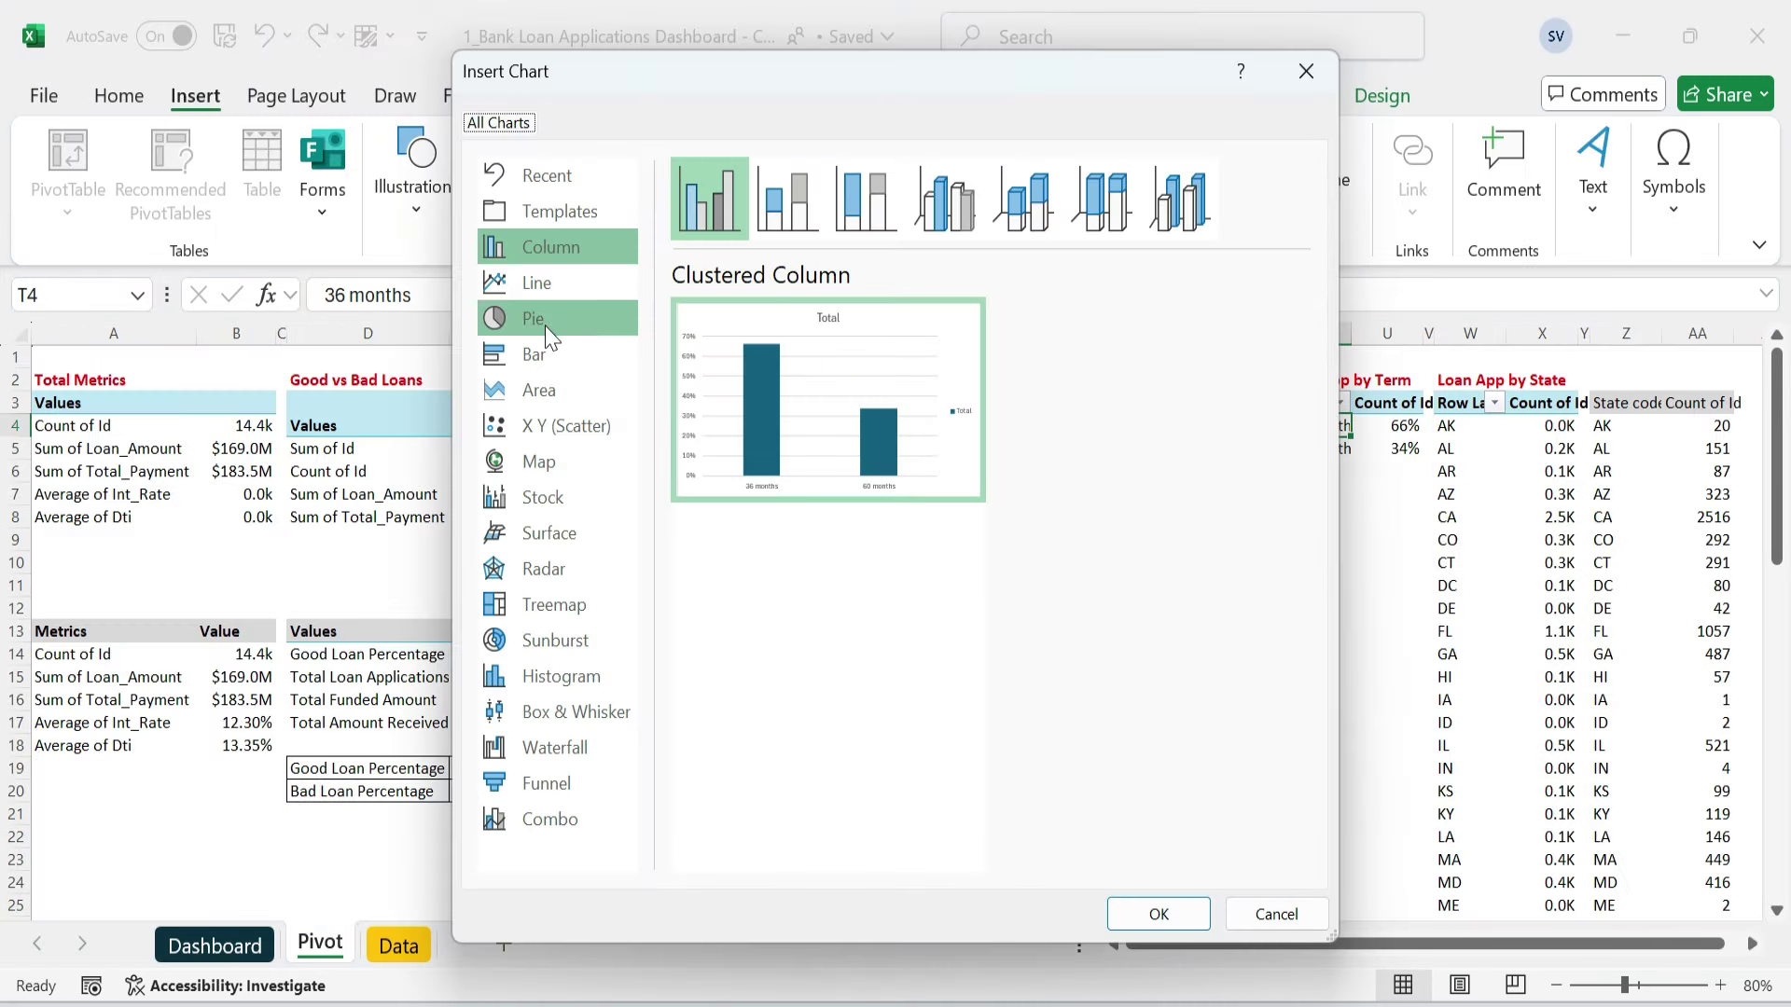
left_click(546, 325)
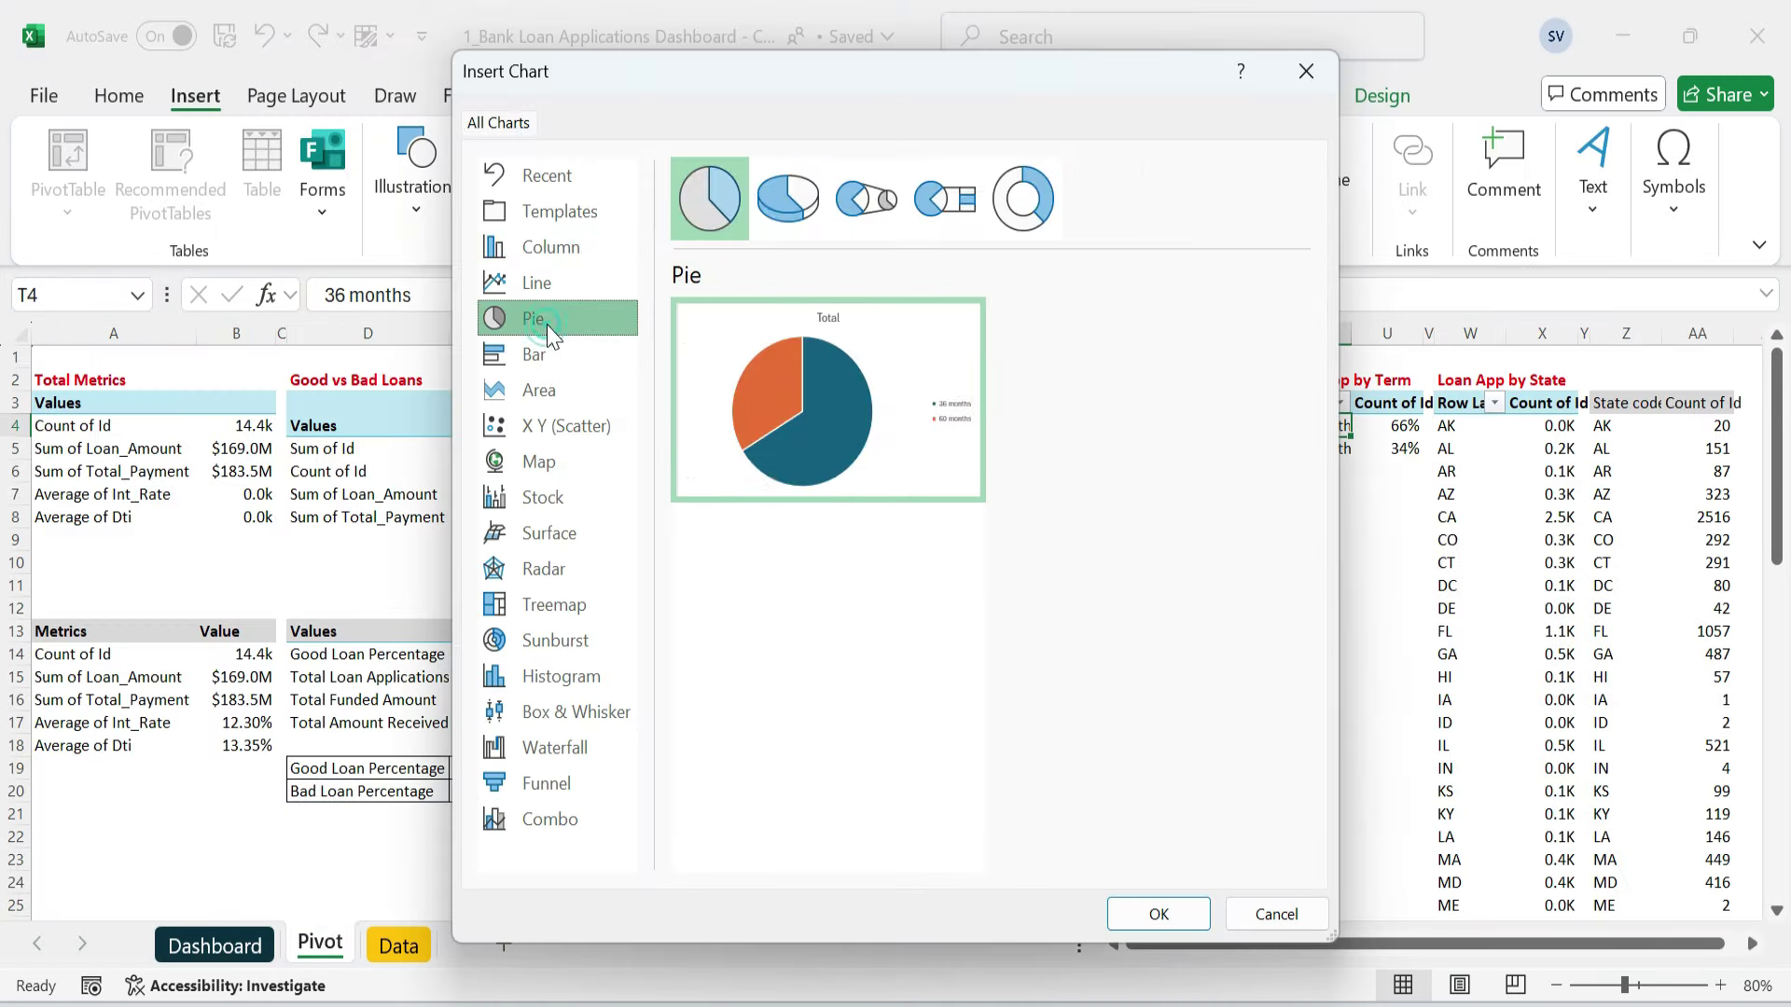
left_click(1024, 197)
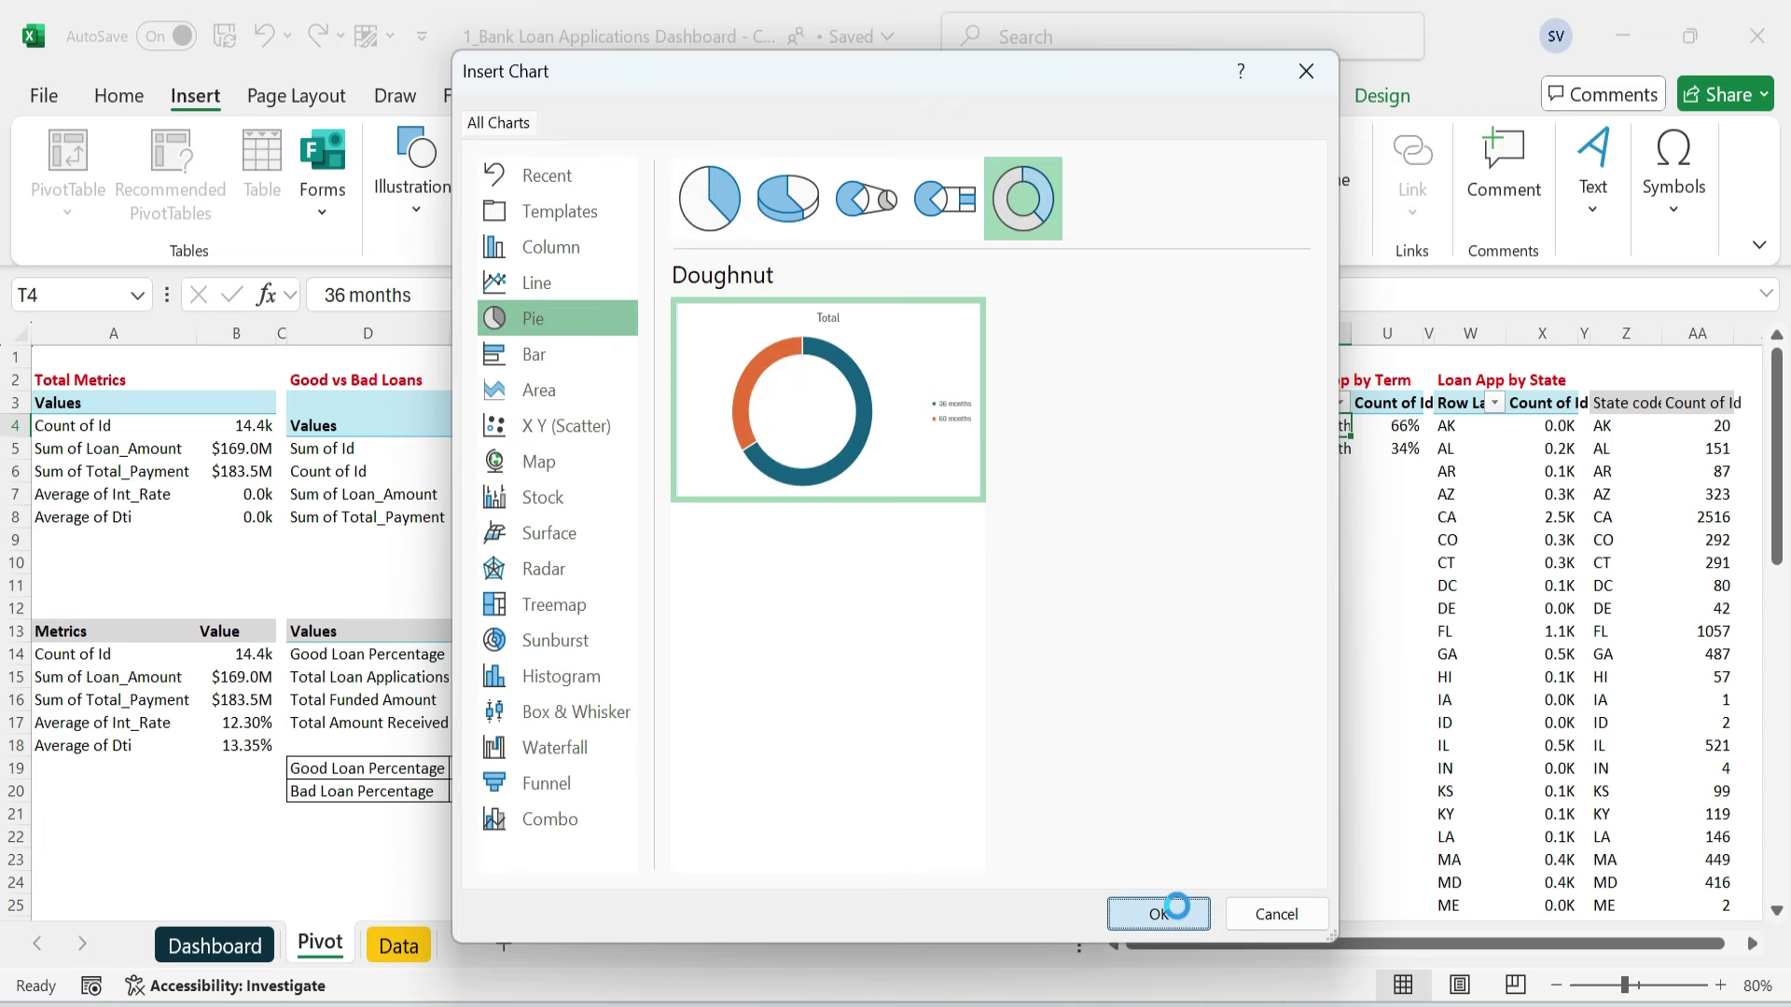
left_click(1166, 913)
key("ctrl+x")
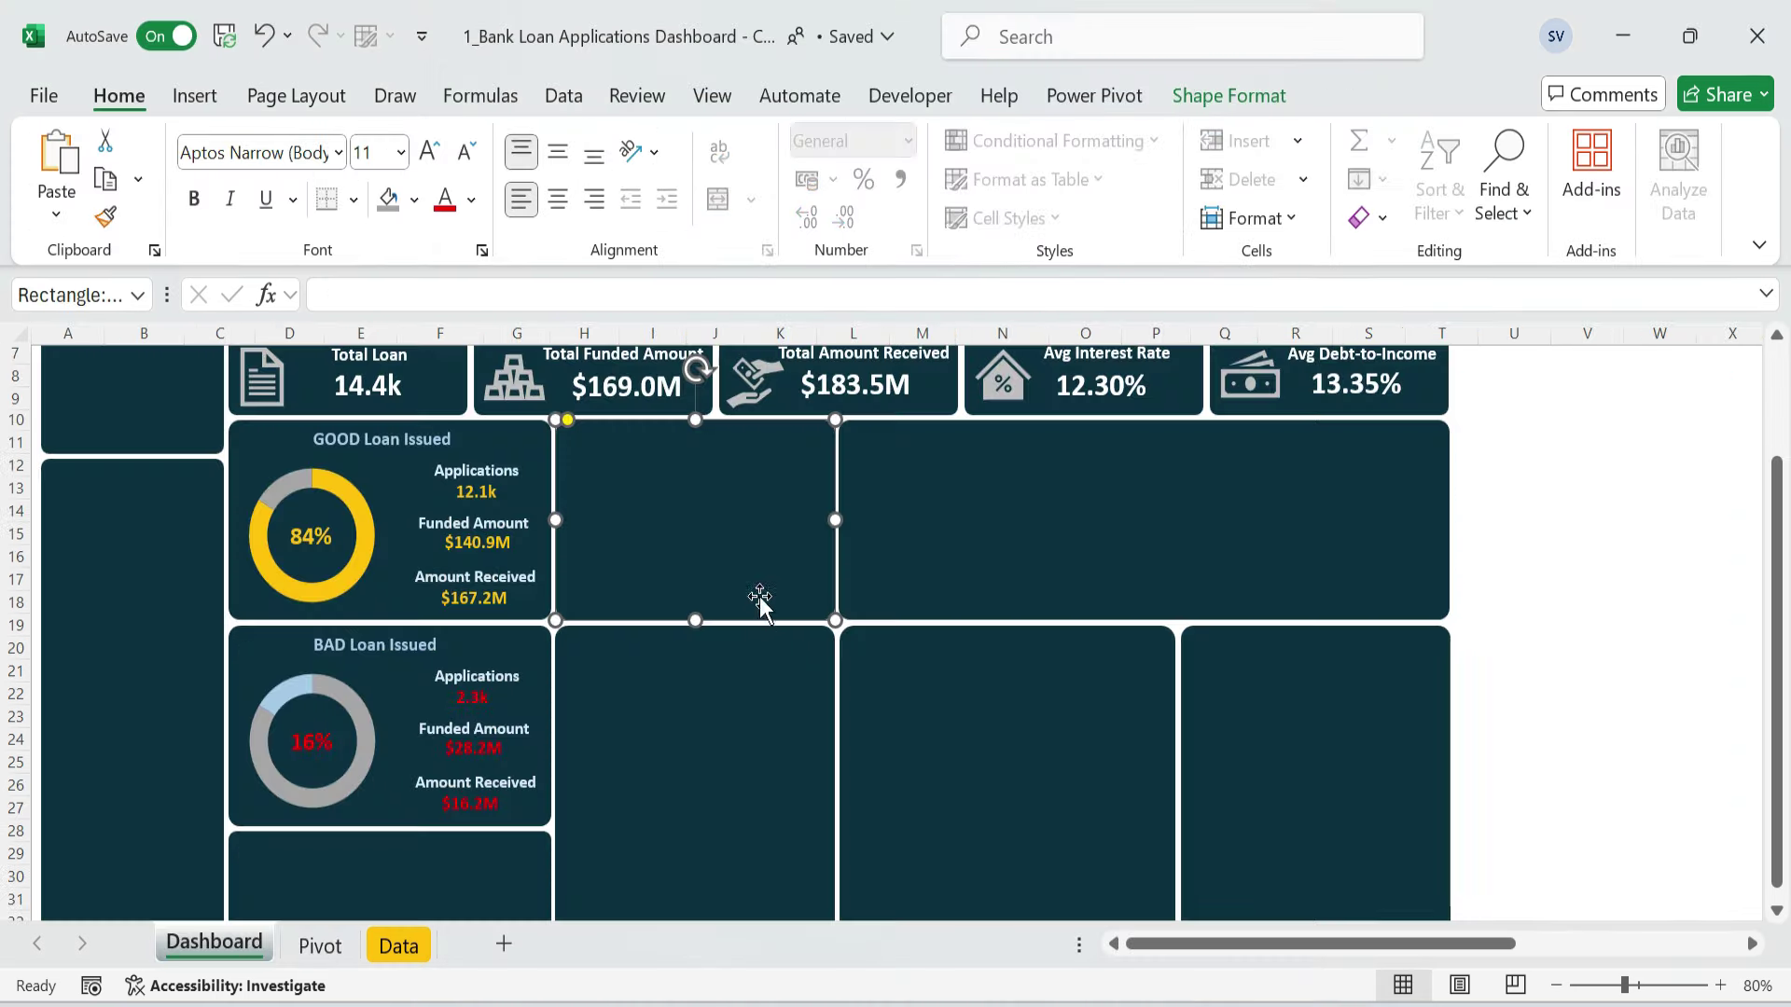
key("ctrl+v")
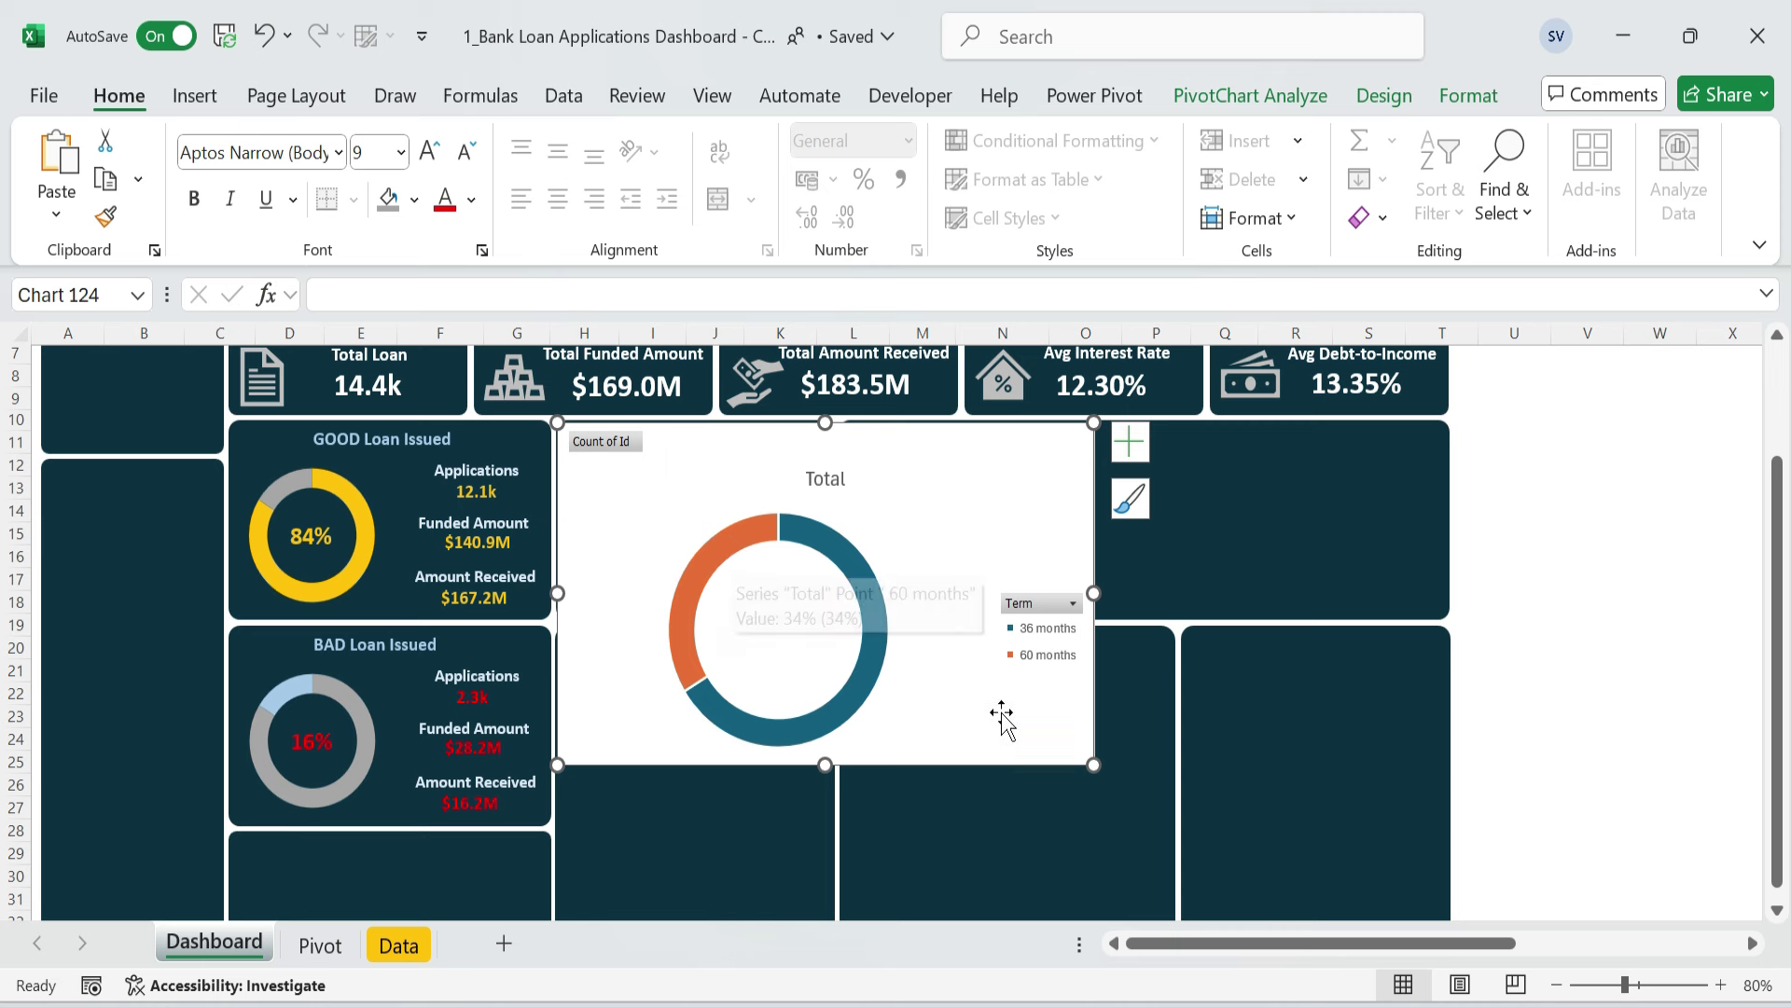
- Remove the term chart's title and hide all of its field buttons
left_click(1135, 440)
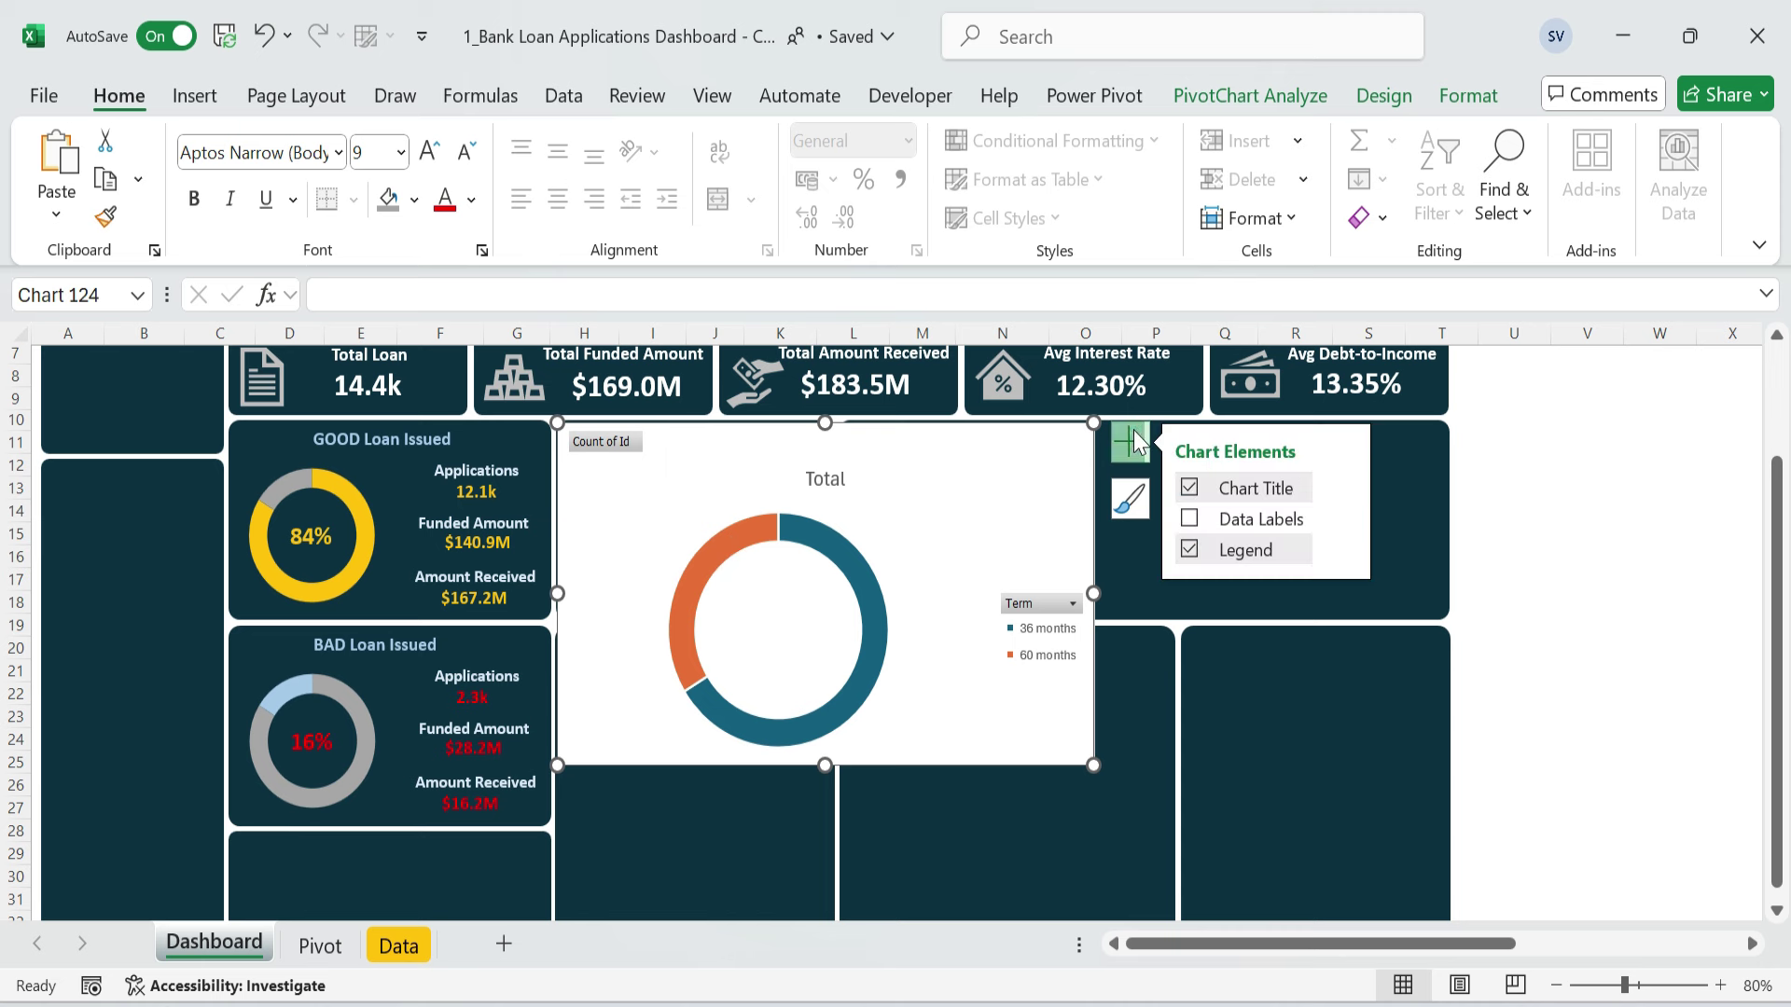
left_click(1190, 488)
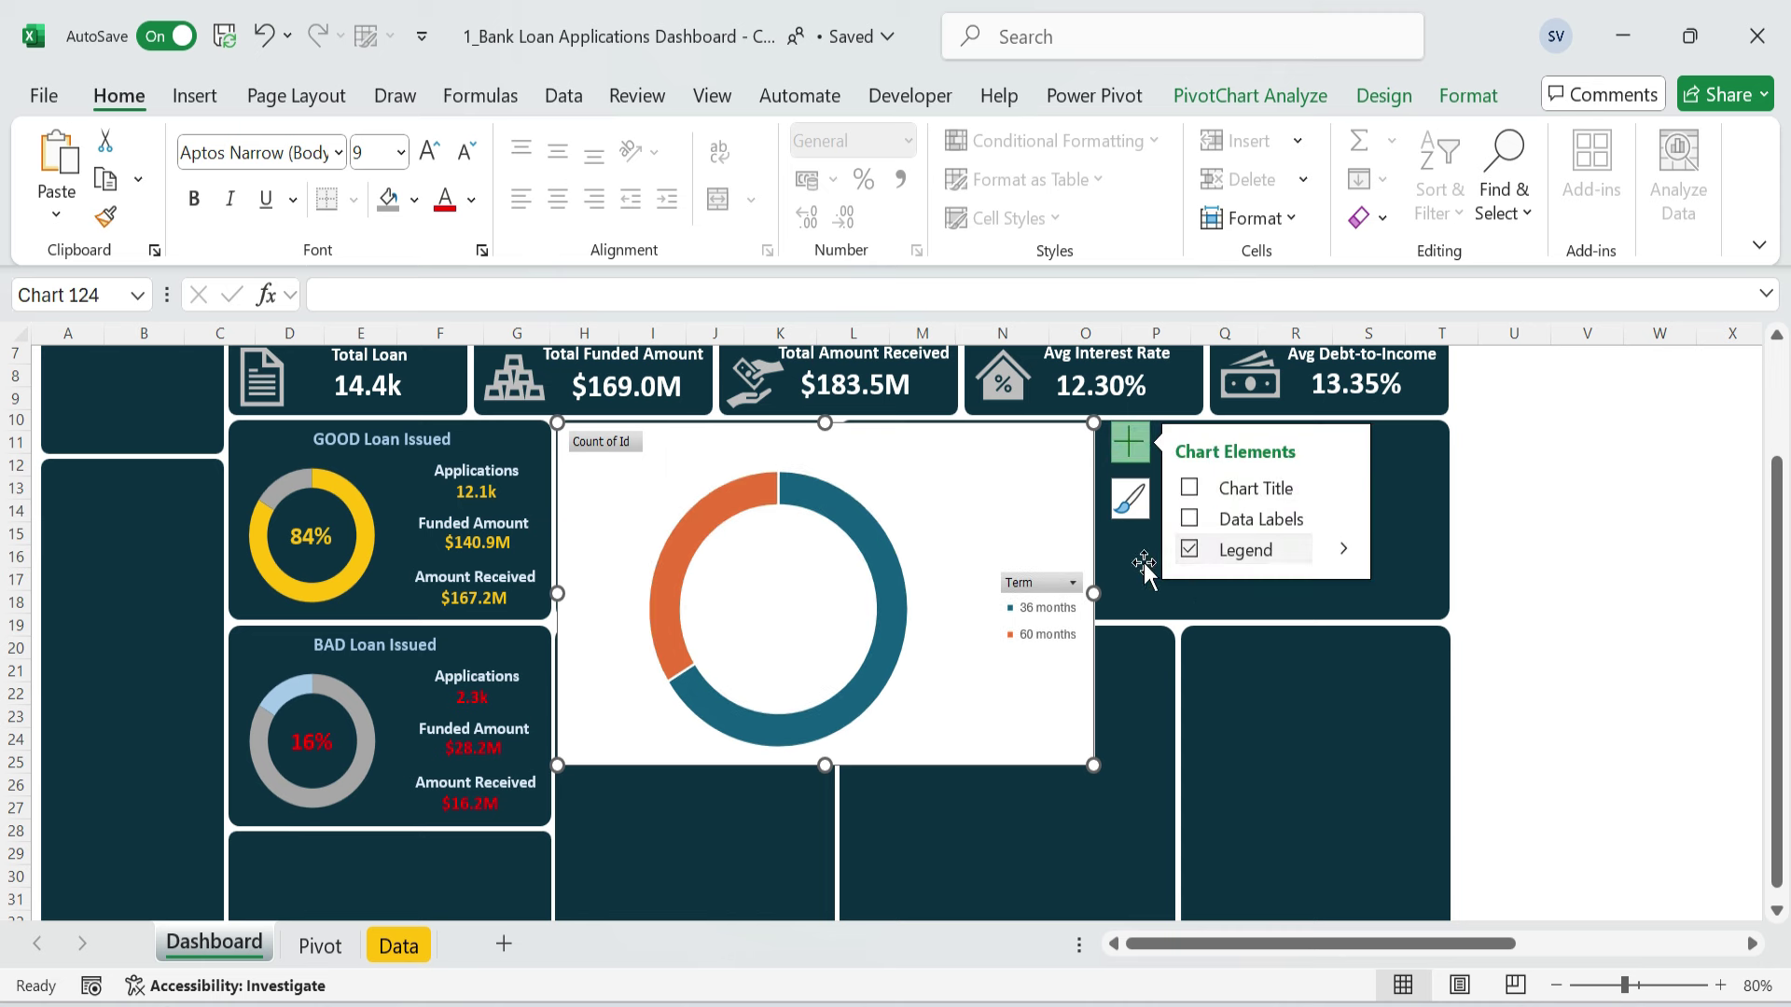
right_click(623, 443)
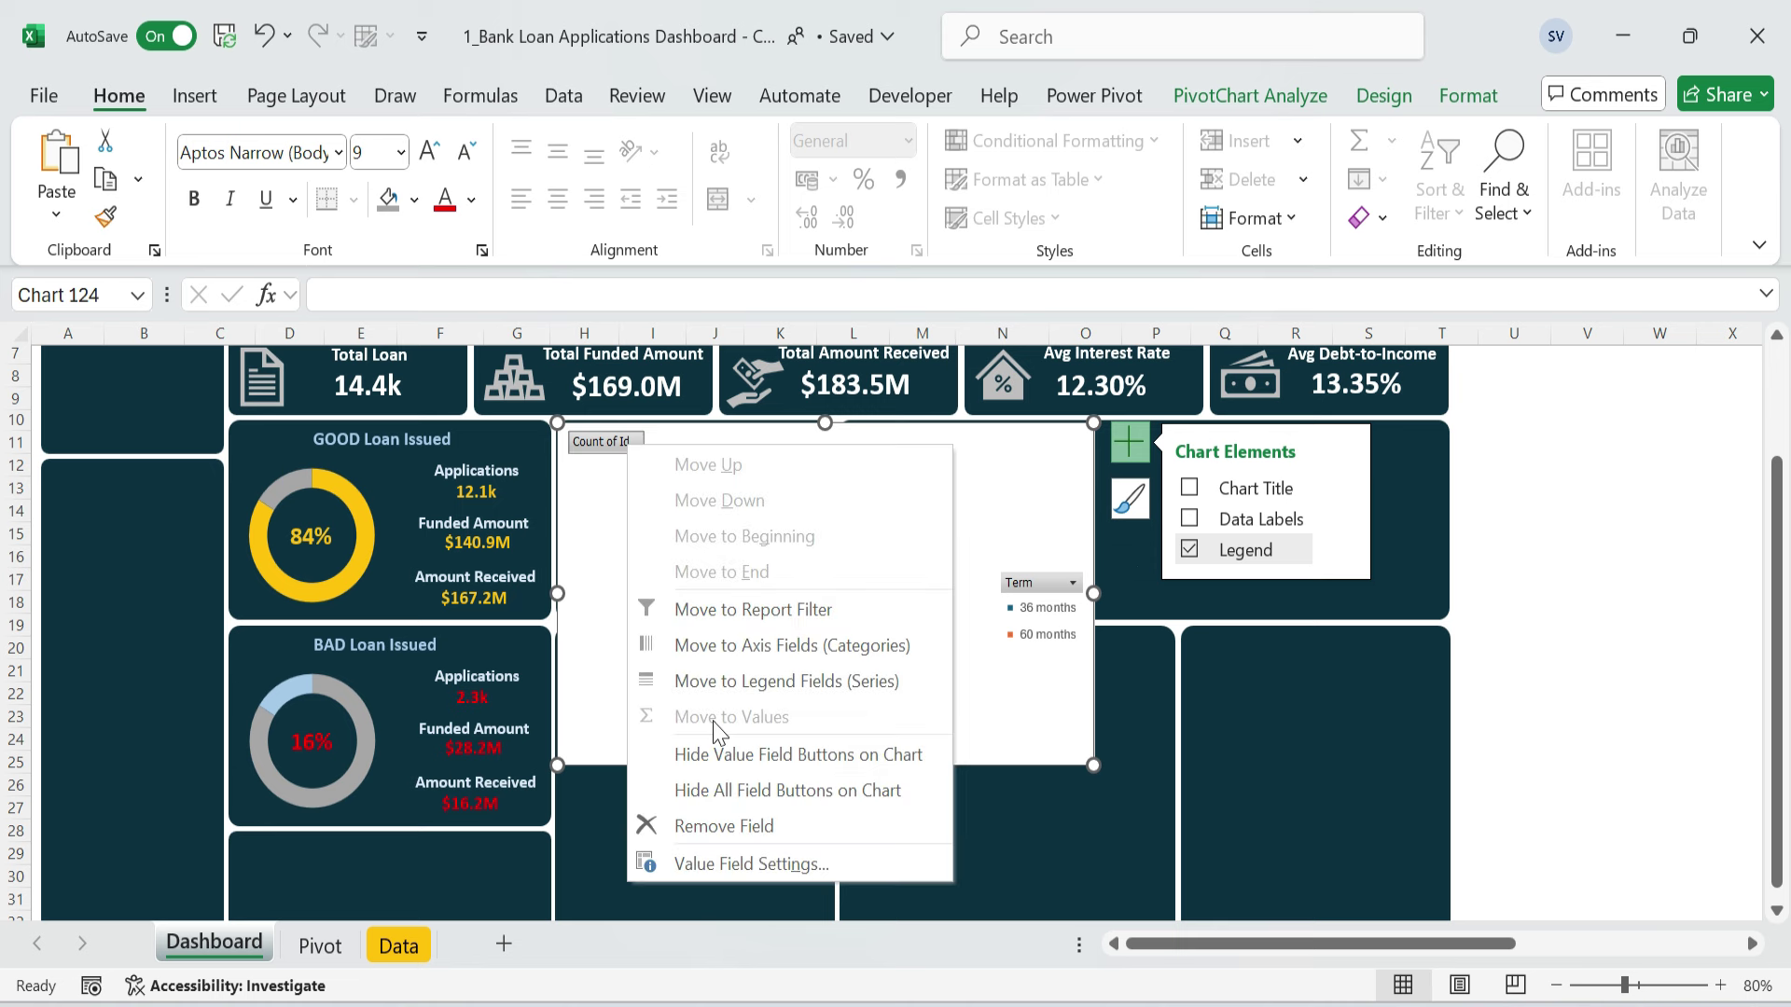
left_click(744, 791)
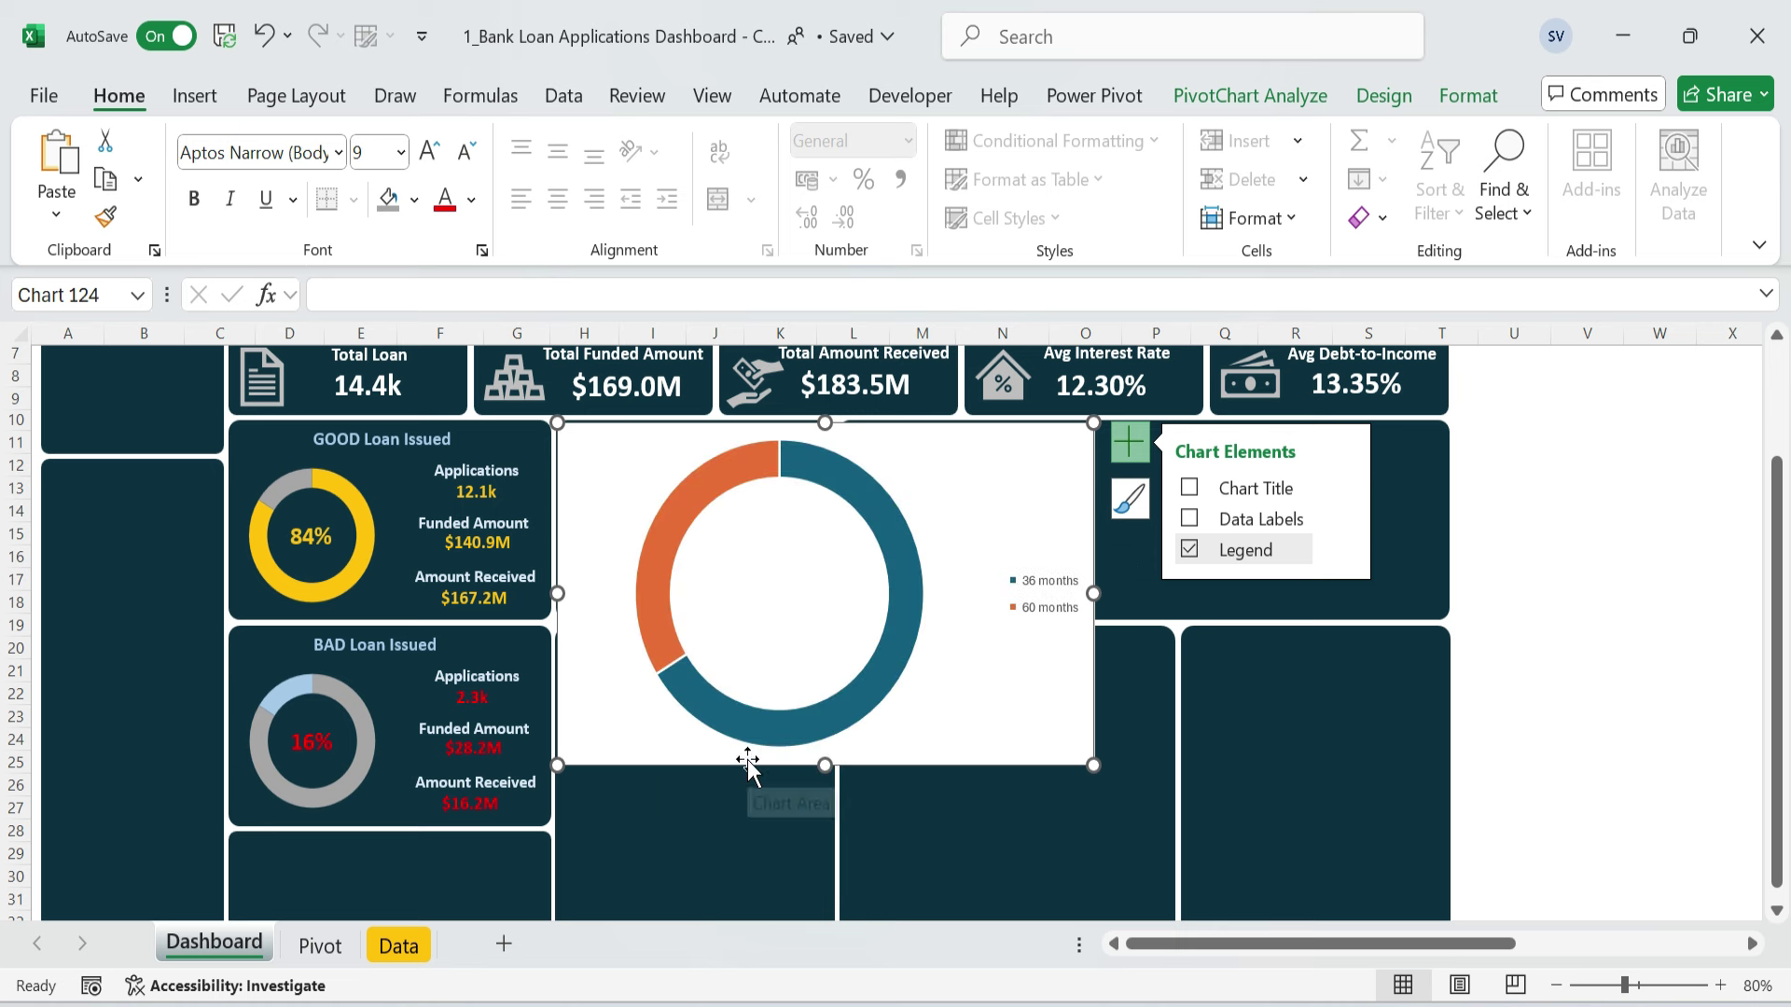
- Shrink the term chart to fit the panel beside GOOD Loan Issued, with the legend in its upper-right corner and an enlarged doughnut beside it
left_click_drag(1094, 767, 711, 614)
left_click_drag(652, 488, 651, 453)
left_click_drag(748, 534, 789, 492)
left_click(705, 580)
left_click_drag(711, 600, 724, 615)
left_click_drag(585, 466, 573, 455)
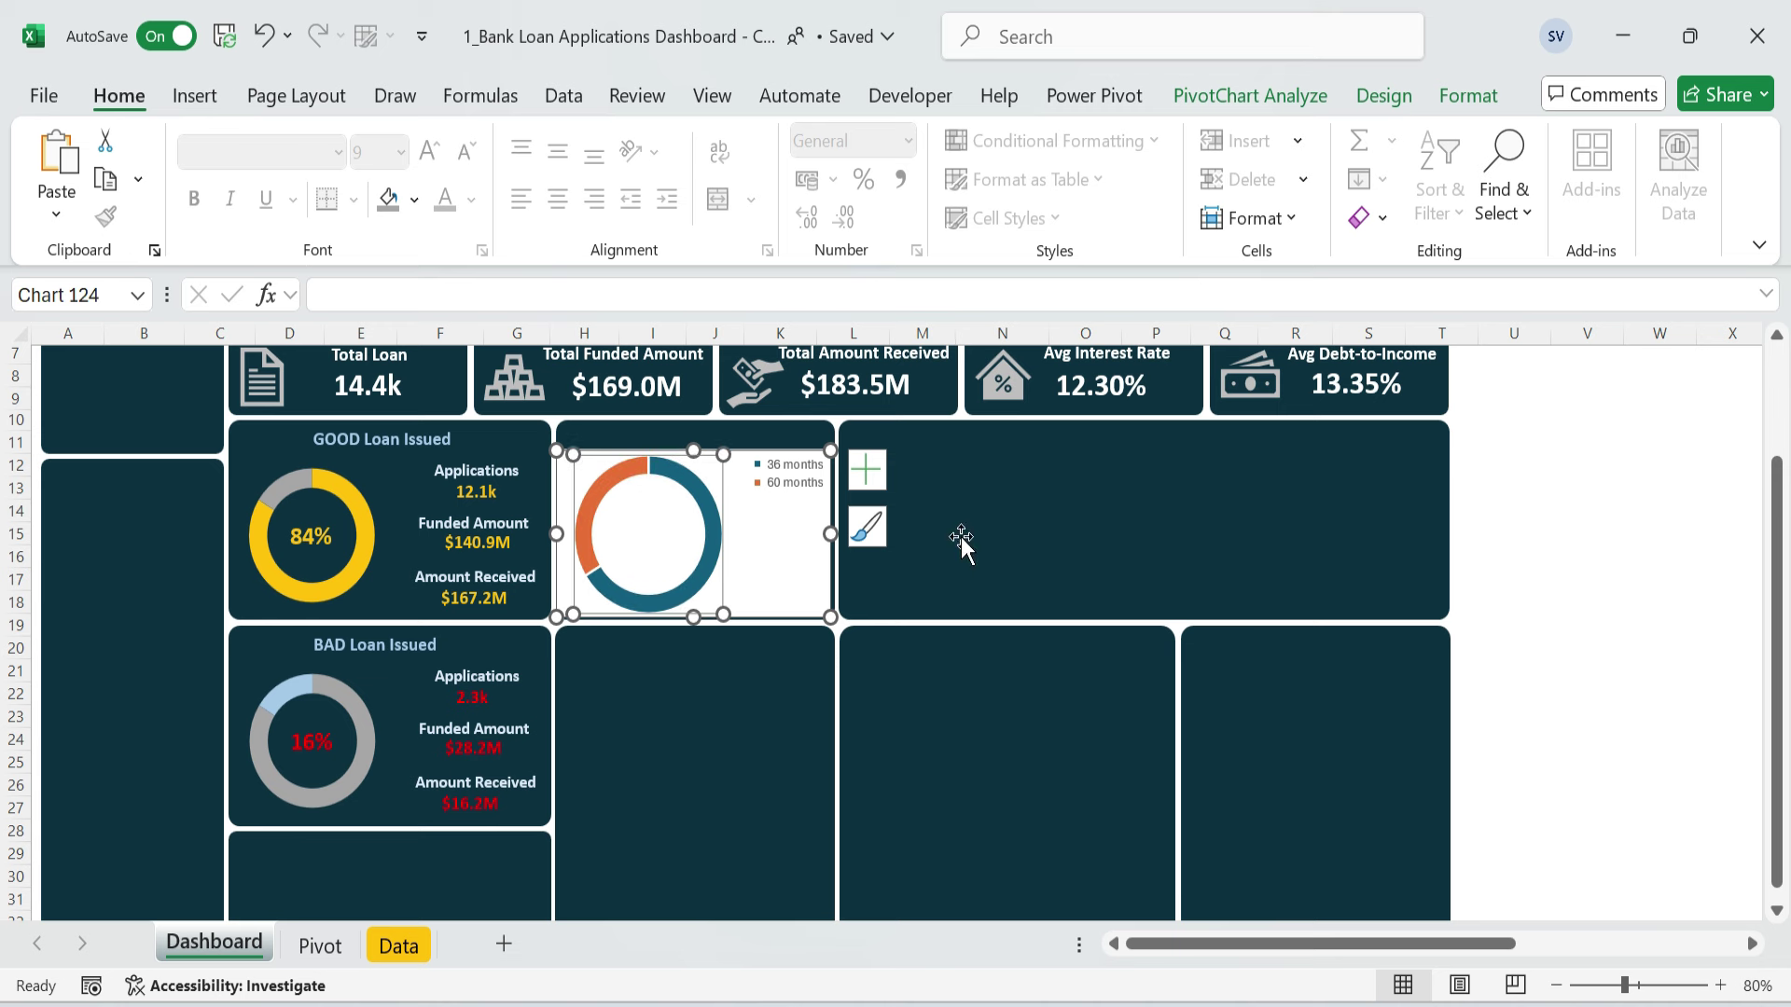
- Set the term chart's doughnut hole size to 68% and turn on its data labels
double_click(703, 573)
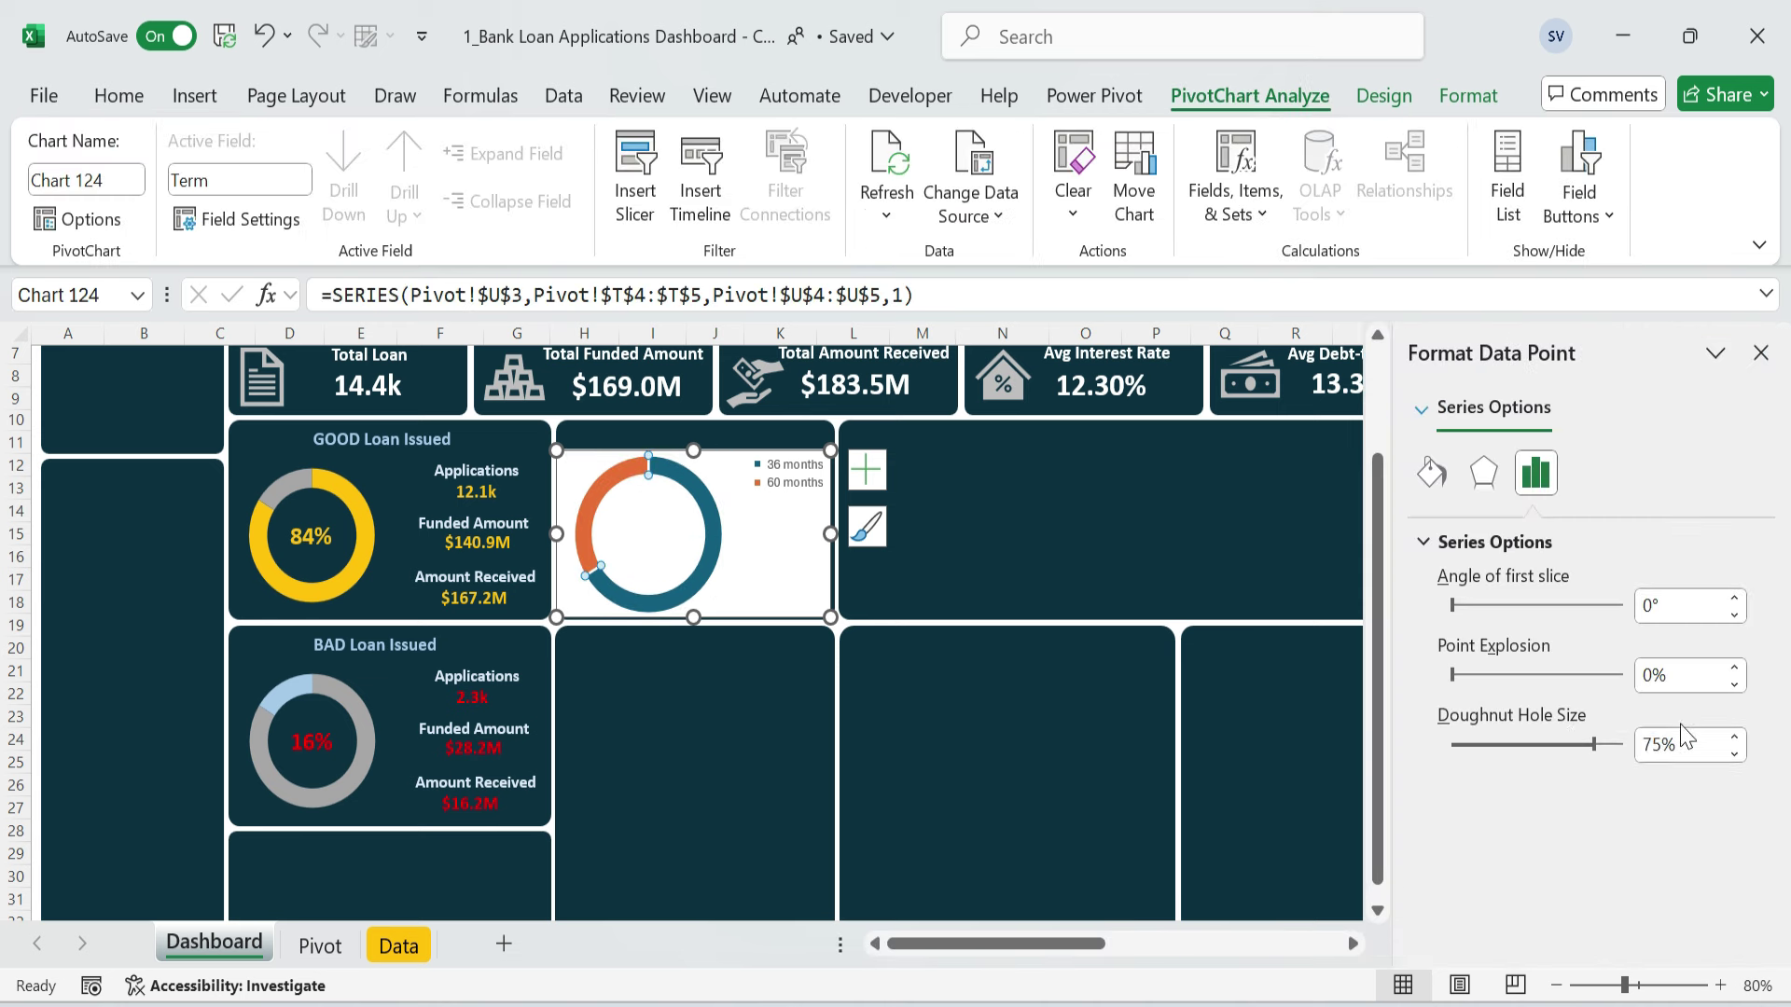
left_click(868, 462)
left_click(926, 546)
left_click(779, 559)
- Move the term doughnut's two percentage labels outside the ring beside their slices
left_click(602, 493)
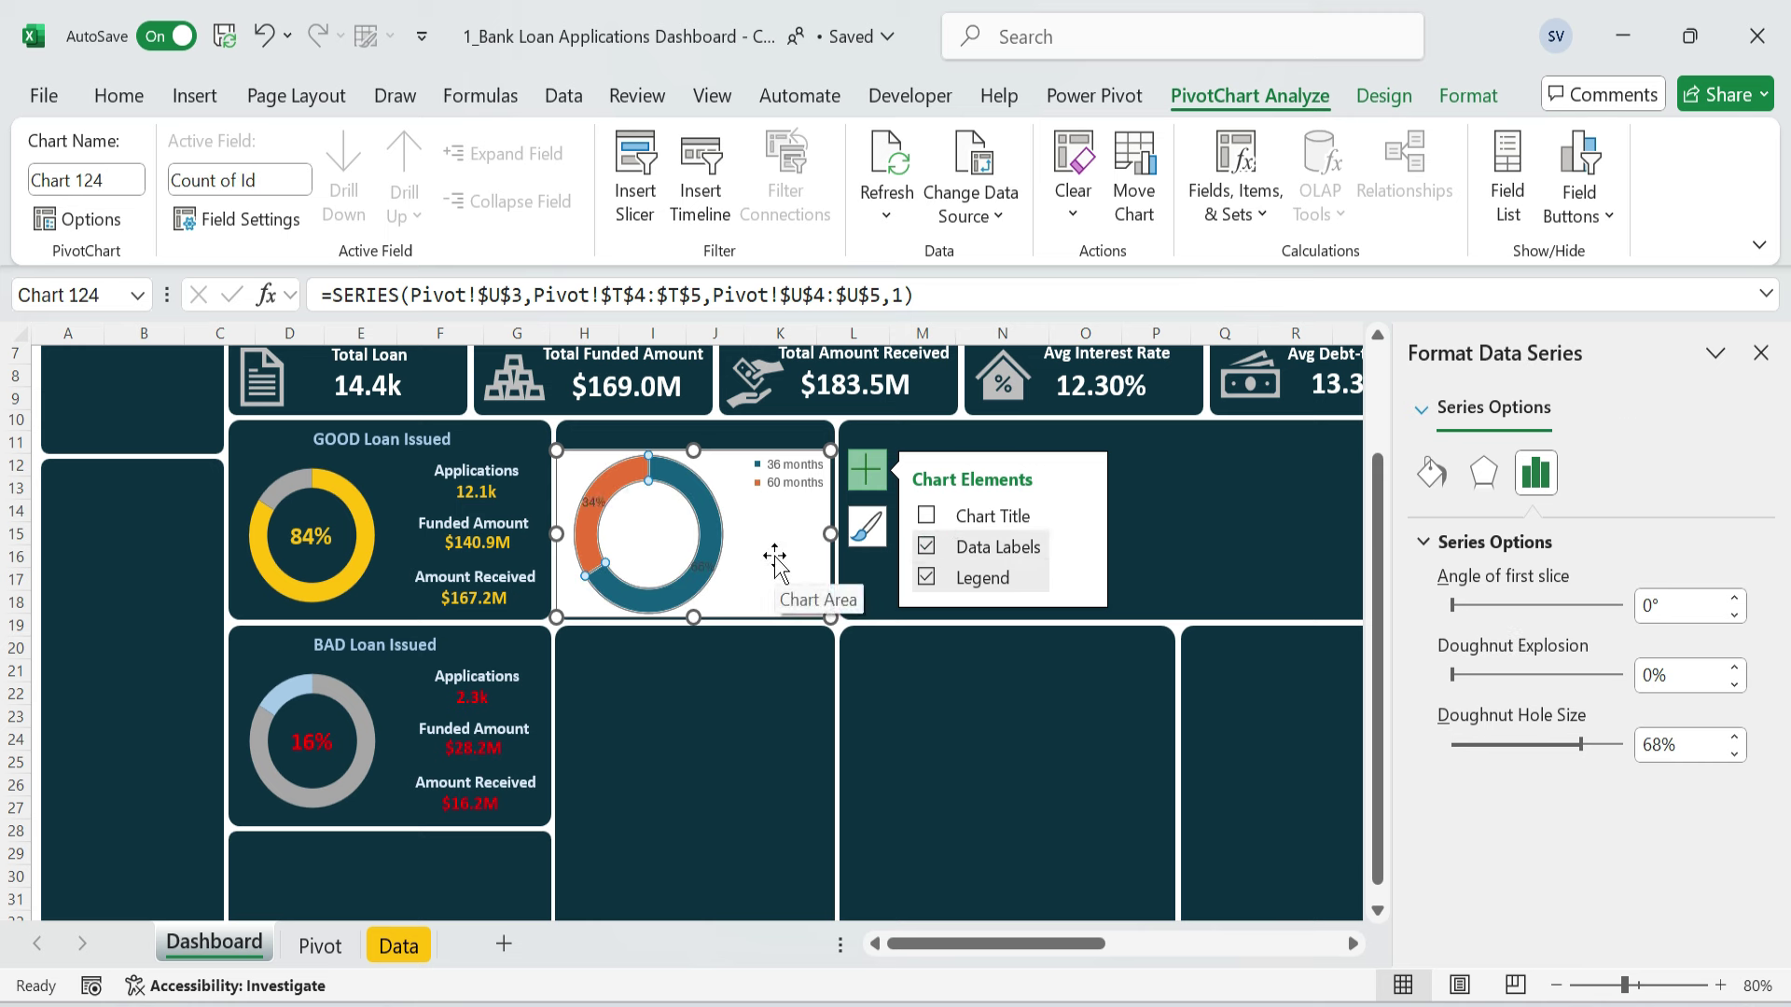
left_click(707, 577)
left_click(709, 577)
left_click(596, 504)
left_click_drag(606, 500, 586, 483)
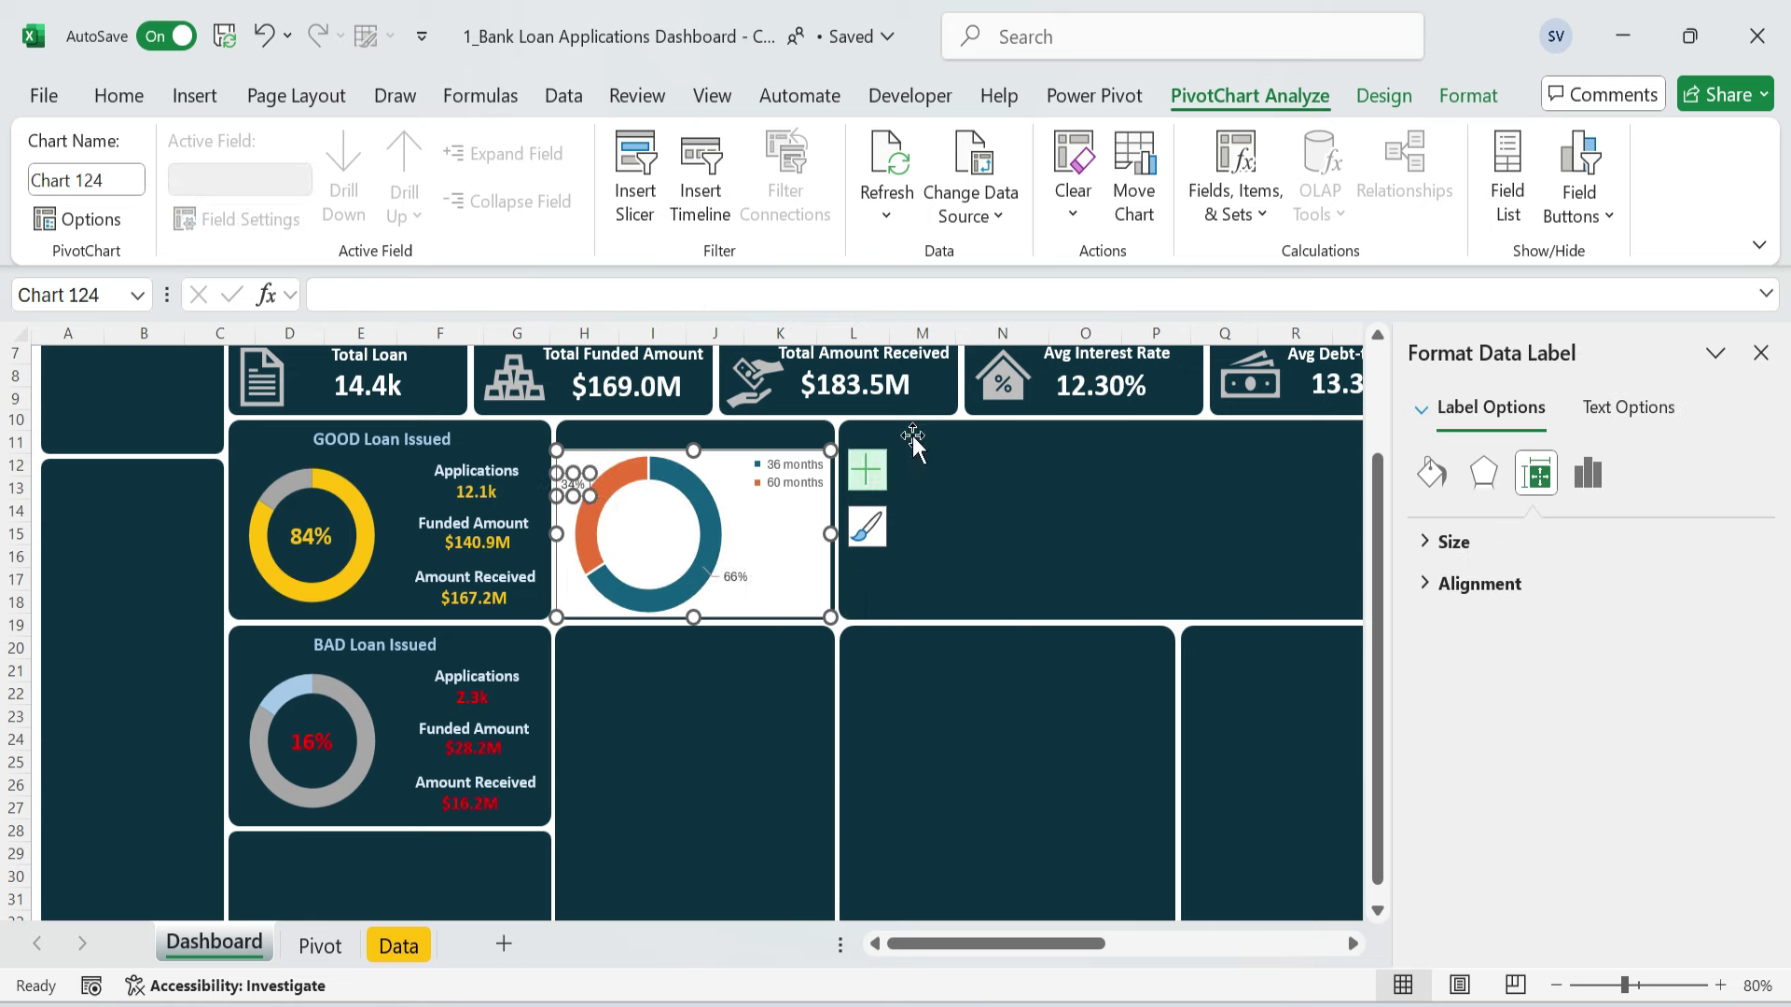
- Remove the fill and the outline of the term chart's area
left_click(872, 140)
left_click(912, 787)
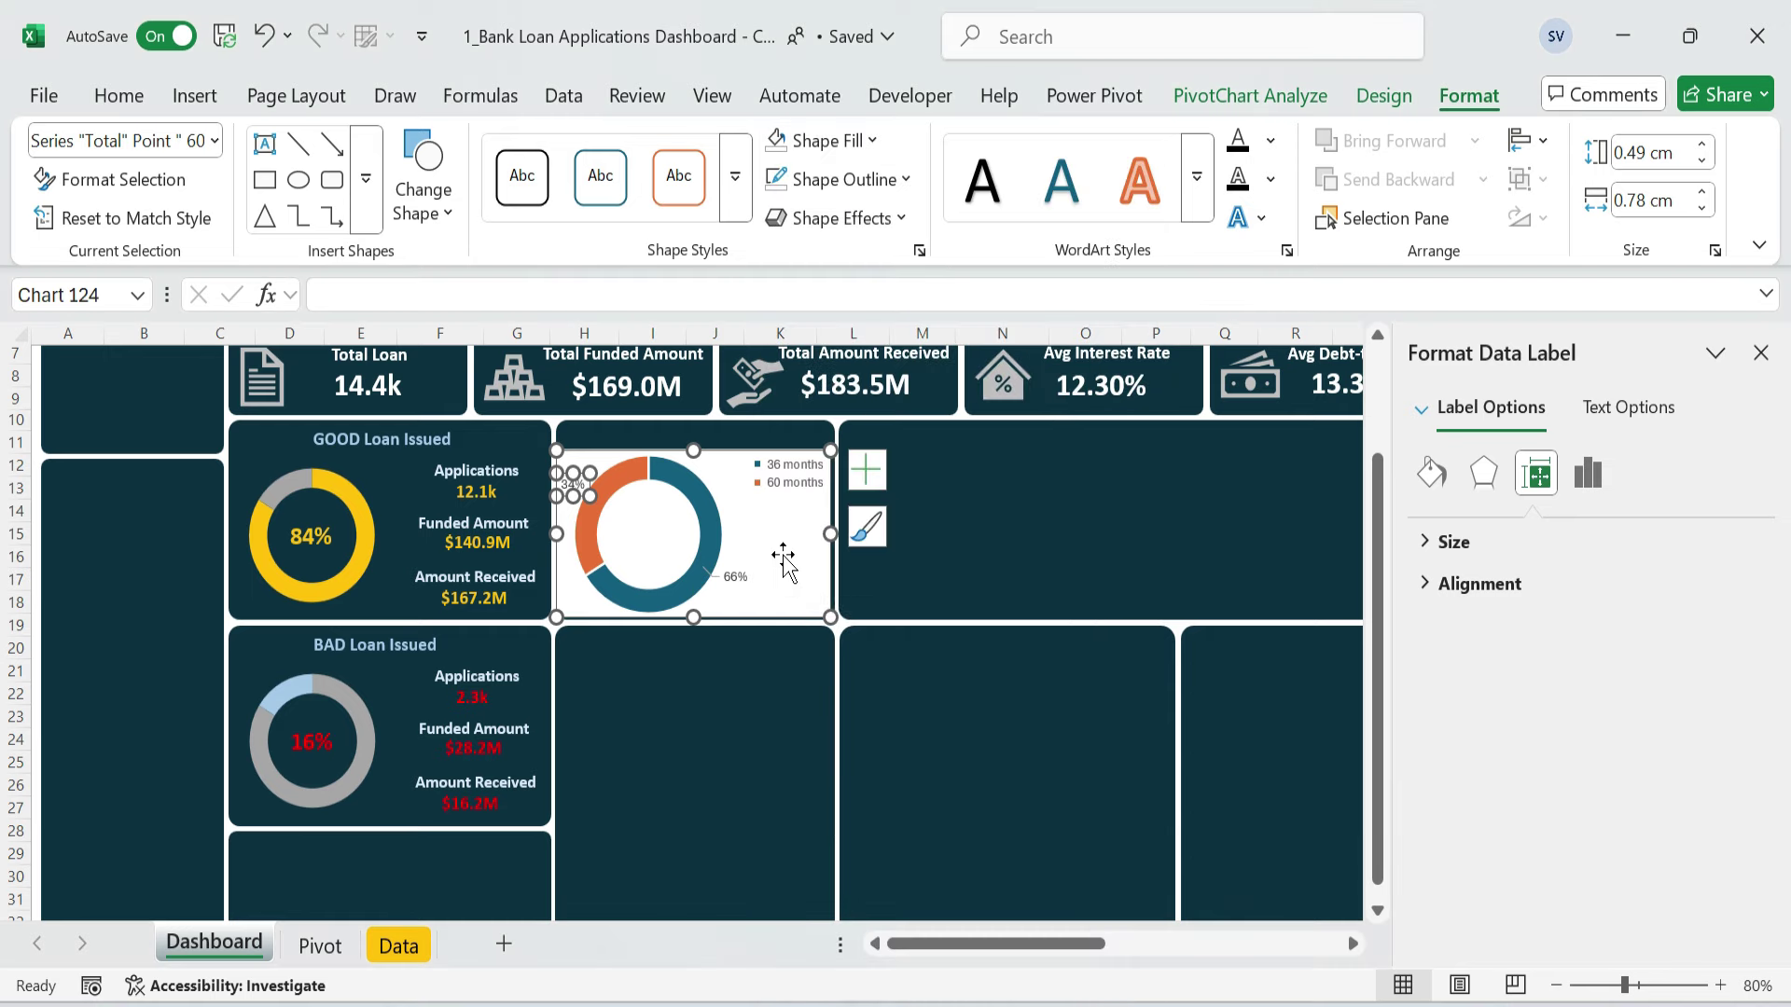
left_click(804, 570)
left_click(868, 147)
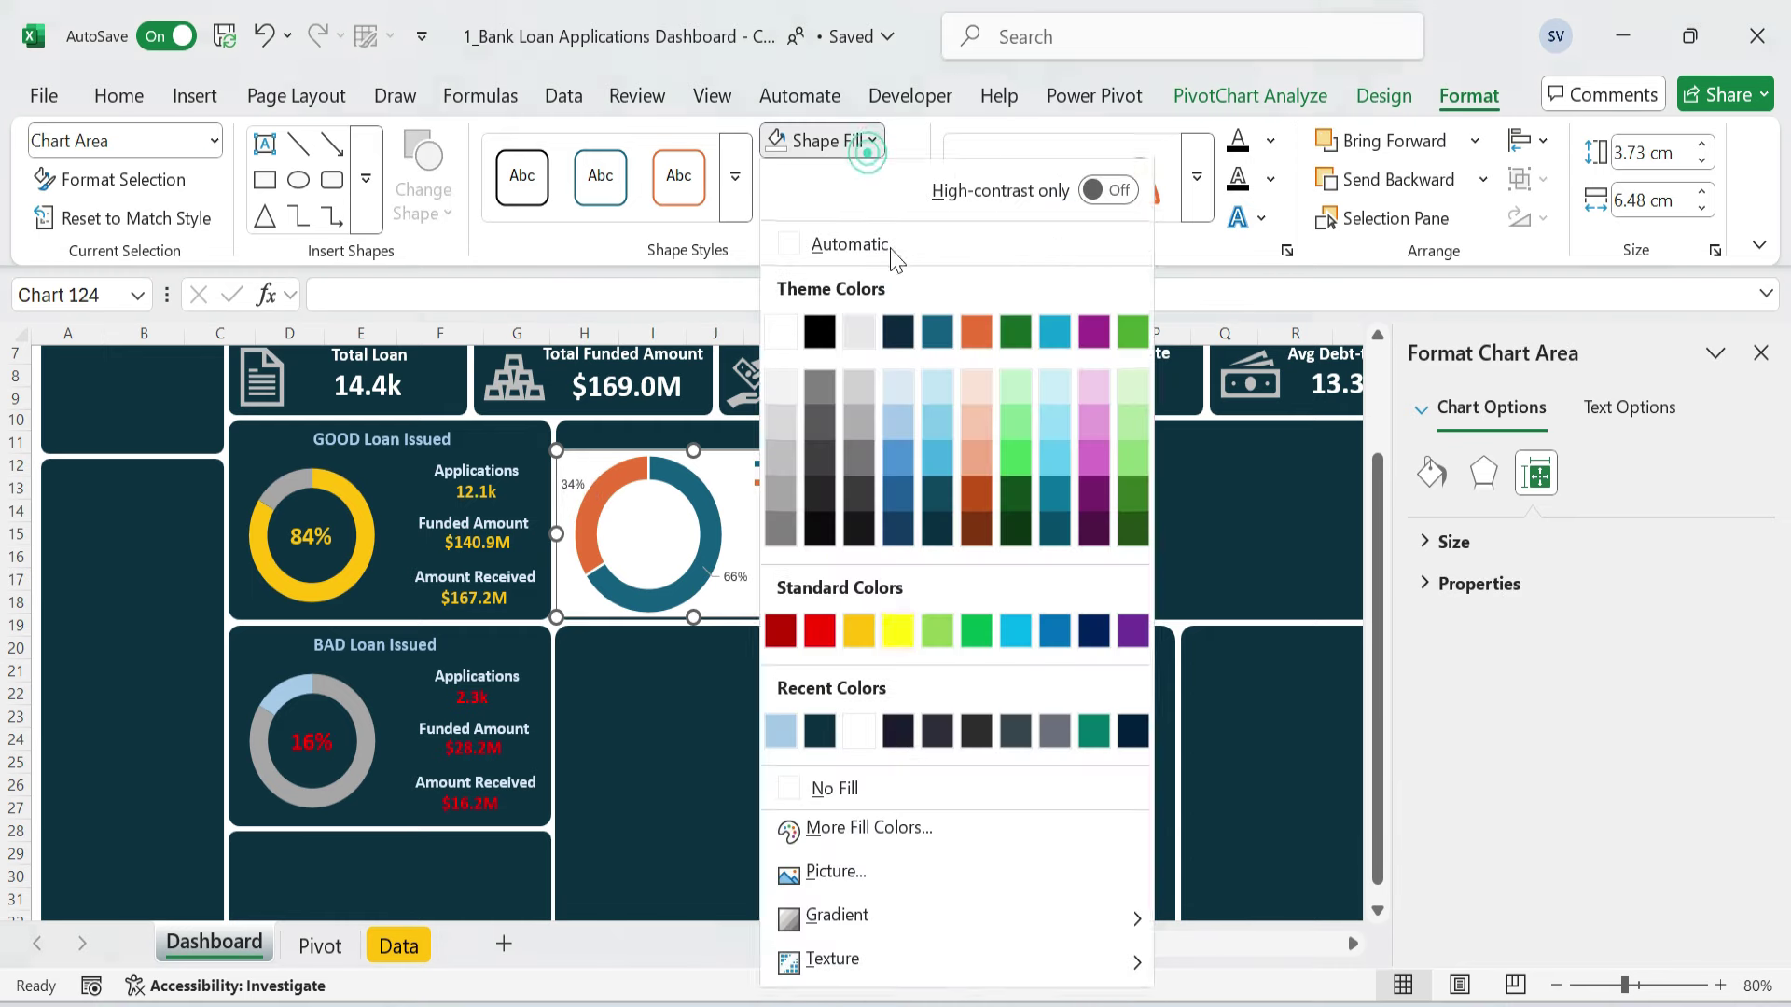
left_click(884, 781)
left_click(903, 179)
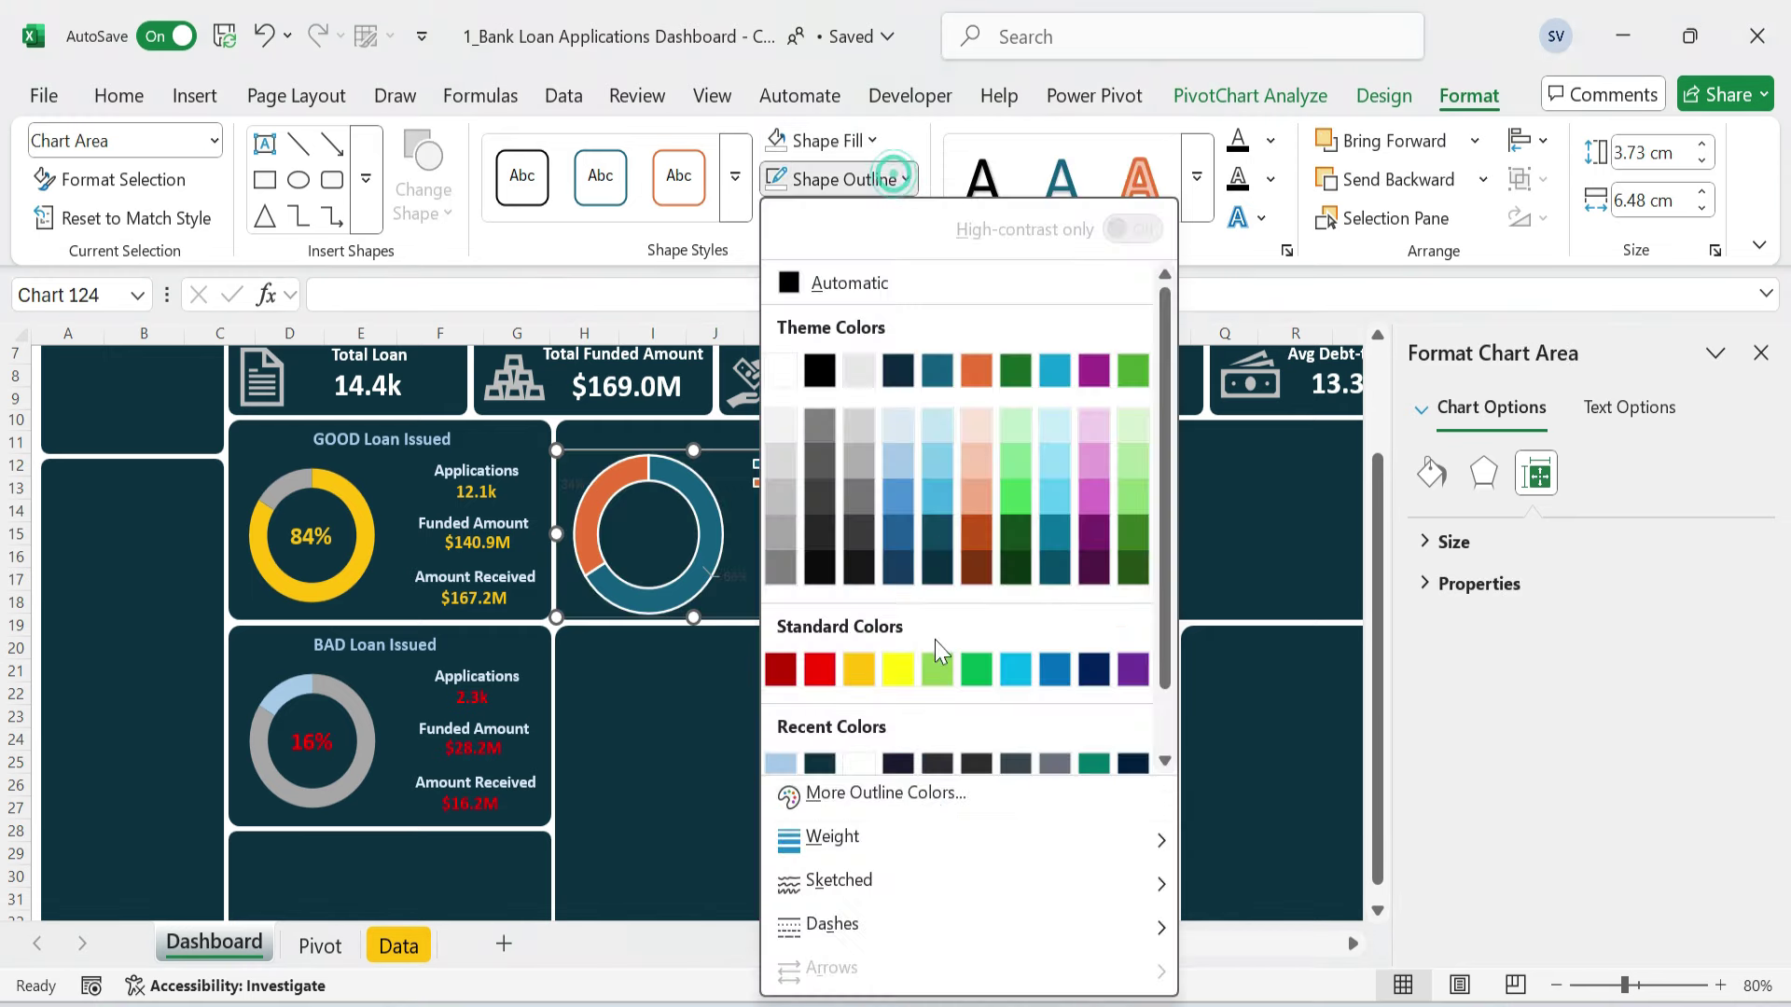
scroll(935, 640, "down", 1)
left_click(897, 762)
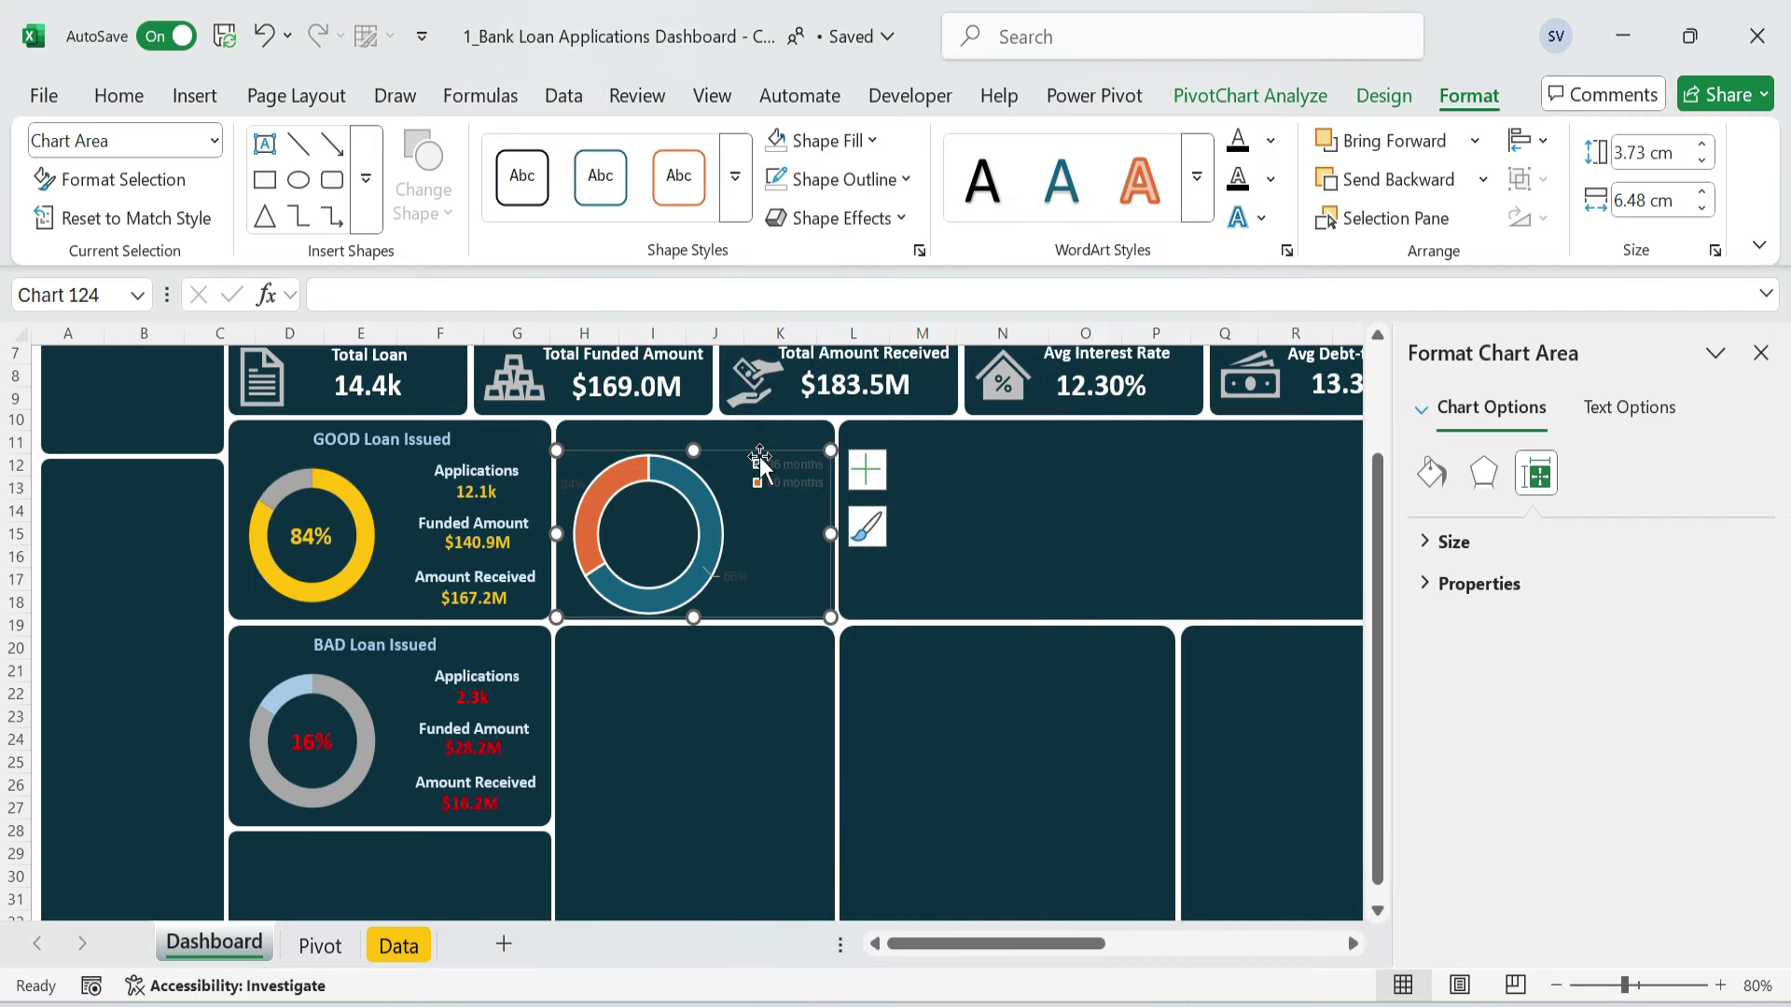
- Remove the outline around the term doughnut's slices
left_click(699, 499)
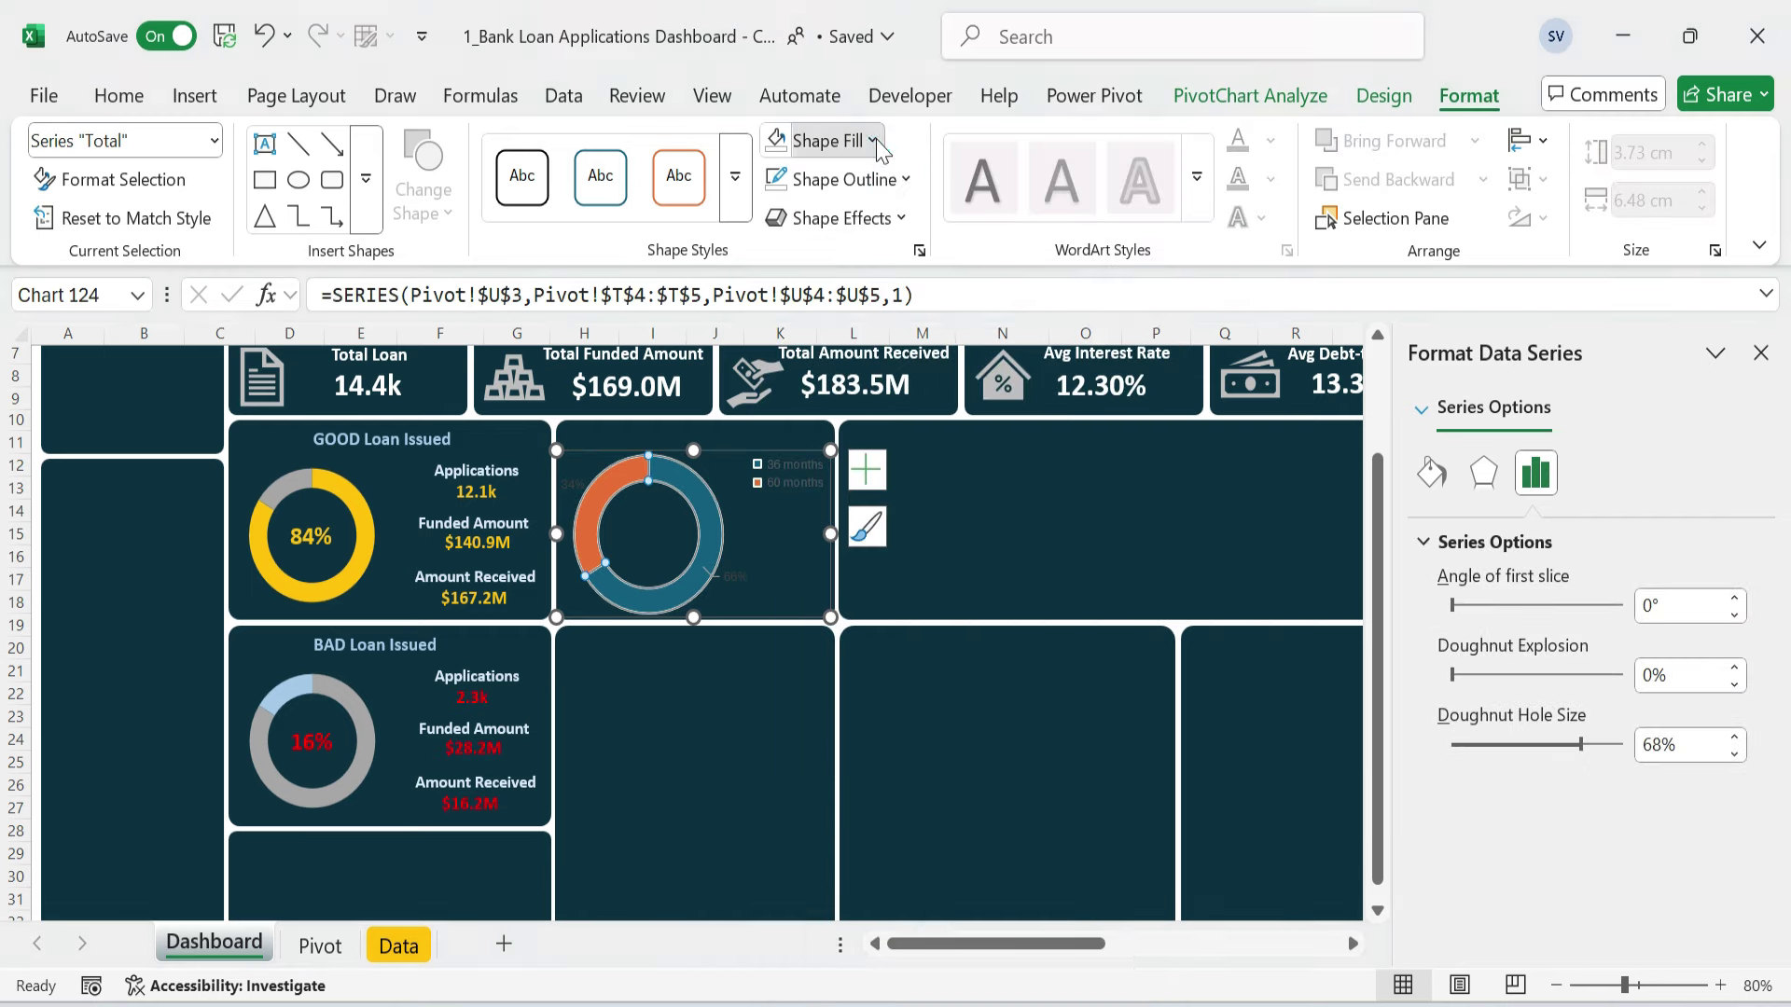
left_click(903, 179)
scroll(891, 737, "down", 1)
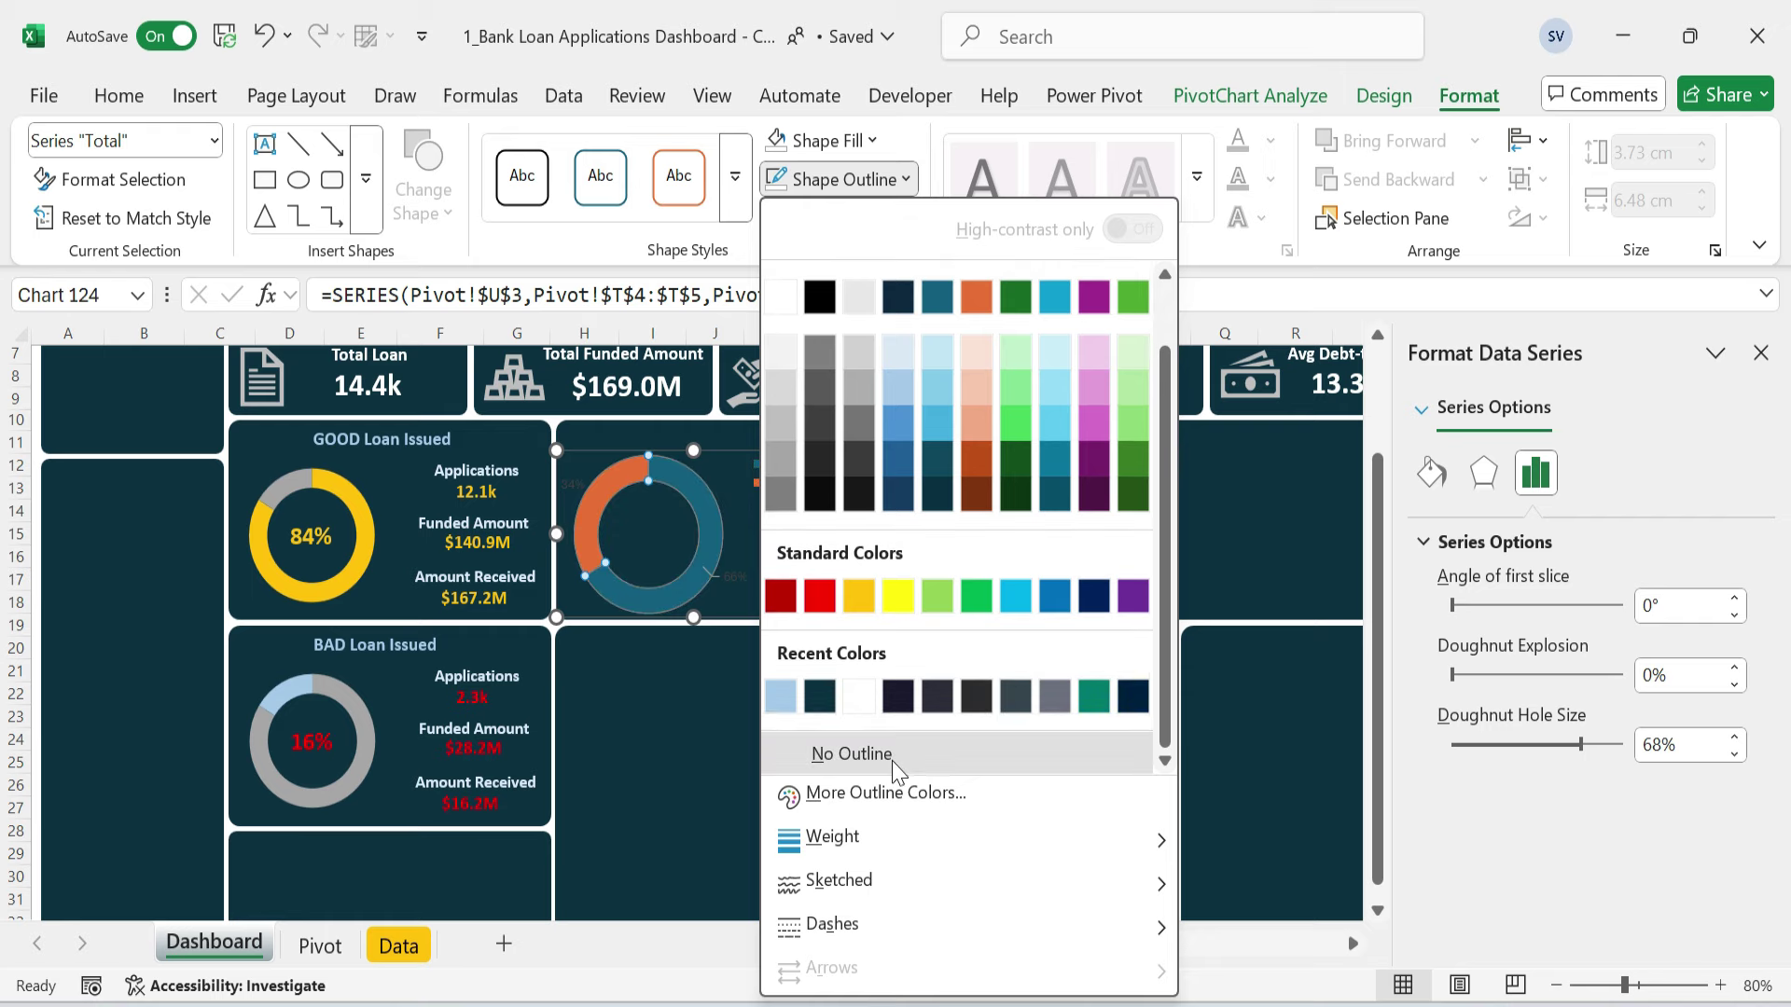
left_click(893, 763)
left_click(1026, 550)
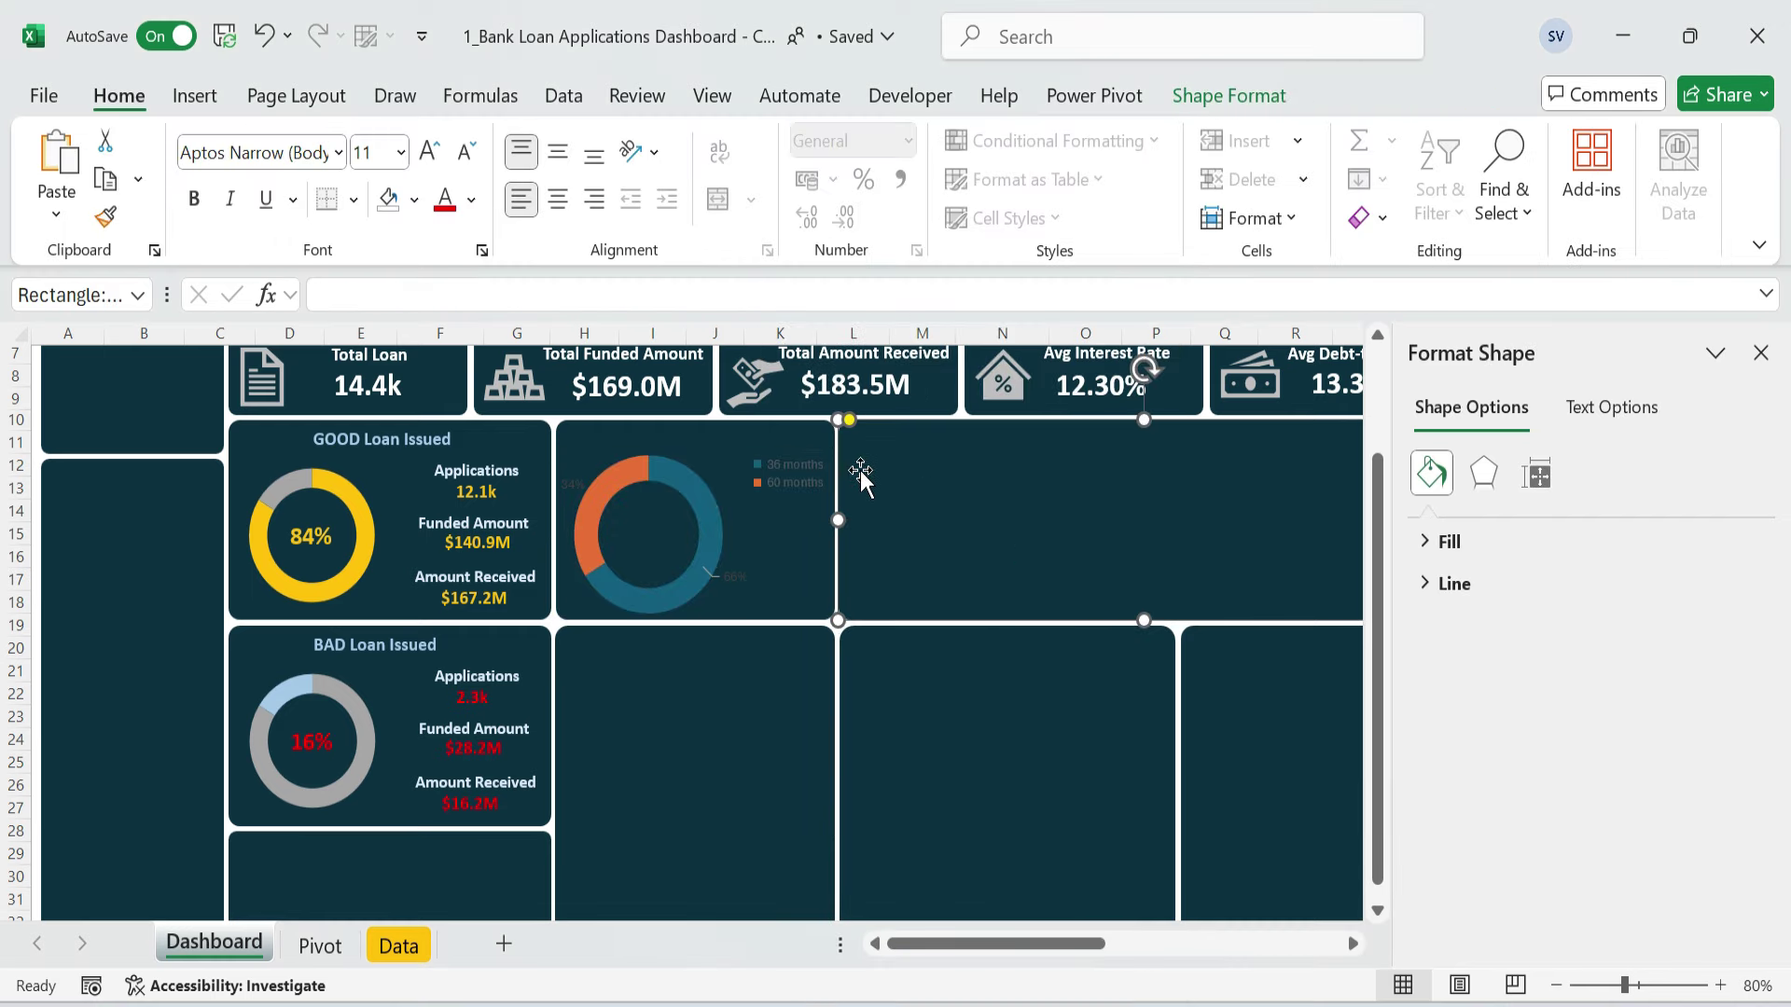
- Fill the 36 months slice of the term doughnut with the recently used light blue
double_click(618, 477)
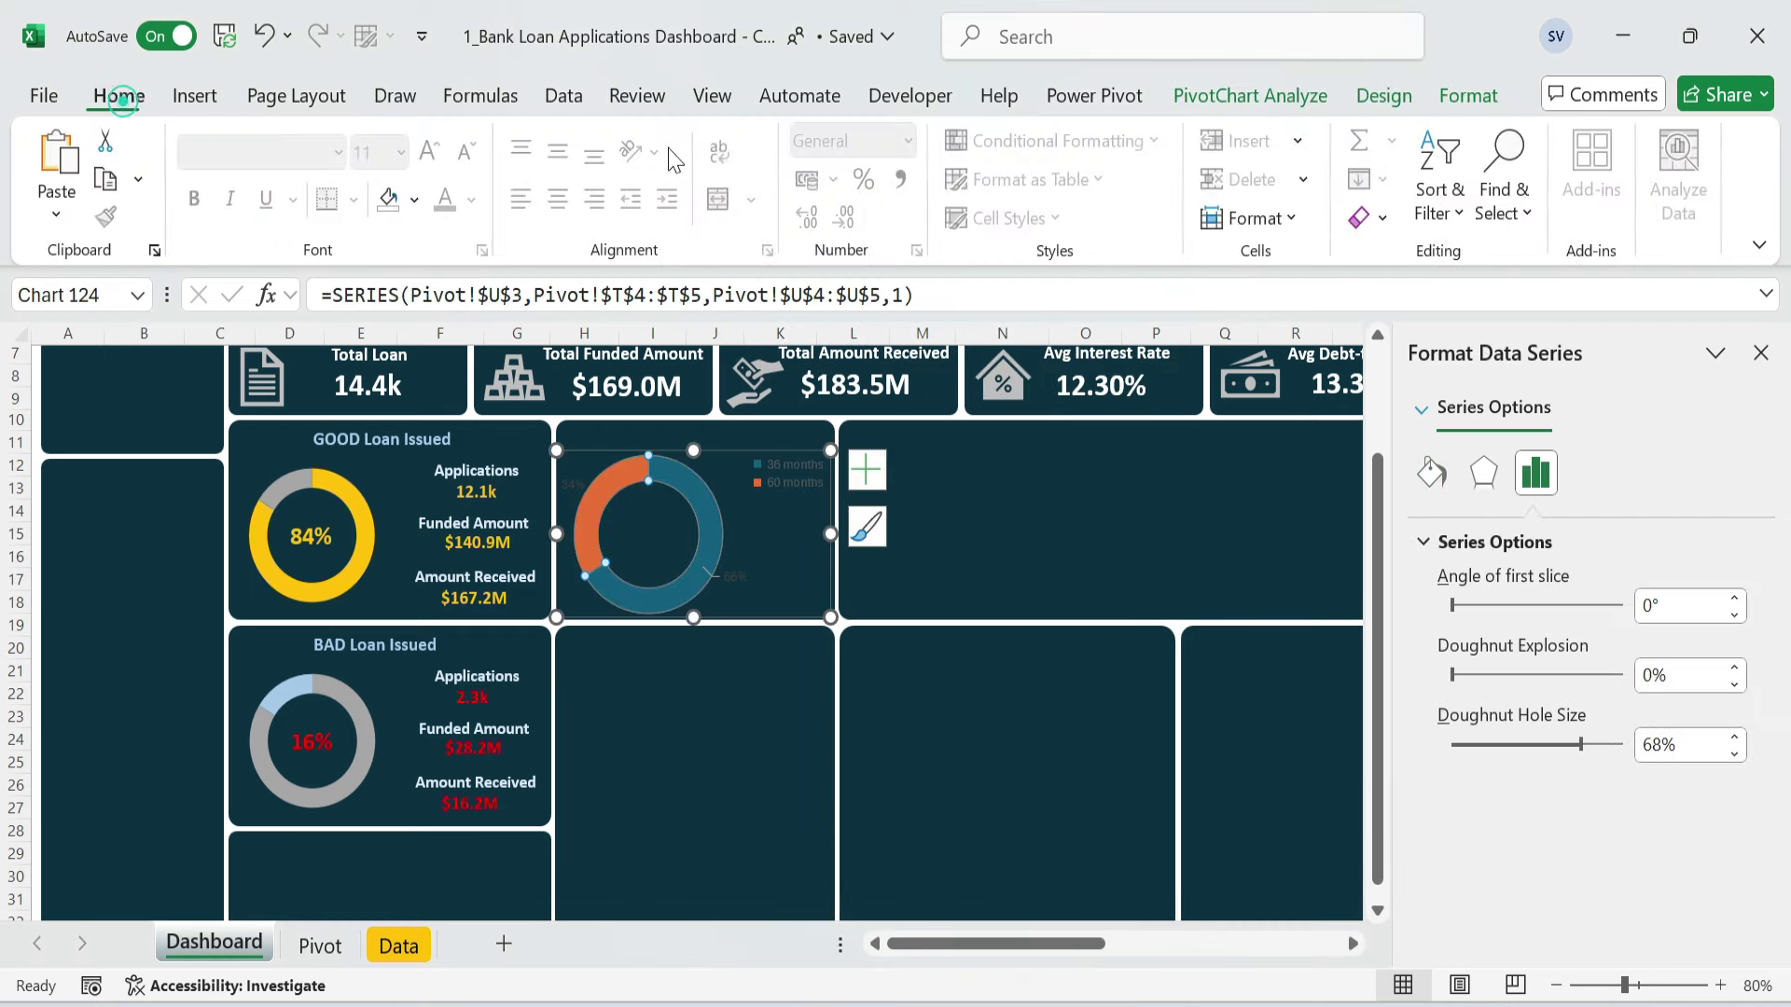
left_click(414, 200)
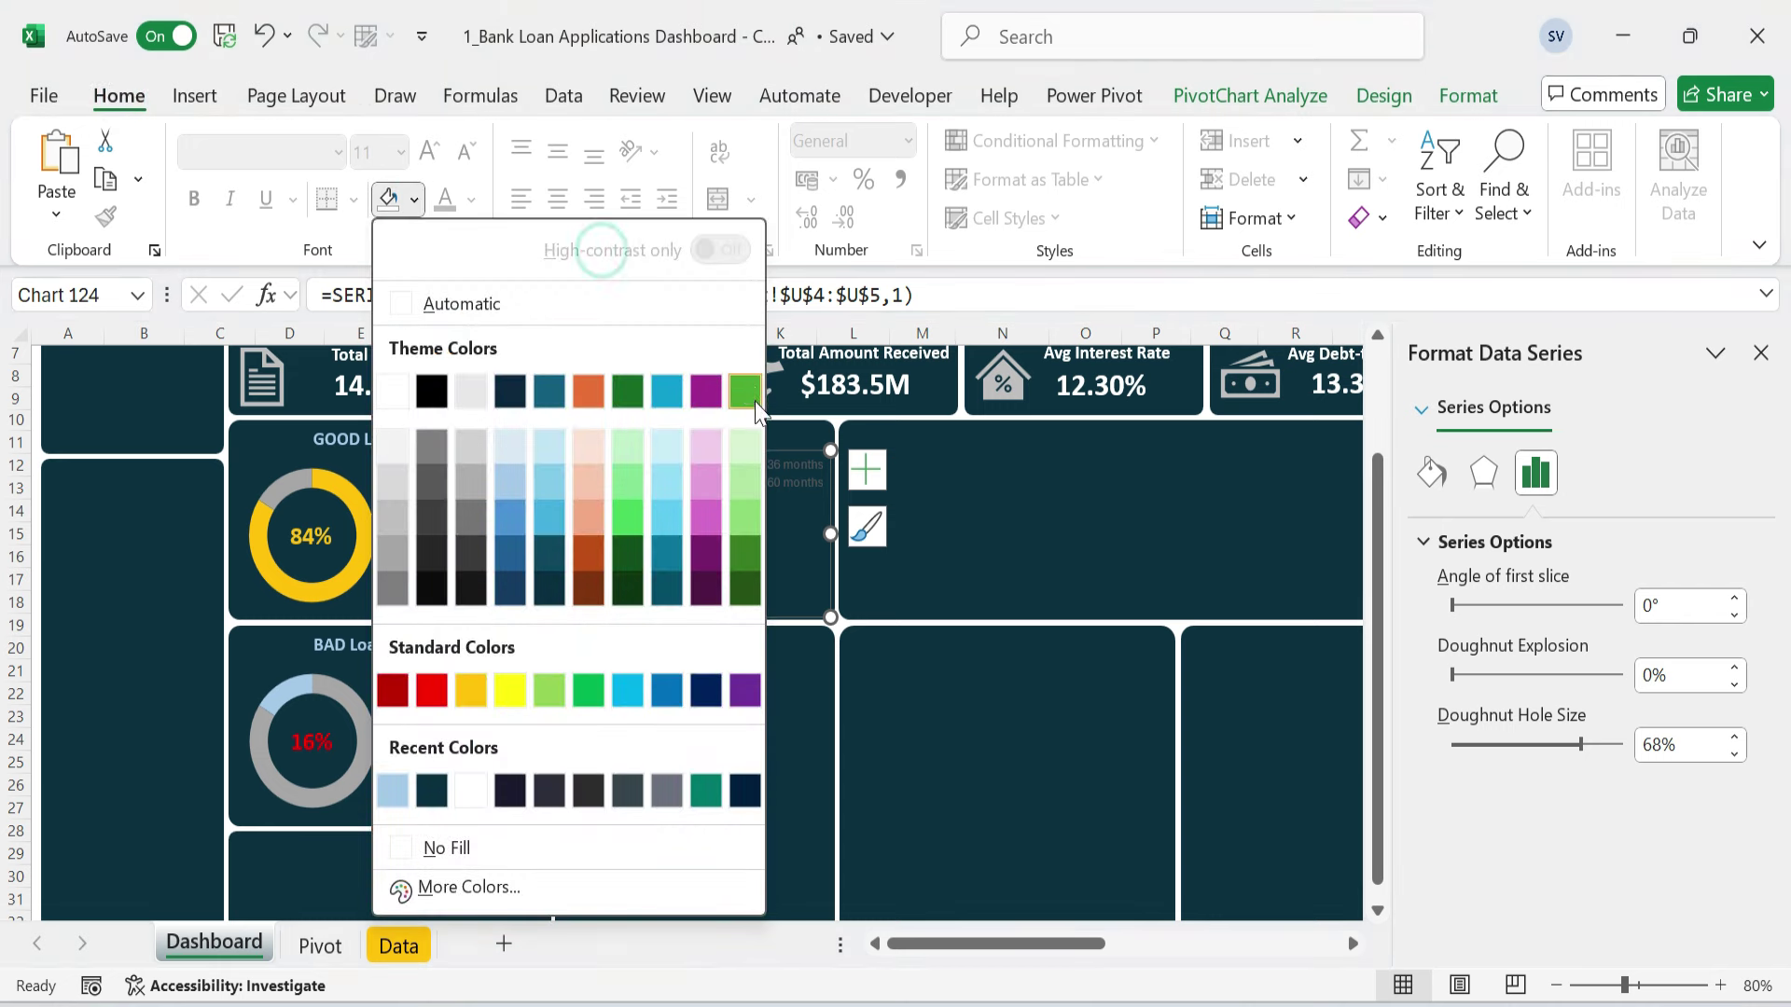
key("Escape")
left_click(716, 525)
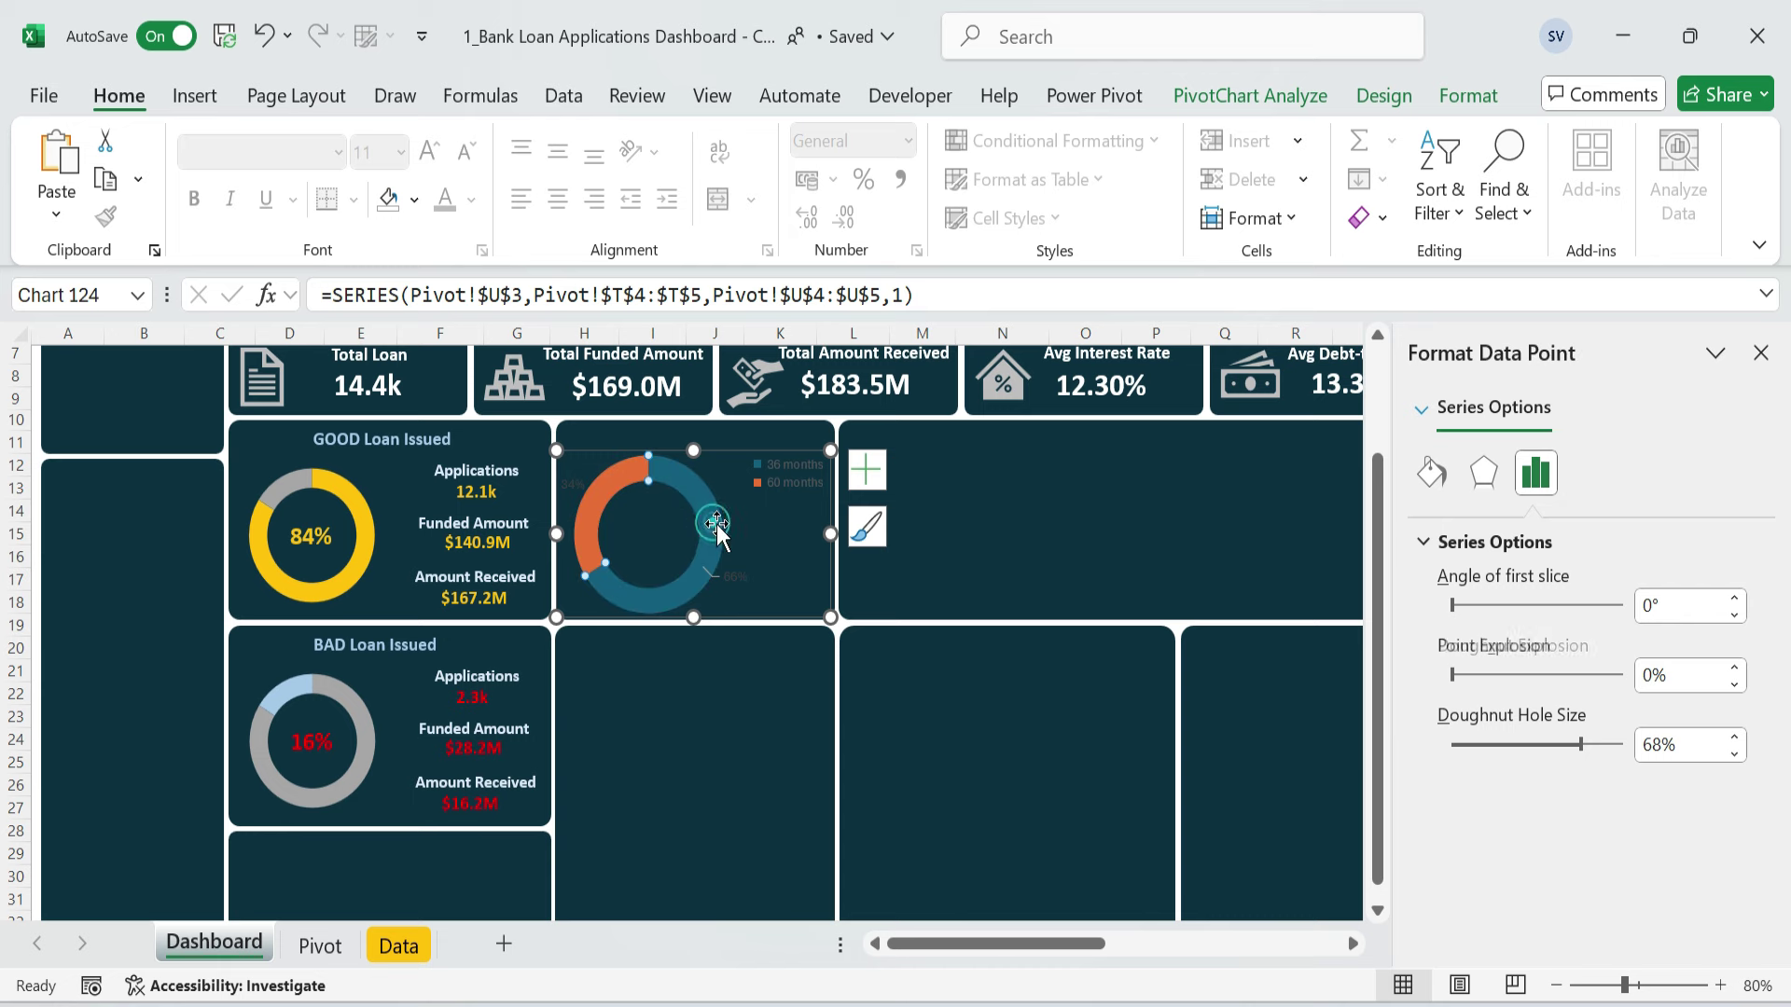
left_click(414, 199)
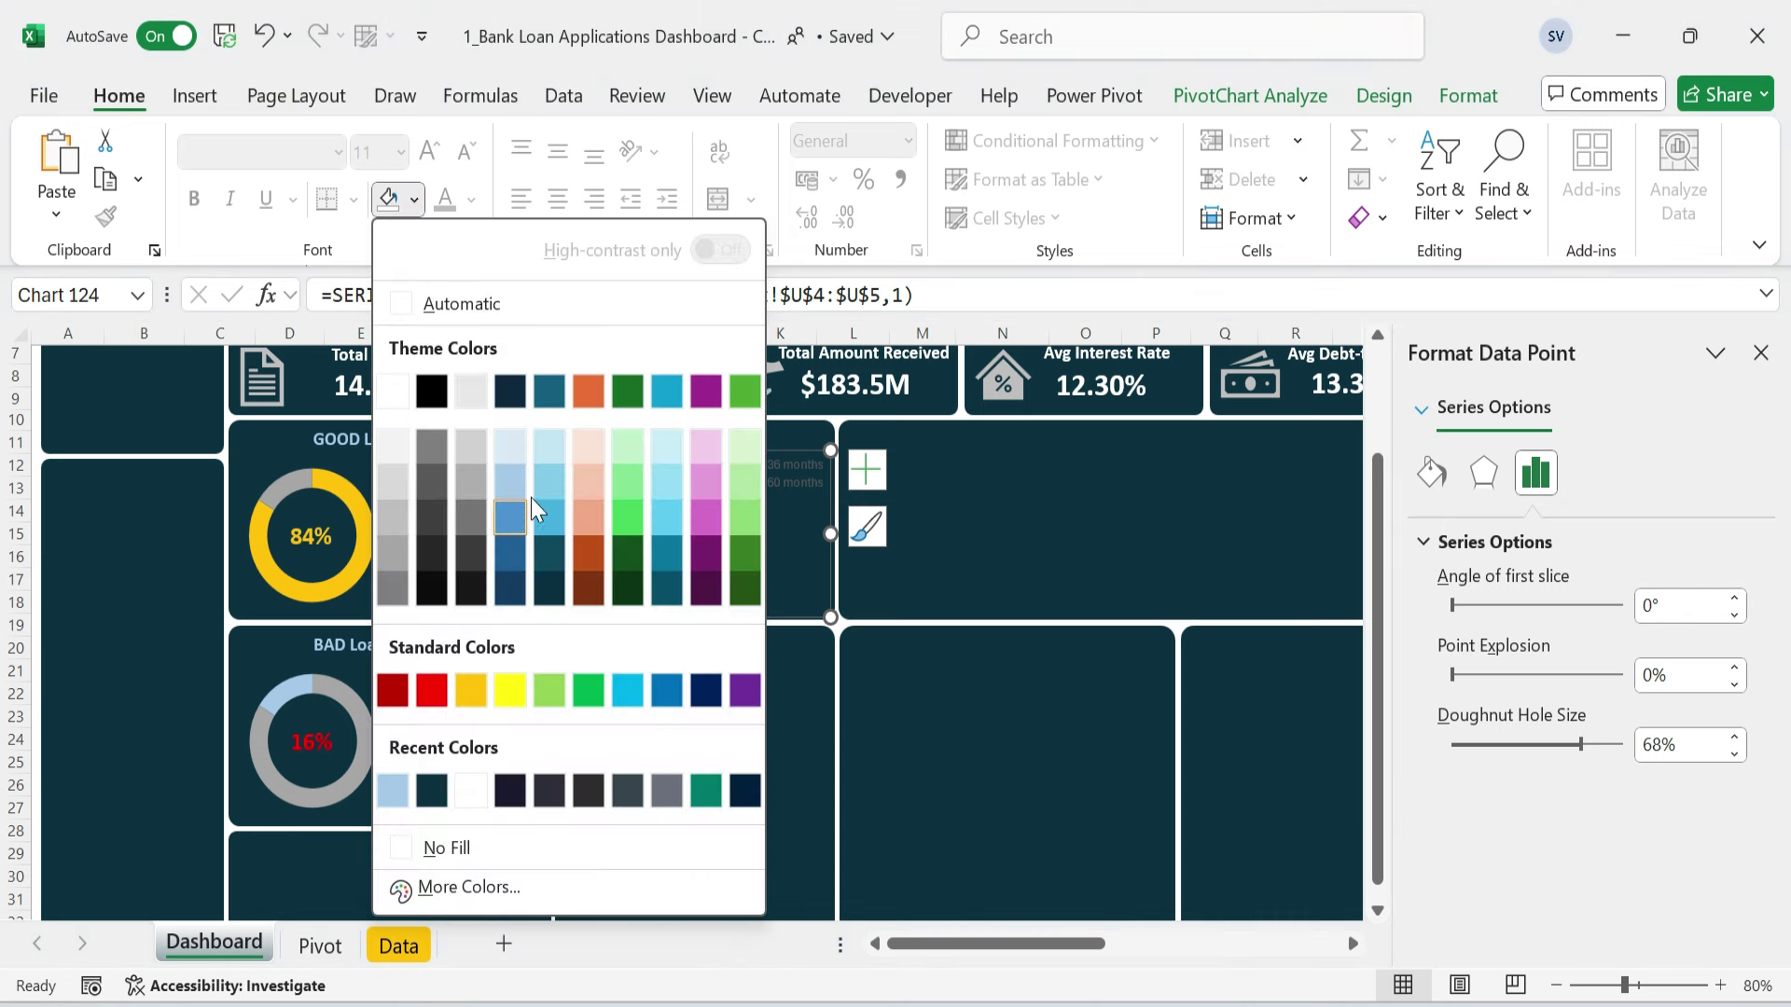
left_click(394, 789)
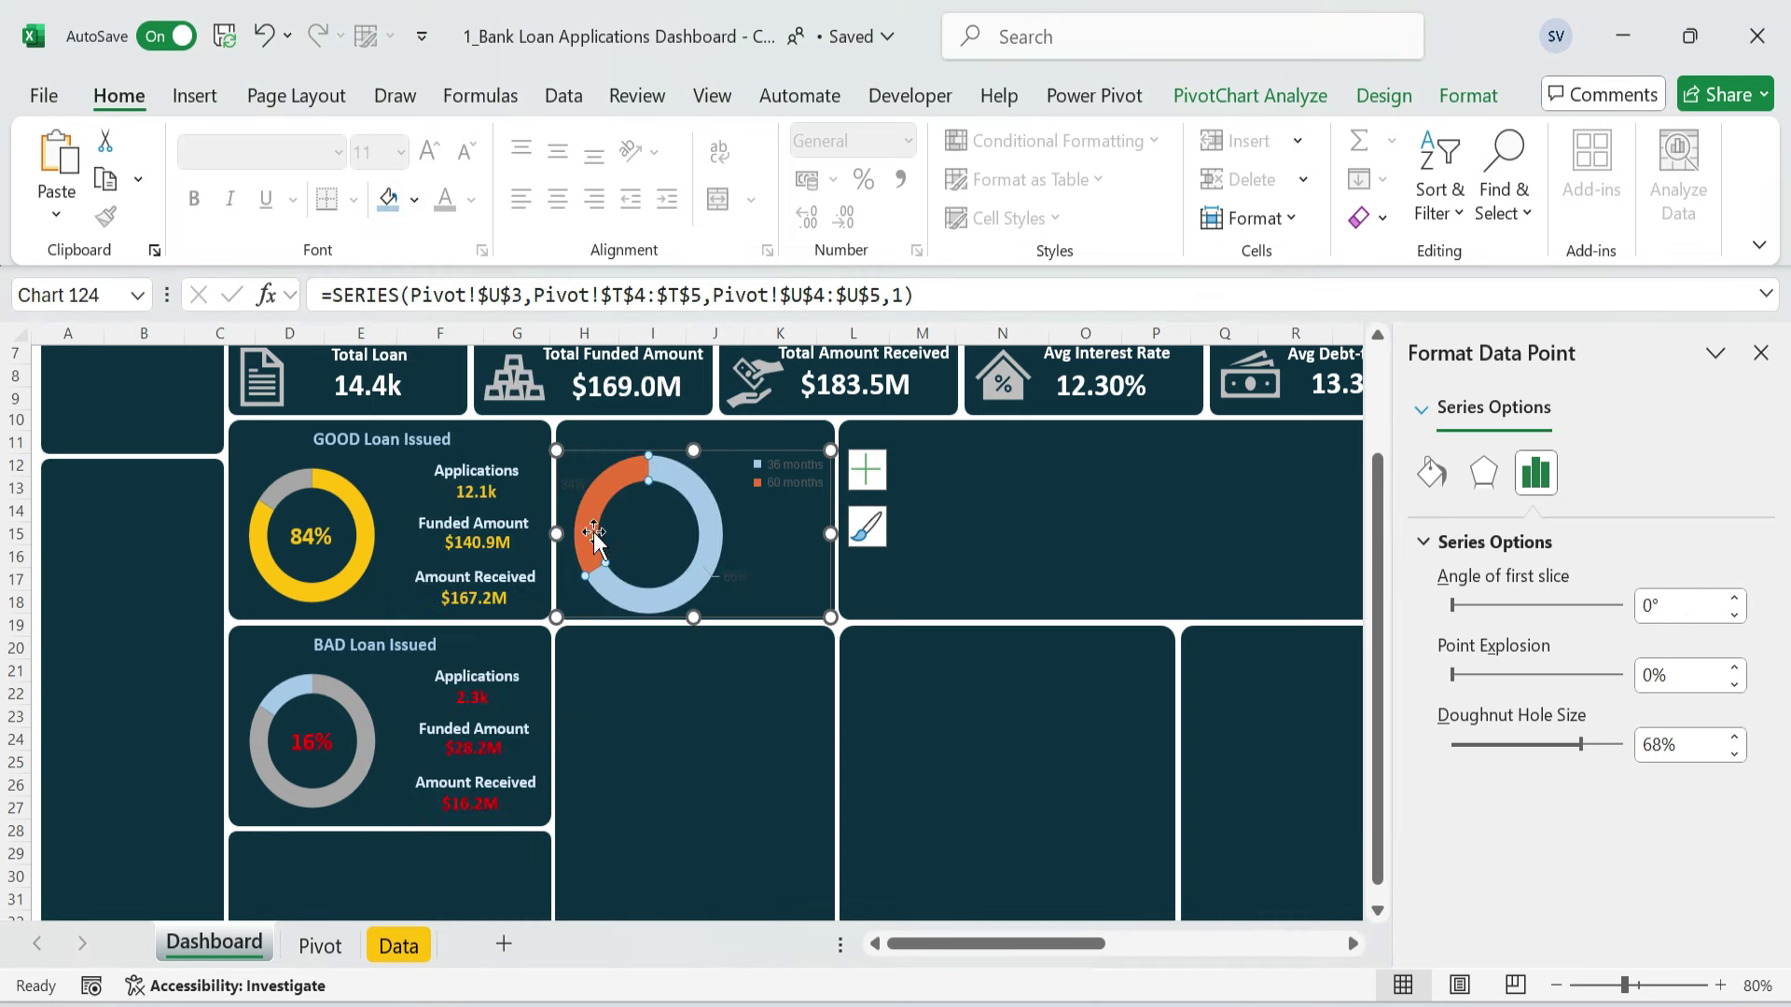
- Change the text colour of the term doughnut's data labels to white
left_click(733, 574)
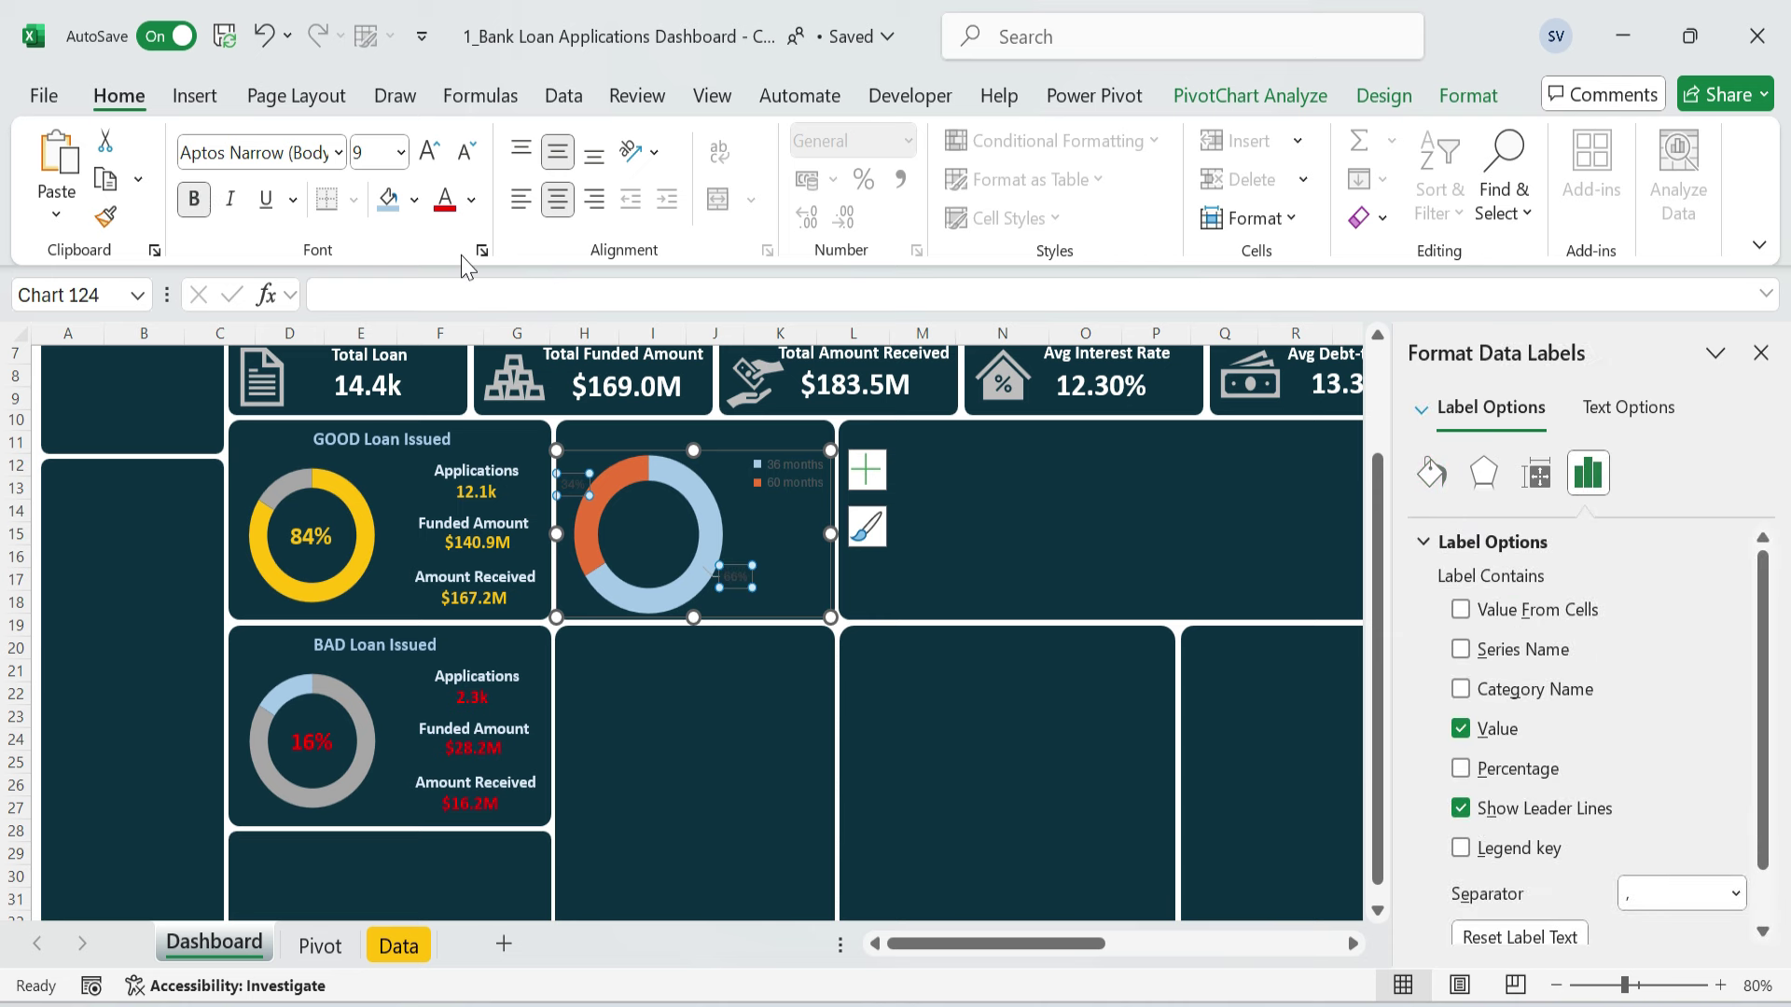
left_click(471, 199)
left_click(450, 391)
left_click(1004, 537)
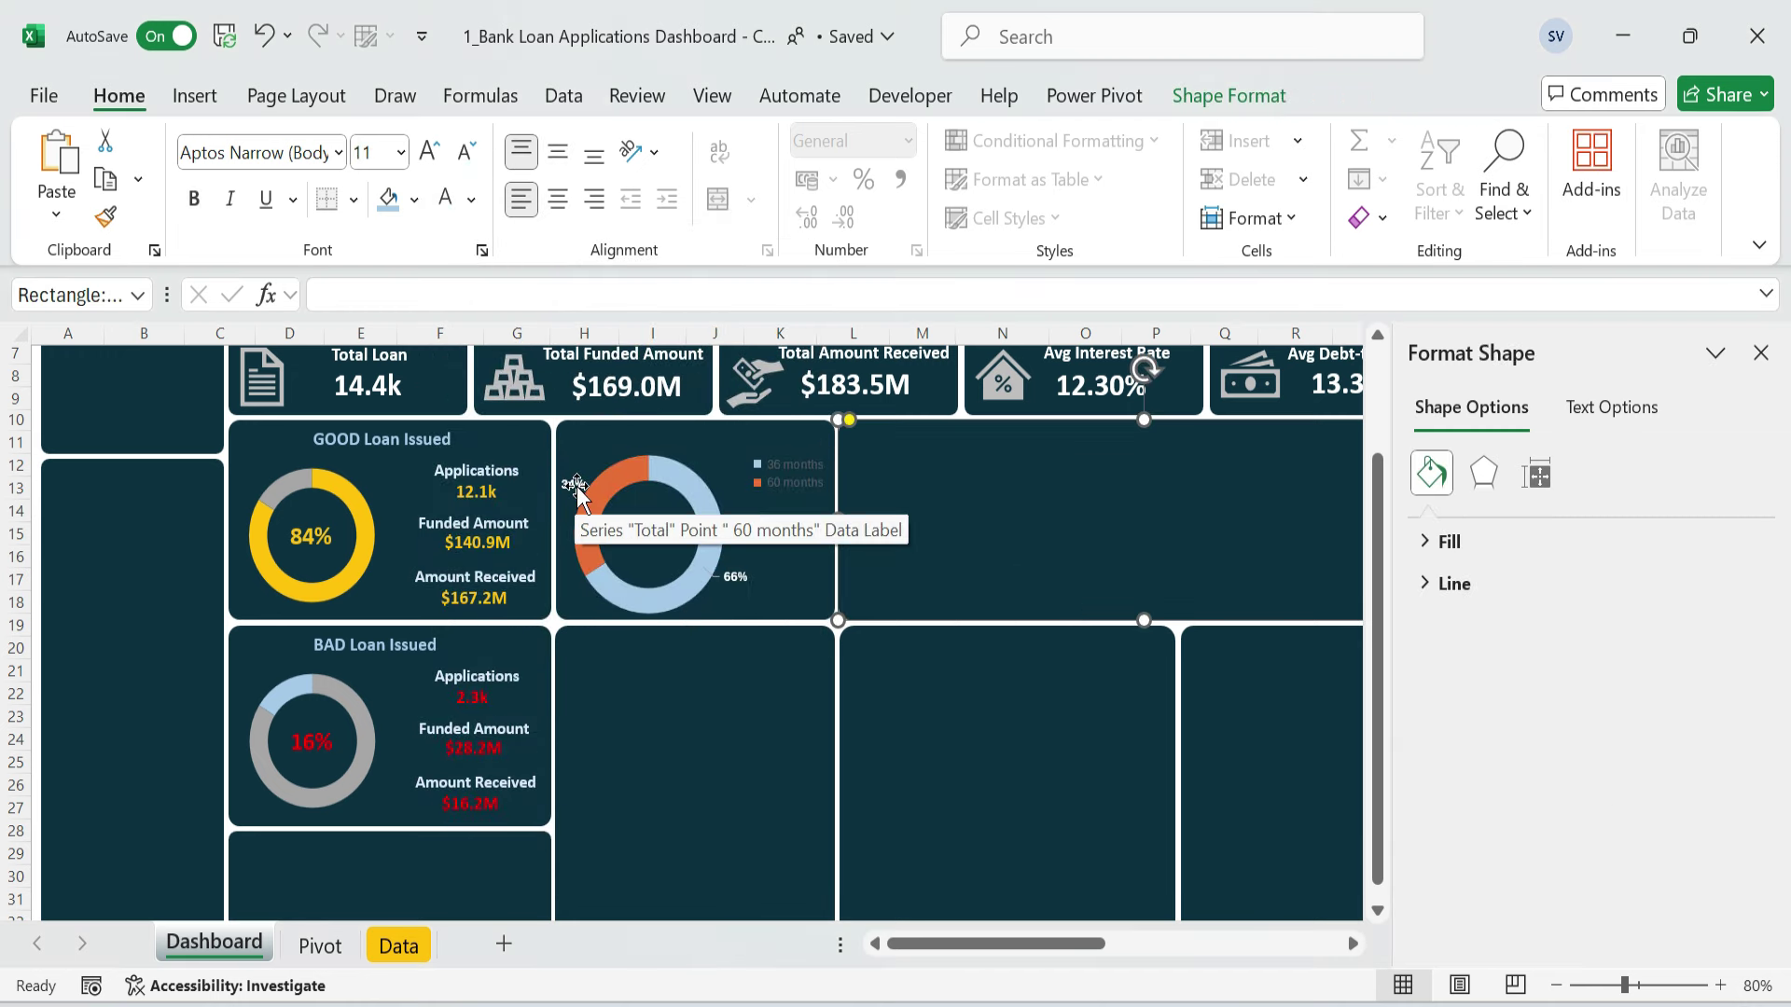
- Move the term chart's two percentage labels a little farther from the ring and shift the doughnut slightly to the right
left_click(576, 485)
left_click(576, 485)
left_click(793, 569)
left_click(737, 578)
left_click(737, 578)
left_click(974, 569)
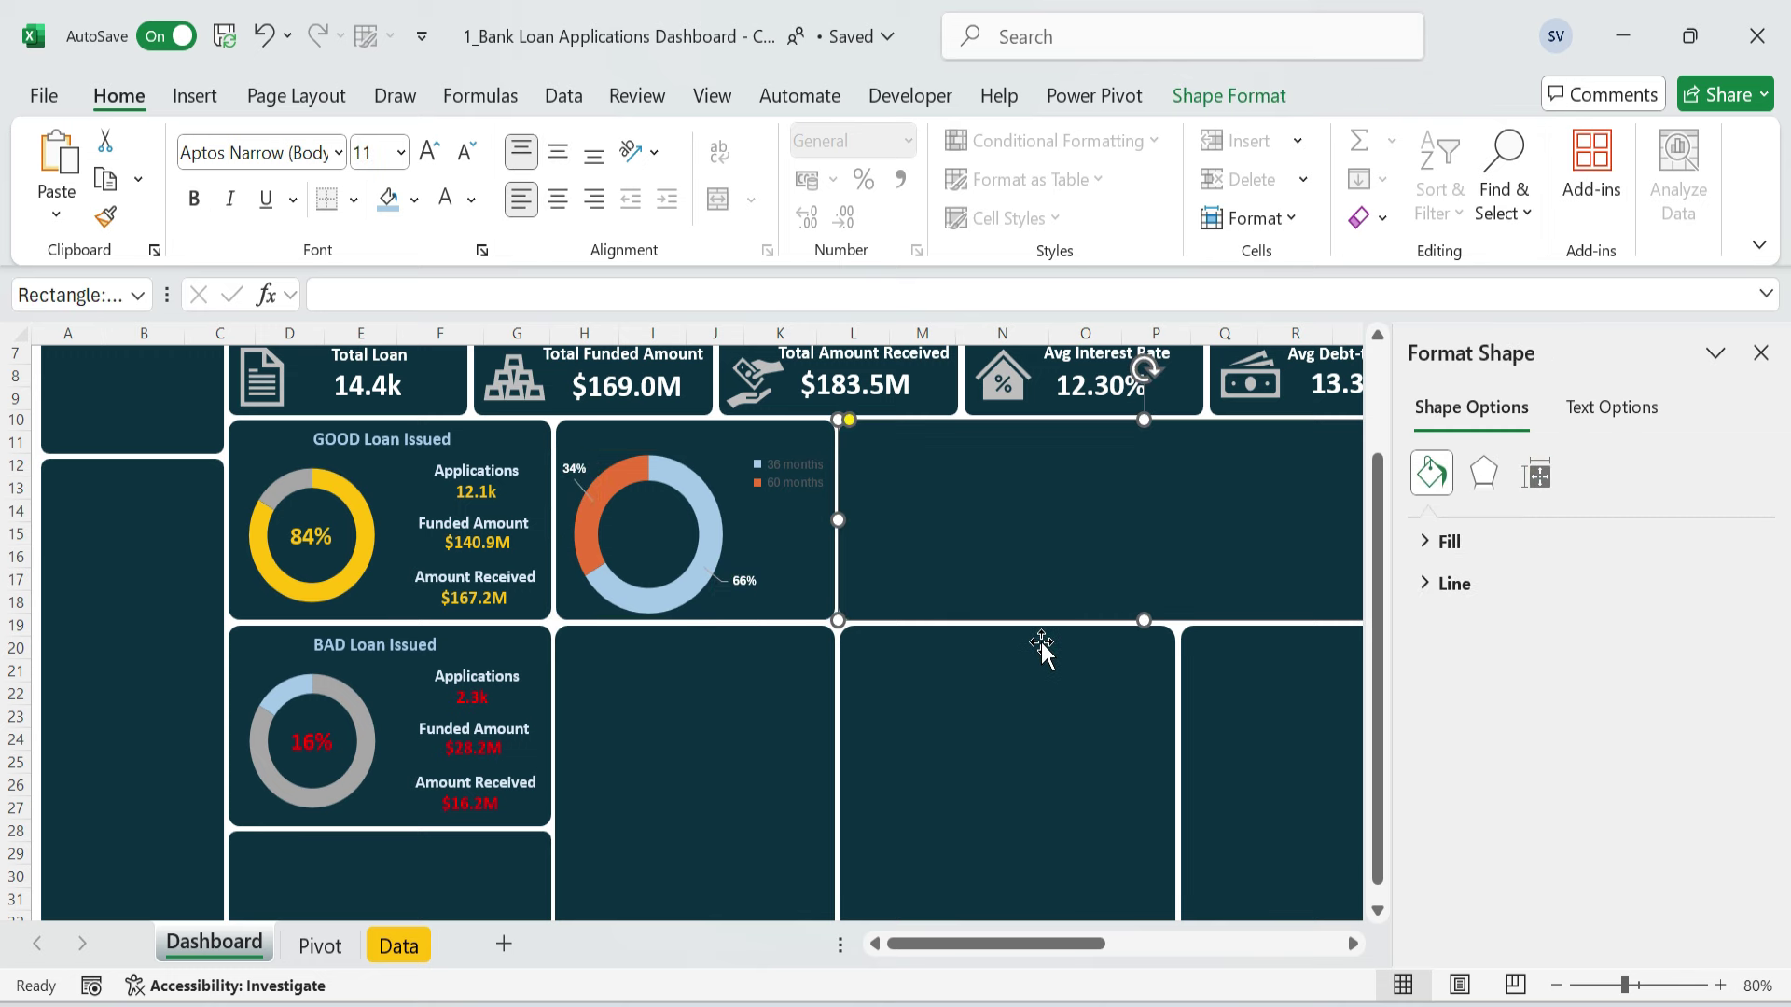
left_click(669, 541)
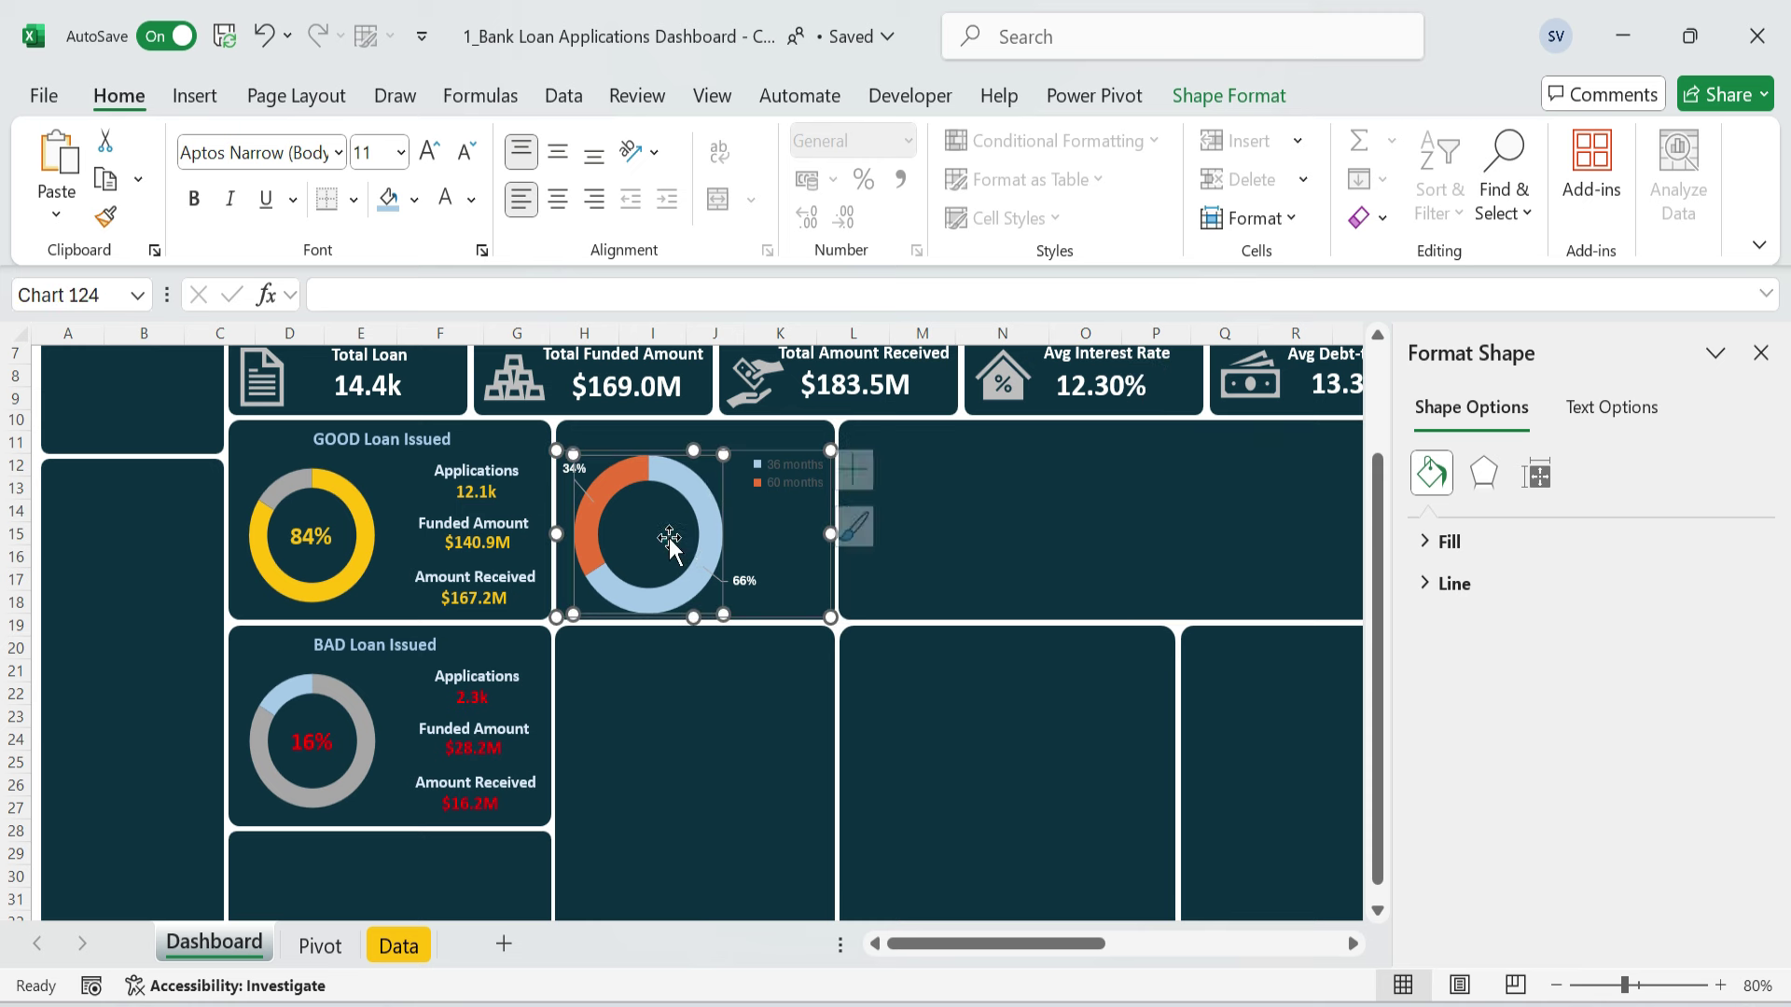
left_click_drag(723, 499, 733, 502)
- Copy the GOOD Loan Issued title above the term doughnut and change its text to "Loan Application by Term"
left_click(451, 455)
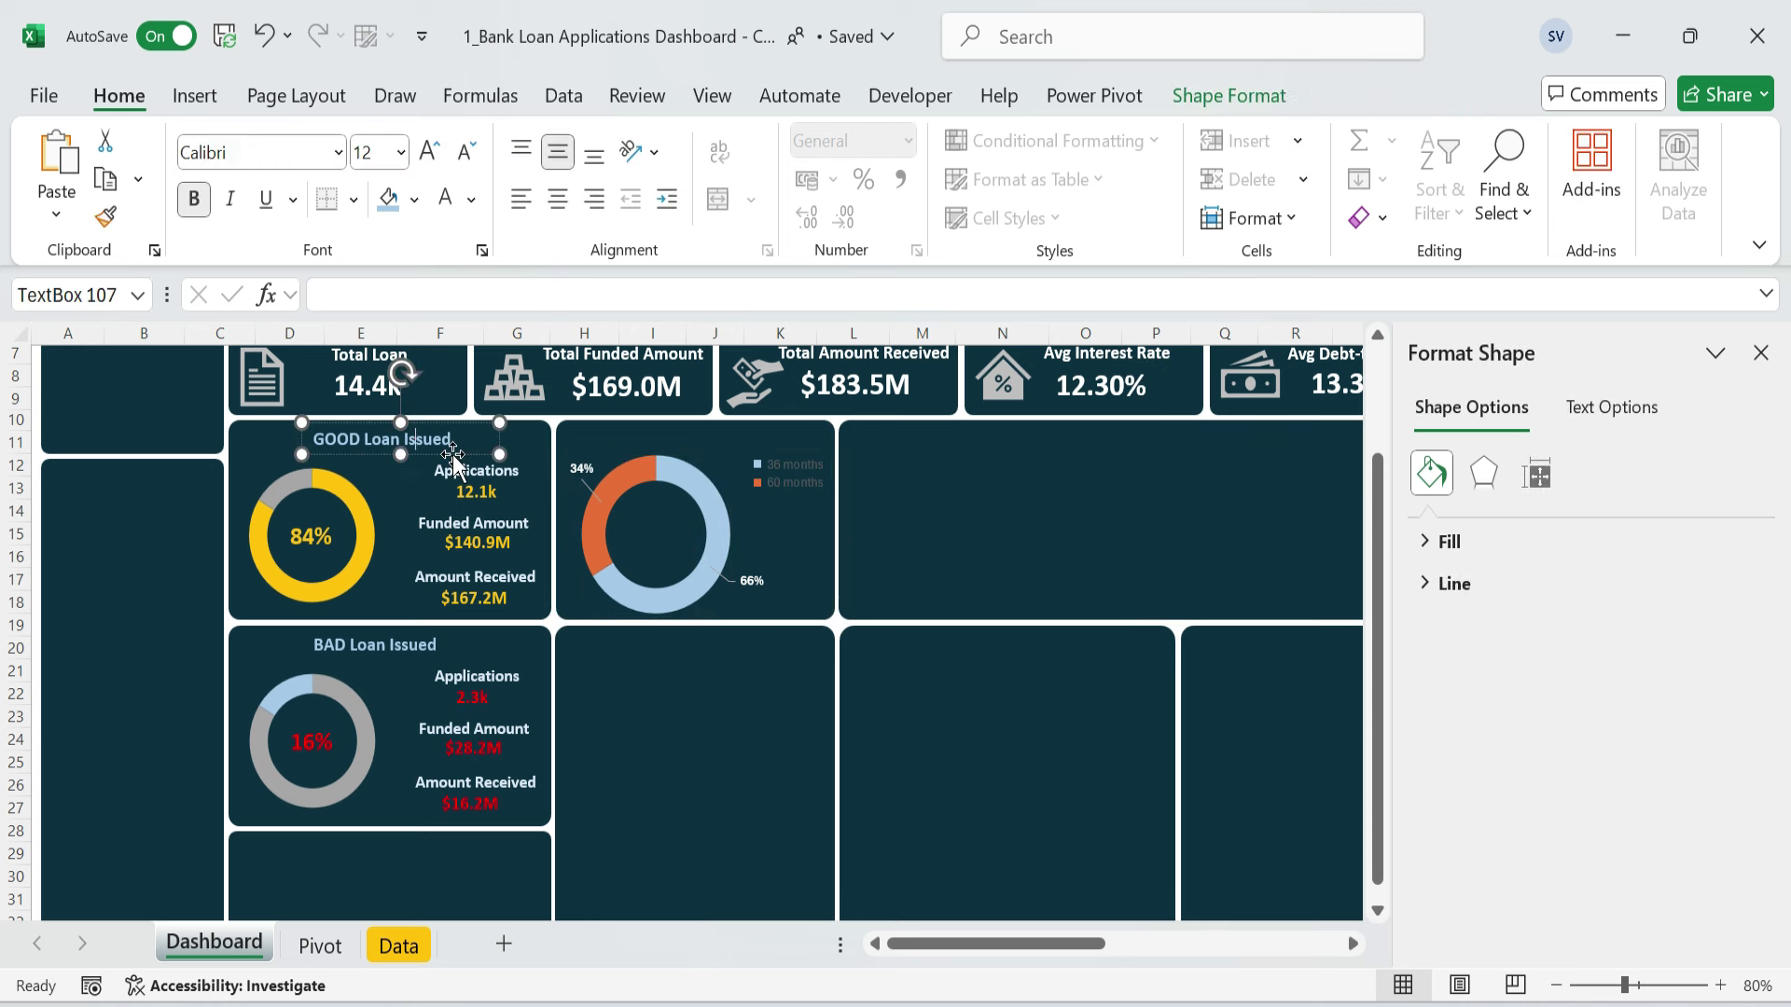
left_click(632, 438)
key("ctrl+v")
left_click_drag(703, 454, 752, 452)
left_click(612, 437)
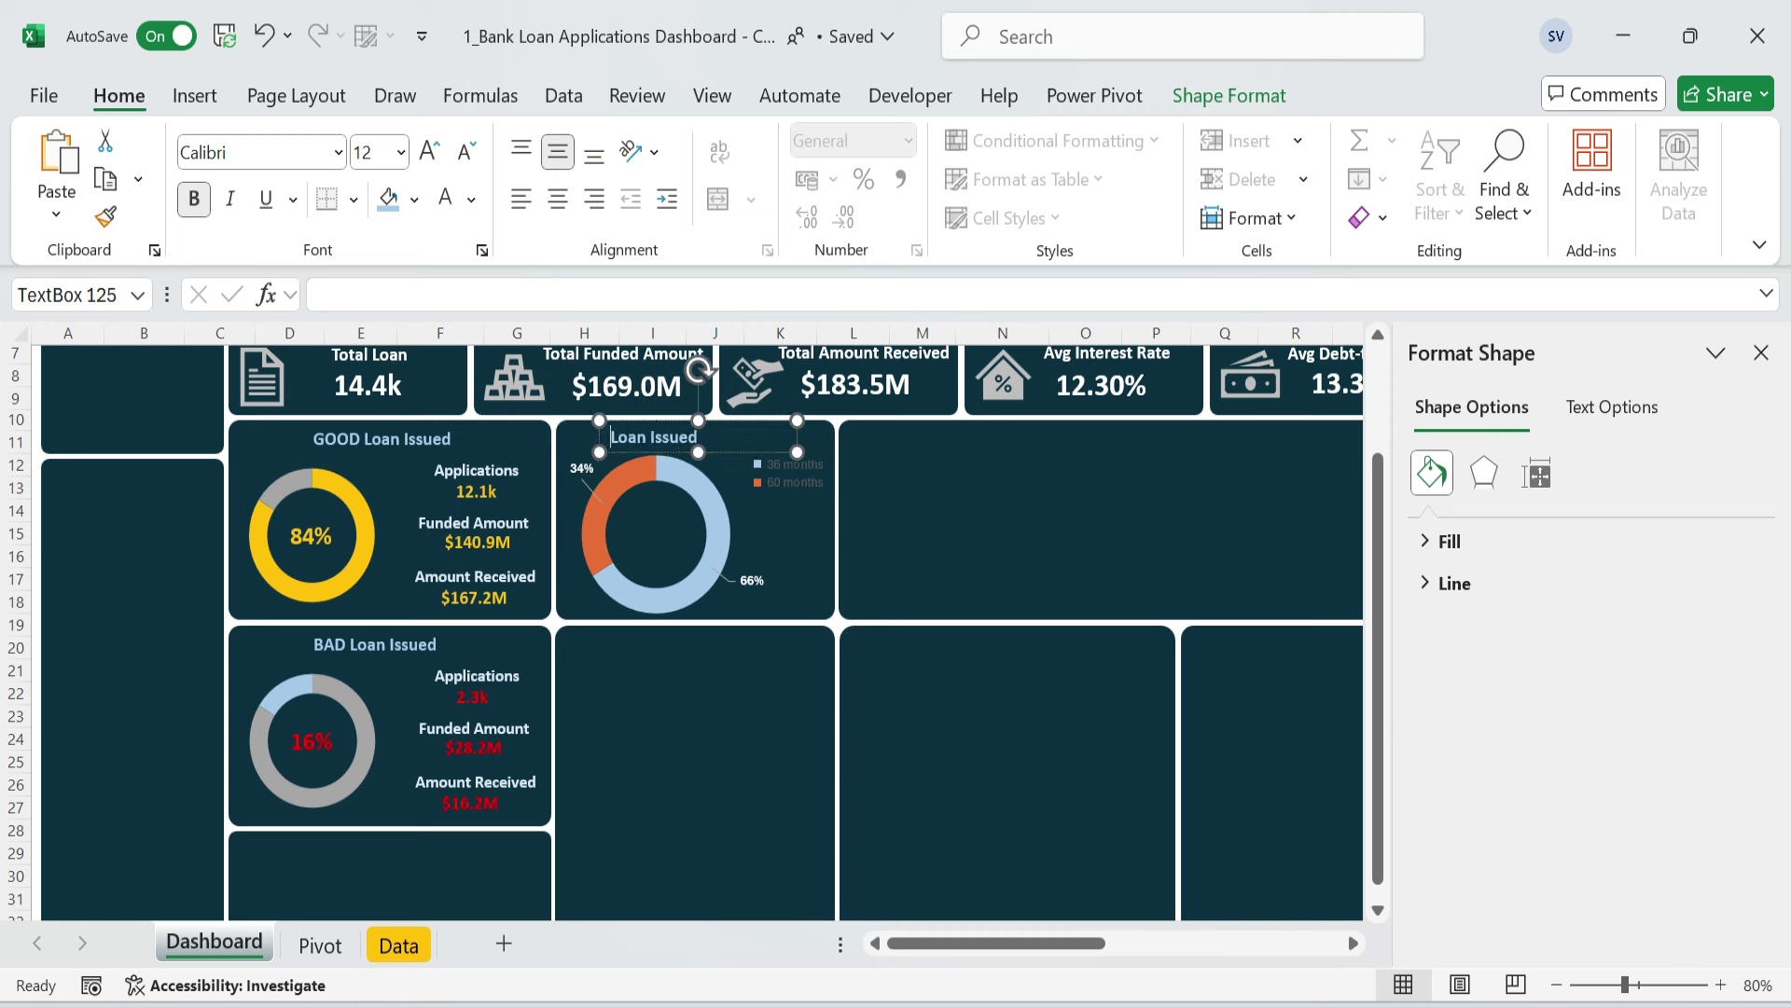
type("erm")
key("Escape")
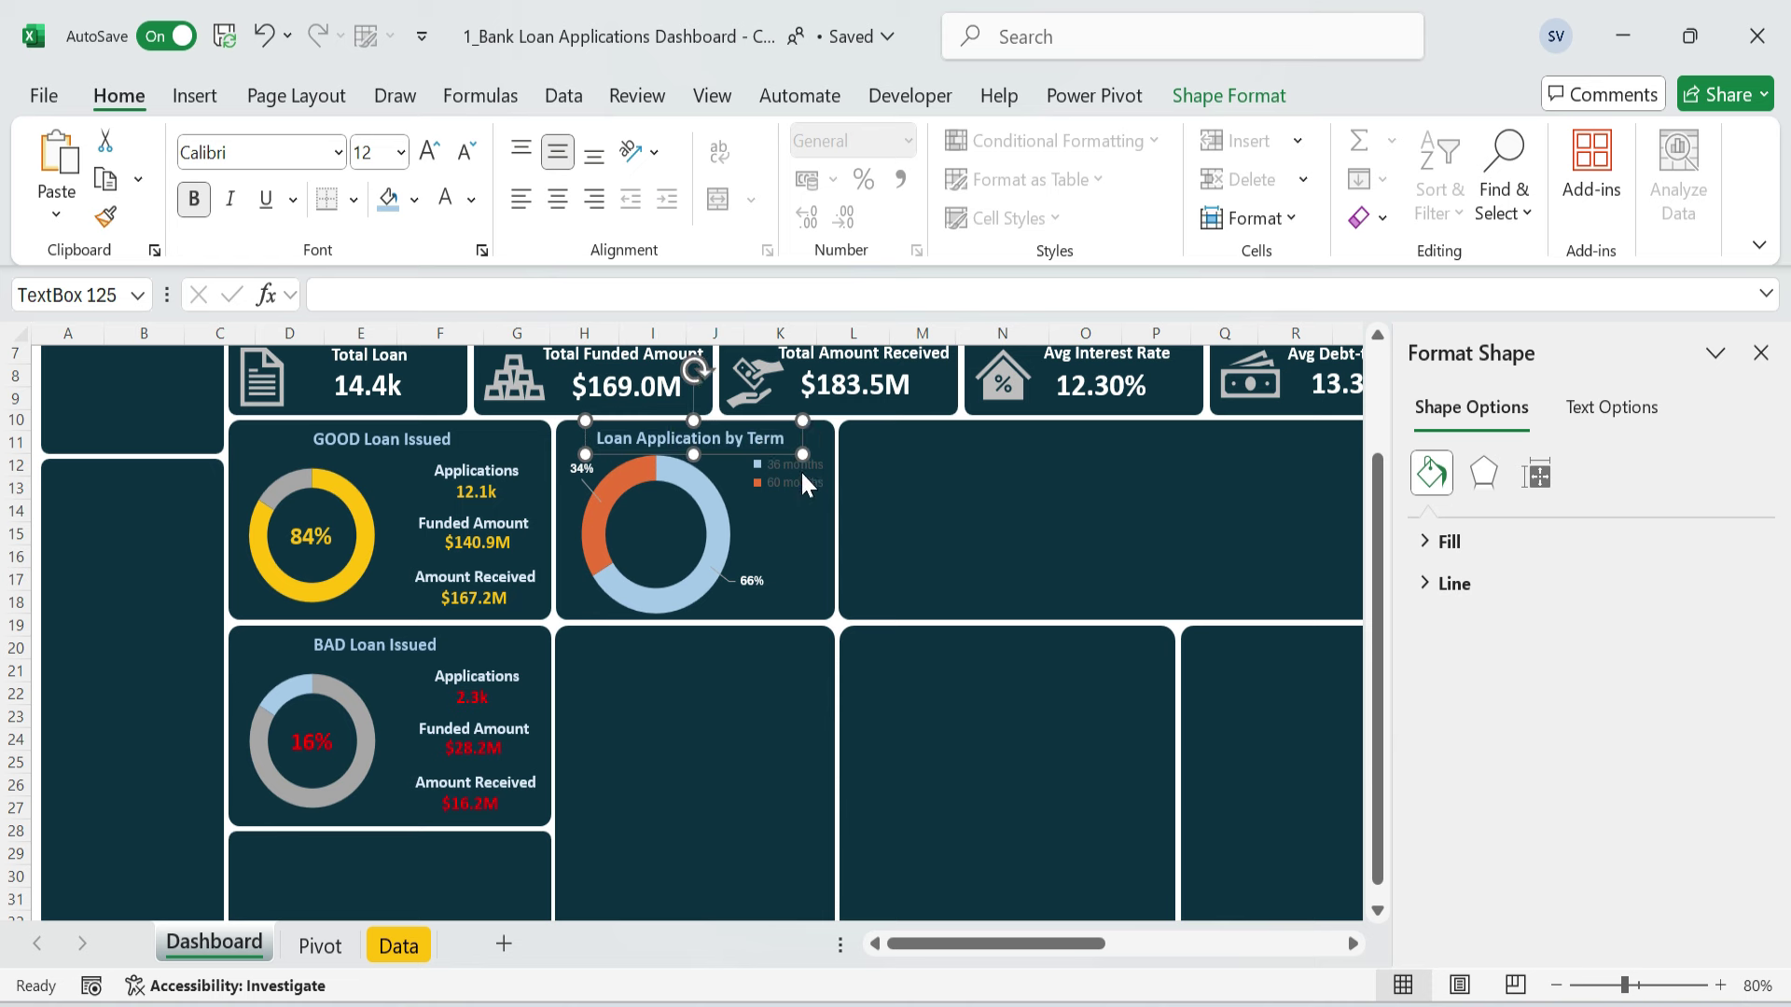
- Make the term chart's legend text white and change its typeface
left_click(802, 474)
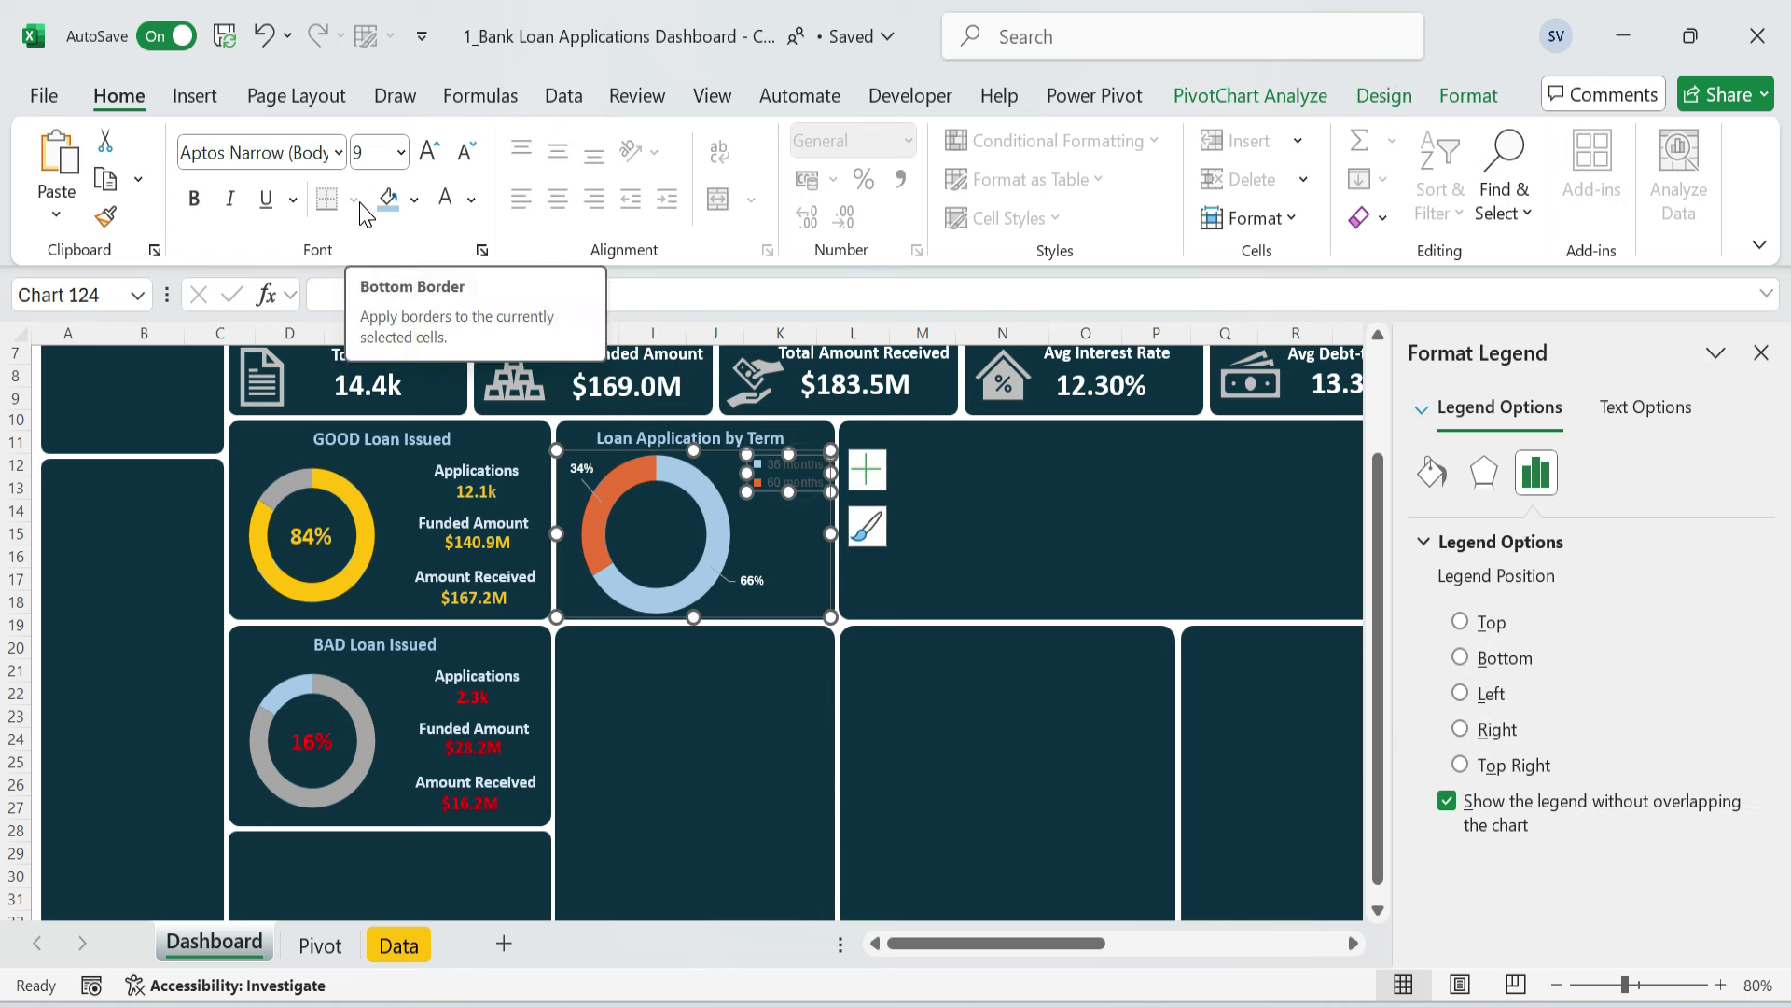
left_click(446, 198)
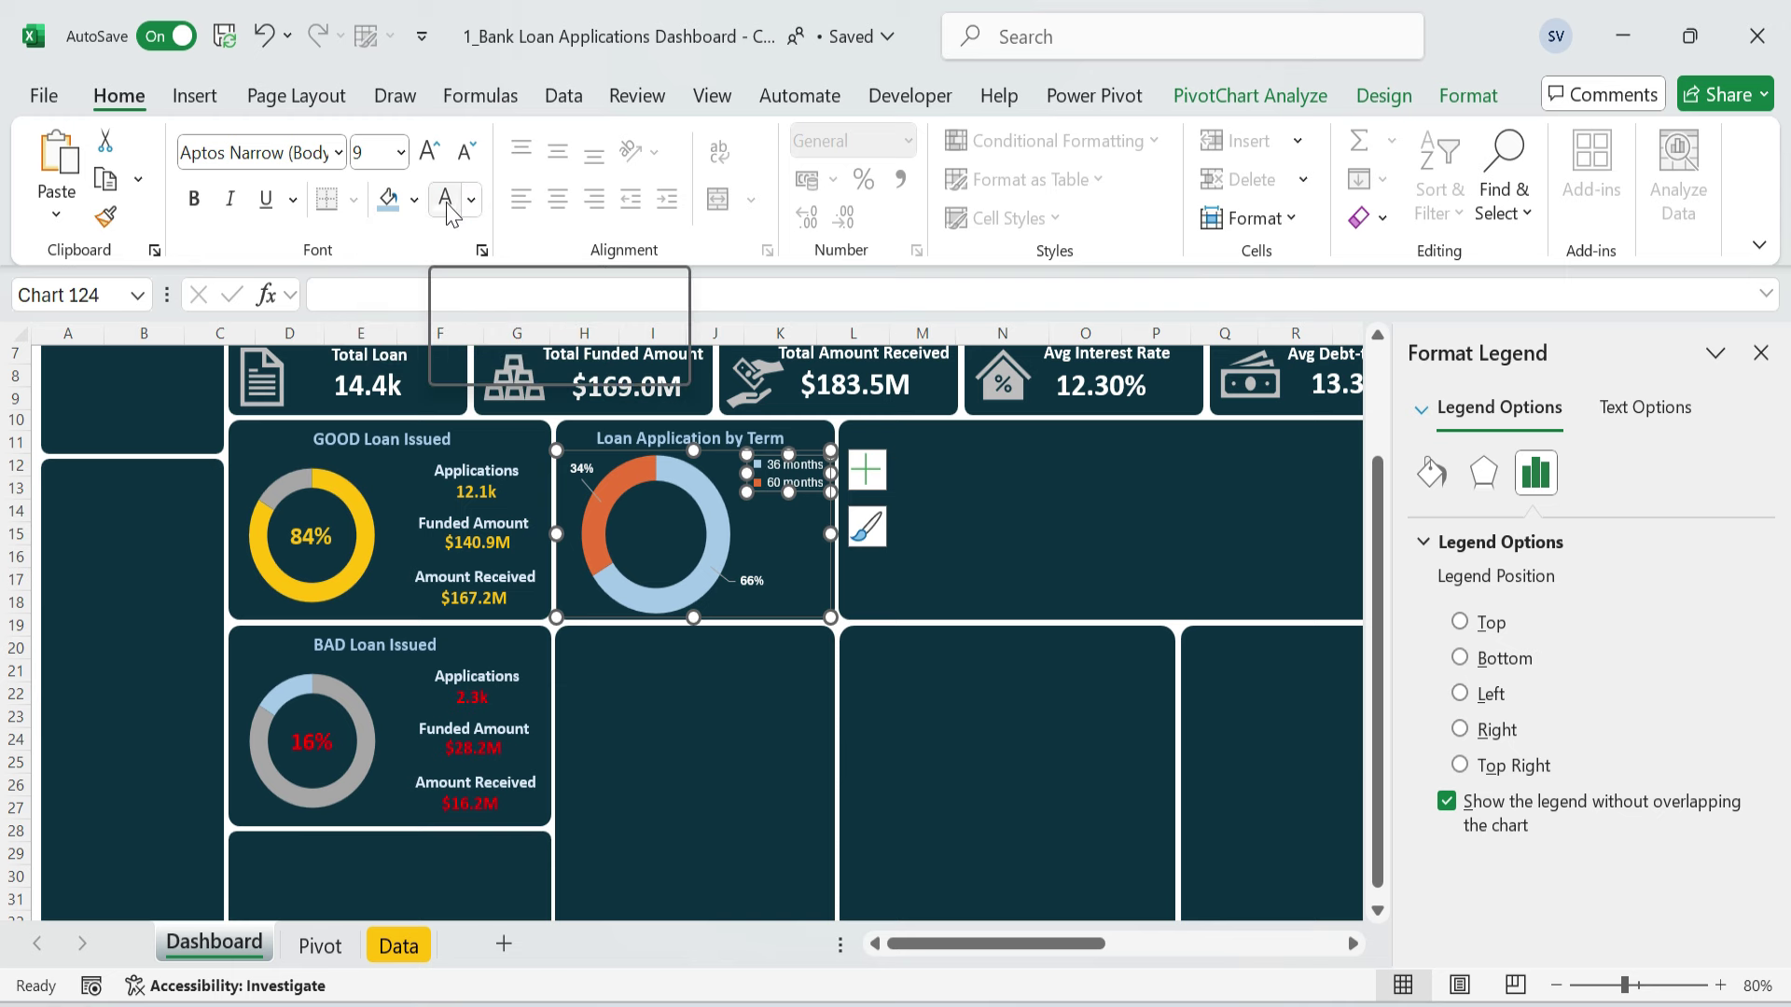
left_click(338, 152)
left_click(233, 315)
left_click(1091, 676)
left_click(792, 497)
left_click(1055, 520)
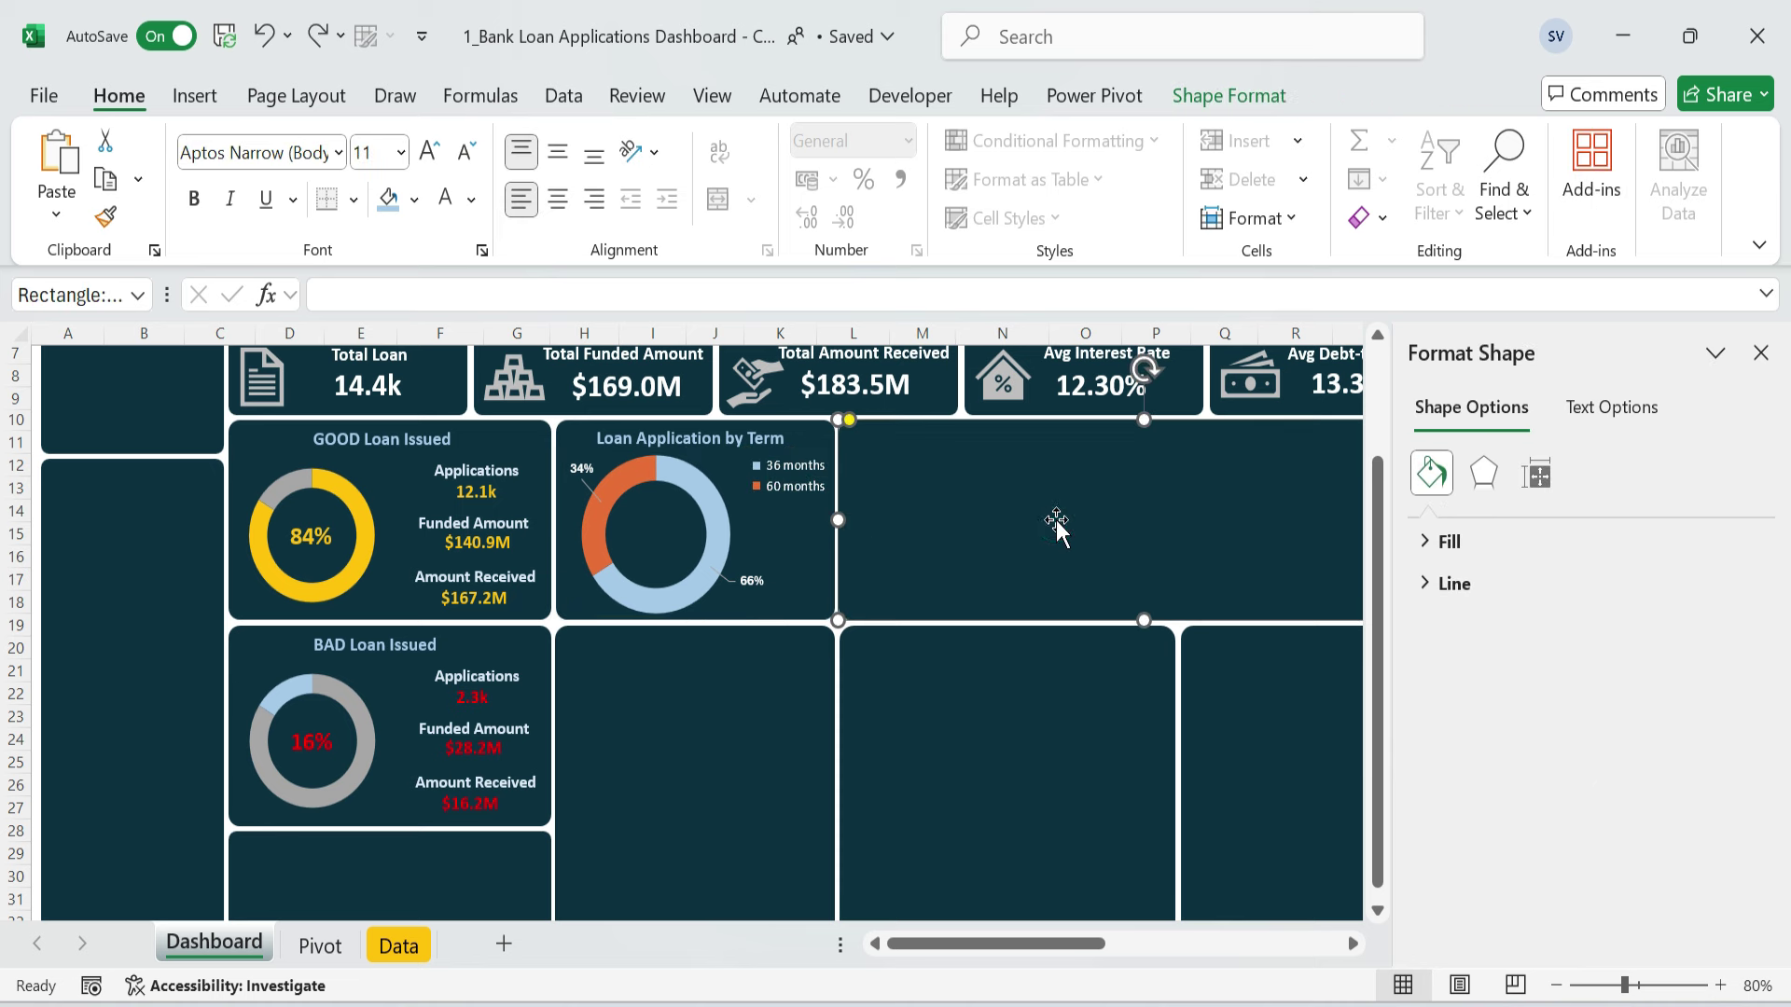
- Shift the term doughnut slightly up and to the right, and nudge the Loan Application by Term title upward
left_click(667, 534)
left_click(668, 534)
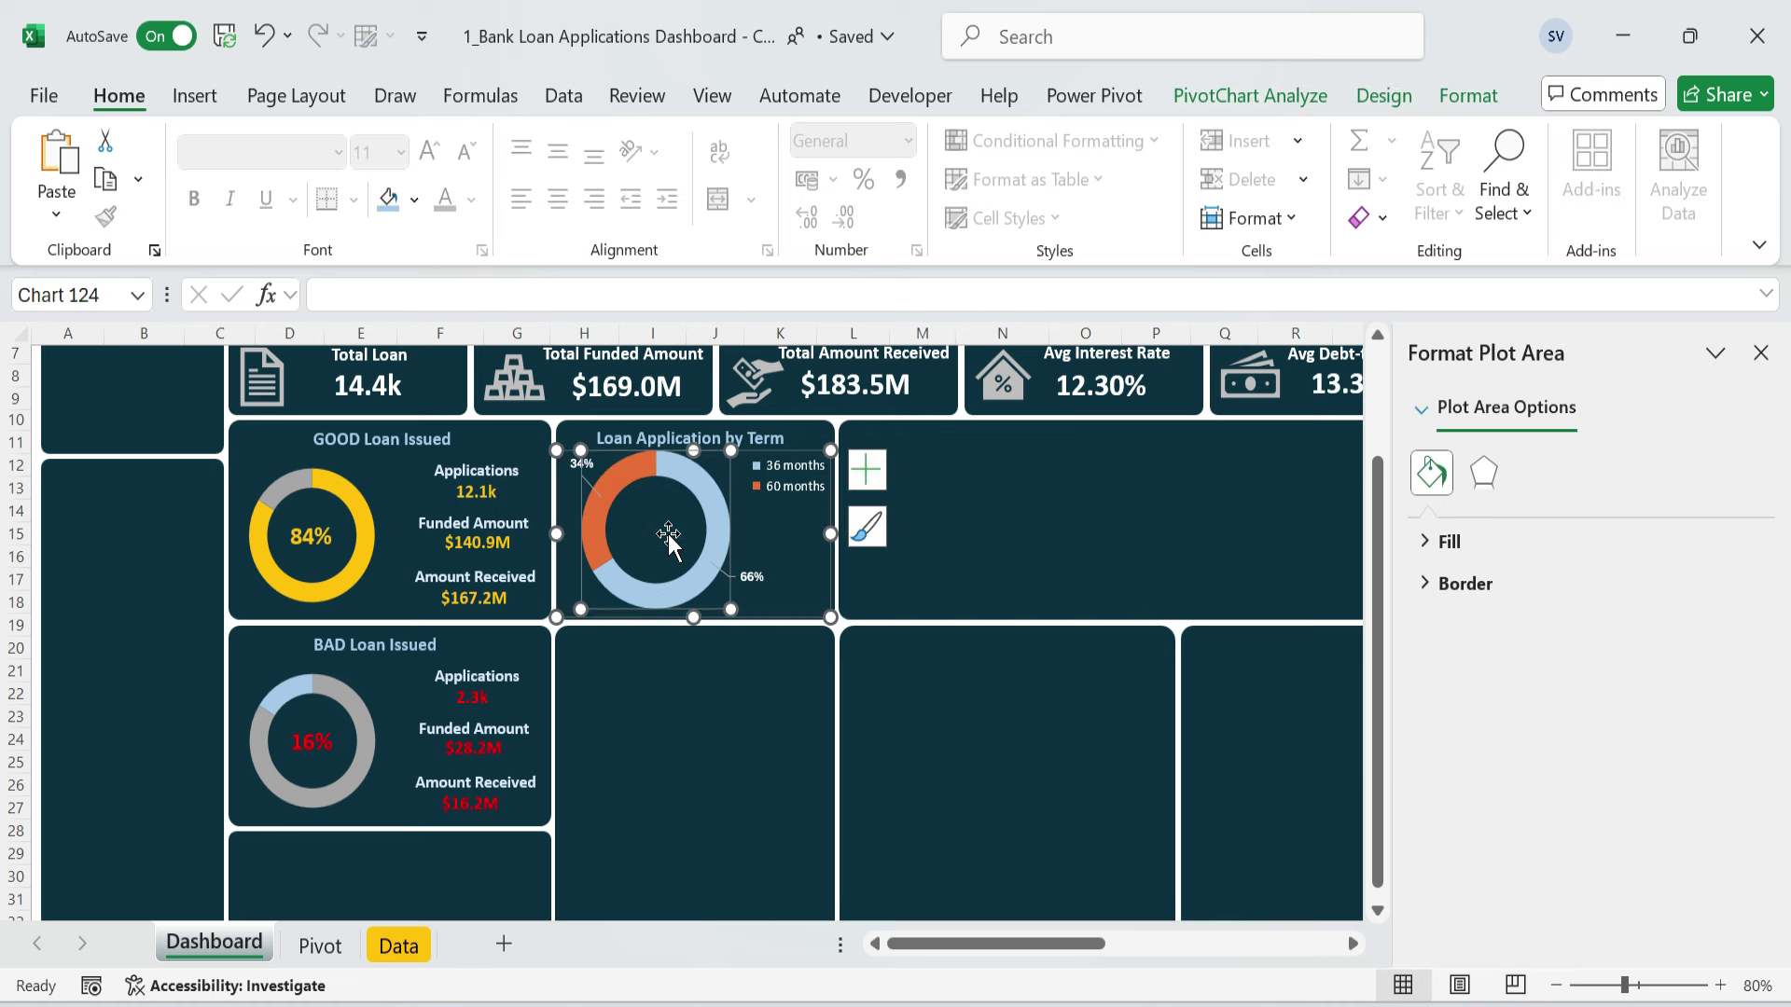
left_click(1231, 507)
left_click(730, 455)
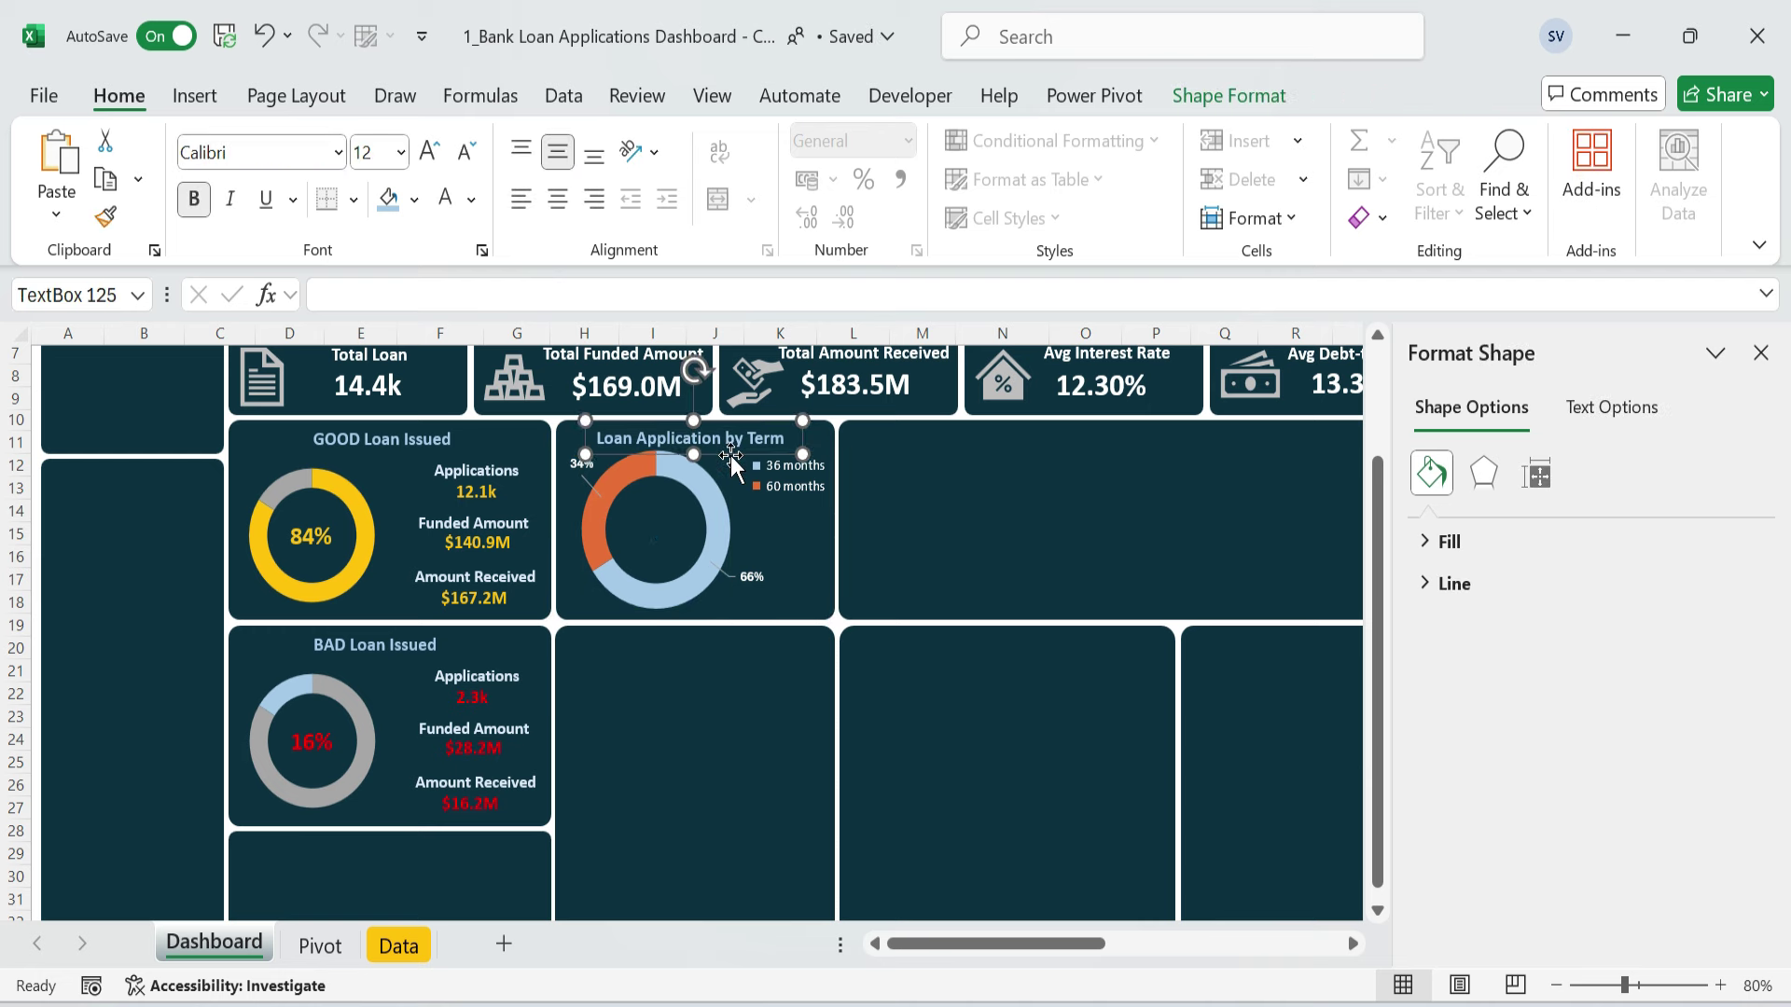
left_click(1060, 524)
left_click(673, 537)
left_click(672, 536)
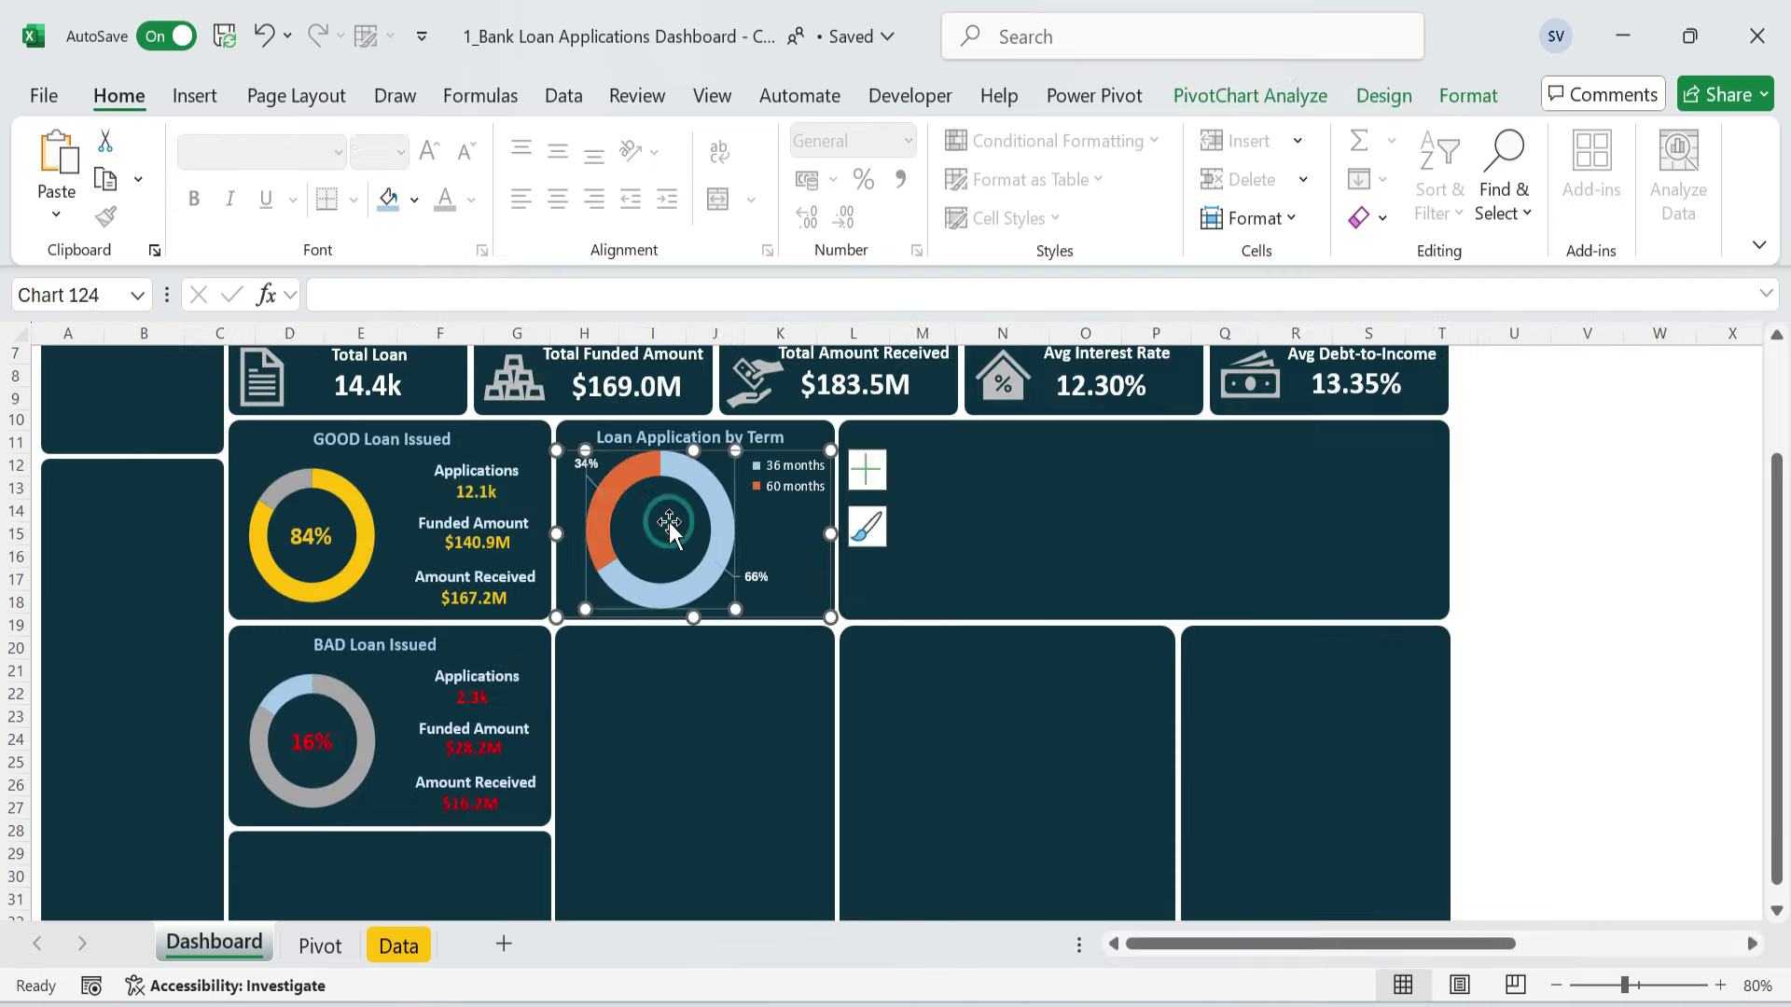
- Place a people icon in the centre of the term doughnut and nudge it into position
left_click(662, 531)
left_click(668, 538)
left_click(1567, 515)
left_click(677, 546)
key("Right")
key("Down")
left_click(1563, 512)
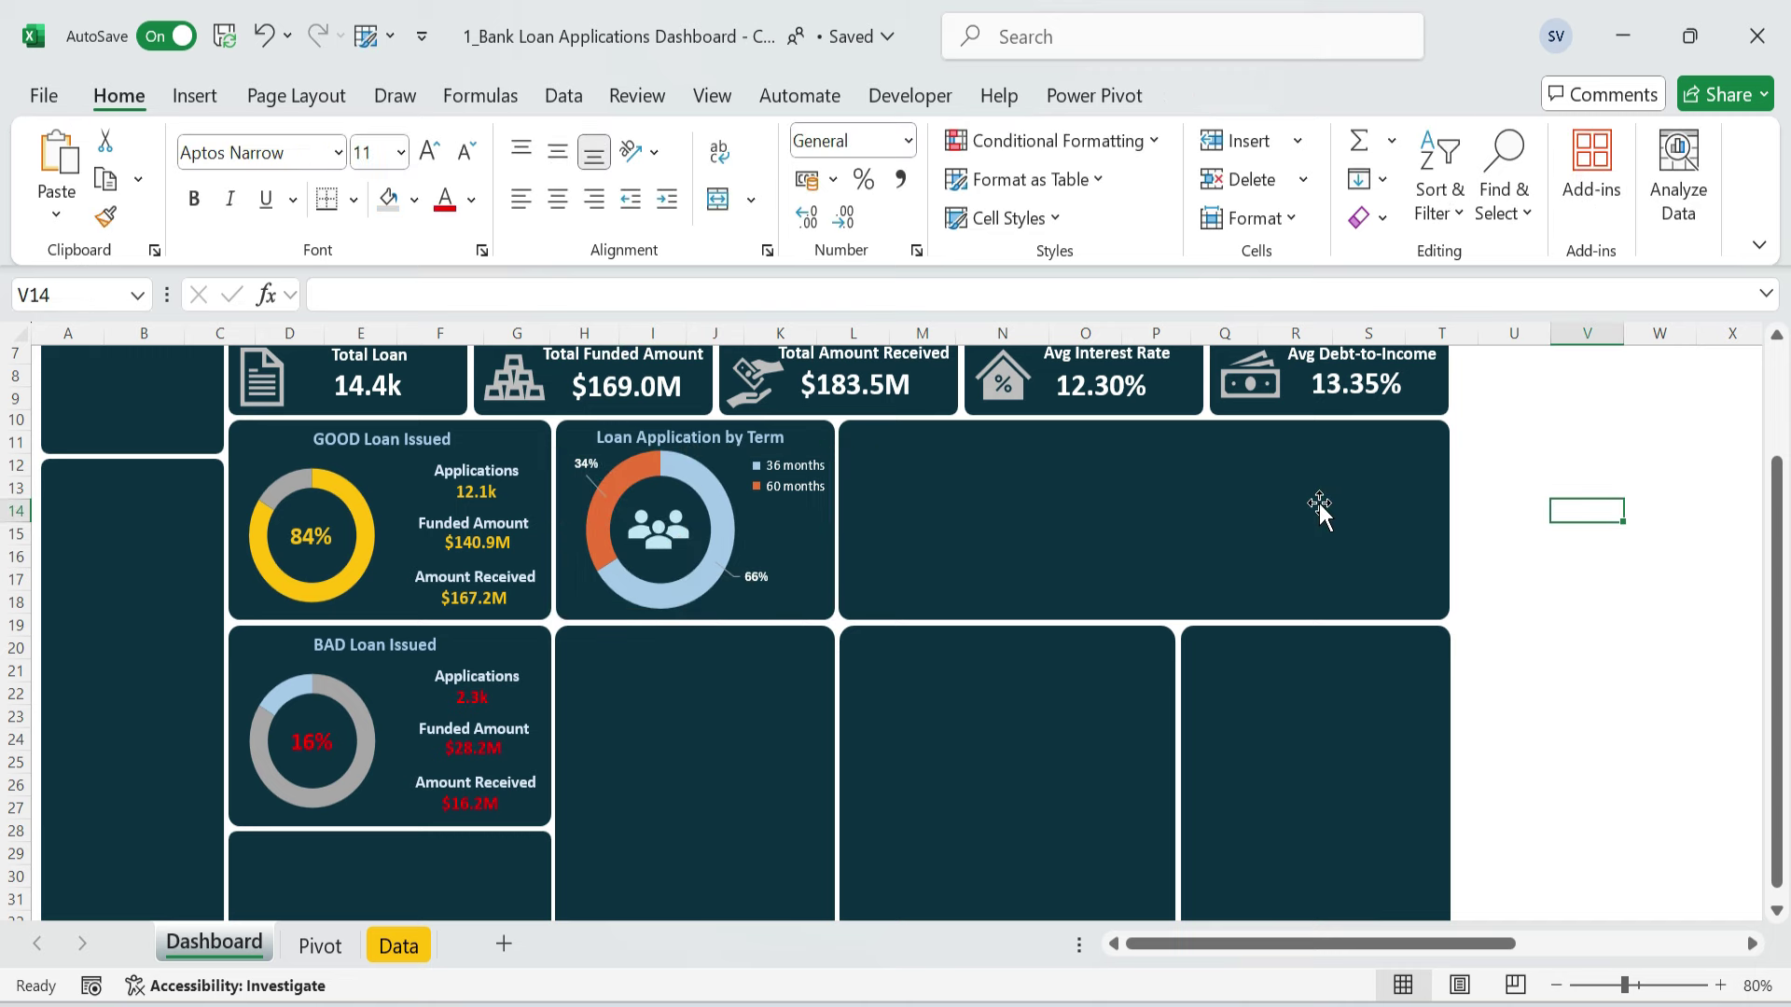
- Insert a clustered column chart from the Average of Int Rate pivot table on the Pivot sheet
left_click(321, 946)
left_click(668, 402)
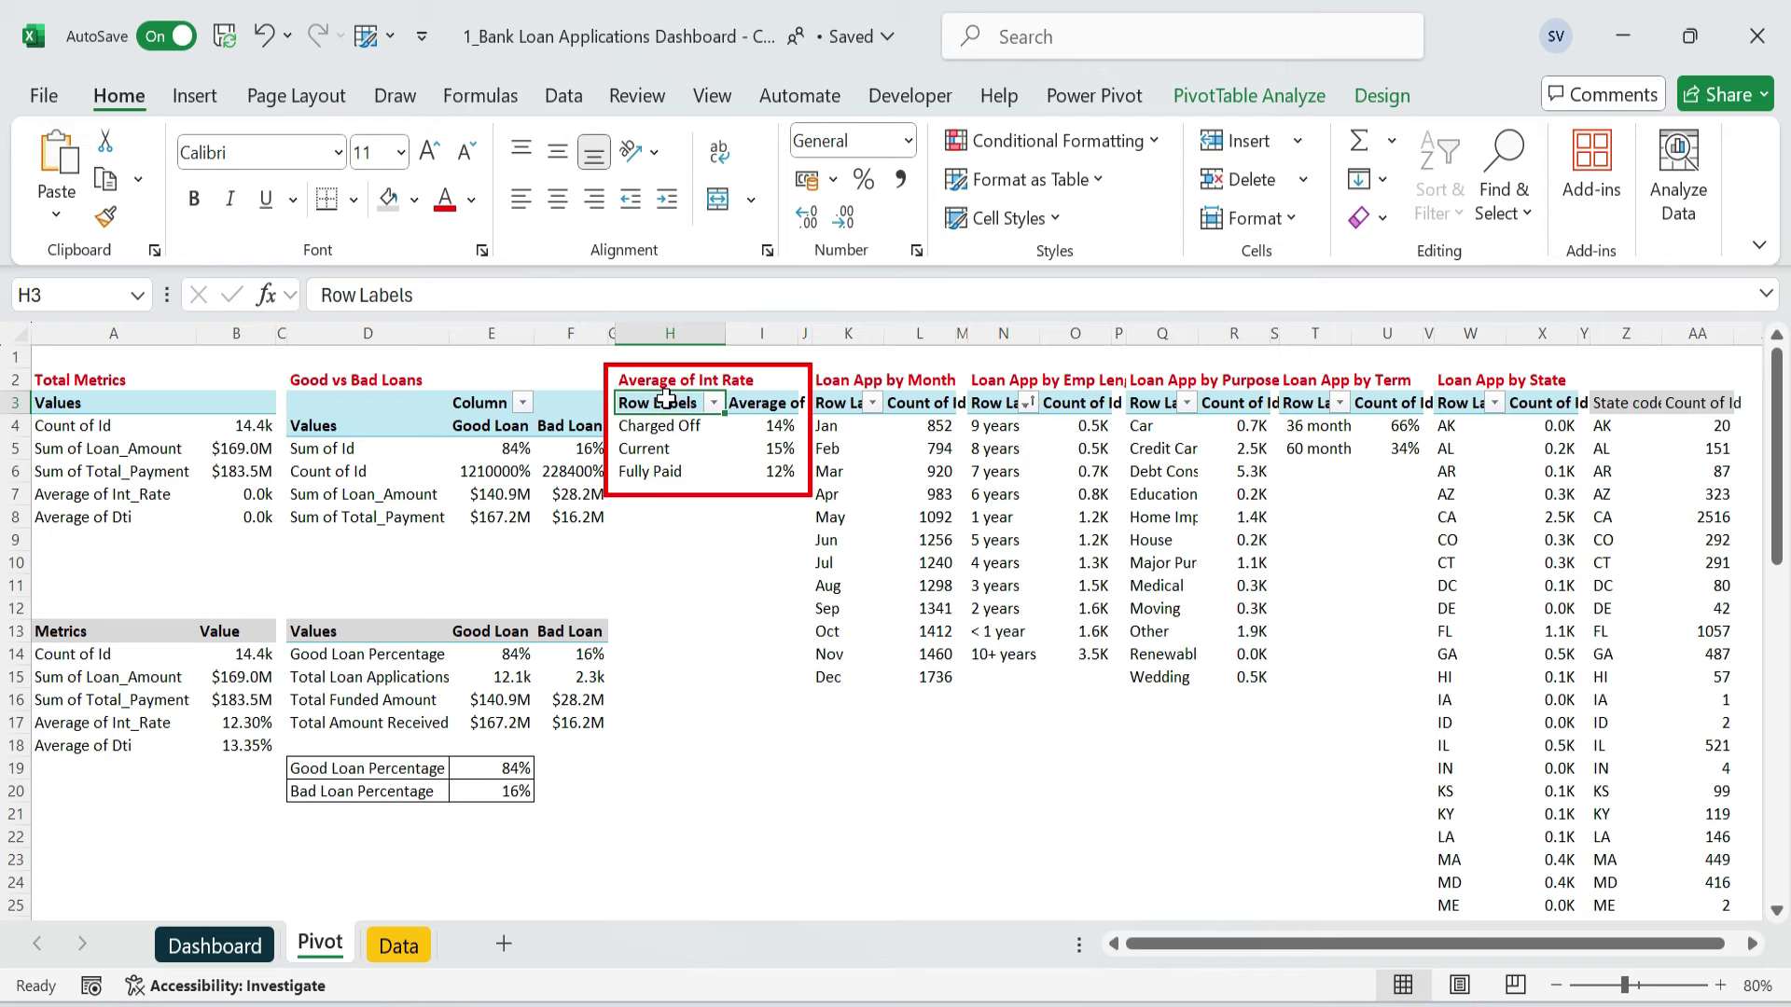
left_click(195, 95)
left_click(1105, 182)
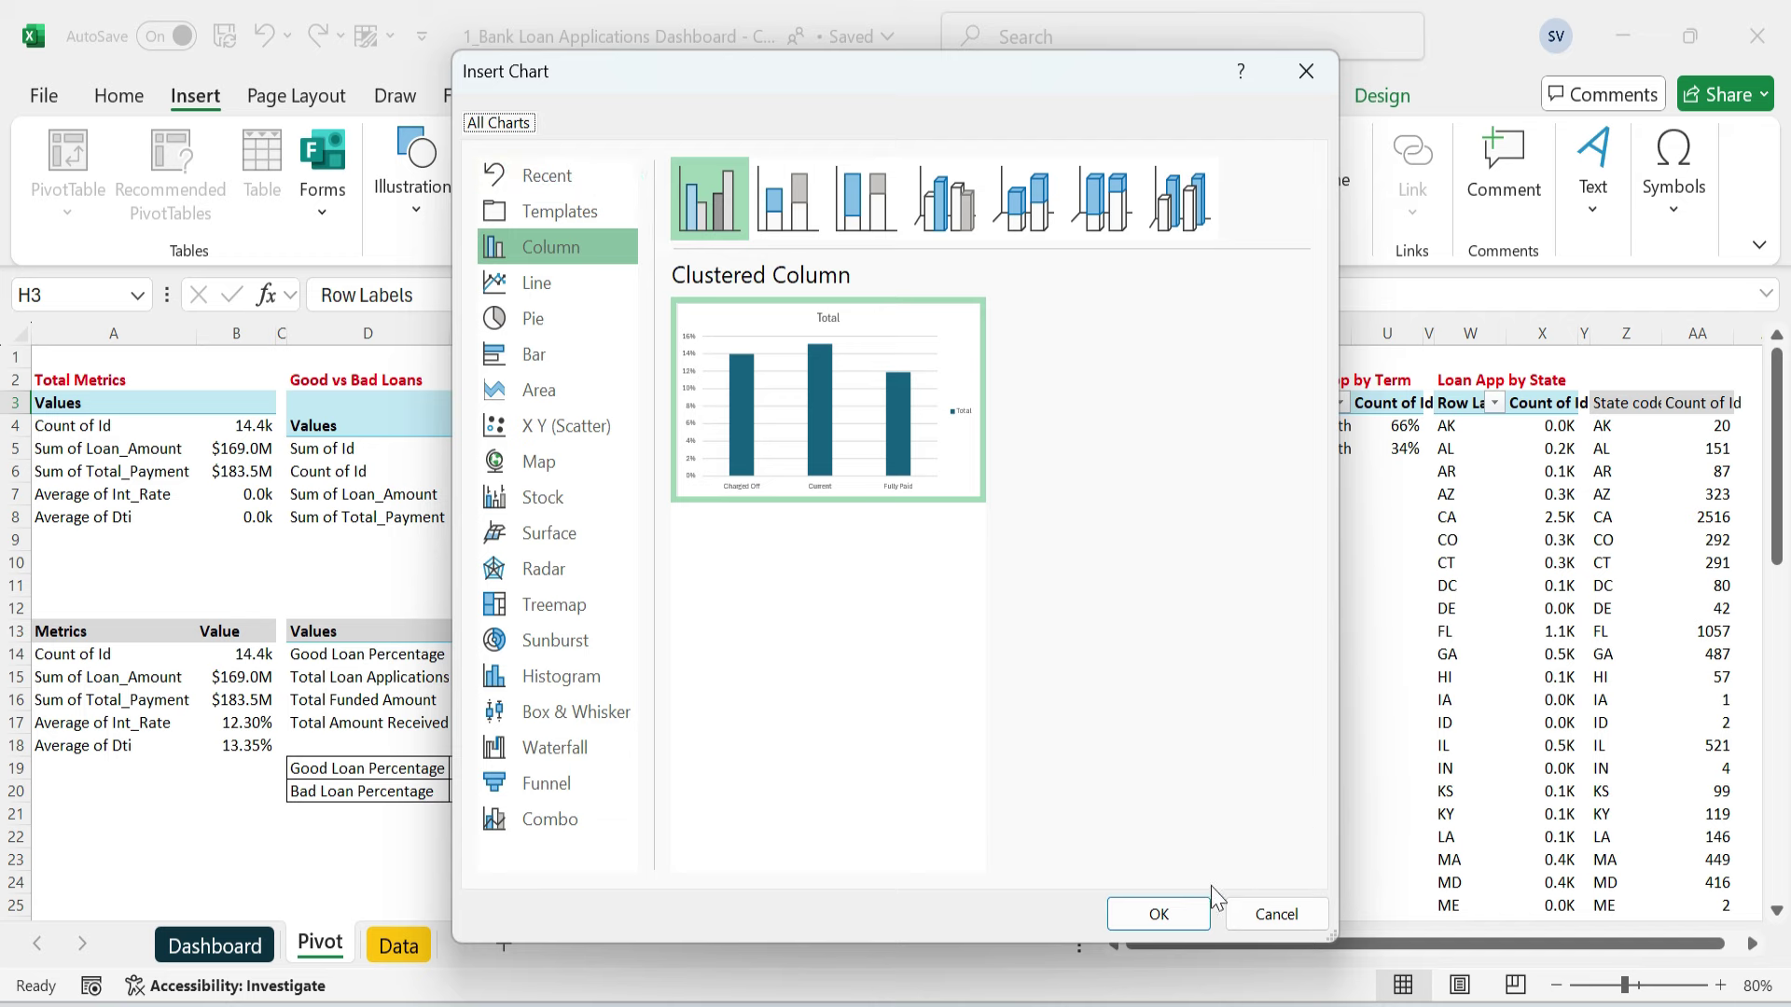
left_click(1181, 914)
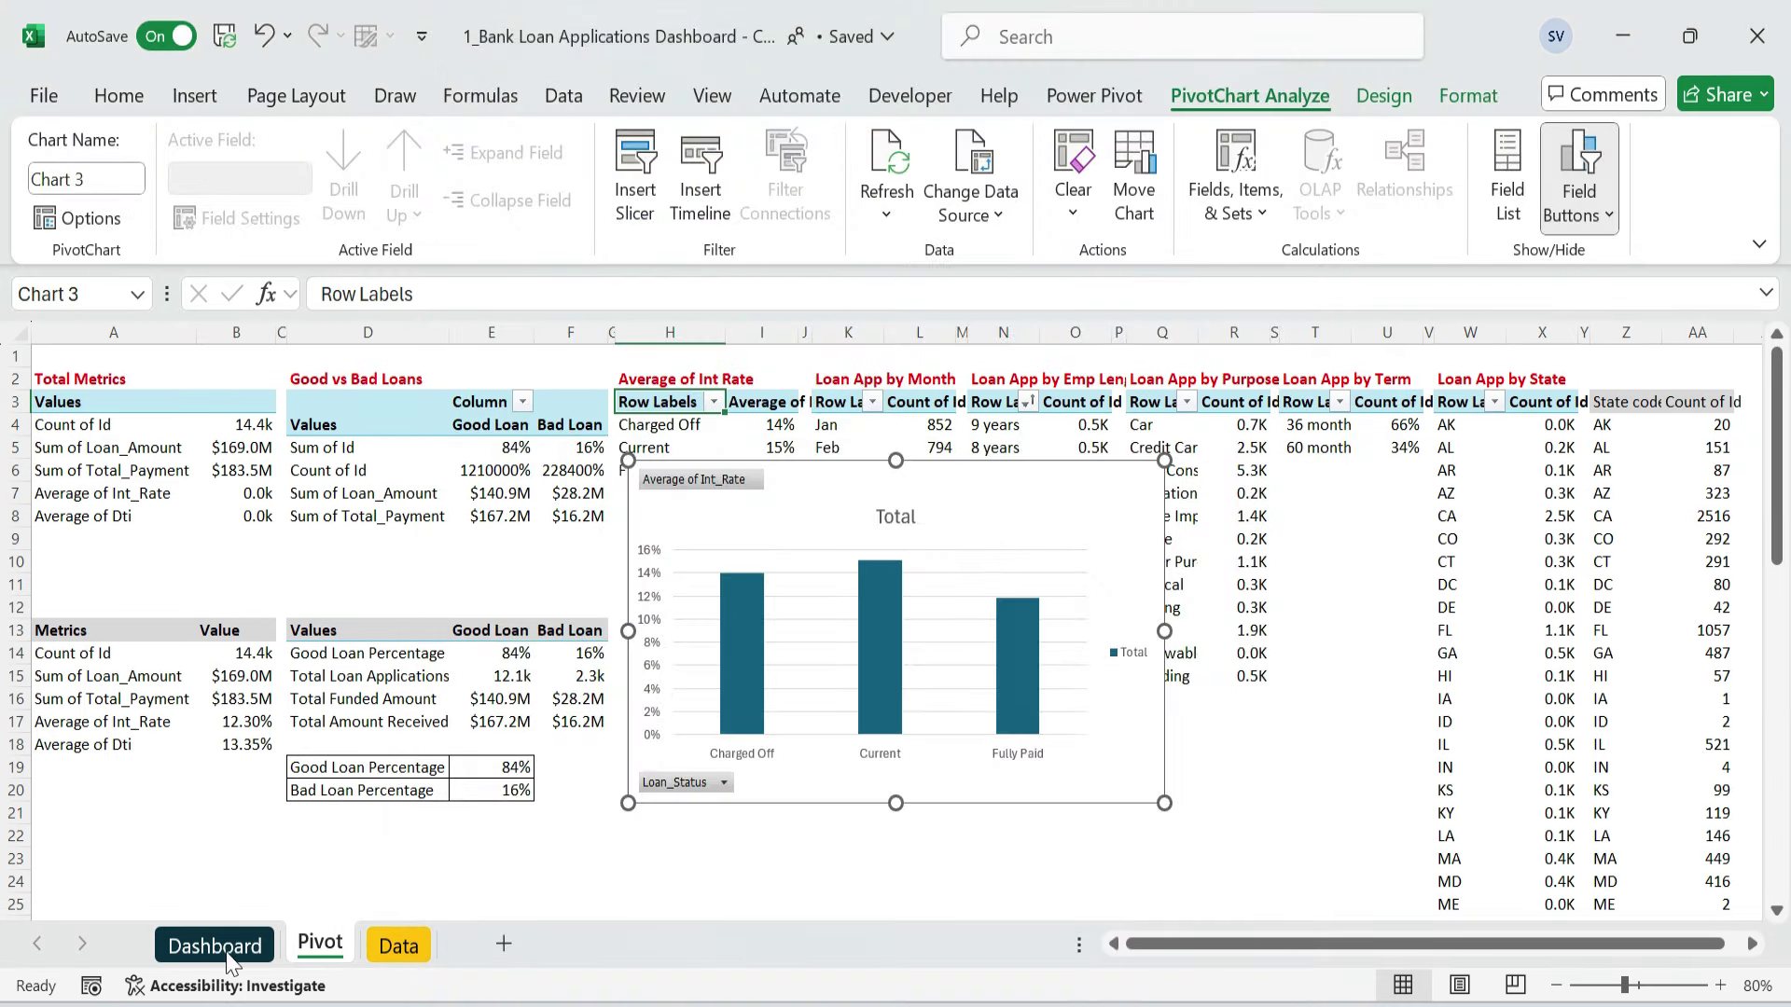
- Move the interest rate column chart to the Dashboard sheet, over the panel below BAD Loan Issued
key("ctrl+x")
left_click(214, 945)
scroll(413, 774, "down", 4)
key("ctrl+v")
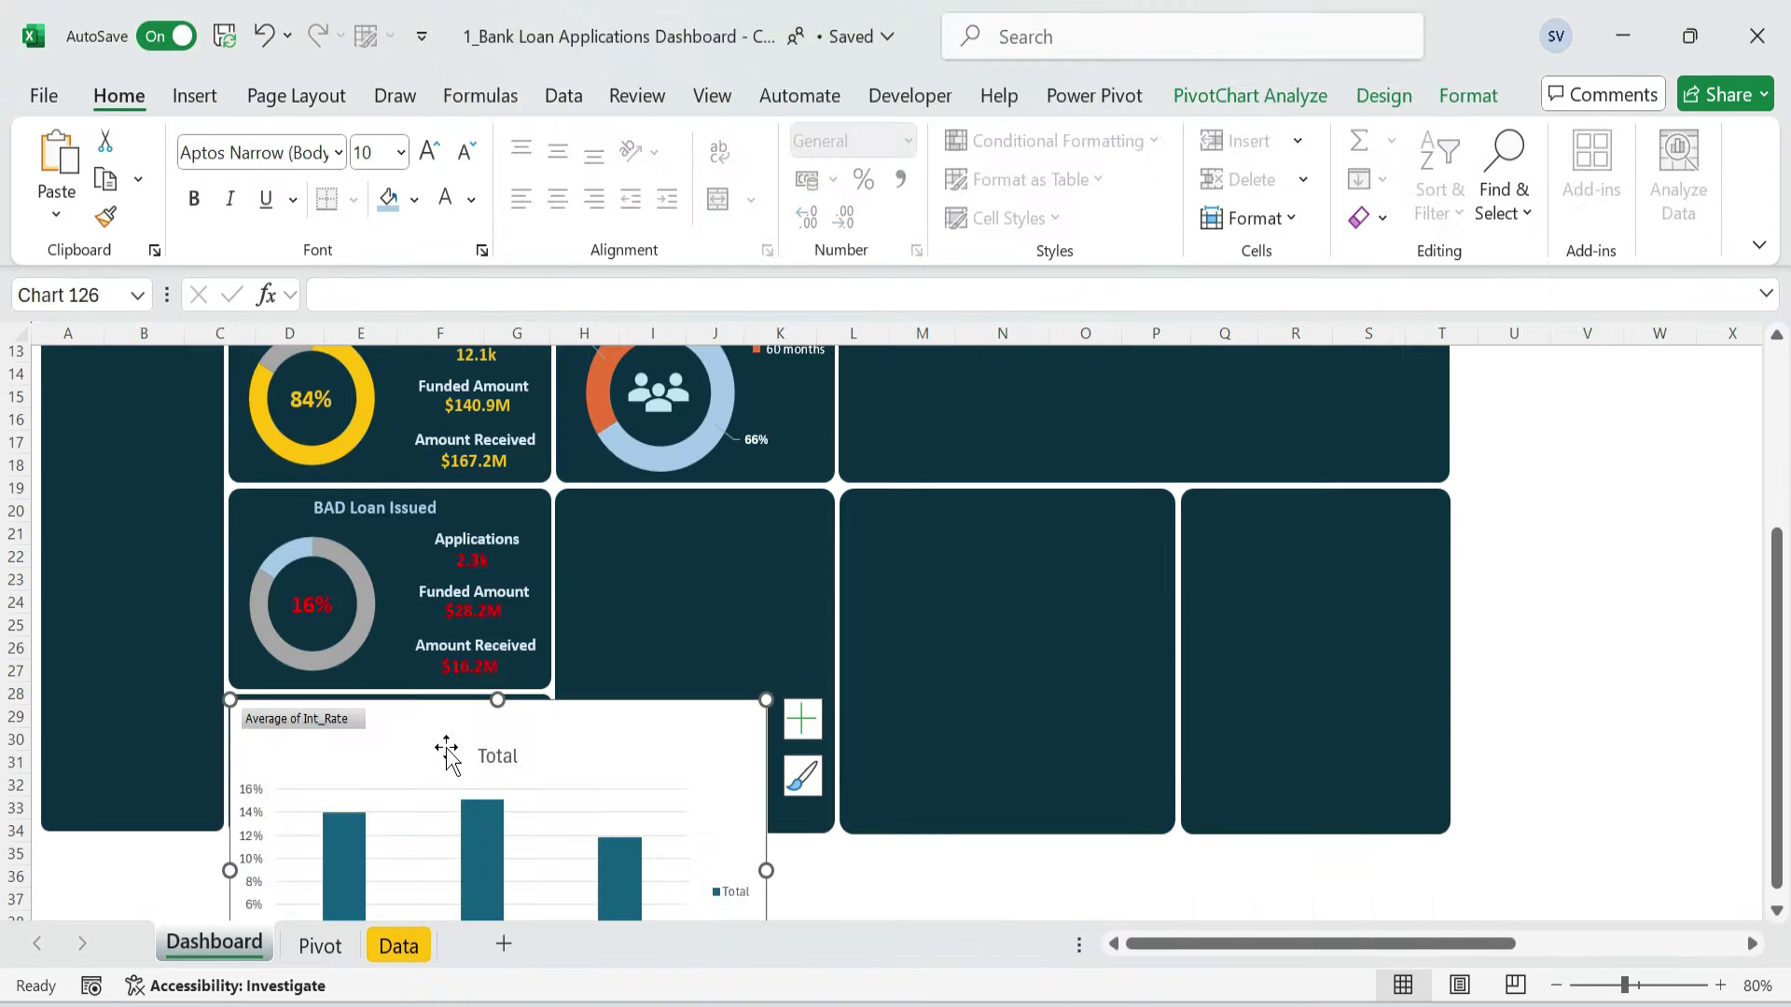
- Hide the interest rate chart's field buttons and delete its vertical axis, title and gridlines
scroll(446, 755, "down", 2)
right_click(308, 582)
left_click(494, 492)
left_click(252, 664)
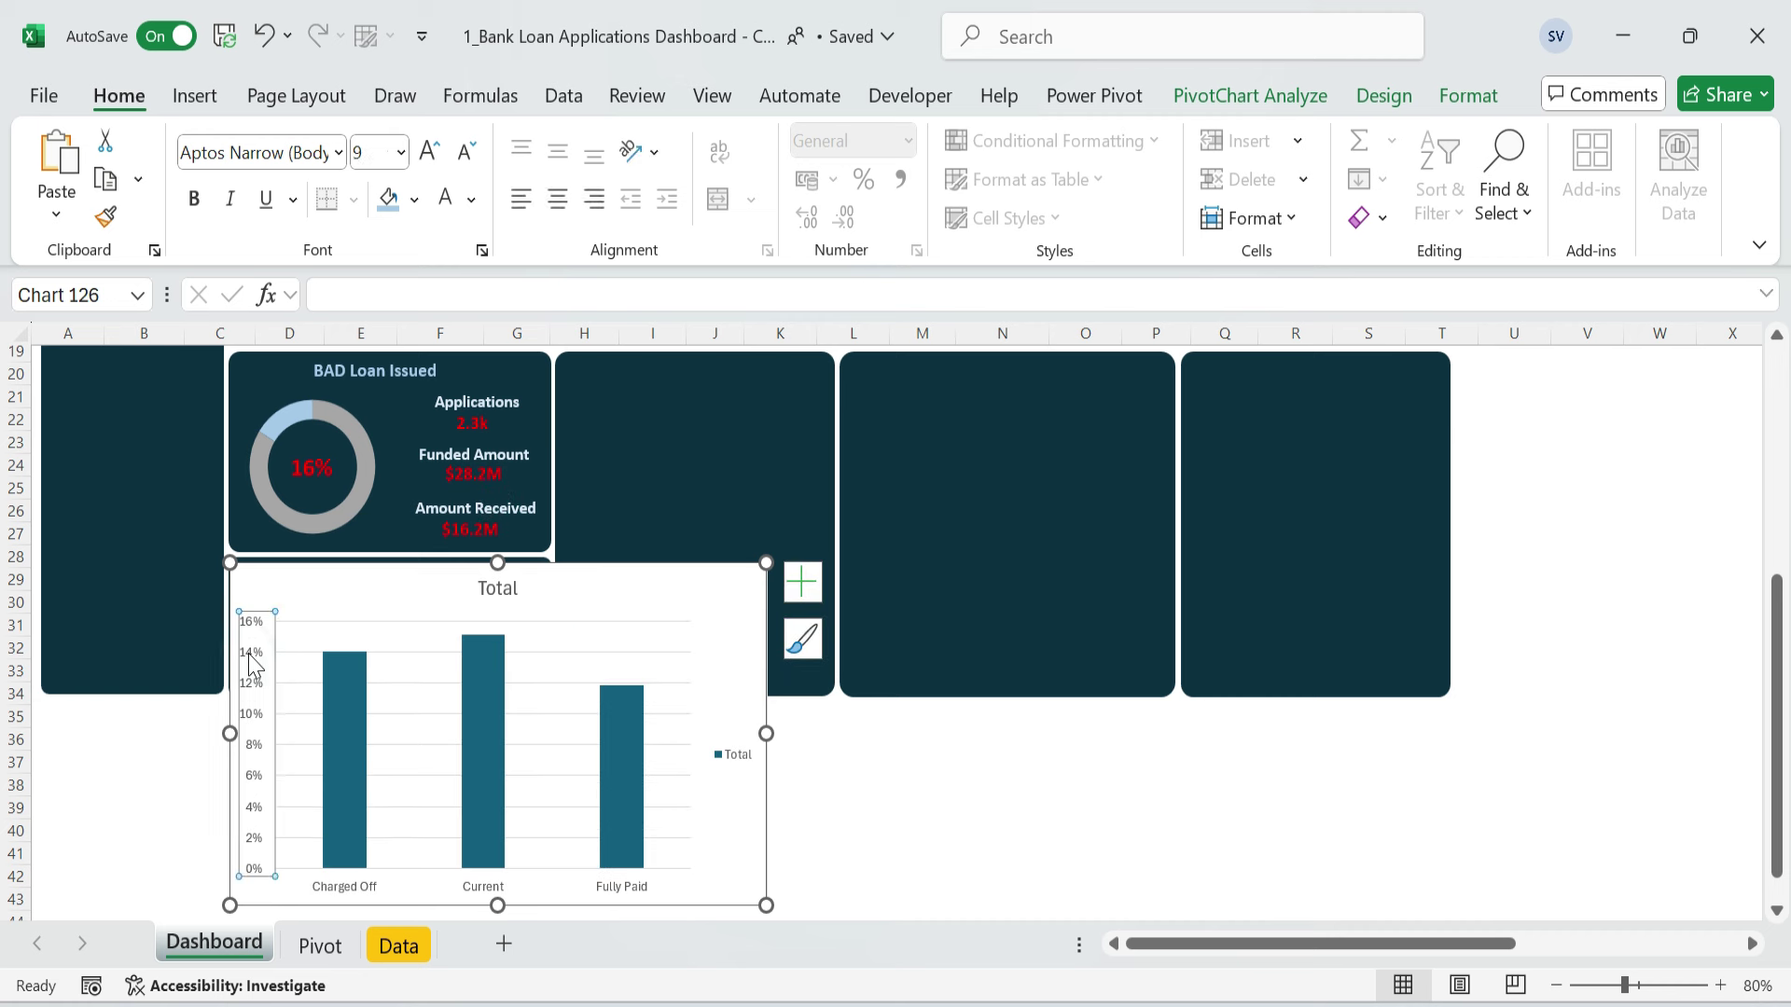
key("Delete")
left_click(513, 589)
key("Delete")
left_click(556, 655)
key("Delete")
- Turn on data labels and remove the legend in the interest rate chart
left_click(803, 583)
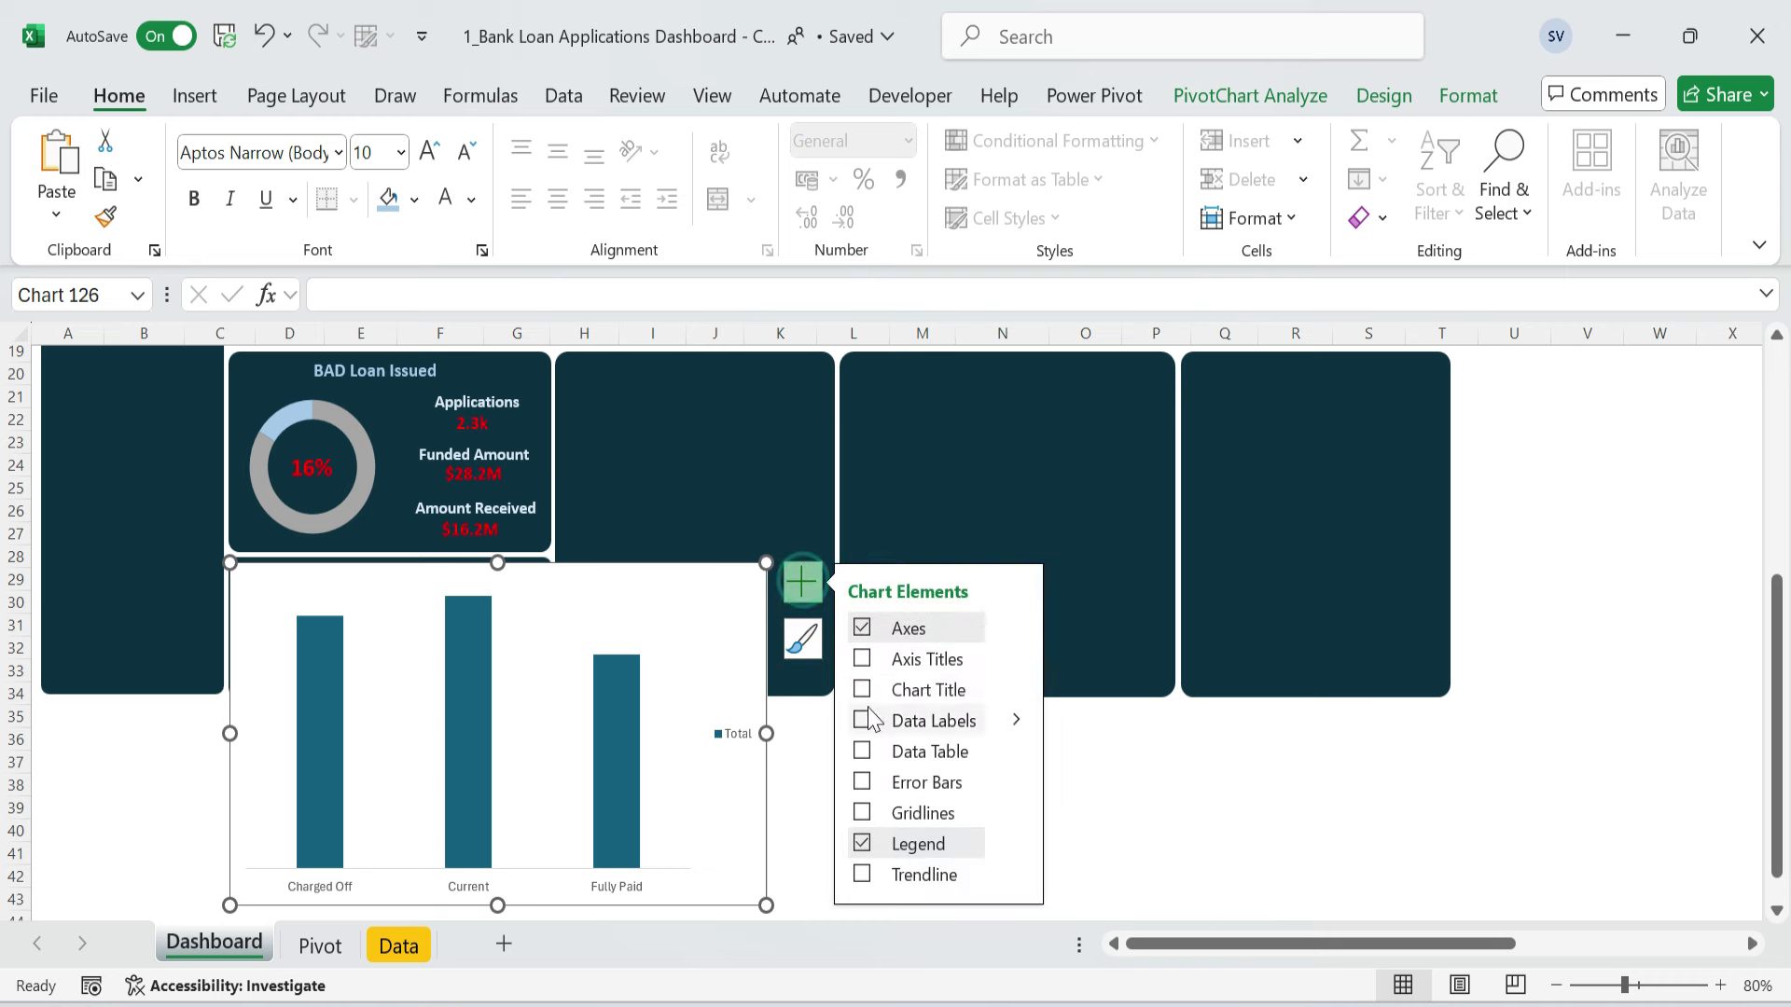
left_click(861, 720)
left_click(862, 844)
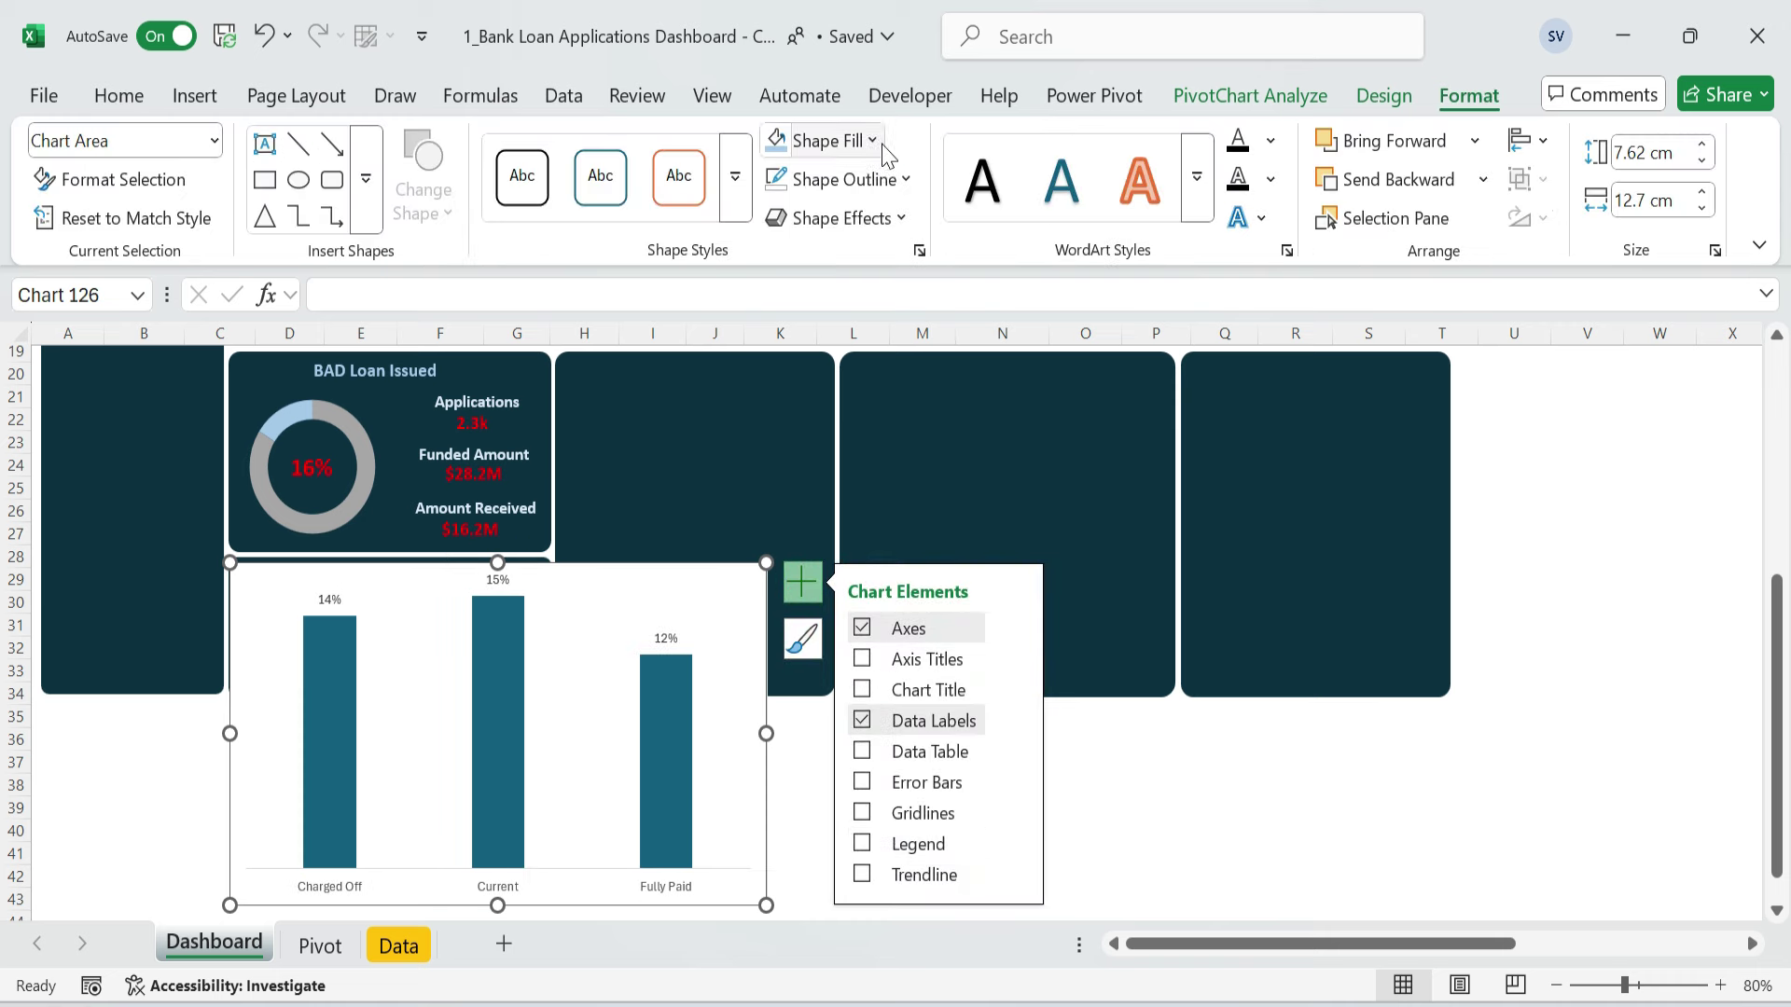
- Remove the interest rate chart's fill and outline and shrink it to about 2.85 by 7.35 cm to fit its panel
left_click(828, 140)
left_click(825, 784)
left_click(900, 179)
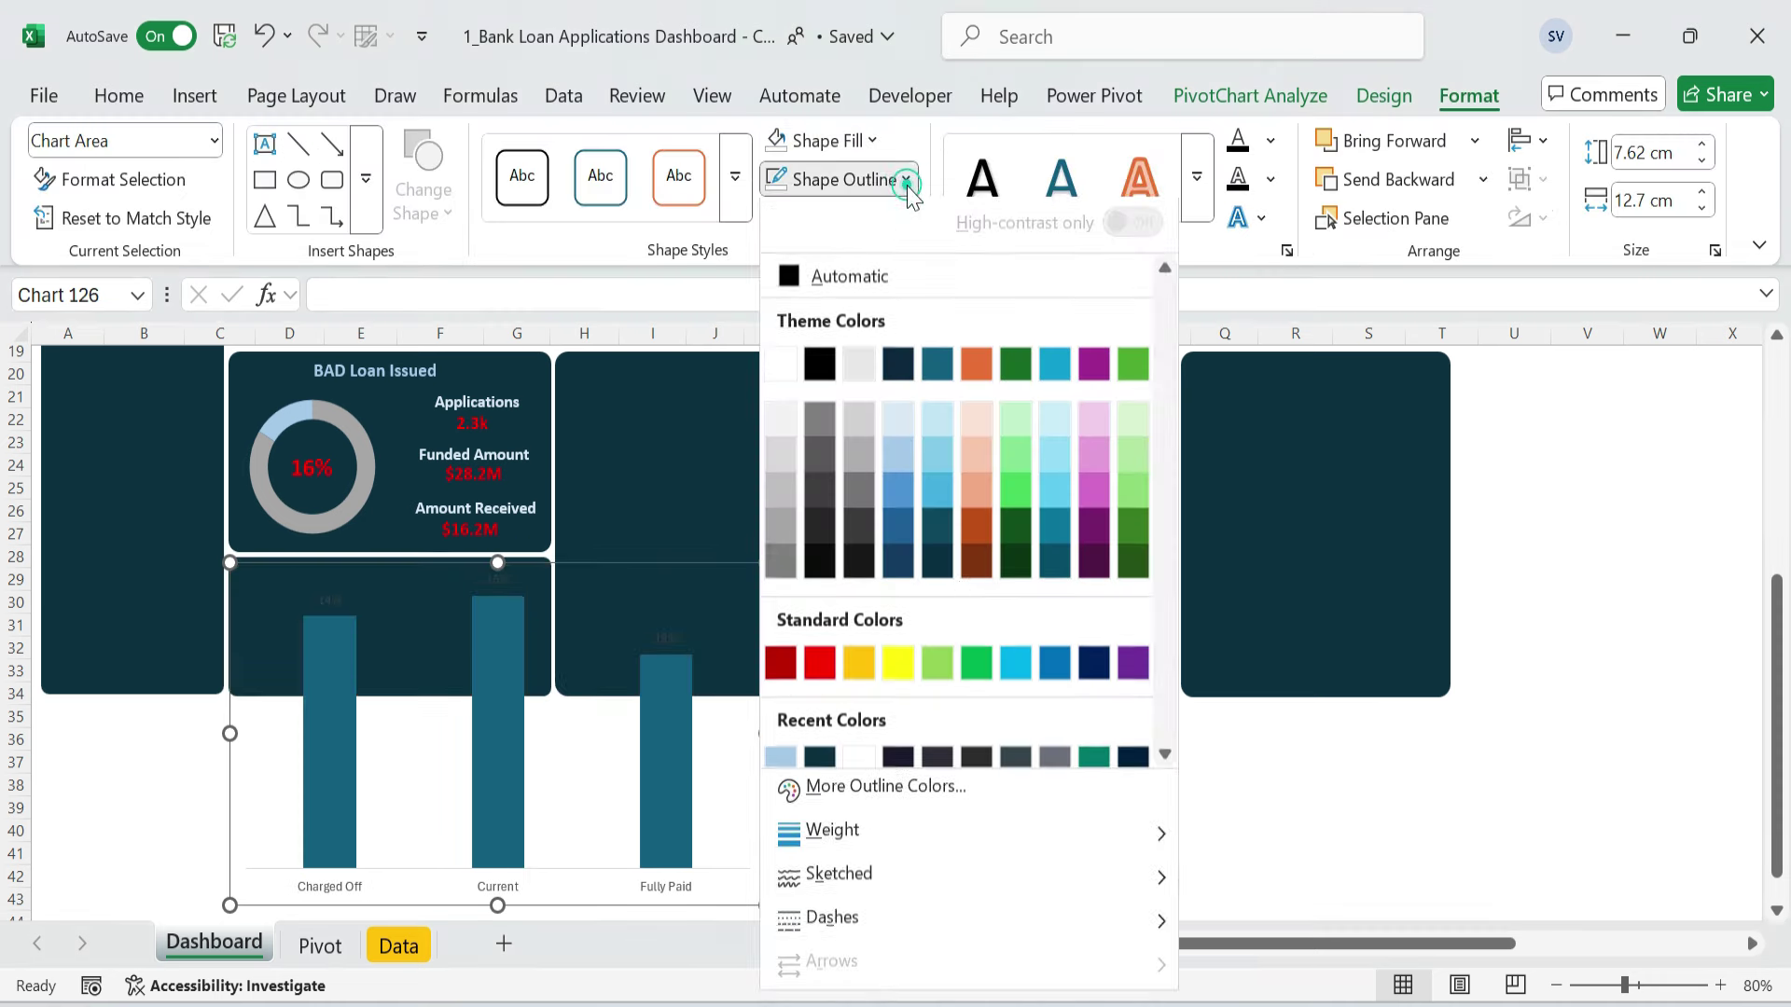
left_click(920, 757)
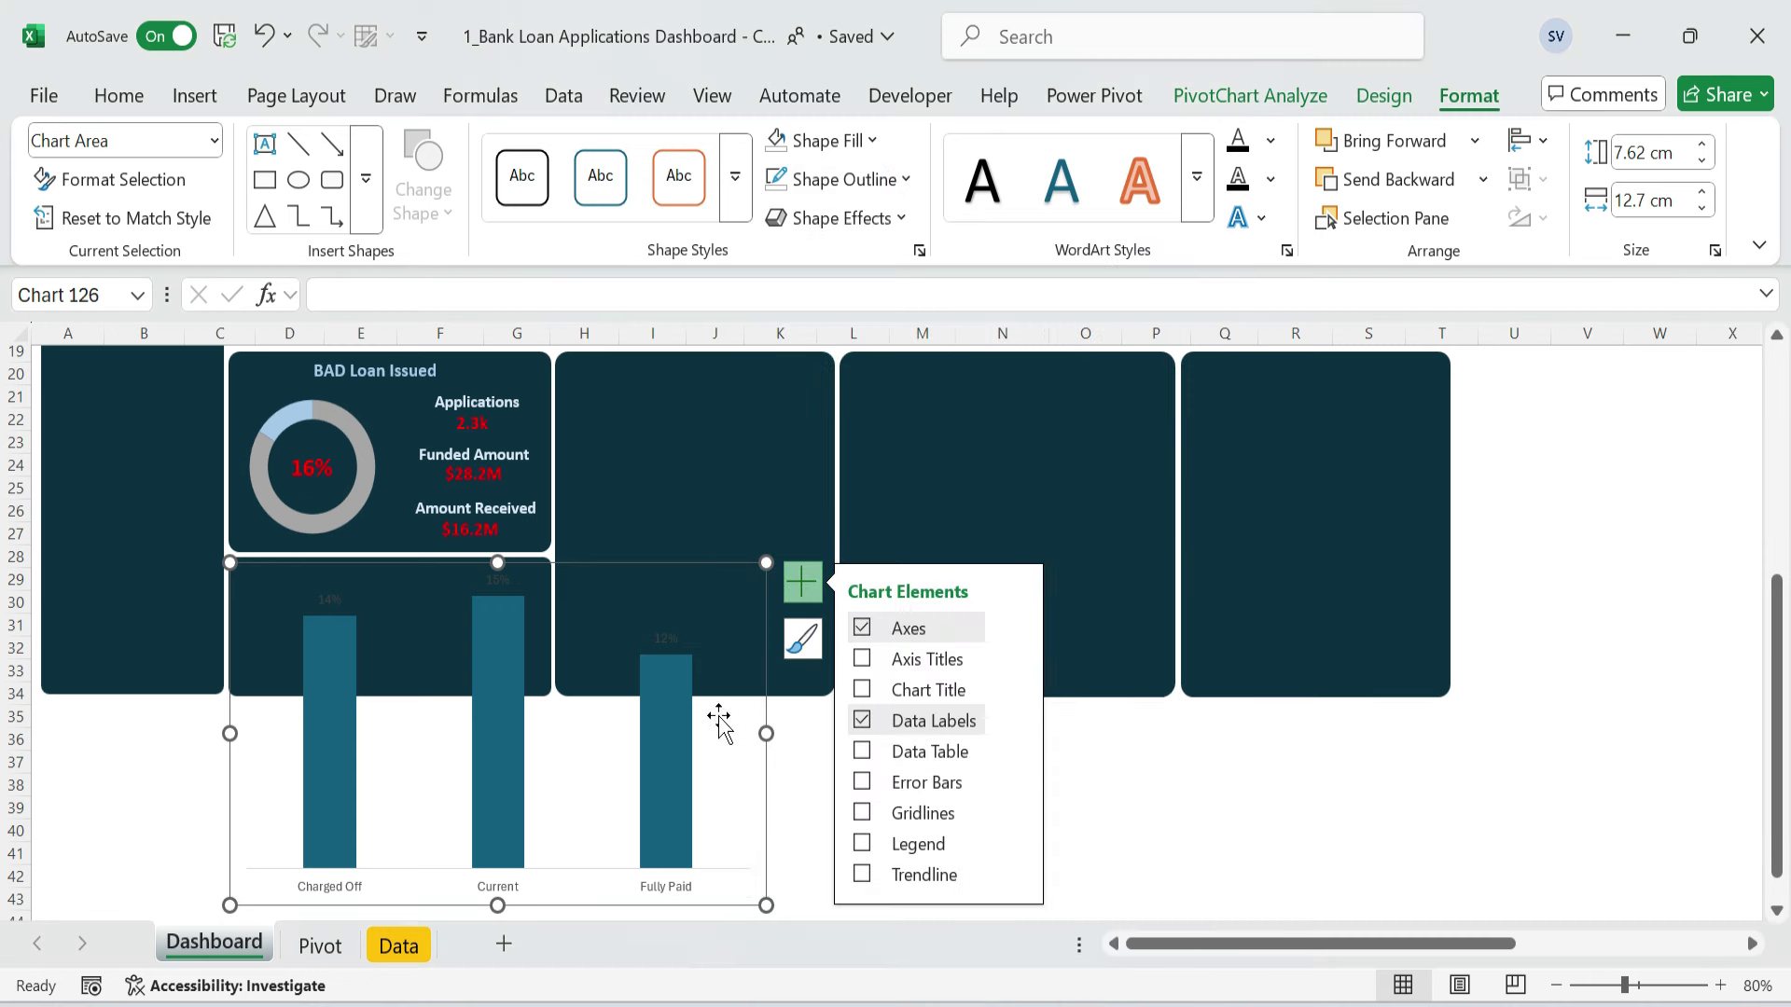
left_click_drag(759, 903, 540, 692)
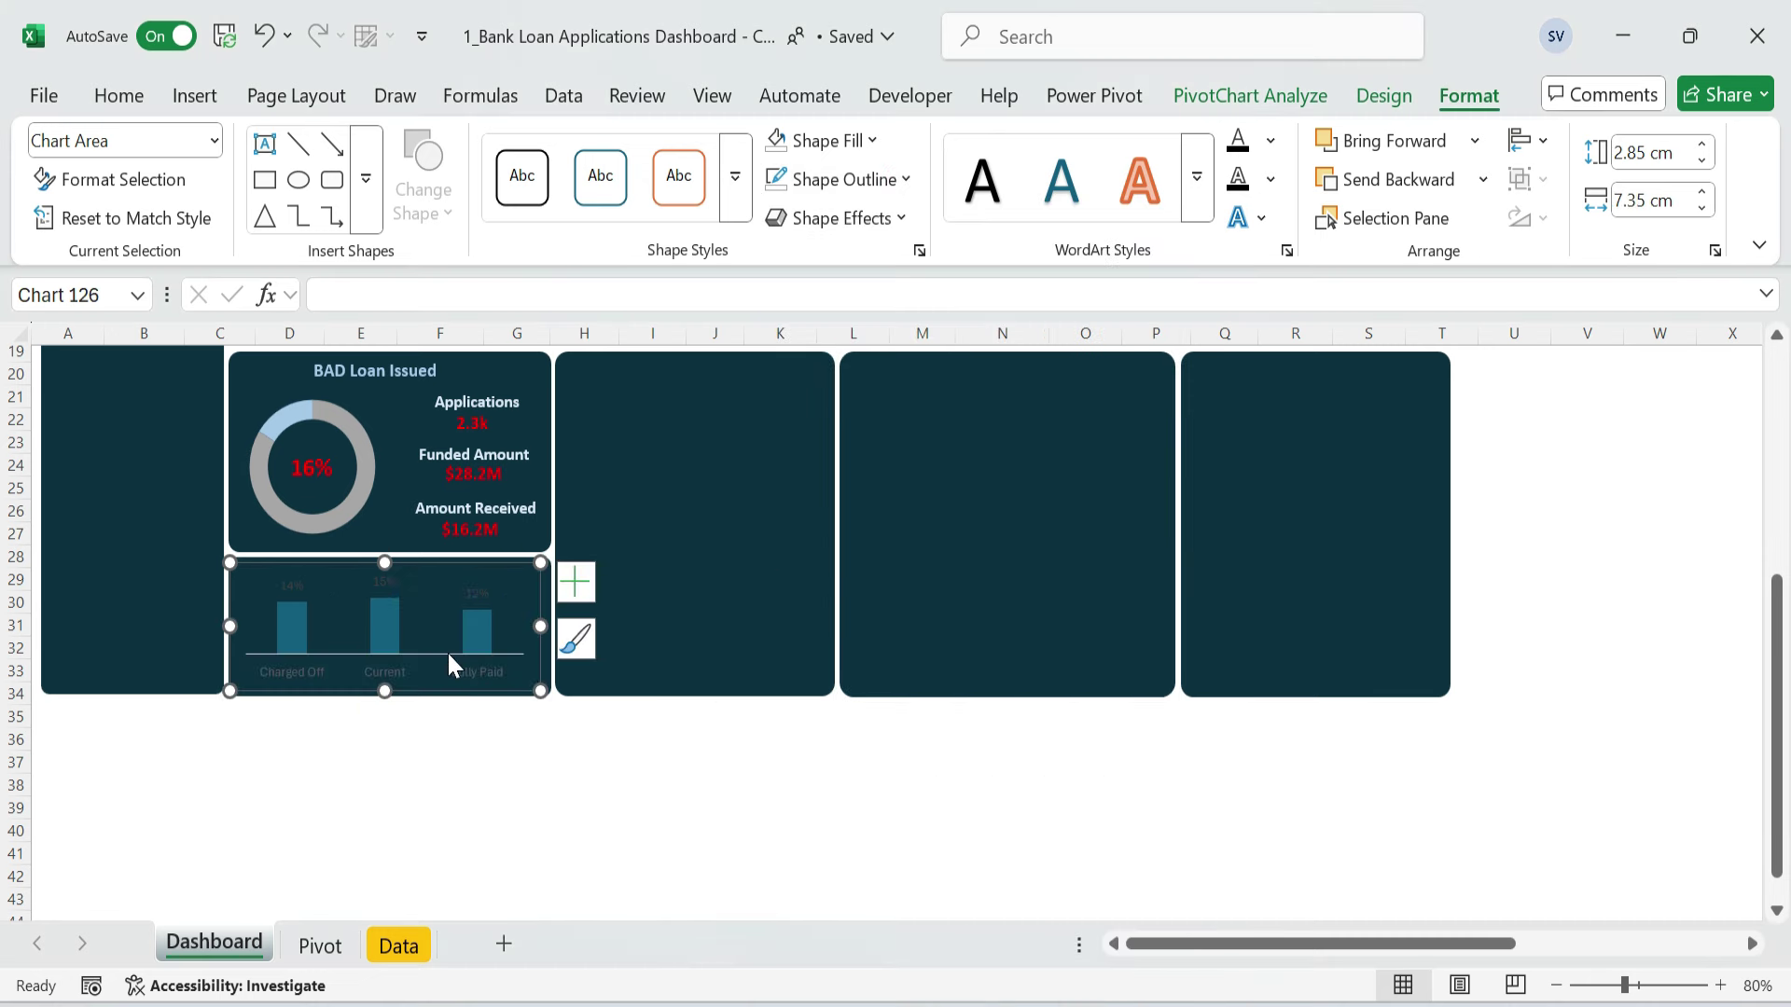
- Centre the interest rate chart's data labels inside the columns and make their text white
left_click(385, 588)
right_click(386, 594)
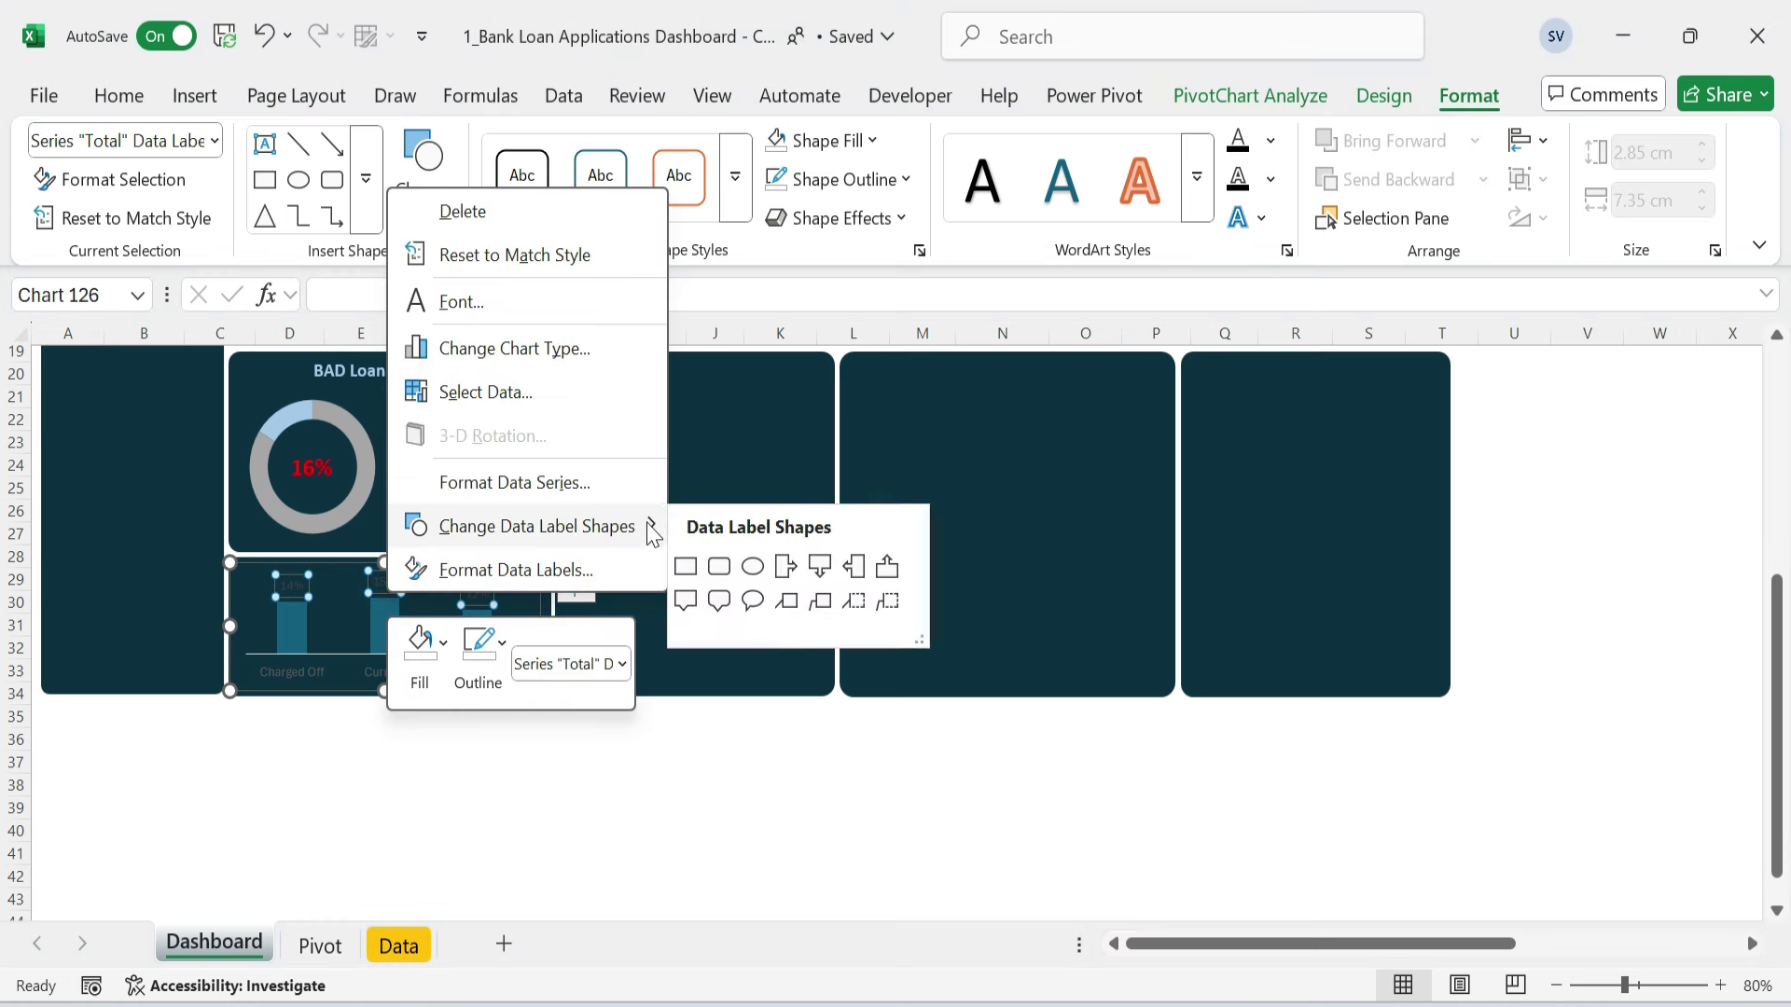
left_click(588, 570)
scroll(1483, 670, "down", 3)
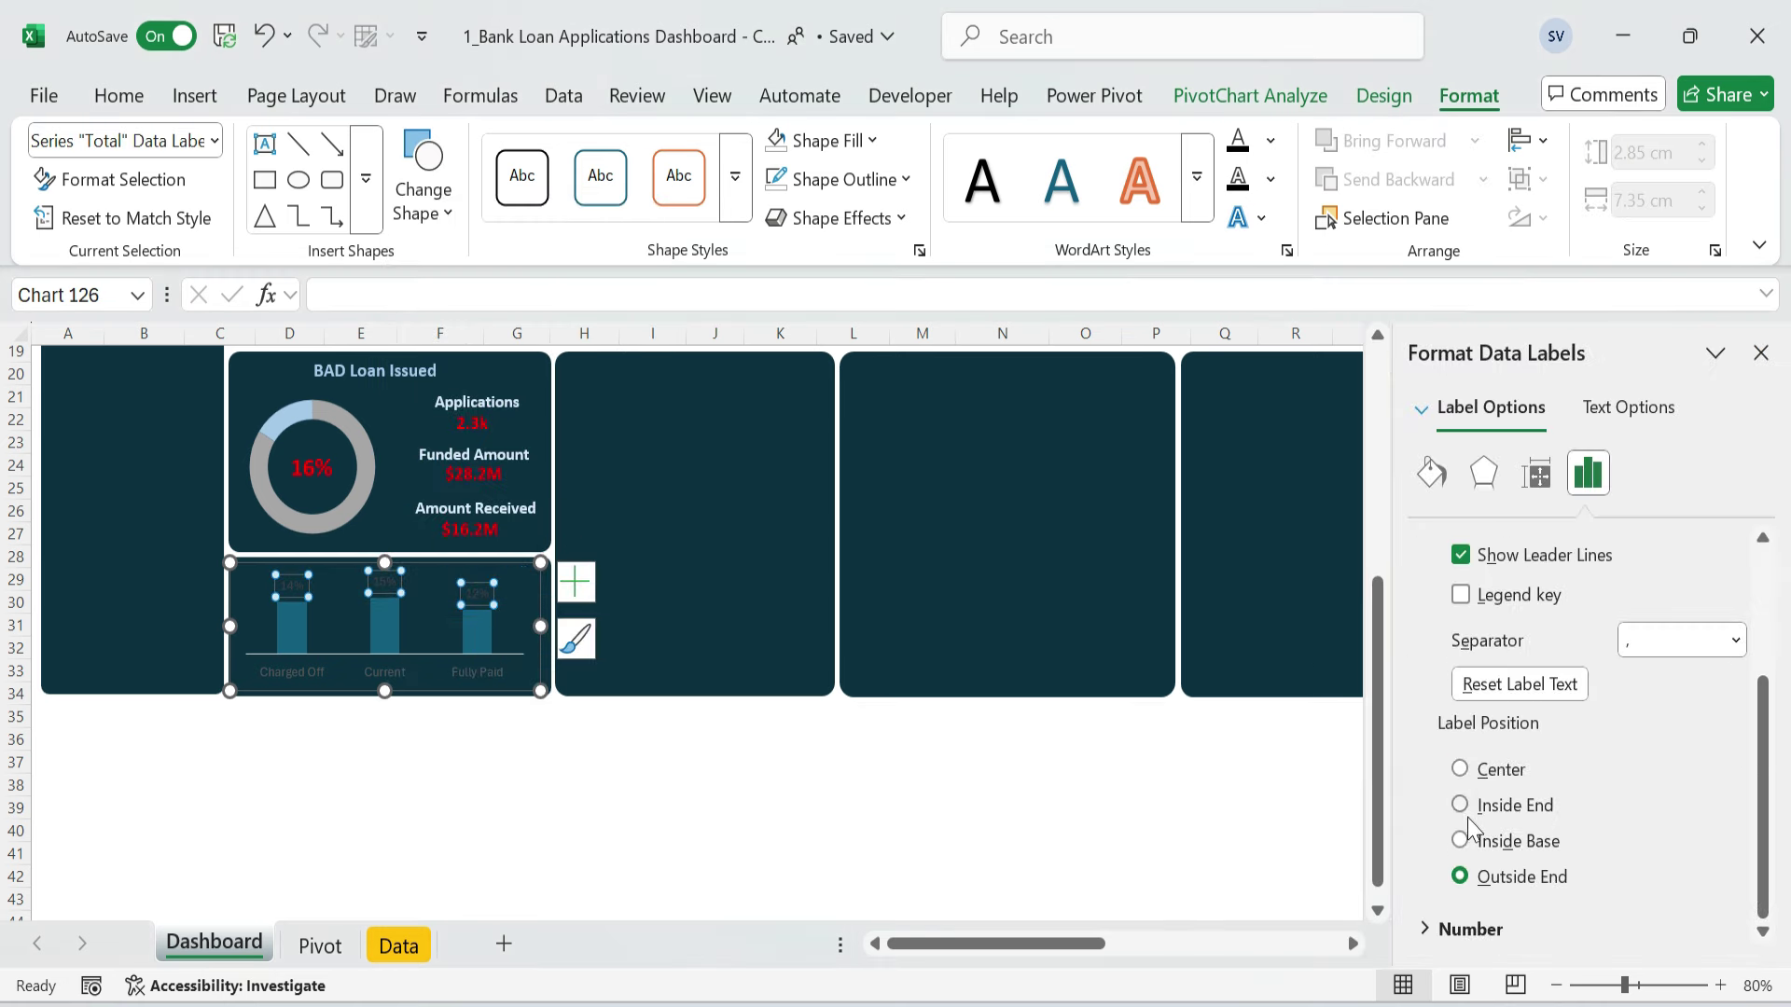
left_click(1461, 769)
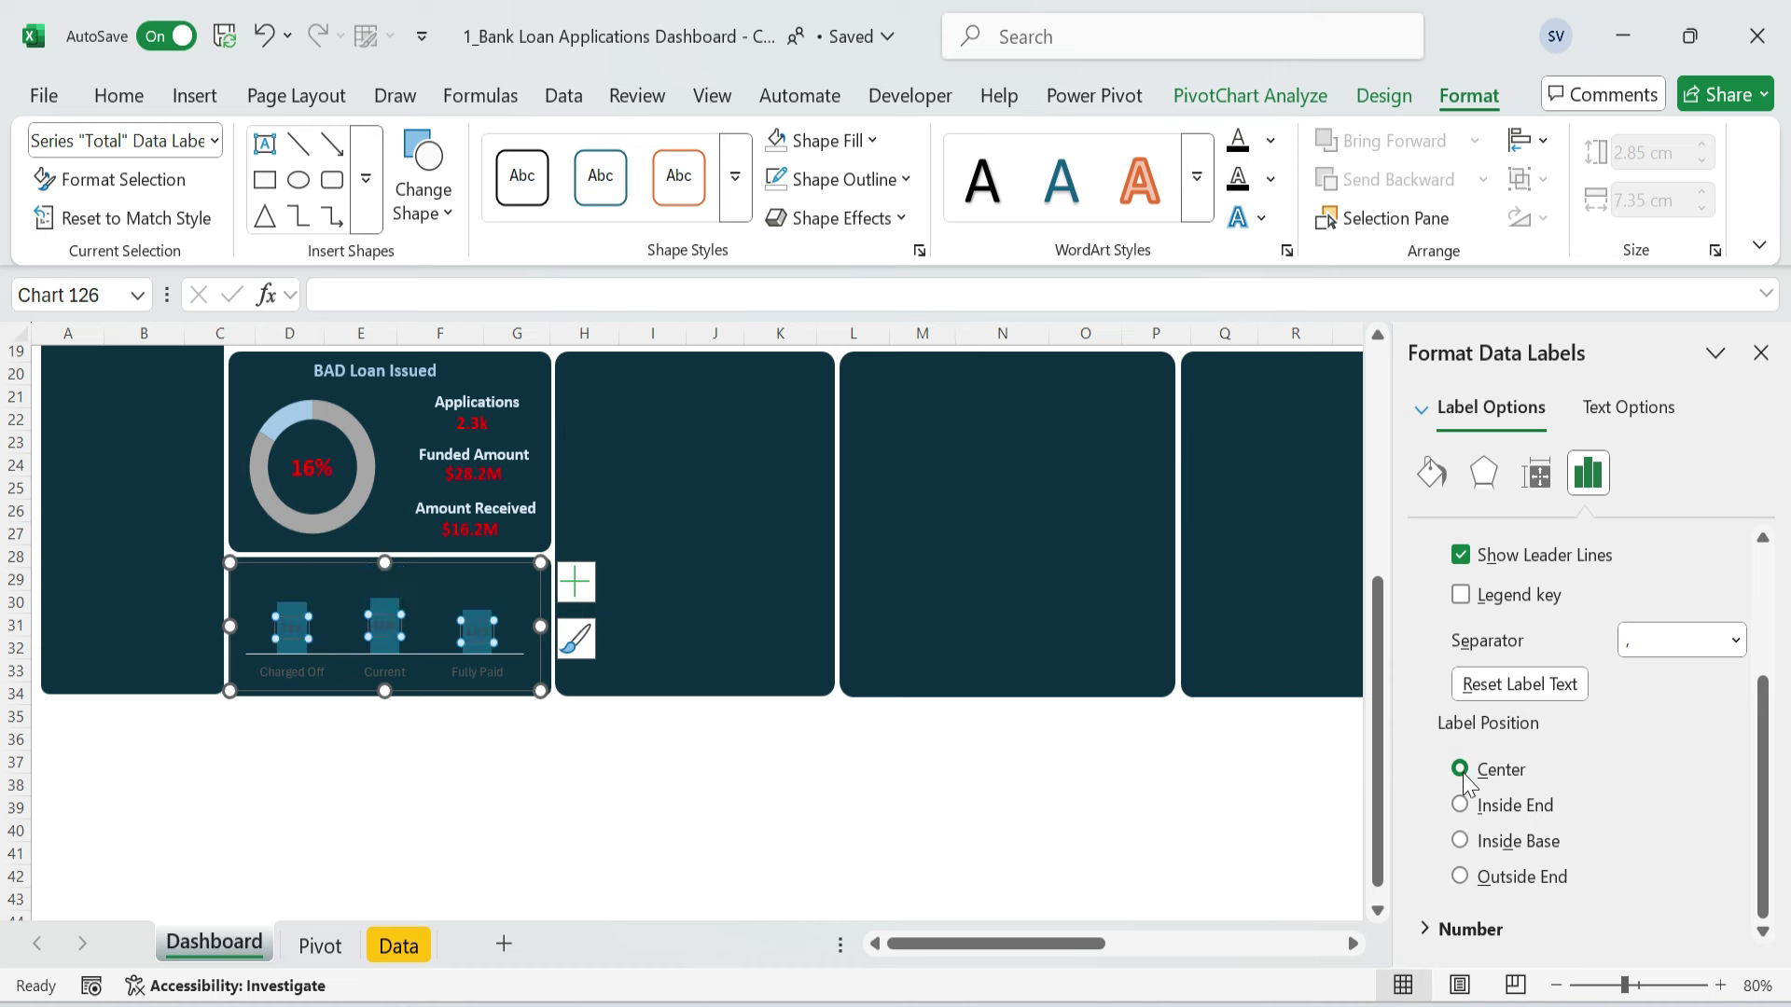
left_click(122, 97)
left_click(447, 201)
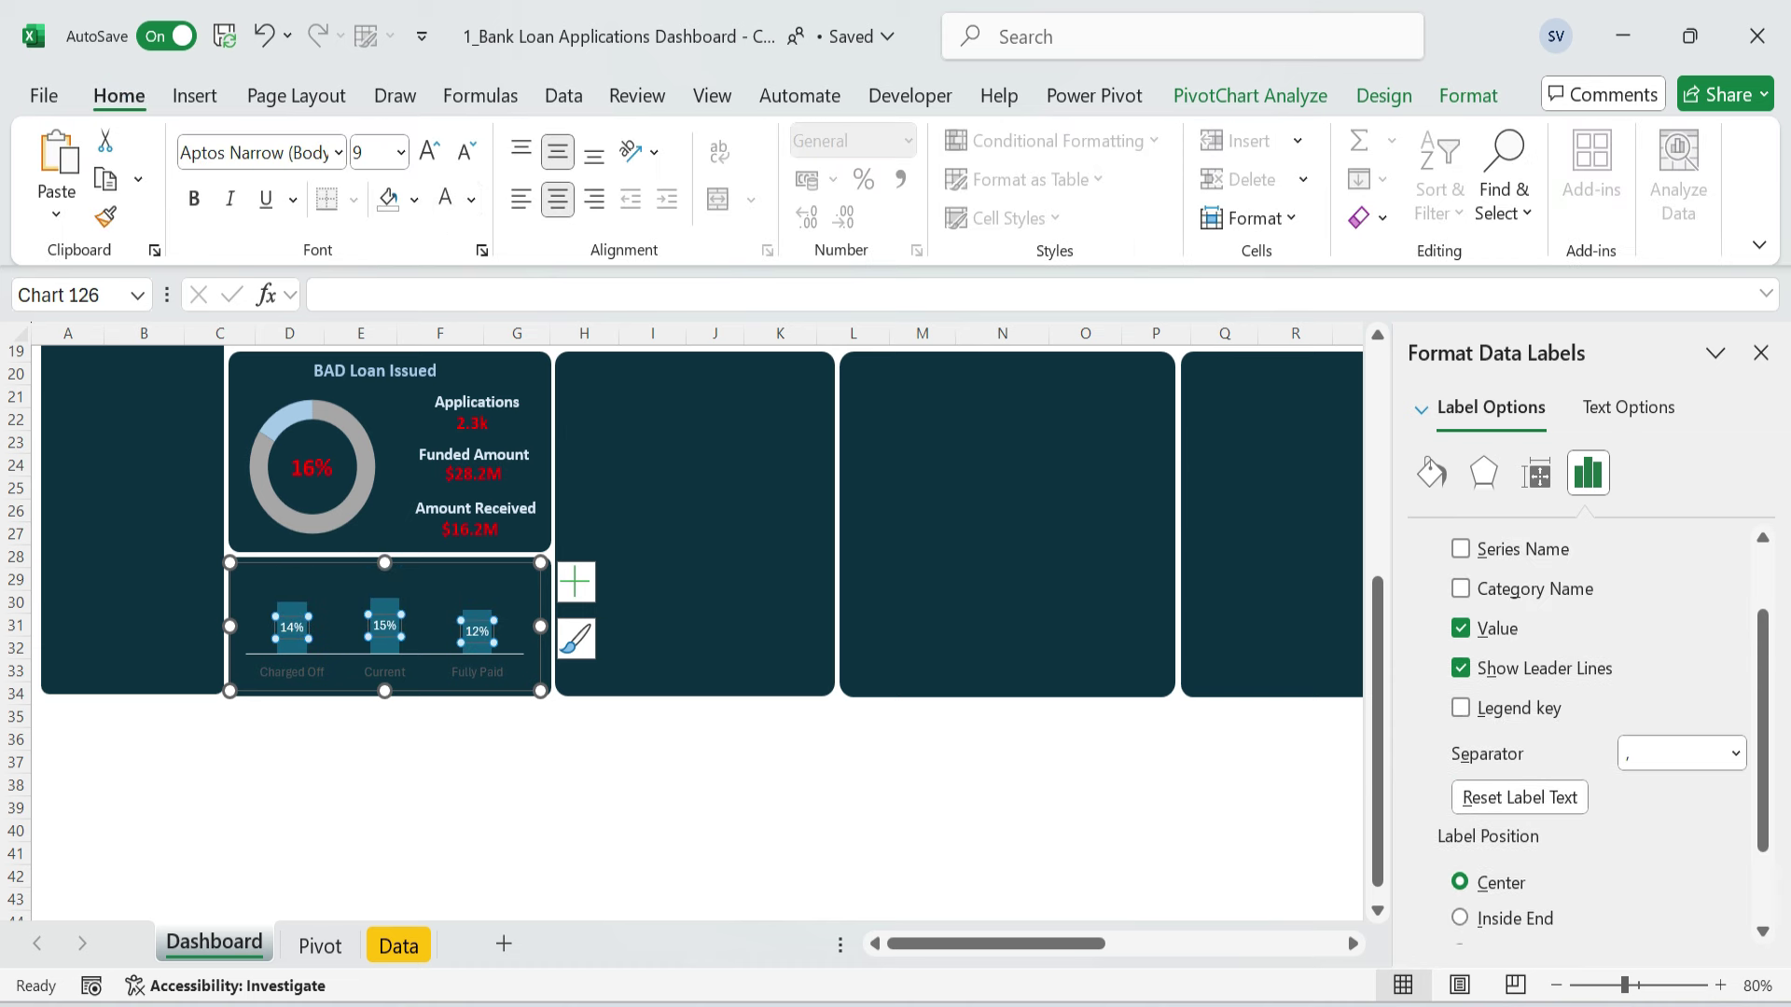
- Set the interest rate chart's category labels to white Calibri and stretch the plot area up to the chart's top edge
left_click(384, 671)
left_click(446, 198)
left_click(338, 152)
left_click(239, 360)
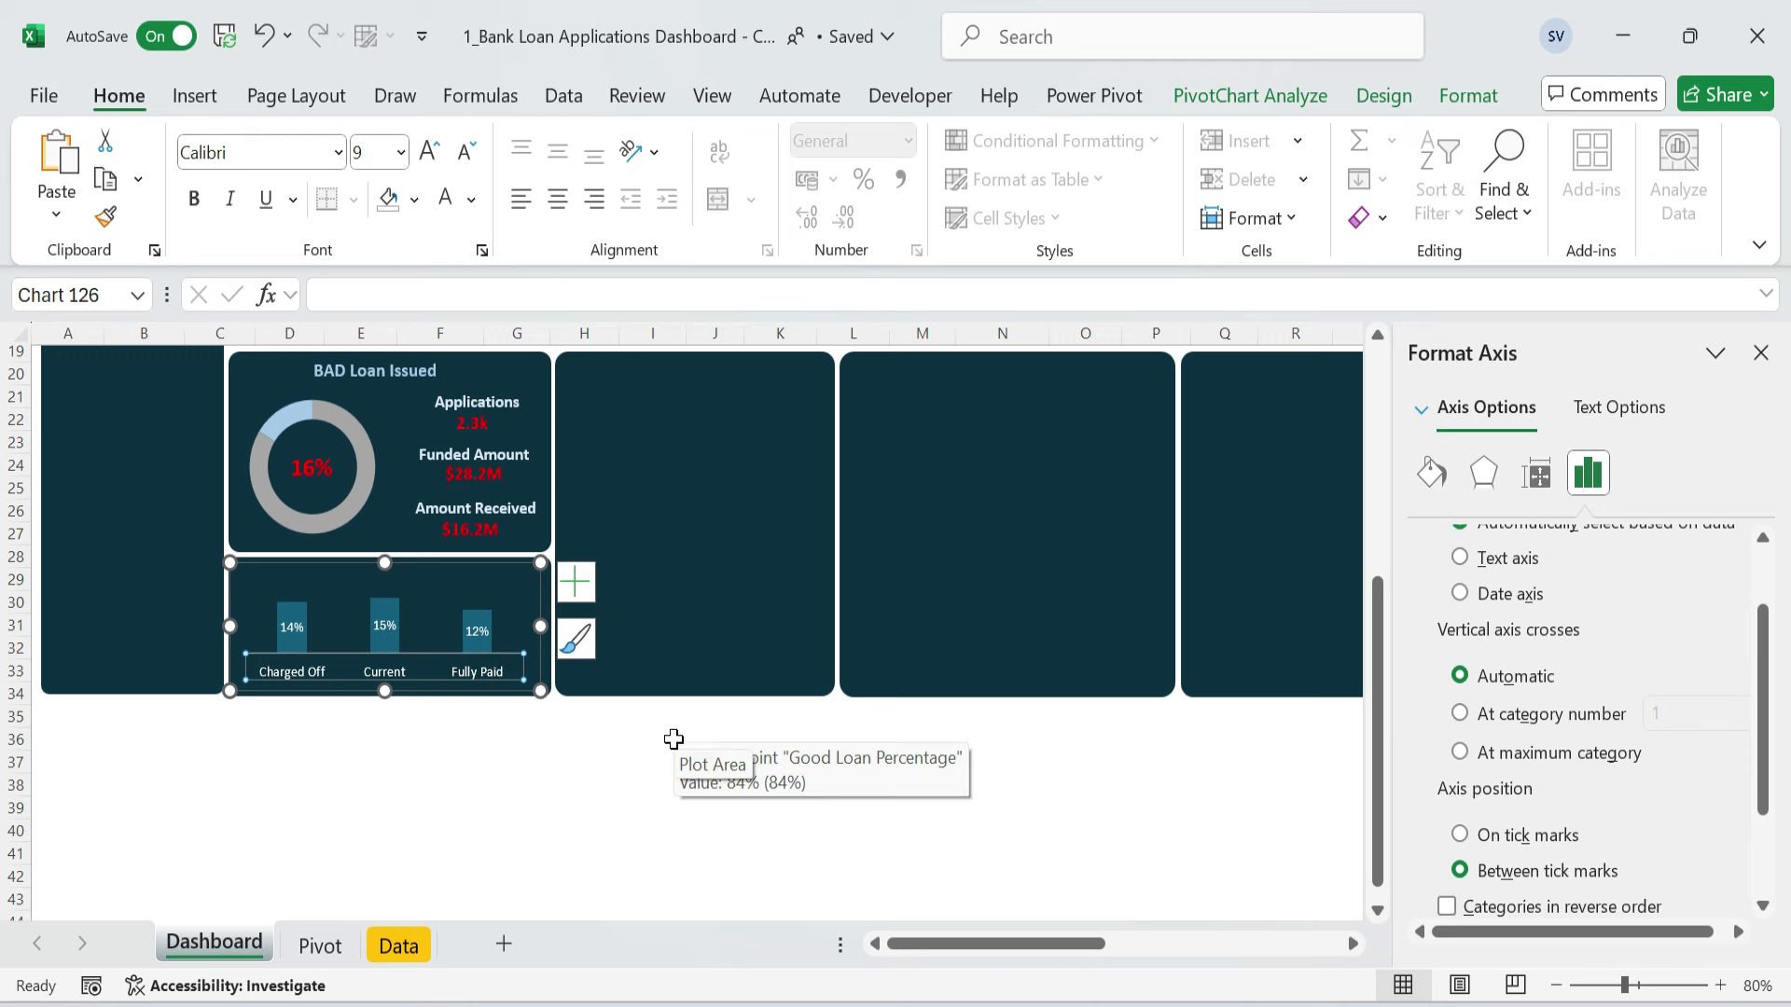
left_click(430, 604)
left_click_drag(385, 580, 384, 560)
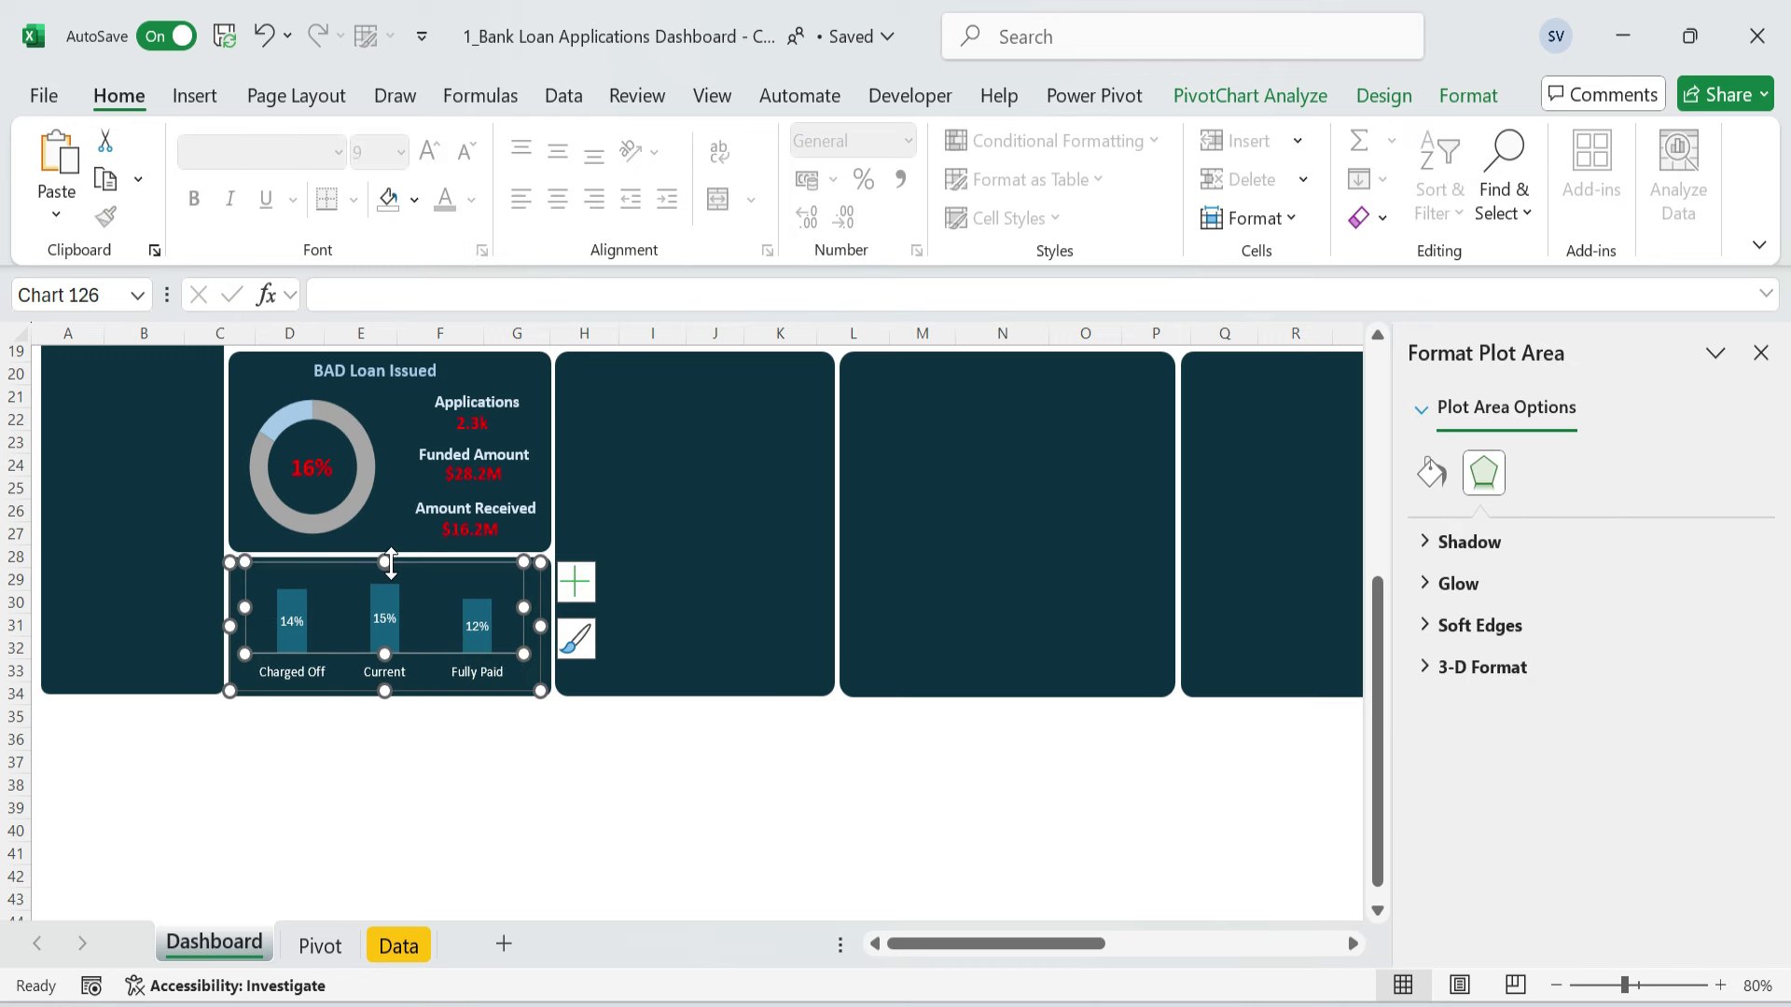
- Lower the plot area inside the interest rate chart to leave free space above the columns
left_click_drag(384, 653, 382, 666)
left_click_drag(384, 563, 383, 585)
left_click(385, 602)
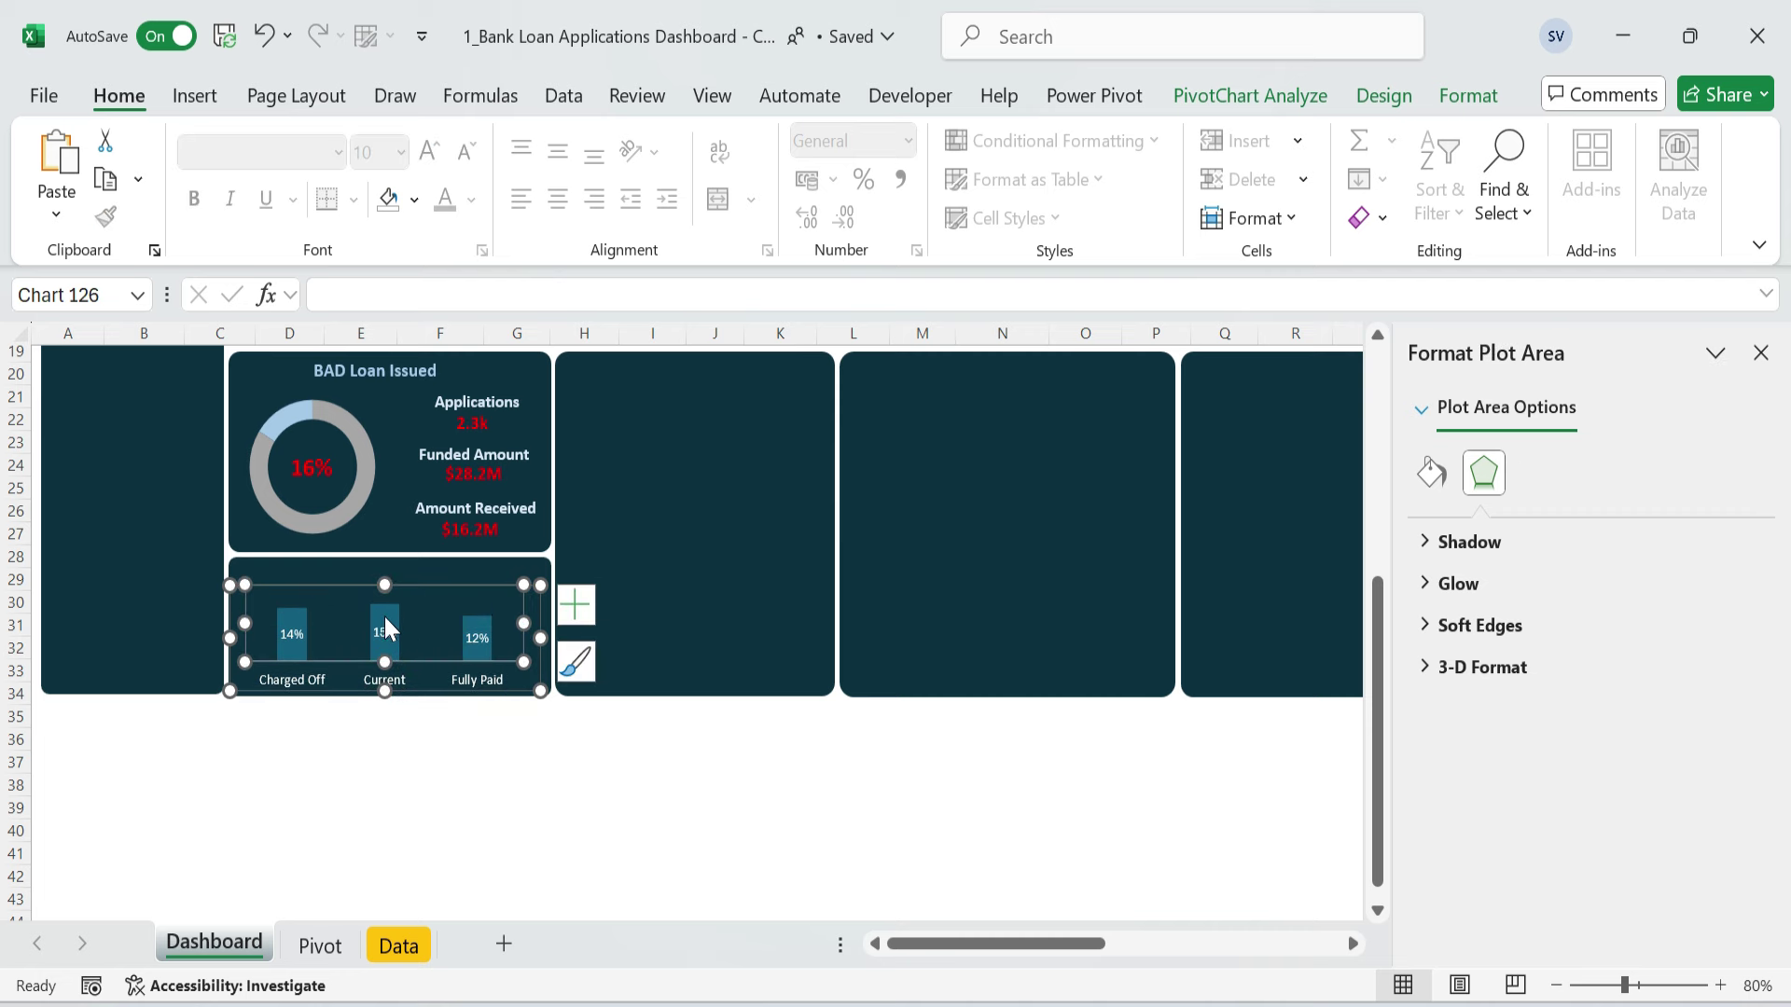
- Set the gap width of the interest rate chart's columns to 150%
left_click(386, 621)
left_click(1534, 476)
left_click(1643, 744)
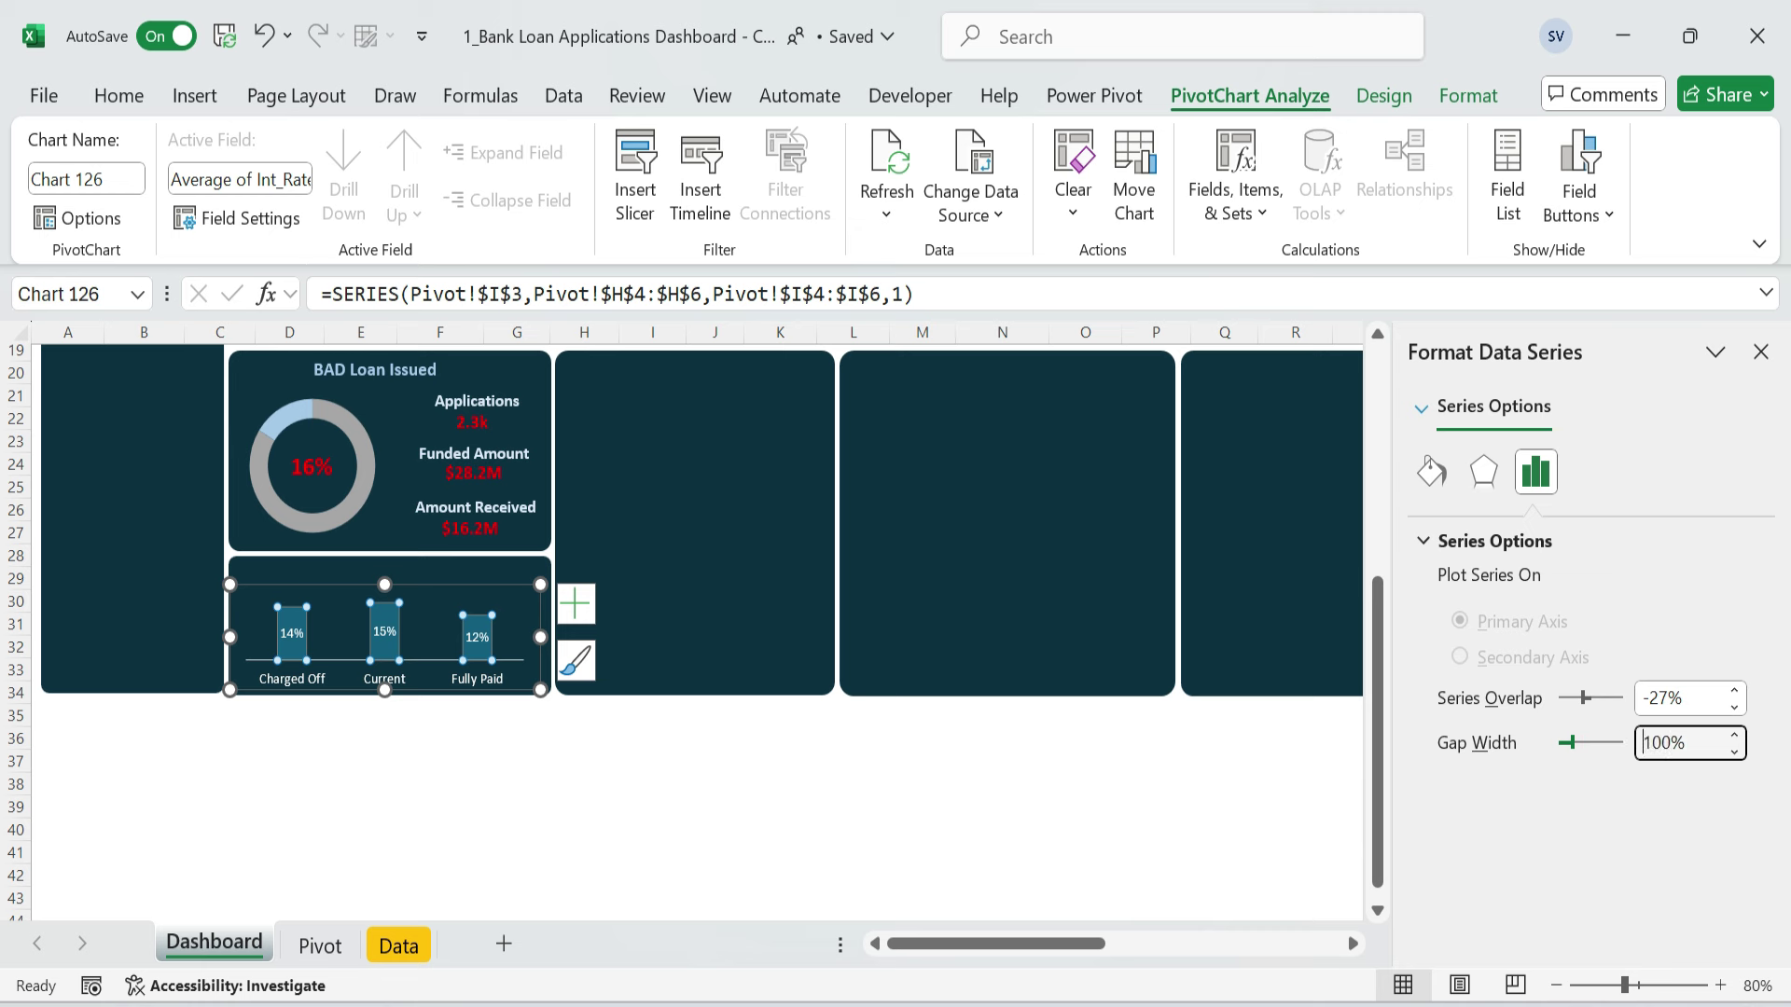
type("100%")
key("Return")
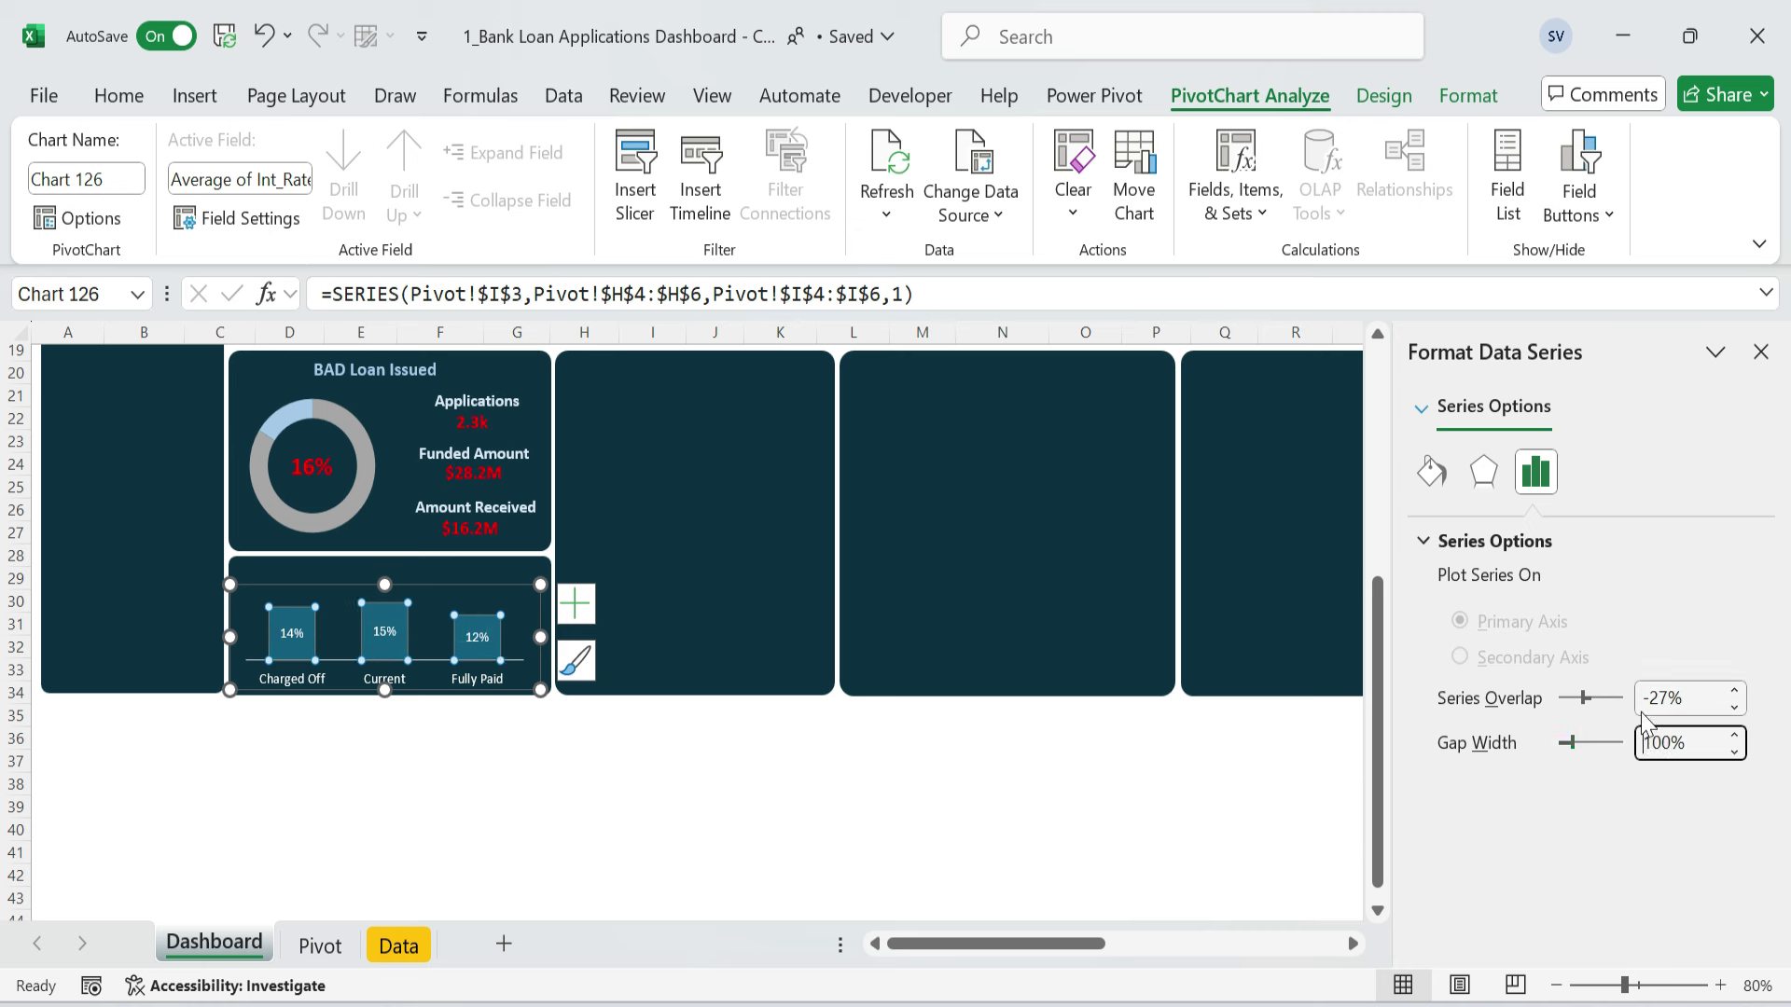
type("150")
key("Return")
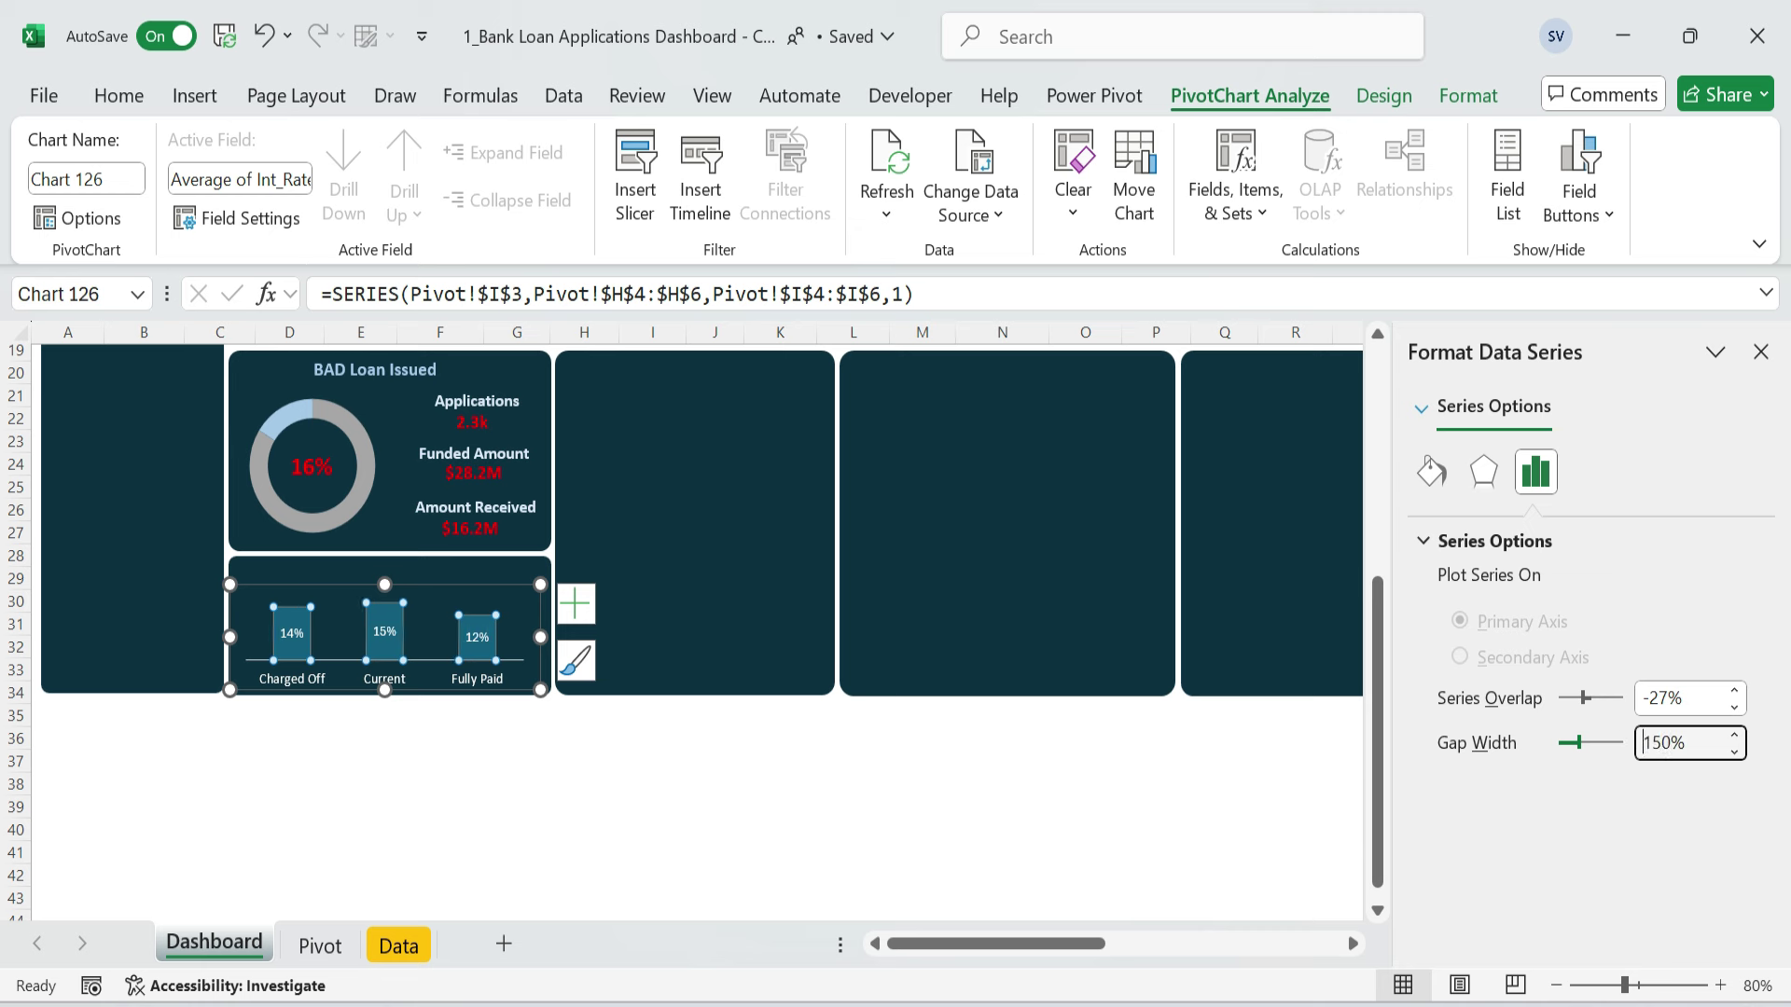
left_click(853, 808)
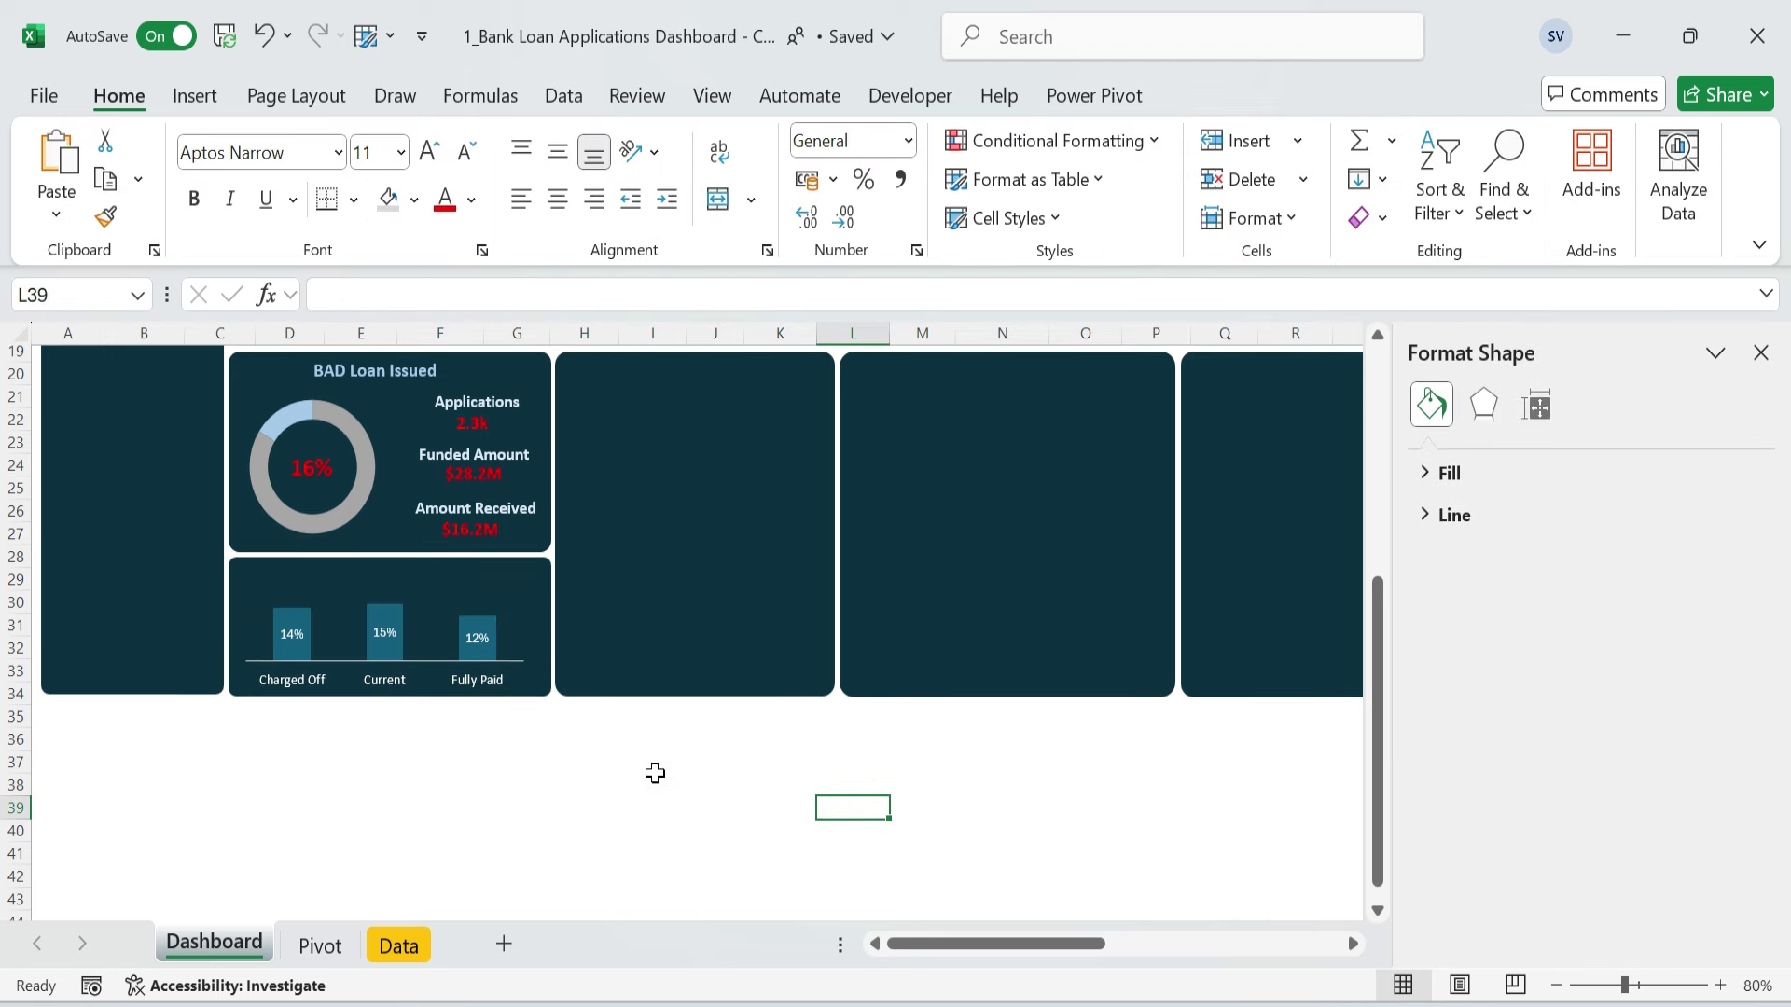
- Fill the Charged Off and Current columns of the interest rate chart with light blue
left_click(396, 618)
left_click(387, 615)
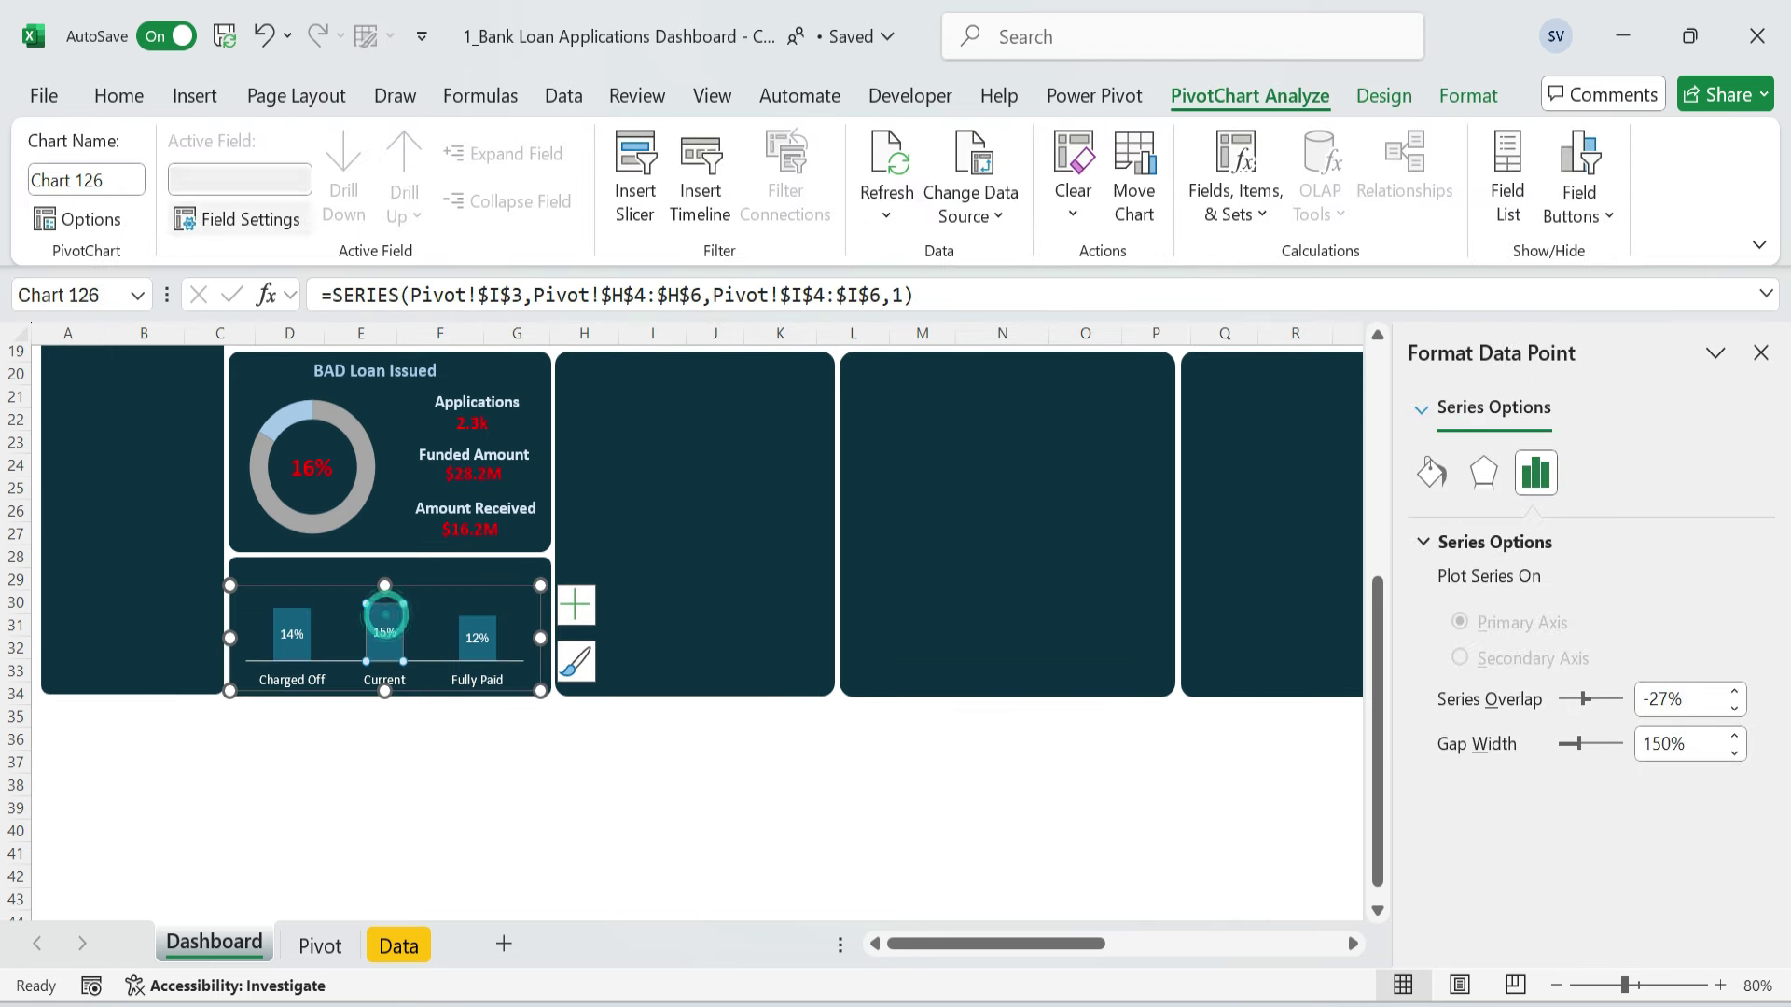
left_click(118, 96)
left_click(414, 198)
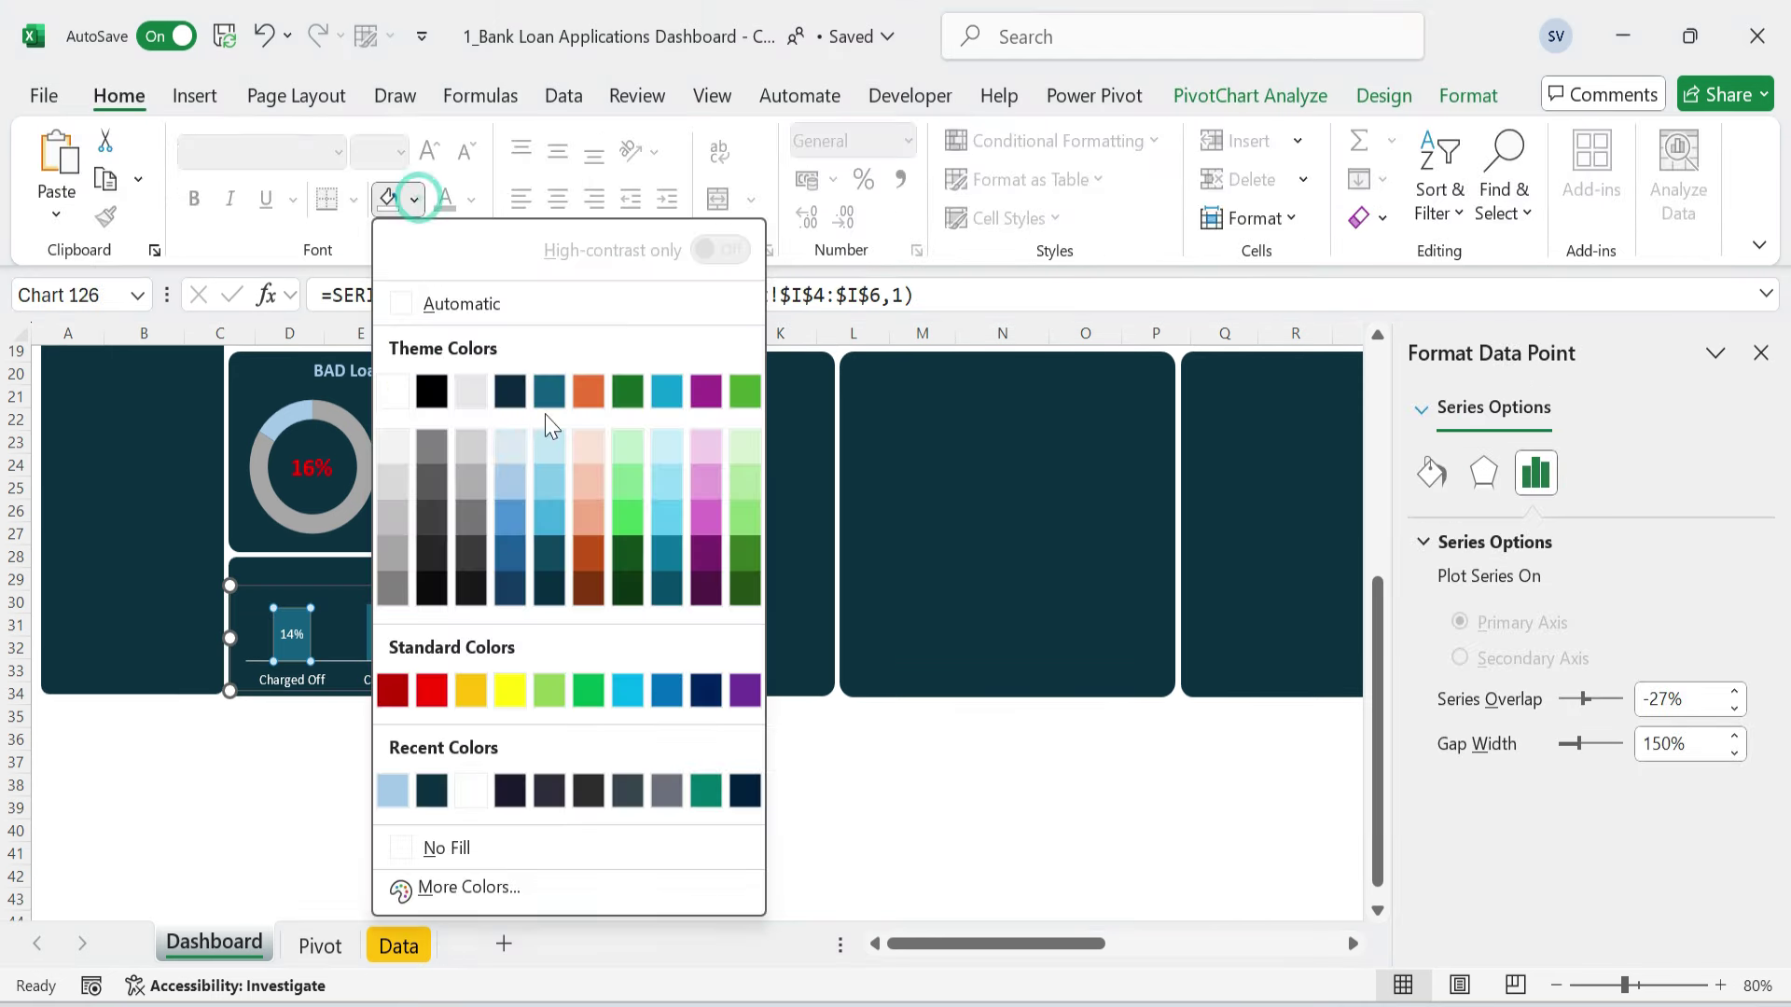
left_click(550, 482)
left_click(397, 630)
left_click(388, 198)
- Fill the Fully Paid column of the interest rate chart with the orange theme colour
left_click(483, 619)
left_click(414, 198)
left_click(590, 508)
left_click(414, 199)
left_click(591, 388)
left_click(584, 807)
- Format the interest rate chart's data labels as bold Calibri in black
left_click(473, 633)
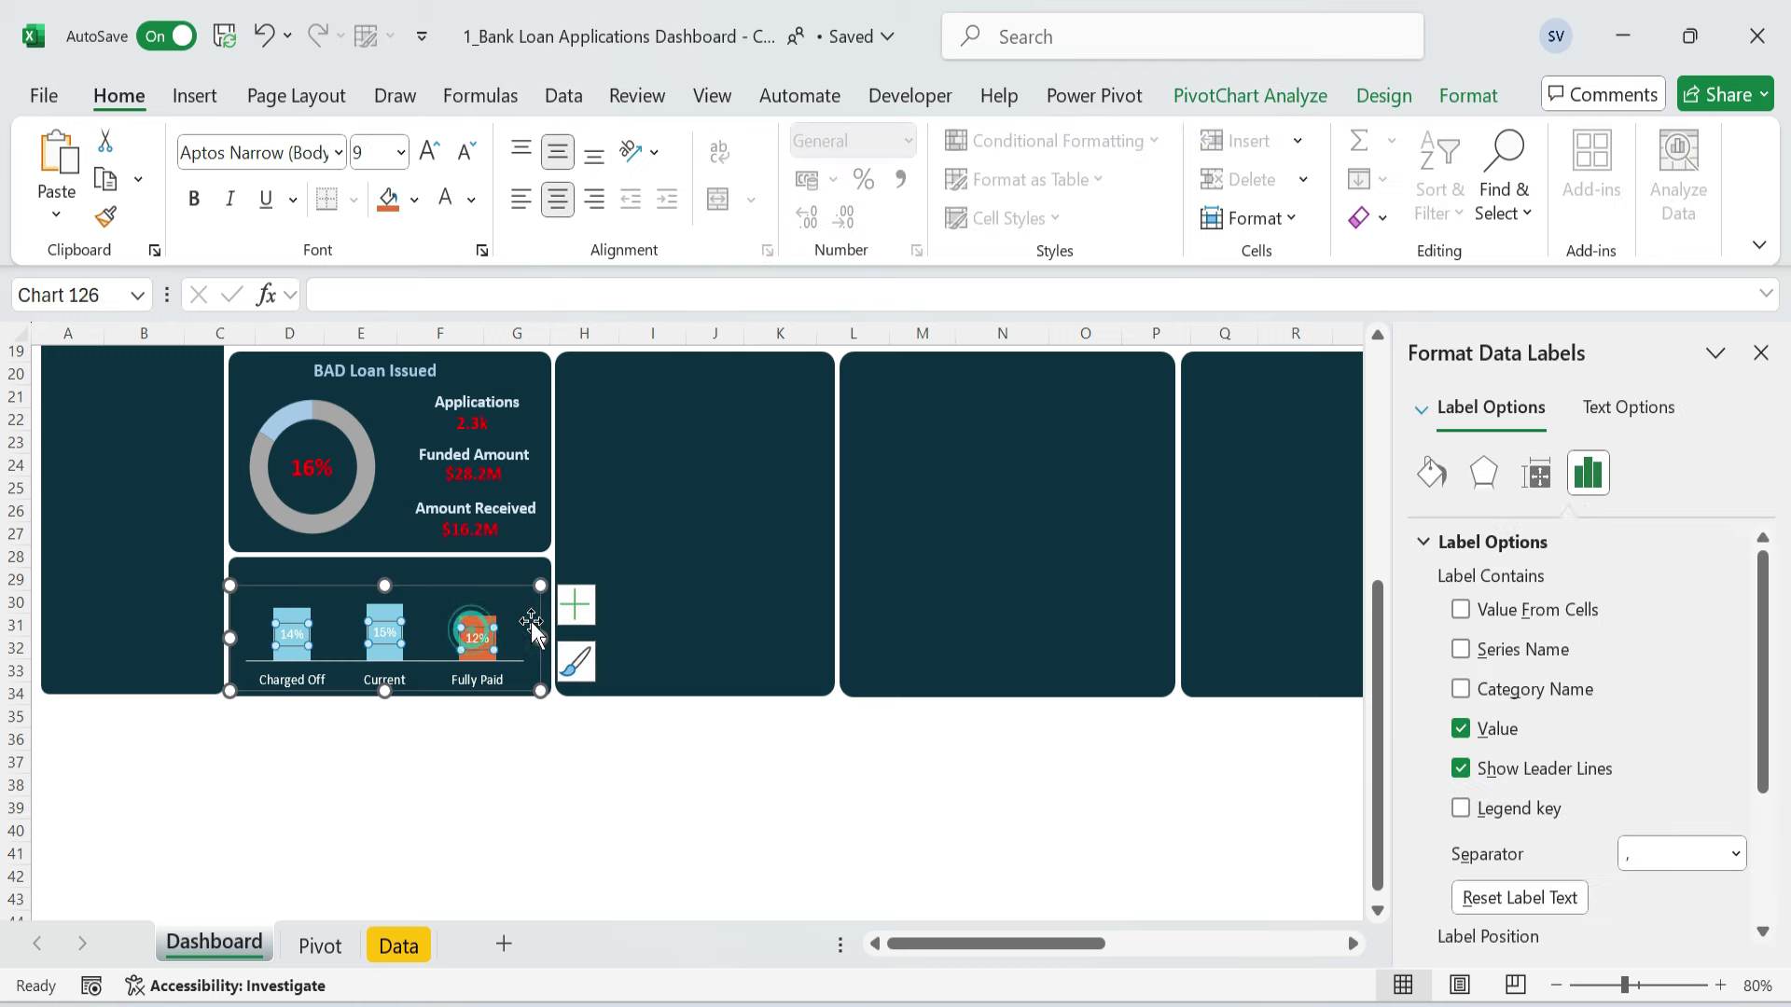
left_click(337, 152)
left_click(235, 360)
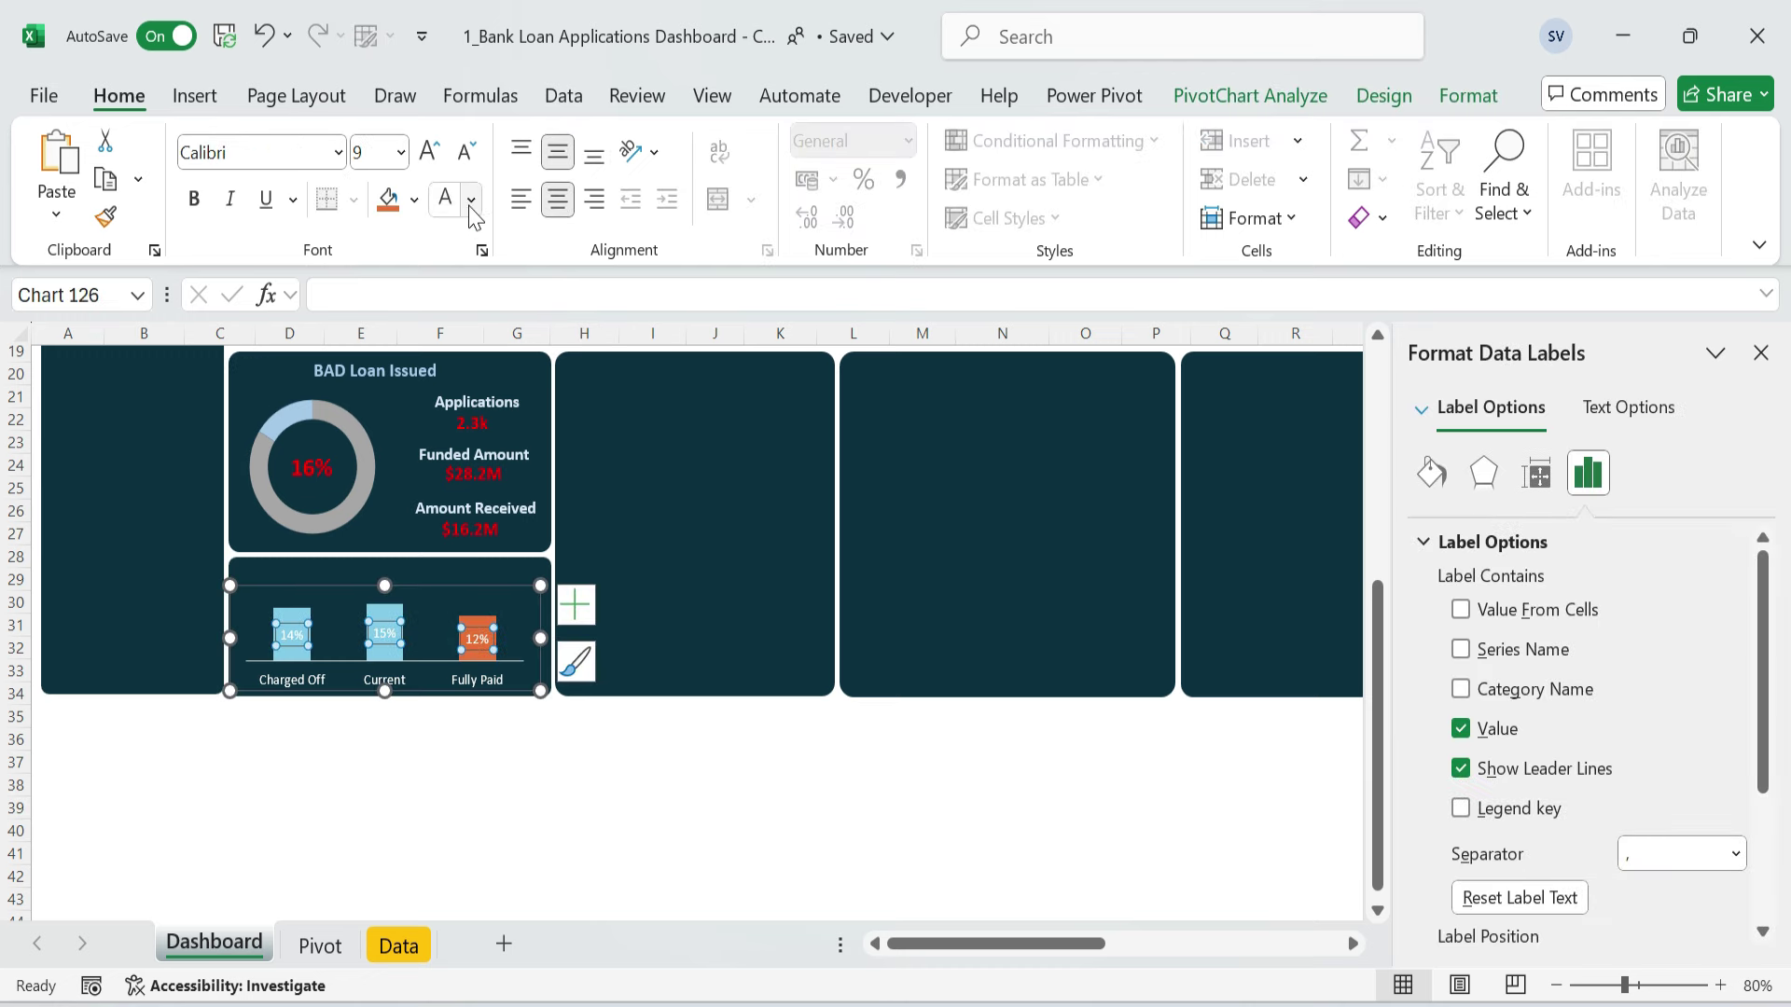
left_click(471, 198)
left_click(489, 391)
left_click(642, 805)
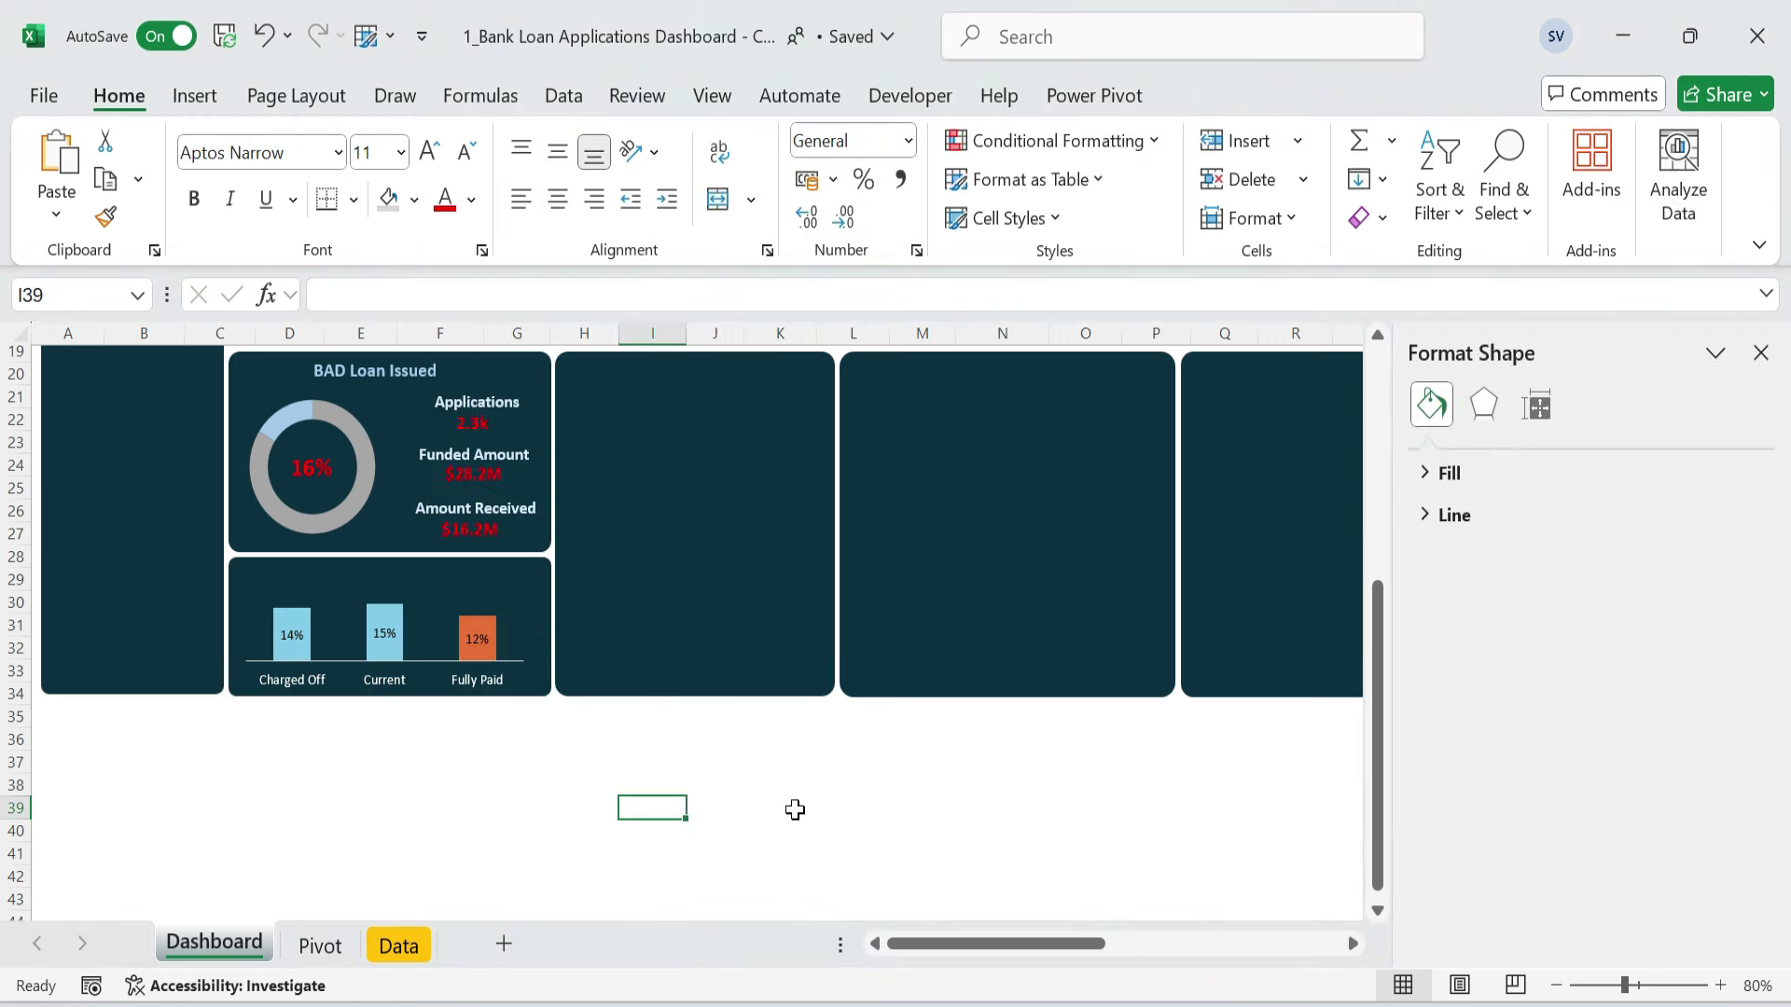
left_click(493, 659)
key("ctrl+b")
left_click(675, 761)
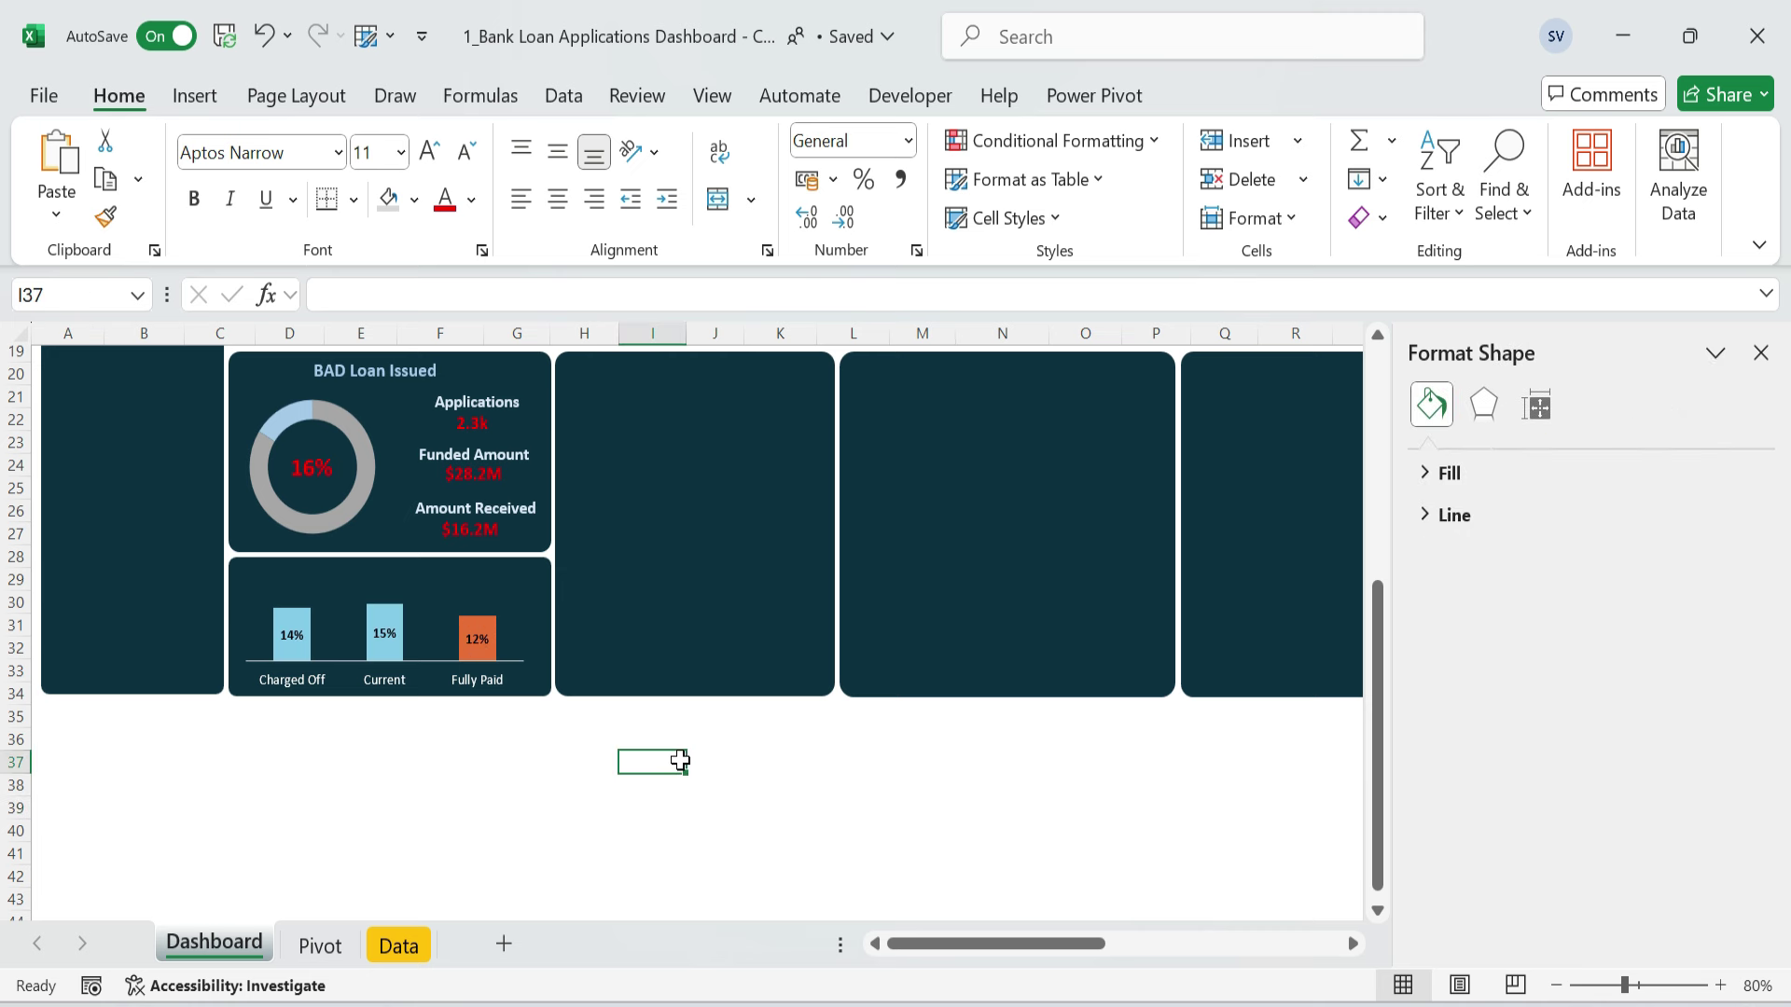
- Copy the BAD Loan Issued title onto the interest rate panel and change its text to "Interest Rate"
left_click(401, 378)
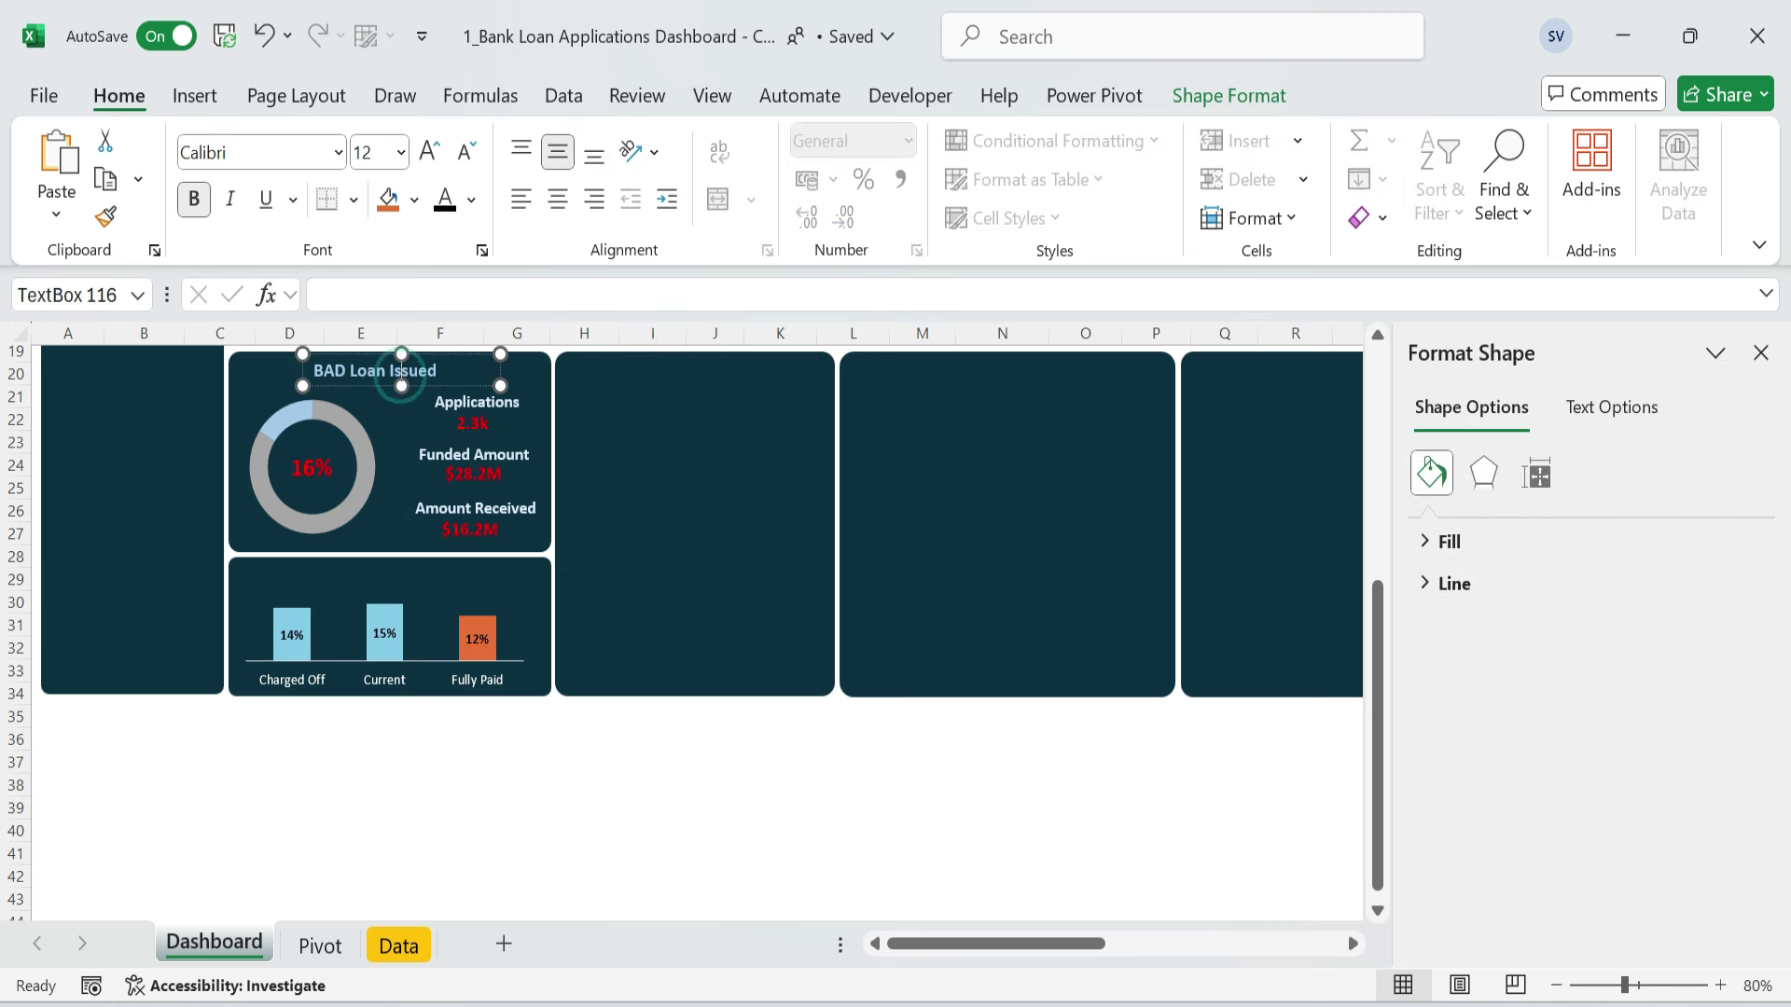
left_click_drag(433, 383, 379, 572)
type("Interest Rate")
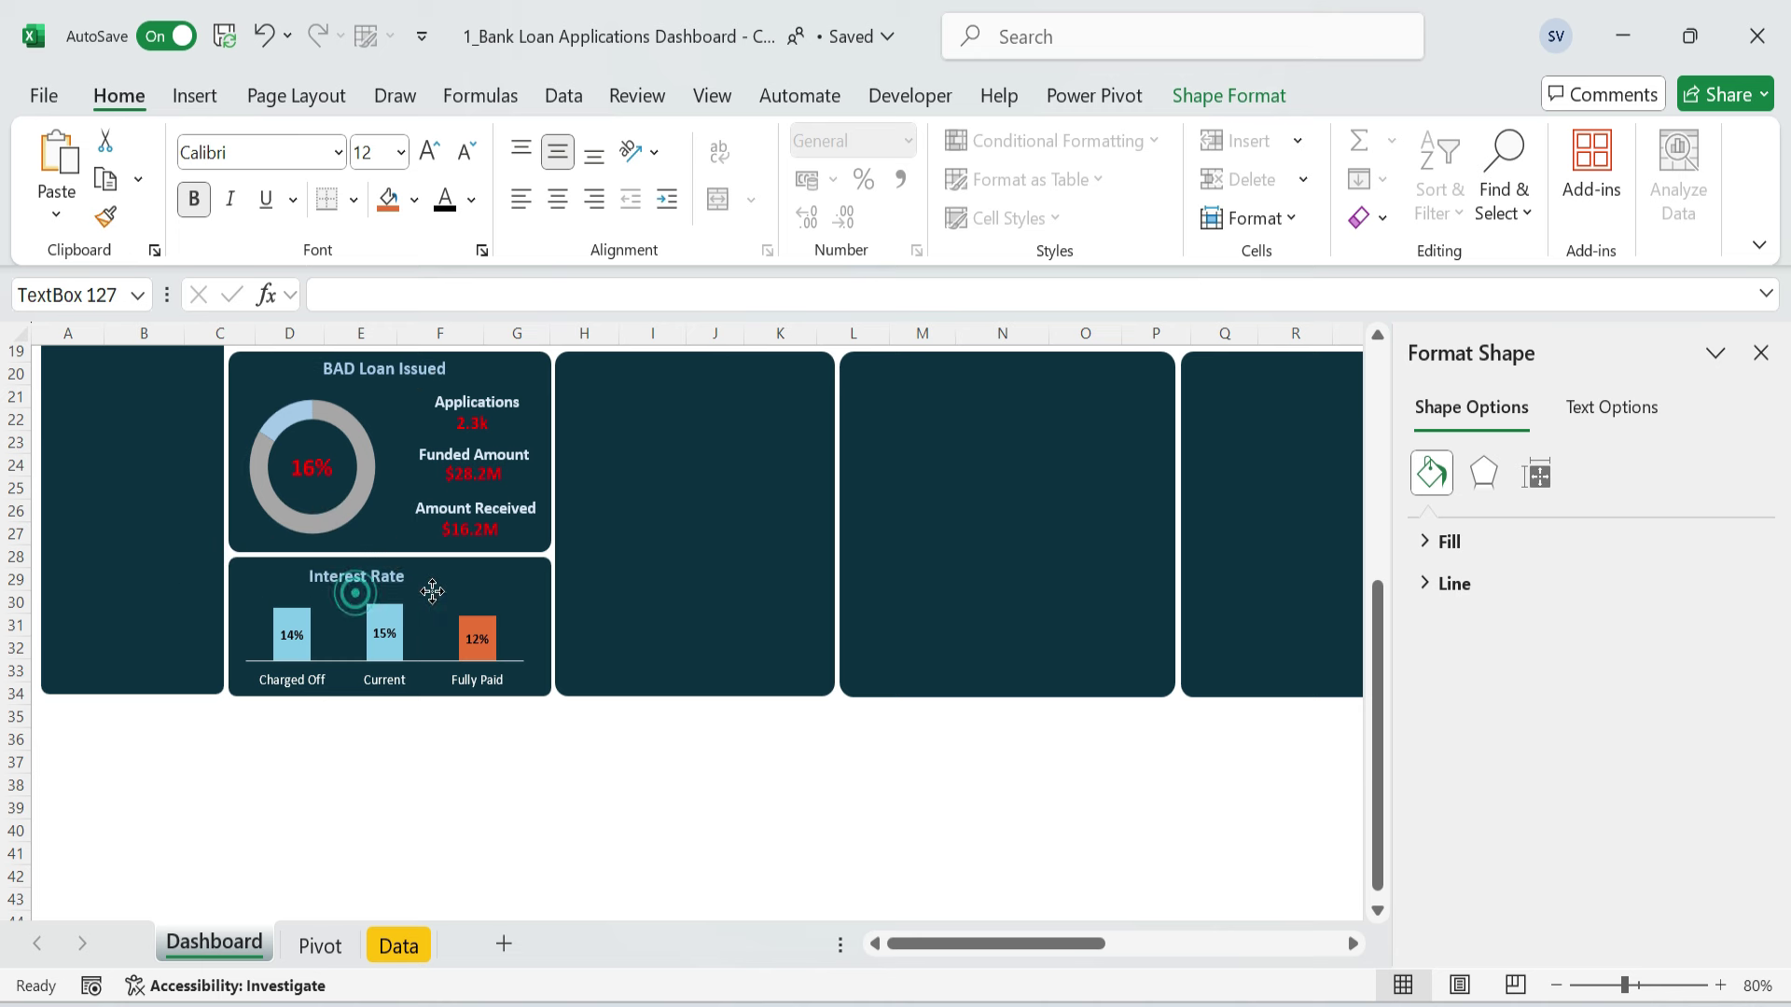
left_click(728, 783)
- Insert a Line with Markers chart from the Loan App by Month pivot table on the Pivot sheet
scroll(727, 783, "up", 3)
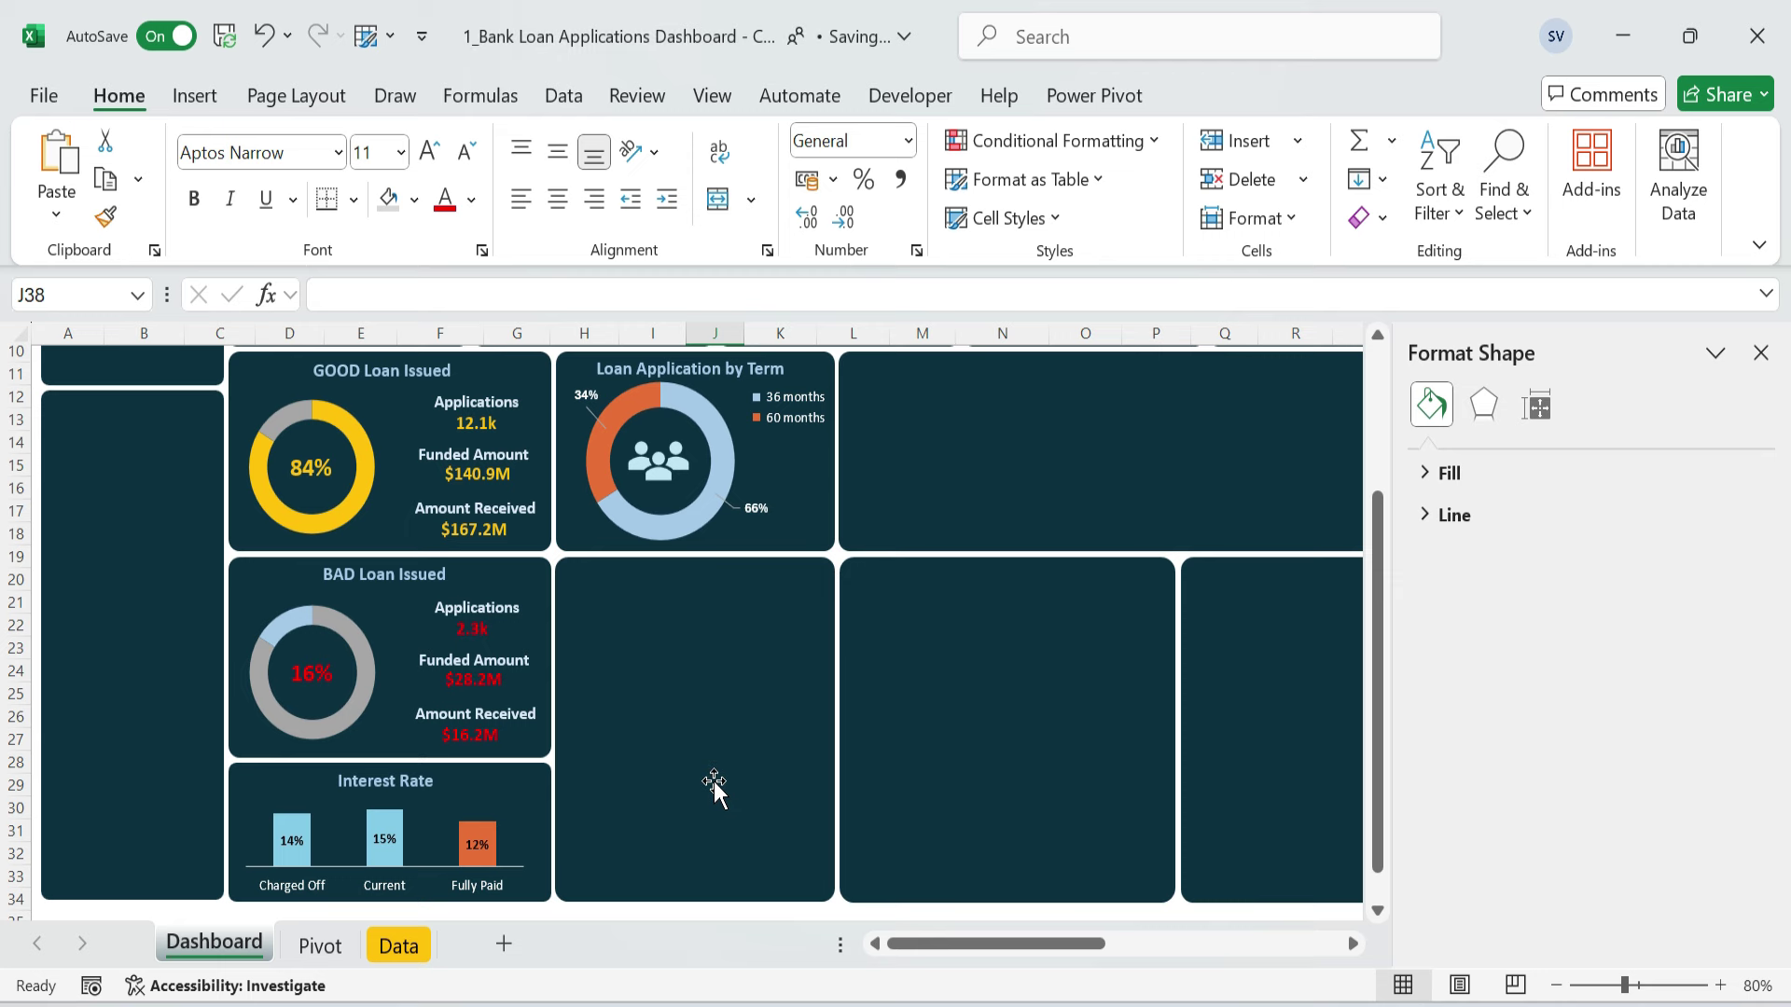
mouse_move(697, 522)
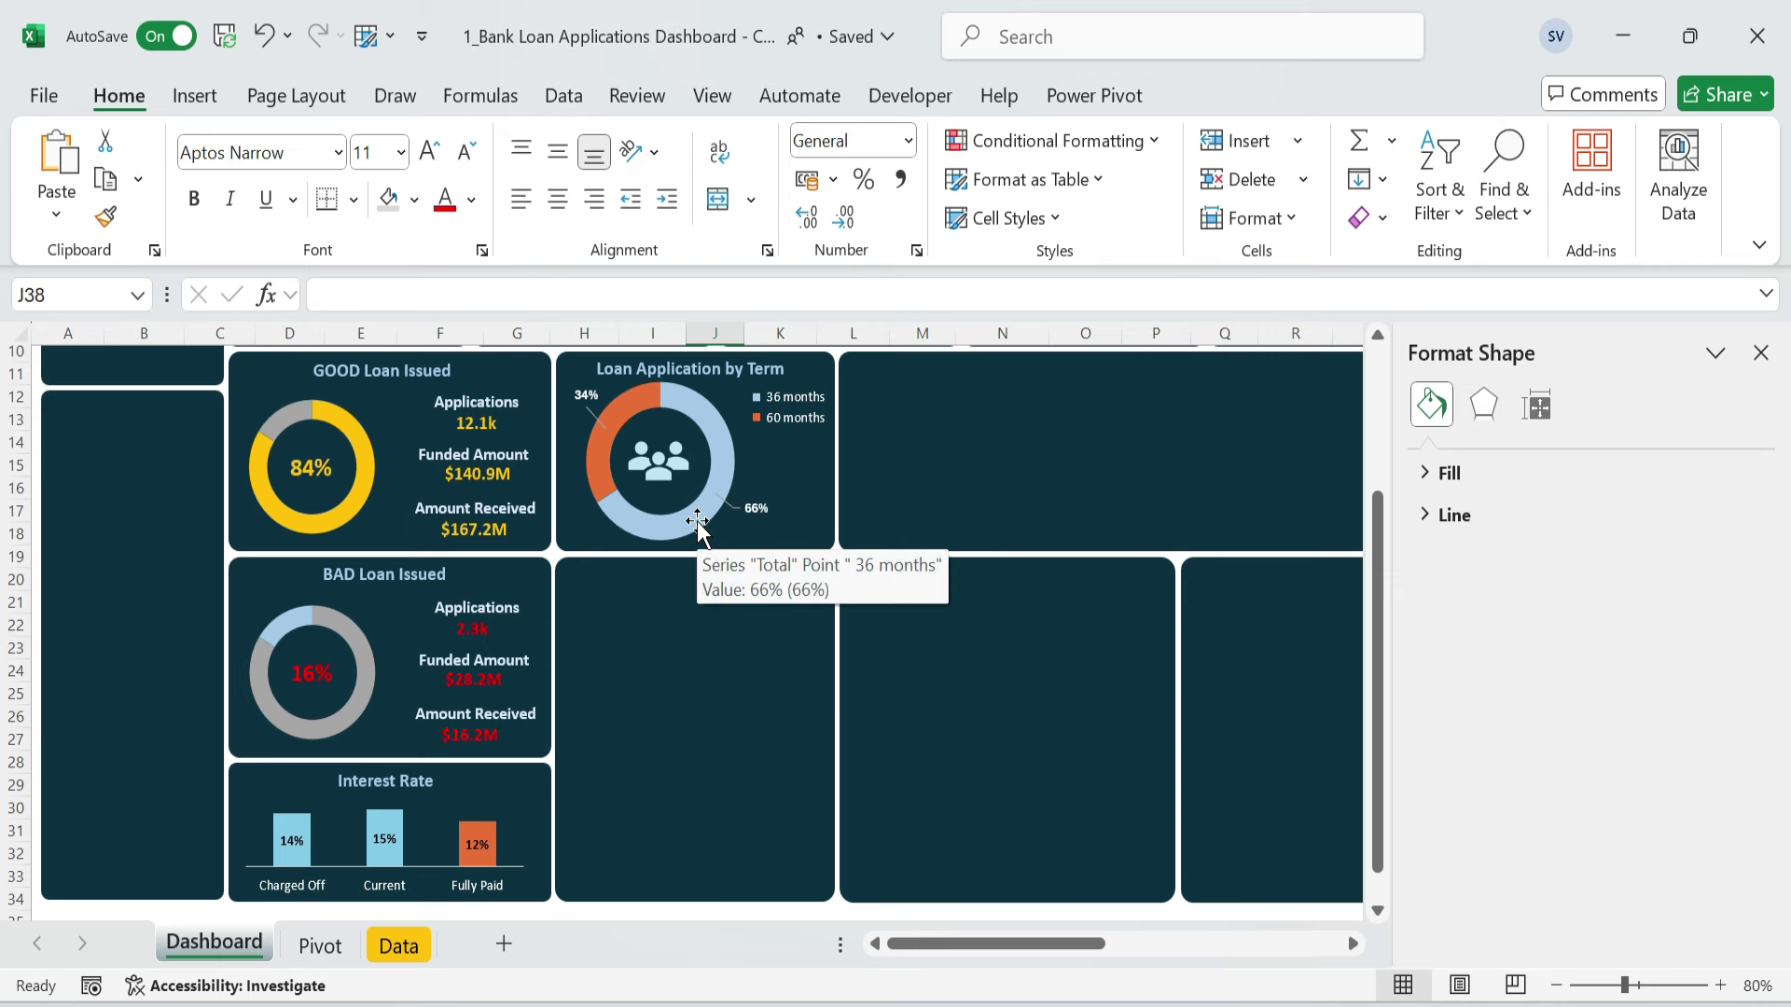
scroll(964, 551, "up", 3)
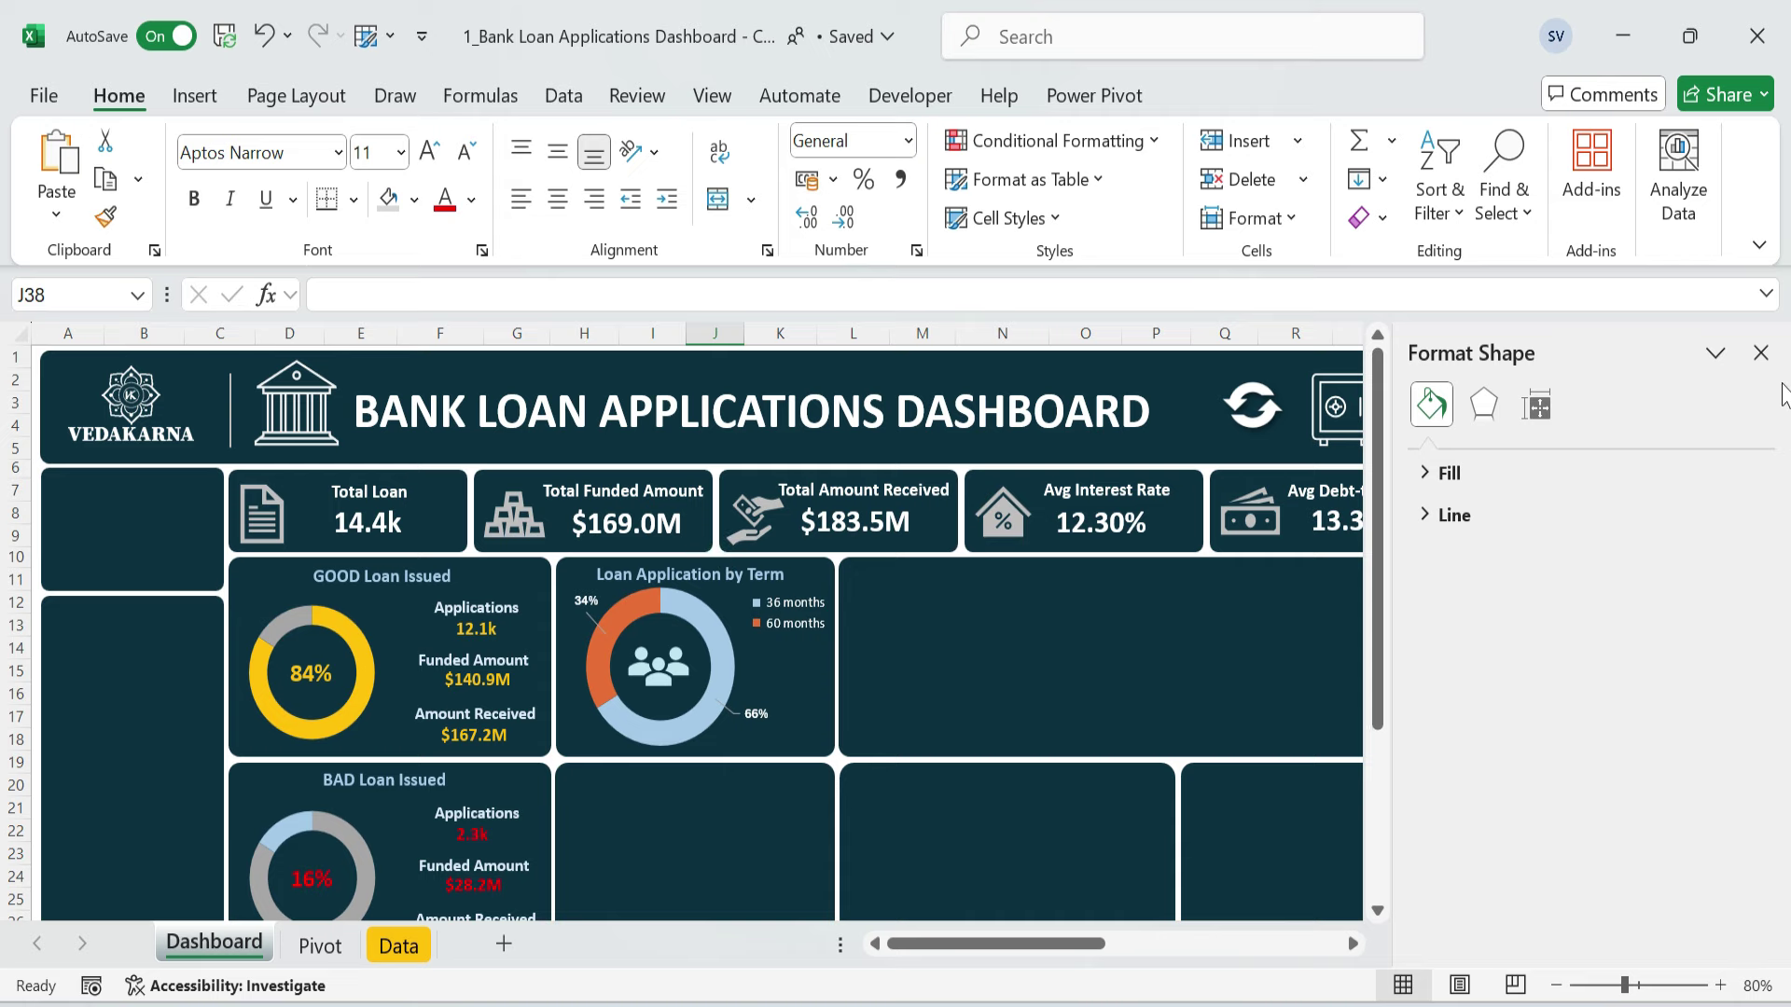
left_click(1760, 353)
left_click(320, 944)
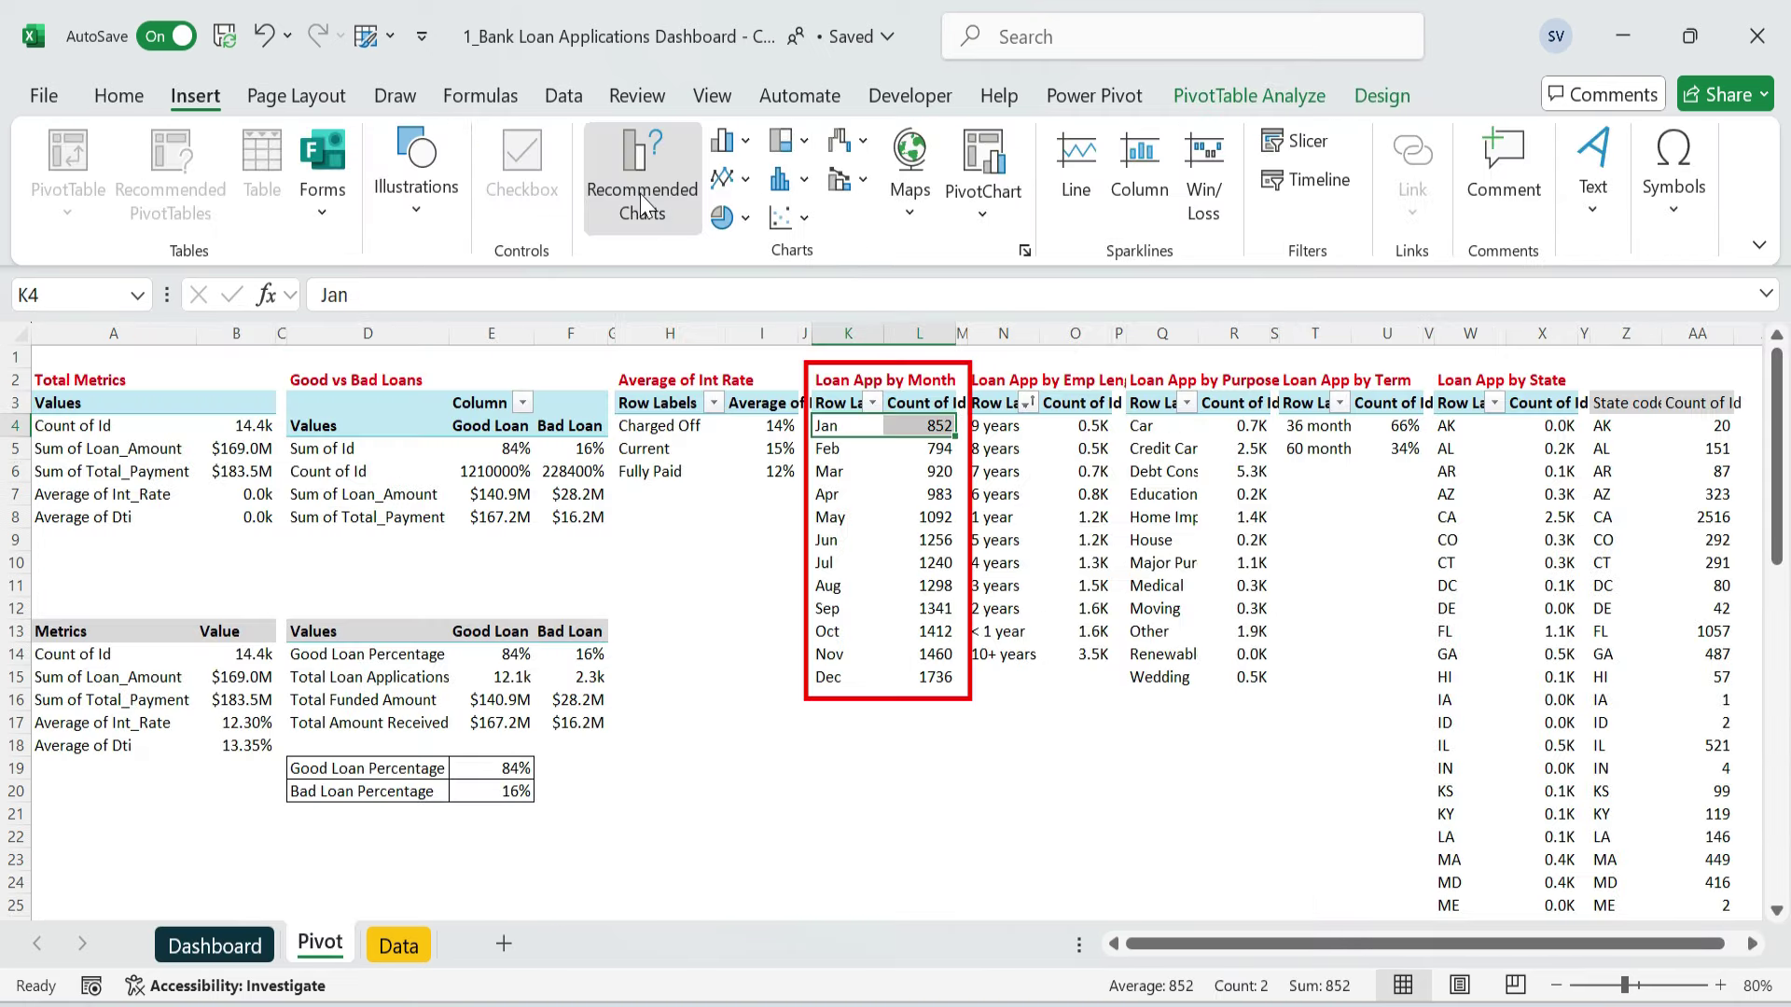
left_click(619, 168)
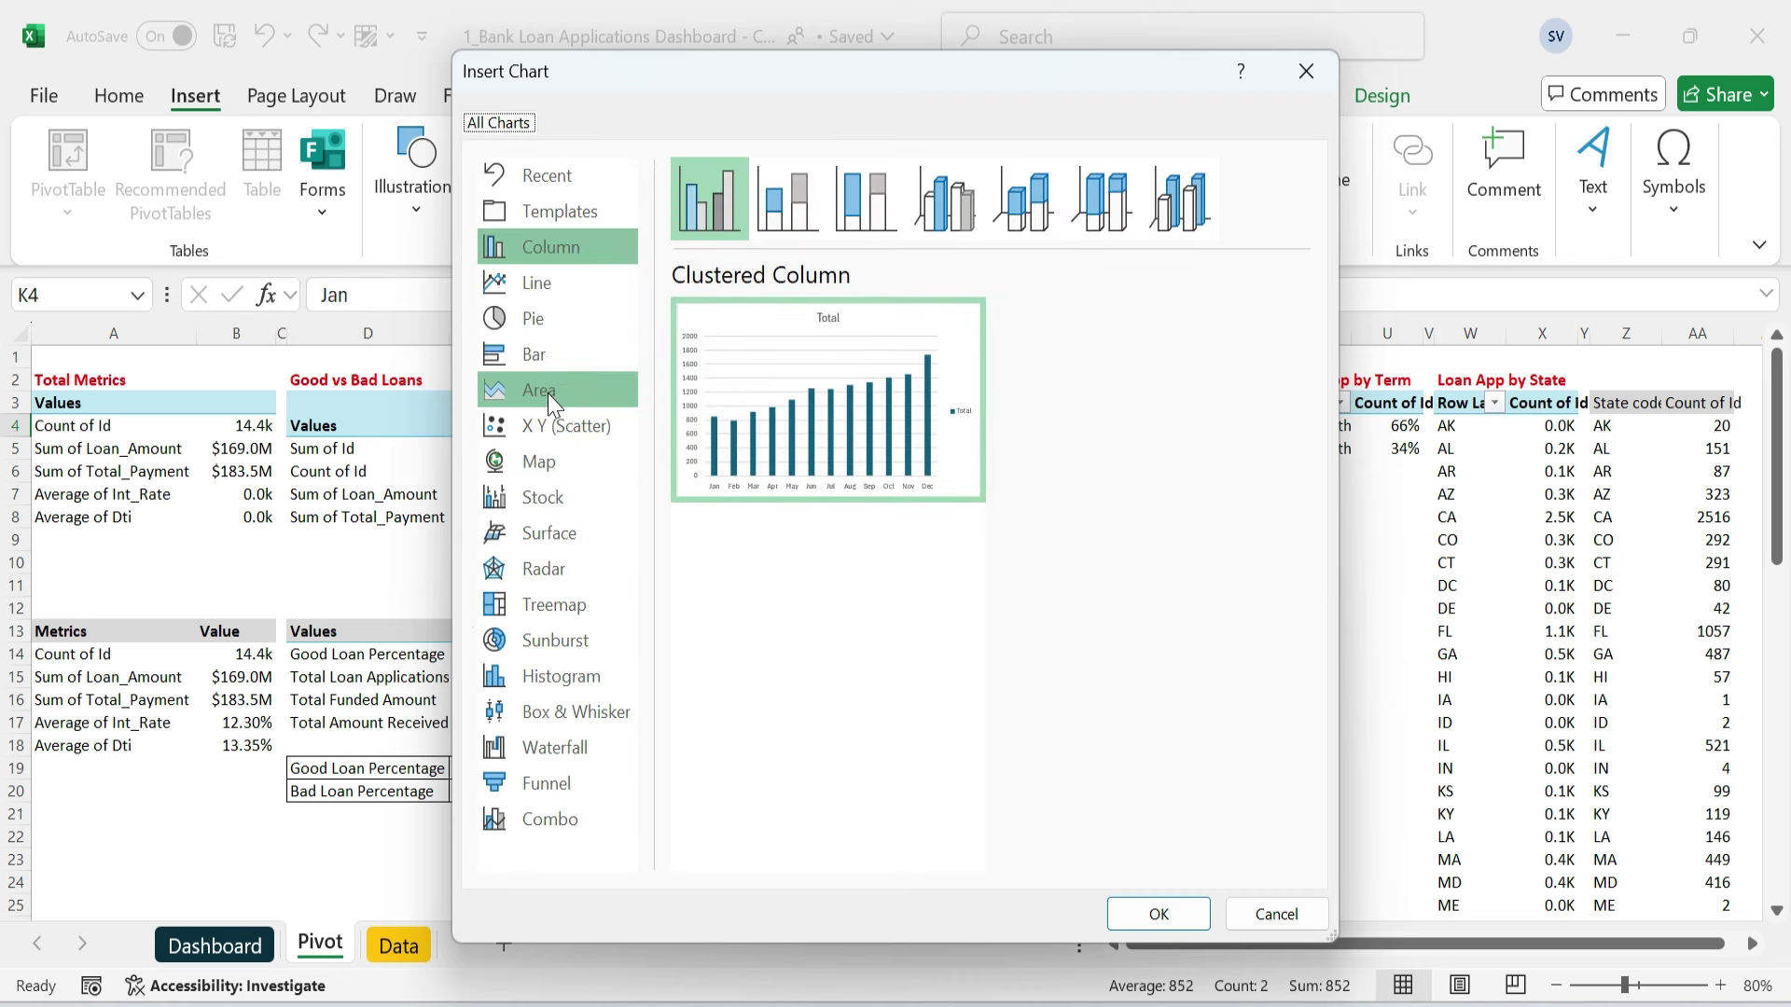
left_click(559, 289)
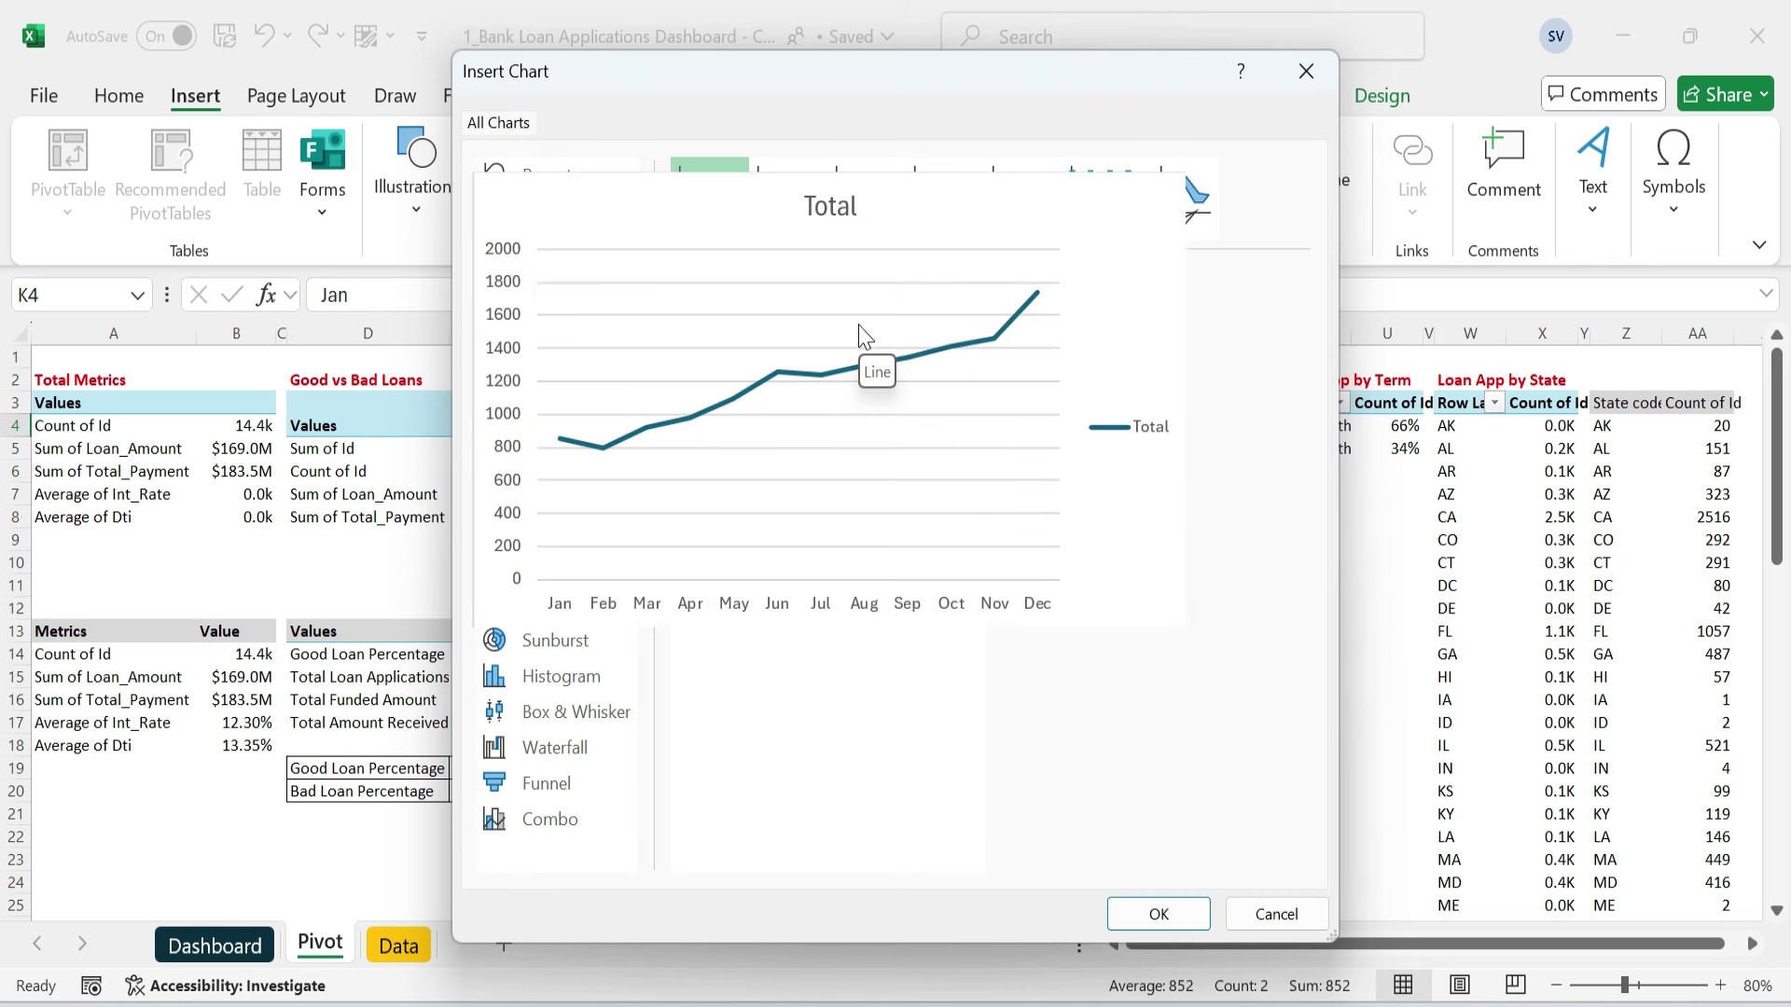
left_click(954, 203)
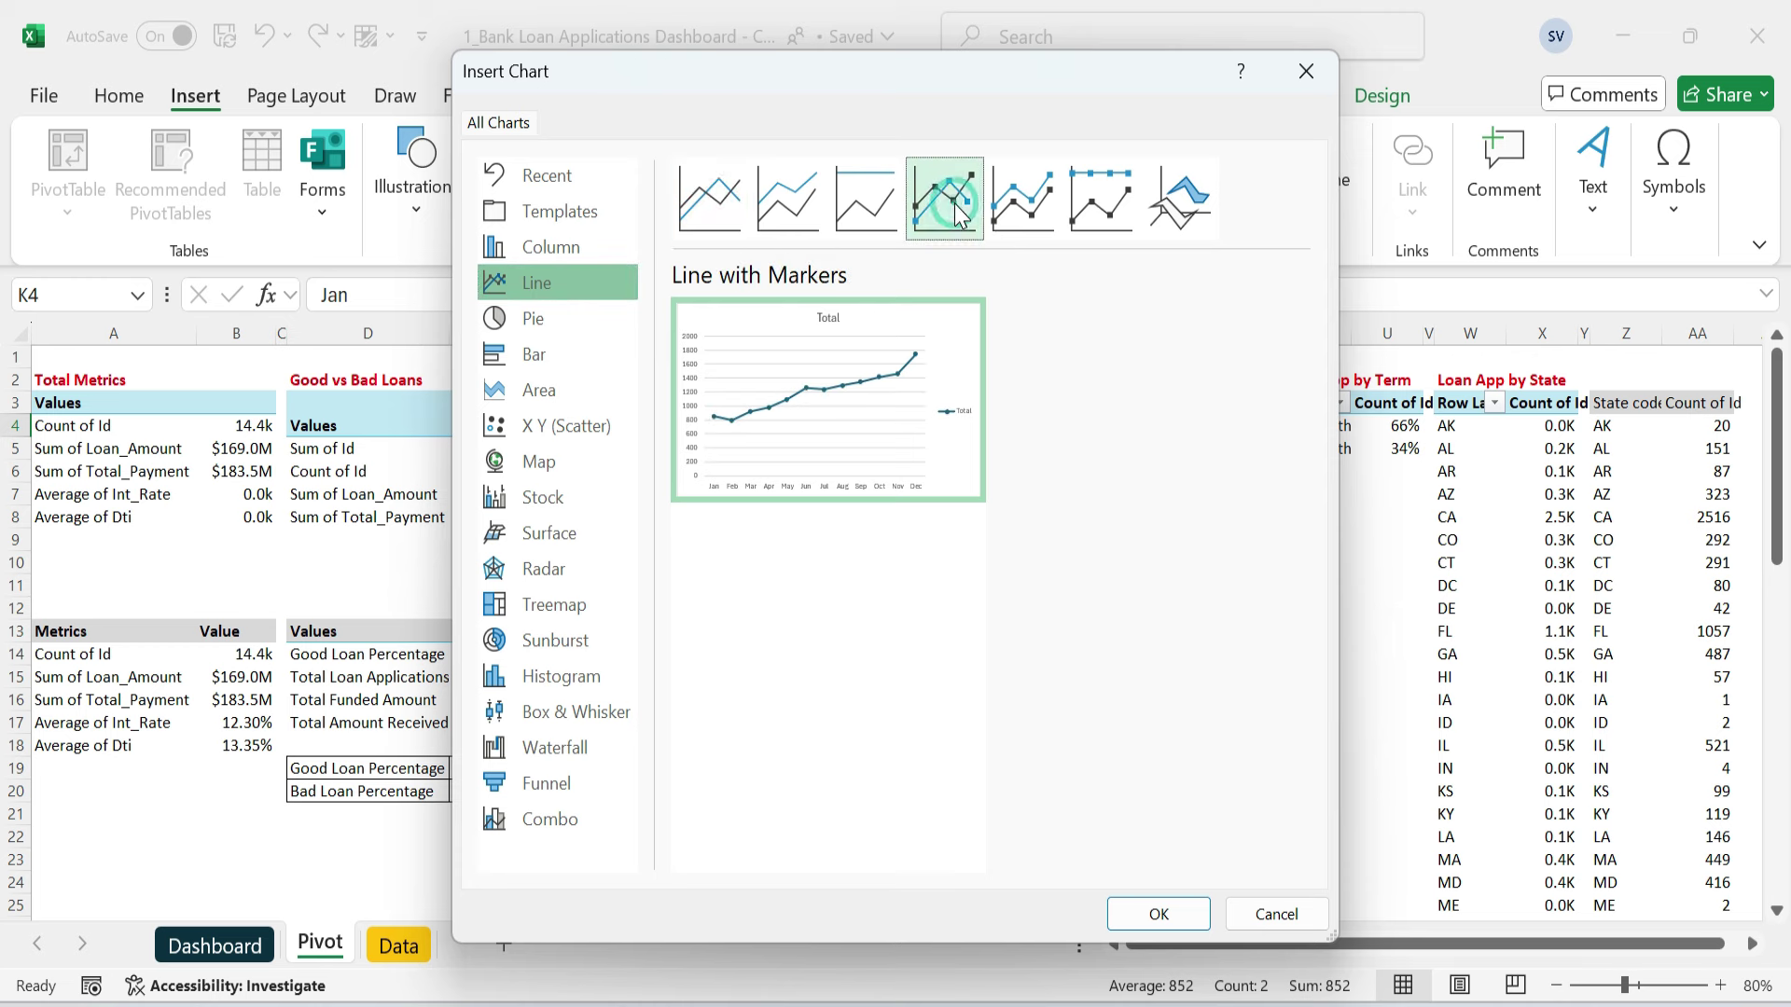
left_click(1133, 912)
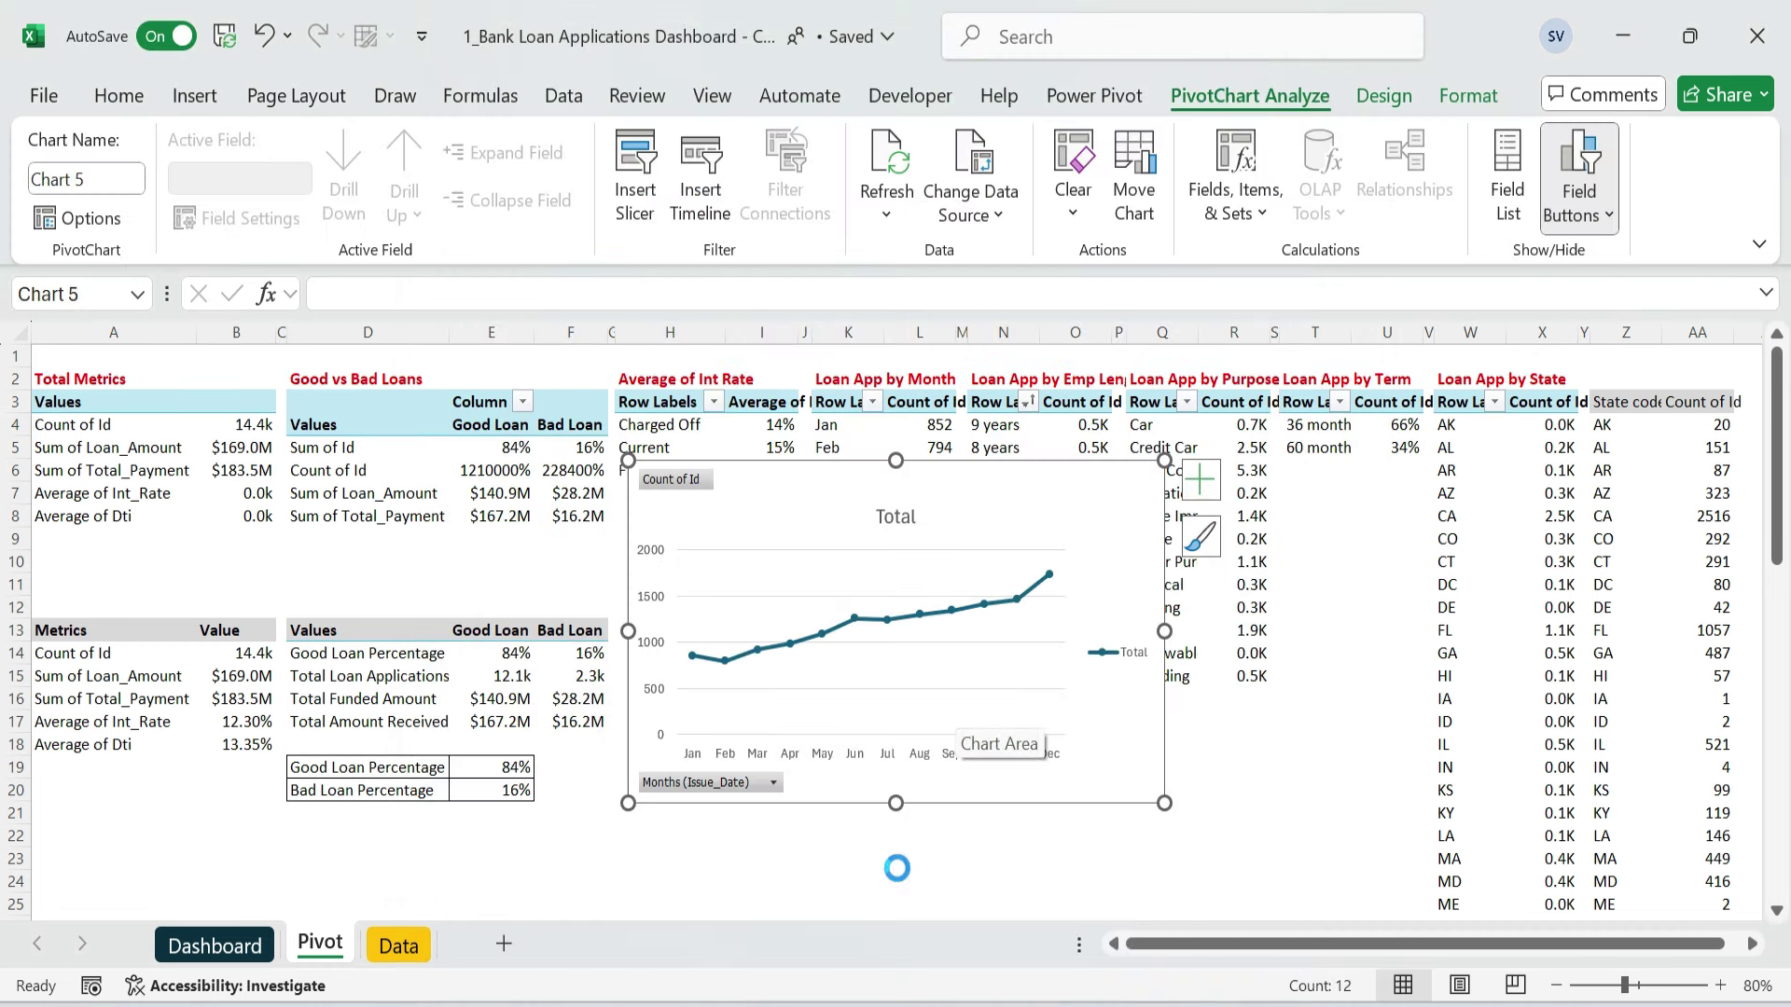
- Move the monthly line chart to the Dashboard's wide empty panel and apply the solid teal chart style with drop lines
key("ctrl+x")
left_click(231, 945)
left_click(1027, 496)
key("ctrl+v")
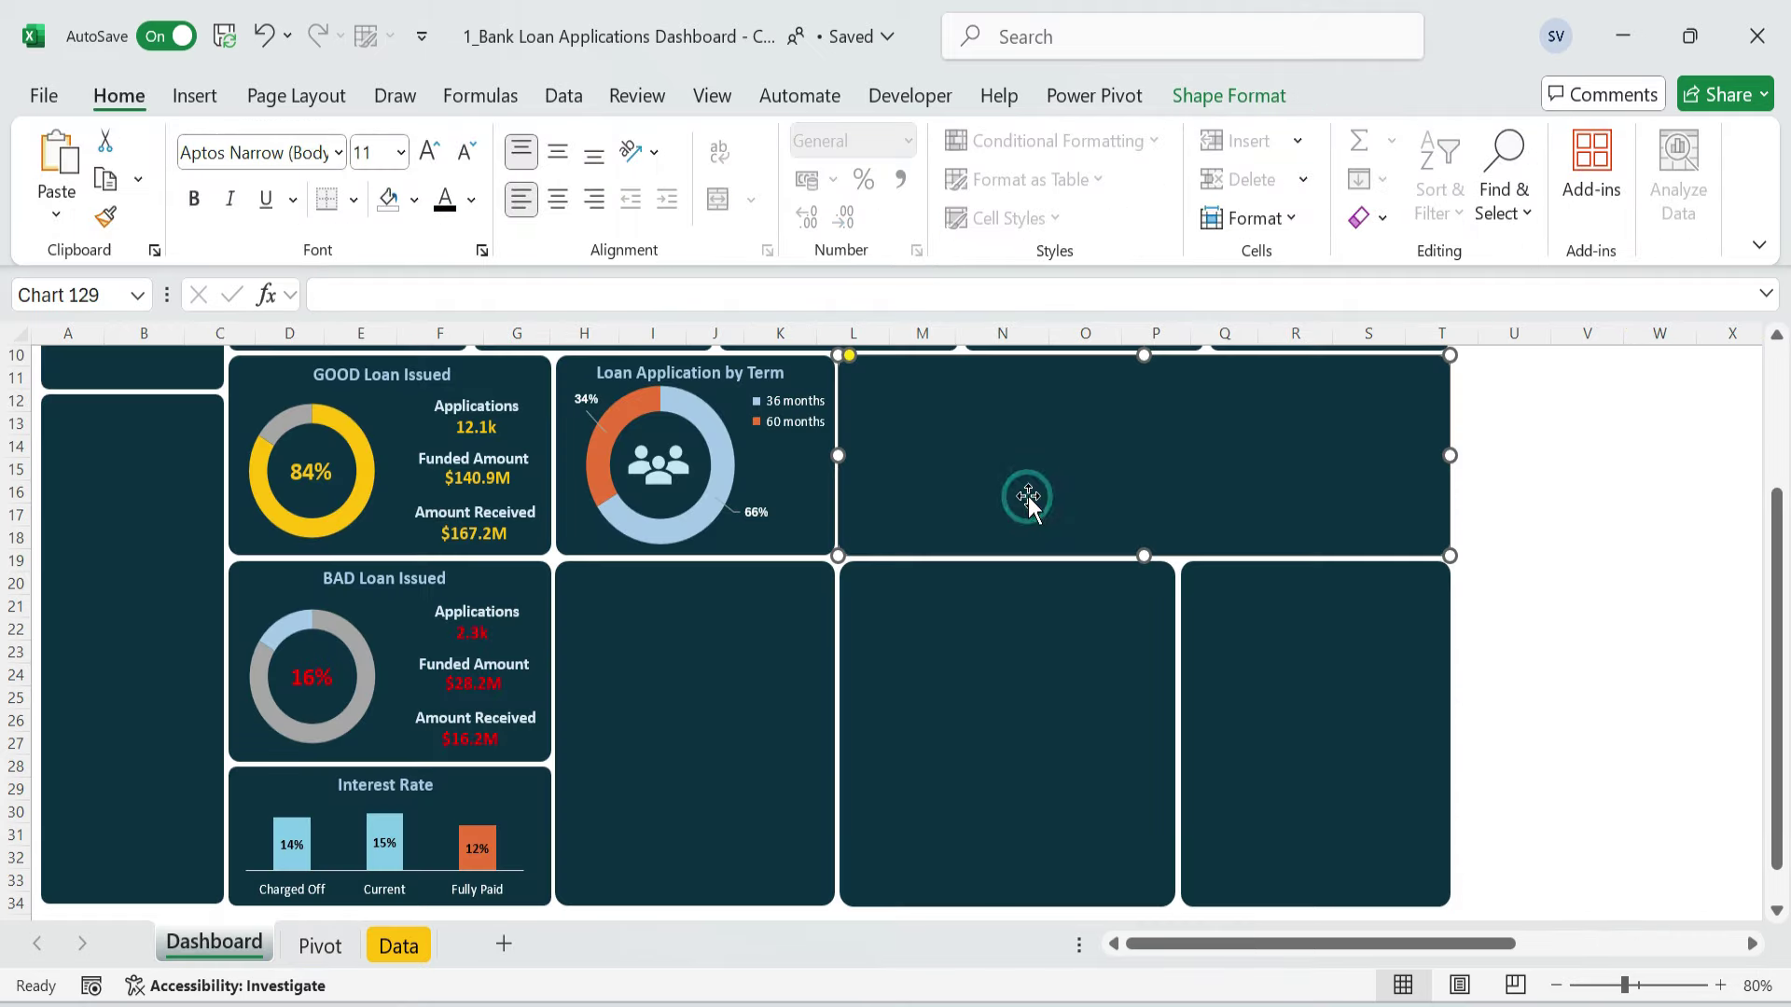
left_click(1384, 95)
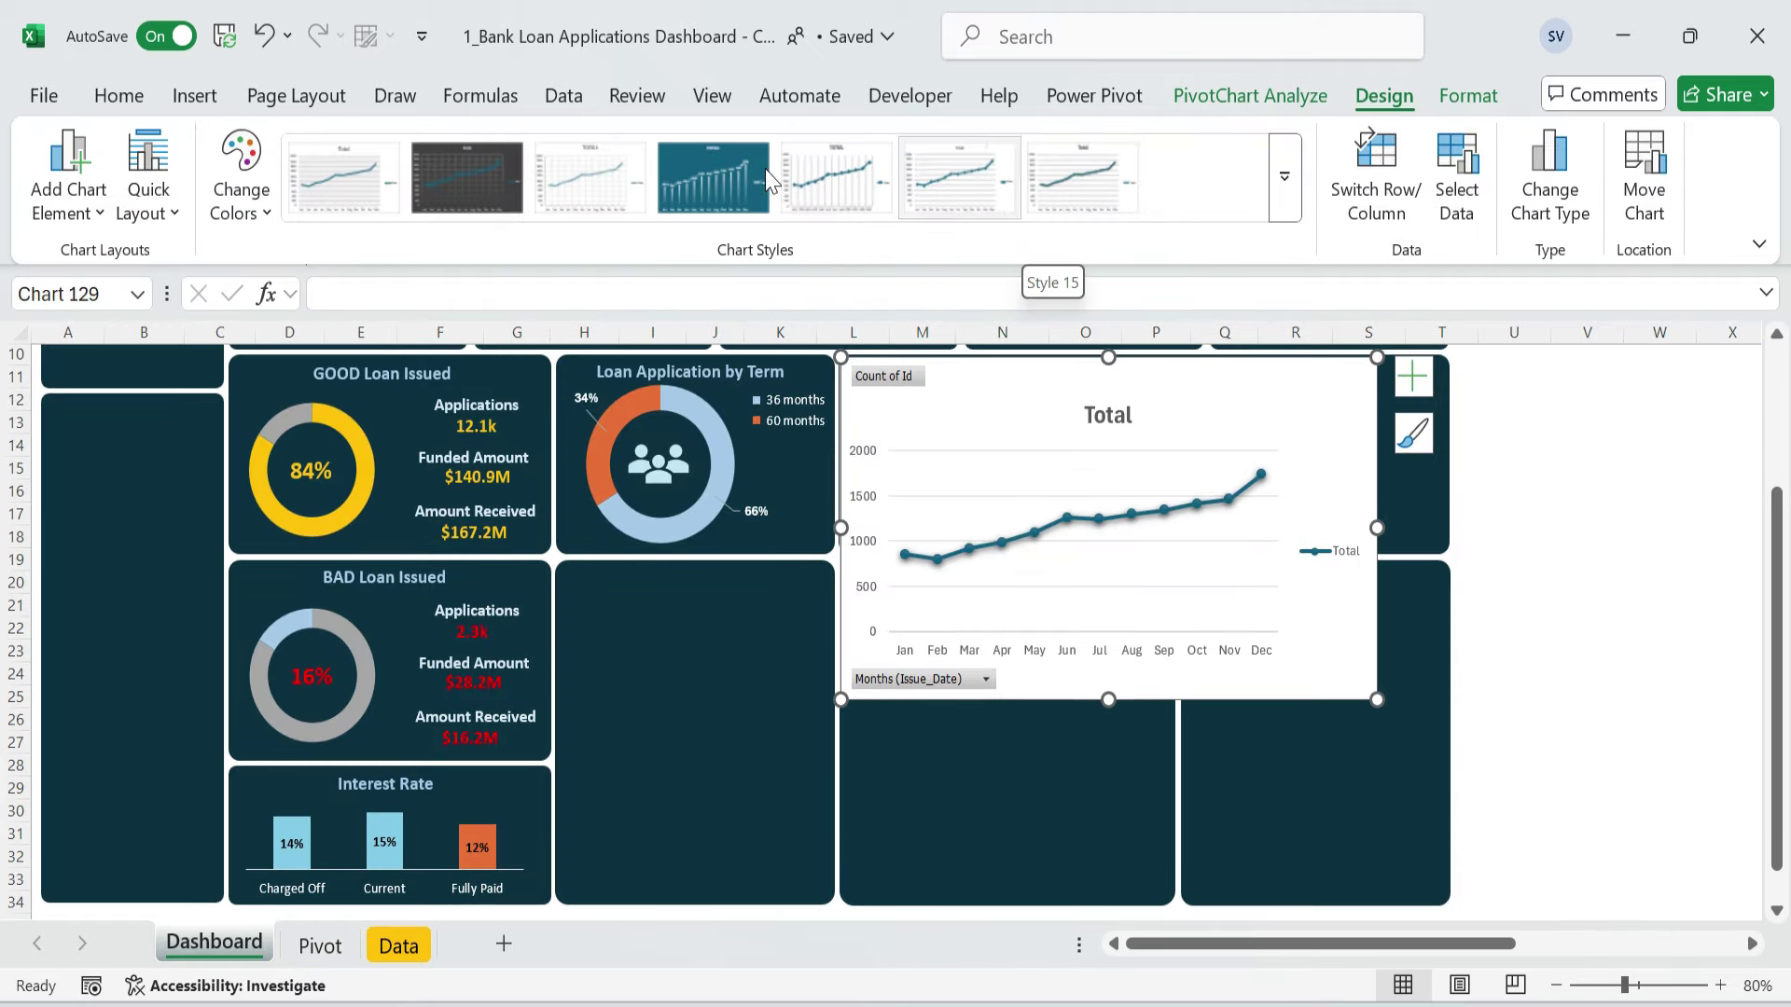
left_click(713, 173)
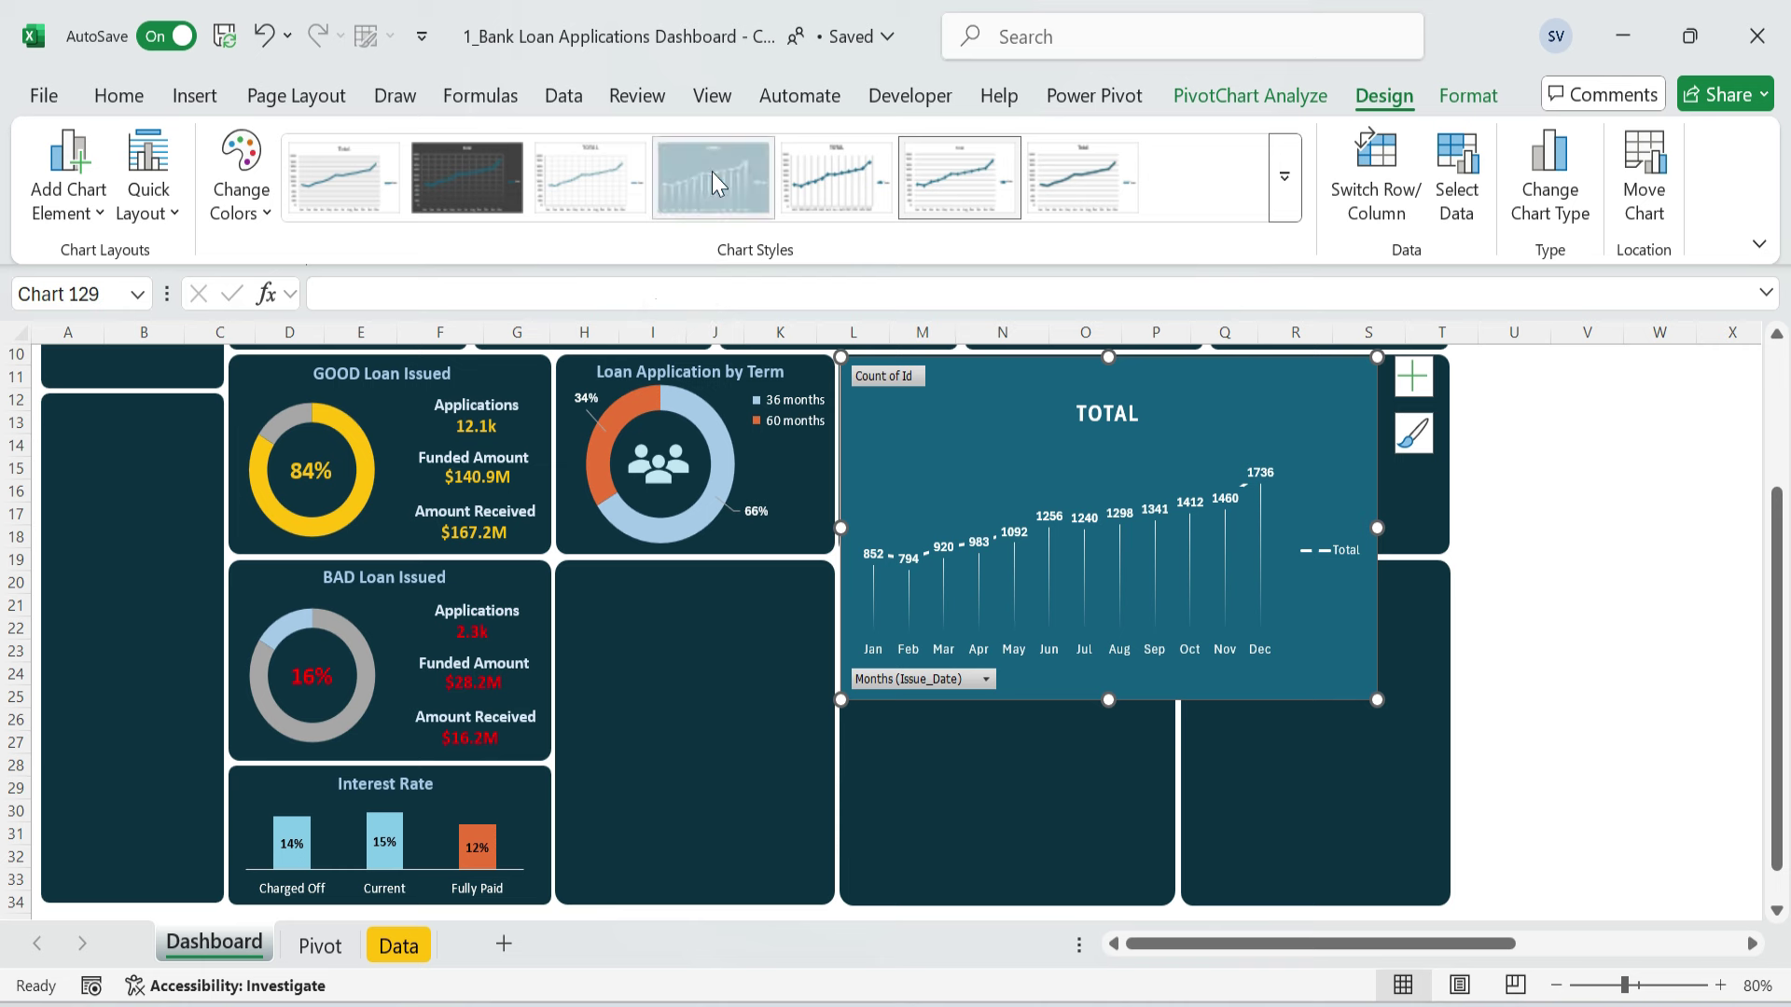
- Hide all field buttons on the monthly line chart and delete its legend
right_click(901, 375)
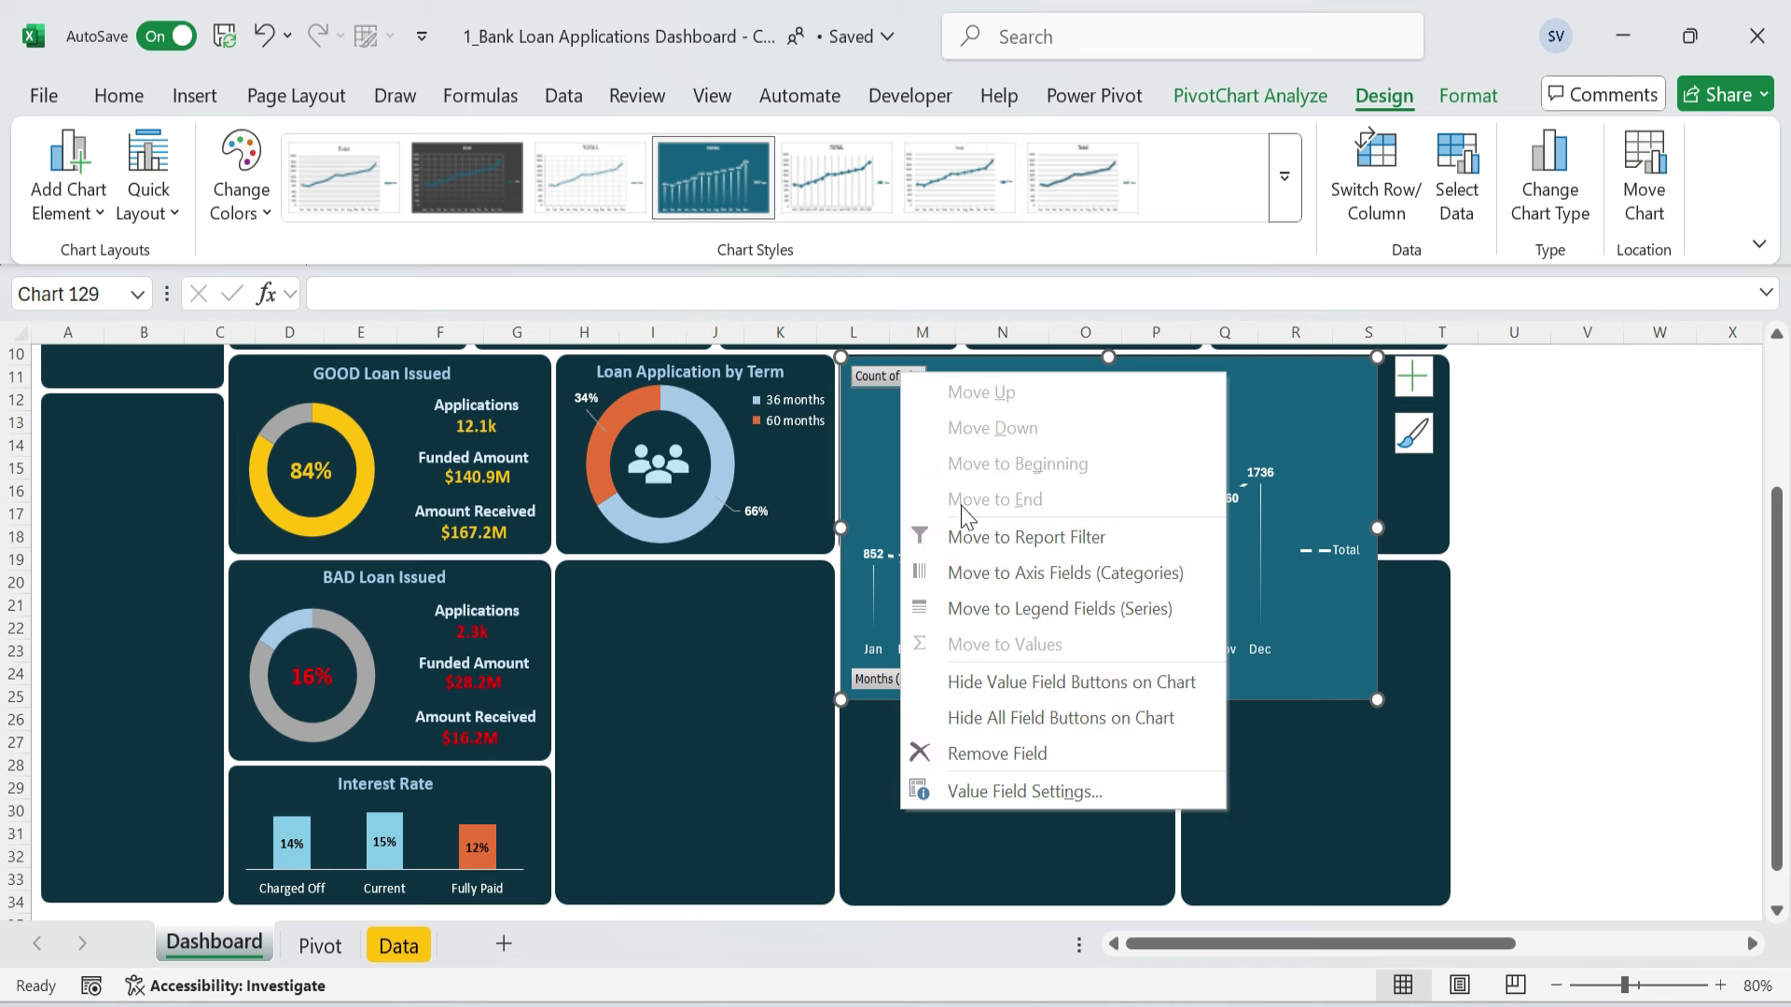
left_click(1026, 724)
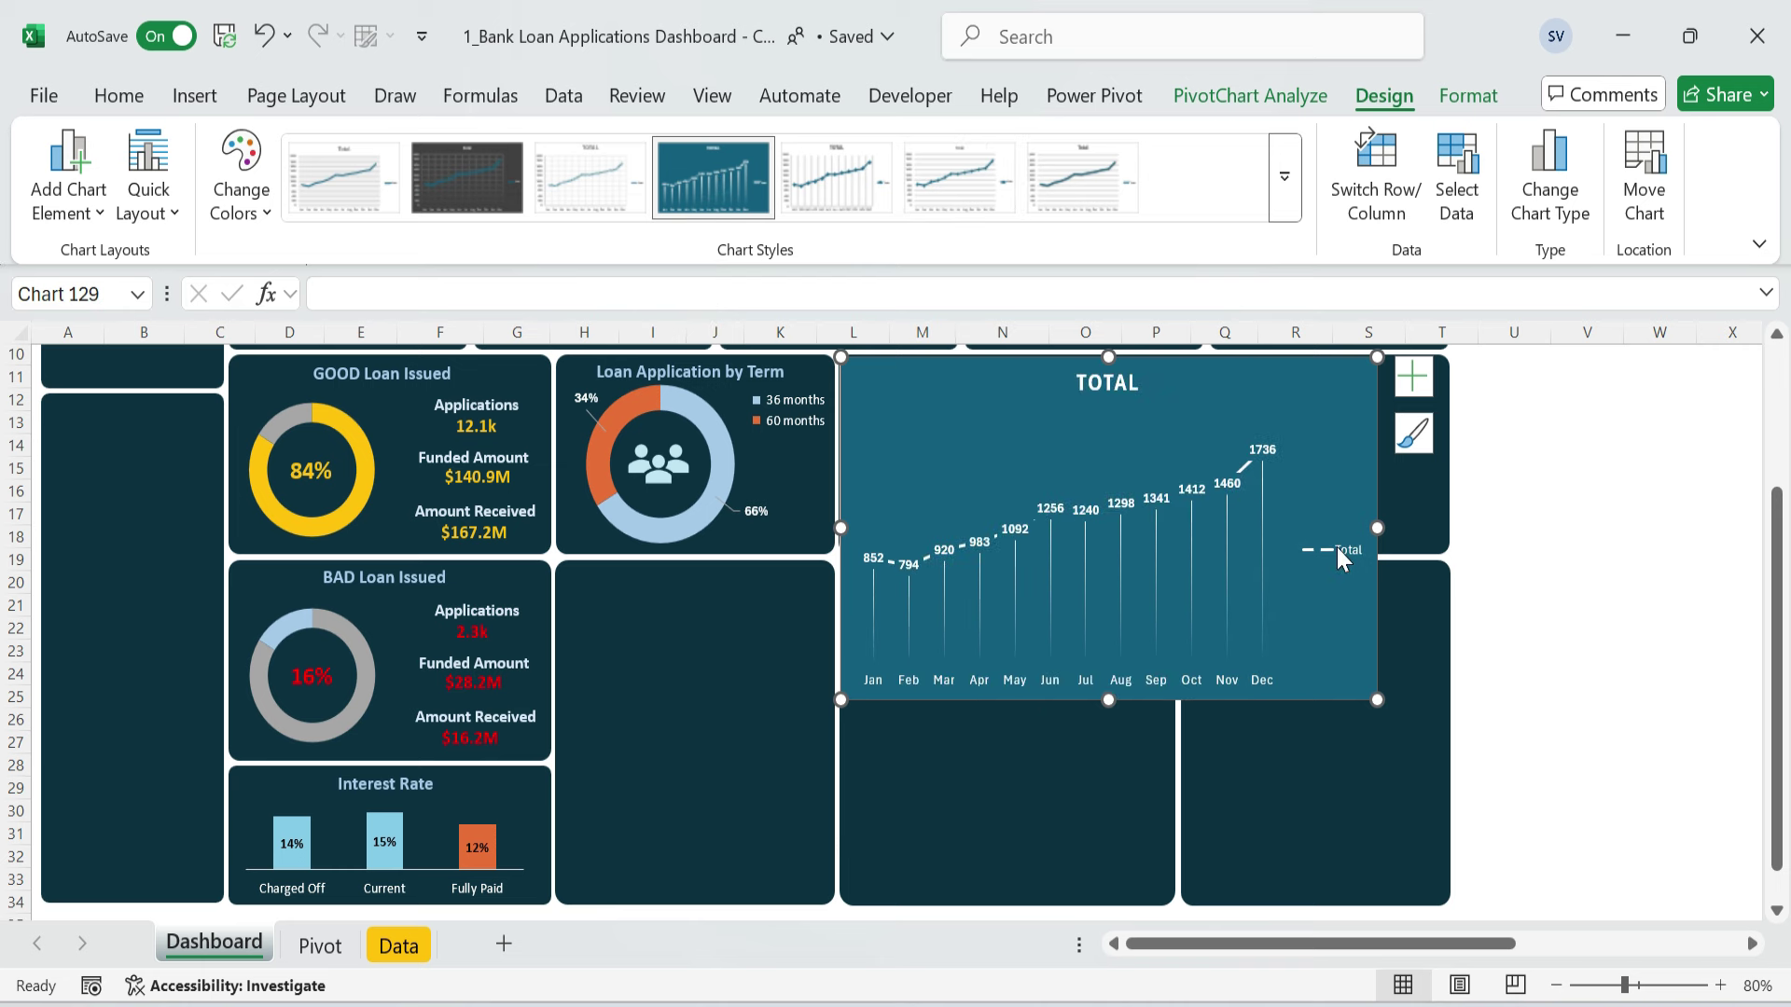
key("Delete")
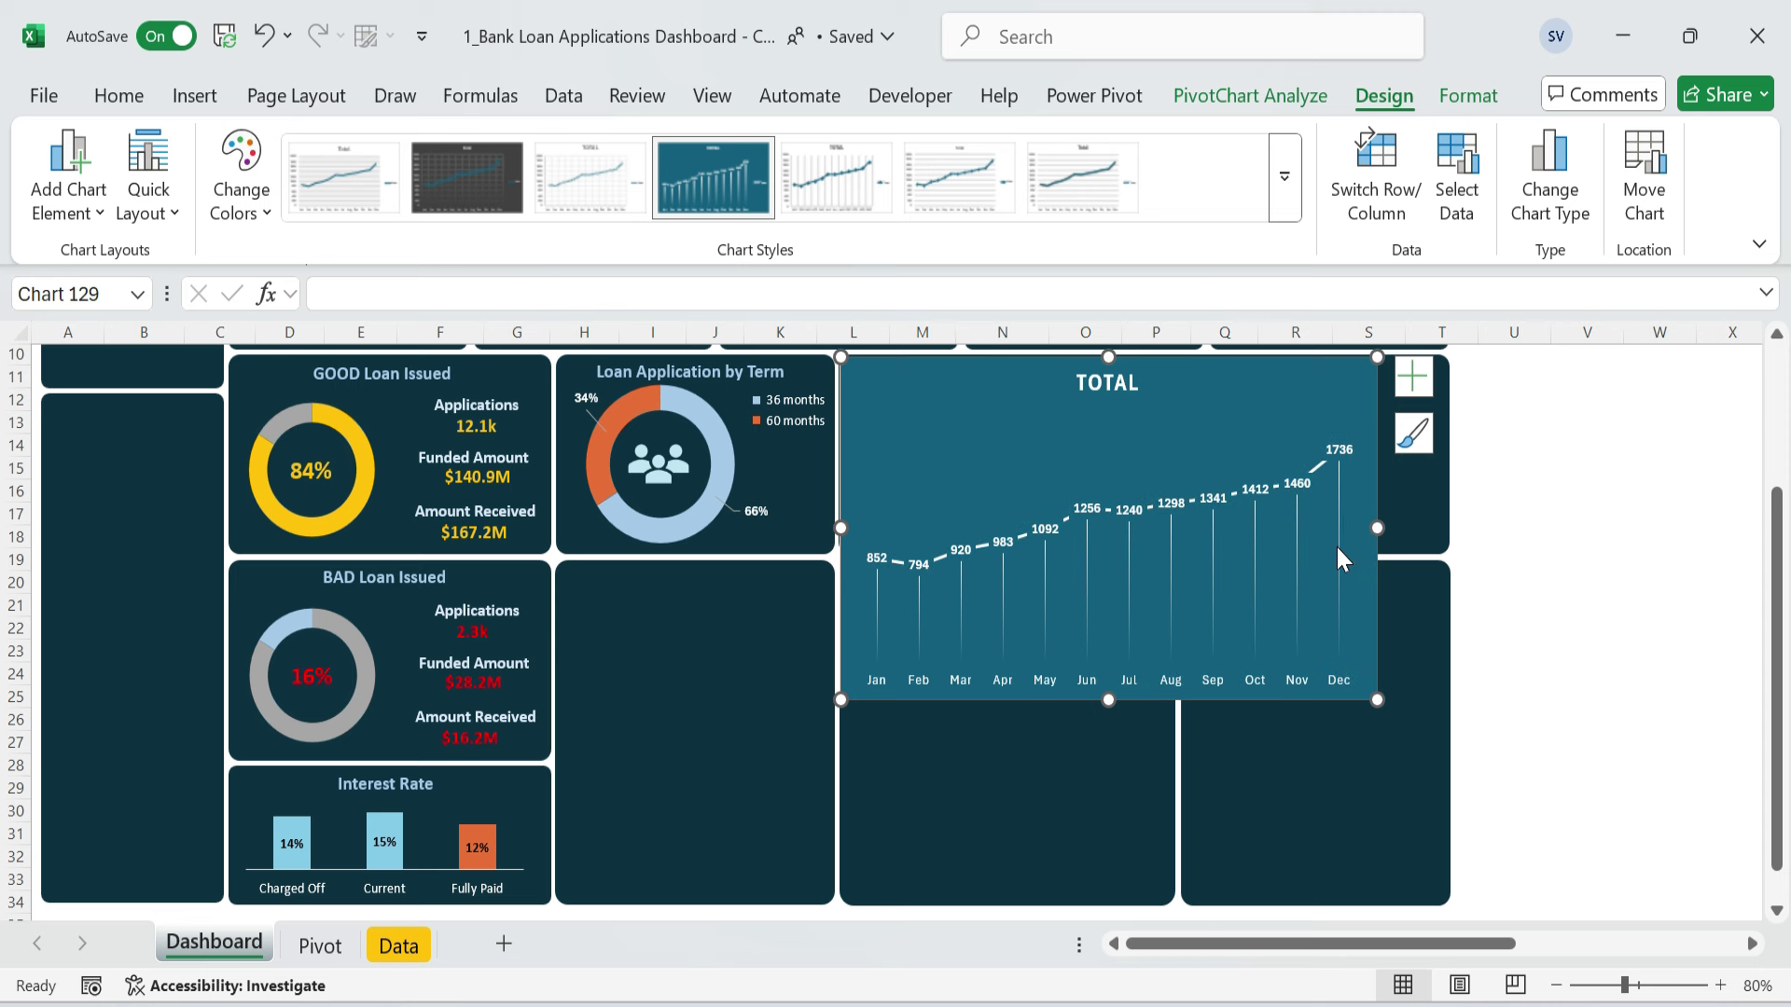
- Shorten the monthly line chart to the height of its panel and remove the chart title
left_click_drag(1108, 699, 1108, 549)
left_click(1413, 378)
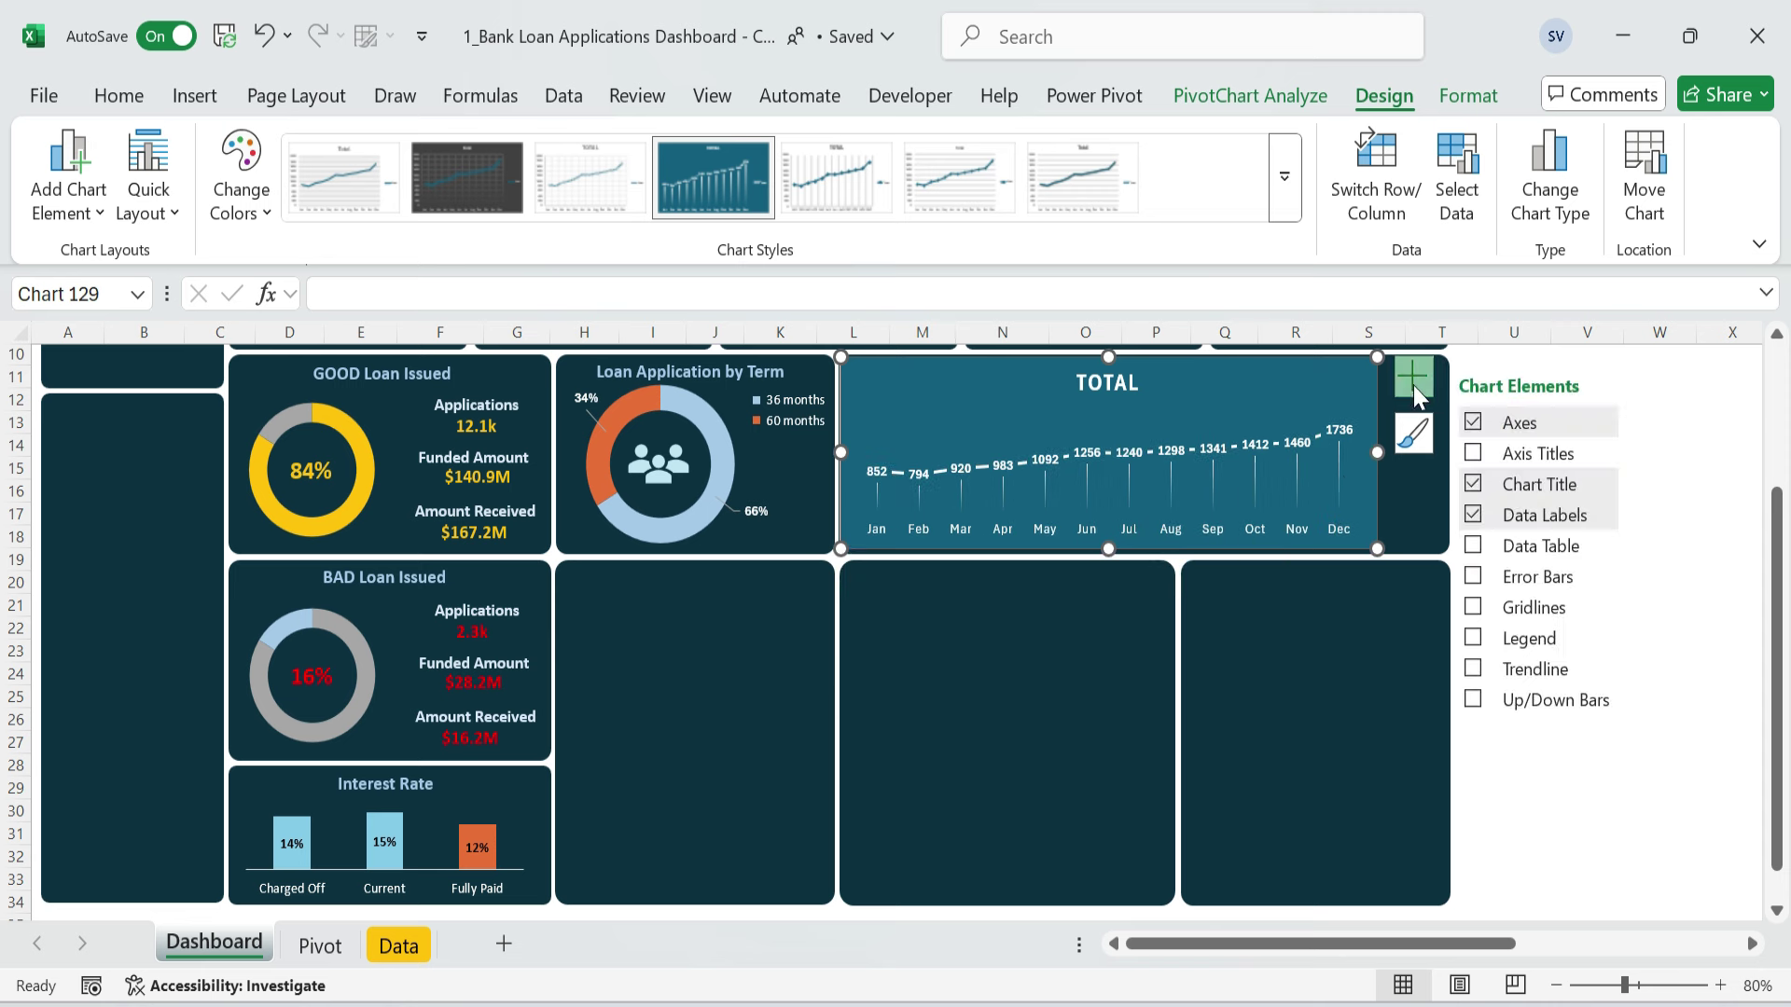
left_click(1474, 484)
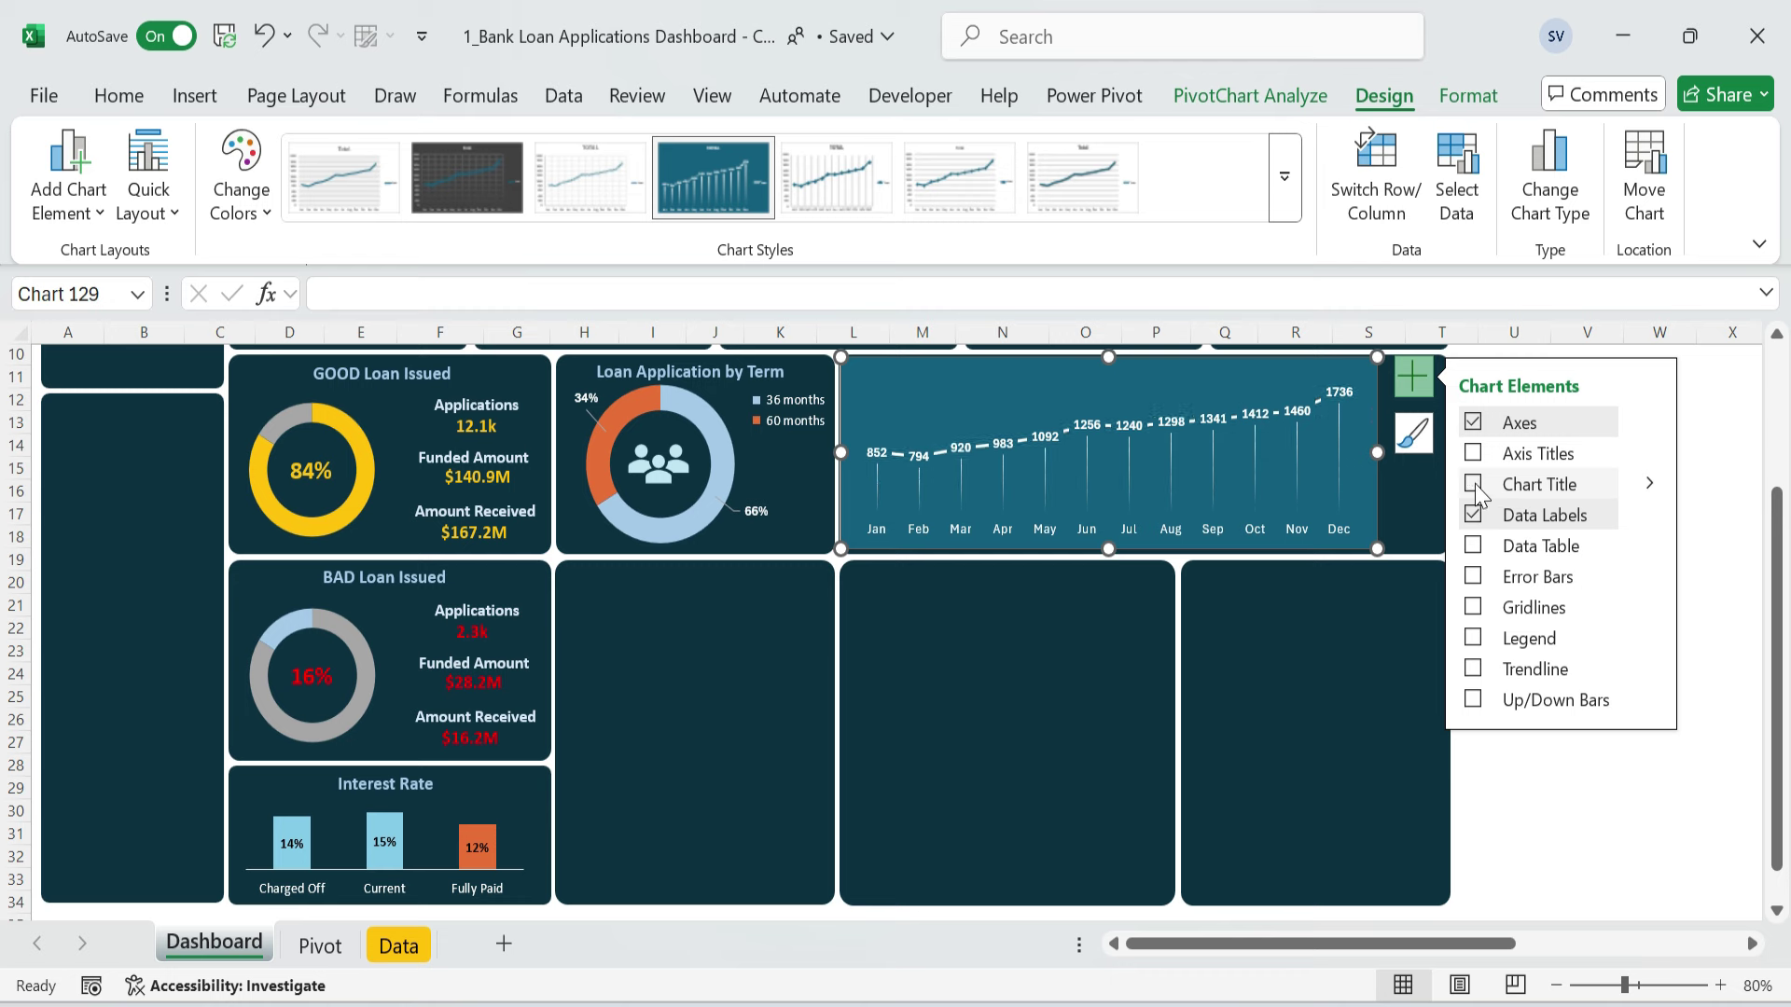
- Position the monthly line chart's data labels above the line
left_click(1005, 442)
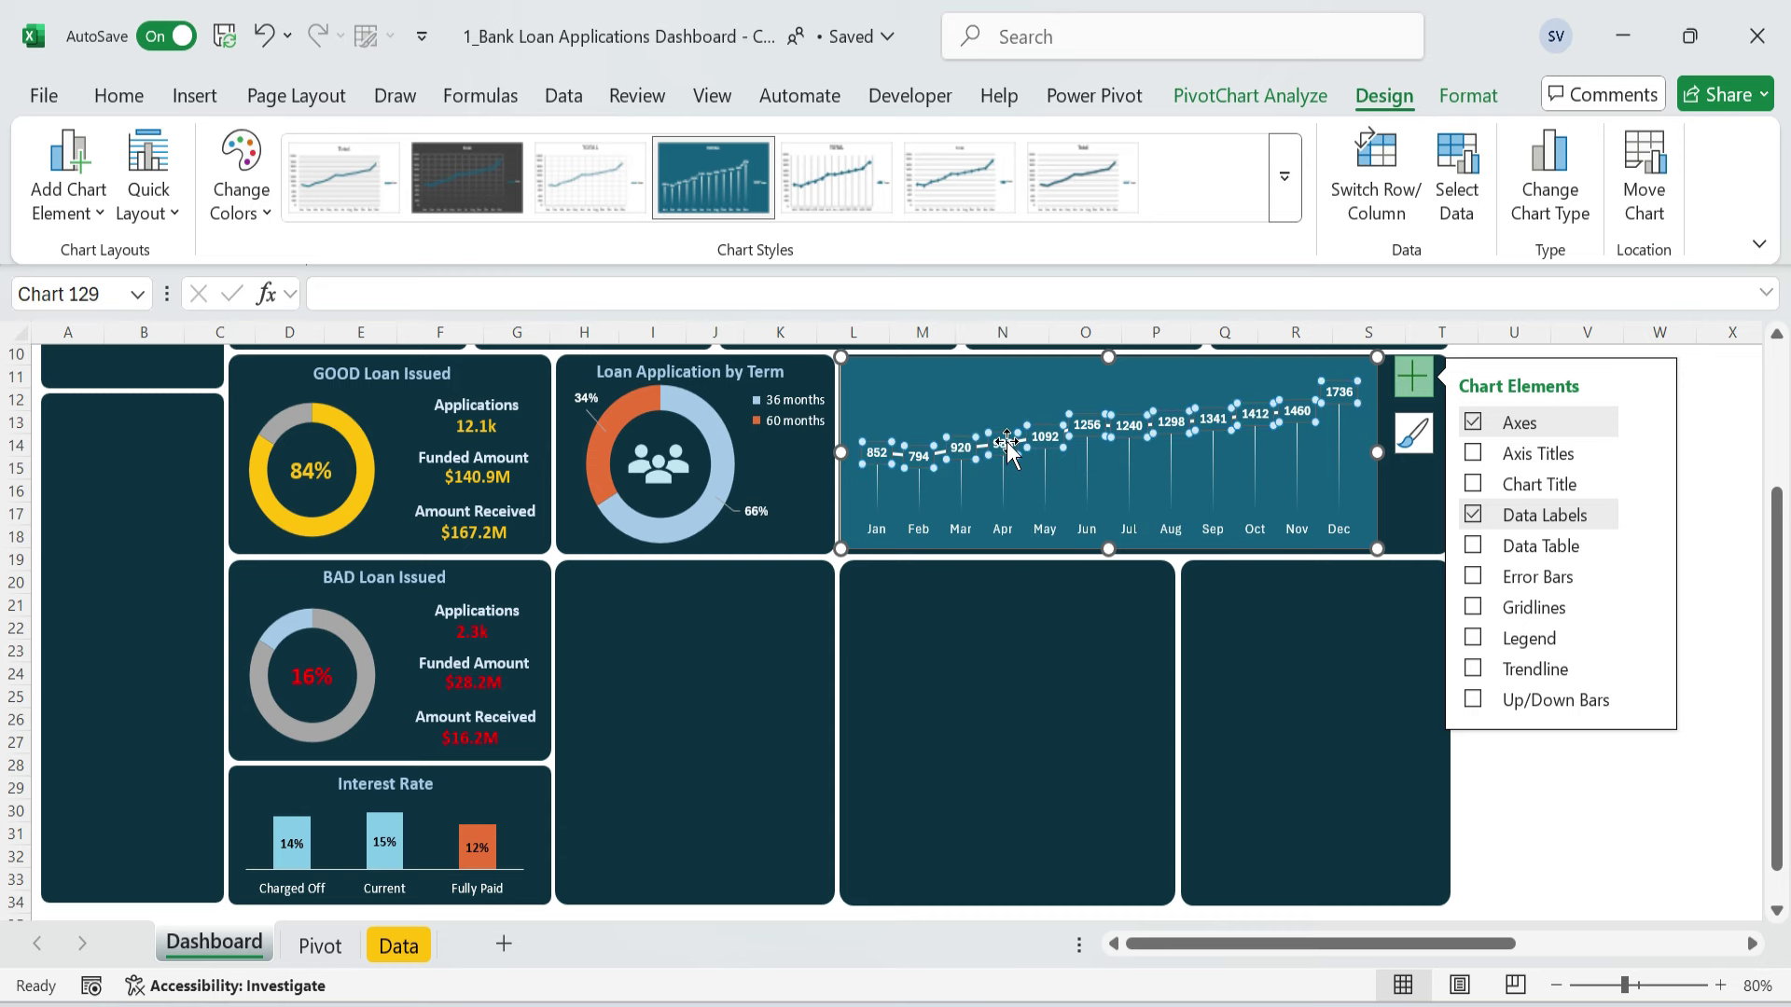
right_click(1007, 446)
left_click(1141, 819)
scroll(1595, 821, "down", 3)
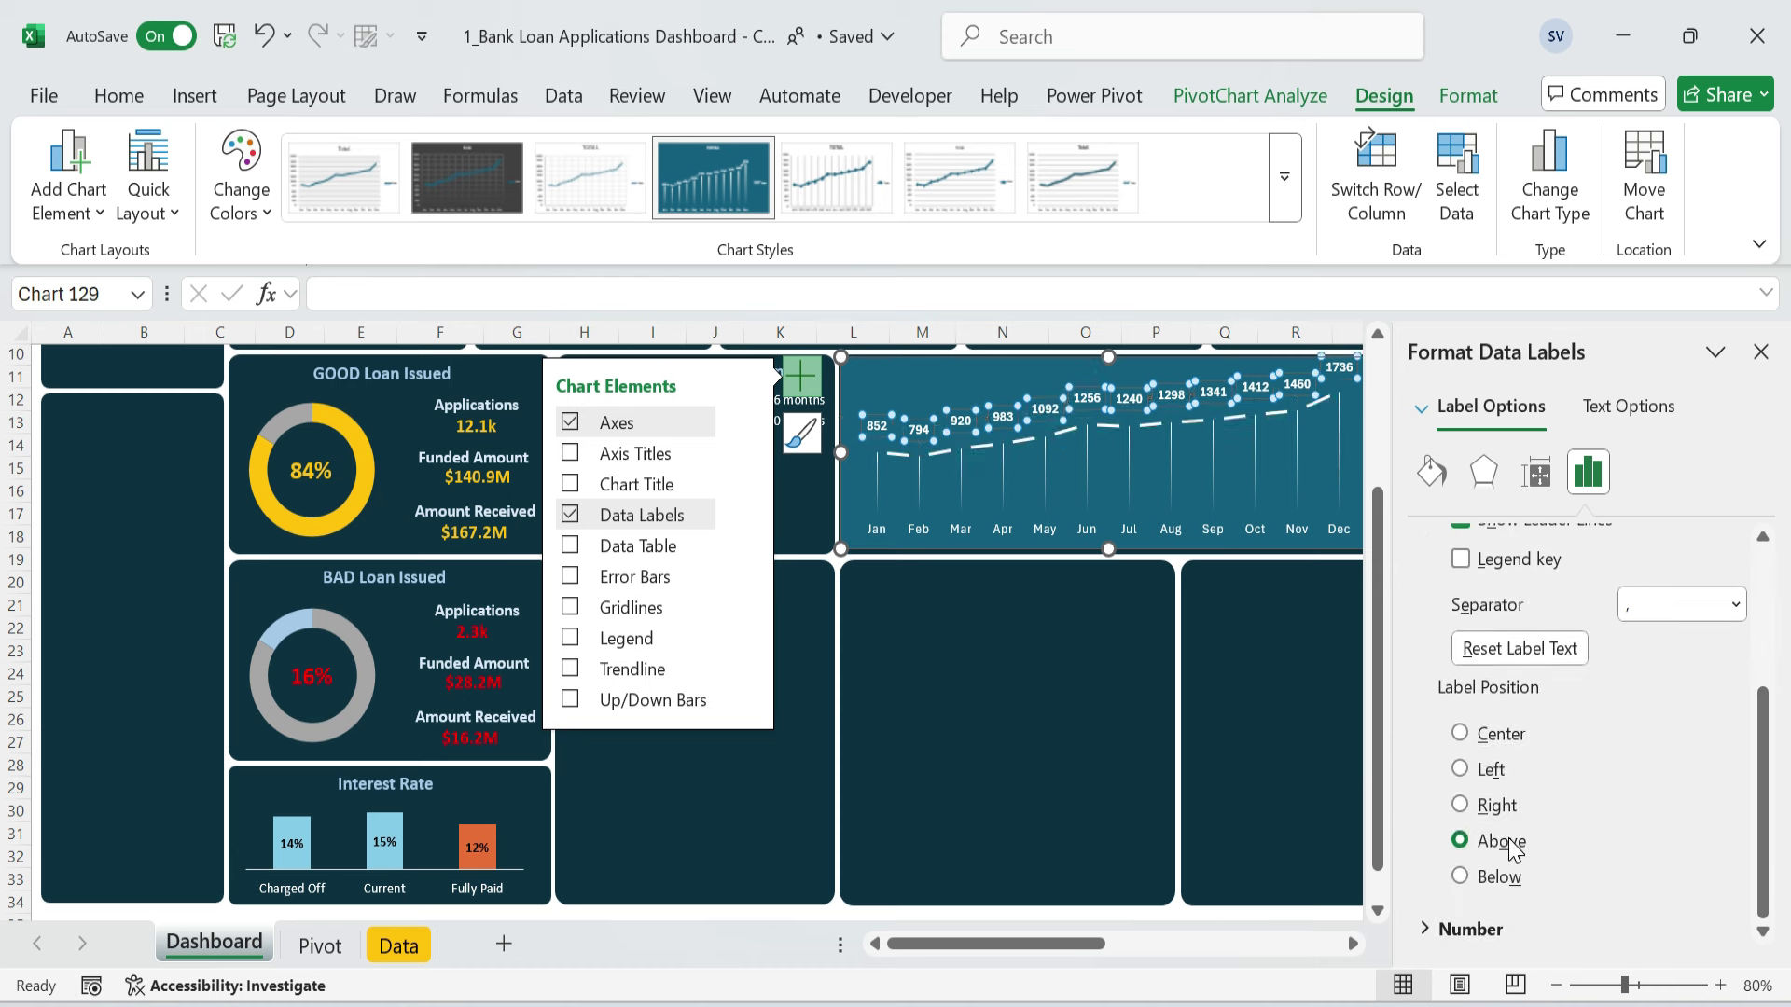
- Give the monthly line chart's markers a solid light blue fill
left_click(1068, 431)
left_click(1069, 431)
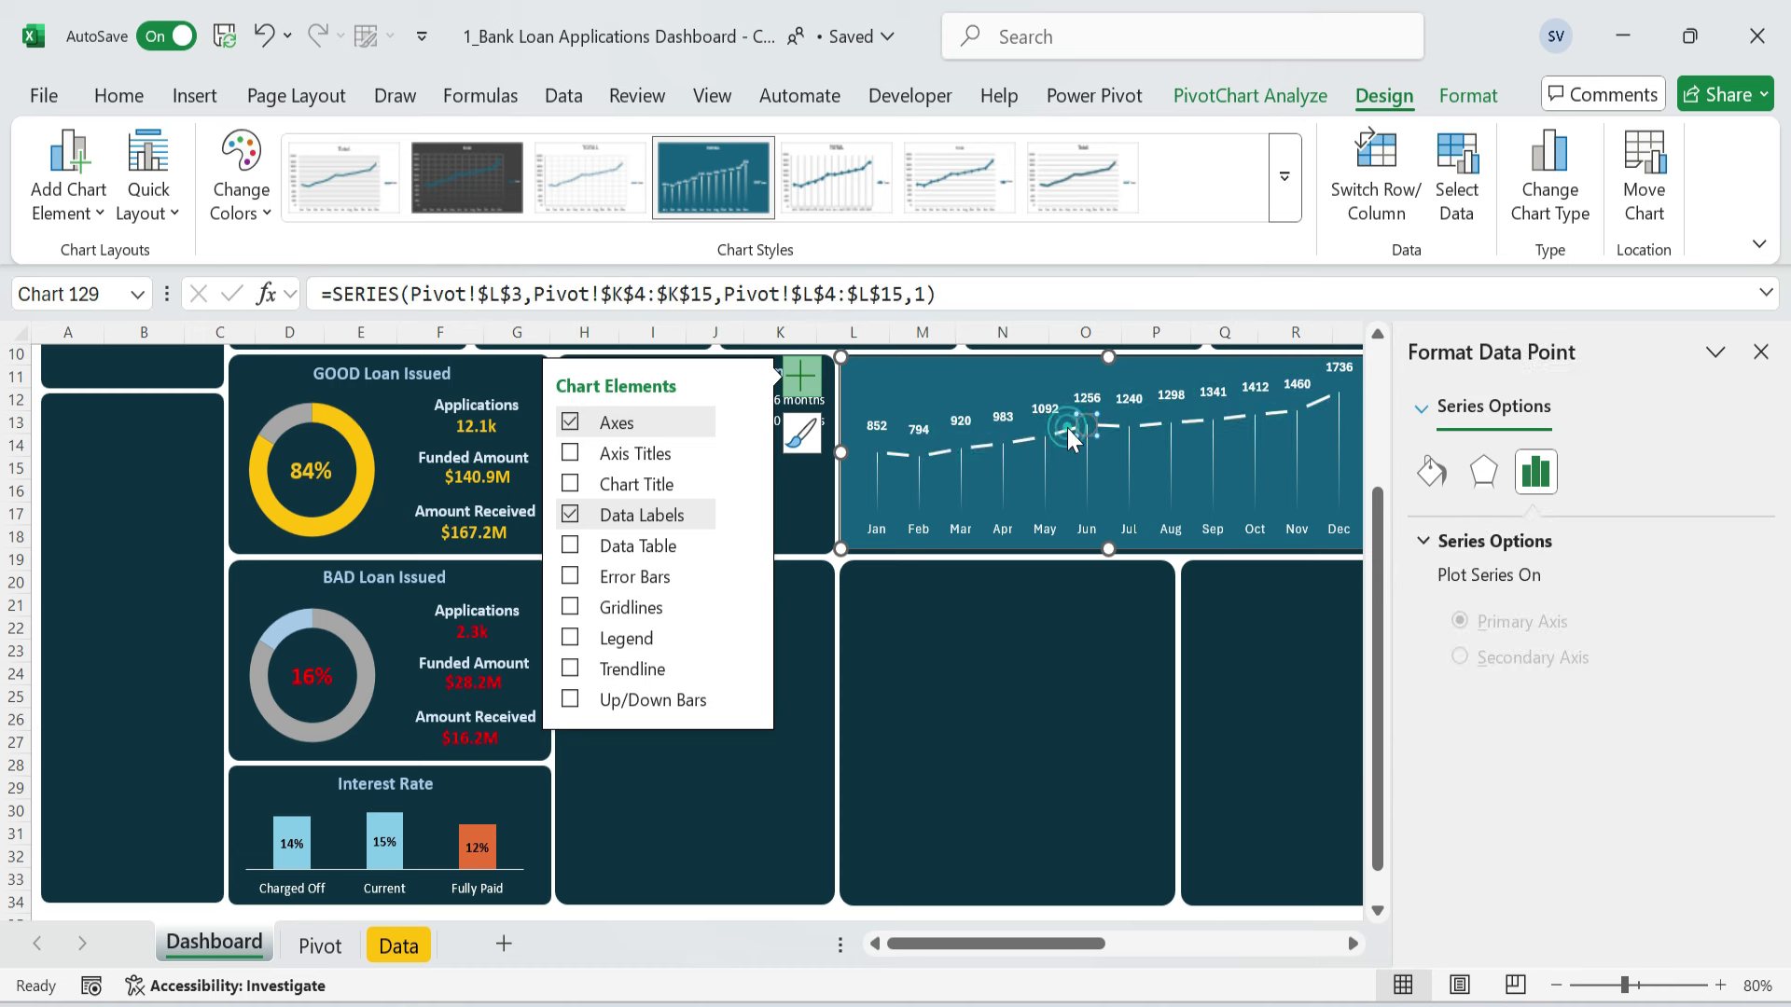
left_click(1089, 663)
left_click(1068, 433)
left_click(1431, 473)
left_click(1548, 543)
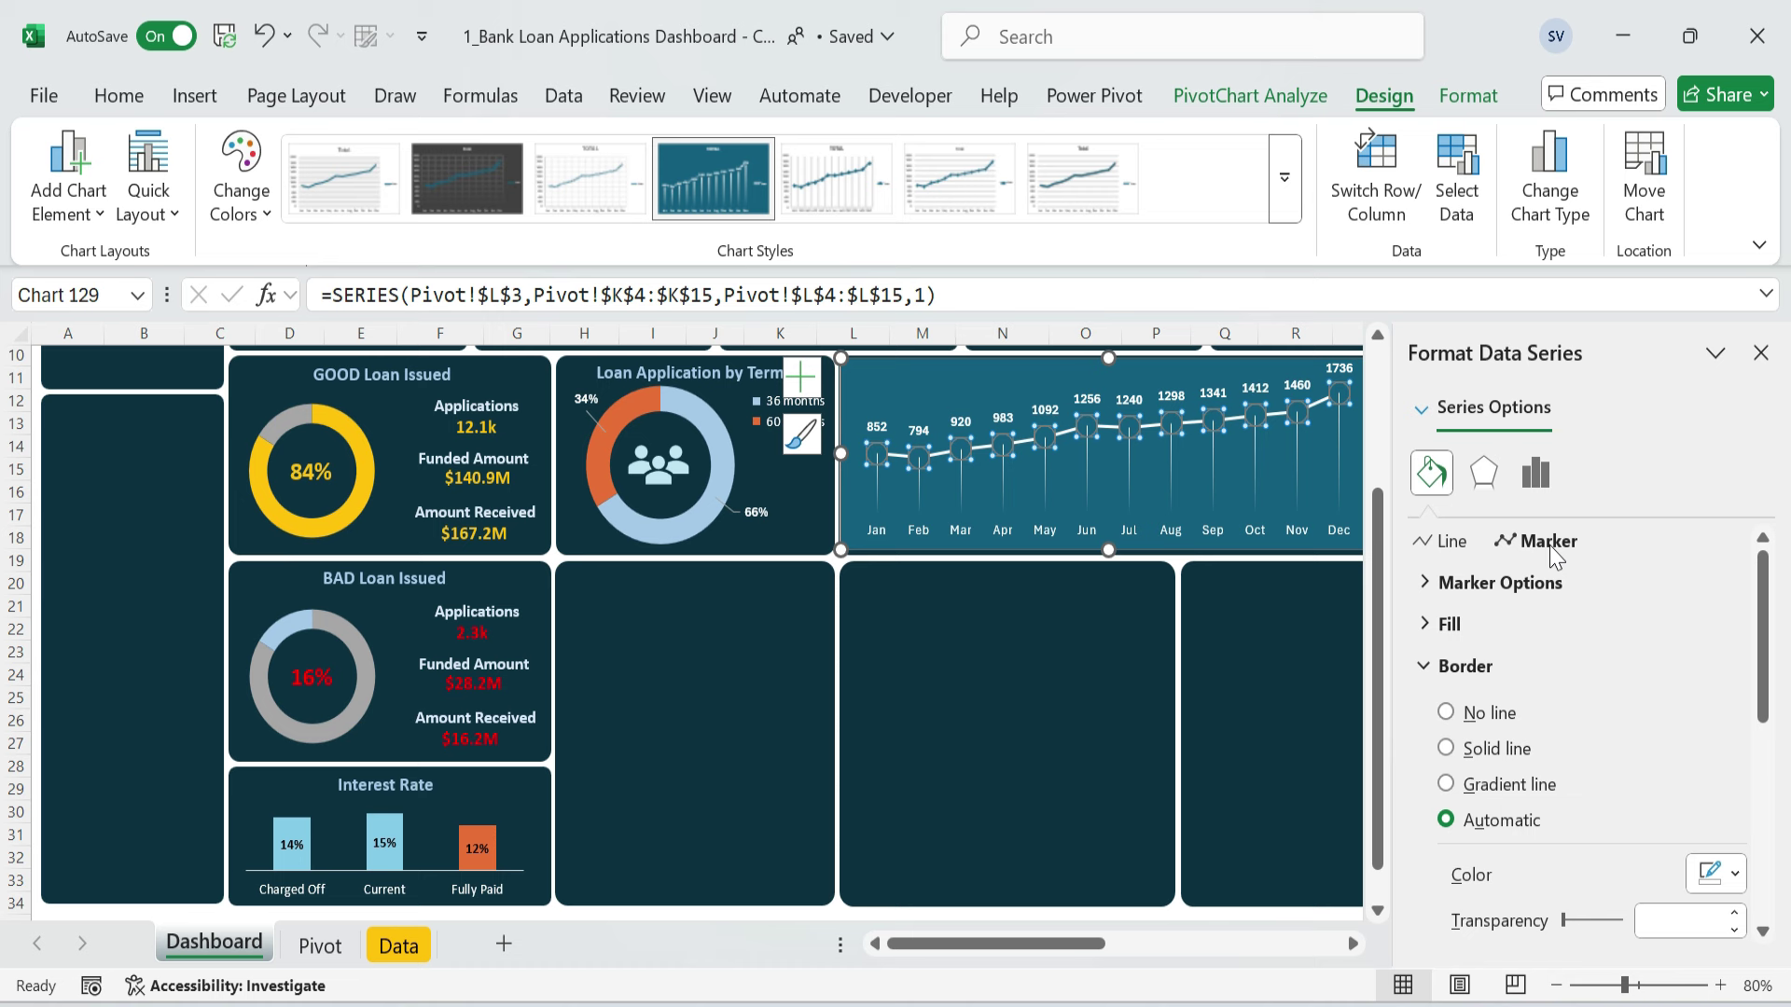
left_click(1455, 583)
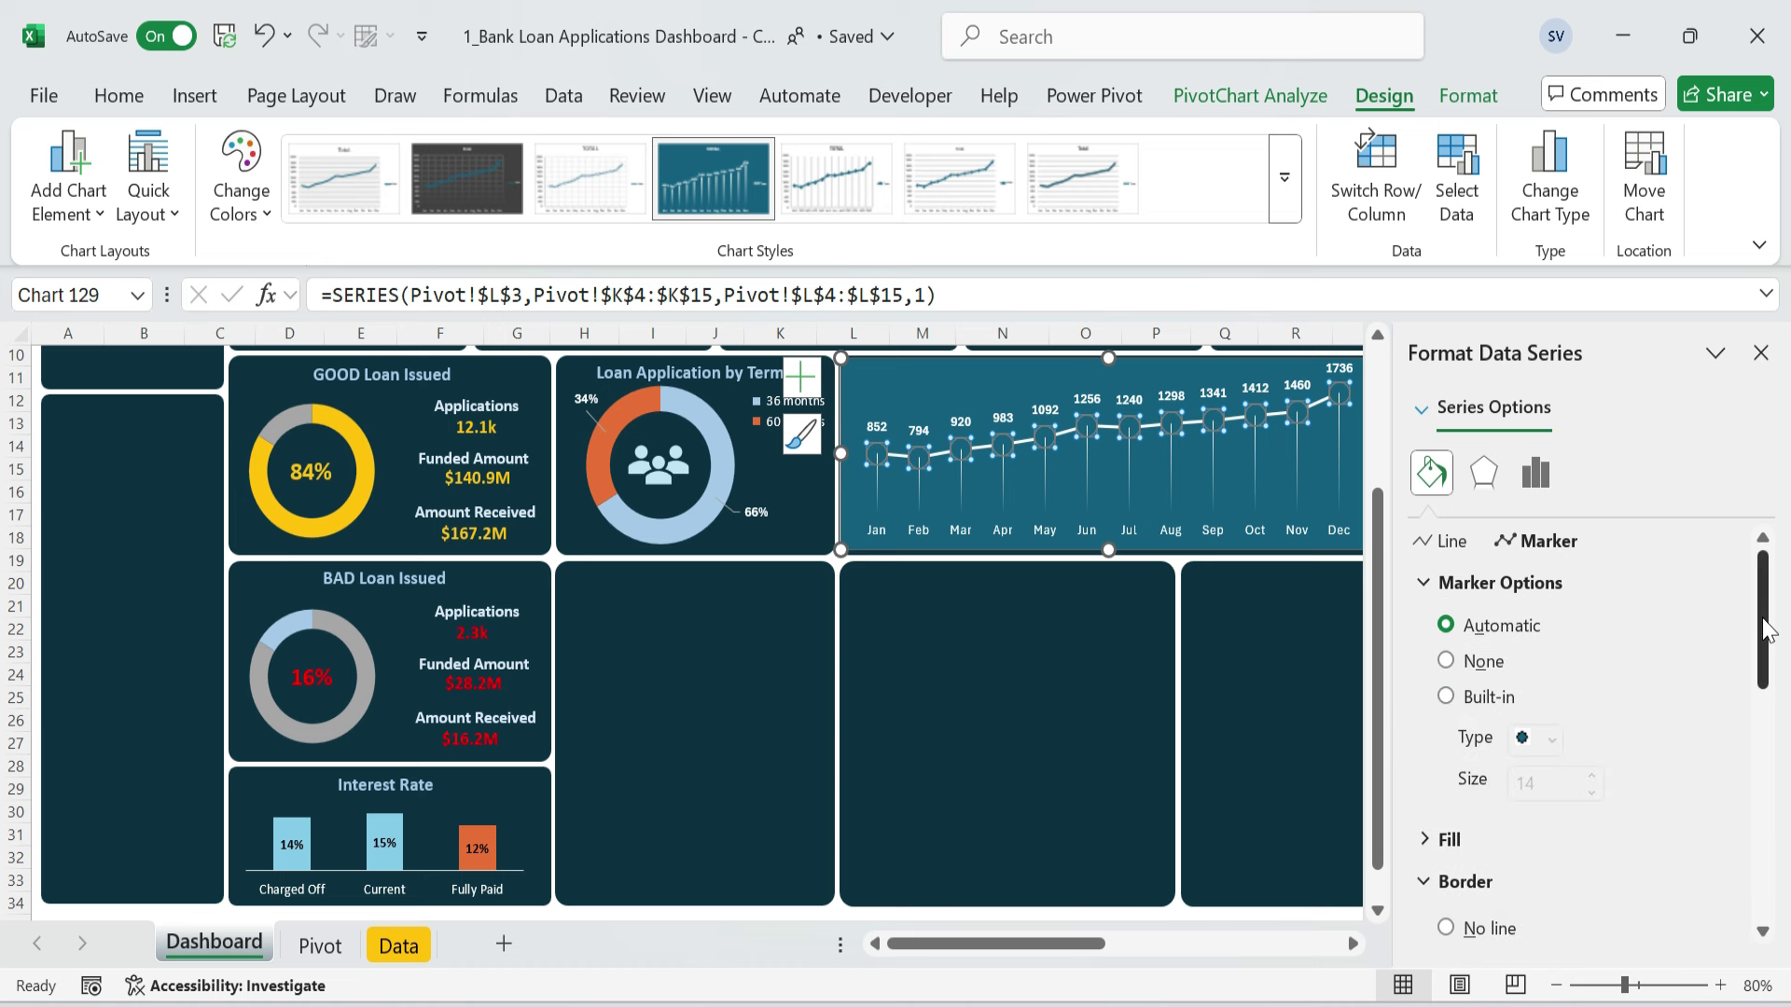
left_click_drag(1765, 631, 1772, 702)
left_click(1434, 637)
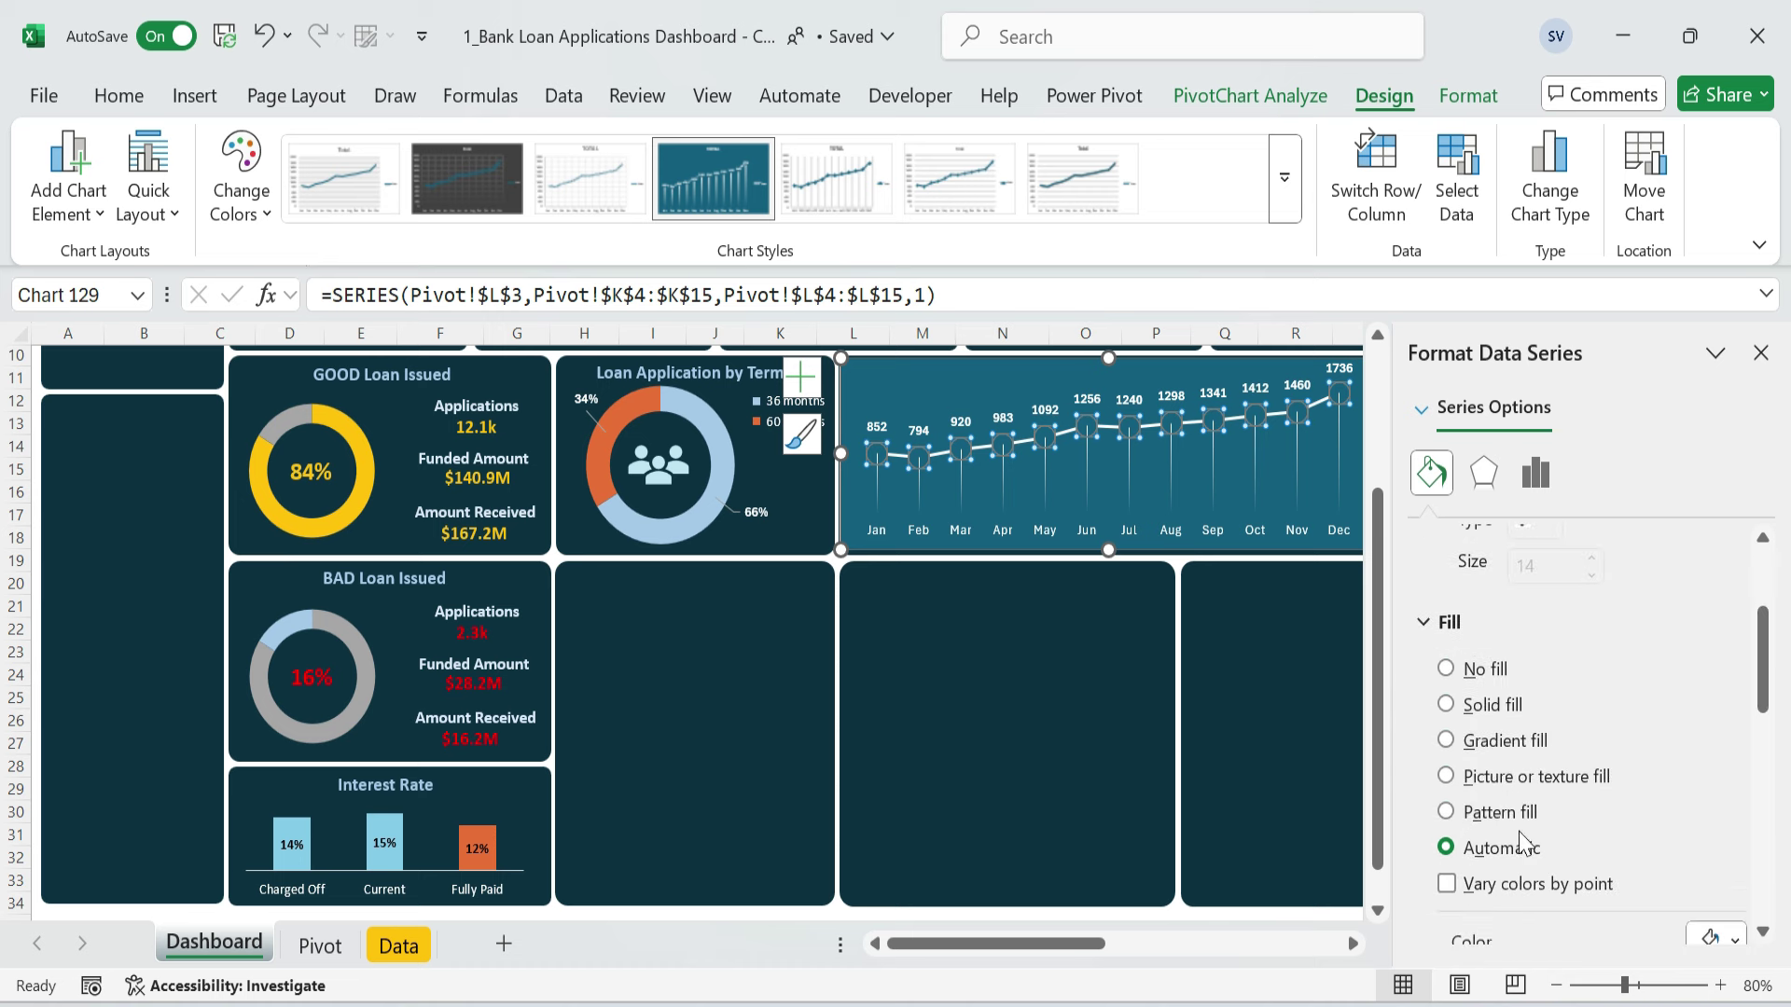
scroll(1522, 844, "down", 3)
left_click(1733, 799)
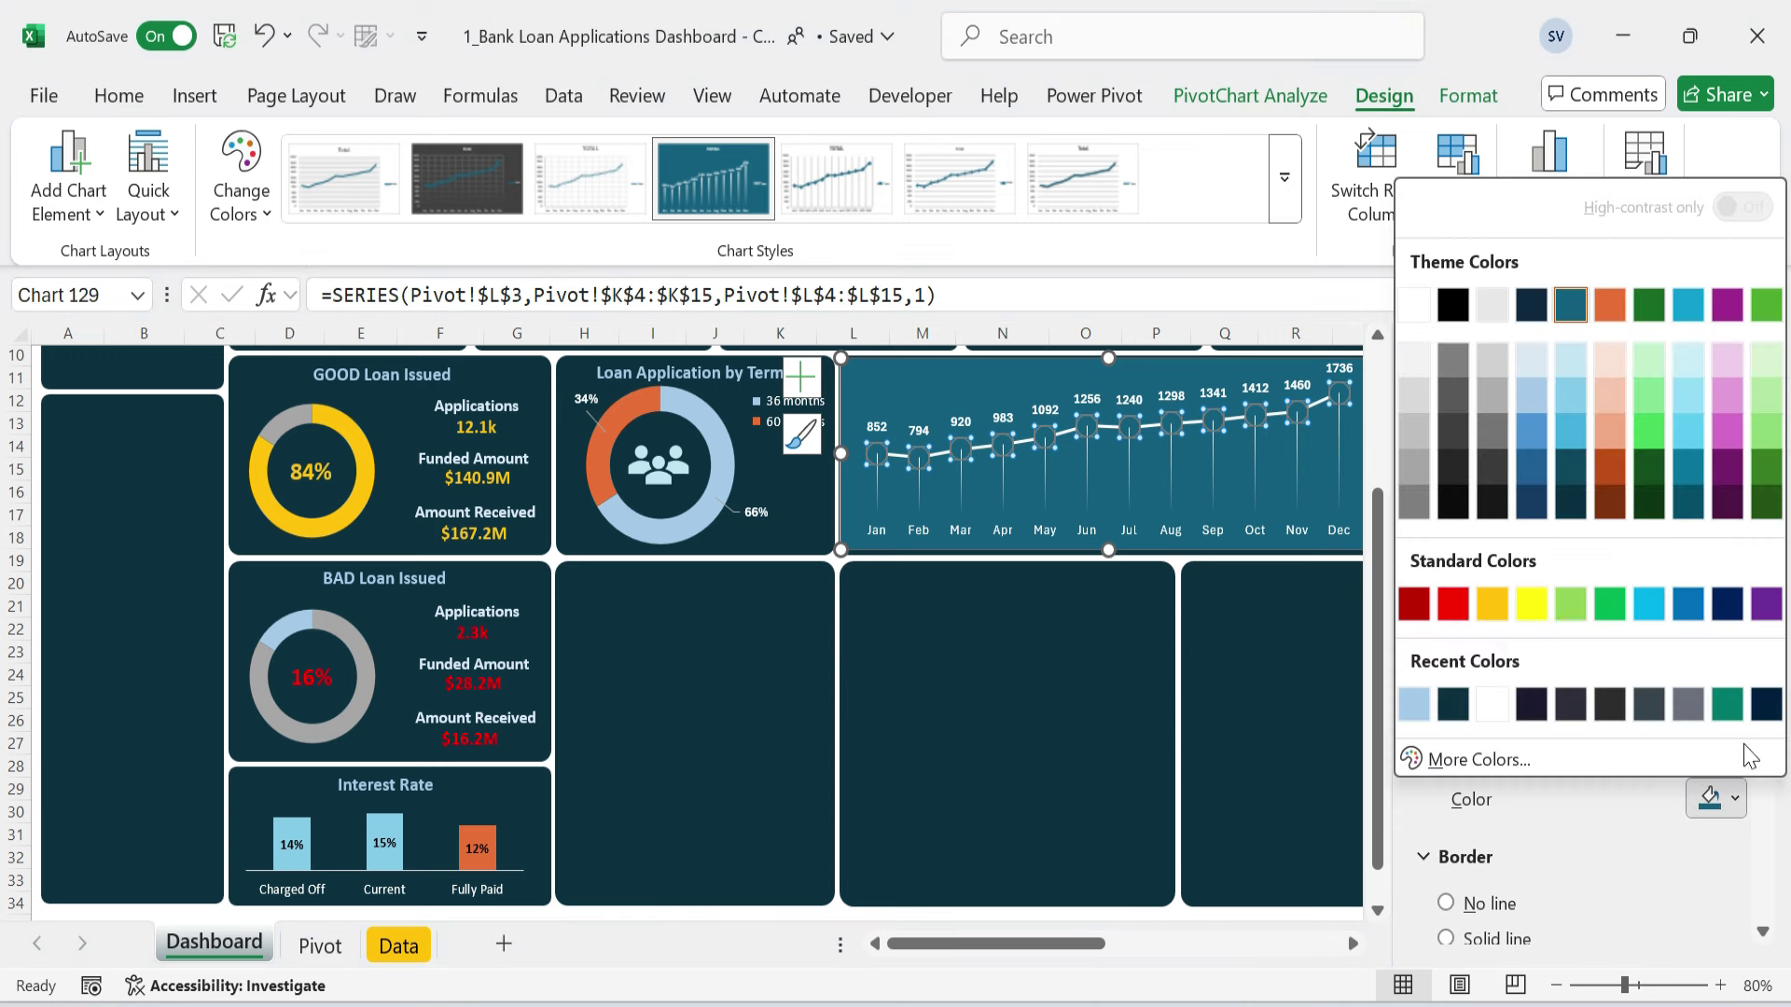
left_click(1414, 707)
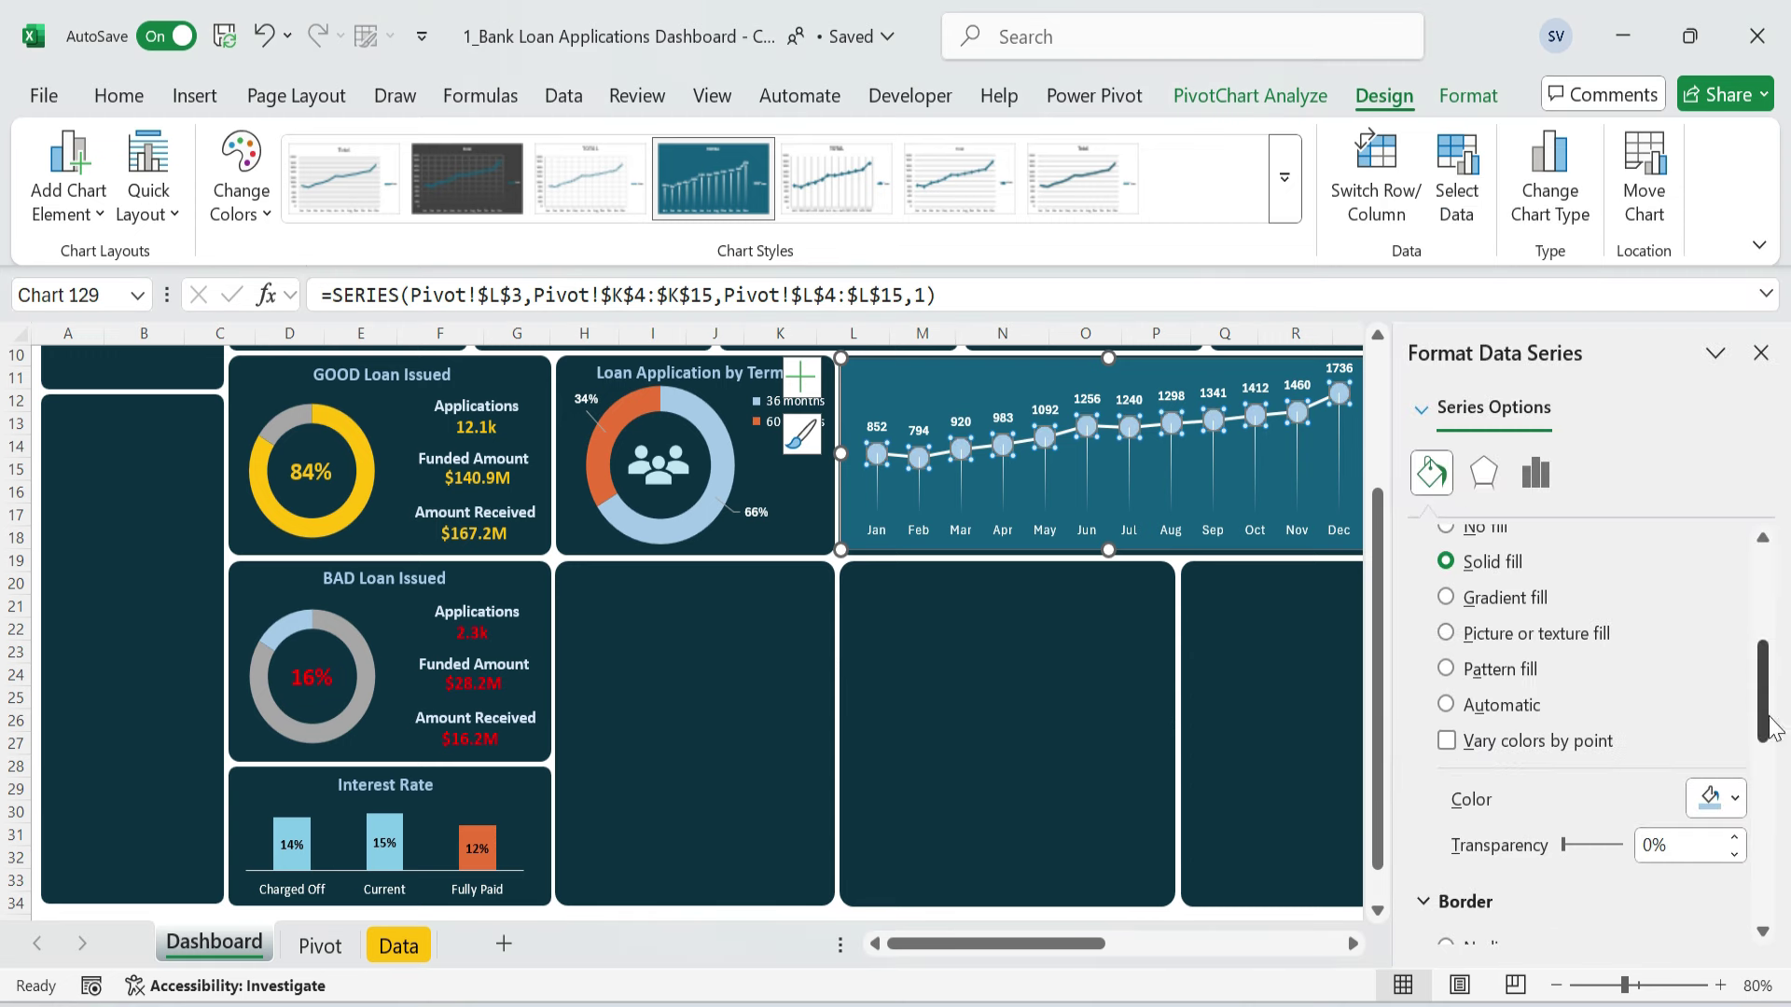
- Make the monthly line chart's series a solid line in a lighter blue
left_click(1453, 545)
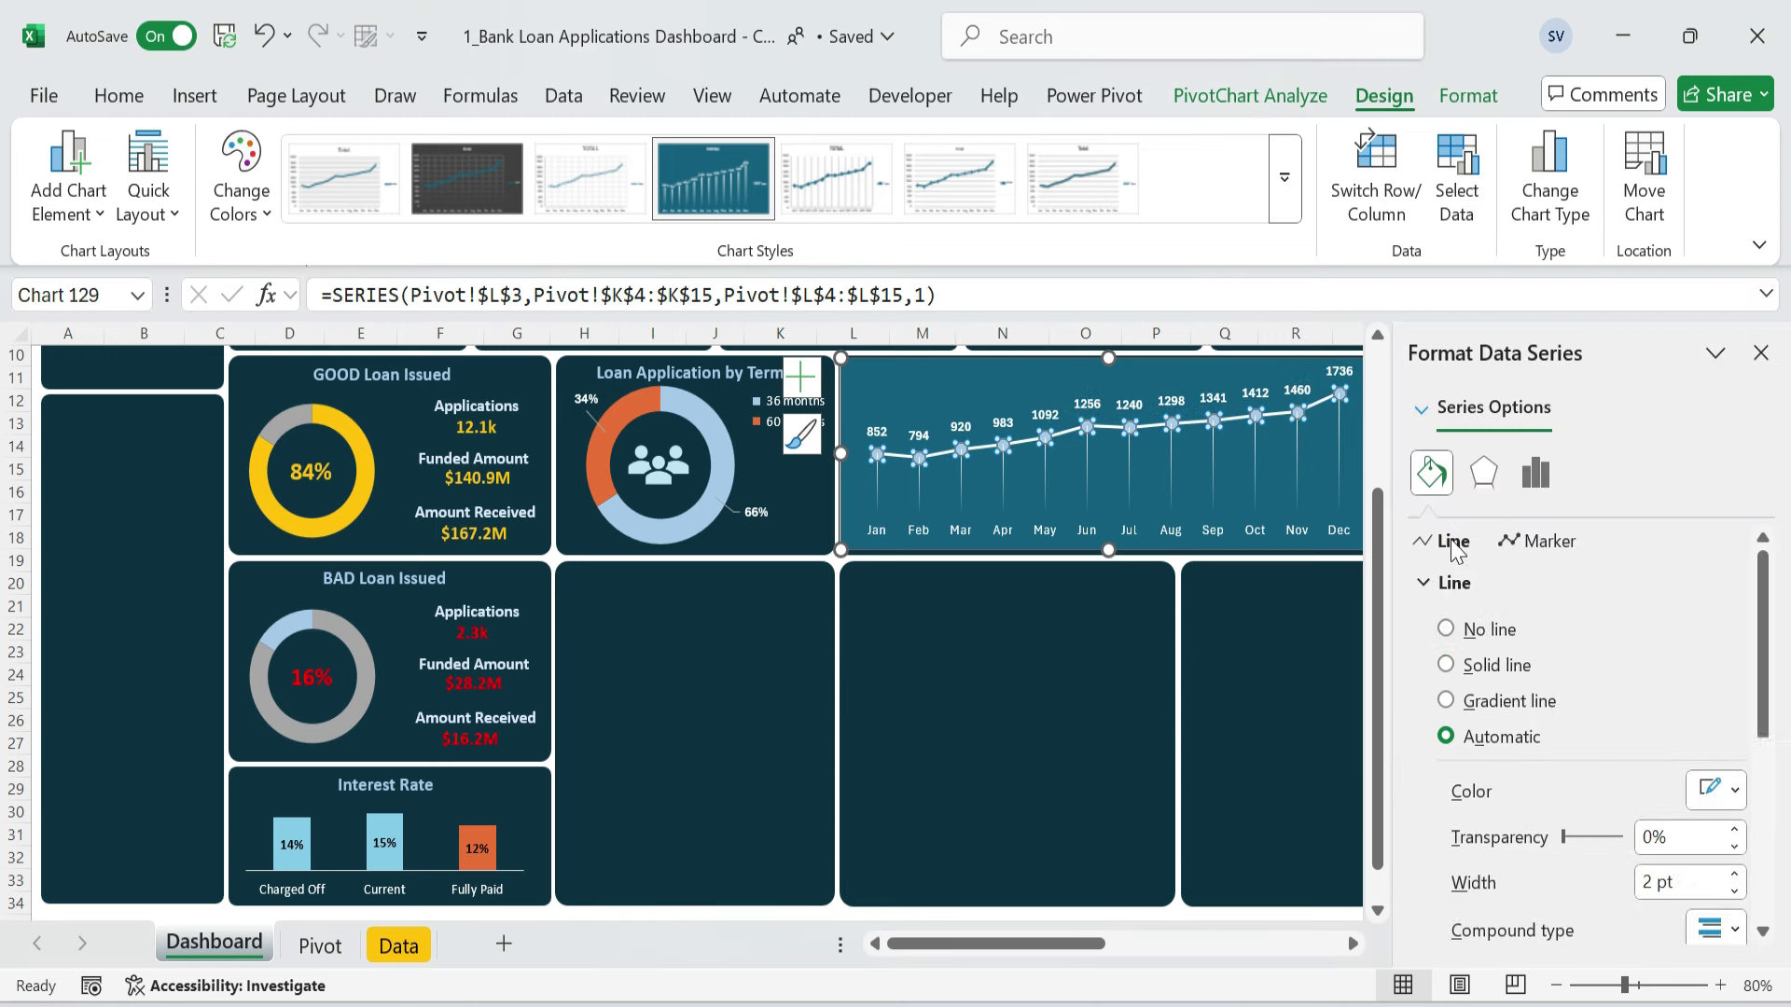
scroll(1550, 681, "down", 1)
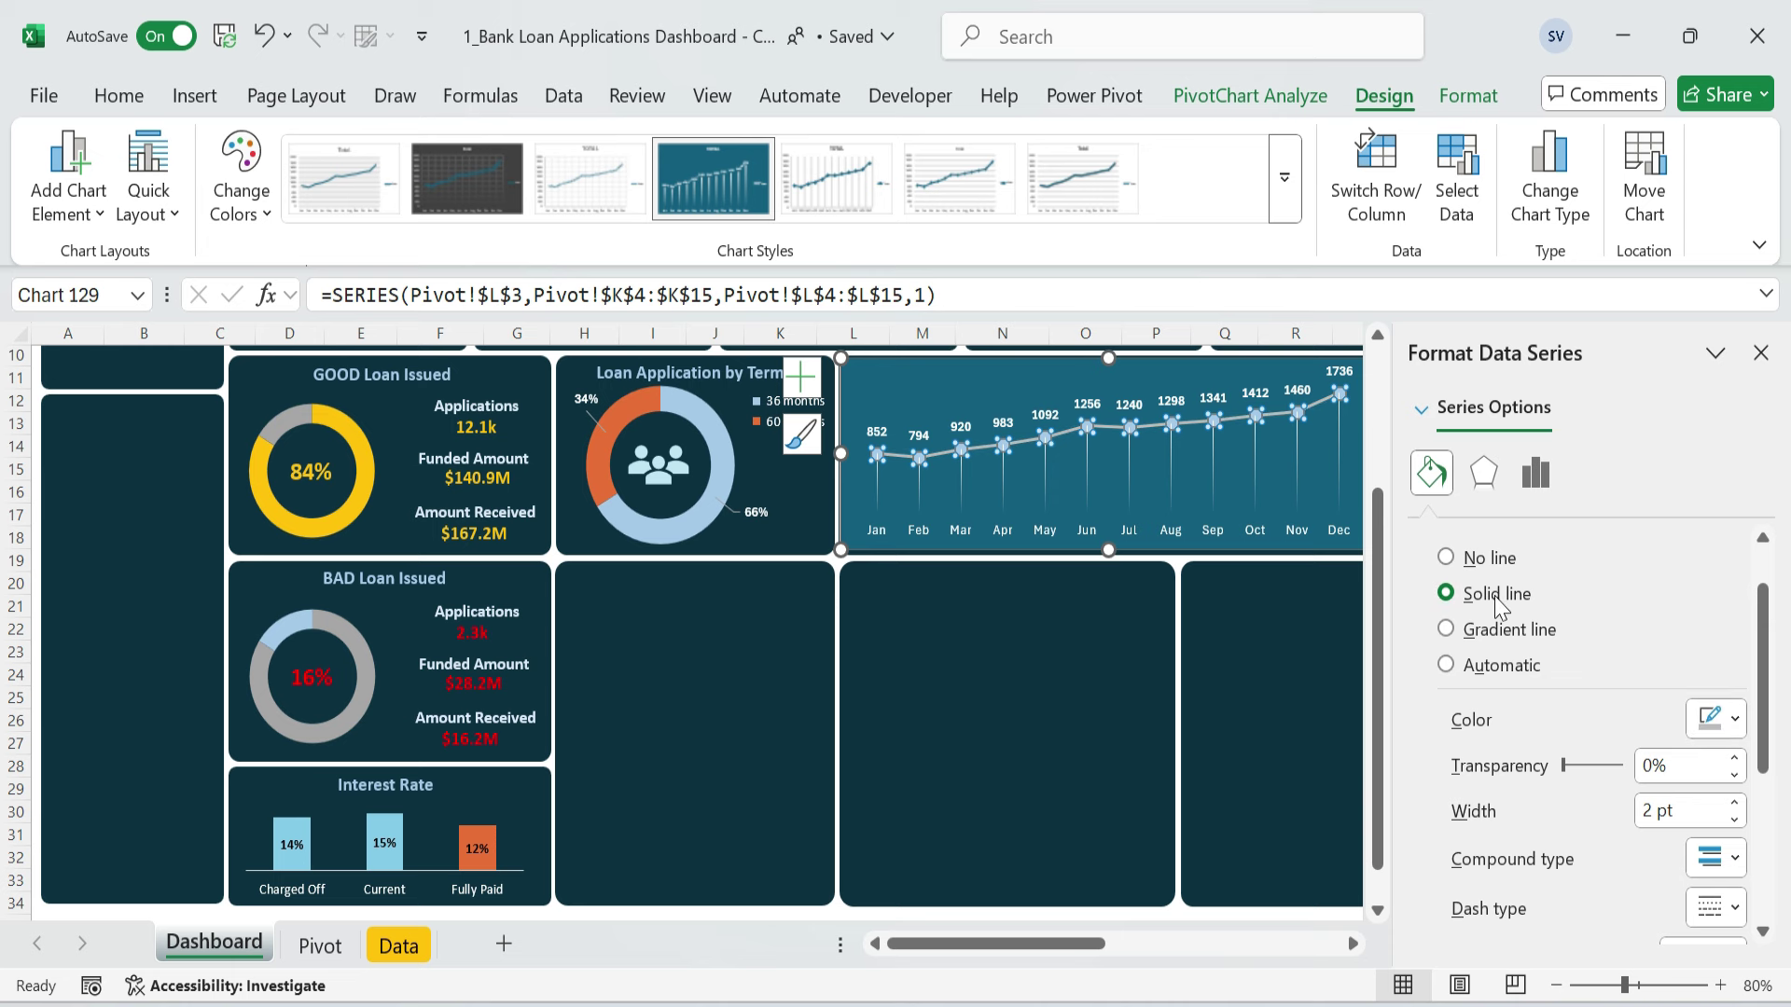
scroll(1736, 672, "down", 1)
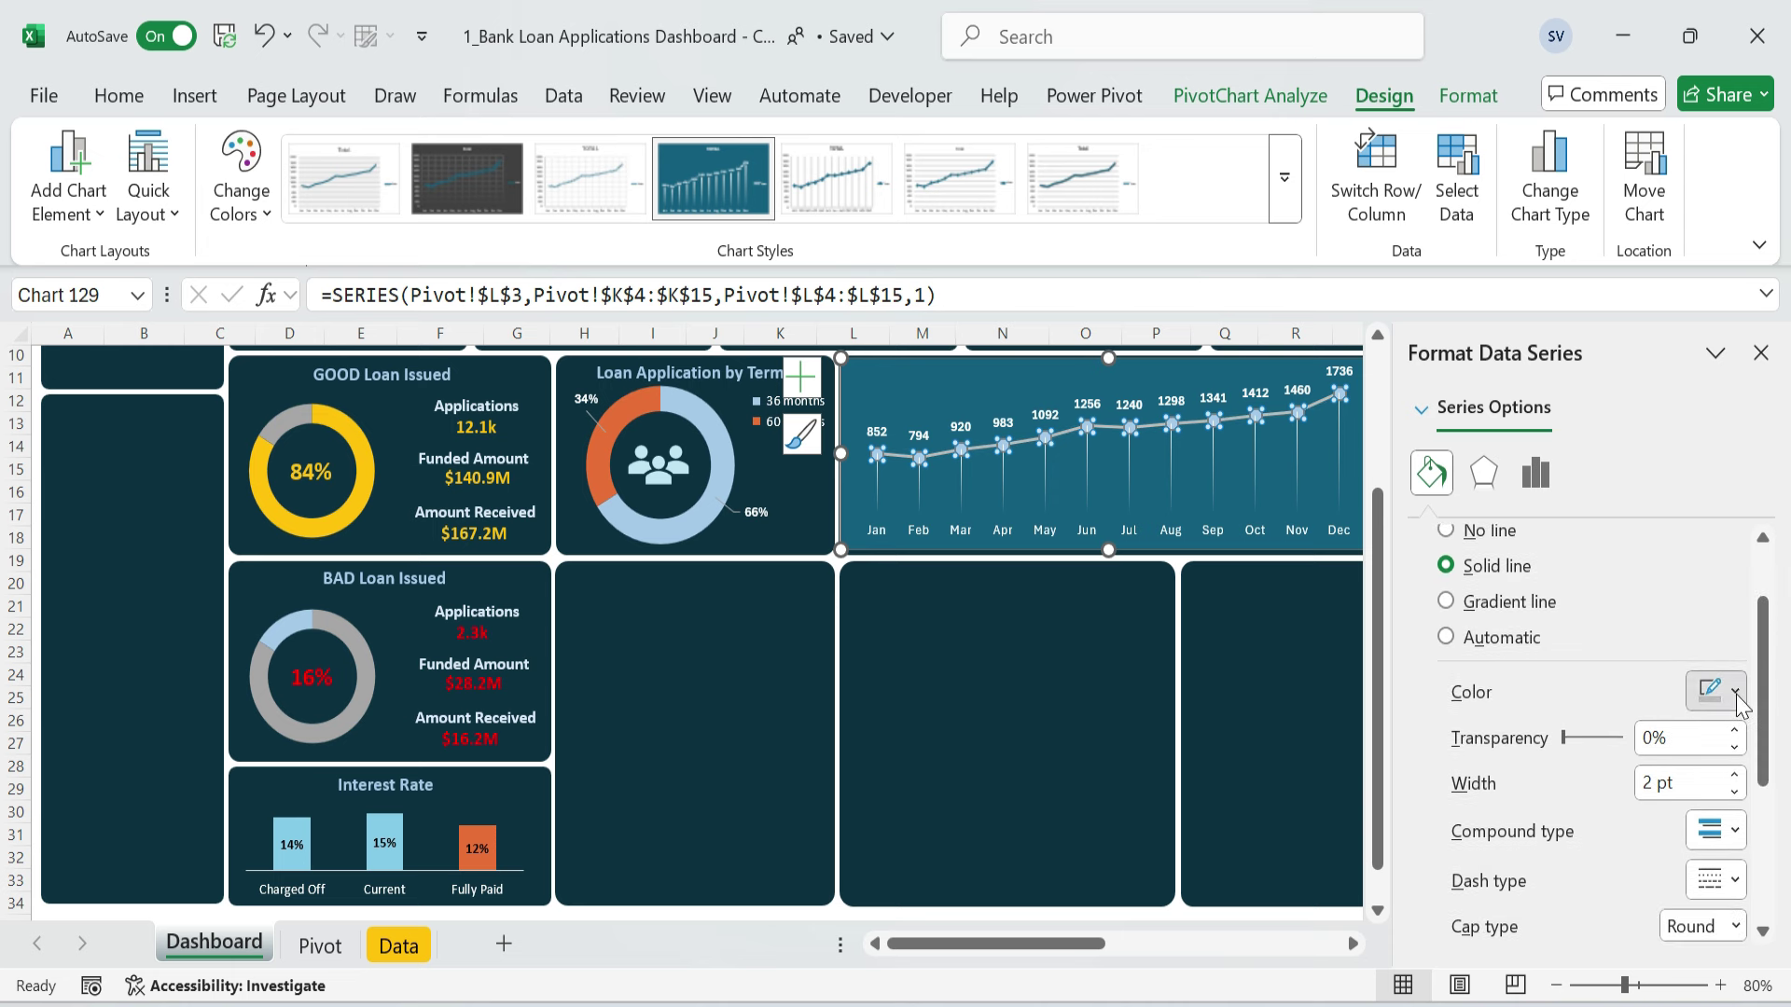
left_click(1736, 702)
left_click(1558, 284)
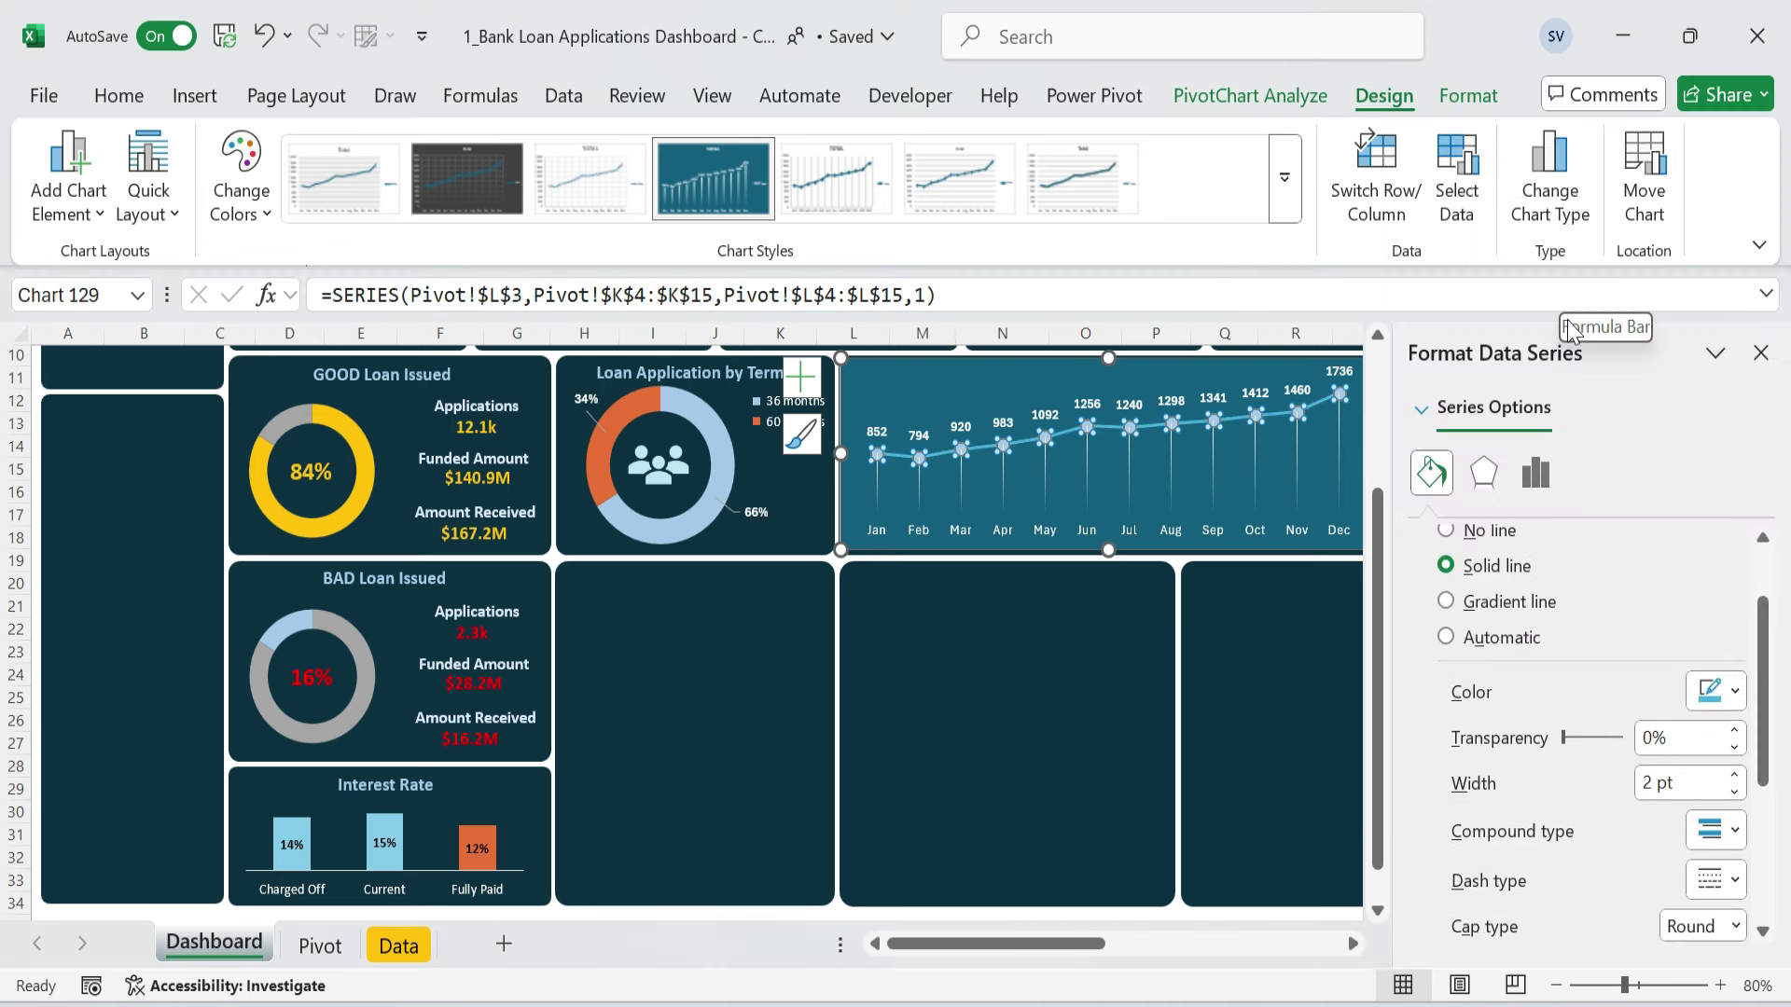
- Set the width of the monthly series line to 2.25 pt
left_click(1069, 435)
left_click(1073, 427)
left_click(1073, 427)
left_click(1082, 464)
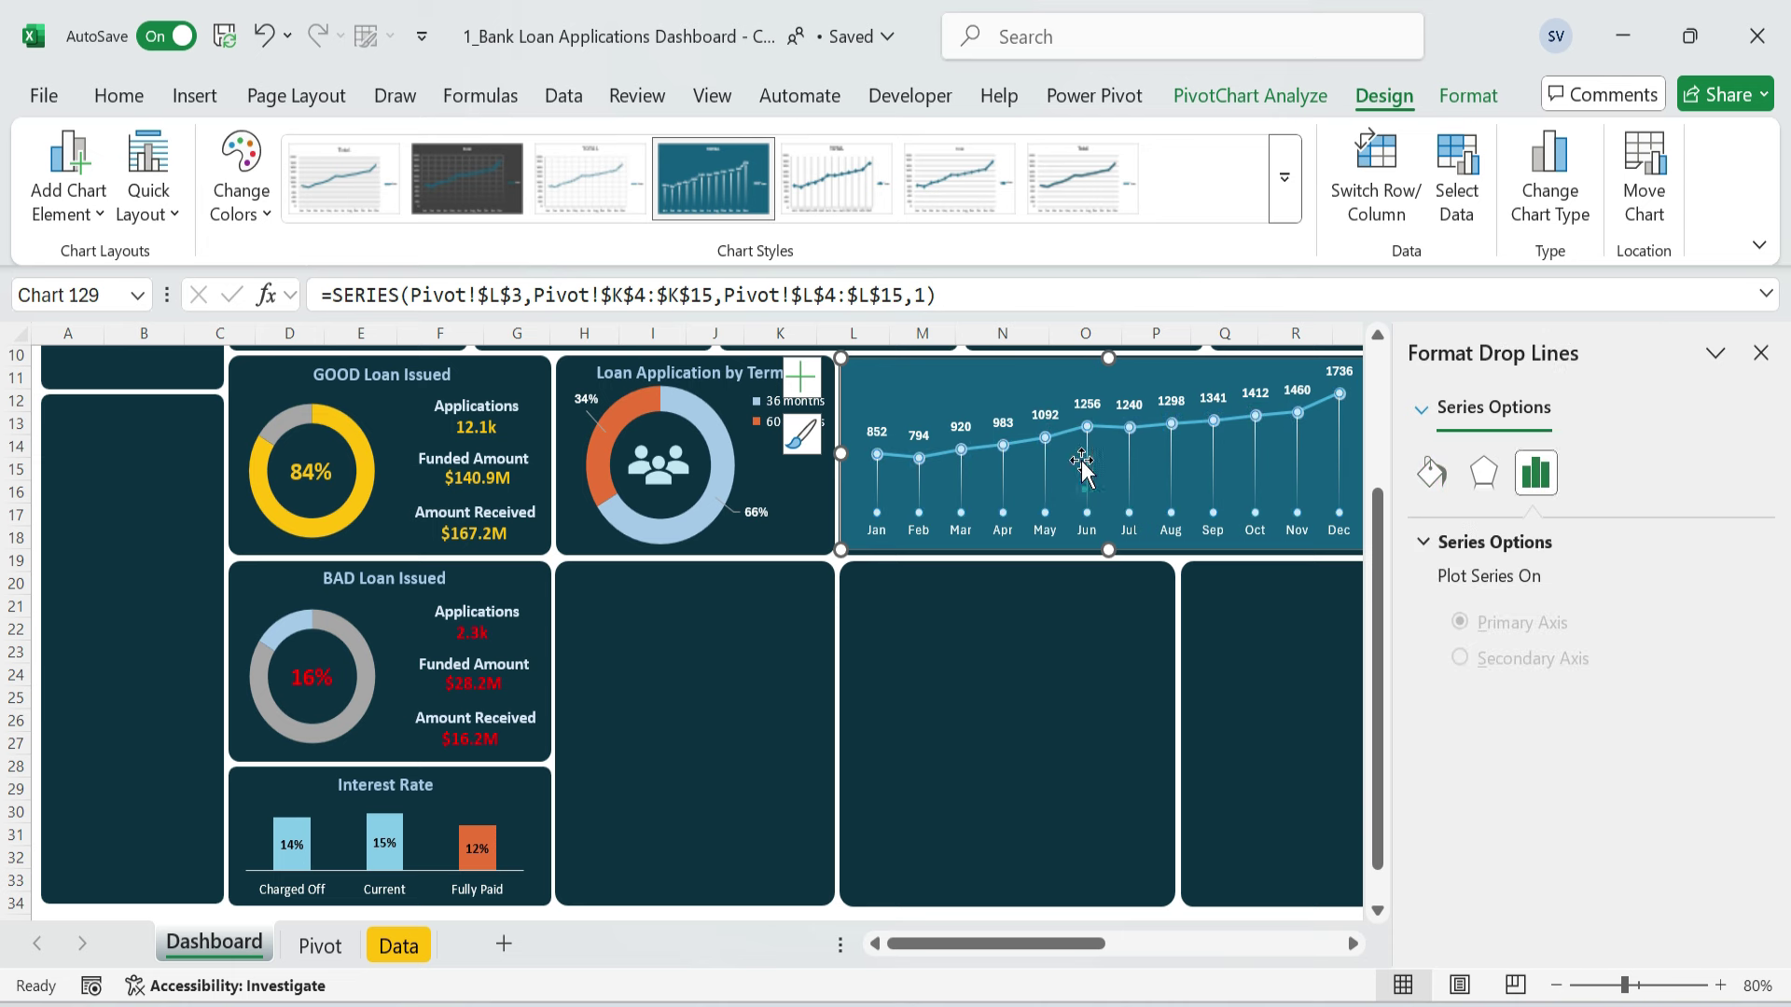
left_click(1071, 433)
left_click(1446, 483)
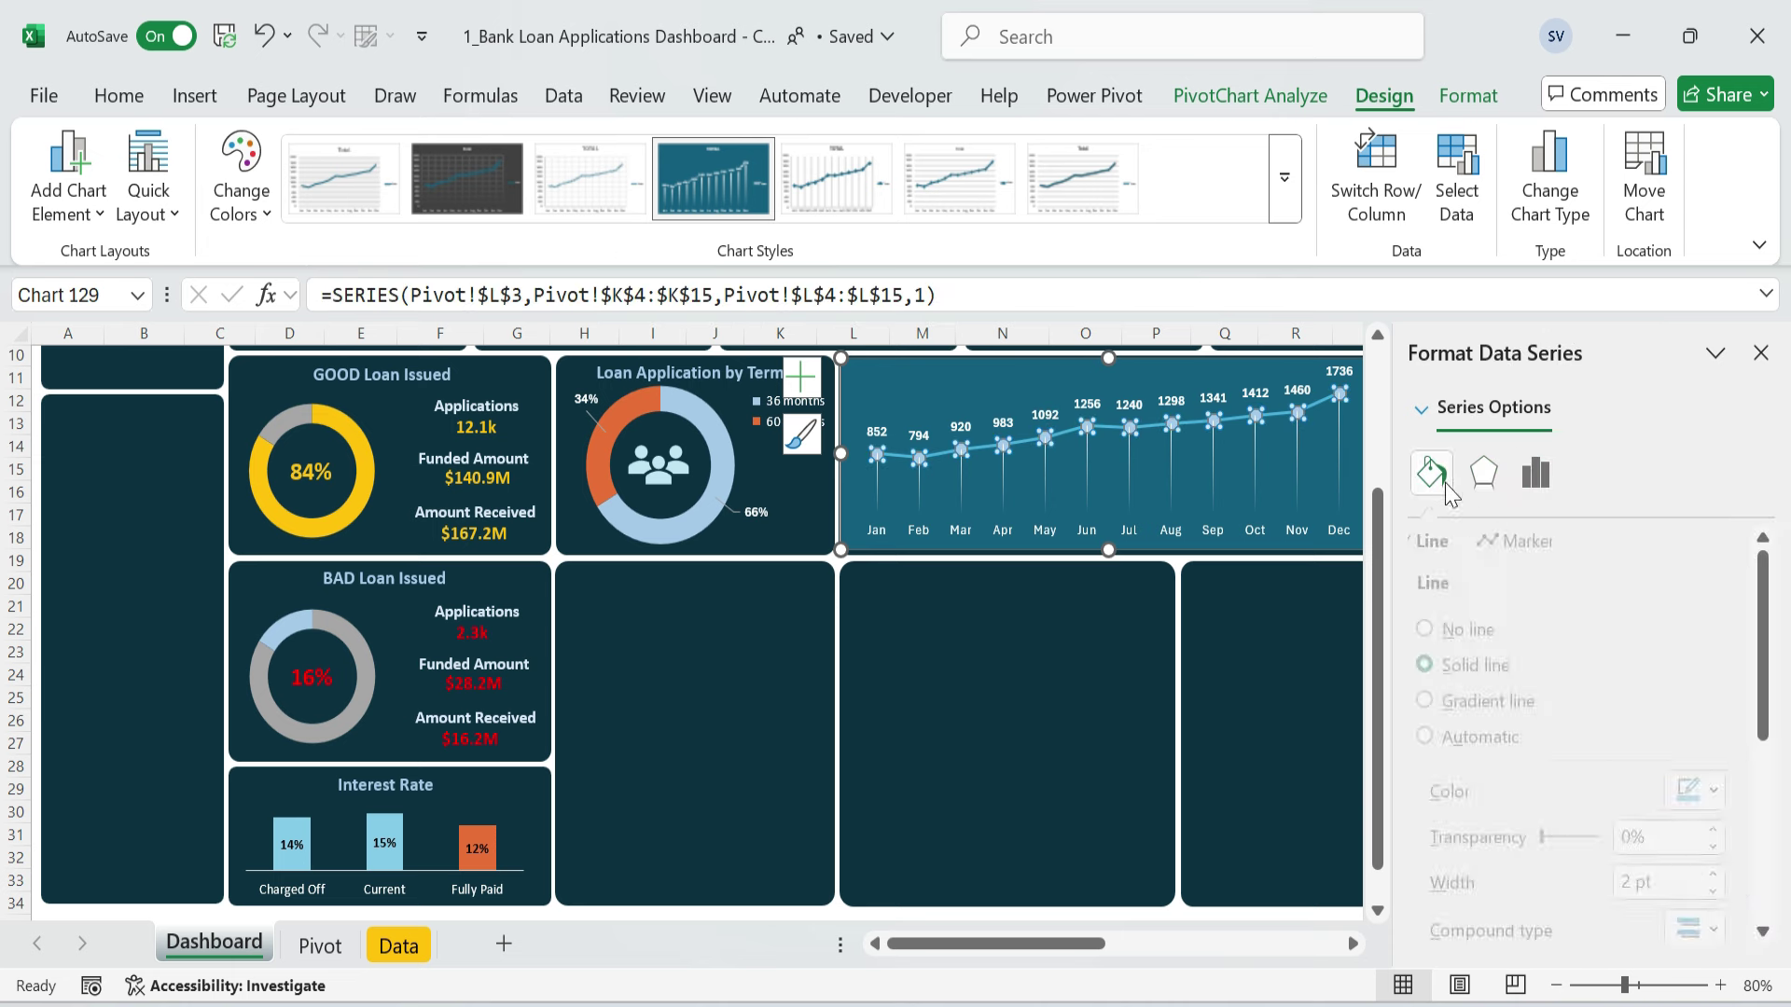
scroll(1603, 606, "down", 3)
left_click(1735, 701)
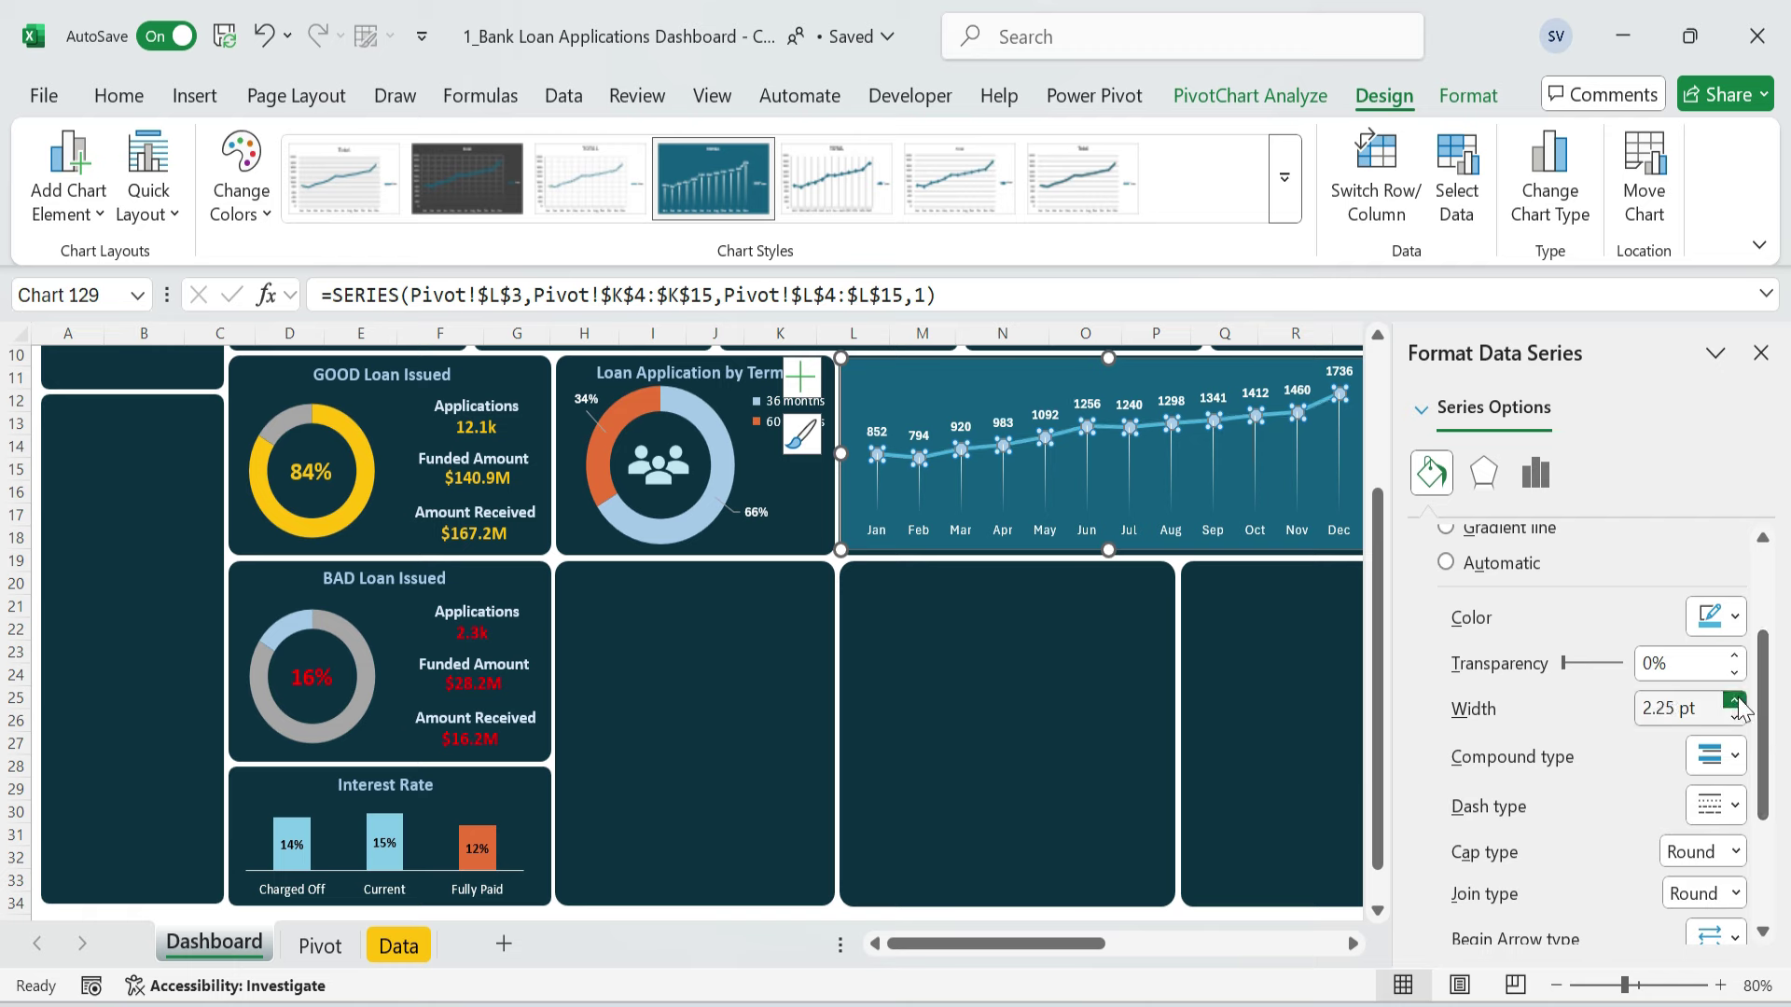
left_click(1155, 724)
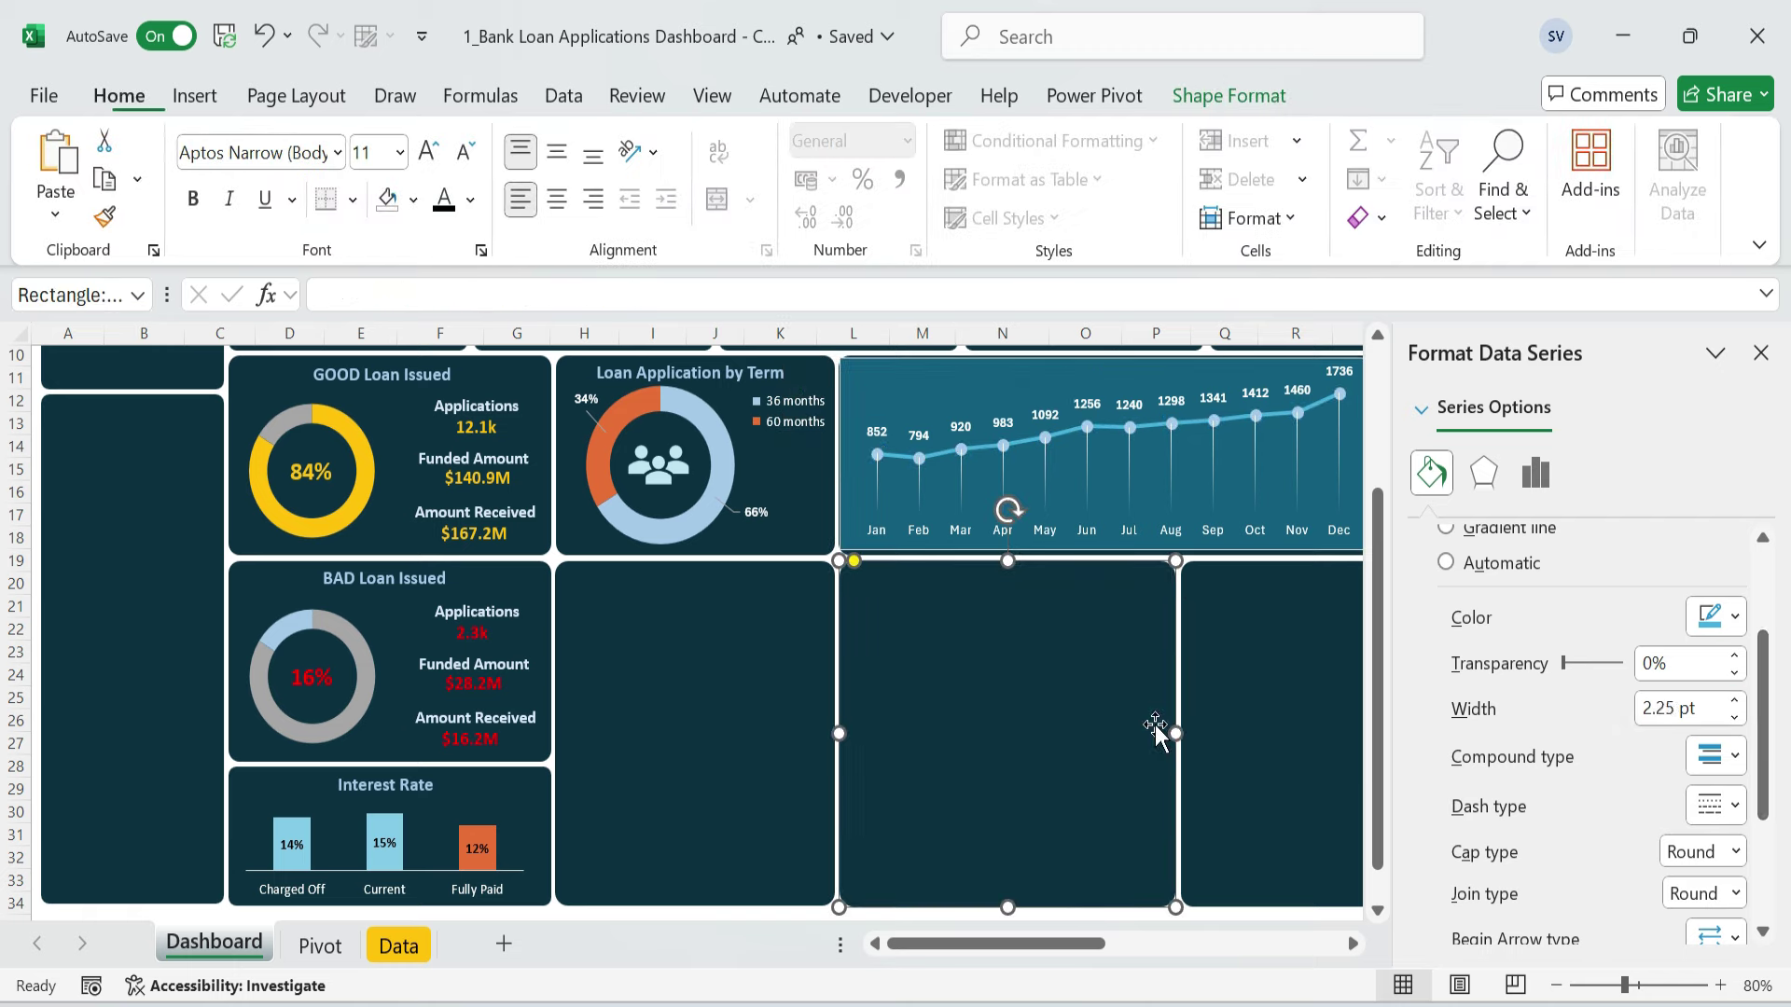
- Set the monthly line chart's built-in marker size to 6 and close the formatting pane
left_click(1129, 468)
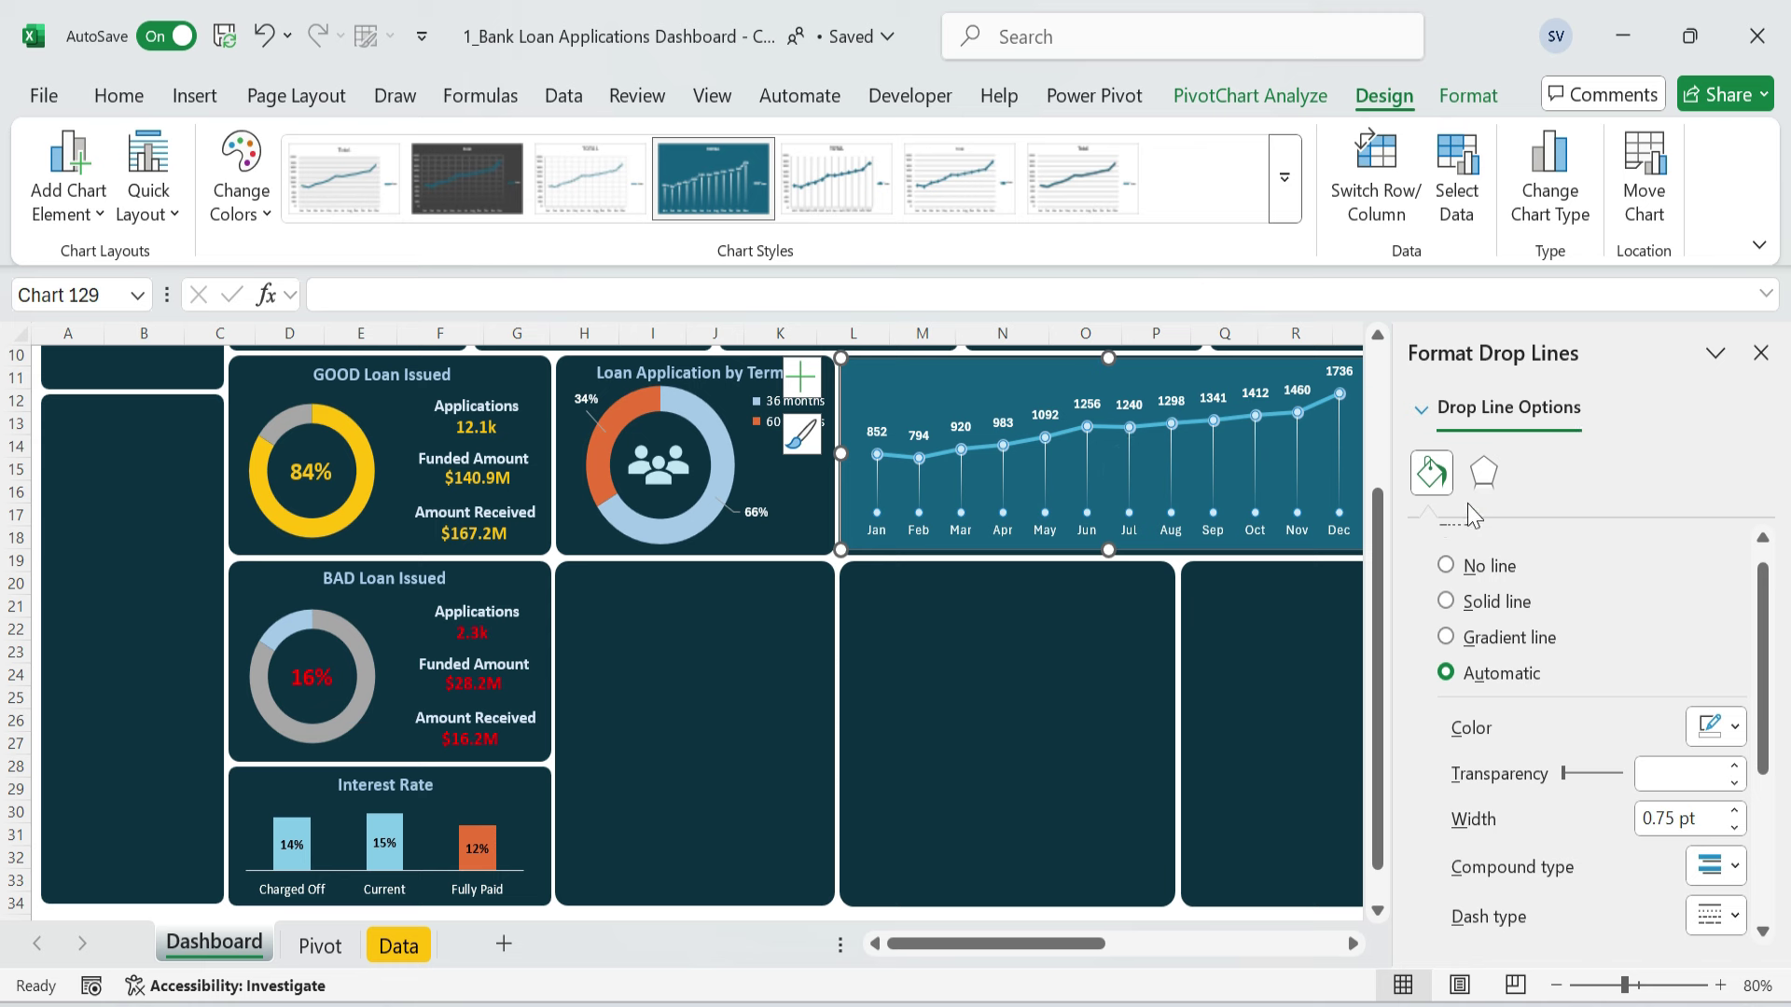
left_click(1195, 420)
left_click(1543, 543)
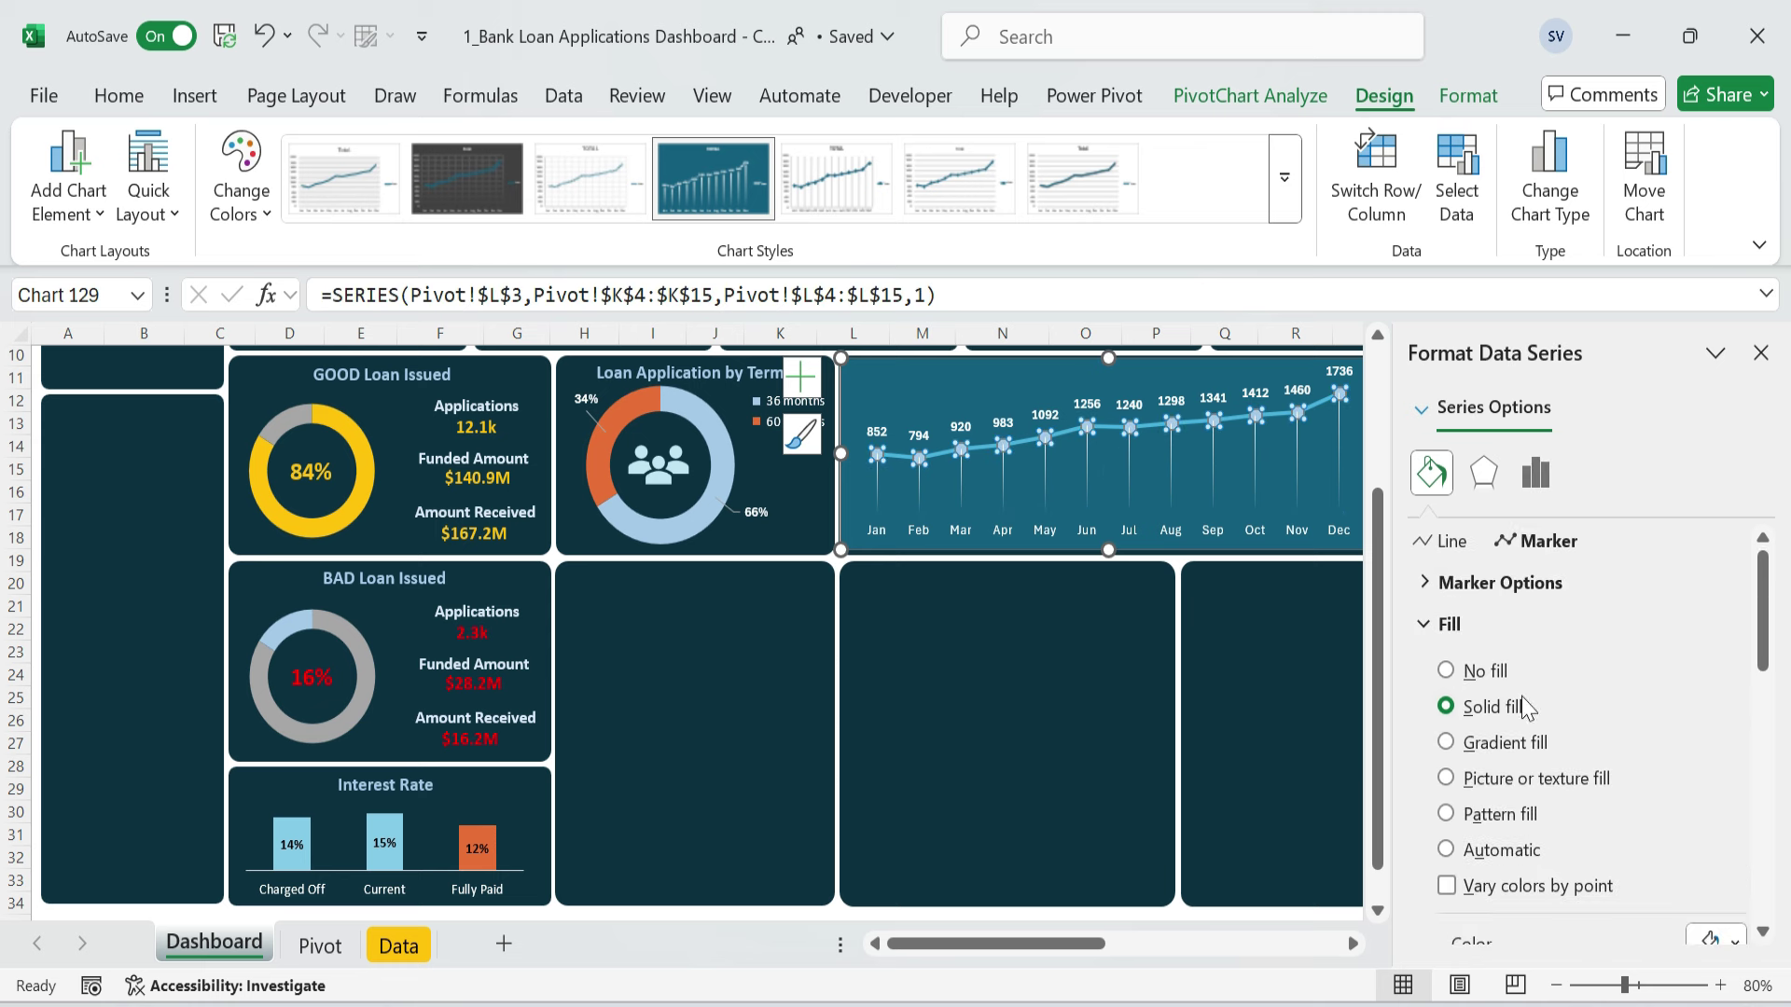
left_click(1427, 582)
left_click(1591, 794)
left_click(1591, 794)
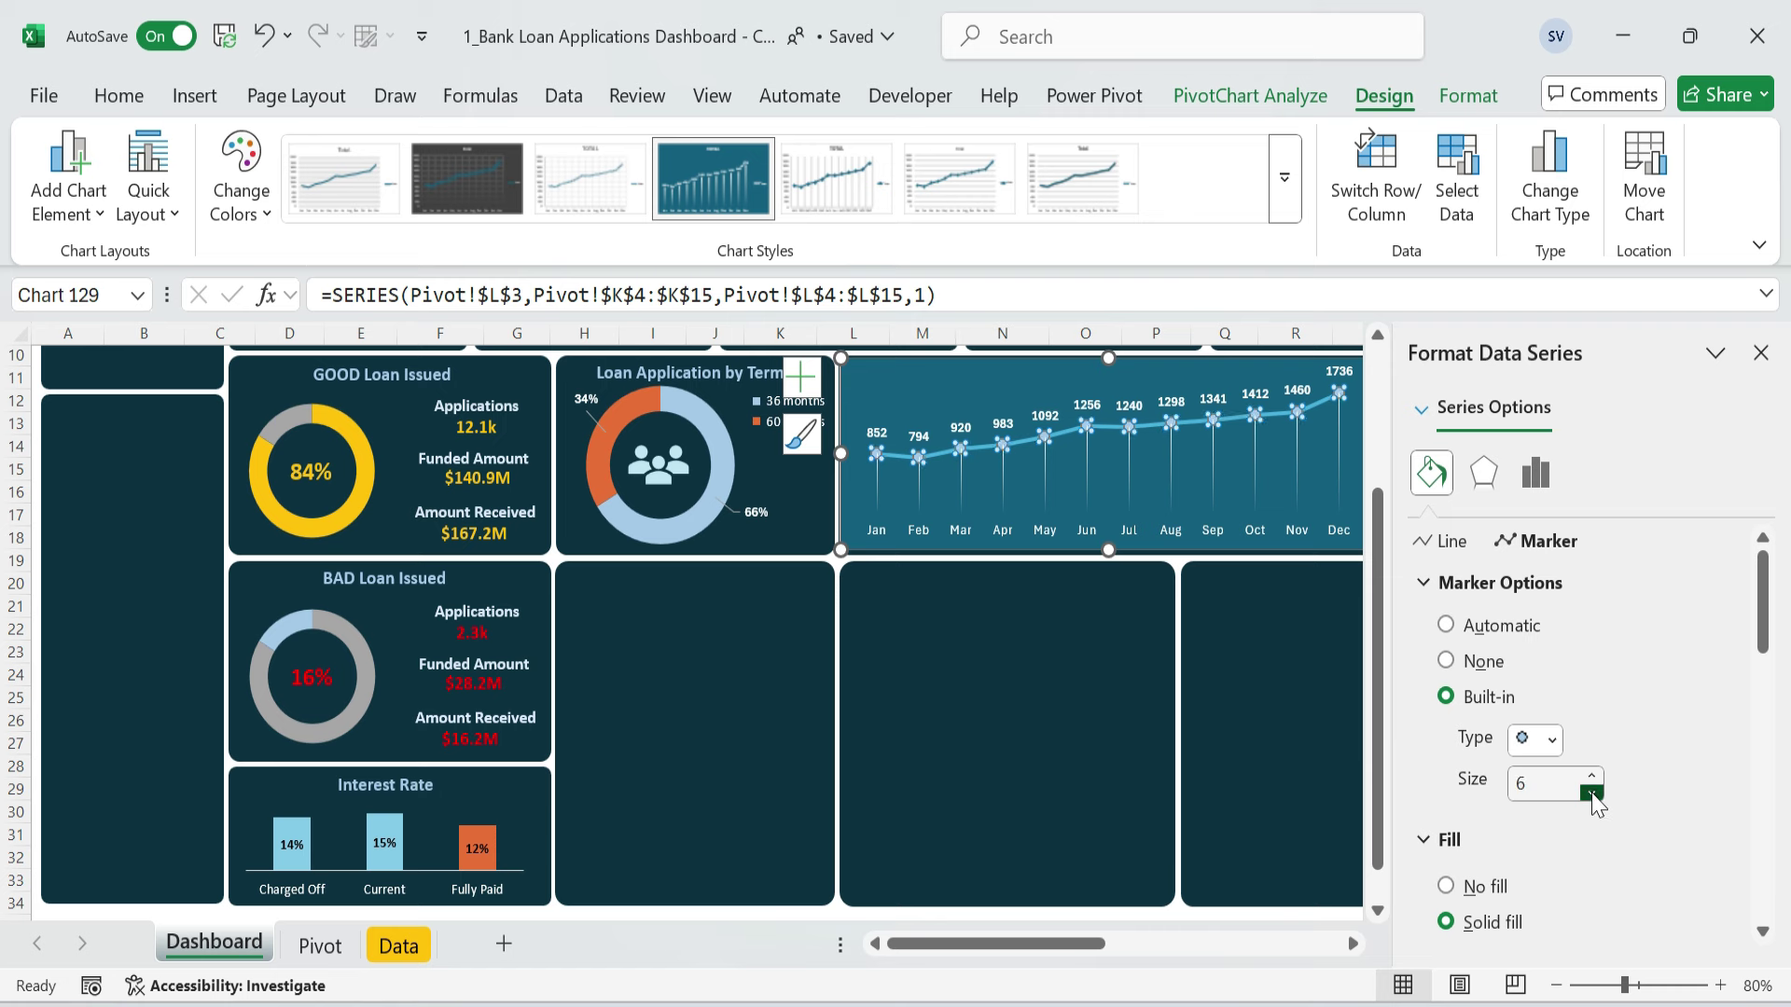
left_click(1761, 353)
- Remove the fill and outline from the monthly line chart's chart area
left_click(1427, 672)
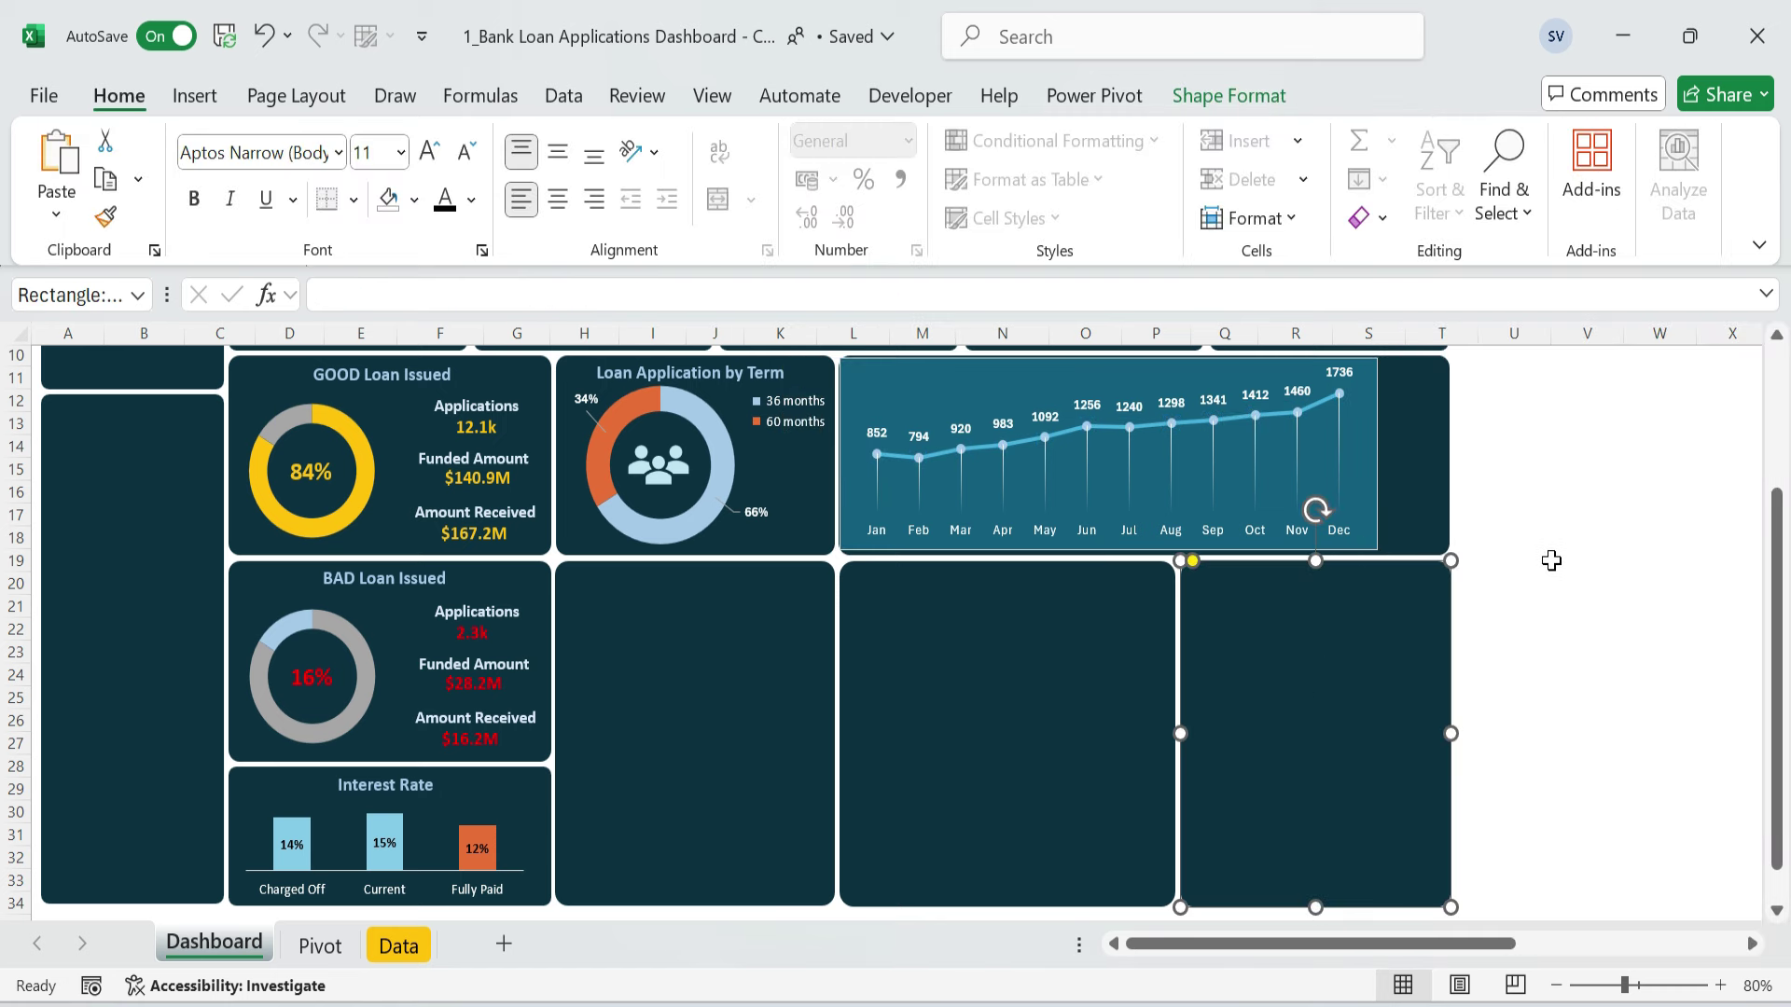
scroll(1350, 455, "up", 2)
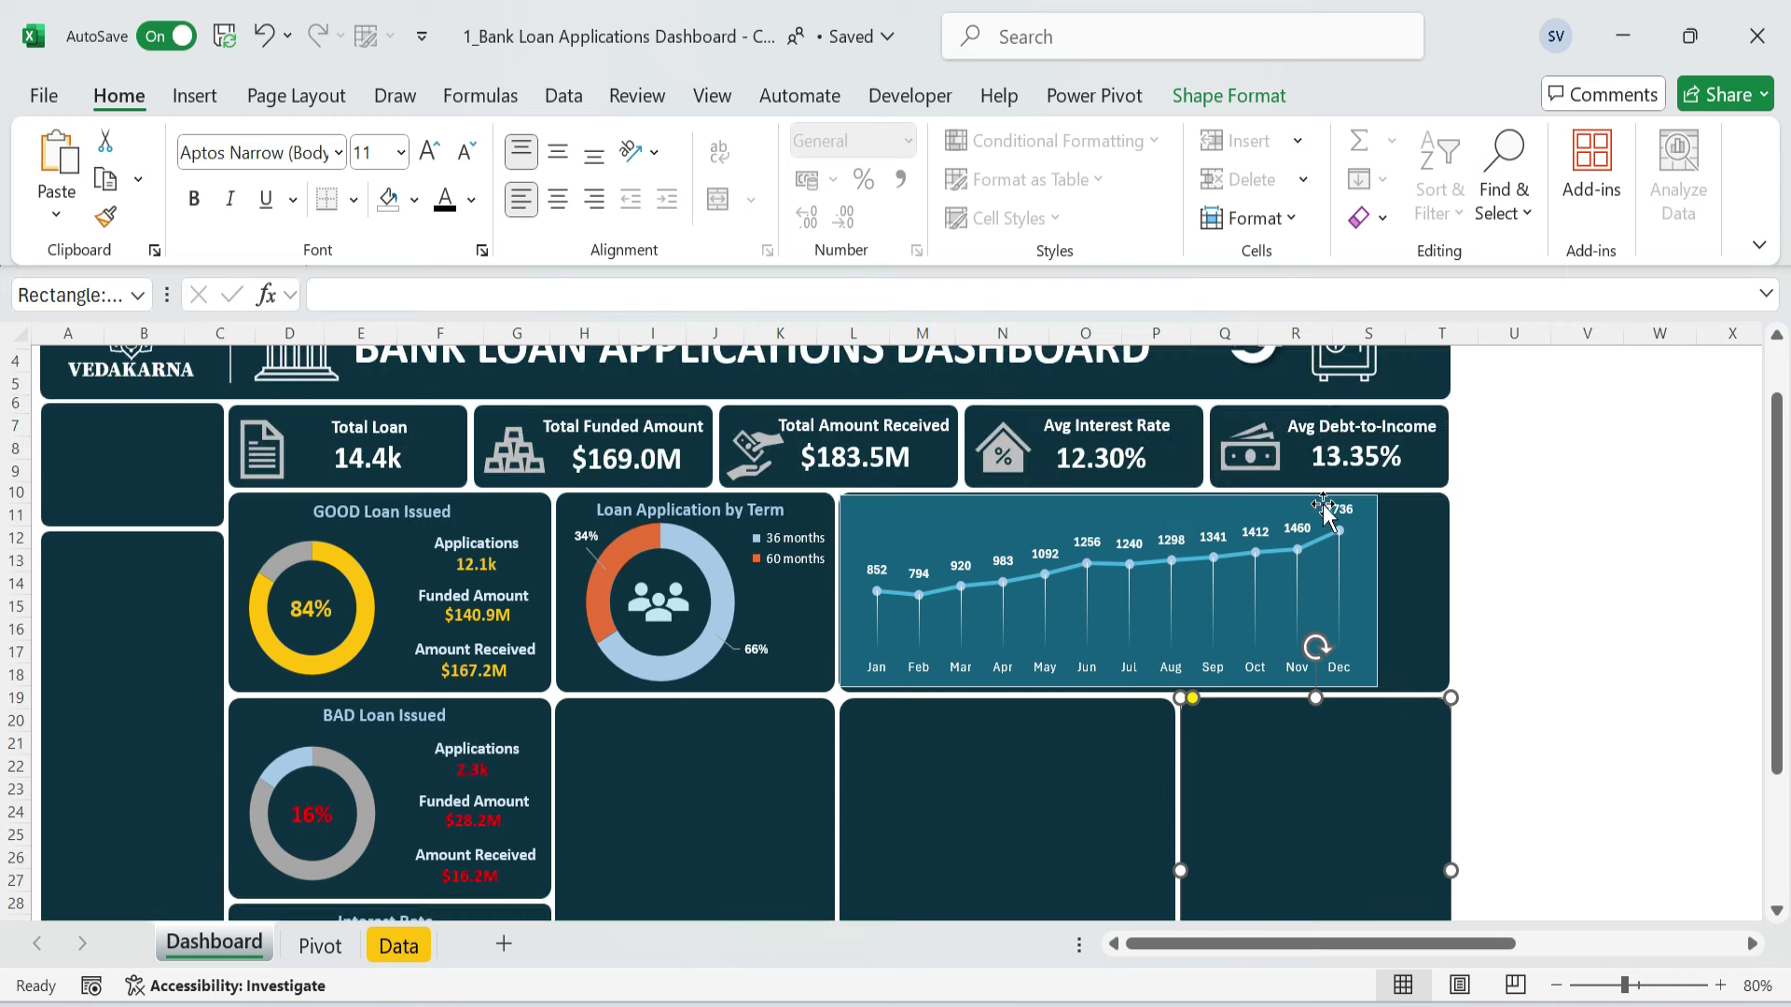
left_click(1354, 578)
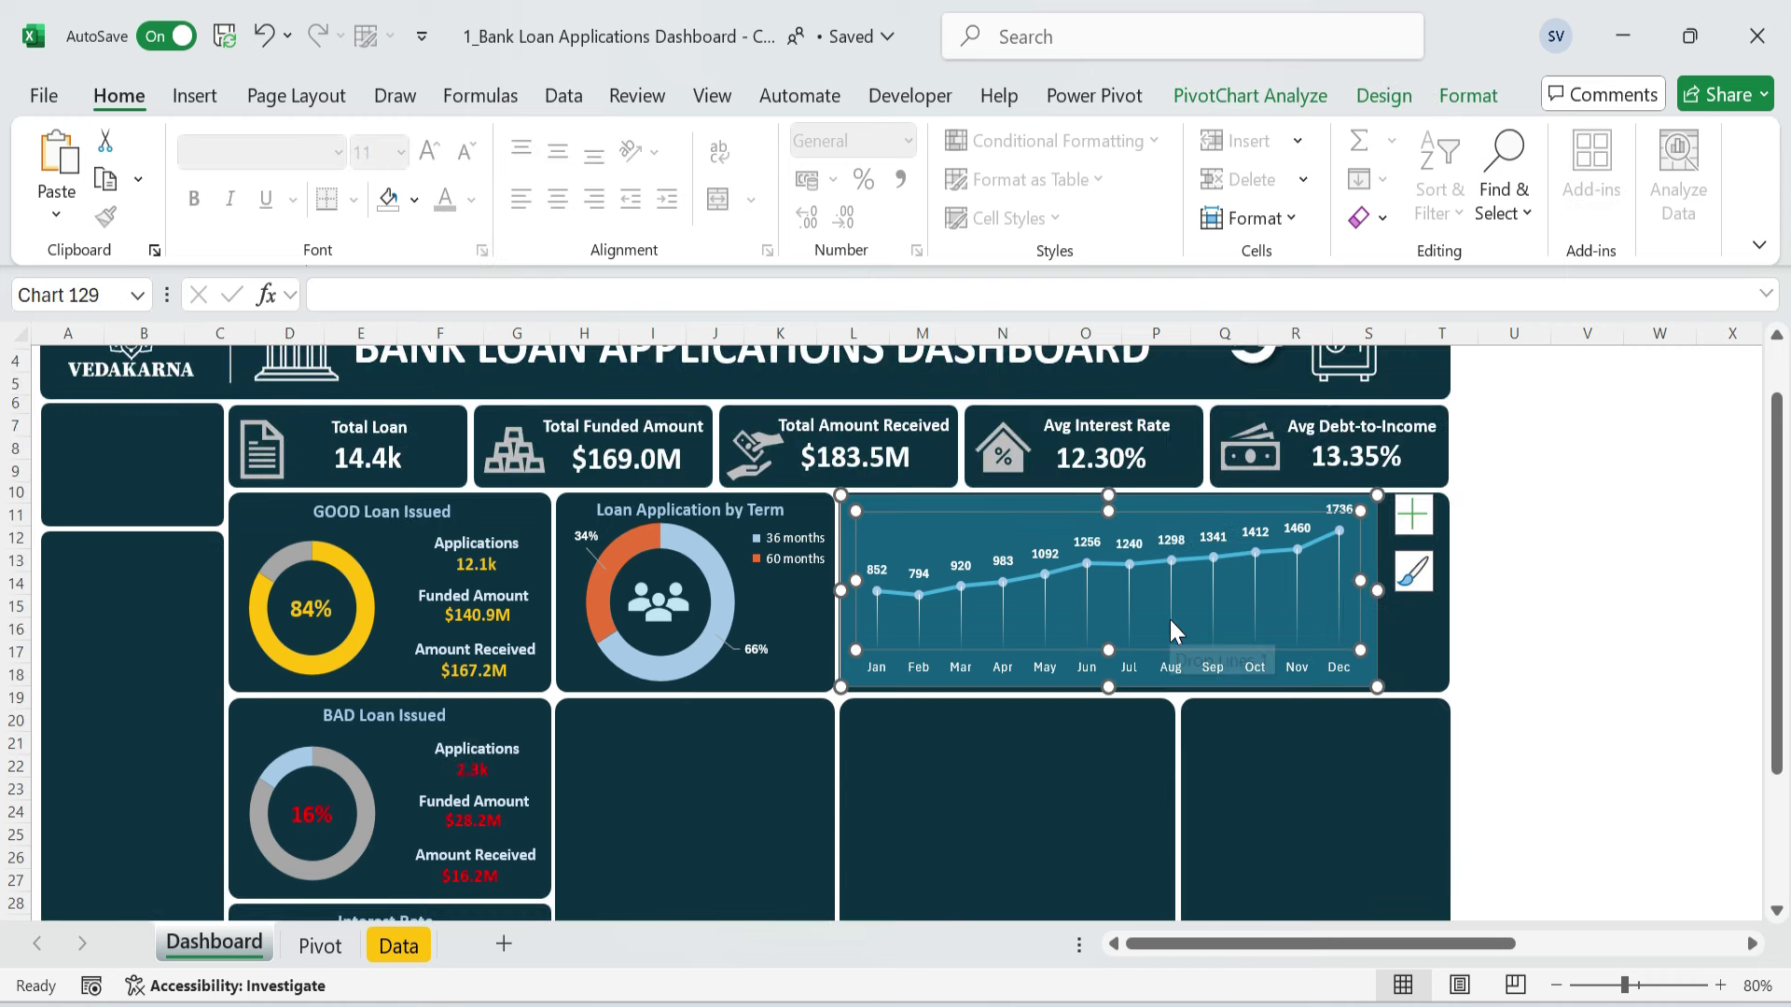
left_click(1367, 558)
left_click(1468, 95)
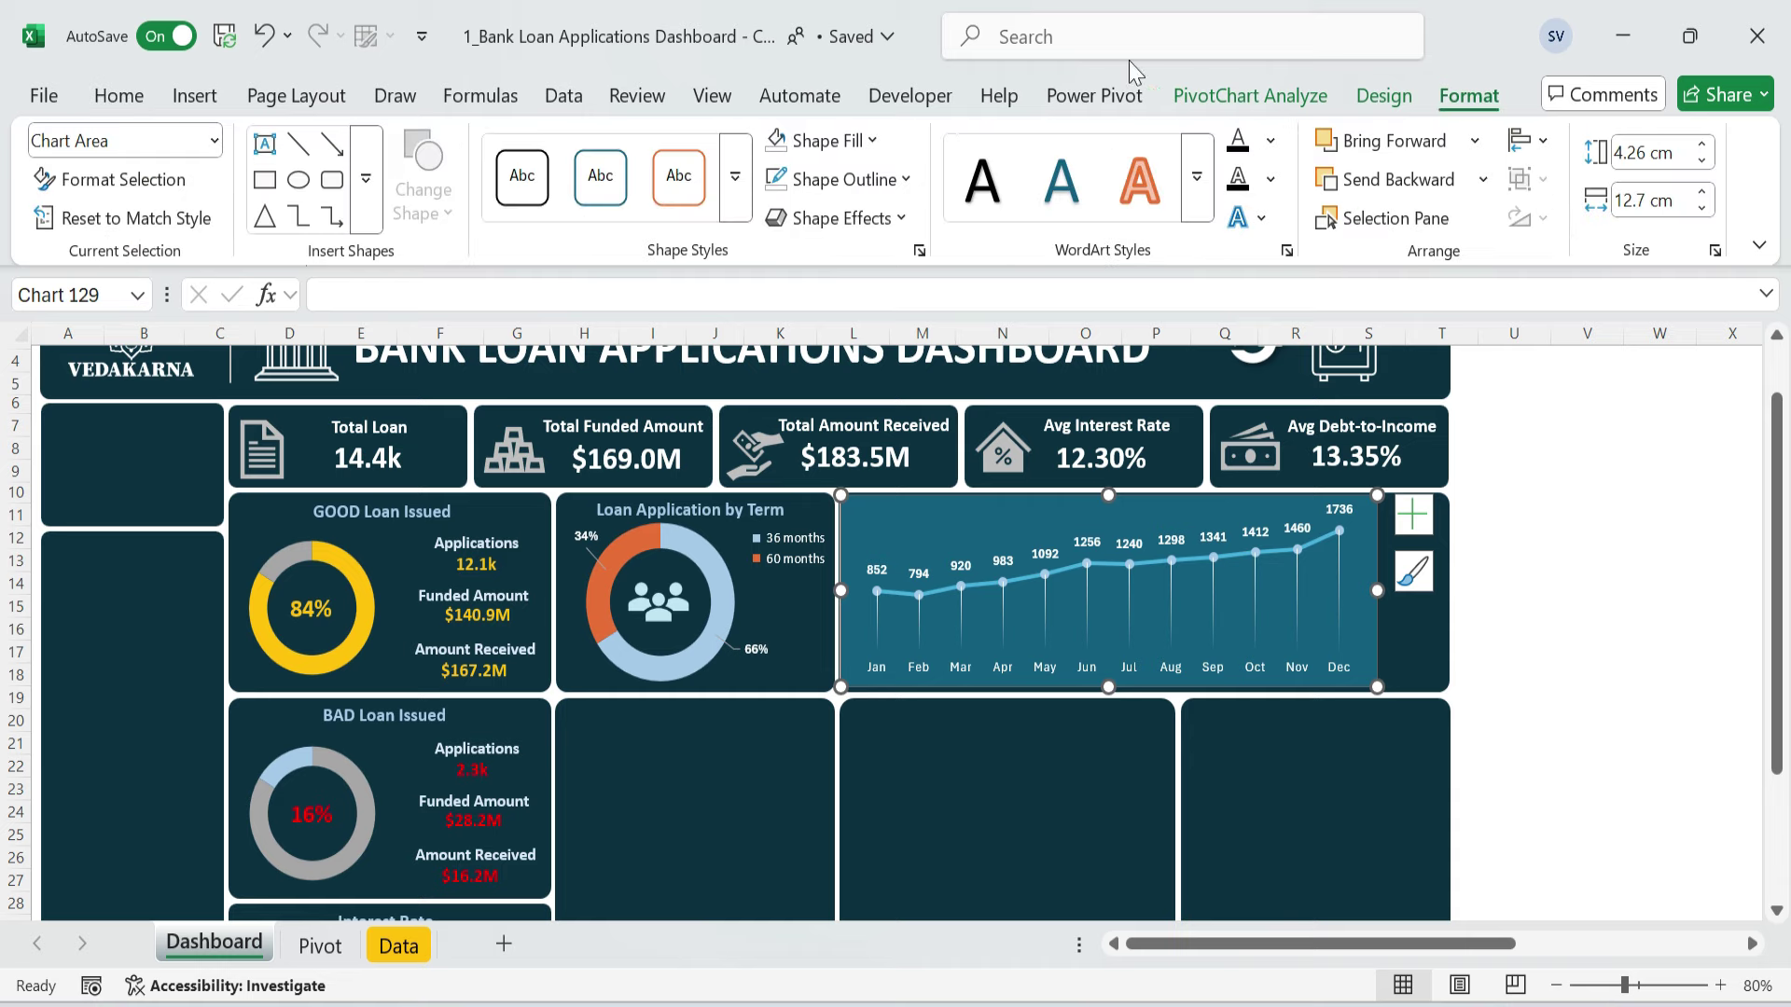
left_click(813, 141)
left_click(891, 786)
left_click(904, 179)
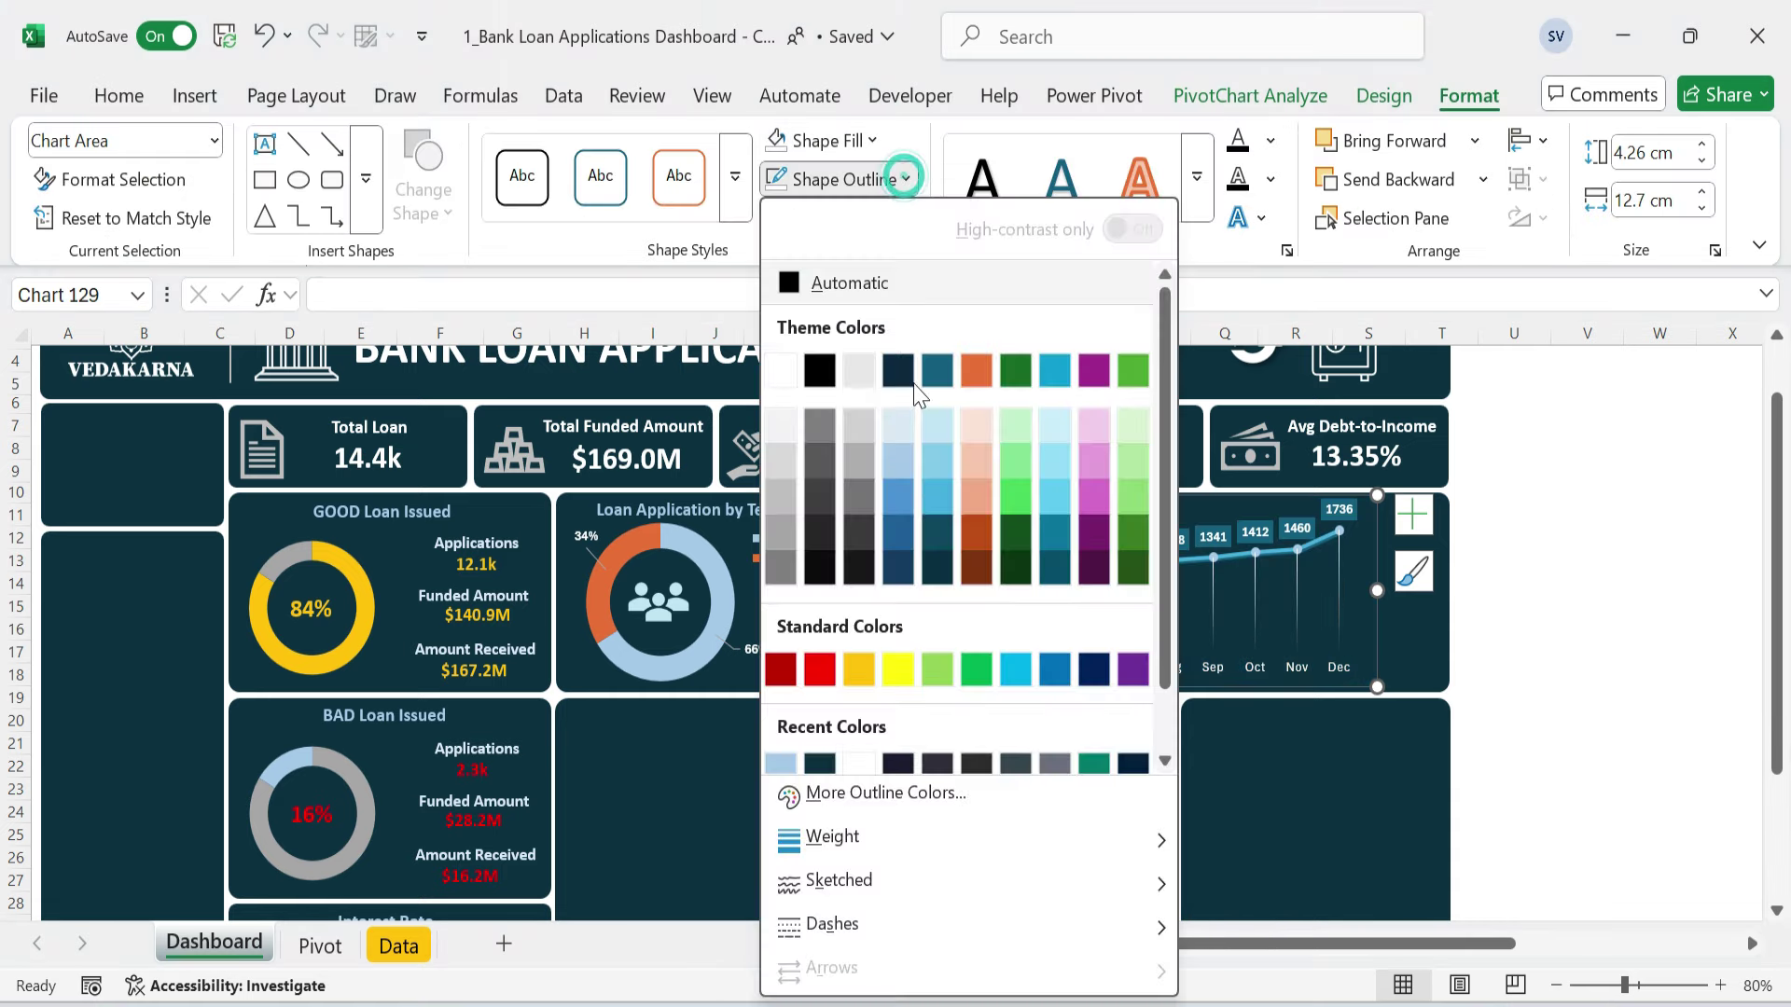
scroll(927, 791, "down", 1)
left_click(919, 753)
left_click(1560, 629)
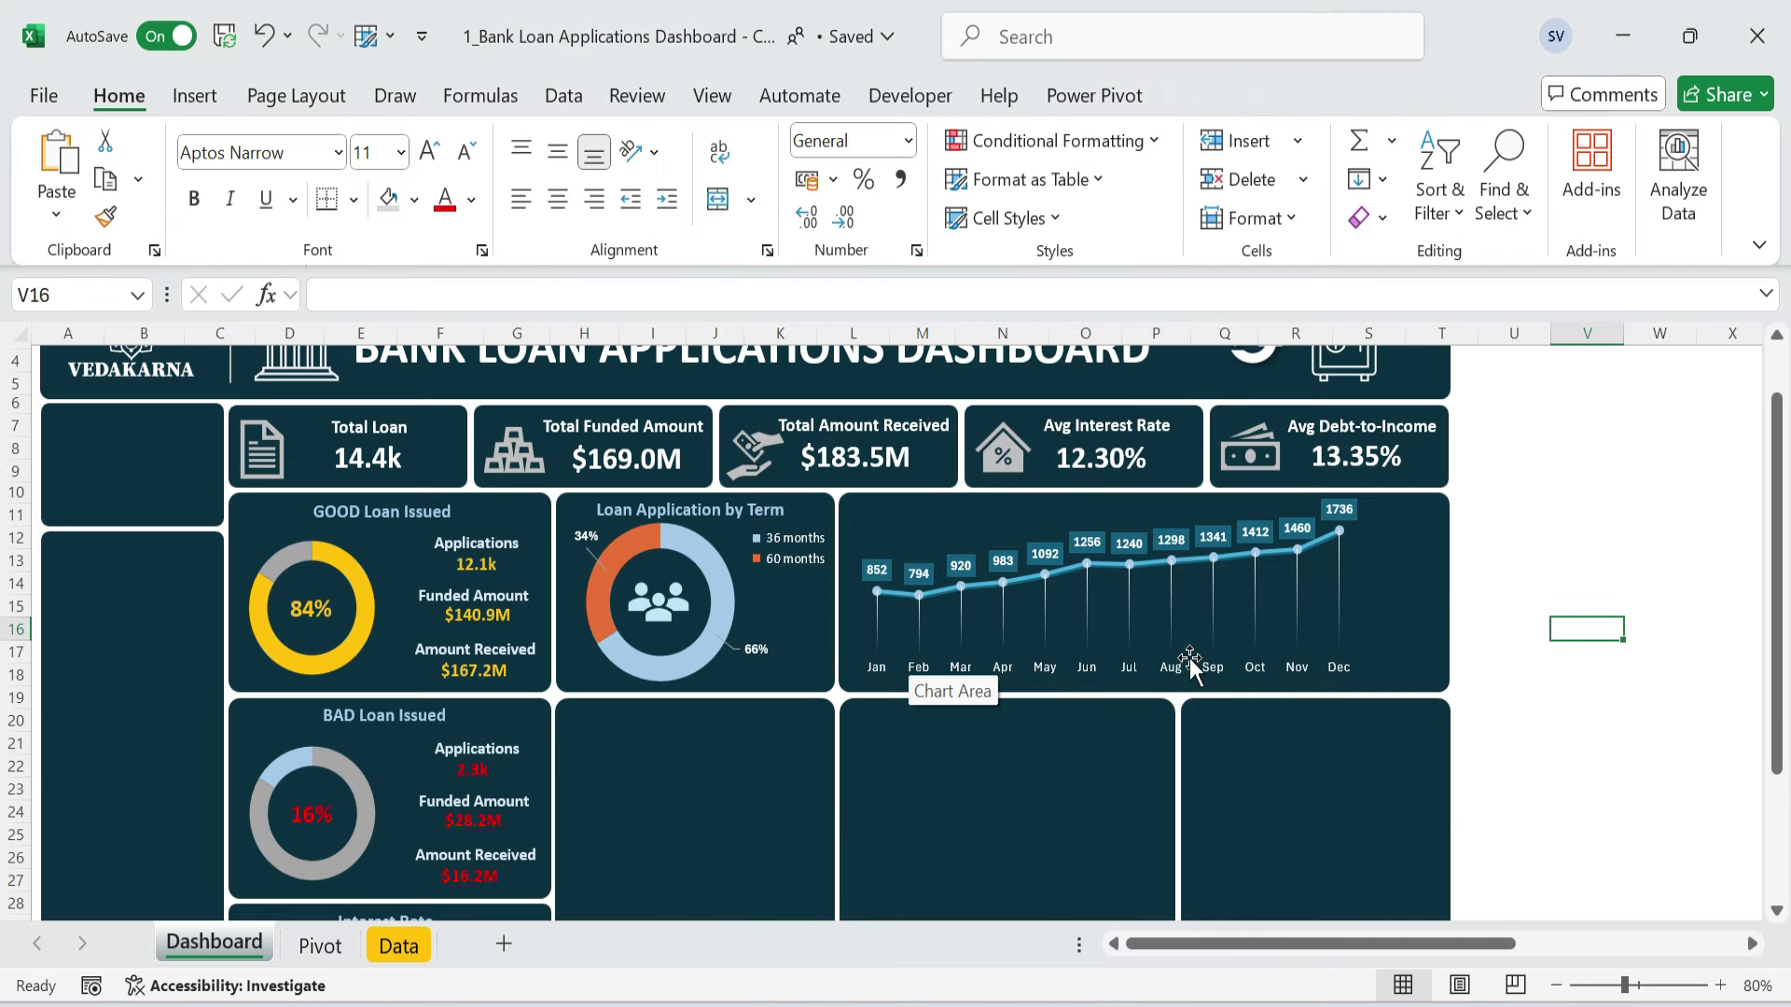
left_click(1523, 539)
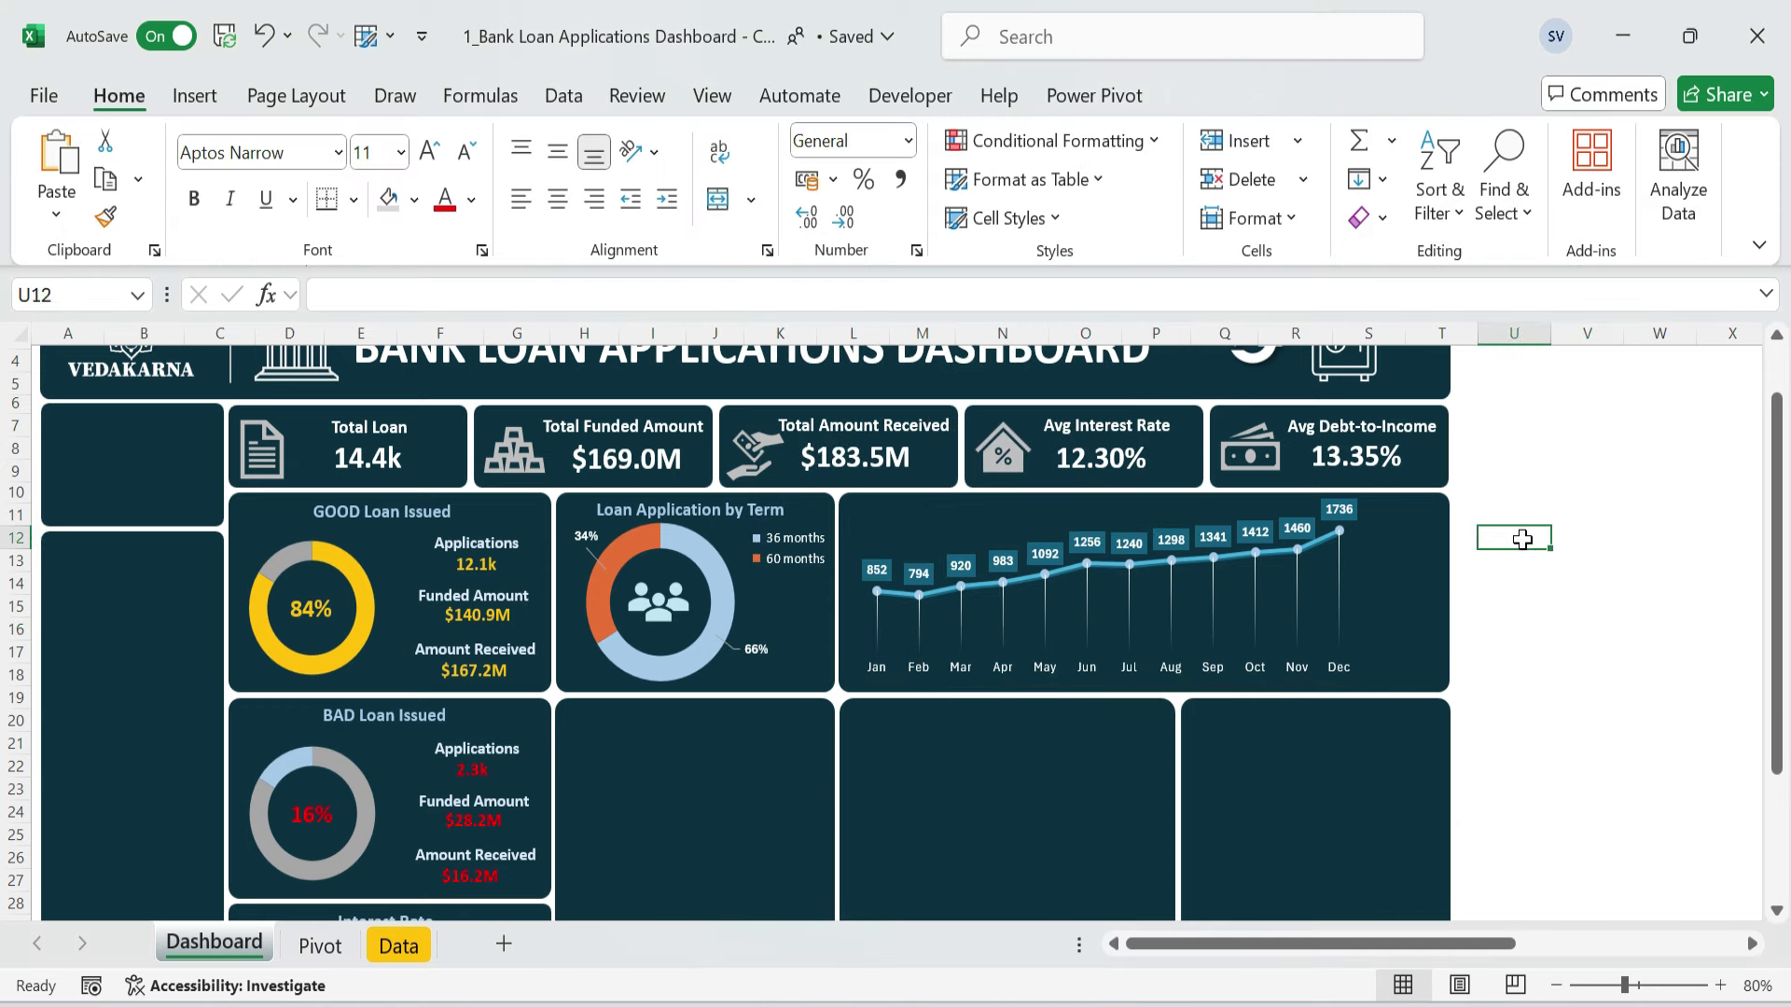
- Remove the fill and outline from the monthly line chart's data labels
left_click(1136, 539)
right_click(1142, 546)
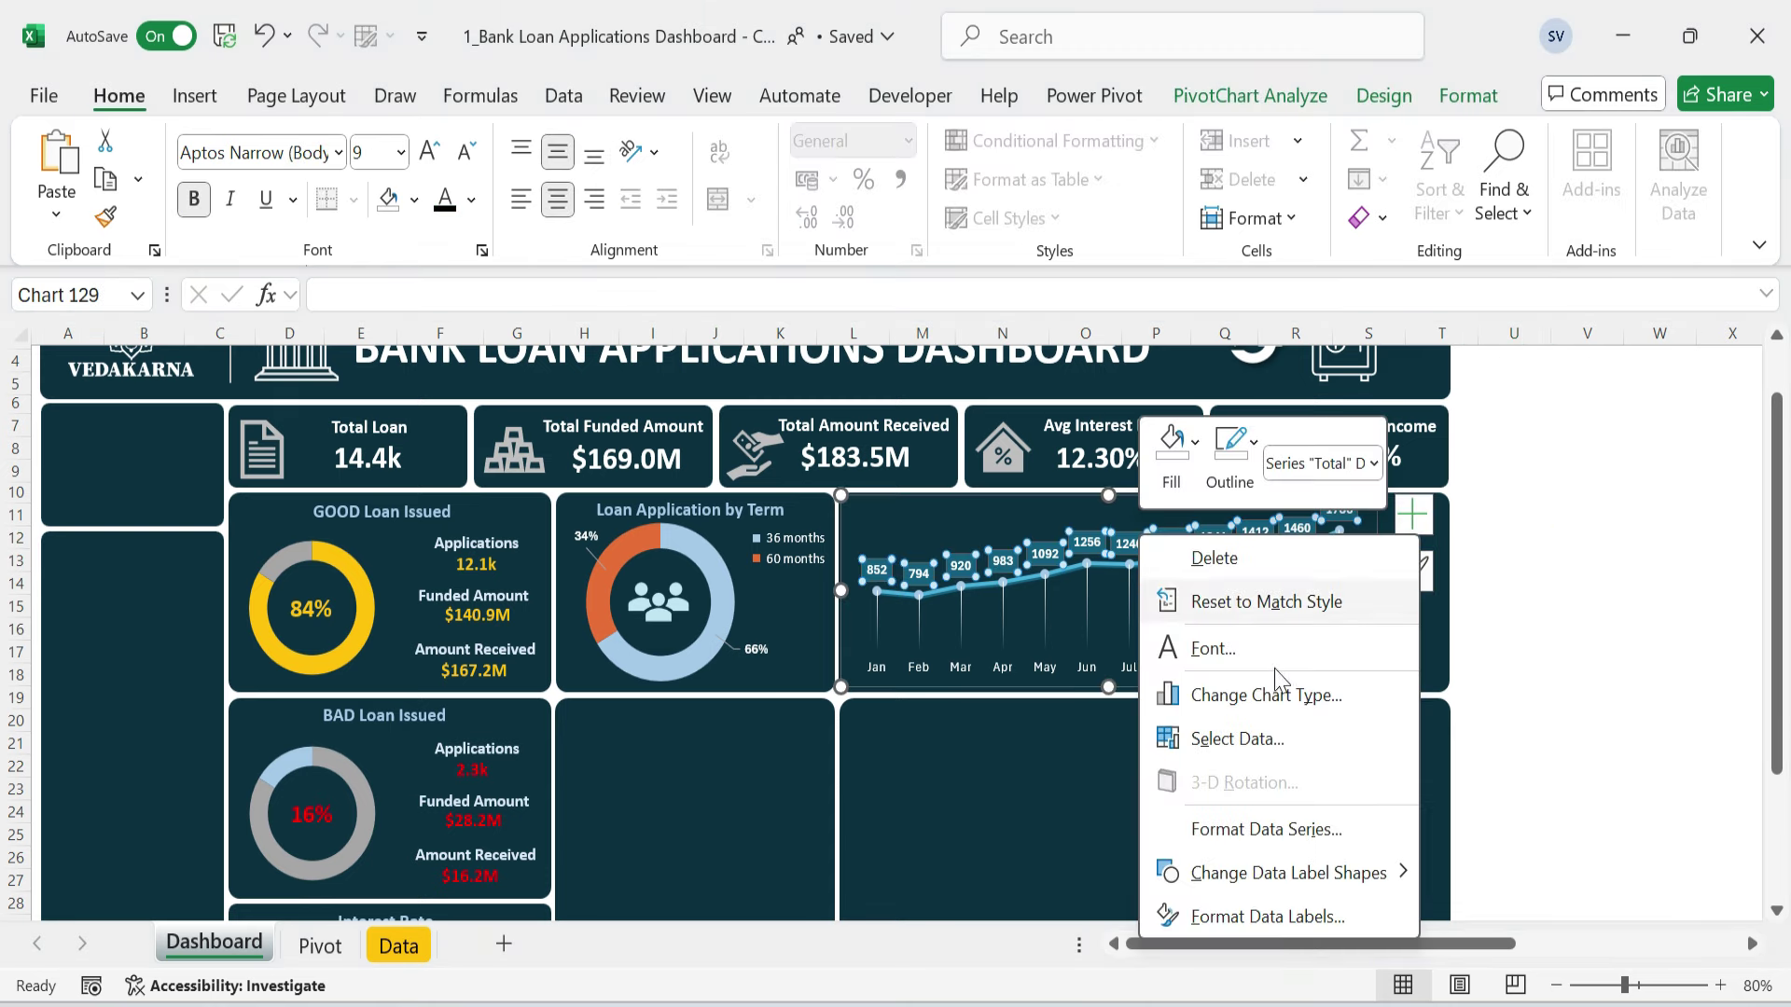
left_click(1461, 98)
left_click(1462, 98)
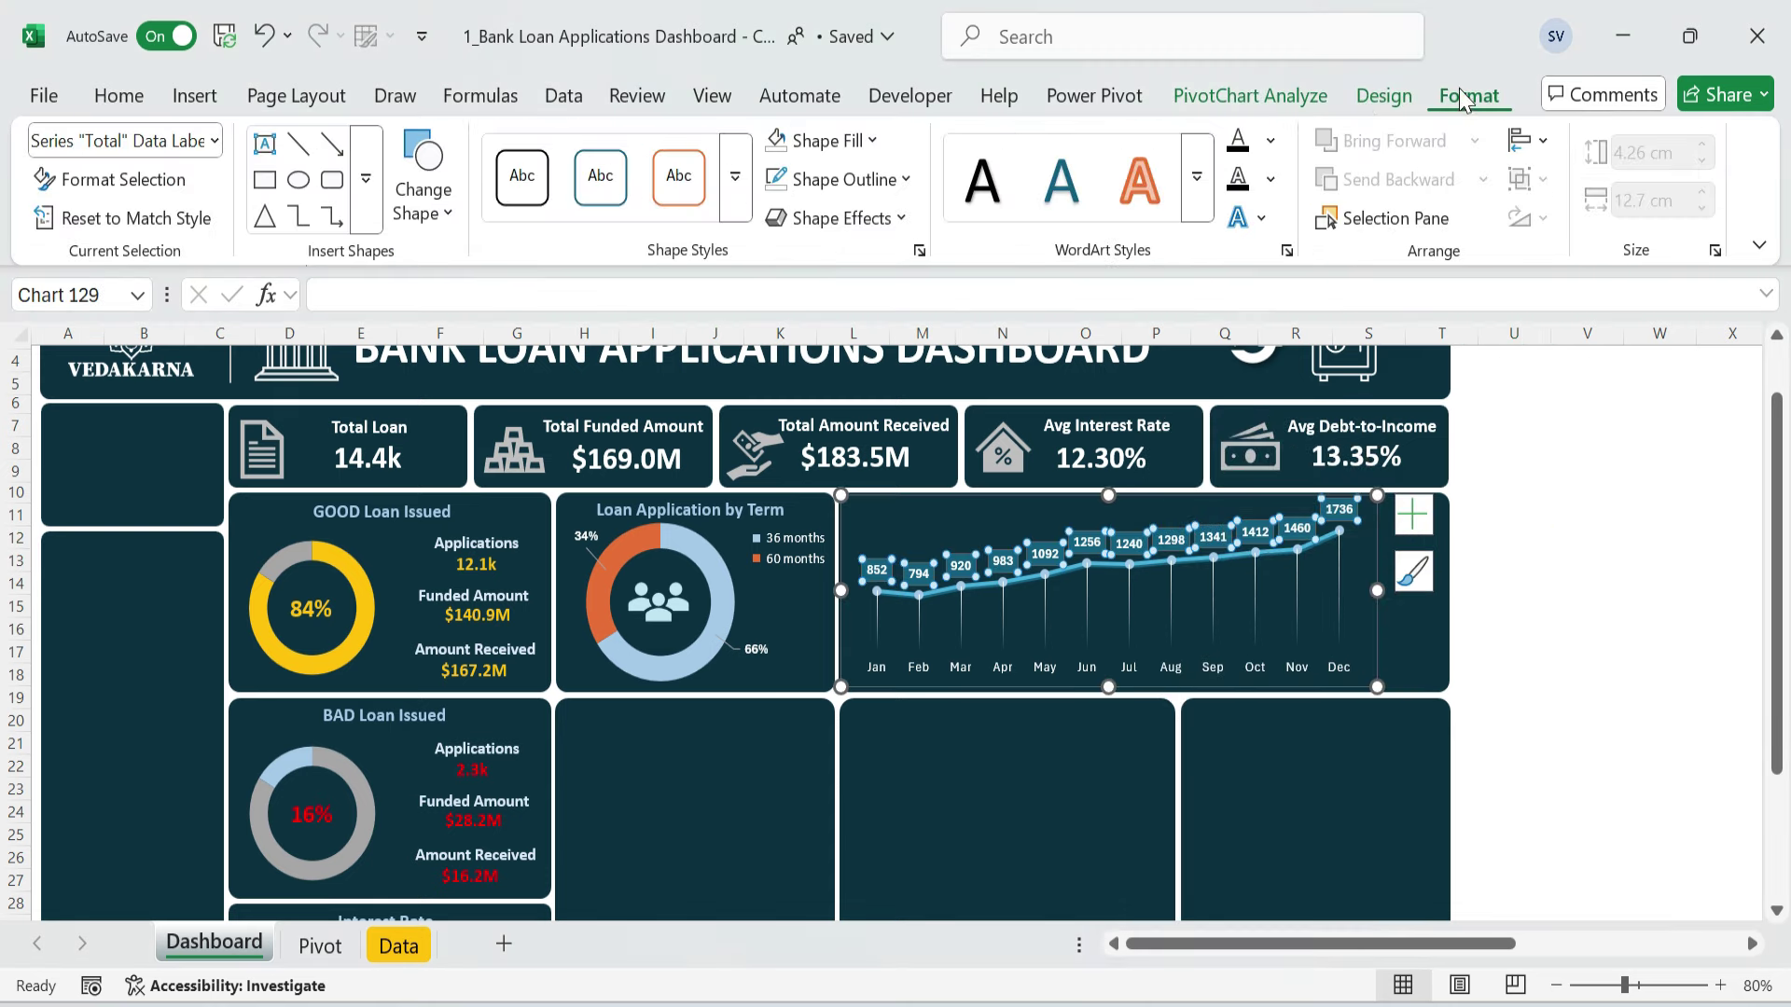
left_click(872, 141)
left_click(840, 788)
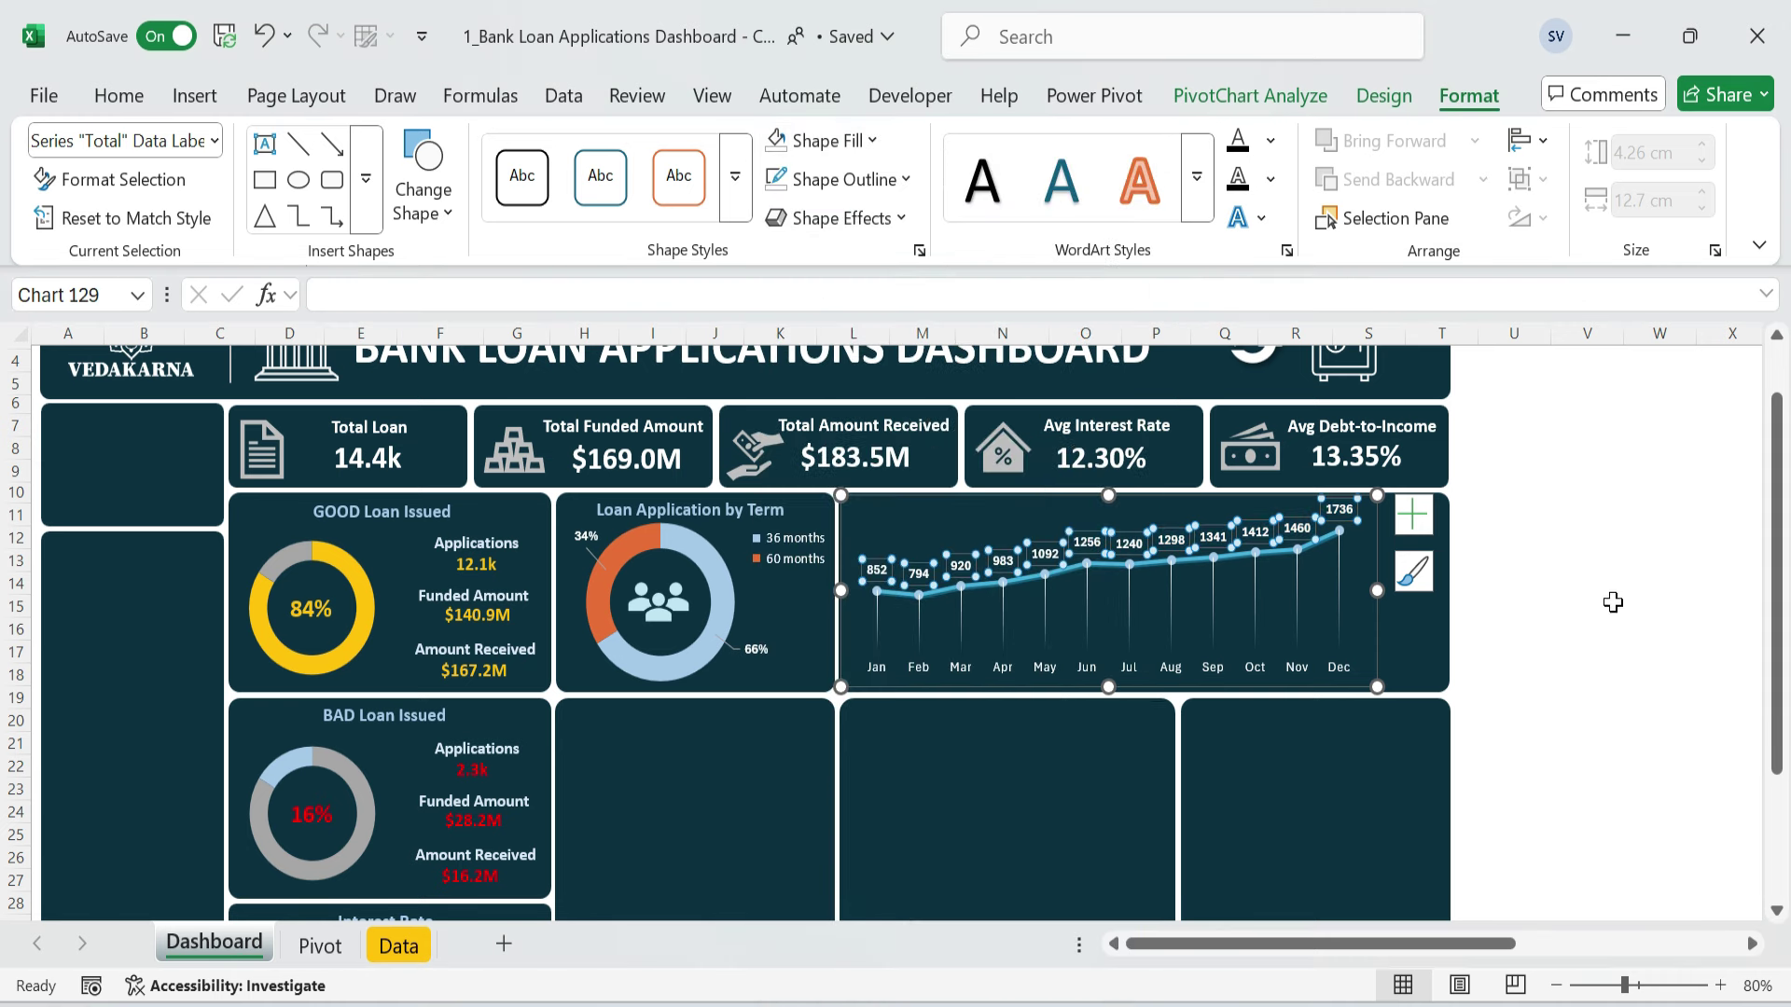
left_click(905, 180)
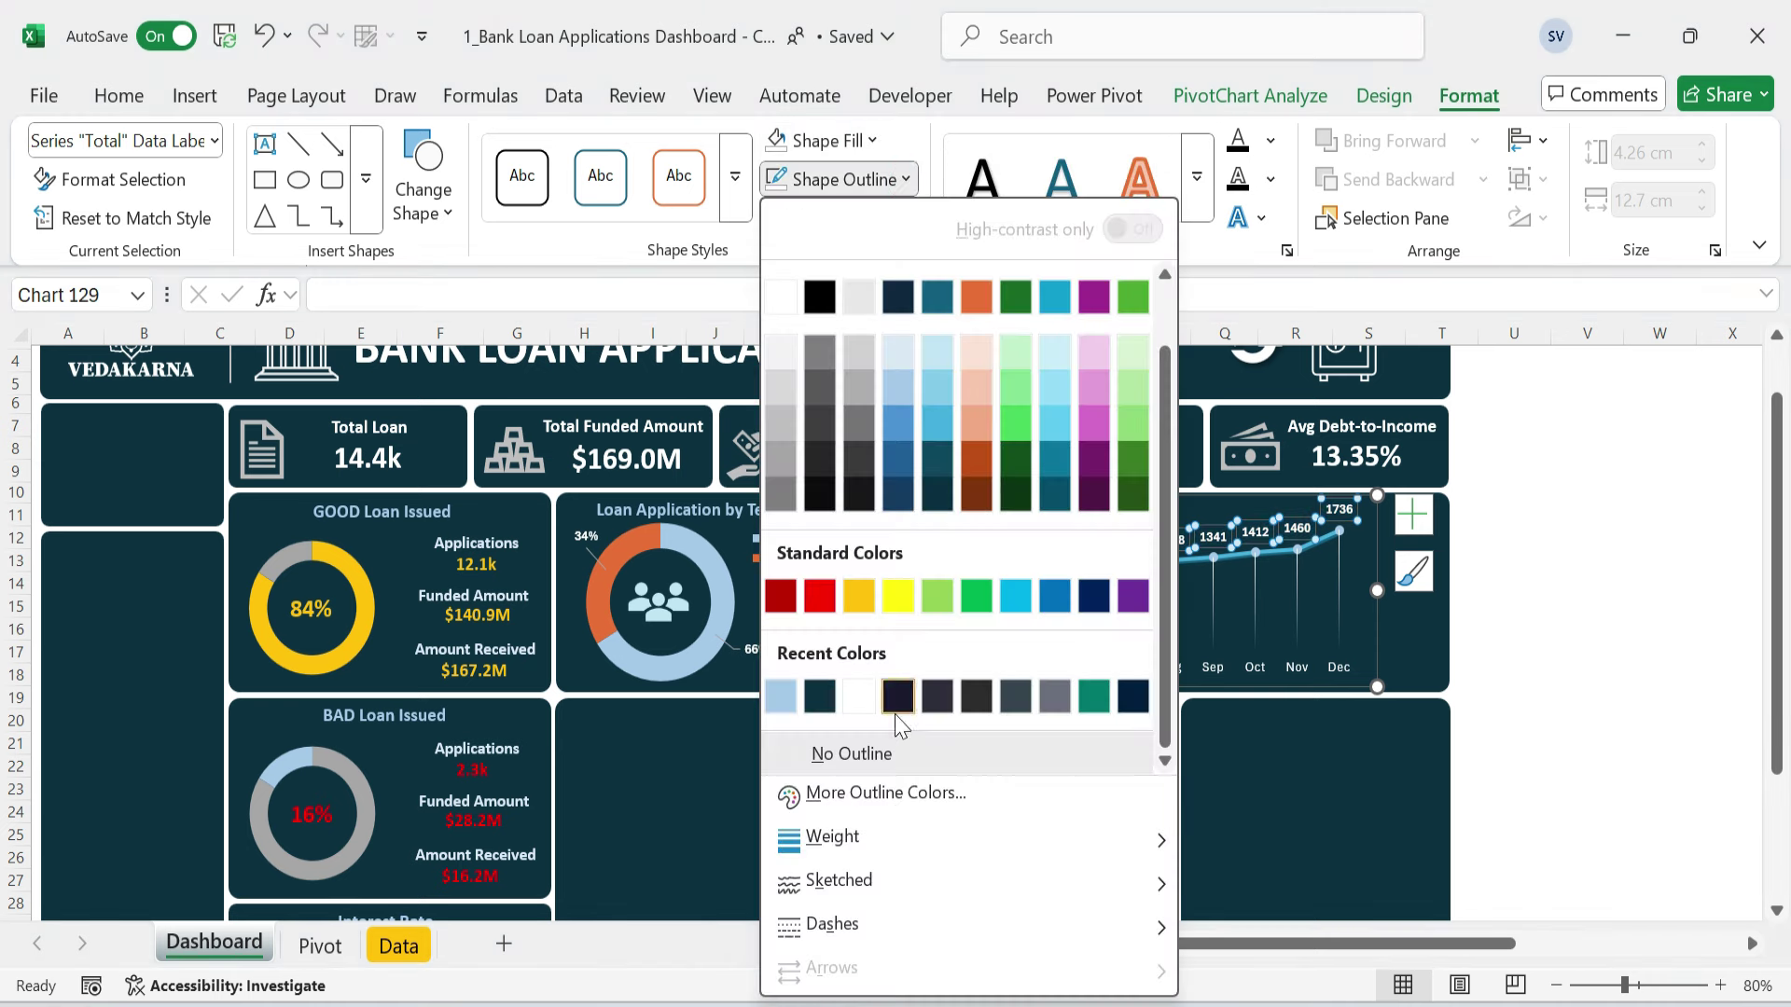
left_click(904, 758)
- Add a light outline to the monthly line chart's horizontal axis
left_click(1272, 670)
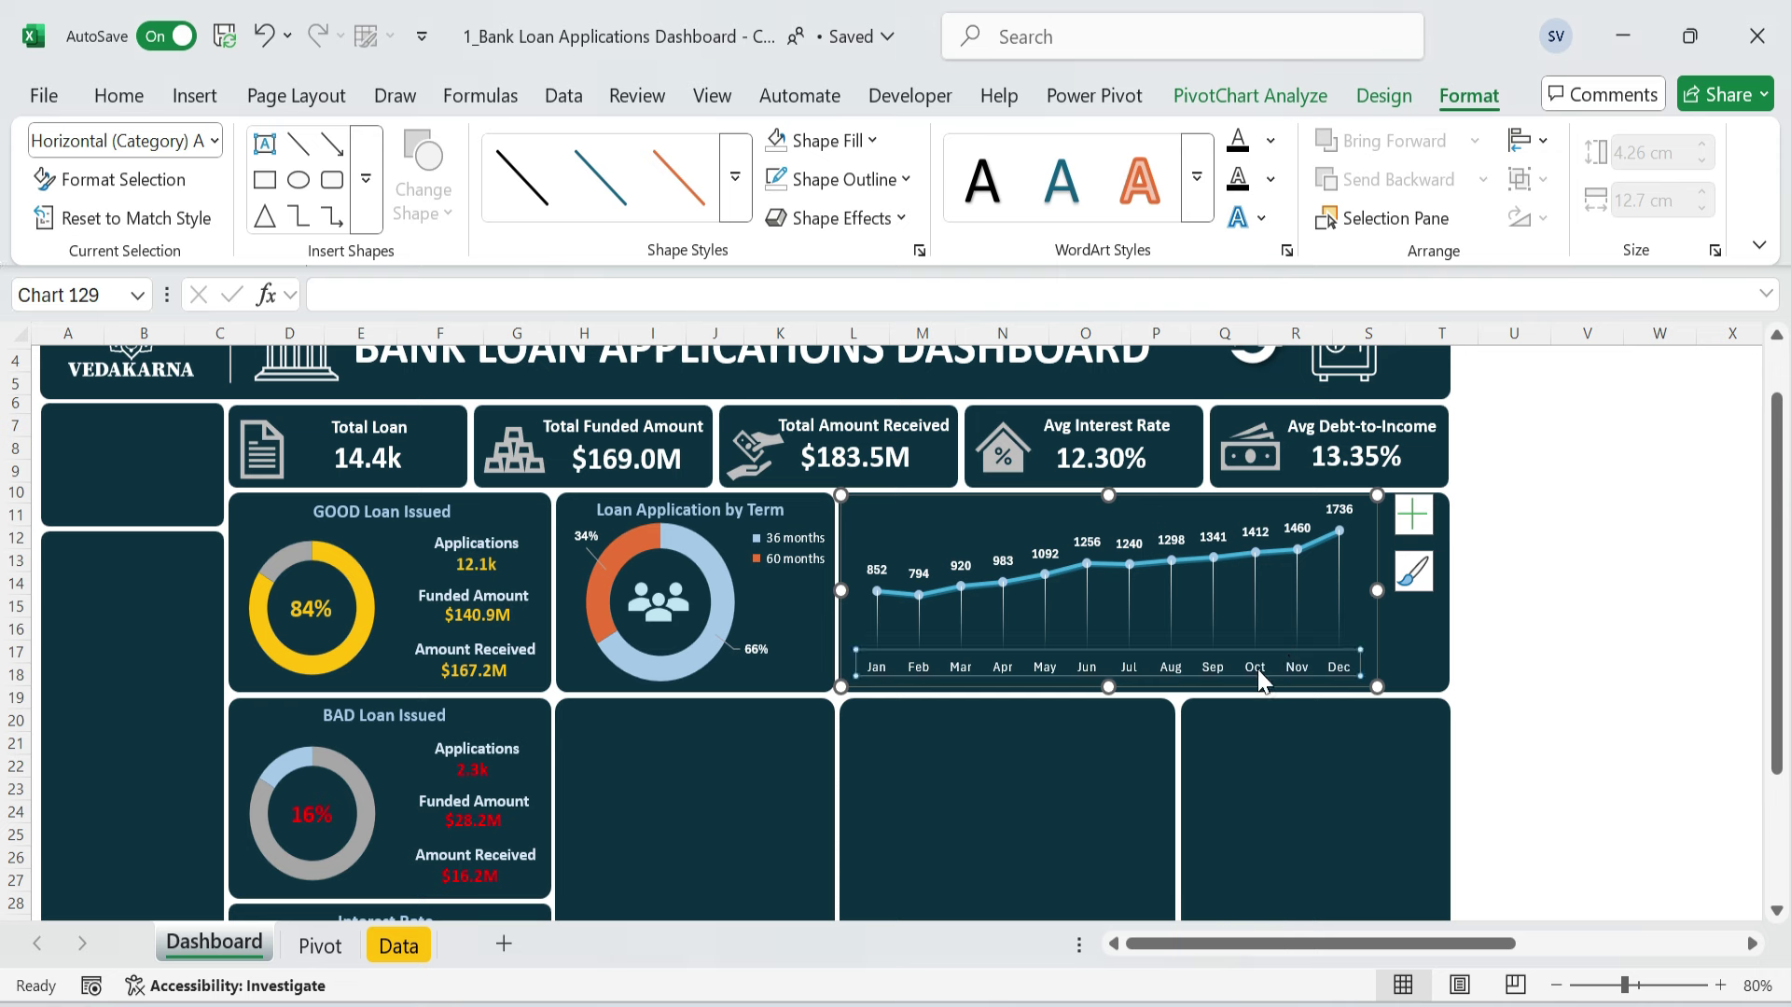
left_click(906, 182)
left_click(1659, 600)
- Widen the monthly line chart to about 14.31 cm to fill its panel and lower the plot area's upper edge to leave title space
left_click(1366, 589)
left_click(1377, 593)
left_click_drag(1377, 593, 1444, 593)
left_click(1147, 651)
left_click_drag(1144, 513, 1144, 529)
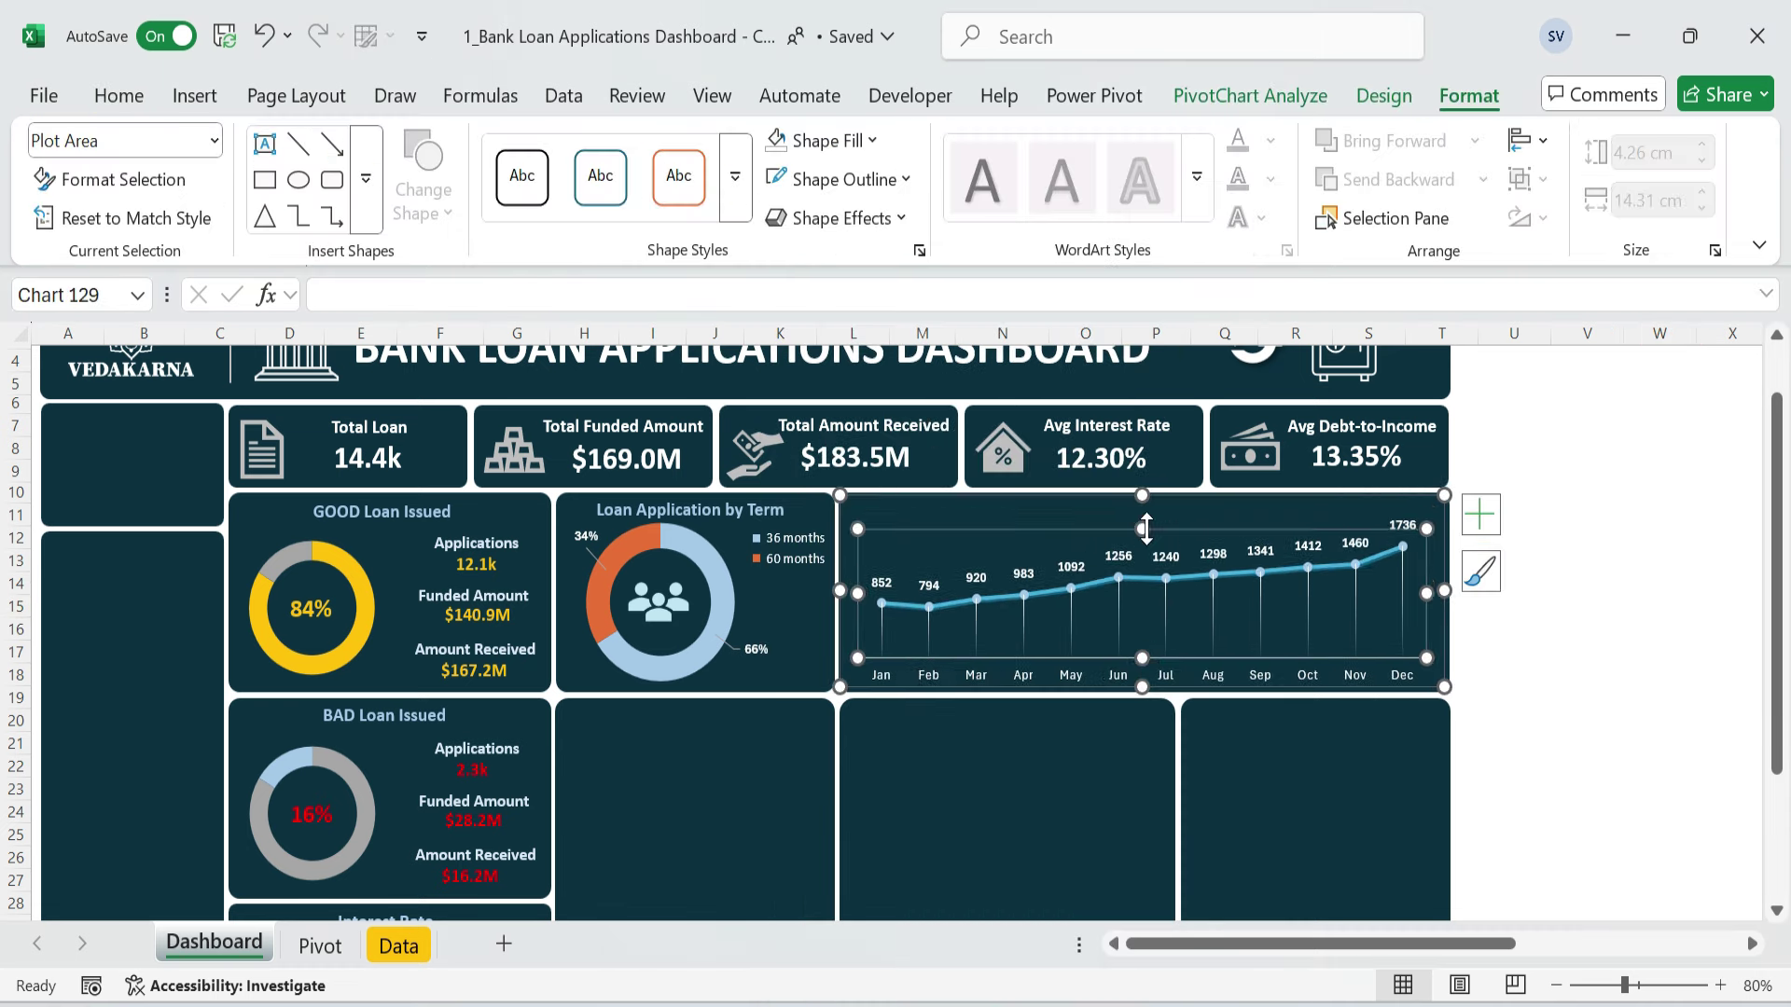
left_click(1620, 450)
- Copy the term chart's title text box above the monthly line chart and change its text to "Loan Application by Month"
left_click(712, 510)
left_click(773, 526)
key("ctrl+c")
left_click(951, 512)
key("ctrl+v")
left_click_drag(1005, 530, 1161, 529)
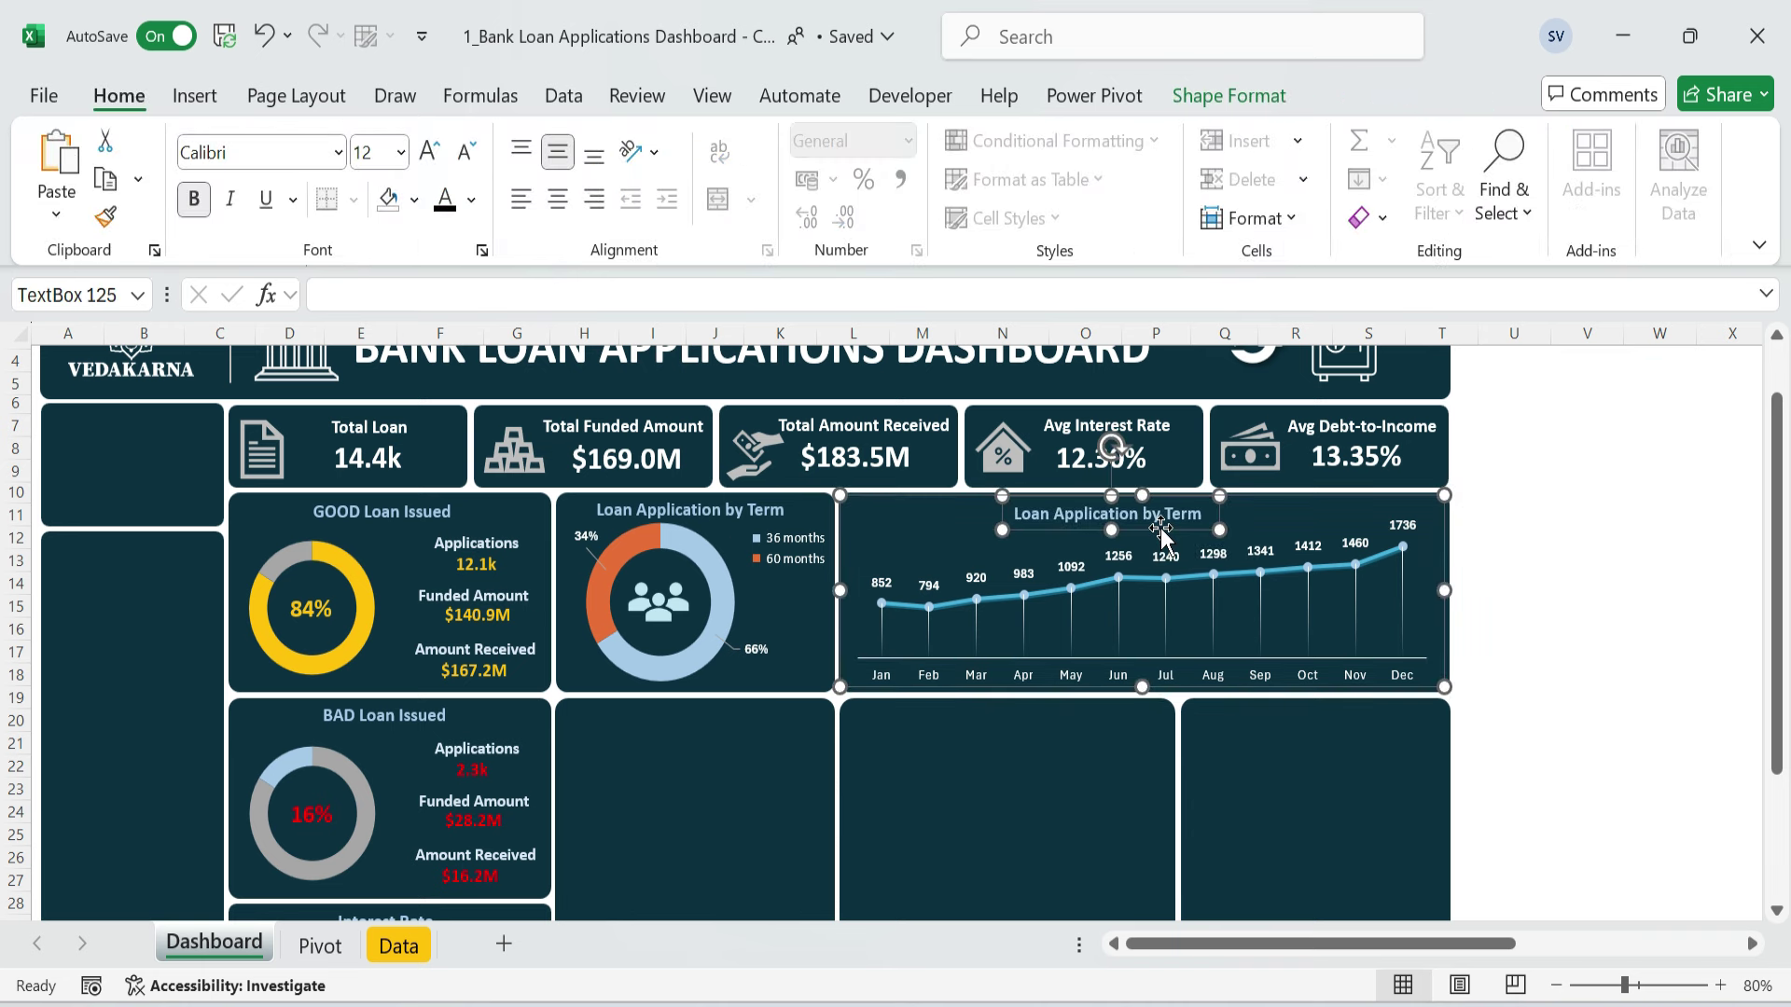
key("shift+End")
type("Loan Application by Month")
left_click(1572, 513)
- Insert a clustered bar chart from the Loan App by Emp Length pivot table on the Pivot sheet
key("ctrl+Page_Down")
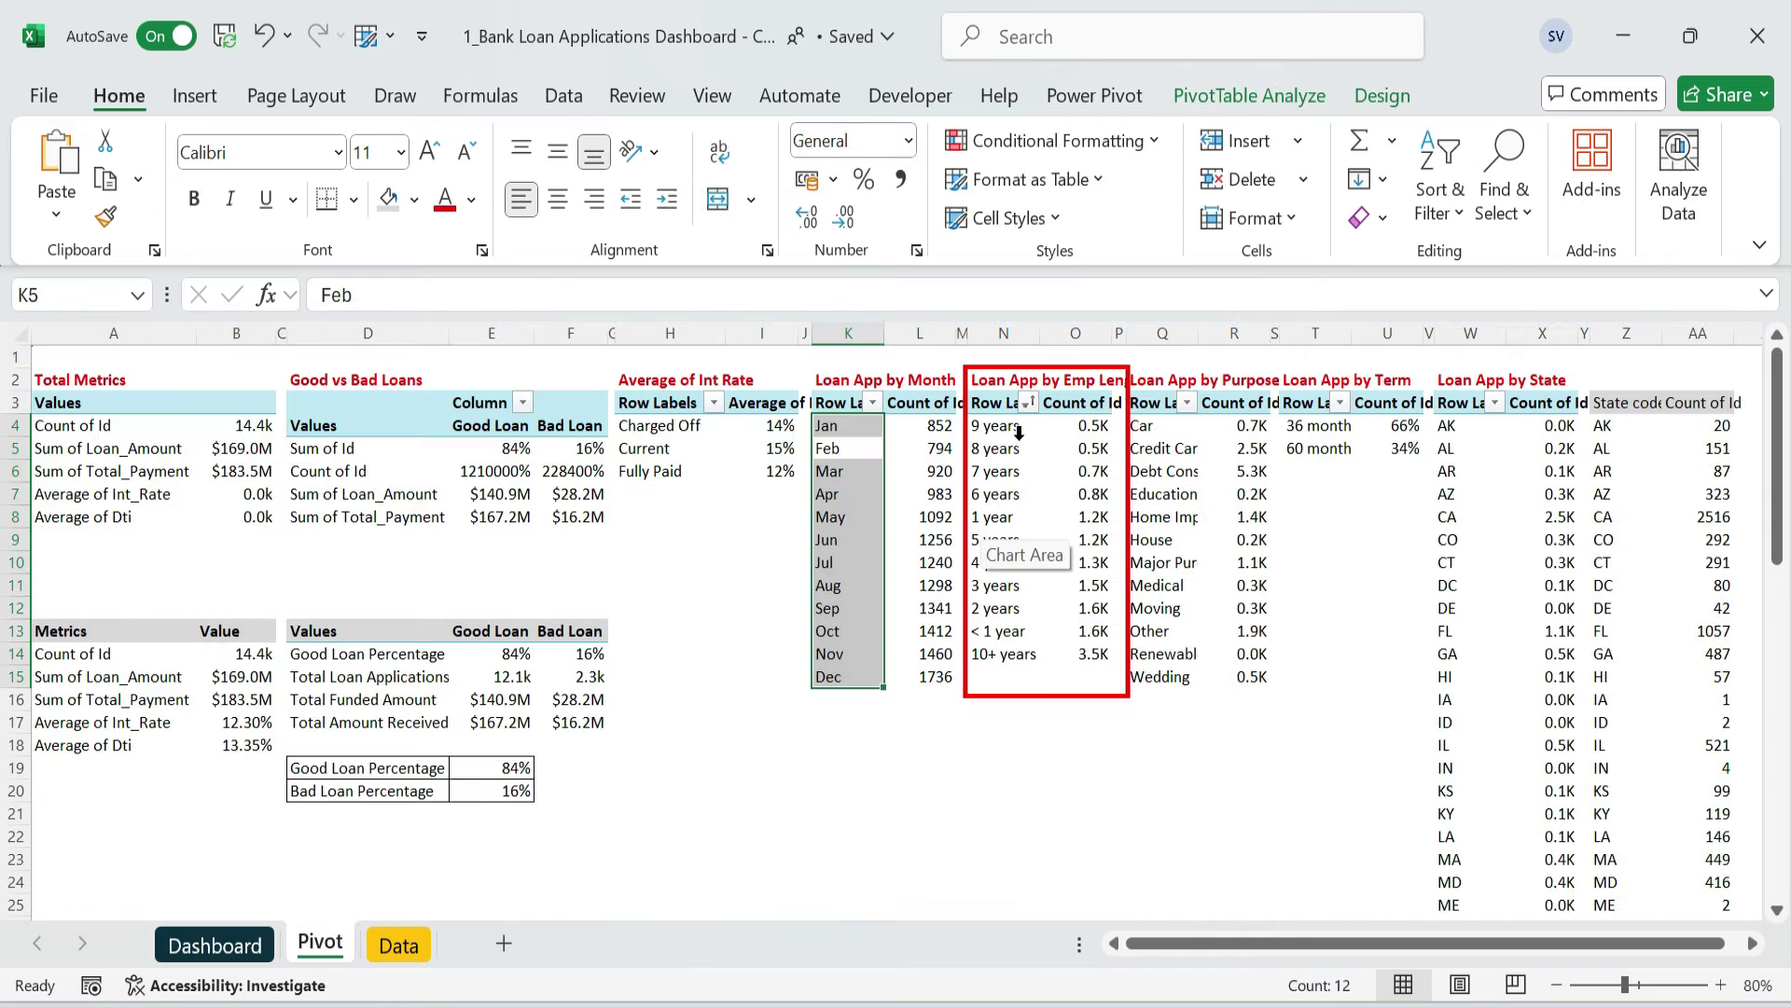
left_click(1018, 432)
left_click(195, 95)
left_click(637, 192)
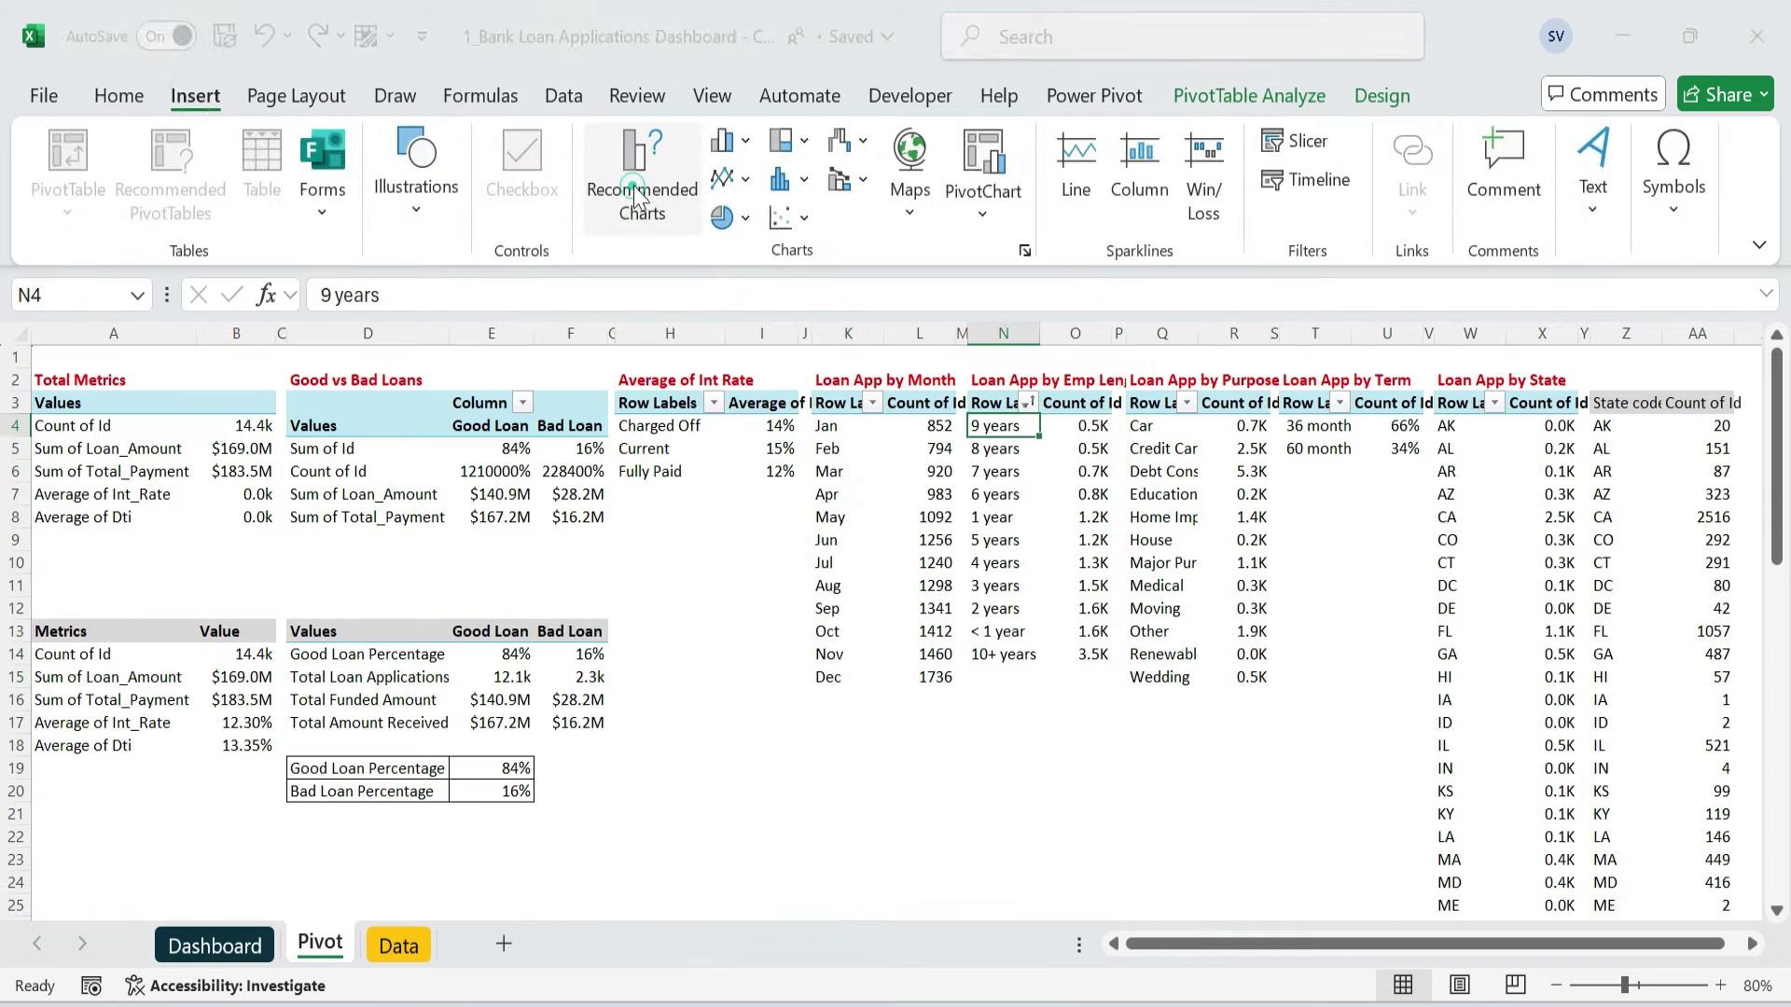
left_click(558, 352)
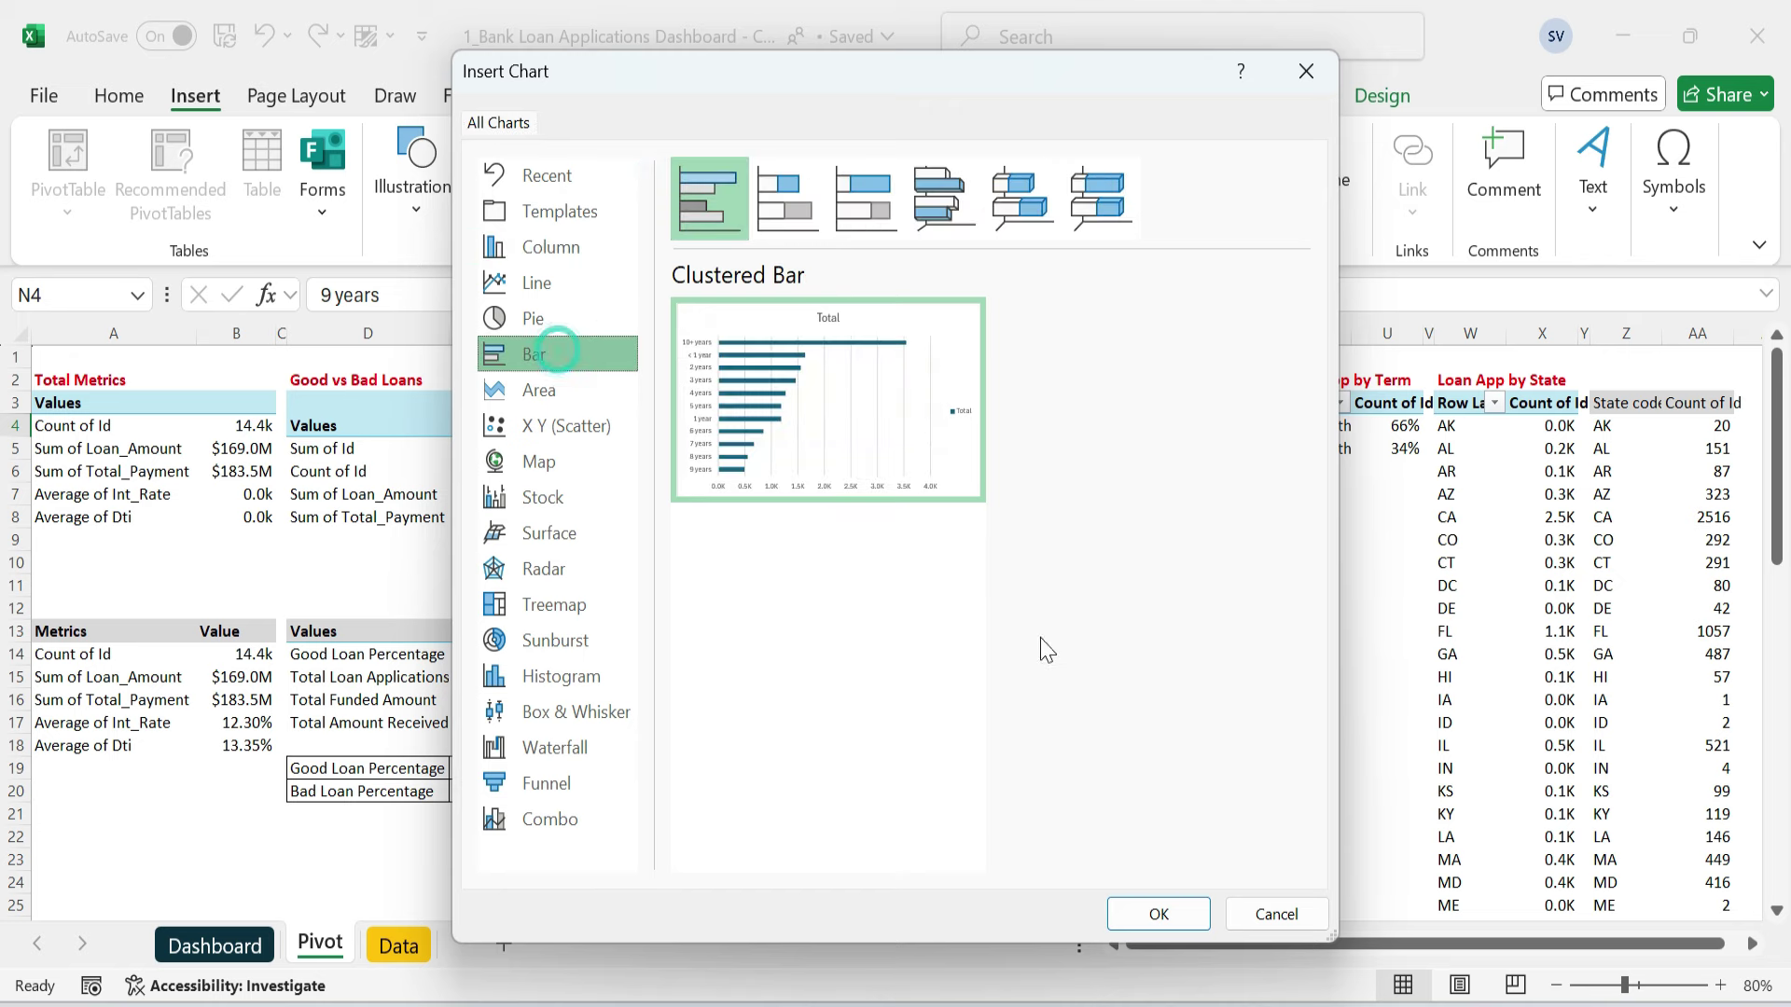
left_click(1159, 913)
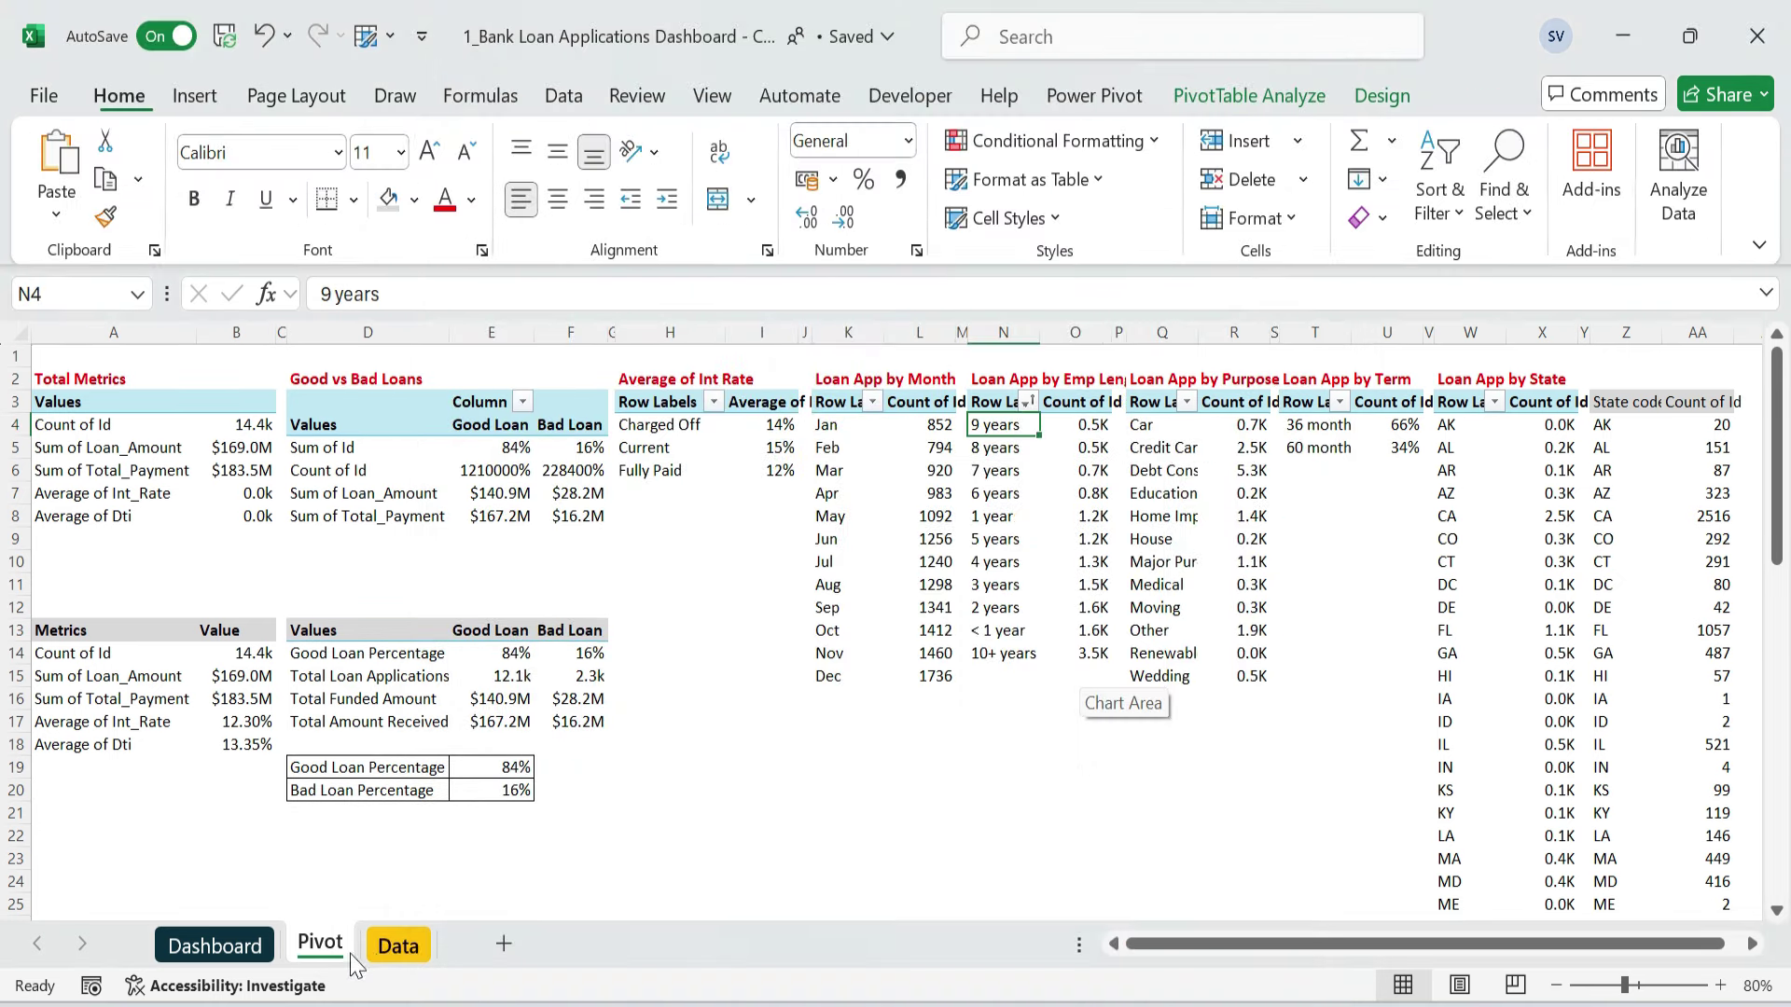
- Paste the employment length bar chart onto the Dashboard sheet, fit it at about 6.9 by 6.52 cm into the empty panel, and hide all its field buttons
left_click(215, 946)
key("ctrl+v")
left_click_drag(1093, 736, 835, 738)
left_click_drag(695, 564, 695, 600)
left_click_drag(757, 897, 772, 890)
right_click(605, 611)
left_click(773, 519)
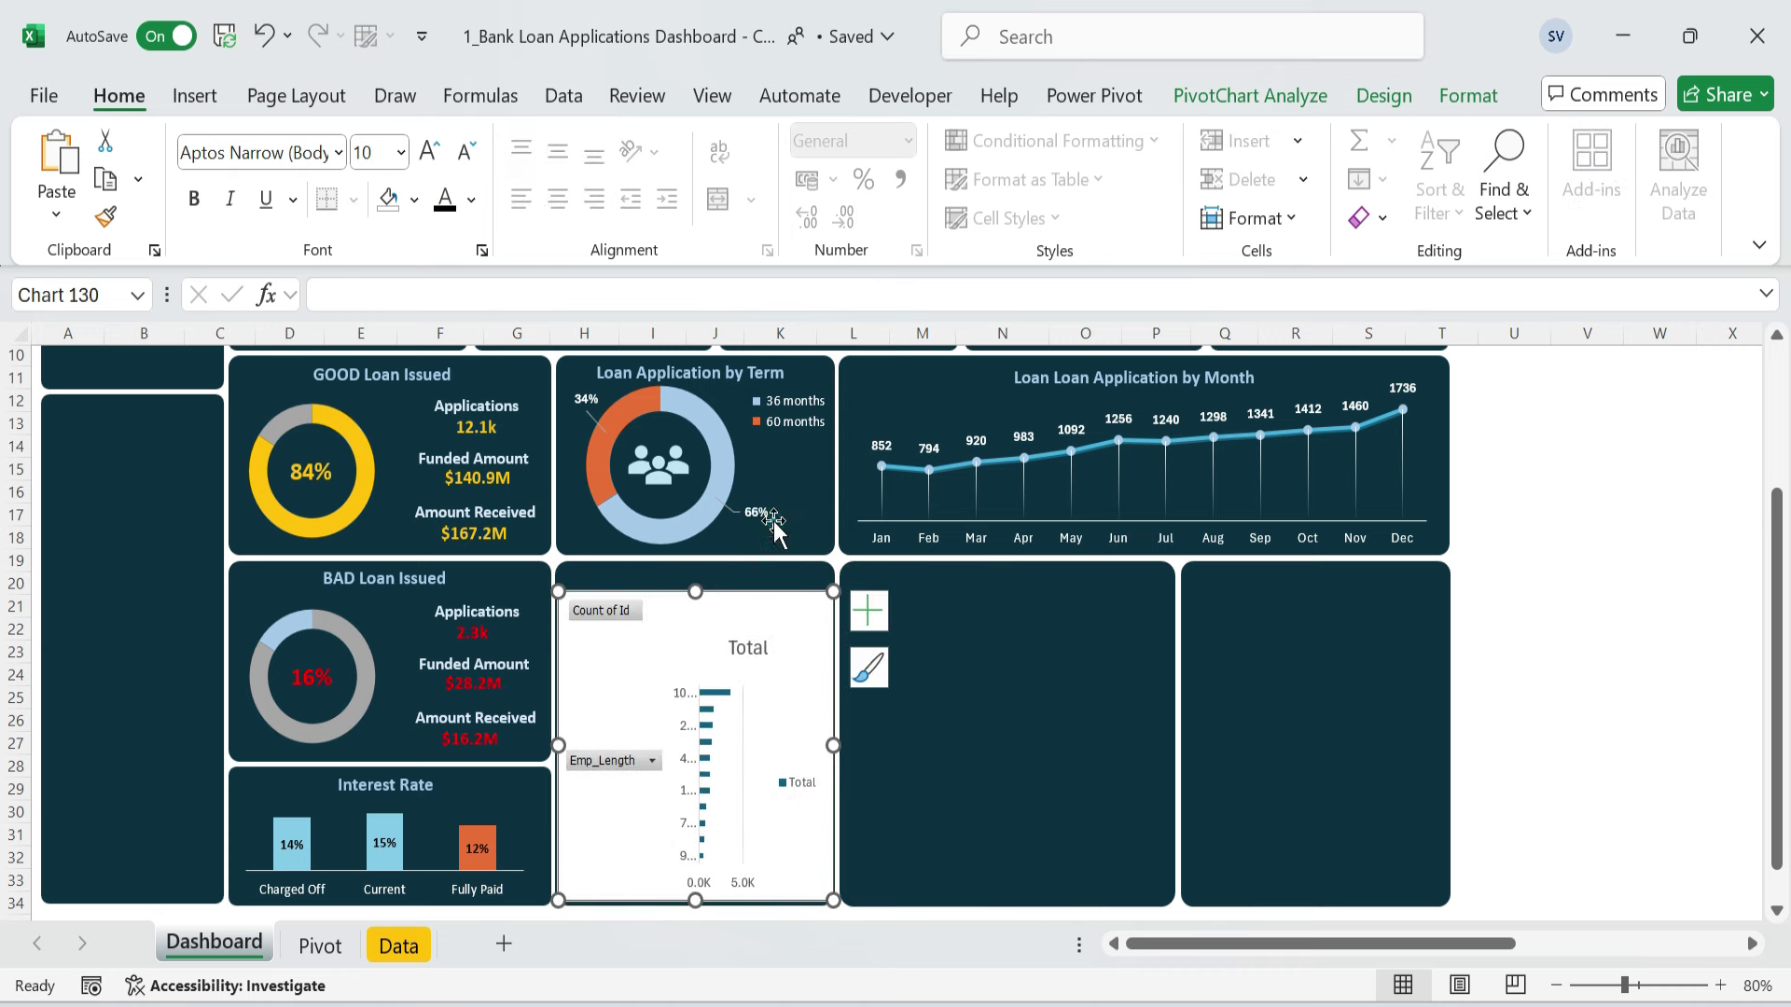
- Delete the bar chart's legend, gridlines, value axis and title, and enlarge the plot area to fill the freed space
left_click(797, 765)
key("Delete")
left_click(762, 754)
key("Delete")
left_click(749, 879)
key("Delete")
left_click(704, 616)
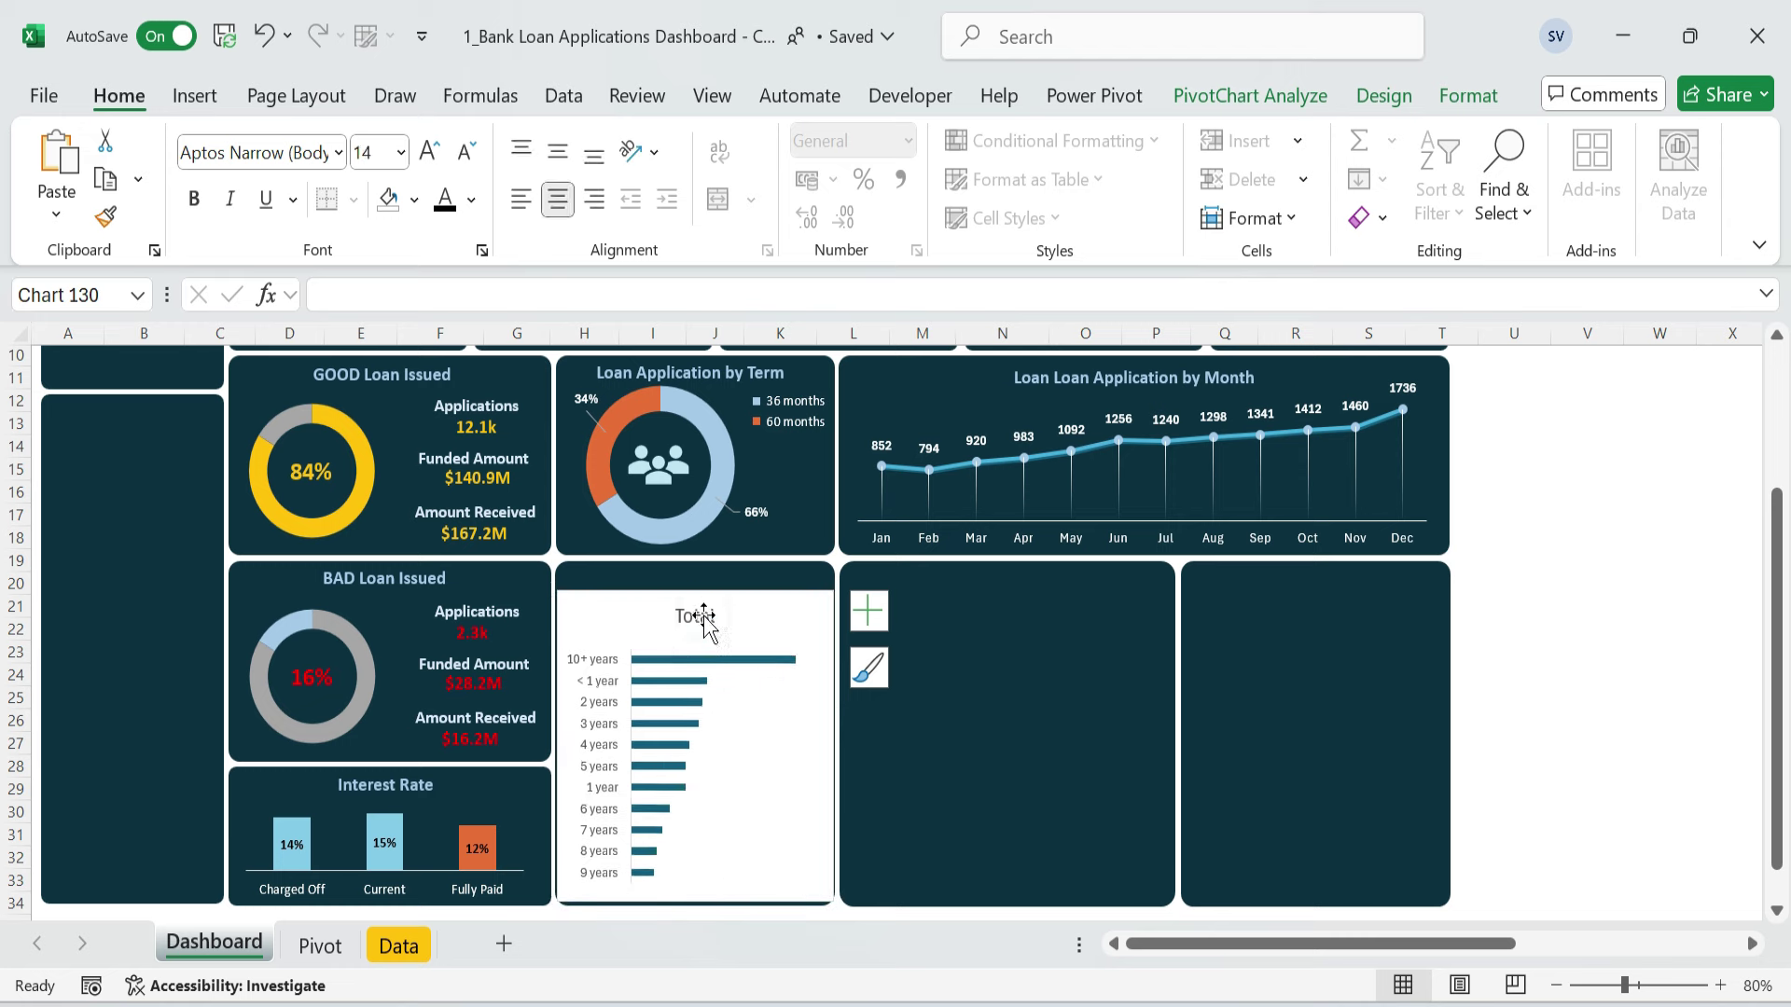
key("Delete")
left_click(720, 609)
left_click_drag(720, 607, 721, 598)
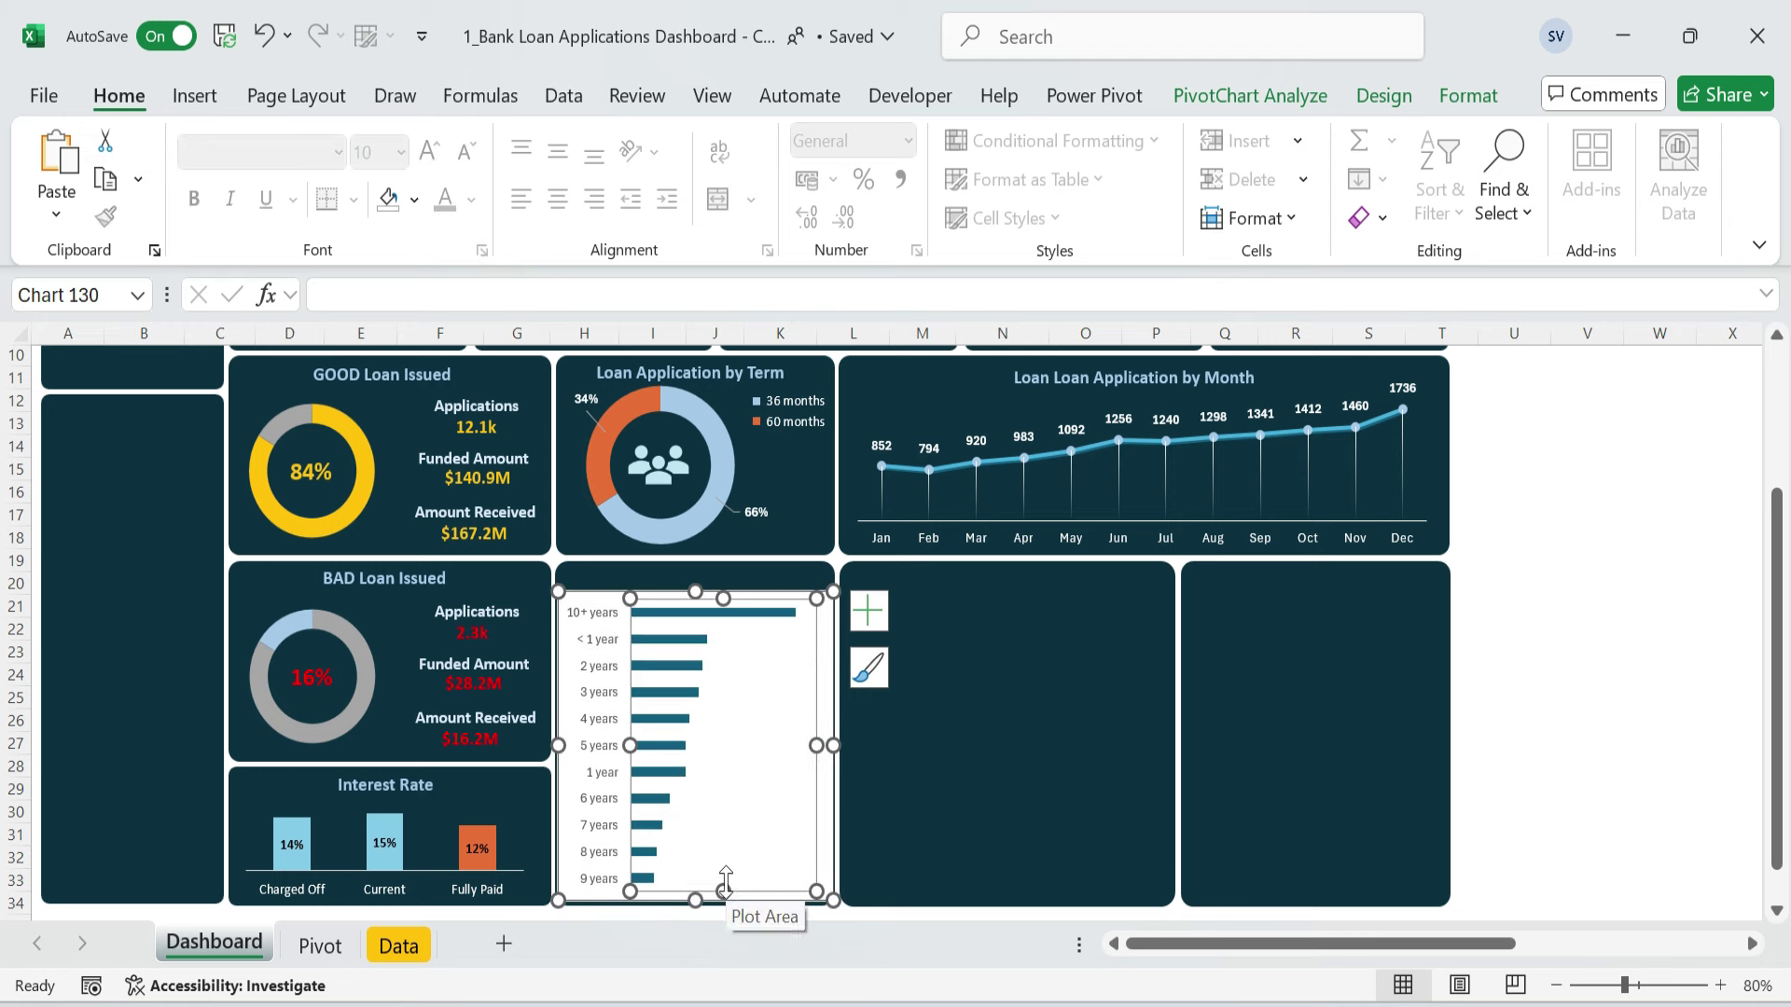
- Set the gap width of the employment length bars to 60% and fill them with a very light orange
double_click(697, 641)
left_click(1535, 473)
left_click_drag(1681, 744, 1600, 745)
type("60")
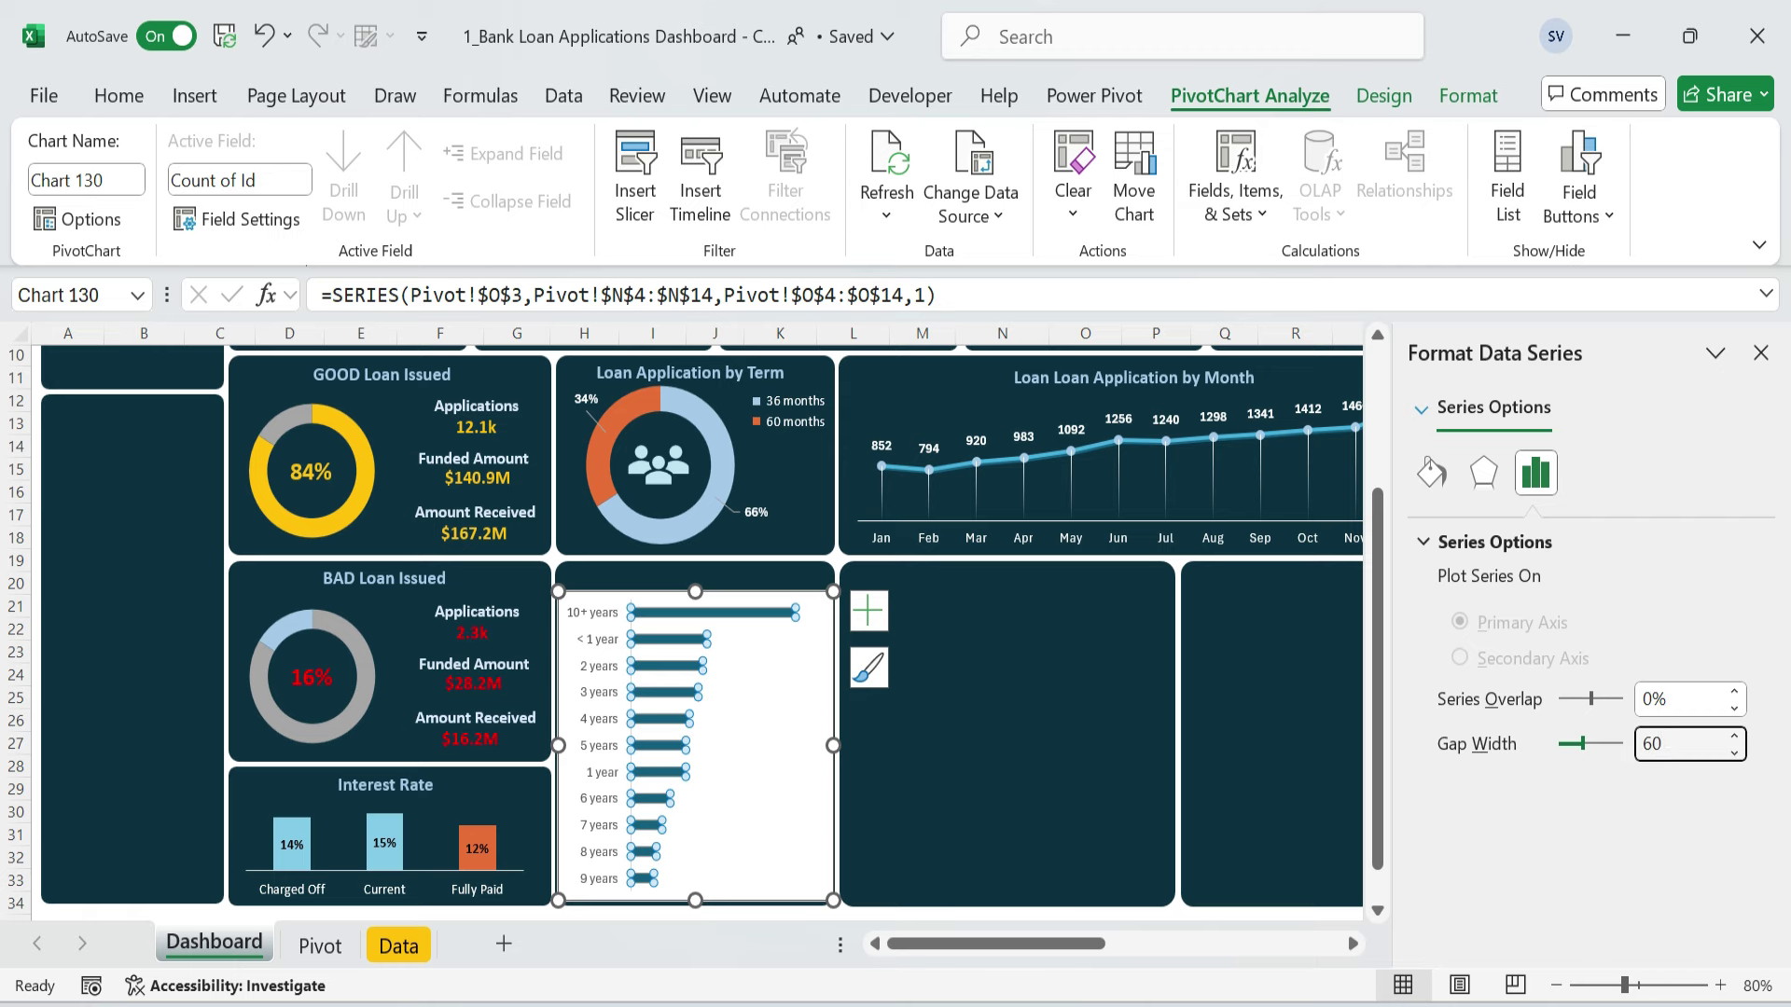
key("Return")
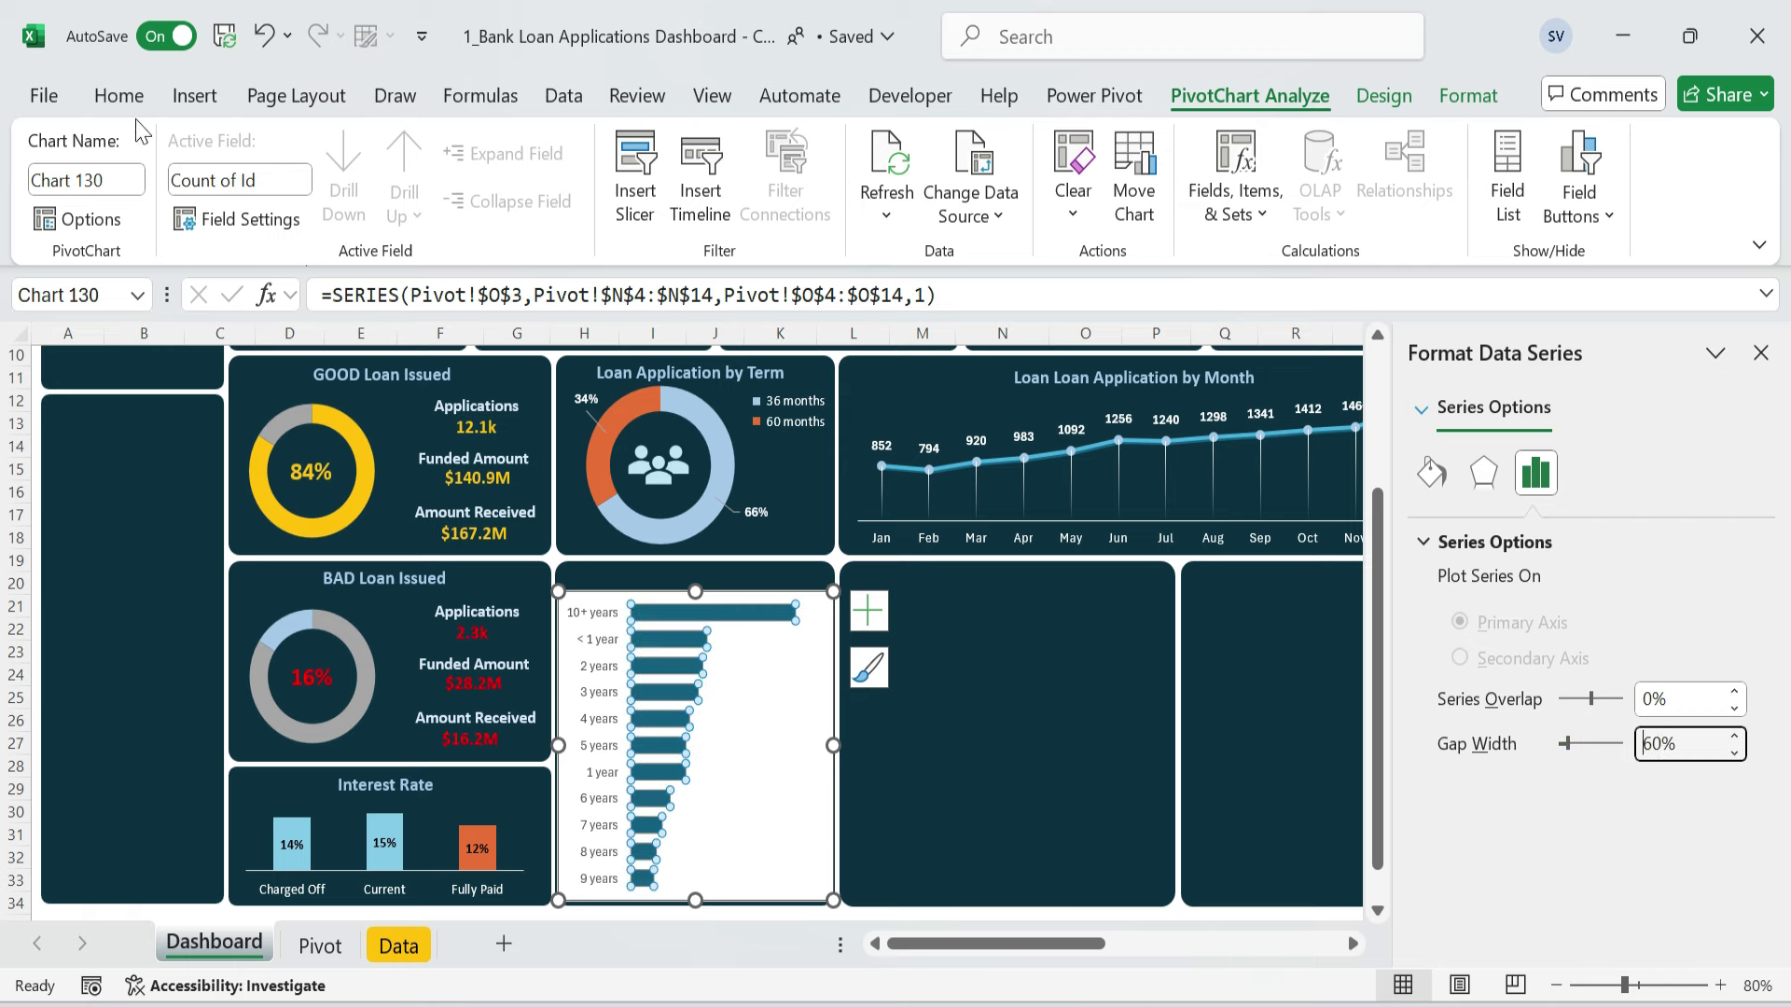
left_click(119, 95)
left_click(414, 199)
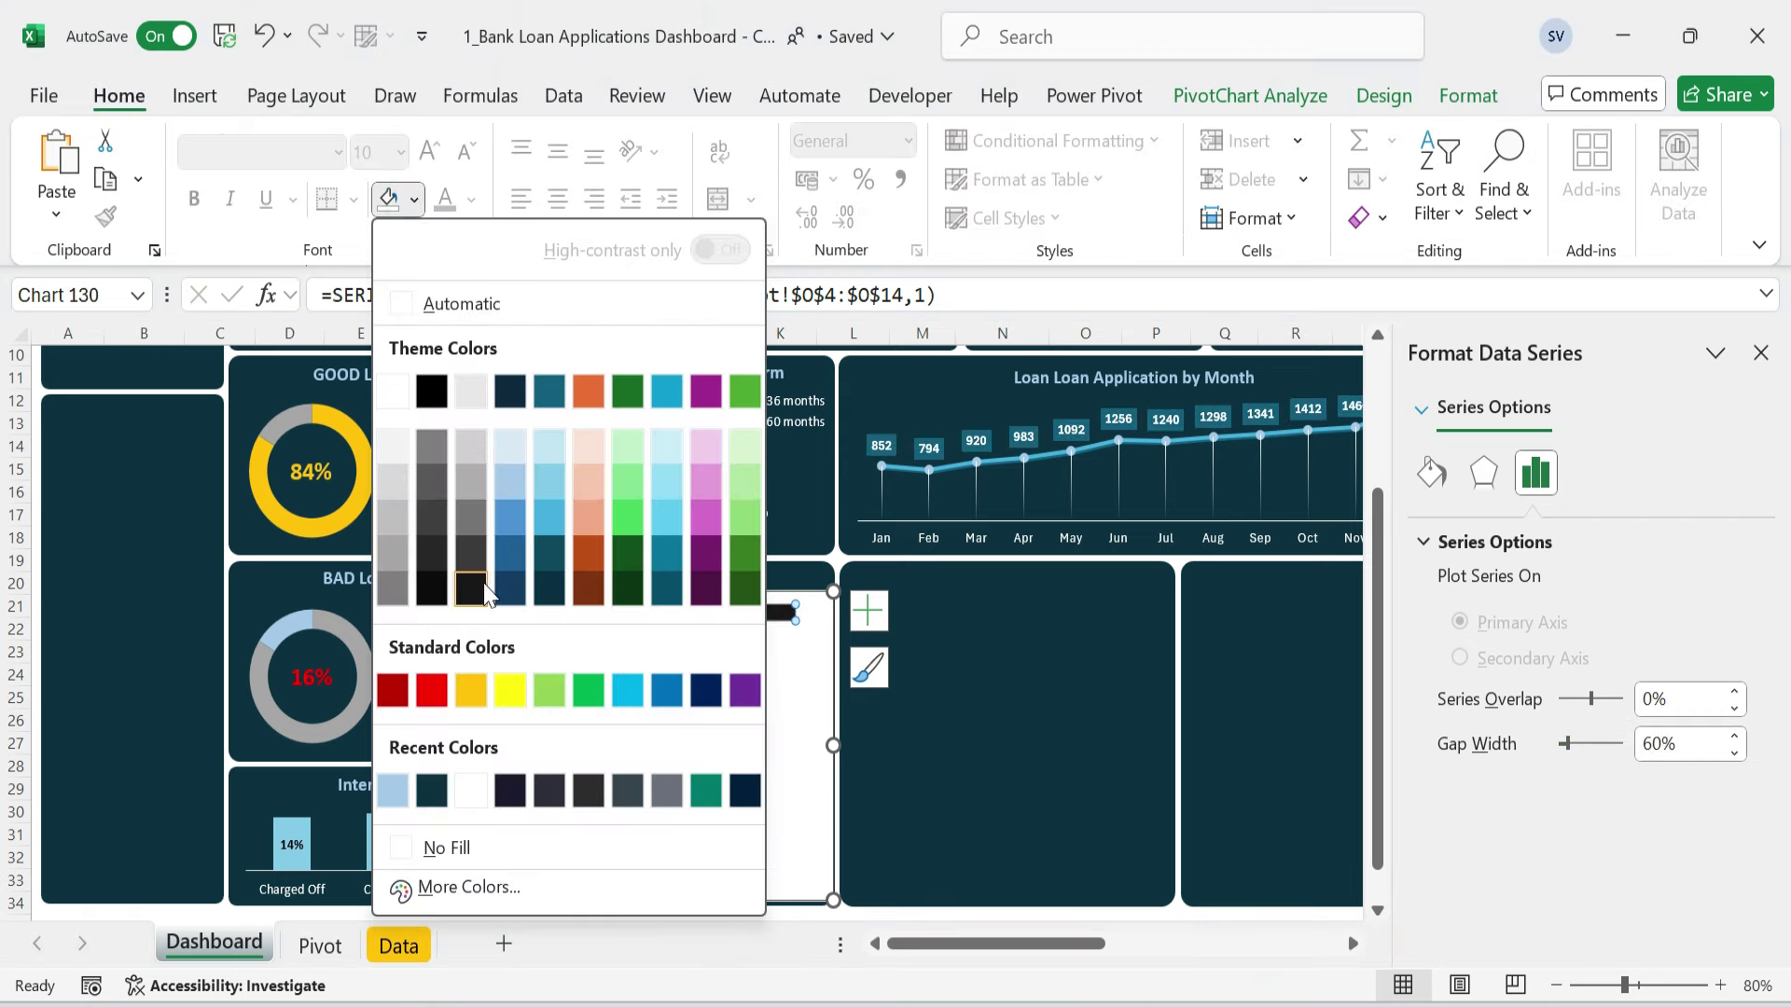
left_click(591, 447)
left_click(1468, 95)
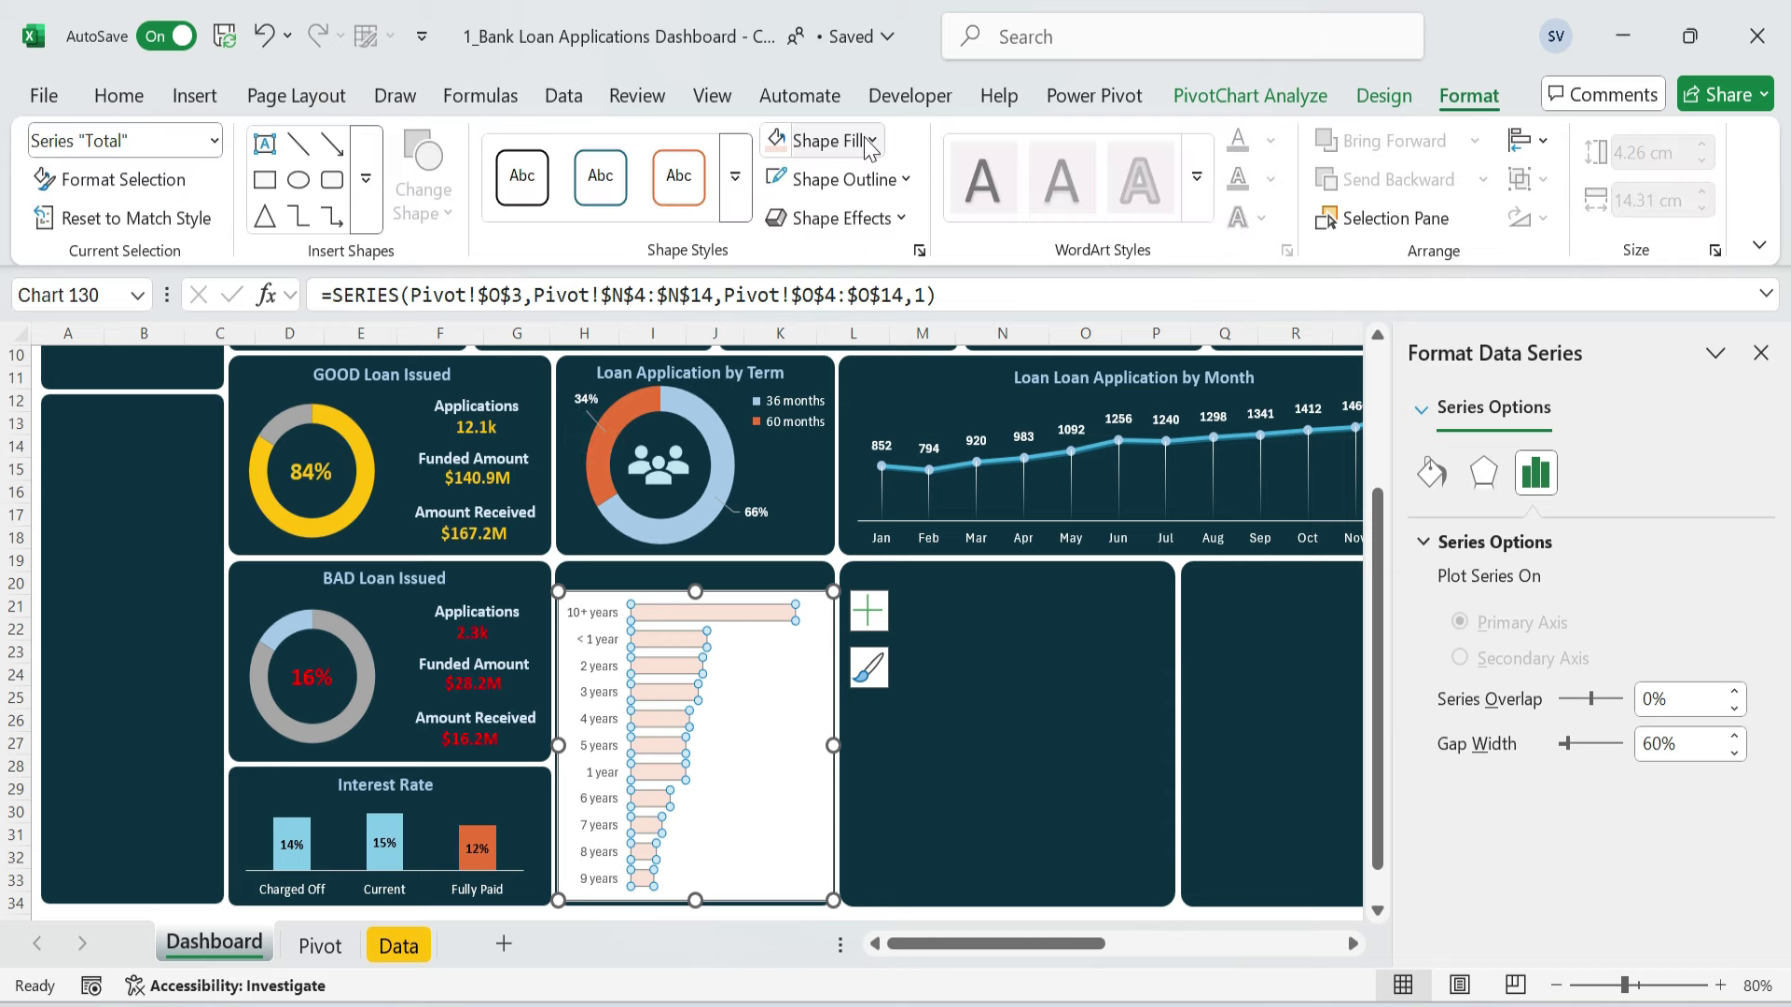
left_click(870, 141)
left_click(821, 788)
left_click(903, 179)
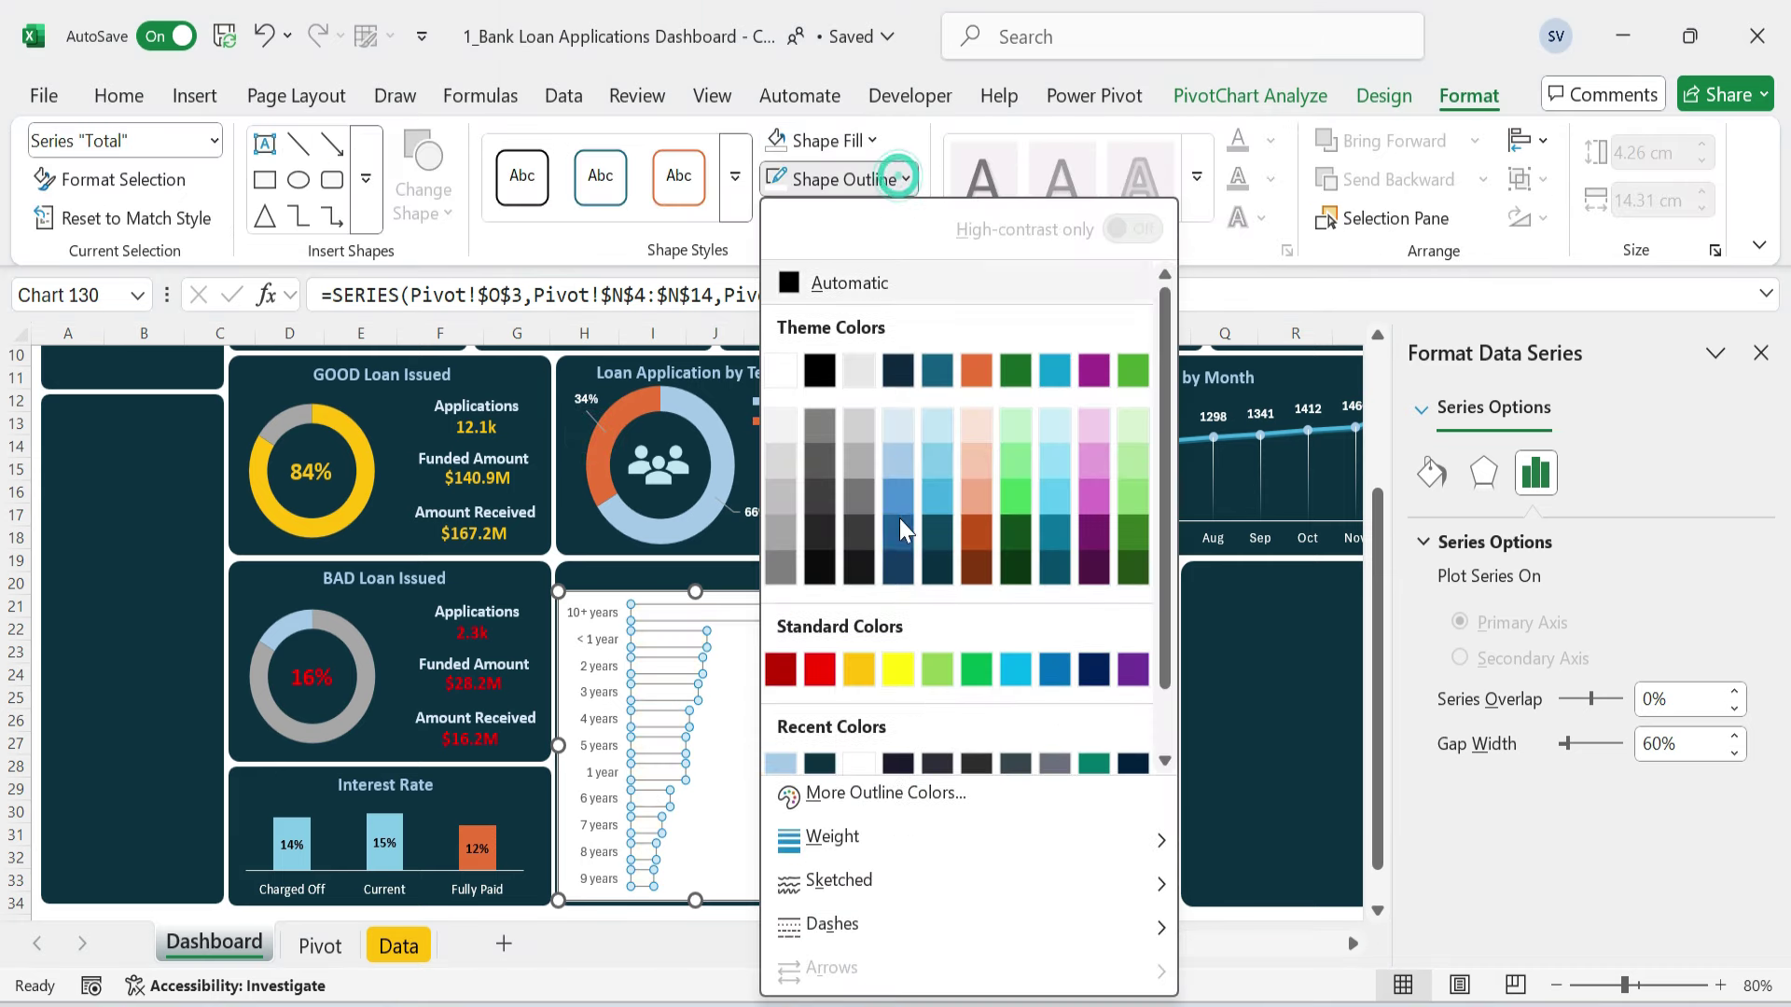
left_click(719, 776)
key("ctrl+z")
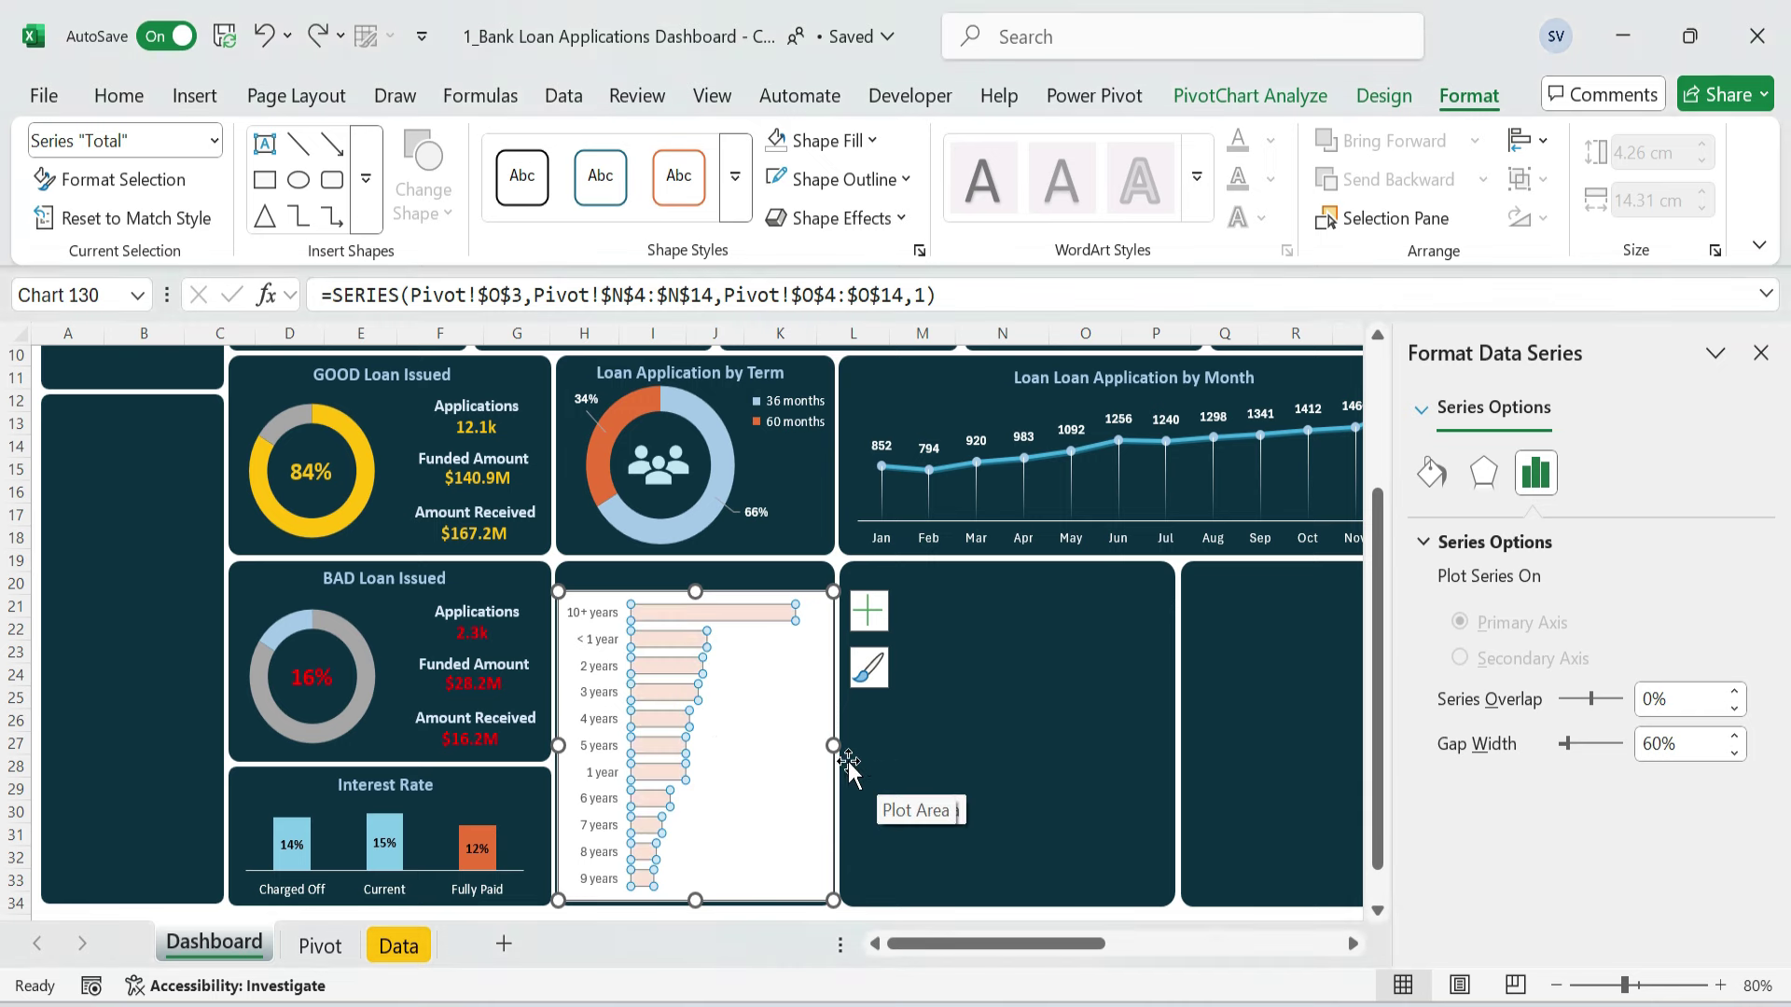
- Remove the fill and outline from the employment length chart's chart area
left_click(848, 761)
left_click(870, 141)
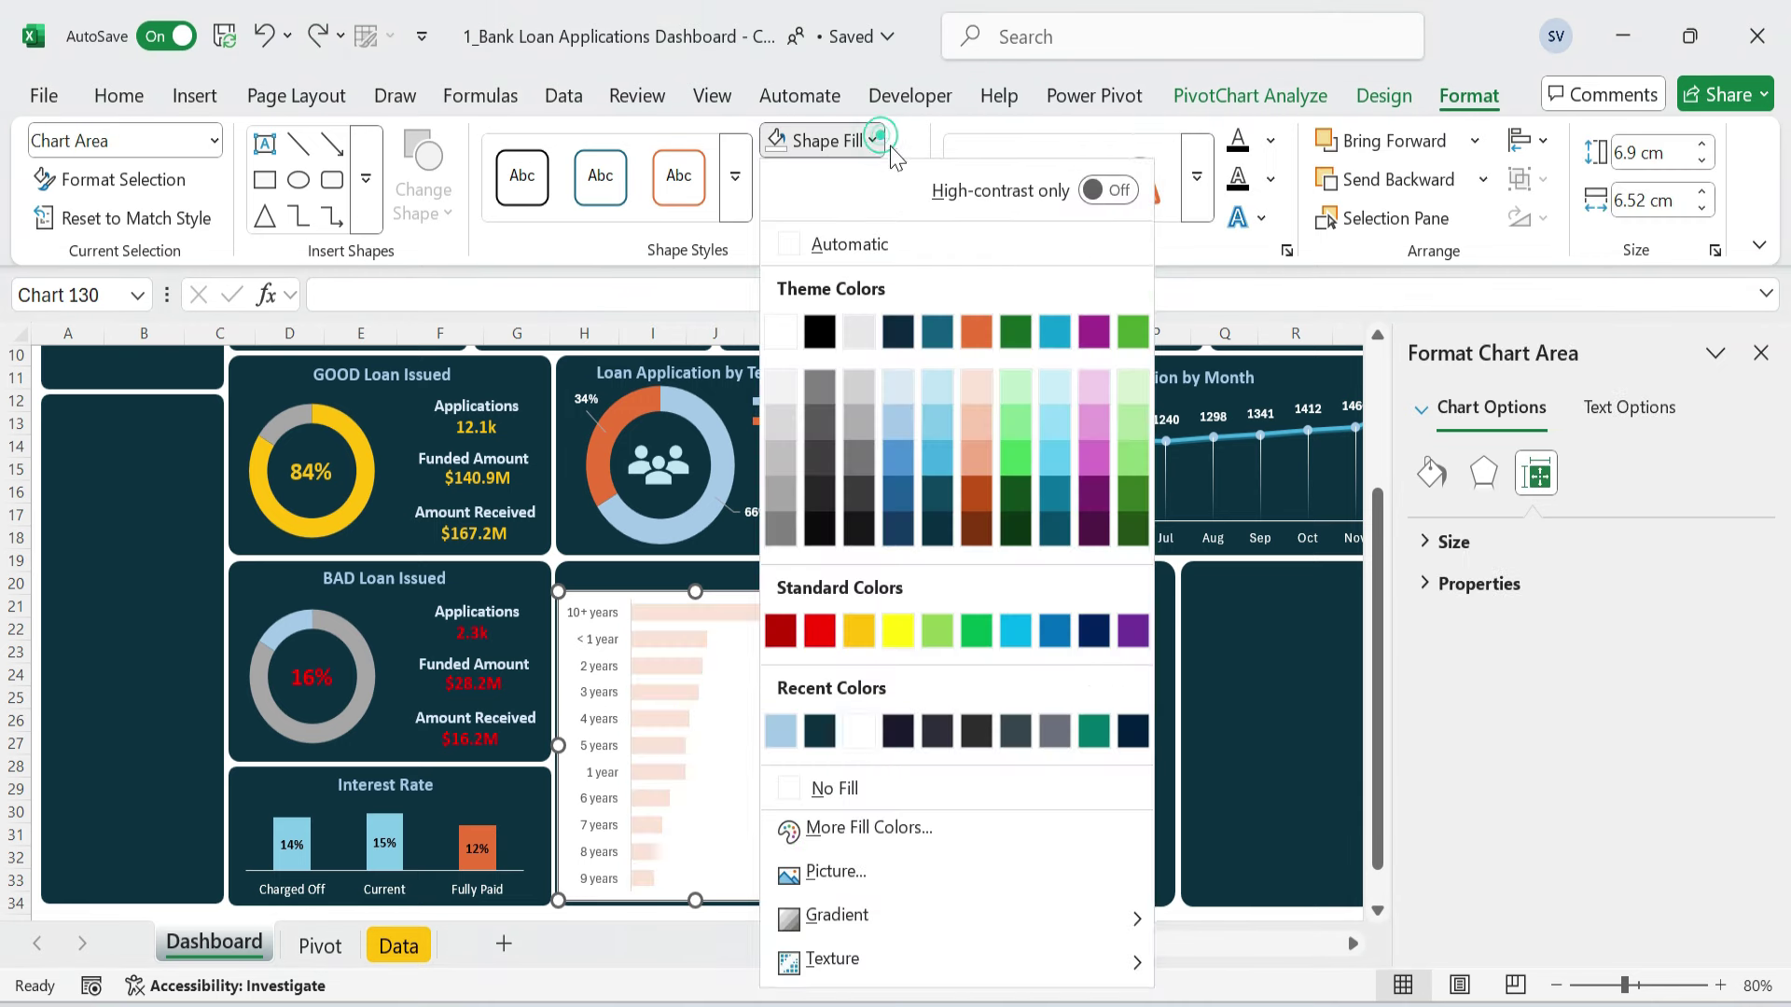
left_click(820, 788)
left_click(903, 179)
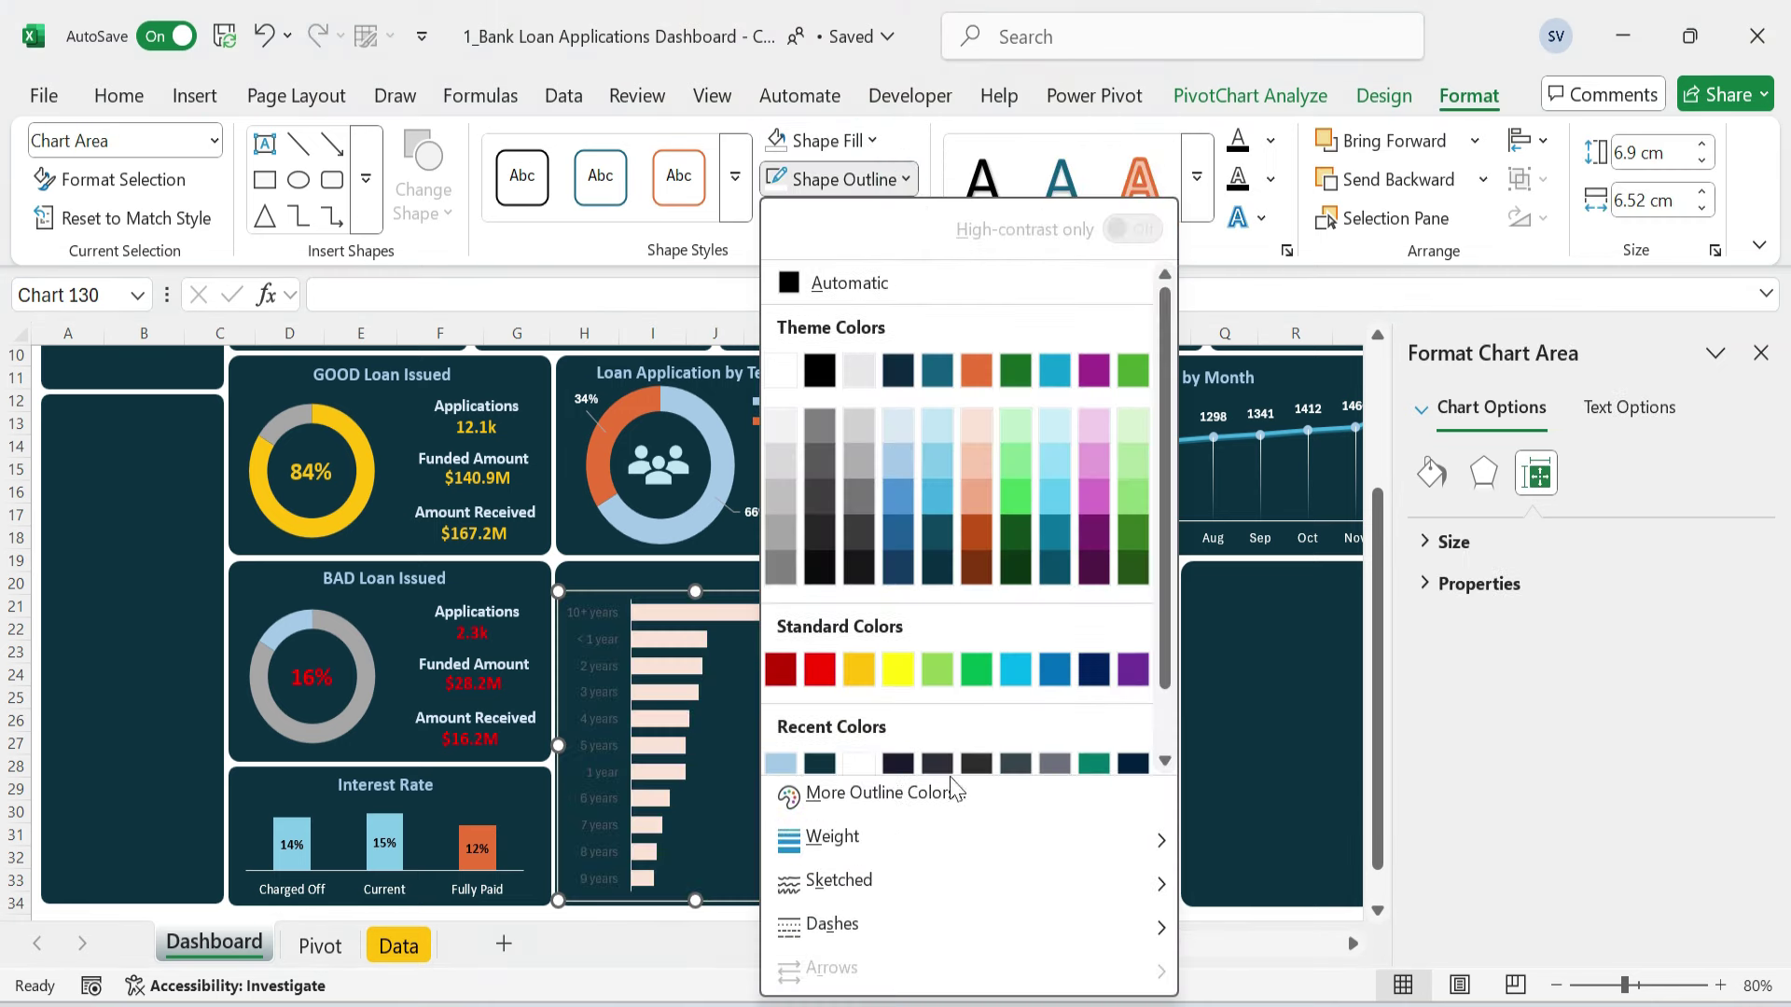
scroll(886, 761, "down", 1)
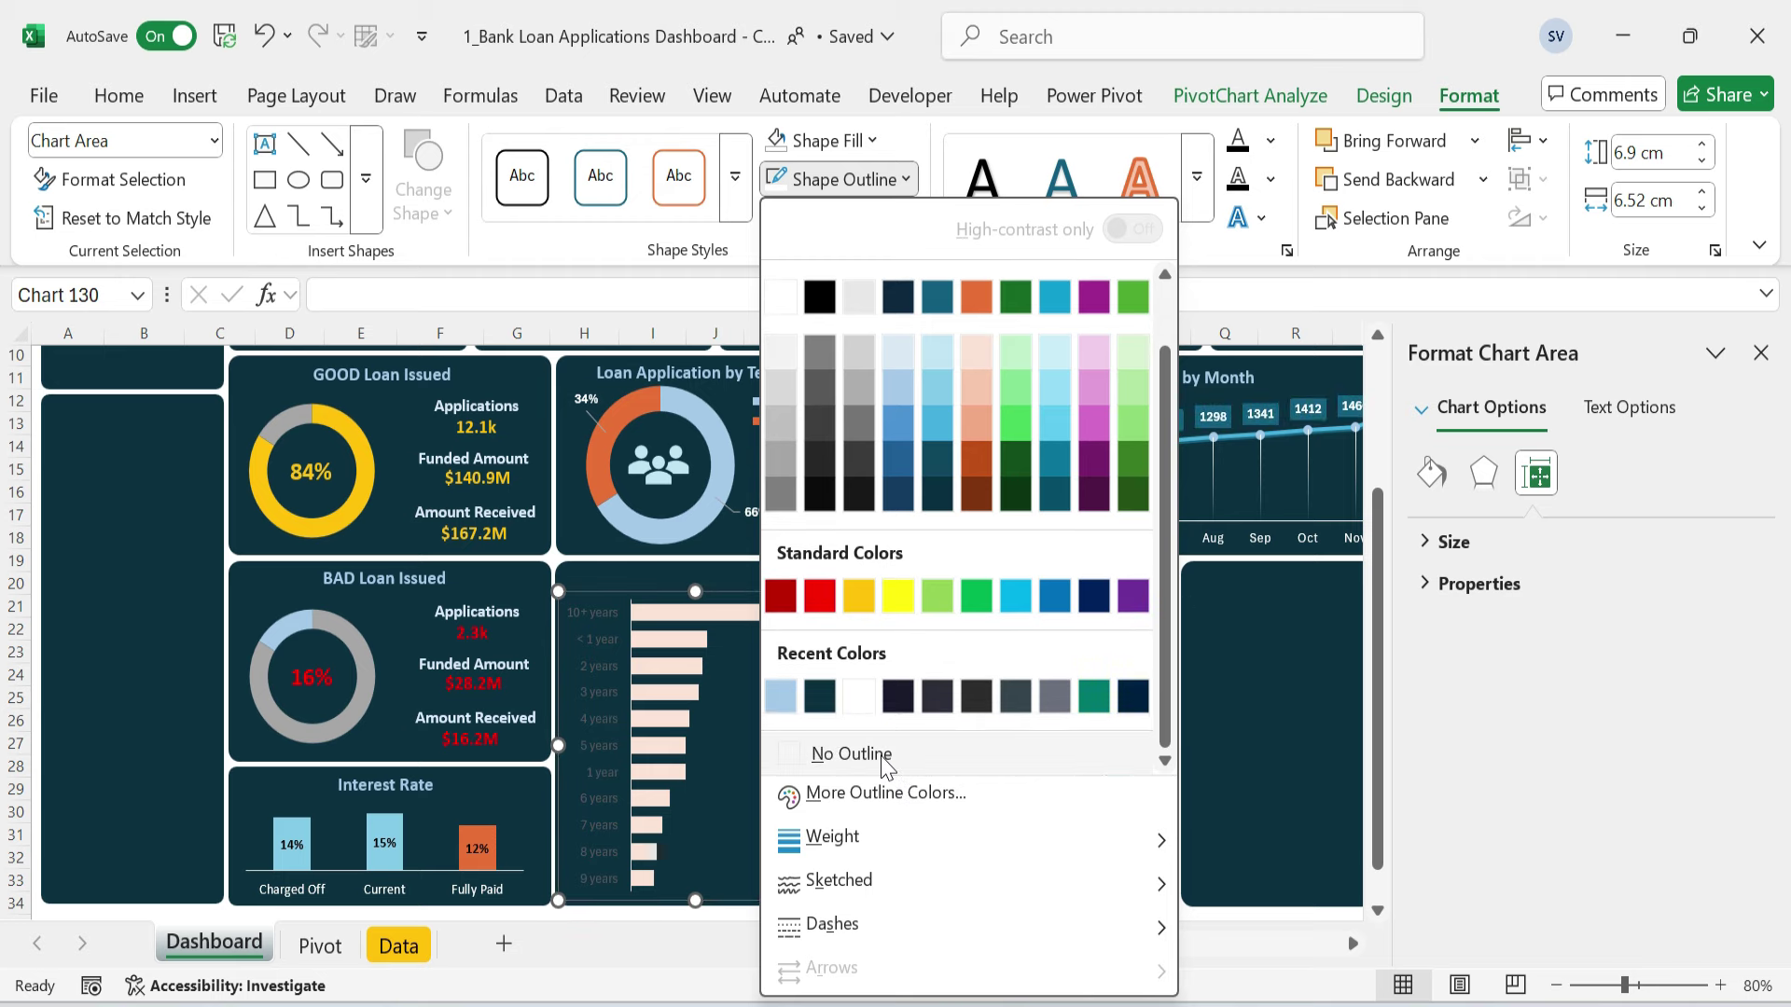
- Change the font colour of the bar chart's employment length axis labels to white
left_click(602, 732)
left_click(118, 95)
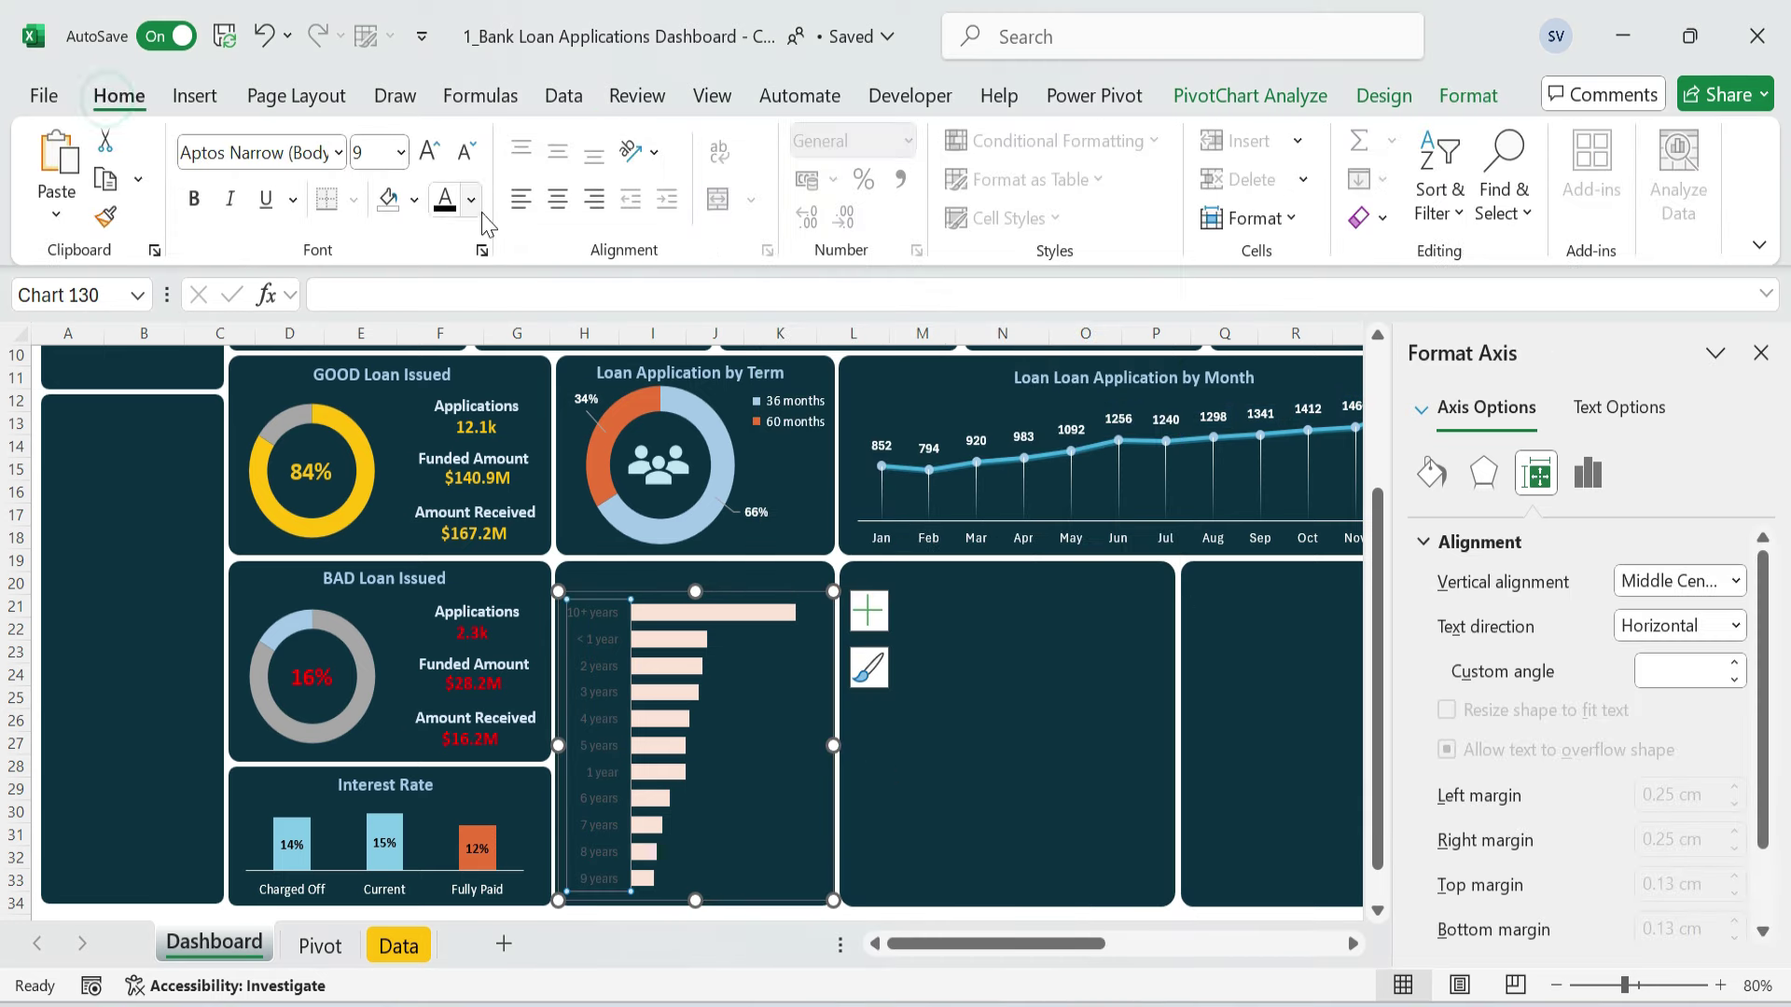
left_click(471, 199)
left_click(449, 396)
- Add data labels to the employment length bars and make them bold and white
left_click(867, 610)
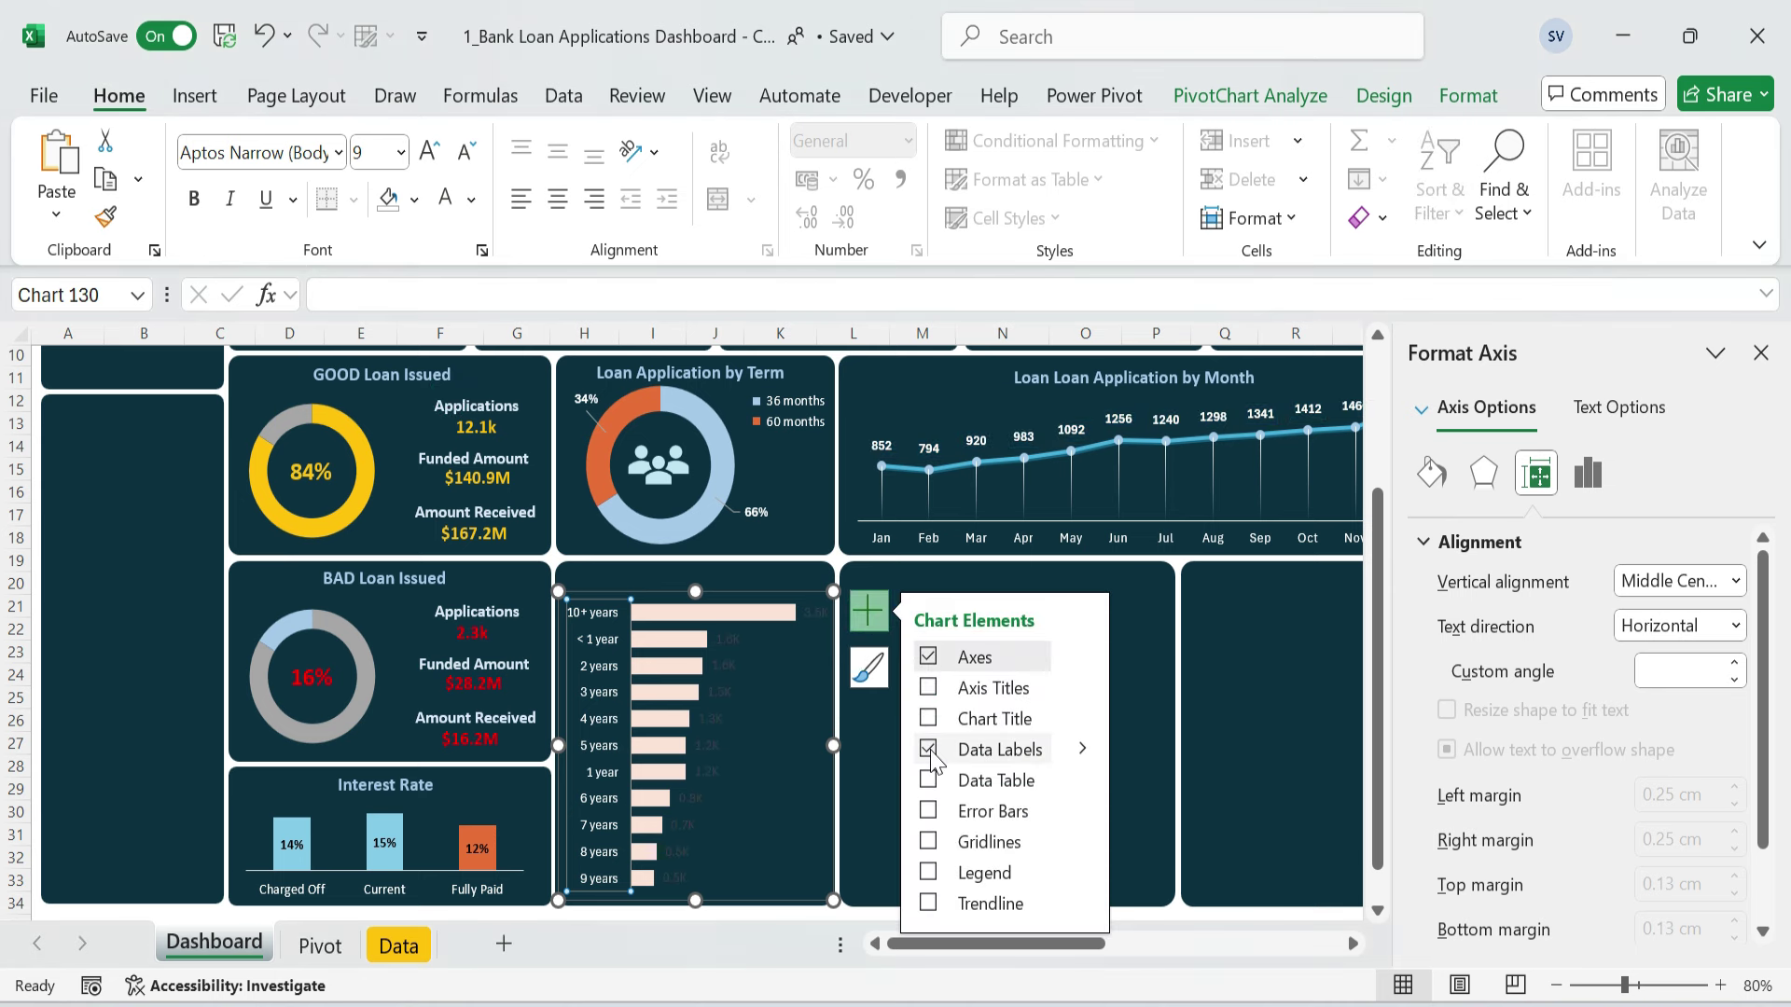
left_click(732, 641)
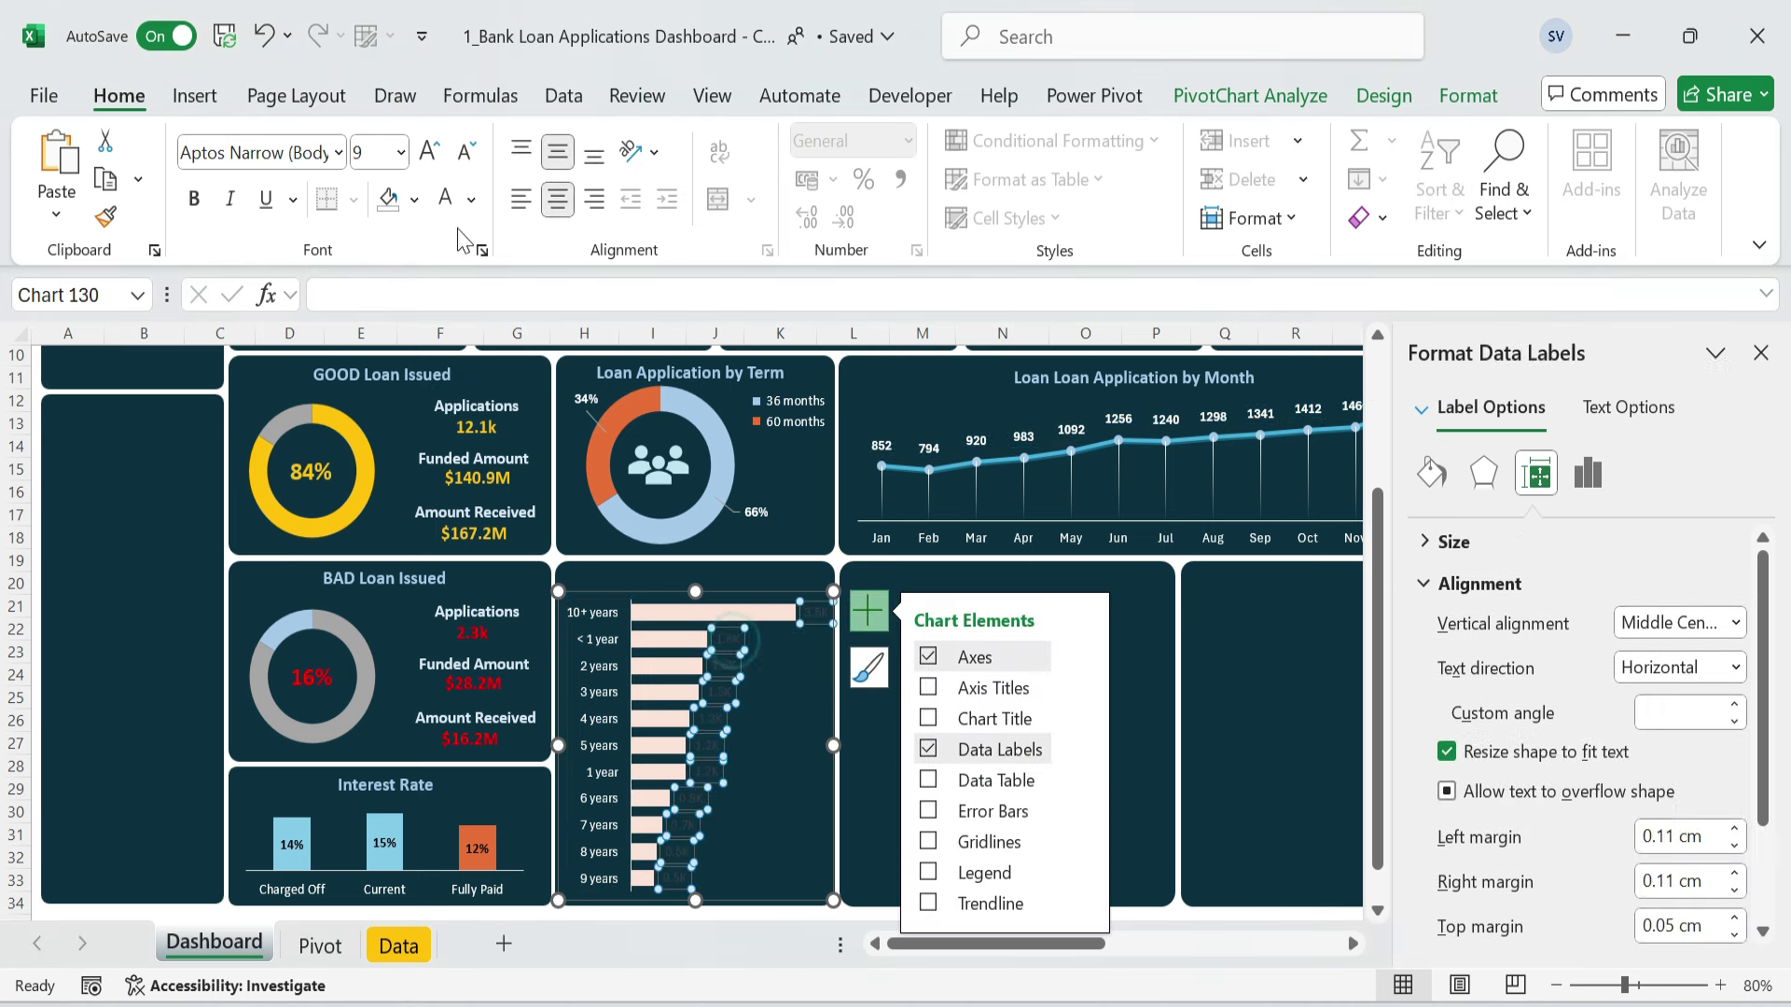
key("ctrl+b")
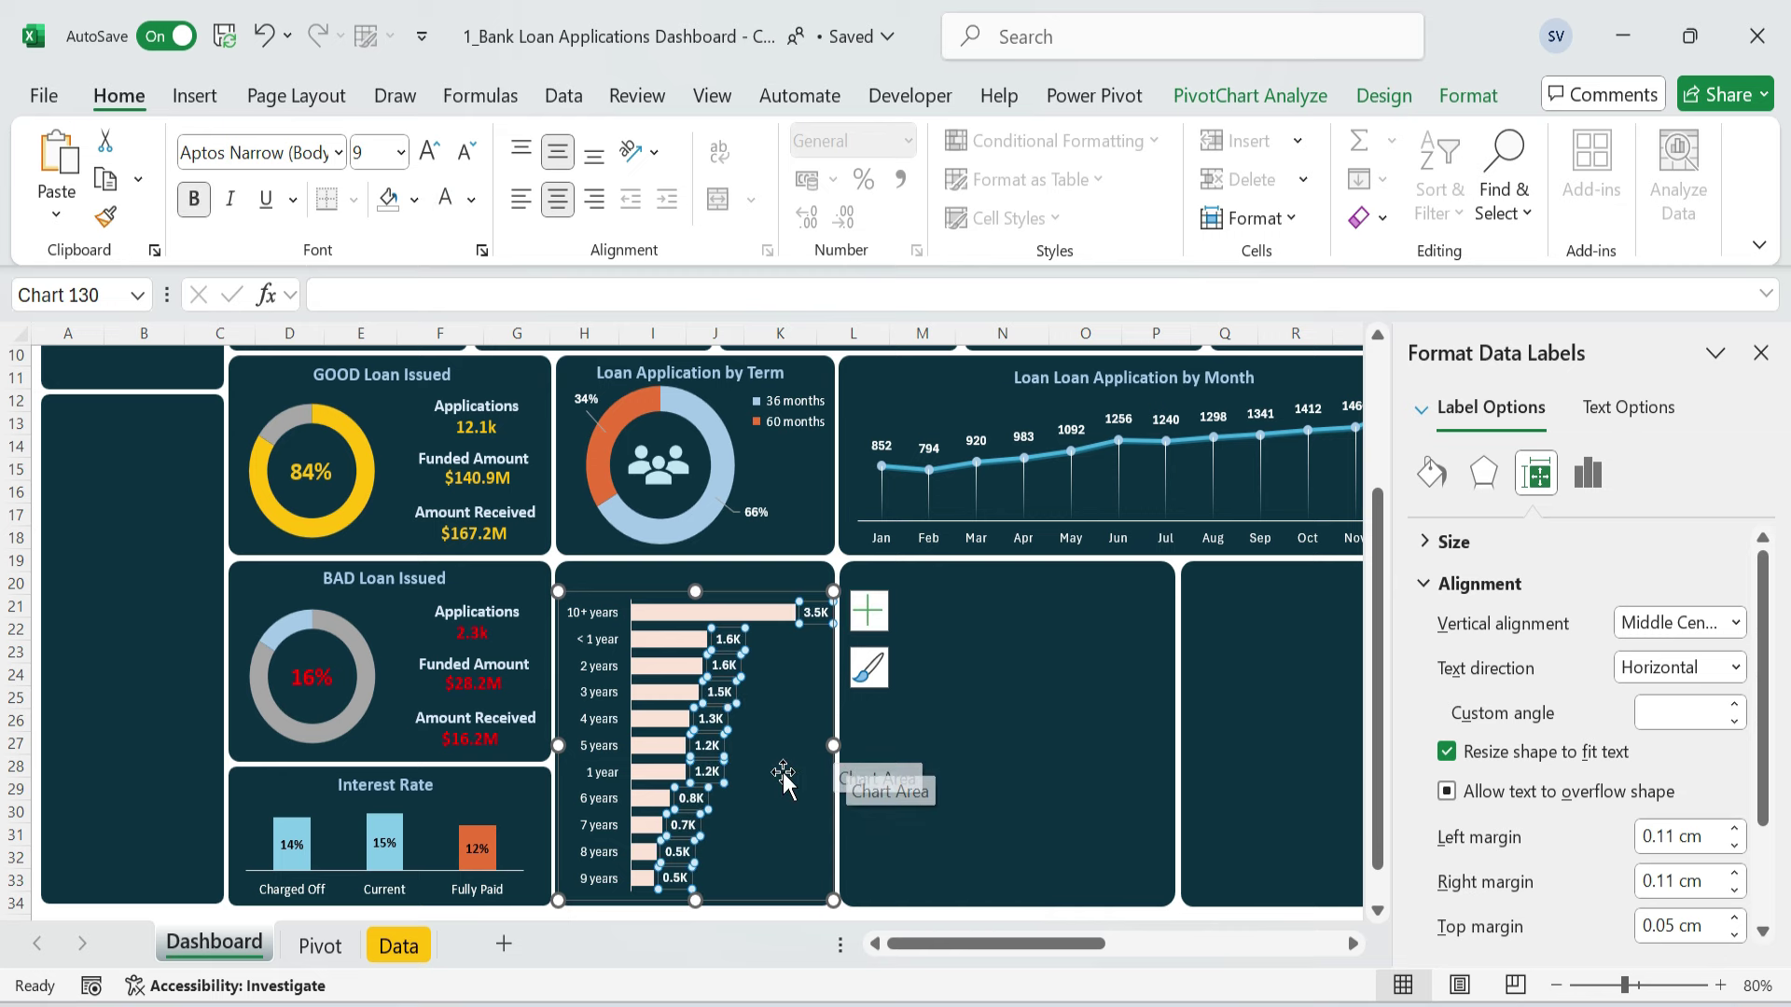
- Change the typeface of the bar chart's data labels and employment length axis labels to match the other dashboard charts
left_click(338, 153)
left_click(289, 362)
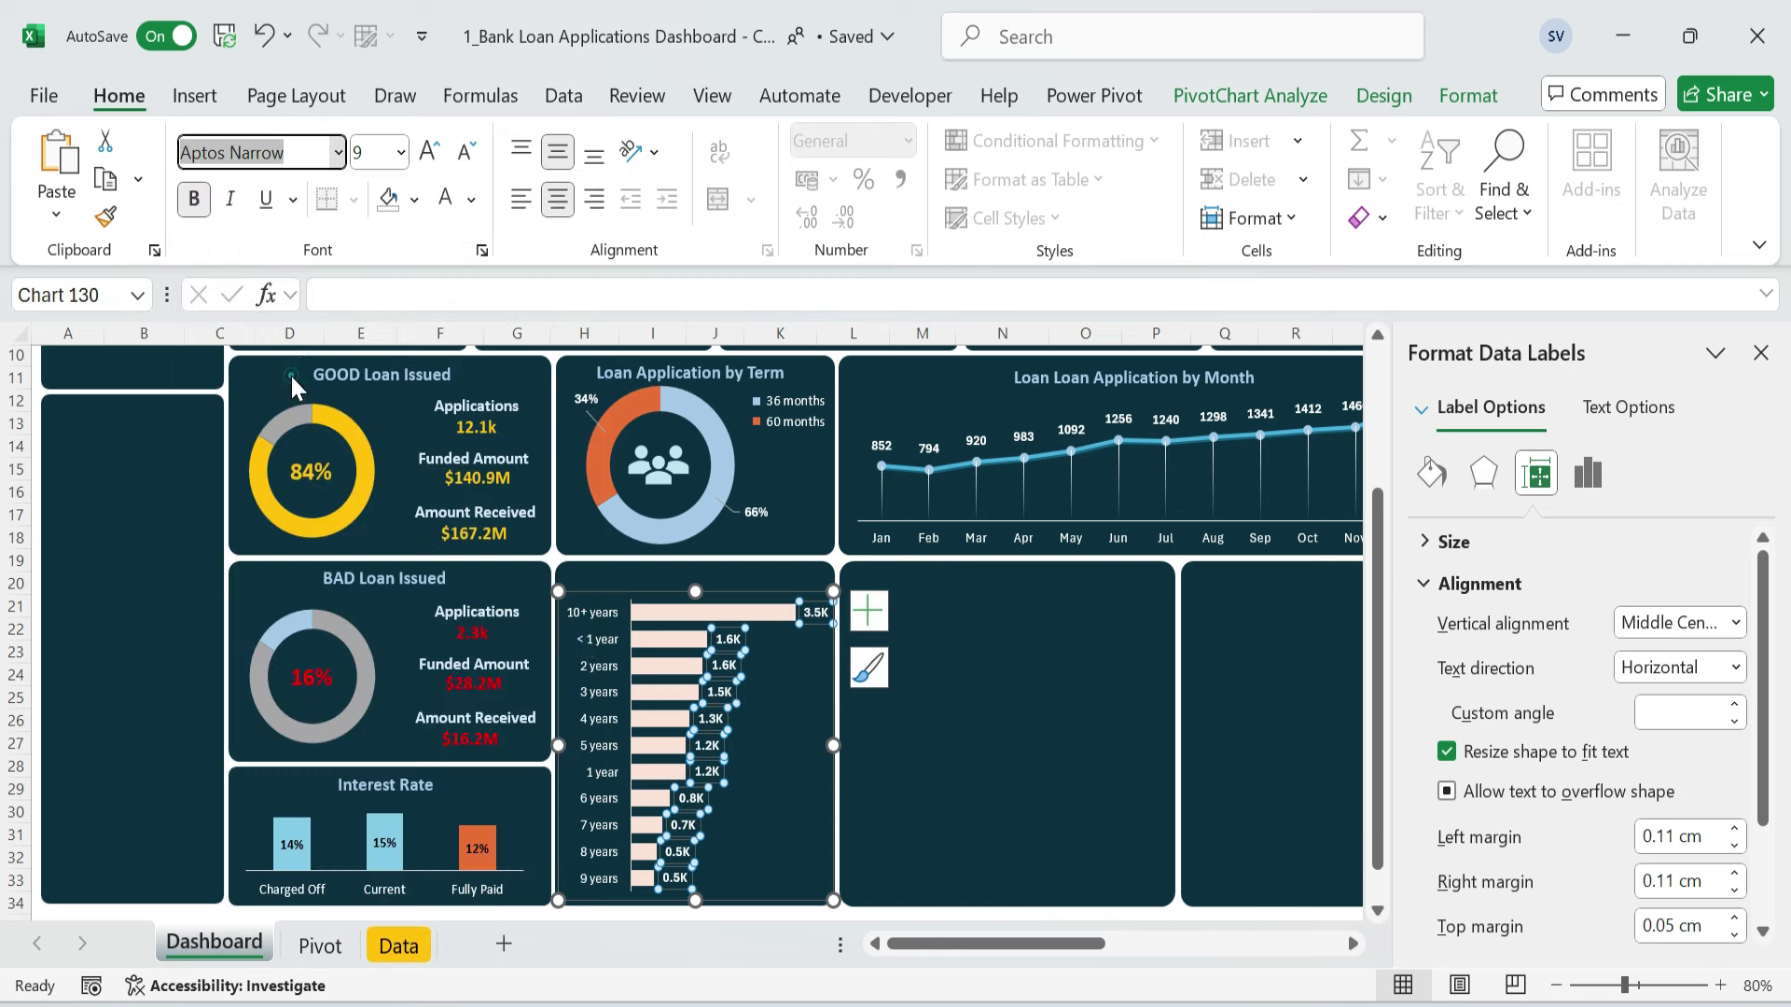
left_click(606, 639)
left_click(339, 154)
left_click(268, 362)
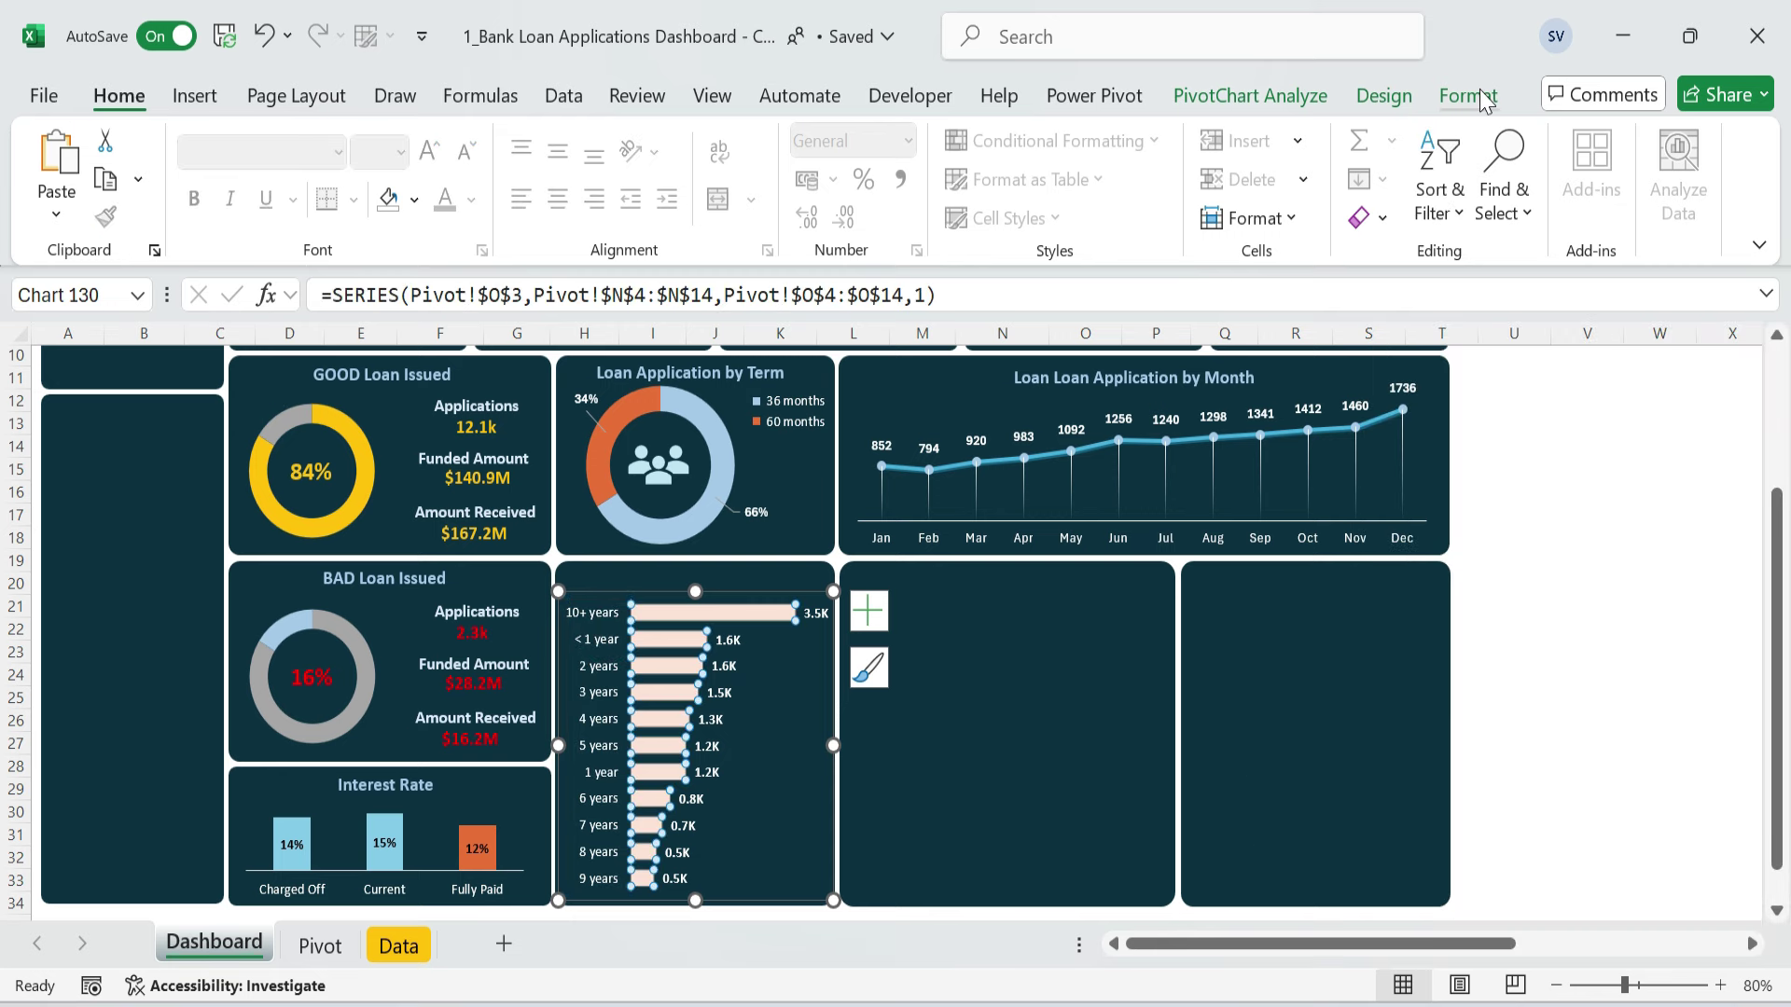
- Recolour the employment length bars with a slightly stronger light orange theme tint
left_click(1485, 98)
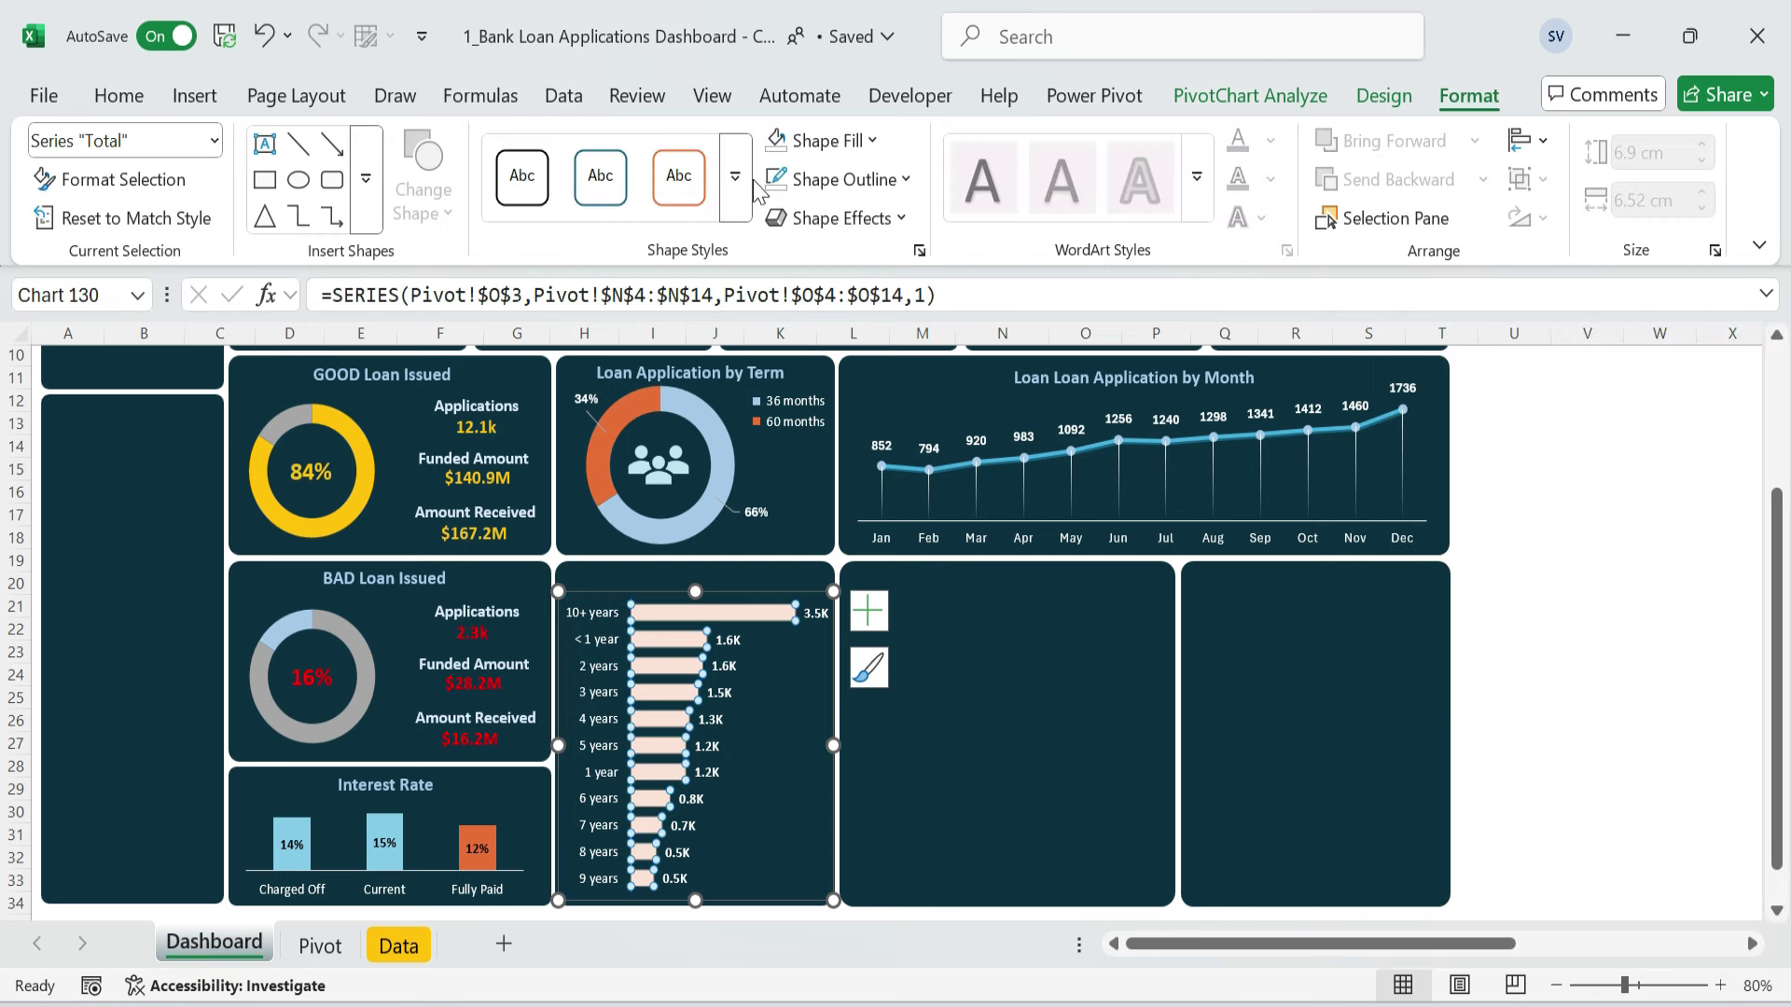
left_click(111, 91)
left_click(414, 198)
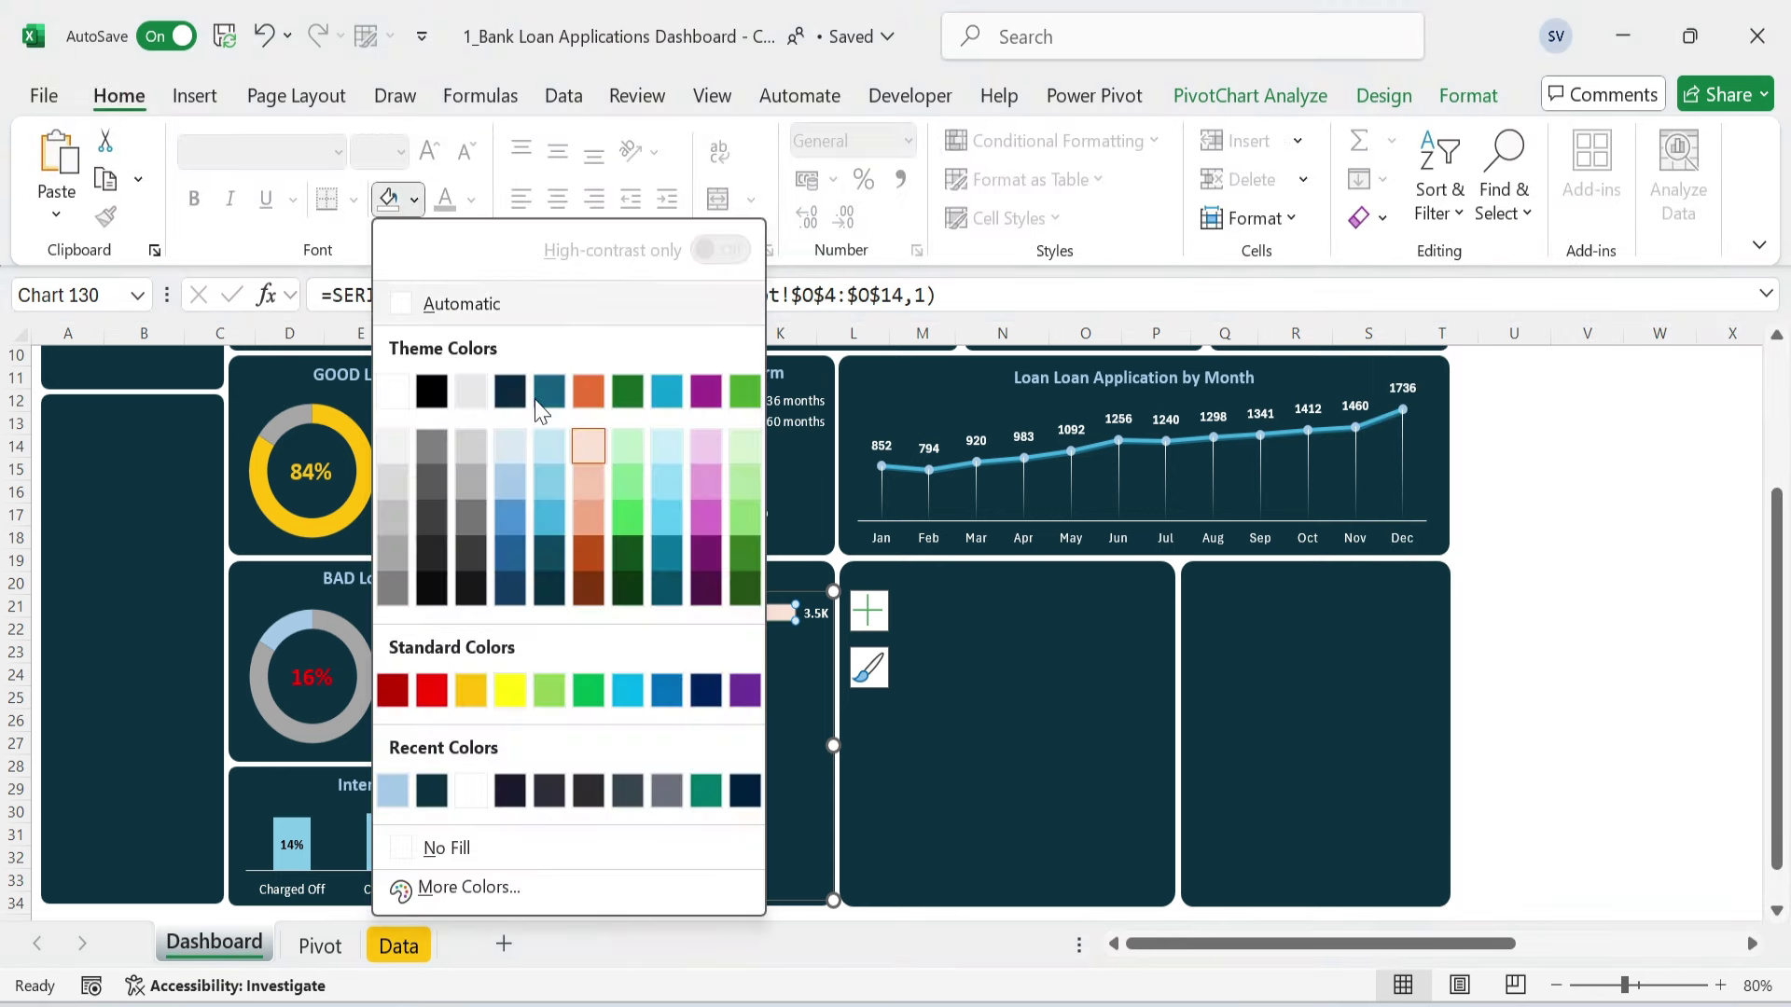
left_click(623, 491)
left_click(1035, 714)
left_click(1641, 703)
- Copy the BAD Loan Issued title text box above the bar chart and change its text to "Loan Application by Emp Length"
left_click(427, 580)
key("ctrl+c")
left_click(692, 579)
key("ctrl+v")
left_click(742, 638)
left_click(976, 658)
left_click_drag(566, 580, 908, 579)
type("Loan Application by Emp")
type(" Leanth")
left_click(1060, 680)
- Widen the employment length chart's title text box so that it spans the panel
left_click(655, 571)
left_click_drag(754, 595, 828, 602)
left_click(1008, 637)
left_click(818, 600)
left_click(943, 780)
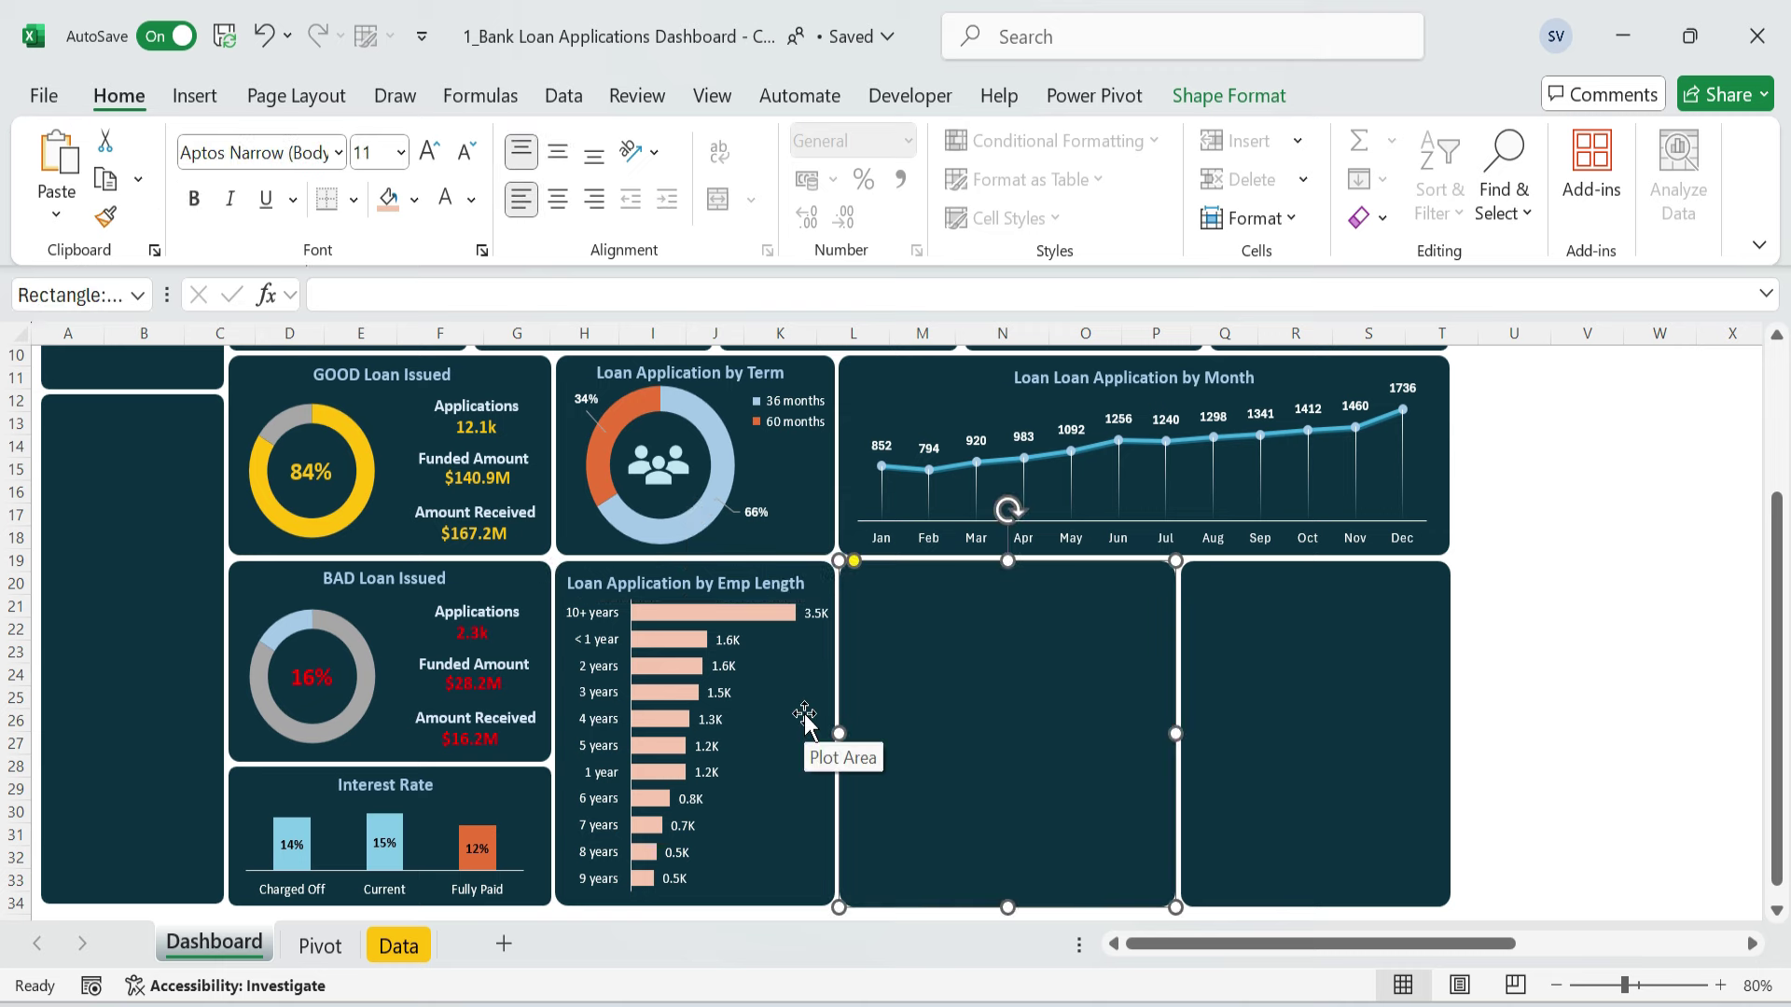
- Insert a filled map chart from the State code and Count of Id columns on the Pivot sheet
scroll(1086, 634, "up", 3)
scroll(1087, 634, "down", 4)
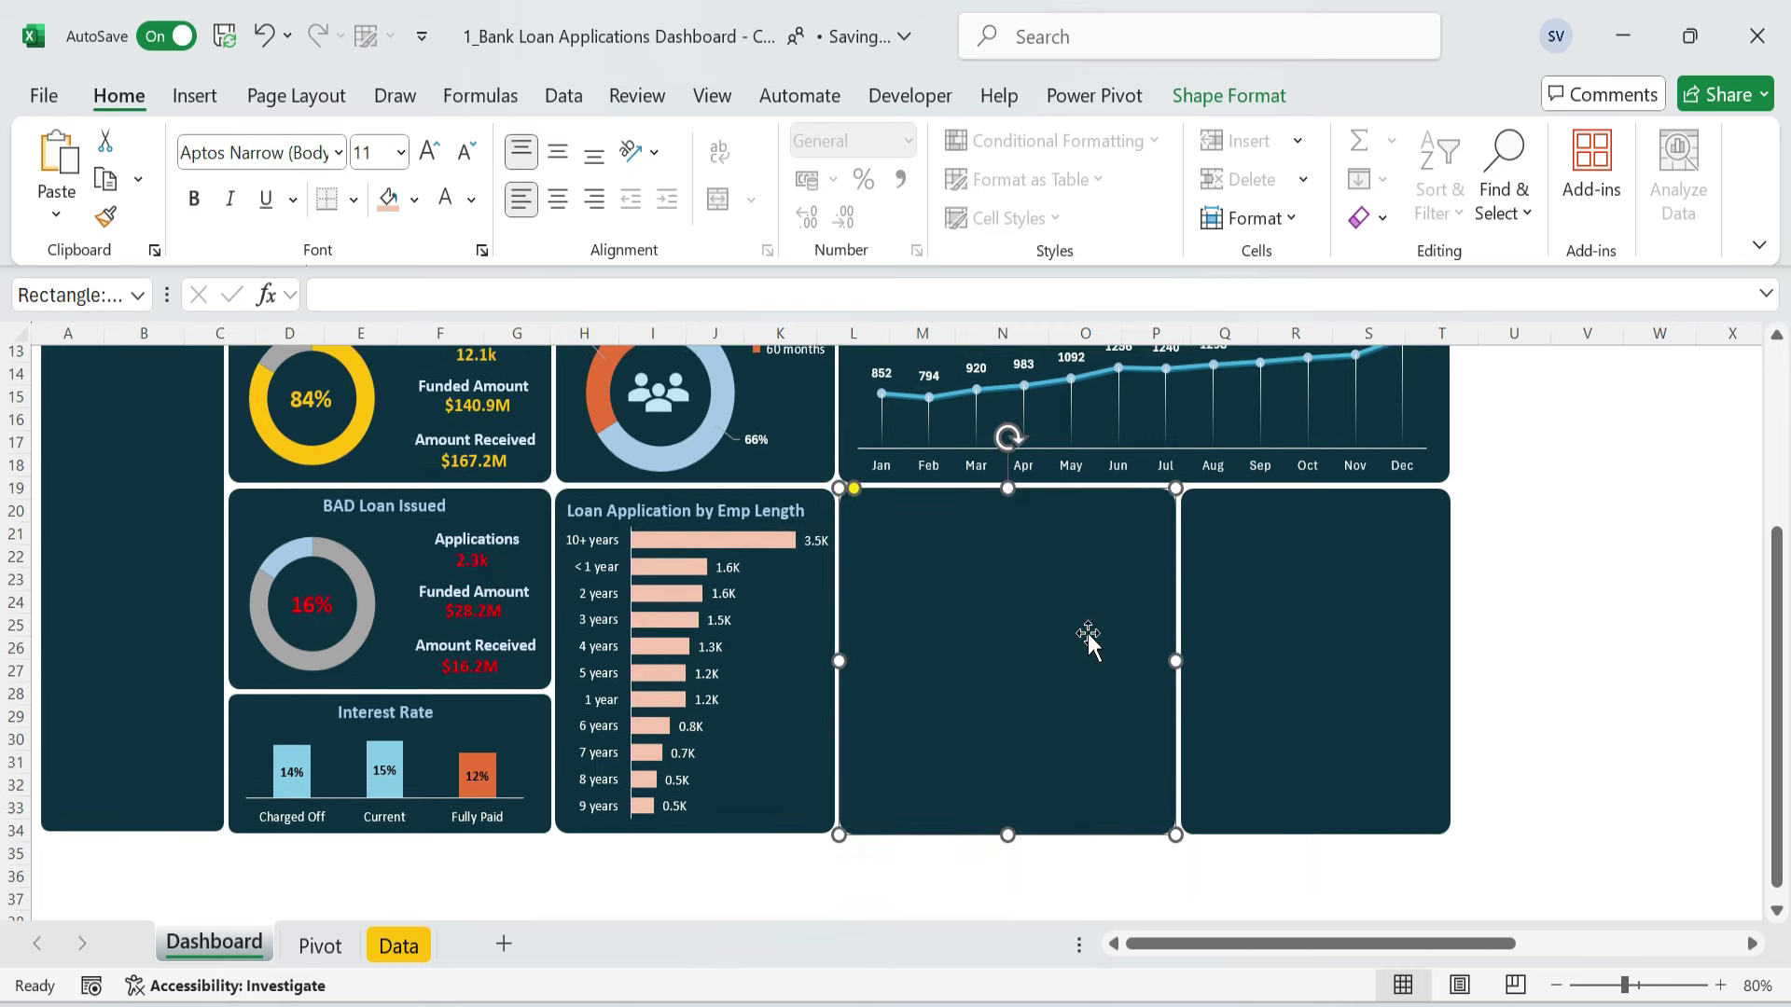
left_click(320, 946)
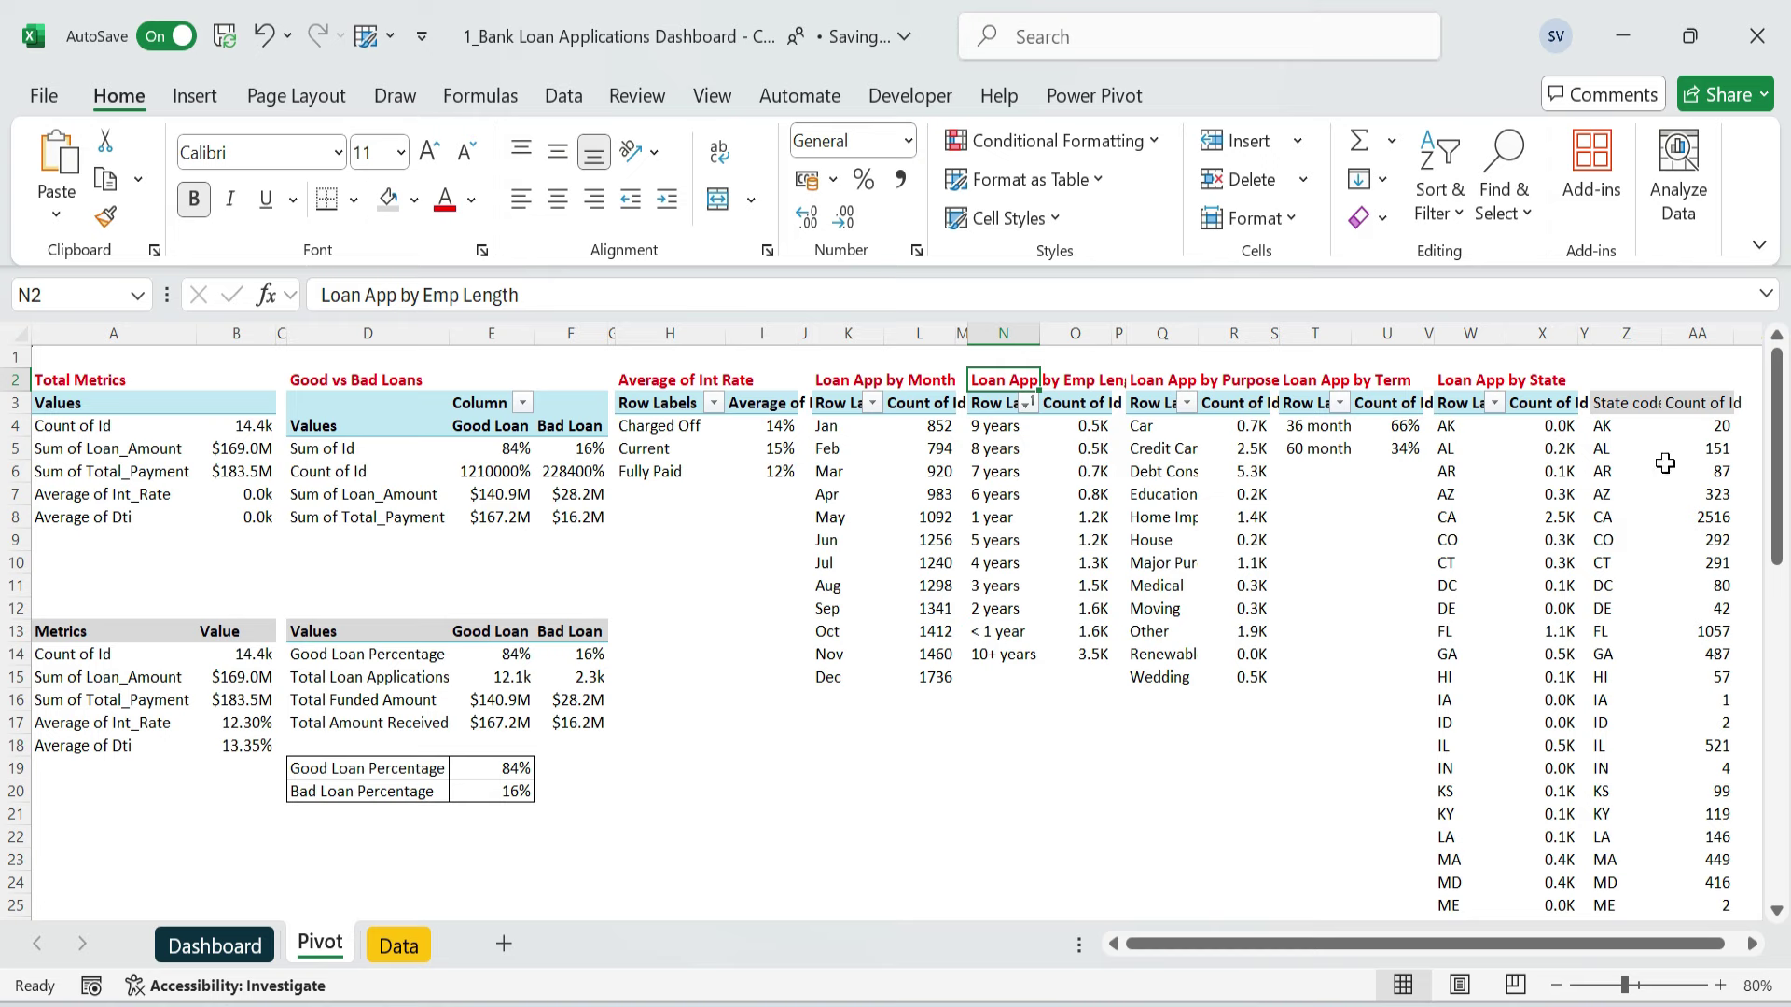
left_click(1615, 411)
key("ctrl+shift+Right")
key("ctrl+shift+Down")
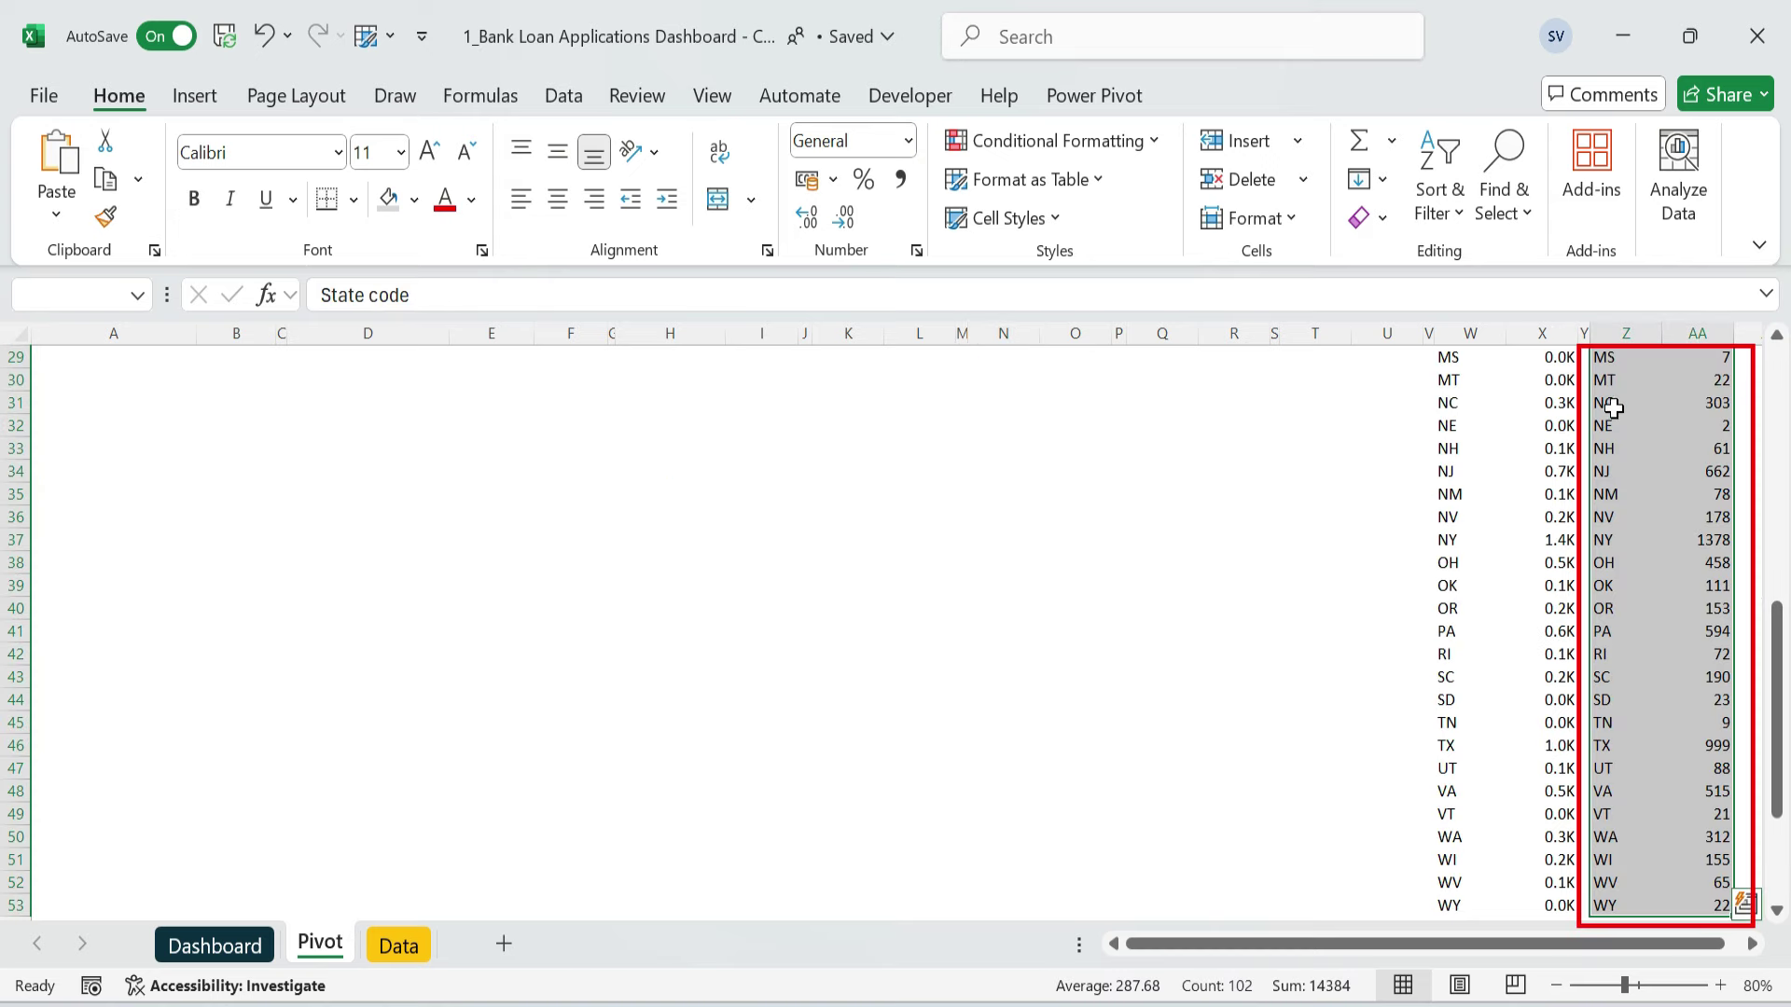
scroll(1620, 409, "up", 7)
scroll(1620, 409, "up", 3)
left_click(195, 95)
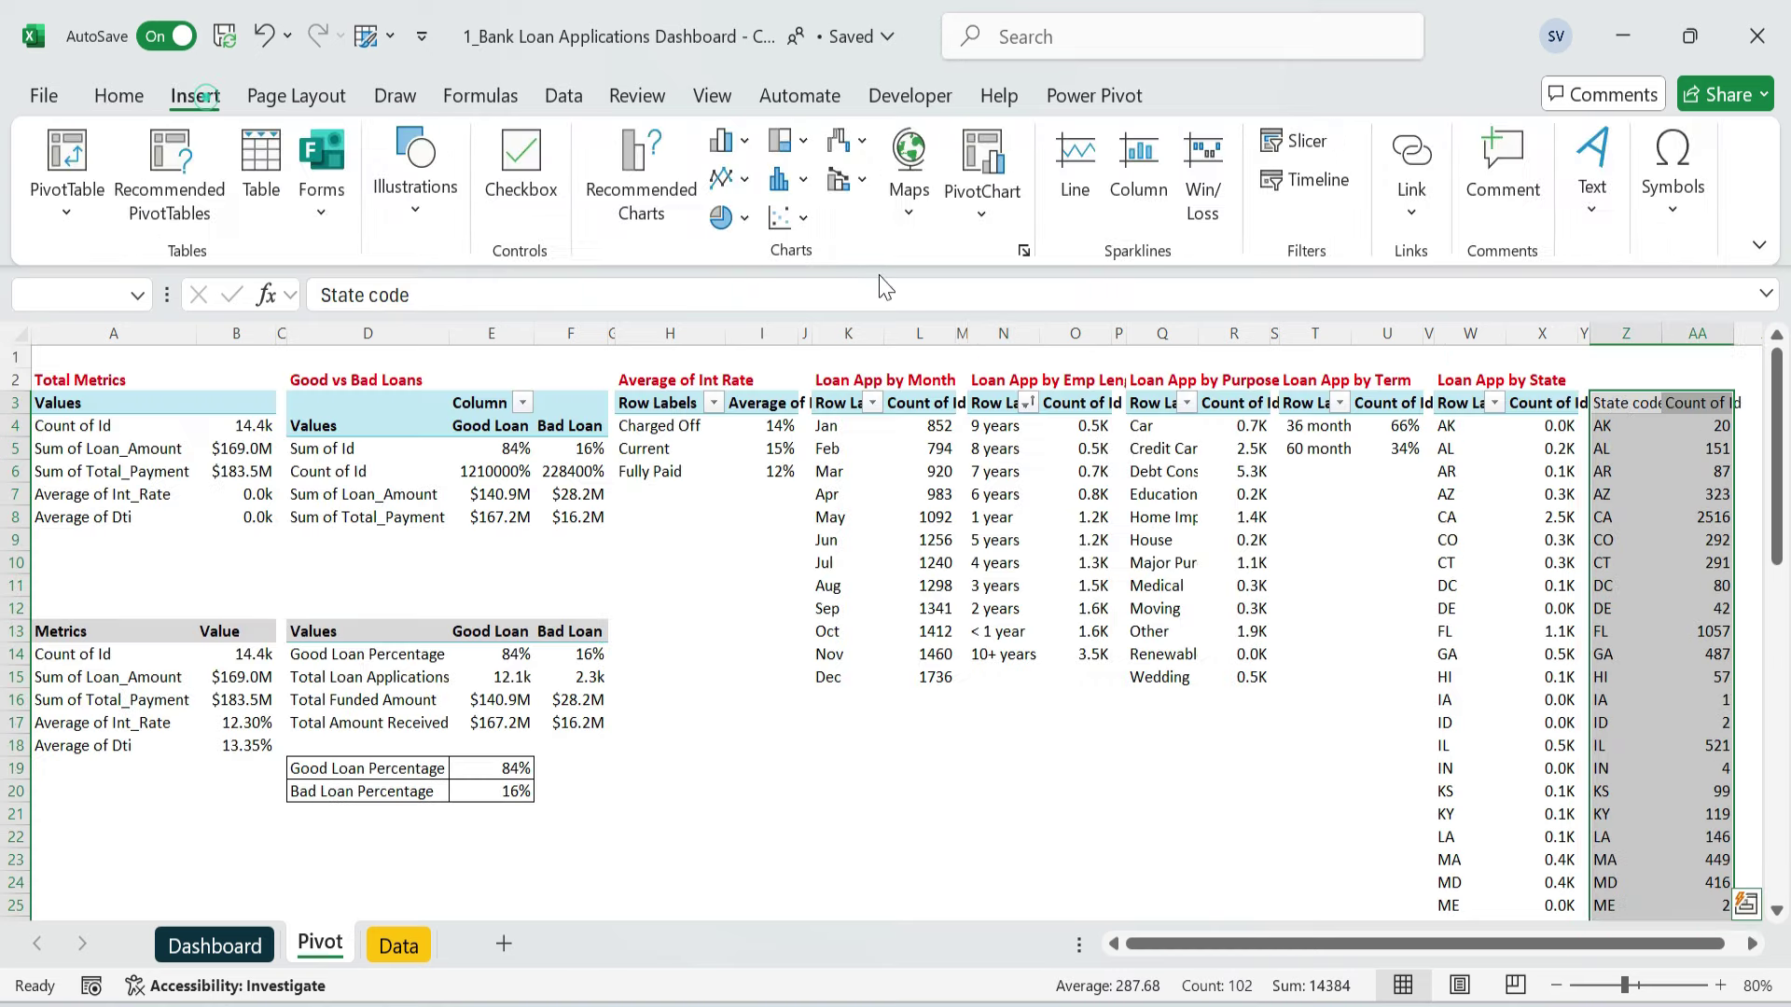
left_click(916, 159)
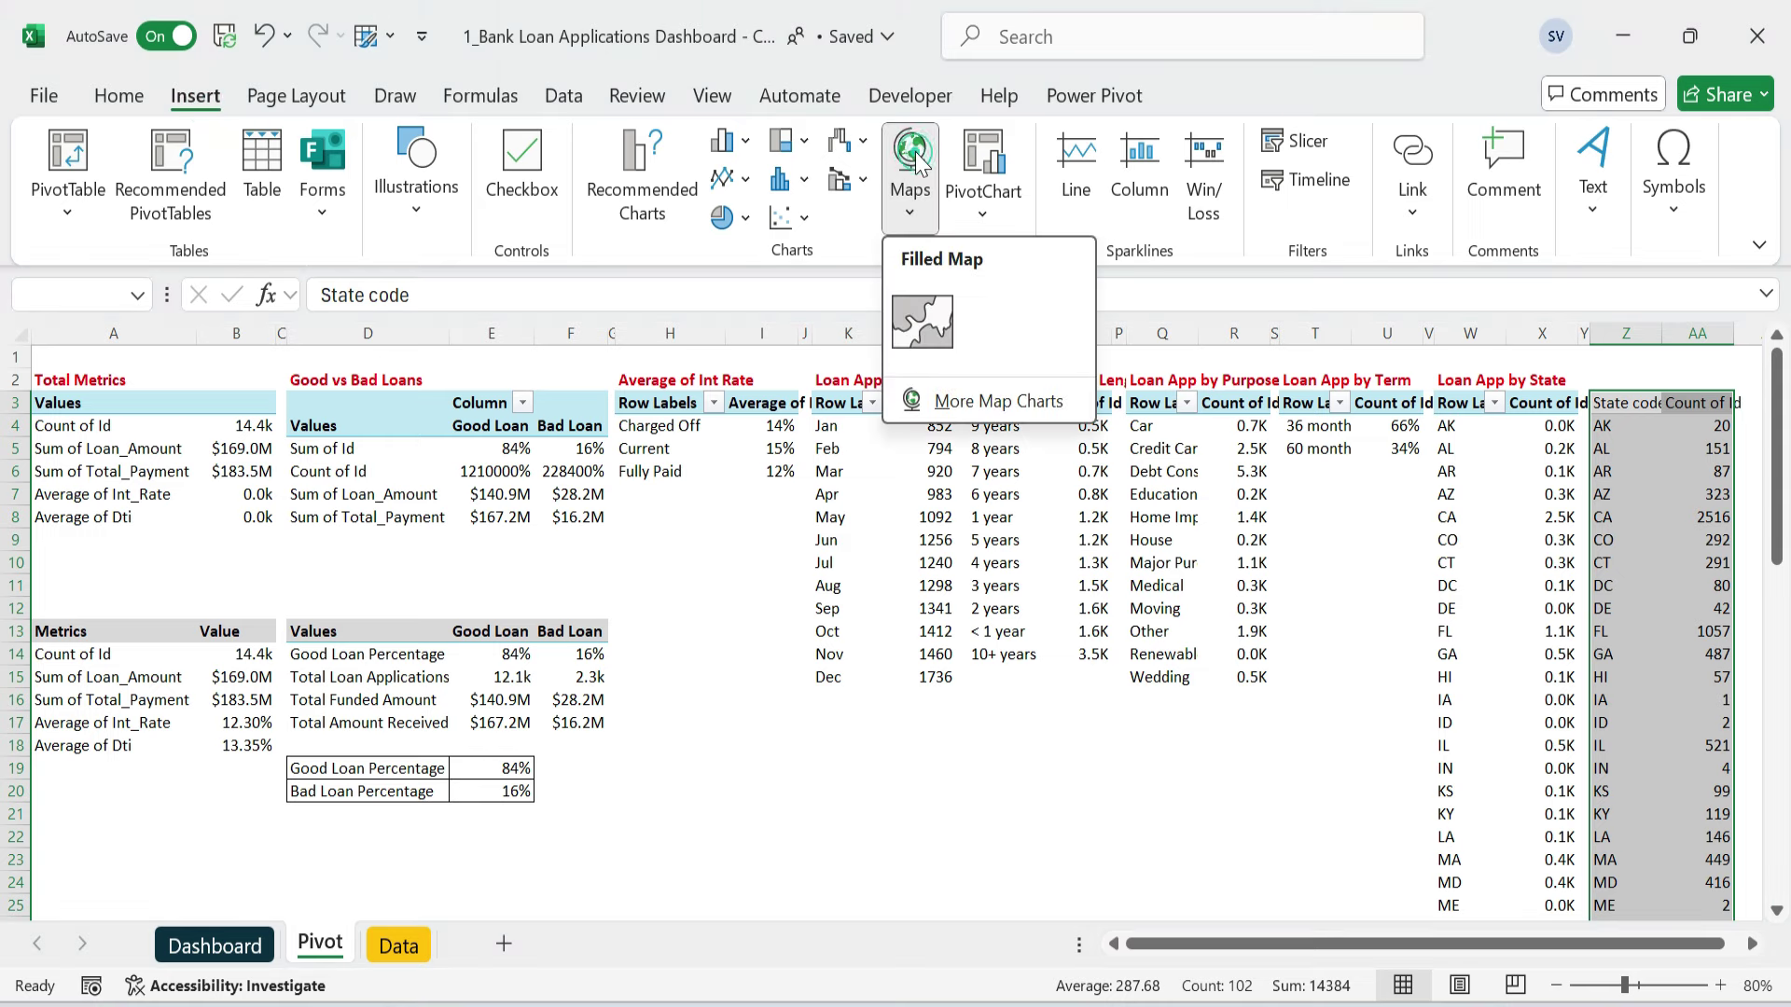
left_click(657, 189)
left_click(653, 187)
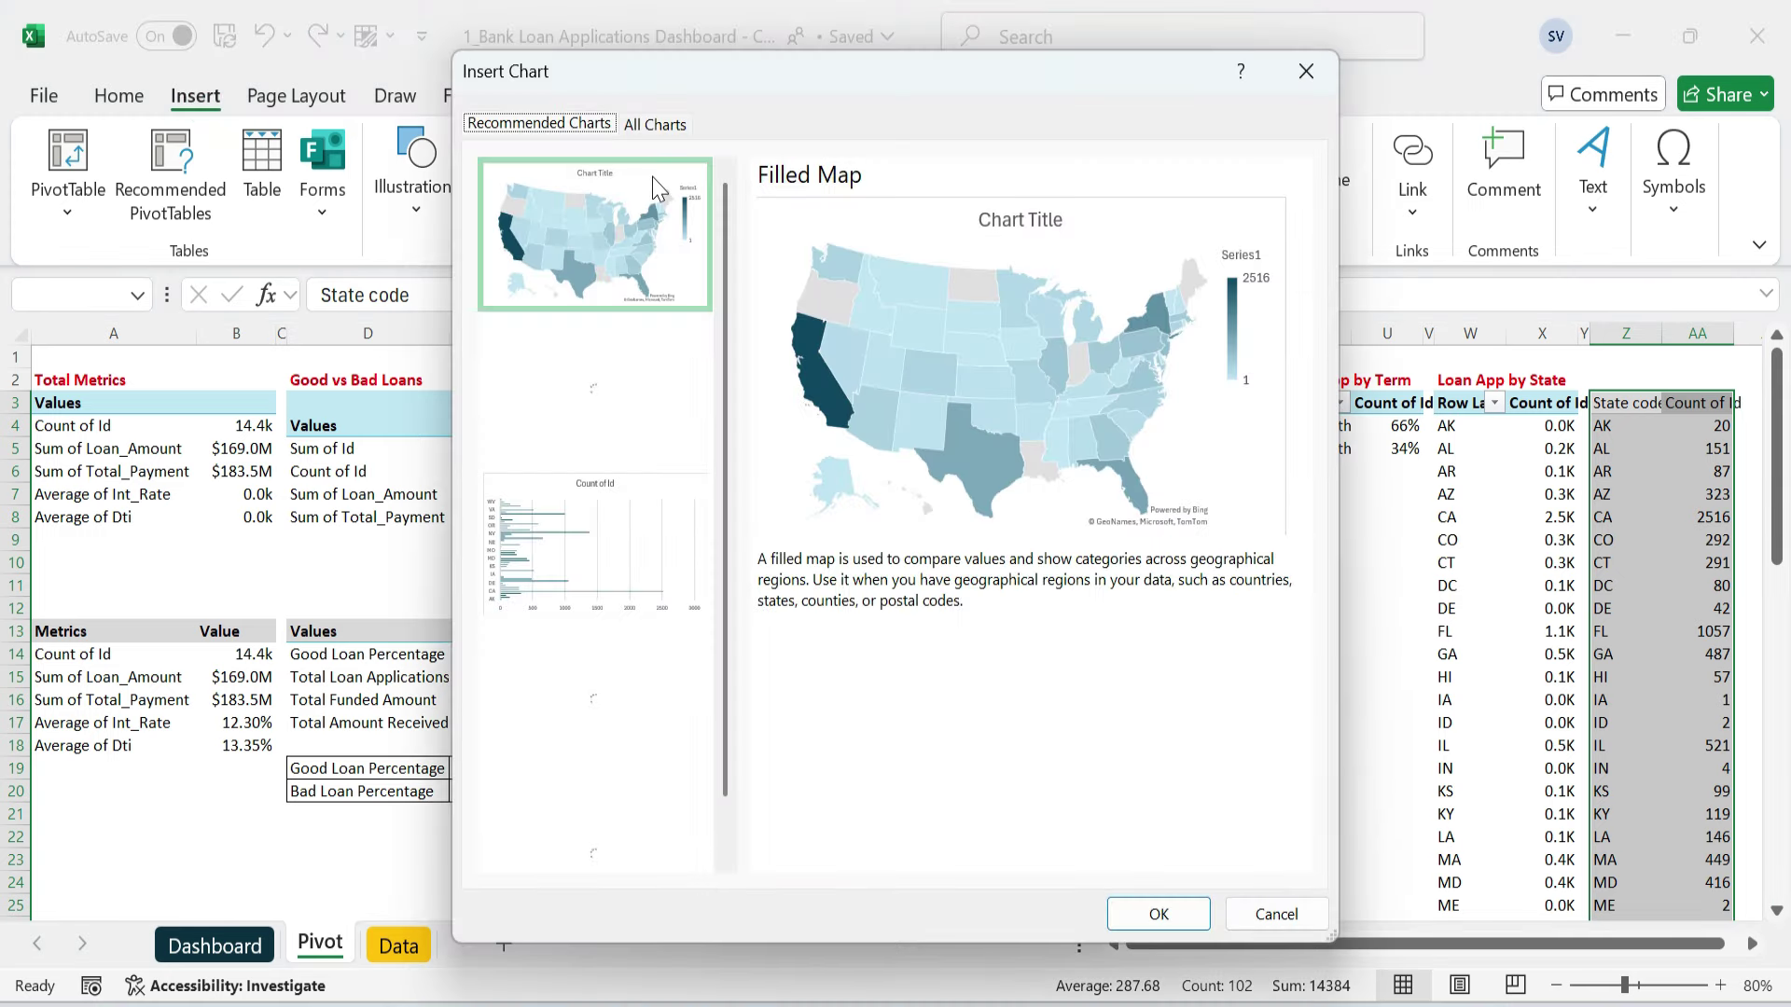
left_click(1159, 914)
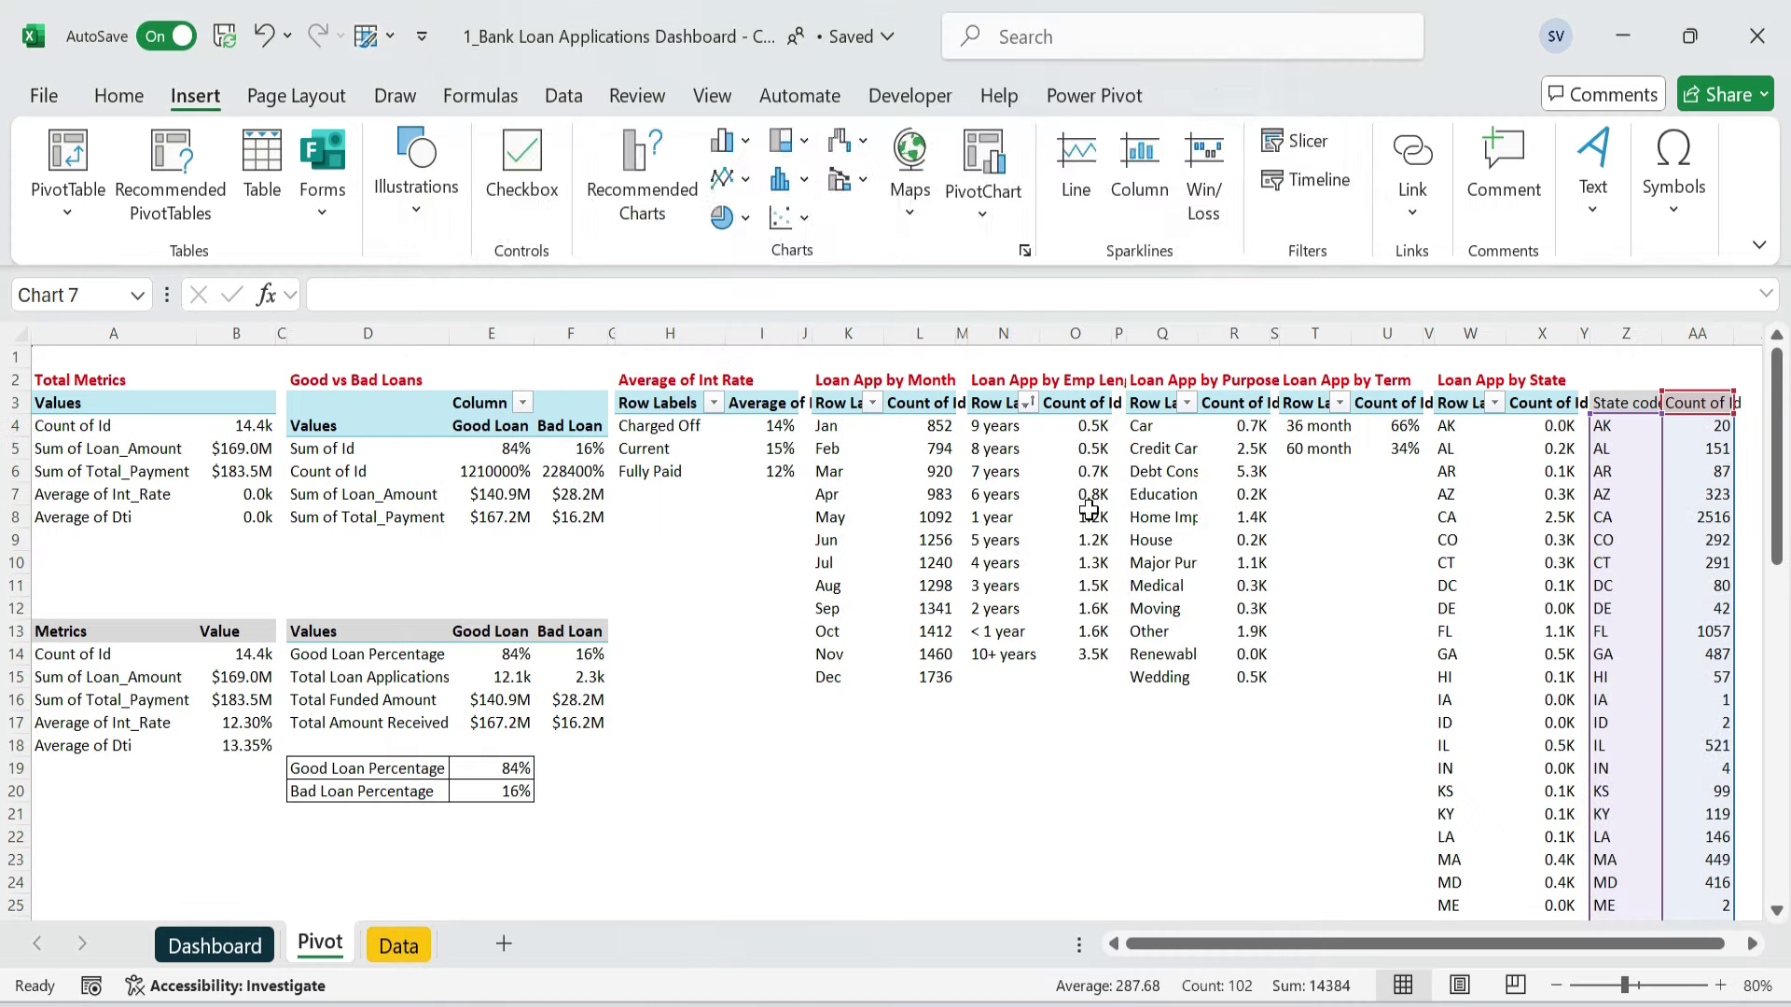
- Move the map chart to the Dashboard sheet and shrink it to about 5.93 by 6.65 cm in the panel beside the employment length chart
key("ctrl+x")
left_click(214, 945)
key("ctrl+v")
left_click_drag(1381, 836, 1120, 757)
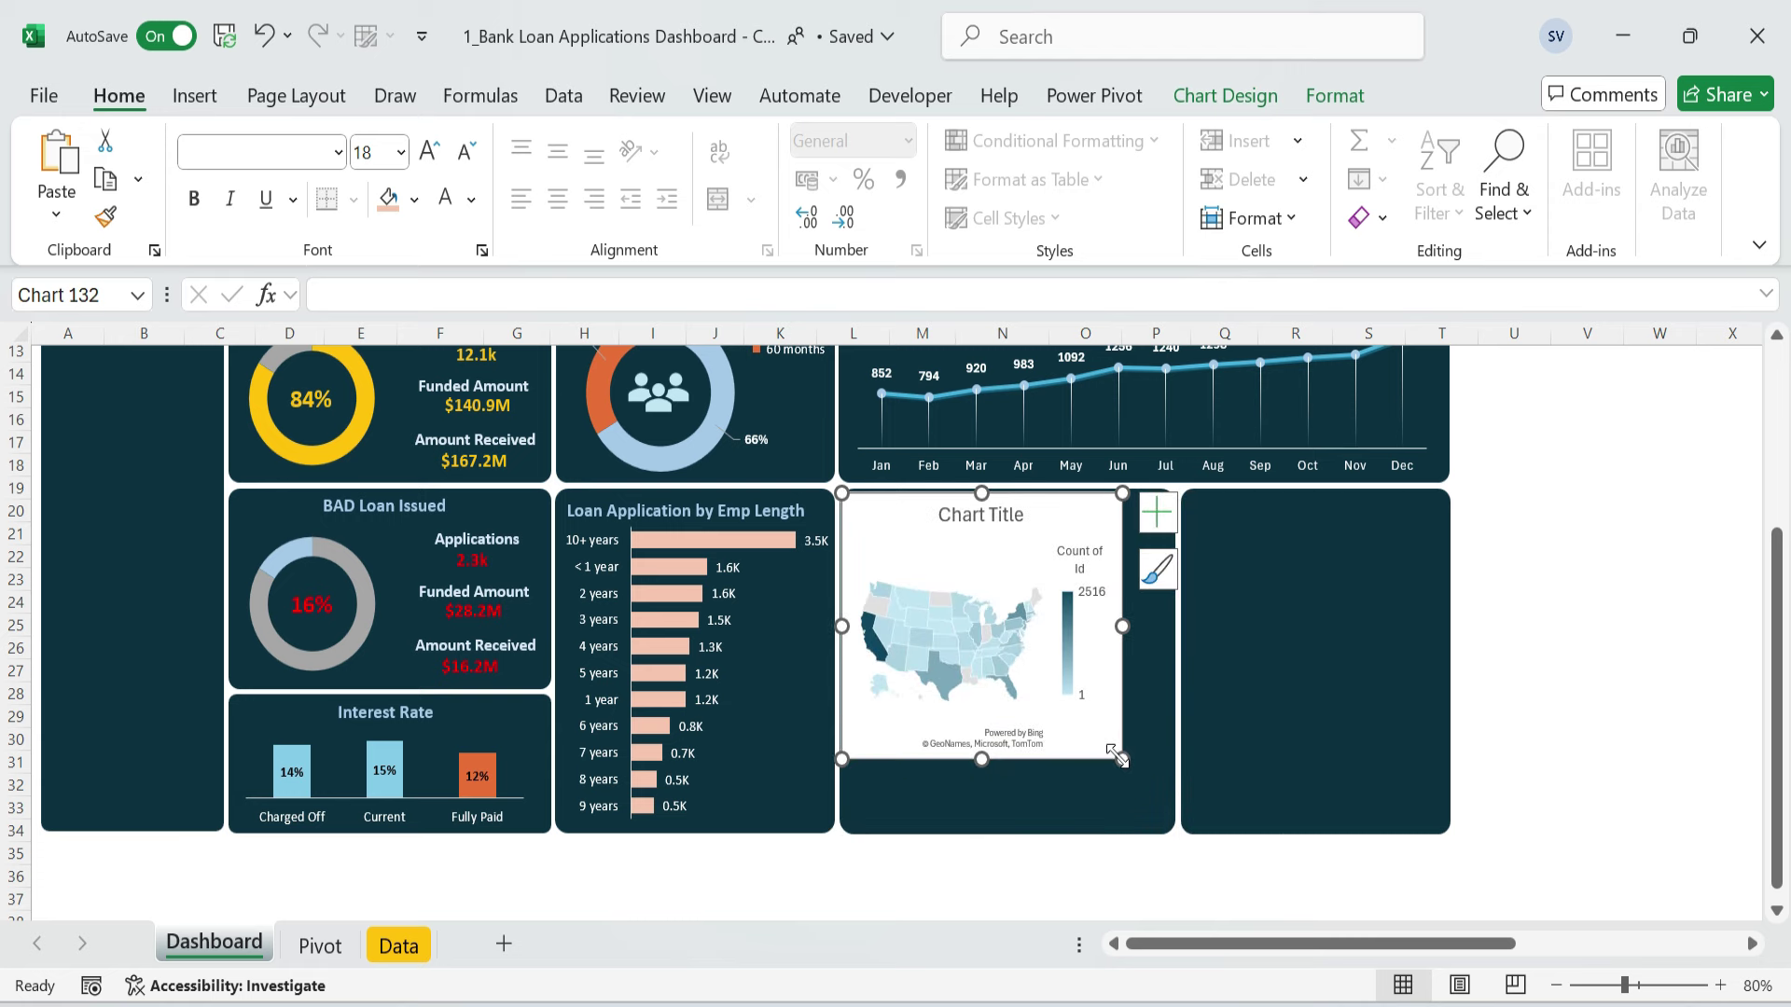
- Place the map chart's legend at the bottom and delete its chart title
double_click(1073, 611)
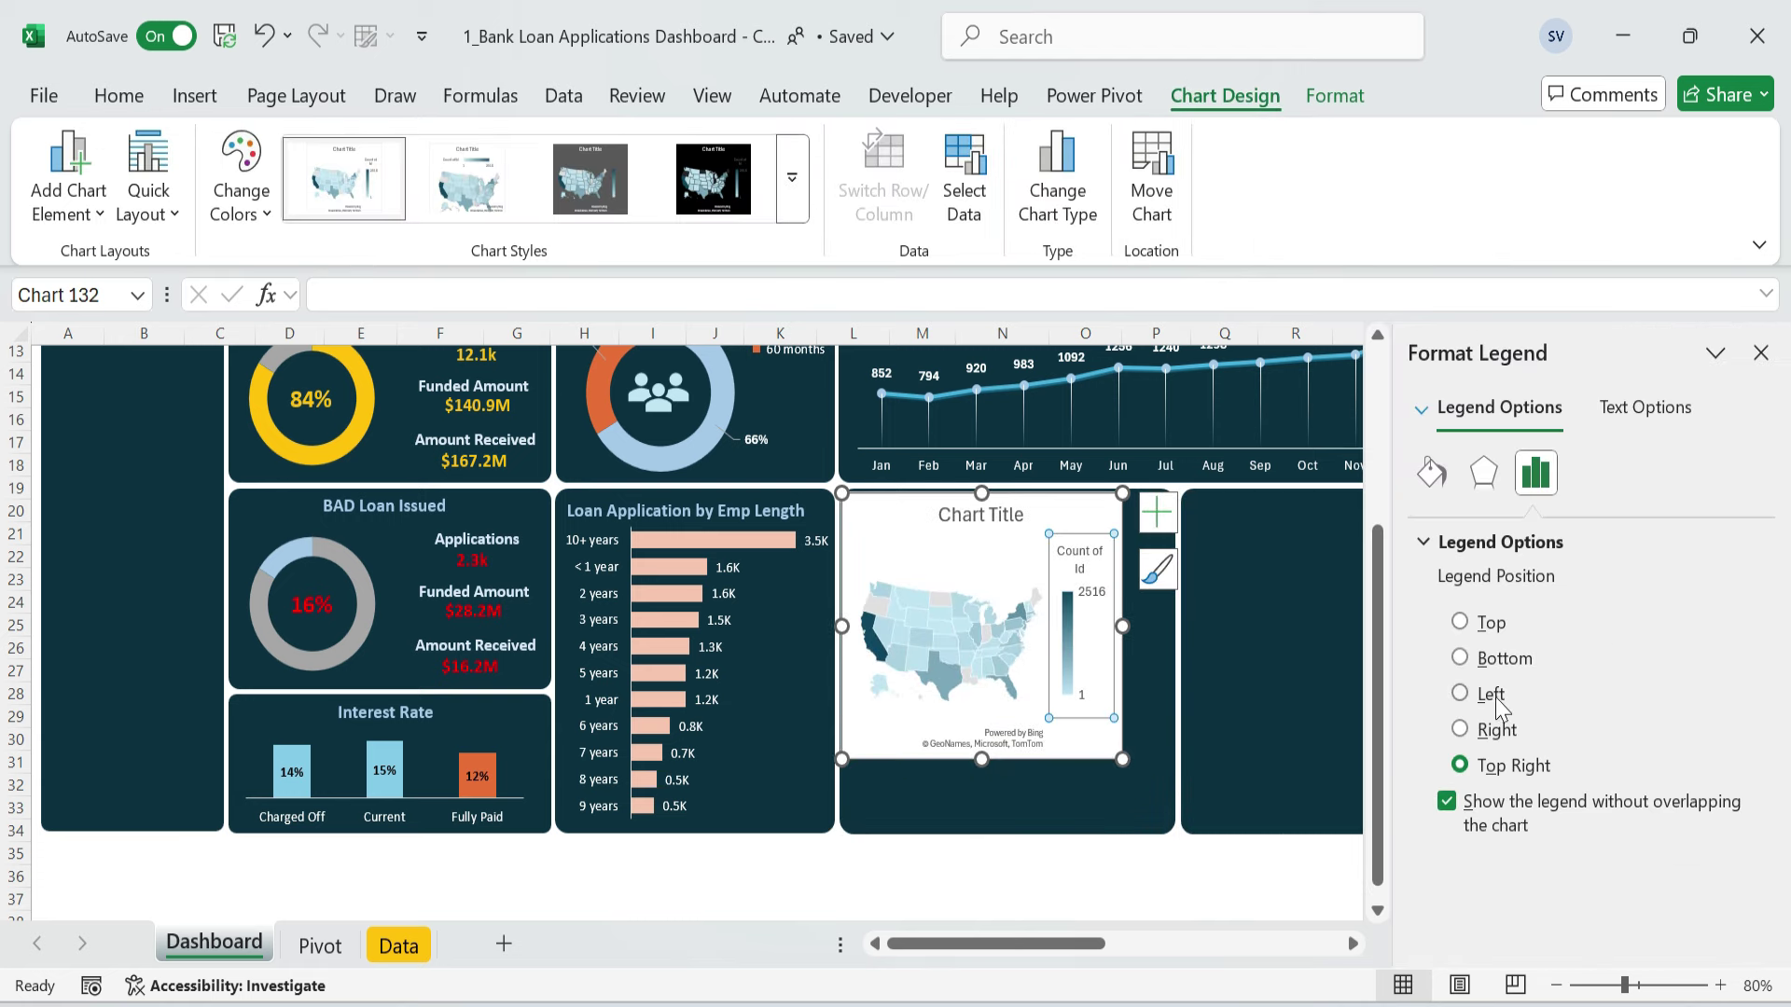
left_click(1500, 662)
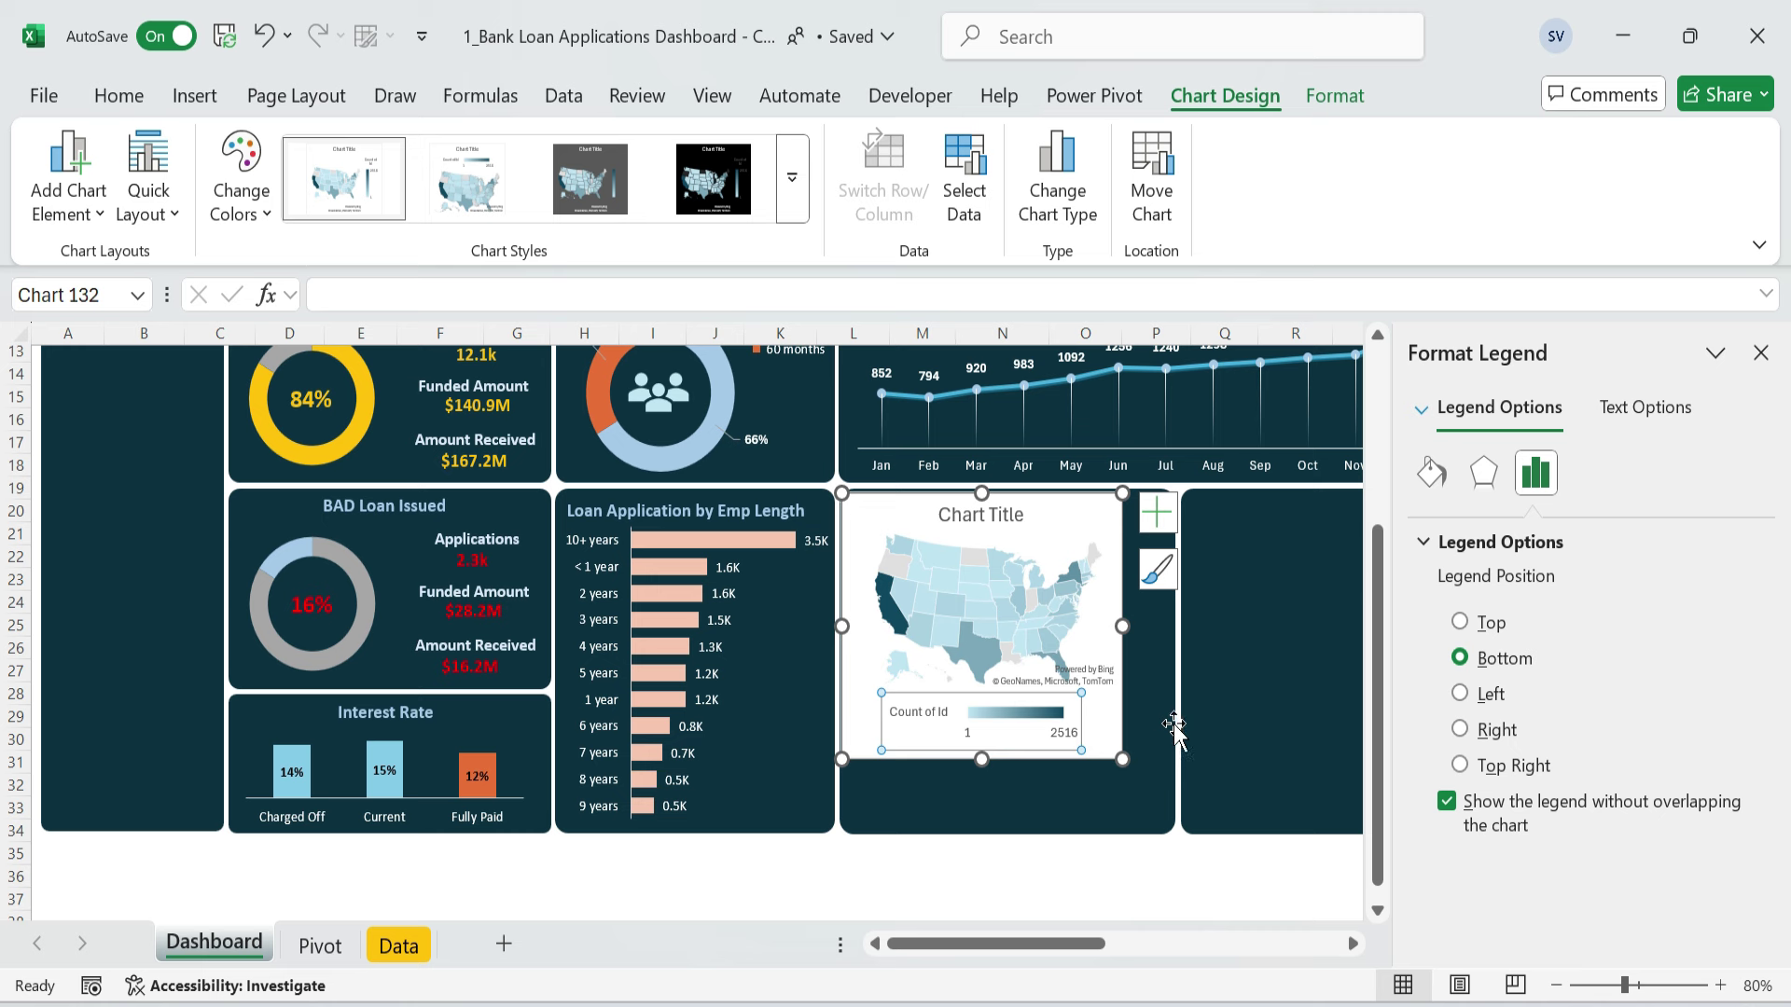
left_click(1004, 529)
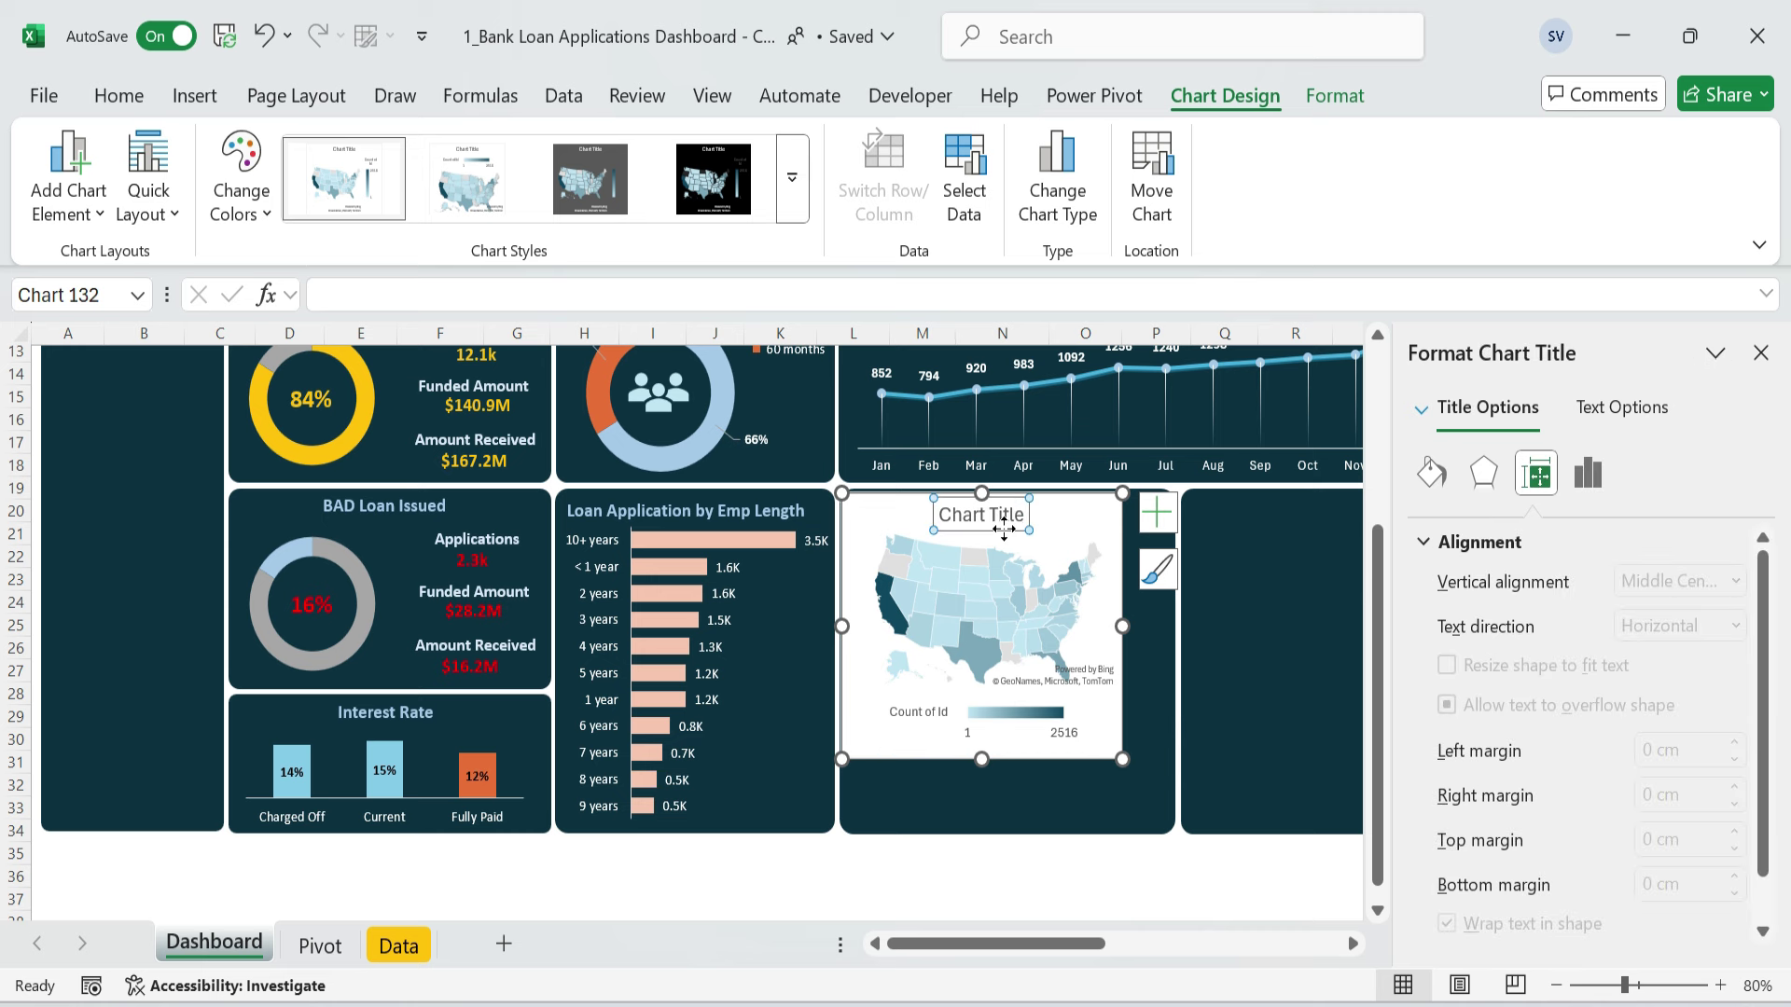
key("Delete")
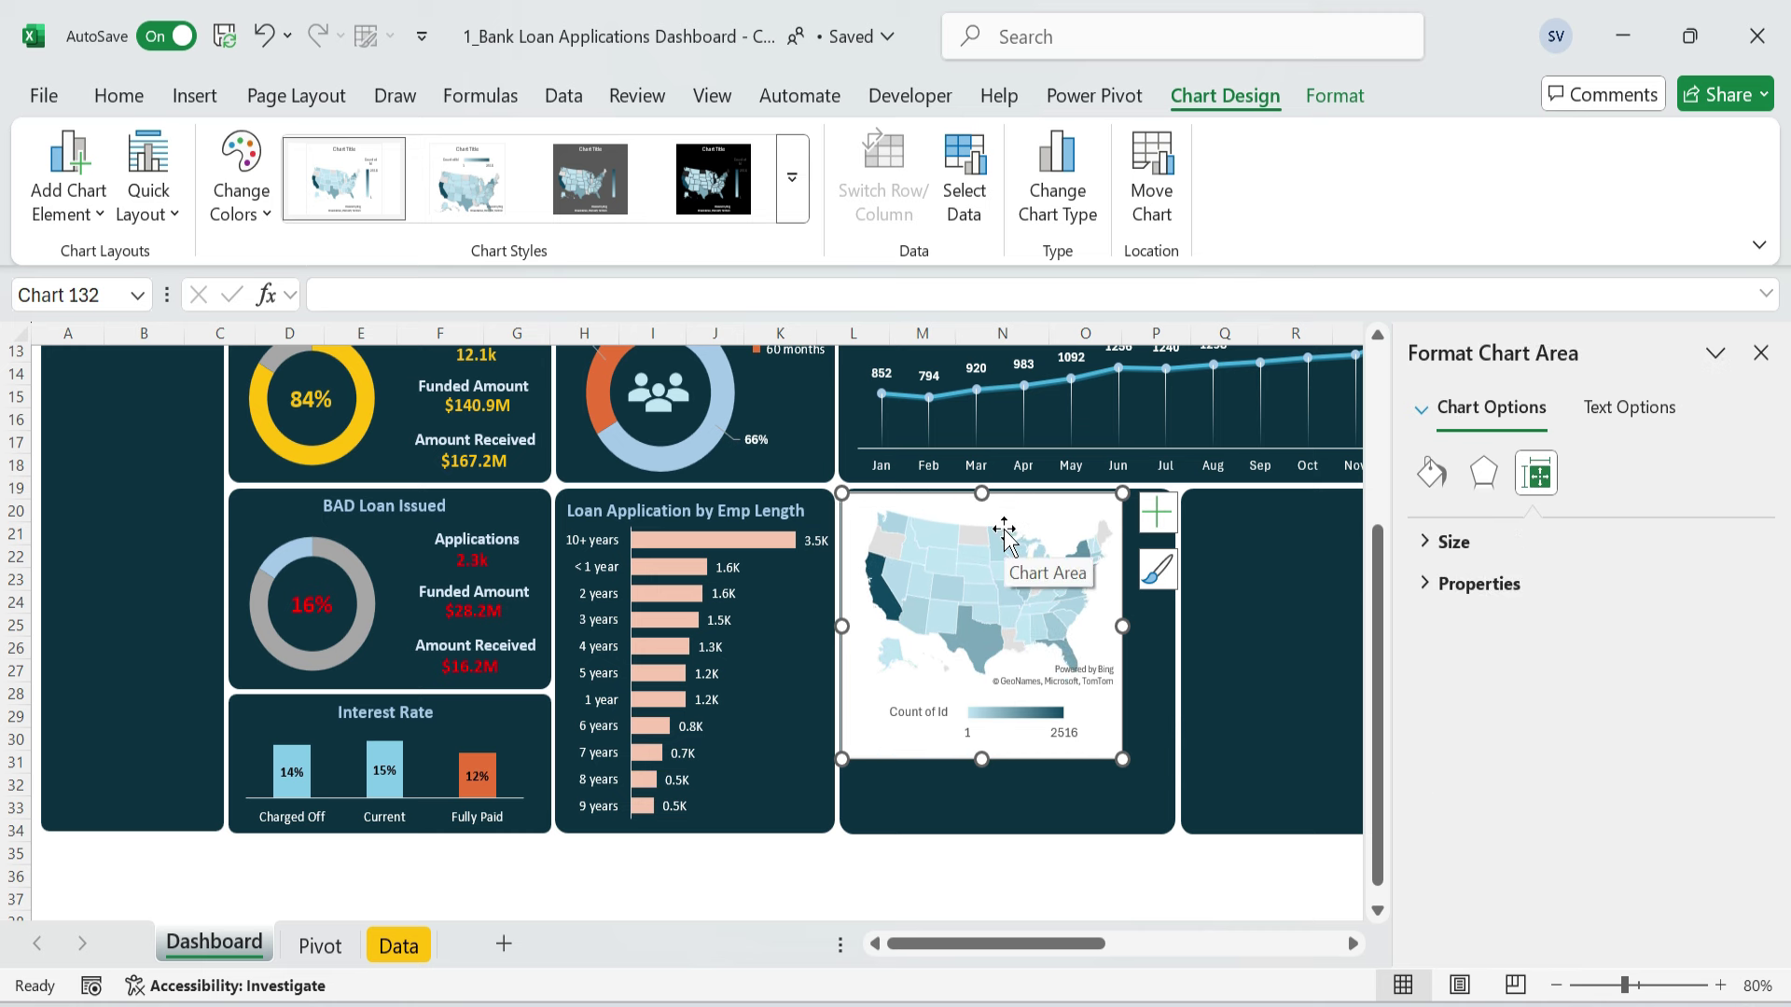
- Remove the fill and outline of the state map chart so that the panel behind it shows through
left_click(1335, 97)
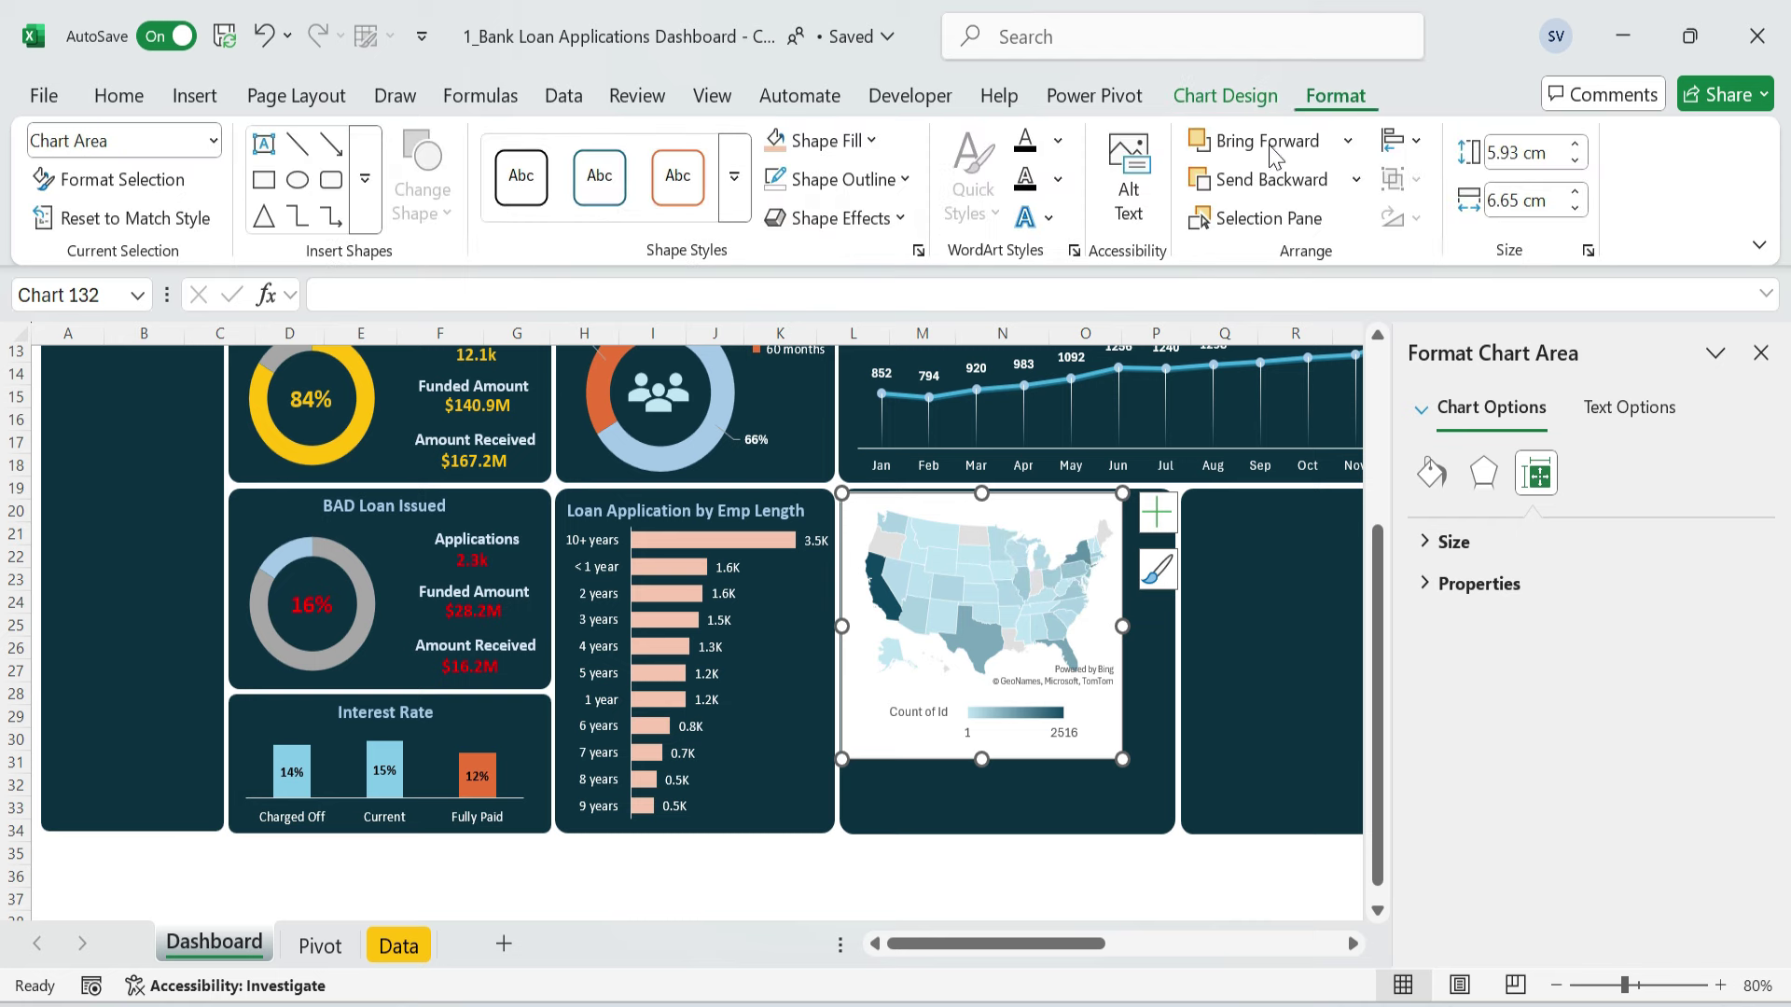
left_click(876, 142)
left_click(823, 789)
left_click(905, 178)
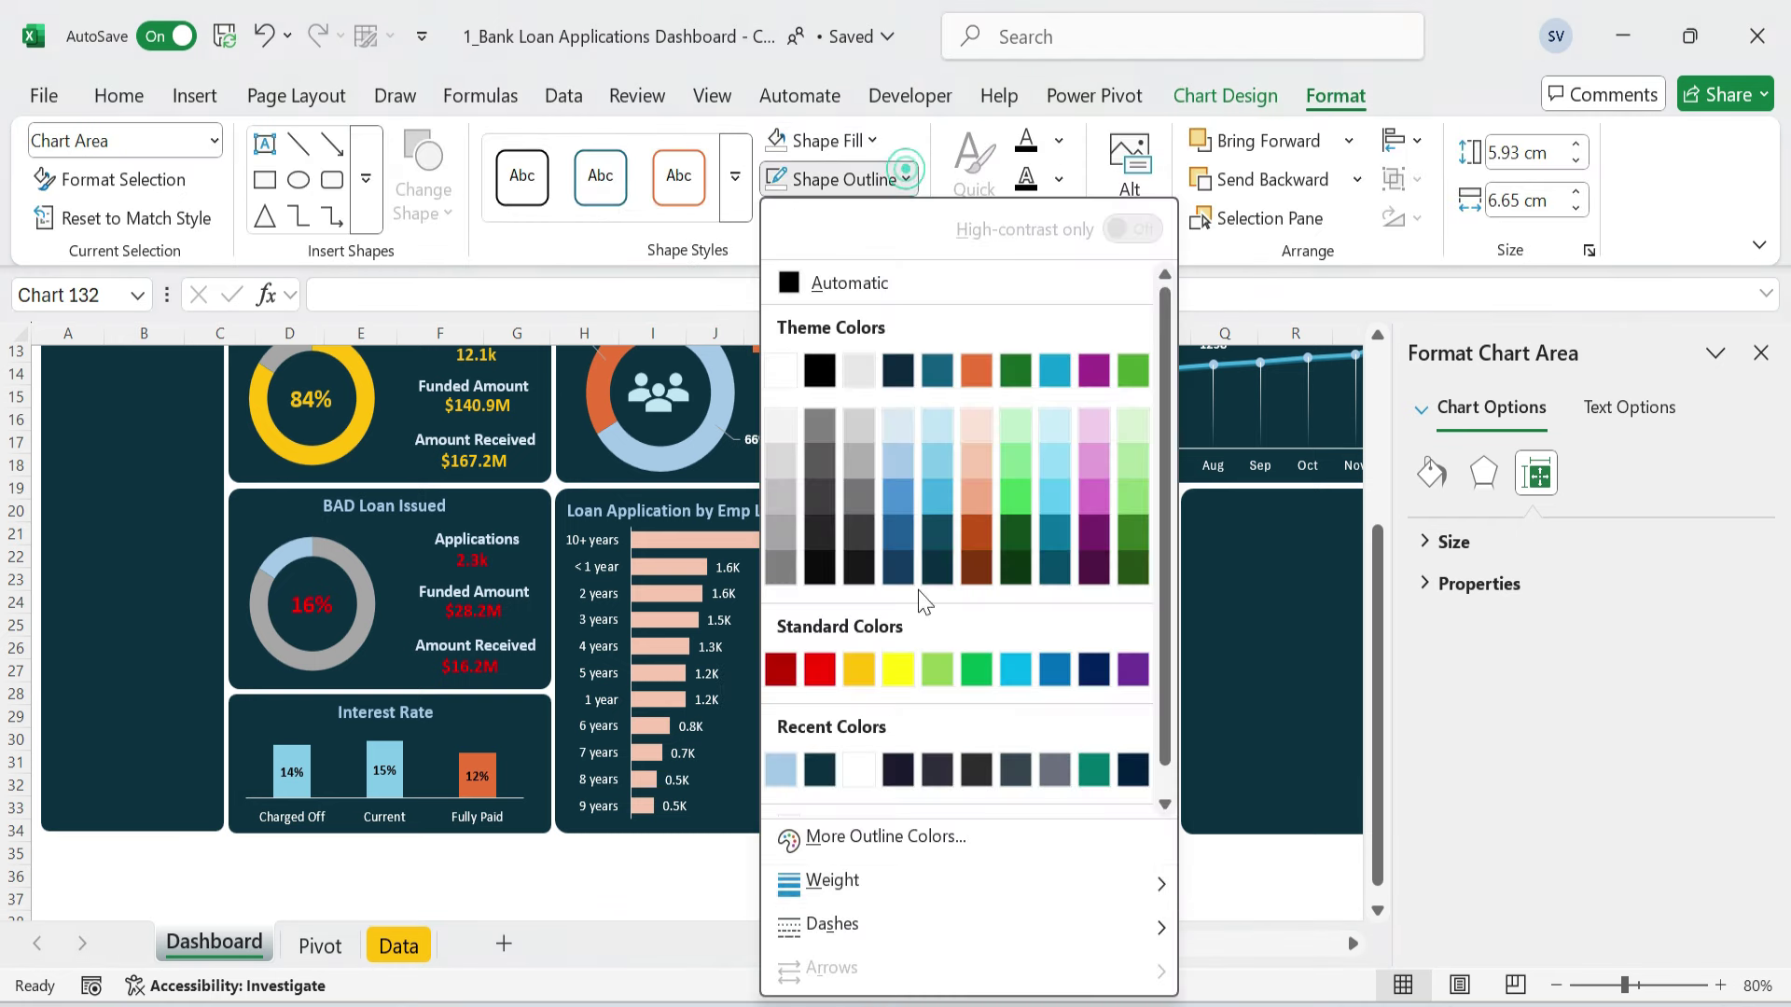
left_click(825, 795)
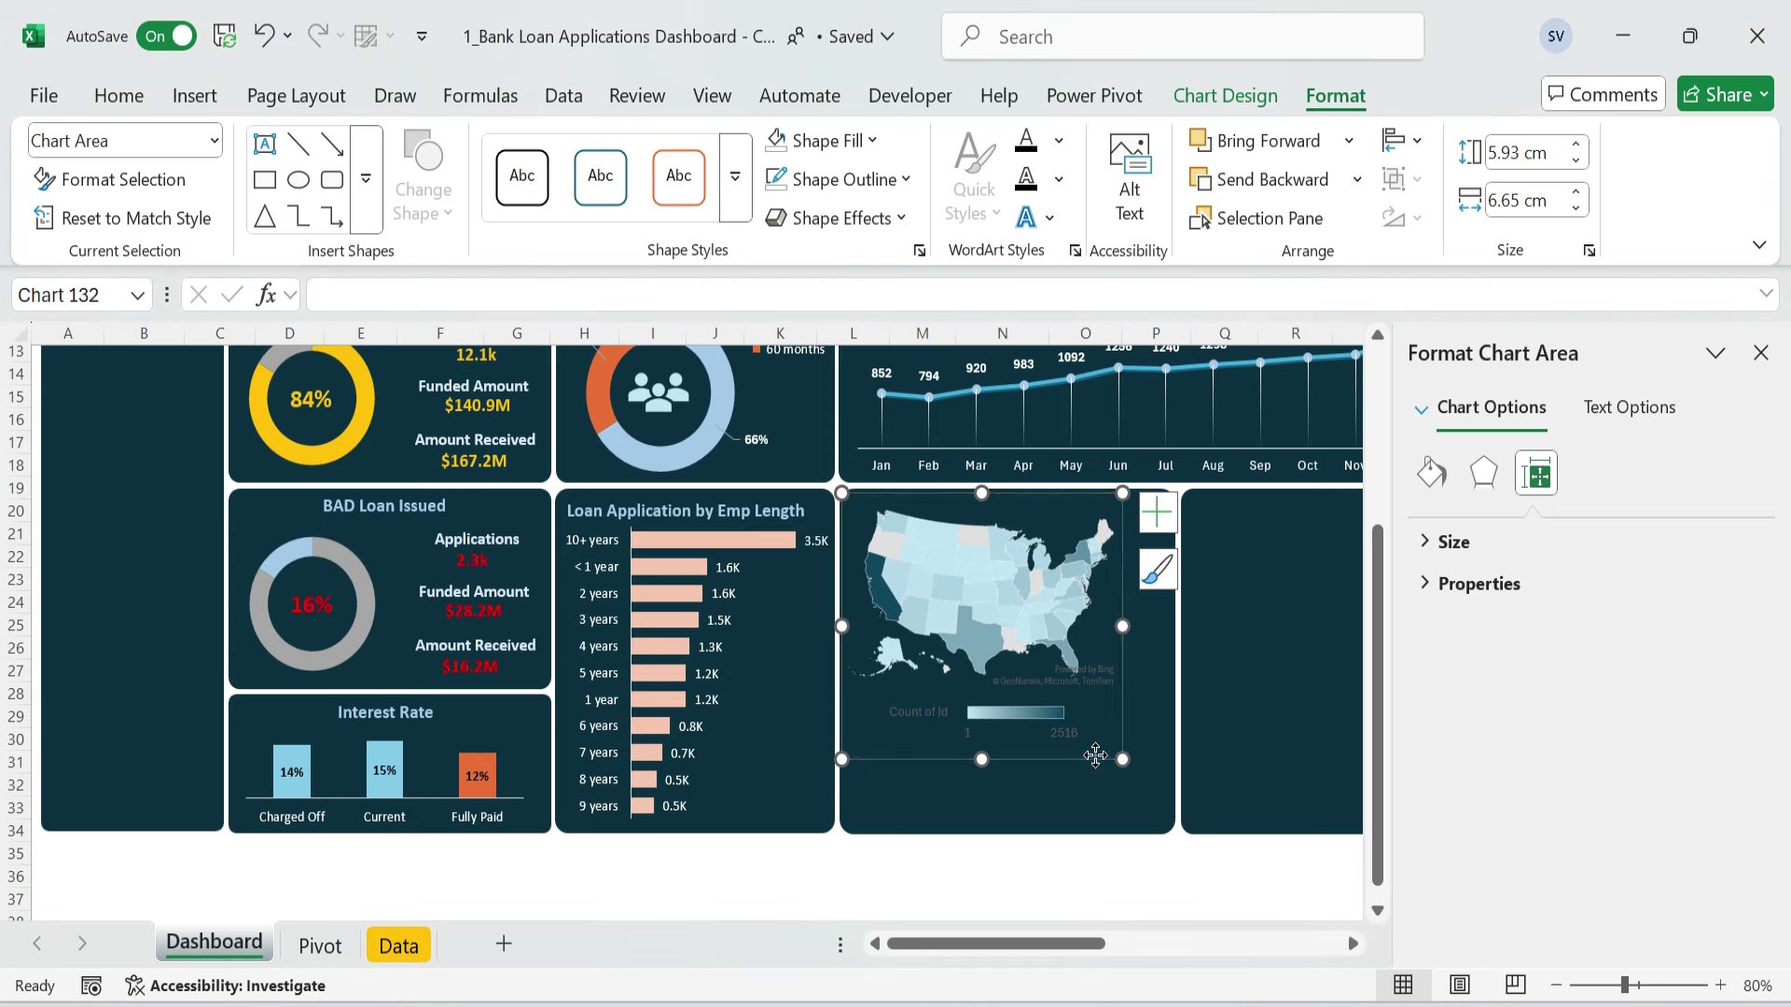
- Lower the map chart within its panel and enlarge it to about 6.92 cm high by 7.73 cm wide
left_click_drag(1096, 755, 1101, 783)
left_click_drag(1125, 653, 1172, 652)
left_click_drag(1015, 797, 1011, 831)
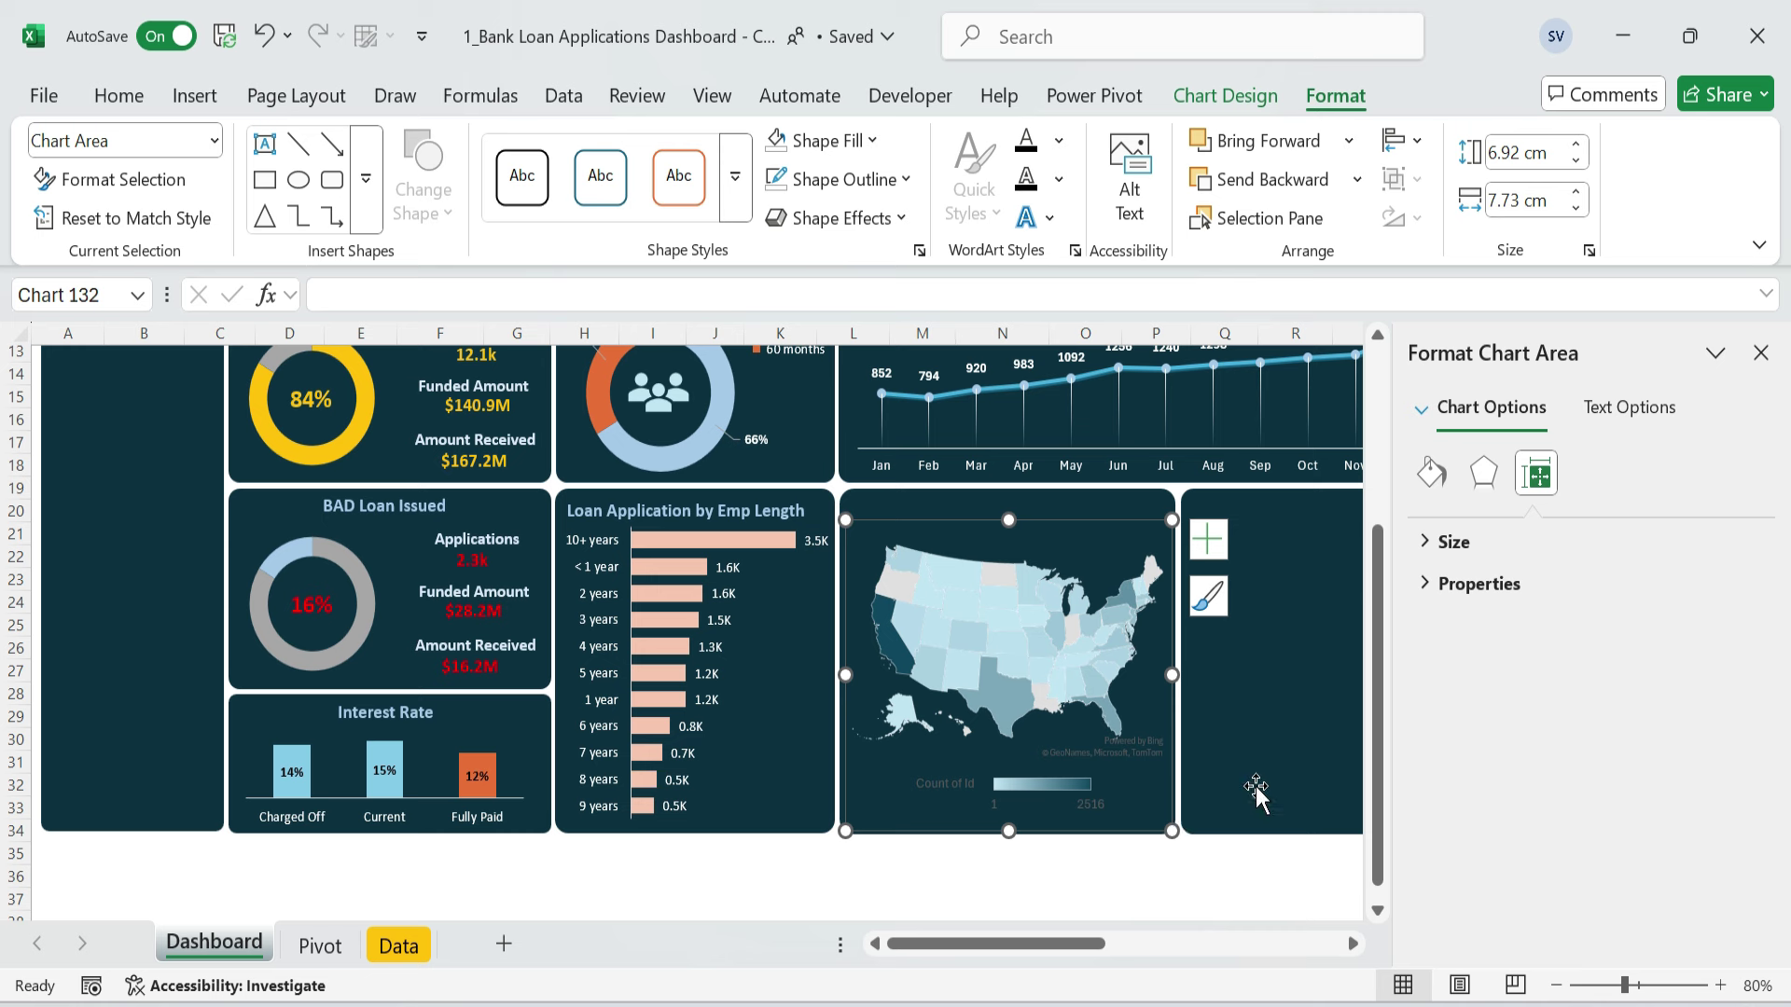
- Add data labels to the state map chart and close the chart formatting pane
left_click(1216, 544)
left_click(1267, 615)
left_click(1761, 353)
left_click(1600, 647)
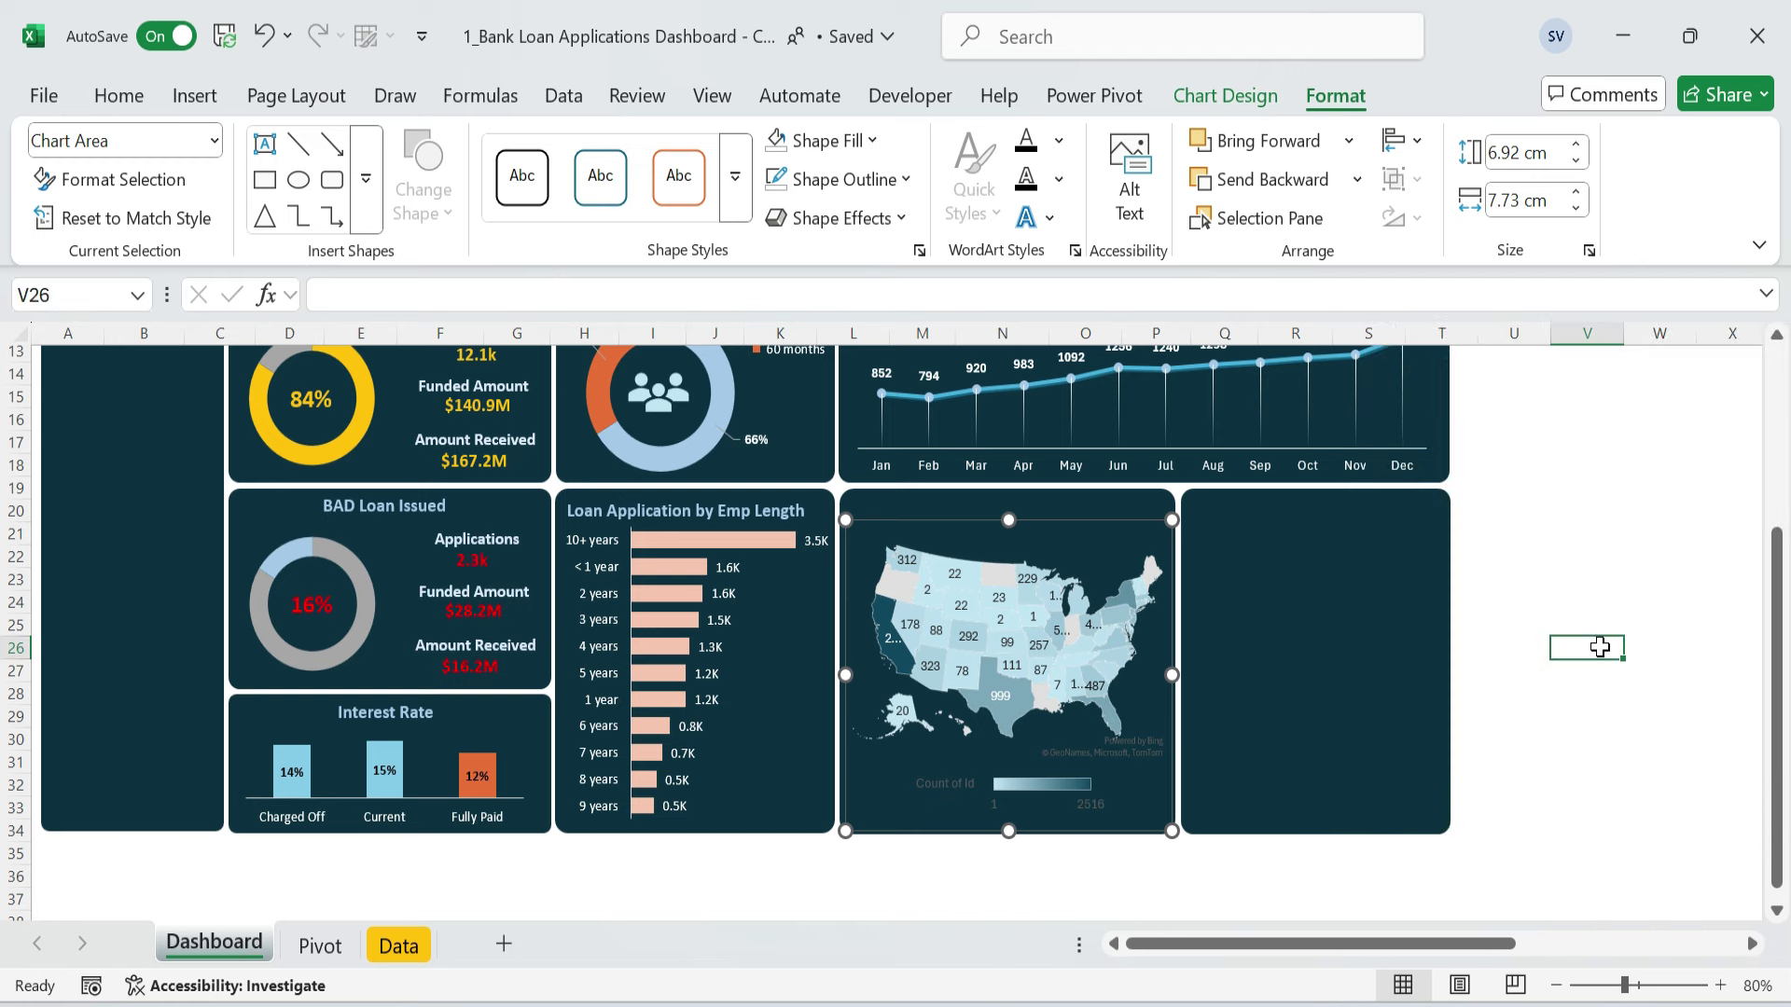
left_click(1585, 464)
- Copy the employment length title text box above the map chart and reword it to "Loan Application by State"
left_click(755, 531)
left_click_drag(754, 528, 1093, 532)
left_click(1019, 507)
key("shift+End")
type("State")
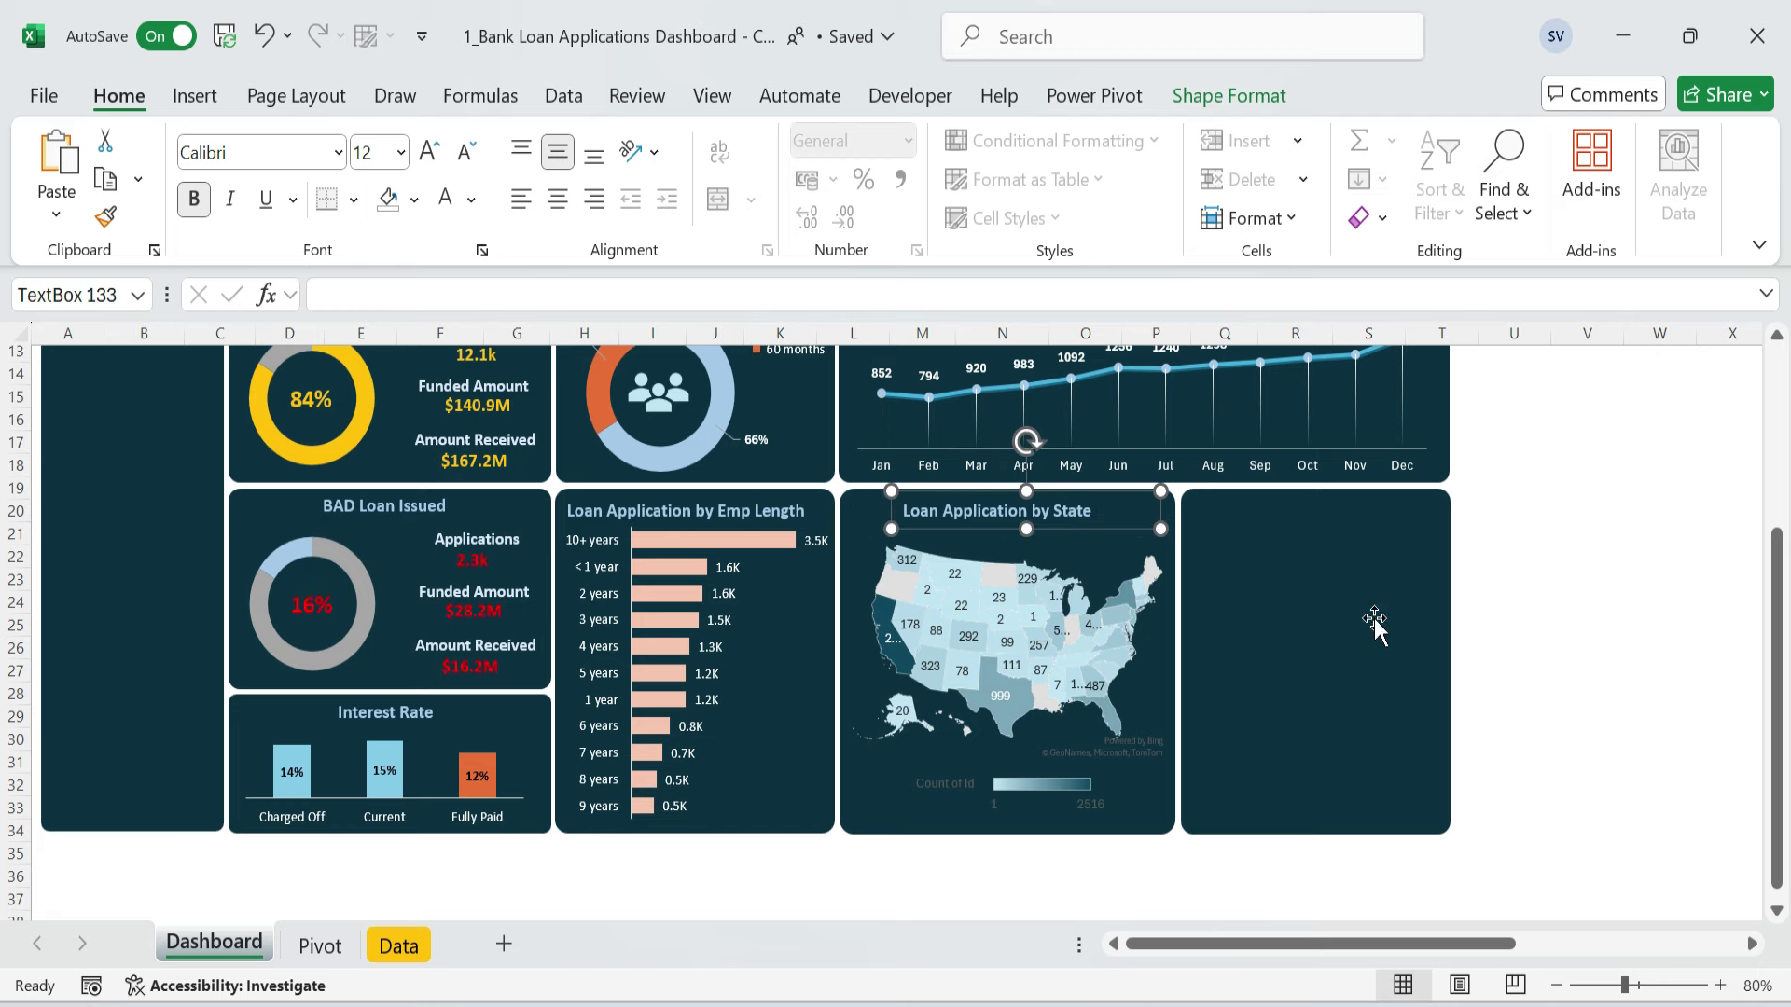
left_click(1498, 550)
- Format the map chart's legend text in white Calibri
left_click(937, 782)
double_click(944, 782)
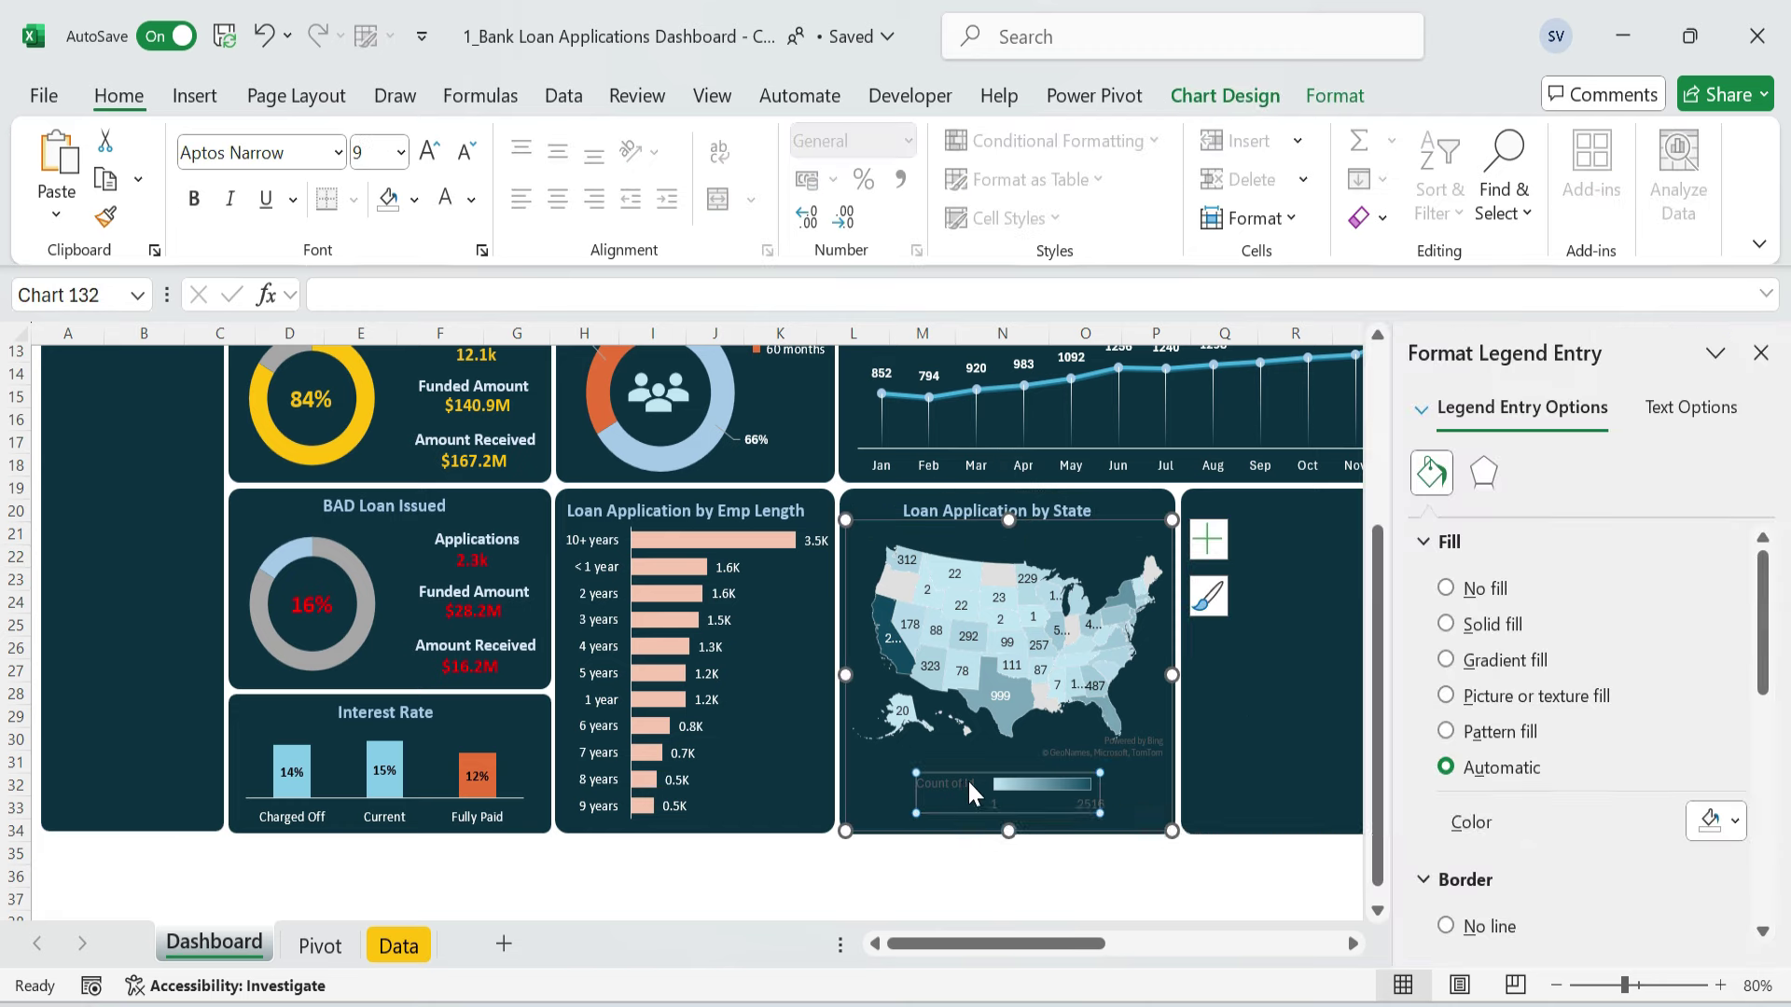
left_click(337, 150)
scroll(320, 471, "up", 4)
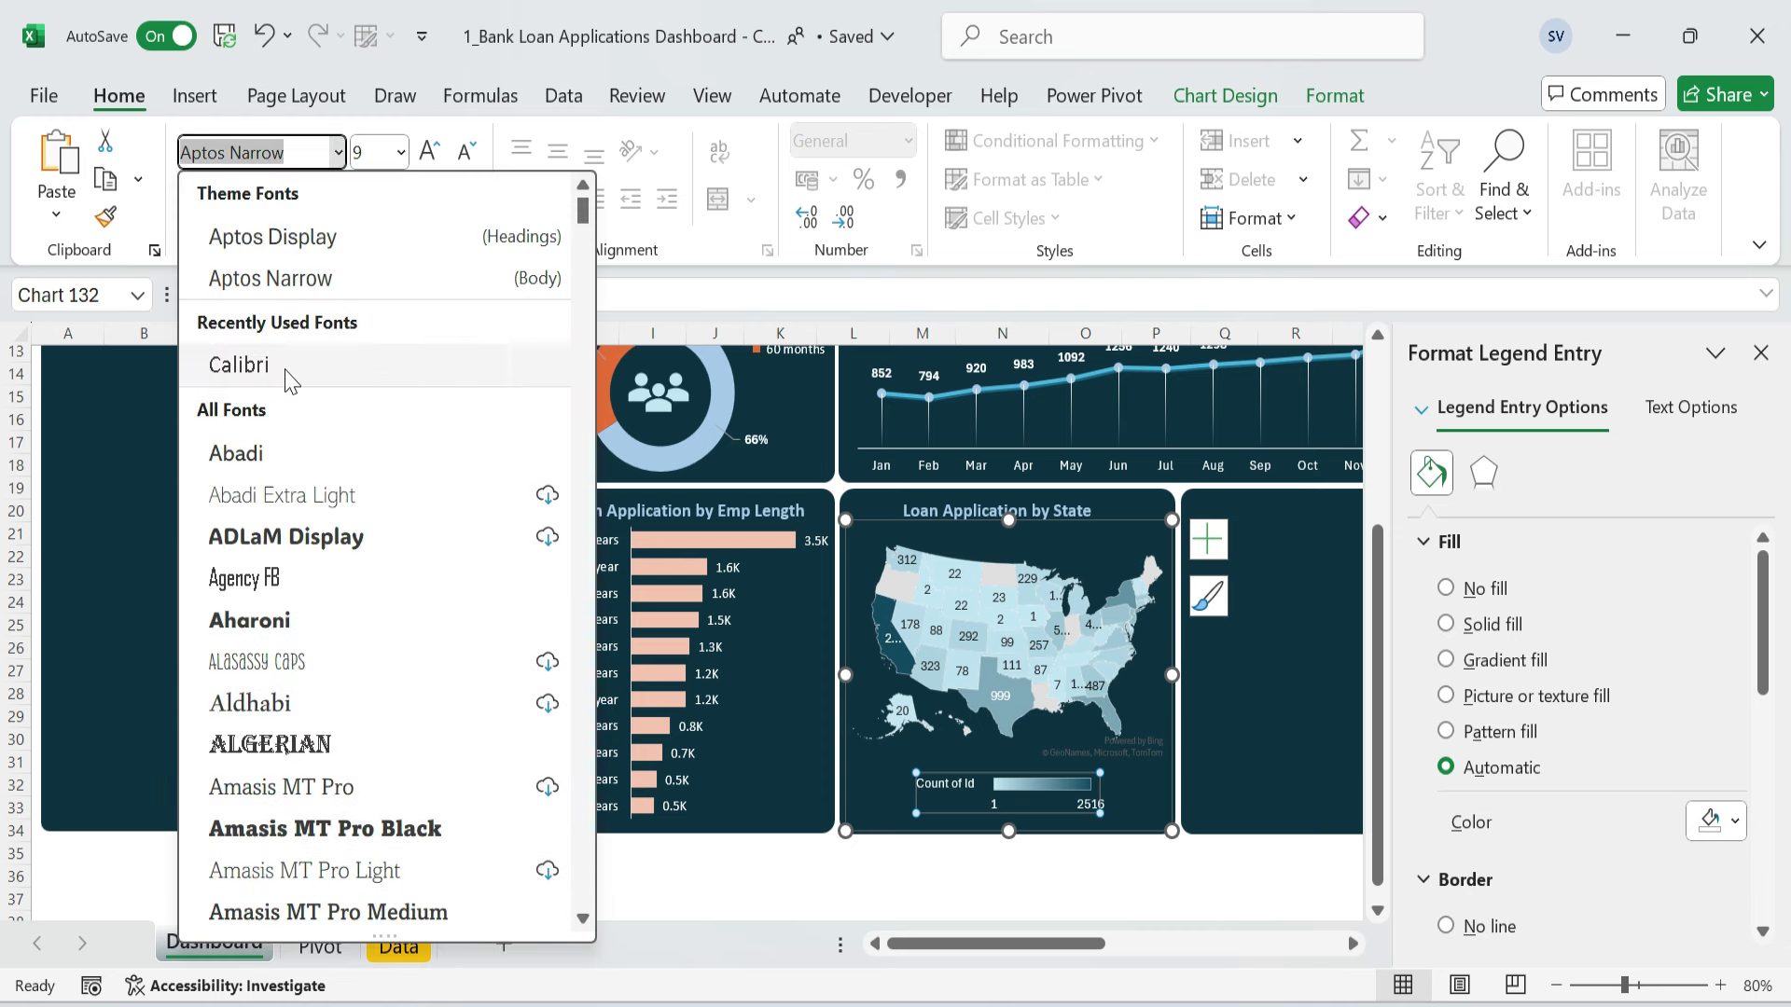
left_click(240, 365)
left_click(1760, 352)
left_click(1608, 575)
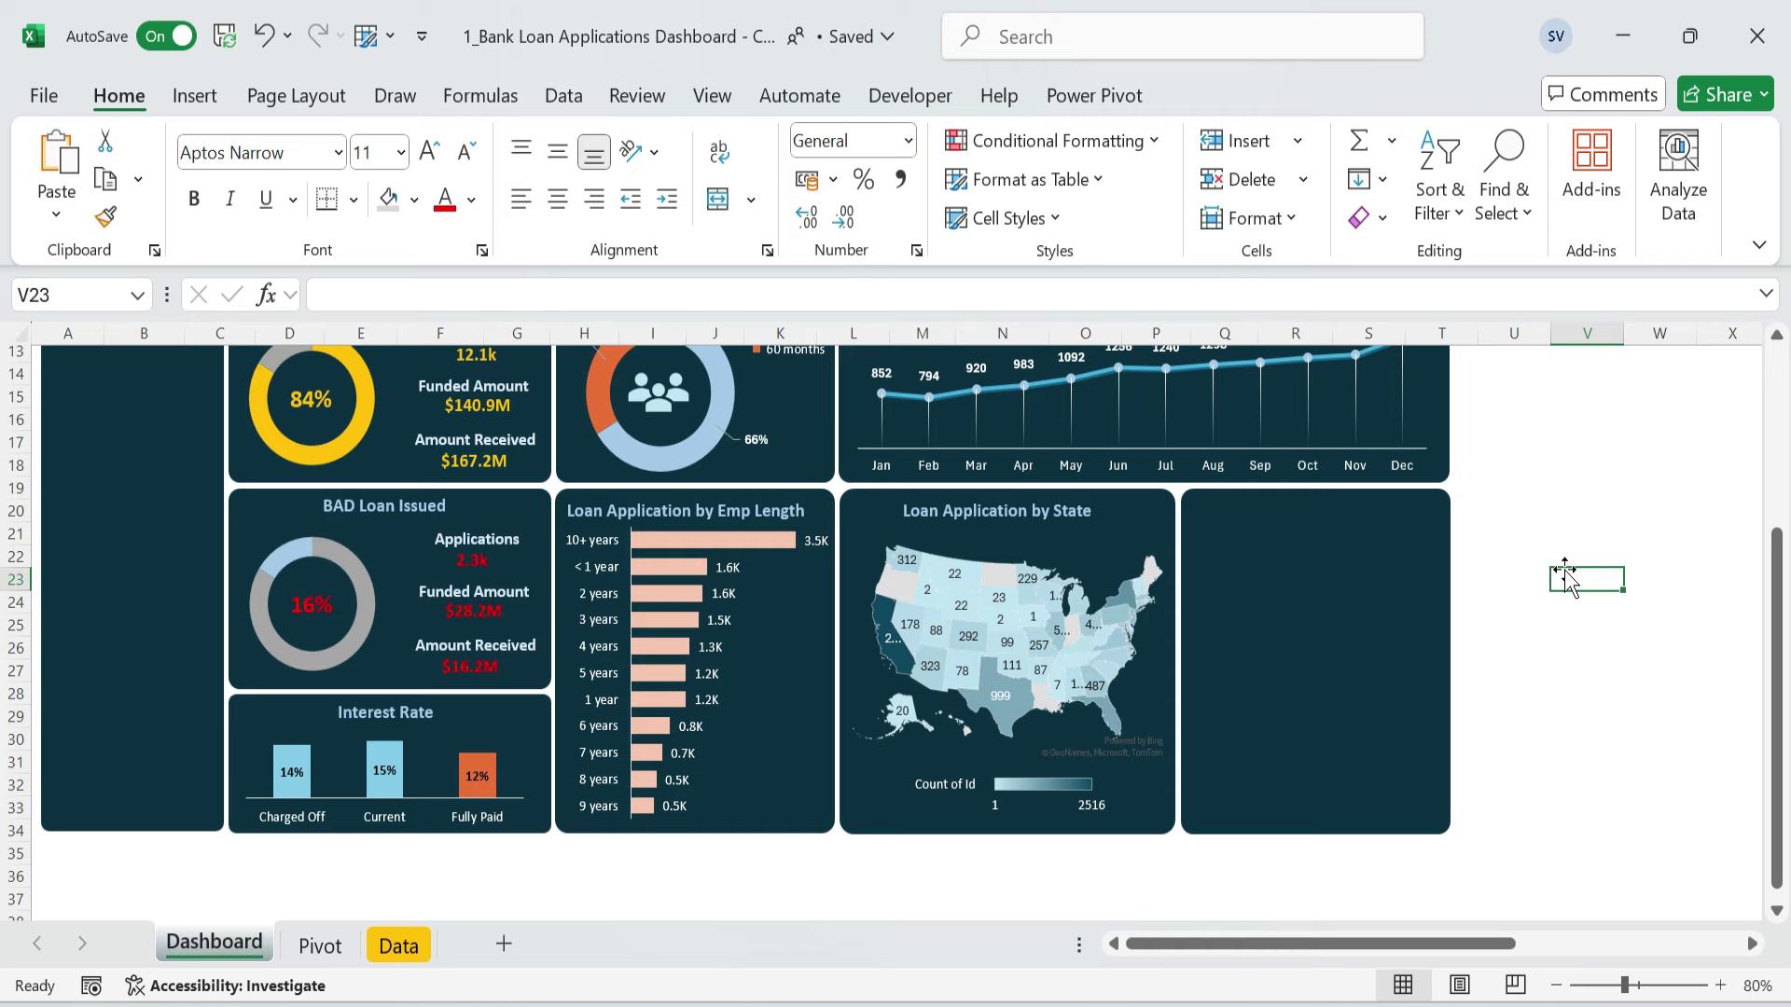
- Sort the Loan App by Purpose pivot table on the Pivot sheet in ascending order by Count of Id
left_click(320, 944)
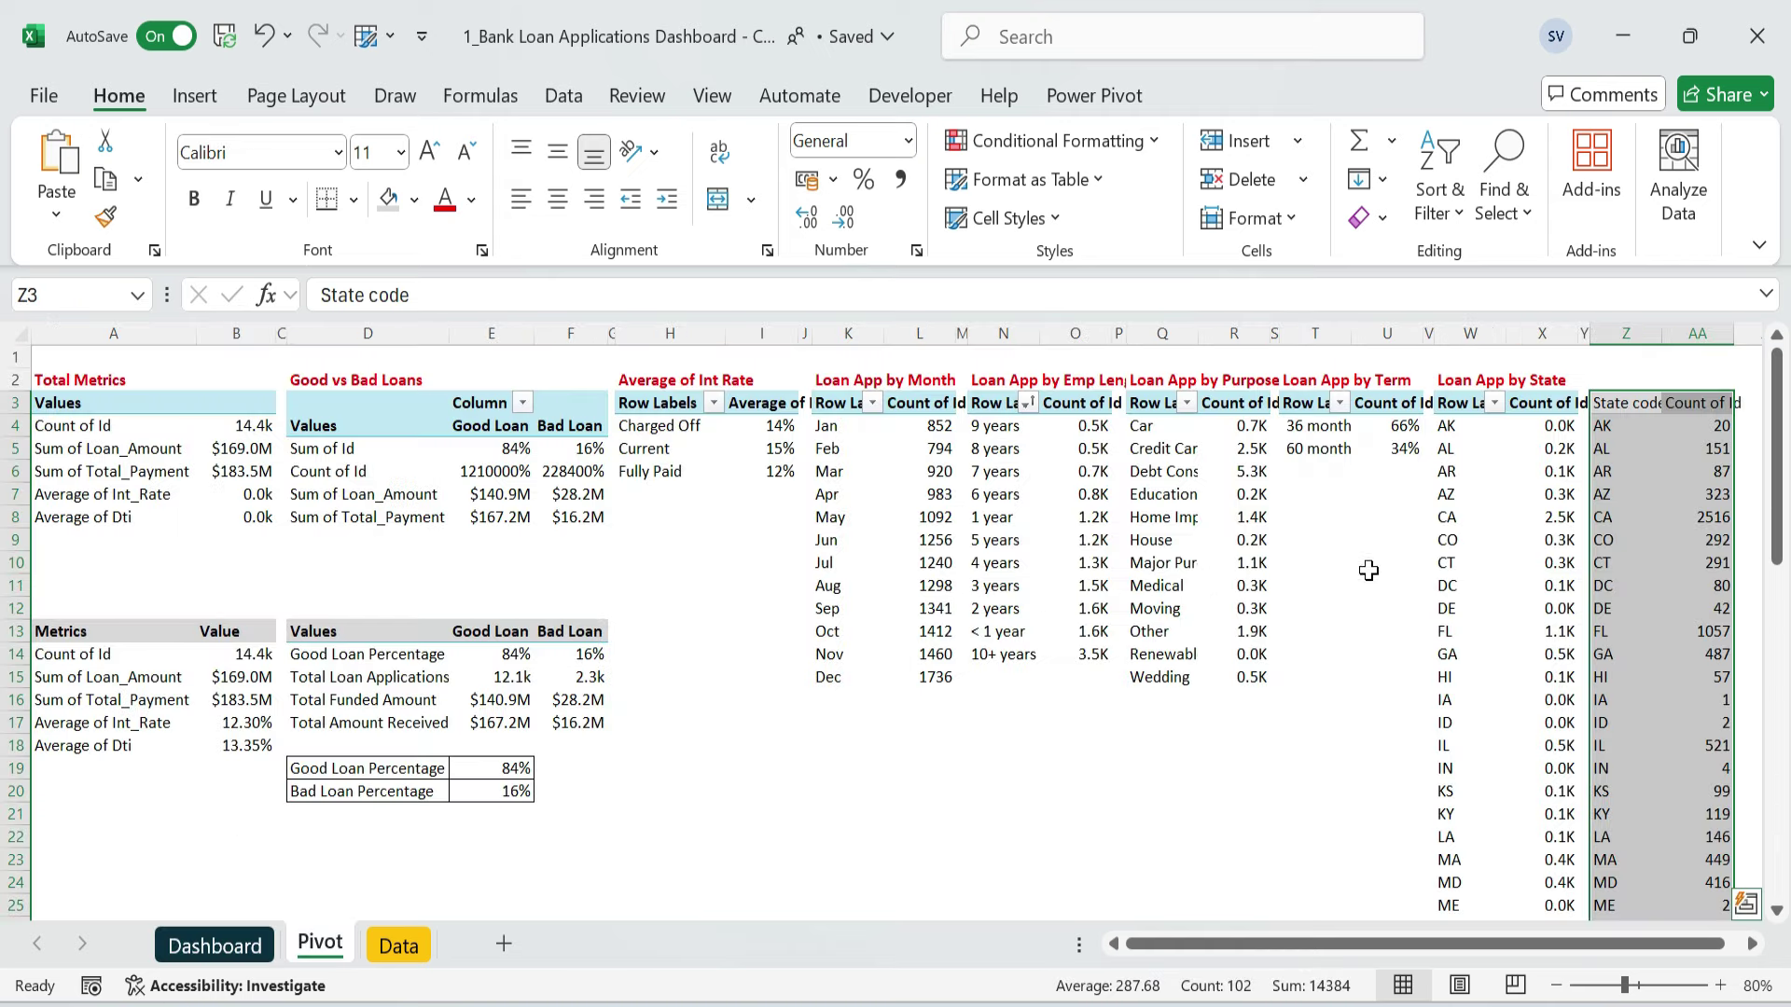
left_click(1166, 415)
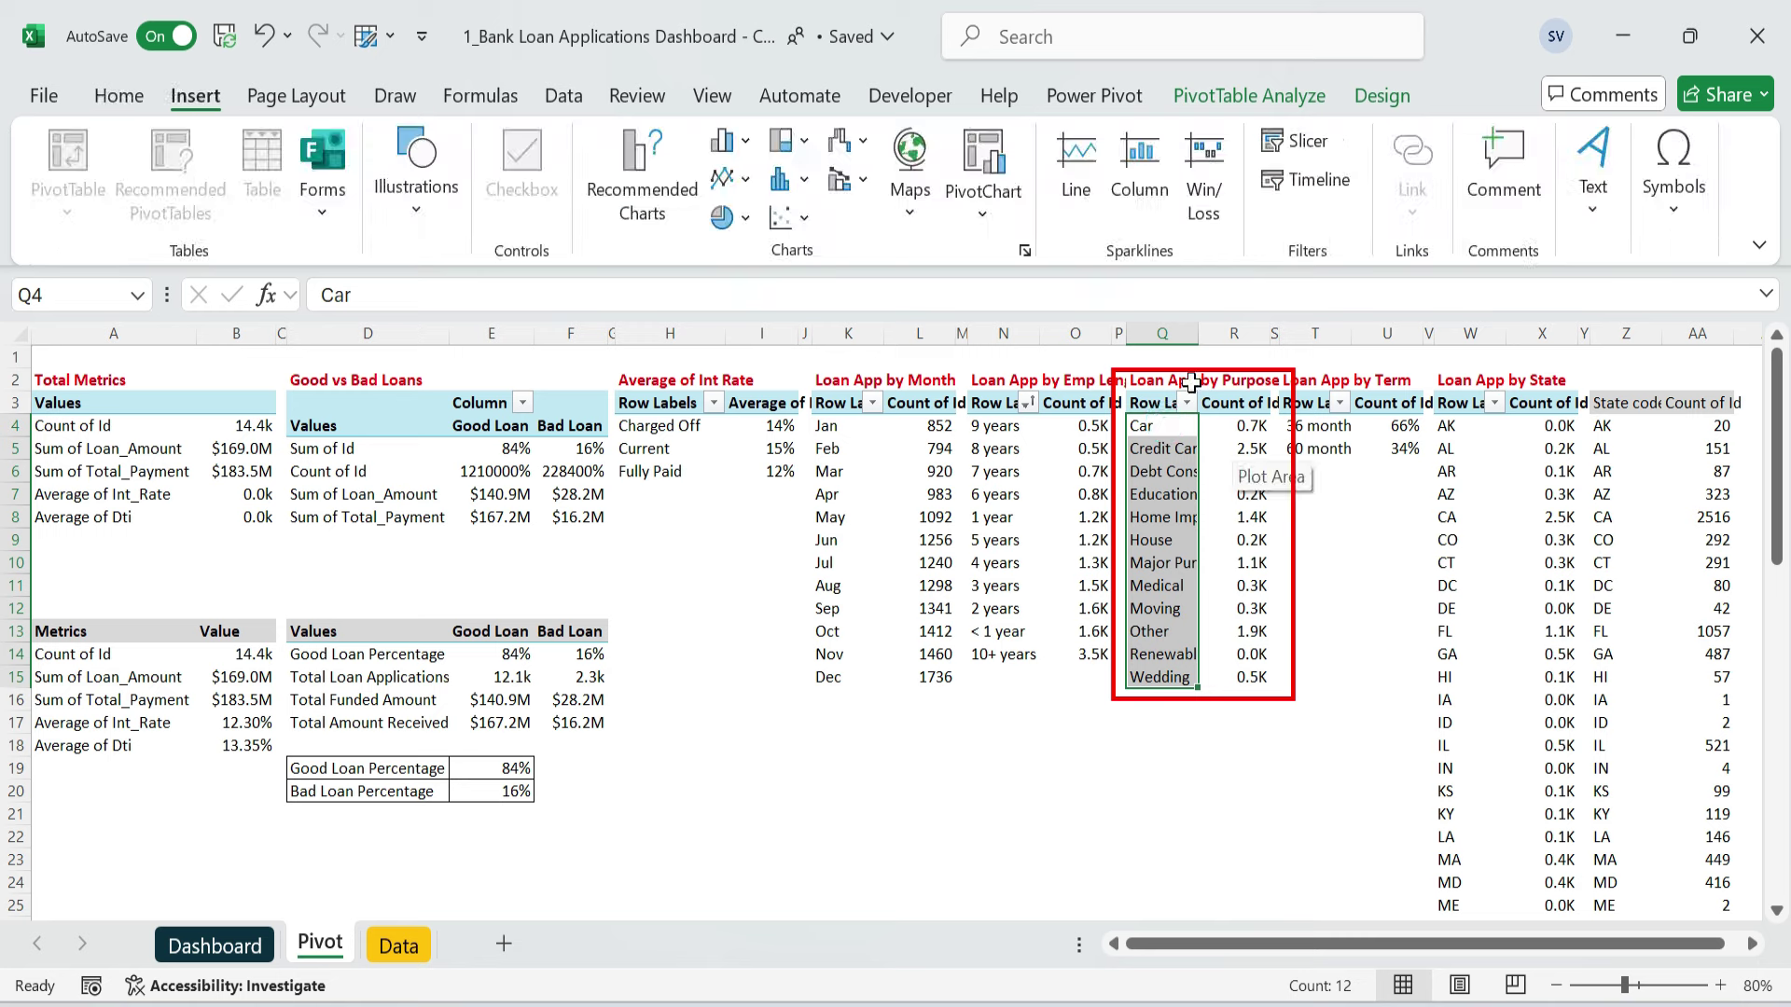
left_click(1187, 404)
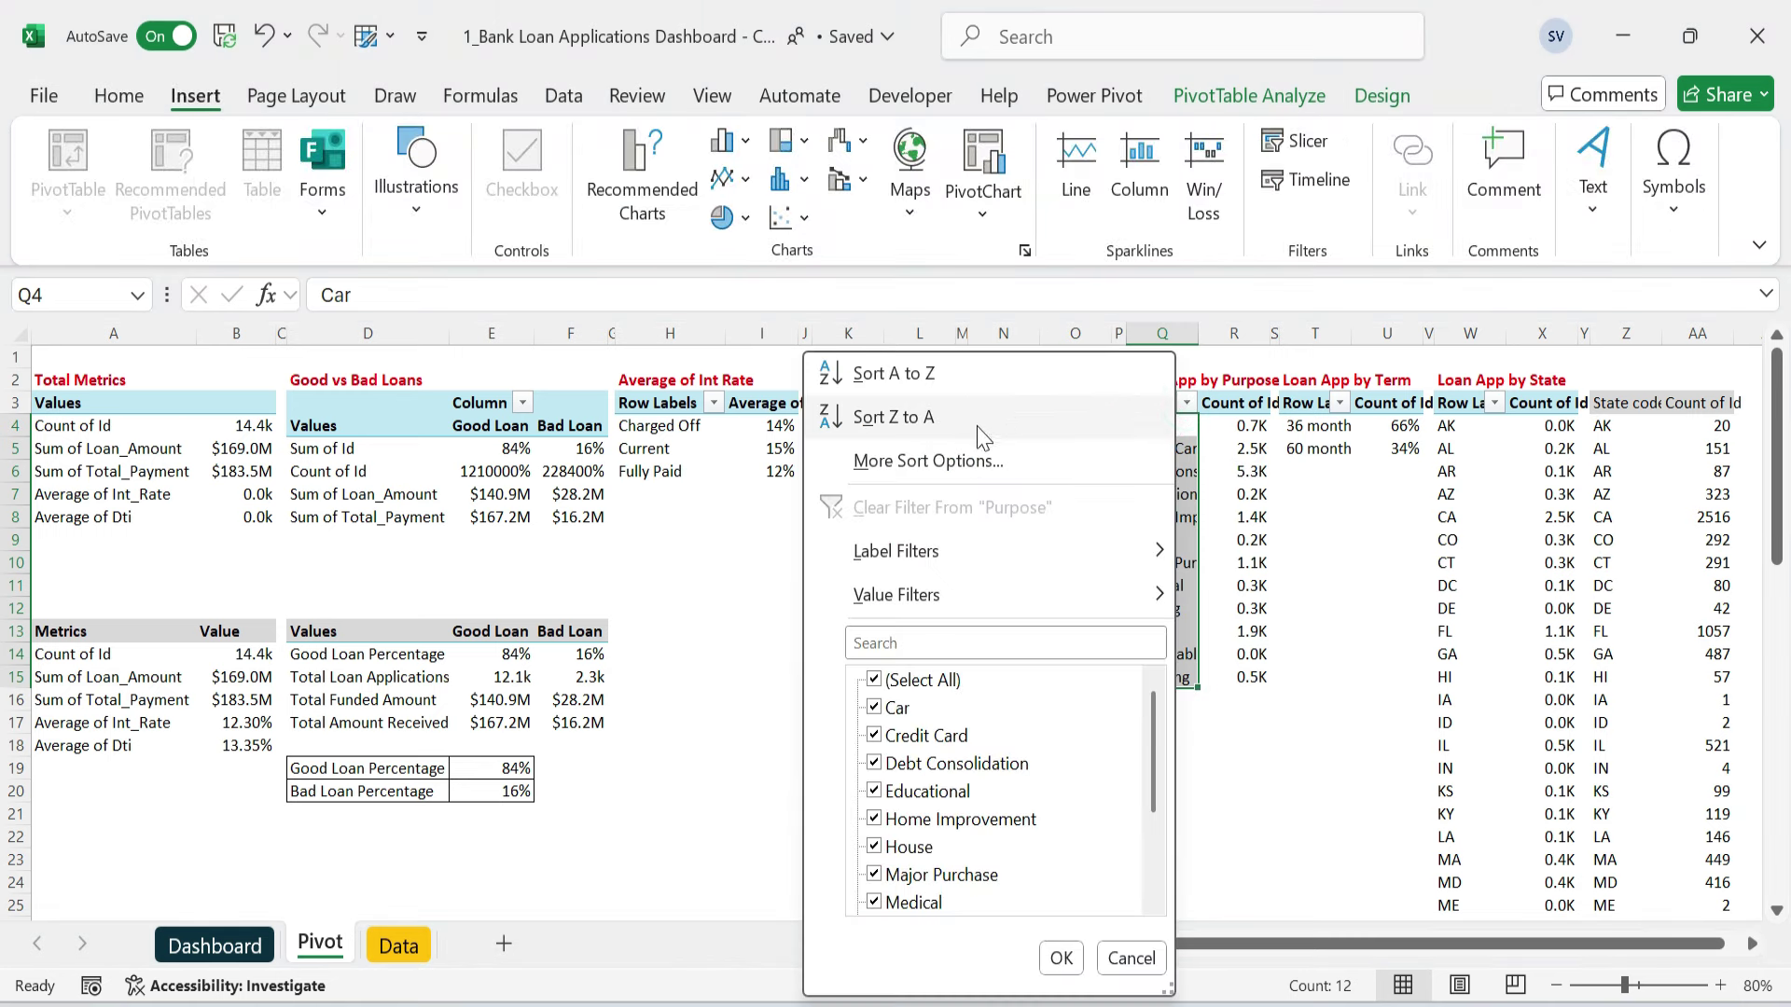
left_click(959, 454)
left_click(682, 403)
left_click(684, 439)
left_click(653, 479)
left_click(800, 723)
left_click(1163, 426)
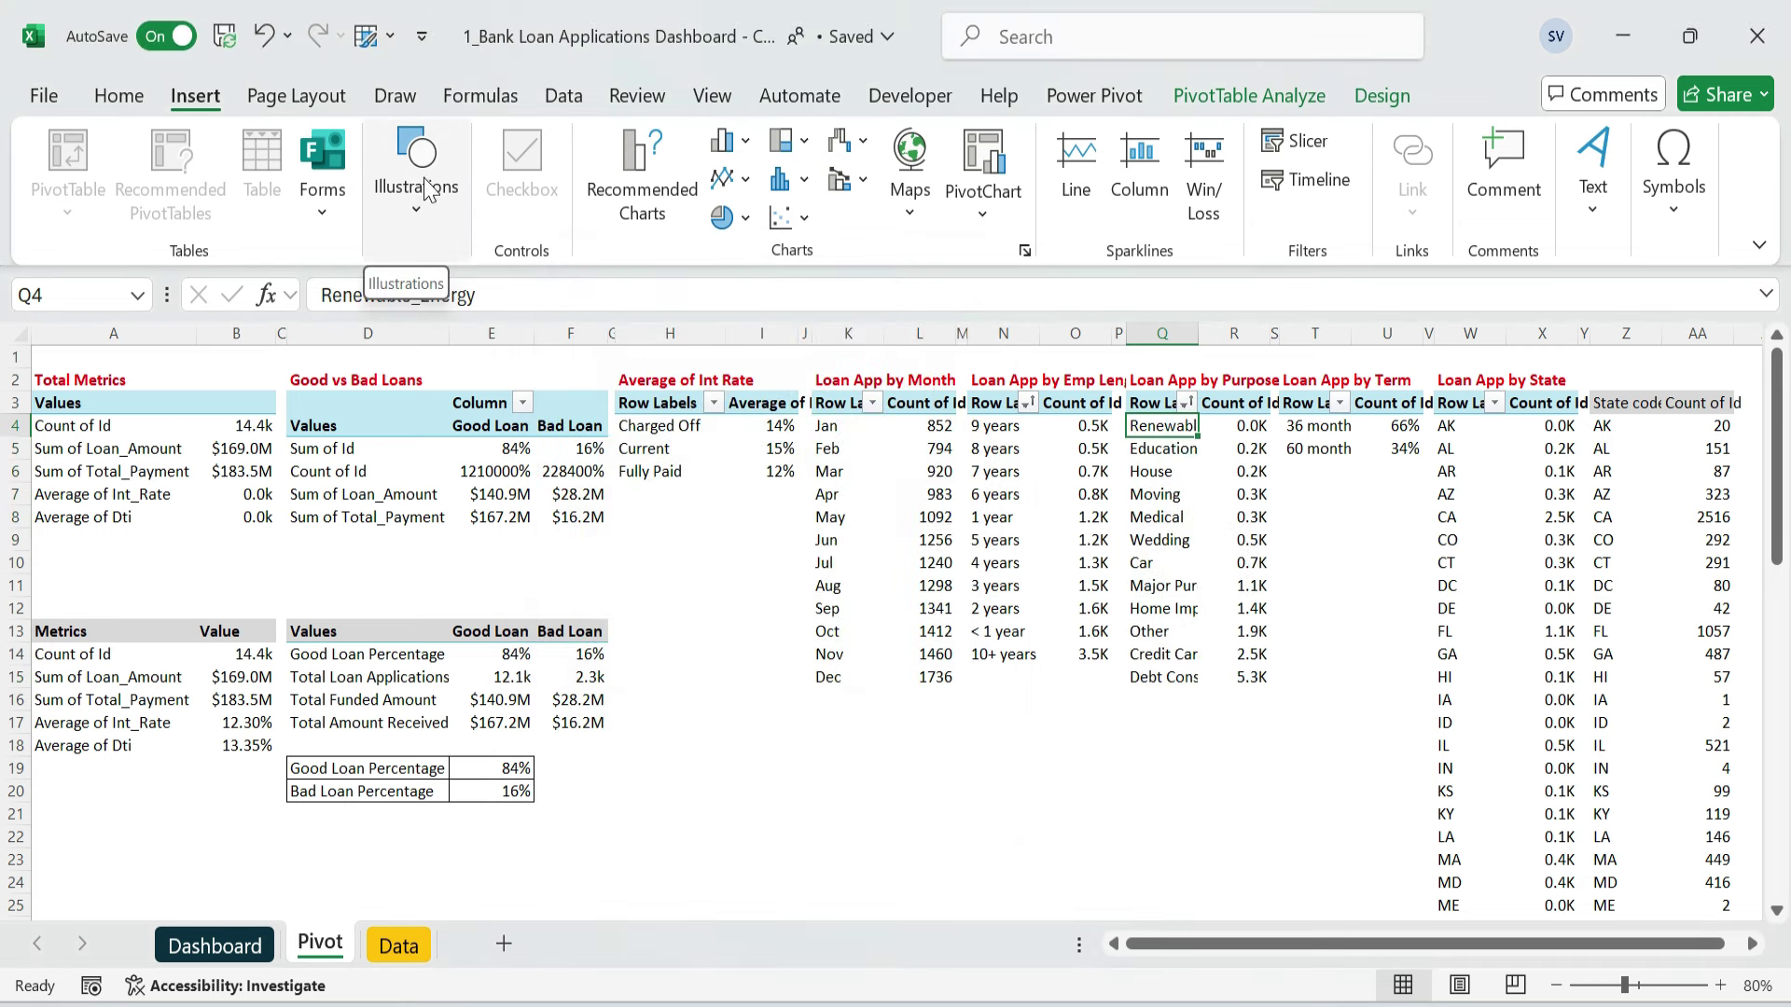
- Insert a clustered bar chart from the purpose pivot table and move it to the Dashboard sheet
left_click(620, 182)
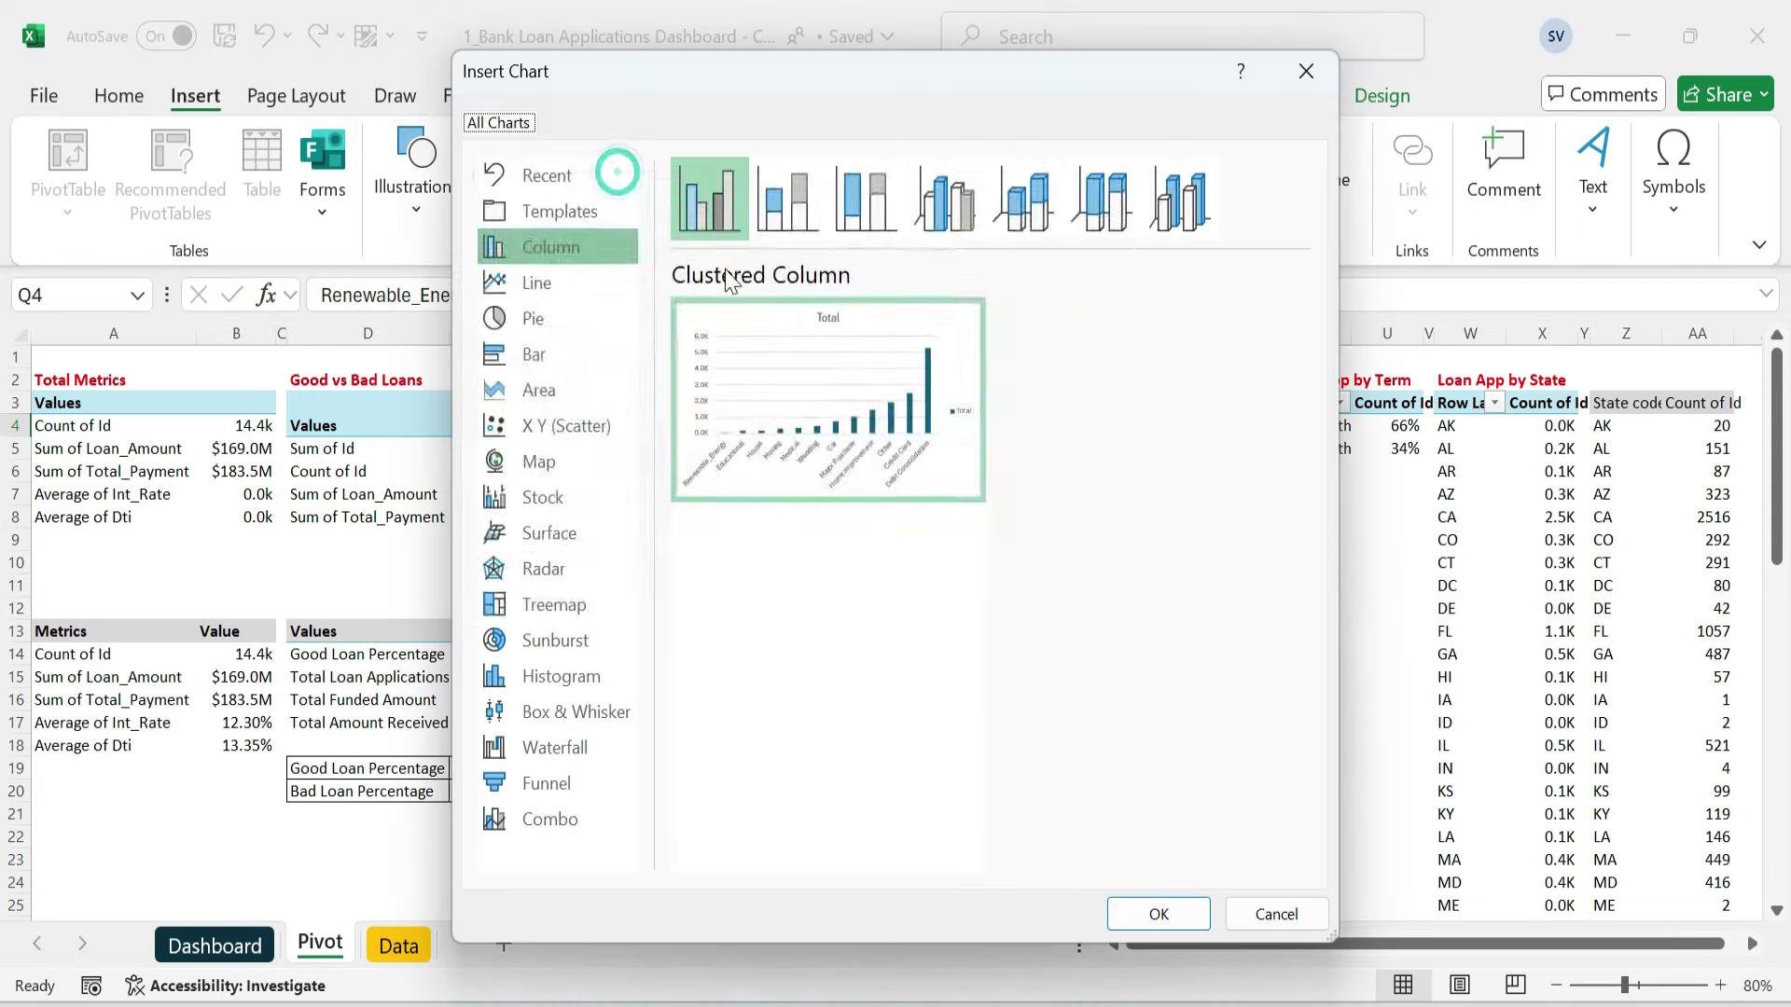
left_click(552, 354)
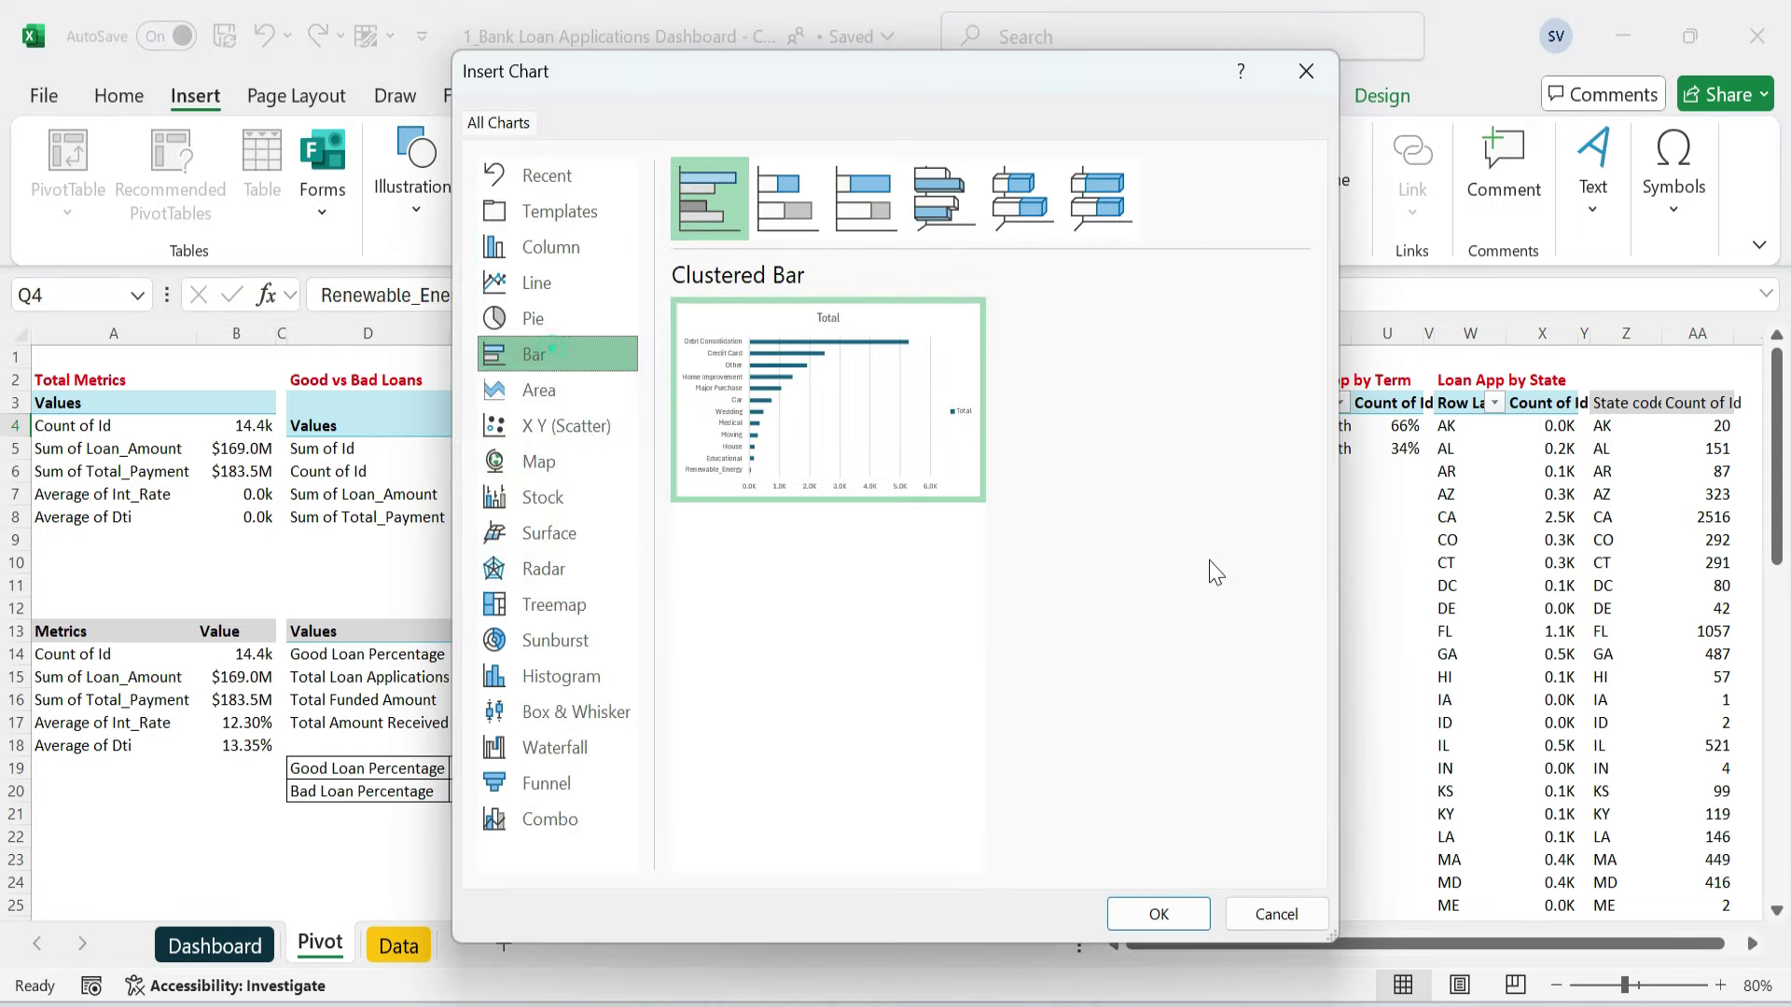
left_click(1158, 914)
key("ctrl+x")
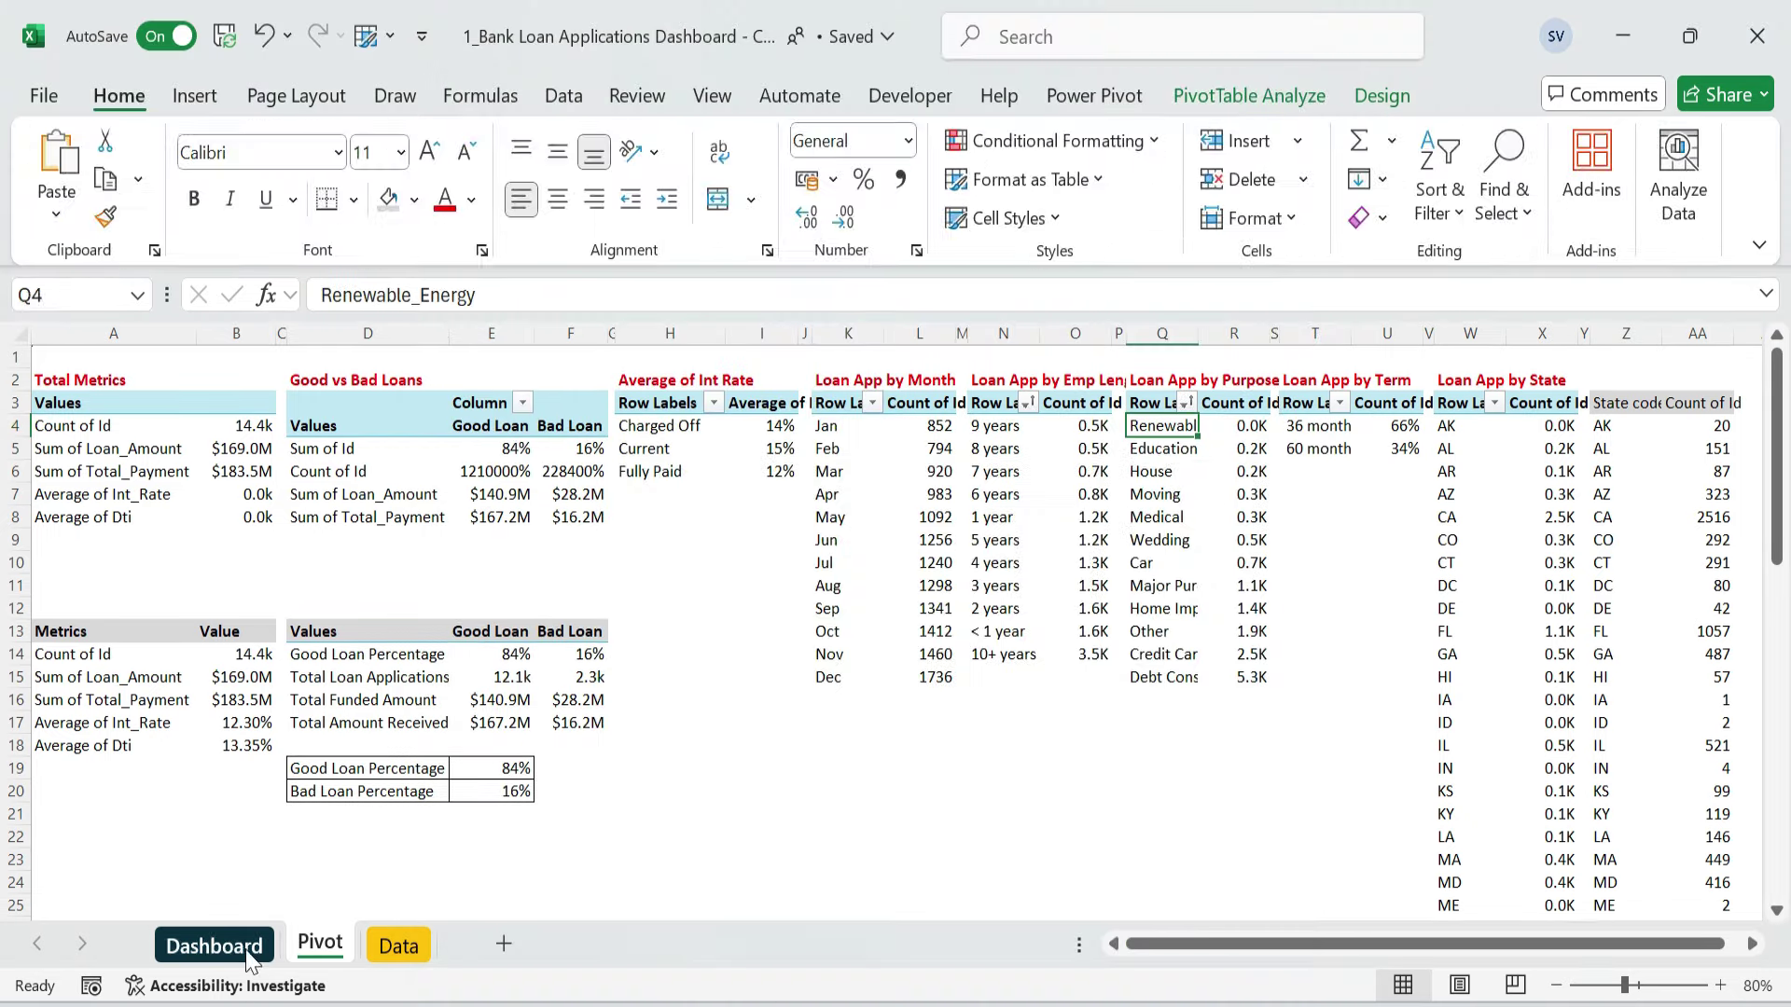
left_click(213, 945)
key("ctrl+v")
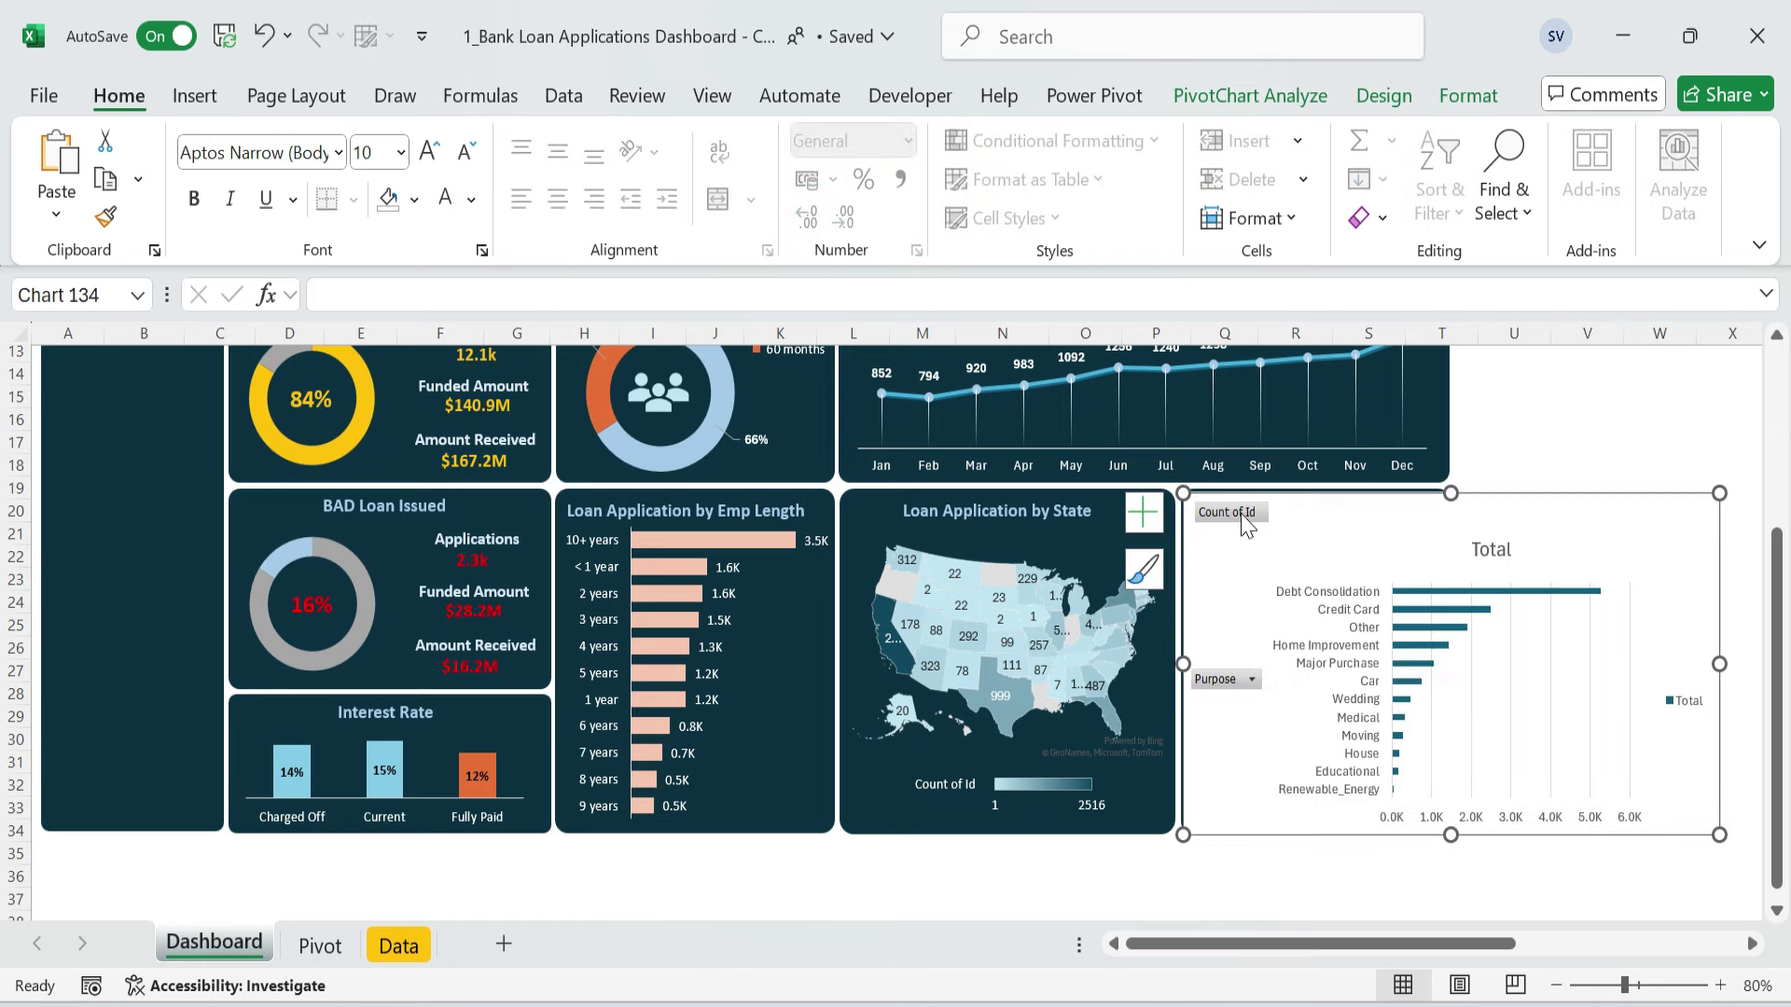
- Hide all field buttons on the purpose chart and delete its value axis, gridlines, legend and title
right_click(1240, 515)
left_click(1383, 885)
left_click(1418, 819)
key("Delete")
left_click(1476, 728)
key("Delete")
left_click(1460, 517)
key("Delete")
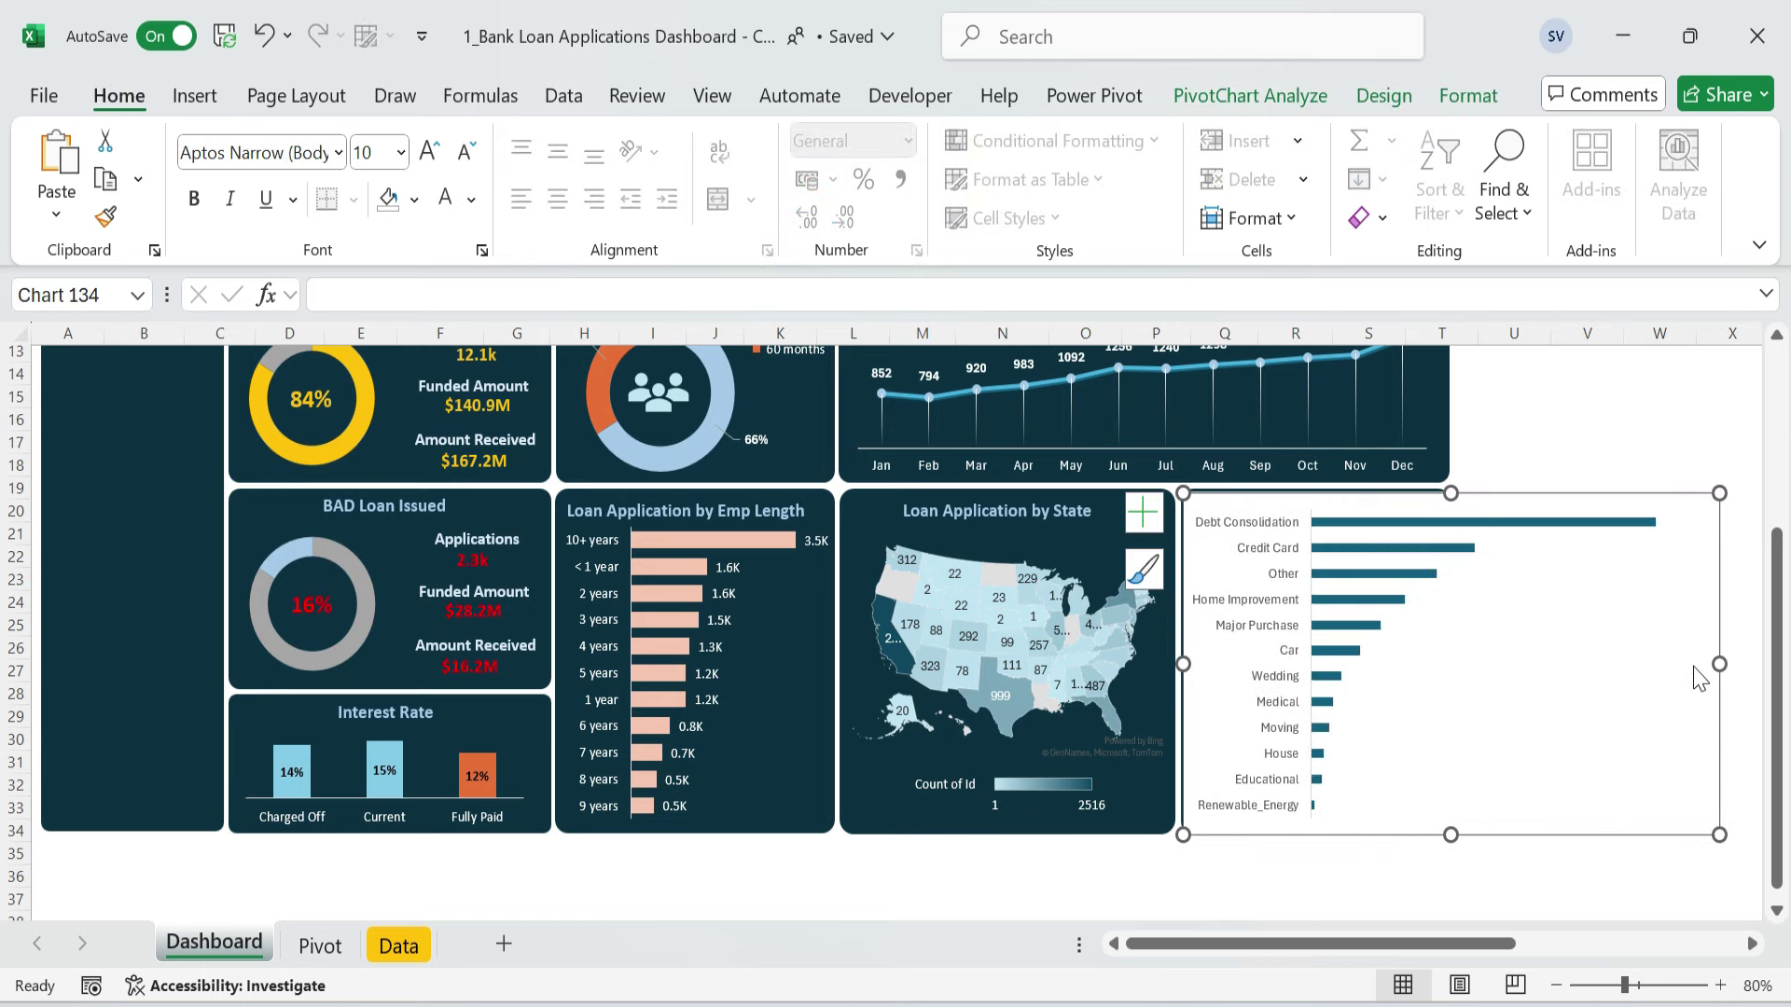
- Shrink the purpose chart to about 6.74 by 6.24 cm inside the empty panel beside the map and add data labels
left_click_drag(1719, 665, 1450, 664)
left_click_drag(1316, 492, 1317, 529)
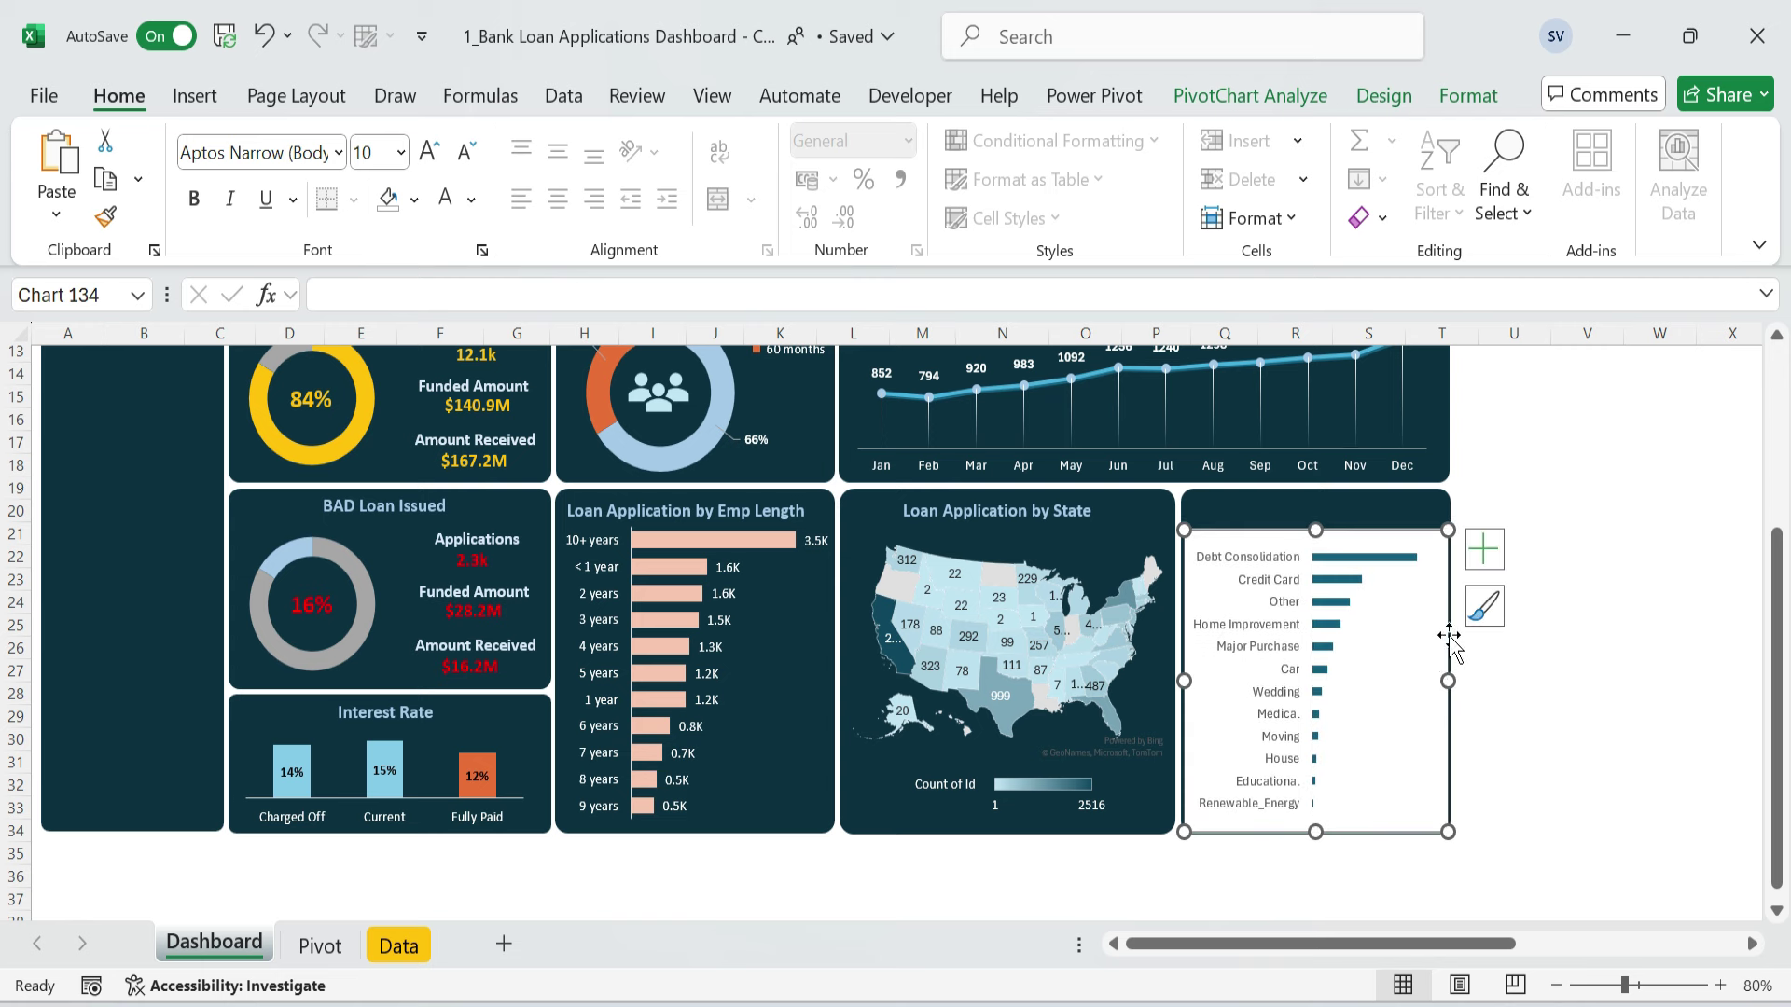
left_click(1481, 558)
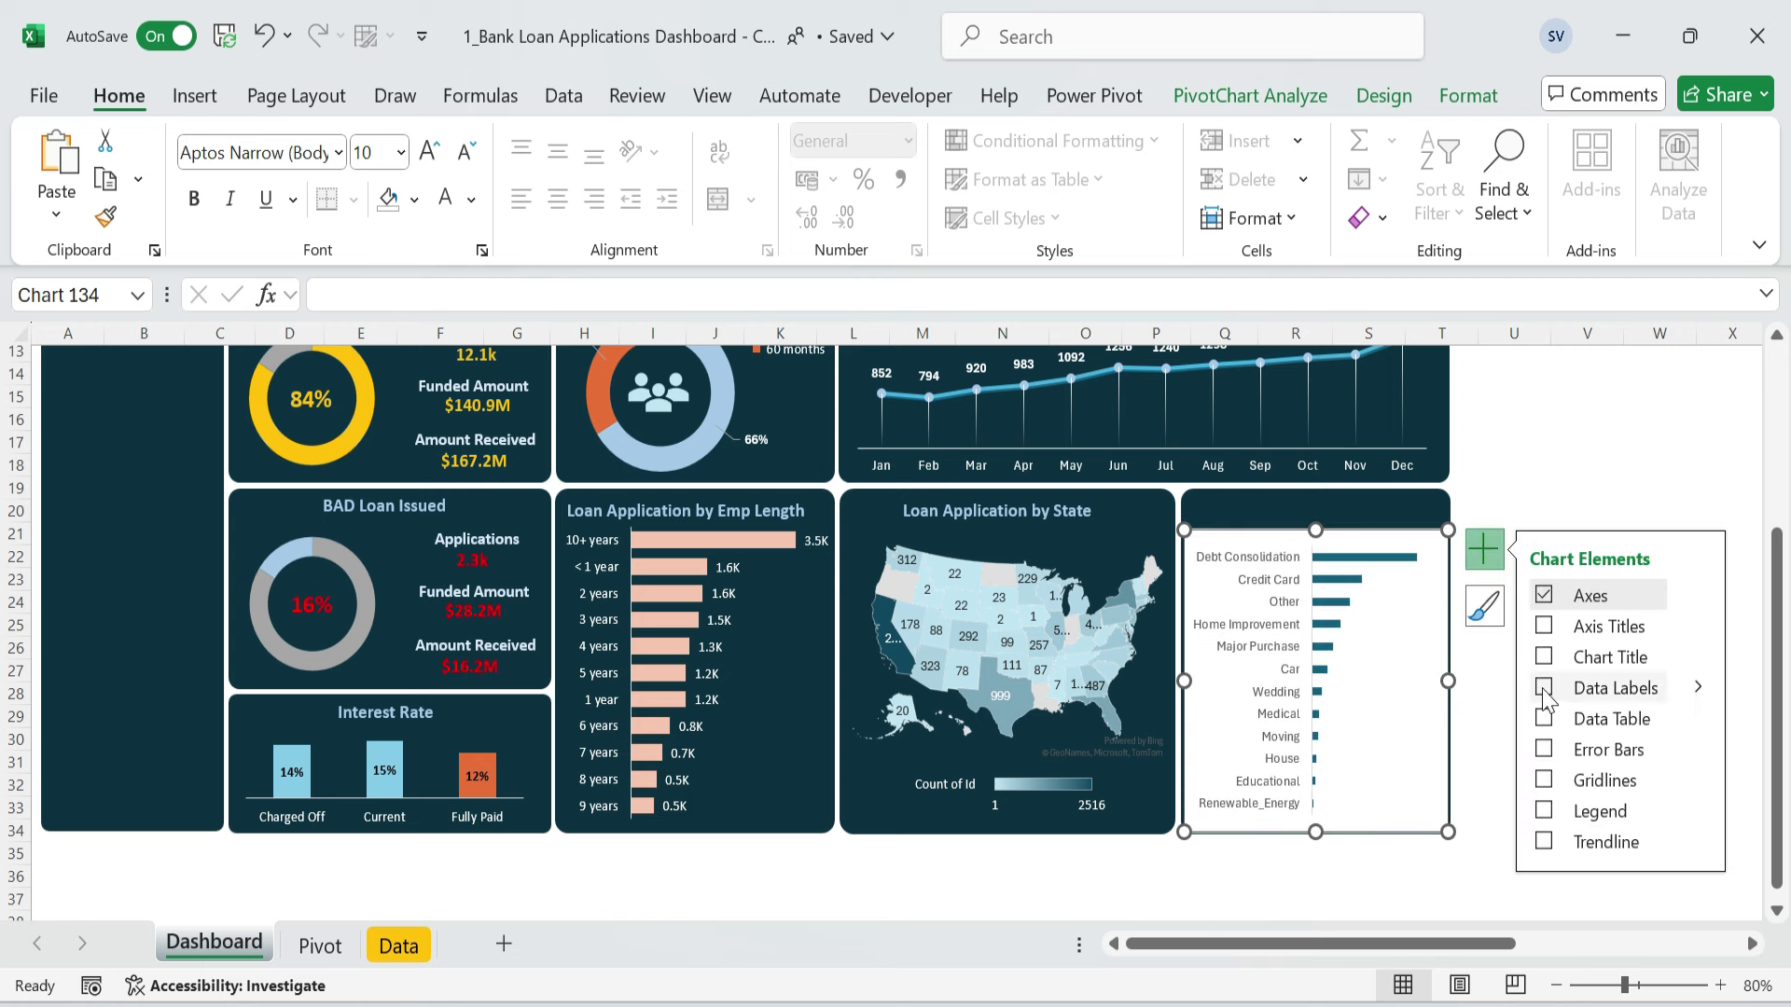
left_click(1544, 688)
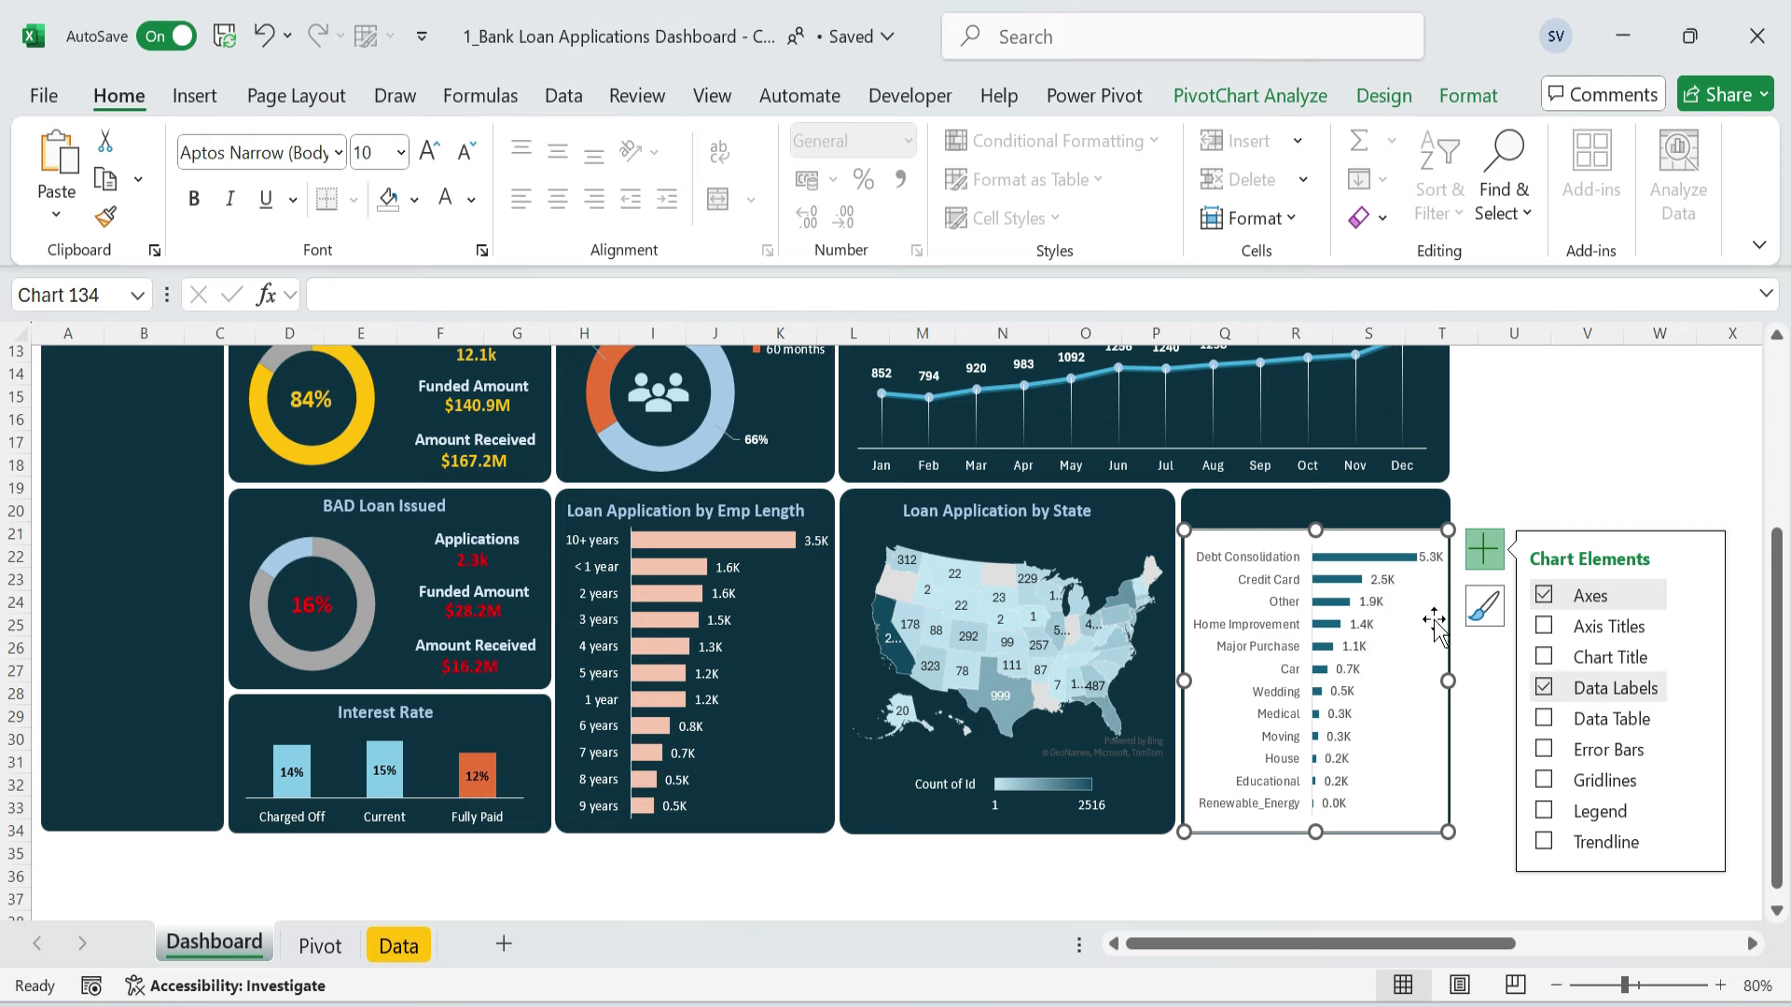
- Set the gap width of the purpose chart's bars to 60%
left_click(1380, 558)
double_click(1349, 558)
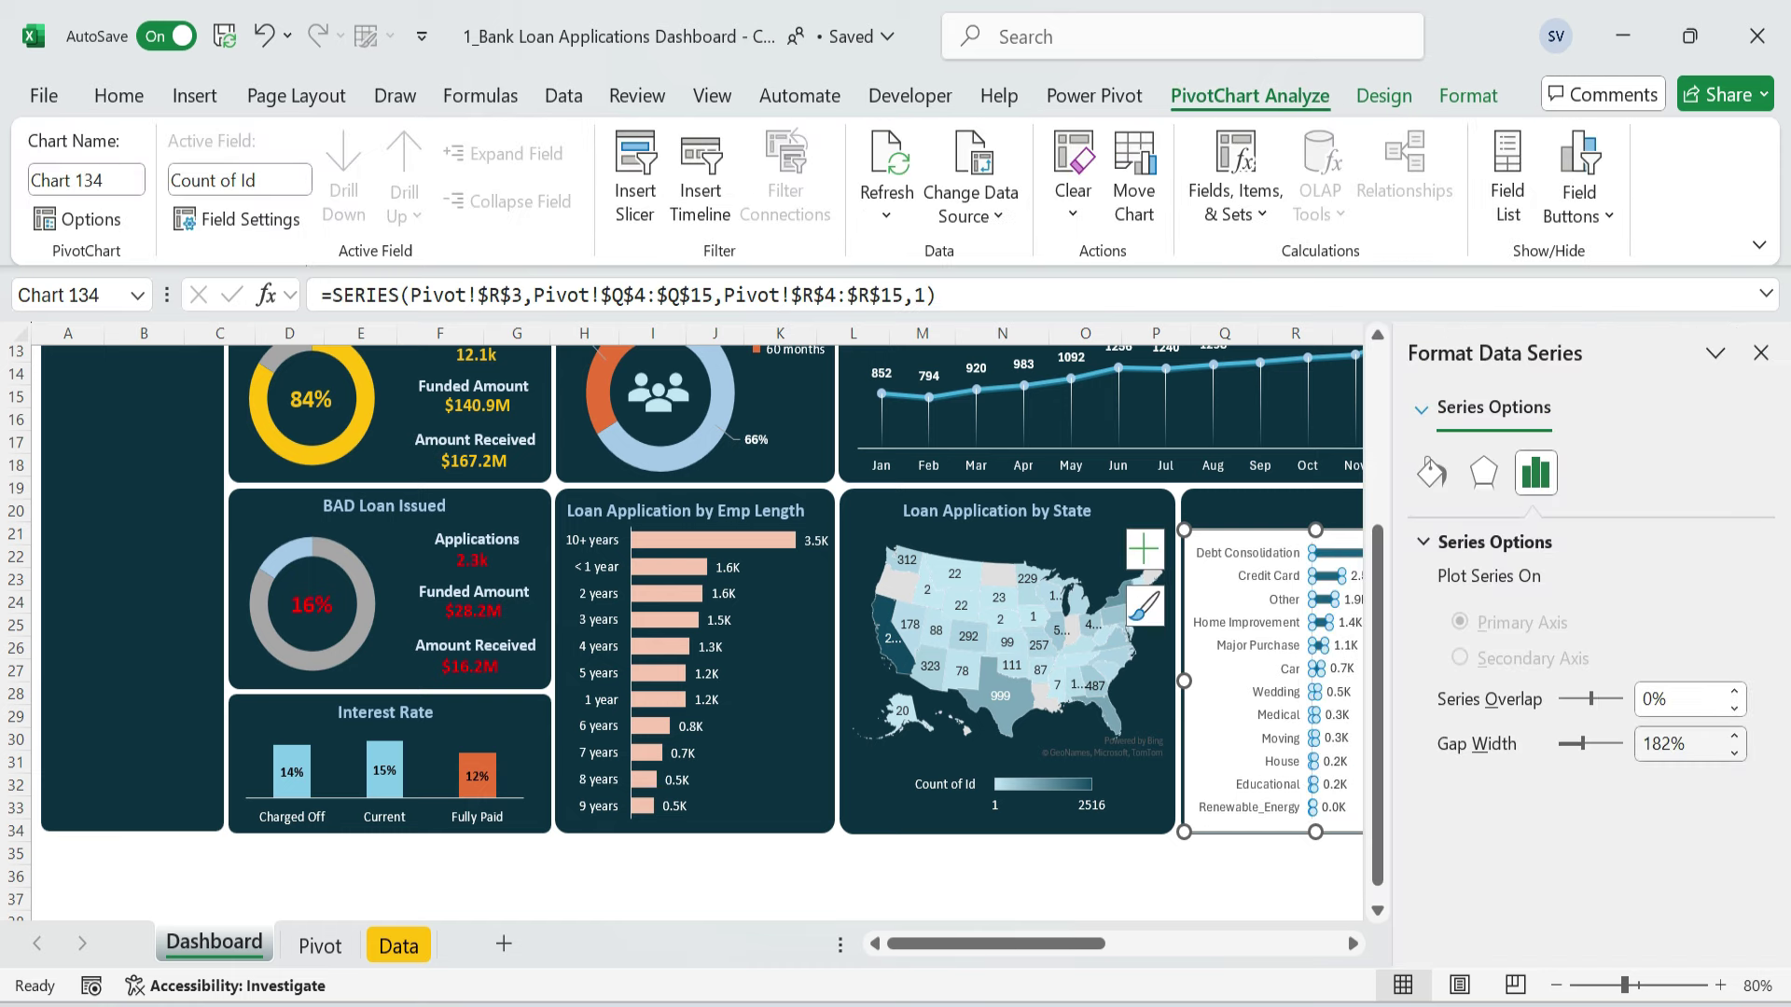
double_click(1686, 743)
key("BackSpace")
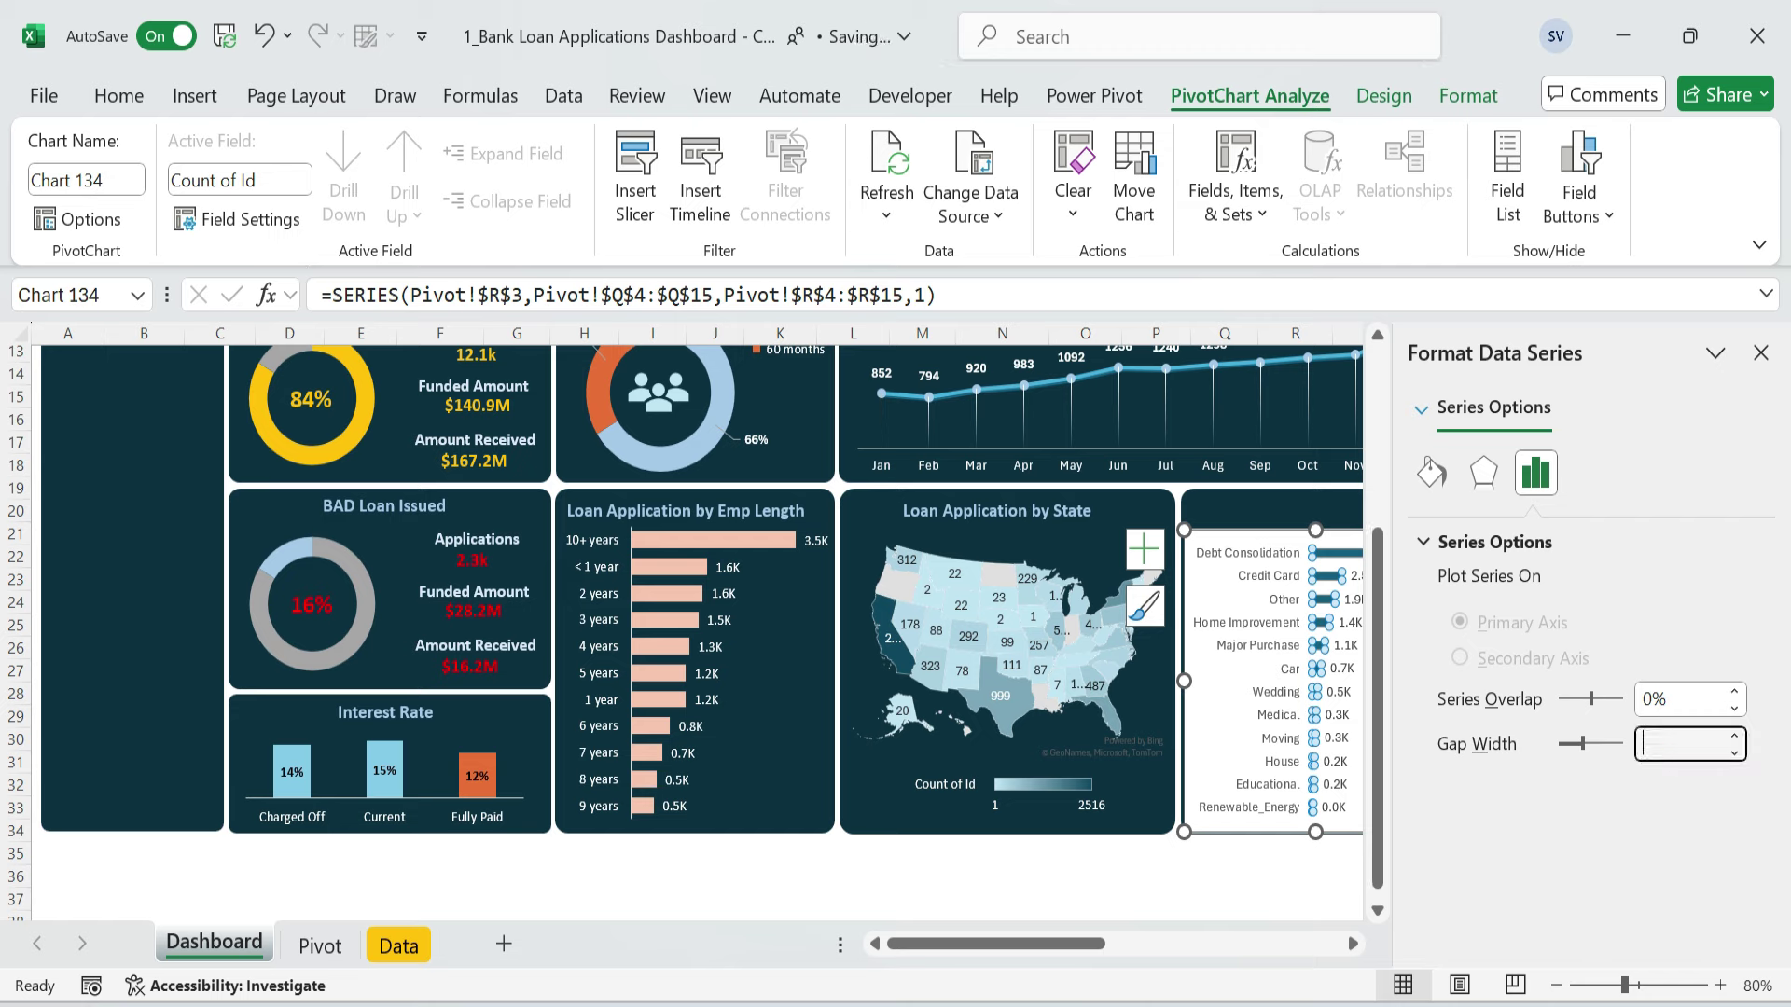
type("60")
key("Return")
left_click(1222, 866)
- Fill the purpose chart's bars with a darker shade of Orange, Accent 2
left_click(1339, 555)
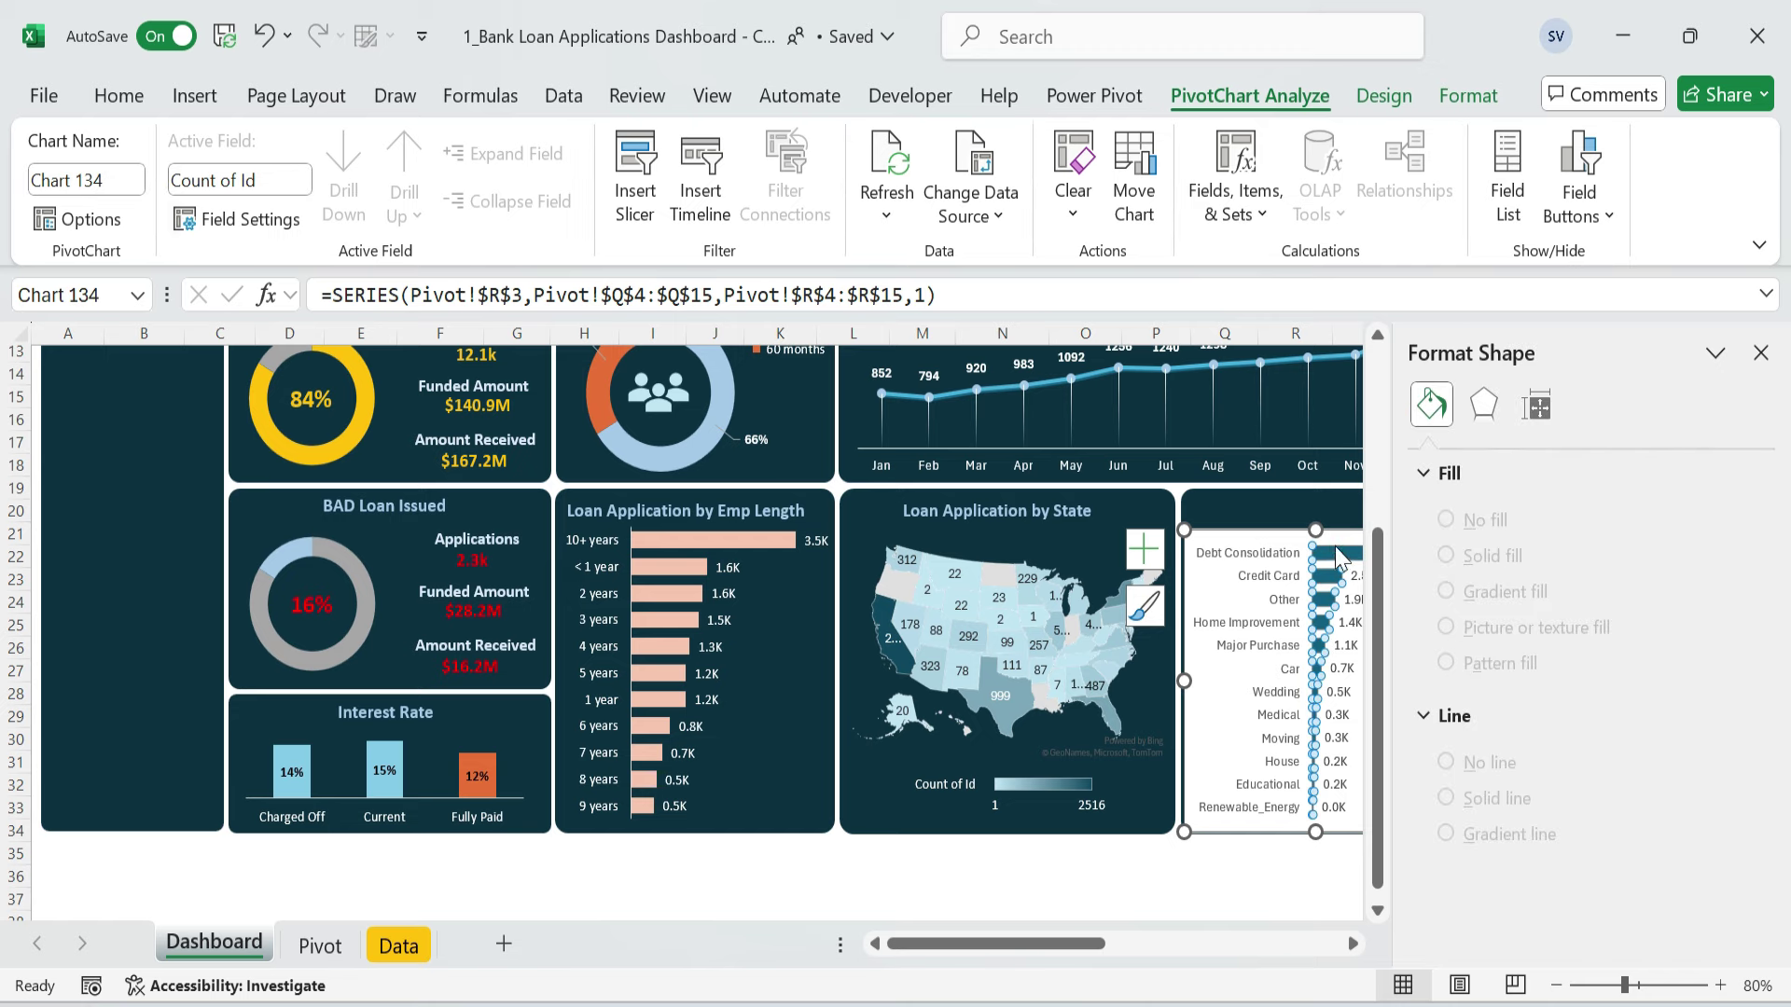
left_click(135, 93)
left_click(412, 198)
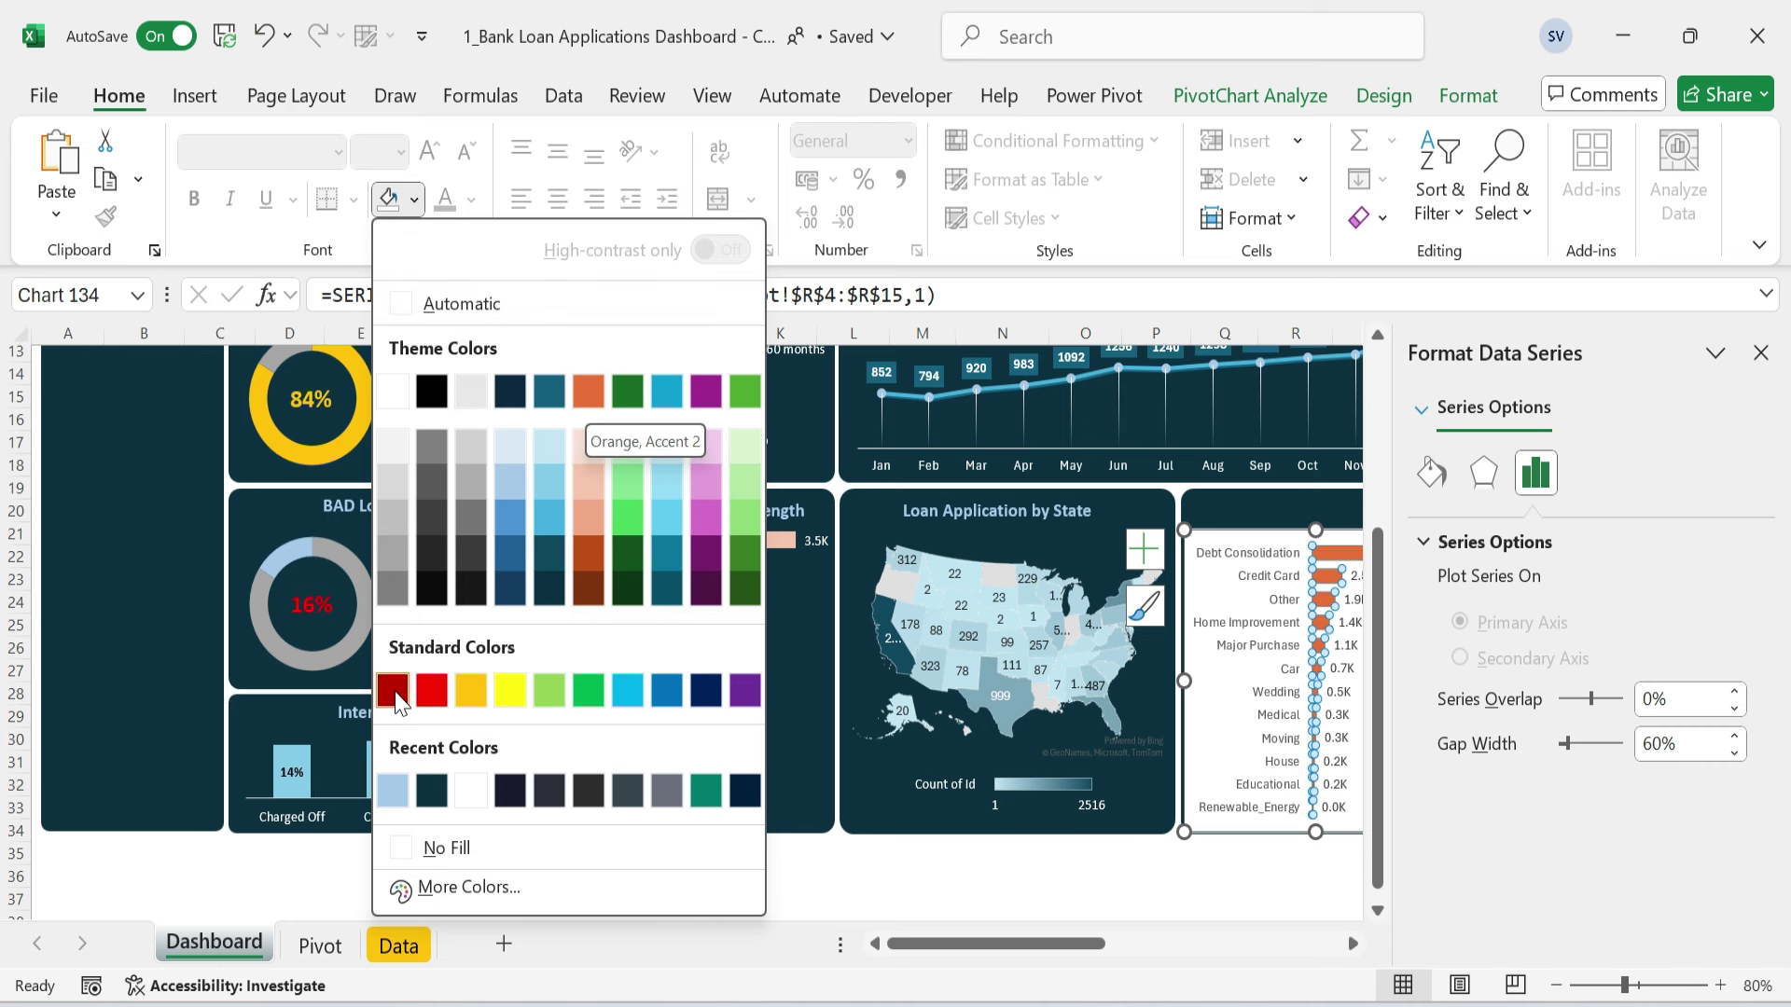
left_click(588, 554)
left_click(1761, 353)
left_click(1590, 604)
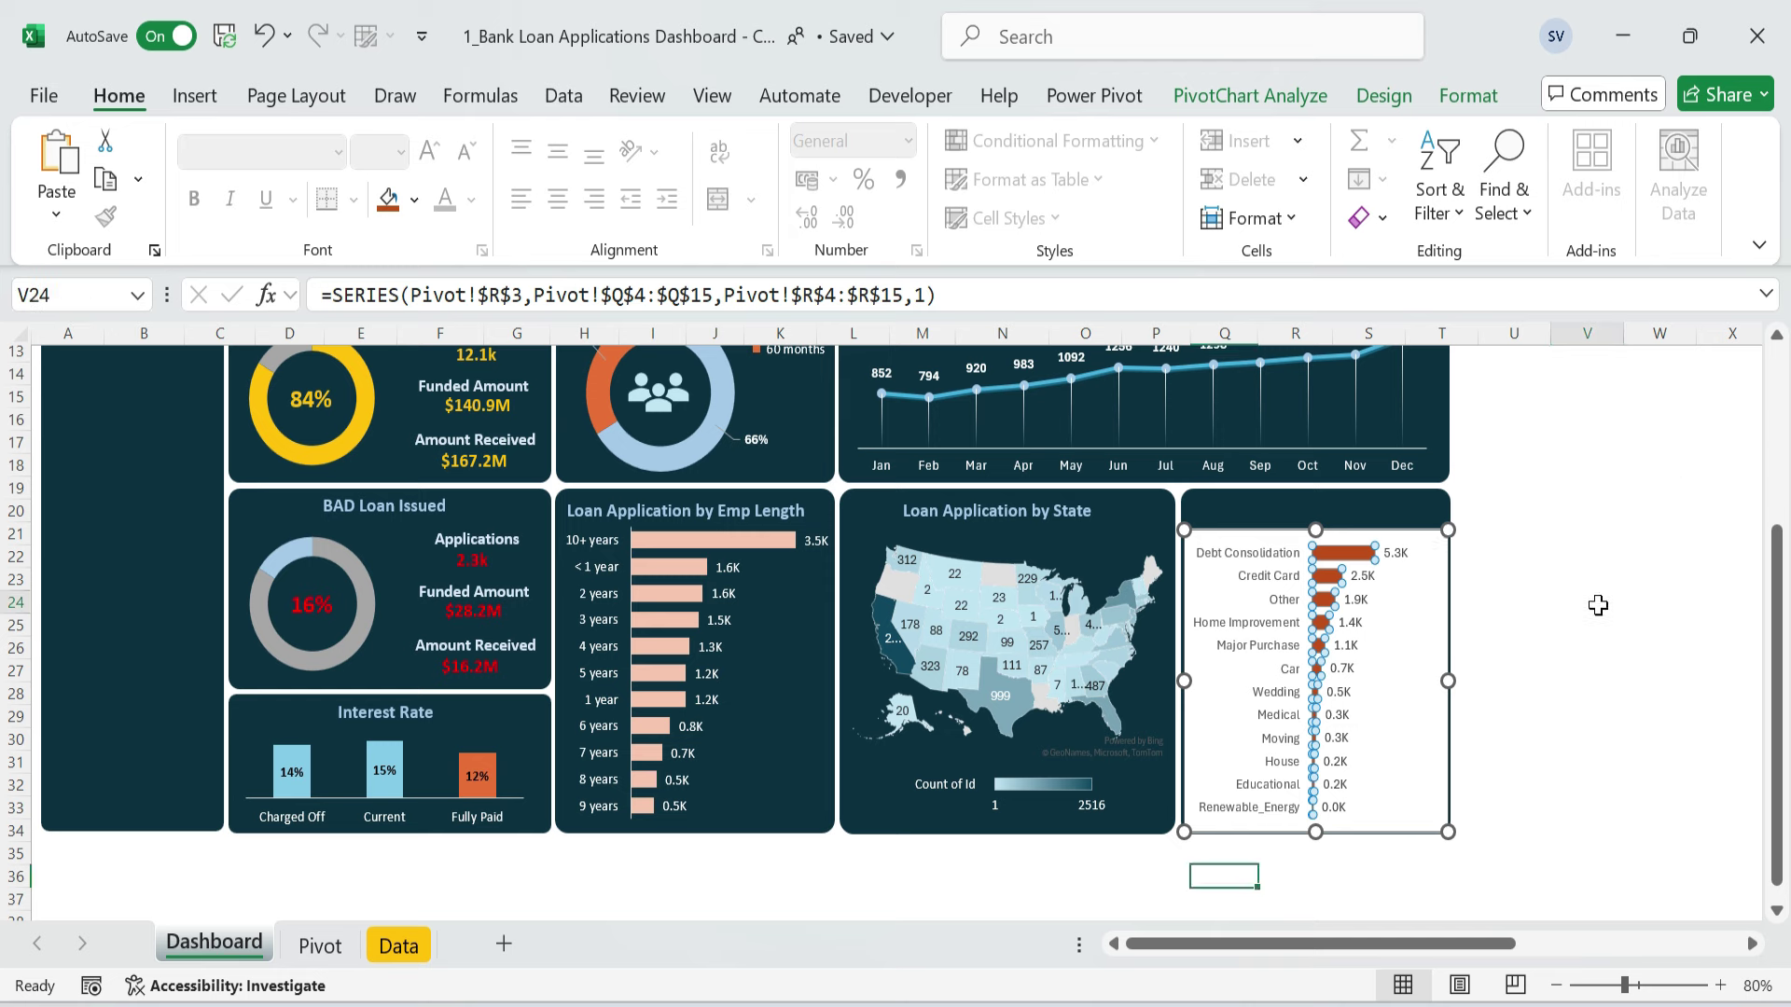
- Remove the purpose chart's background fill and outline
left_click(1450, 534)
left_click(1468, 96)
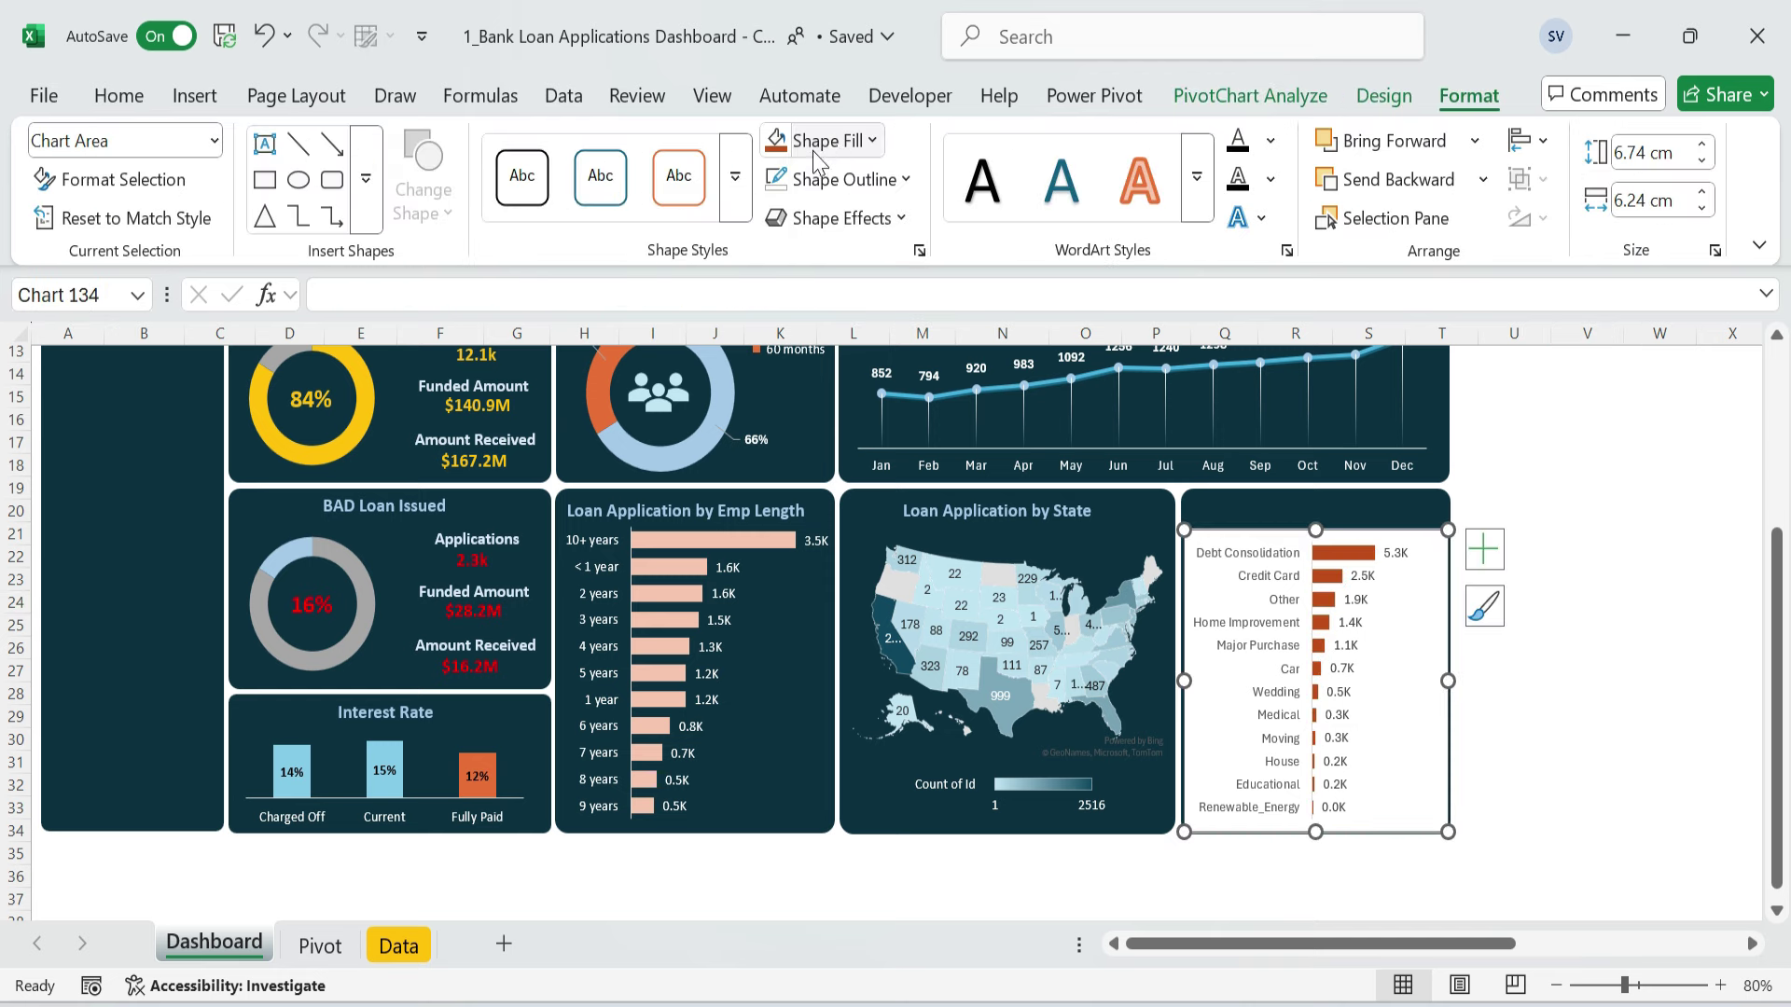
left_click(873, 141)
left_click(887, 780)
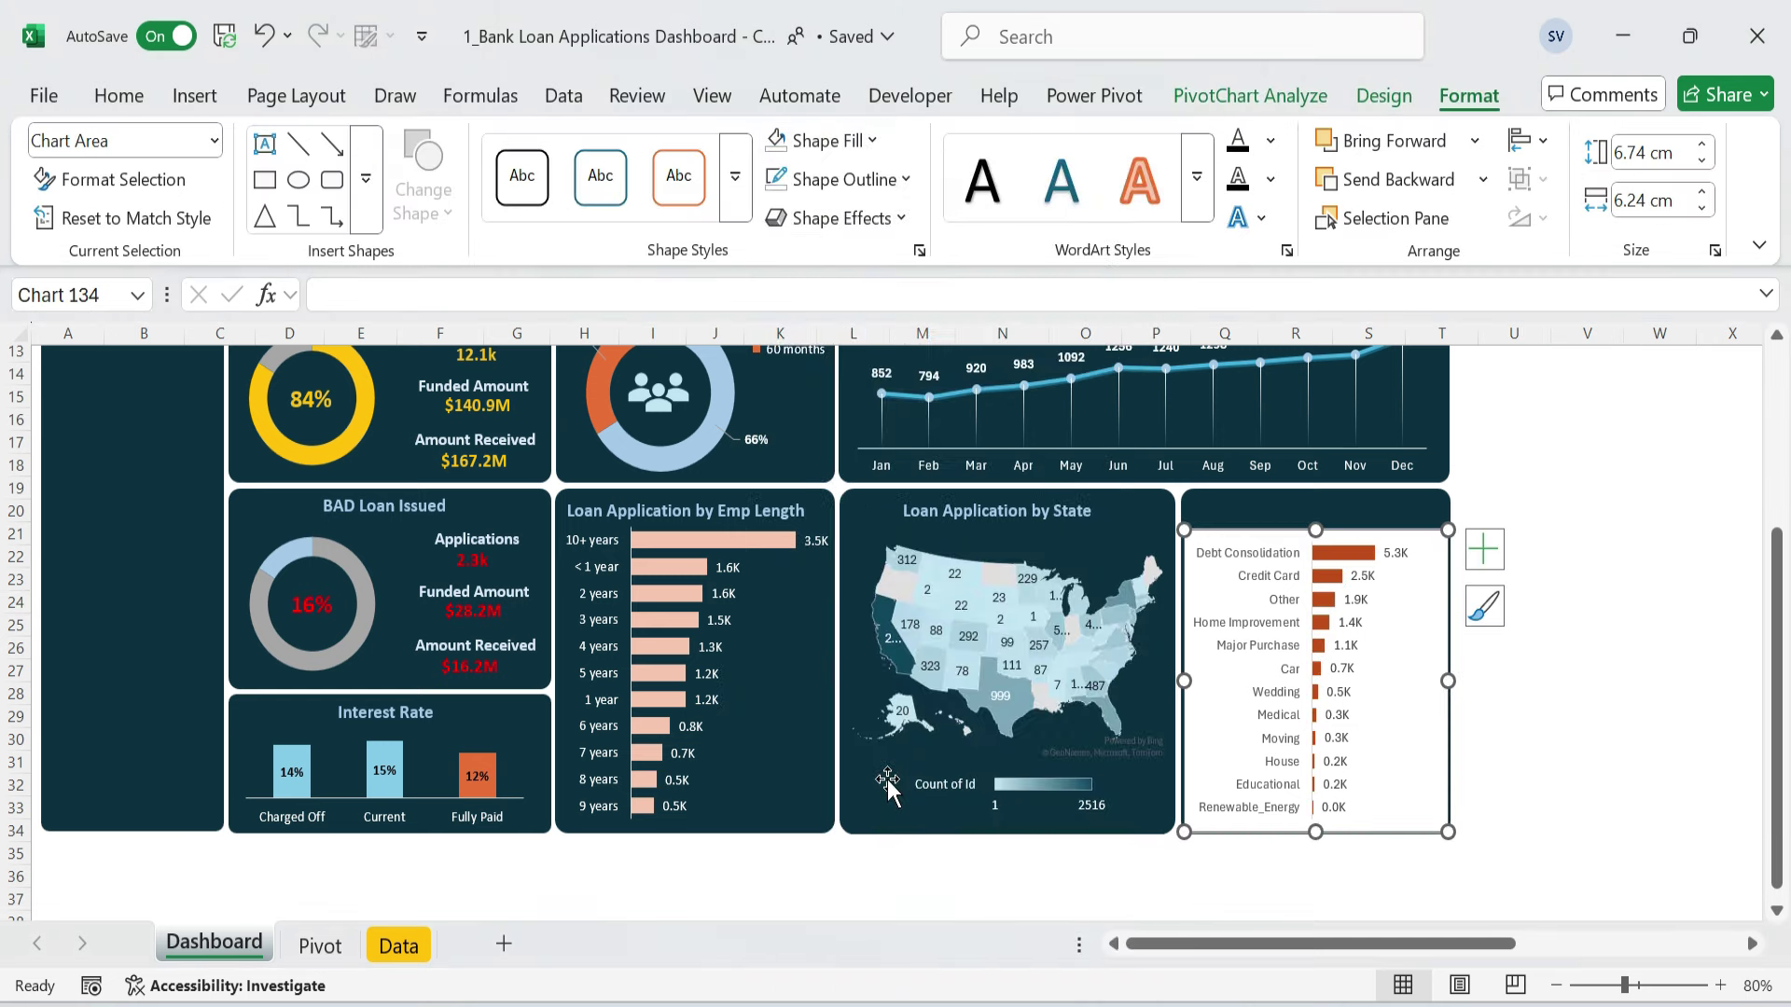
left_click(904, 179)
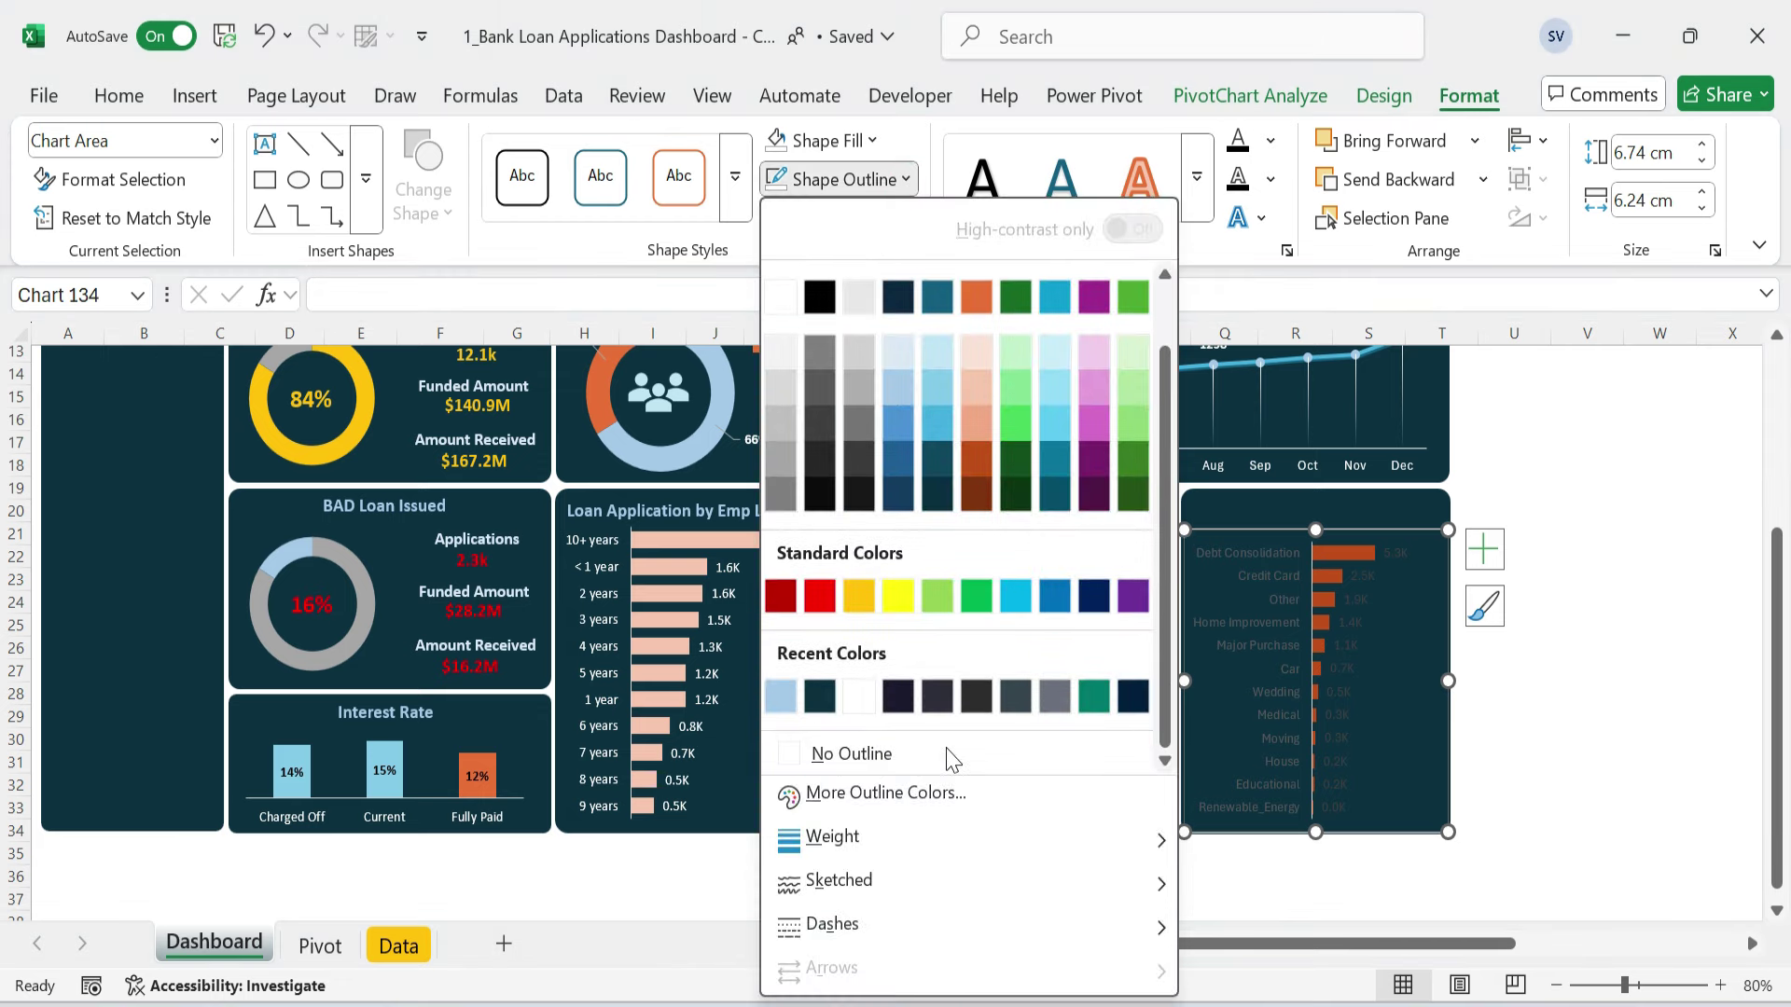
left_click(858, 757)
left_click(1660, 442)
- Format the purpose chart's category axis labels in white Calibri
left_click(1292, 580)
left_click(117, 93)
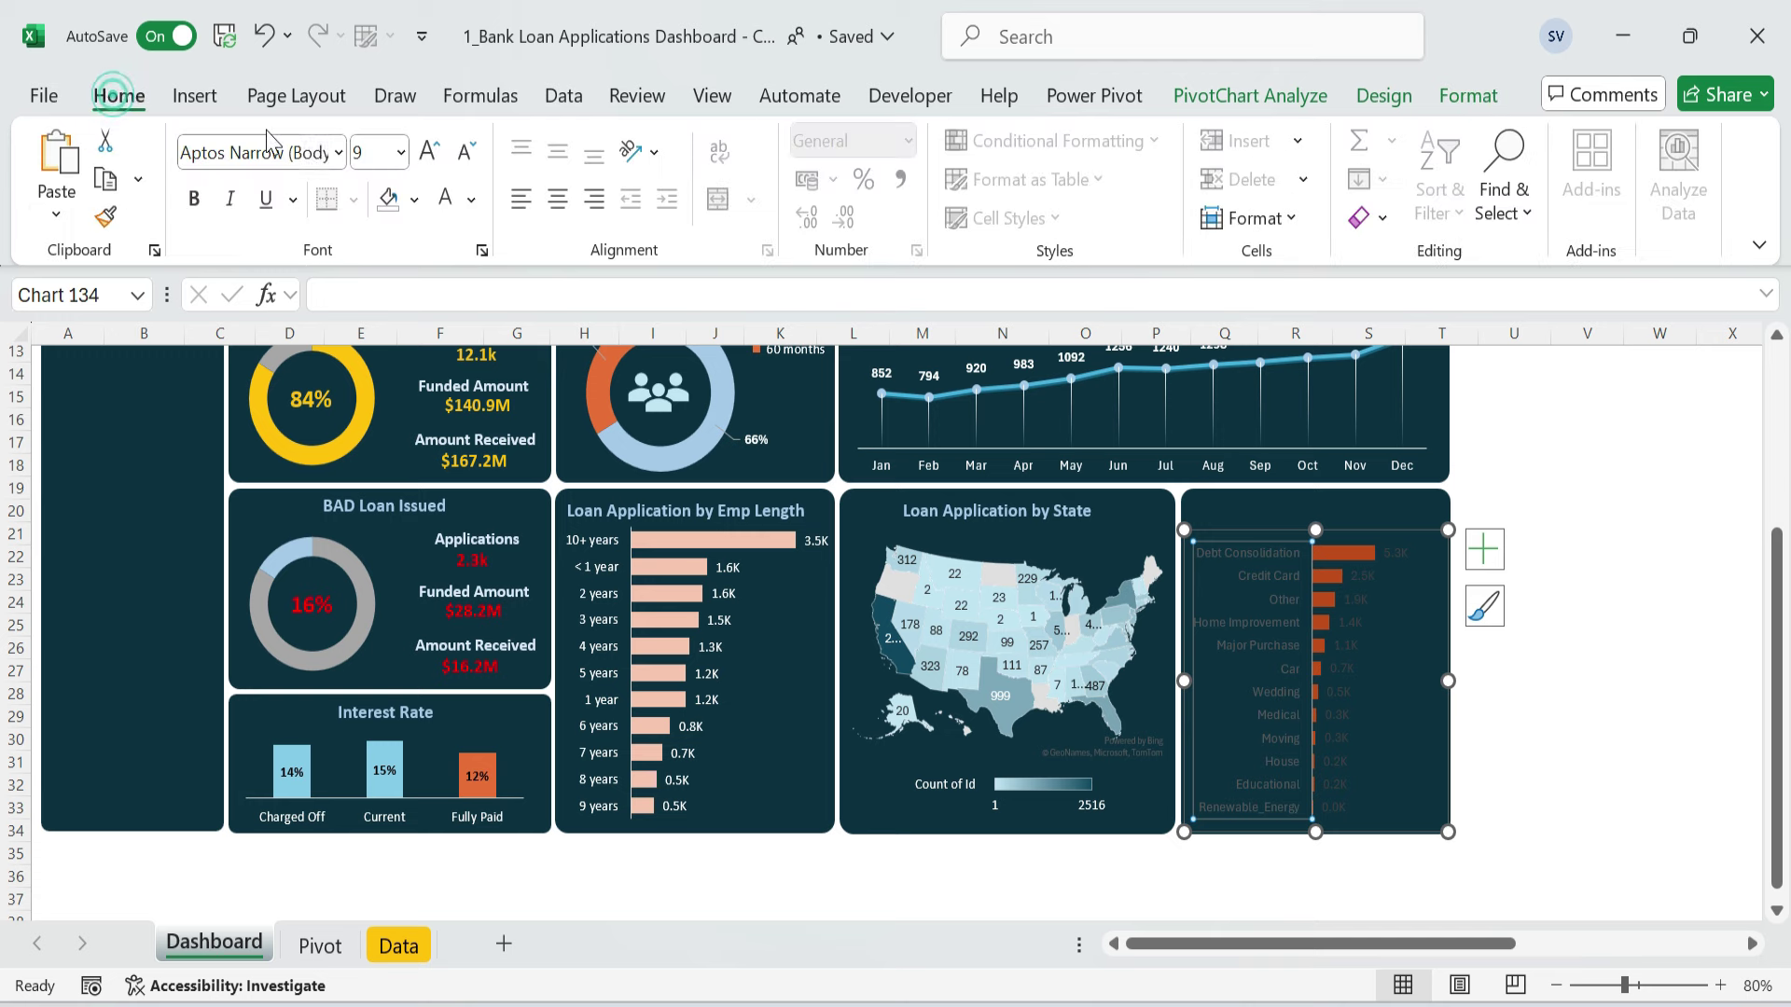
left_click(338, 154)
left_click(331, 364)
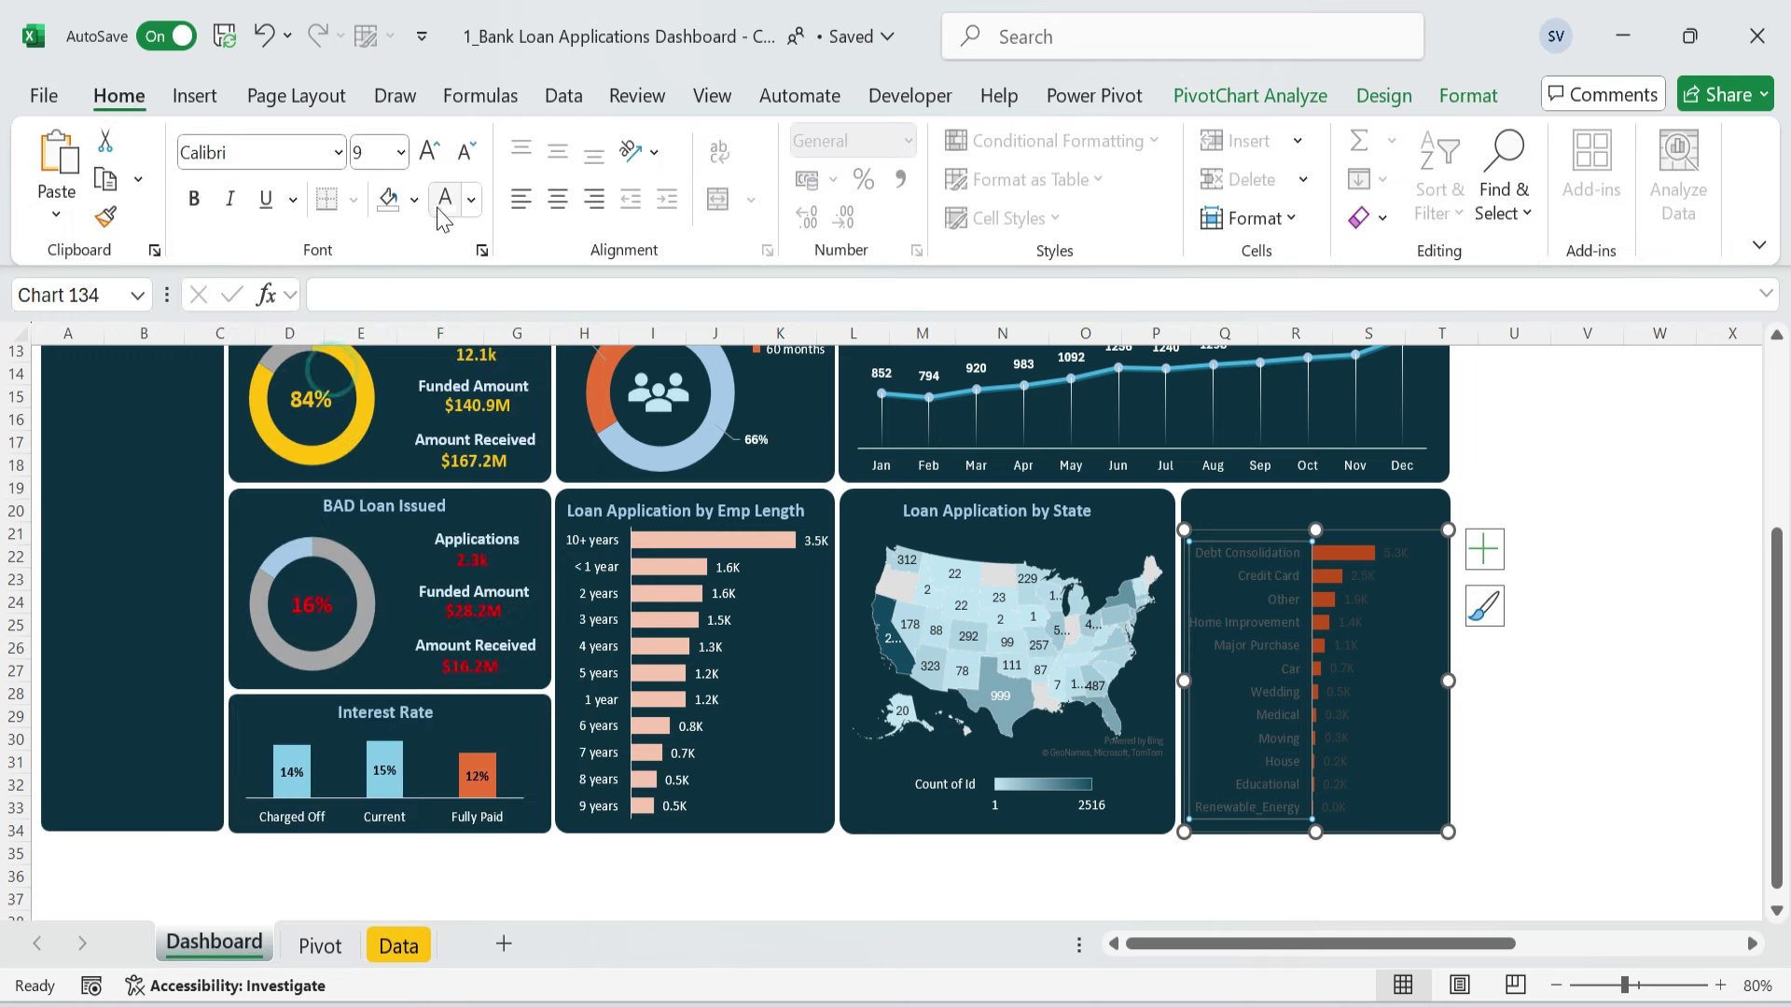
left_click(445, 206)
- Format the purpose chart's data labels in white Calibri
left_click(1404, 557)
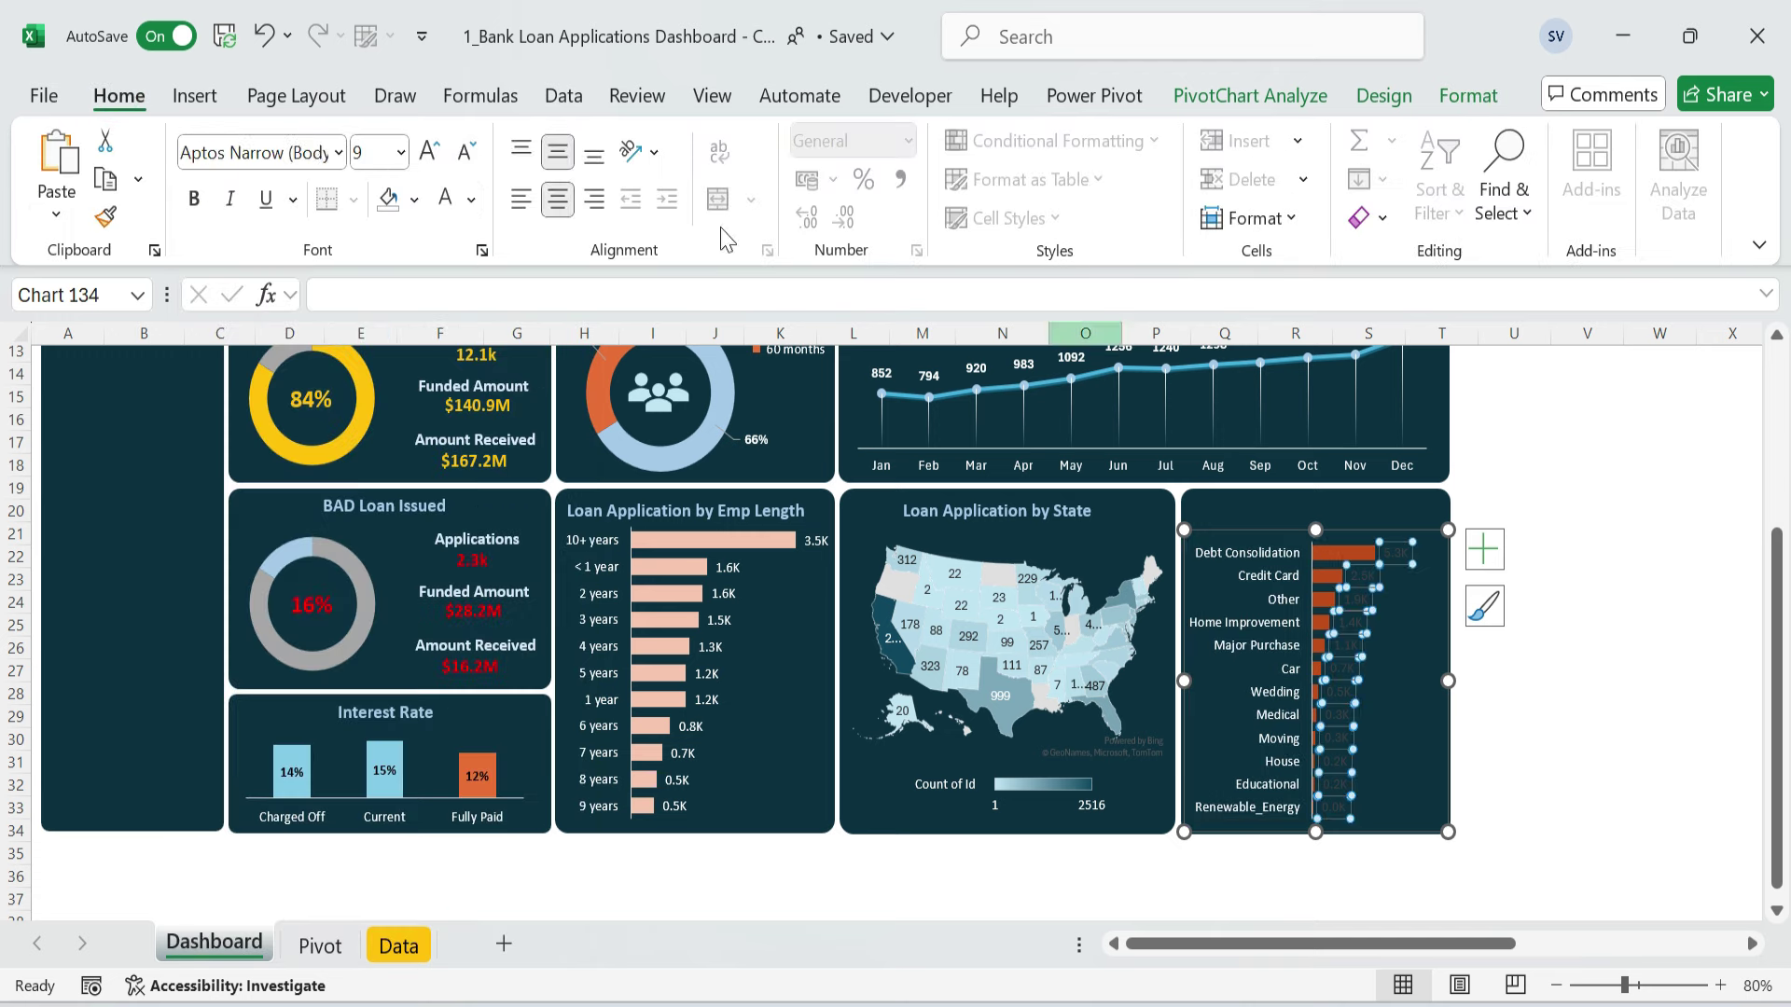
left_click(339, 152)
left_click(233, 247)
left_click(445, 199)
left_click(1612, 639)
left_click(1588, 466)
- Copy the state map's title text box above the purpose chart and reword it to "Loan Application by Purpose"
left_click(1008, 511)
left_click(1239, 523)
key("ctrl+v")
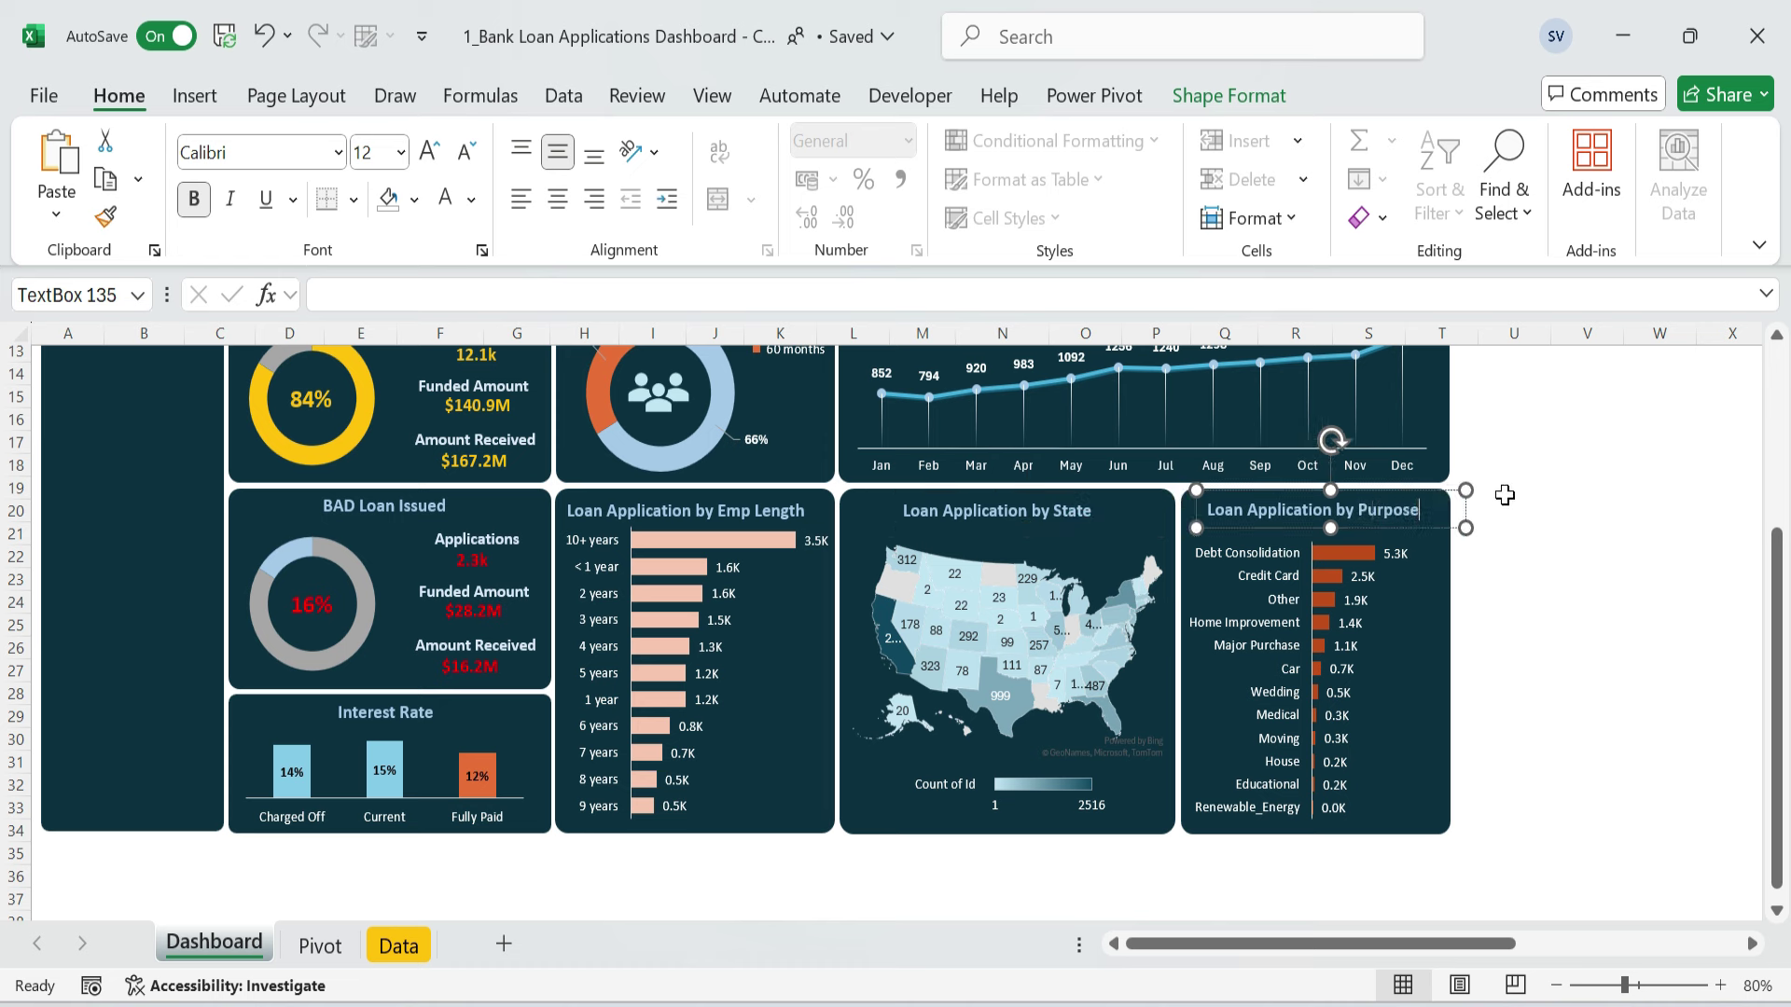
left_click(1506, 496)
left_click(1564, 597)
- Insert Grade and Purpose slicers from the Total Metrics pivot table on the Pivot sheet
scroll(1564, 597, "up", 4)
left_click(1573, 489)
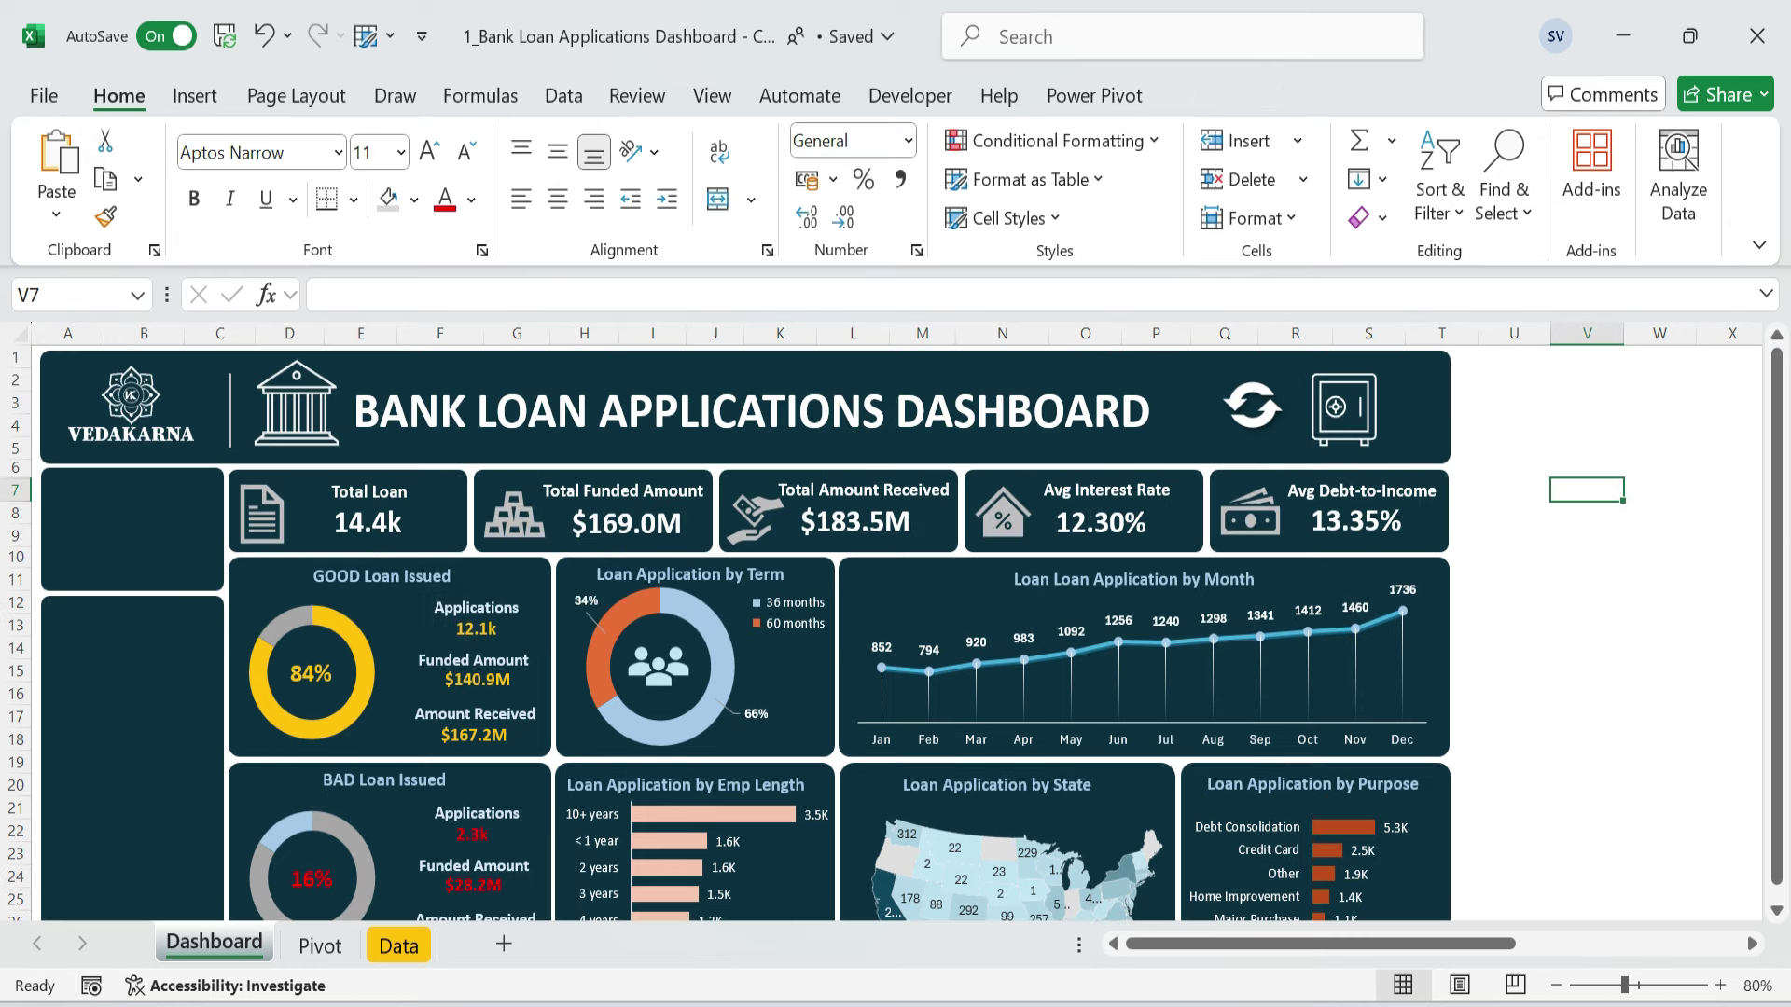
left_click(322, 945)
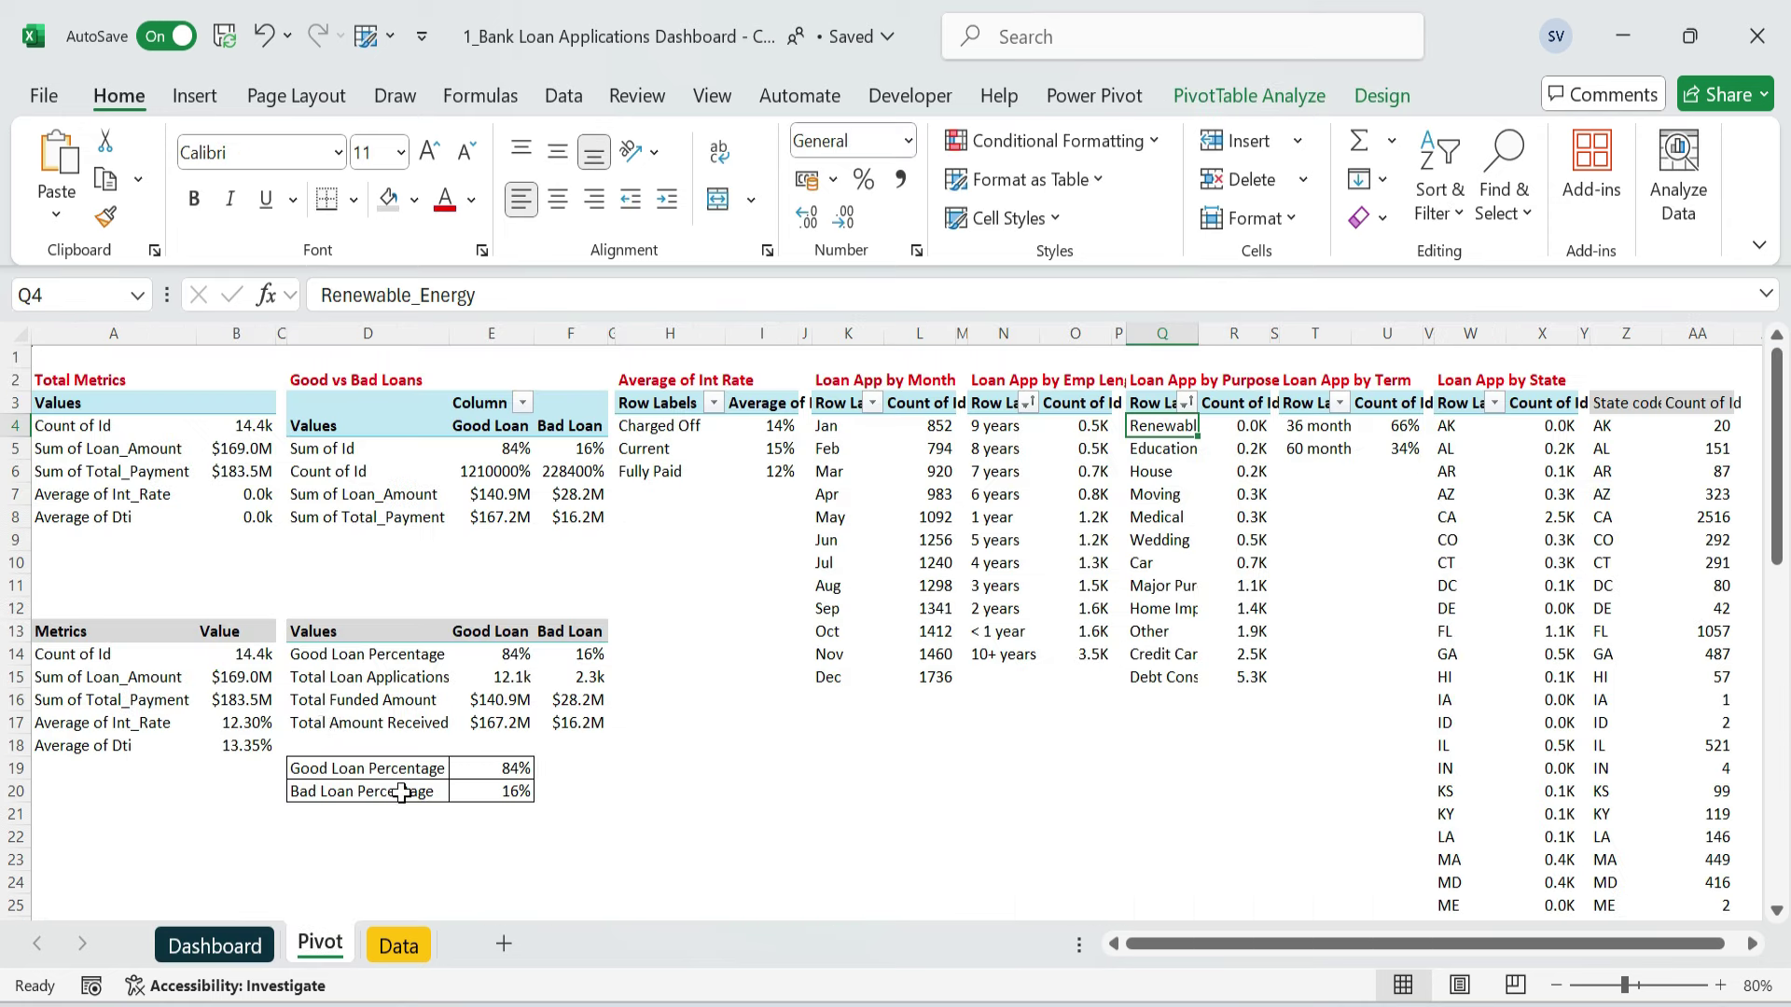
left_click(147, 473)
left_click(194, 96)
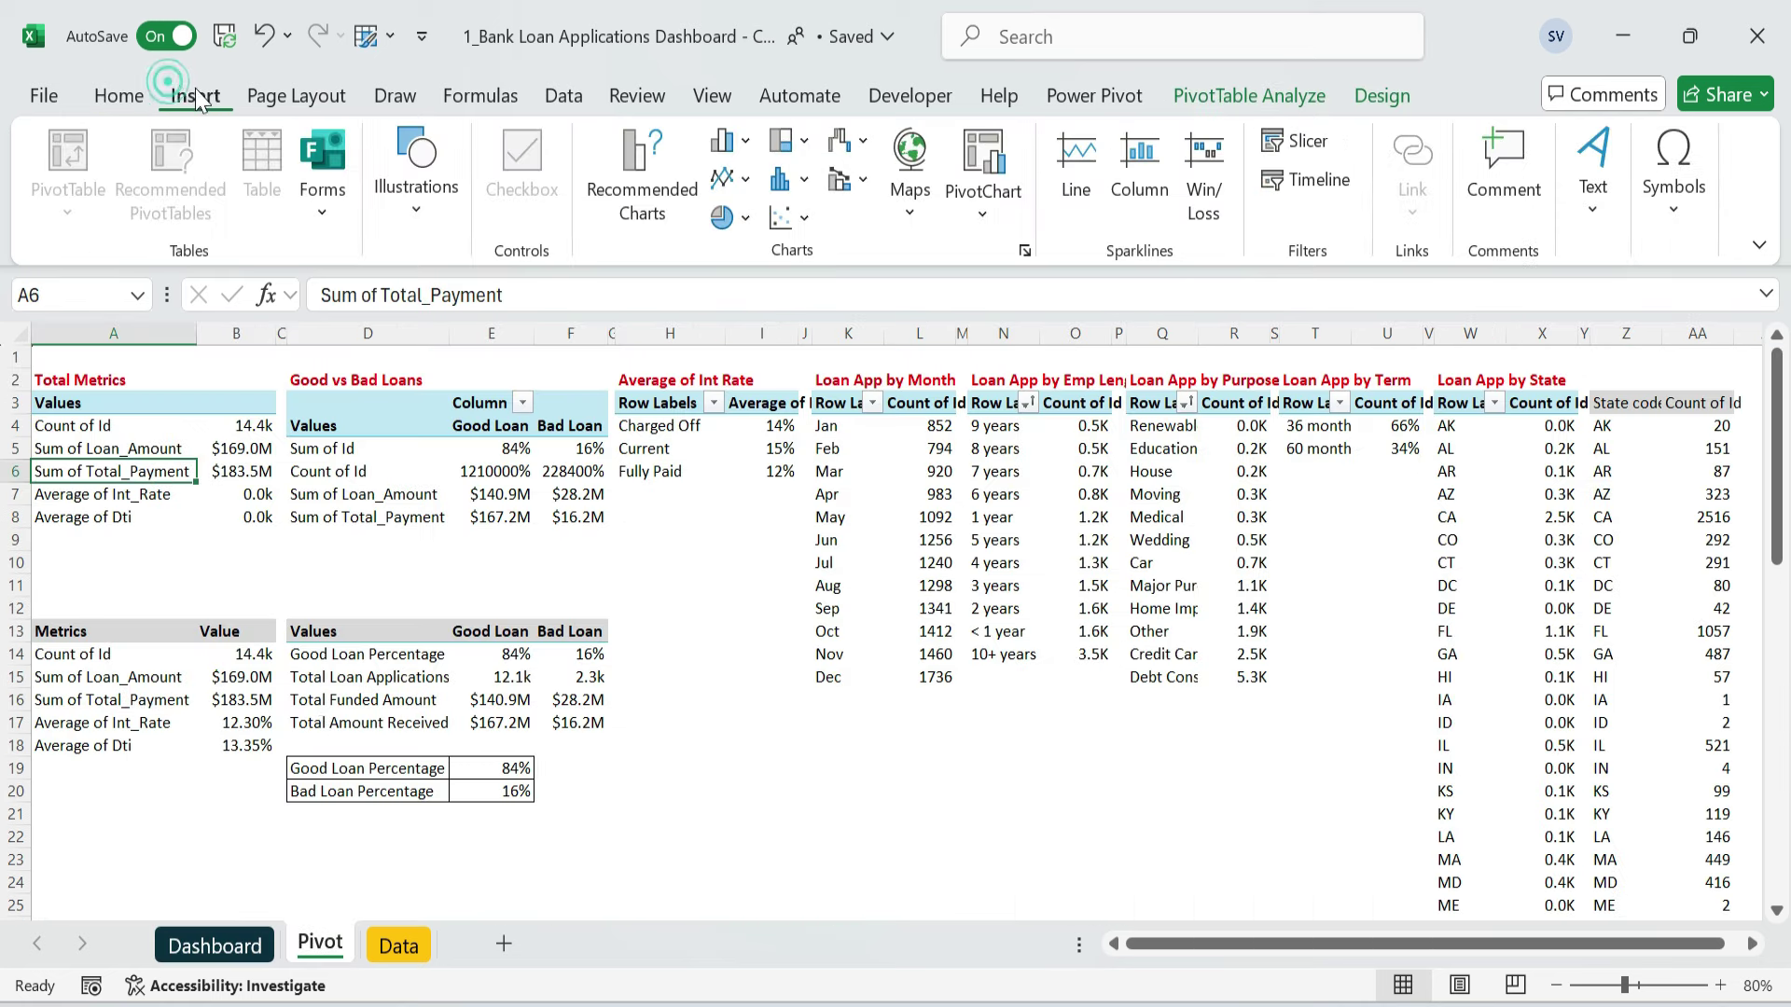
left_click(1308, 145)
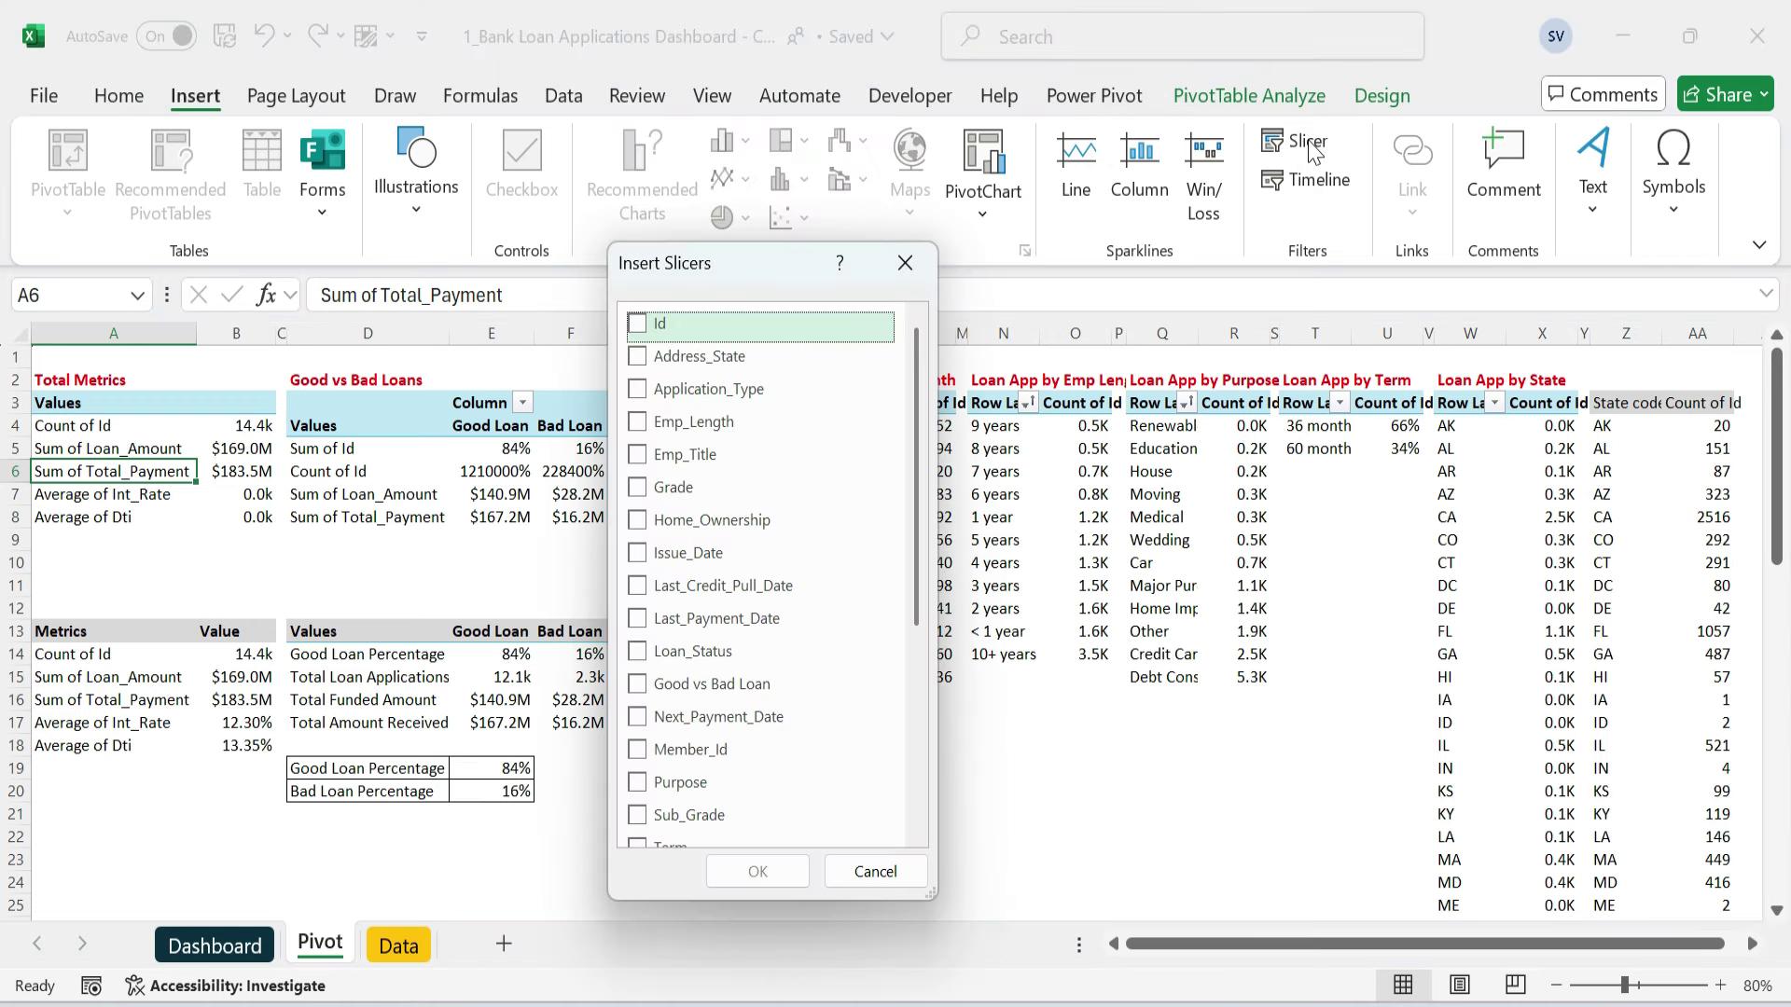
left_click(640, 489)
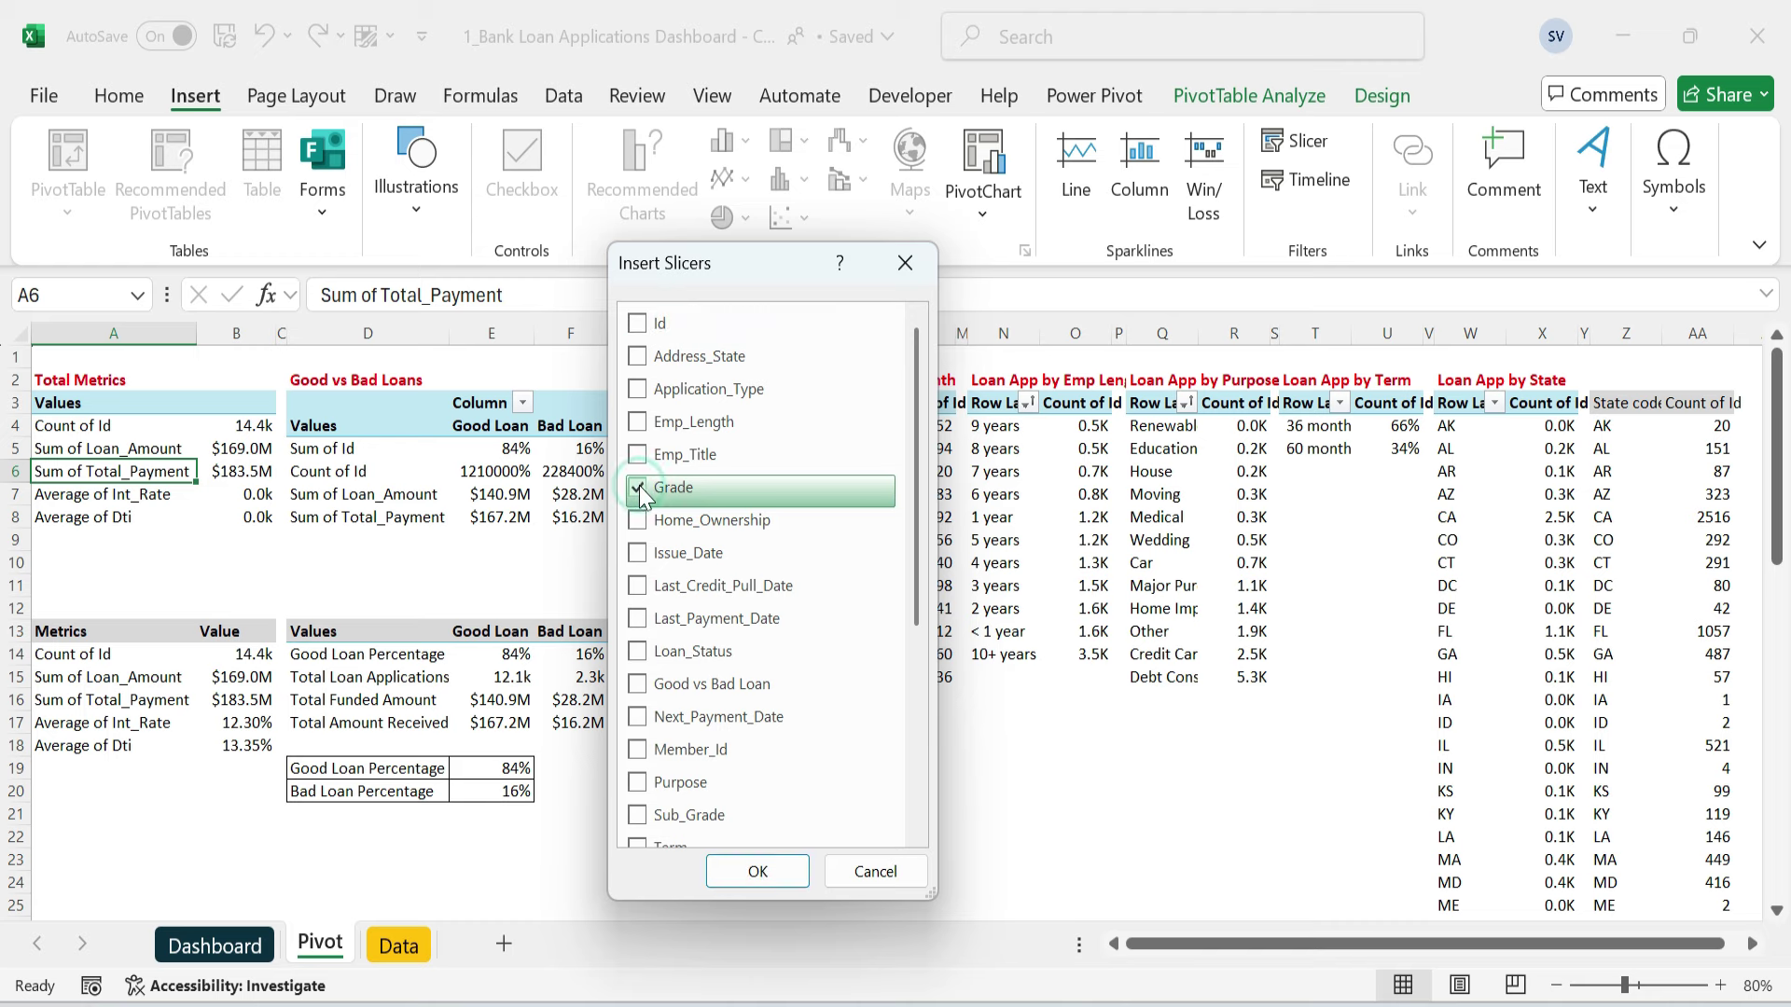
left_click(674, 784)
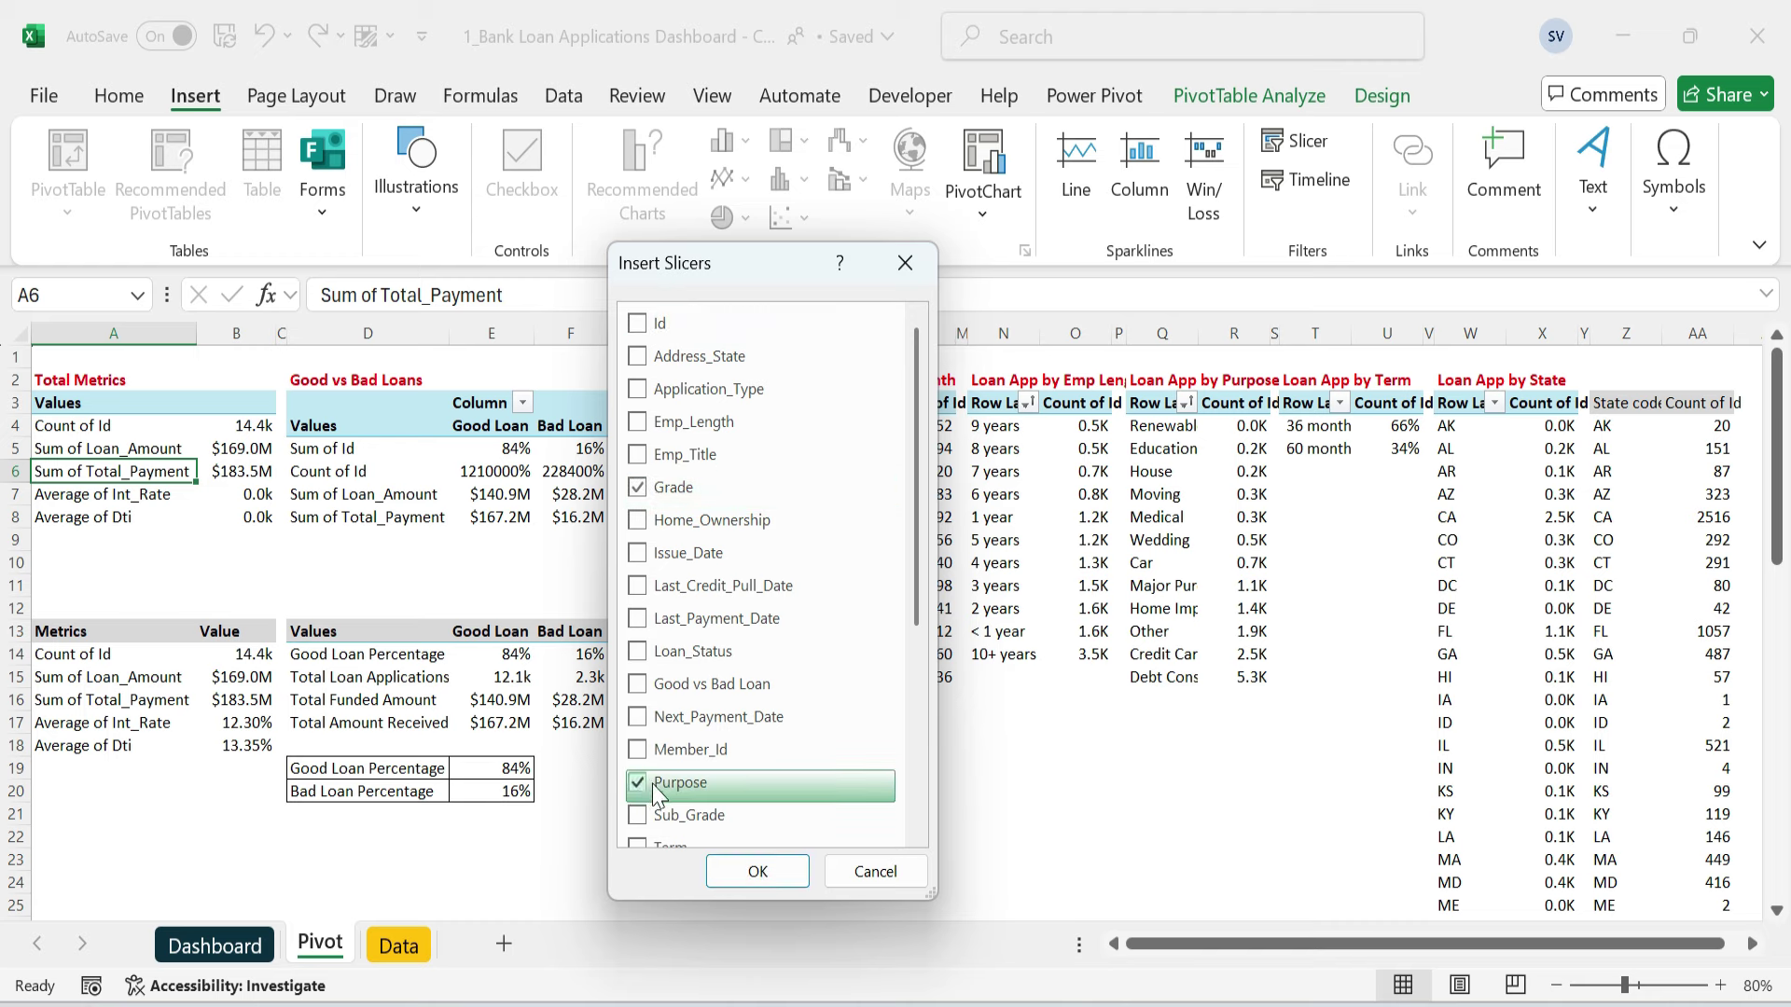
left_click(757, 872)
- Move both slicers from the Pivot sheet to the Dashboard sheet and place the Grade slicer over the small empty side panel
left_click(886, 467, "ctrl")
key("ctrl+x")
left_click(214, 945)
left_click(137, 529)
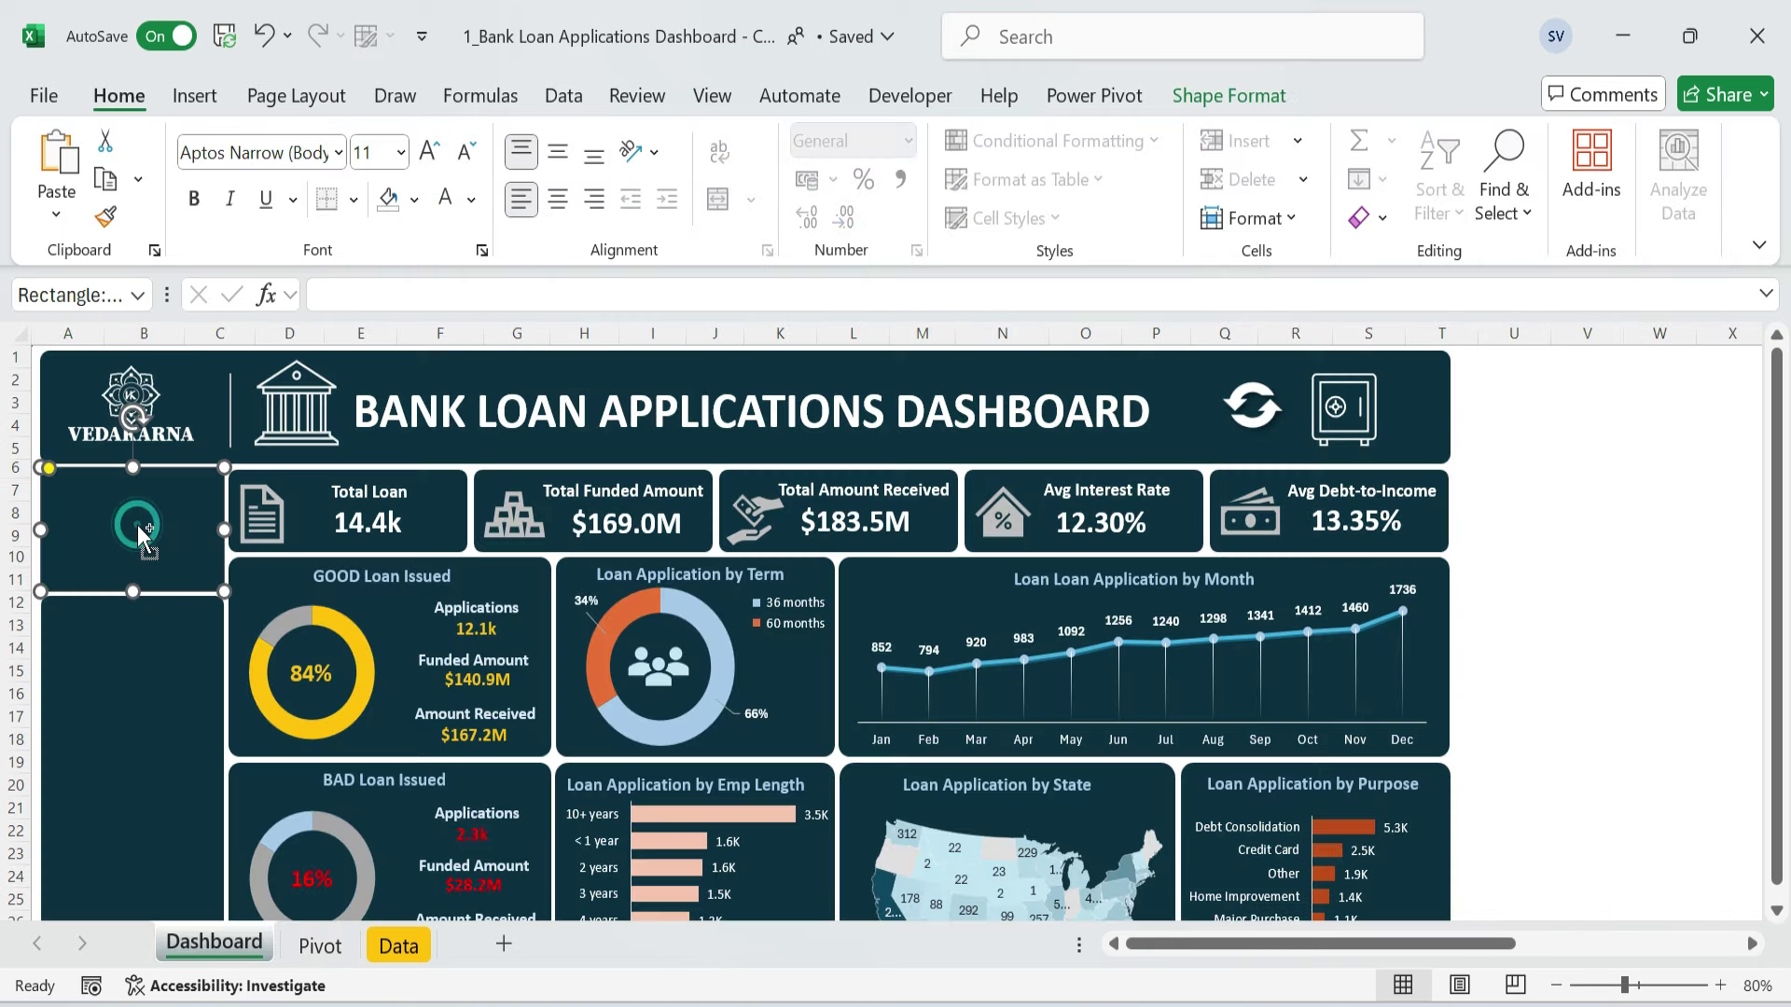
key("ctrl+v")
left_click_drag(187, 546, 163, 492)
left_click(1530, 467)
- Apply the dark custom slicer style to the Grade slicer
left_click(485, 497)
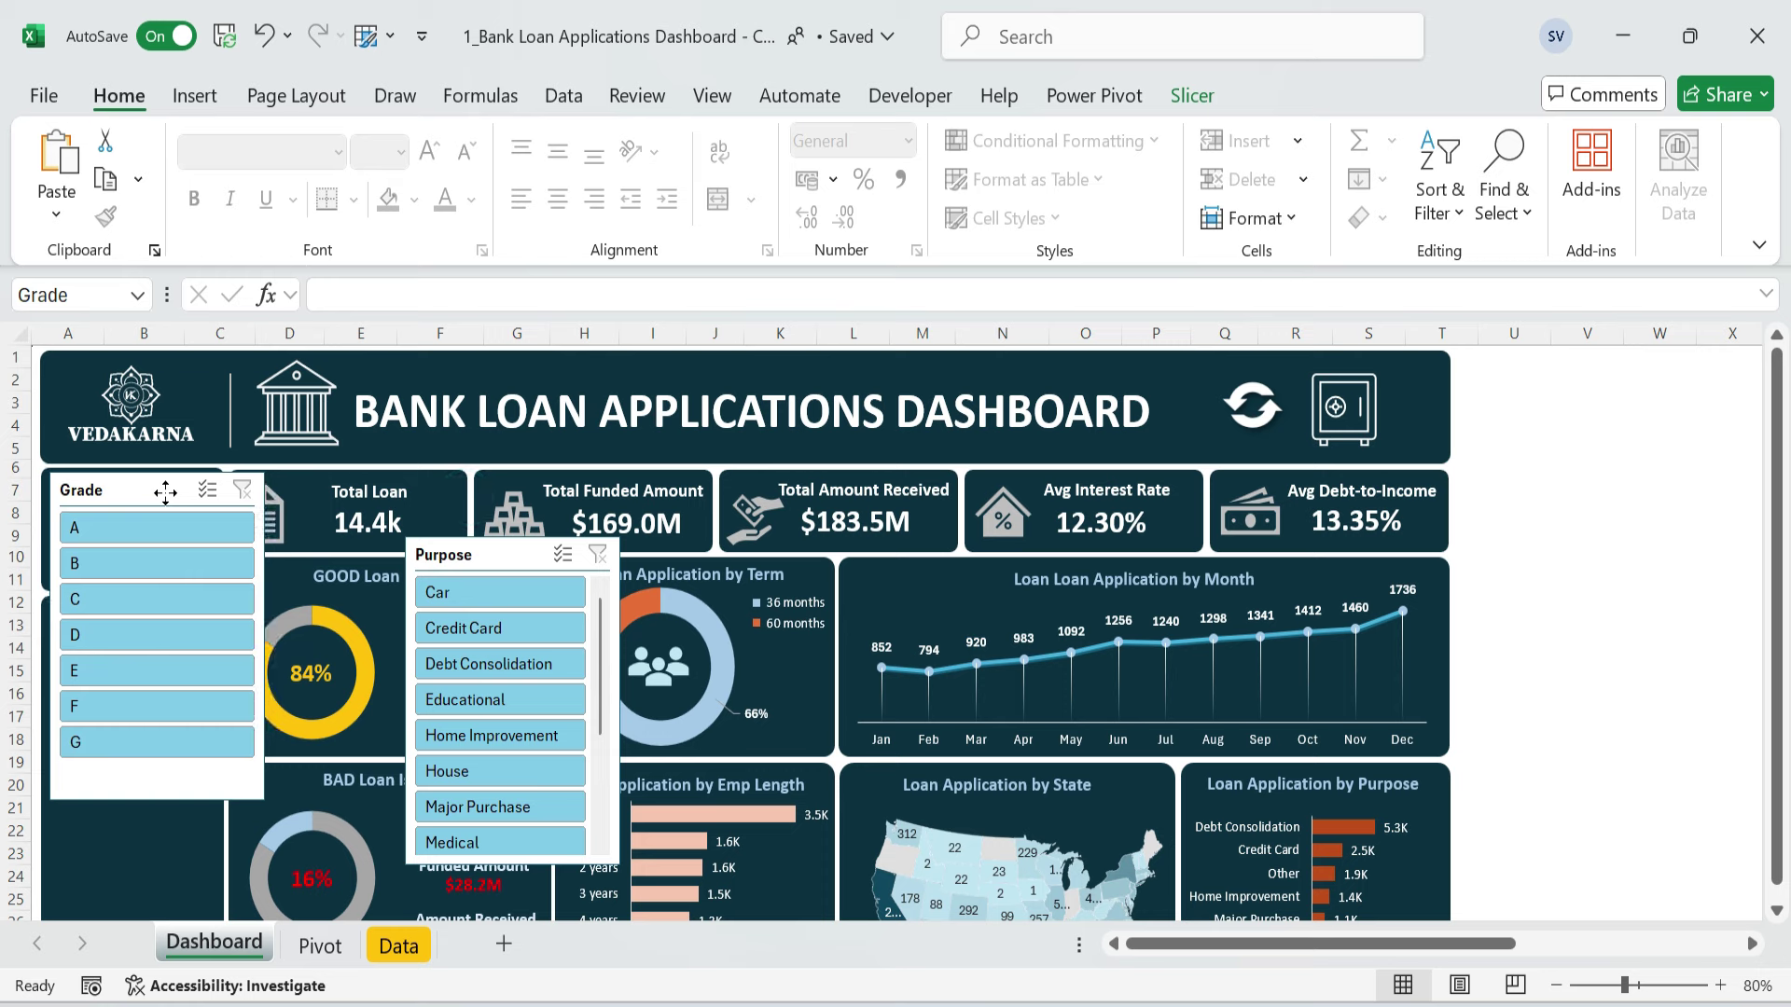
left_click(1199, 96)
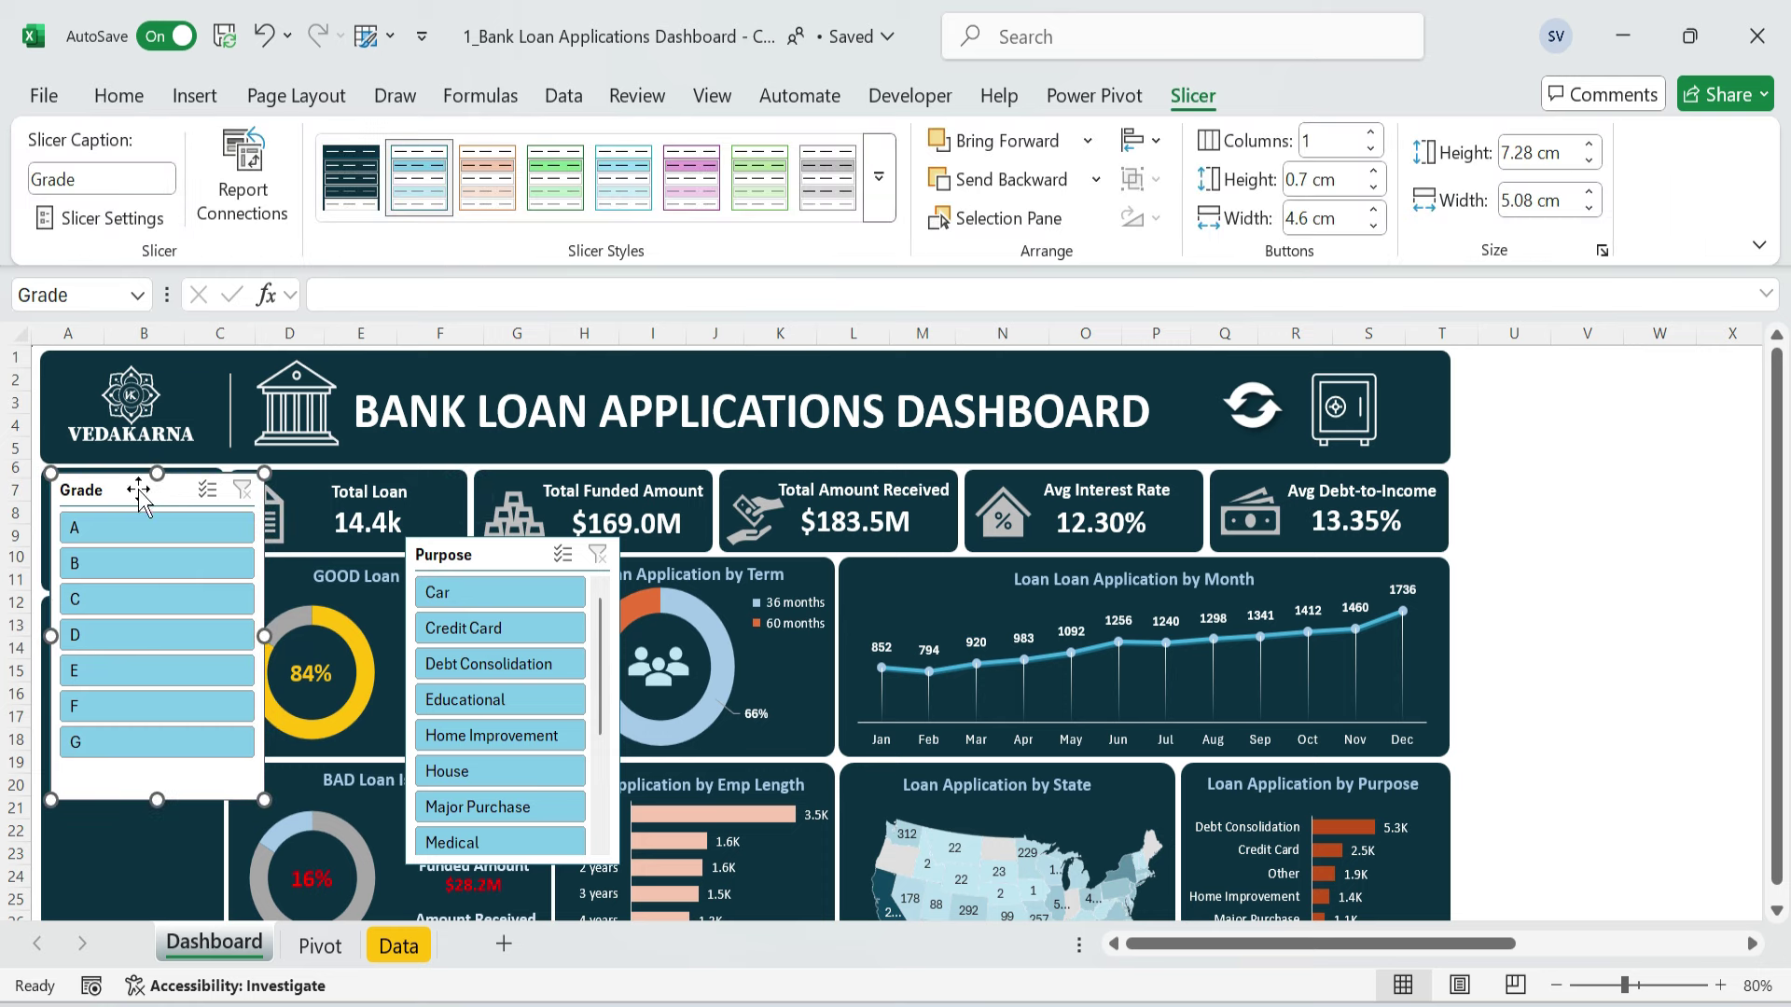
left_click(350, 178)
- Arrange the Grade slicer in 4 columns and fit it inside its panel at about 2.55 cm high and 4.08 cm wide
left_click_drag(158, 800, 156, 580)
type("4")
key("Return")
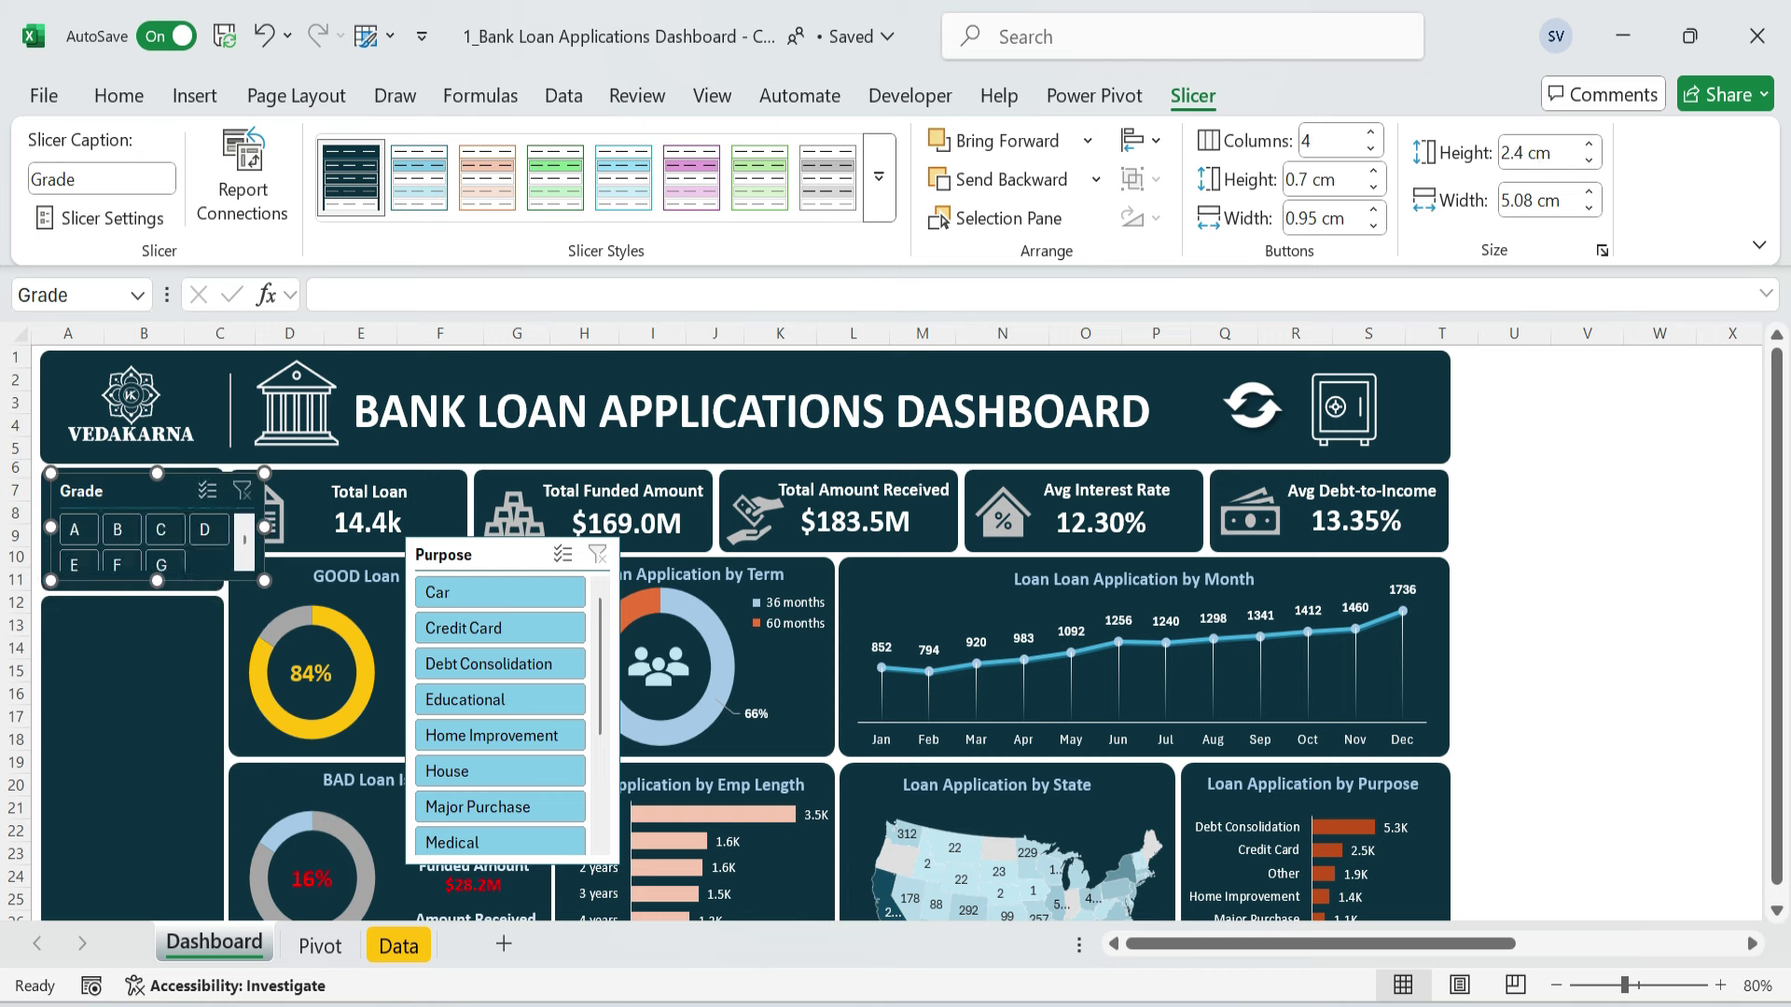
left_click_drag(124, 491, 120, 493)
left_click_drag(152, 582, 152, 590)
left_click_drag(260, 533, 217, 533)
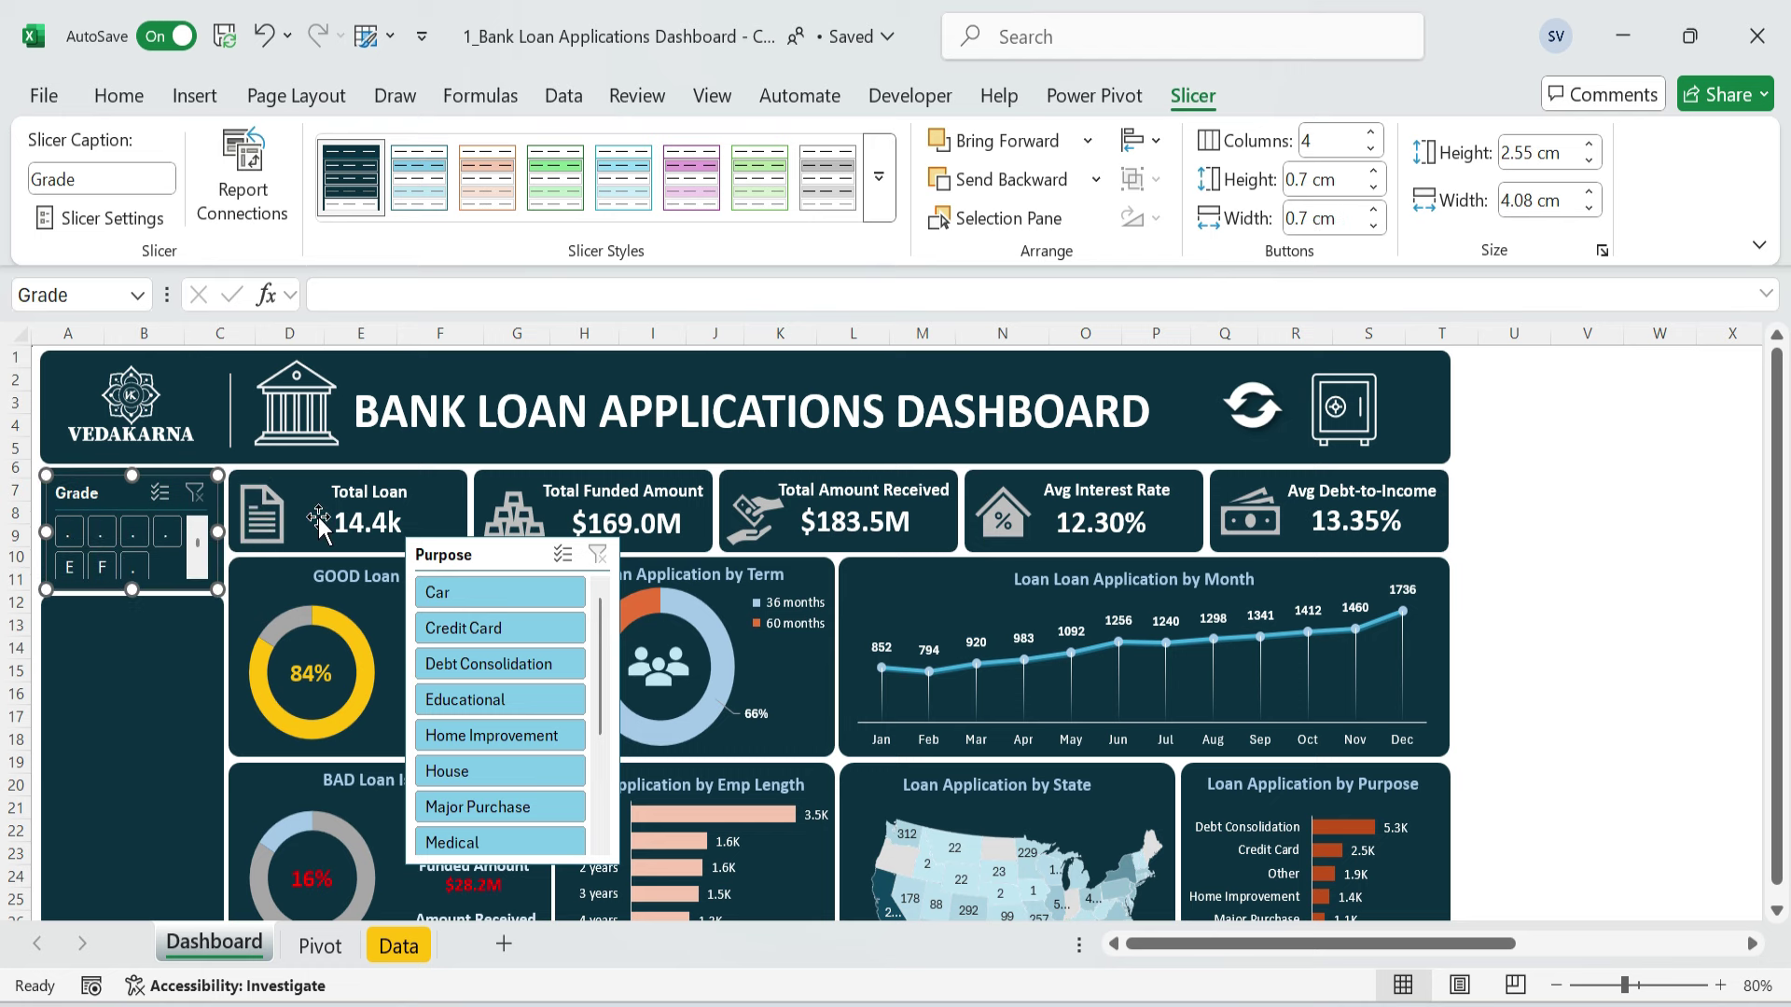
left_click(1626, 488)
- Apply the same dark custom slicer style to the Purpose slicer
left_click(106, 495)
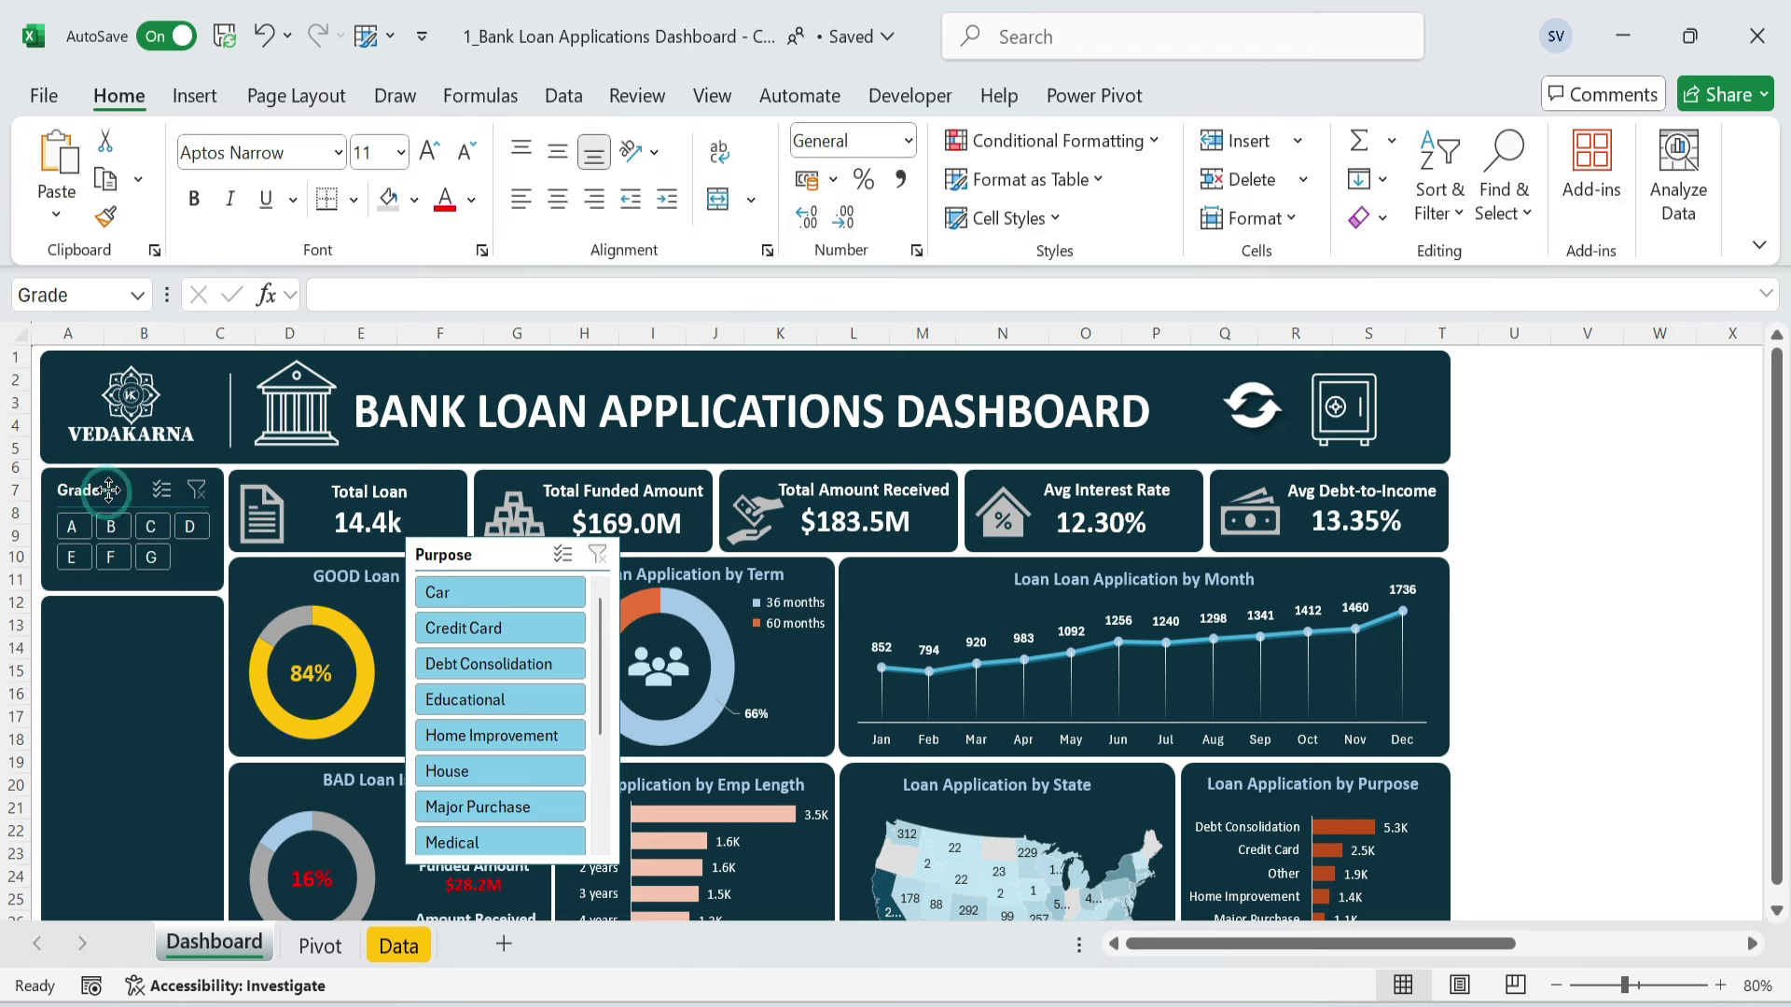
left_click(498, 552)
left_click(350, 186)
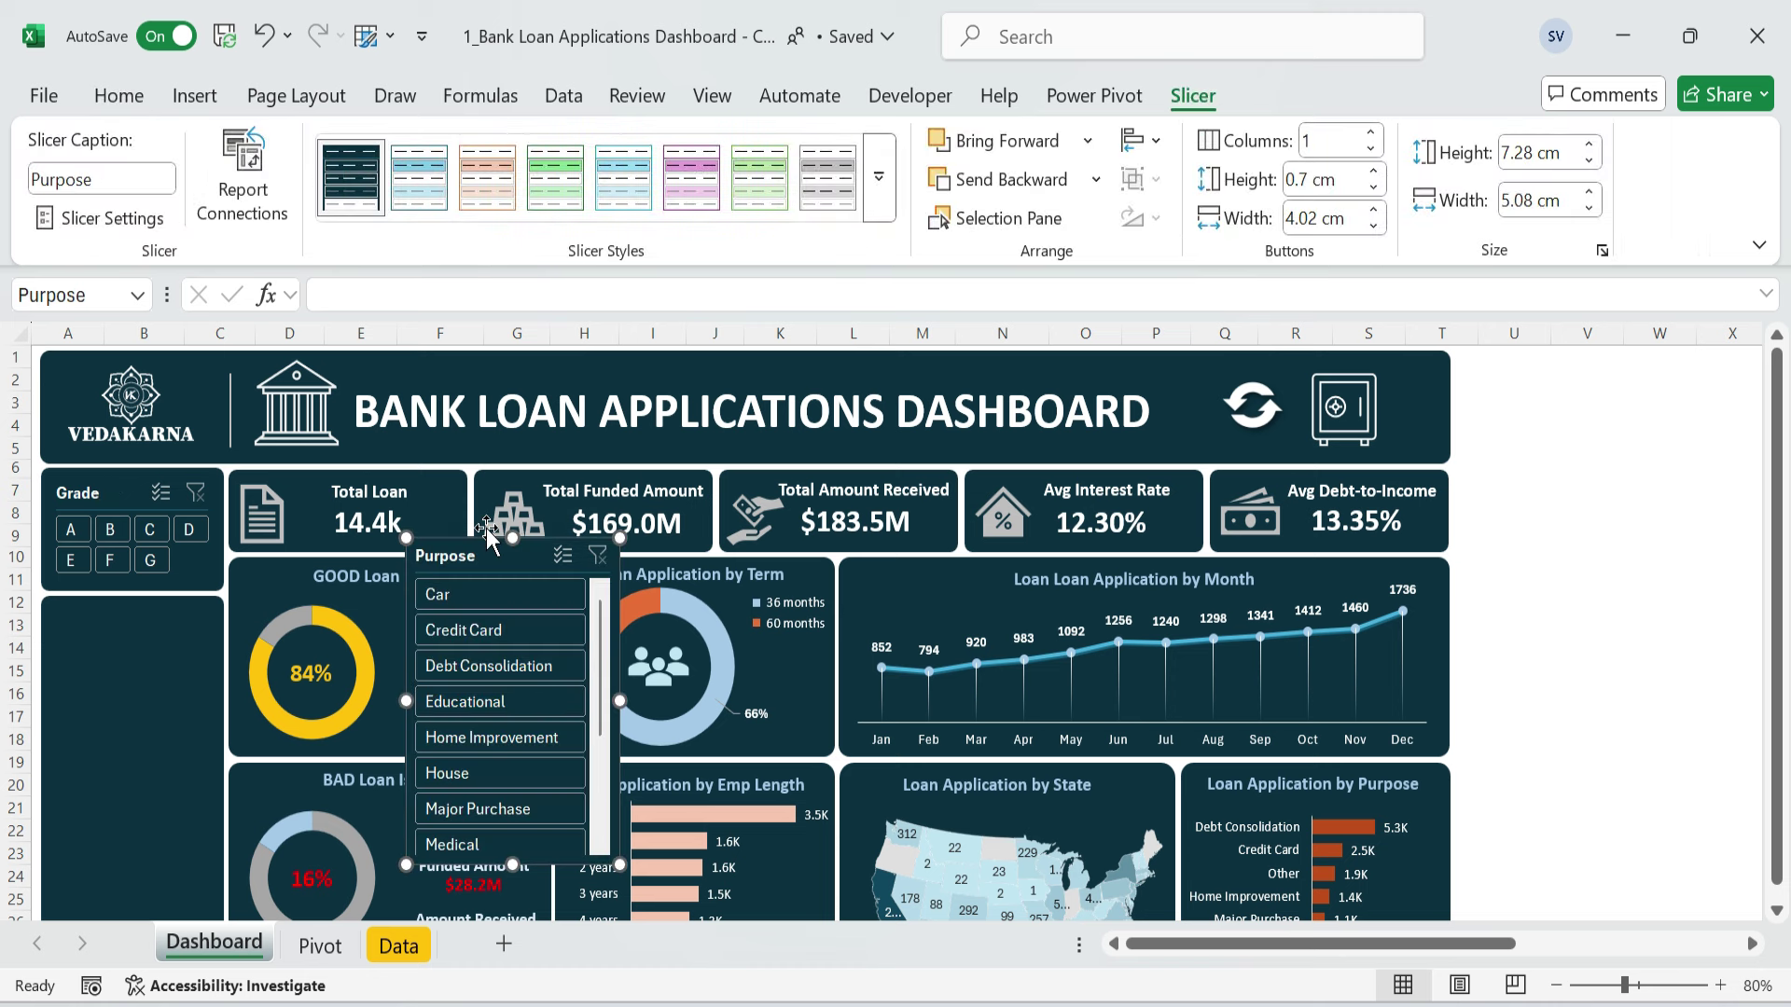
- Examine the font, border and fill settings of the Whole Slicer and Header elements in the custom slicer style
right_click(363, 180)
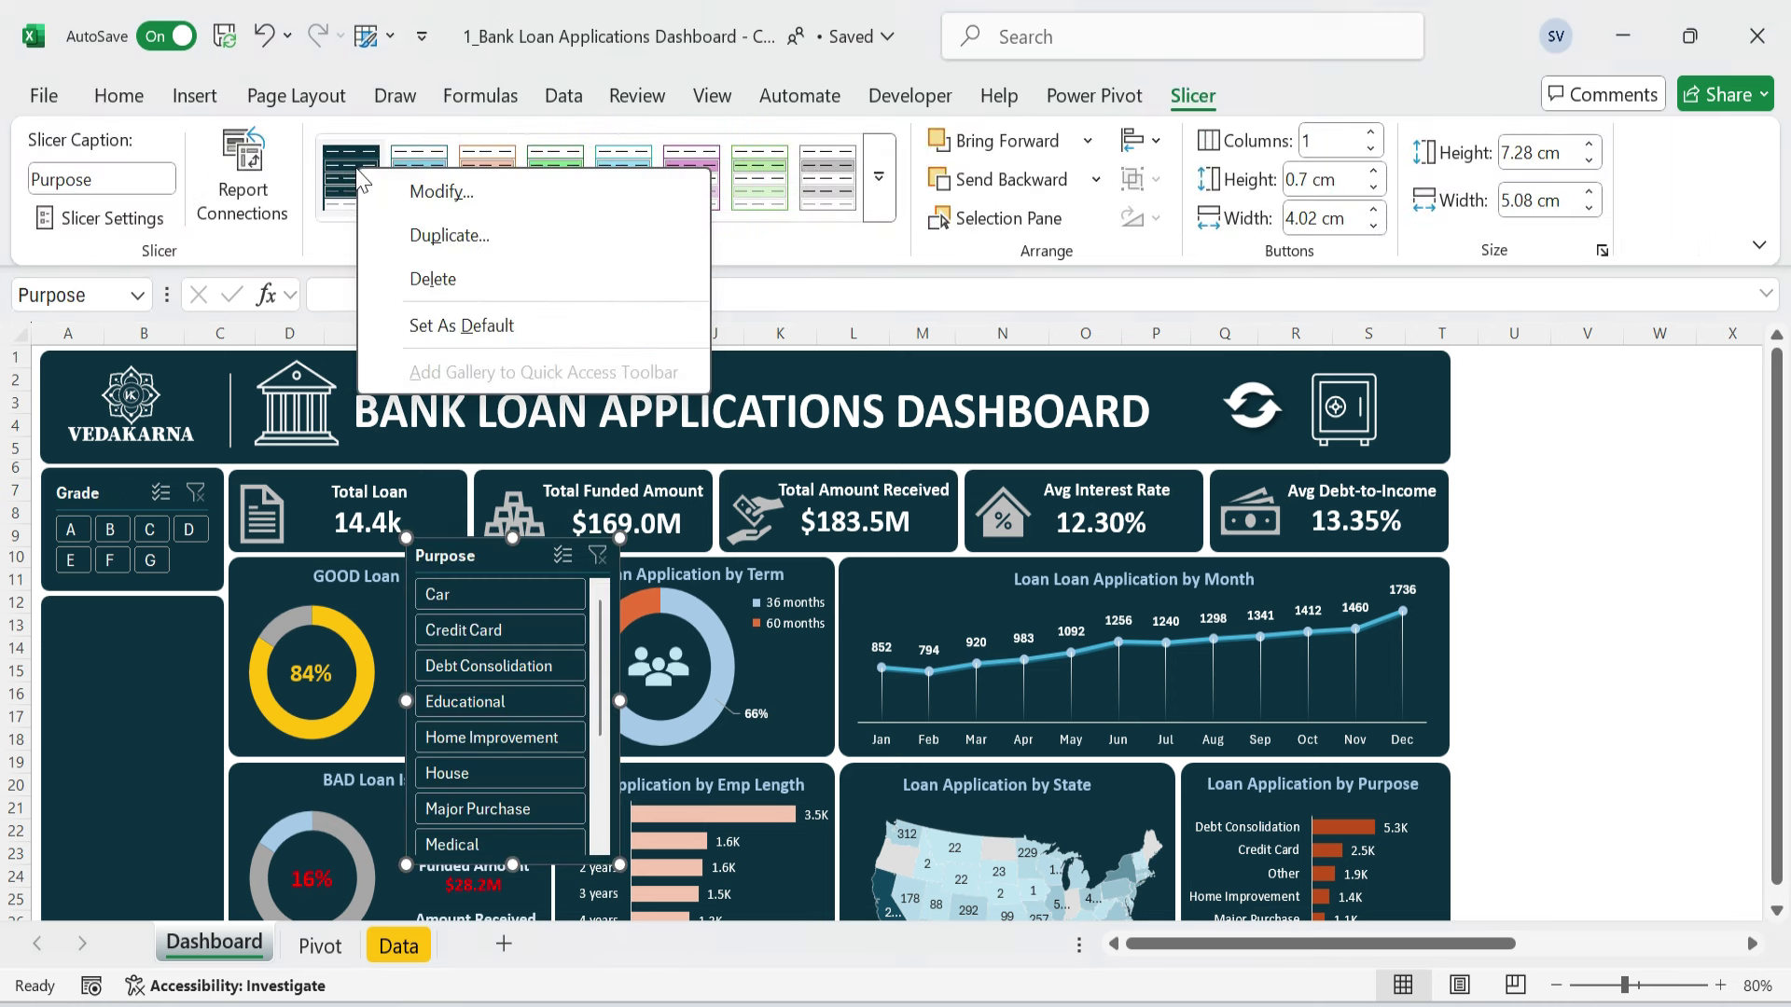
left_click(474, 200)
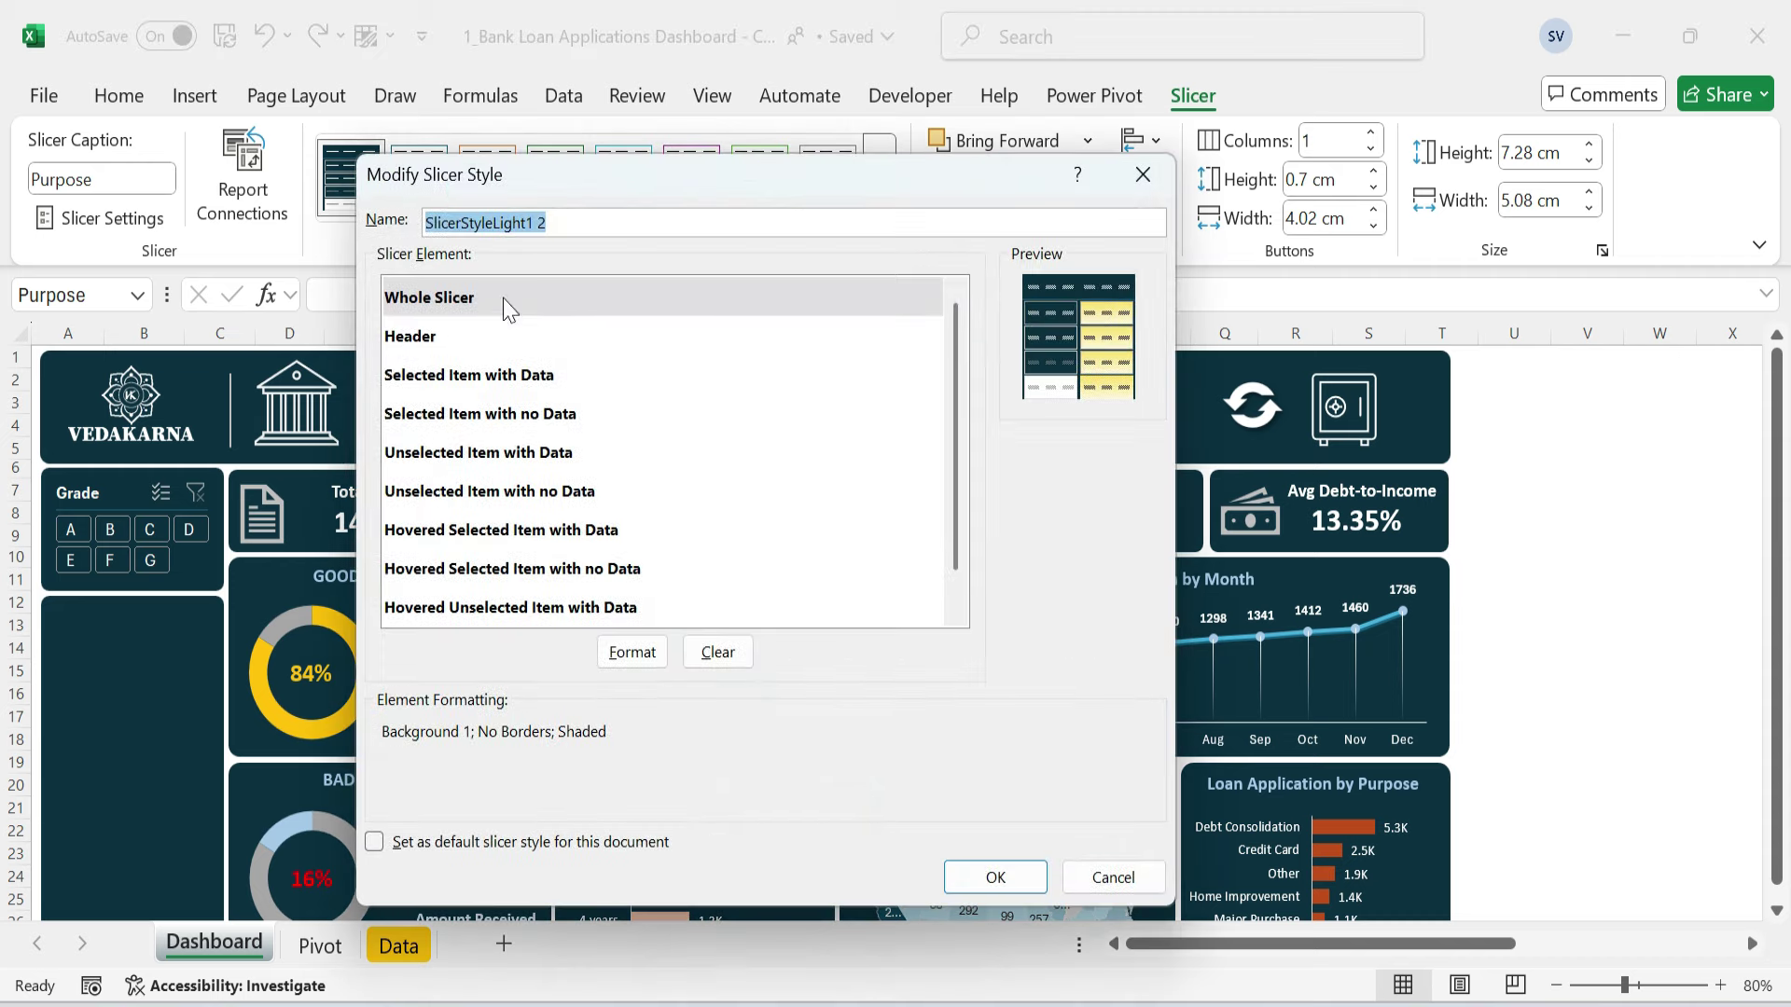
left_click(648, 653)
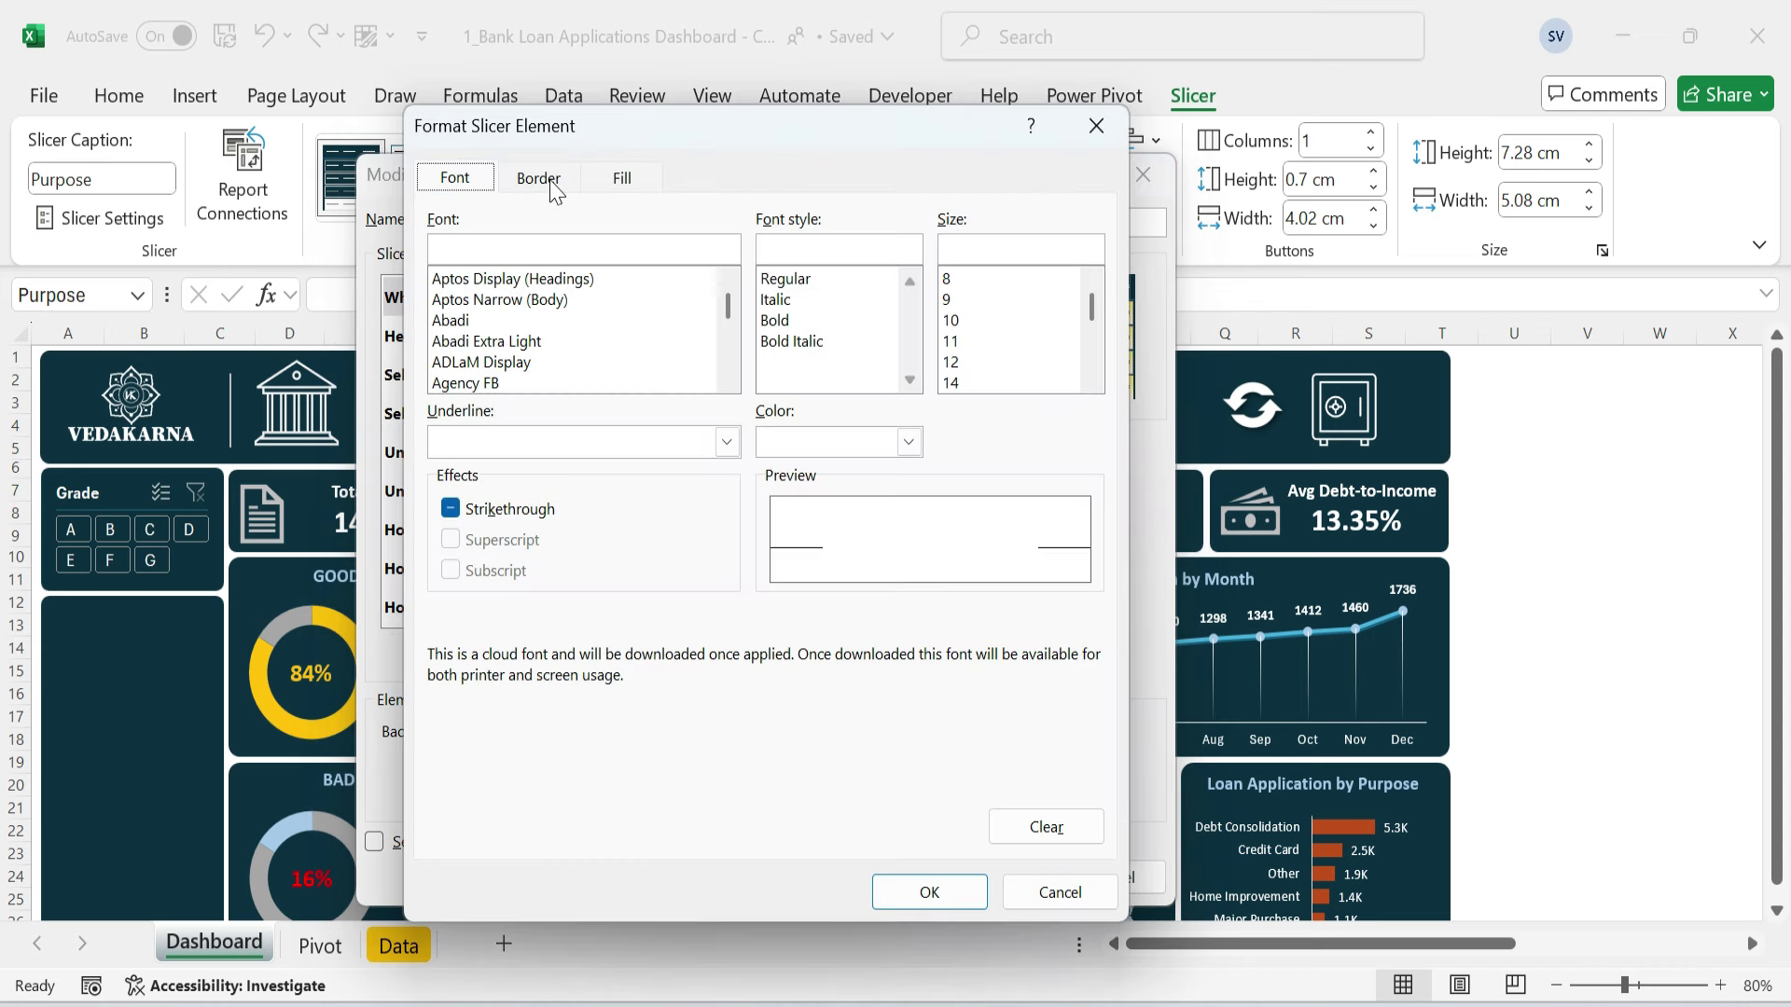
left_click(546, 181)
left_click(623, 177)
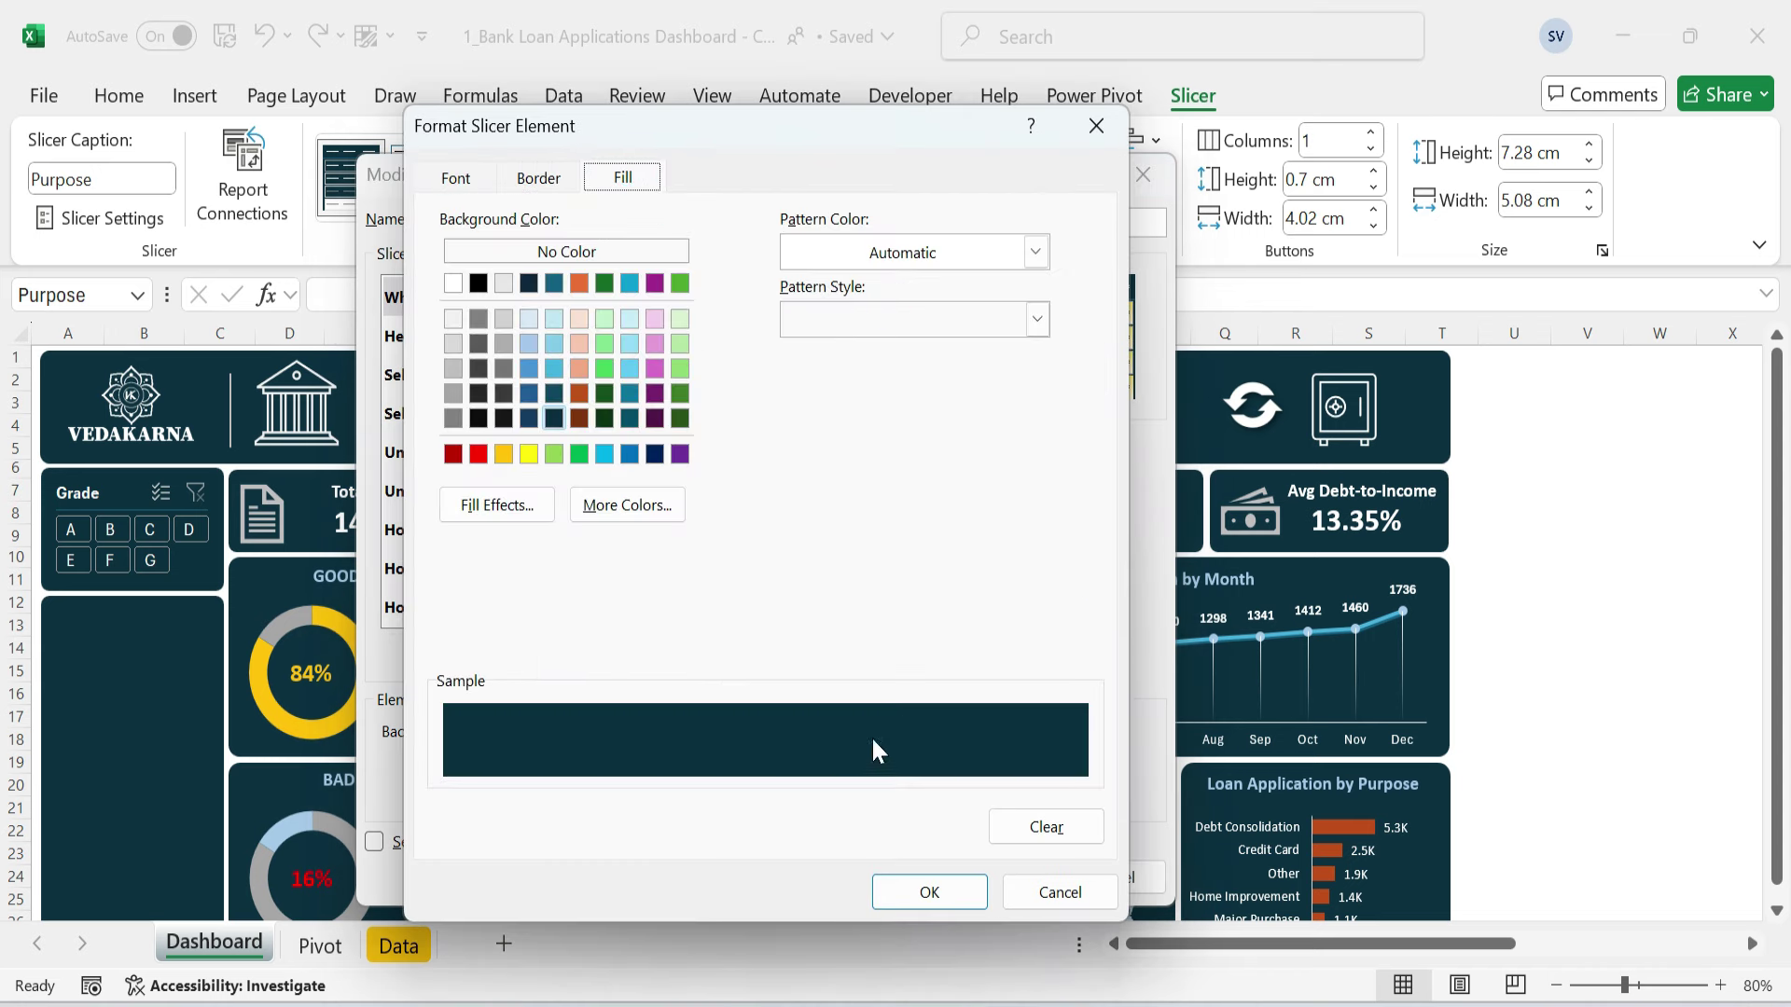
left_click(930, 891)
left_click(462, 336)
left_click(631, 651)
left_click(543, 178)
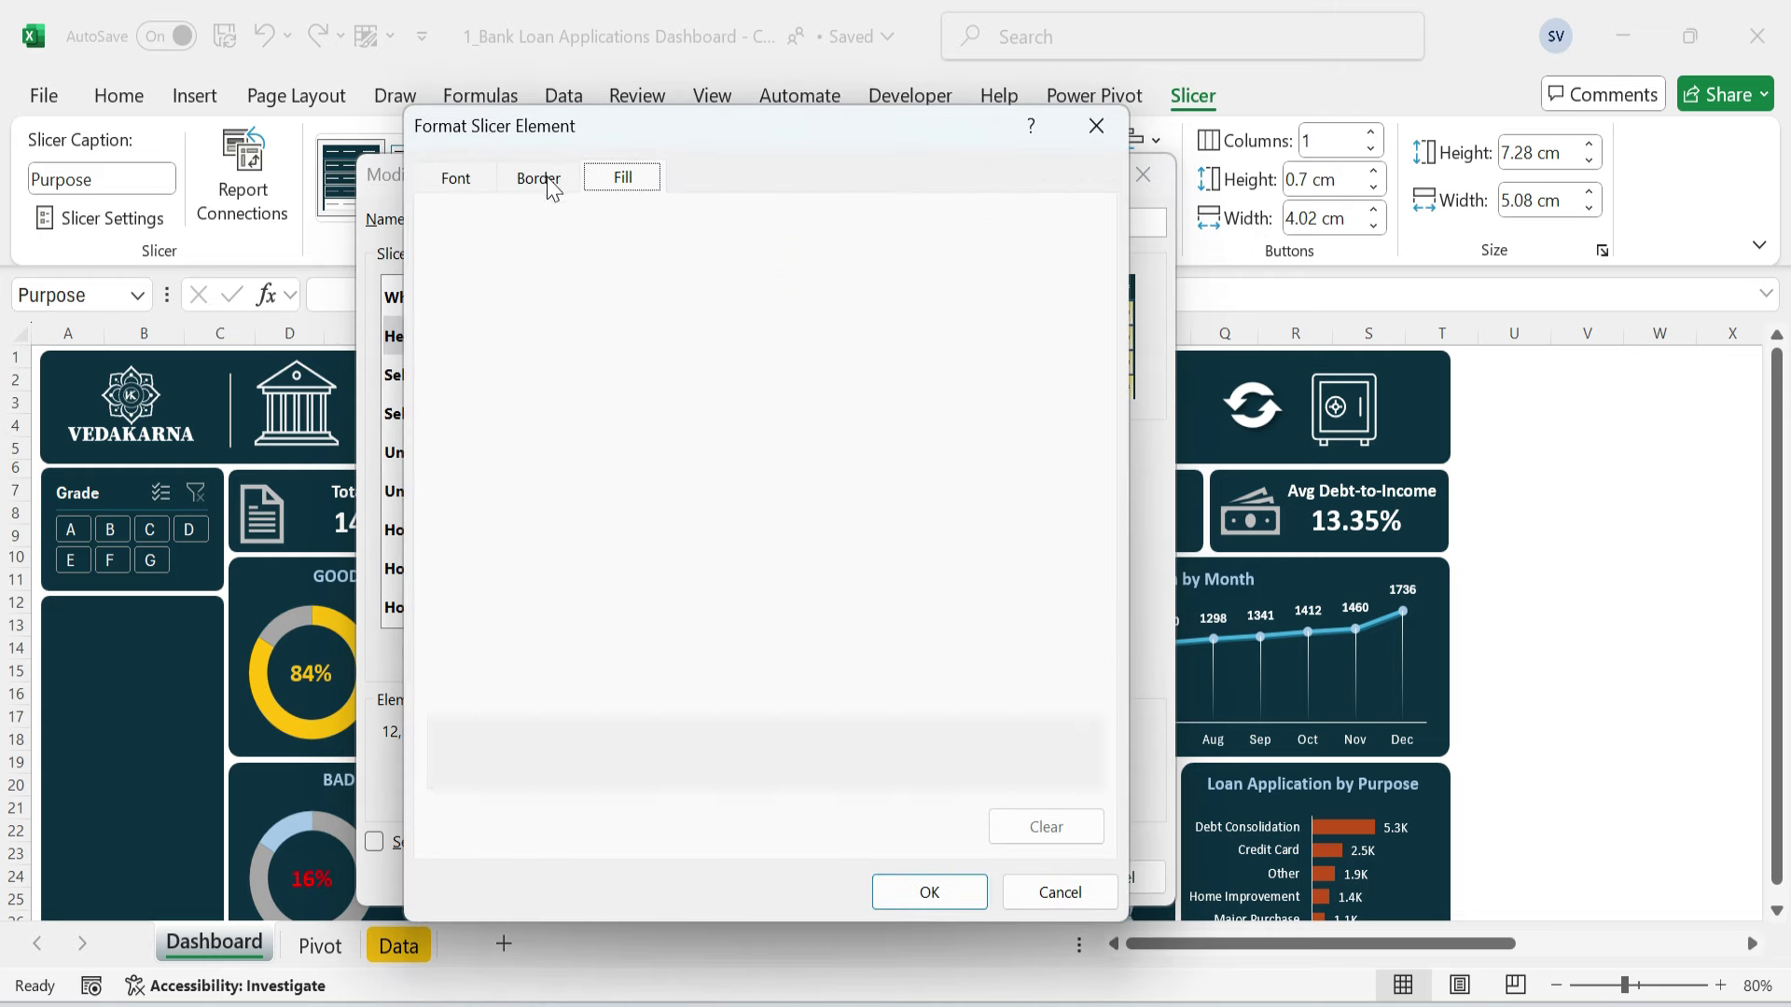
left_click(616, 179)
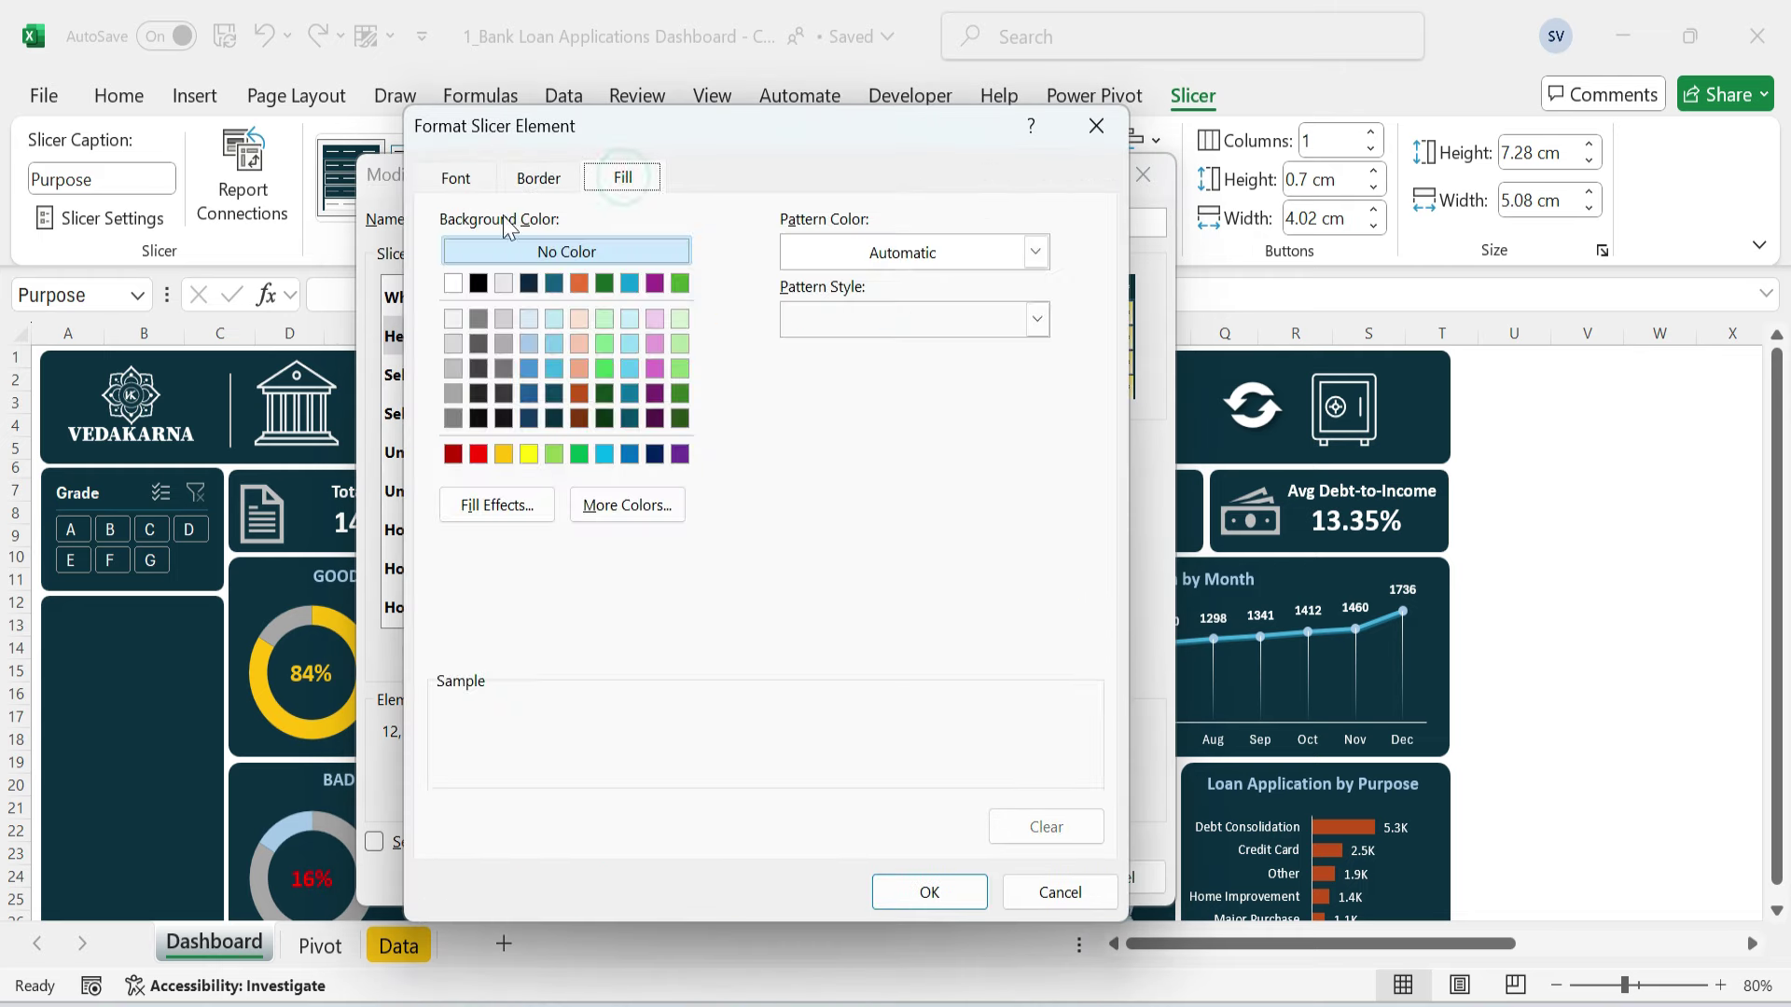
left_click(456, 179)
left_click(929, 889)
- Examine the custom style's border and fill for selected items with data, and the formatting of the other selected and unselected item elements
left_click(511, 377)
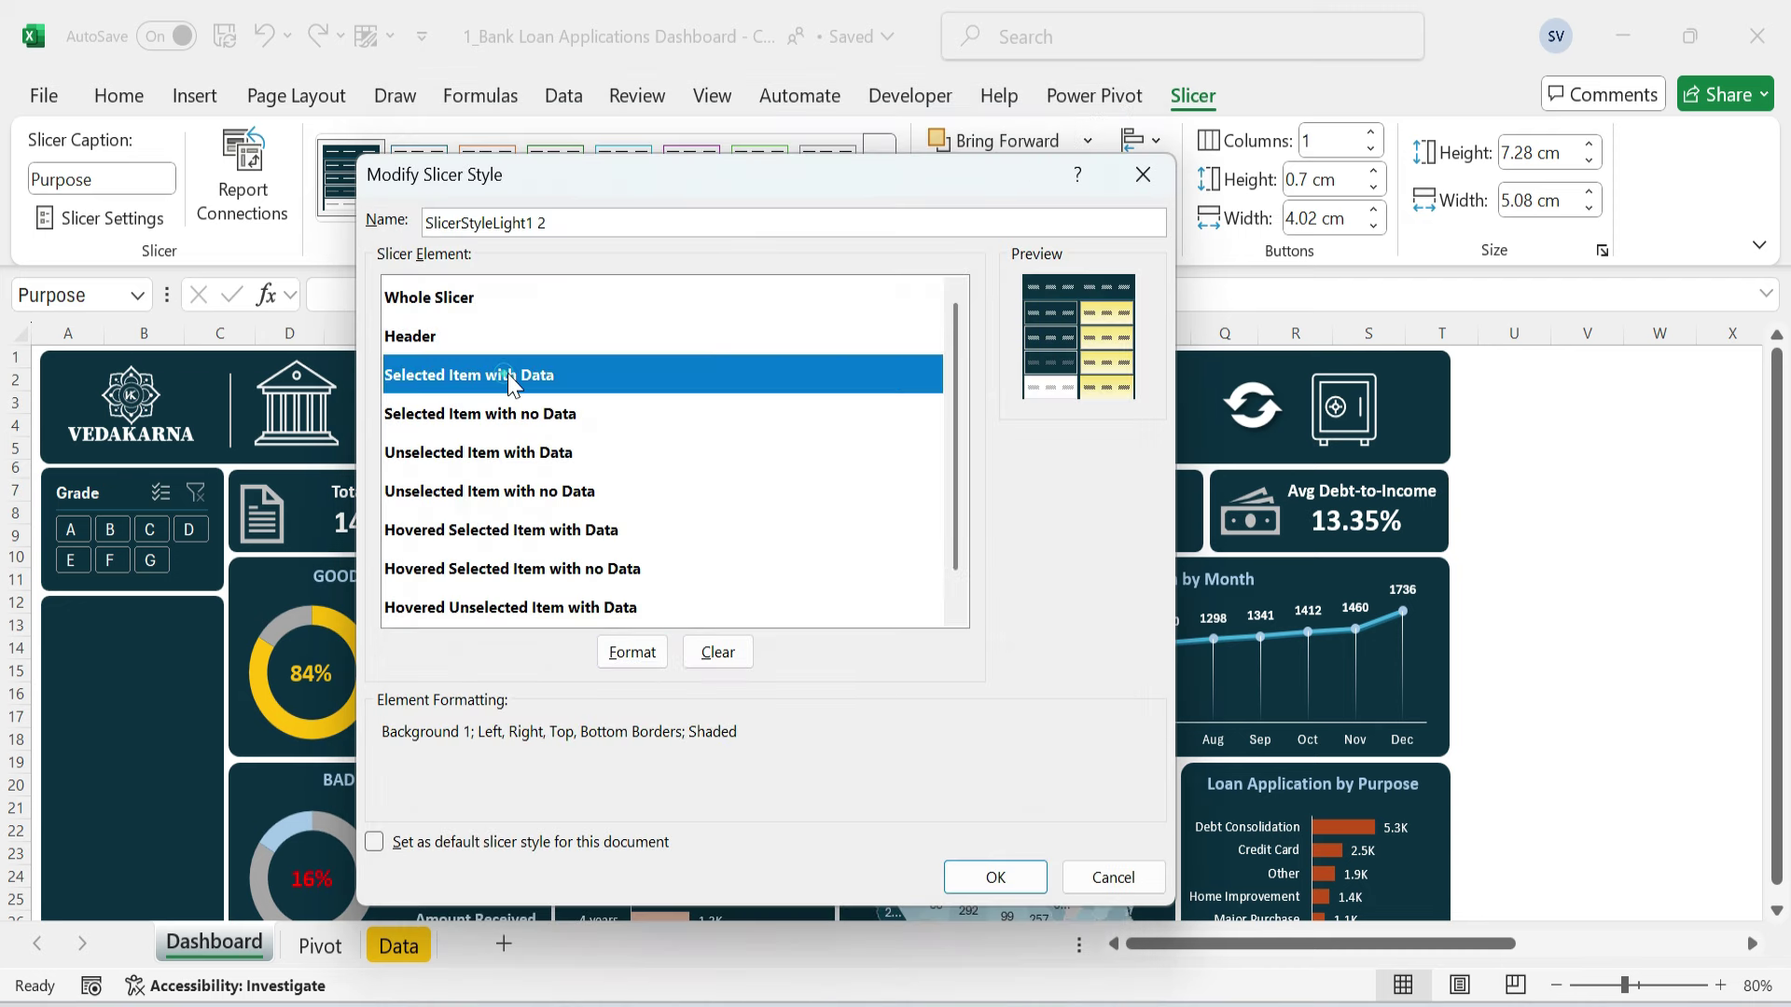
left_click(629, 651)
left_click(550, 178)
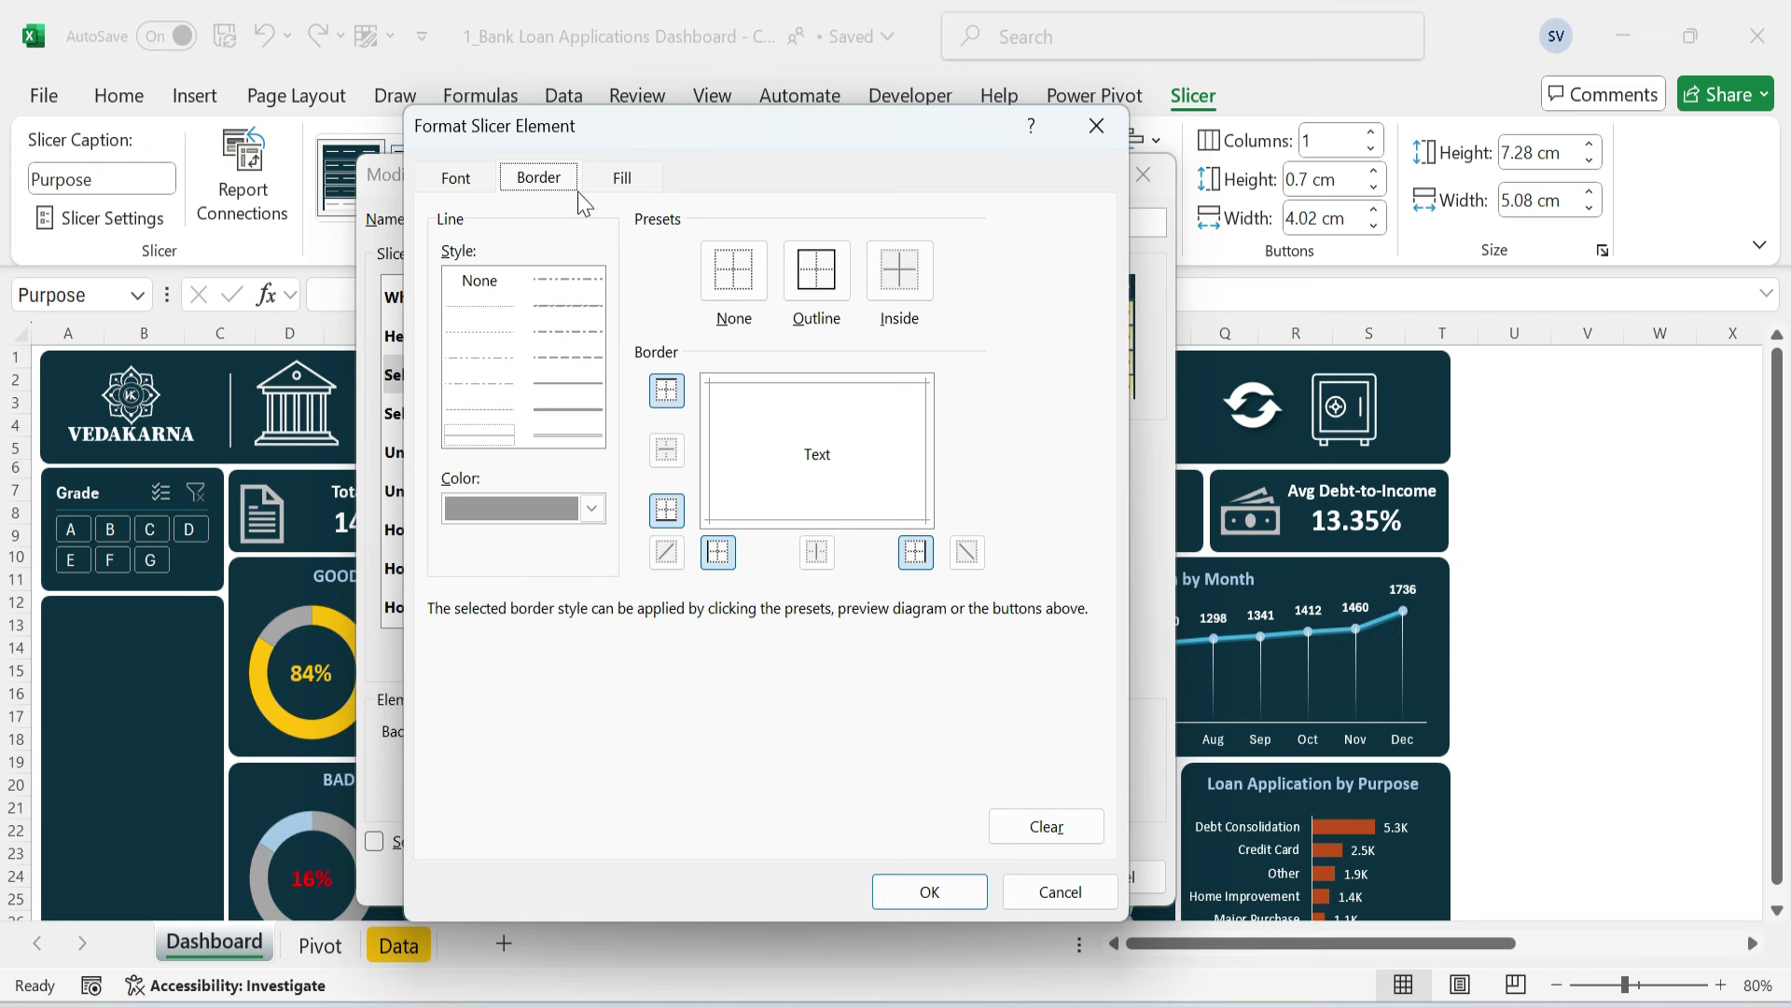
left_click(619, 179)
left_click(929, 892)
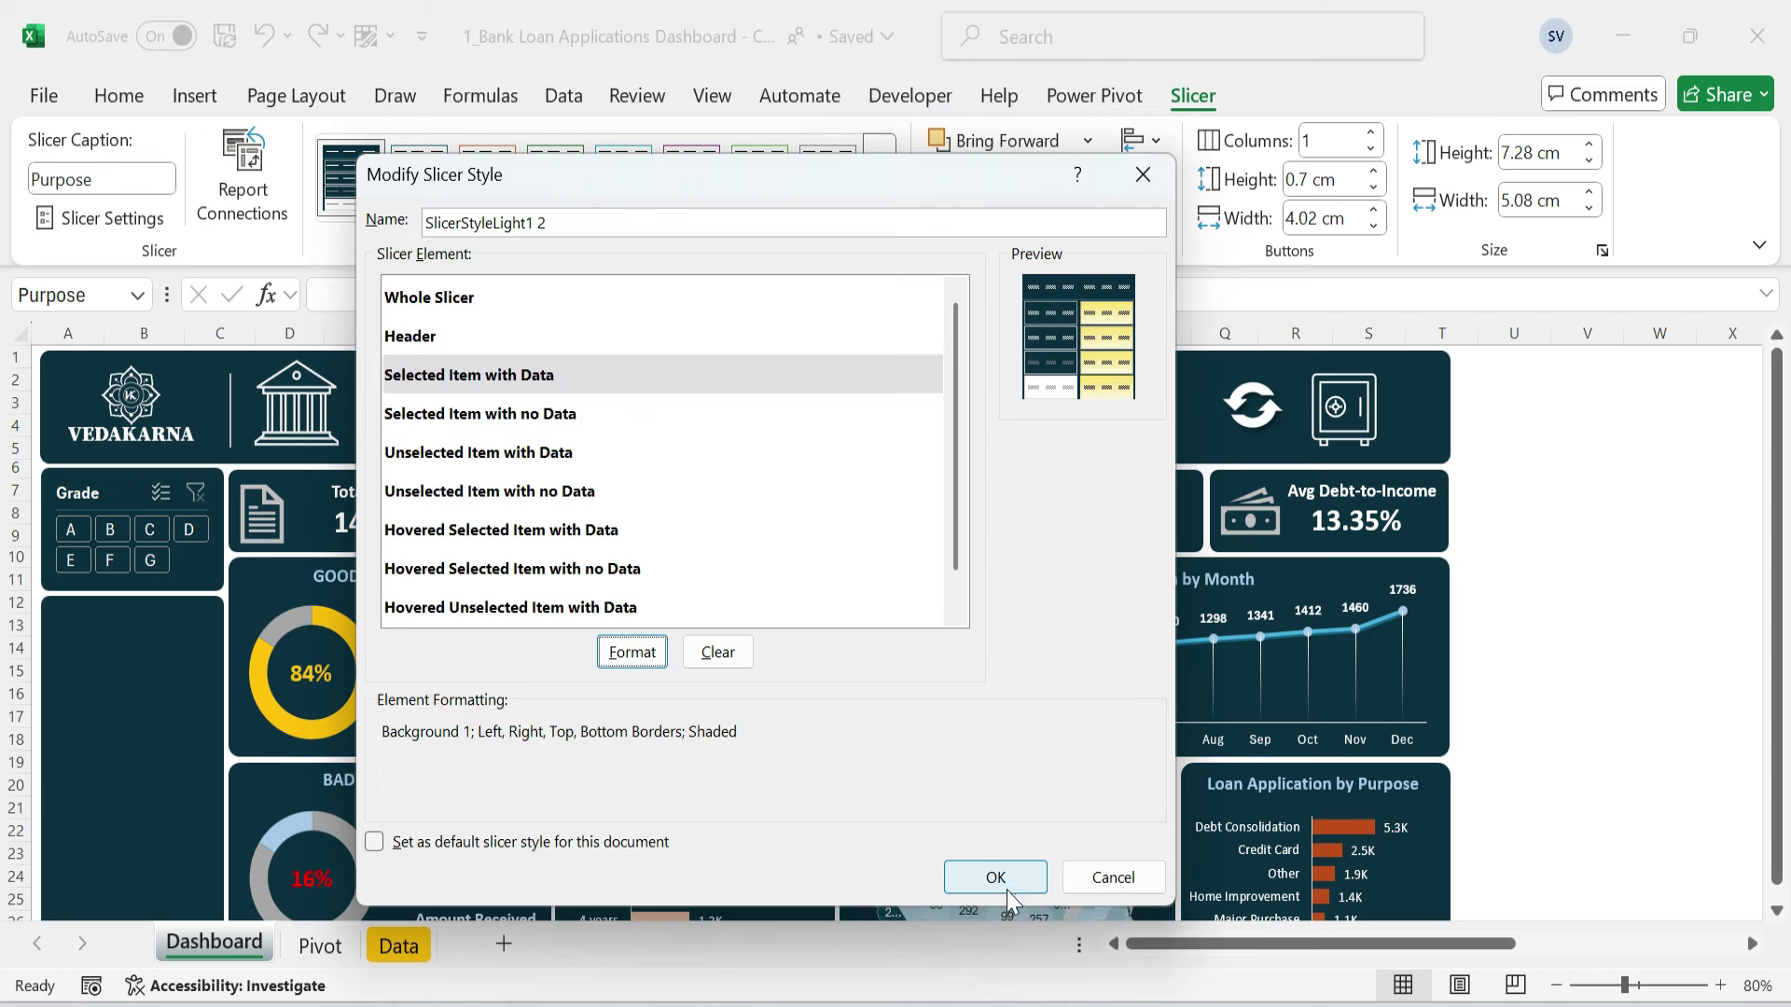
left_click(527, 418)
left_click(522, 456)
left_click(541, 495)
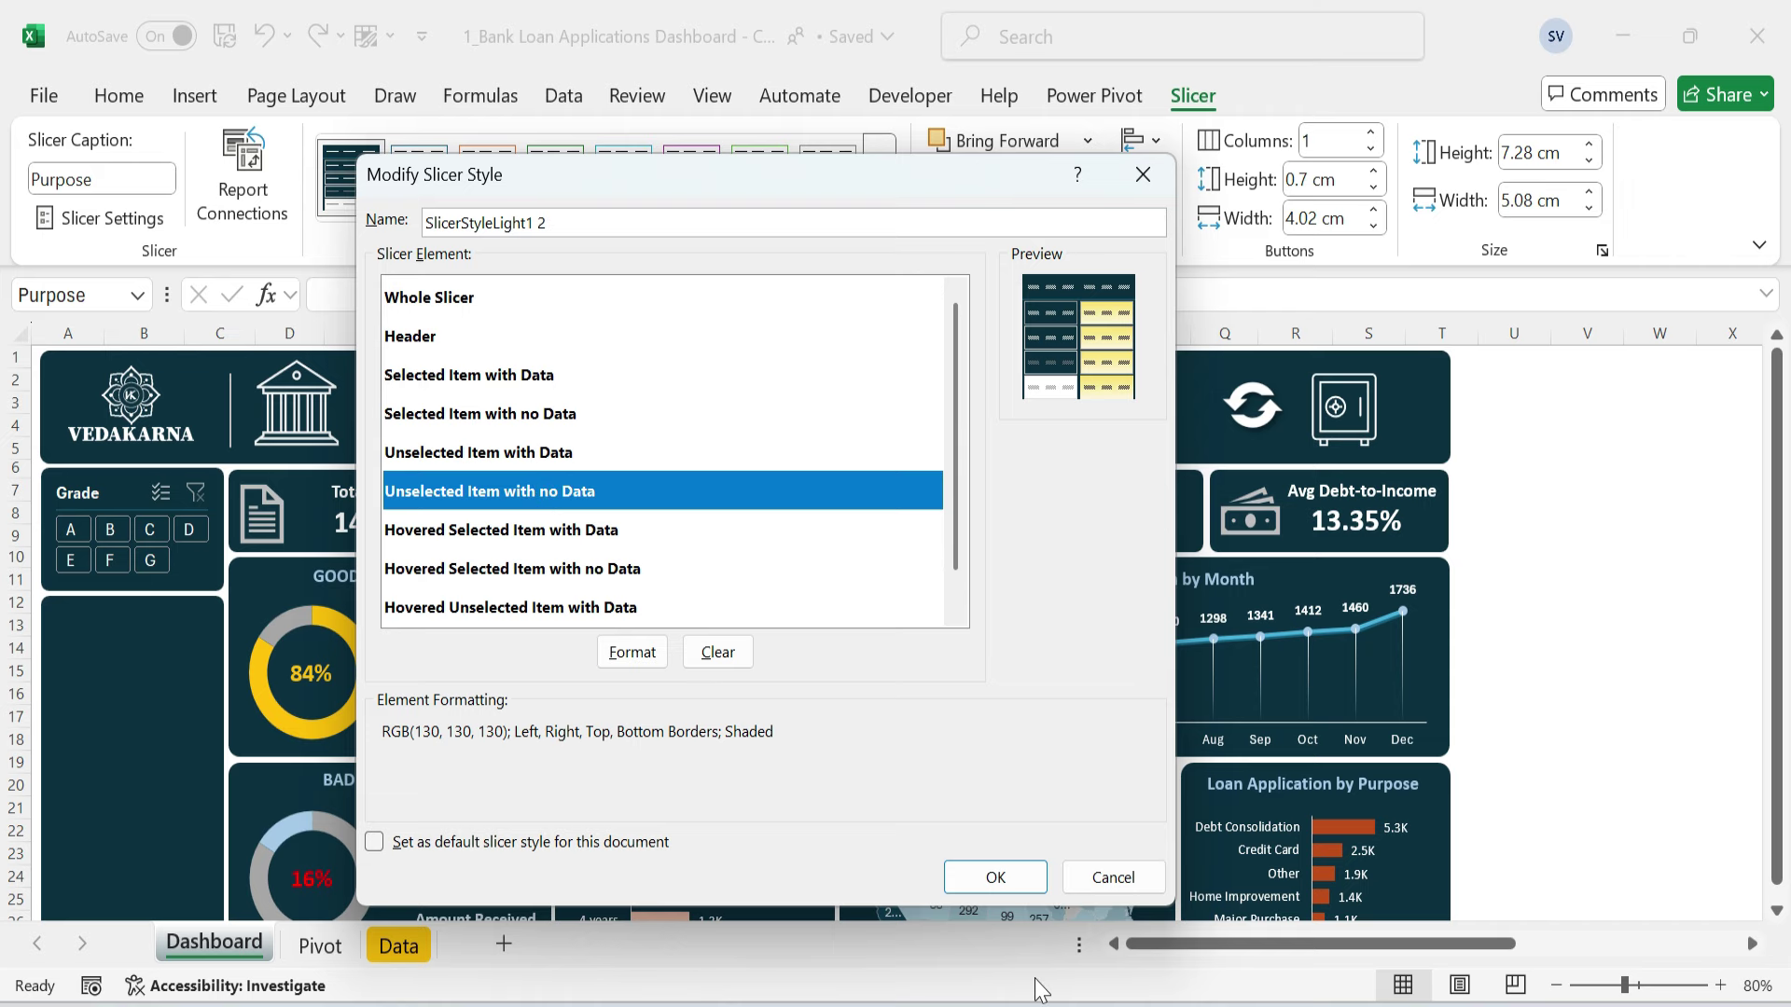
left_click(1016, 879)
- Move the Purpose slicer into the tall empty side panel and resize it to fill the panel with every category showing
left_click_drag(495, 563, 136, 627)
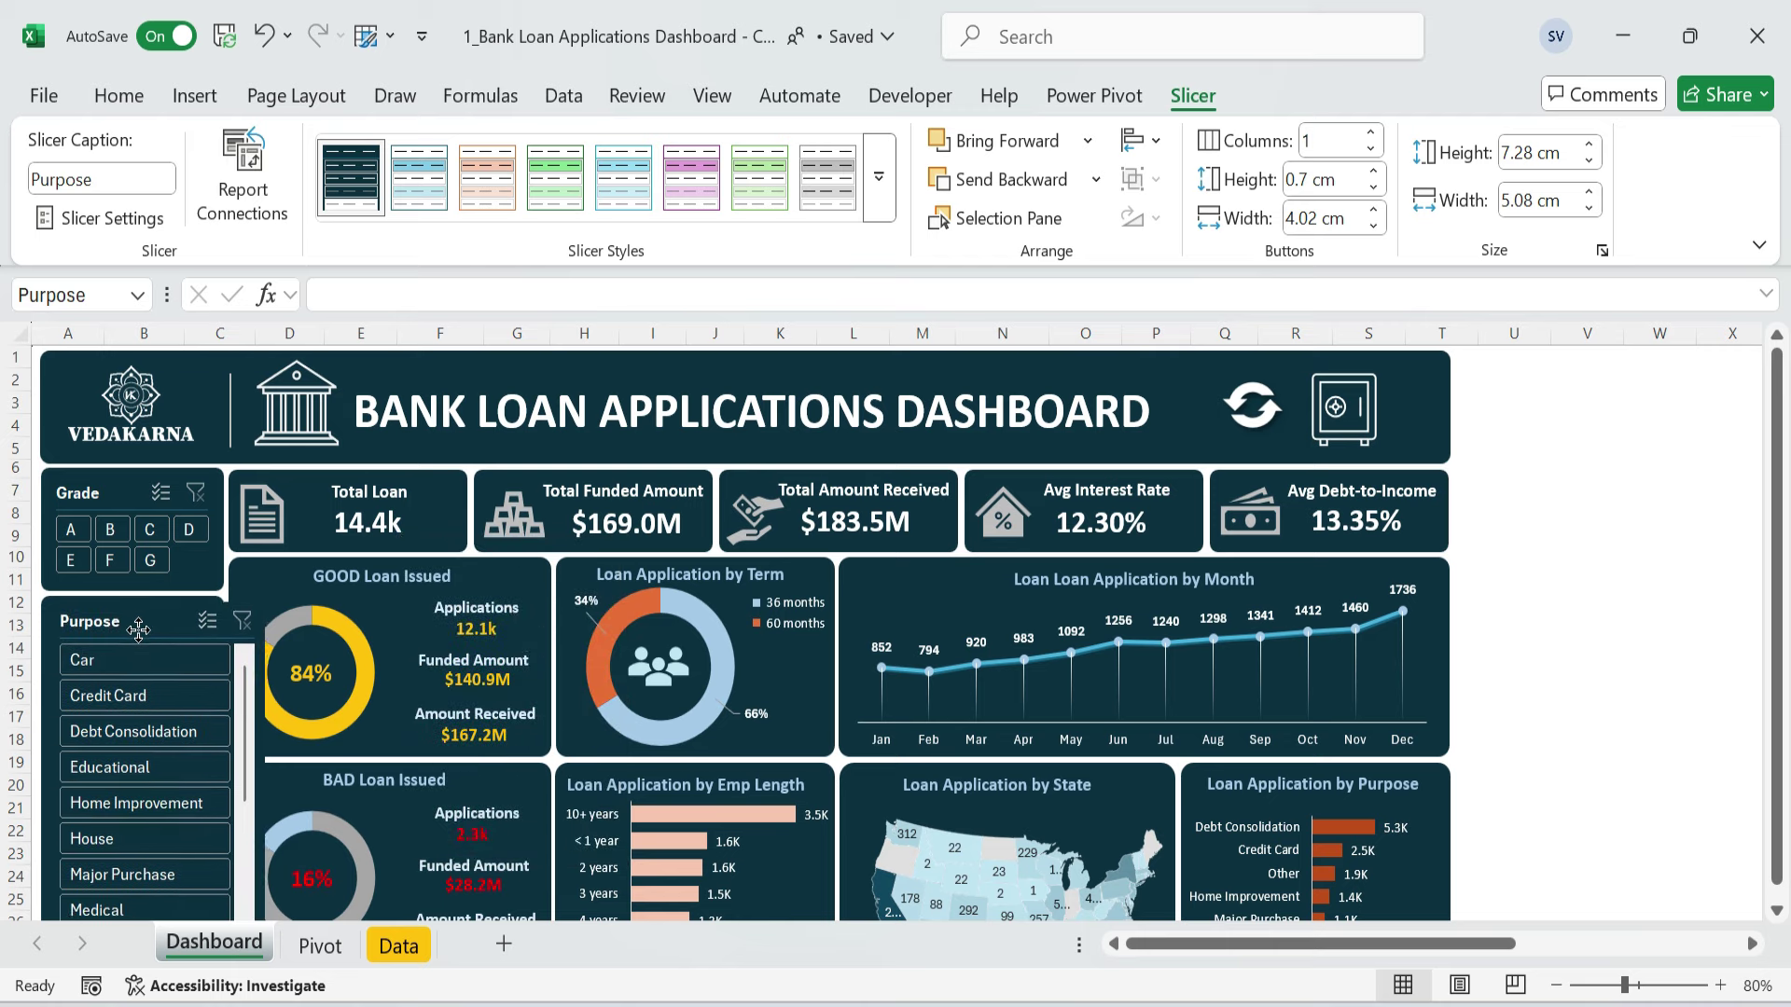
scroll(165, 634, "down", 2)
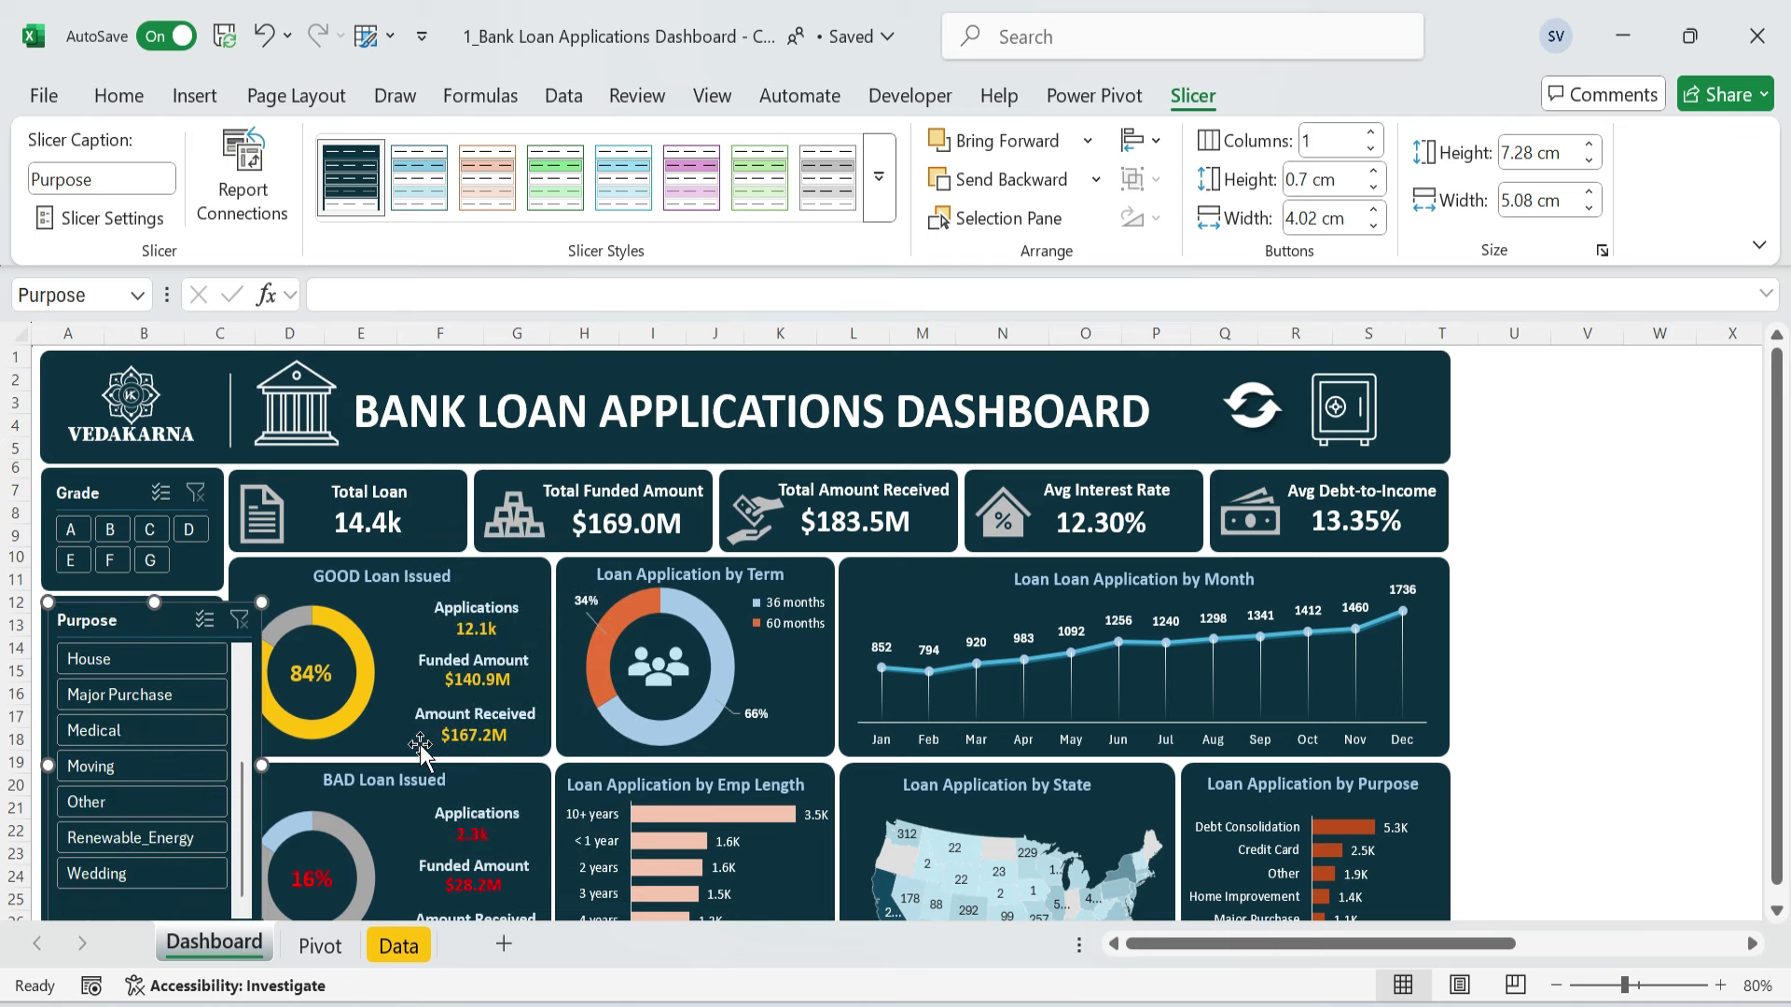
left_click(1586, 600)
scroll(350, 742, "down", 3)
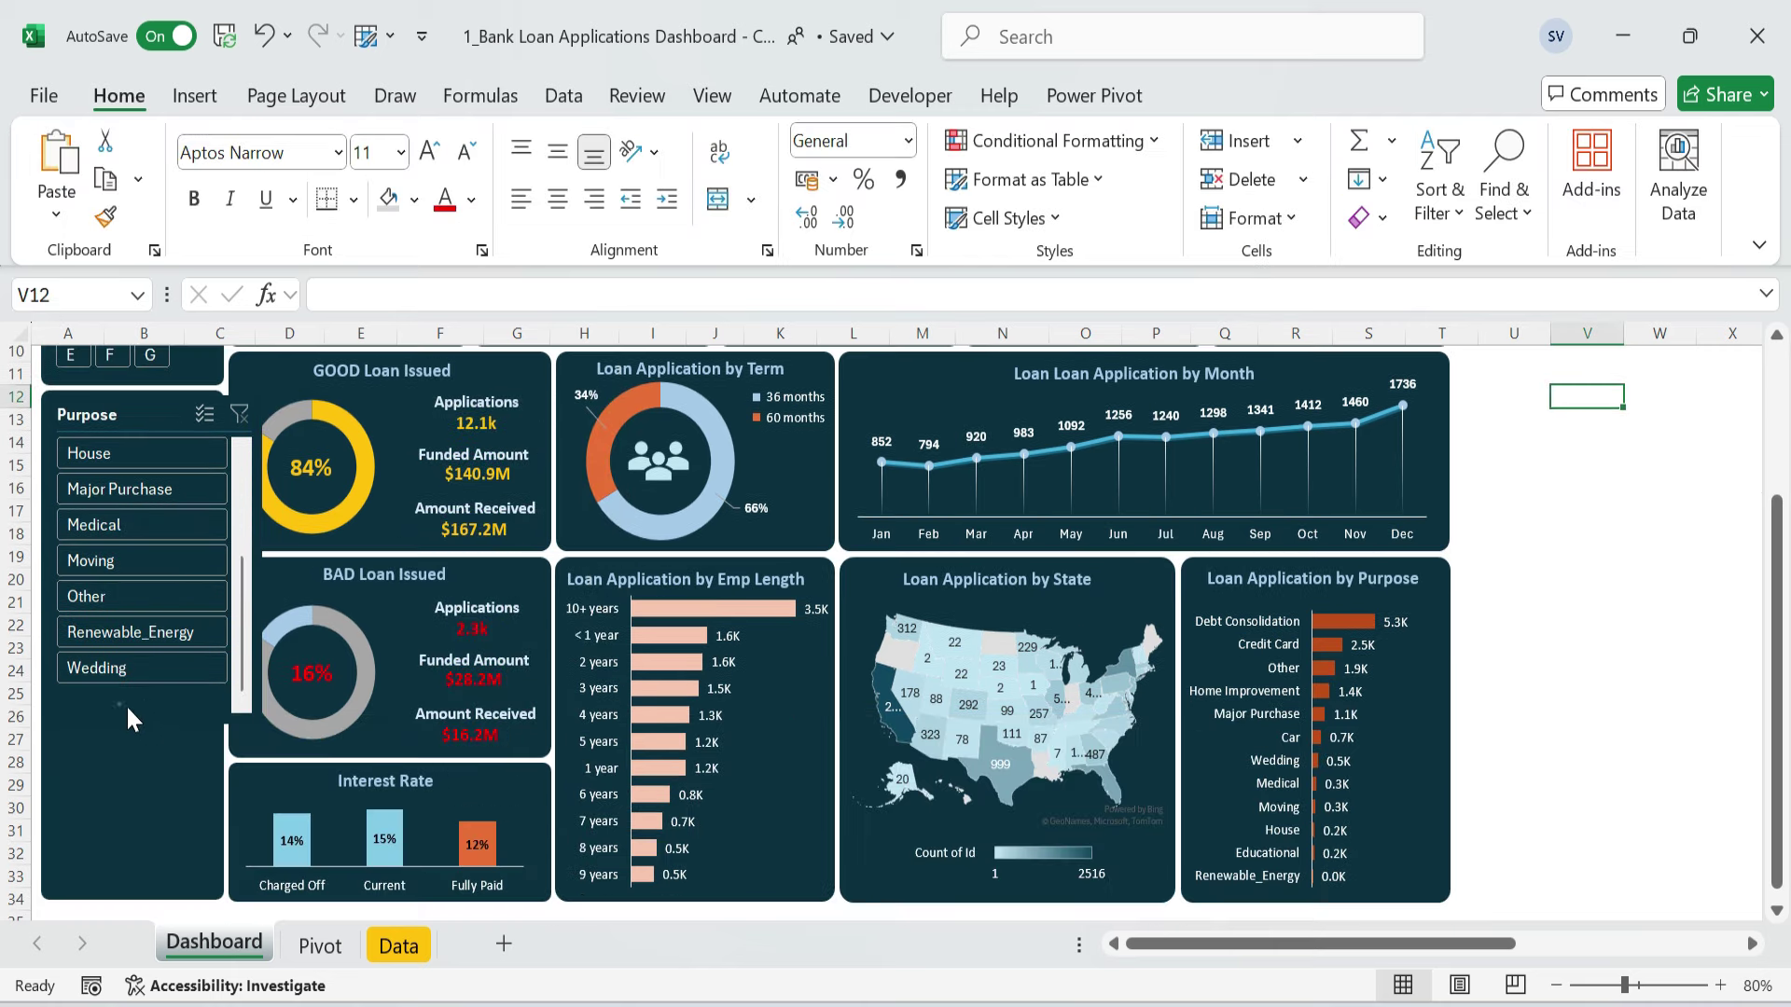
left_click(201, 724)
left_click_drag(154, 724, 156, 893)
left_click_drag(262, 648, 220, 650)
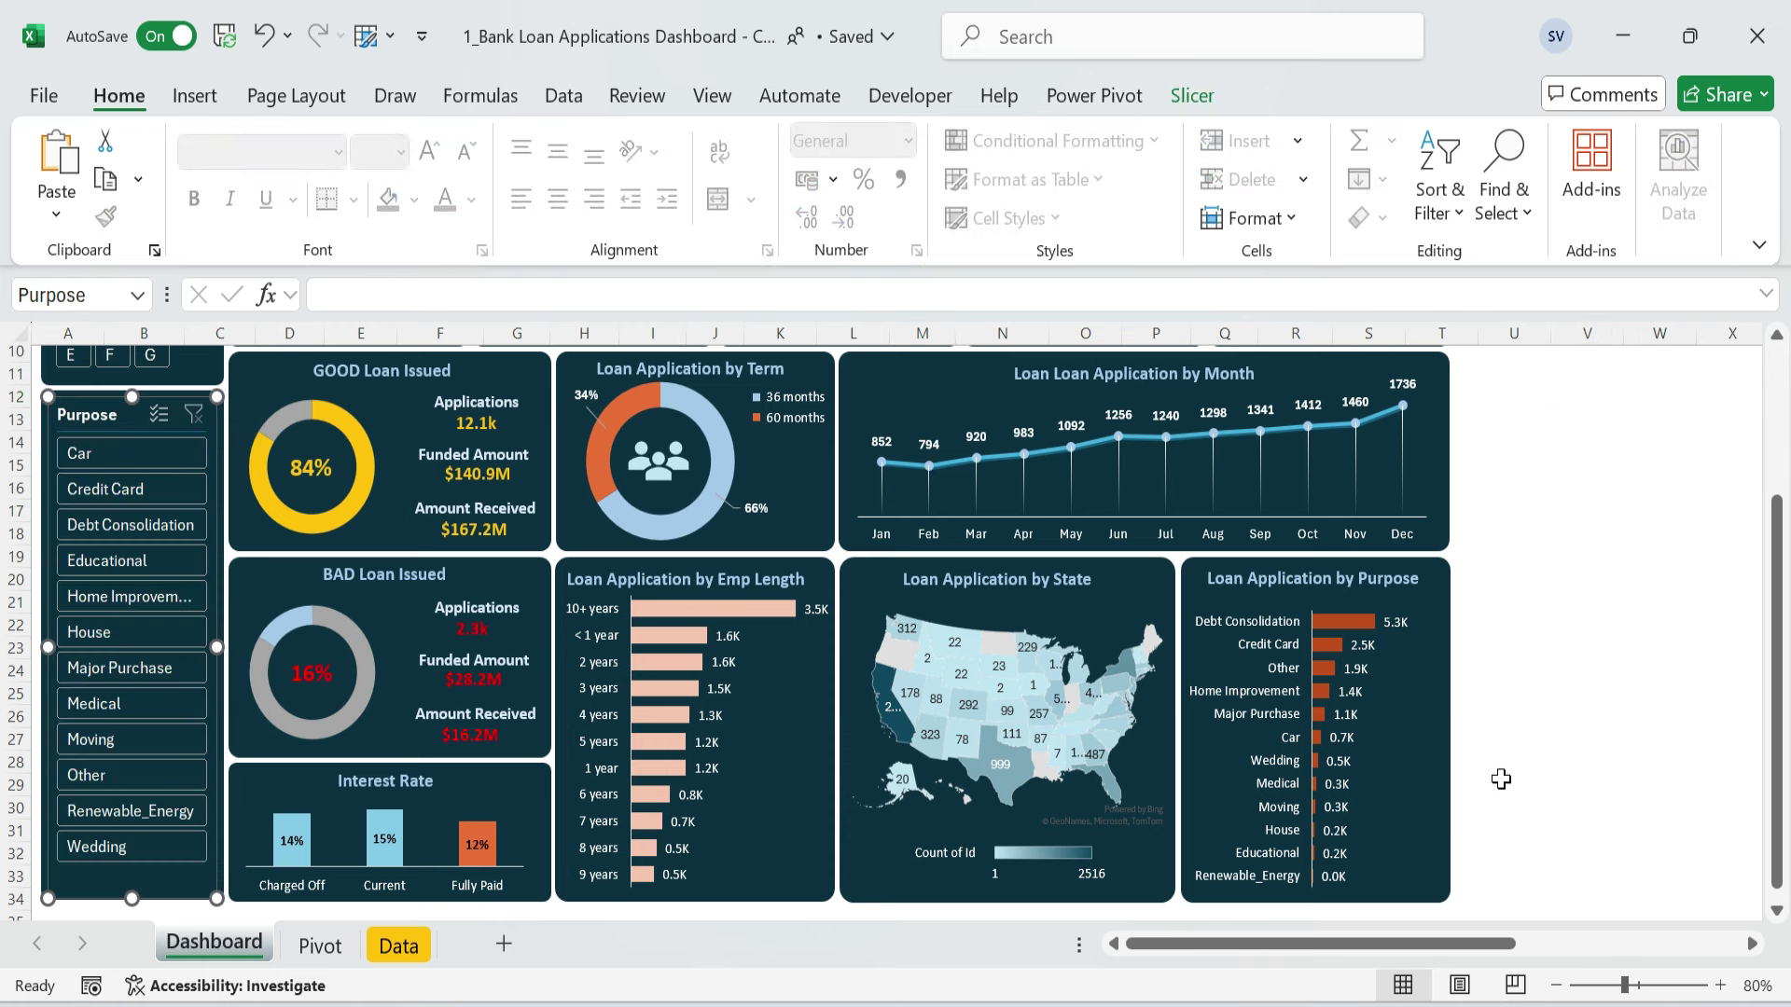
left_click(1530, 714)
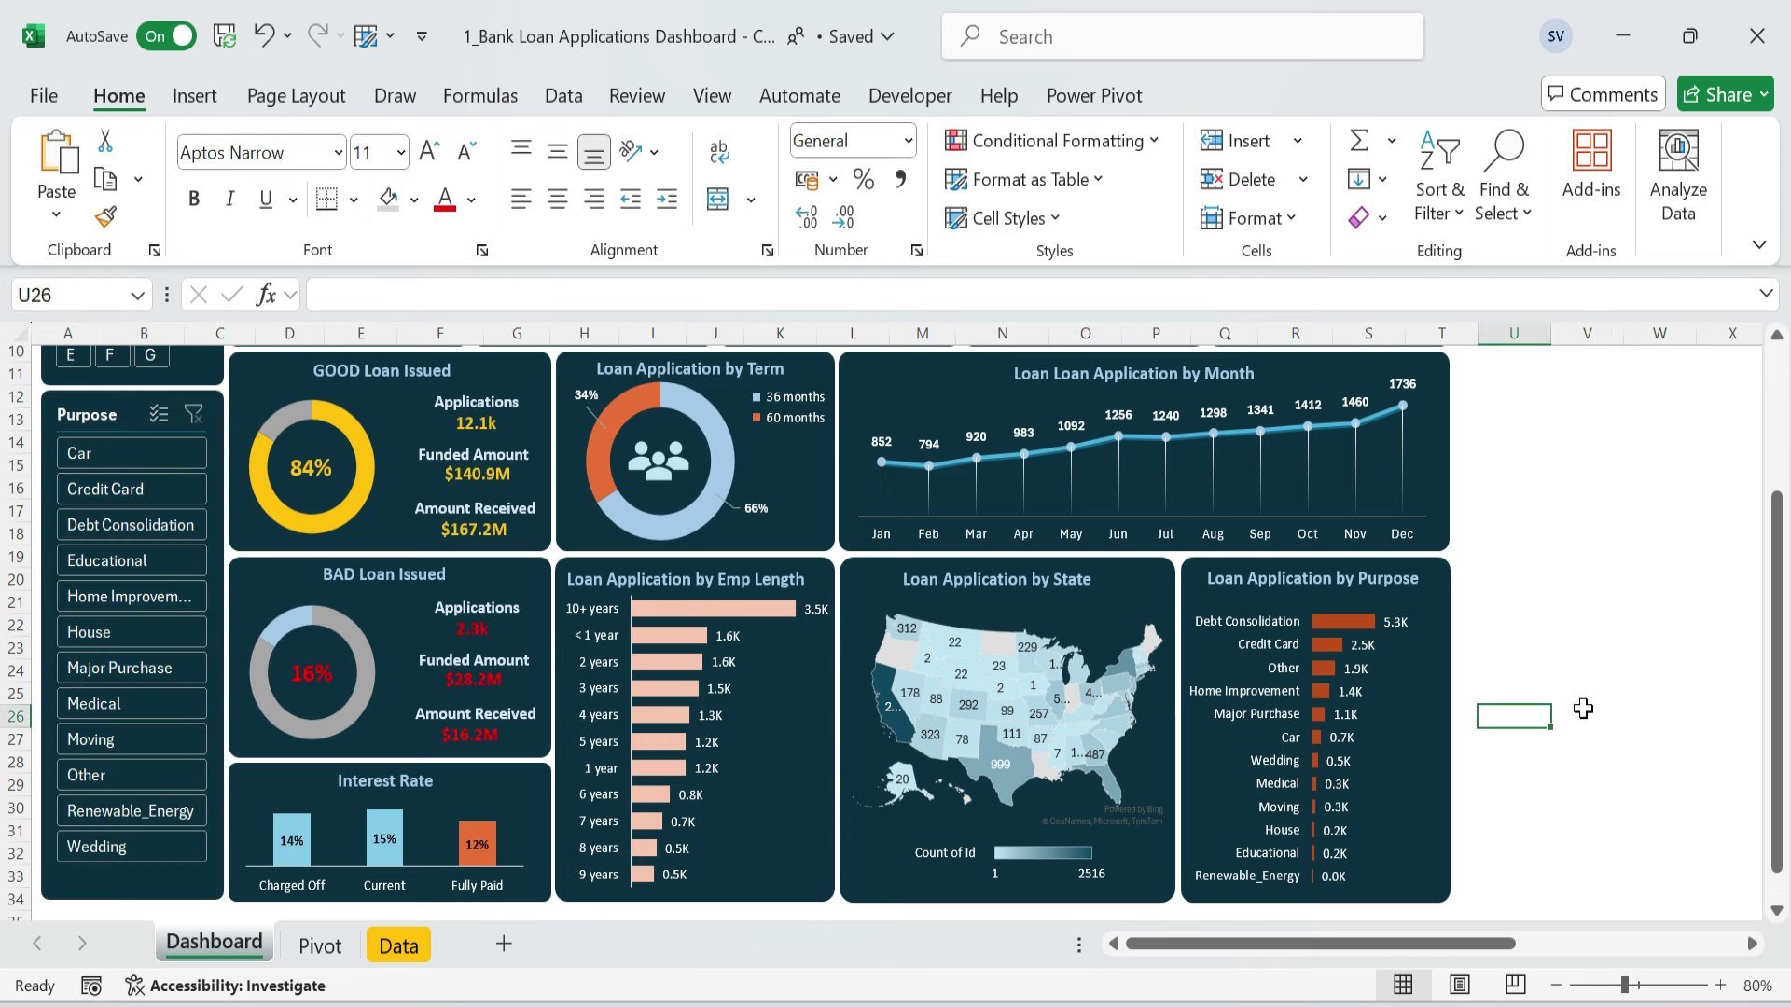
- Connect the Purpose slicer to PivotTable2 through PivotTable7 and PivotTable9 as well
left_click(113, 424)
right_click(114, 424)
left_click(373, 614)
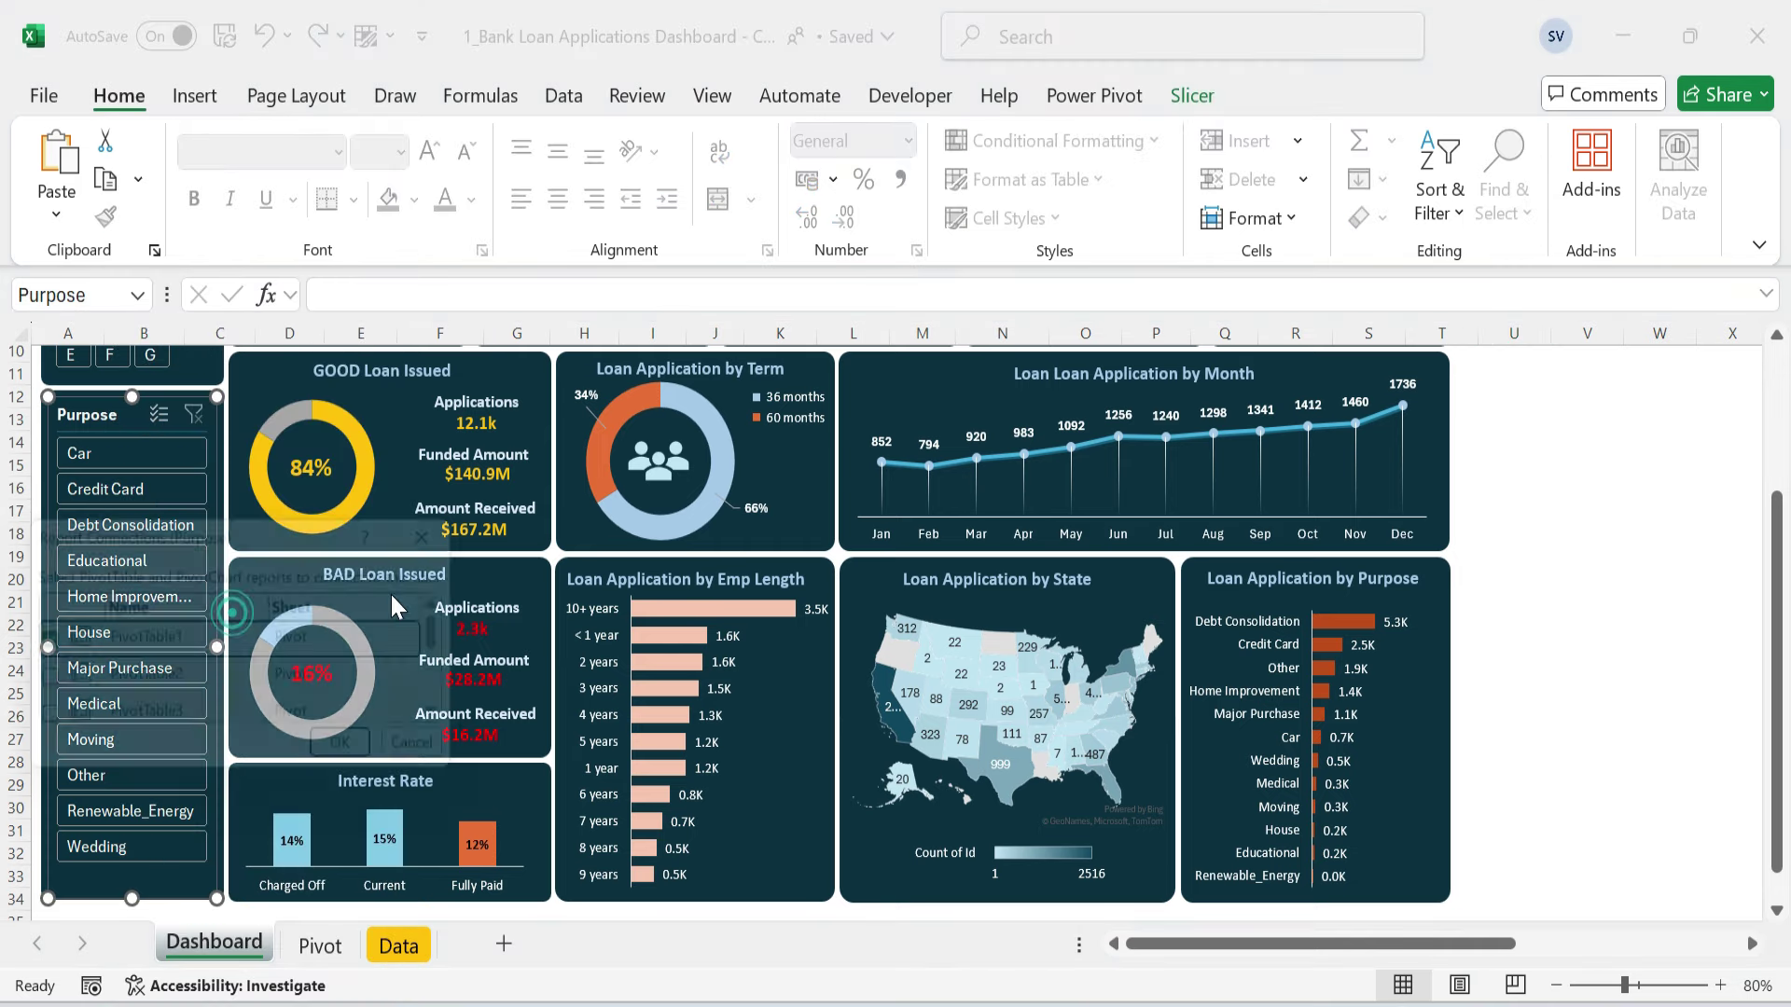
left_click_drag(653, 565, 793, 791)
left_click(189, 448)
left_click(189, 492)
left_click(189, 534)
left_click(190, 577)
left_click(190, 620)
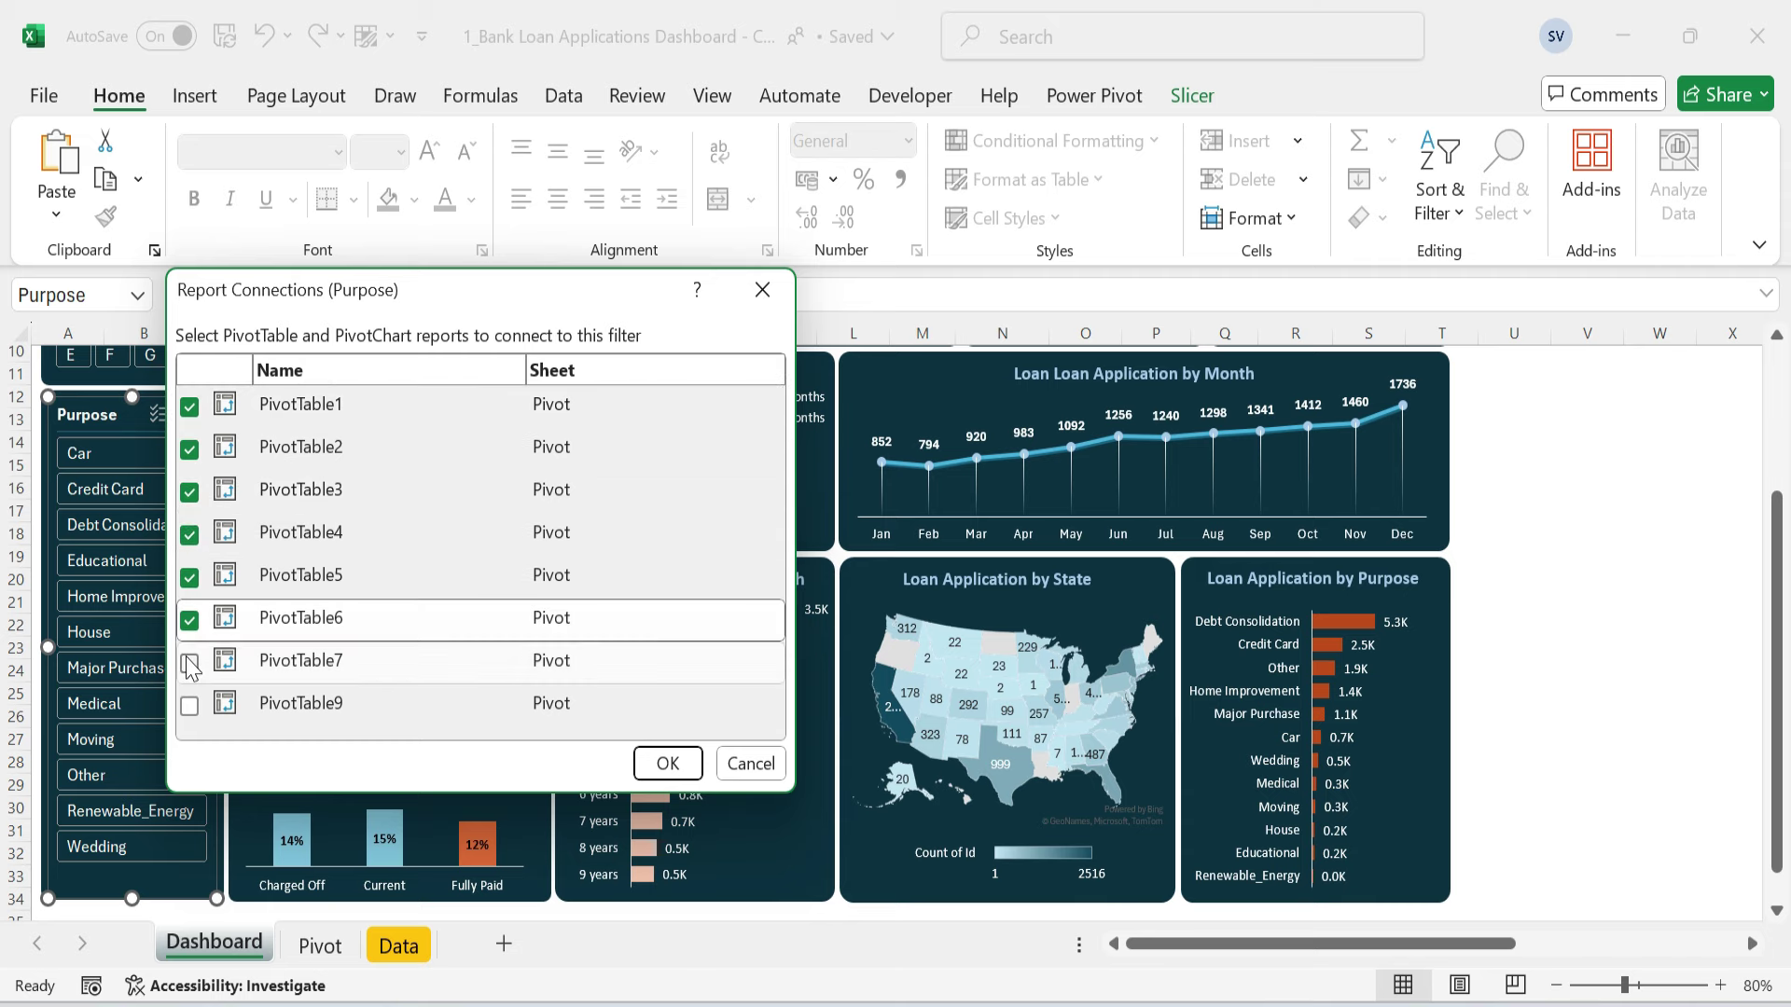
left_click(189, 663)
left_click(190, 706)
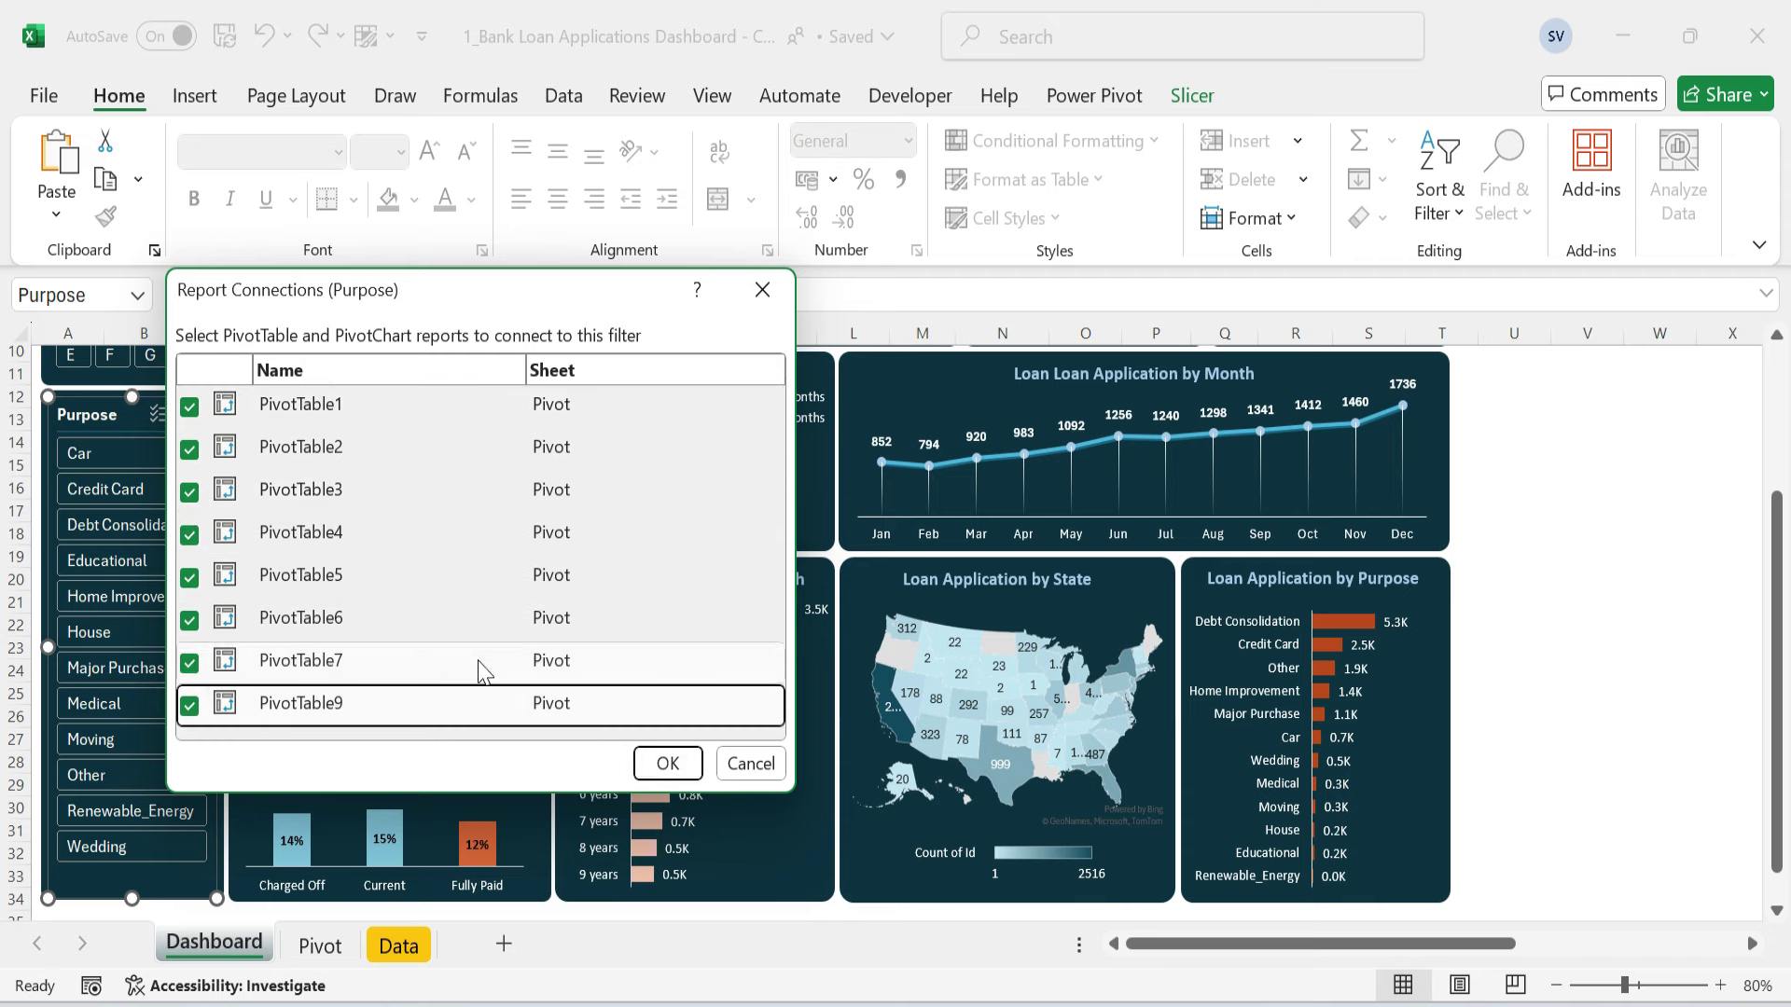
left_click(668, 763)
- Connect the Grade slicer to PivotTable2 through PivotTable7 and PivotTable9 as well
scroll(325, 571, "up", 1)
left_click(119, 363)
right_click(119, 364)
left_click(248, 615)
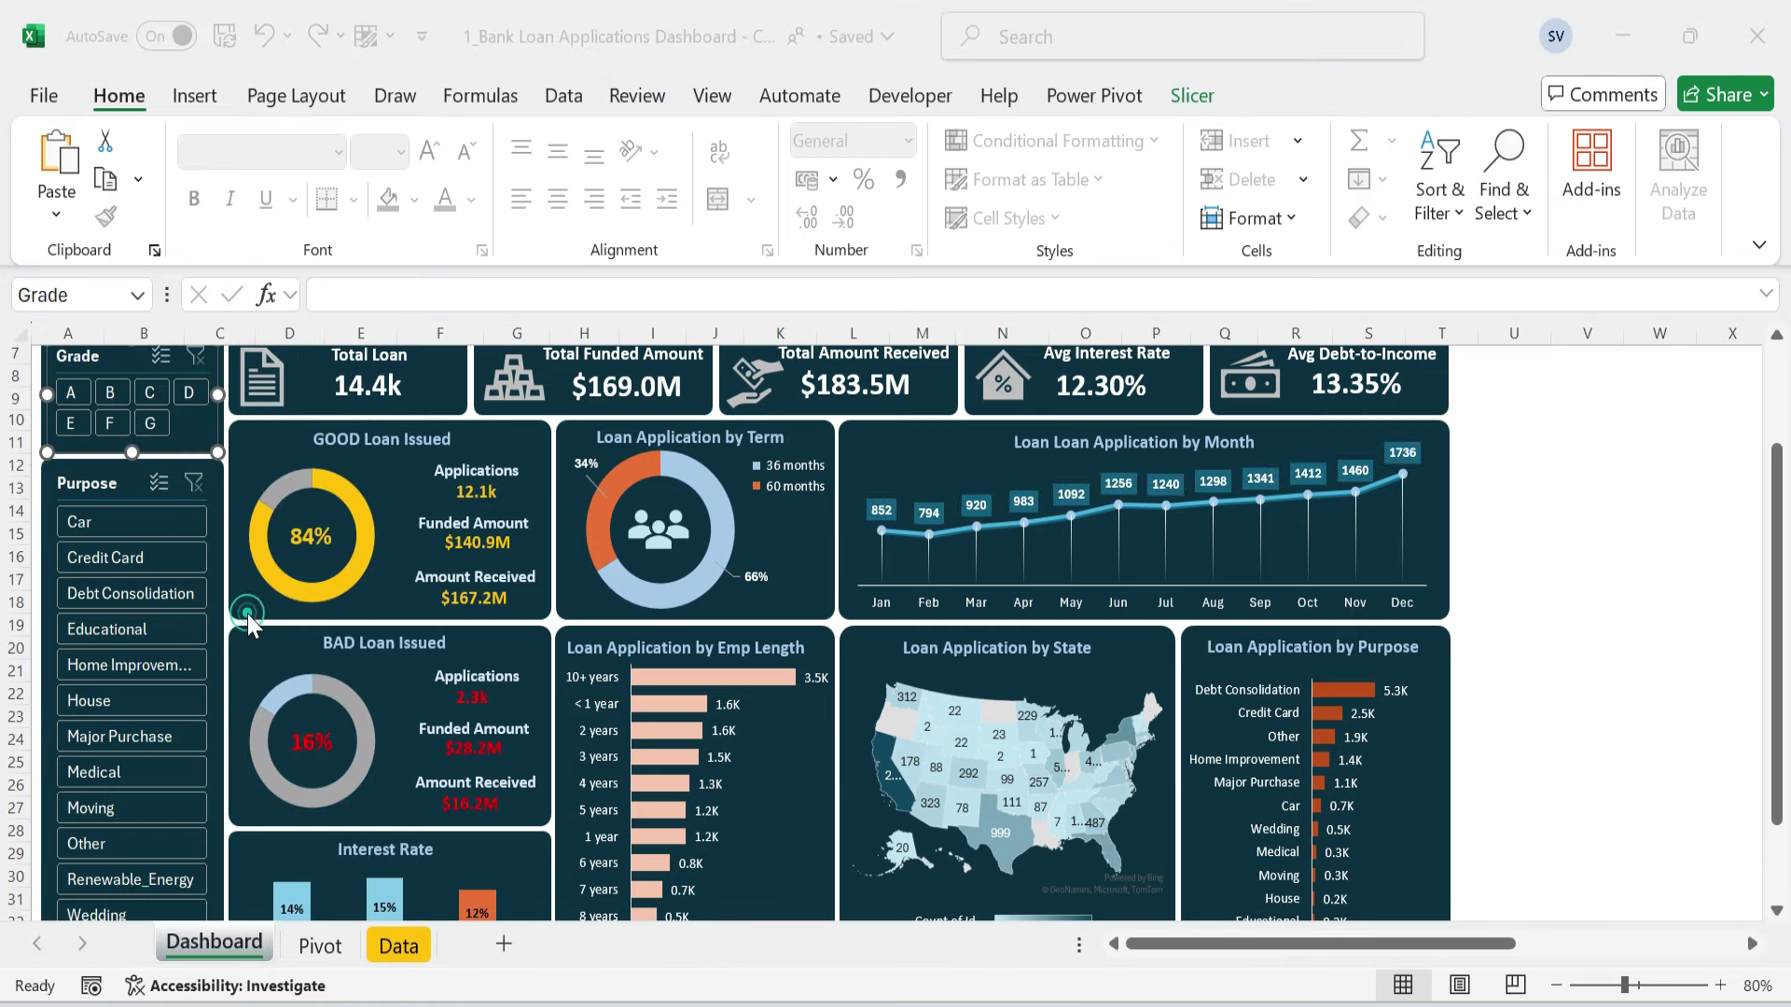
left_click_drag(237, 535, 479, 270)
left_click_drag(730, 529, 805, 809)
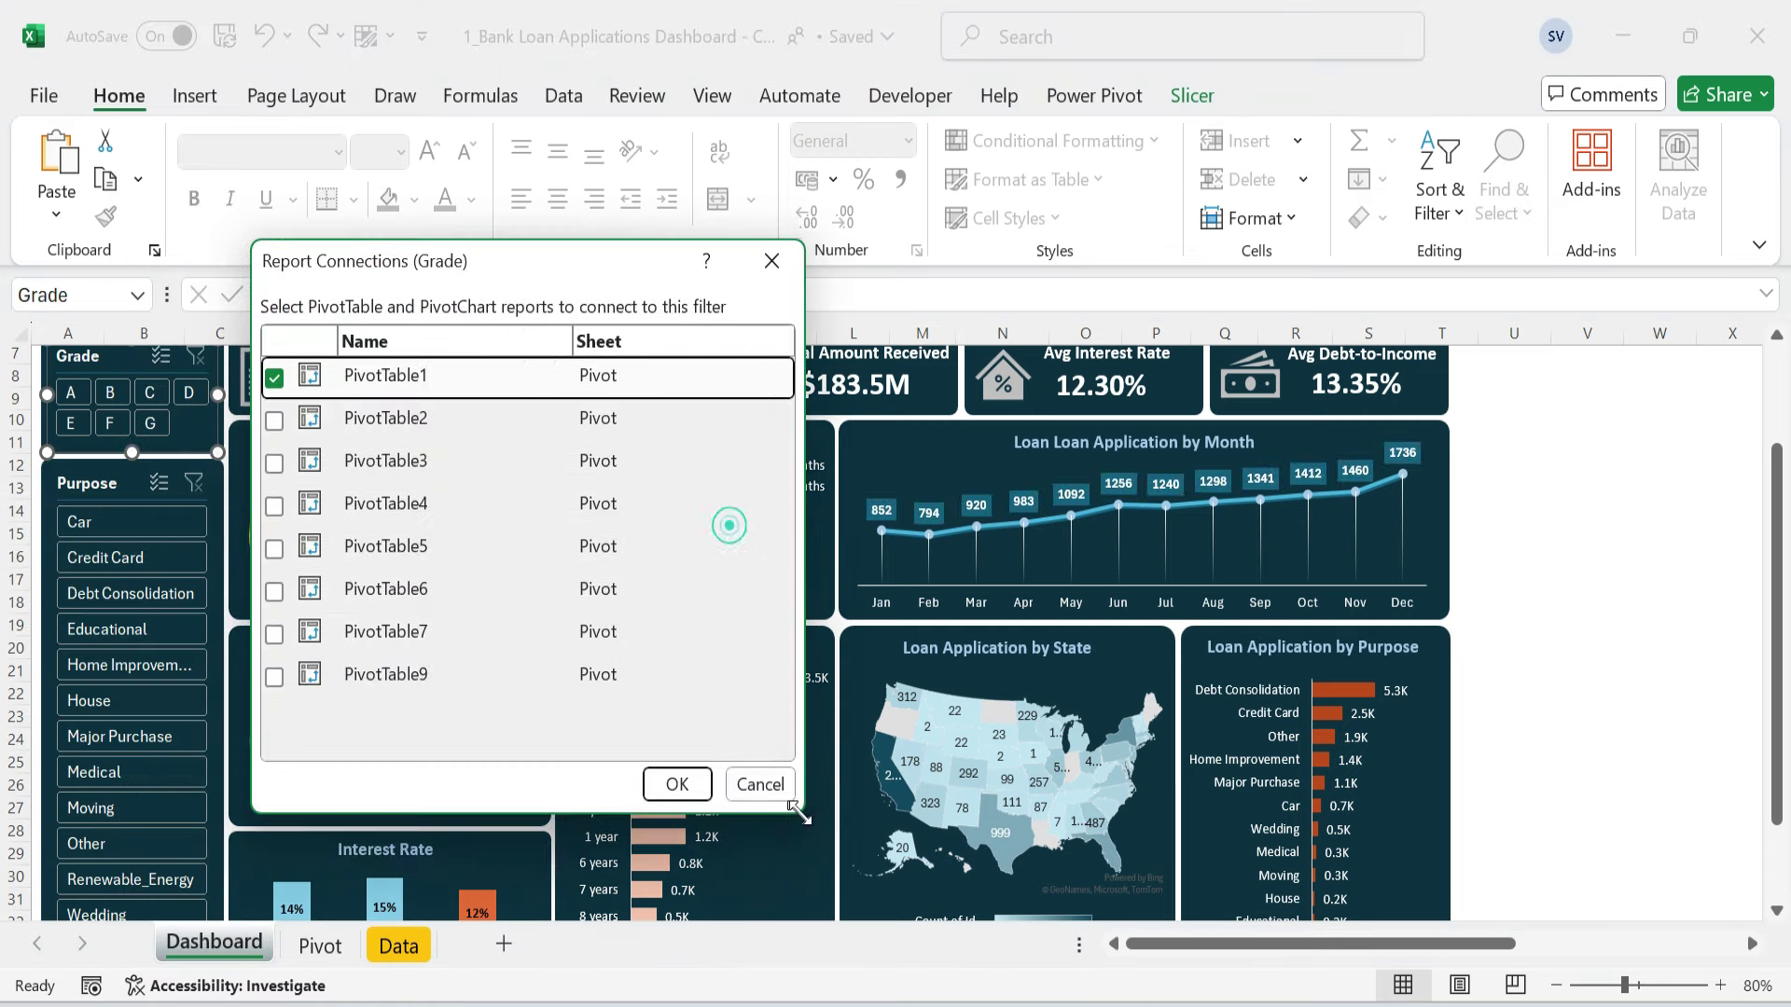
left_click(274, 420)
left_click(274, 464)
left_click(274, 507)
left_click(275, 550)
left_click(275, 592)
left_click(274, 634)
left_click(275, 677)
left_click(681, 786)
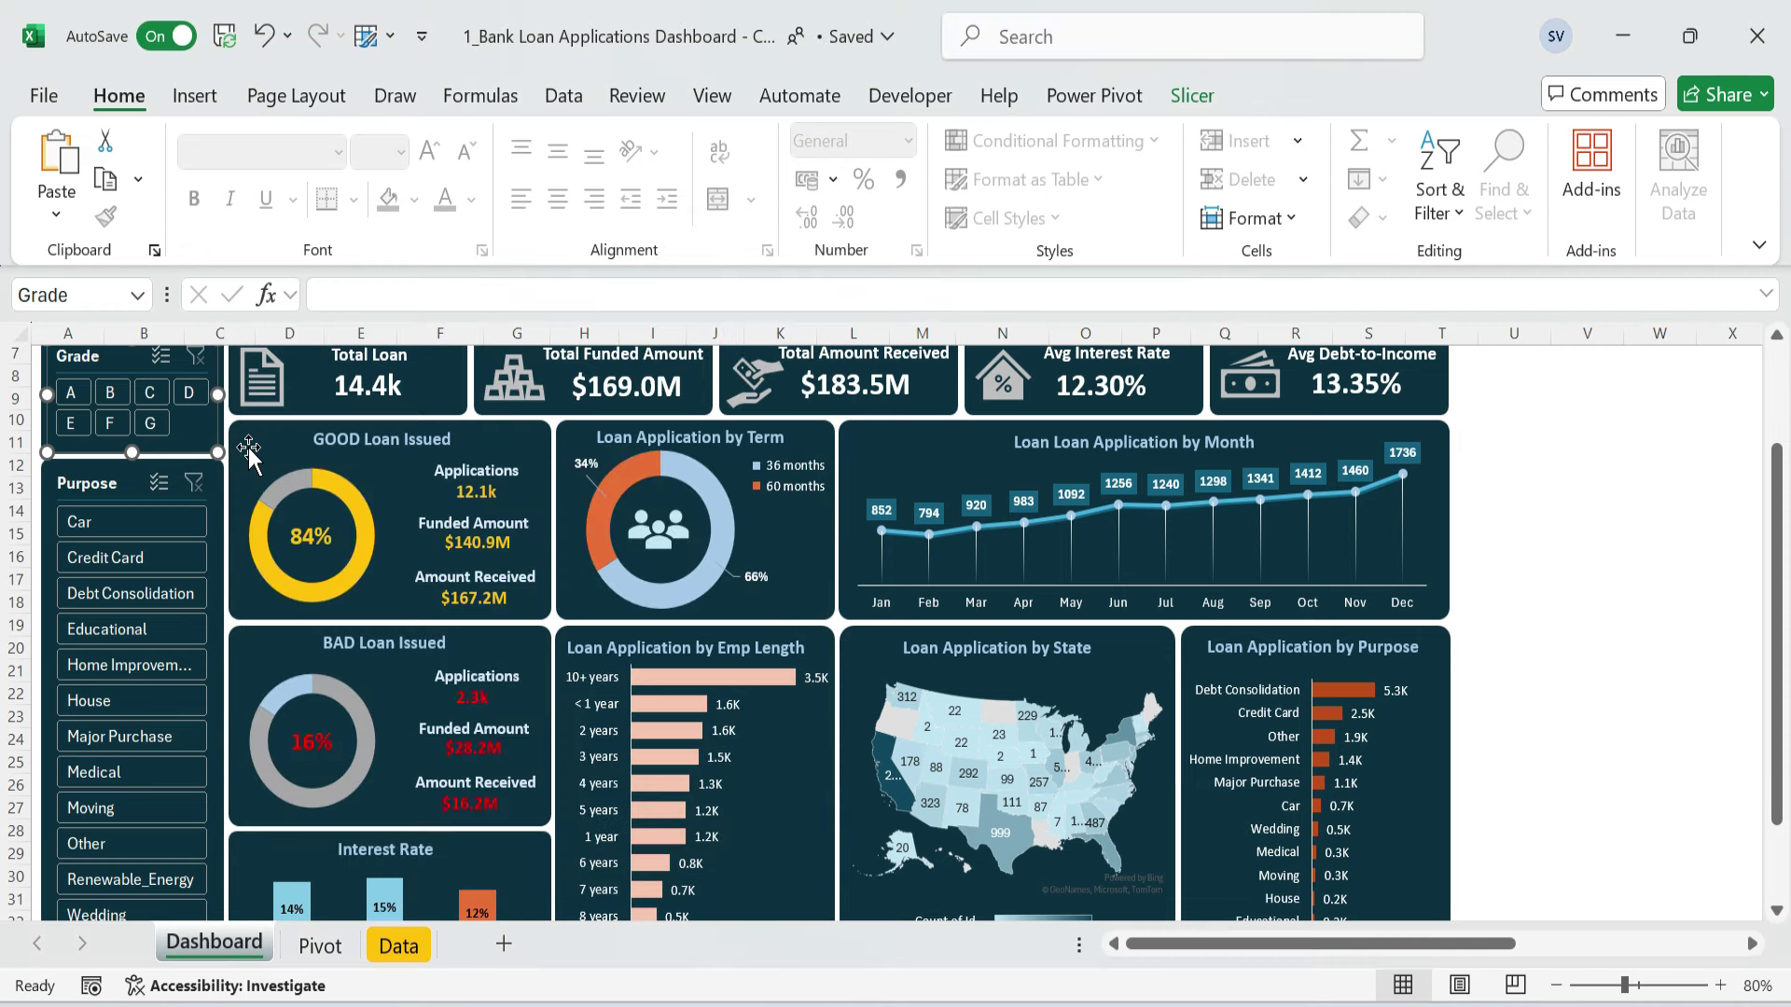
- Set the Grade slicer to hide items with no data
right_click(103, 358)
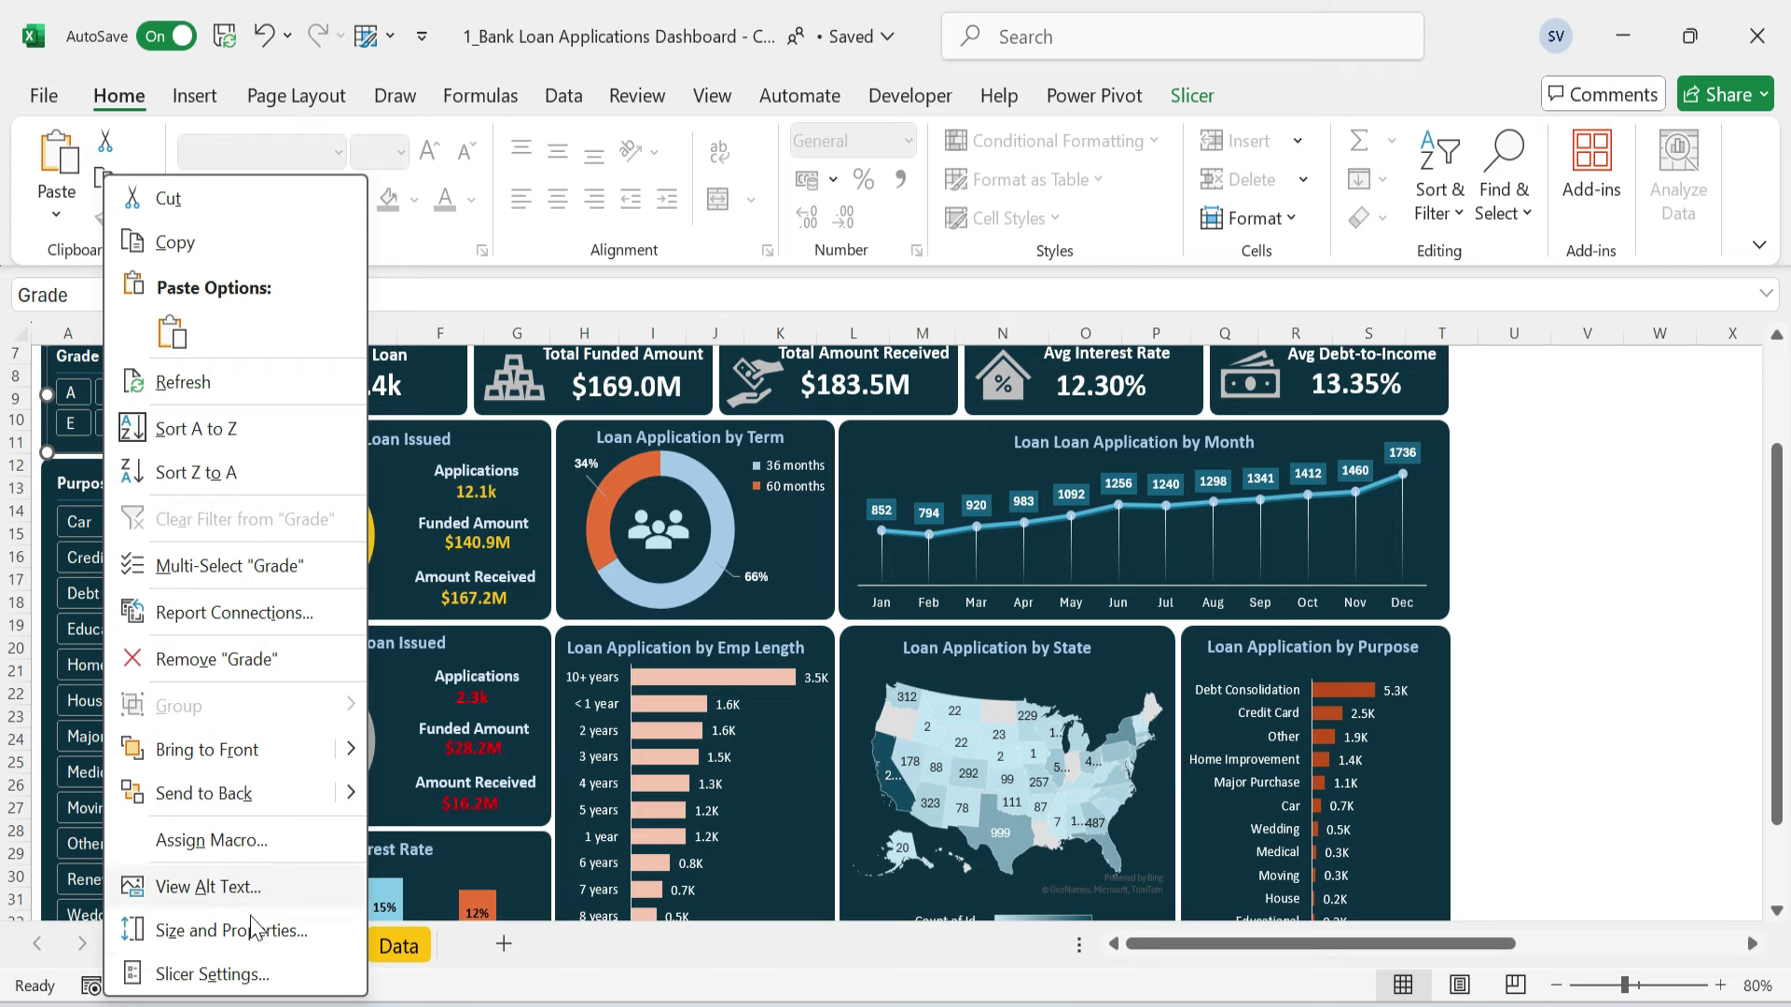
left_click(254, 974)
left_click(487, 824)
left_click(475, 961)
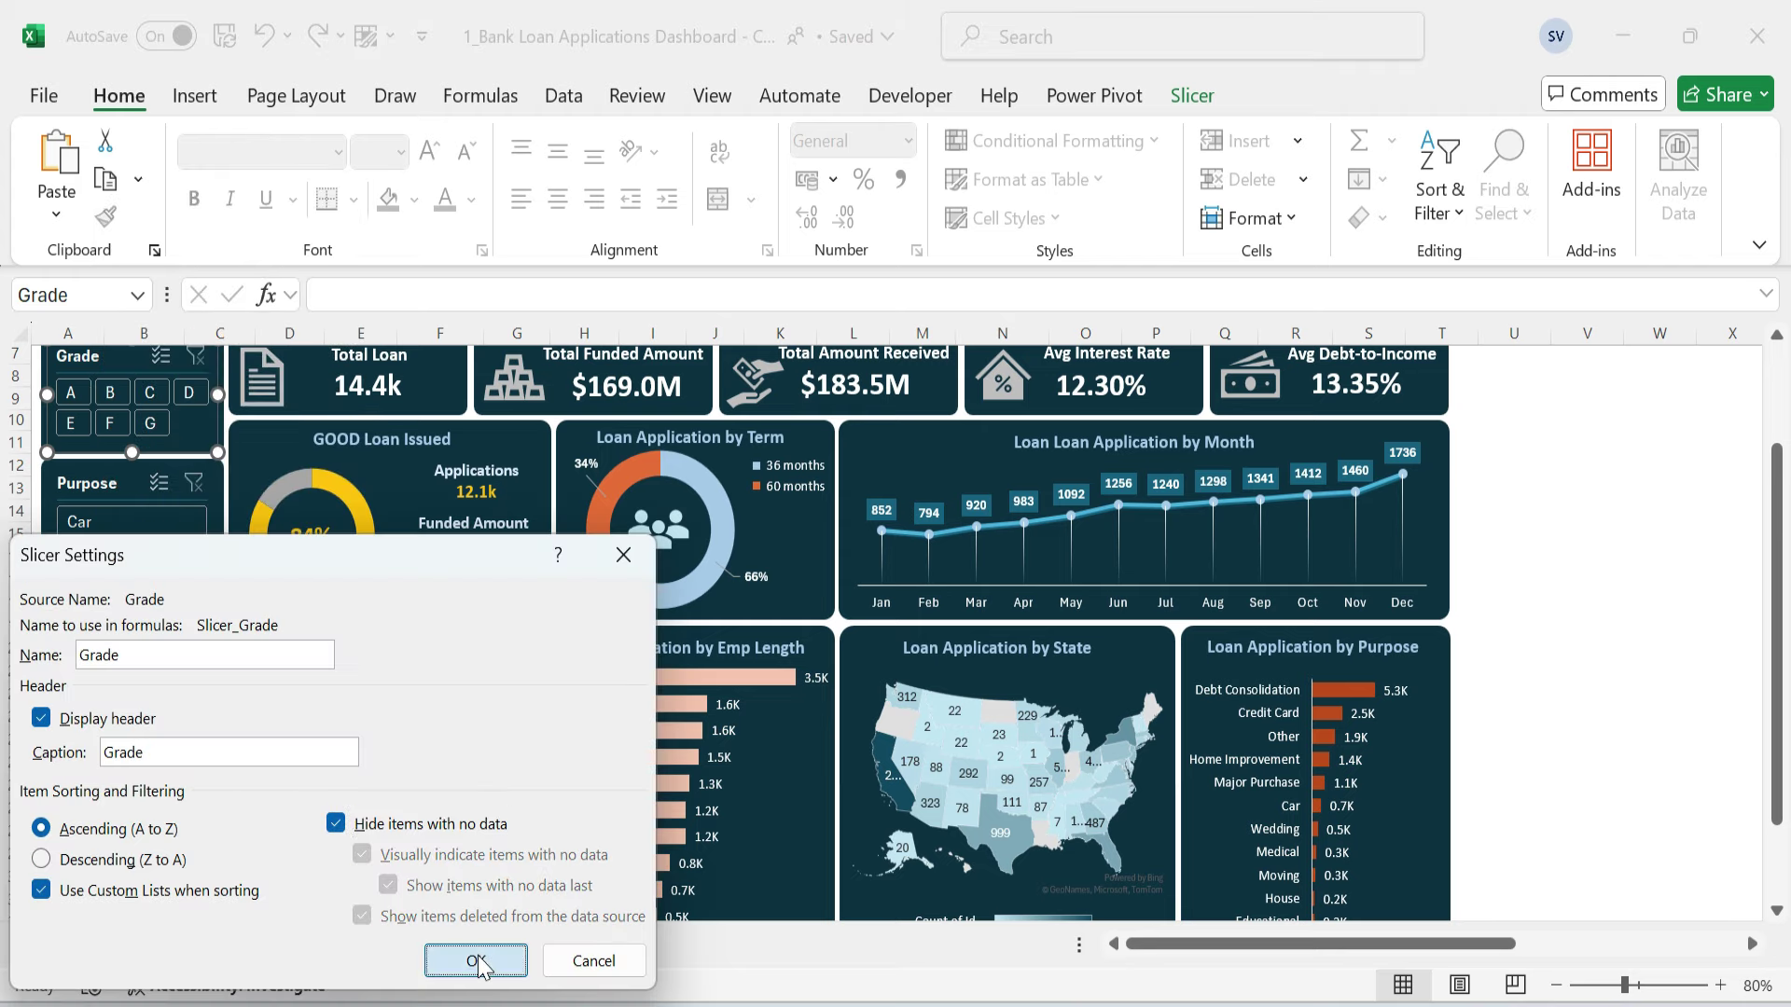
- Set the Purpose slicer to hide items with no data as well, and deselect it
left_click(132, 495)
right_click(114, 489)
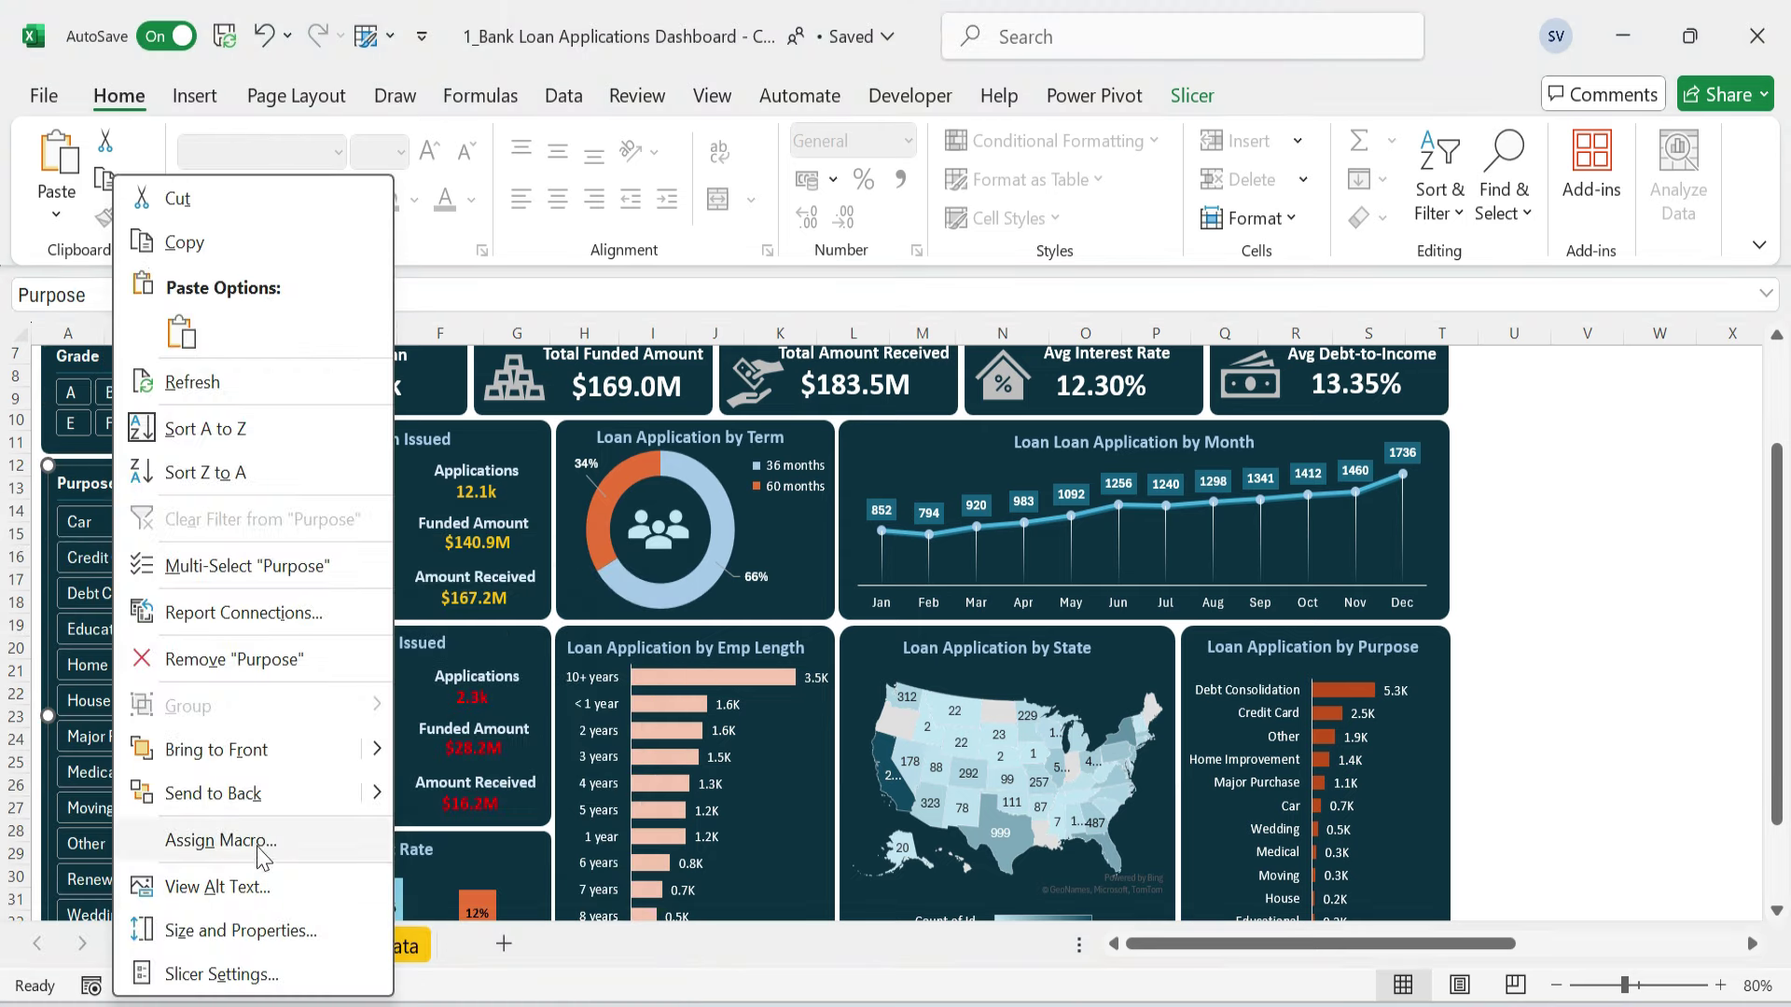
left_click(270, 970)
left_click(446, 825)
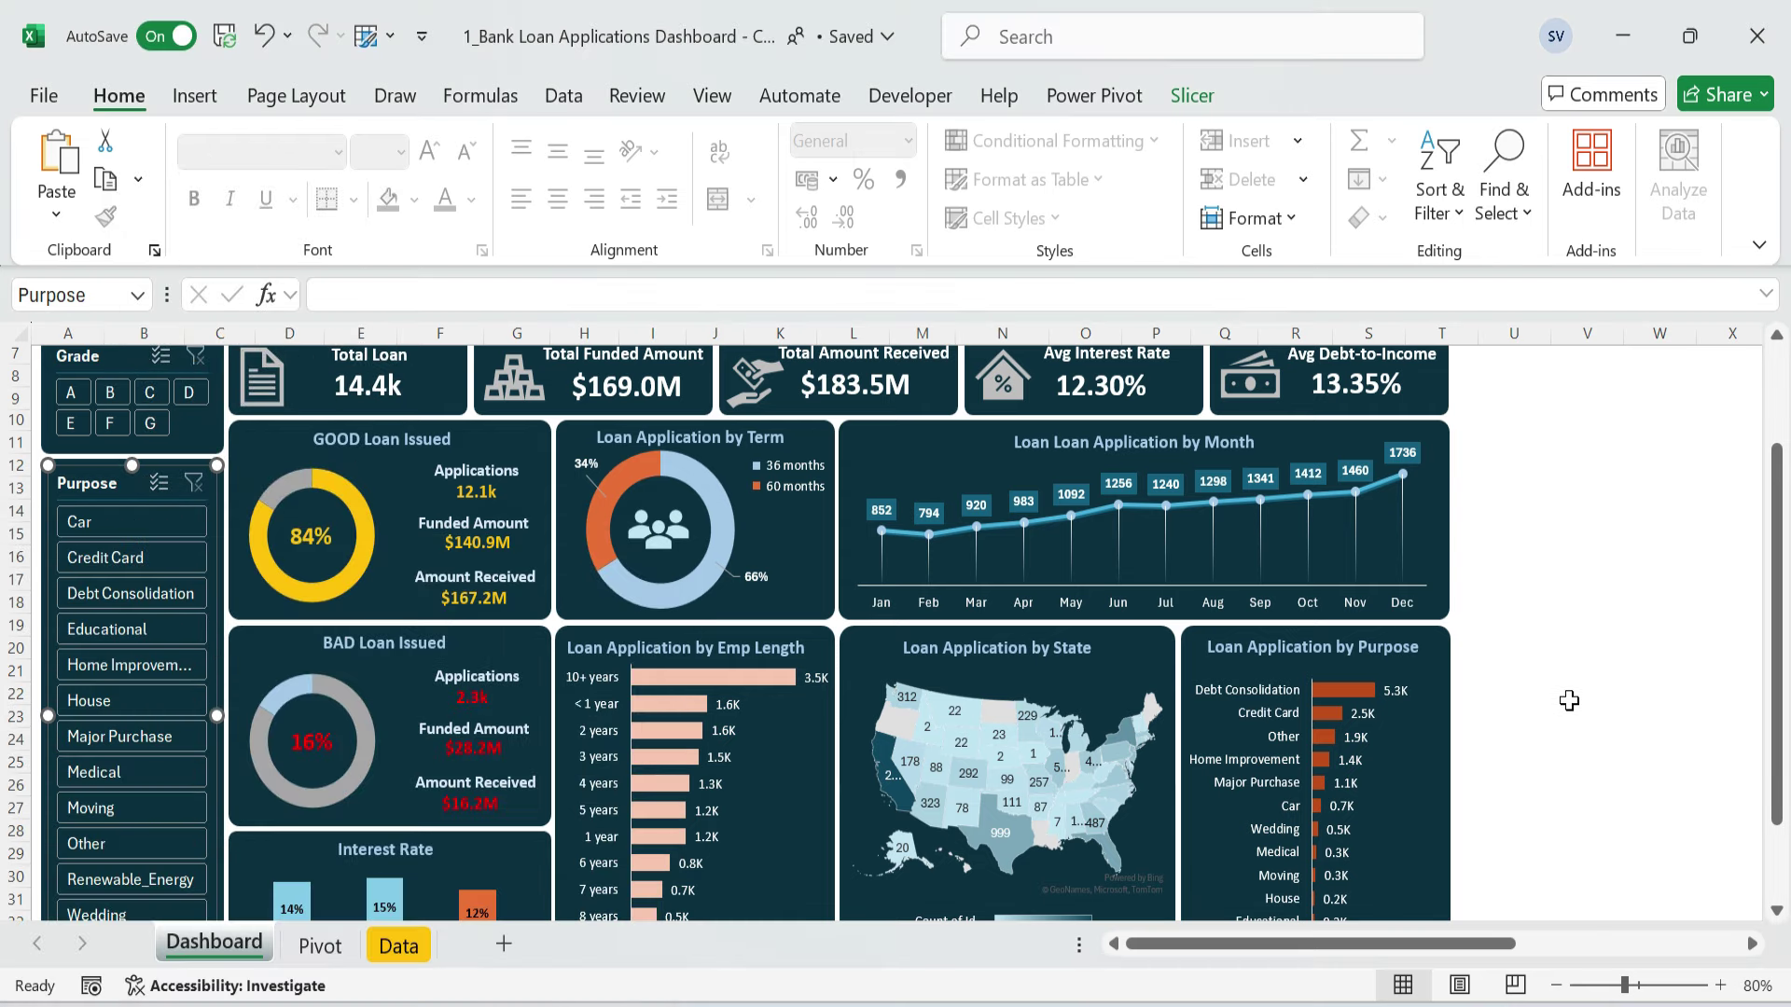
left_click(1638, 584)
left_click(1590, 487)
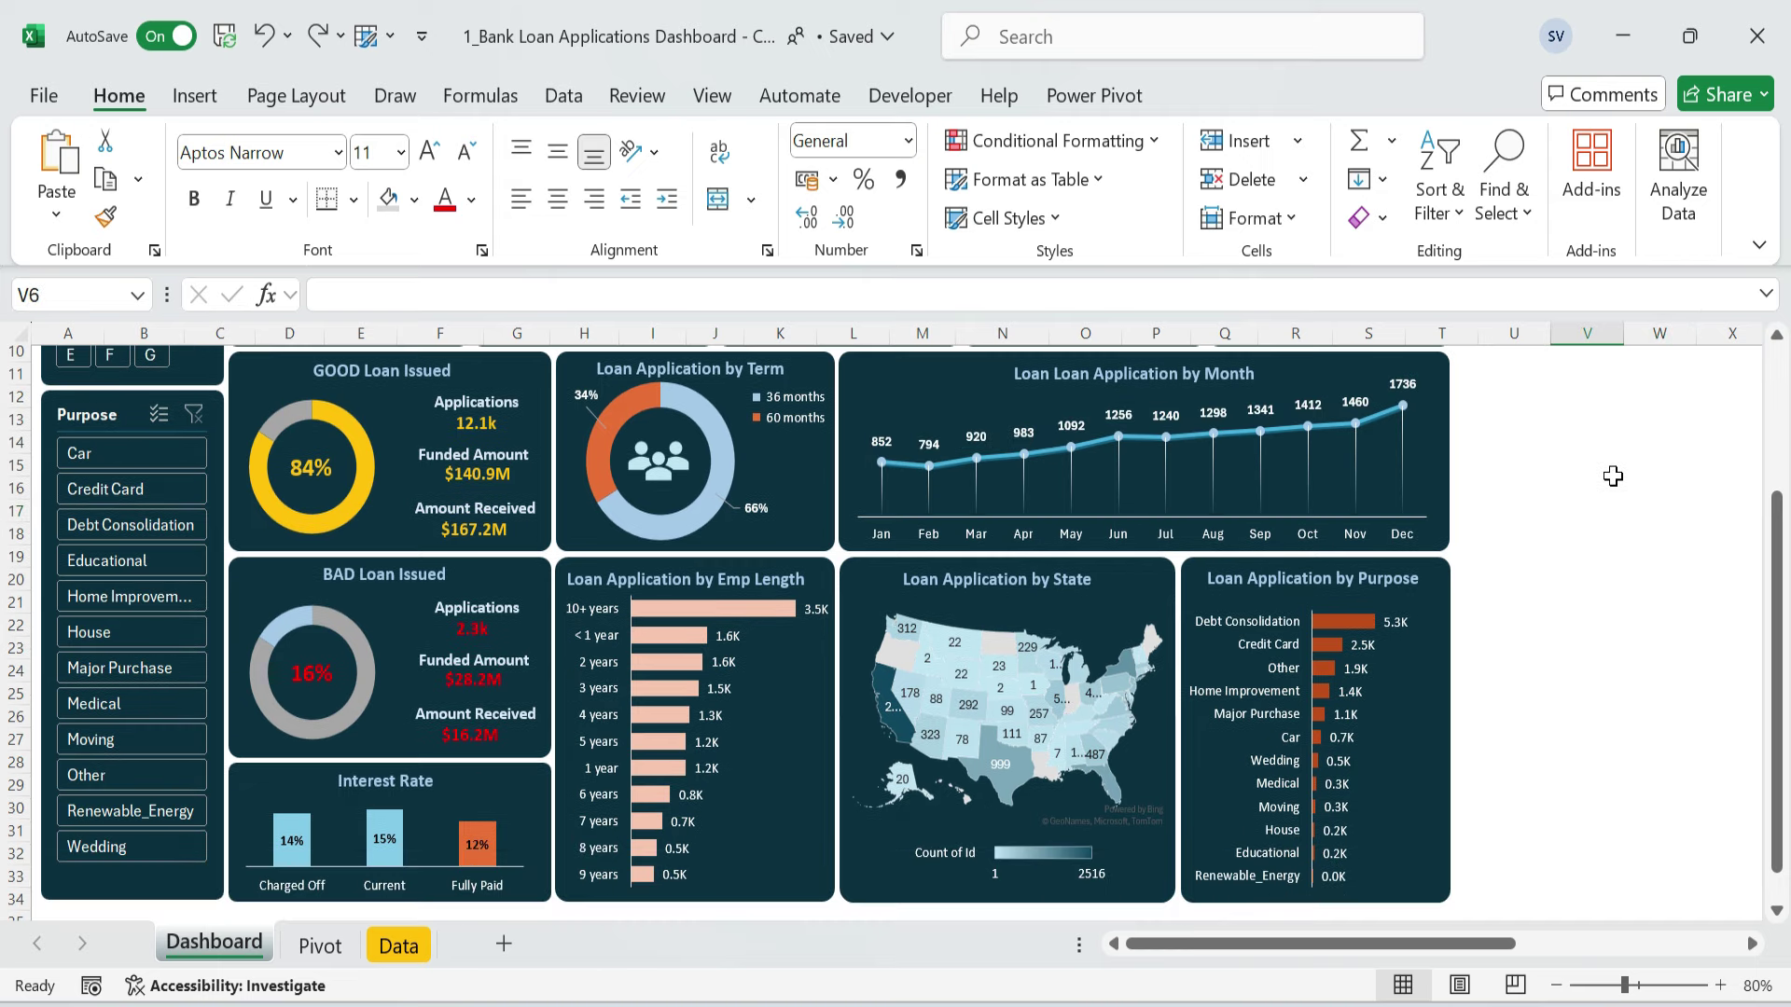
- Assign the swtchprg macro to the safe icon in the dashboard header
scroll(1613, 475, "up", 1)
scroll(1613, 476, "up", 3)
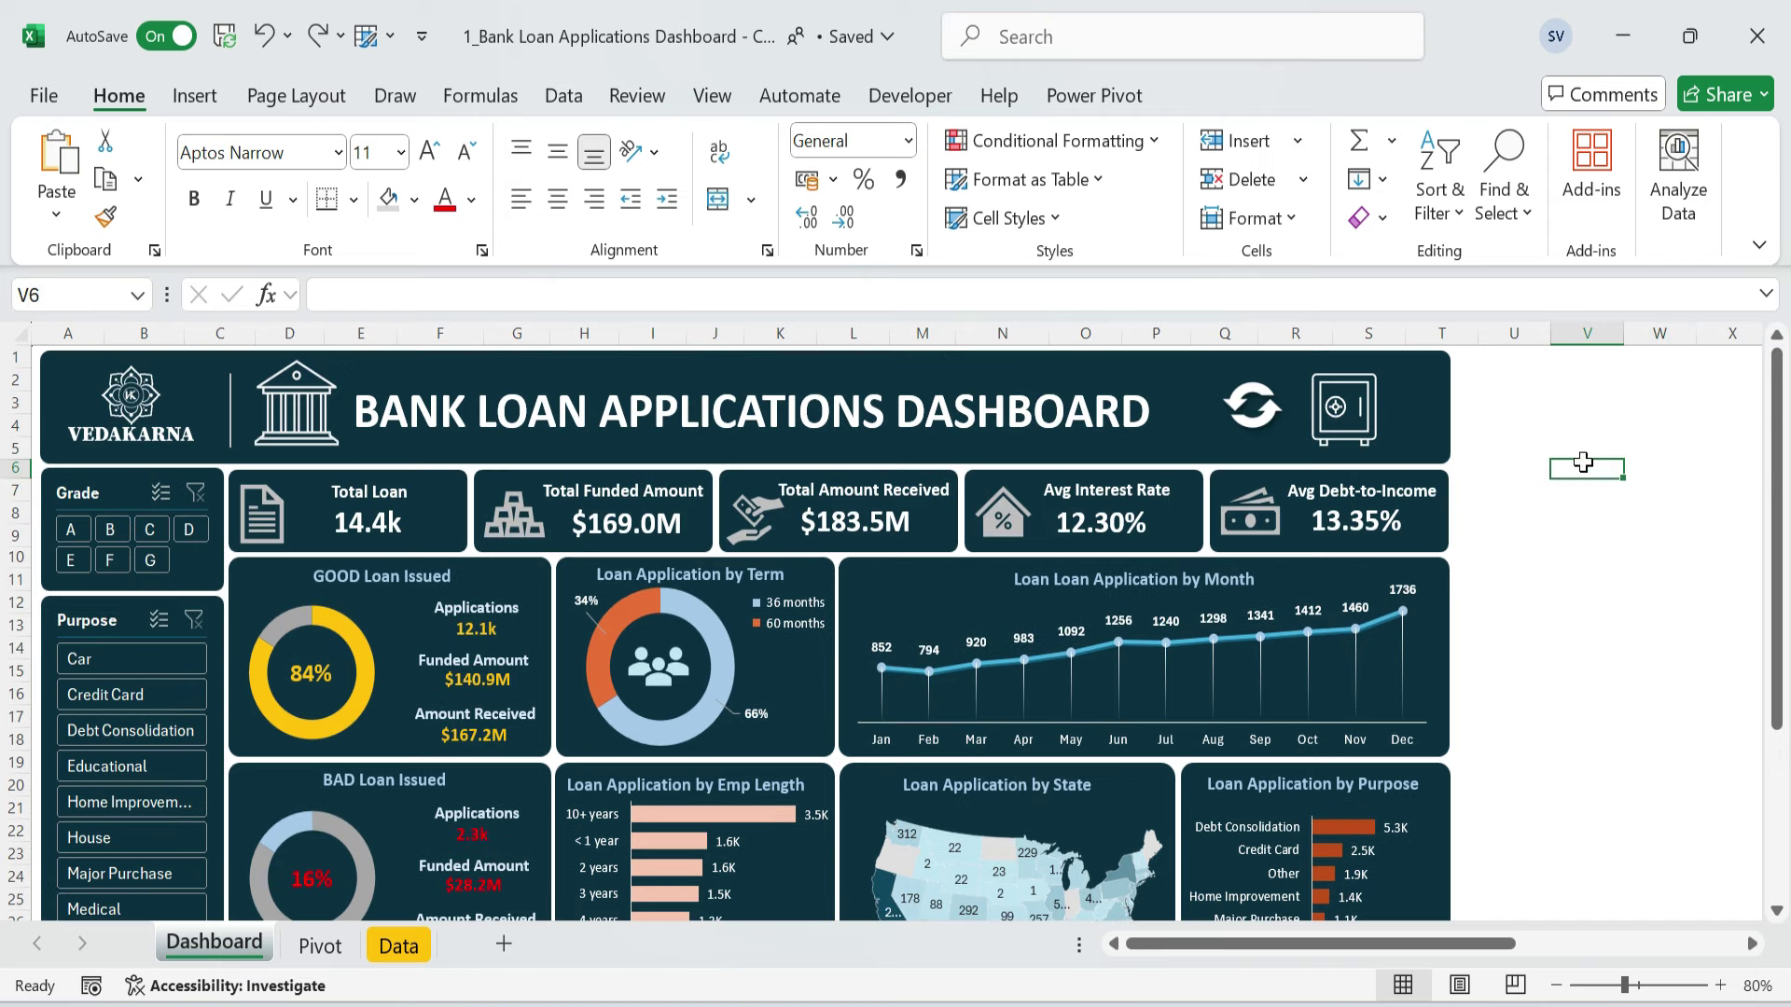
right_click(1336, 406)
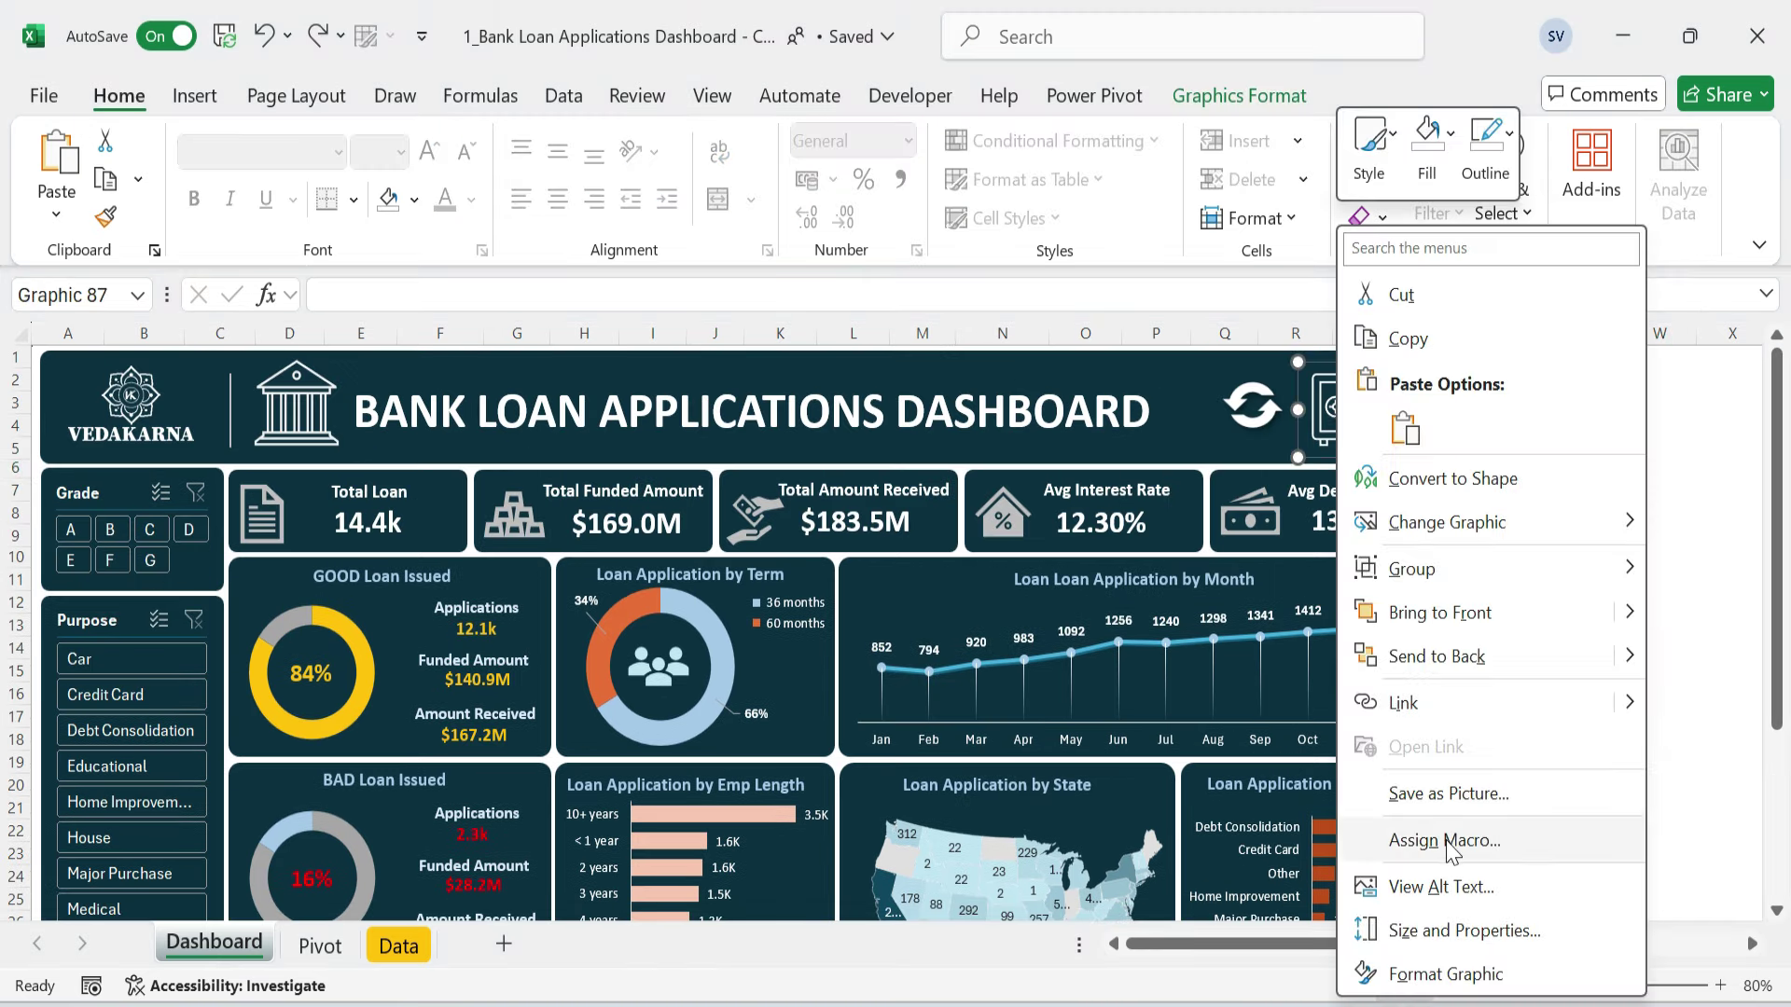
left_click(1453, 851)
scroll(1602, 723, "down", 5)
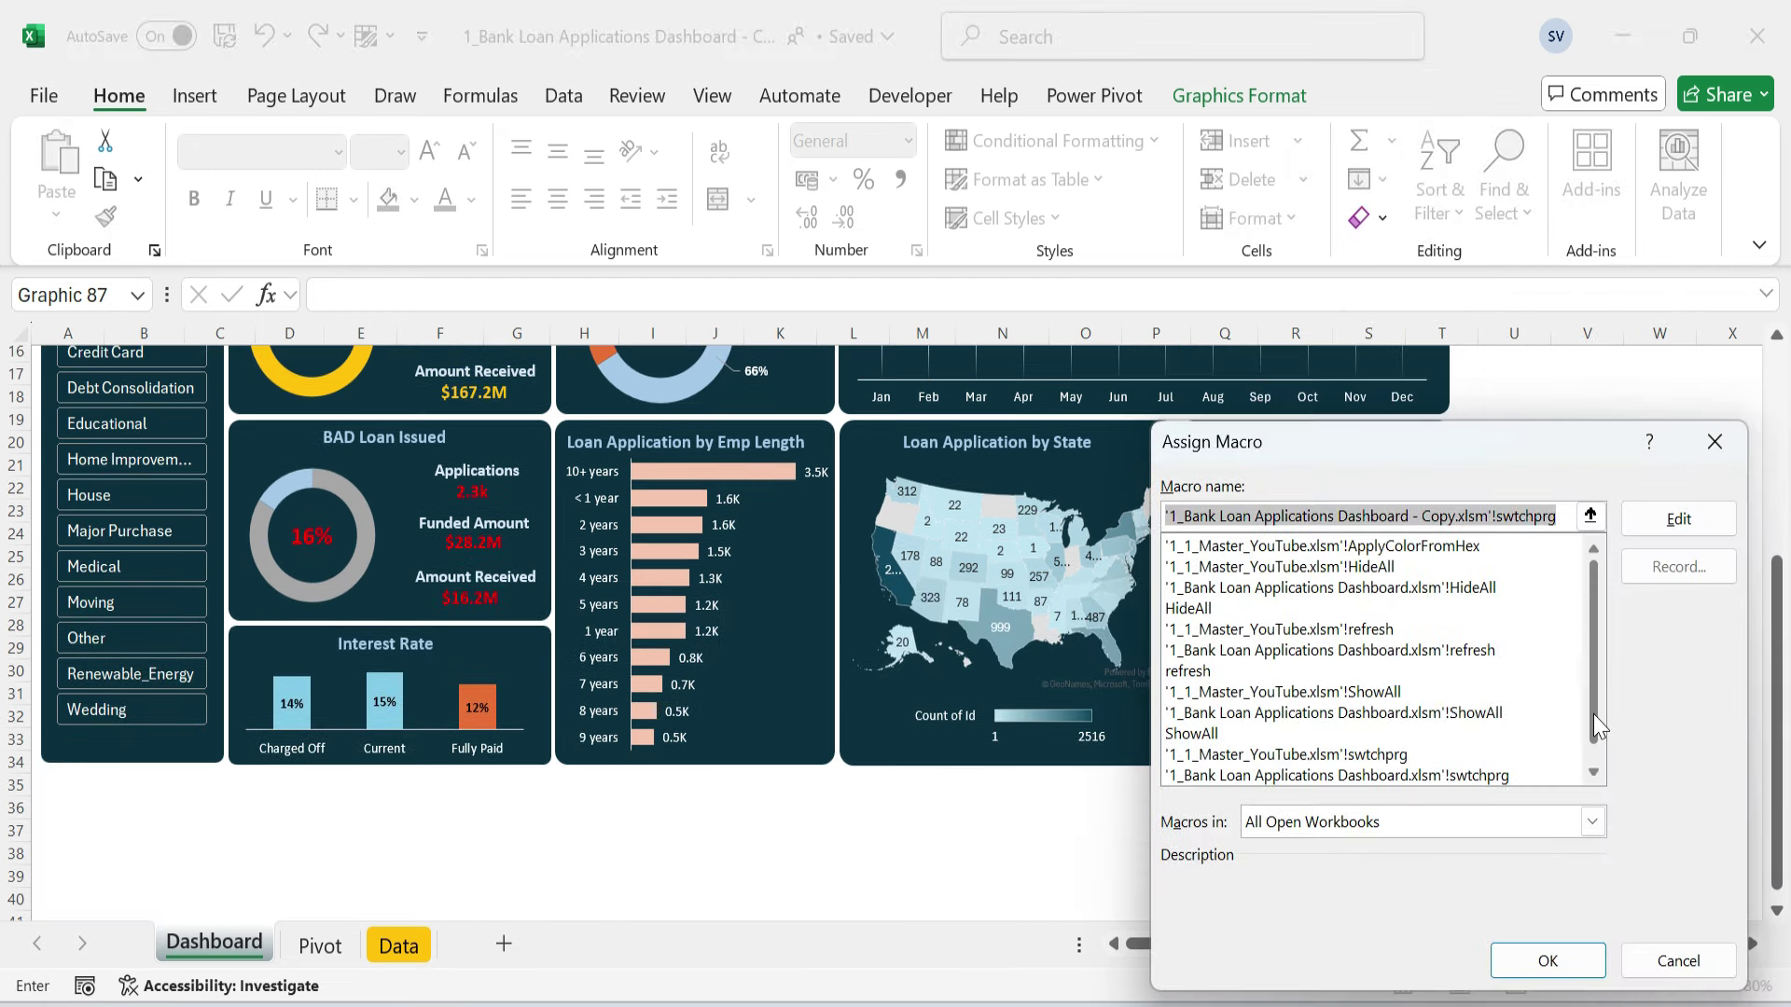
left_click(1213, 776)
left_click(1558, 962)
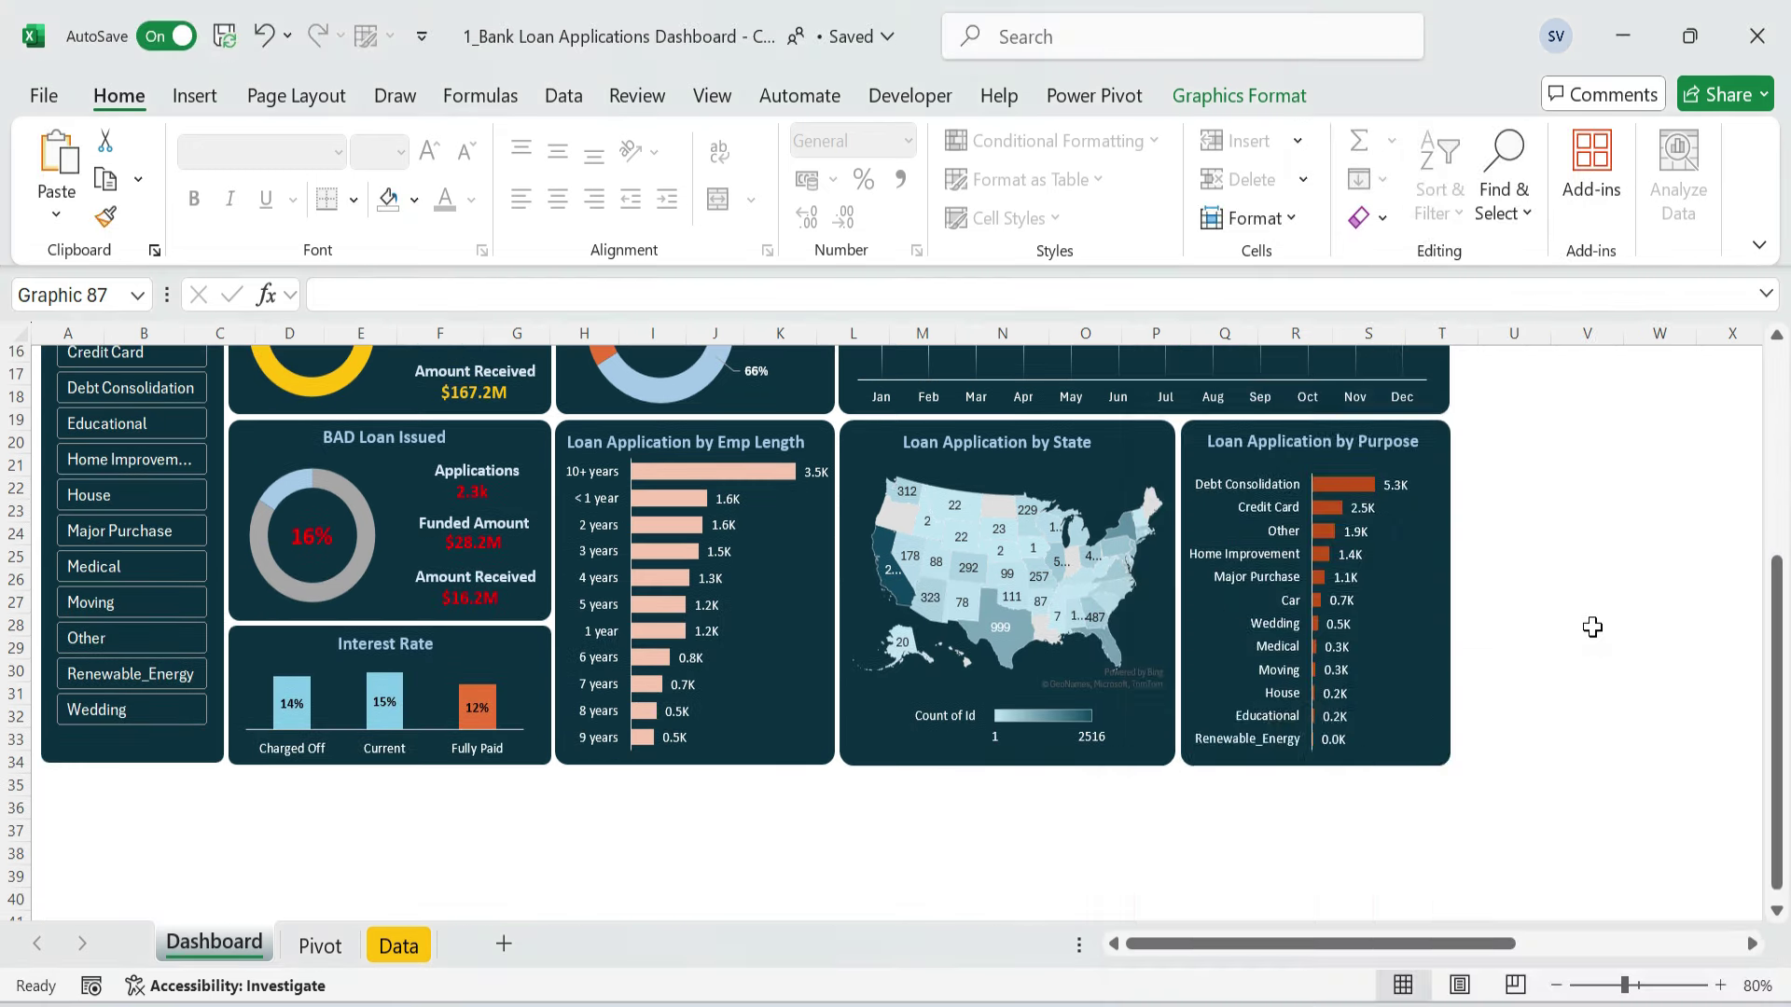
- Assign this workbook's refresh macro to the circular arrows icon in the dashboard header and deselect the icon
scroll(1593, 627, "up", 5)
right_click(1248, 427)
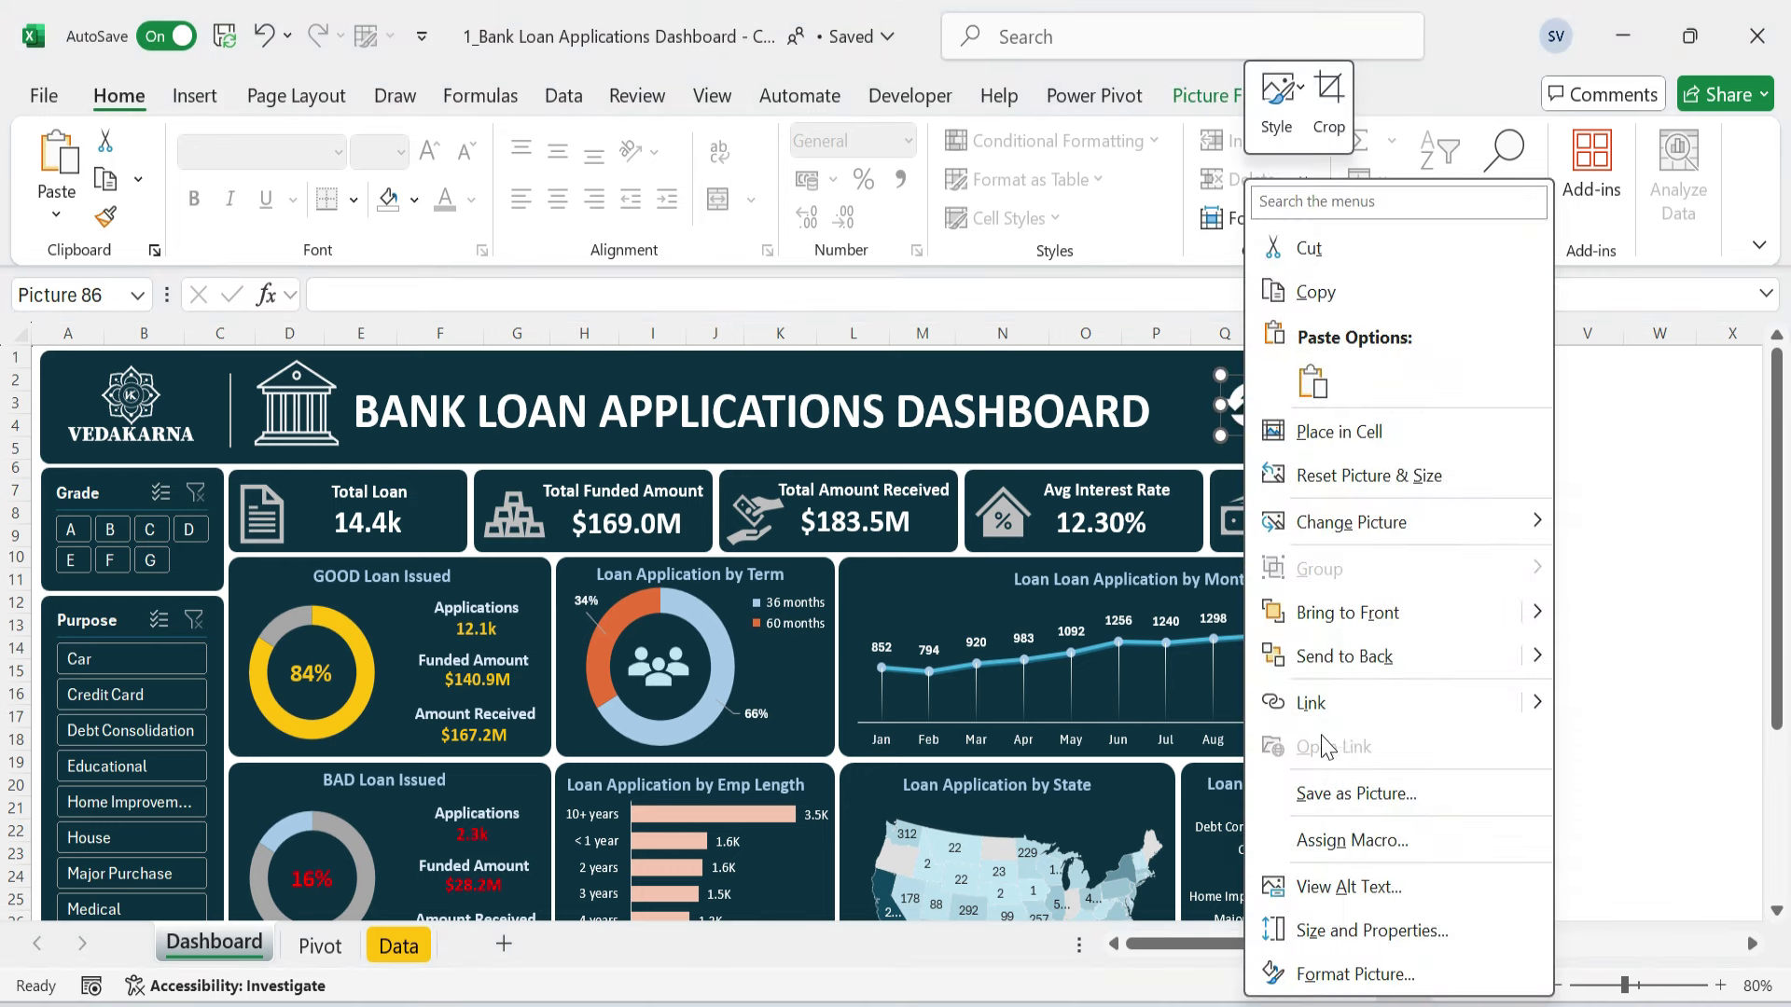
left_click(1352, 839)
left_click(1129, 671)
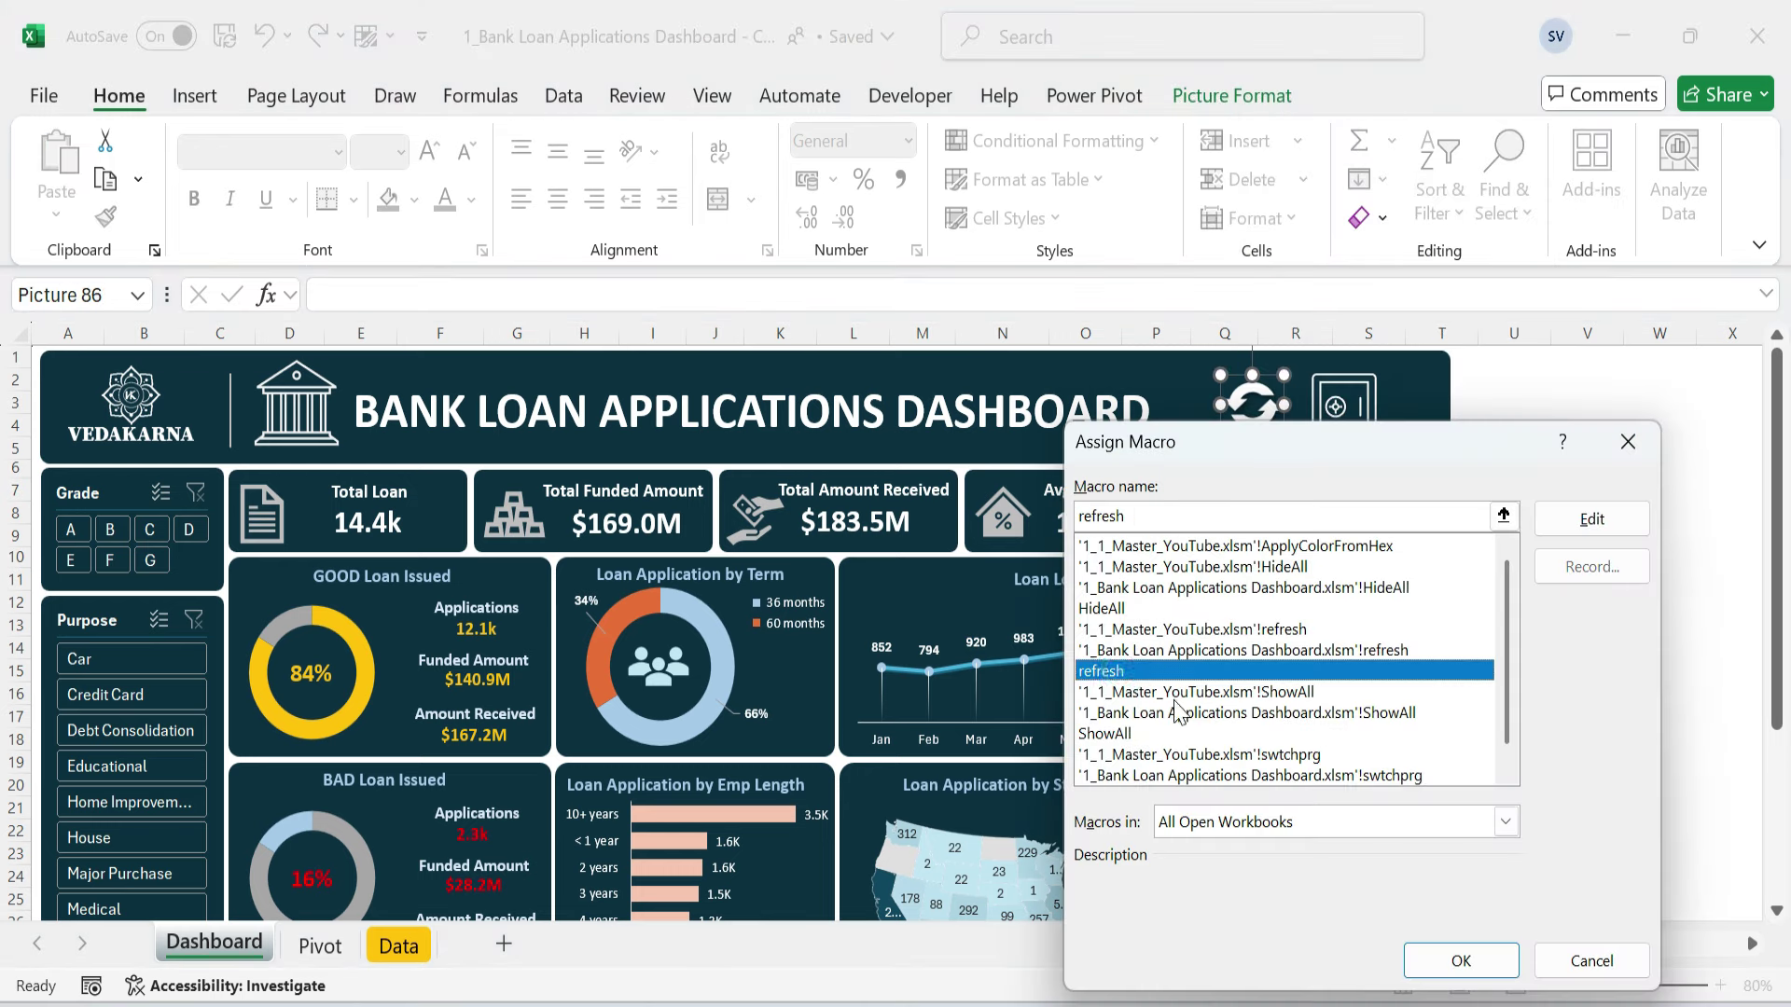
left_click(1461, 961)
left_click(1615, 550)
left_click(1603, 446)
left_click(1624, 698)
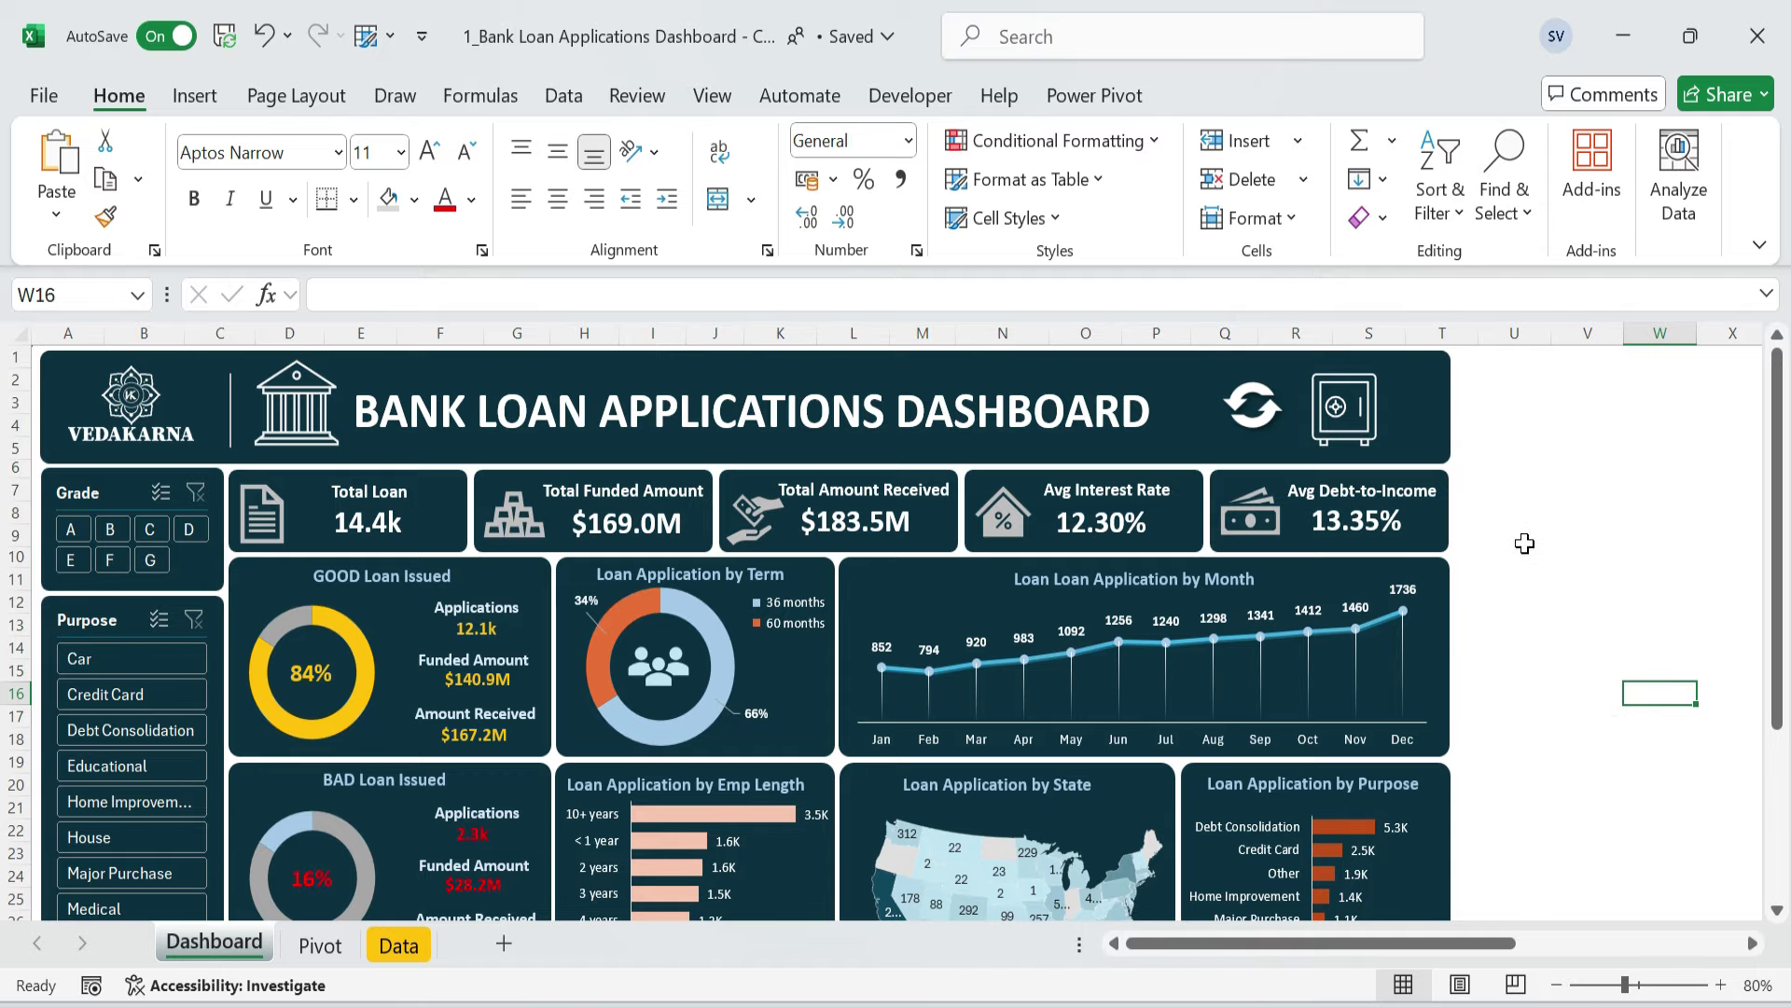
left_click(1516, 515)
left_click(1569, 767)
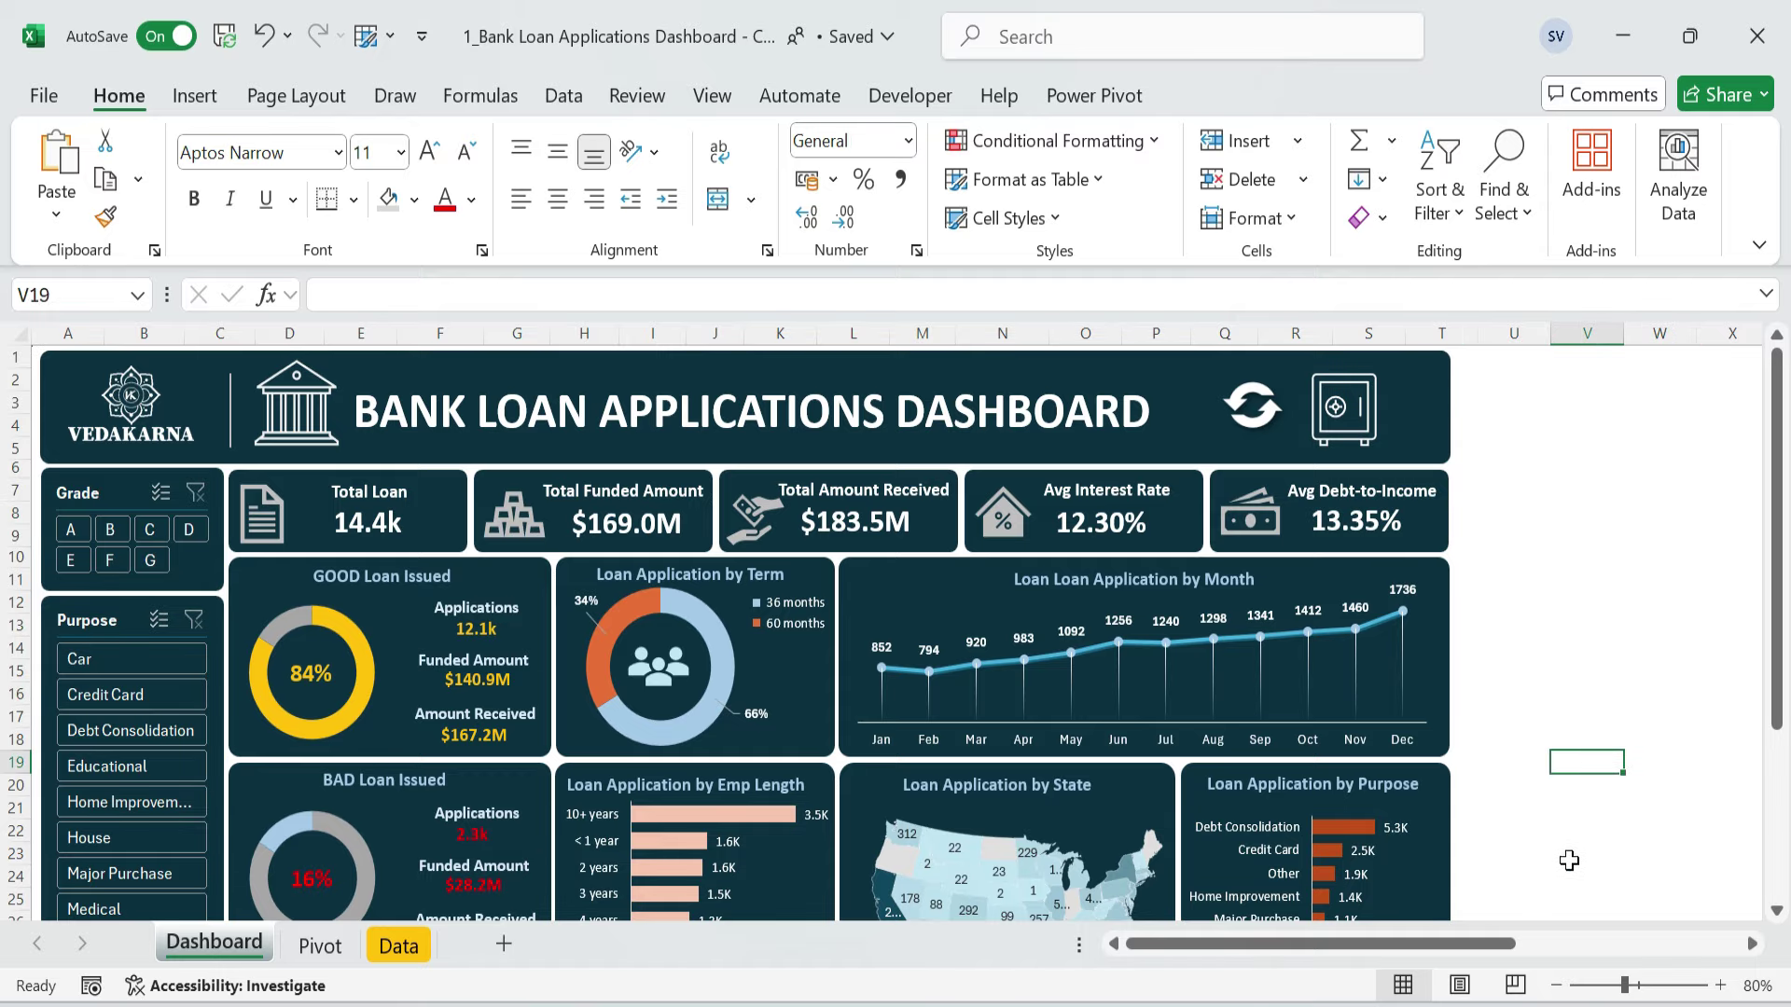
- Zoom the Dashboard sheet to 100% and run the safe icon's macro to switch the dashboard to full-screen view
left_click(1721, 991)
left_click(1721, 991)
left_click(1638, 754)
scroll(1637, 753, "down", 2)
scroll(1632, 748, "down", 3)
scroll(1632, 748, "up", 5)
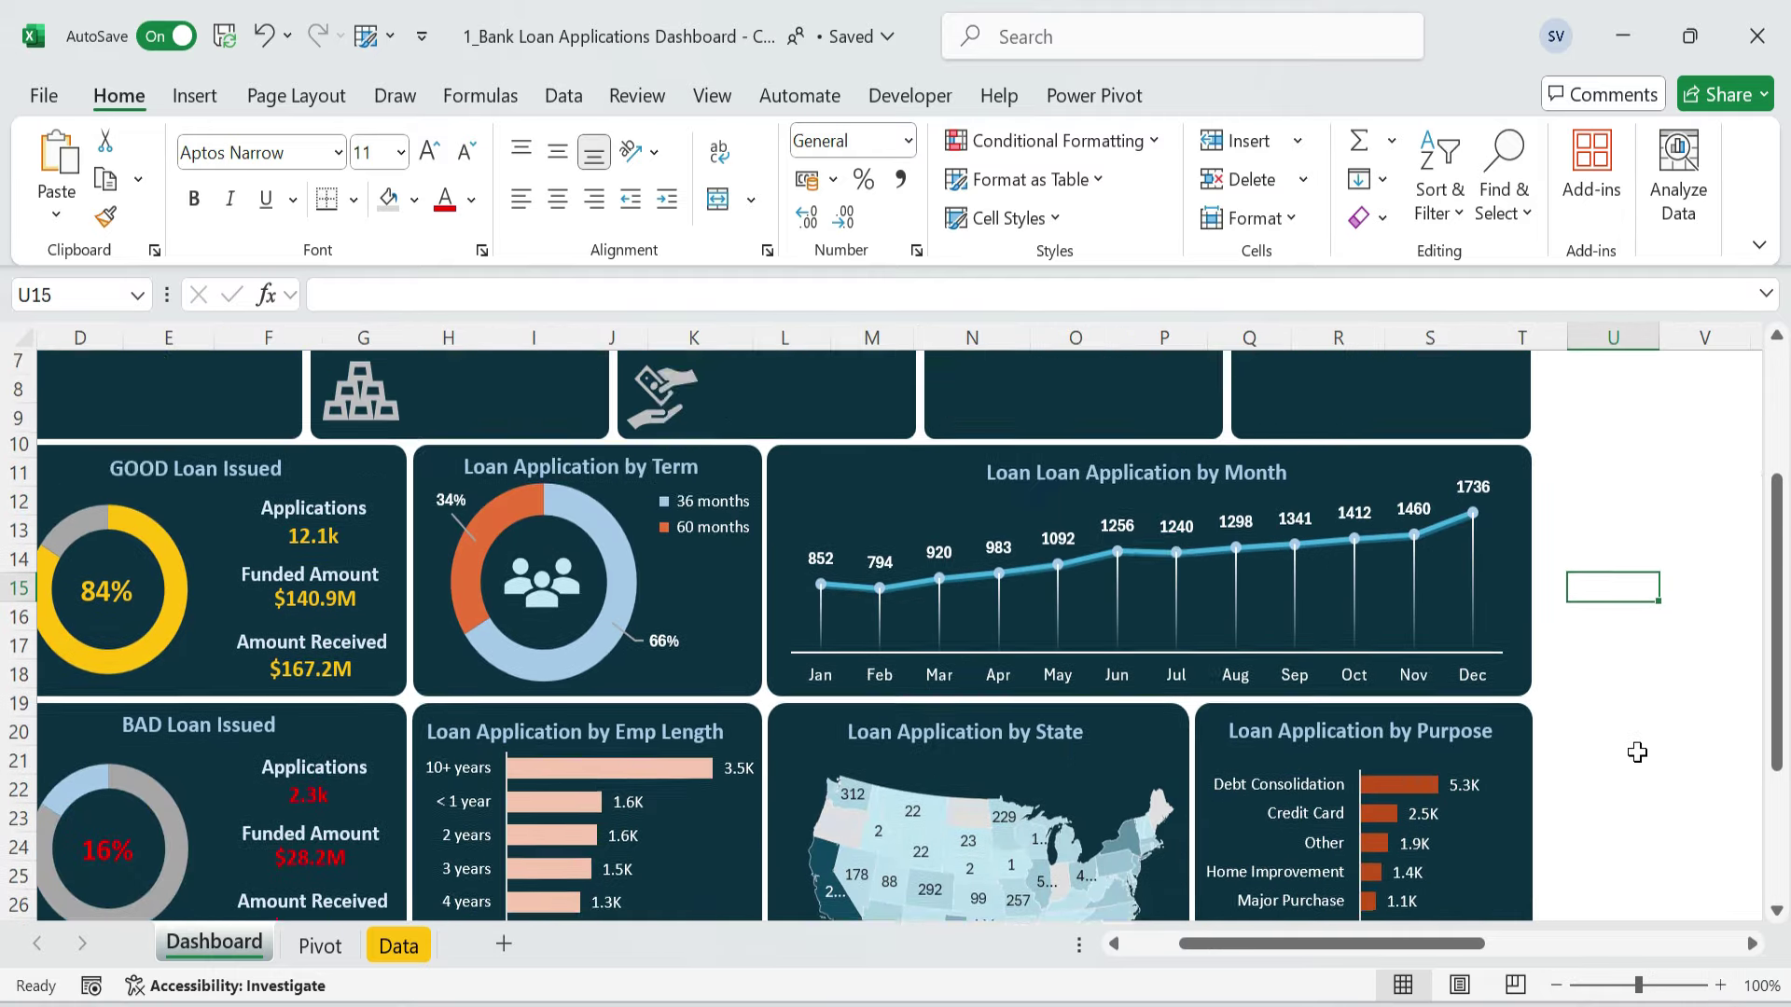
left_click_drag(1382, 950, 1328, 945)
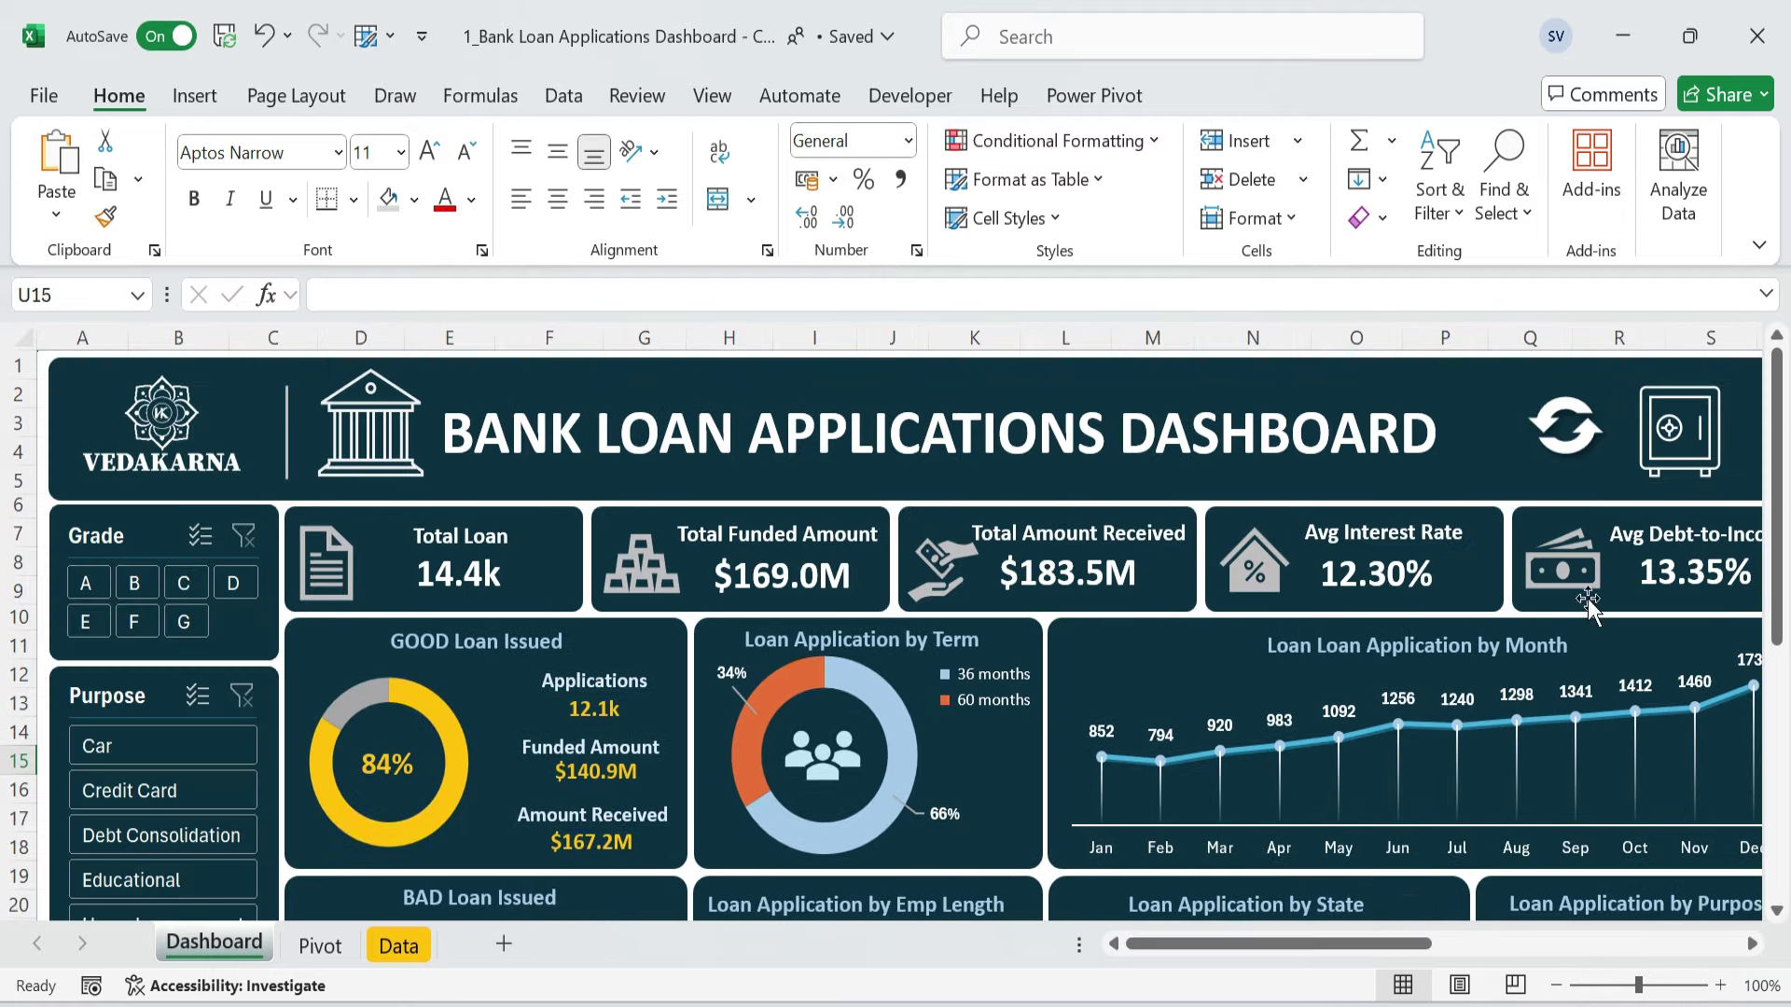
left_click(1669, 446)
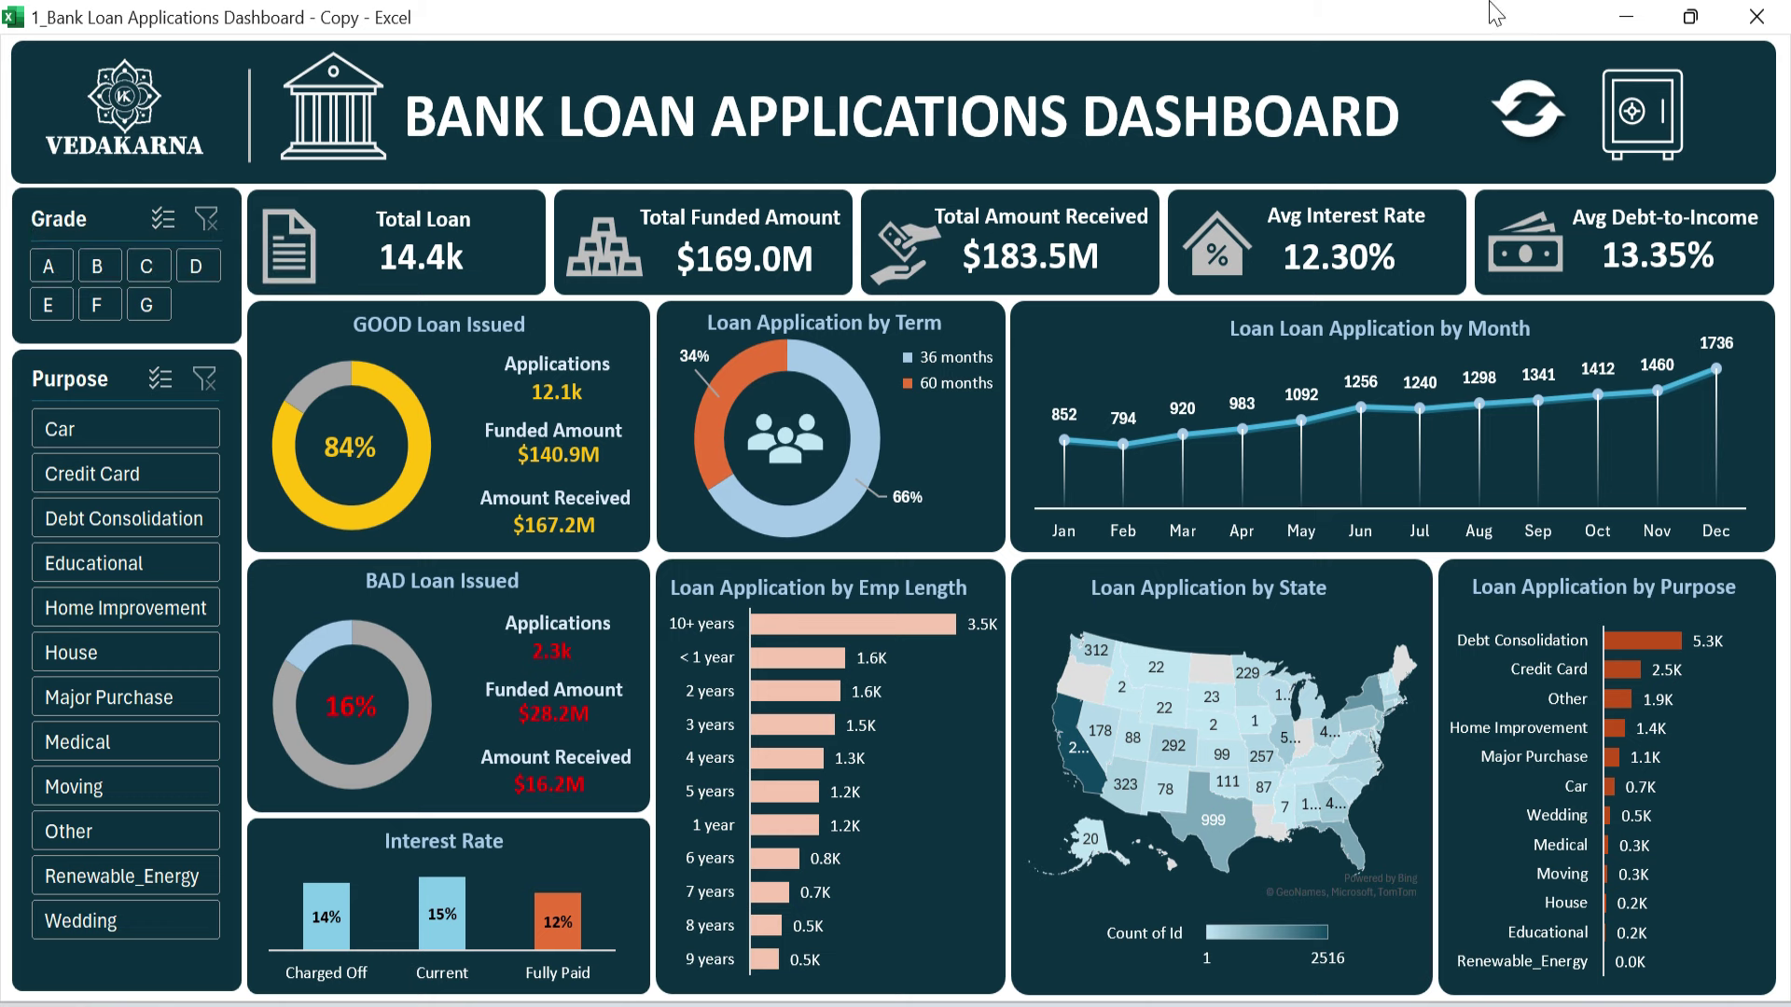
- Refresh the dashboard with the circular arrows icon and dismiss the resulting message
left_click(1532, 132)
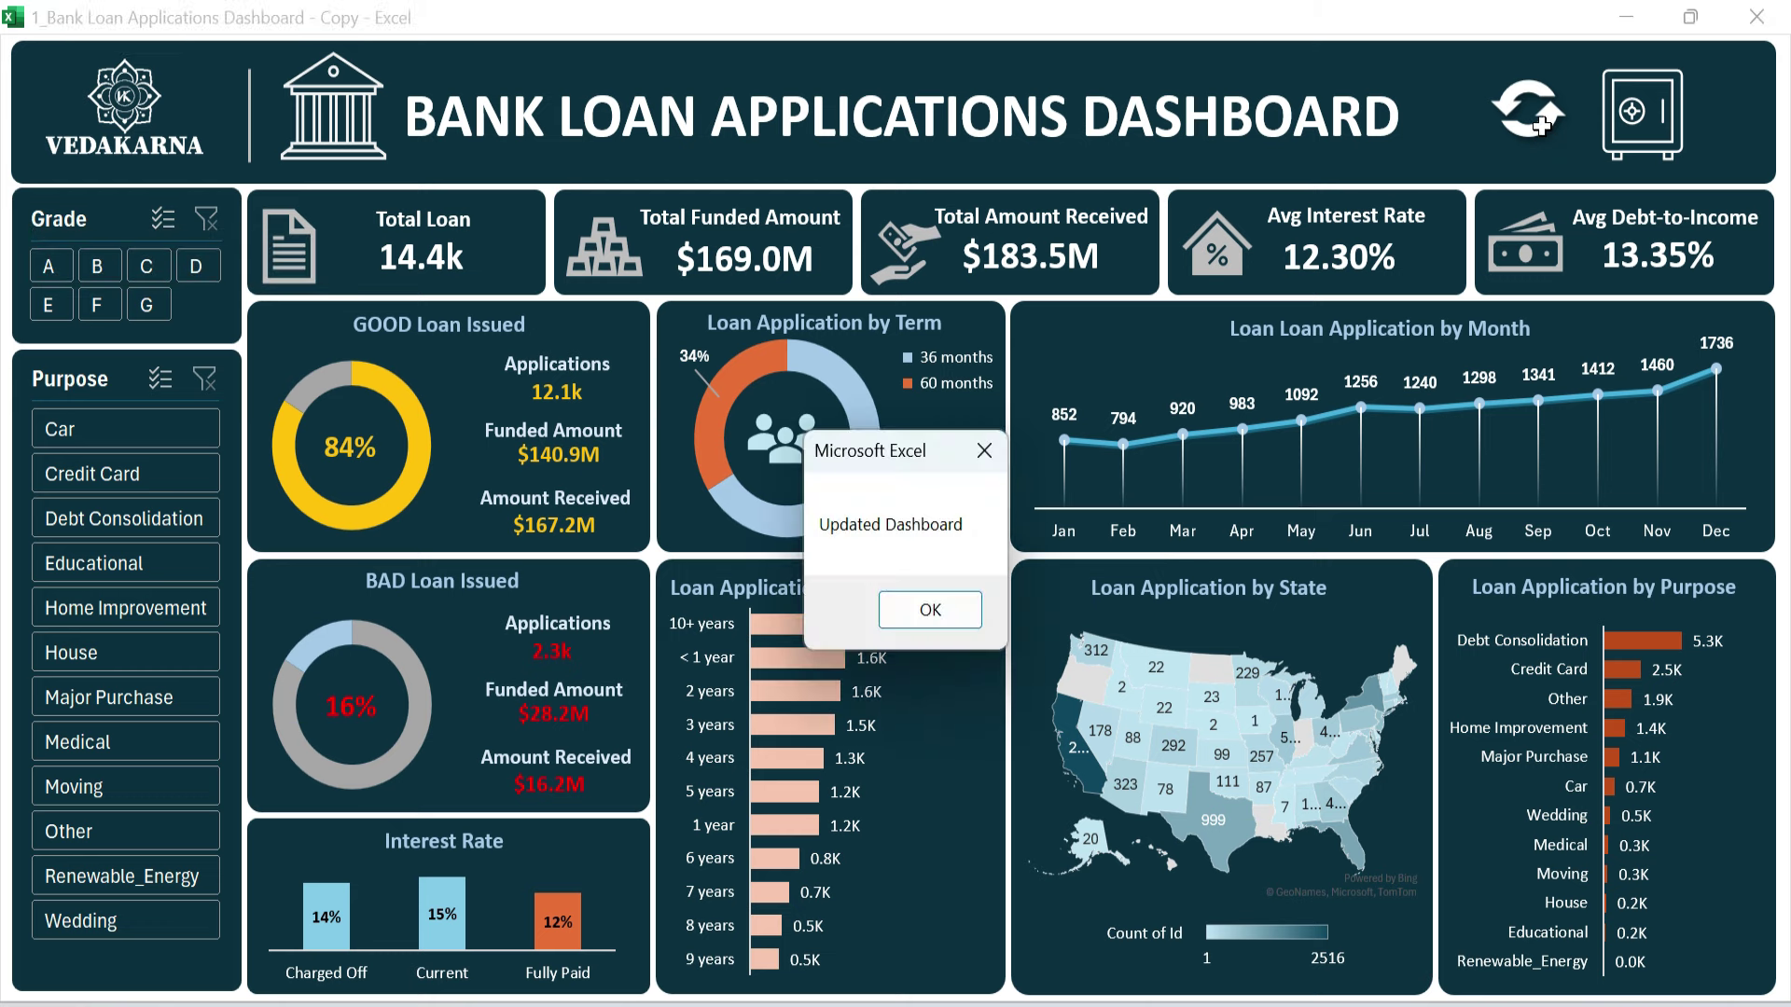
left_click(938, 626)
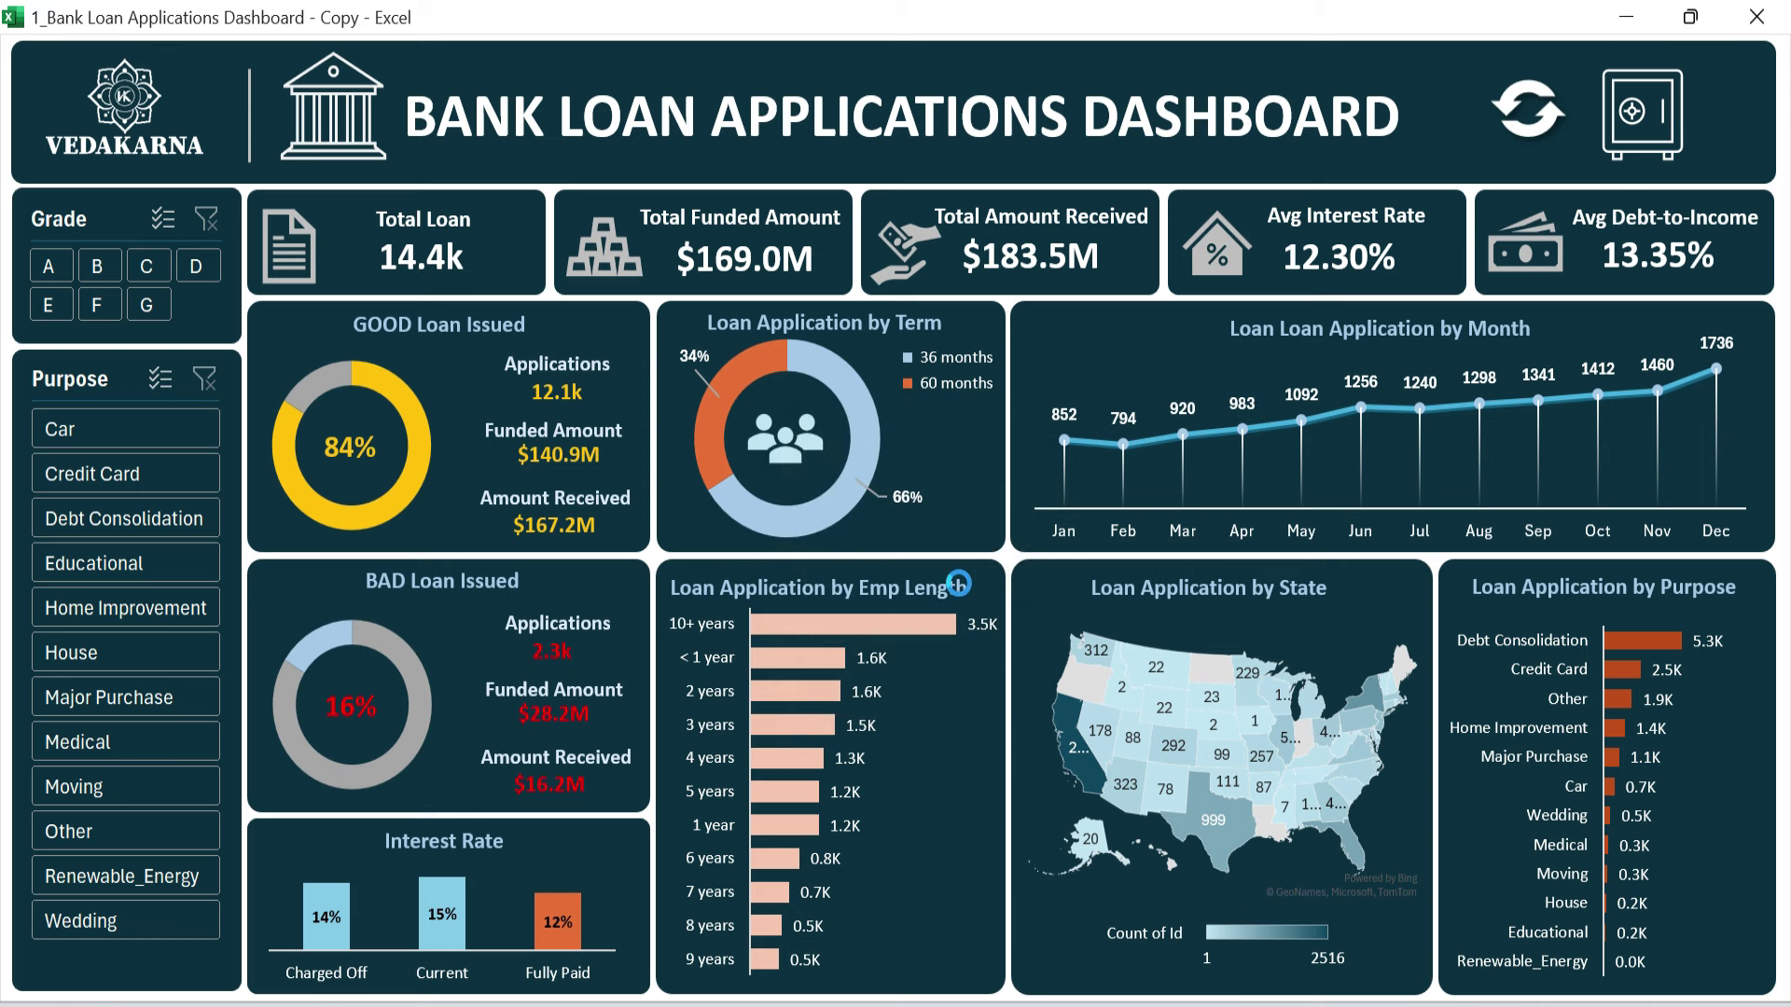